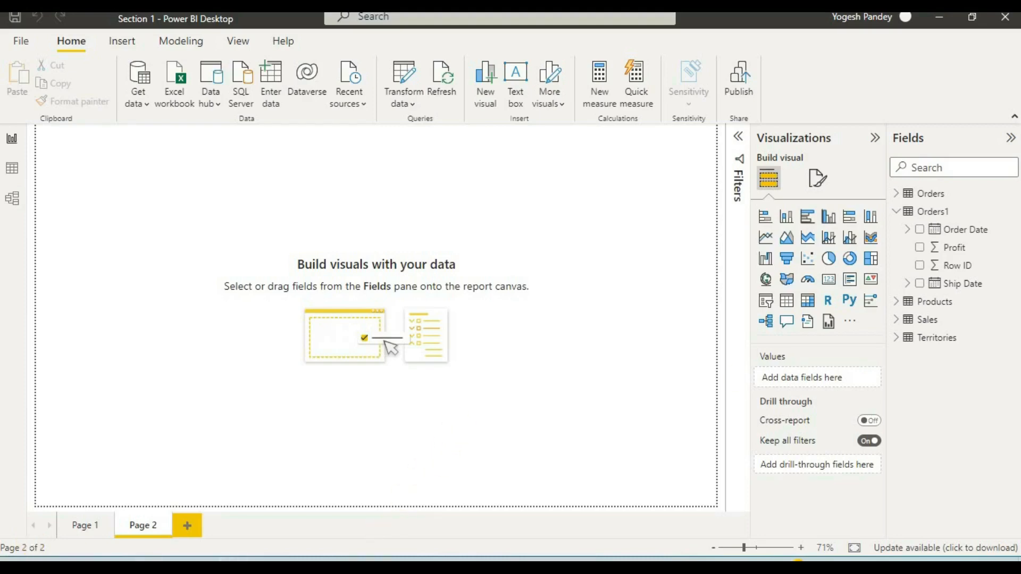
# Step: Show the rows of the Orders1 table in the data view and select its Row ID column
pyautogui.click(907, 218)
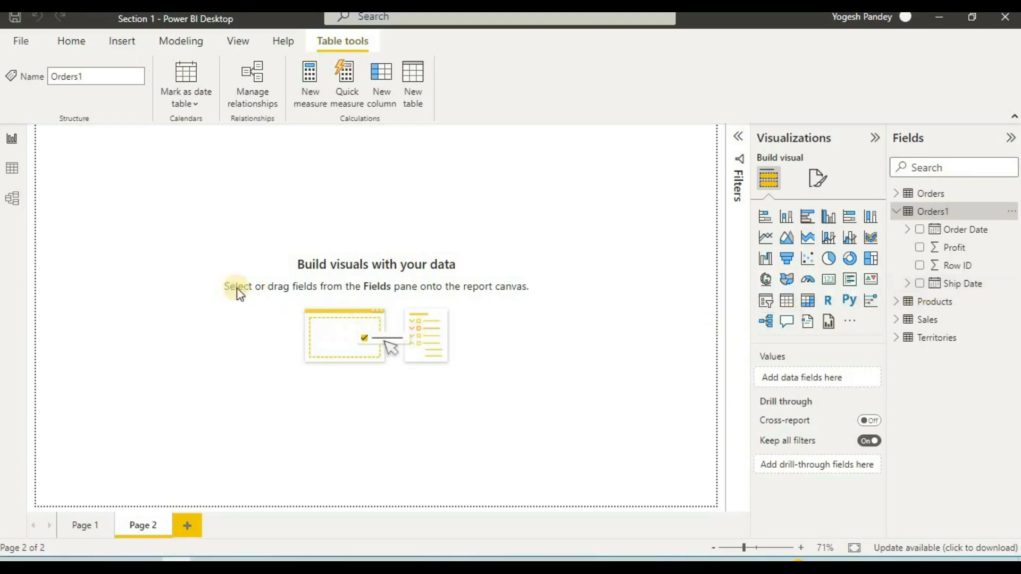
pyautogui.click(16, 171)
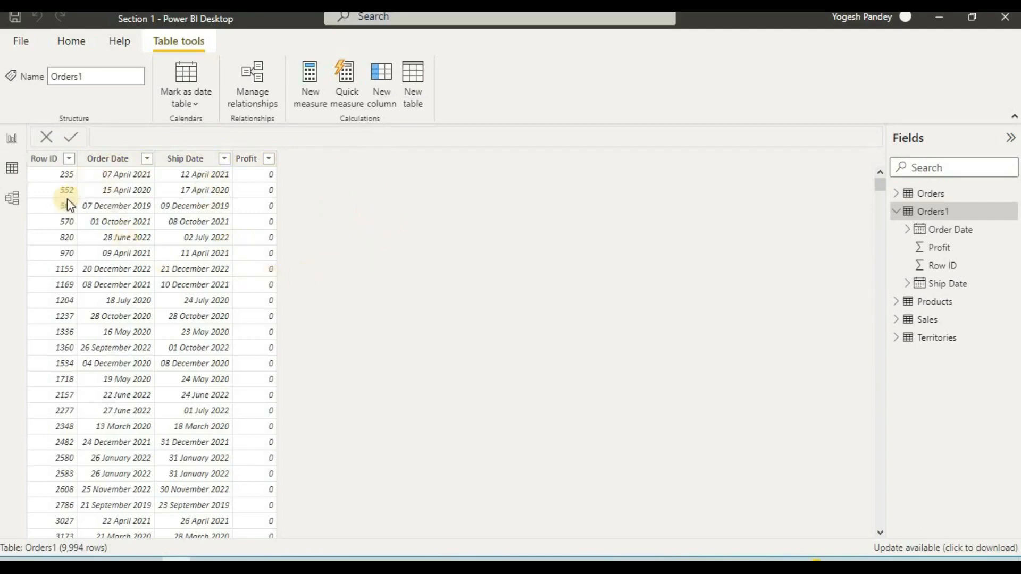
pyautogui.click(13, 170)
pyautogui.click(46, 192)
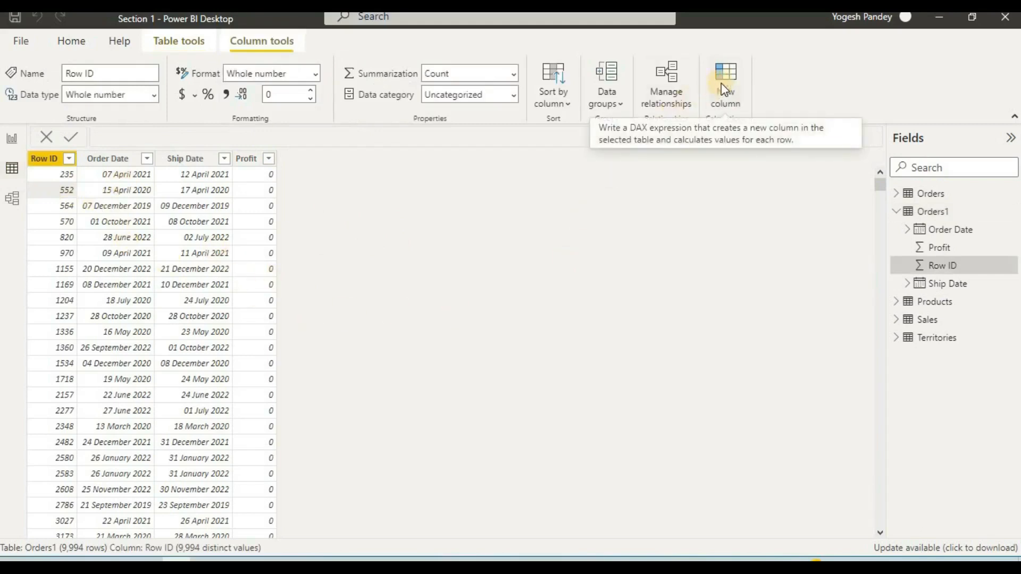
# Step: Add a calculated column to Orders1 with the formula DAY1 = DAY(Orders1[Order Date].[Date])
pyautogui.click(722, 83)
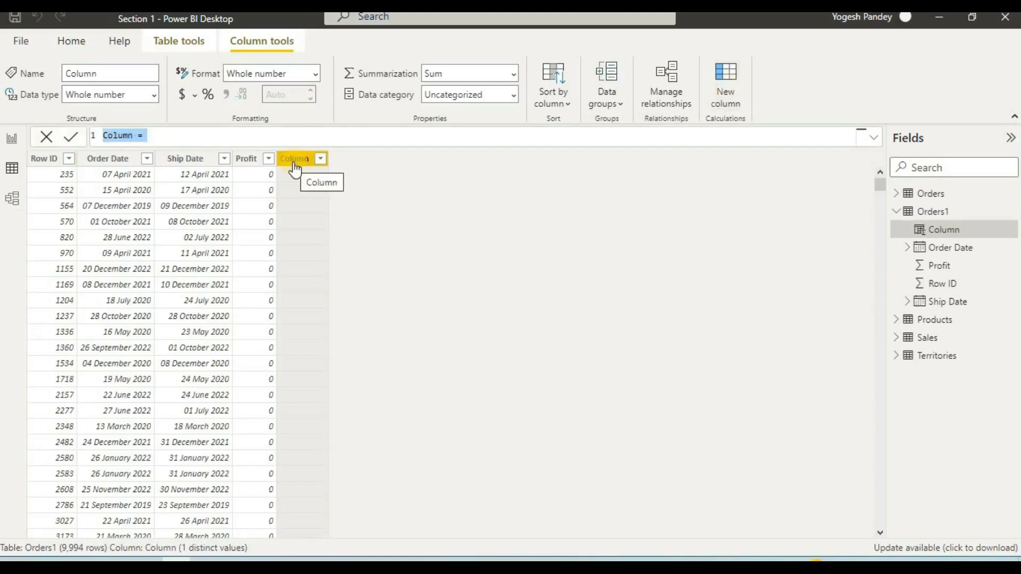
pyautogui.press('BackSpace')
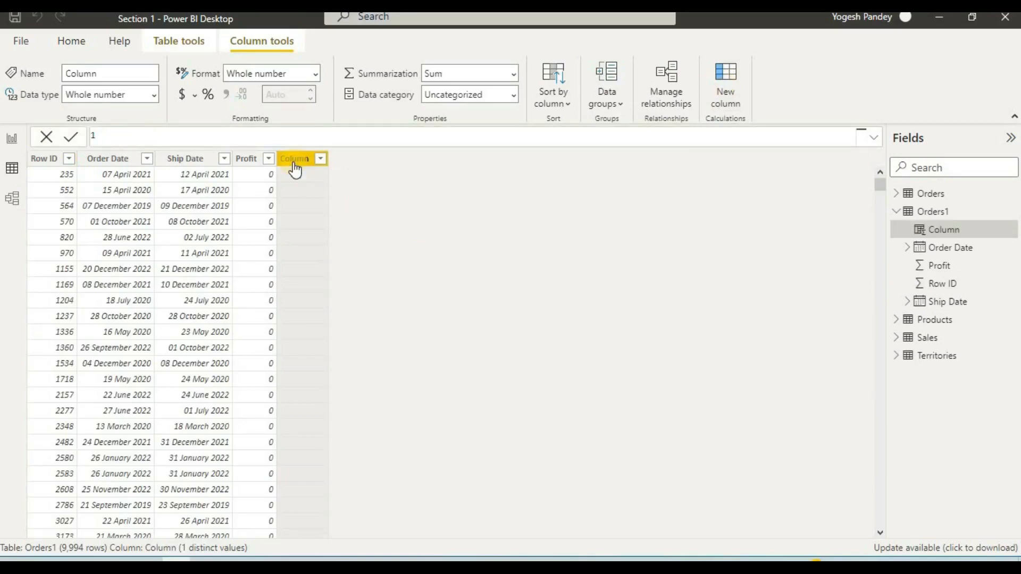
pyautogui.write('DAY1=DAY')
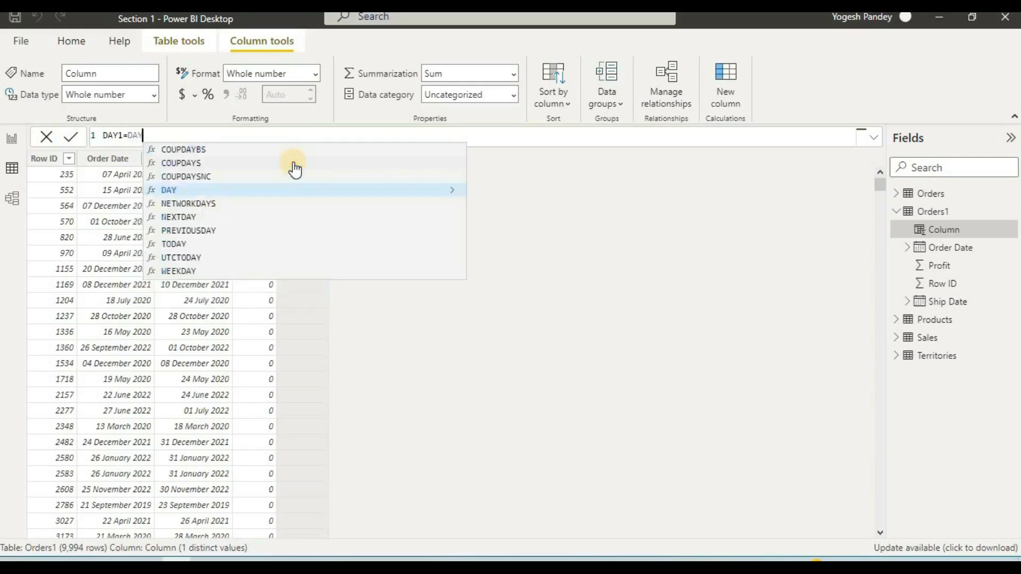
pyautogui.write('(')
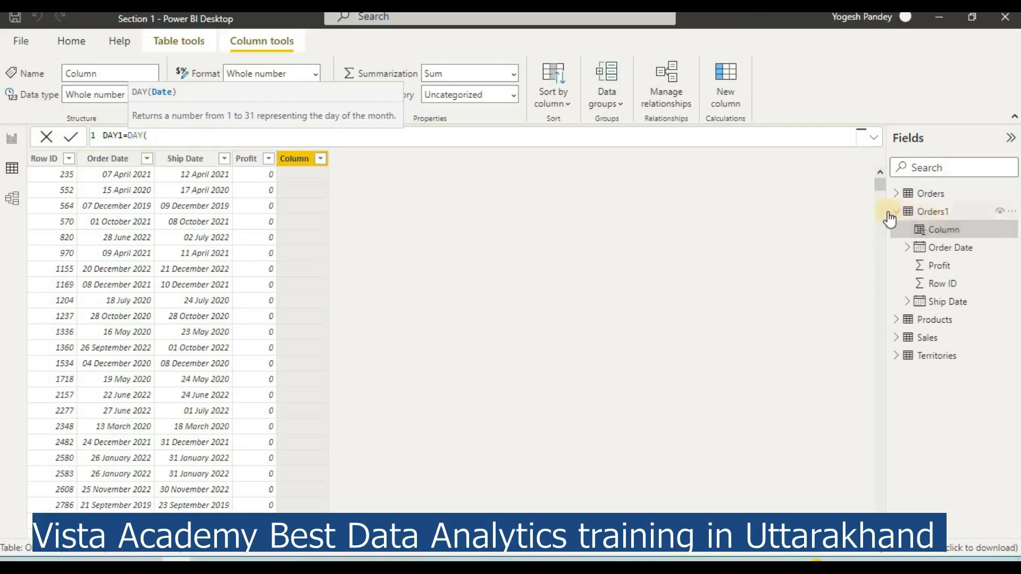
pyautogui.write('ORDER')
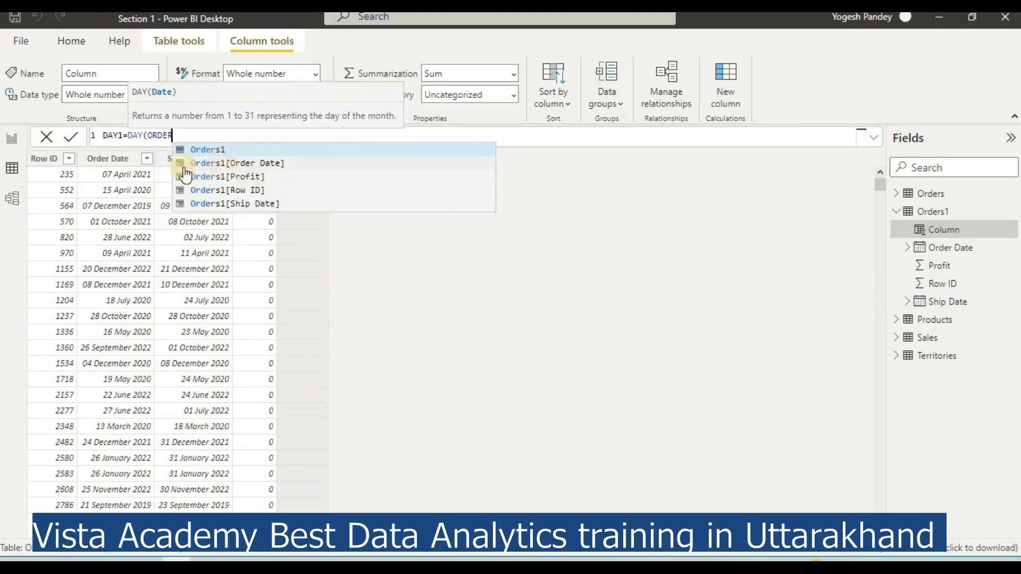
pyautogui.click(233, 164)
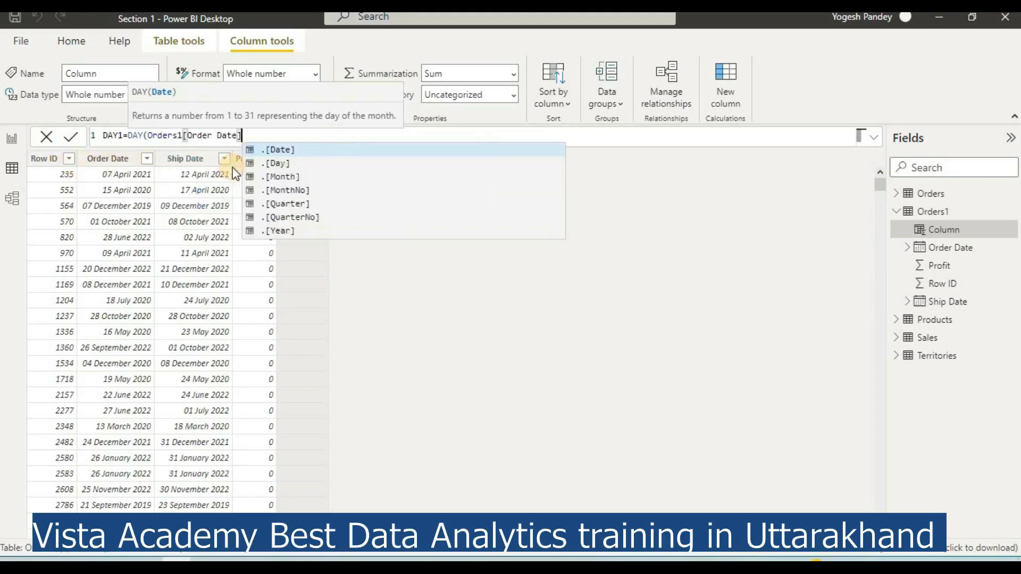
pyautogui.click(275, 152)
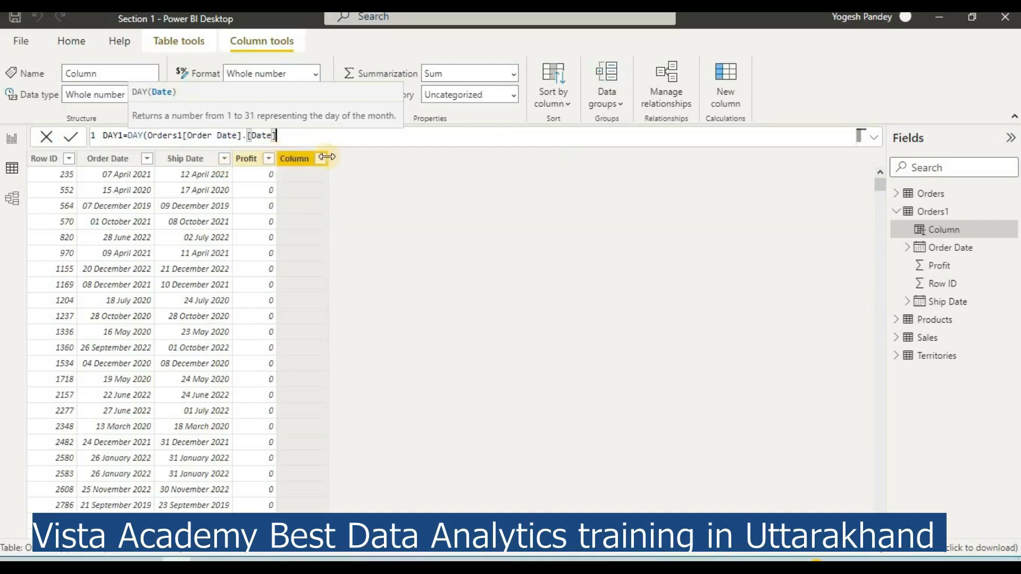
pyautogui.click(75, 135)
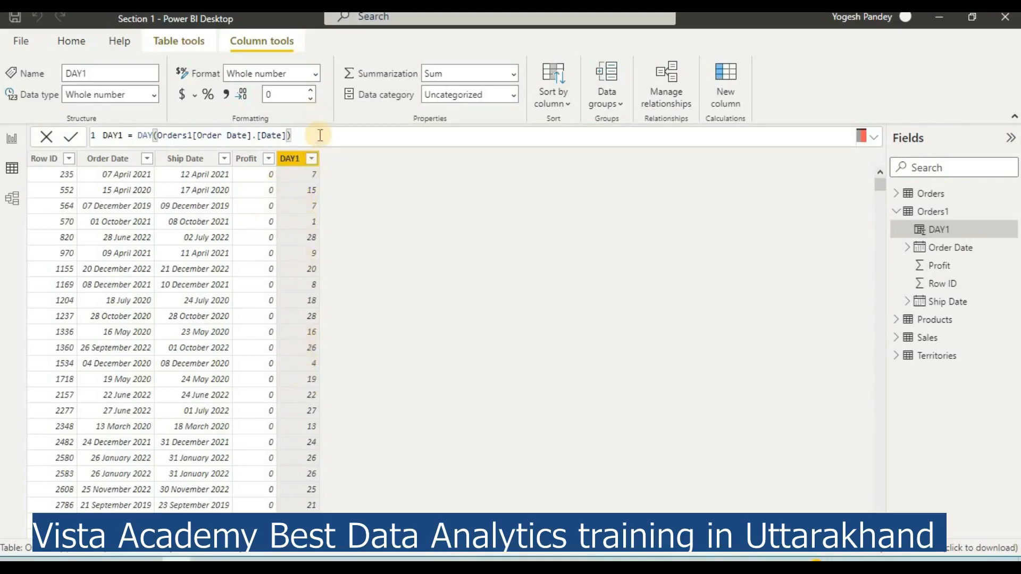
# Step: Add a calculated column to Orders1 with the formula MONTH1 = MONTH(Orders1[Order Date].[Date])
pyautogui.click(735, 87)
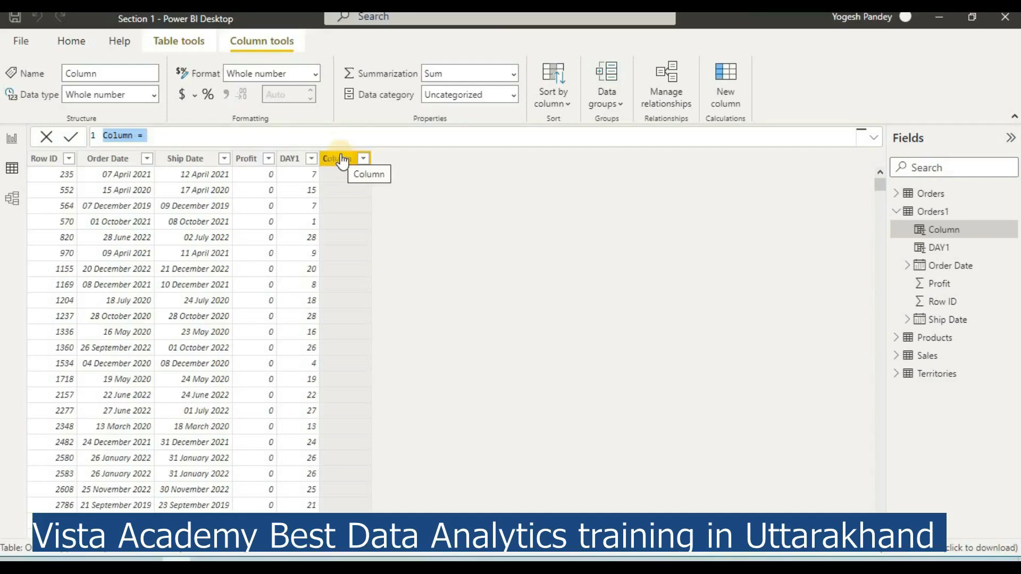
pyautogui.press('BackSpace')
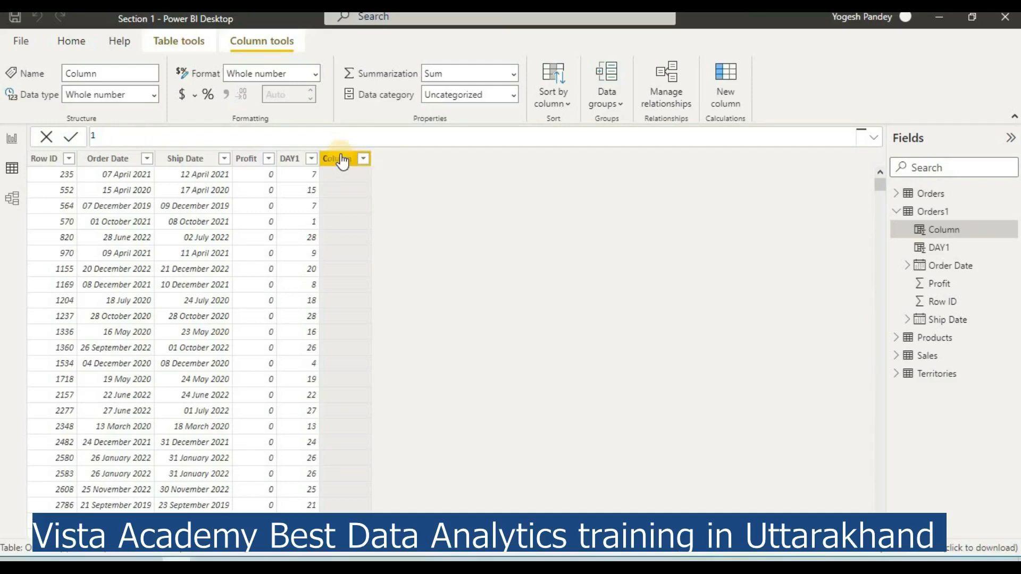
pyautogui.write('MONTH1=MONTH')
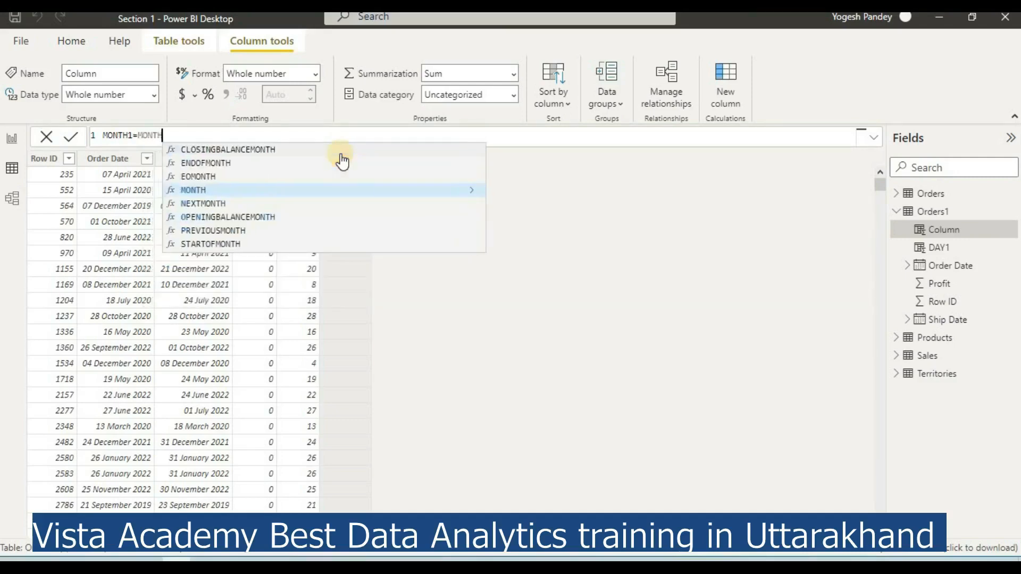
pyautogui.write('(')
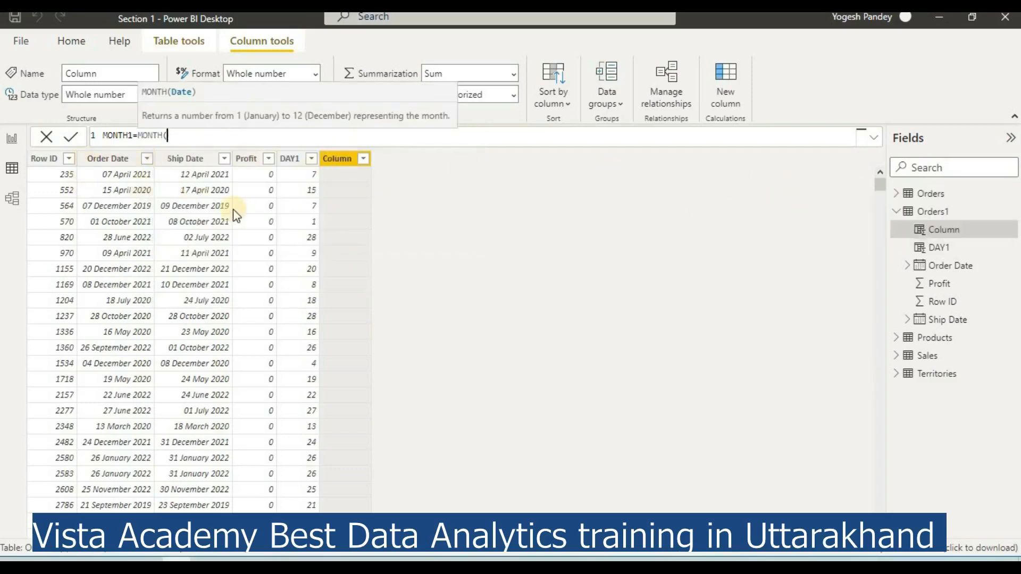
pyautogui.write('ORDER')
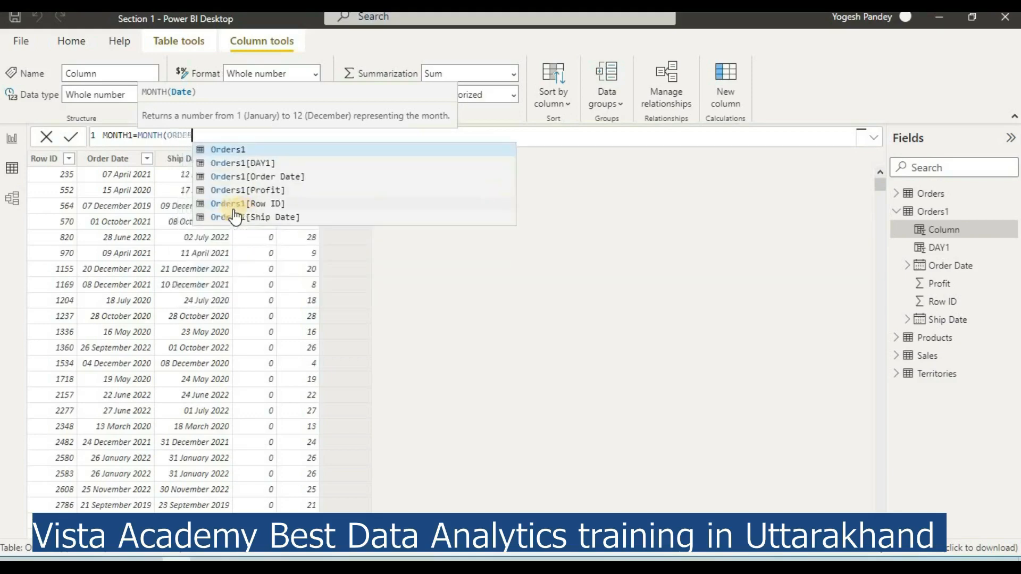
pyautogui.click(271, 178)
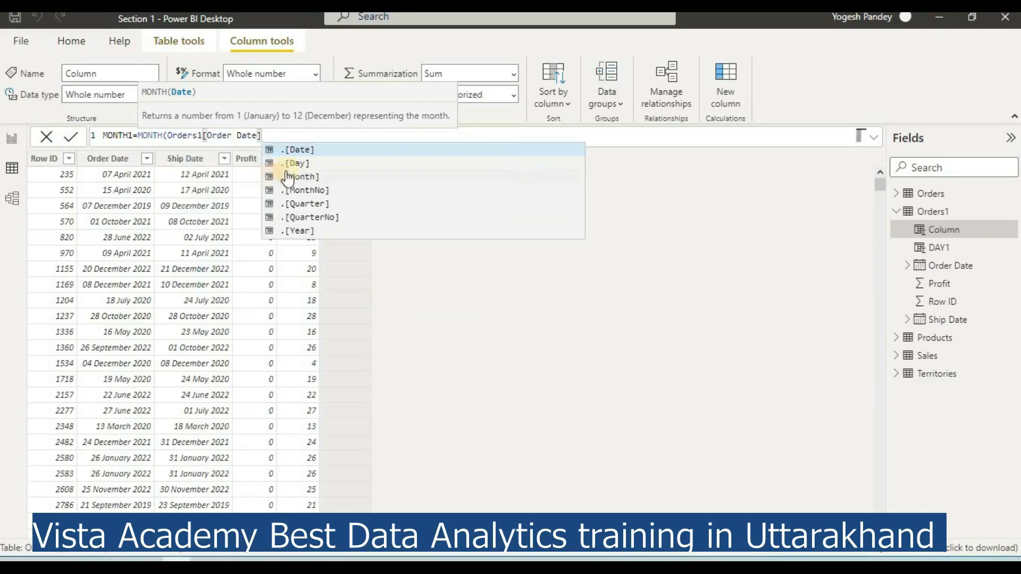
pyautogui.click(317, 156)
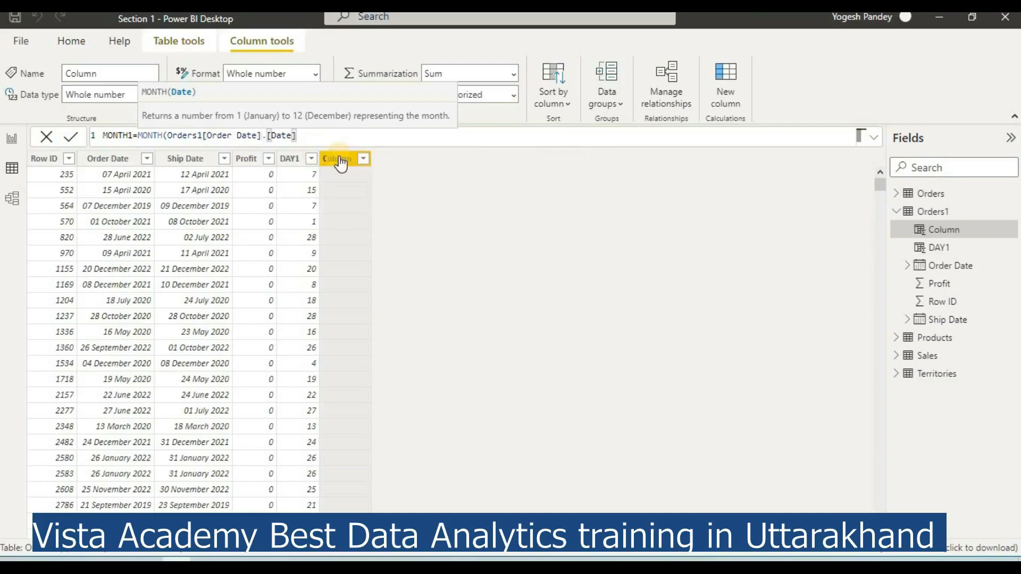
pyautogui.click(73, 138)
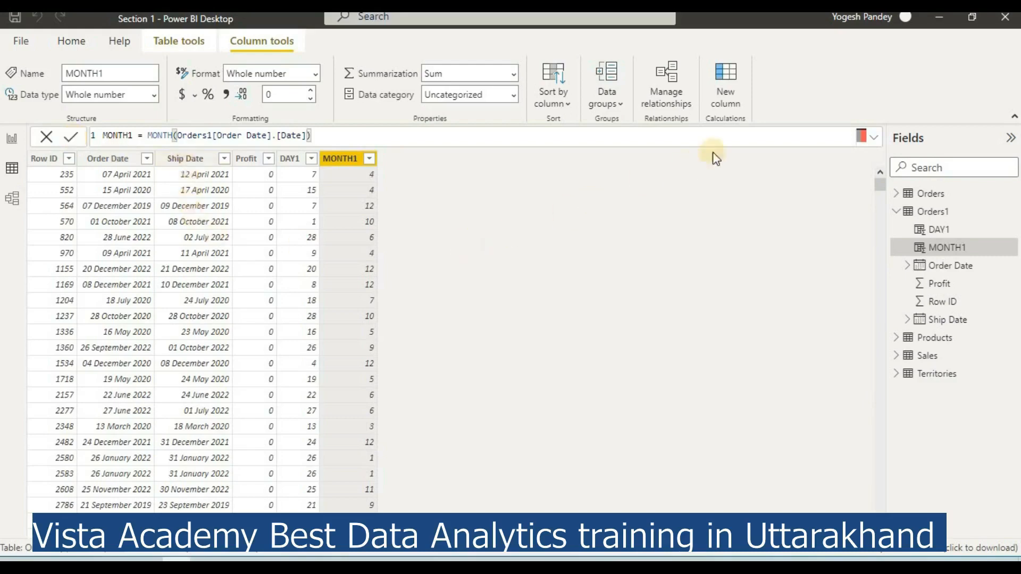
# Step: Add a calculated column to Orders1 with the formula QUATER = QUARTER(Orders1[Order Date].[Date])
pyautogui.click(726, 94)
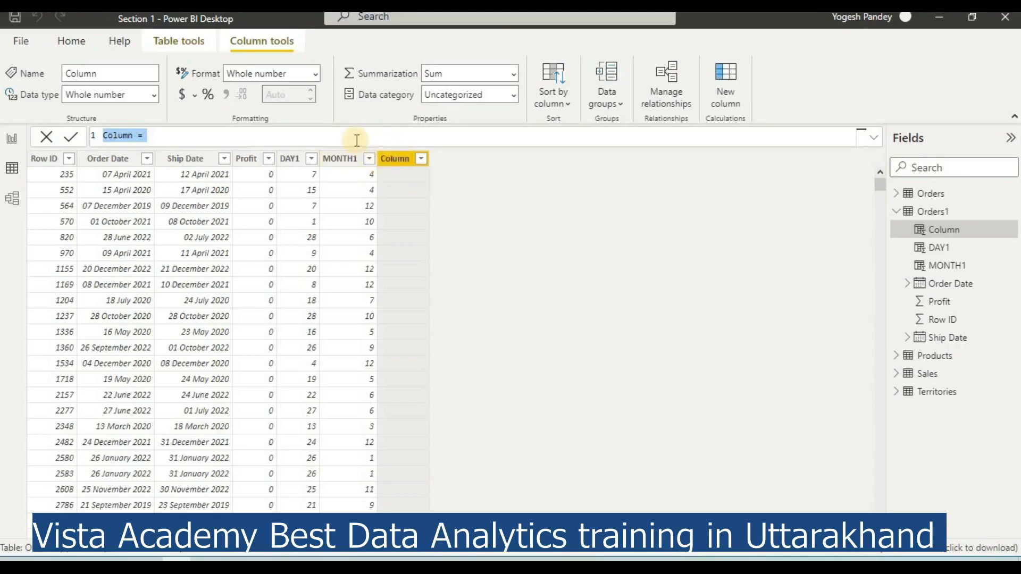
pyautogui.press('BackSpace')
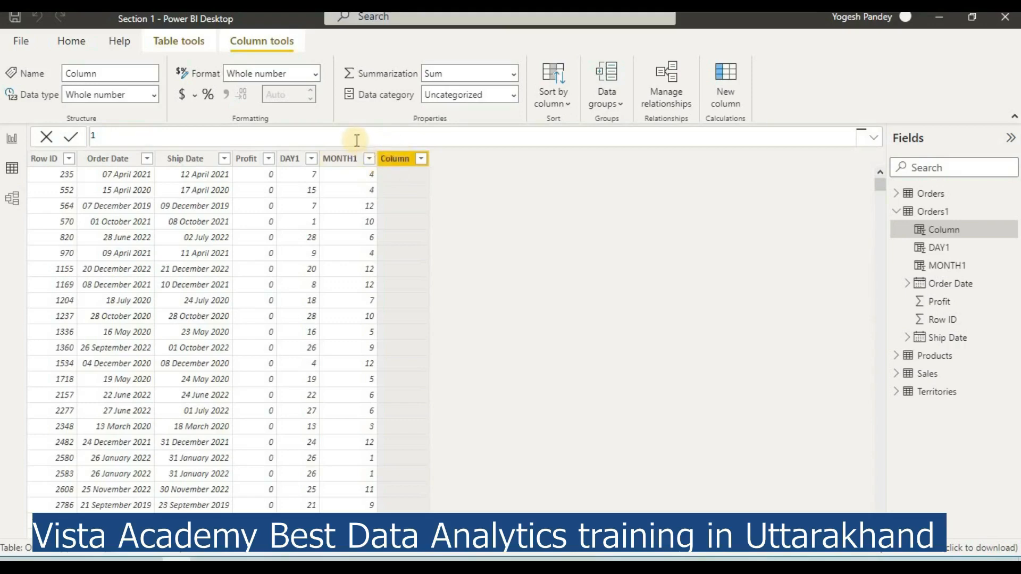
pyautogui.write('QUATER')
pyautogui.write('=Q')
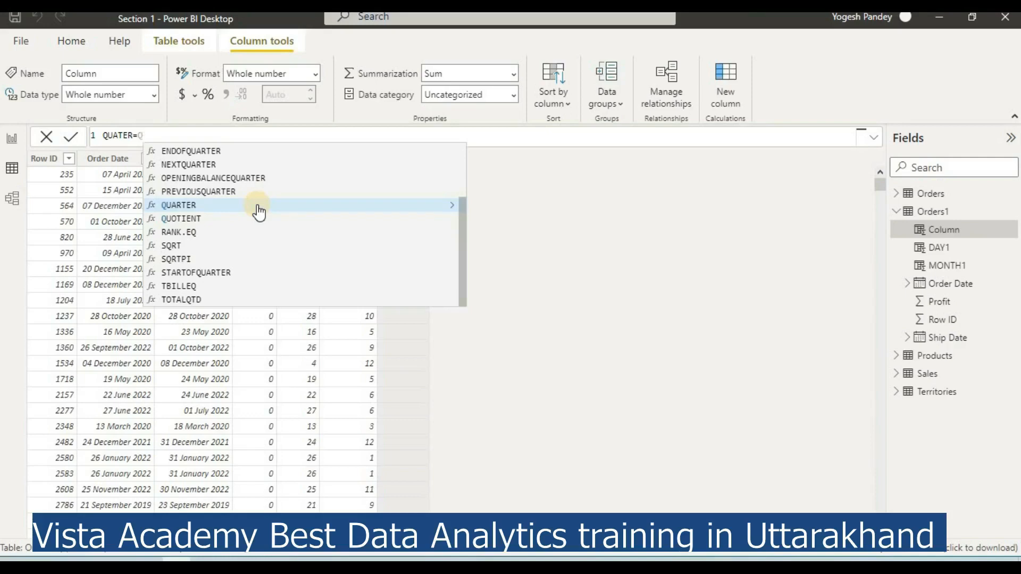
pyautogui.click(258, 205)
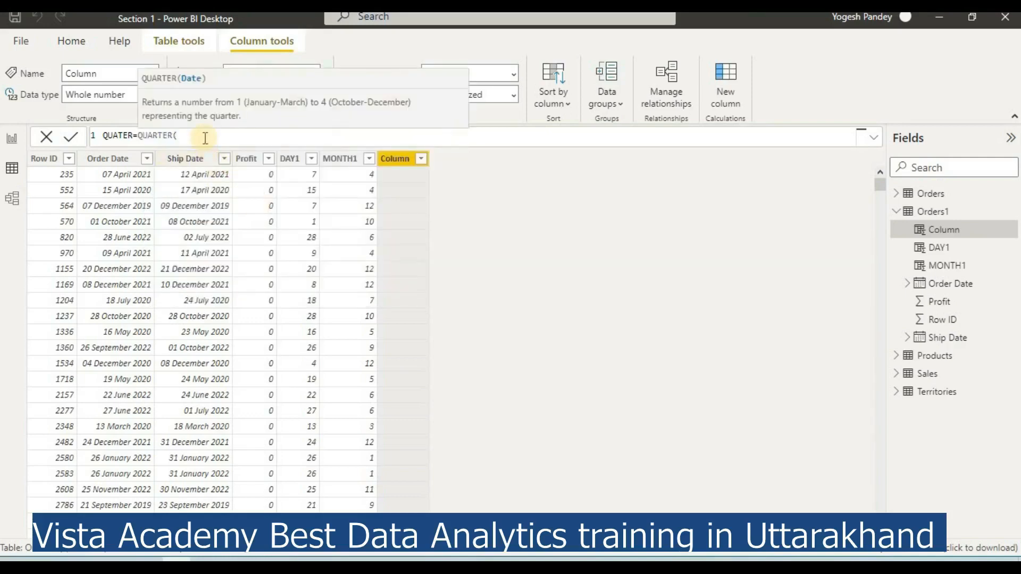
pyautogui.write('ORDER')
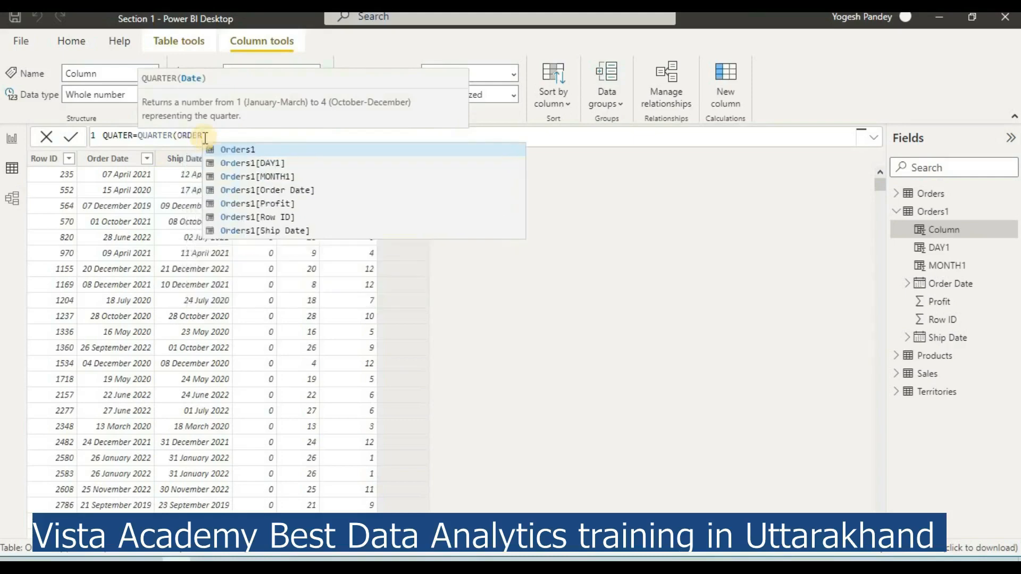
pyautogui.click(306, 195)
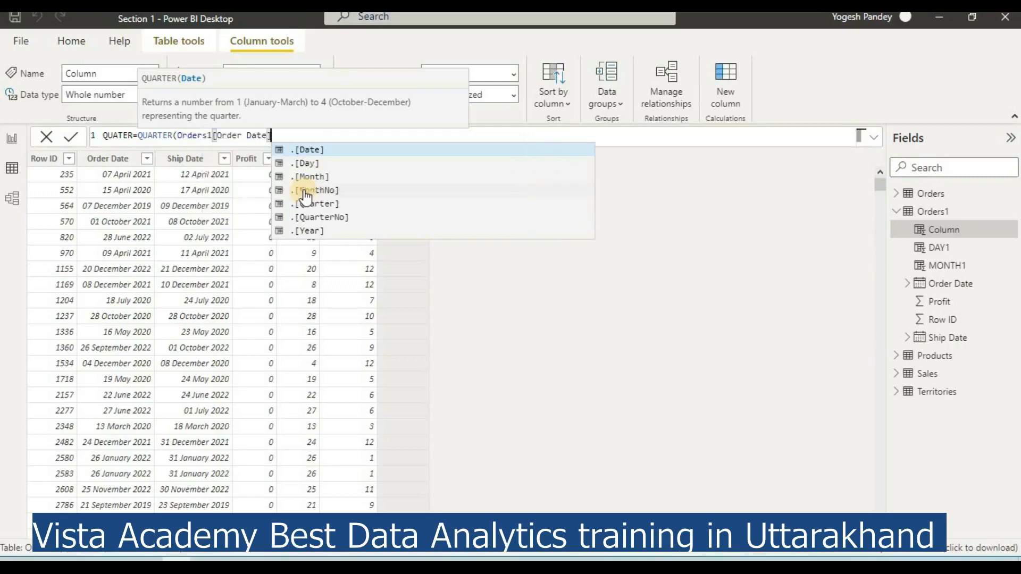
pyautogui.click(318, 150)
pyautogui.click(73, 137)
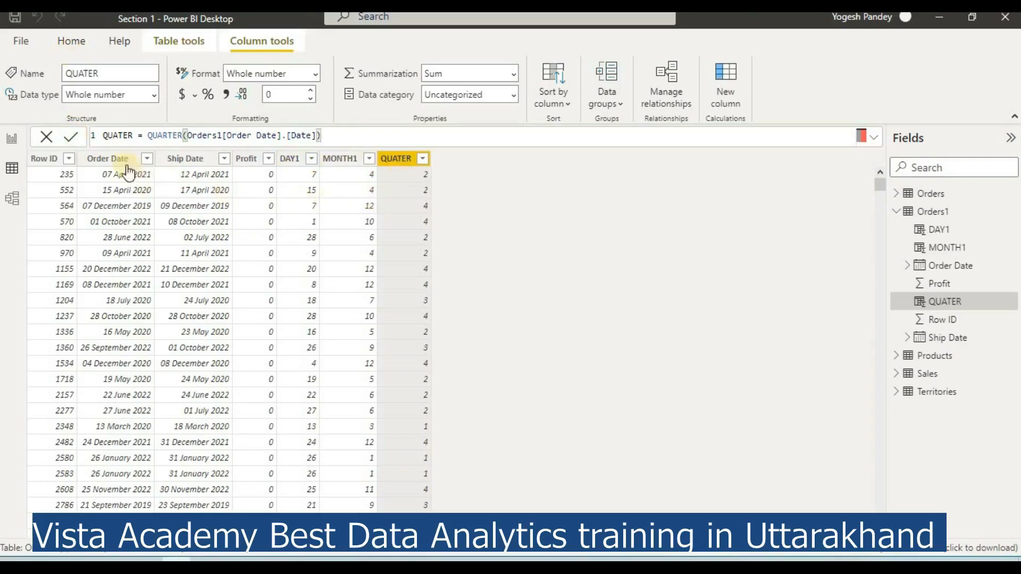
# Step: Insert the missing R in the QUATER column's name within its formula and commit the change
pyautogui.click(120, 135)
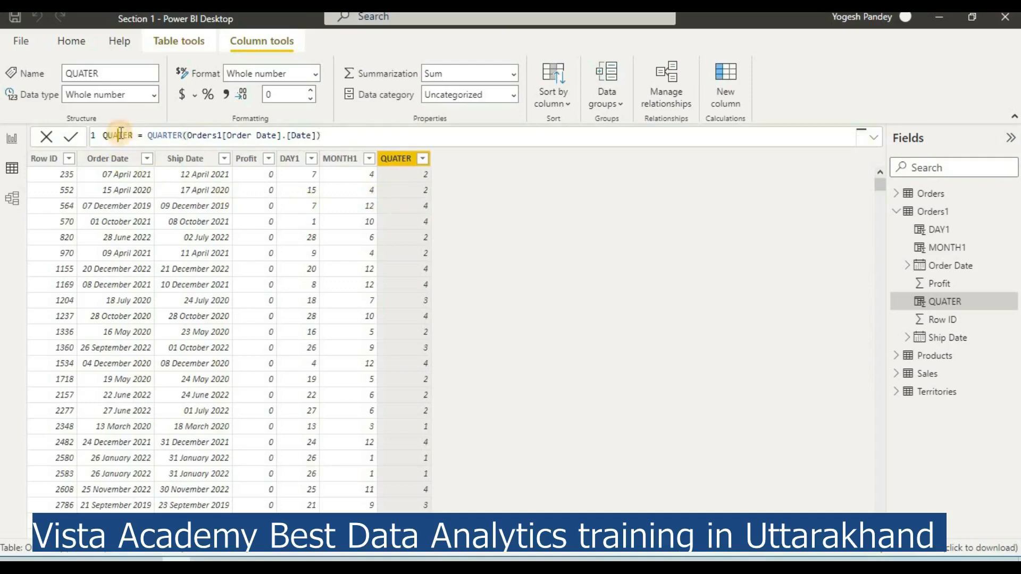
pyautogui.write('R')
pyautogui.click(72, 138)
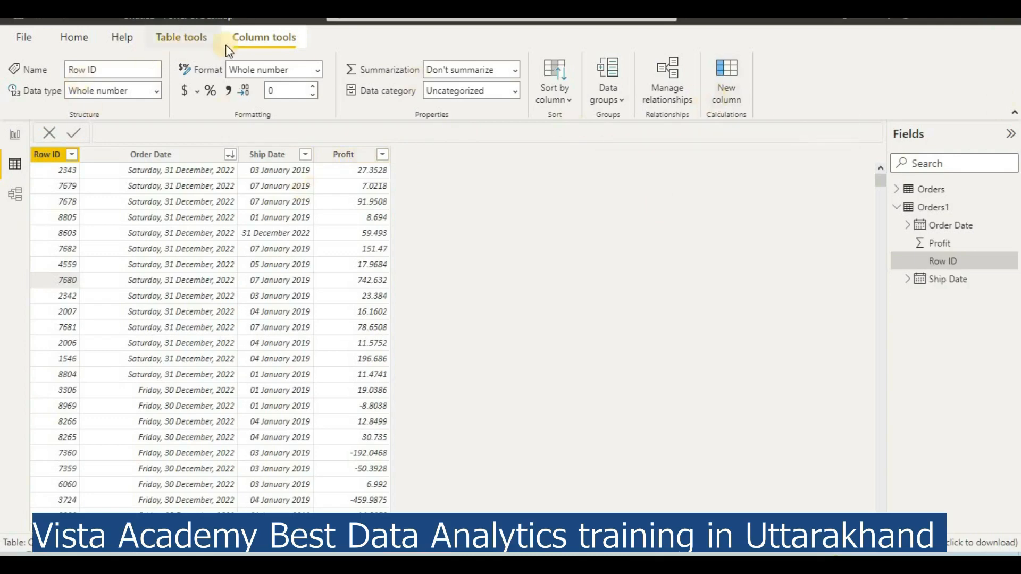
# Step: Display the Orders1 table in the data view and select its Order Date column
pyautogui.click(18, 164)
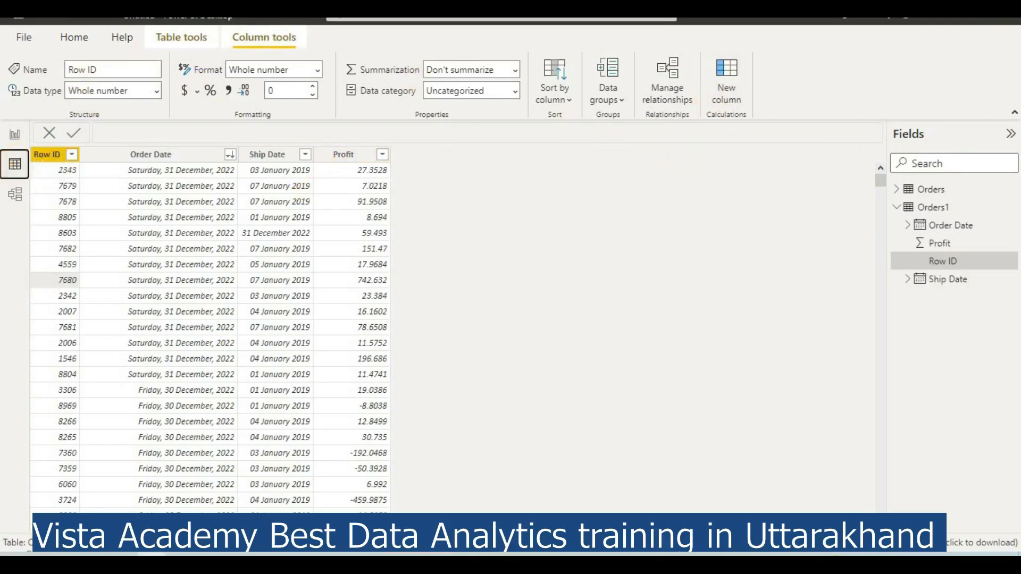
pyautogui.click(930, 208)
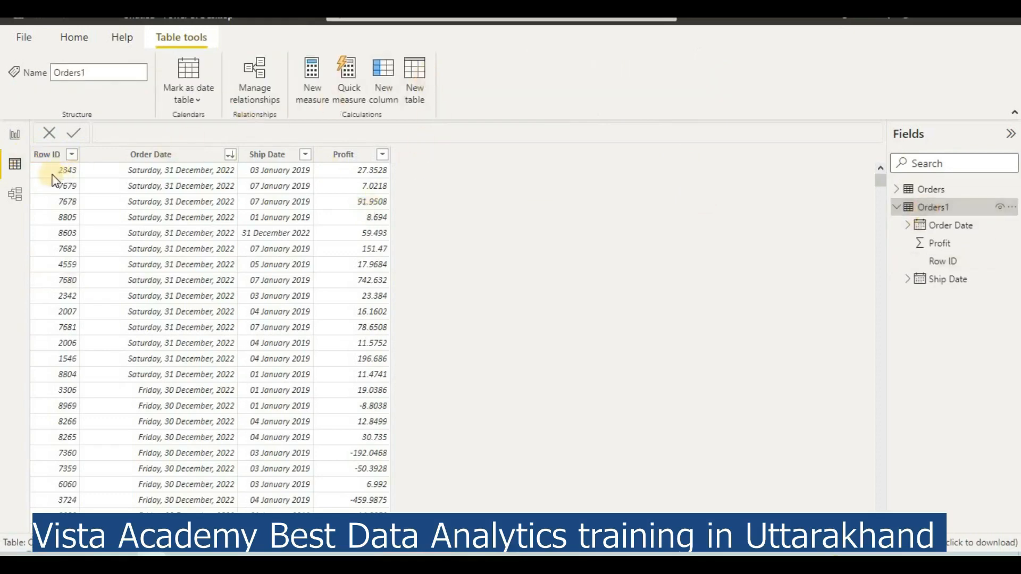
pyautogui.click(142, 155)
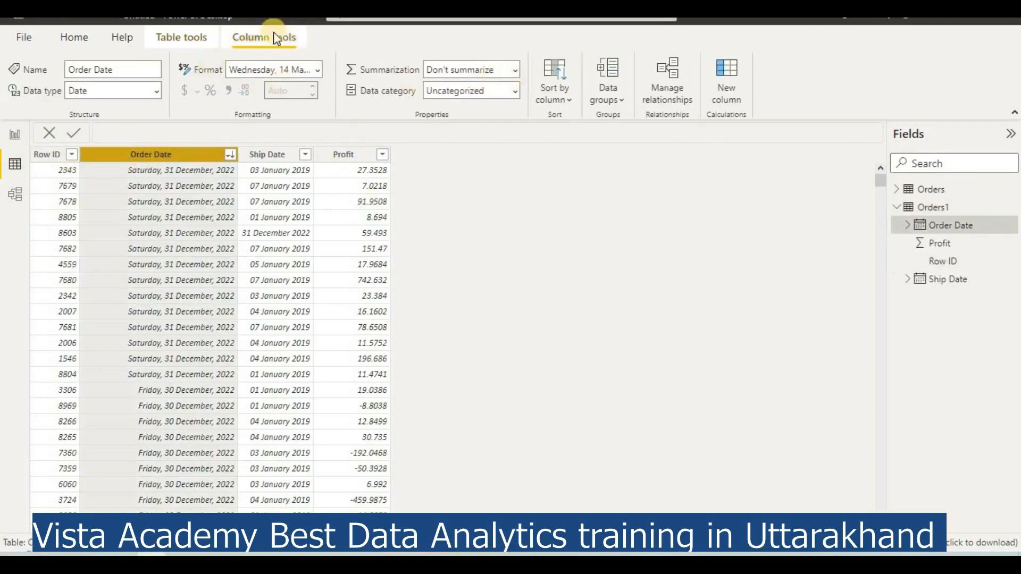
# Step: Add a calculated column to Orders1 with the formula QUATER 2 = Orders1[Order Date].[Quarter]
pyautogui.click(729, 87)
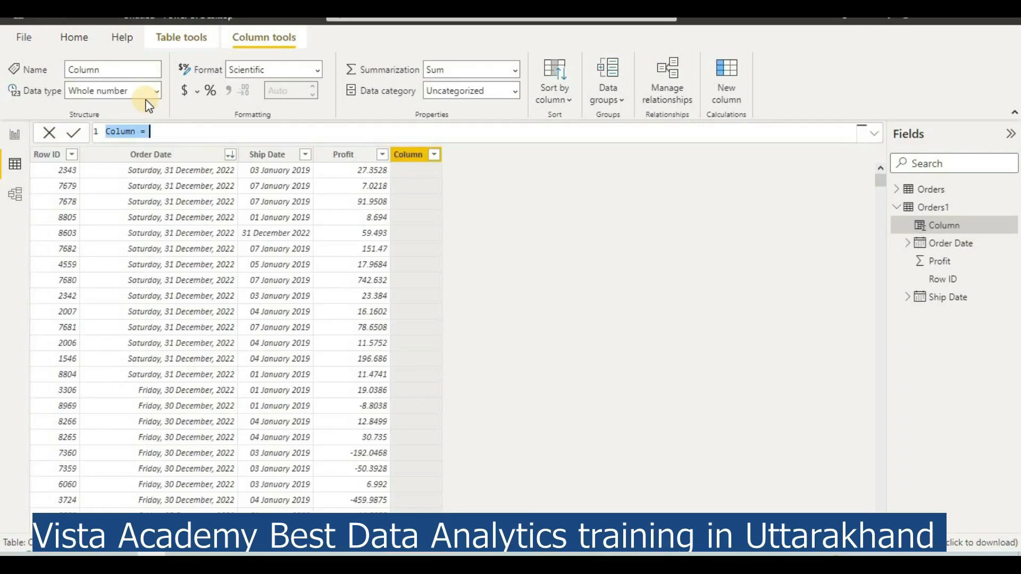
pyautogui.press('BackSpace')
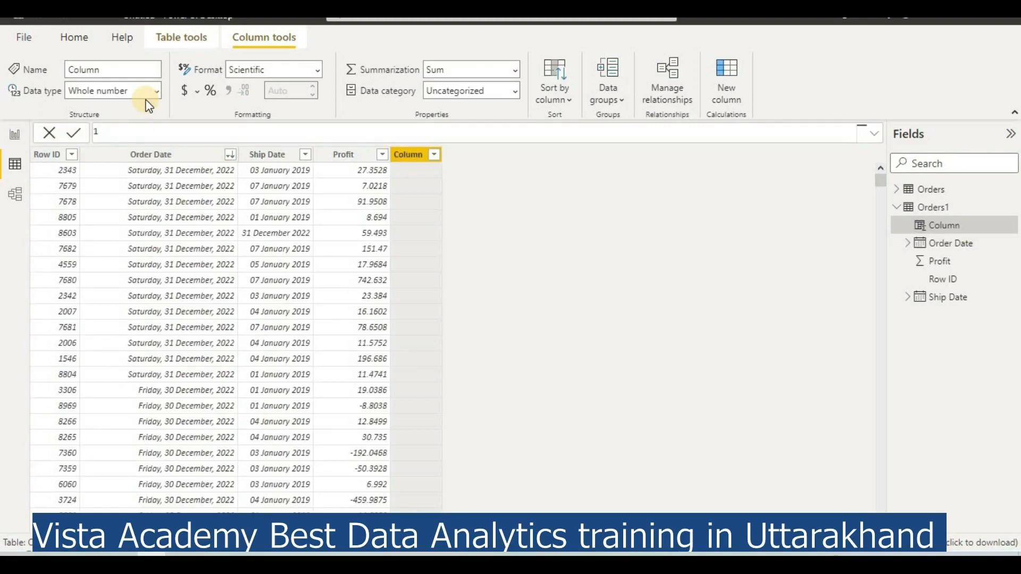
pyautogui.write('C')
pyautogui.write('UATER')
pyautogui.write(' 1')
pyautogui.press('BackSpace')
pyautogui.write('2=ORDER')
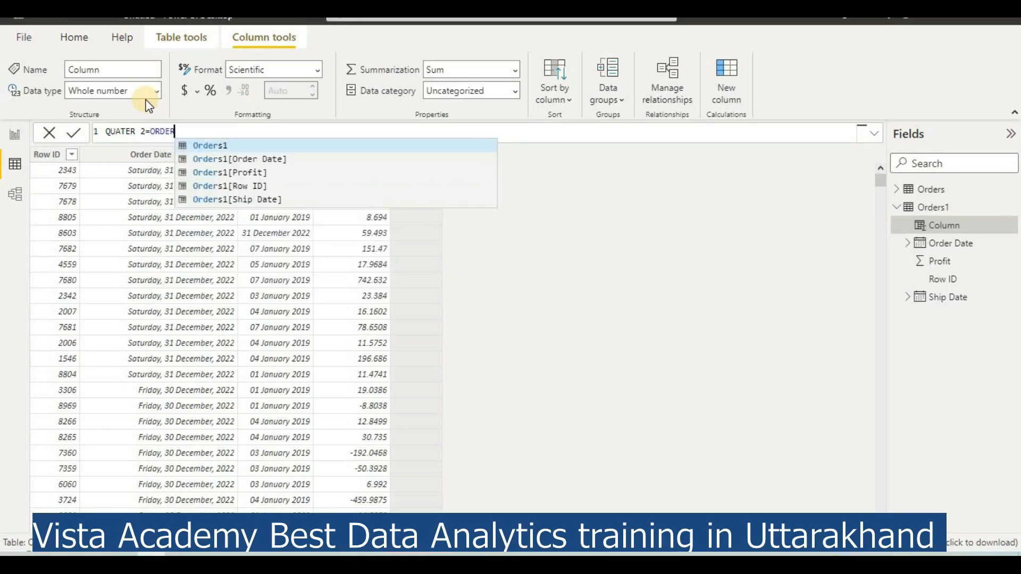
pyautogui.click(199, 162)
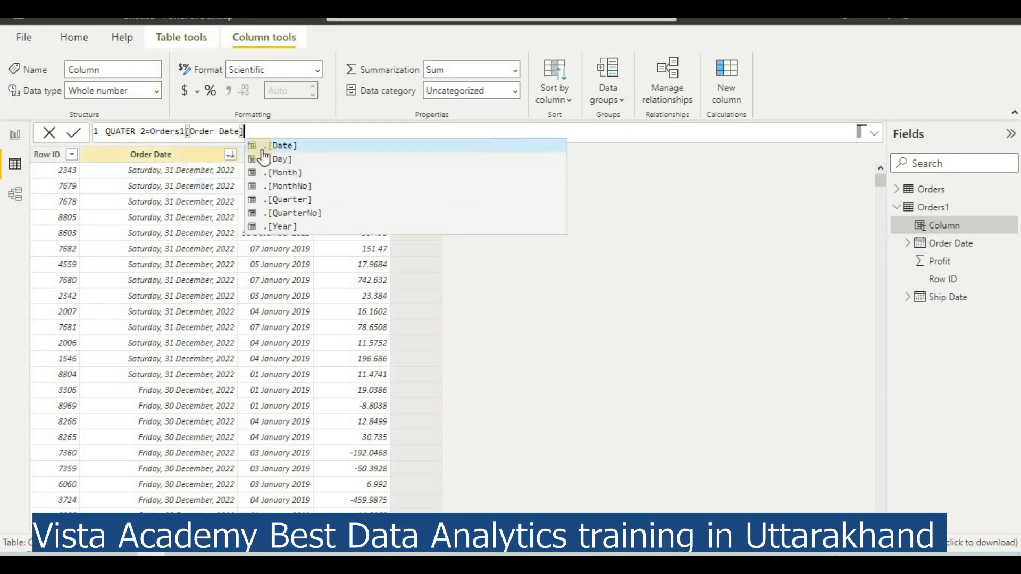
pyautogui.click(277, 203)
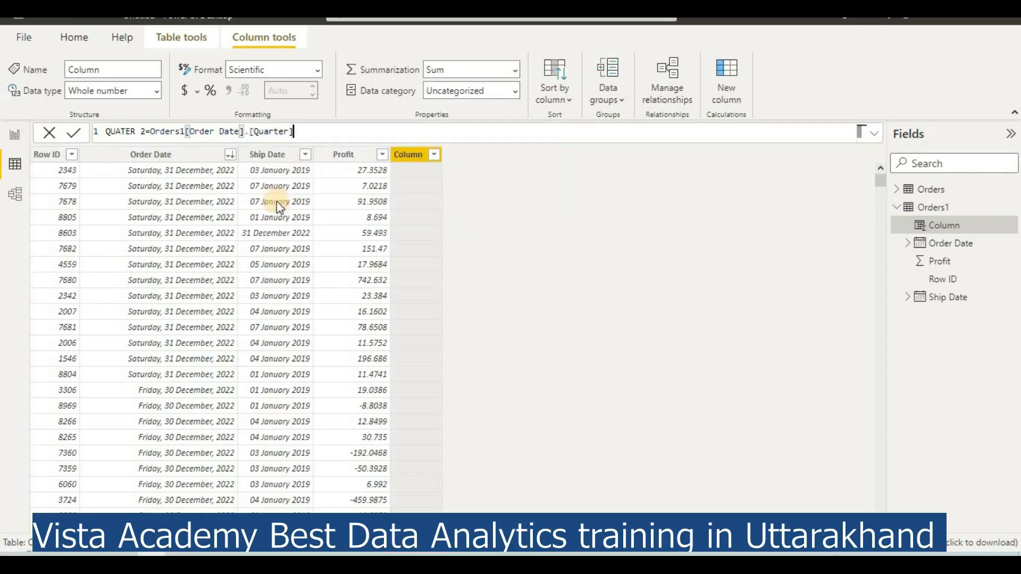
pyautogui.click(73, 141)
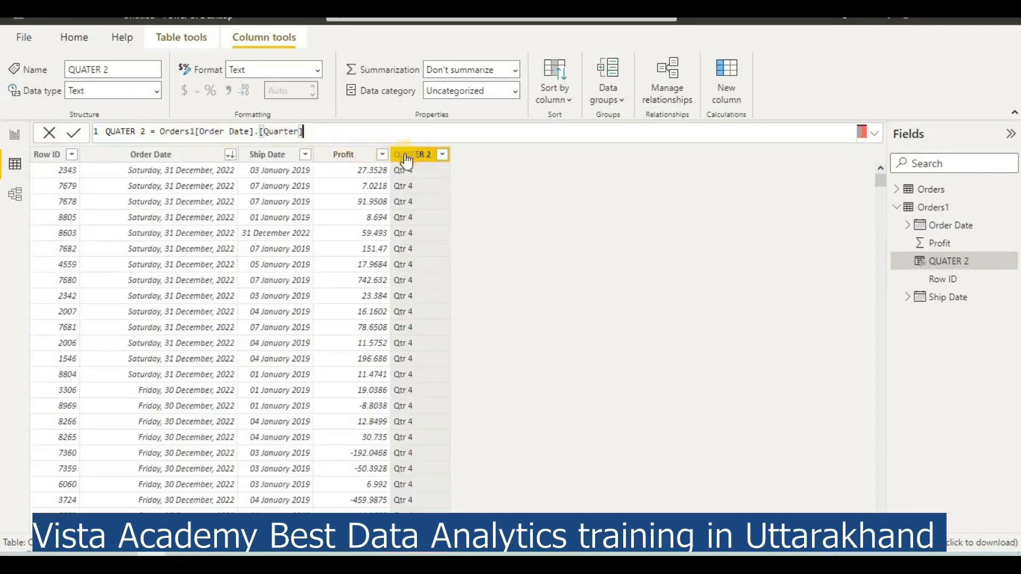
# Step: Add a calculated column to Orders1 with the formula OUARTER 3 = Orders1[Order Date].[QuarterNo]
pyautogui.click(718, 76)
pyautogui.click(422, 361)
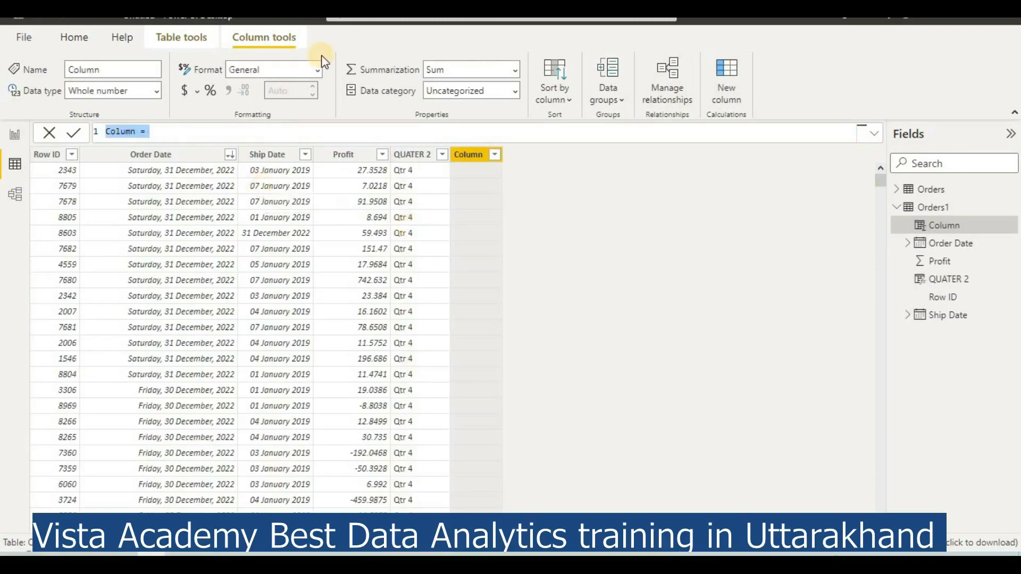
pyautogui.write('0')
pyautogui.write('UA')
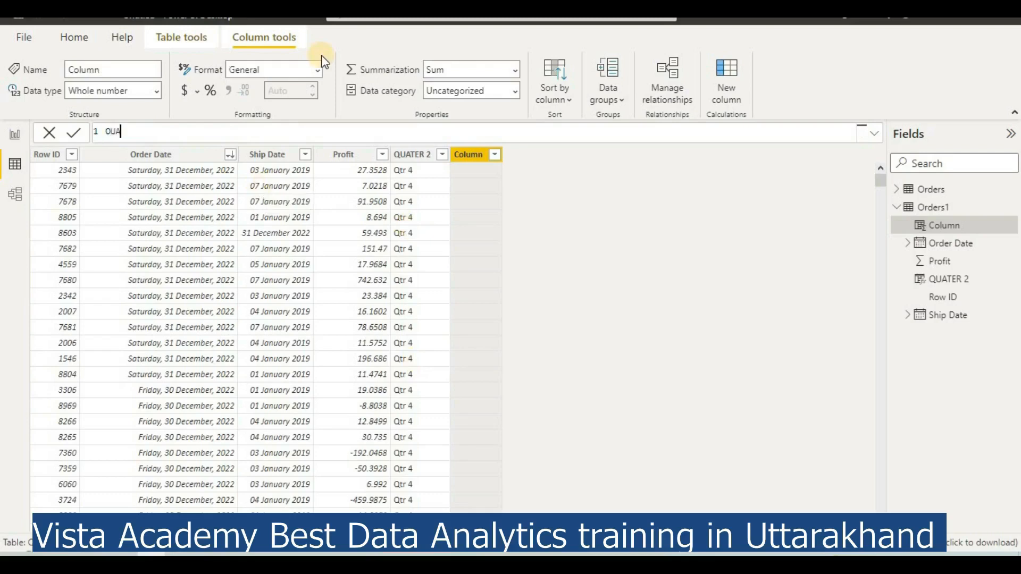
pyautogui.write('RTER 3=ORDER')
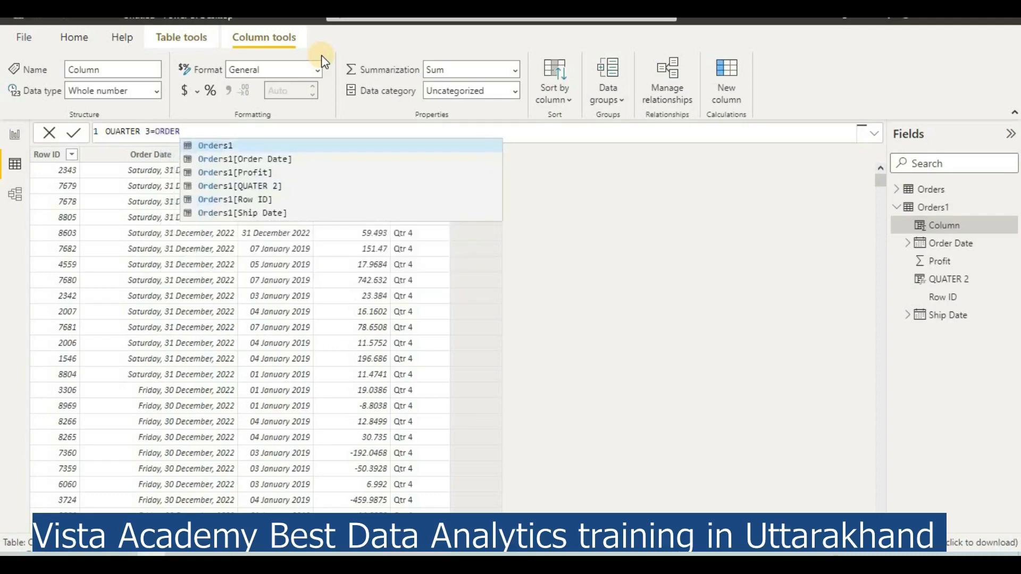
pyautogui.click(260, 145)
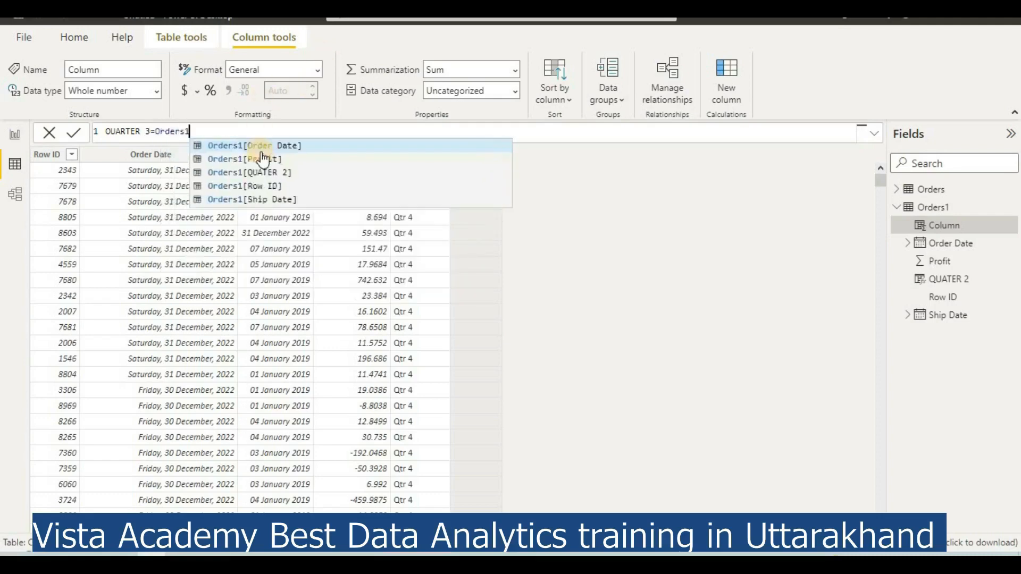
pyautogui.click(299, 146)
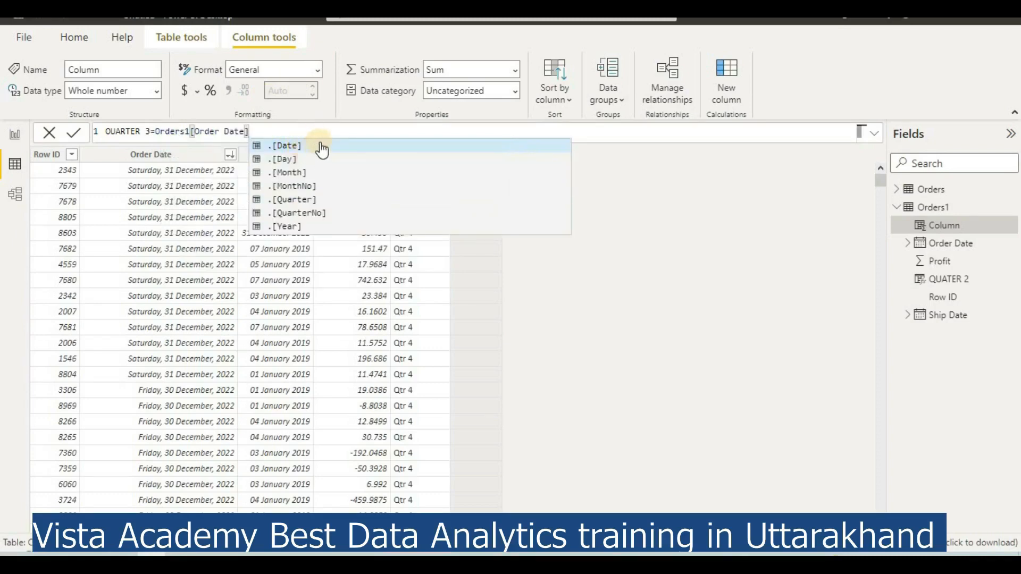
pyautogui.click(301, 213)
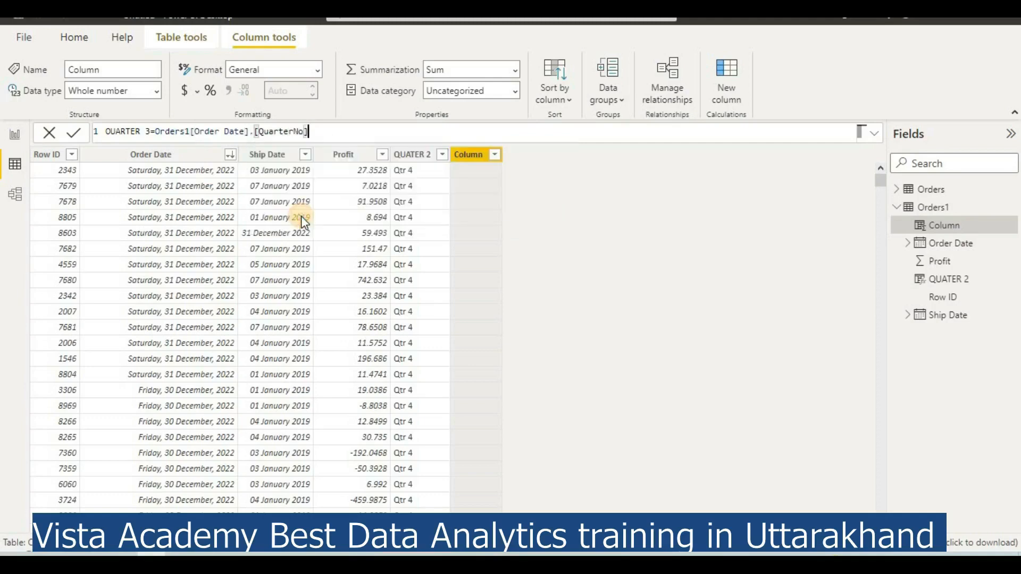
pyautogui.click(77, 136)
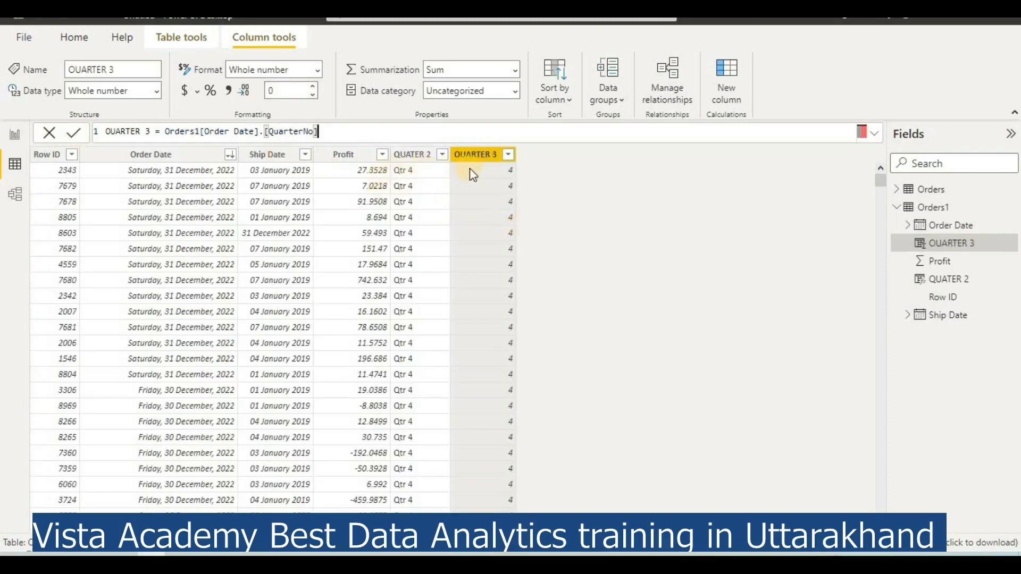
# Step: Add a calculated column to Orders1 with the formula DAY1 = Orders1[Order Date].[Day]
pyautogui.click(742, 92)
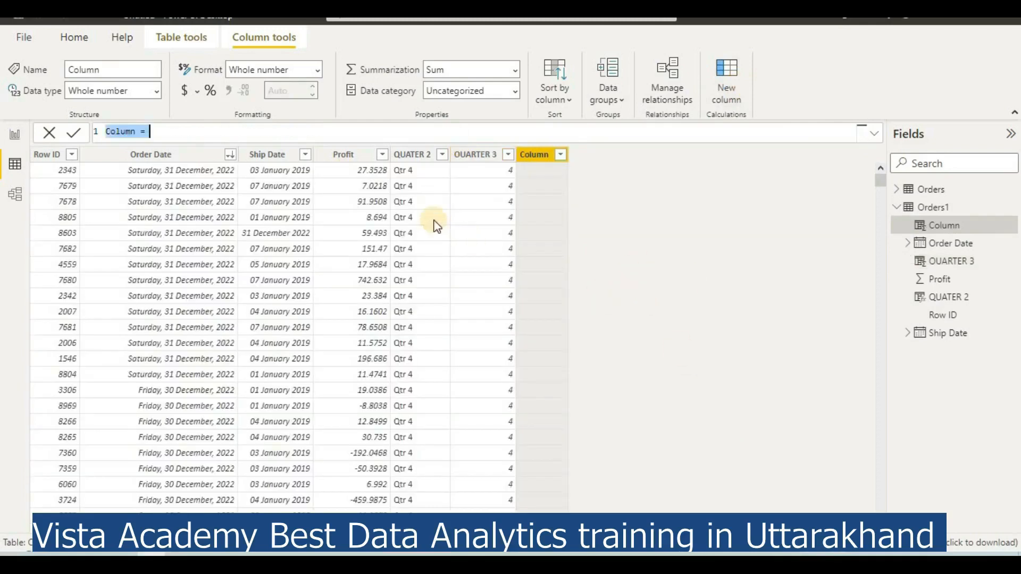
pyautogui.write('DAY1')
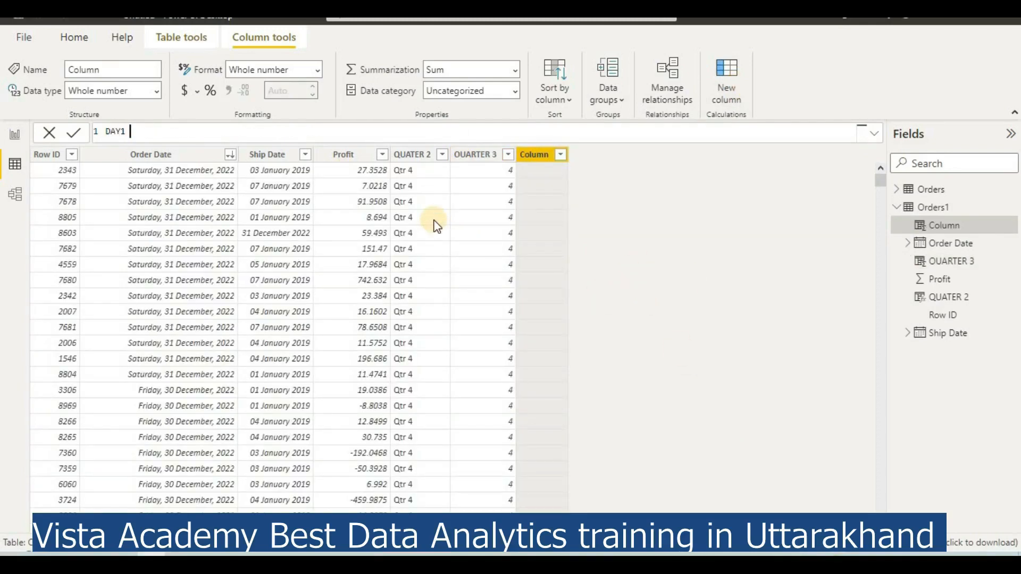
pyautogui.write(' =ORDER')
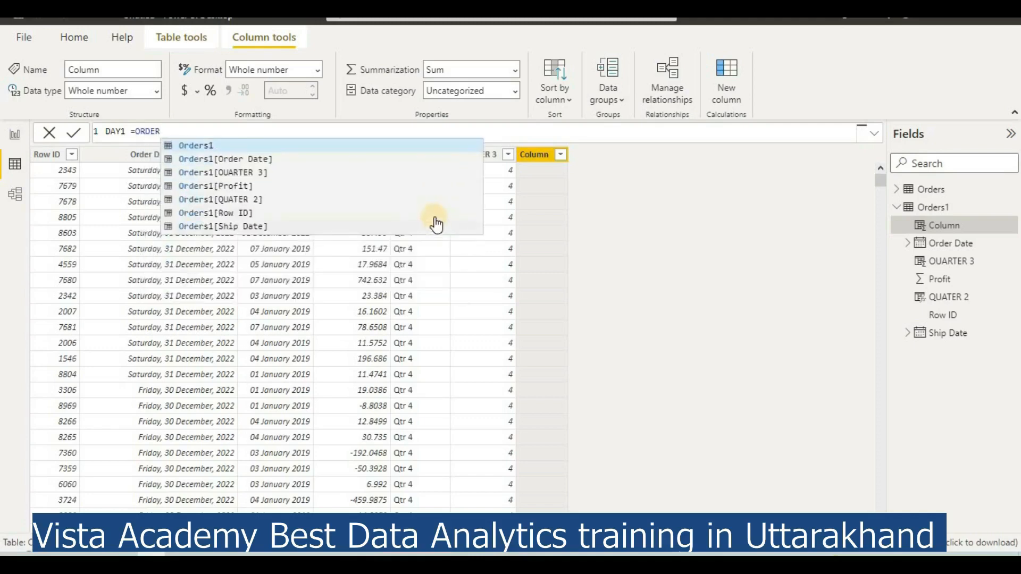
pyautogui.click(308, 161)
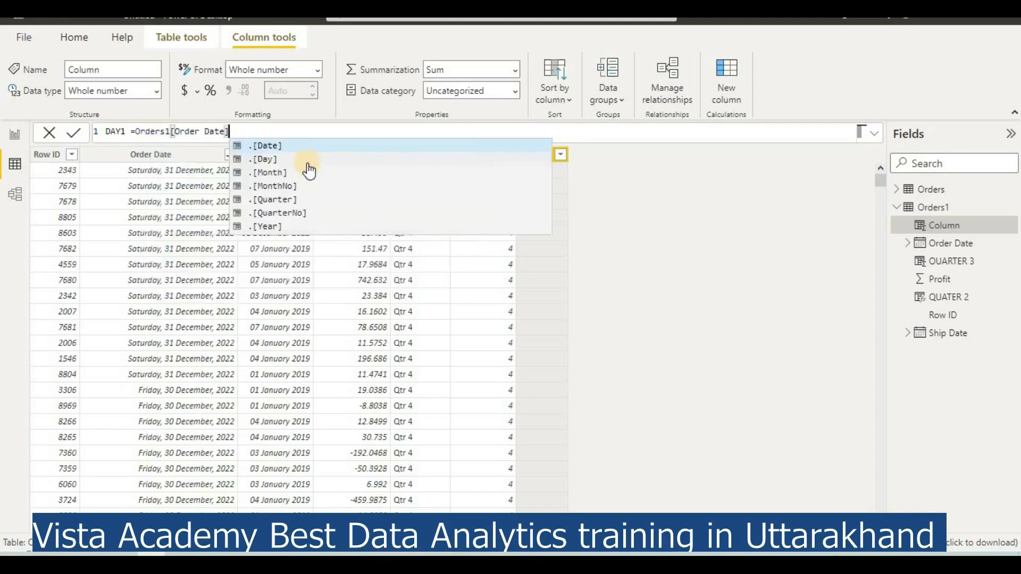
pyautogui.click(263, 161)
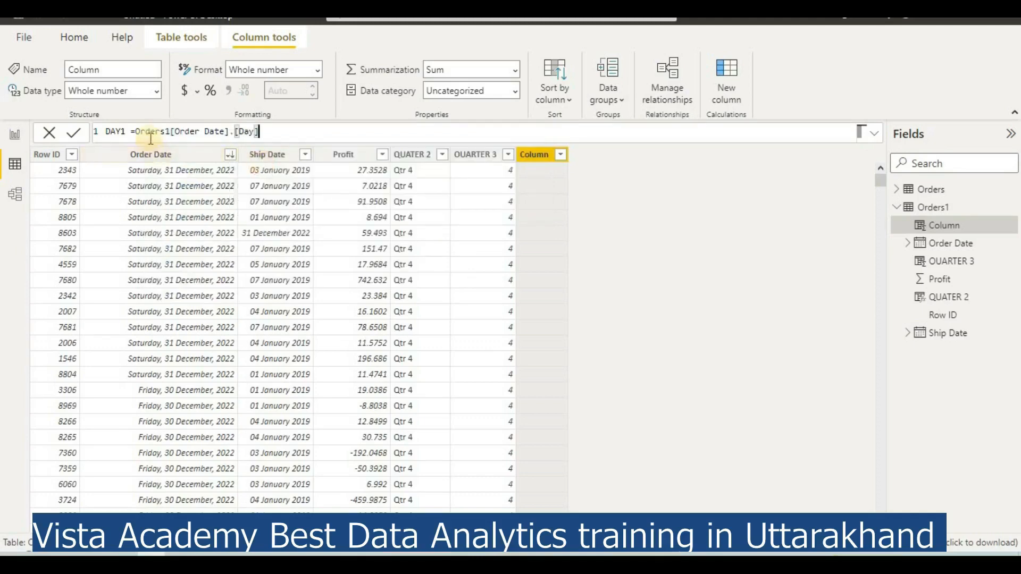
pyautogui.click(81, 134)
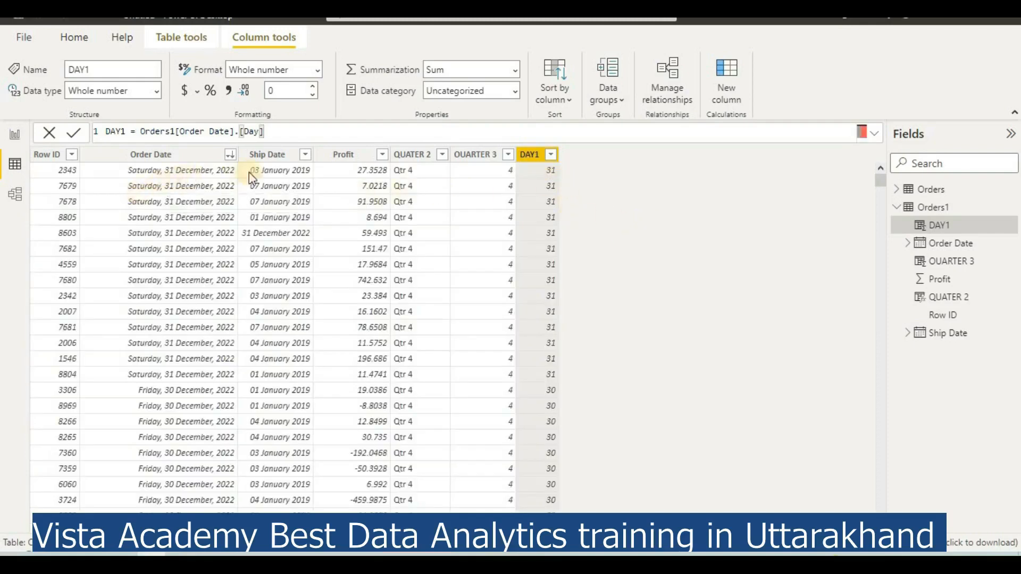
# Step: Look through the DAY1 values against the order dates and clear the sort on the Order Date column
pyautogui.scroll(-14, 225, 331)
pyautogui.scroll(-10, 255, 425)
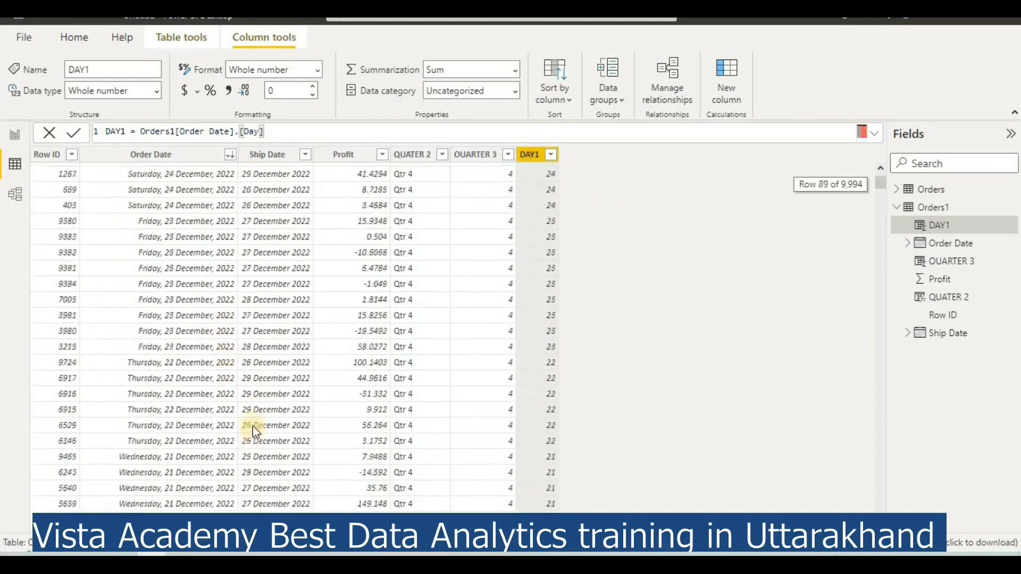
pyautogui.scroll(15, 253, 425)
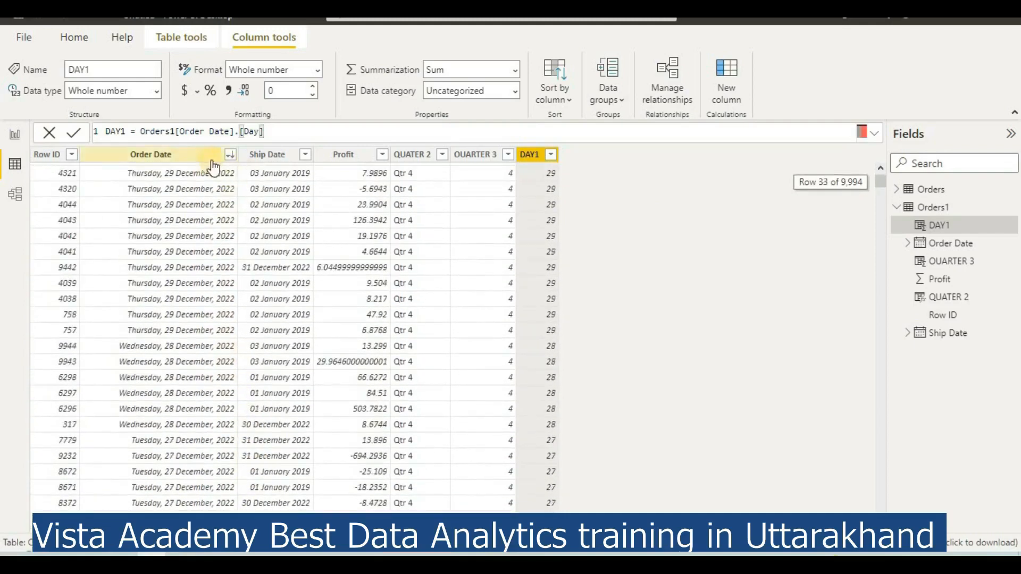
pyautogui.click(230, 159)
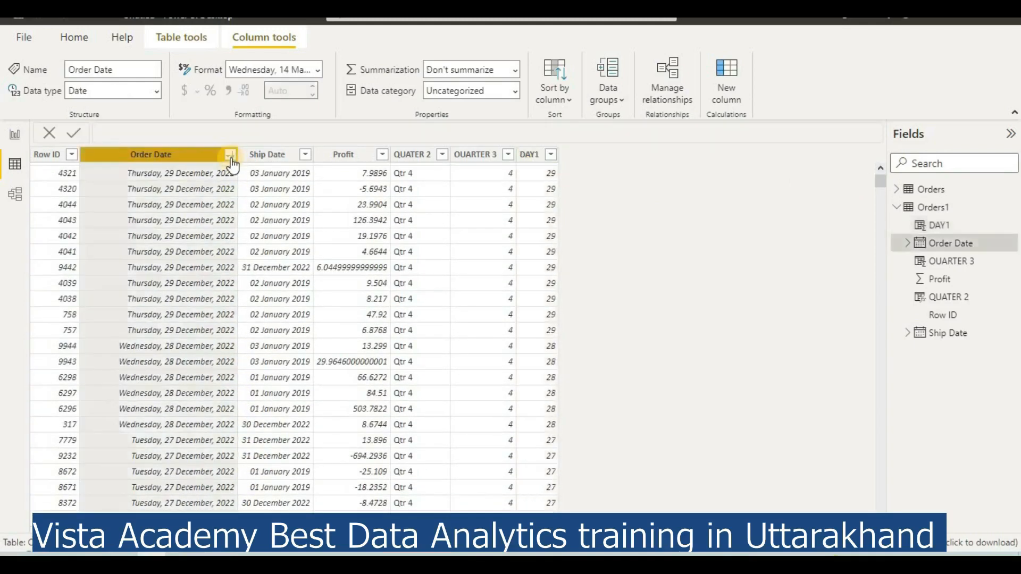
pyautogui.click(230, 156)
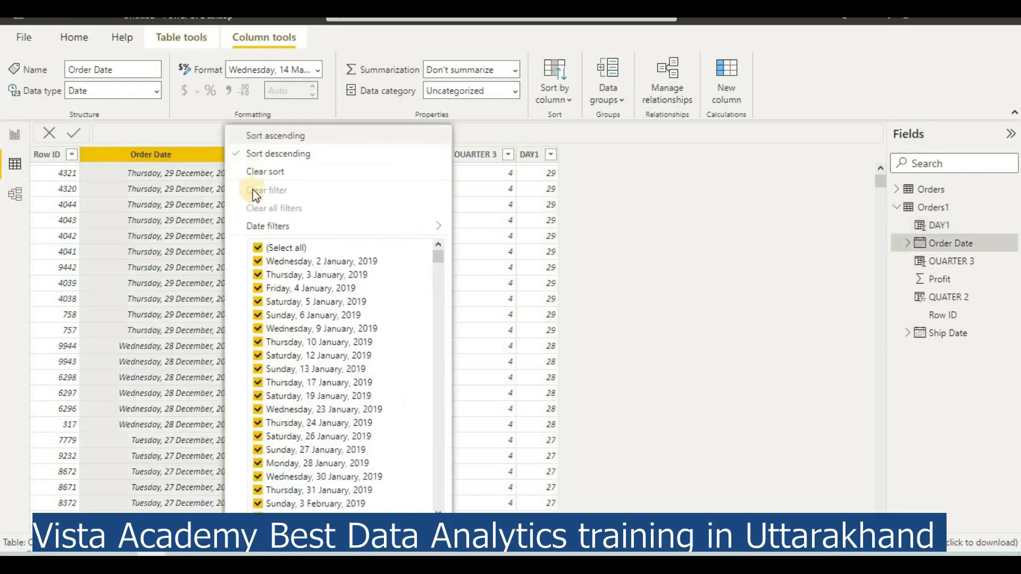
pyautogui.click(254, 175)
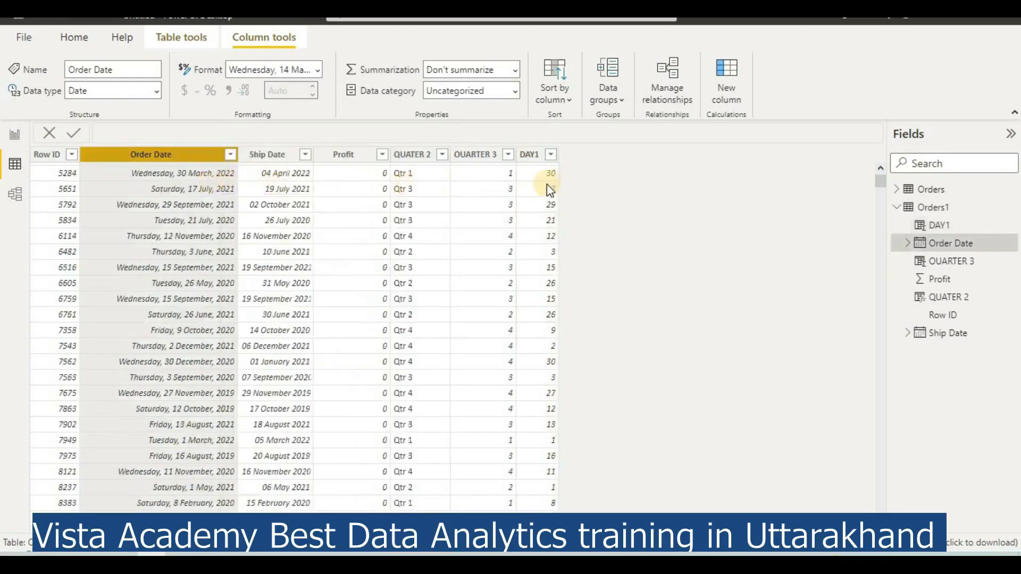
pyautogui.scroll(5, 541, 188)
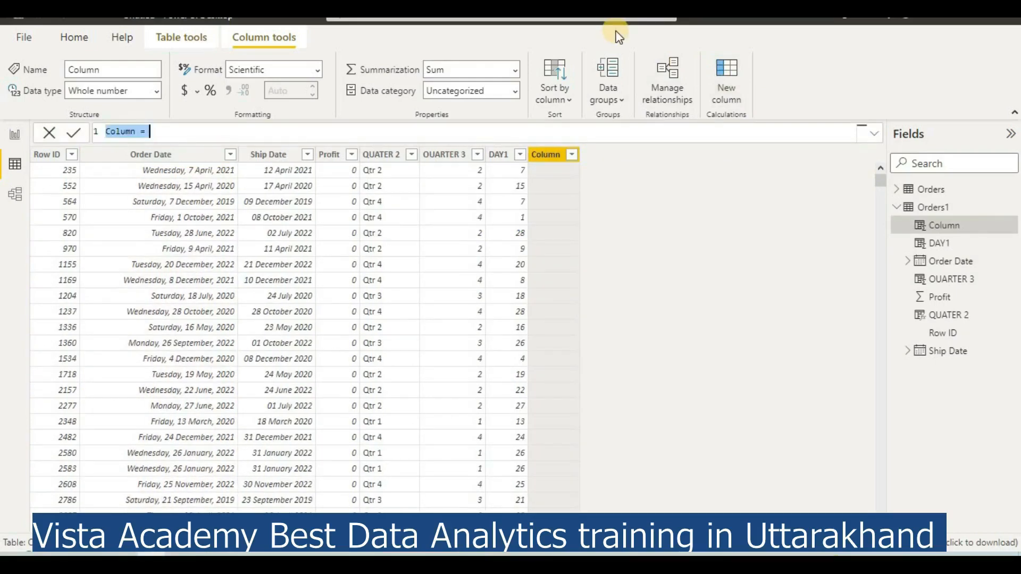
# Step: Add a calculated column to Orders1 with the formula YEAR 2 = Orders1[Order Date].[Year]
pyautogui.write('YEAR')
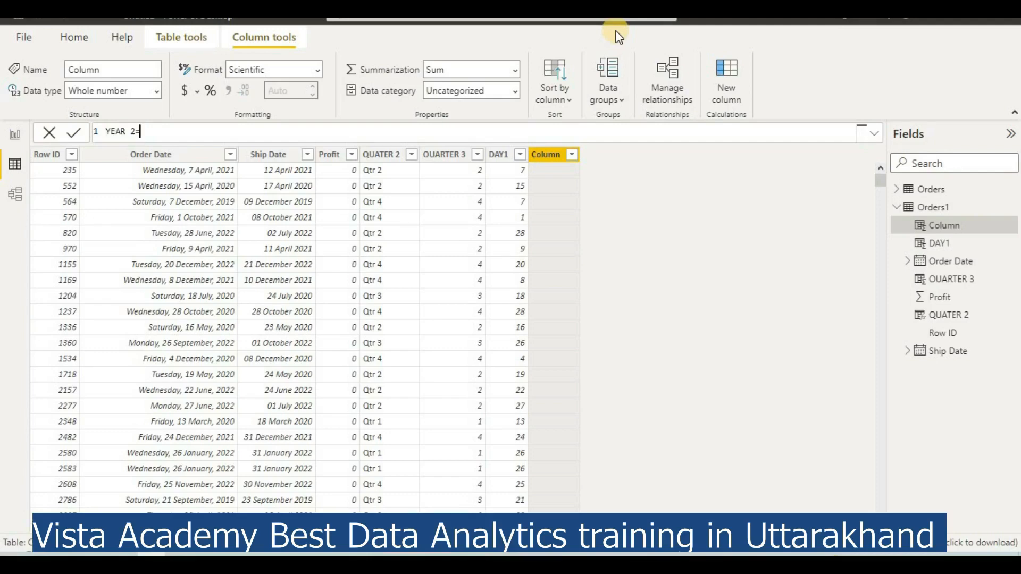
pyautogui.write('2=P')
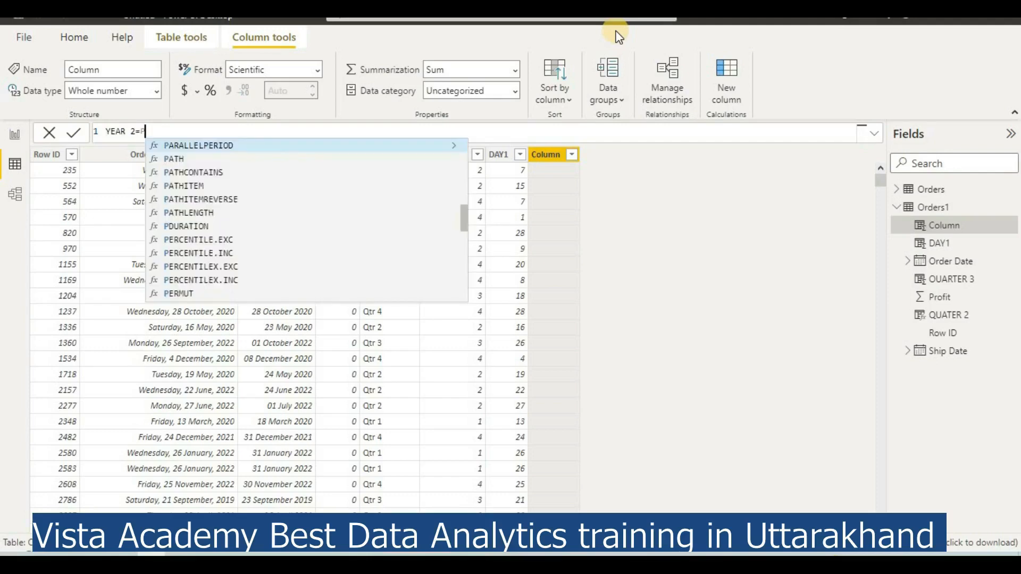
pyautogui.press('BackSpace')
pyautogui.write('ORDER')
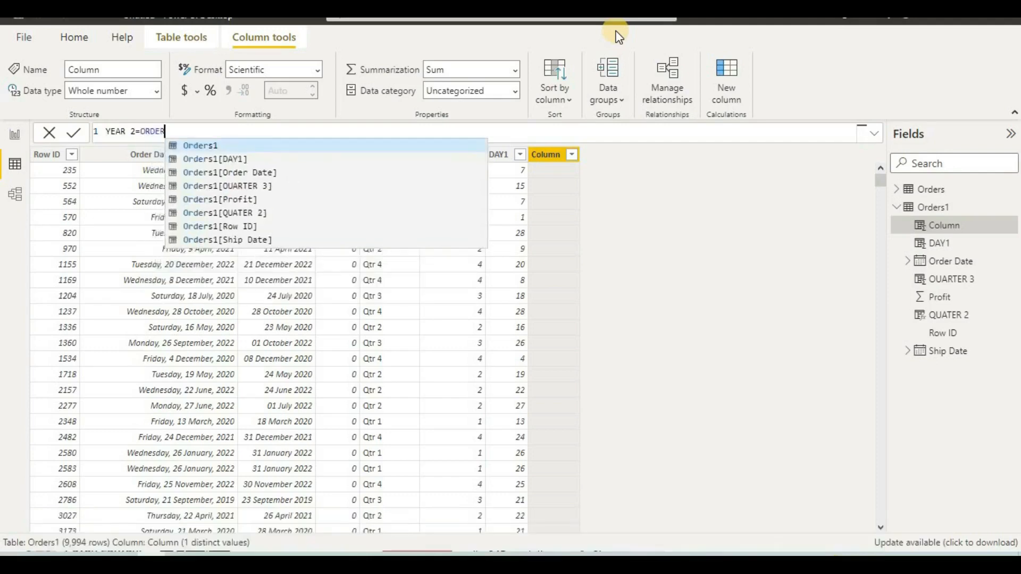
pyautogui.click(349, 172)
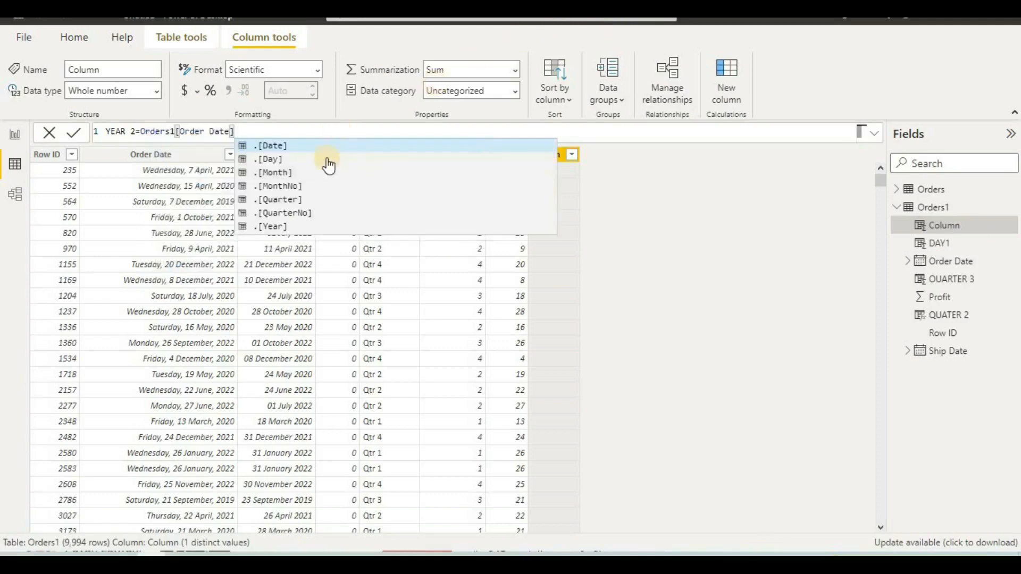
pyautogui.click(303, 226)
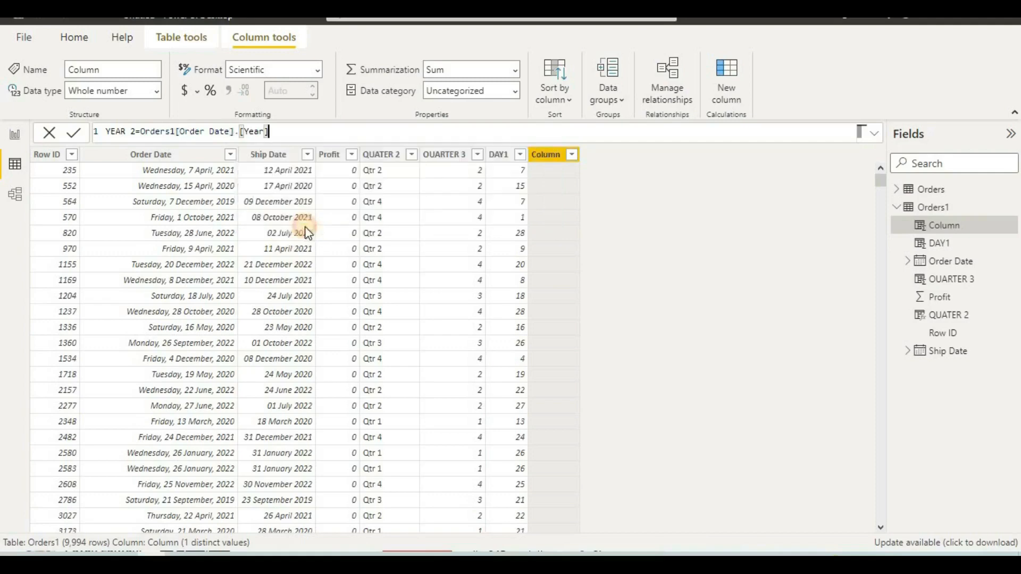
pyautogui.click(74, 133)
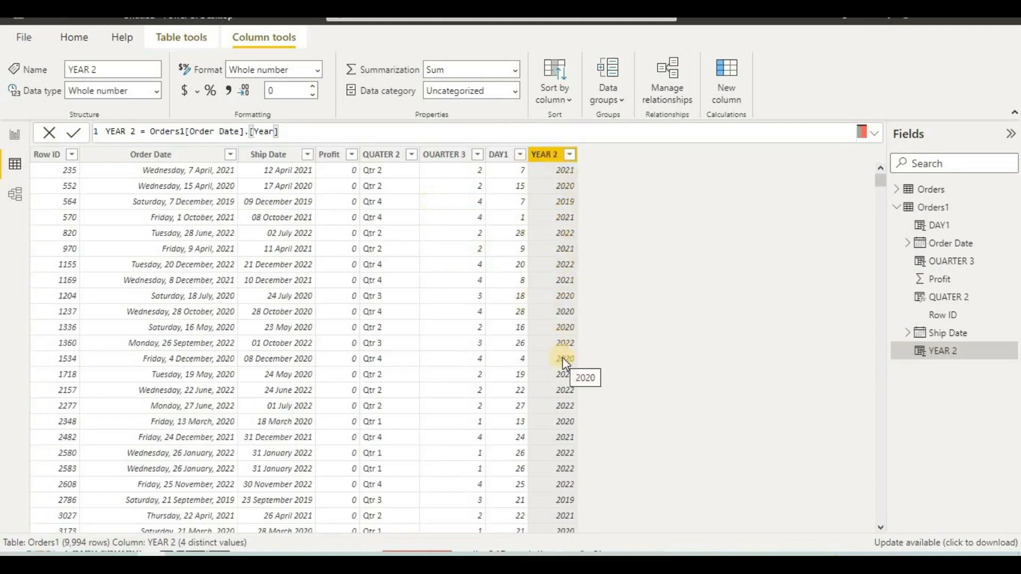
# Step: Add a calculated column to Orders1 with the formula WEEKNUM1 = WEEKNUM(Orders1[Order Date])
pyautogui.click(723, 86)
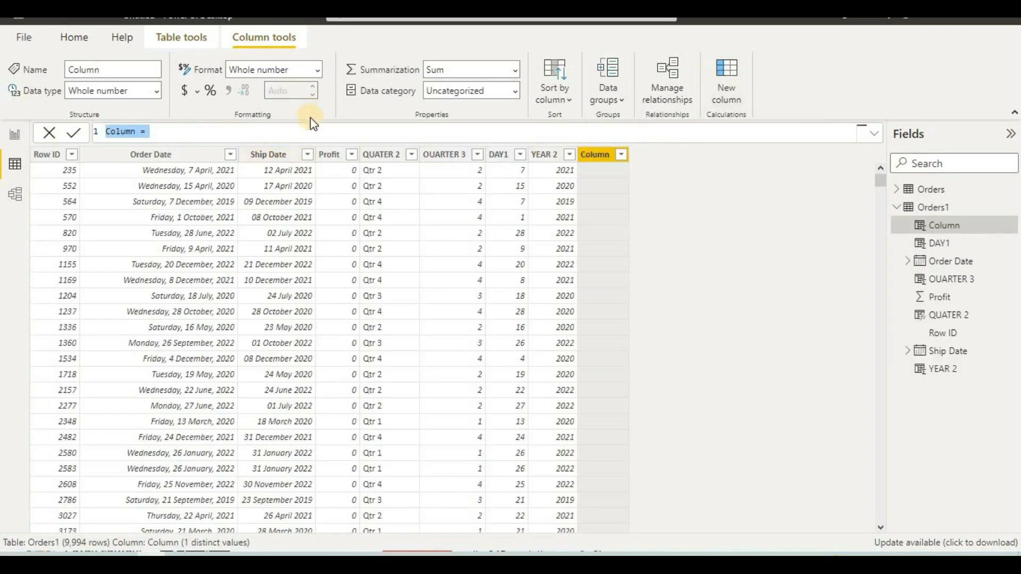
pyautogui.write('WEEK')
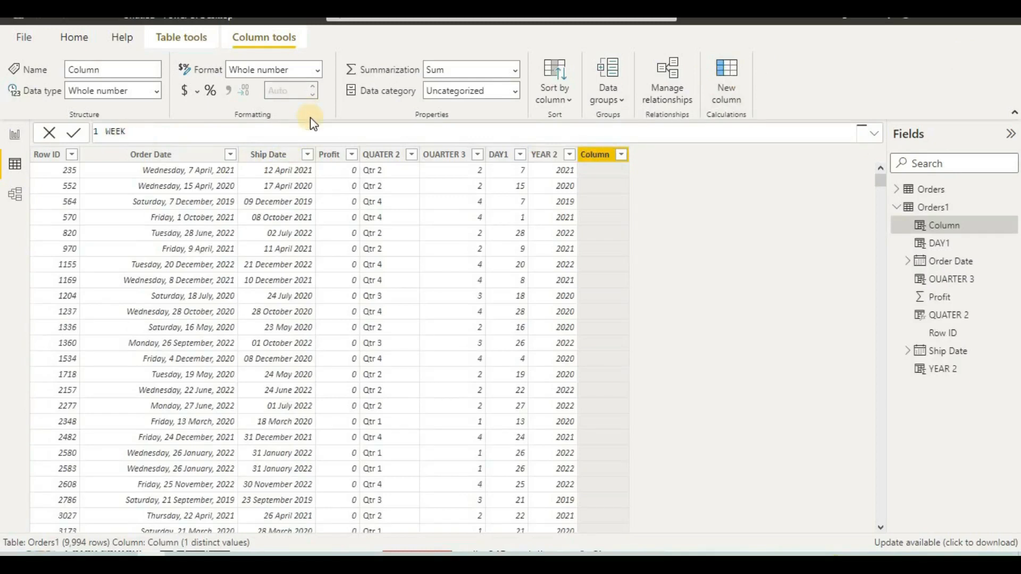
pyautogui.write('NUM1=W')
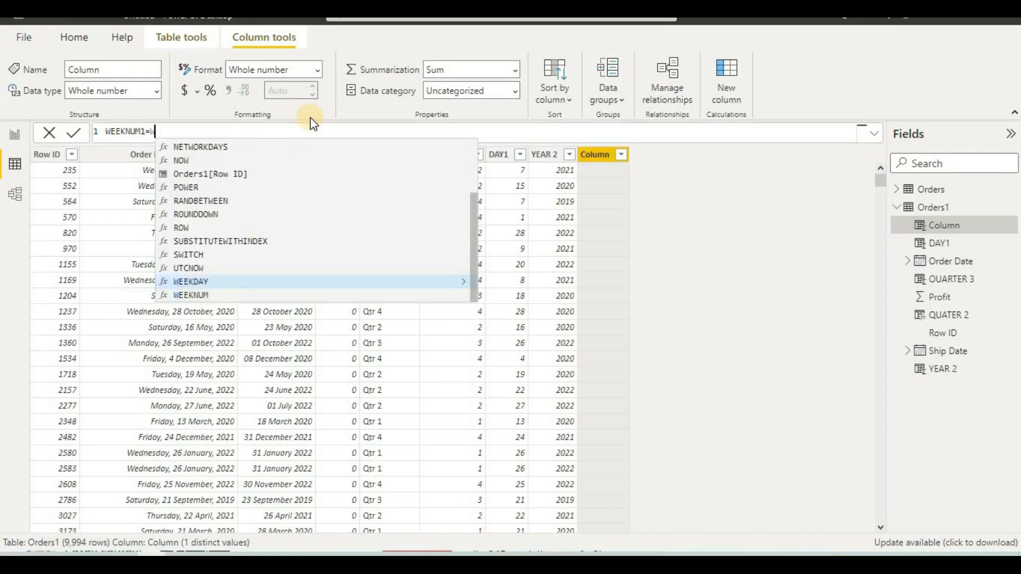
pyautogui.write('EEKNUM(')
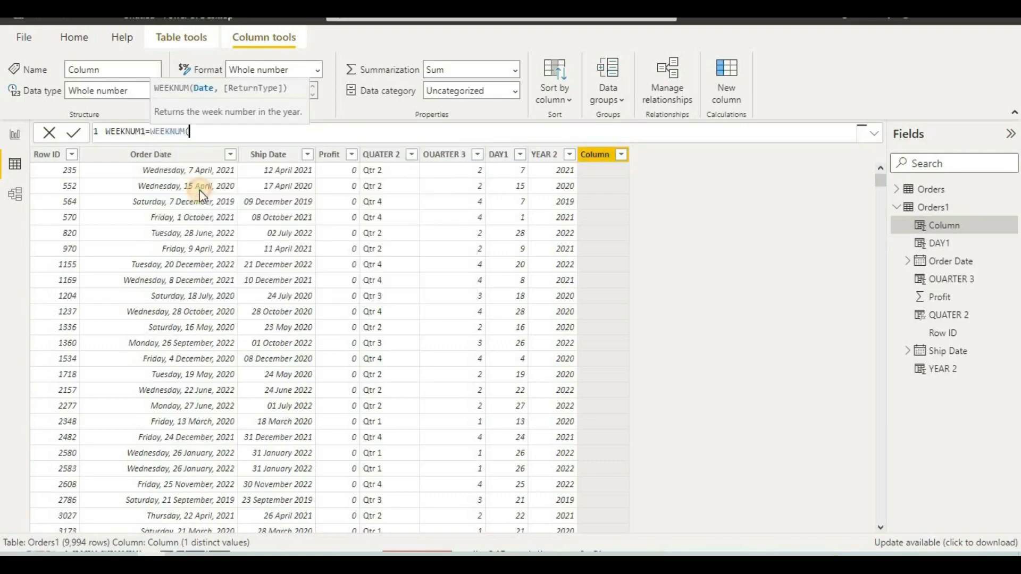
pyautogui.click(199, 187)
pyautogui.write('ORDER')
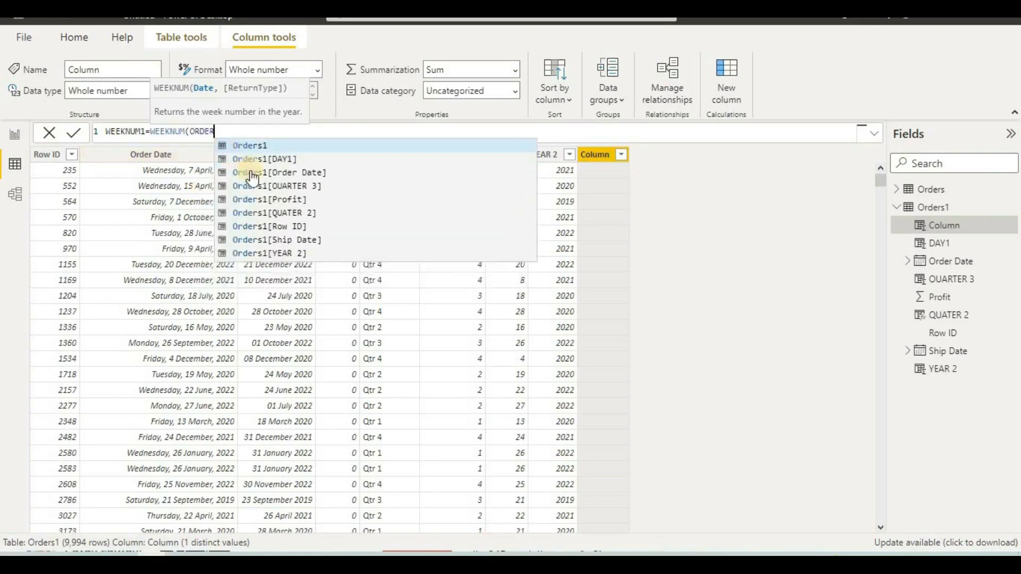
pyautogui.click(255, 175)
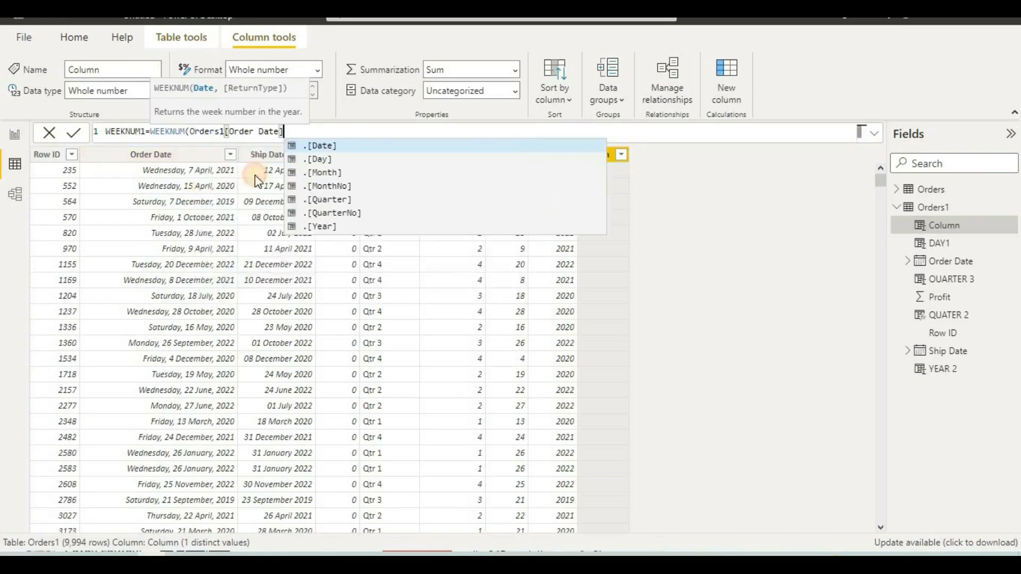
pyautogui.click(74, 133)
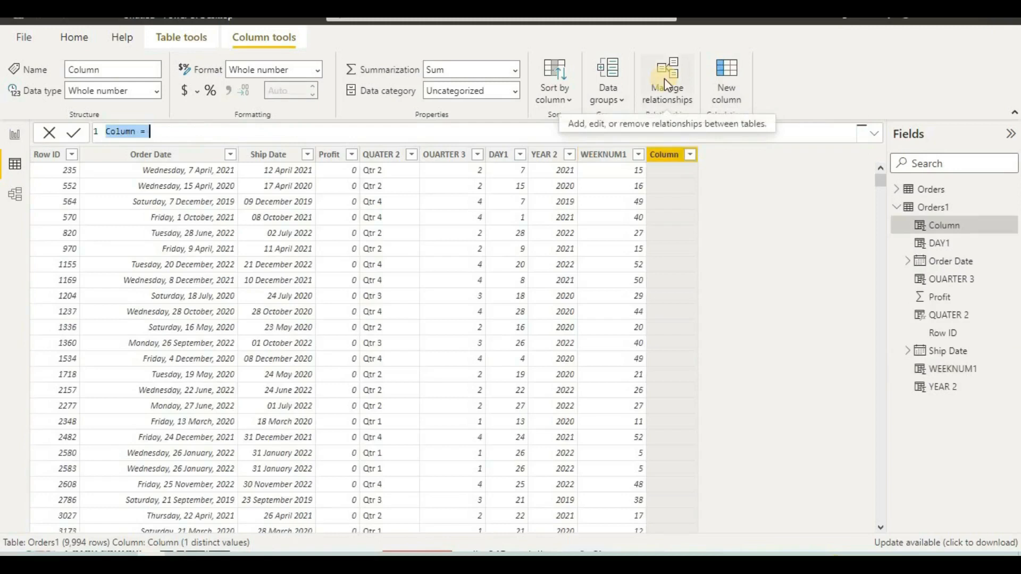
# Step: Add a calculated column to Orders1 with the formula WEEKDAYS = WEEKDAY(Orders1[Order Date])
pyautogui.write('W')
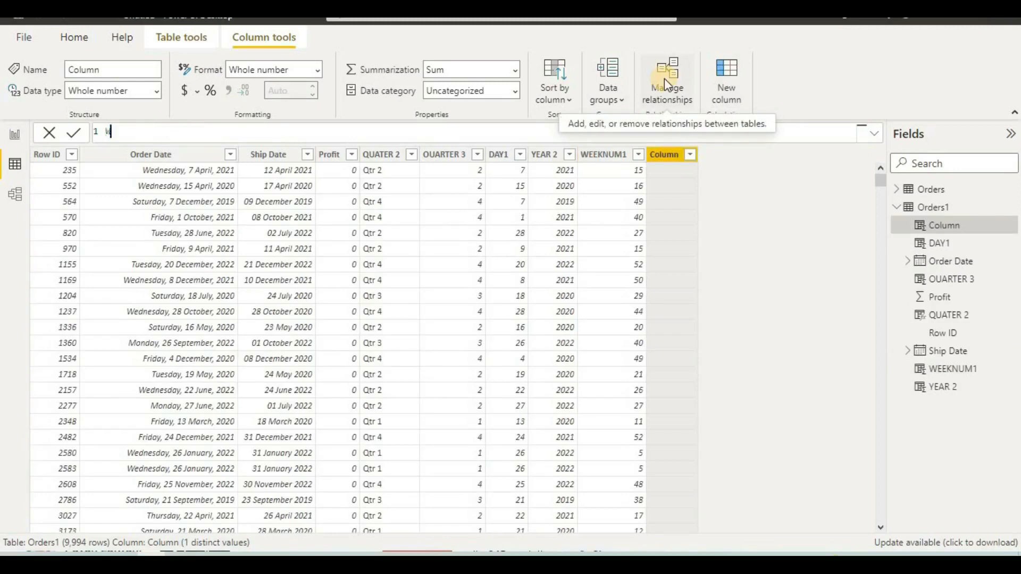
pyautogui.write('EEKDAYS=WEEK')
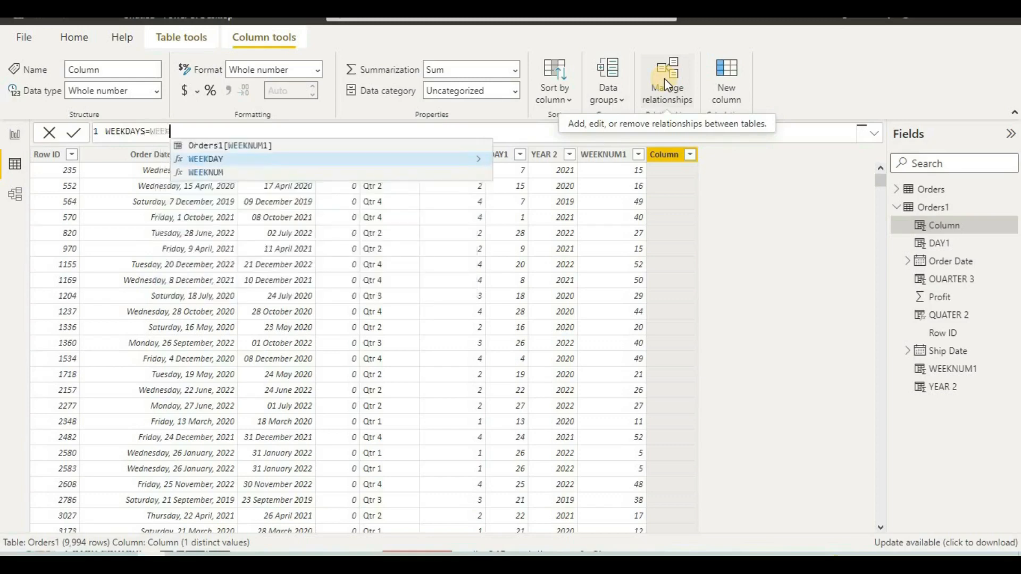
pyautogui.click(398, 159)
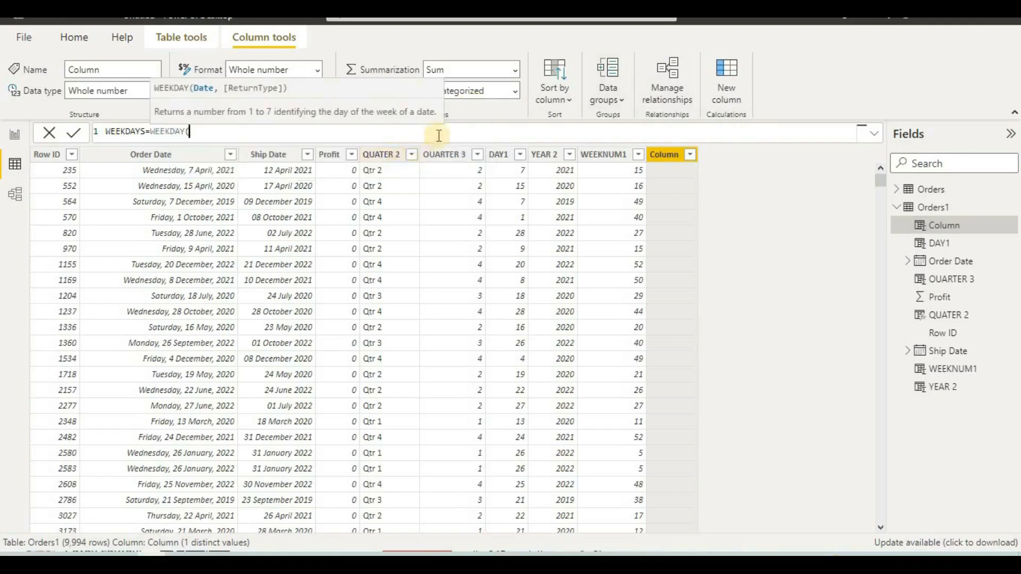
pyautogui.write('ORDER')
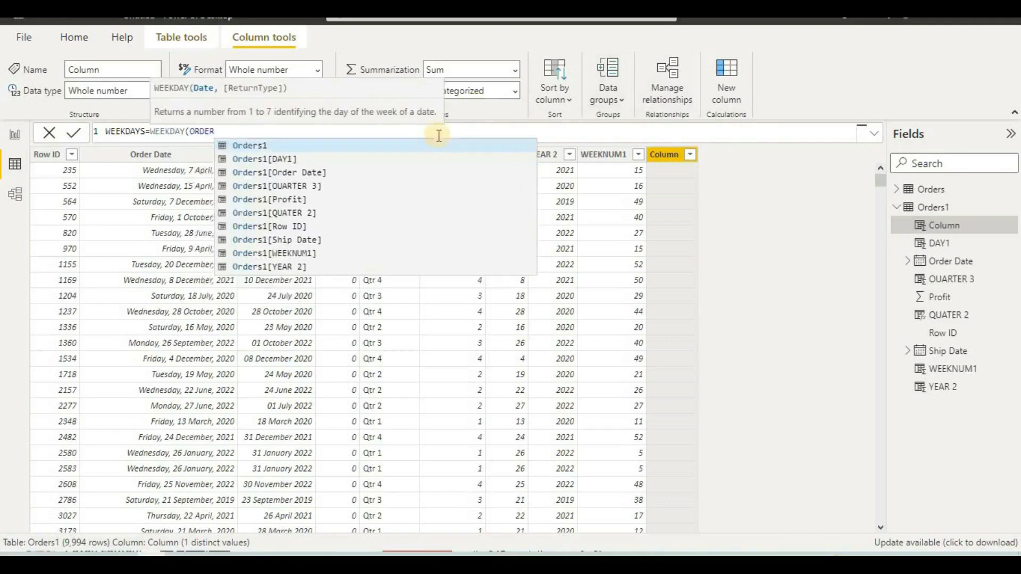
pyautogui.click(367, 172)
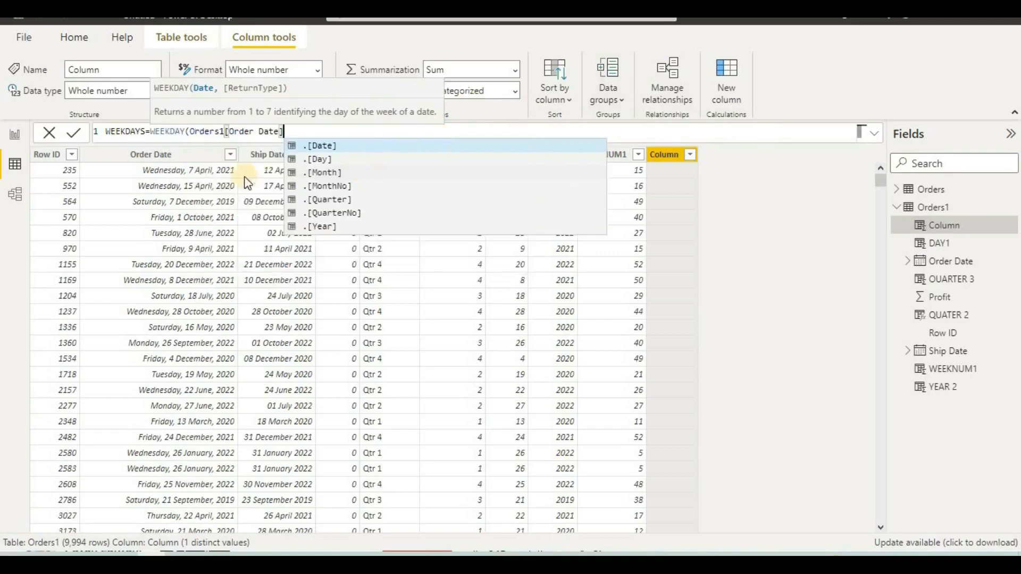
pyautogui.click(78, 132)
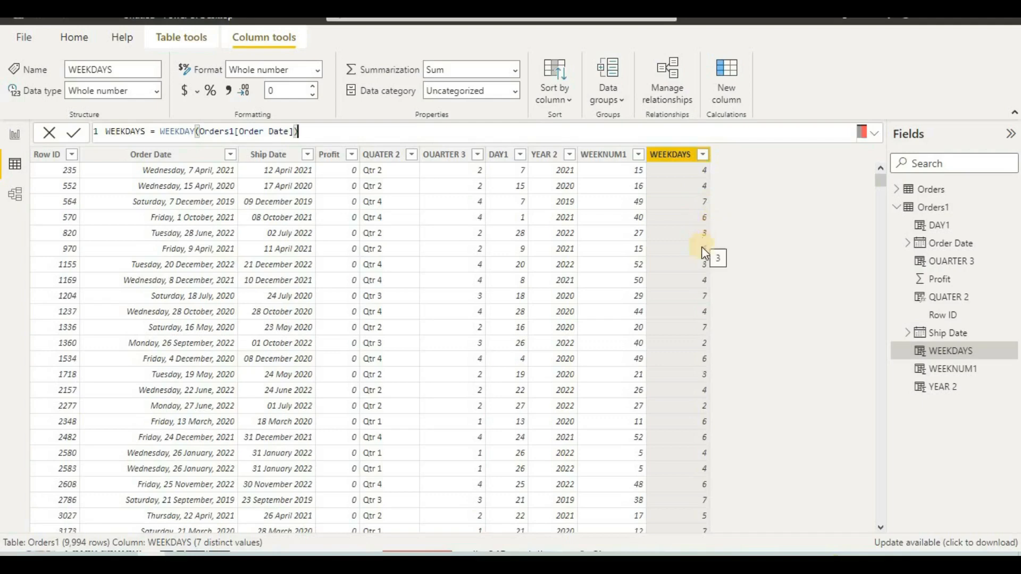
# Step: Compare the WEEKDAYS numbers with the weekday names in the Order Date column across the rows
pyautogui.scroll(-7, 699, 313)
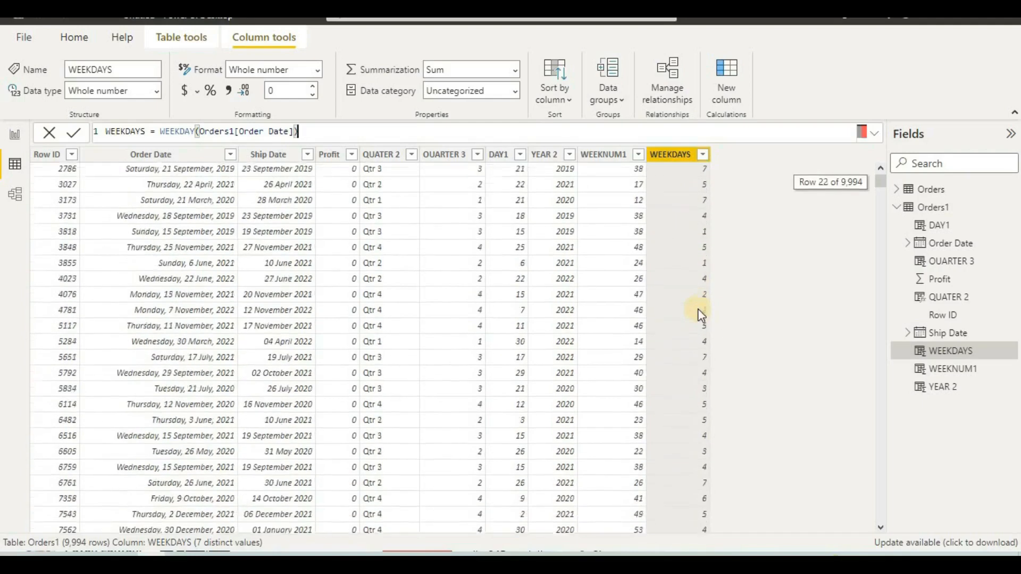
pyautogui.scroll(1, 706, 403)
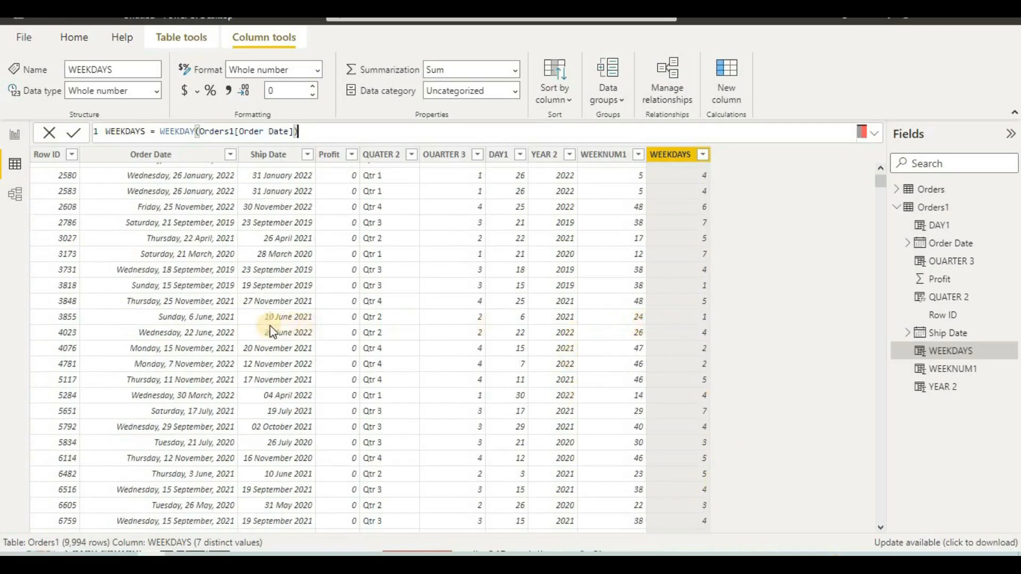
pyautogui.scroll(5, 691, 336)
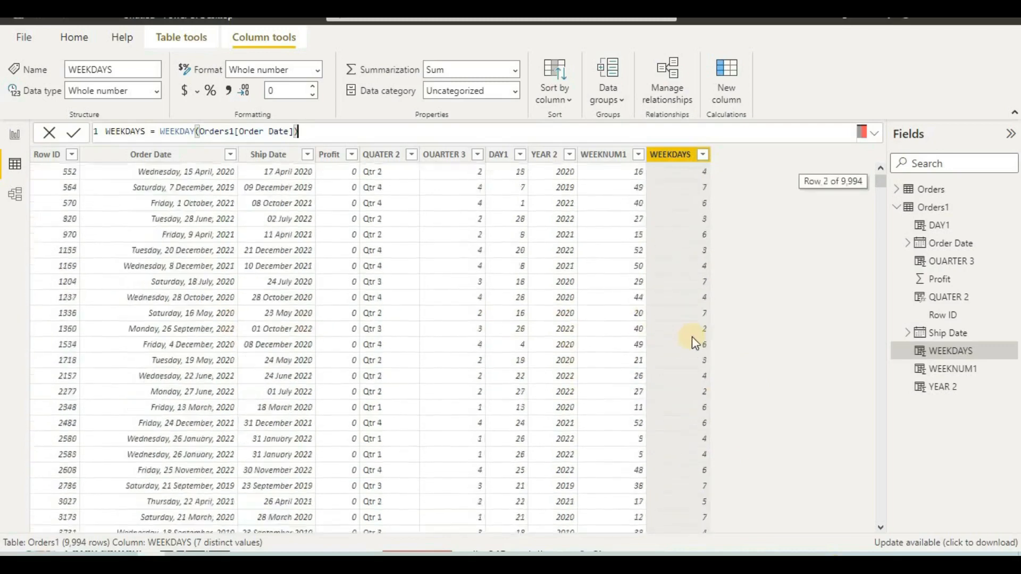
pyautogui.scroll(-5, 703, 377)
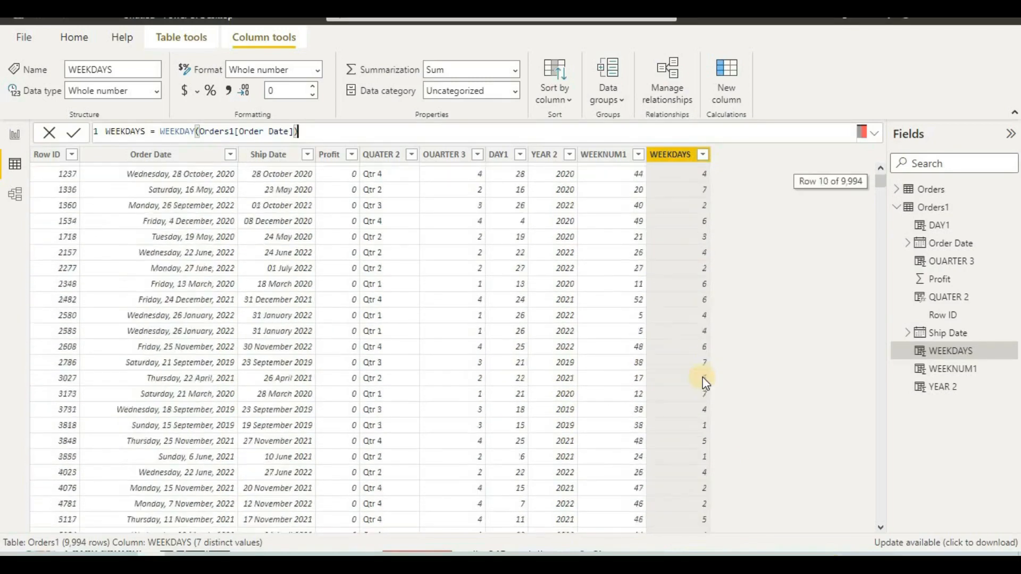
pyautogui.scroll(5, 702, 385)
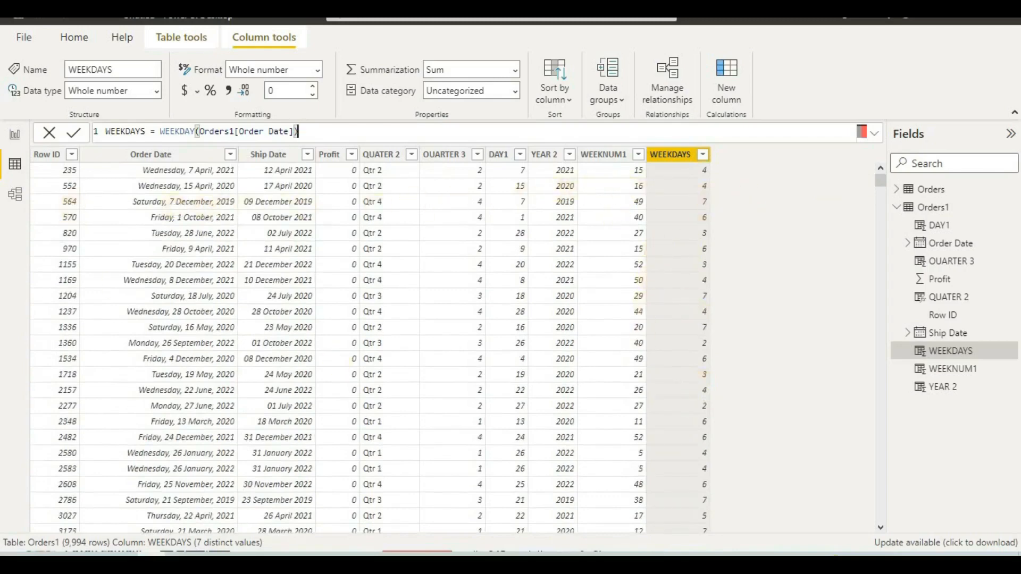
# Step: Remove Sum of Profit and the broken WEEKDAY field from the column chart on Page 2 of the report
pyautogui.click(13, 143)
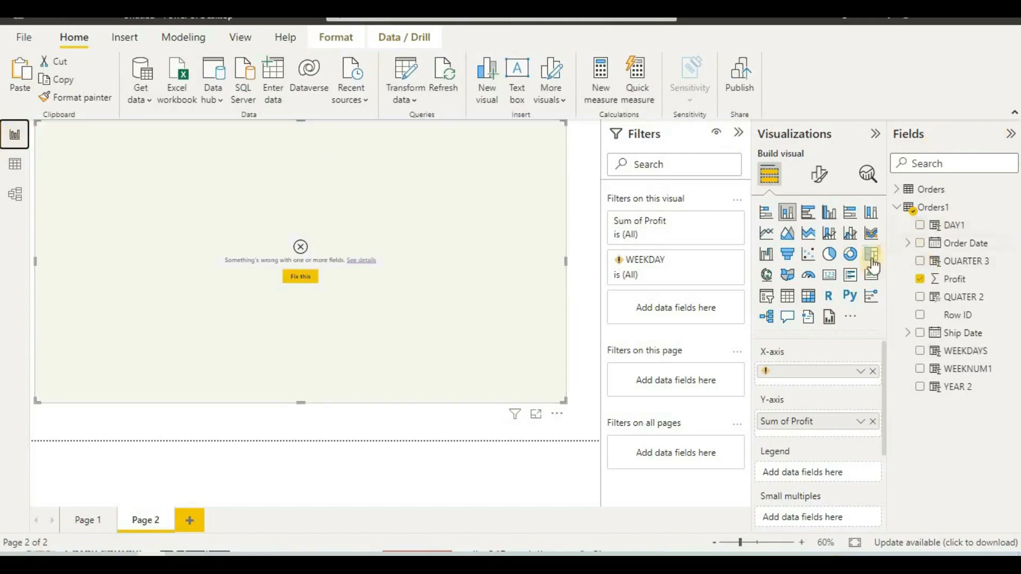
pyautogui.click(873, 421)
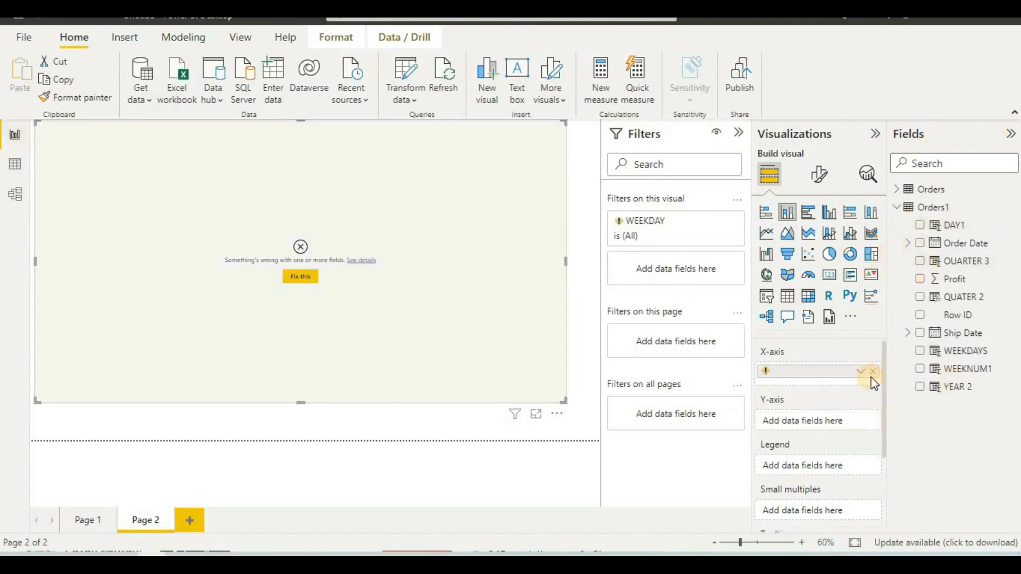
pyautogui.click(872, 372)
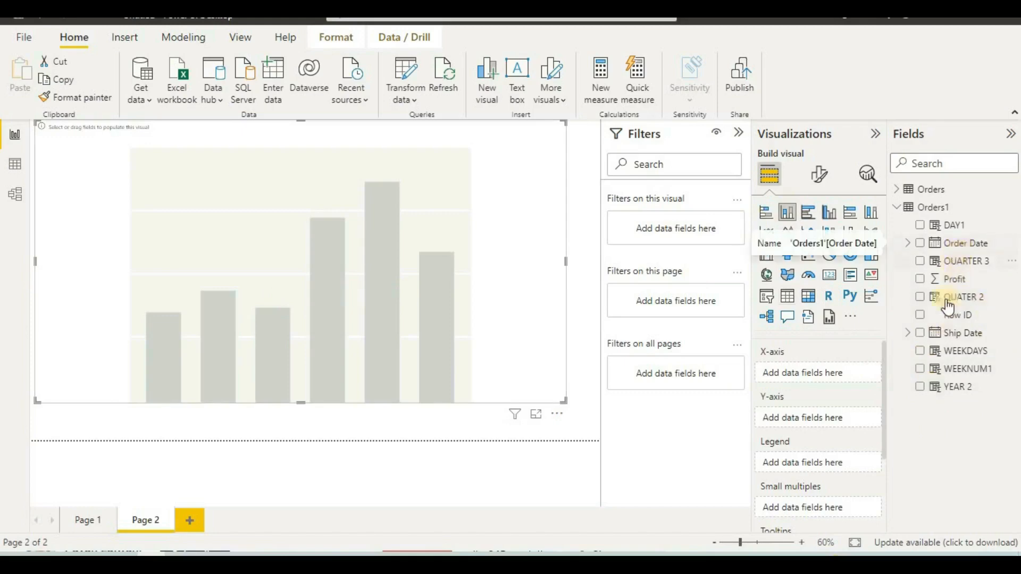
# Step: Plot Profit on the Y-axis against WEEKNUM1 on the X-axis in the emptied chart and check a week's value
pyautogui.moveTo(924, 377); pyautogui.dragTo(809, 375)
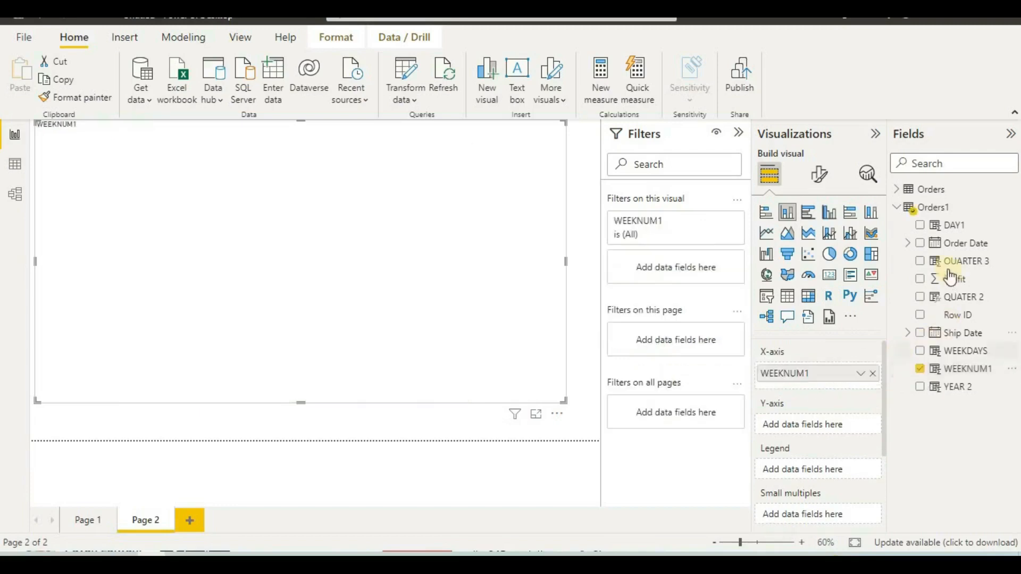
pyautogui.moveTo(948, 279); pyautogui.dragTo(833, 425)
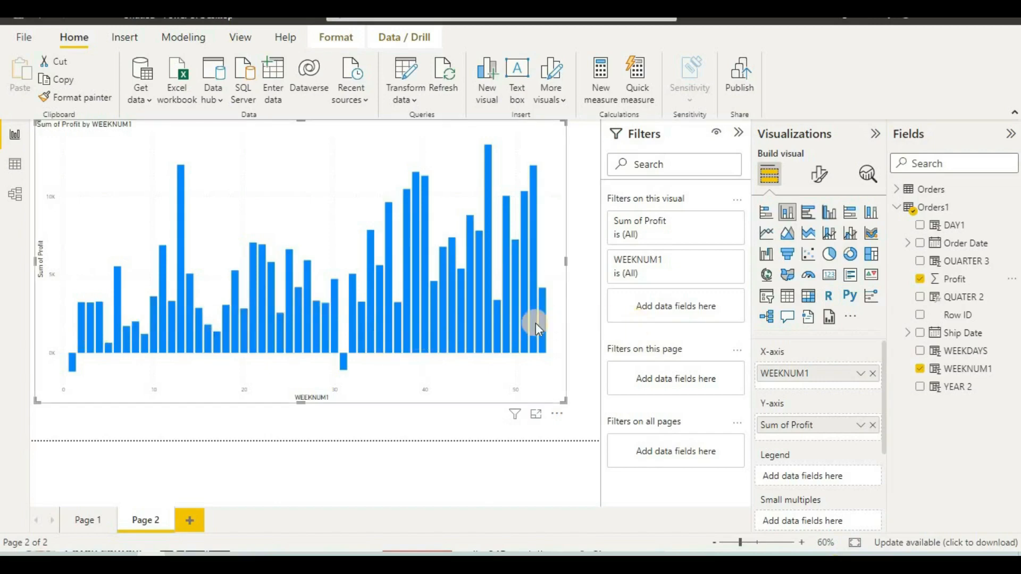
pyautogui.moveTo(535, 323)
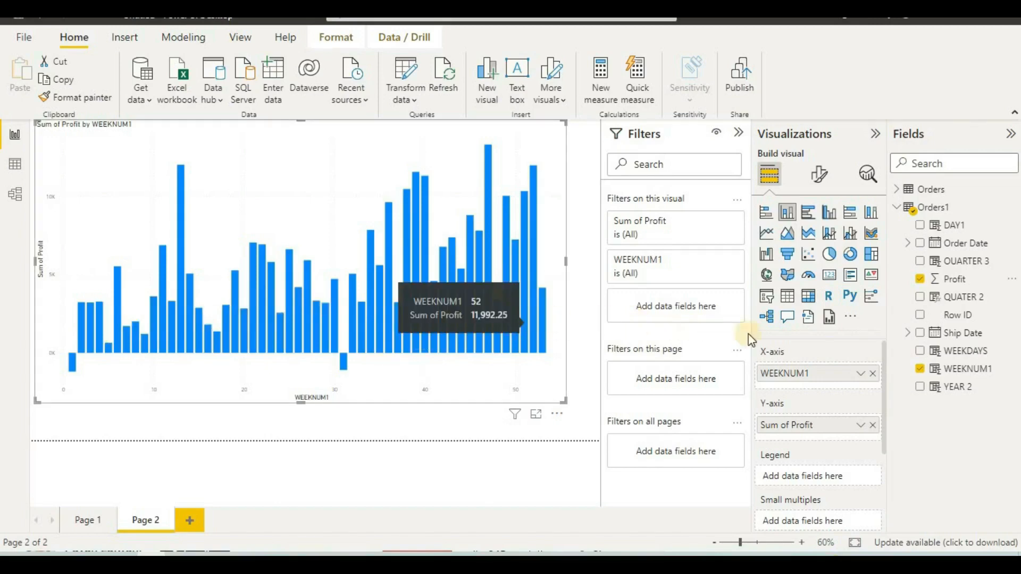
# Step: Replace WEEKNUM1 with WEEKDAYS on the chart's X-axis and return to the report page
pyautogui.click(874, 373)
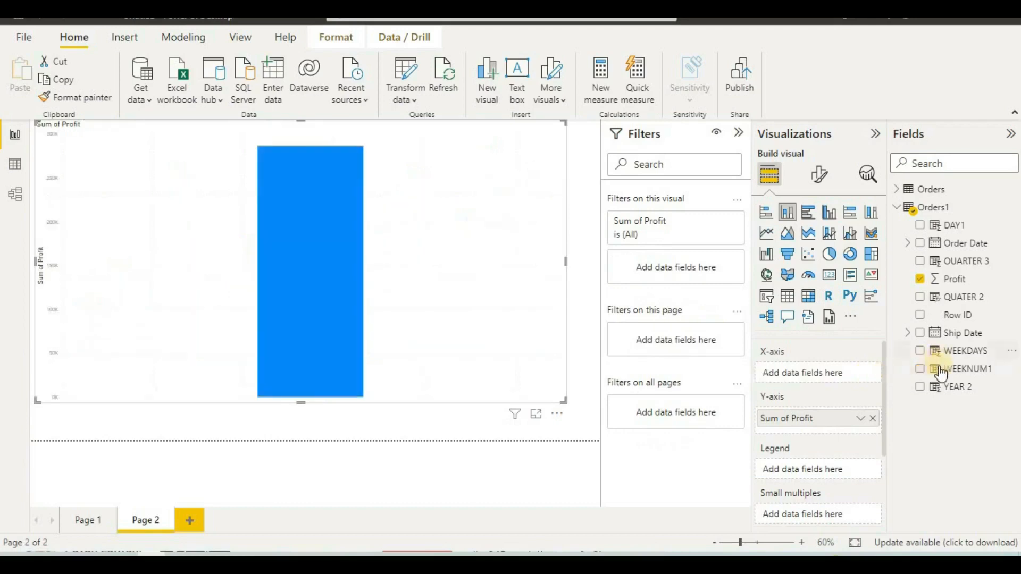
pyautogui.moveTo(939, 360); pyautogui.dragTo(818, 367)
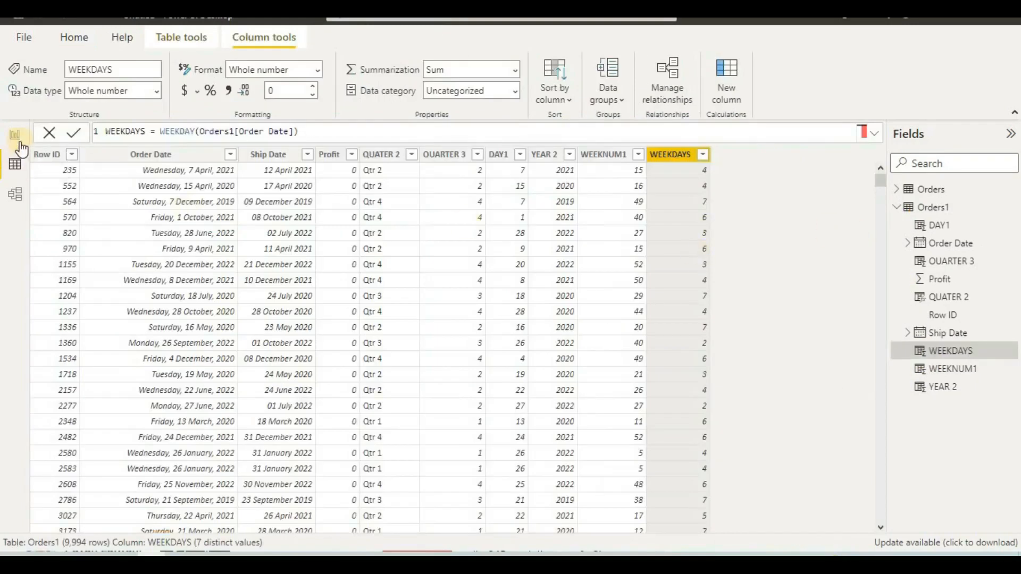
pyautogui.click(16, 136)
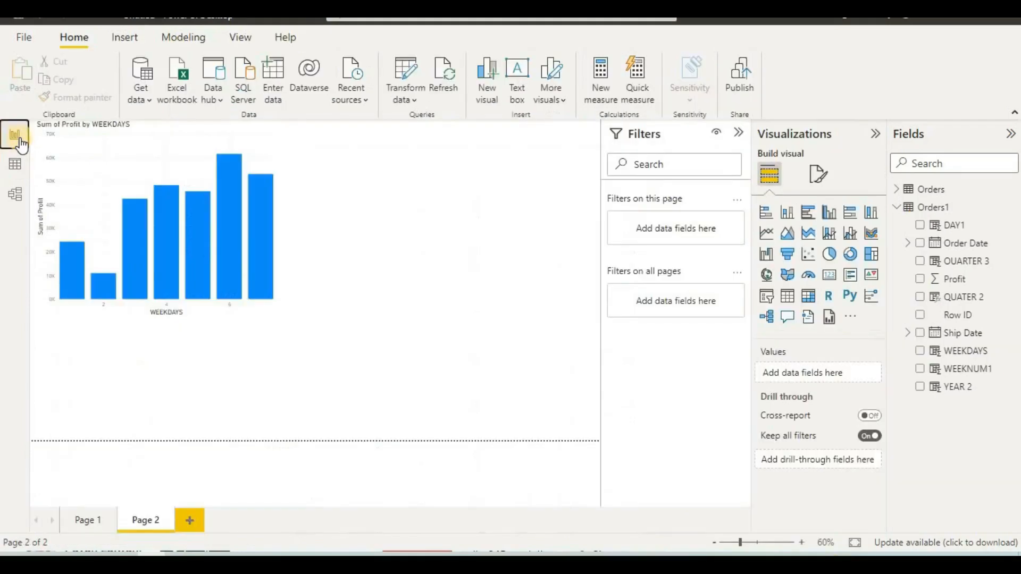
# Step: Add a second stacked column chart to Page 2 with WEEKNUM1 on the X-axis and Profit on the Y-axis
pyautogui.click(148, 283)
pyautogui.click(441, 269)
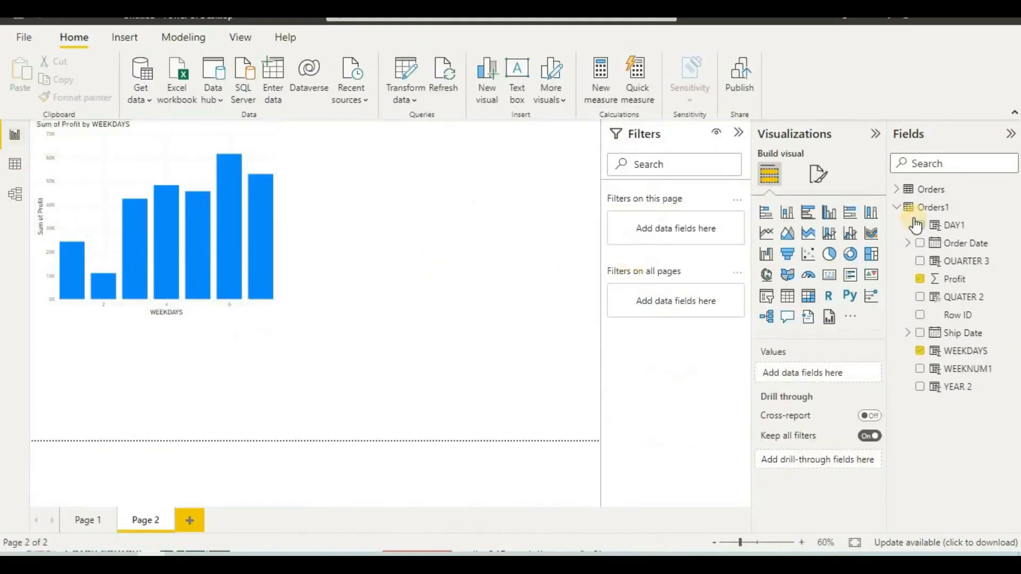
pyautogui.click(788, 212)
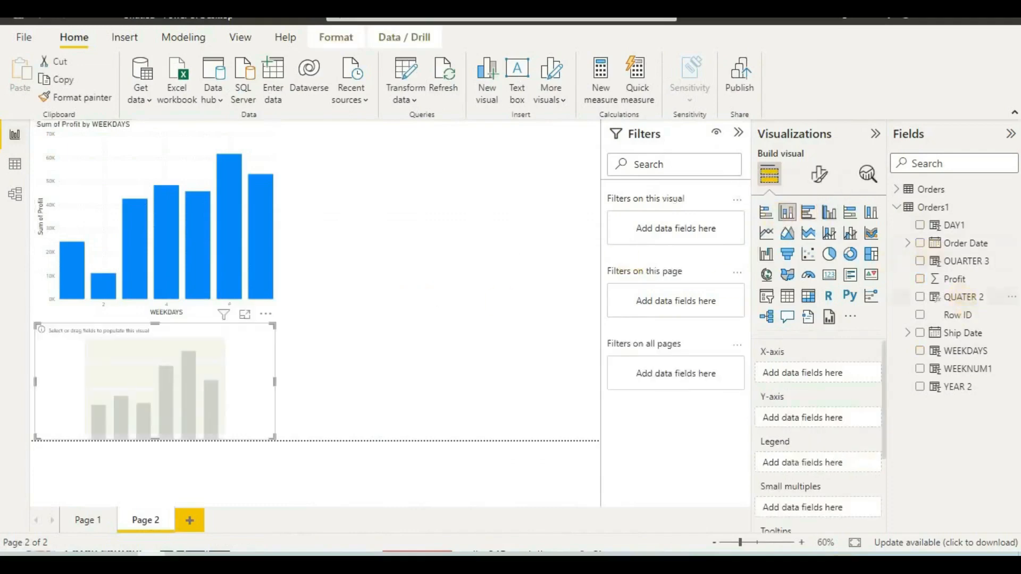
pyautogui.moveTo(965, 379); pyautogui.dragTo(800, 378)
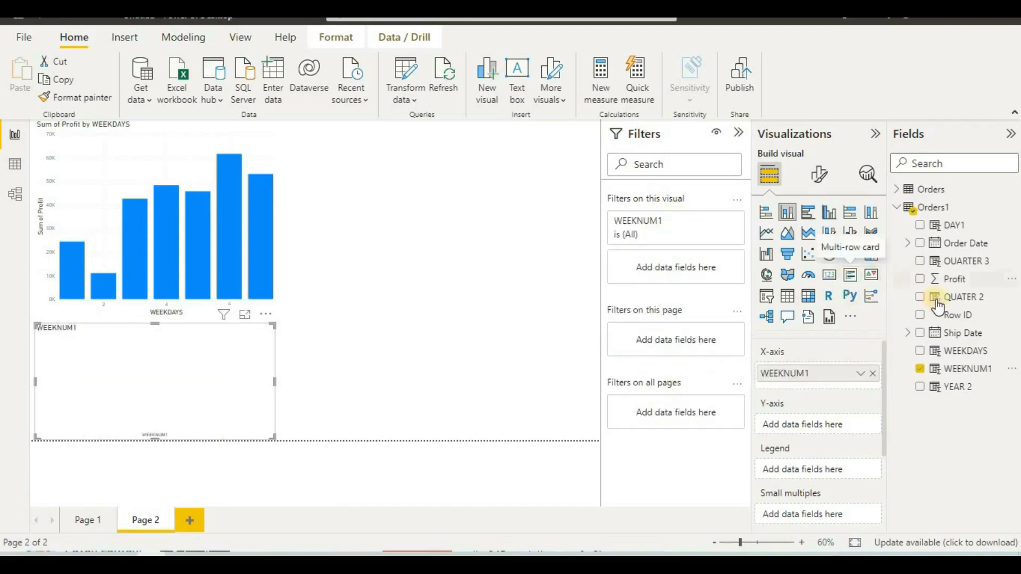
pyautogui.moveTo(940, 287); pyautogui.dragTo(808, 428)
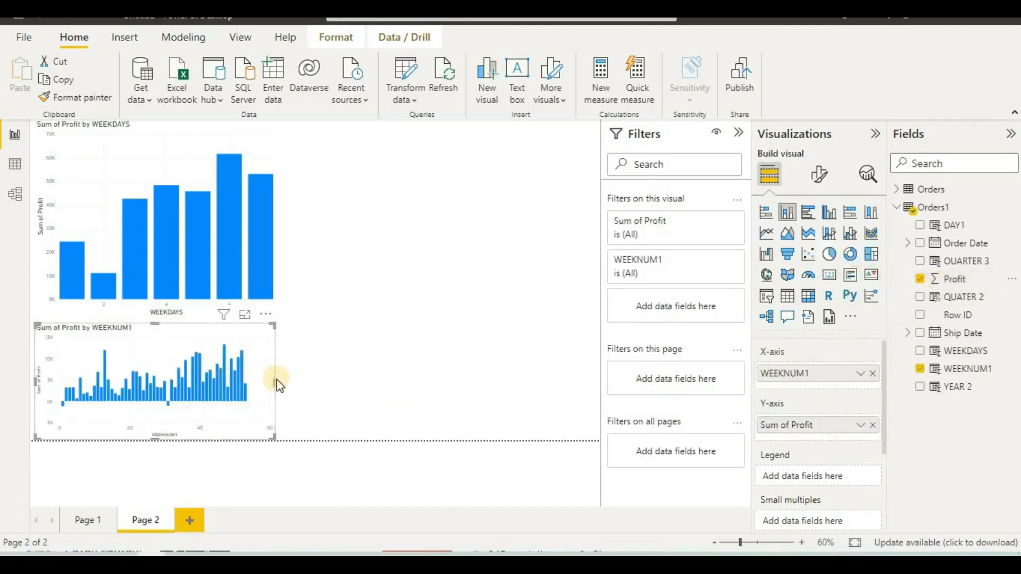
# Step: Resize the Sum of Profit by WEEKNUM1 chart and place it beside the WEEKDAYS chart without overlap
pyautogui.moveTo(274, 381); pyautogui.dragTo(480, 367)
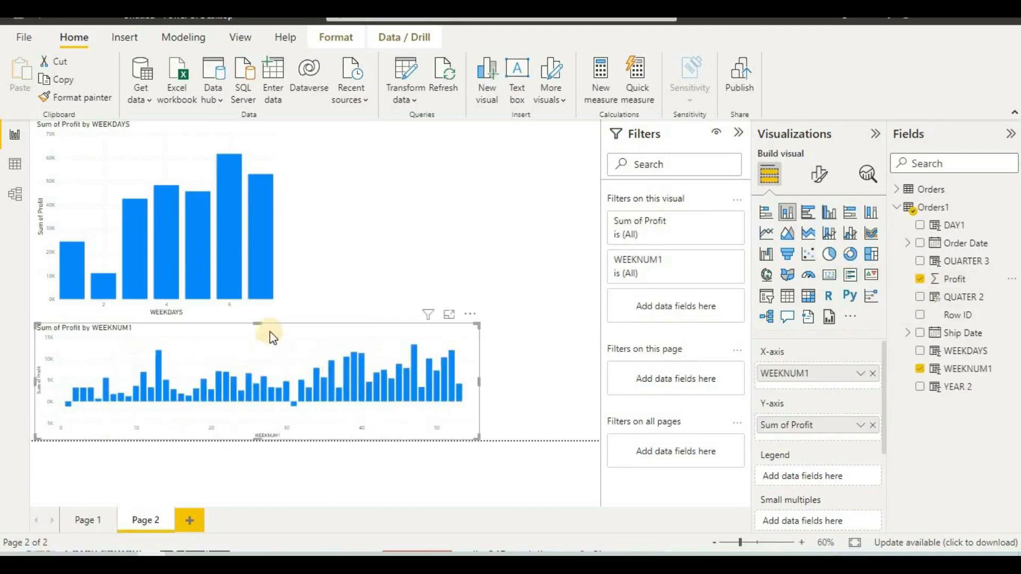
pyautogui.moveTo(259, 322); pyautogui.dragTo(264, 302)
pyautogui.moveTo(177, 342); pyautogui.dragTo(372, 255)
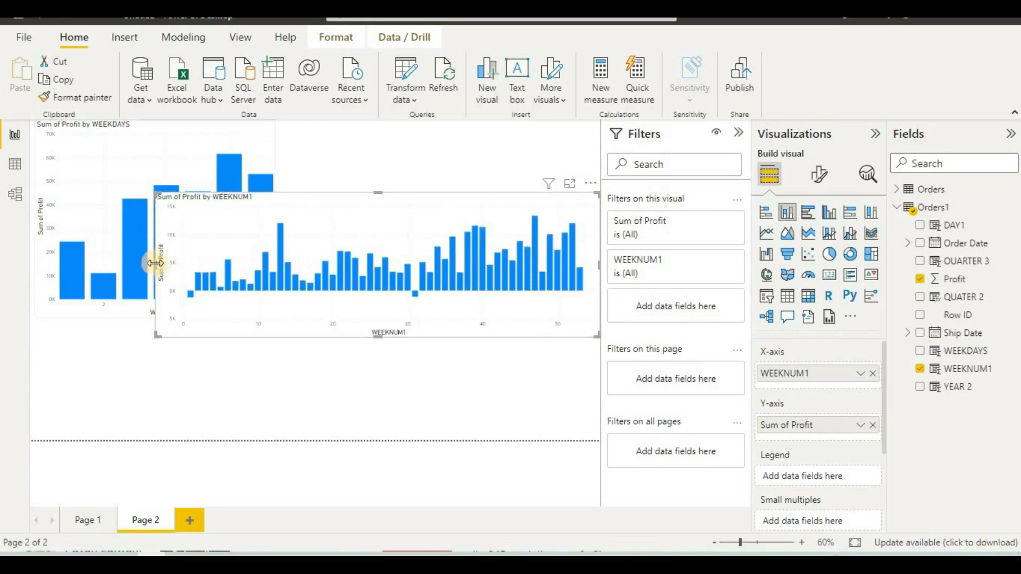
pyautogui.moveTo(156, 263); pyautogui.dragTo(332, 263)
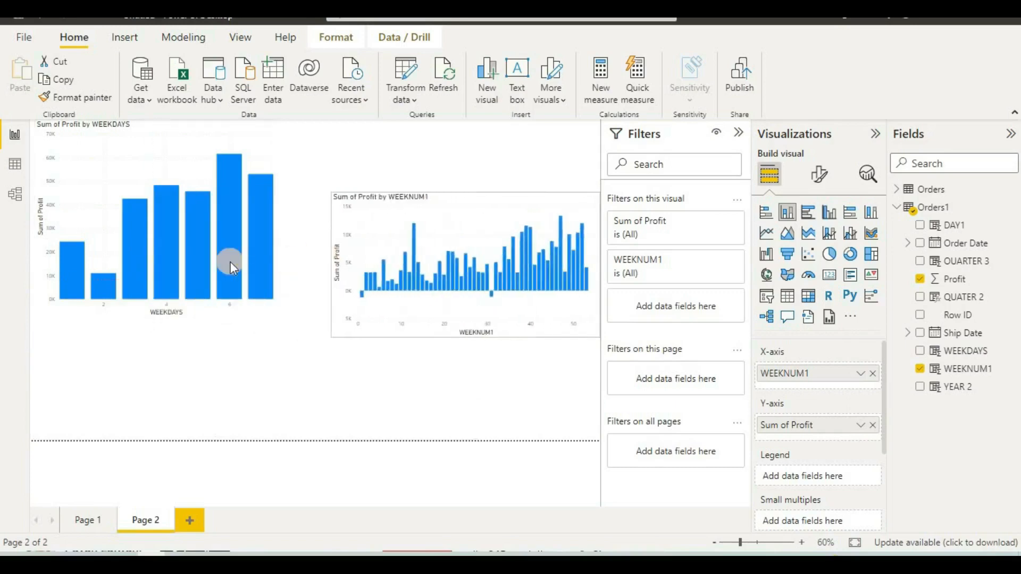
pyautogui.click(365, 263)
pyautogui.moveTo(403, 266)
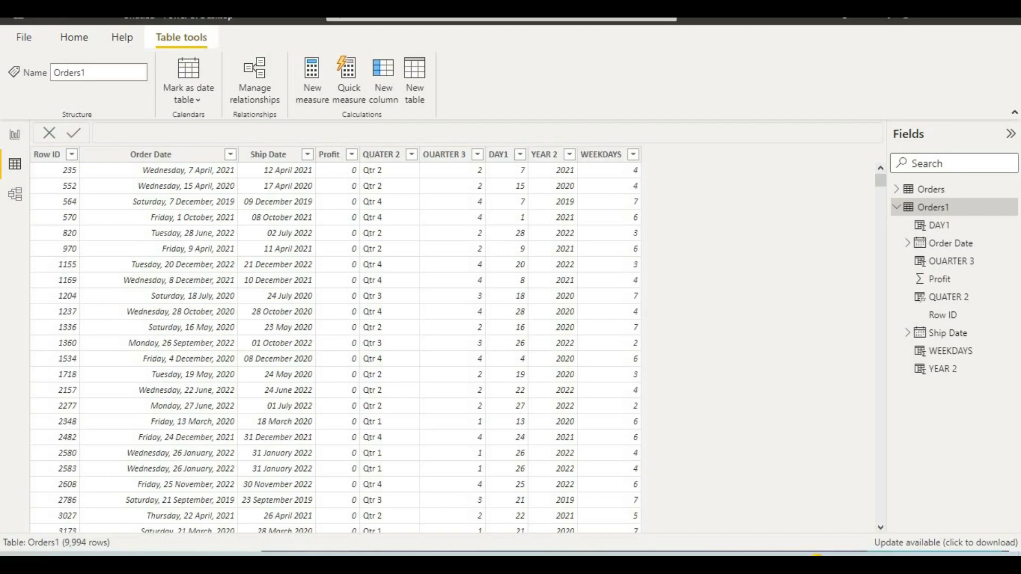
# Step: Add a calculated column today1 = TODAY() to the Orders1 table
pyautogui.click(592, 160)
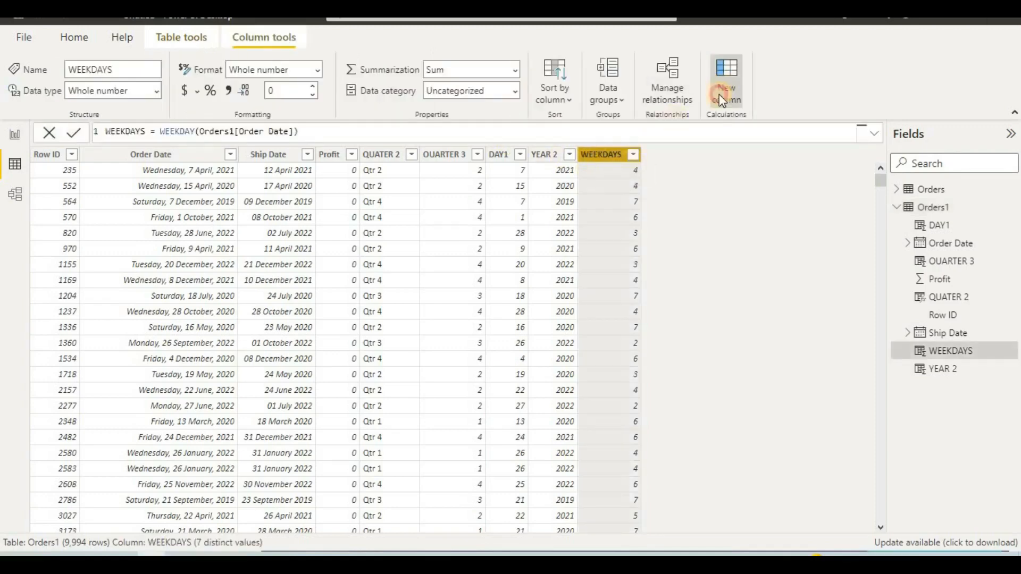
pyautogui.click(725, 253)
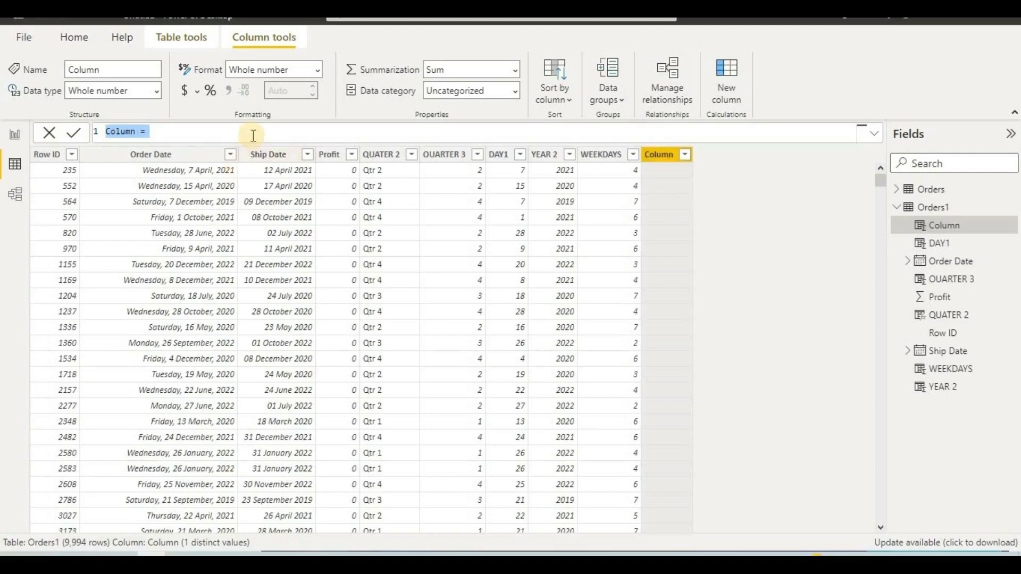
pyautogui.press('BackSpace')
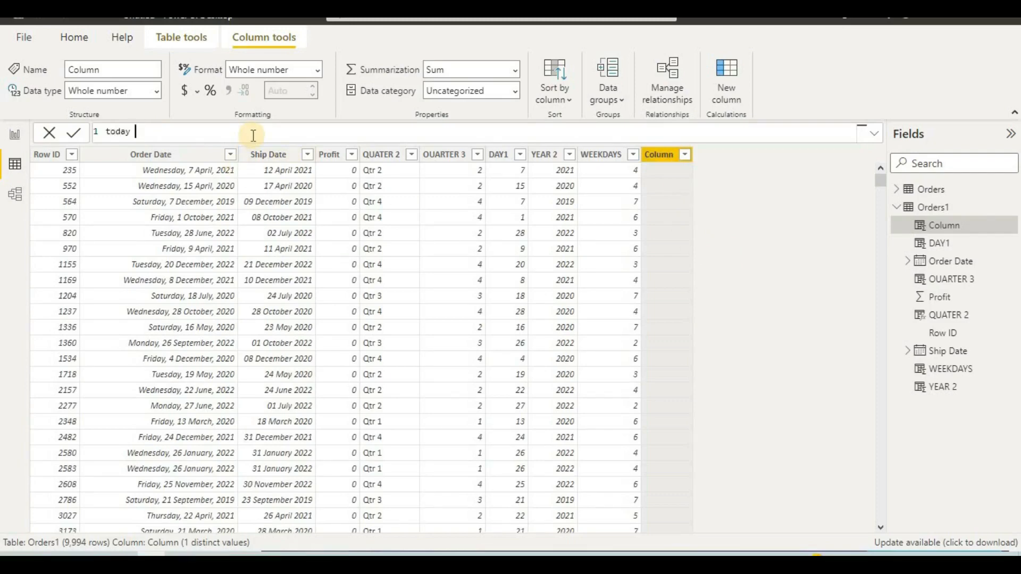
pyautogui.write('today1=')
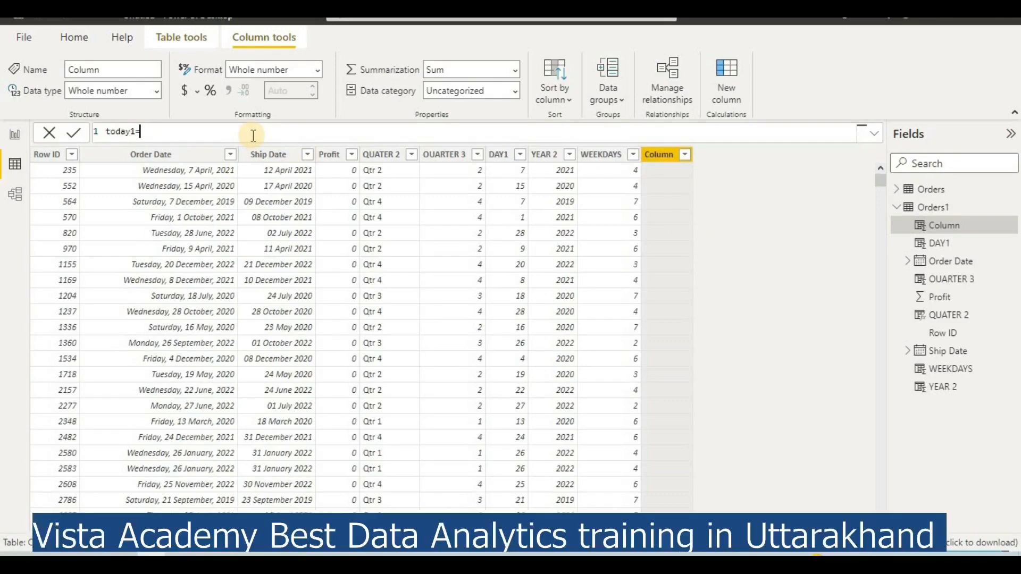
pyautogui.write('tod')
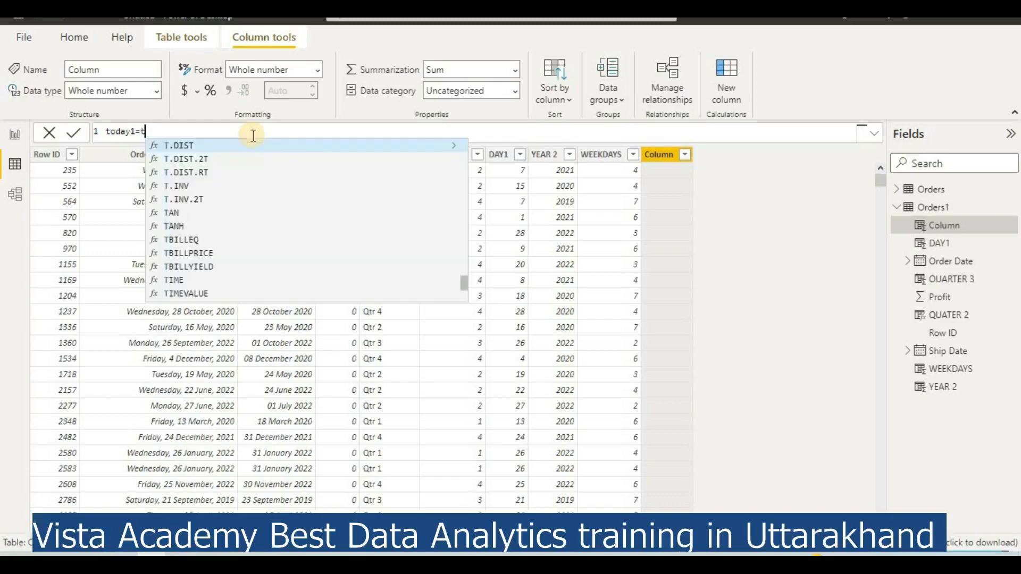
pyautogui.write('ay')
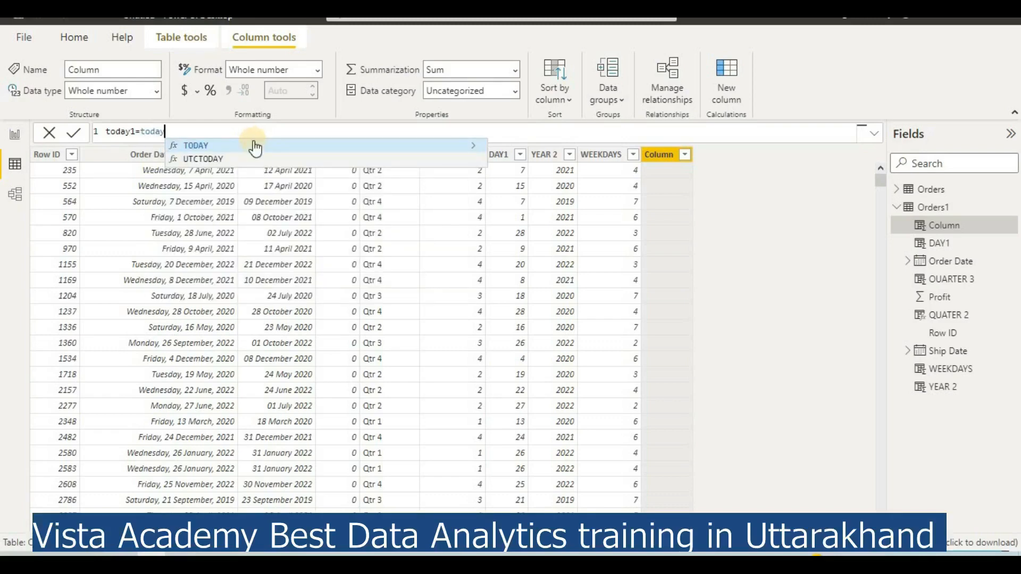
pyautogui.click(256, 145)
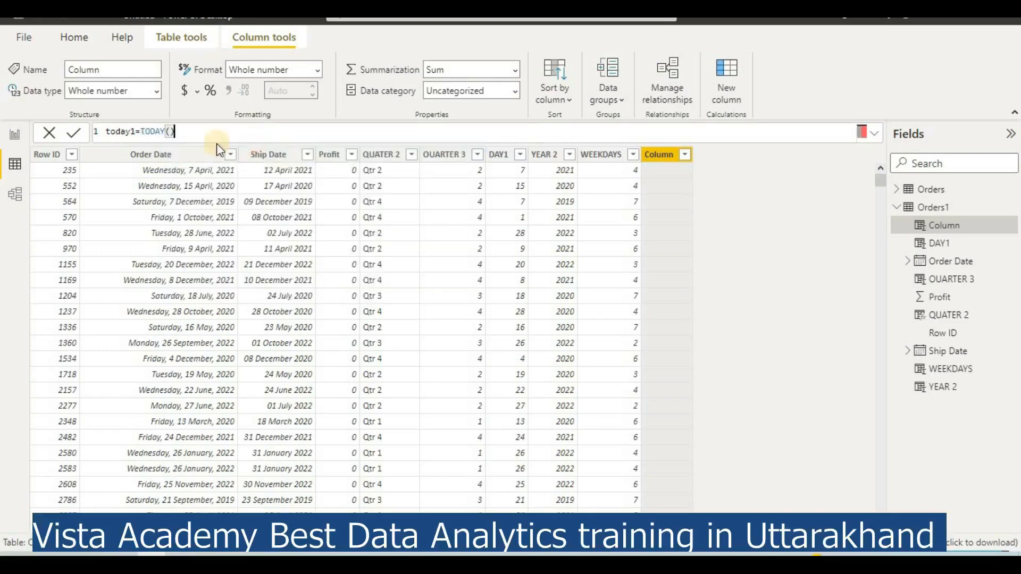
pyautogui.click(72, 135)
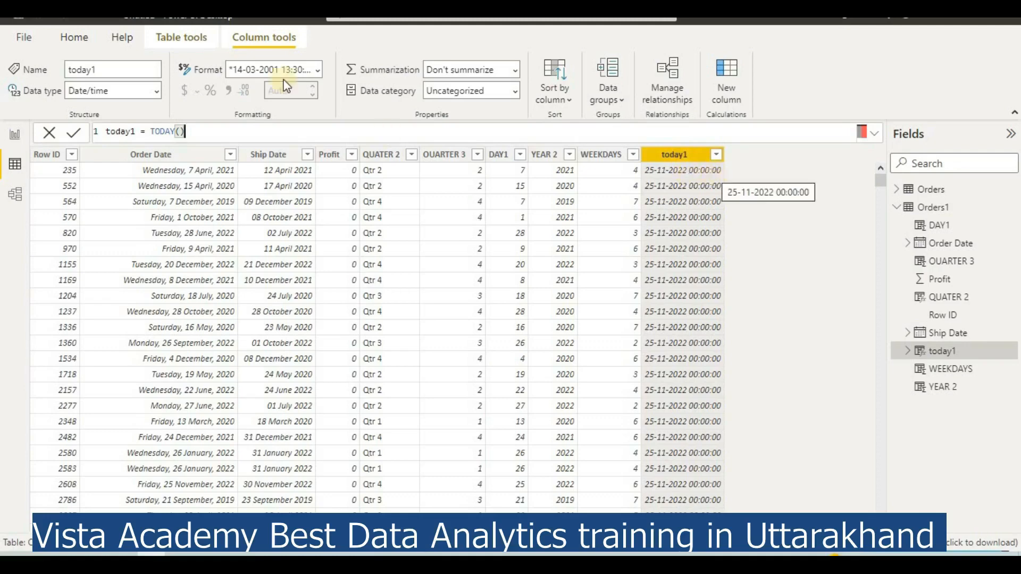
# Step: Set the data type of the today1 column to Date
pyautogui.click(156, 91)
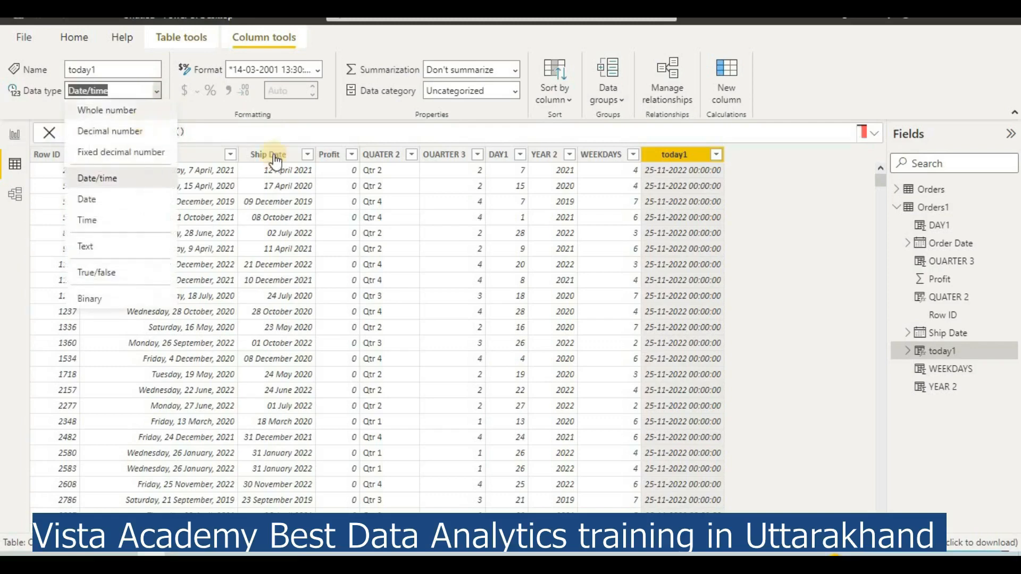
pyautogui.click(168, 207)
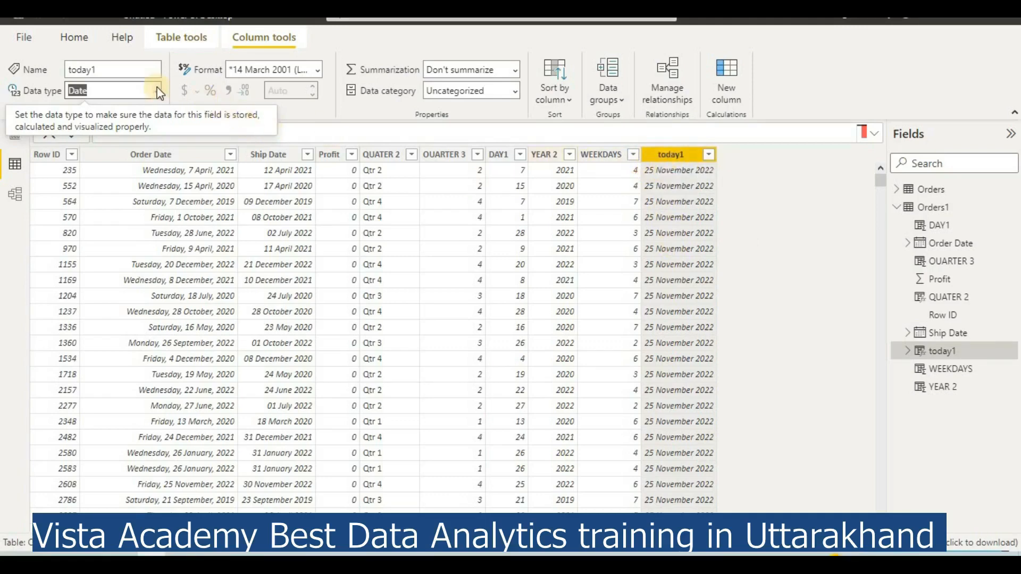
pyautogui.click(135, 88)
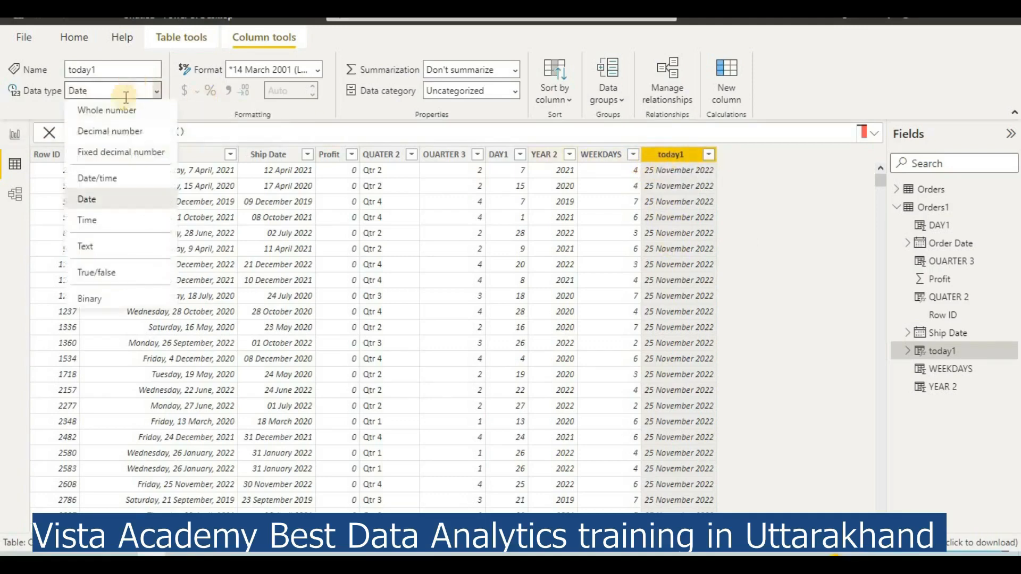
pyautogui.click(771, 161)
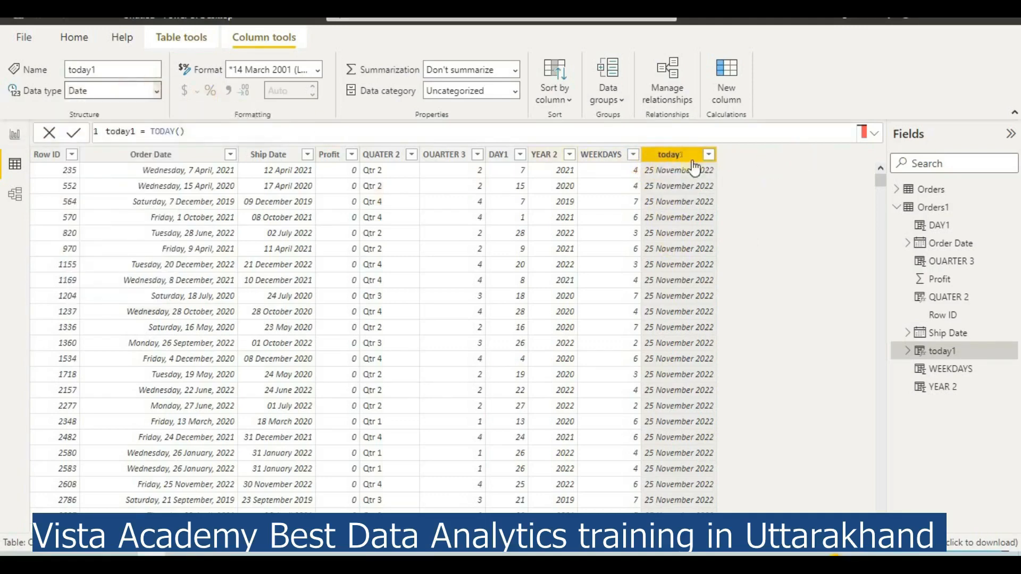
# Step: Add a calculated column now1 = NOW() to the Orders1 table
pyautogui.click(671, 162)
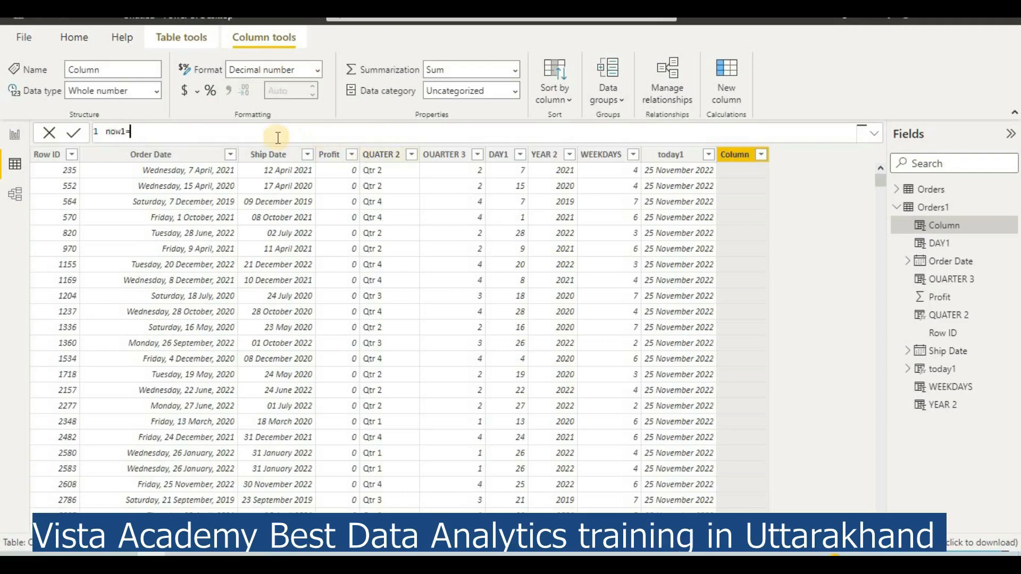
pyautogui.write('d')
pyautogui.press('BackSpace')
pyautogui.write('now')
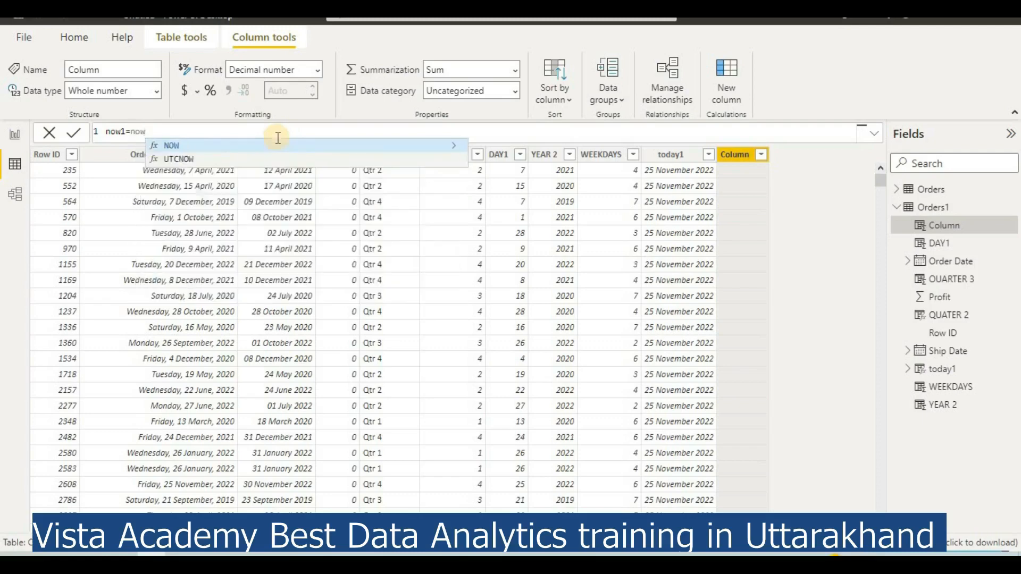
pyautogui.click(334, 142)
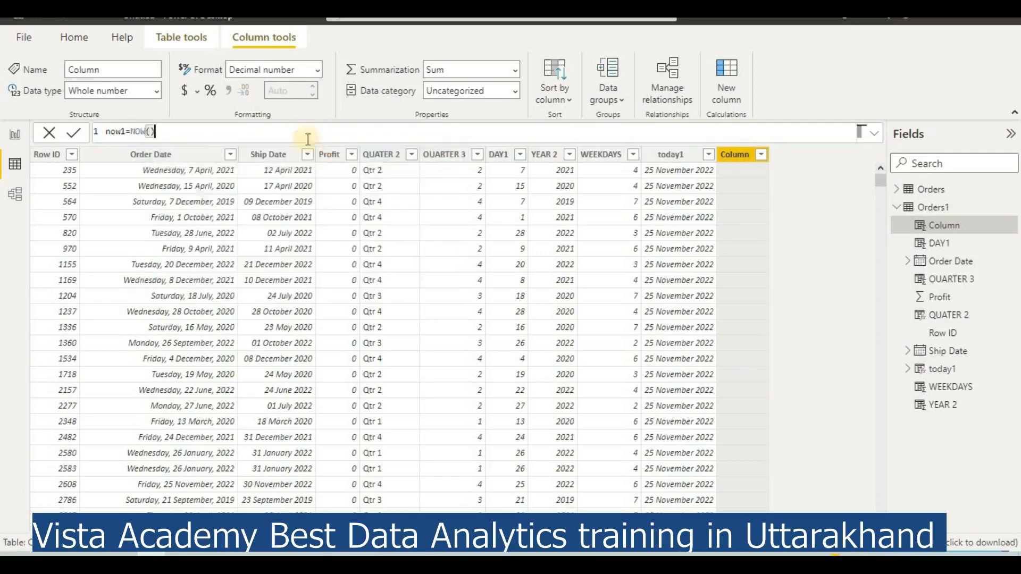
pyautogui.click(75, 133)
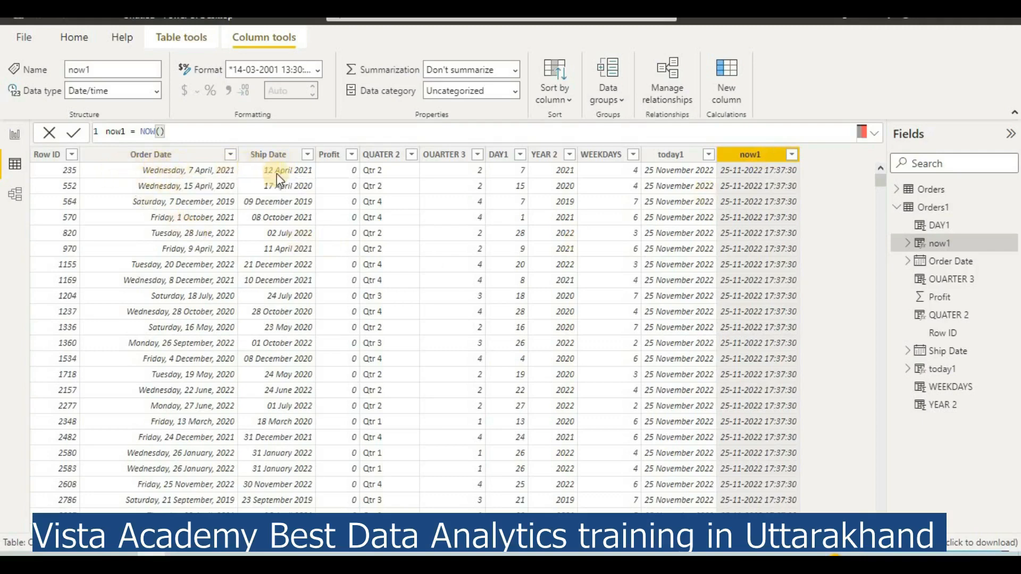
pyautogui.rightClick(762, 159)
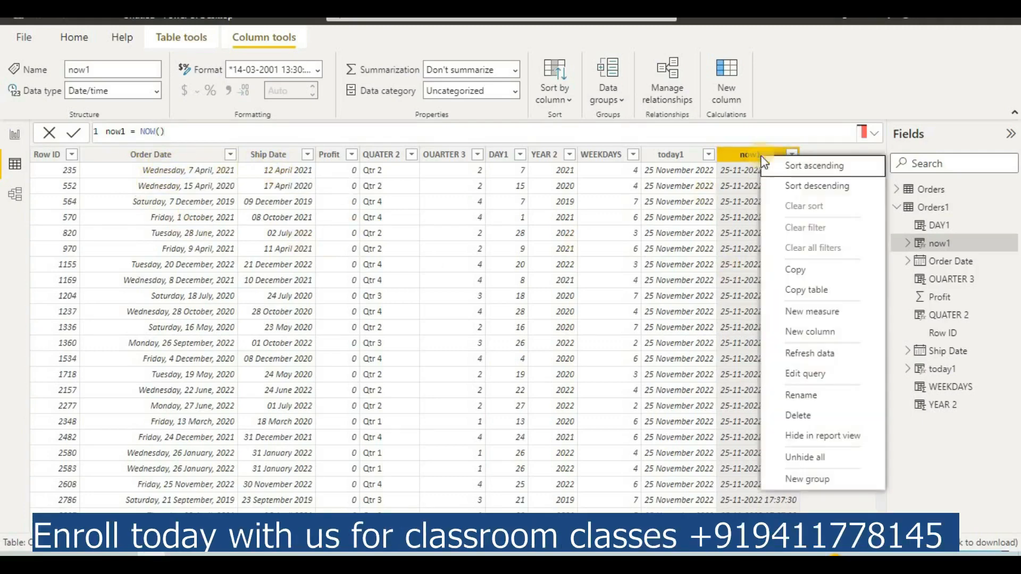
pyautogui.click(823, 335)
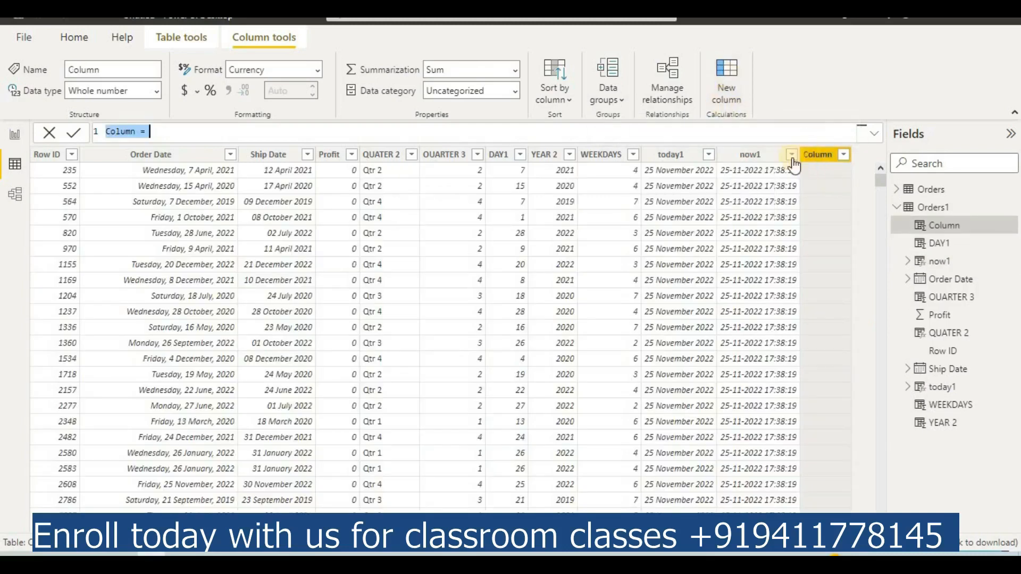
pyautogui.click(750, 155)
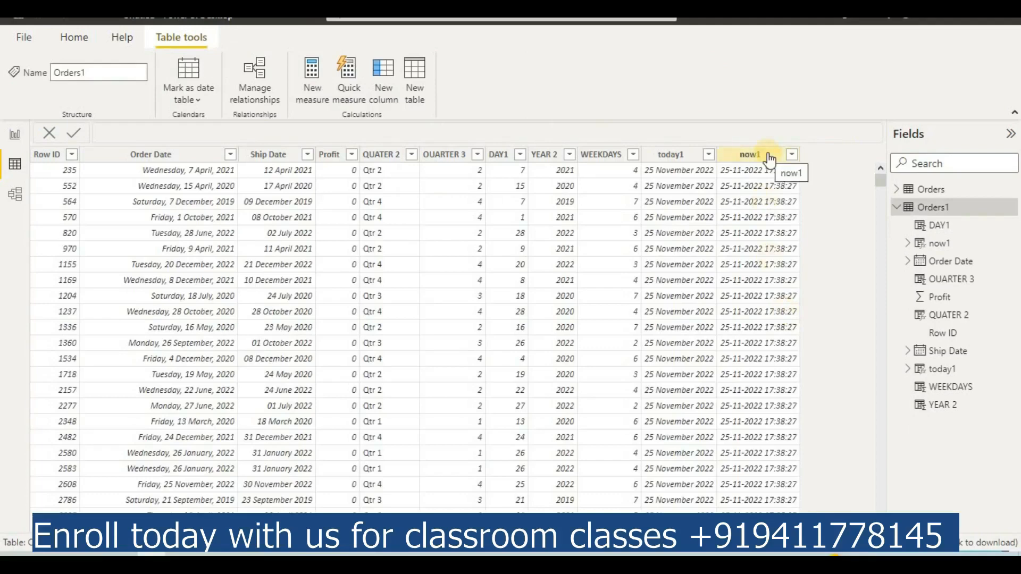
pyautogui.click(752, 201)
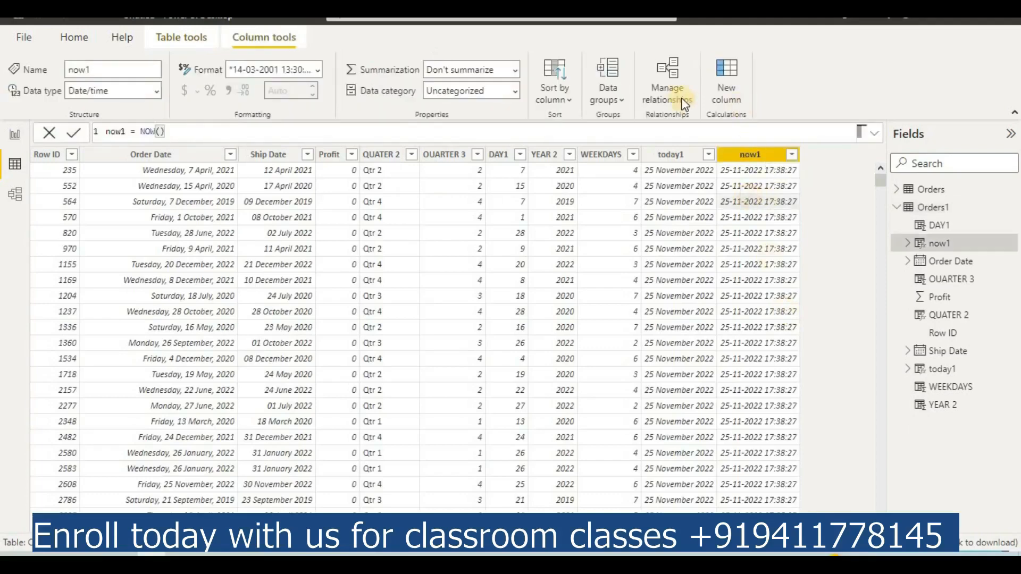
pyautogui.click(715, 88)
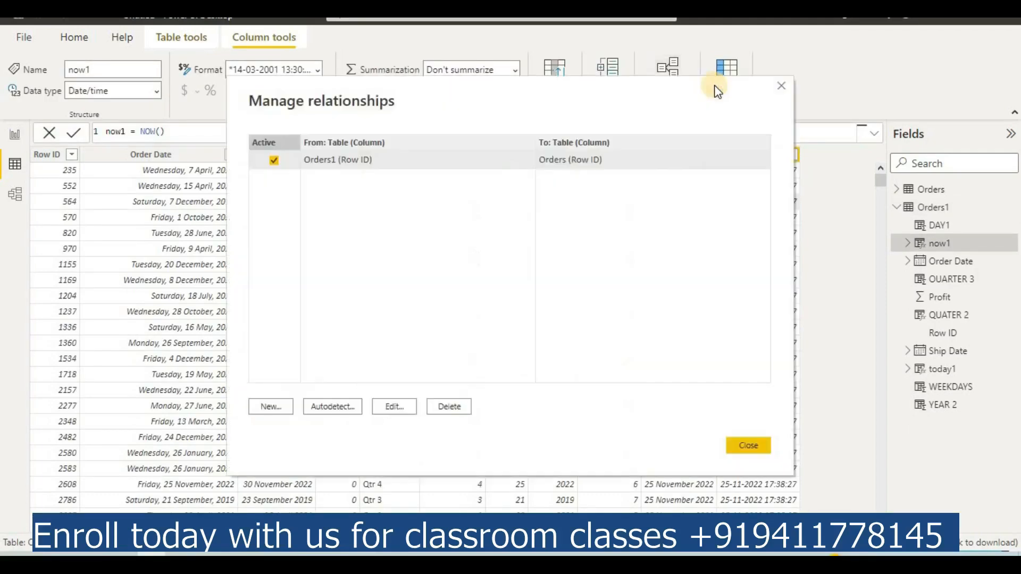
pyautogui.click(786, 87)
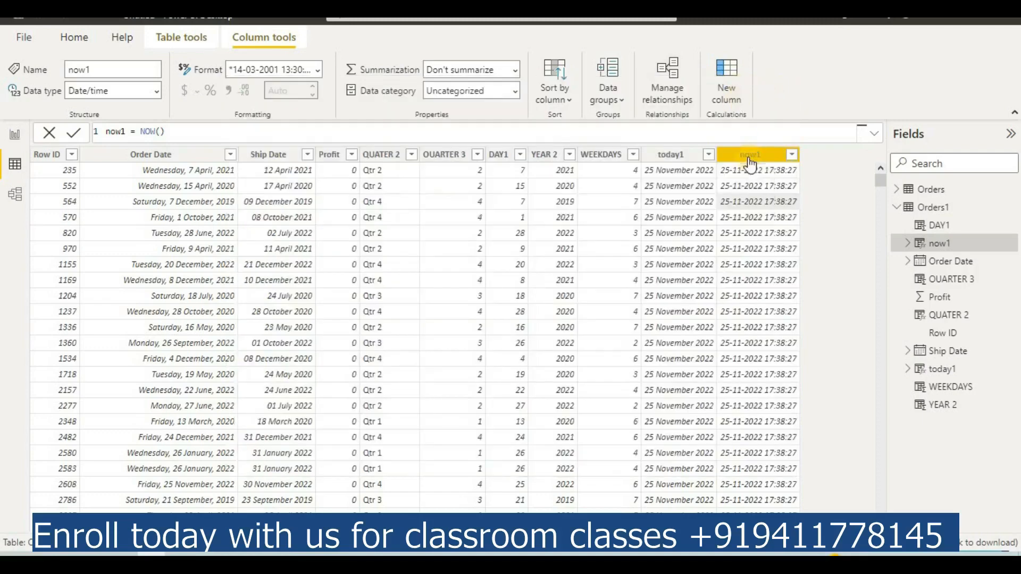
# Step: Create another calculated column in Orders1 named differnce 1 and begin its formula with the DATEDIFF function
pyautogui.rightClick(791, 156)
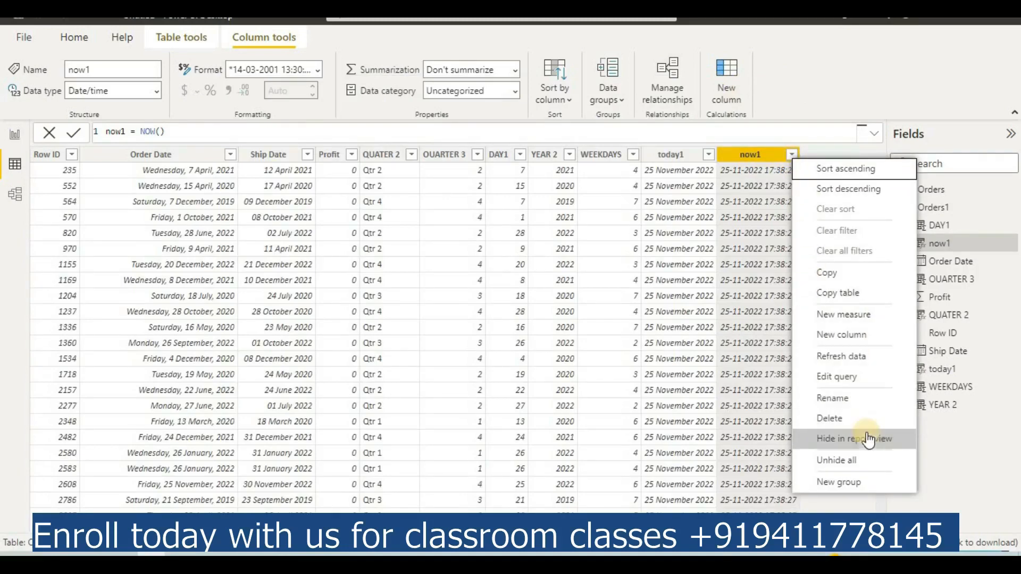
pyautogui.click(874, 335)
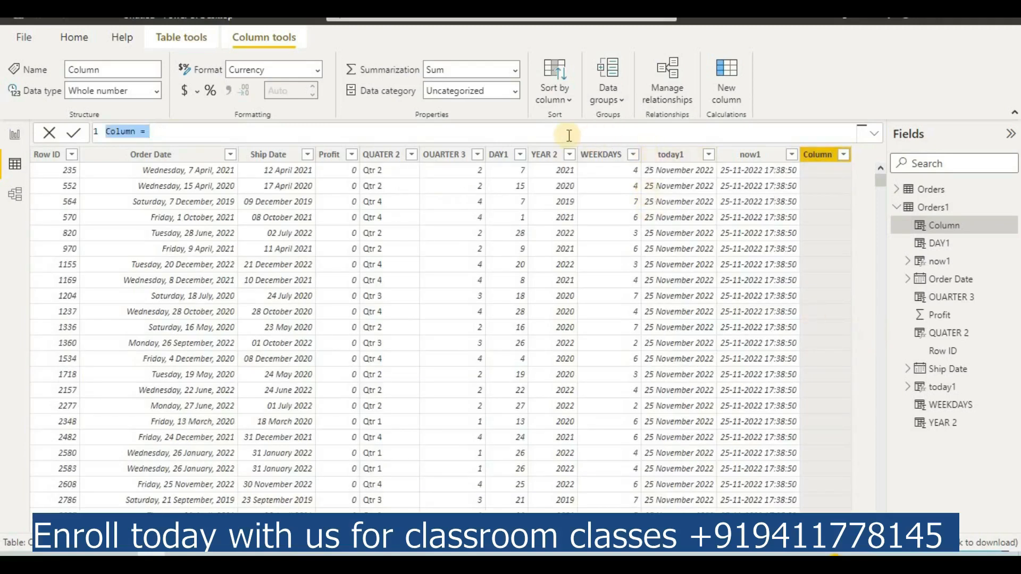
pyautogui.press('BackSpace')
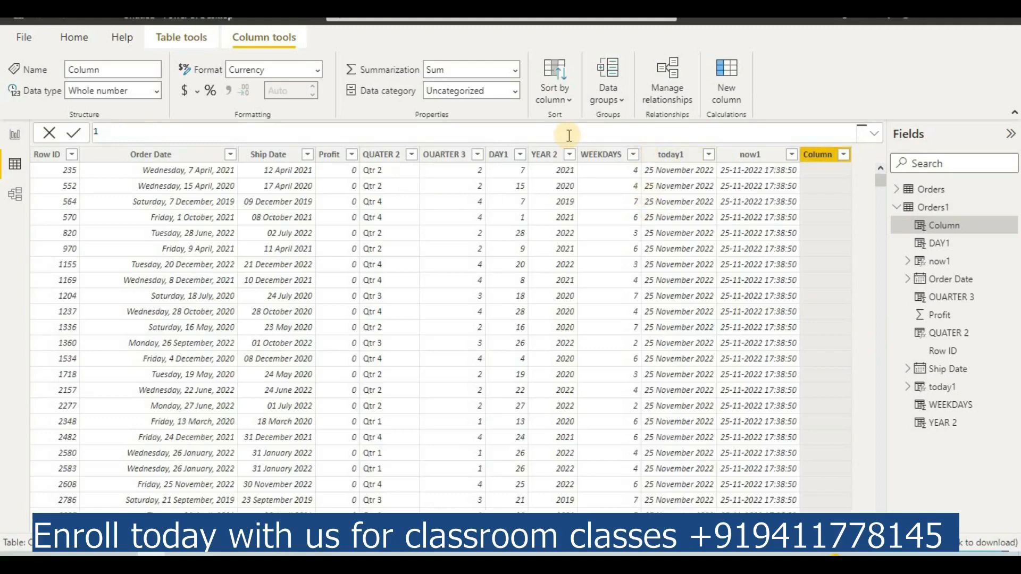
pyautogui.write('differnce')
pyautogui.write('1=')
pyautogui.write('dated')
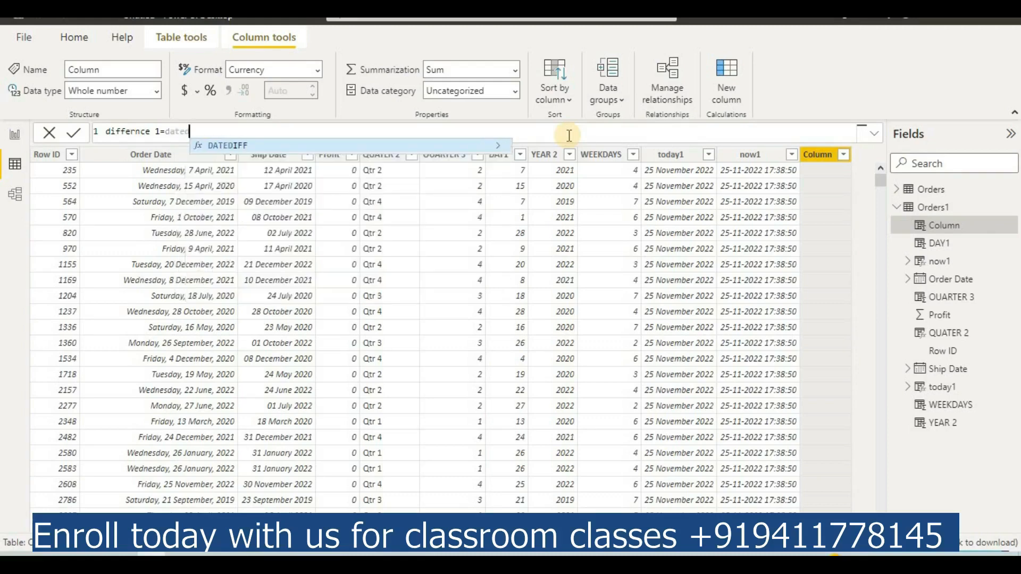
pyautogui.click(497, 145)
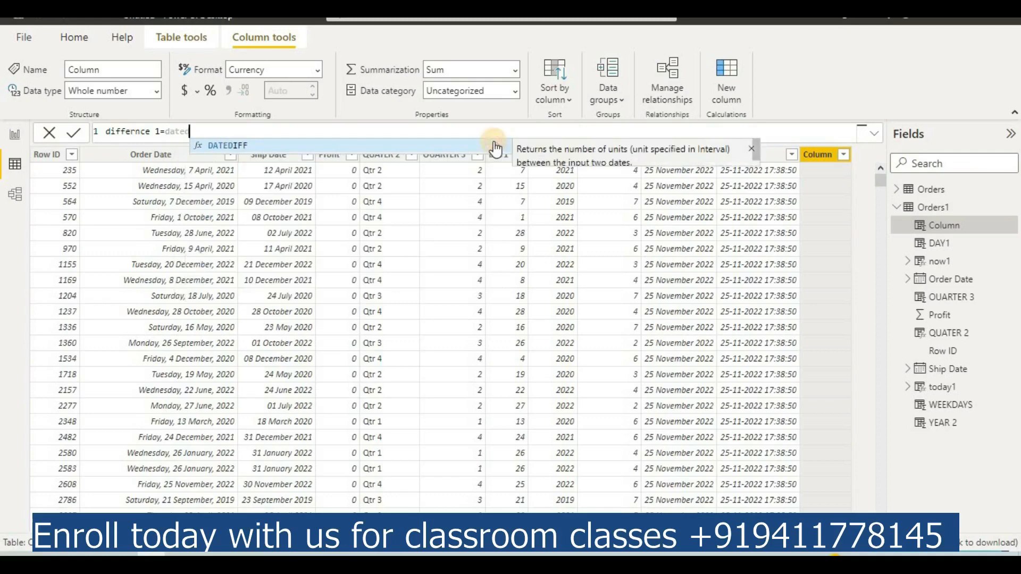
pyautogui.click(244, 146)
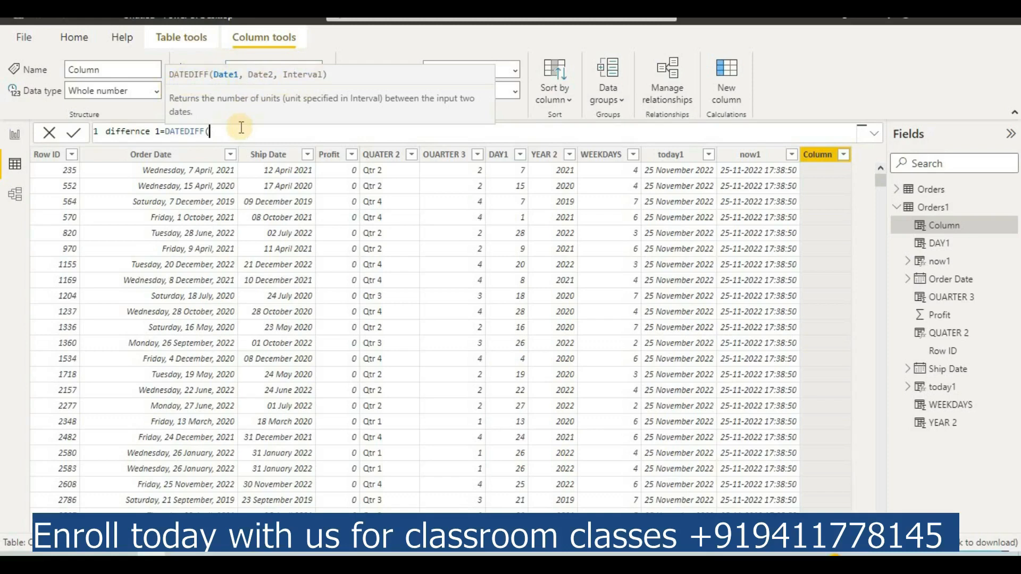
# Step: Complete the differnce 1 formula with Orders1[Order Date].[Date], Orders1[Ship Date].[Date] and the DAY interval, and commit it
pyautogui.write('order')
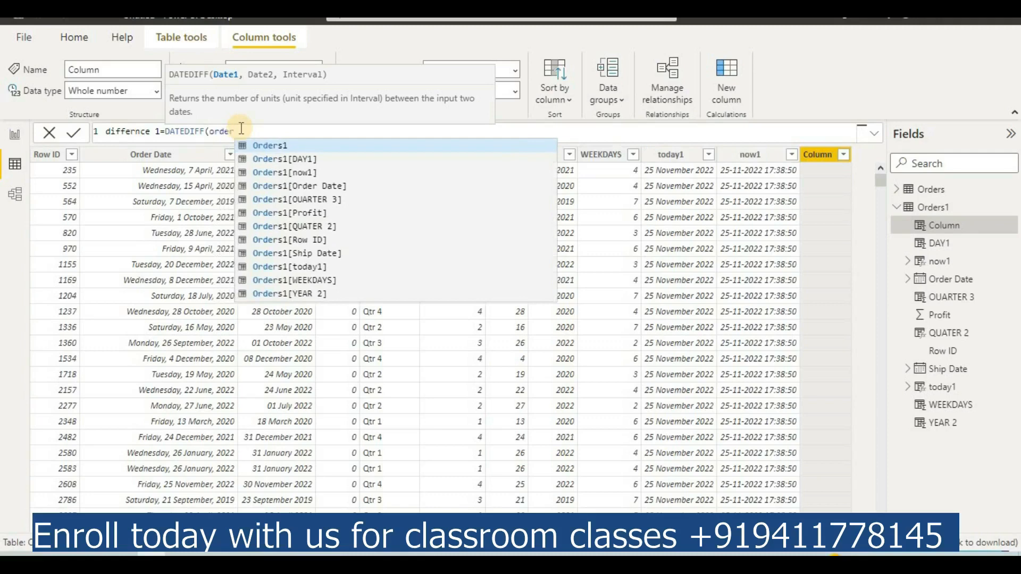
pyautogui.click(311, 187)
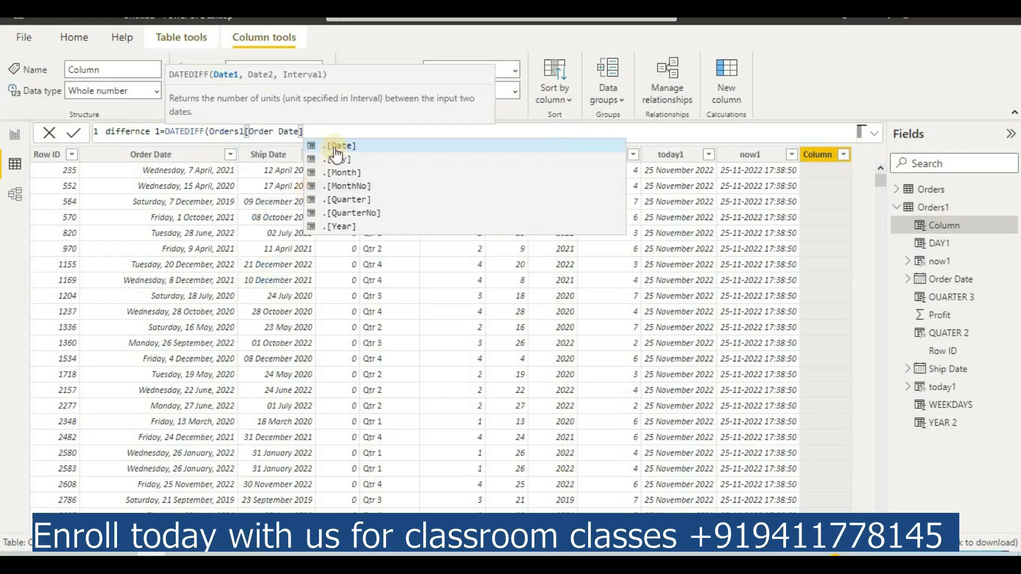
pyautogui.click(361, 151)
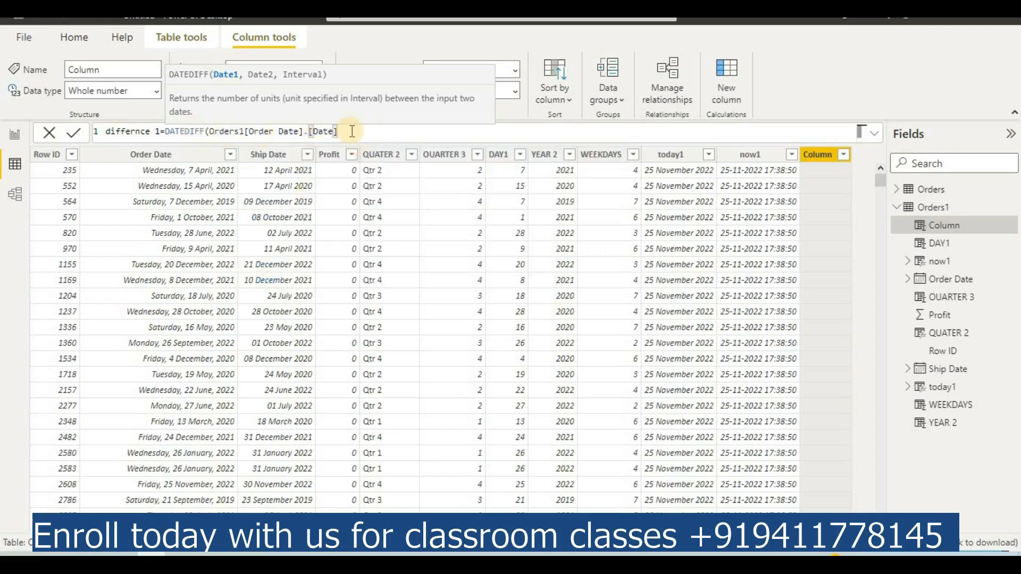
pyautogui.write(',')
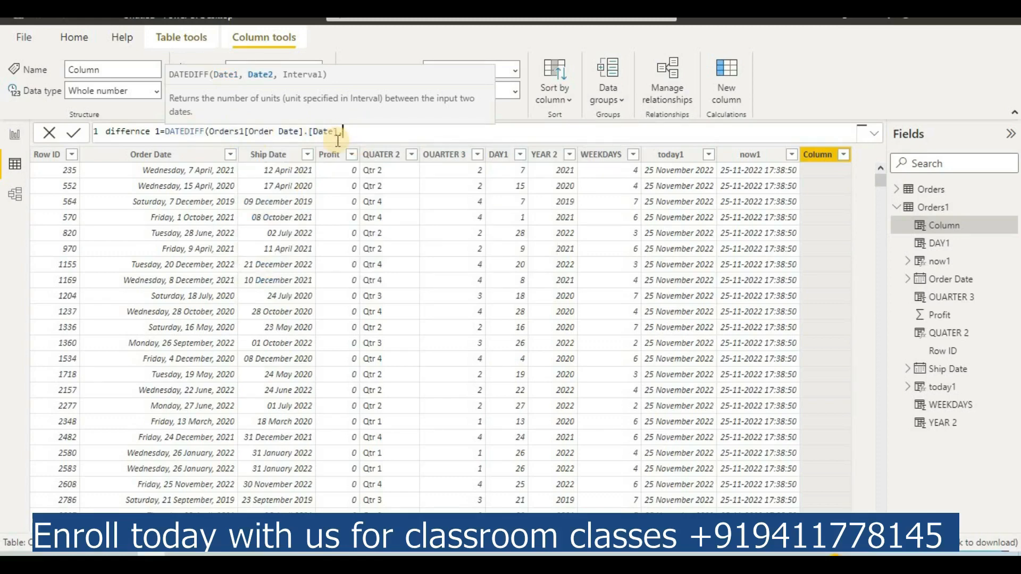
pyautogui.write('ship')
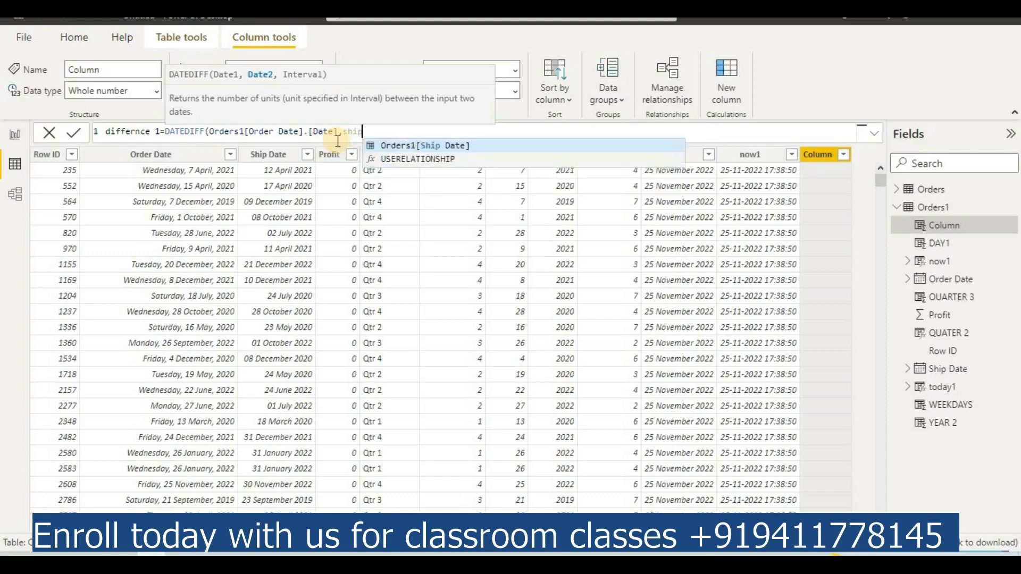
pyautogui.click(425, 146)
pyautogui.click(466, 145)
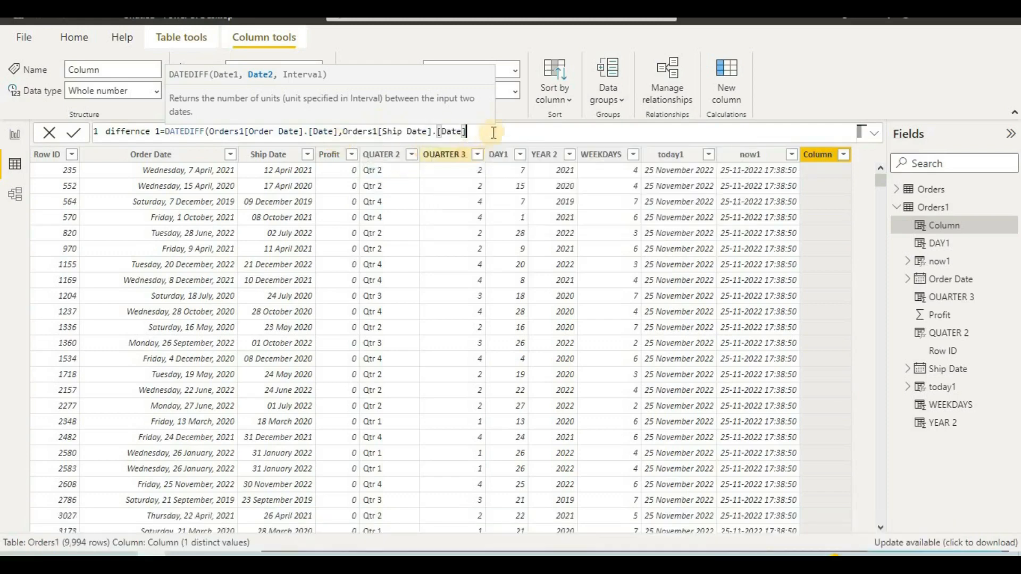
pyautogui.click(493, 133)
pyautogui.write(',DAY')
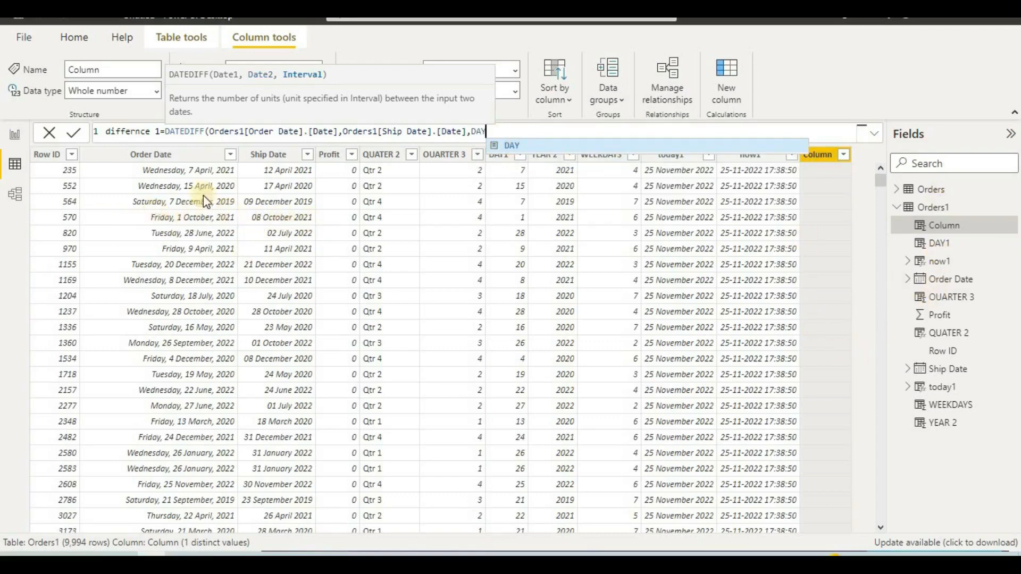
pyautogui.click(79, 134)
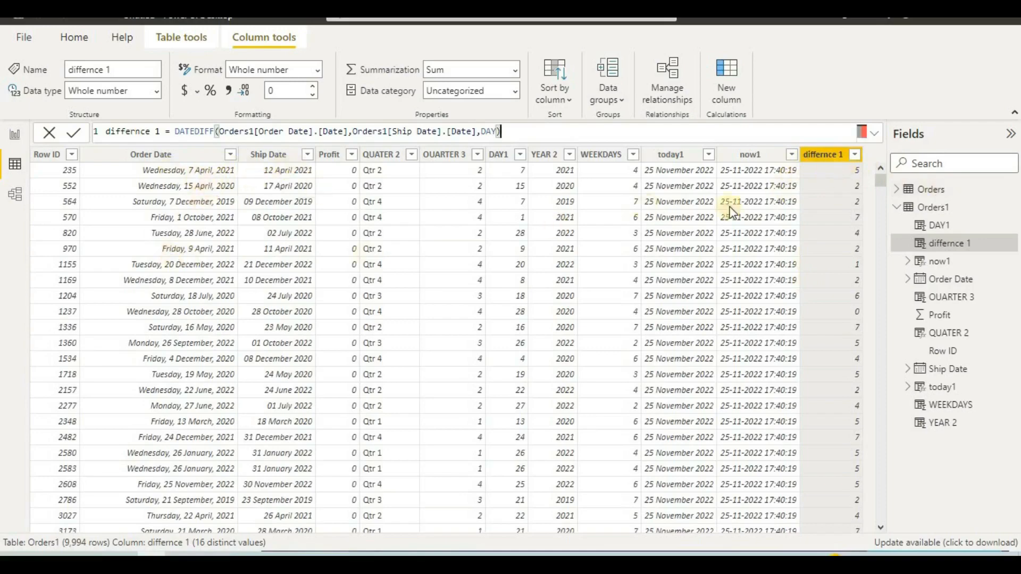
# Step: Review the day differences in the differnce 1 column across the Orders1 rows
pyautogui.scroll(-15, 846, 234)
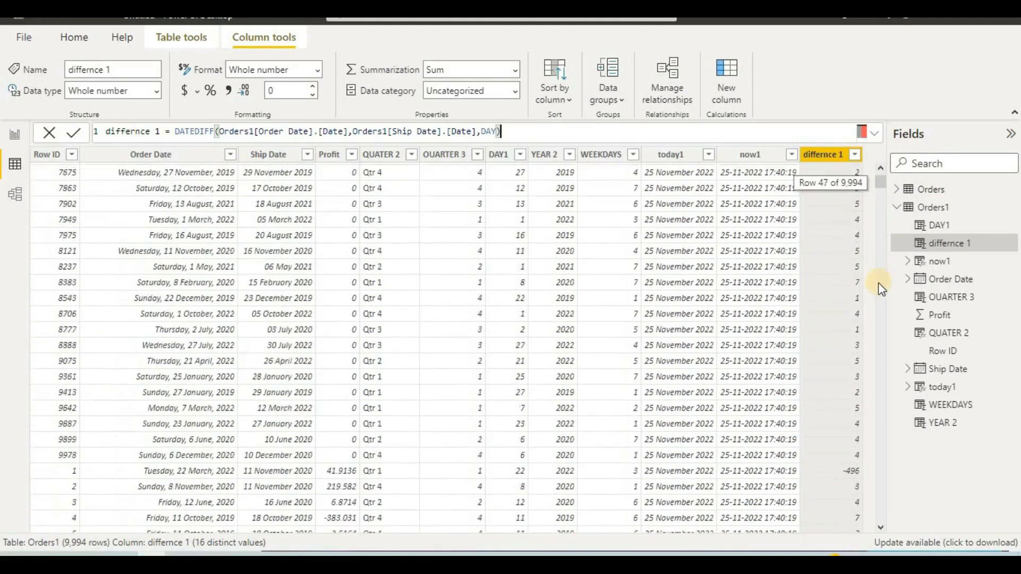
pyautogui.scroll(15, 872, 298)
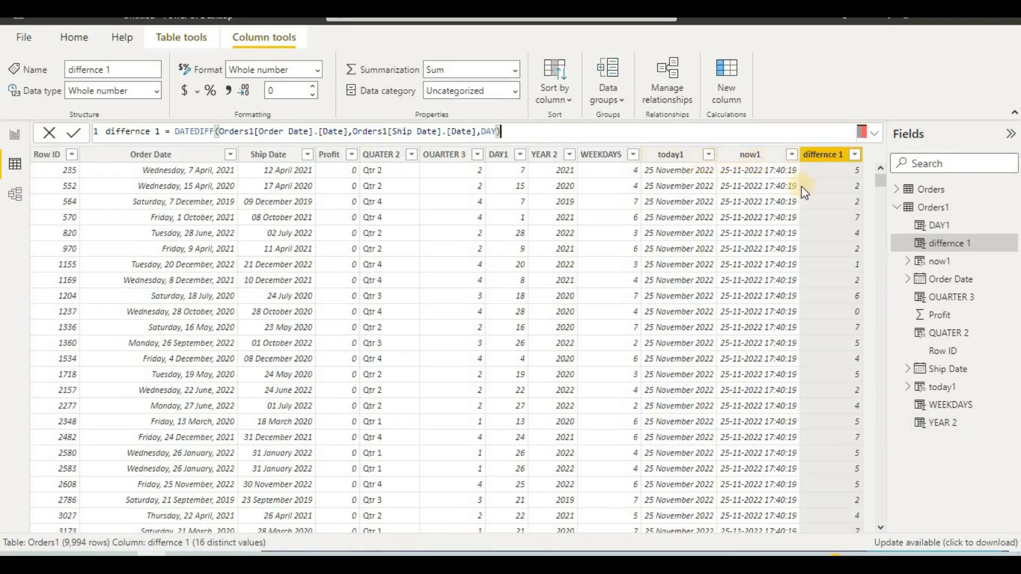
pyautogui.scroll(-5, 826, 266)
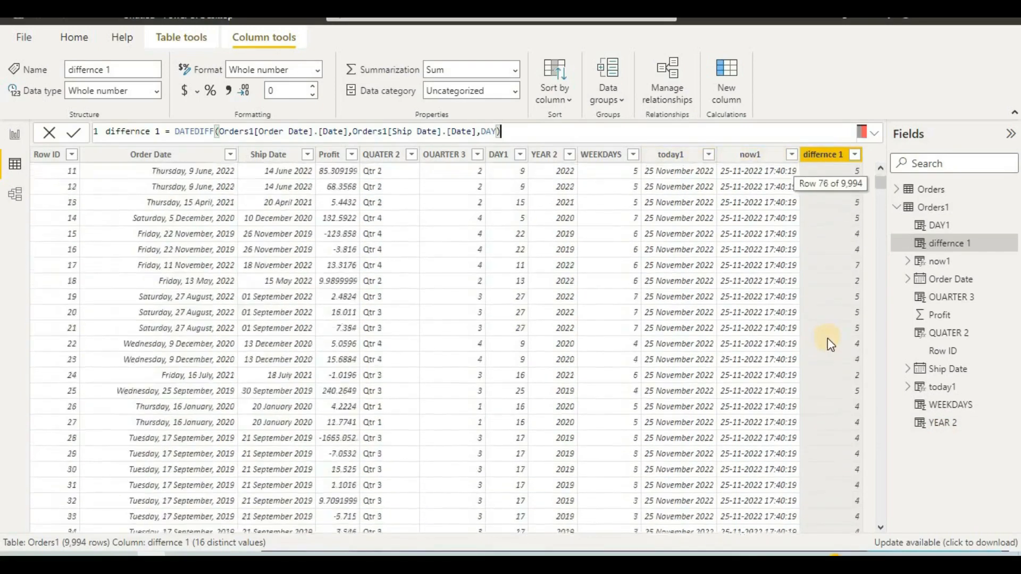
pyautogui.scroll(-20, 827, 340)
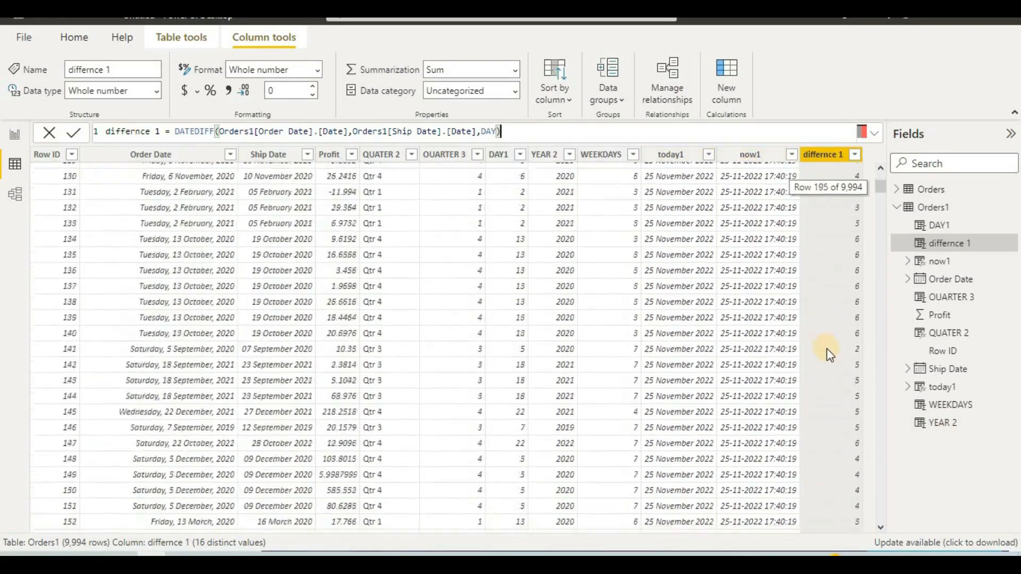
pyautogui.scroll(-3, 826, 364)
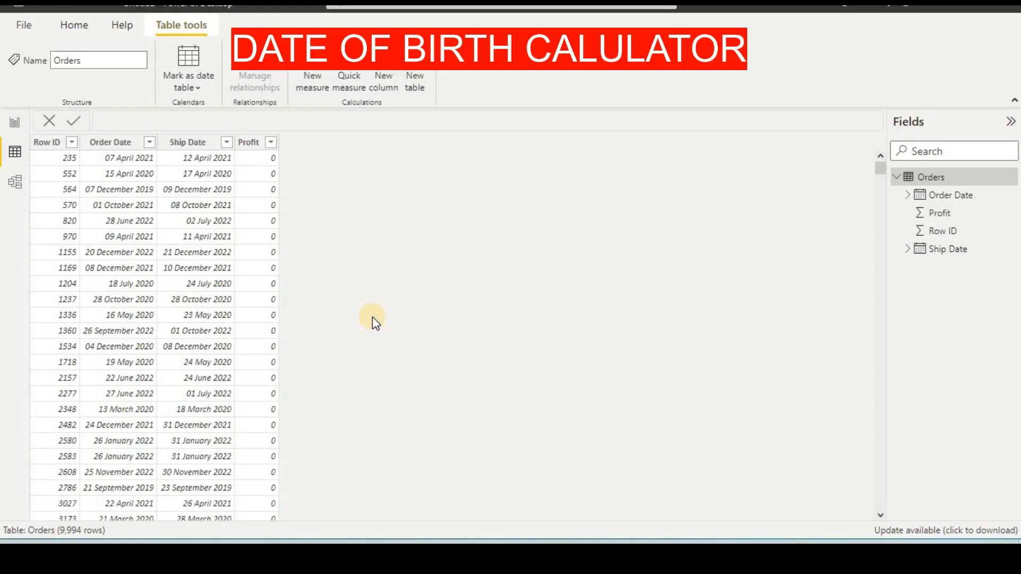
# Step: Create a calculated column in the Orders table named age emp and begin its formula with the DATEDIFF function
pyautogui.click(249, 143)
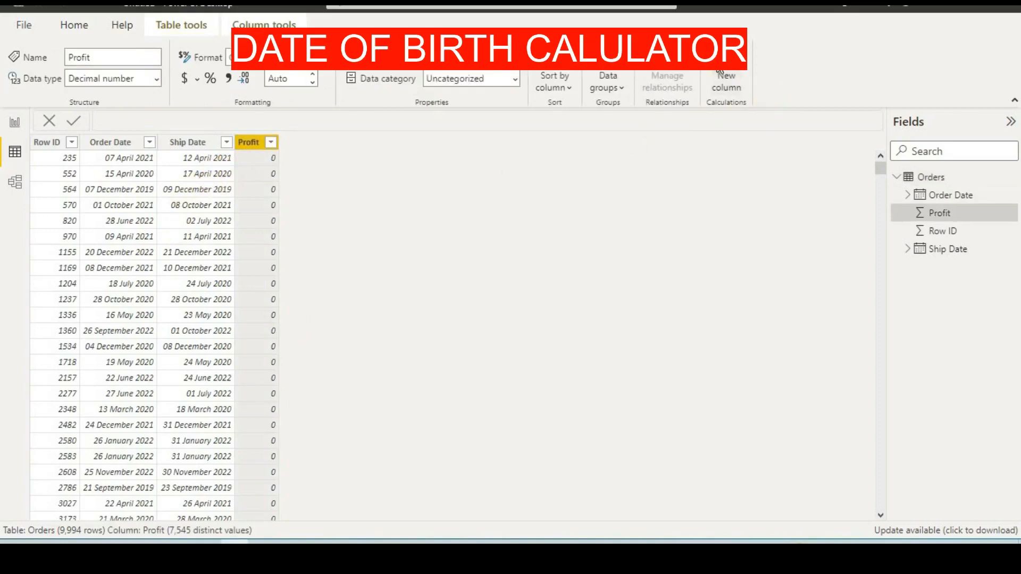
pyautogui.click(720, 69)
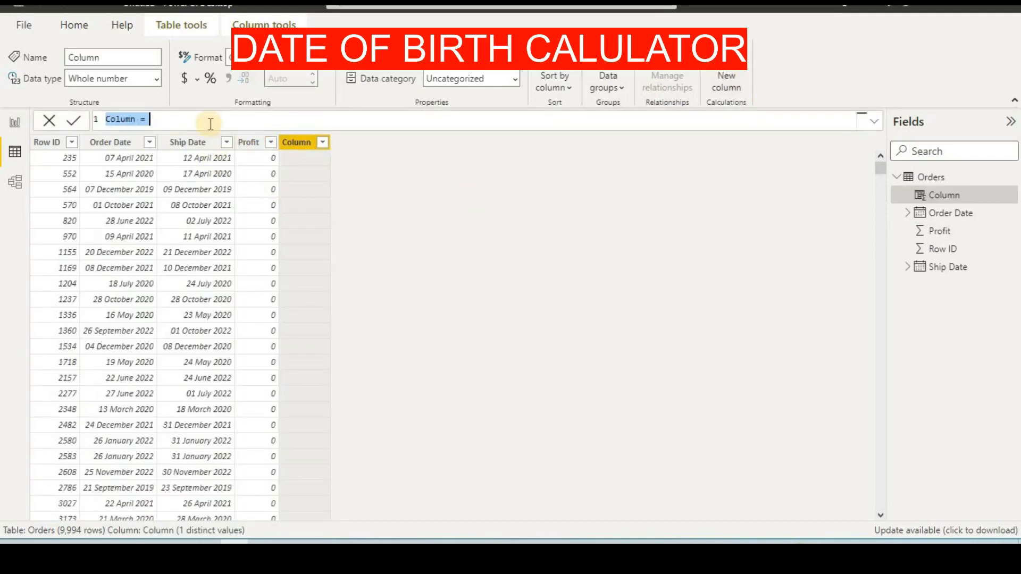
pyautogui.press('BackSpace')
pyautogui.write('age')
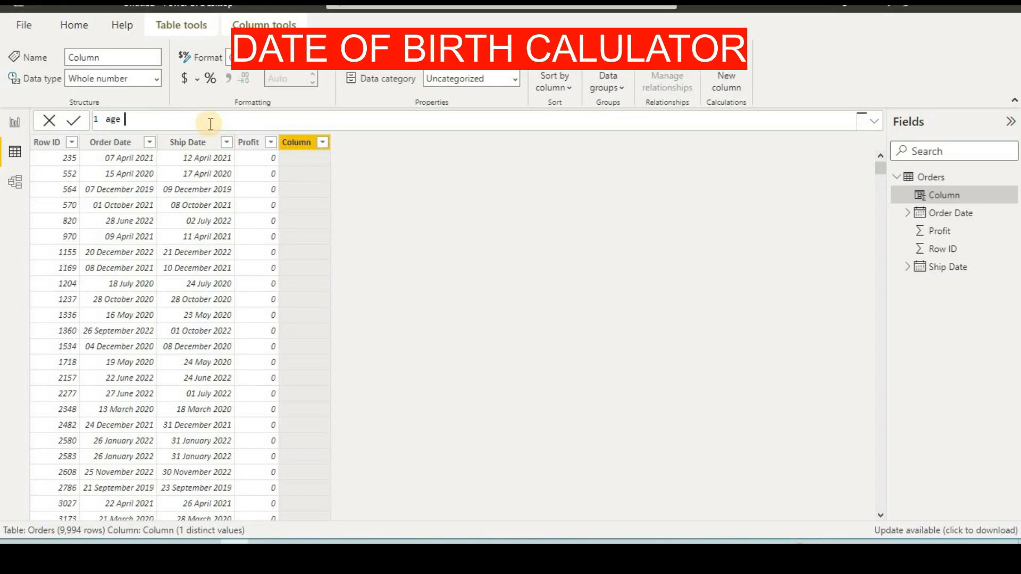
pyautogui.write(' emp =date')
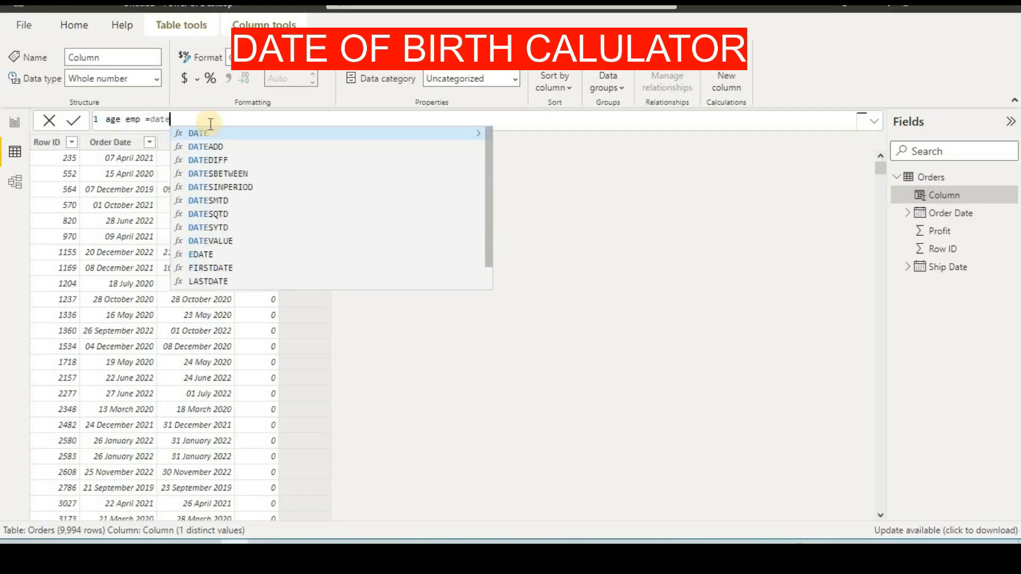
pyautogui.write('d')
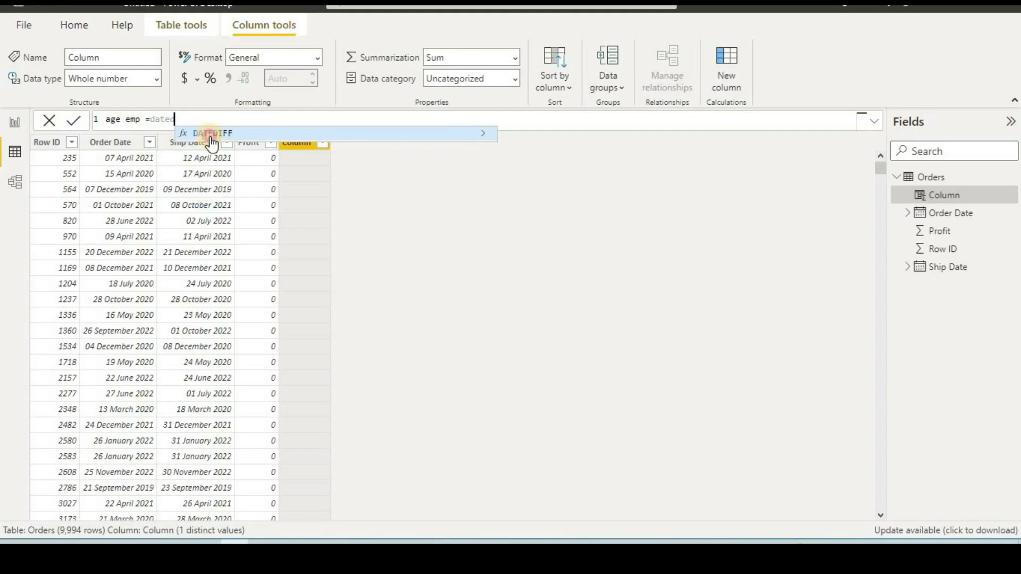
pyautogui.click(212, 135)
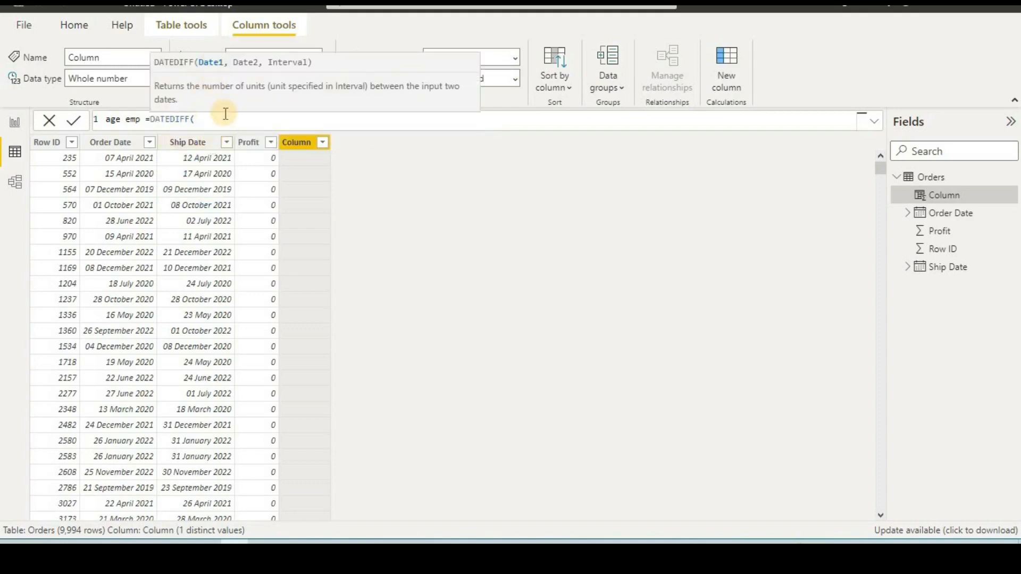
# Step: Supply the date of birth as the first DATEDIFF argument, using the DATE function with year, month and day
pyautogui.write('date')
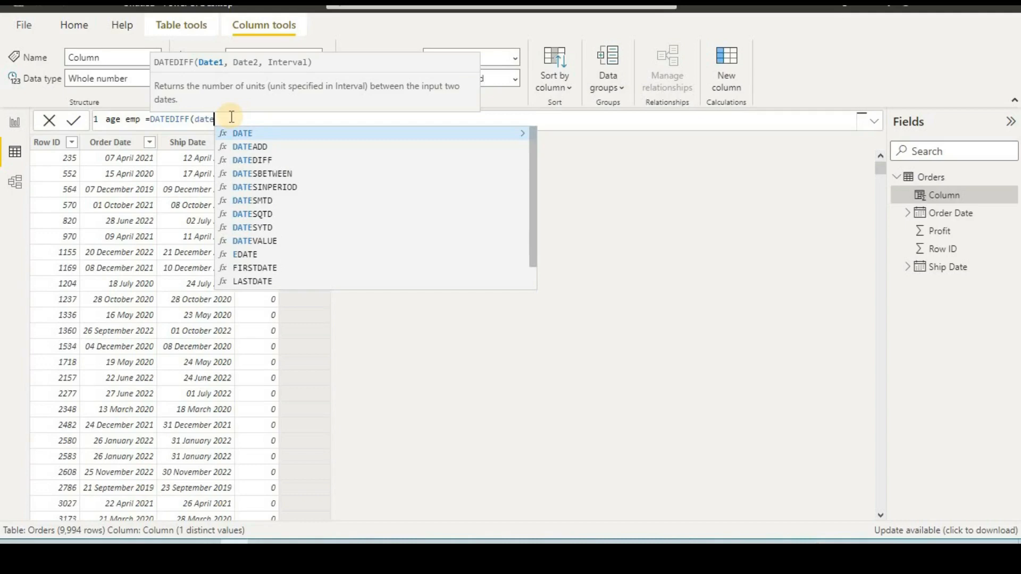
pyautogui.write('(')
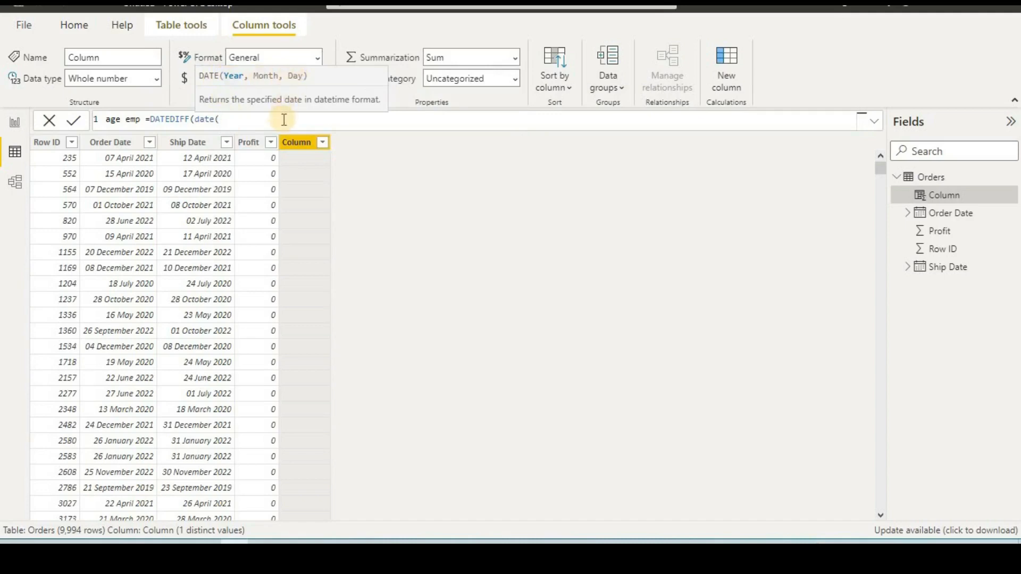
pyautogui.write('1996,')
pyautogui.write('04,07')
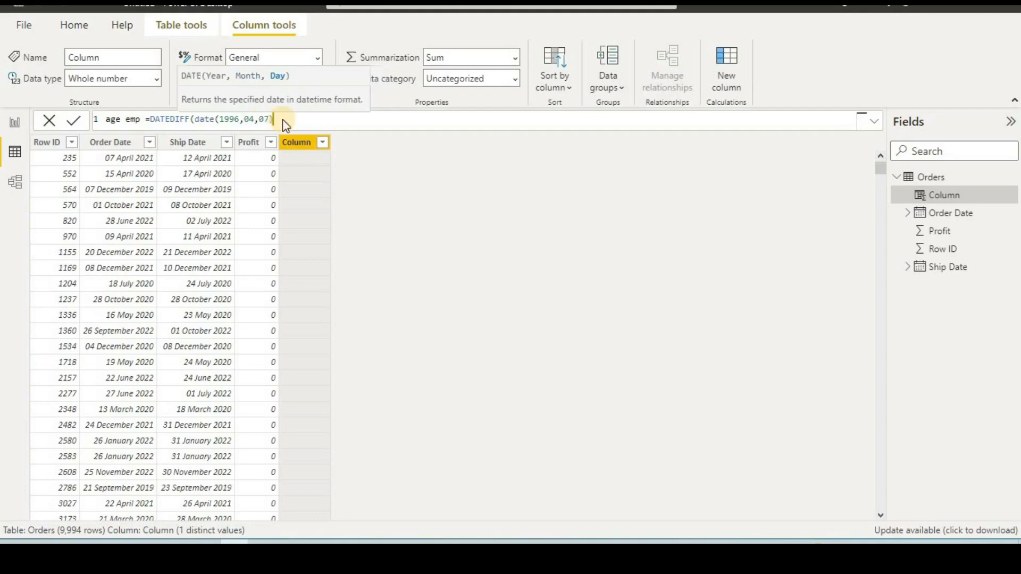
pyautogui.write(')')
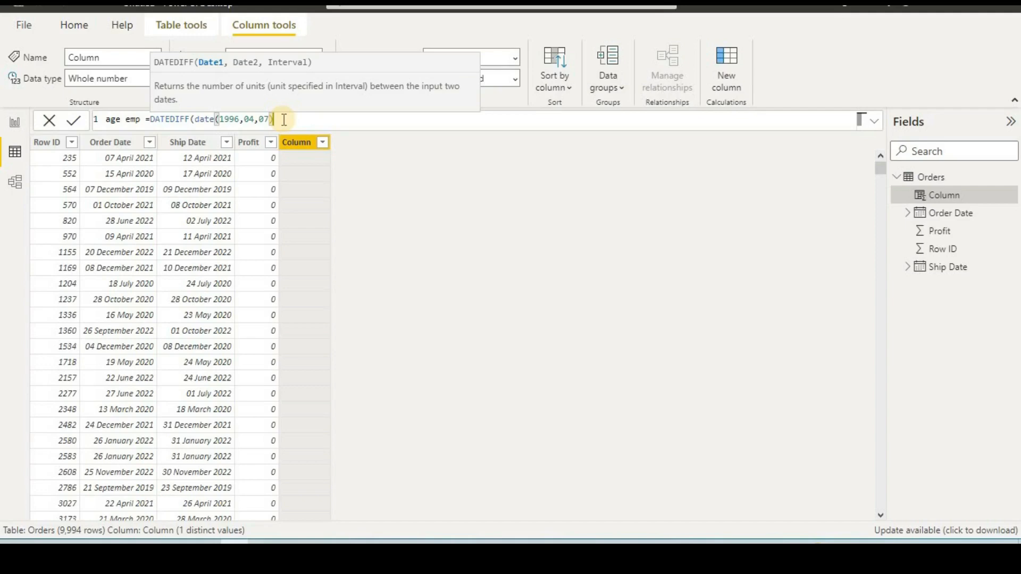
# Step: Complete the age emp formula with today() as the second date and year as the interval, and commit it
pyautogui.write(',toda')
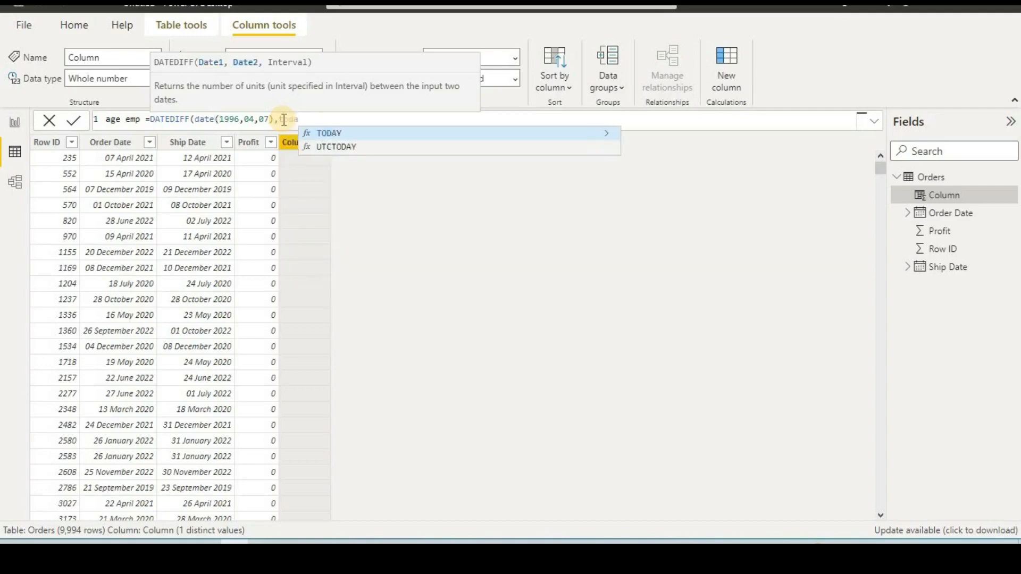
pyautogui.write('y')
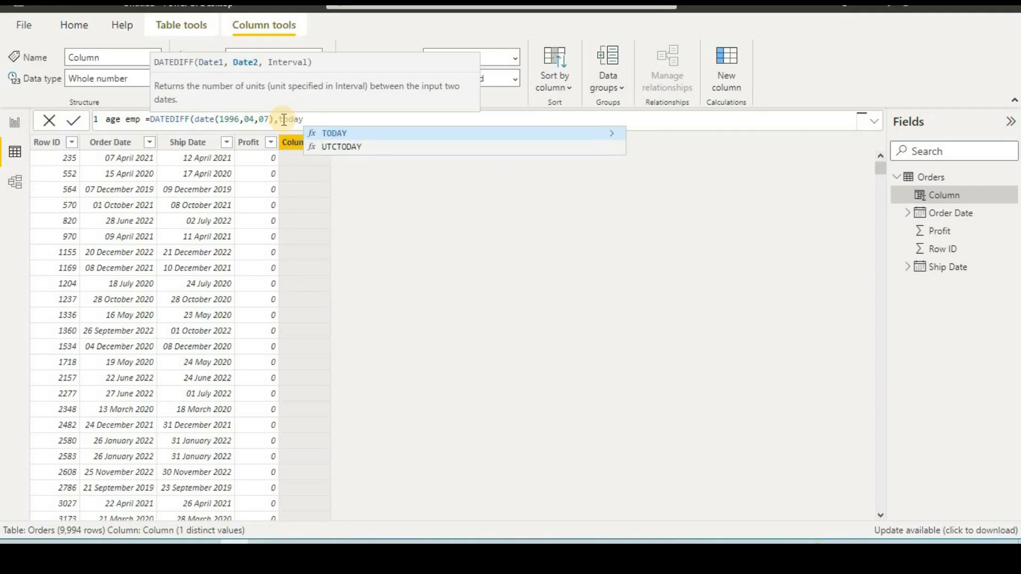
pyautogui.write('()')
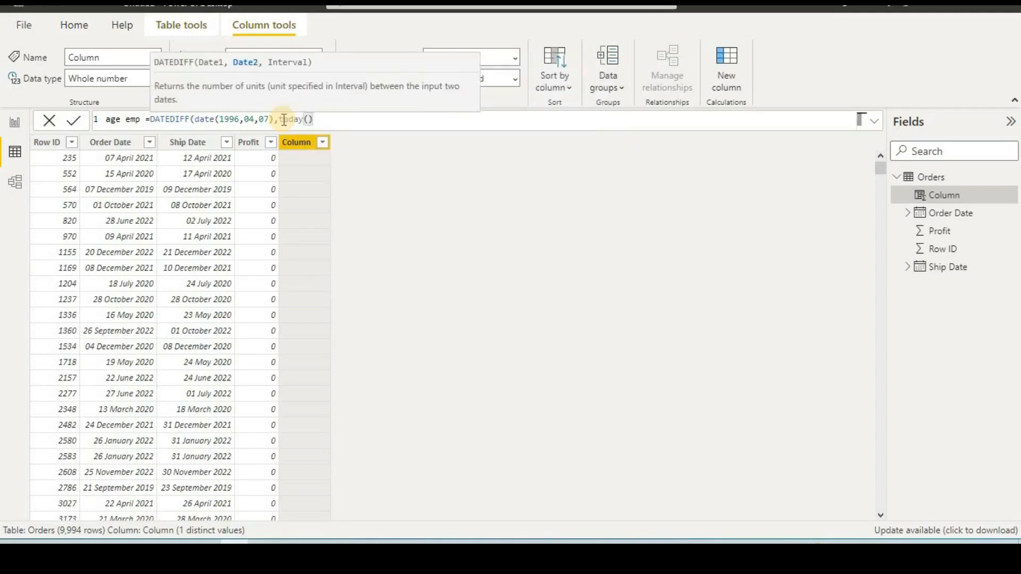
pyautogui.write(',year')
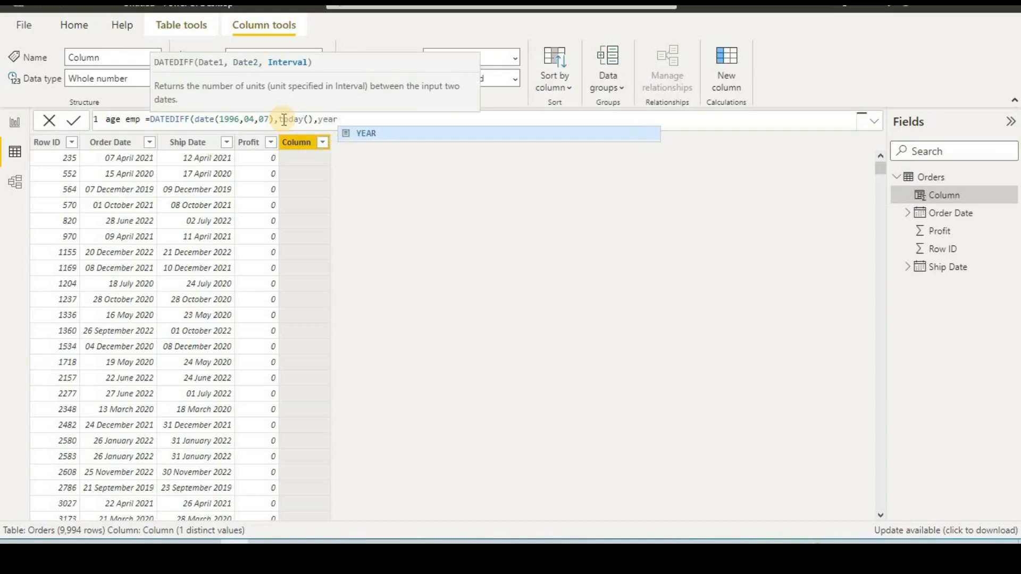
pyautogui.write(')')
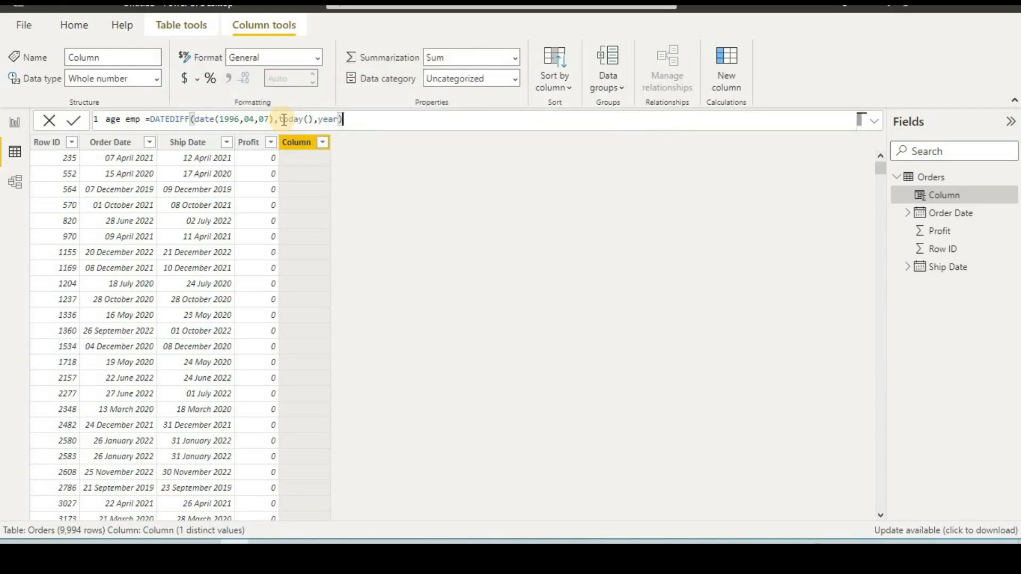
pyautogui.click(75, 122)
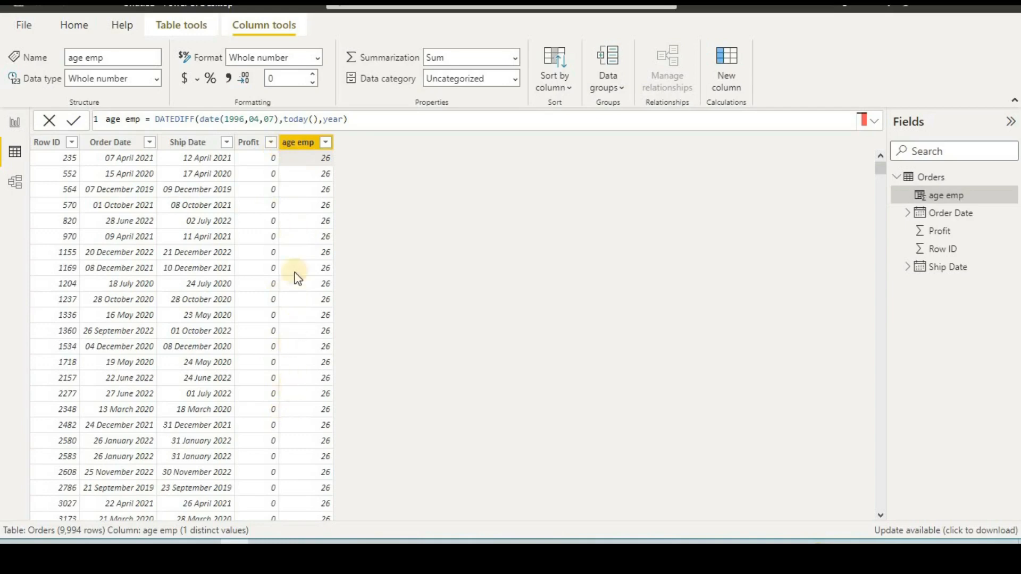
pyautogui.rightClick(298, 147)
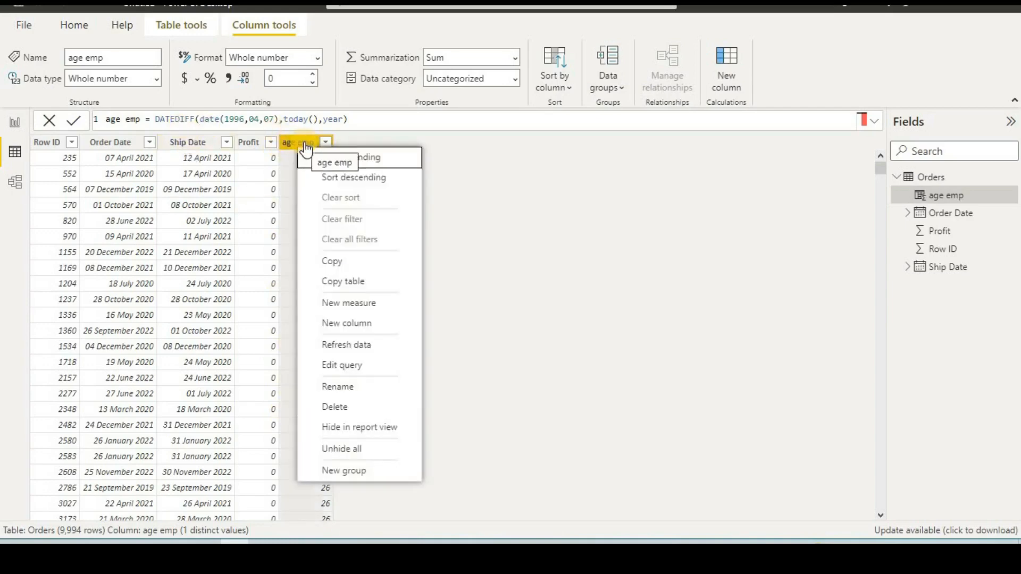
pyautogui.click(407, 139)
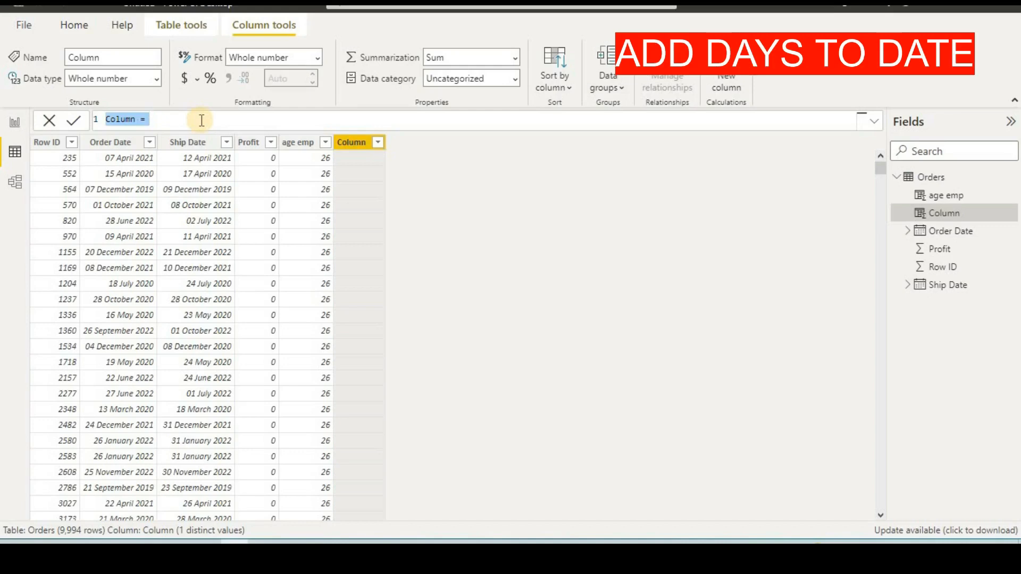
# Step: Name the new calculated column in the Orders table add 7 days and begin its formula with the DATEADD function
pyautogui.press('BackSpace')
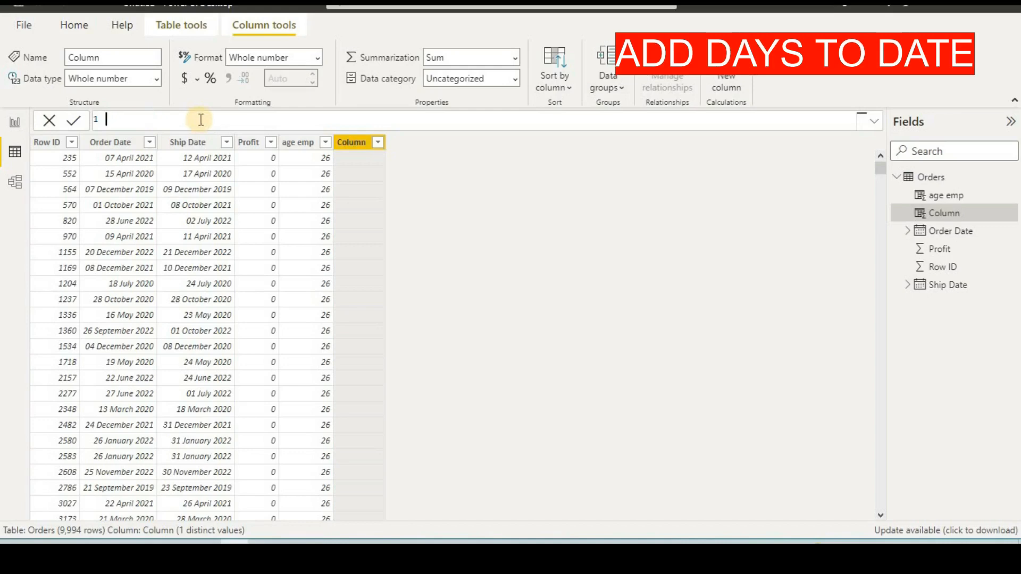
pyautogui.write('add 7 days')
pyautogui.write('=date')
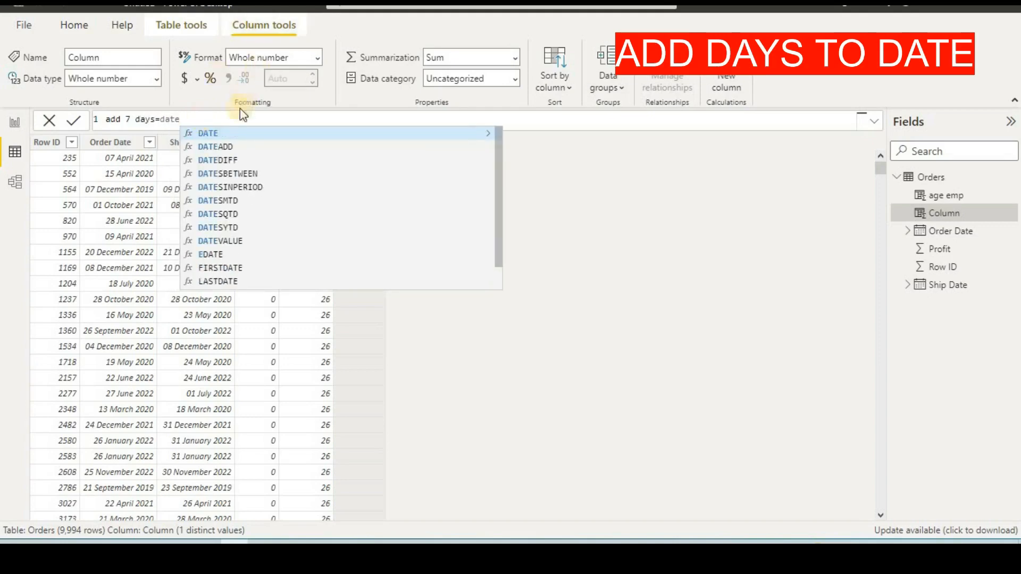
pyautogui.click(256, 148)
# Step: Supply Orders[Order Date].[Date] as the dates argument of DATEADD in the add 7 days formula
pyautogui.write('date')
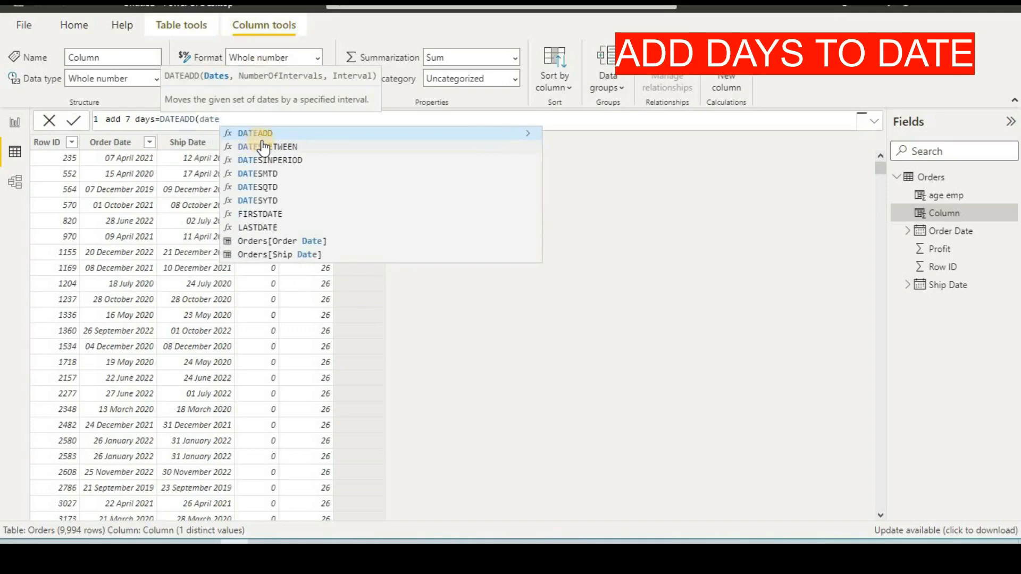
pyautogui.press('BackSpace')
pyautogui.press('BackSpace')
pyautogui.press('BackSpace')
pyautogui.press('BackSpace')
pyautogui.write('or')
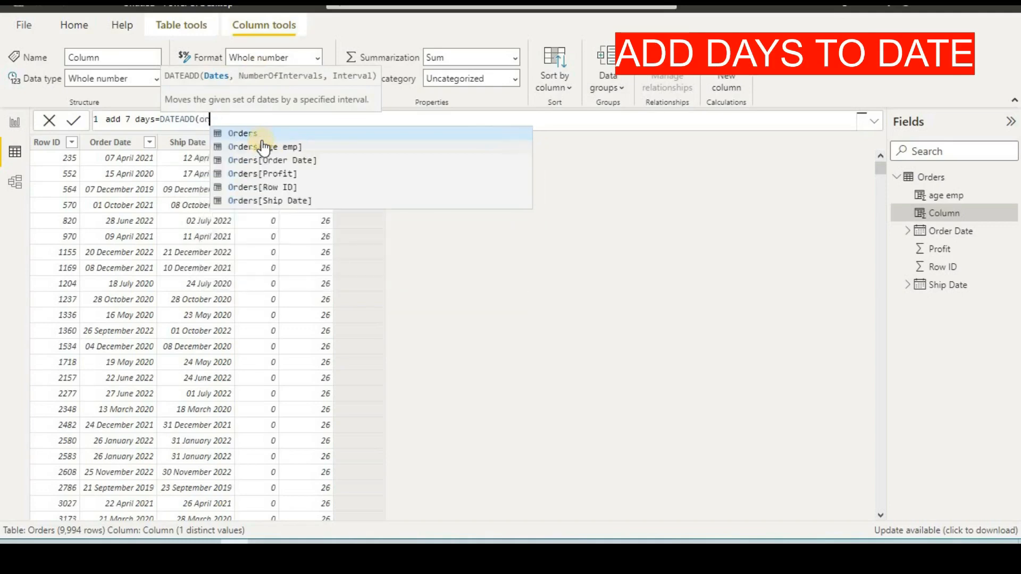
pyautogui.write('d')
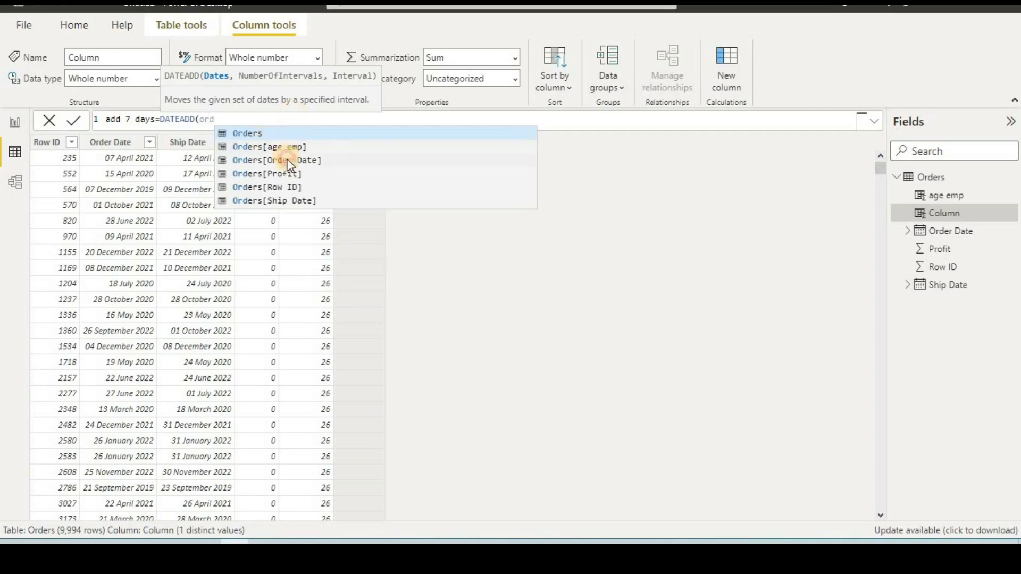
pyautogui.click(288, 161)
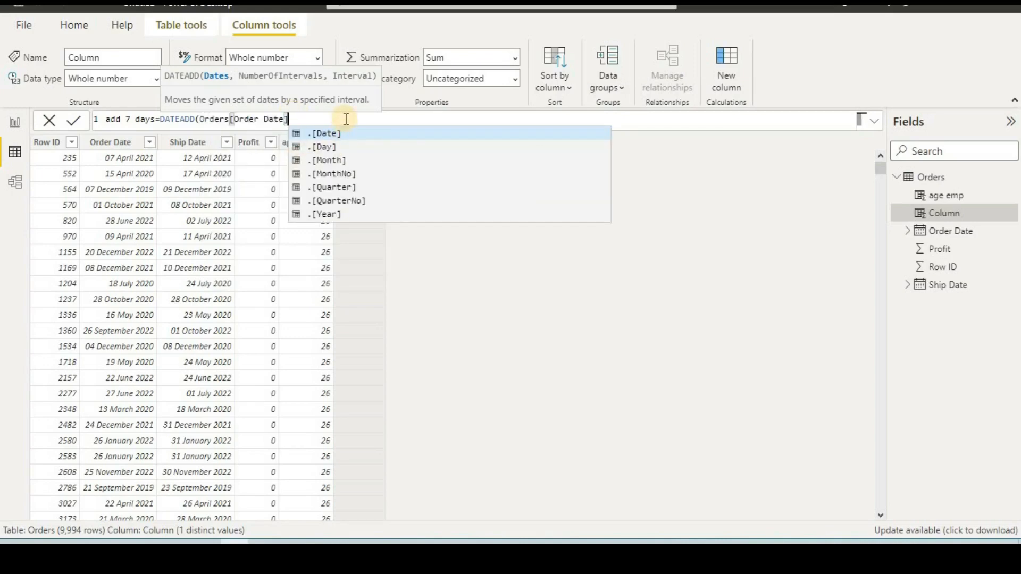
pyautogui.click(352, 132)
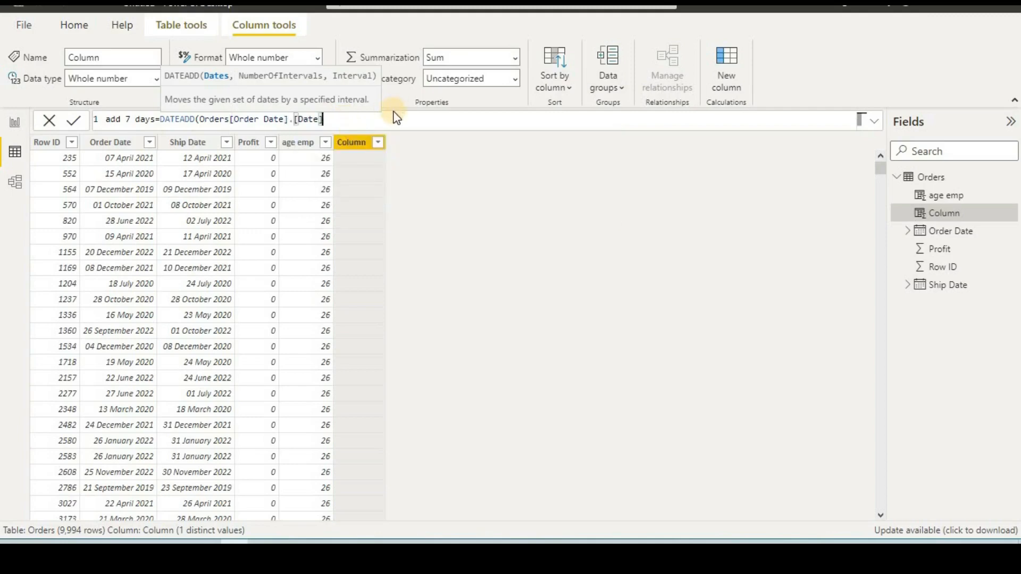
# Step: Complete the add 7 days formula with 7 as the number of intervals and DAY as the interval, and commit it
pyautogui.write(',')
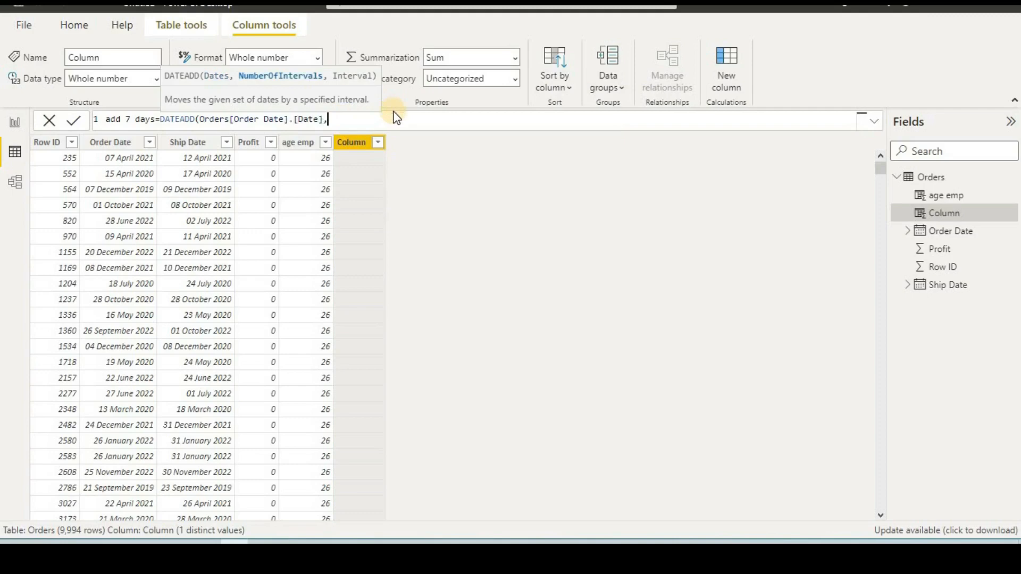
pyautogui.write('7,')
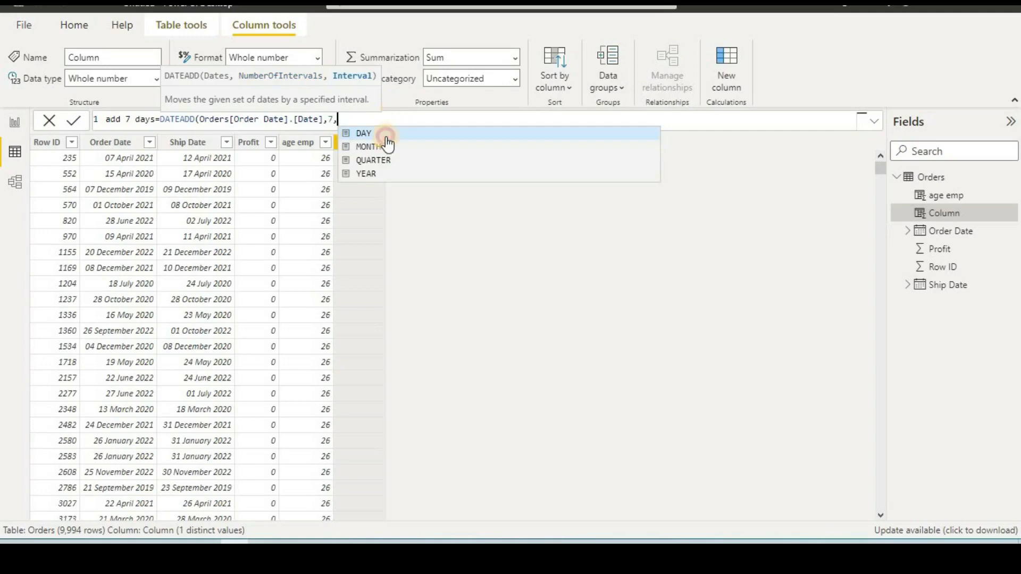
pyautogui.click(387, 134)
pyautogui.click(74, 121)
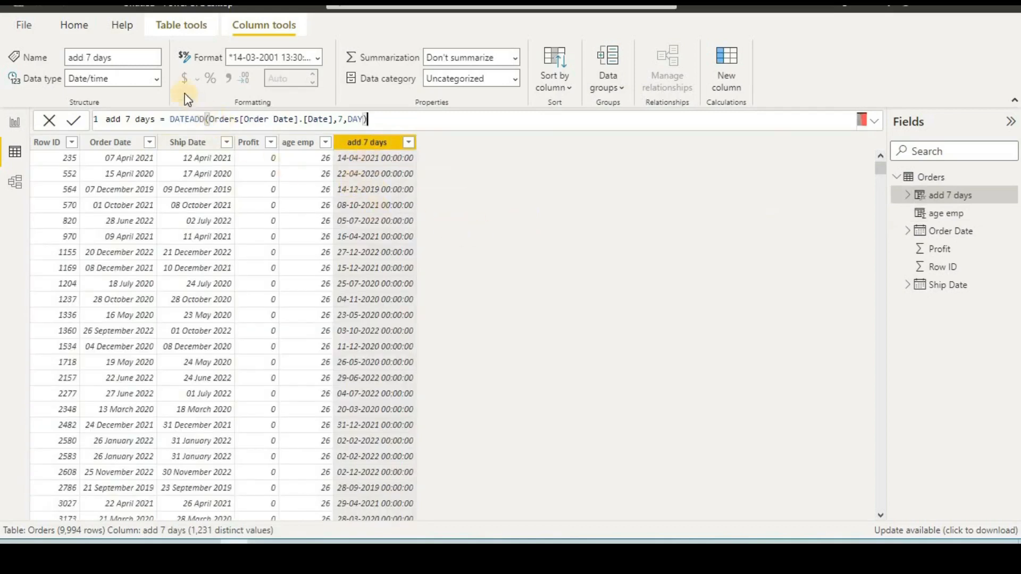
# Step: Set the data type of the add 7 days column to Date
pyautogui.click(371, 148)
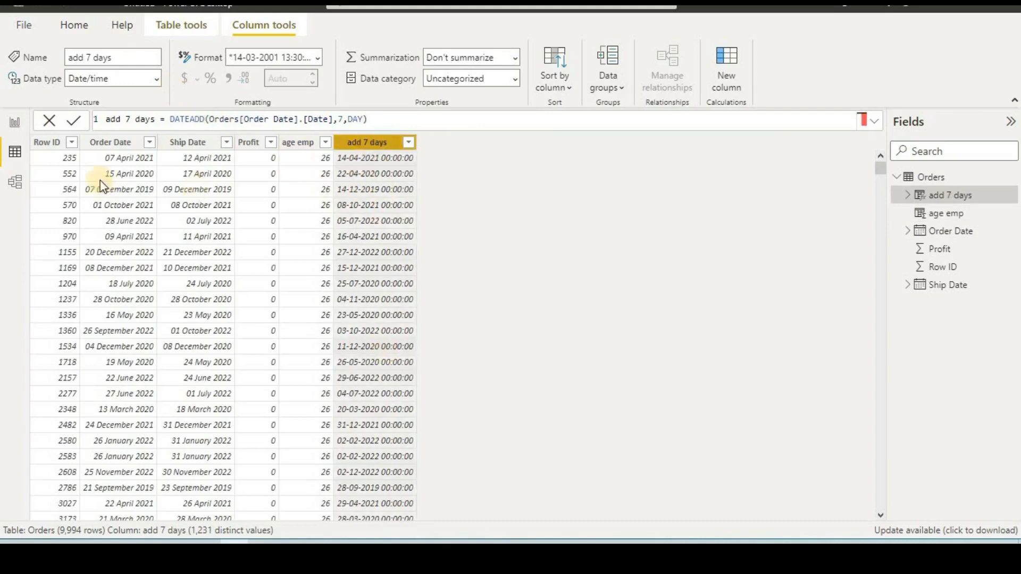
pyautogui.click(158, 78)
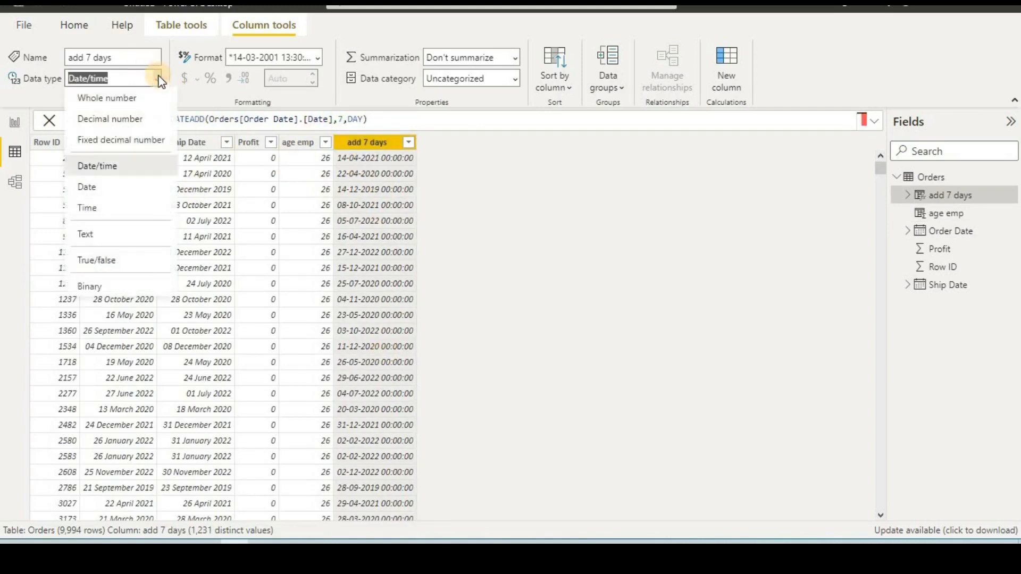
pyautogui.click(103, 188)
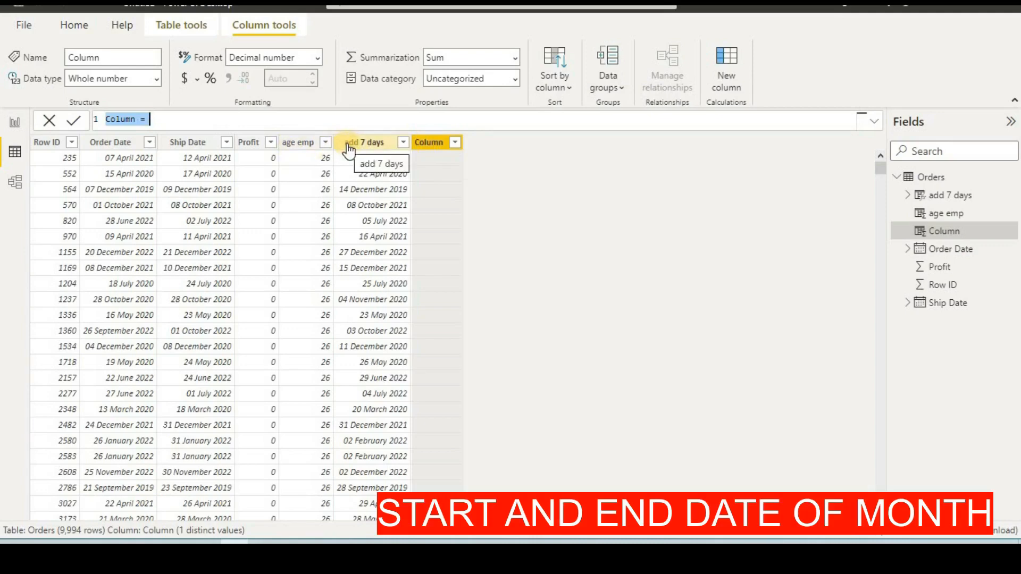
# Step: Name the next new Orders column start of month and begin its formula with the STARTOFMONTH function
pyautogui.press('BackSpace')
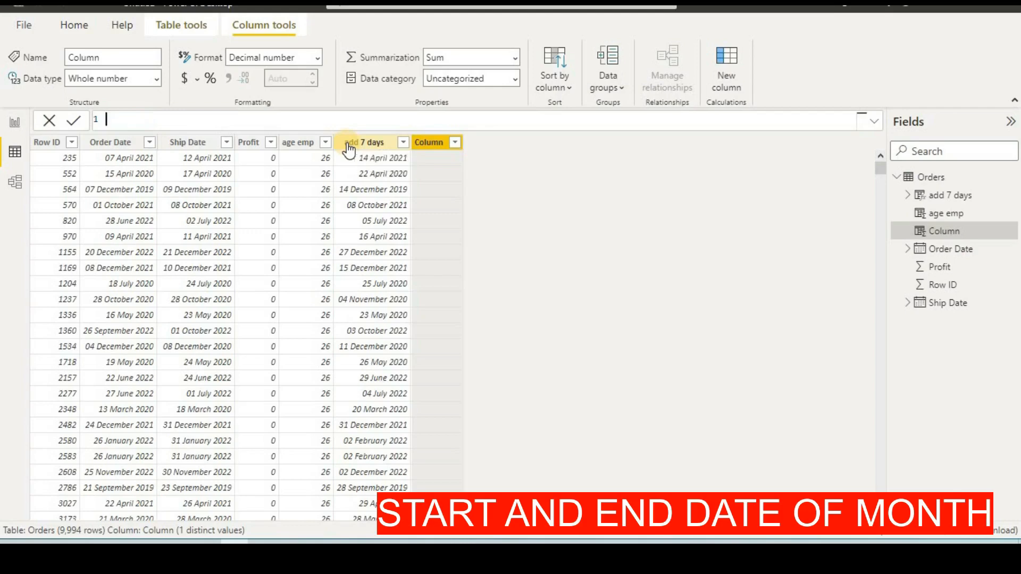
pyautogui.write('start of month =start')
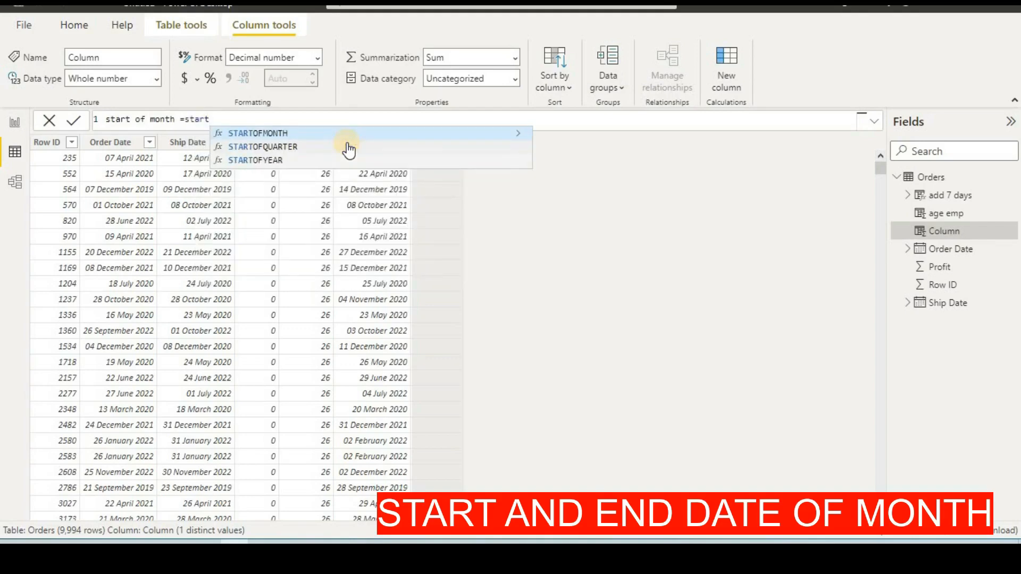
pyautogui.click(335, 136)
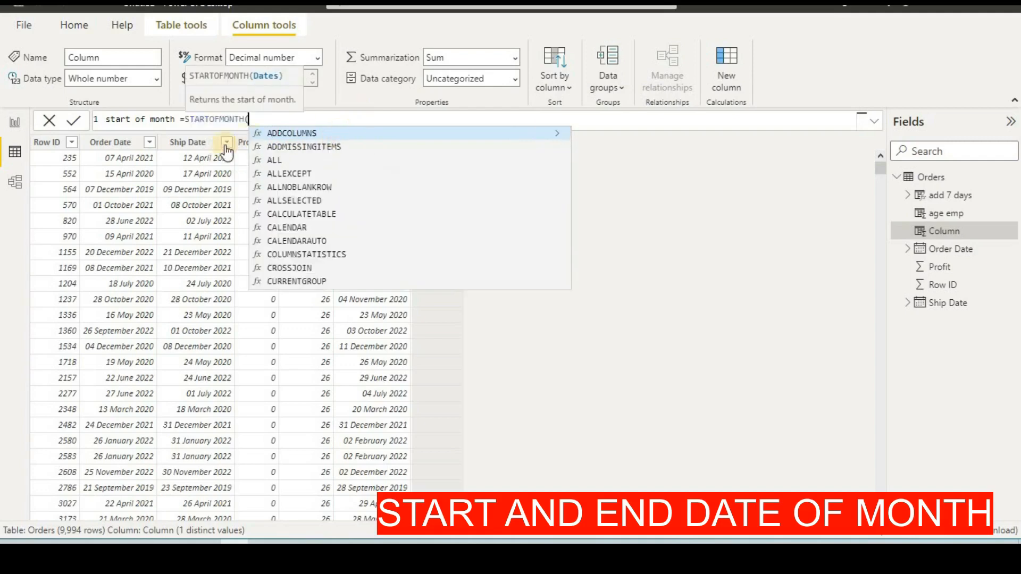
pyautogui.click(129, 156)
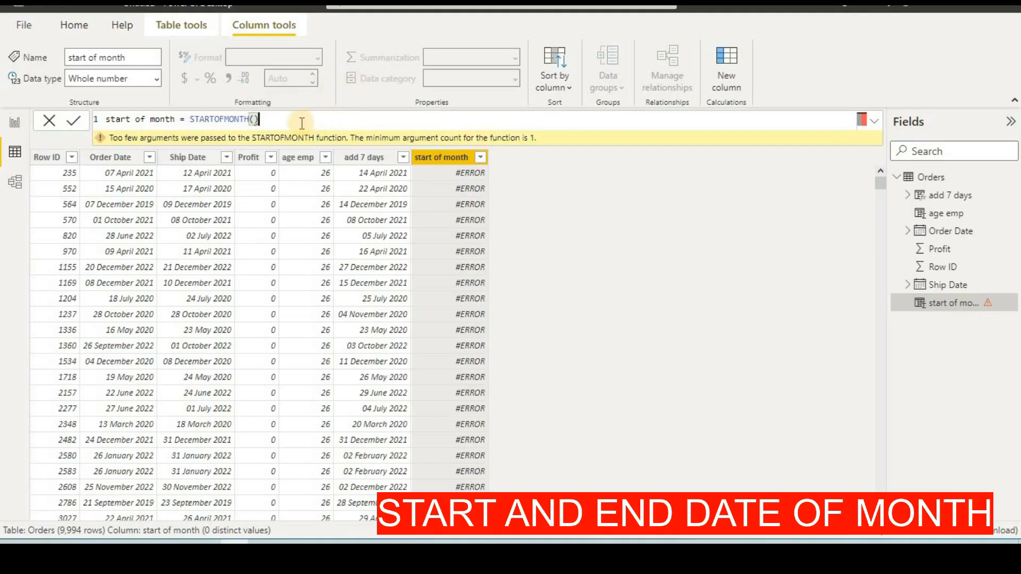
# Step: Complete the start of month formula with Orders[Order Date].[Date], commit it, and set the column's data type to Date
pyautogui.press('BackSpace')
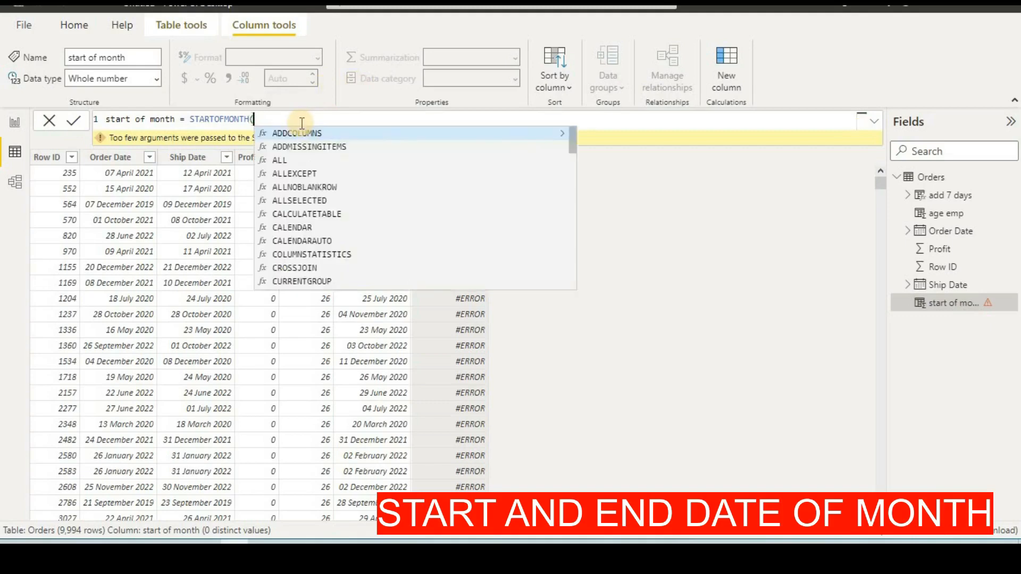
pyautogui.write('ord')
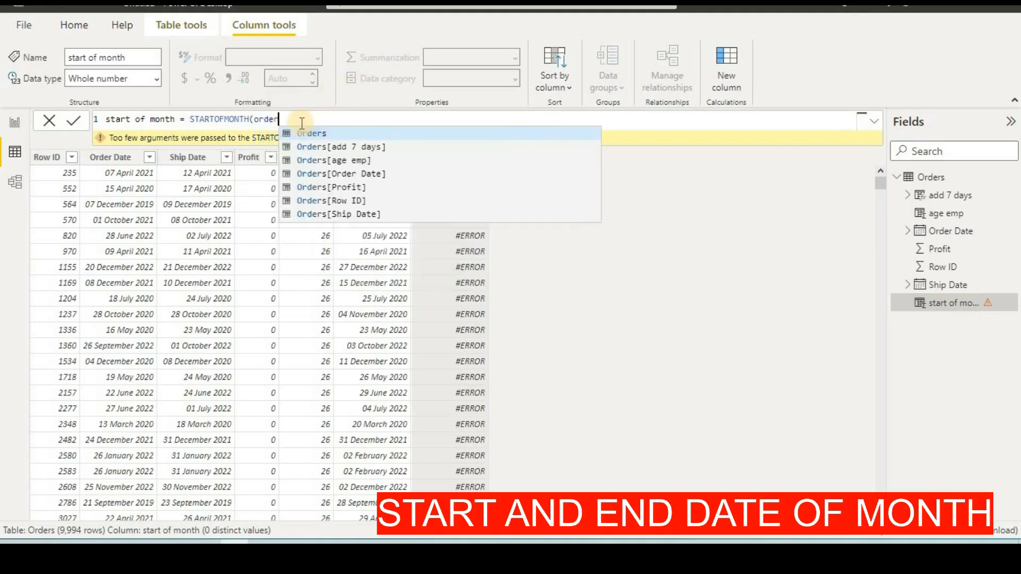
pyautogui.write('er')
pyautogui.click(333, 175)
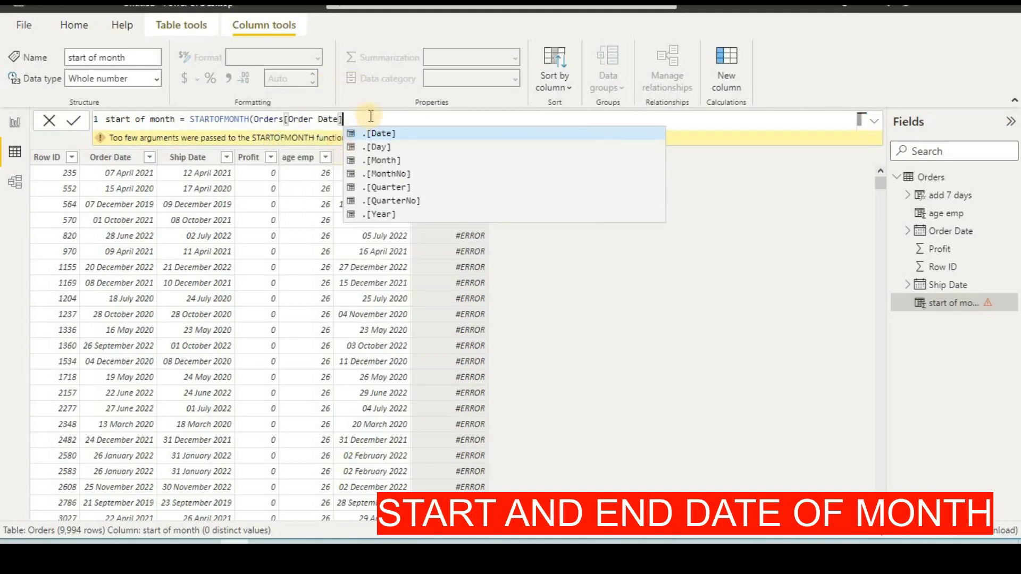
pyautogui.click(375, 133)
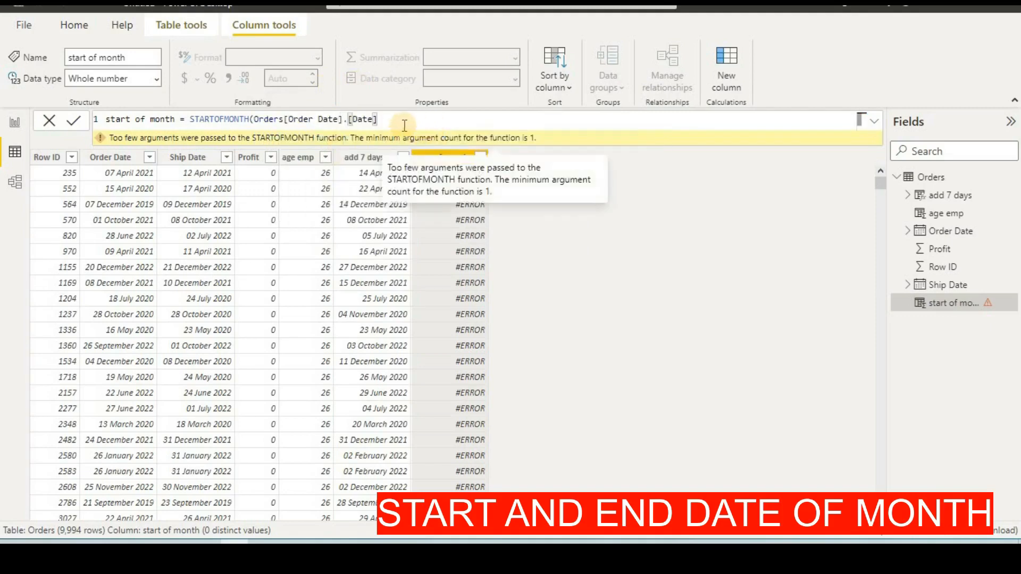
pyautogui.click(74, 124)
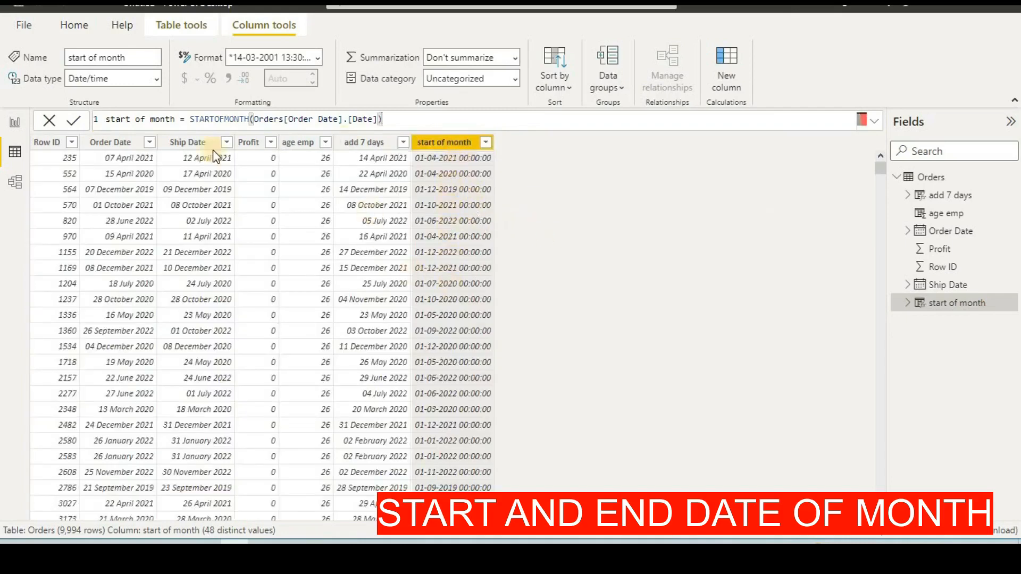
pyautogui.click(156, 78)
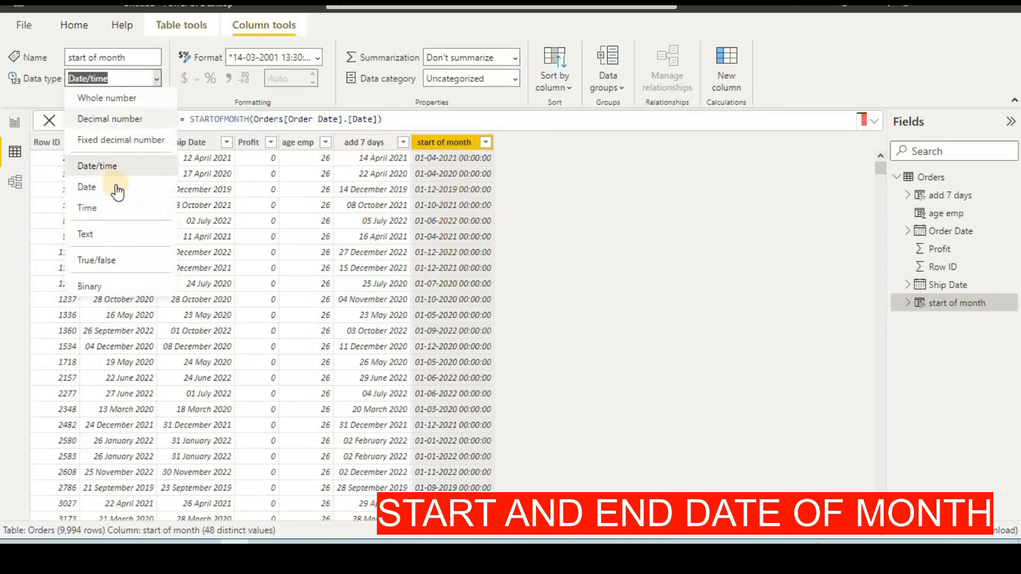
pyautogui.click(115, 187)
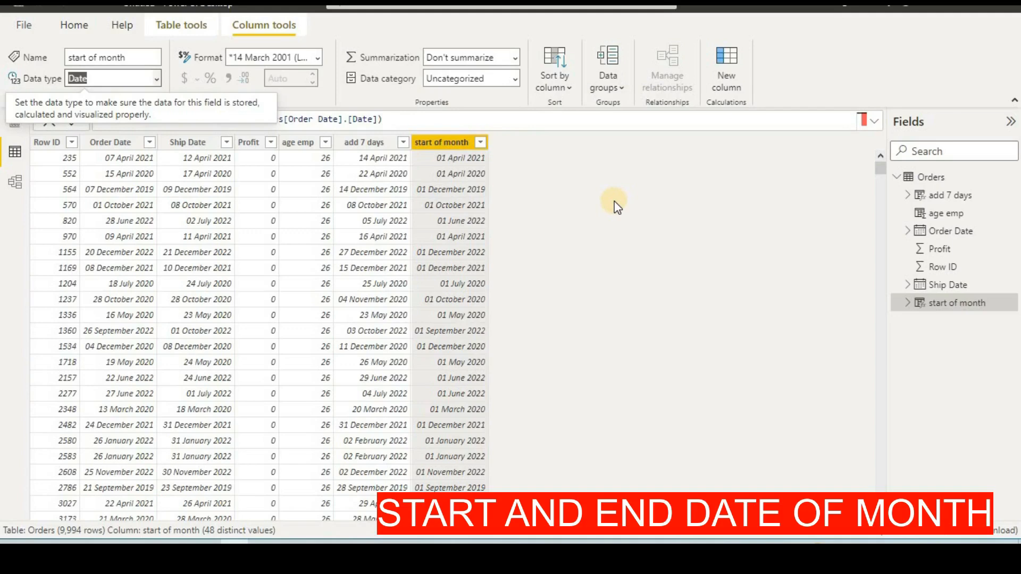
# Step: Create a calculated column in the Orders table named end of month and begin its formula with the ENDOFMONTH function
pyautogui.click(726, 63)
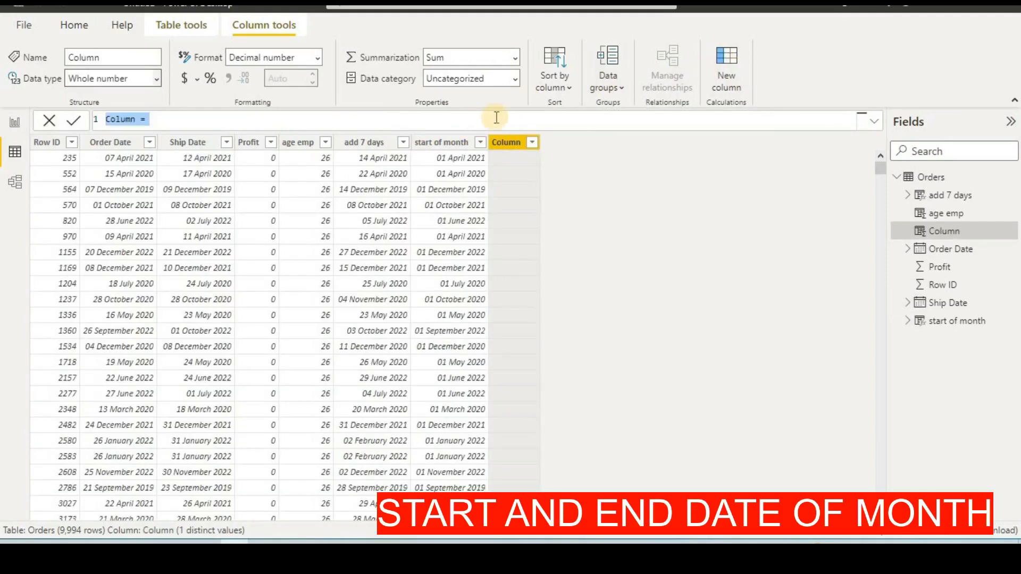
pyautogui.write('end of mon')
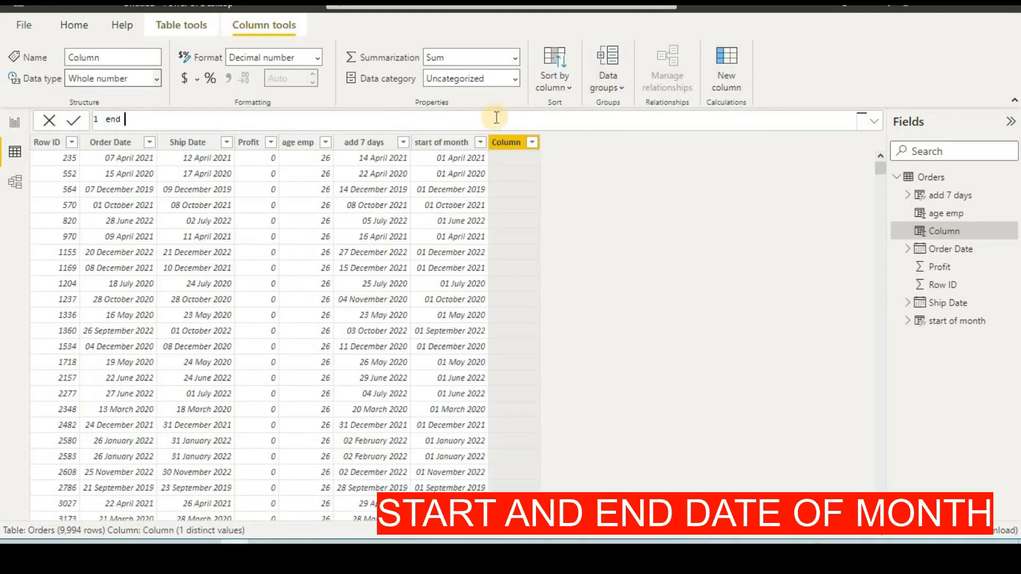
pyautogui.write('th=e')
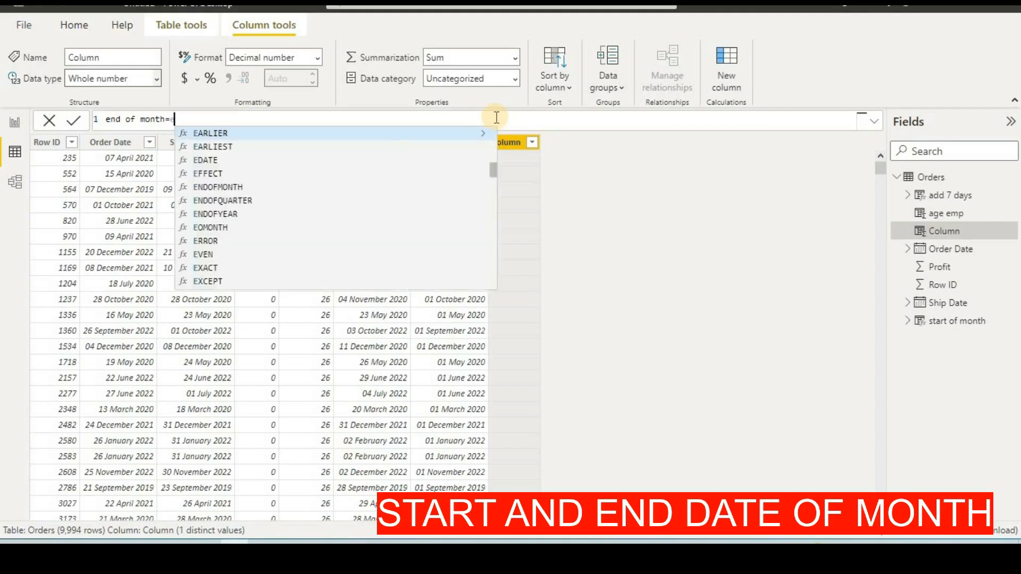
pyautogui.press('BackSpace')
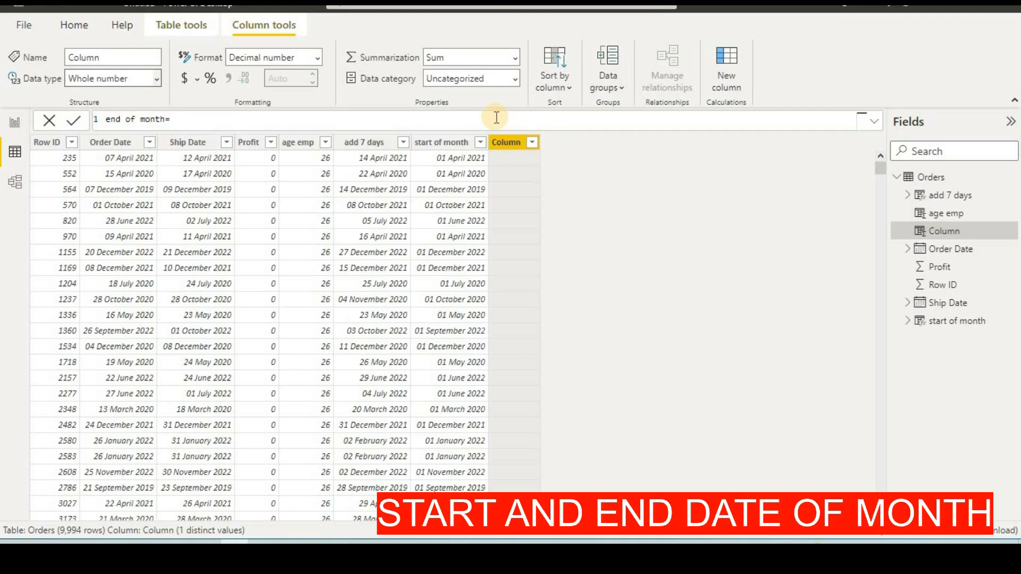
pyautogui.write('end')
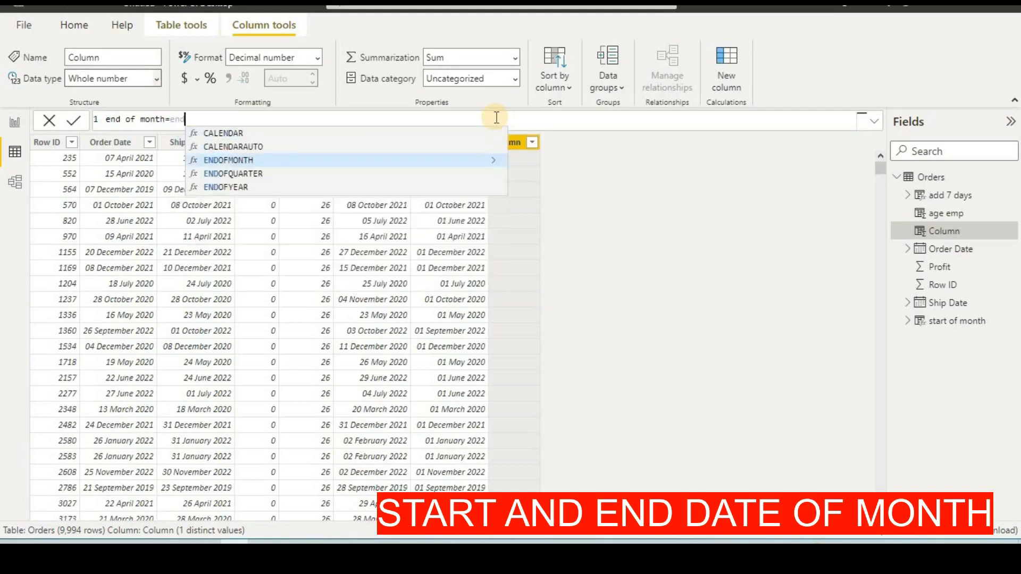
pyautogui.click(368, 160)
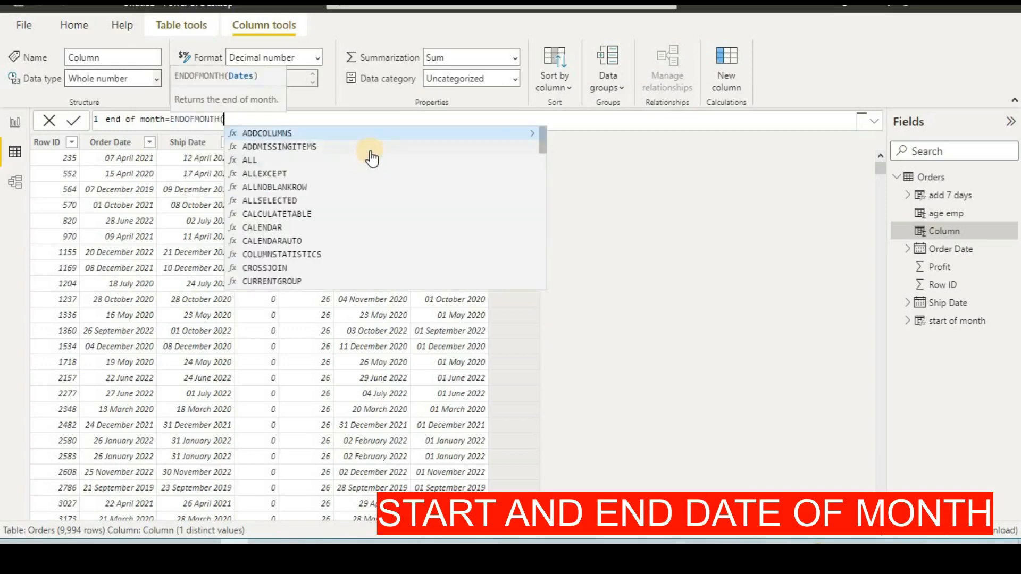
# Step: Complete the end of month formula with Orders[Order Date].[Date], commit it, and set the column's data type to Date
pyautogui.write('order')
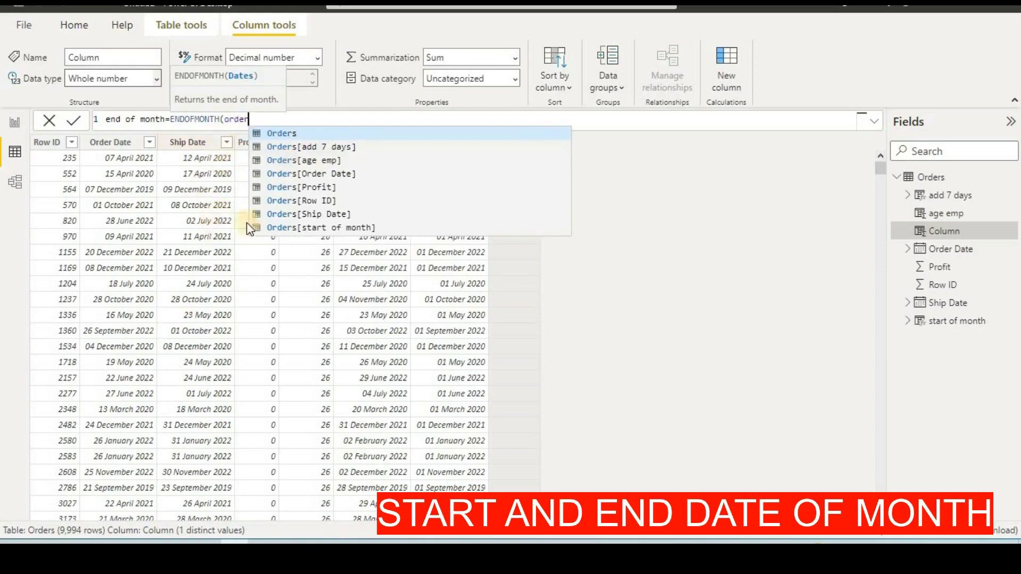
pyautogui.click(287, 173)
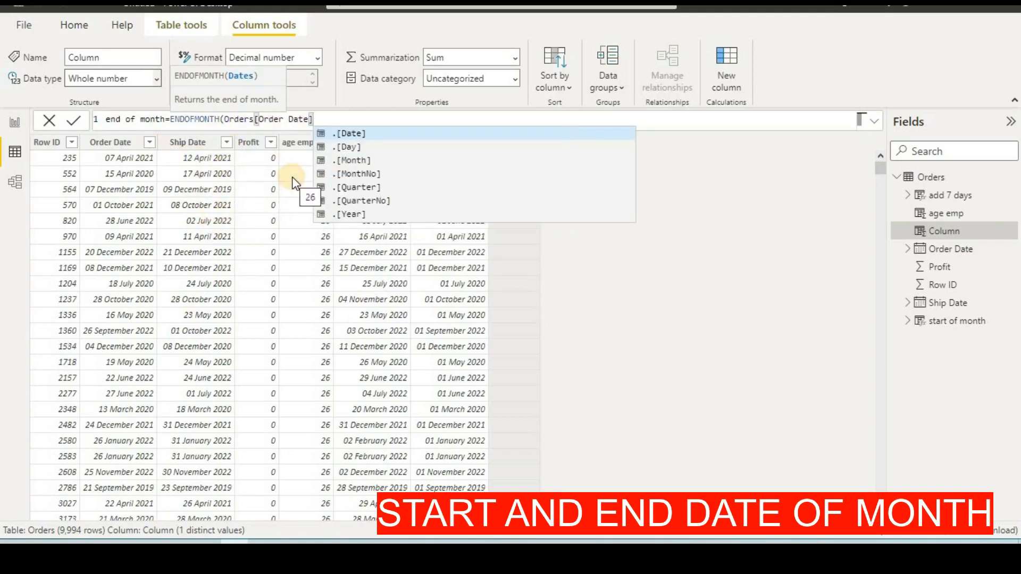
pyautogui.click(364, 133)
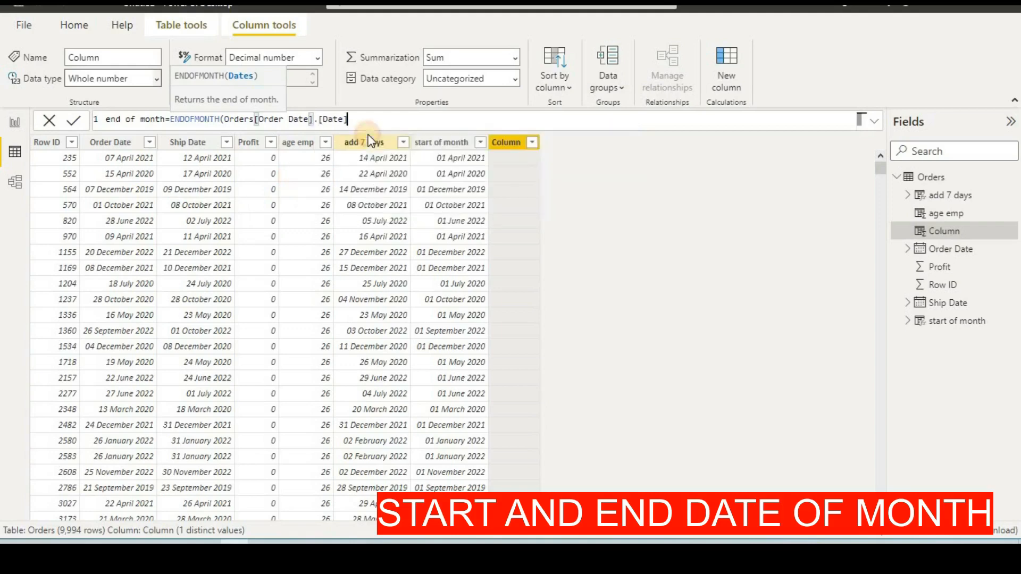
pyautogui.click(73, 122)
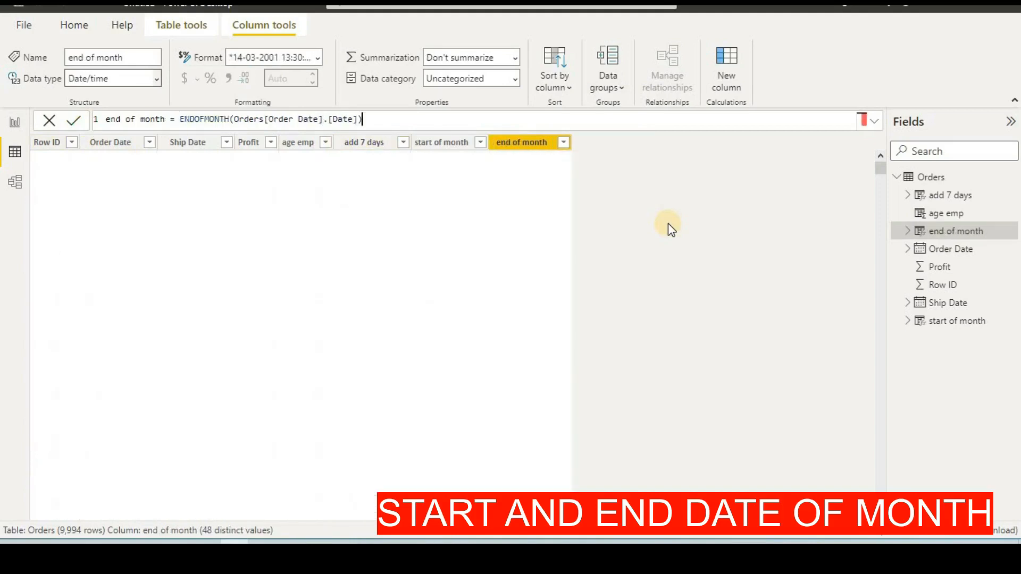
pyautogui.click(158, 78)
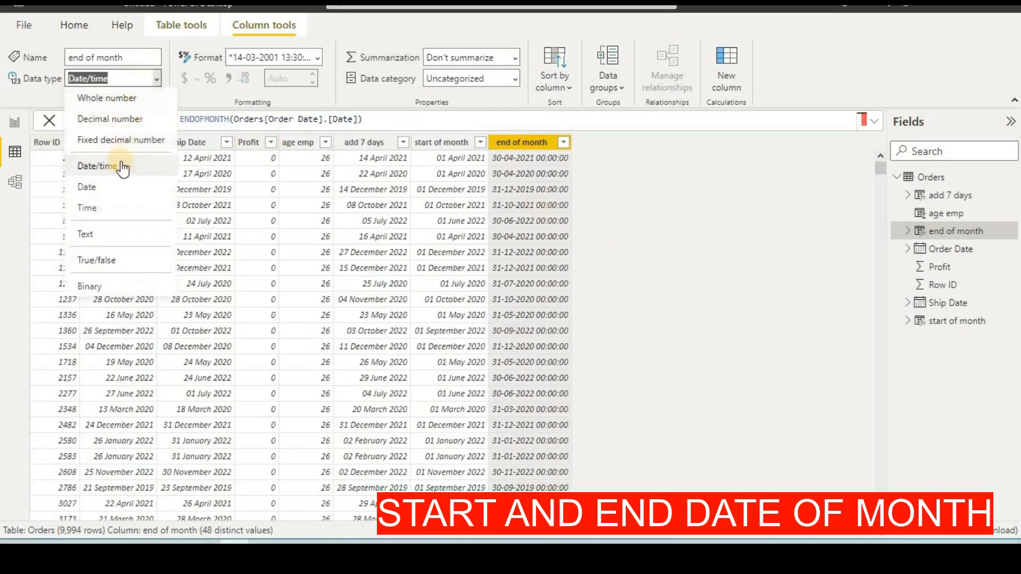
pyautogui.click(116, 187)
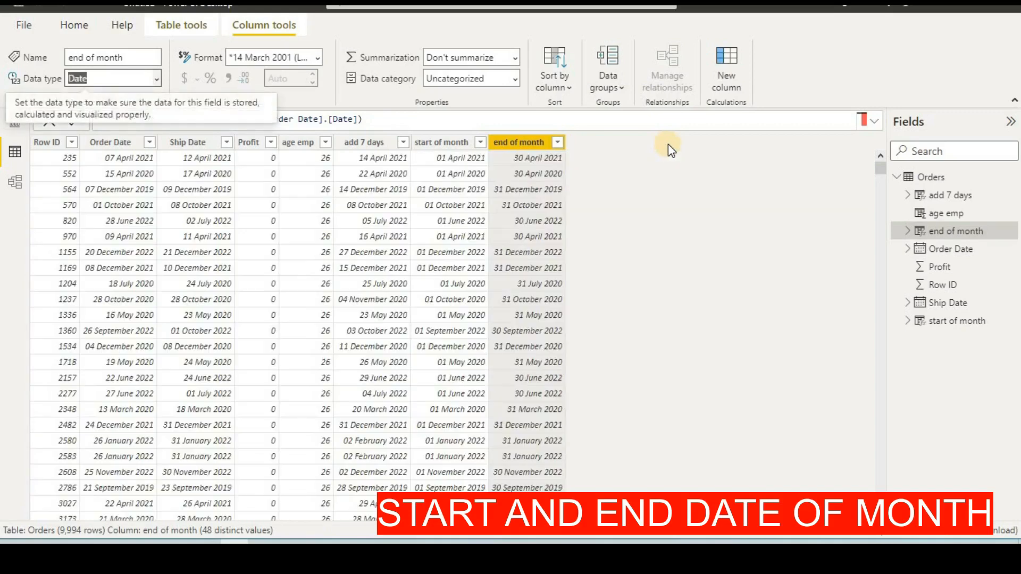
# Step: Create a calculated column in the Orders table named end of next month and begin its formula with the EOMONTH function
pyautogui.click(722, 59)
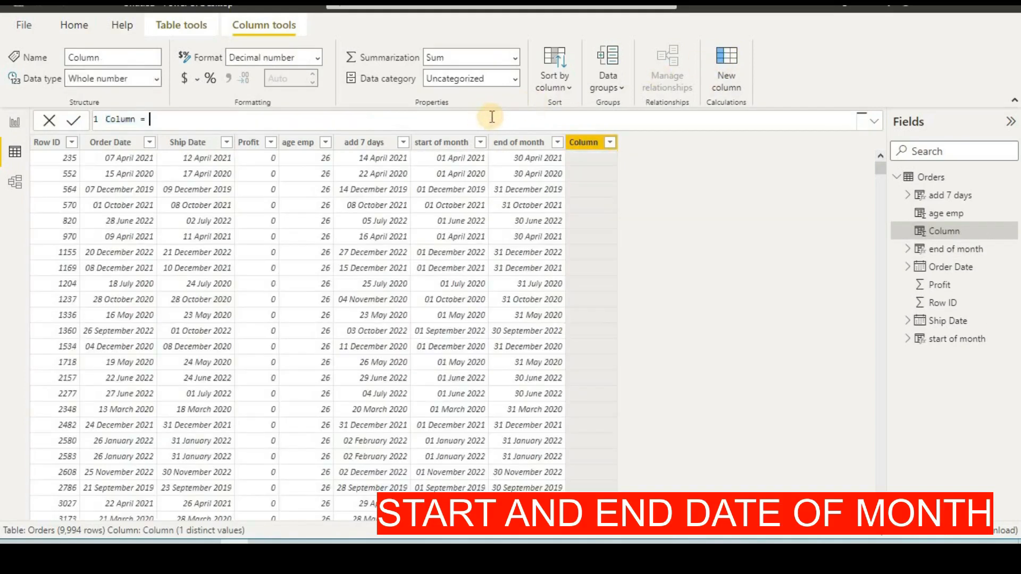
pyautogui.press('BackSpace')
pyautogui.press('BackSpace')
pyautogui.press('BackSpace')
pyautogui.press('BackSpace')
pyautogui.press('BackSpace')
pyautogui.press('BackSpace')
pyautogui.press('BackSpace')
pyautogui.press('BackSpace')
pyautogui.press('BackSpace')
pyautogui.write('end of next month=eo')
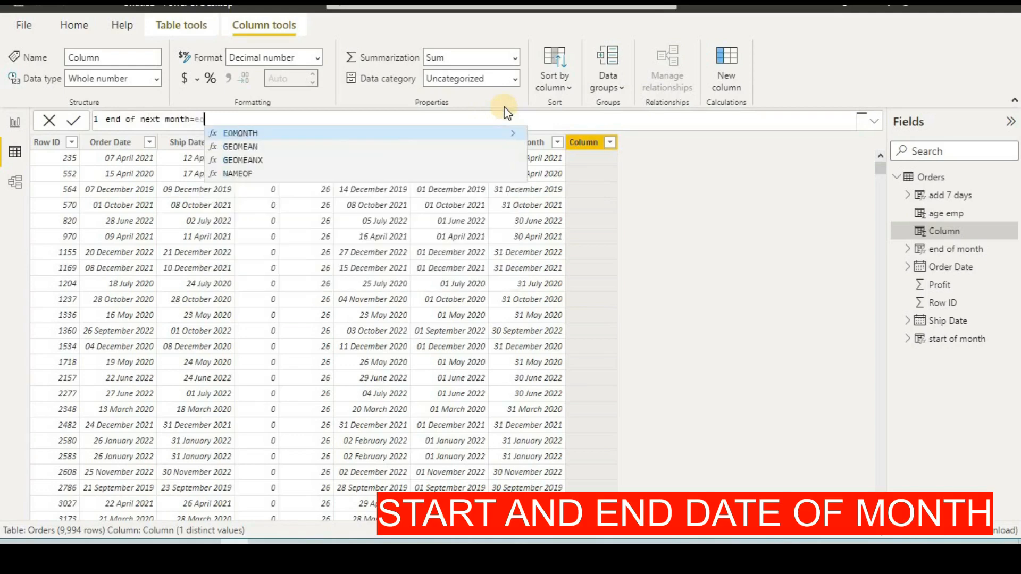
pyautogui.click(445, 137)
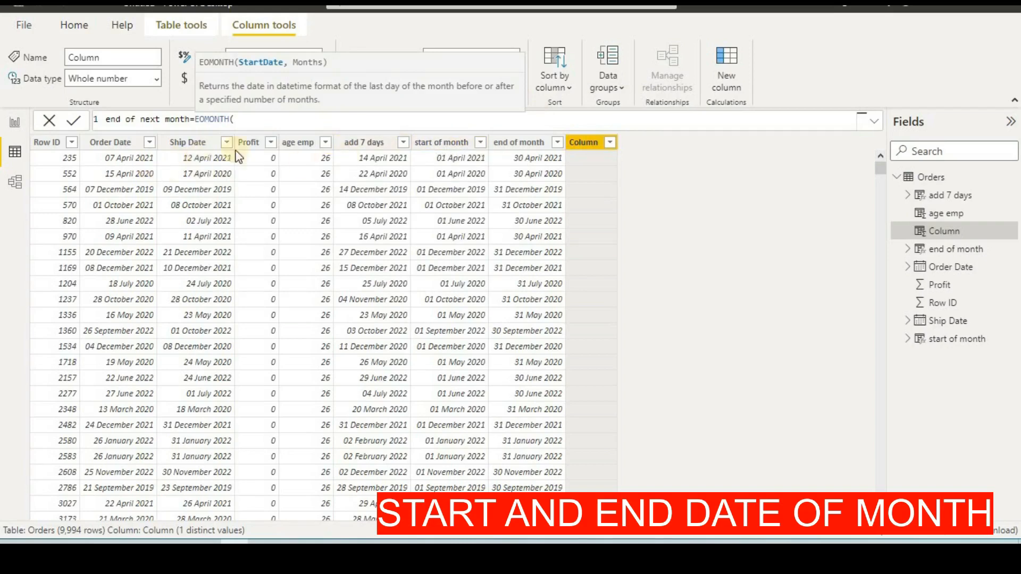
# Step: Complete the EOMONTH formula with Orders[Order Date].[Date] and a months offset of 1, and commit it
pyautogui.write('order')
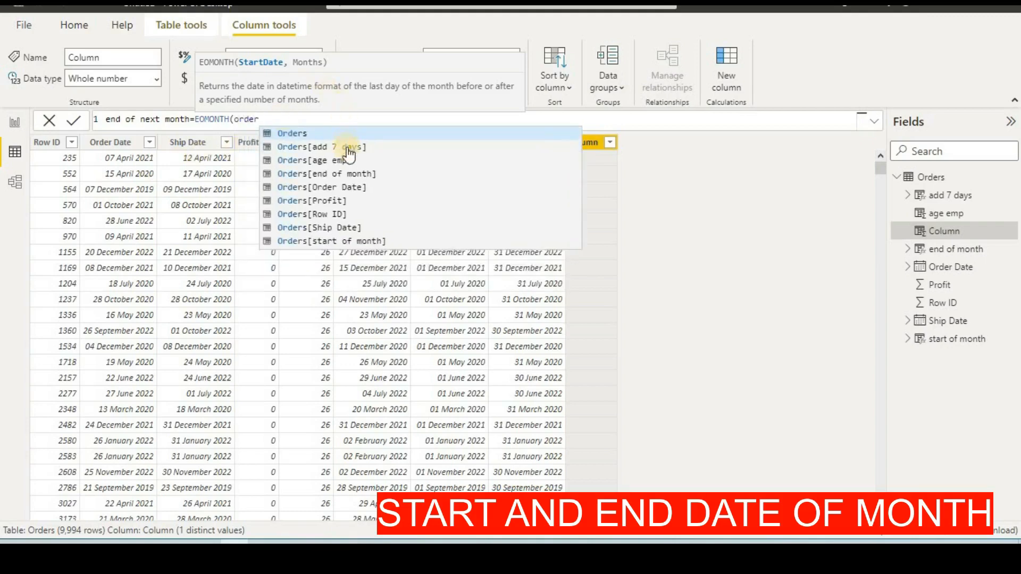
pyautogui.click(345, 187)
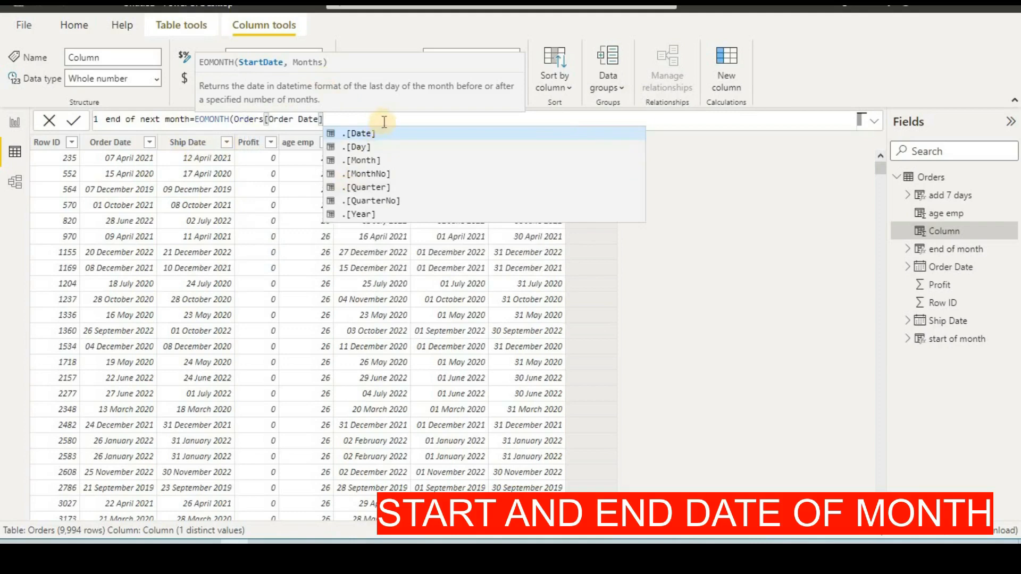
pyautogui.click(384, 133)
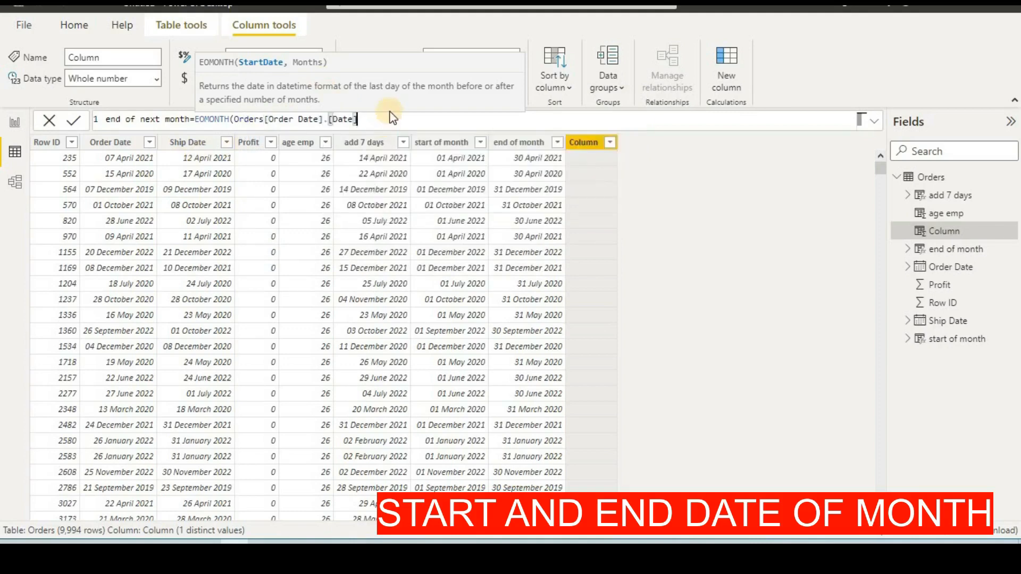
pyautogui.write(',')
pyautogui.write('1)')
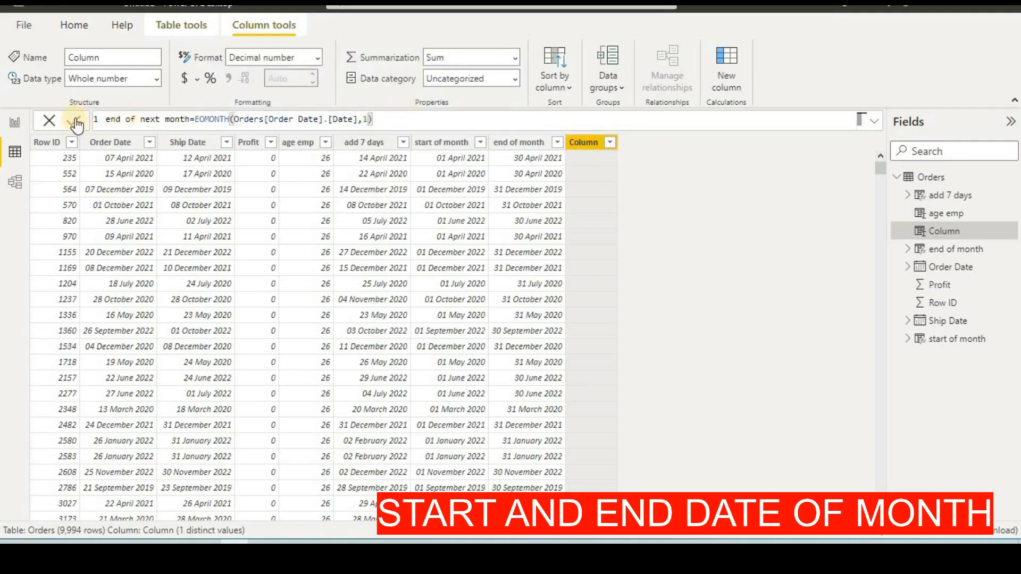
pyautogui.press('Return')
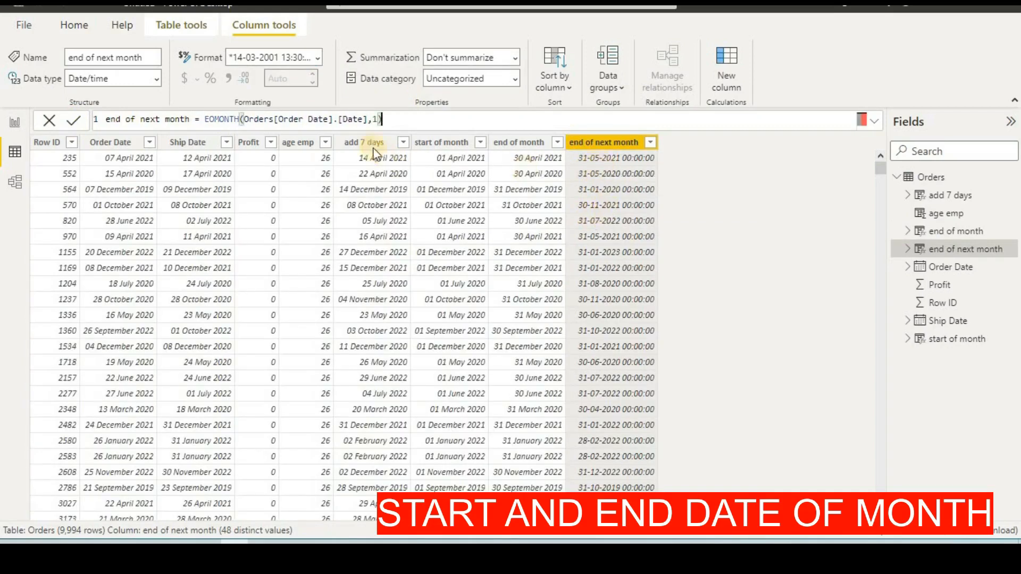
# Step: Set the months offset in the end of next month formula to -1 and commit it
pyautogui.click(379, 120)
pyautogui.press('BackSpace')
pyautogui.write('-1')
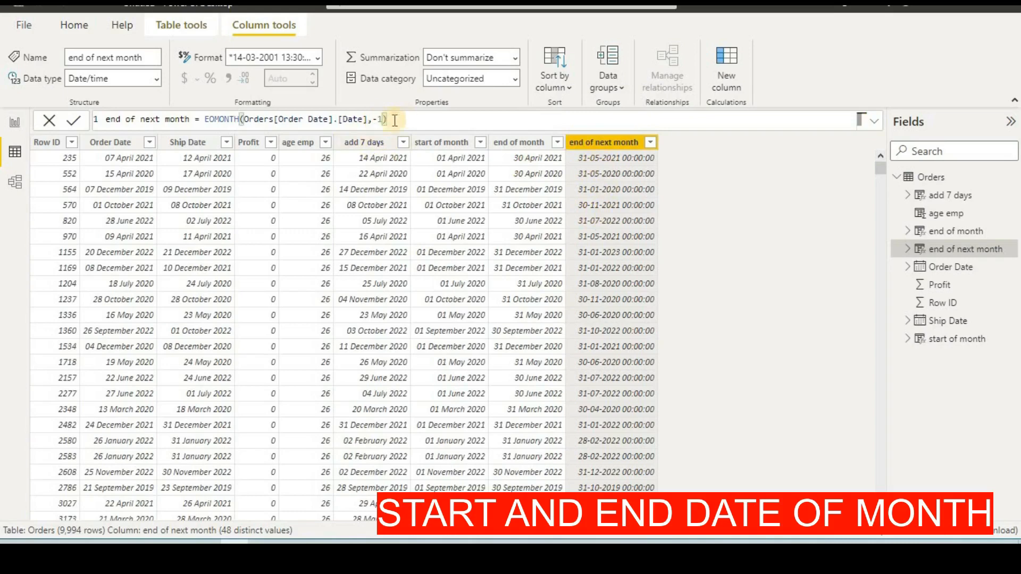
pyautogui.click(538, 317)
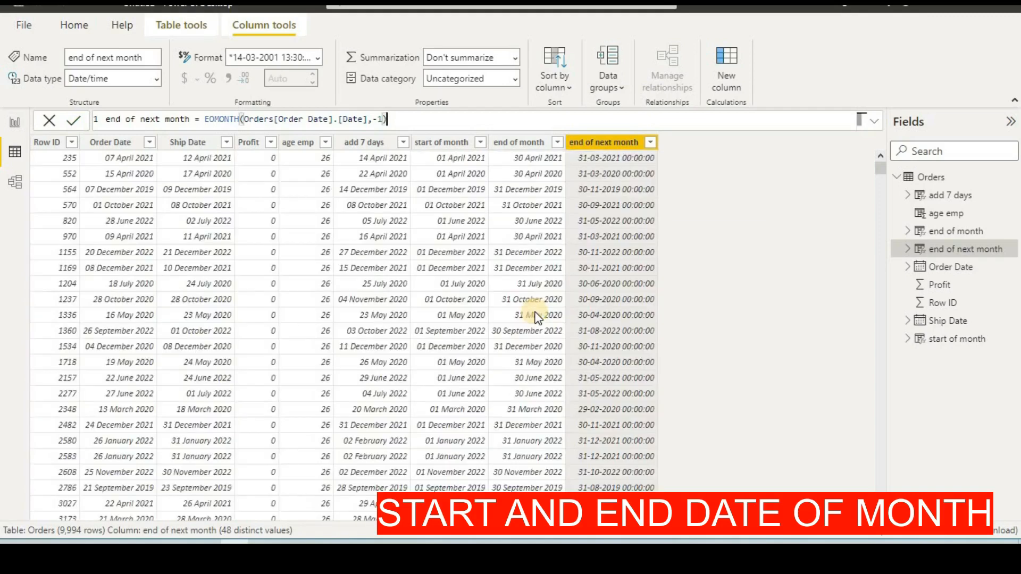
# Step: Try a months offset of 0 in the end of next month formula and return the offset to 1
pyautogui.click(382, 119)
pyautogui.press('BackSpace')
pyautogui.press('BackSpace')
pyautogui.write('0')
pyautogui.click(78, 118)
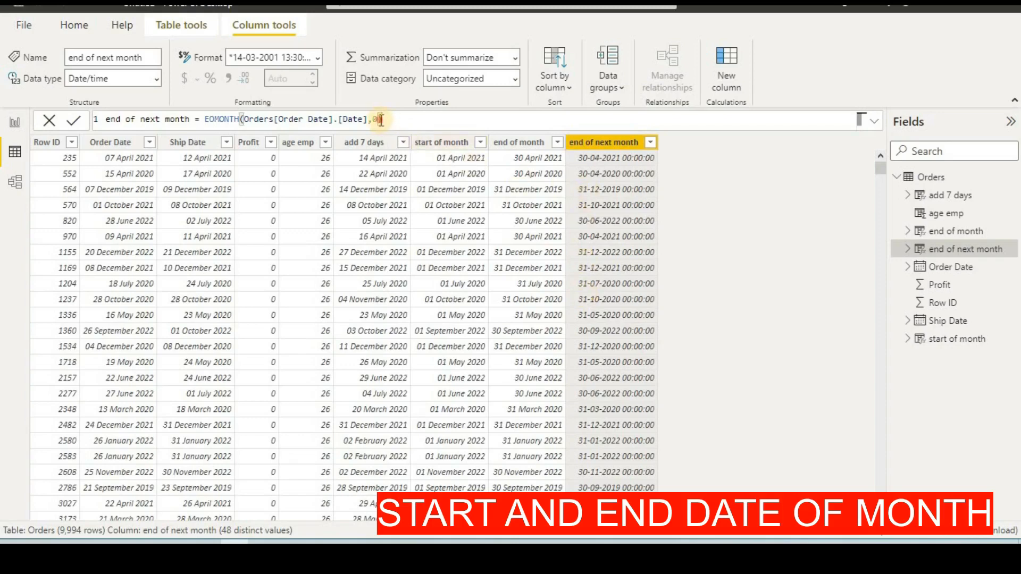
pyautogui.write('1')
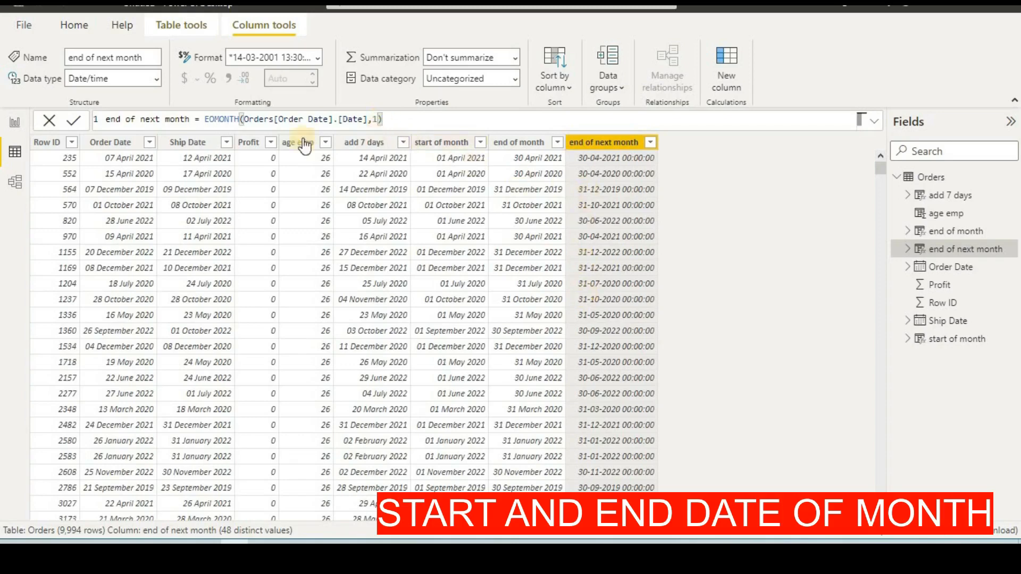
pyautogui.click(74, 123)
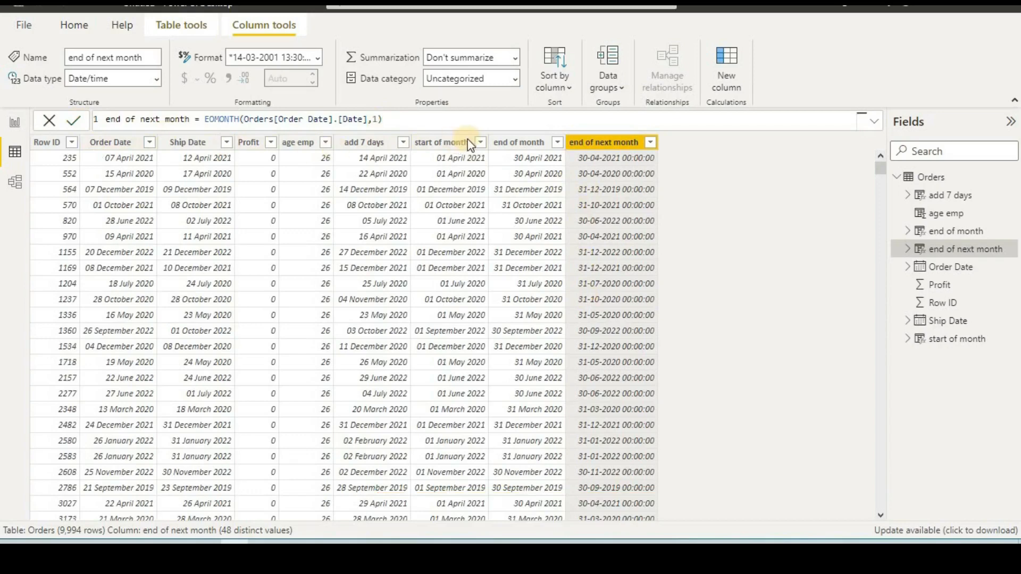
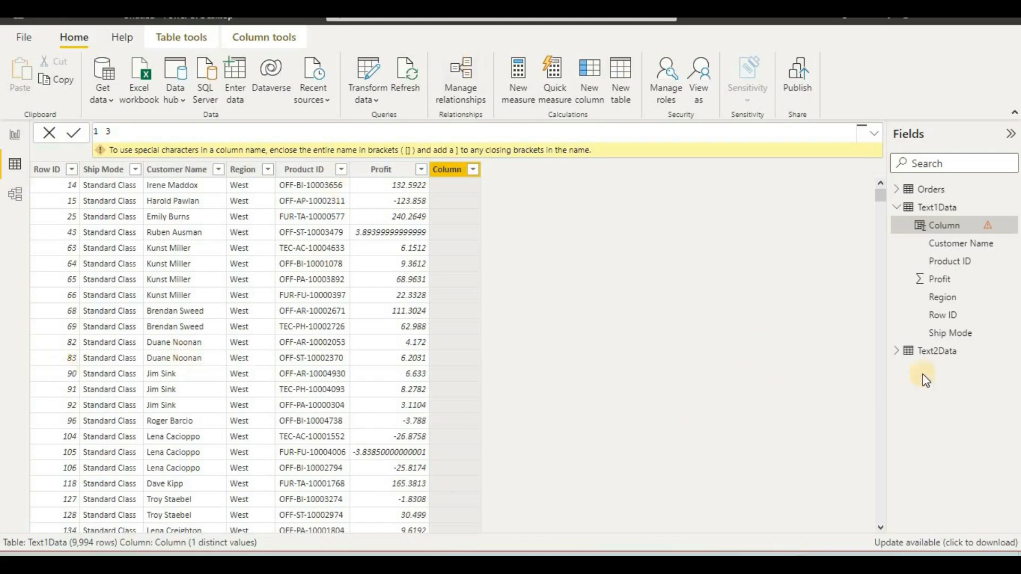
# Step: Examine the Text2Data table and its list of fields
pyautogui.click(933, 360)
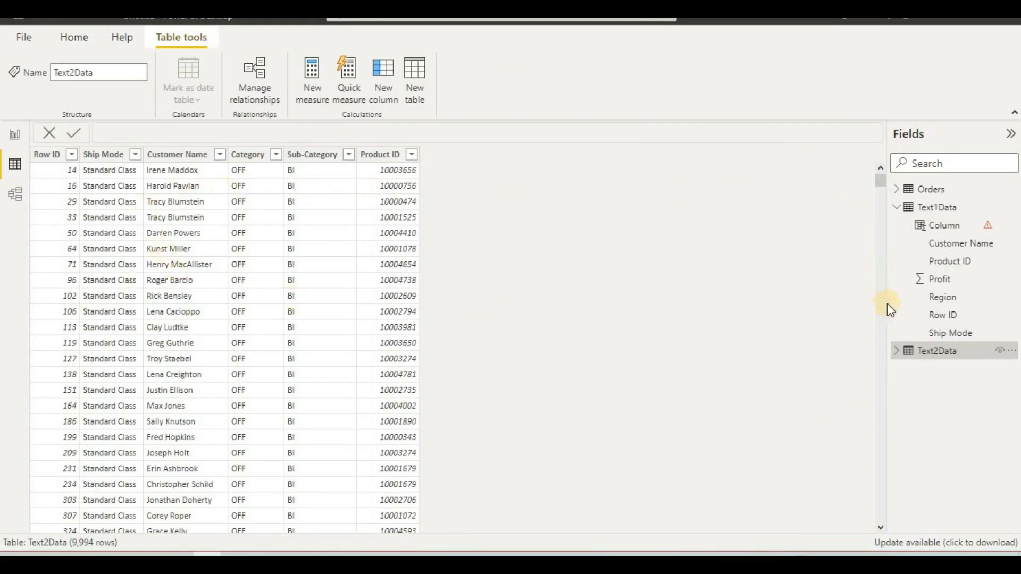
pyautogui.click(897, 353)
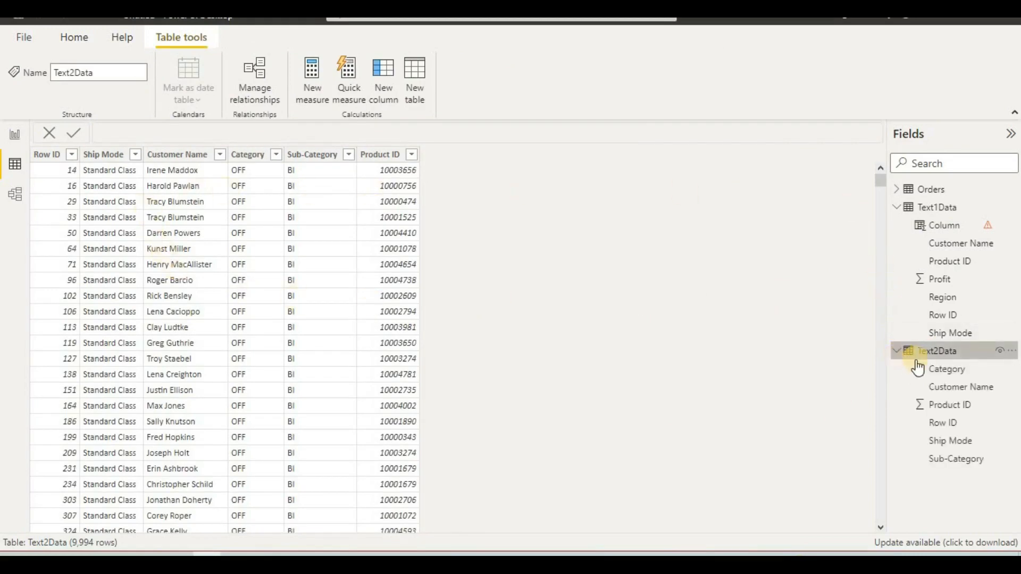
pyautogui.click(898, 352)
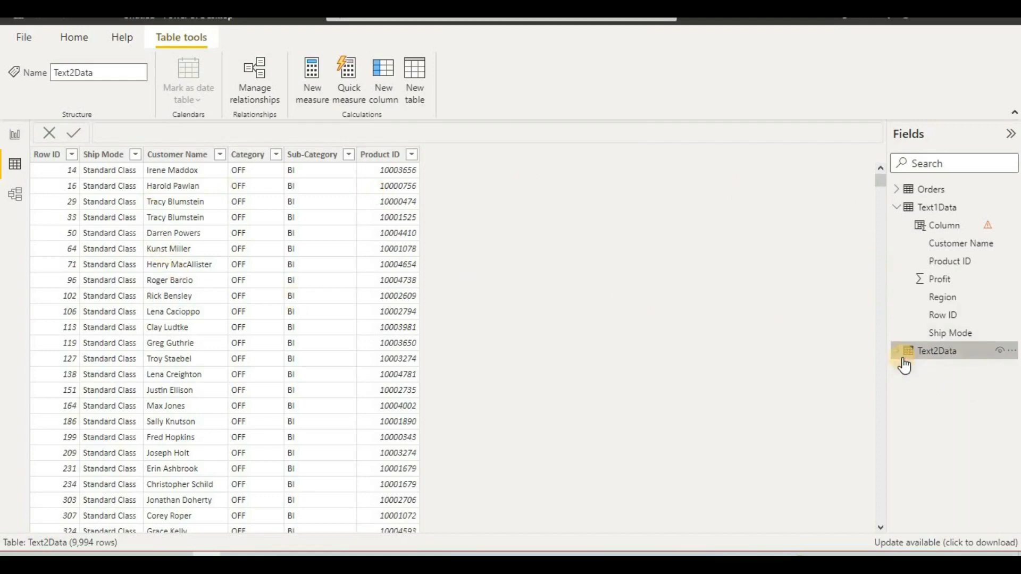
# Step: Name the new calculated column in Text1Data upper and begin its formula with the UPPER function
pyautogui.click(918, 229)
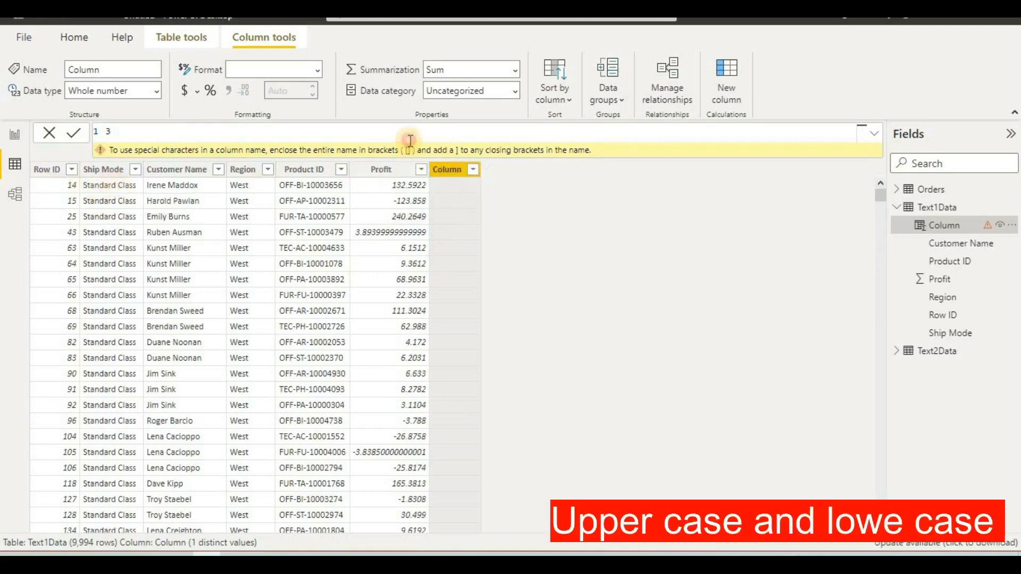
pyautogui.press('BackSpace')
pyautogui.write('uppwer')
pyautogui.press('BackSpace')
pyautogui.press('BackSpace')
pyautogui.press('BackSpace')
pyautogui.press('BackSpace')
pyautogui.write('per=upp')
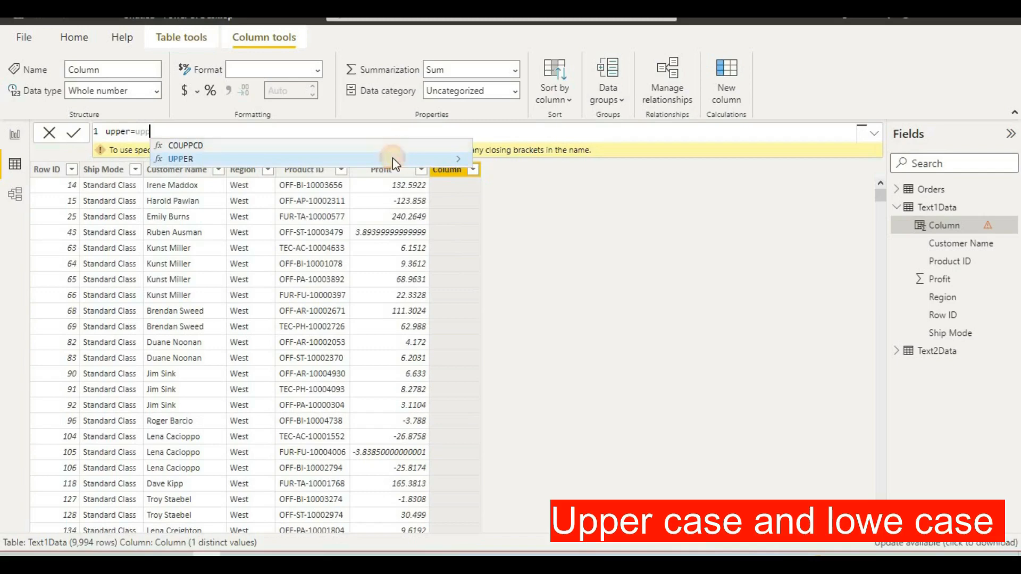
pyautogui.click(392, 157)
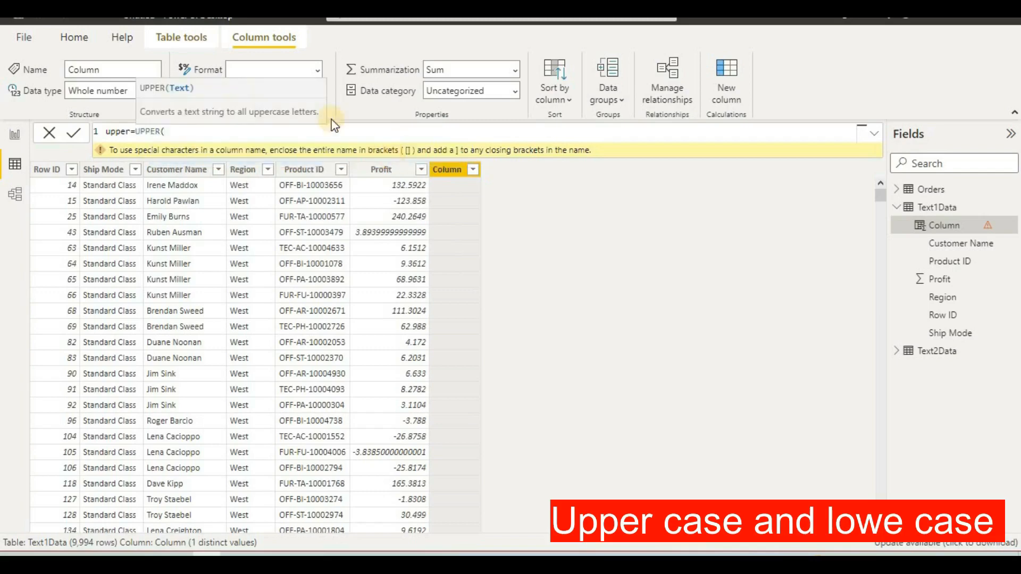
# Step: Complete the upper column's formula with Text1Data[Ship Mode] and commit it
pyautogui.write('shi')
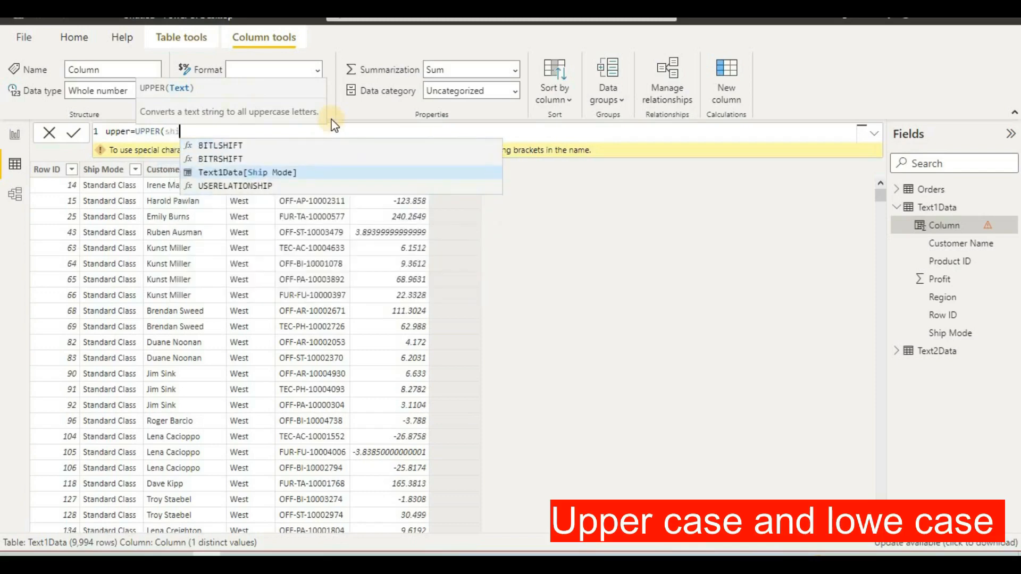
pyautogui.click(286, 176)
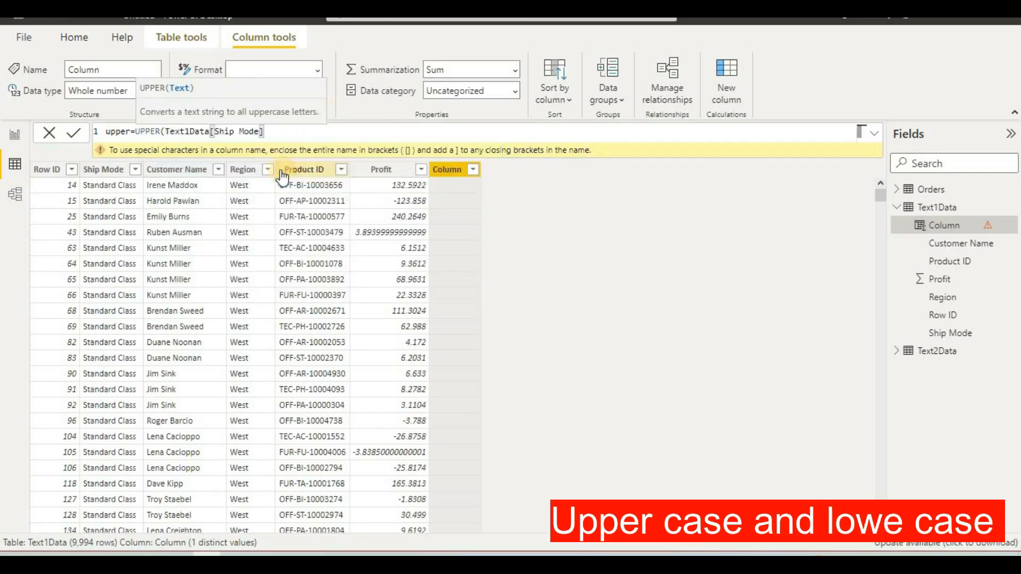
pyautogui.click(73, 136)
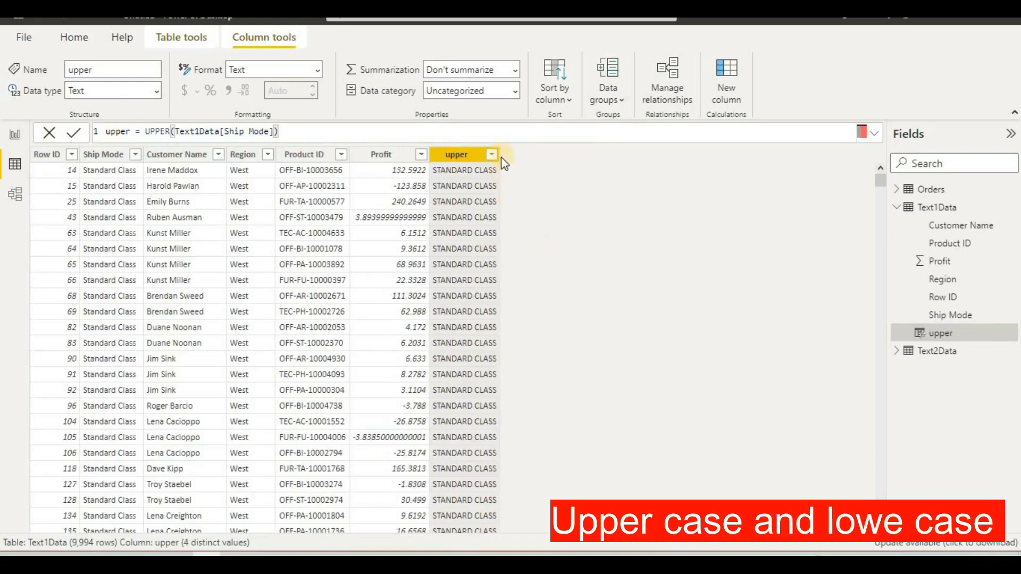
pyautogui.moveTo(500, 154); pyautogui.dragTo(523, 155)
# Step: Add a calculated column named lower to Text1Data that applies the LOWER function to Text1Data[Customer Name]
pyautogui.click(726, 84)
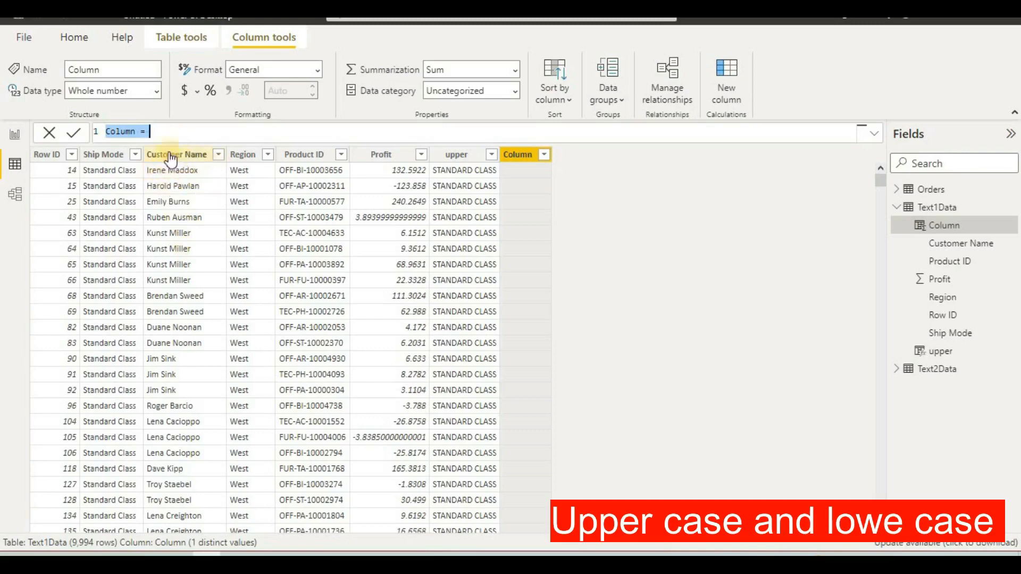
pyautogui.press('BackSpace')
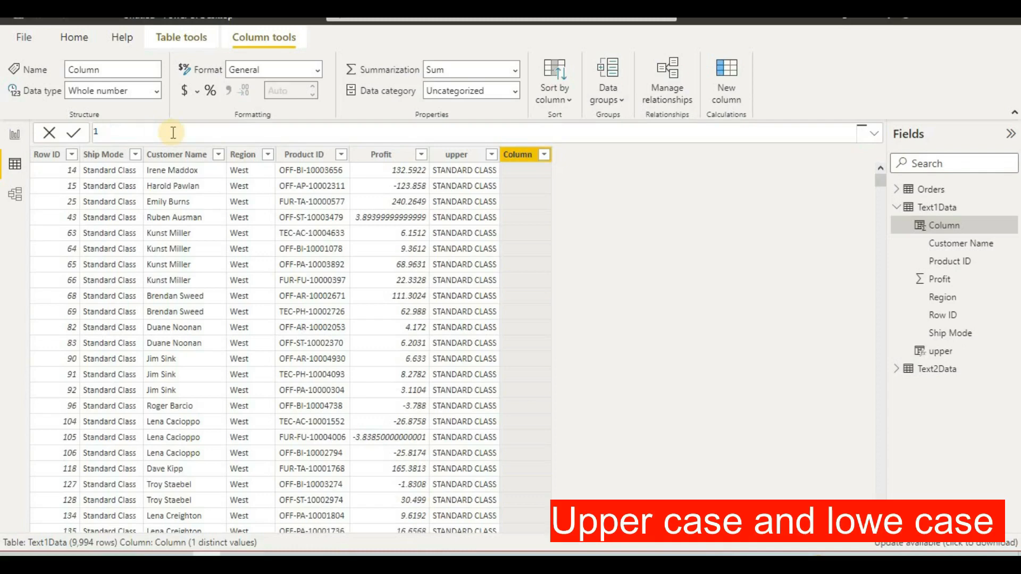
pyautogui.write('lower =')
pyautogui.write('lower')
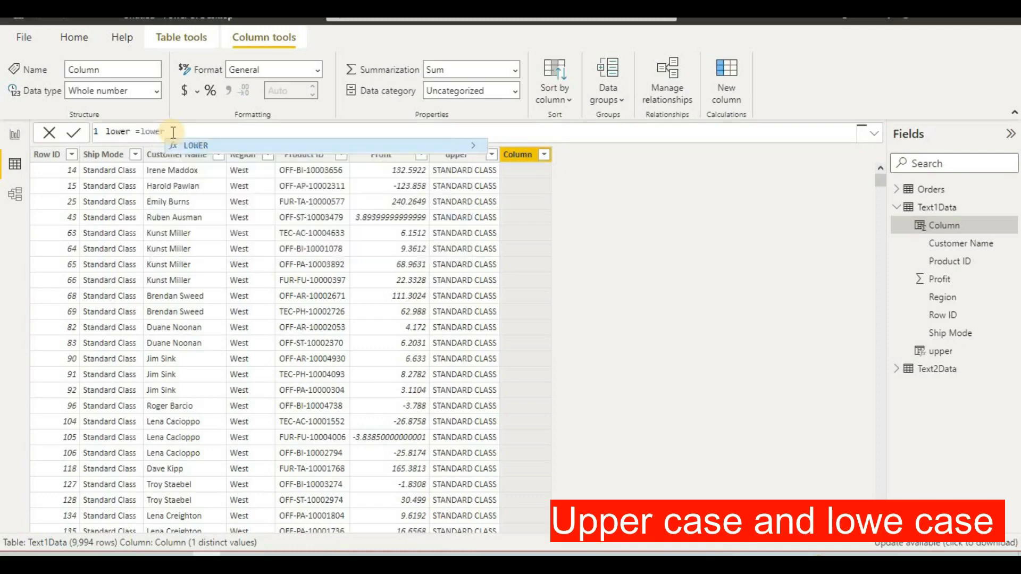
pyautogui.write('(')
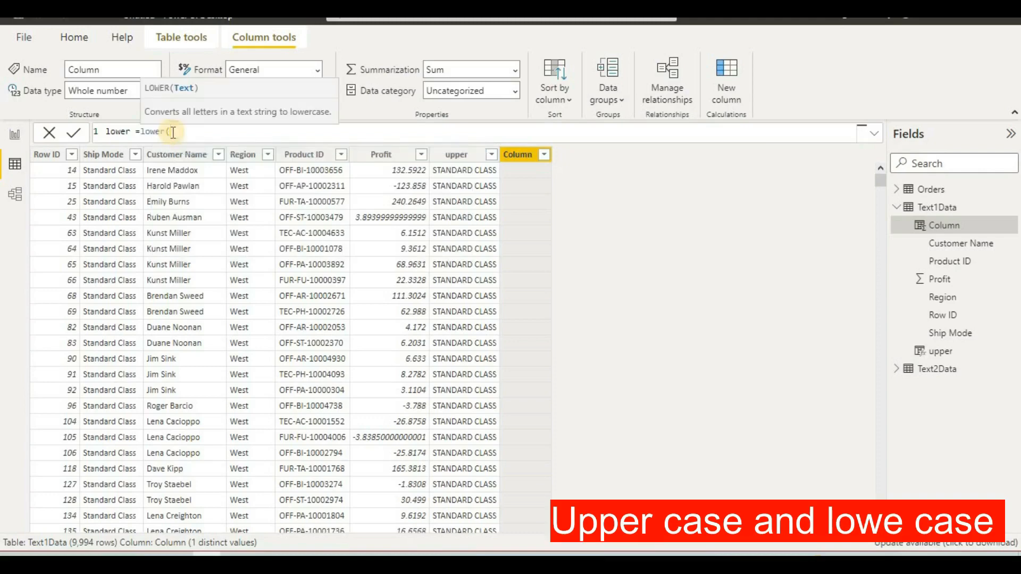
pyautogui.write('cust')
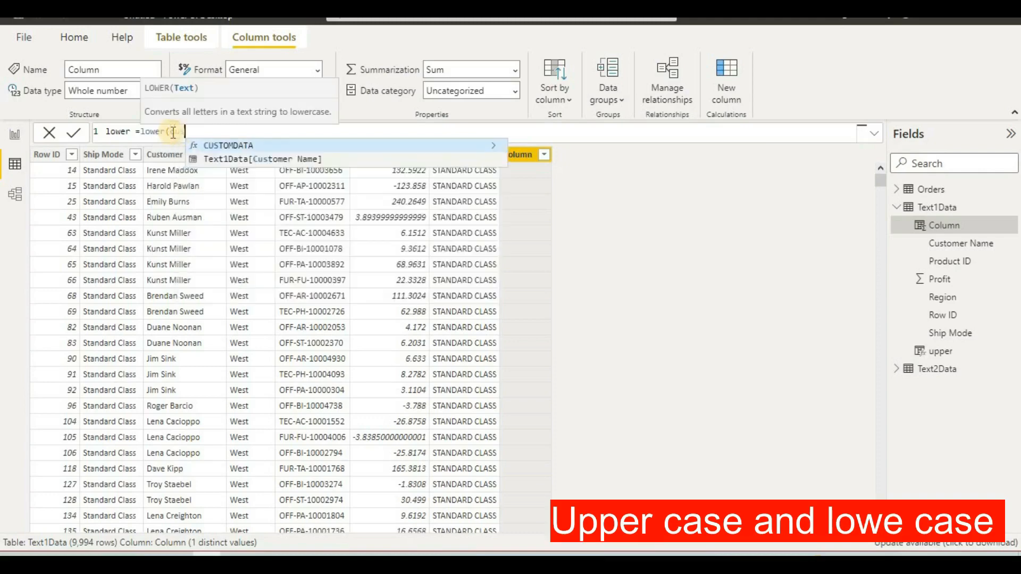
pyautogui.write('omer')
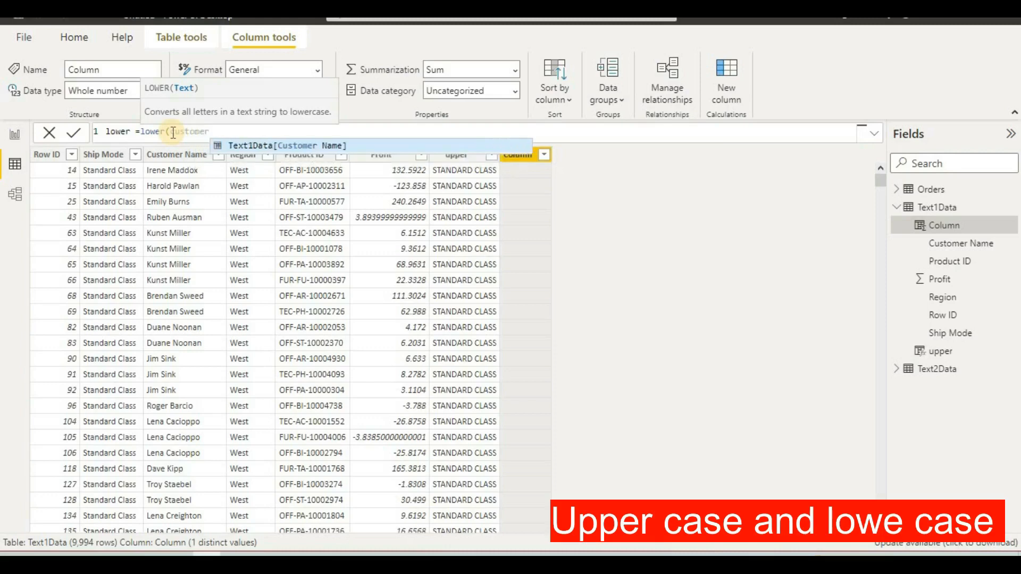
pyautogui.click(257, 142)
pyautogui.click(74, 137)
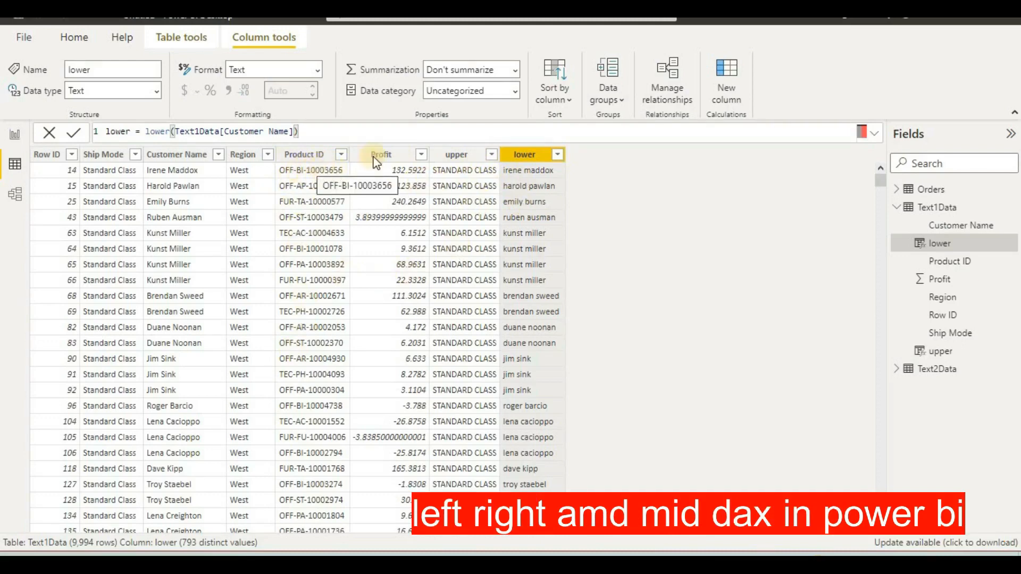
# Step: Add a calculated column named left to Text1Data that applies LEFT to Text1Data[Product ID] without a character count
pyautogui.click(731, 65)
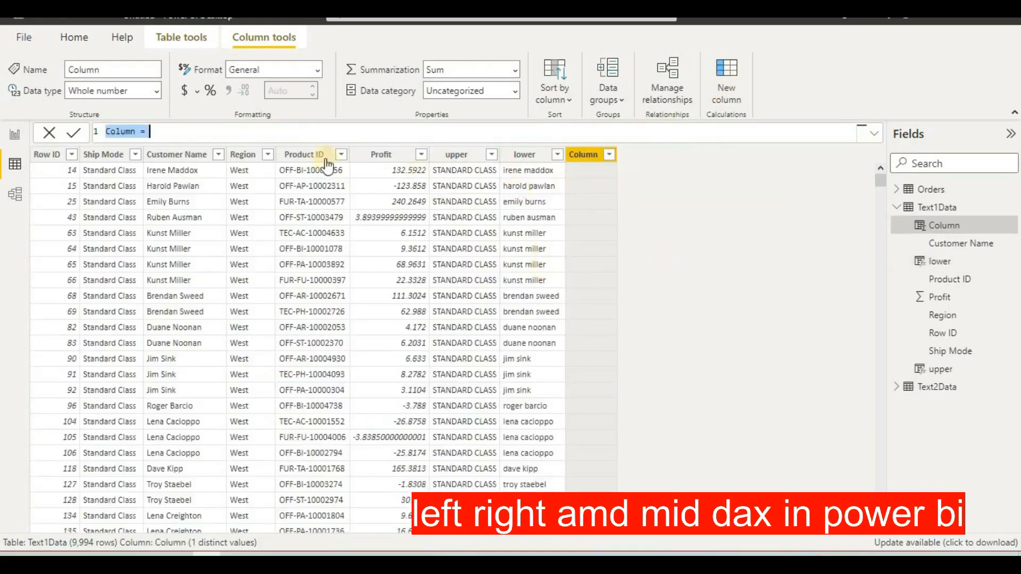
pyautogui.press('BackSpace')
pyautogui.write('l')
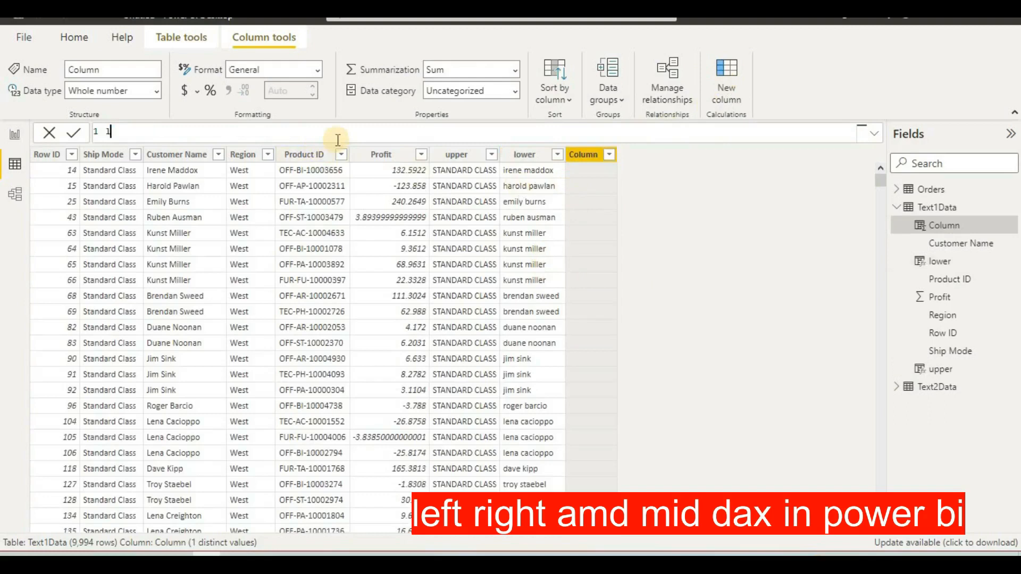
pyautogui.write('eft=')
pyautogui.write('left')
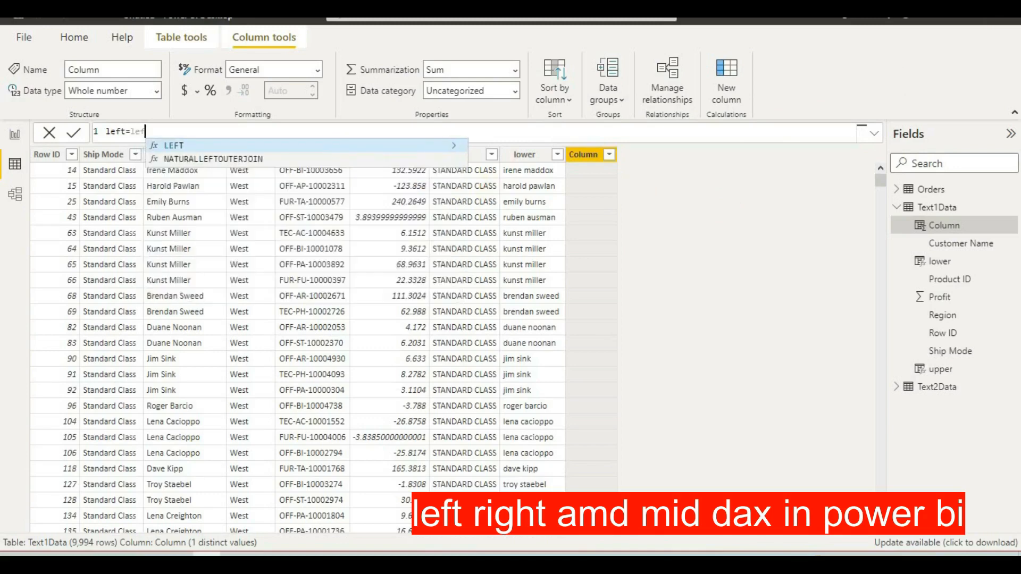
pyautogui.write('(')
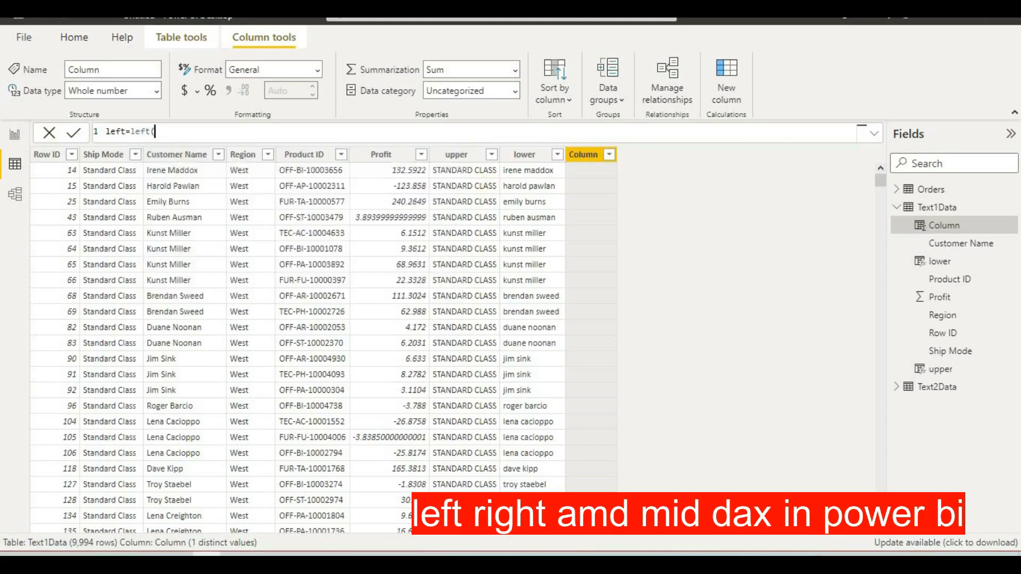
pyautogui.write('prod')
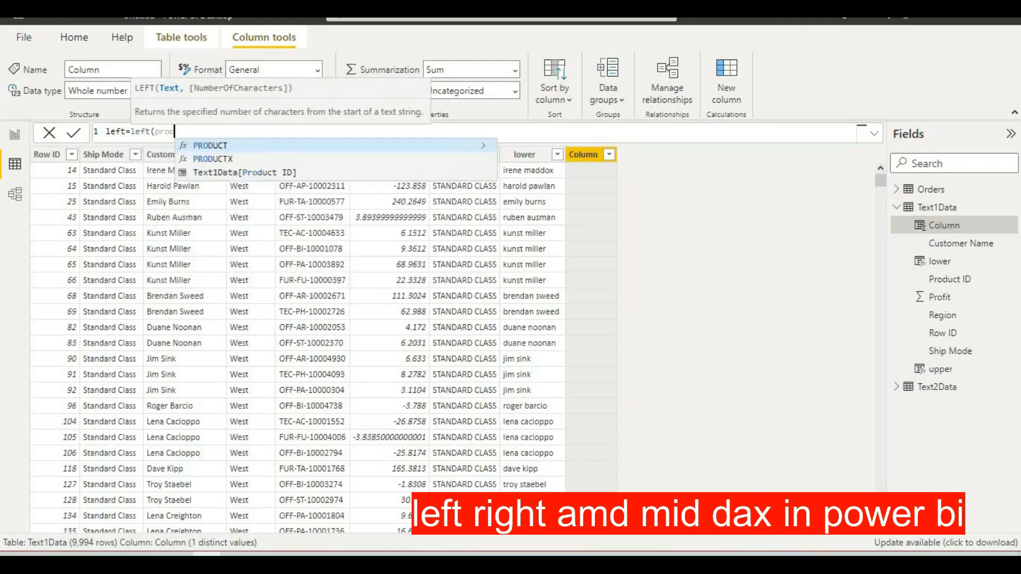
pyautogui.click(260, 172)
pyautogui.click(65, 133)
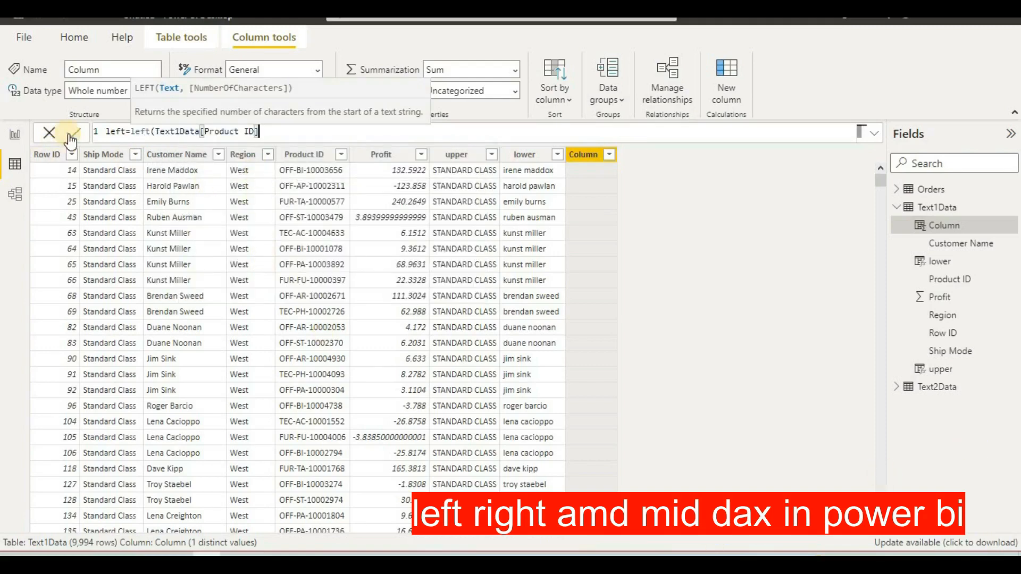
pyautogui.click(69, 135)
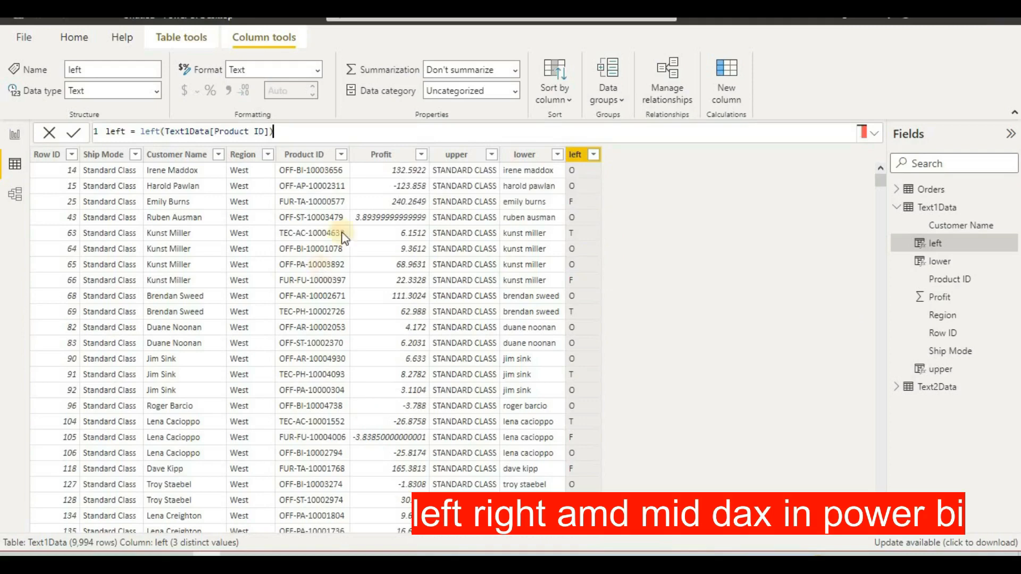
# Step: Set the number of characters in the left column's LEFT formula to 3 and commit it
pyautogui.click(313, 132)
pyautogui.press('BackSpace')
pyautogui.write(',2')
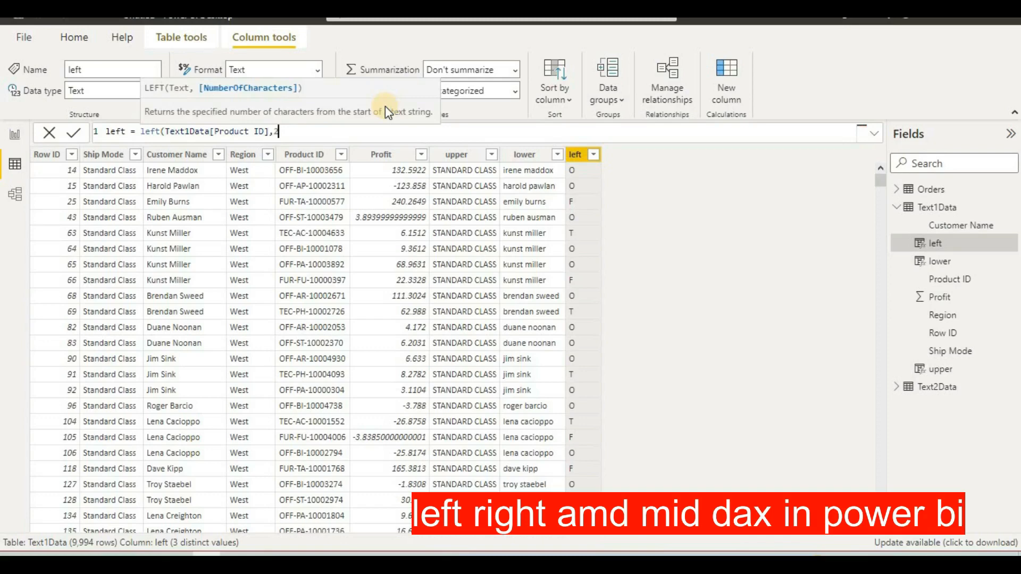
pyautogui.write(')')
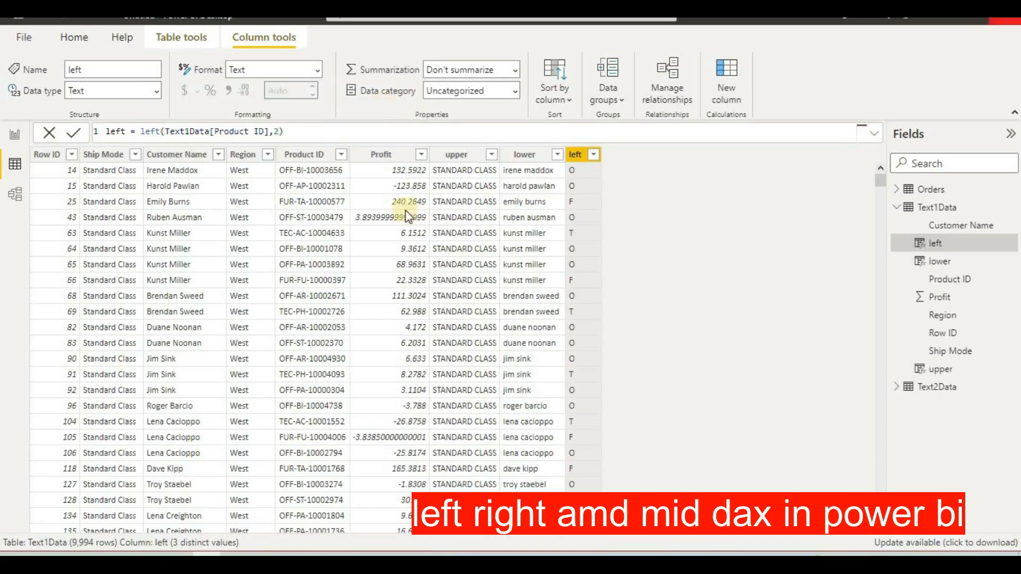
pyautogui.click(354, 130)
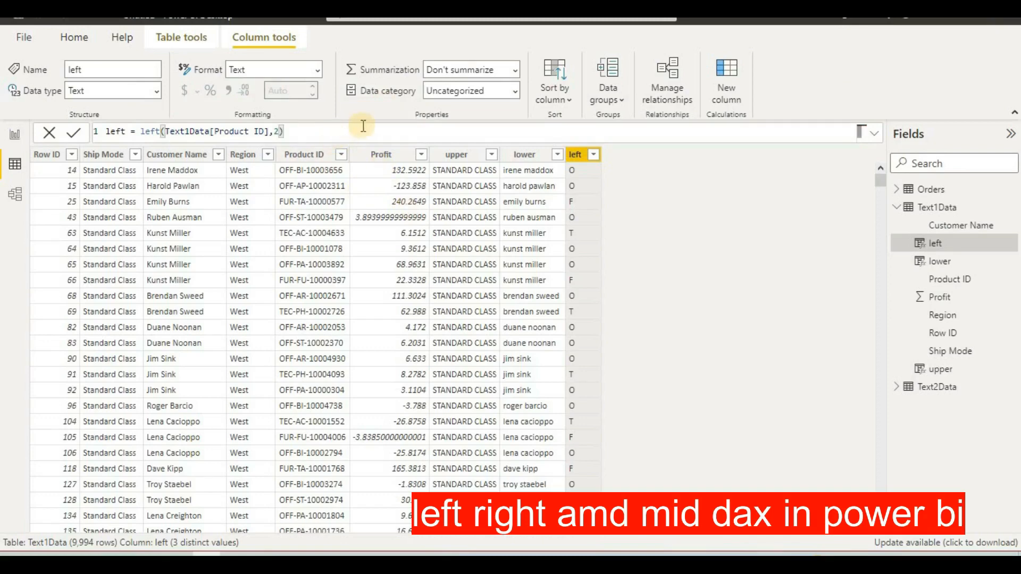
pyautogui.press('BackSpace')
pyautogui.press('BackSpace')
pyautogui.write('3)')
pyautogui.press('Return')
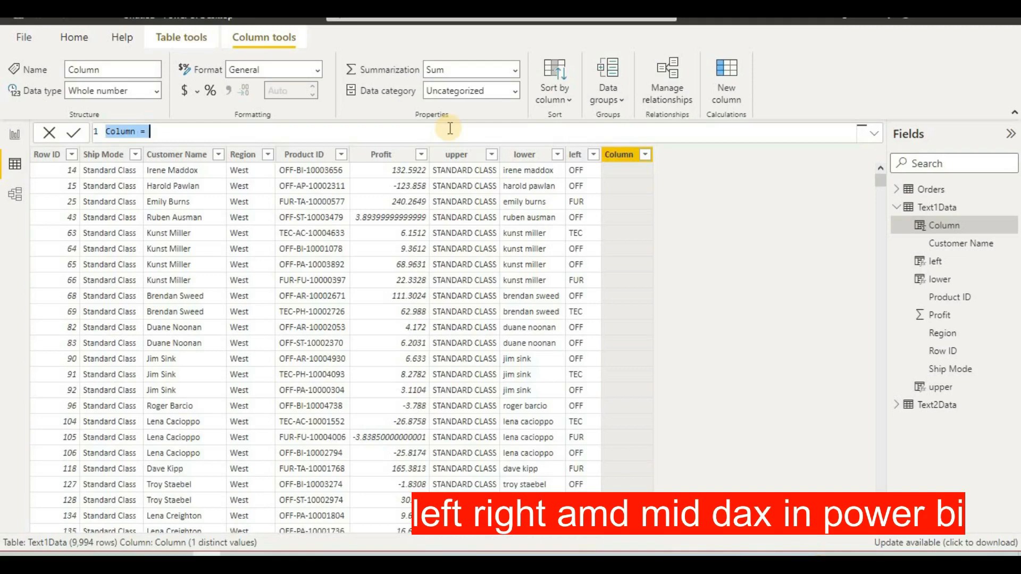
# Step: Name the new calculated column in Text1Data right and begin its formula with the RIGHT function
pyautogui.write('ri')
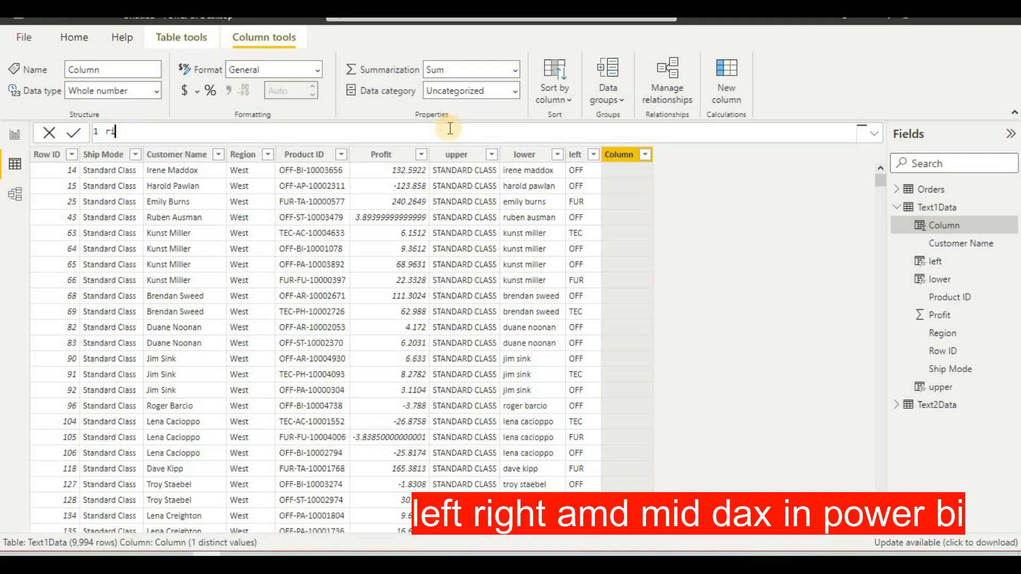
pyautogui.write('ght=rig')
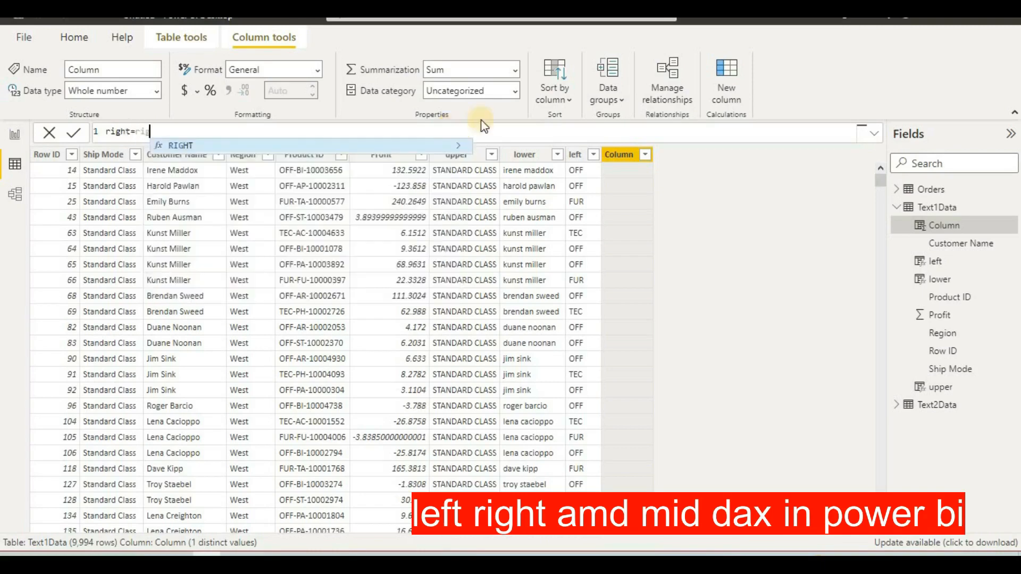
pyautogui.click(321, 145)
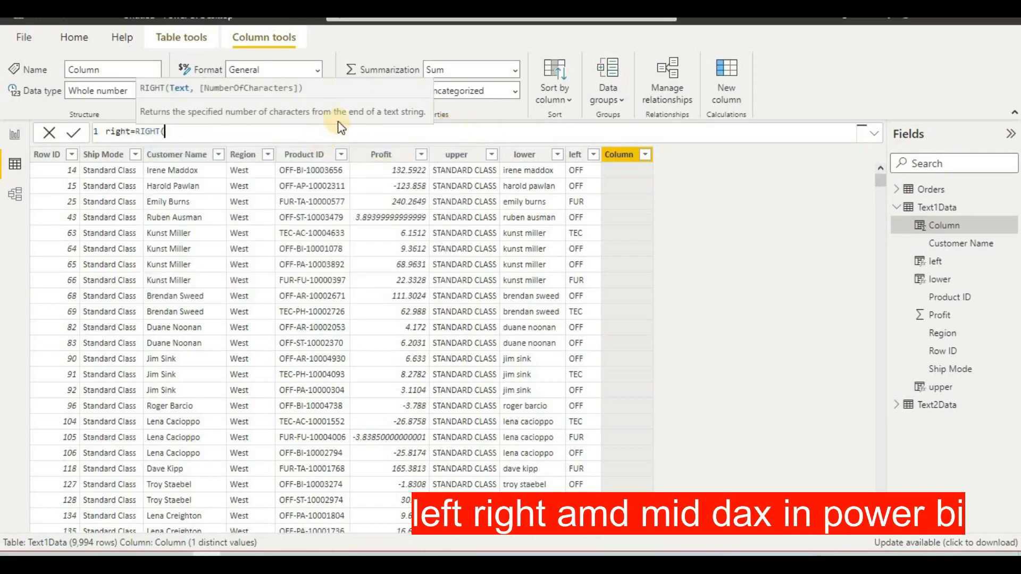
pyautogui.write('pr')
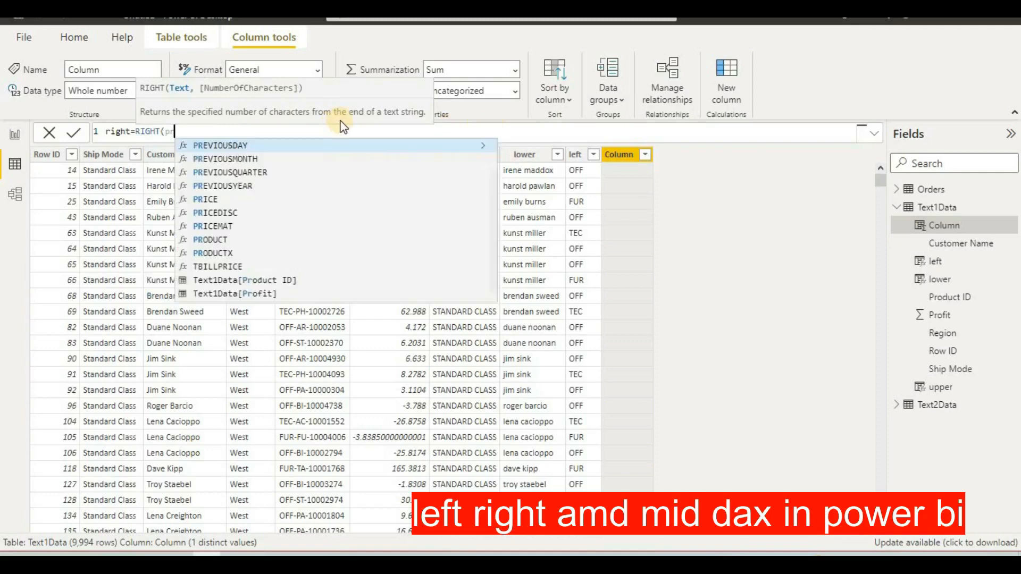
pyautogui.write('ouctid')
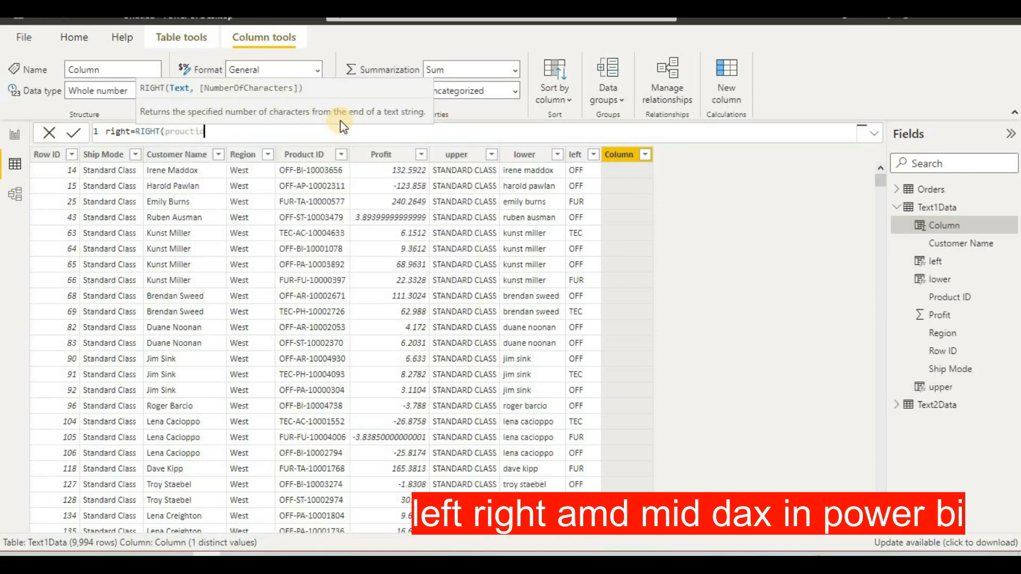
pyautogui.press('BackSpace')
pyautogui.press('BackSpace')
pyautogui.press('BackSpace')
pyautogui.press('BackSpace')
pyautogui.press('BackSpace')
pyautogui.press('BackSpace')
pyautogui.press('BackSpace')
pyautogui.press('BackSpace')
# Step: Complete the right column's formula with Text1Data[Product ID] and 6 characters, and commit it
pyautogui.write('pr')
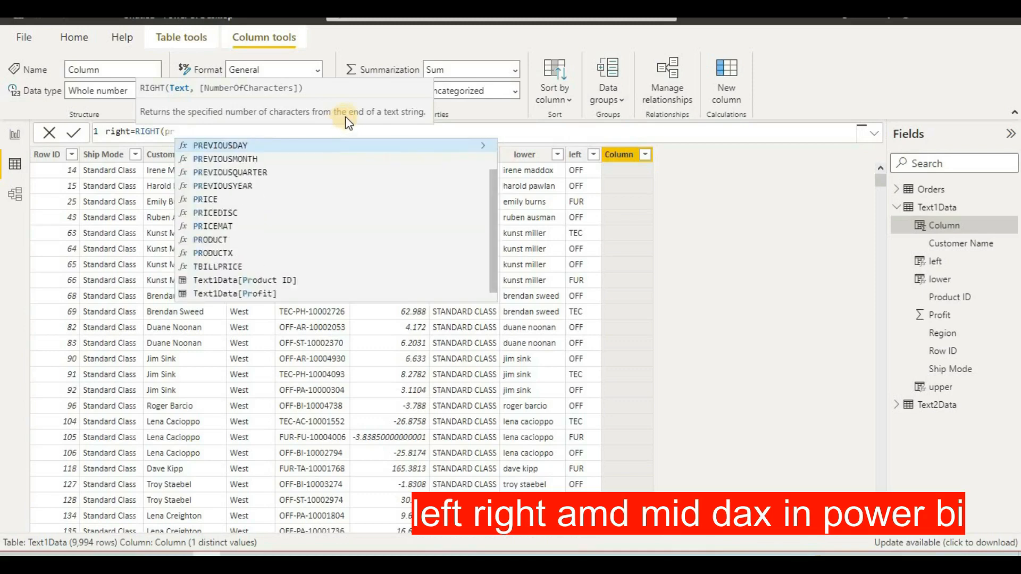
pyautogui.write('o')
pyautogui.click(299, 172)
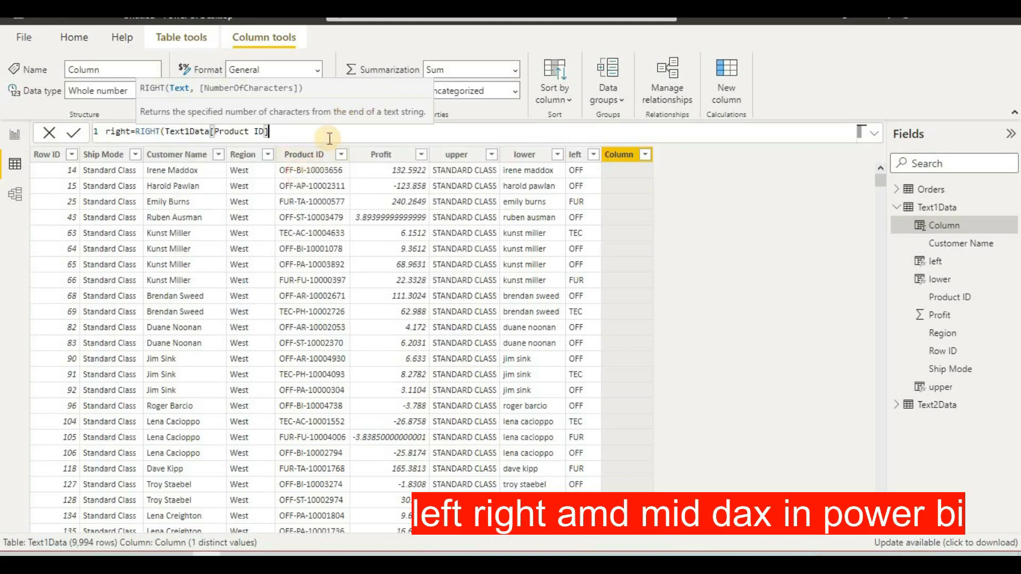
pyautogui.write(',6')
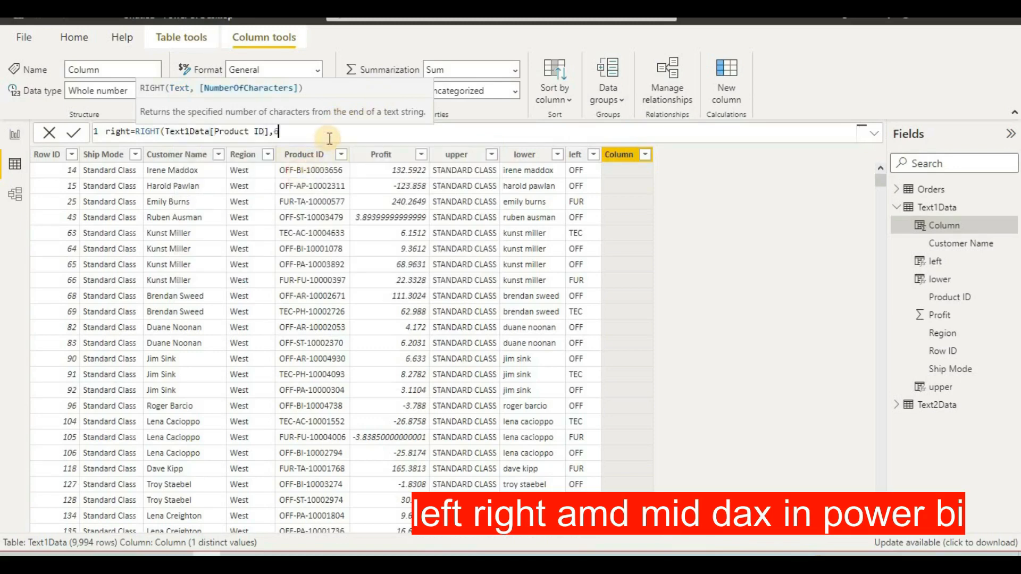
pyautogui.write(')')
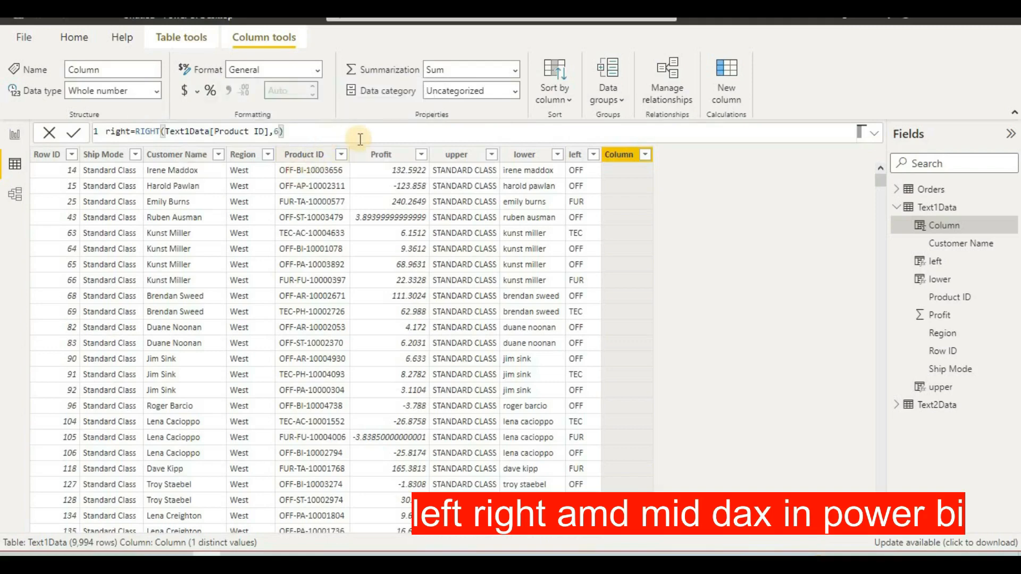
pyautogui.click(74, 132)
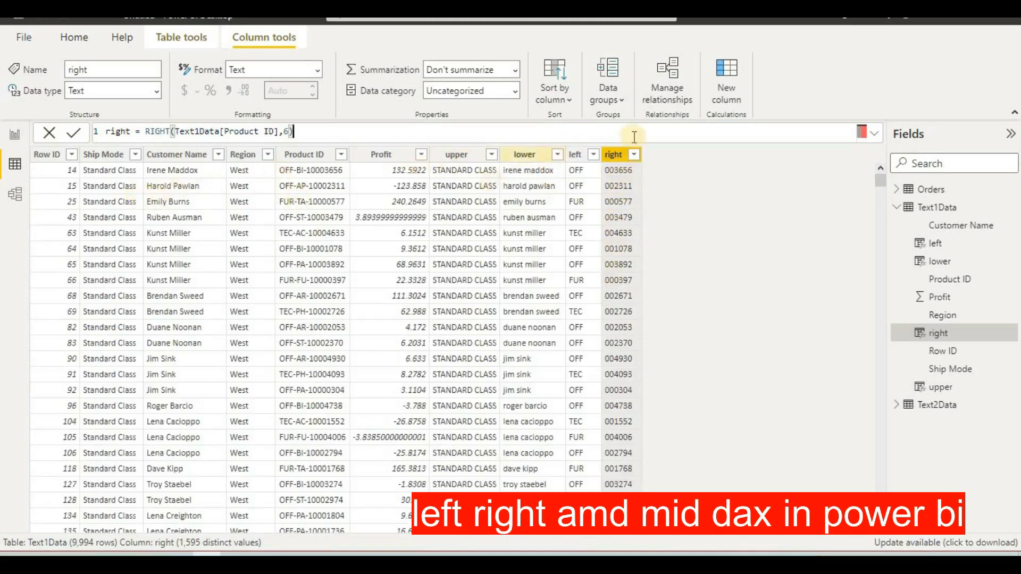
# Step: Add a calculated column named mid date to Text1Data and begin its formula with the MID function
pyautogui.click(741, 83)
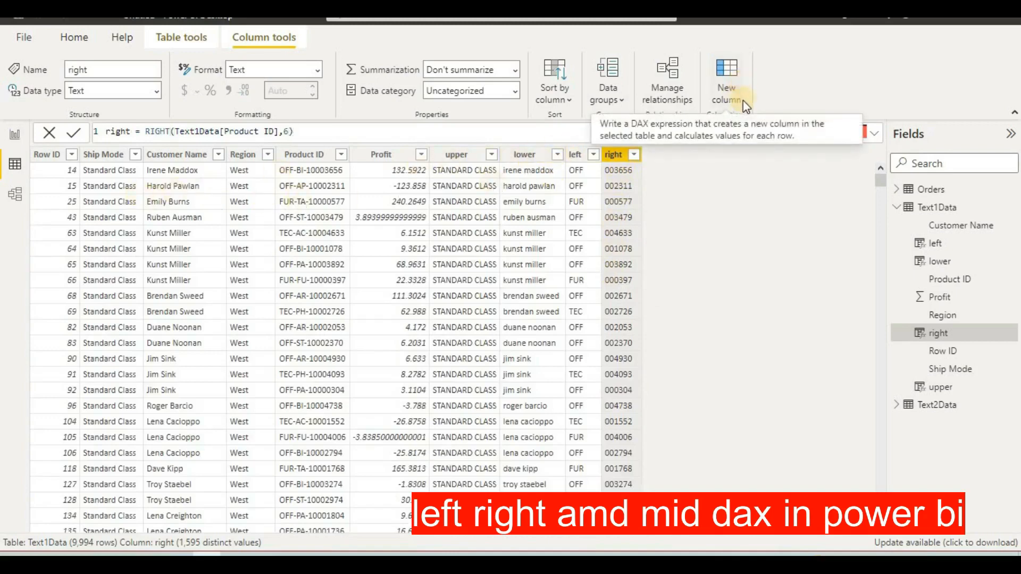
pyautogui.click(743, 104)
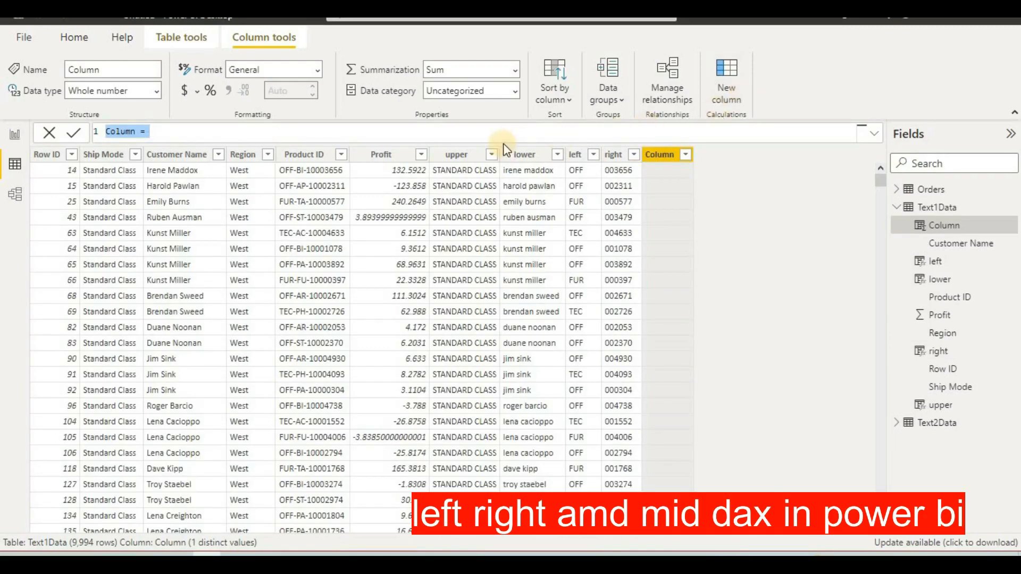
pyautogui.write('mid ')
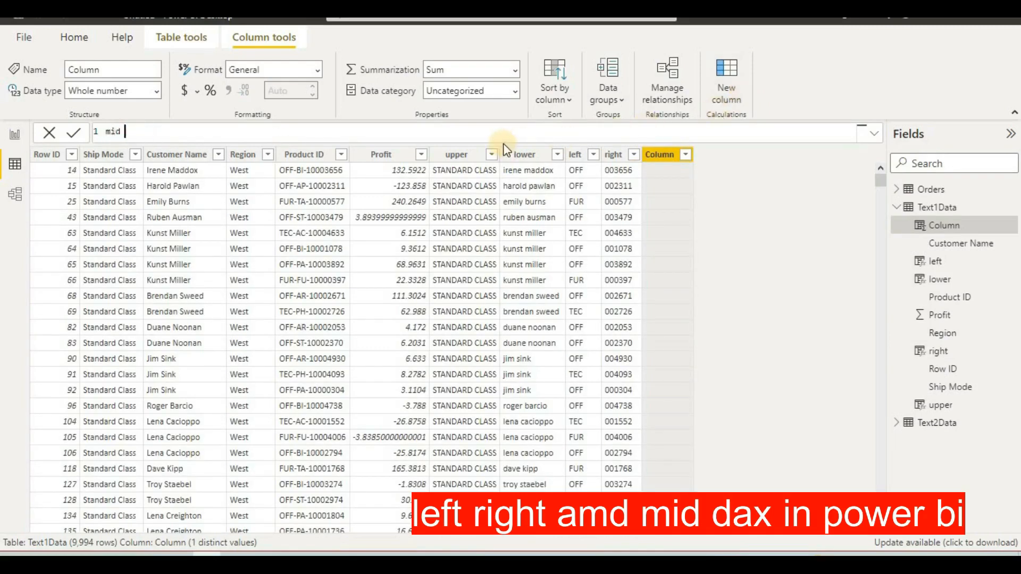
pyautogui.write('date =mid')
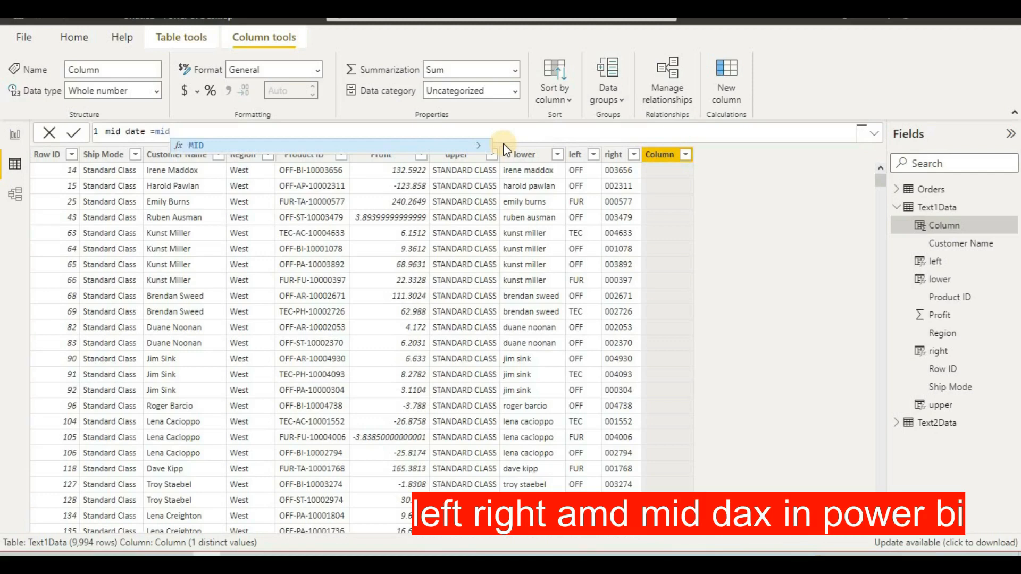
pyautogui.write('(')
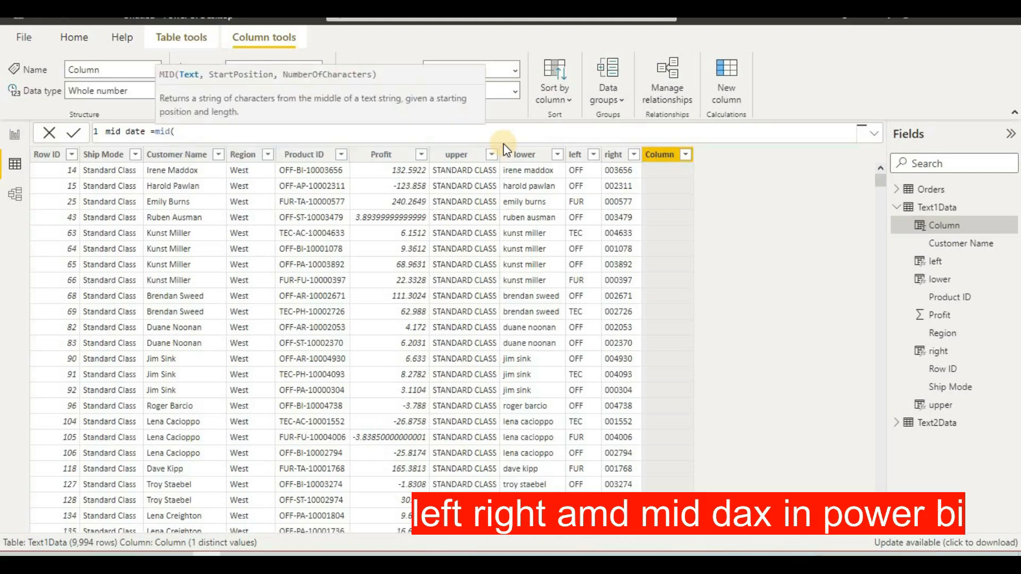
# Step: Continue the MID formula with Text1Data[Product ID] directly followed by 4,2, close the parenthesis and commit it
pyautogui.write('prod')
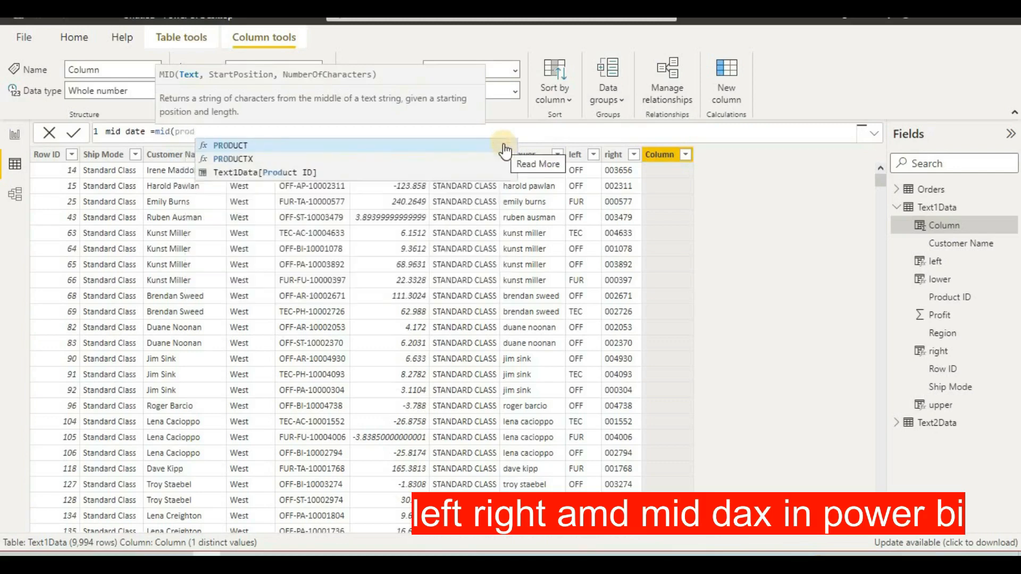
pyautogui.click(462, 159)
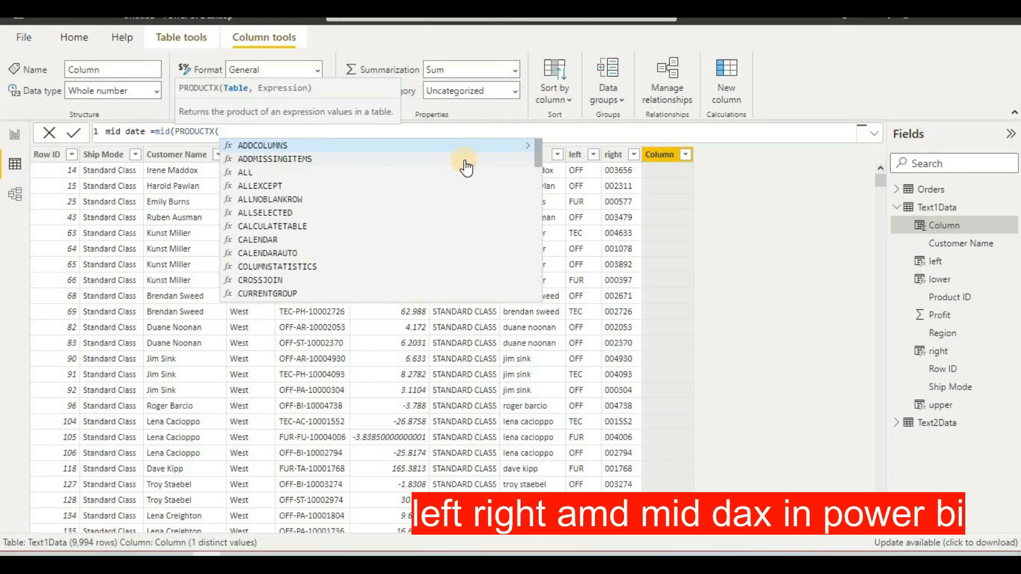
pyautogui.press('BackSpace')
pyautogui.press('BackSpace')
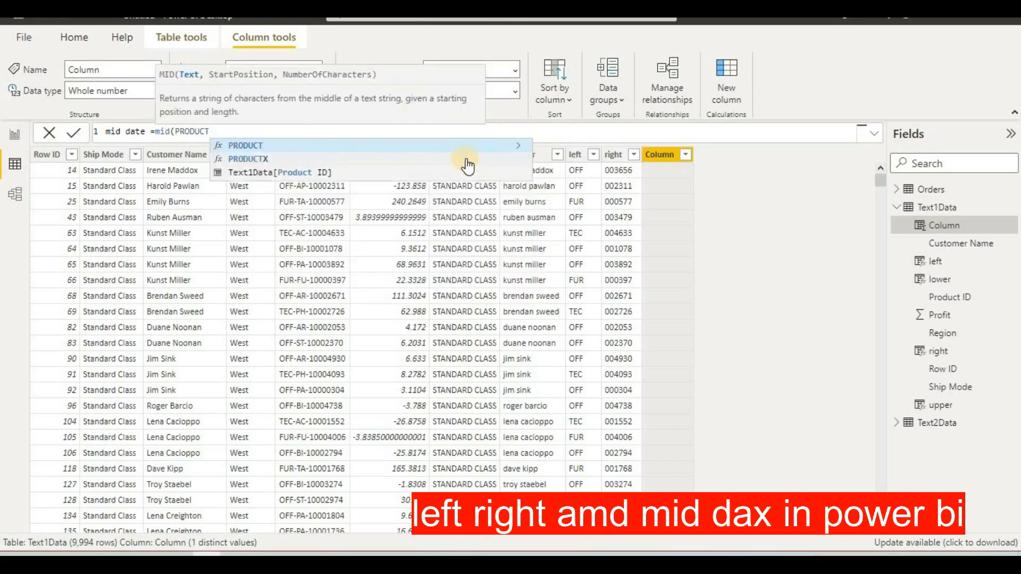
pyautogui.click(334, 173)
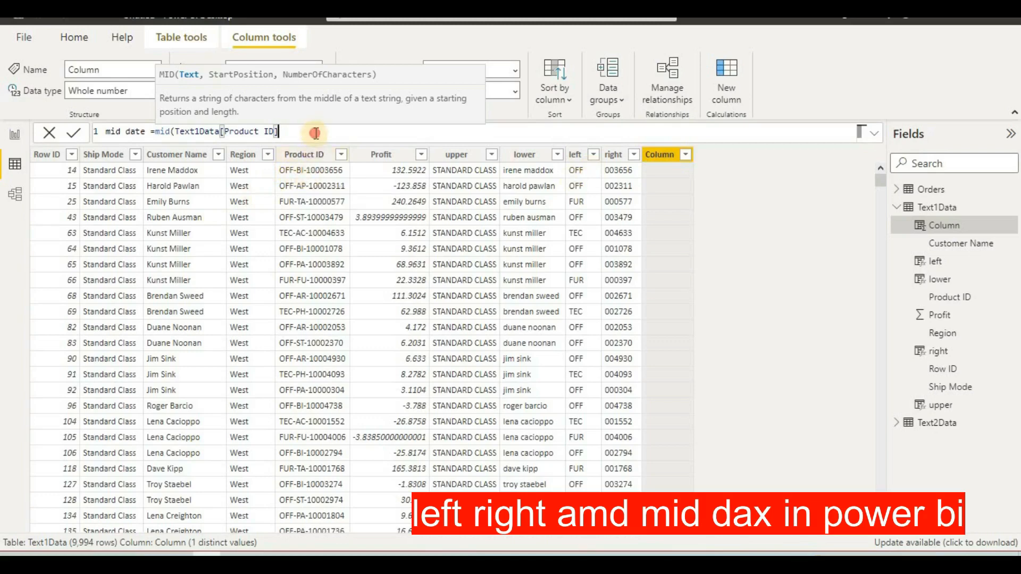
pyautogui.write('4')
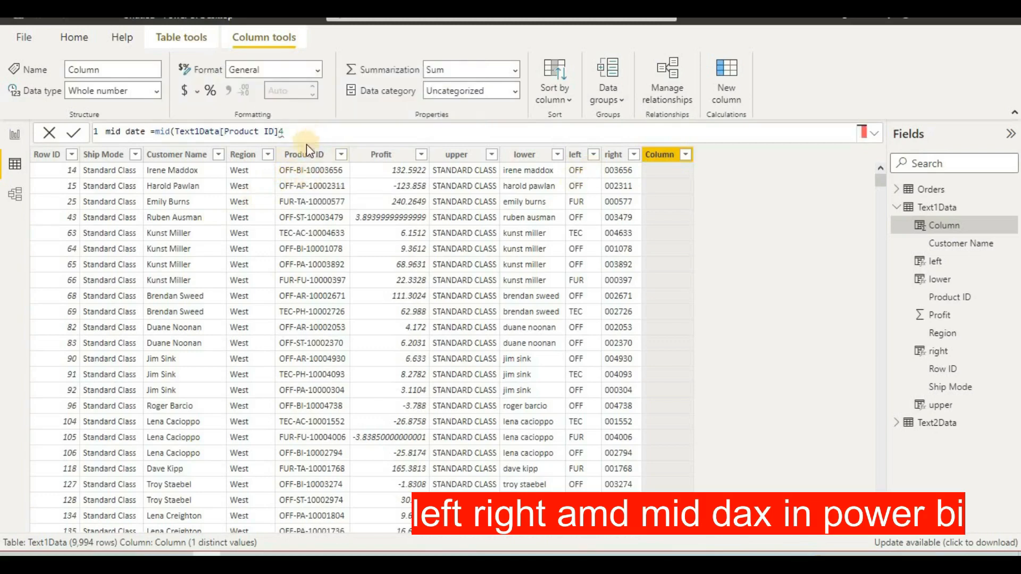
pyautogui.write(',')
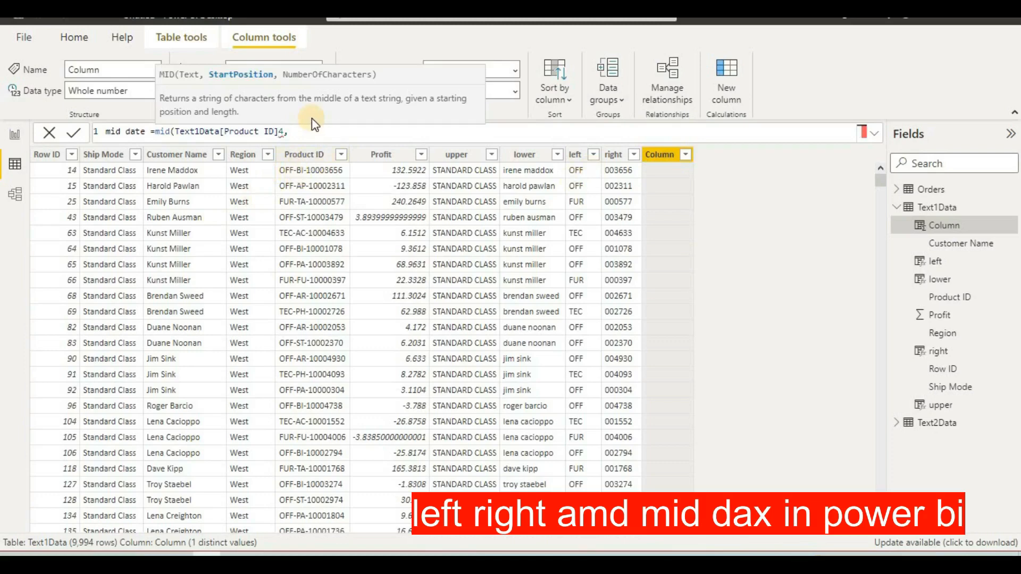
pyautogui.write('2)')
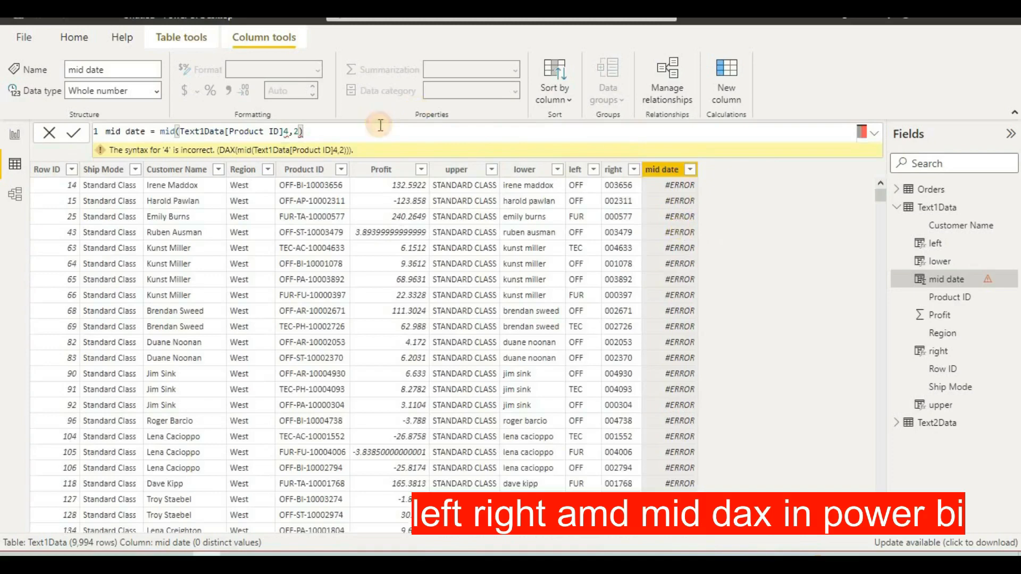
# Step: Insert a comma between Text1Data[Product ID] and 4 in the mid date formula and commit it
pyautogui.click(285, 131)
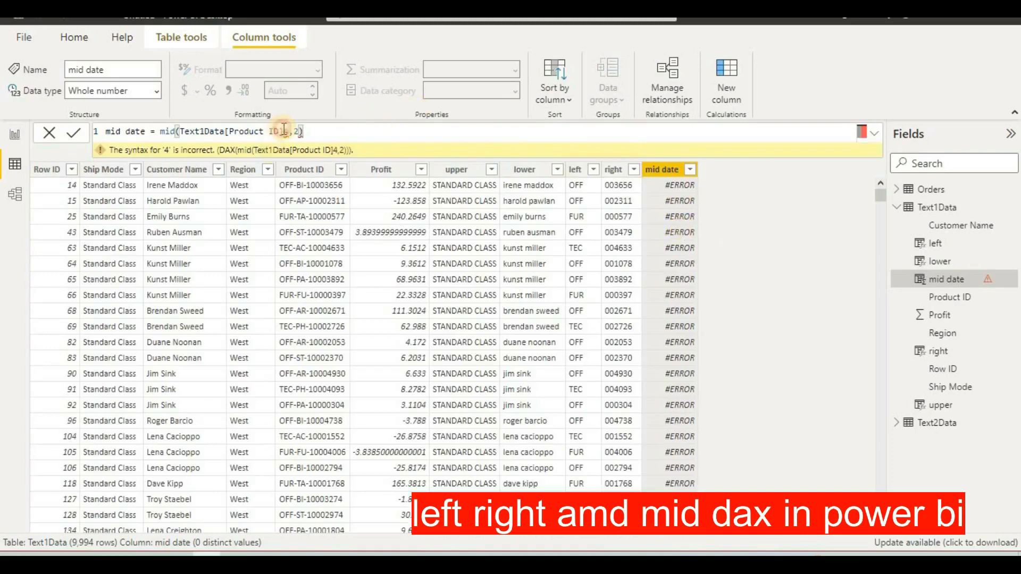
pyautogui.write(',')
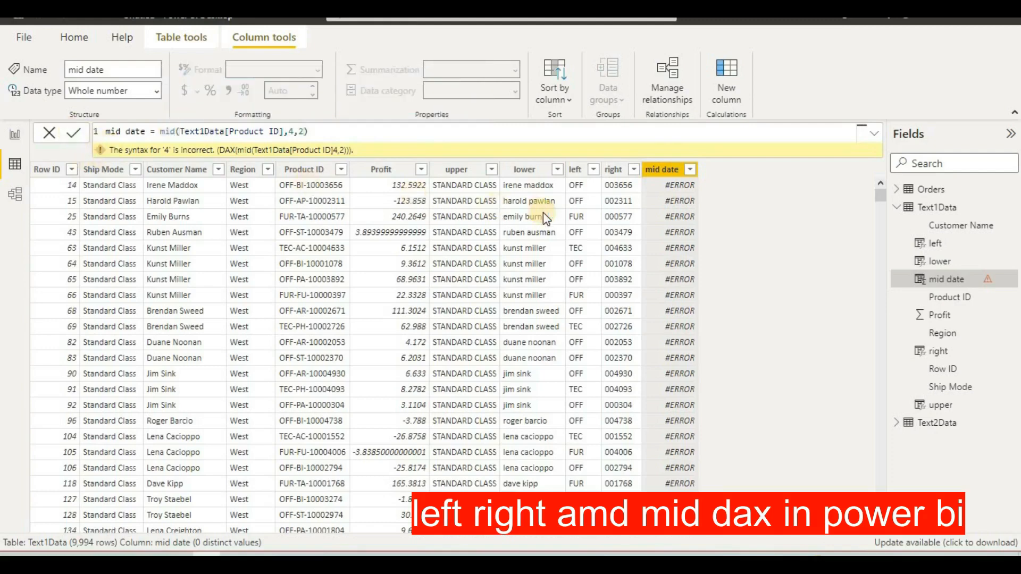
pyautogui.press('Return')
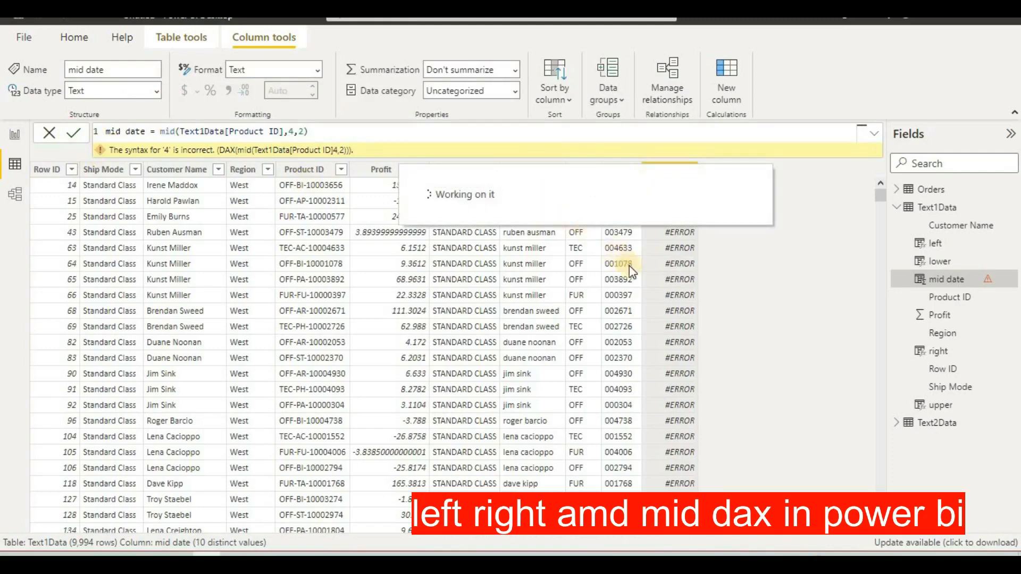
pyautogui.press('Return')
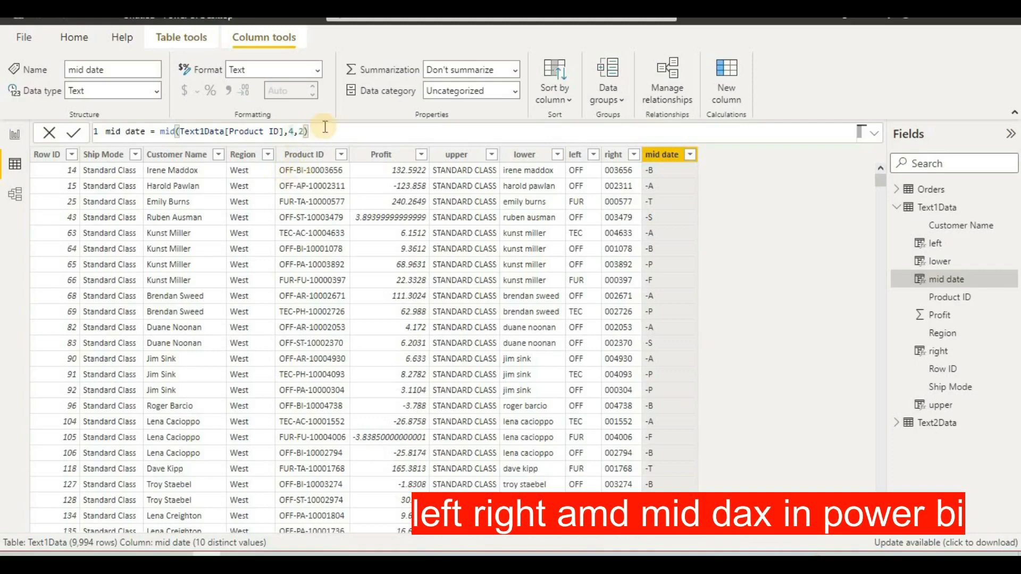
# Step: Set the start position in the mid date column's MID formula to 5 and commit it
pyautogui.press('Left')
pyautogui.press('Left')
pyautogui.press('Left')
pyautogui.press('BackSpace')
pyautogui.write('5')
pyautogui.click(670, 252)
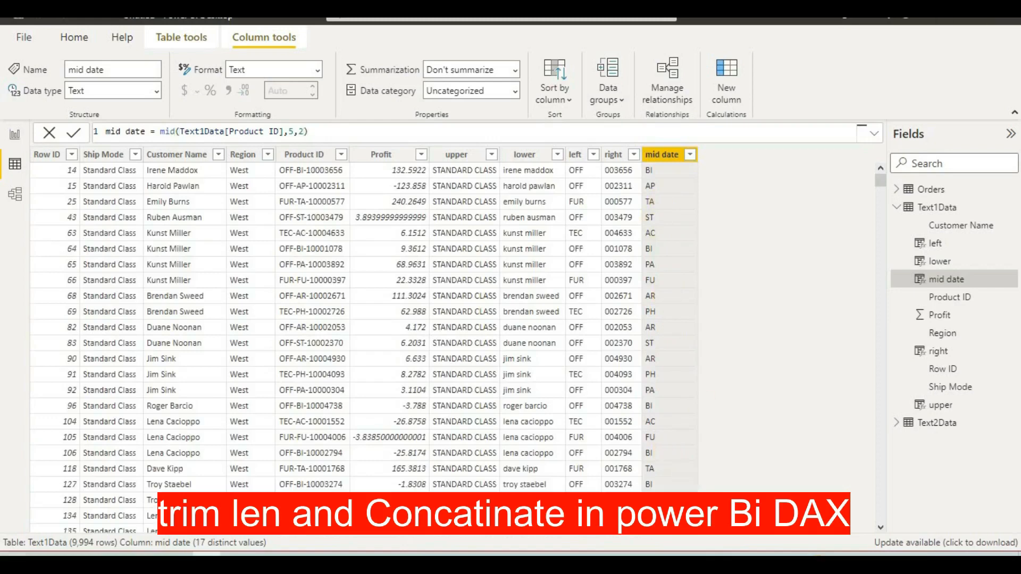
# Step: Add a calculated column named clean to Text1Data that applies TRIM to Text1Data[Customer Name]
pyautogui.click(722, 88)
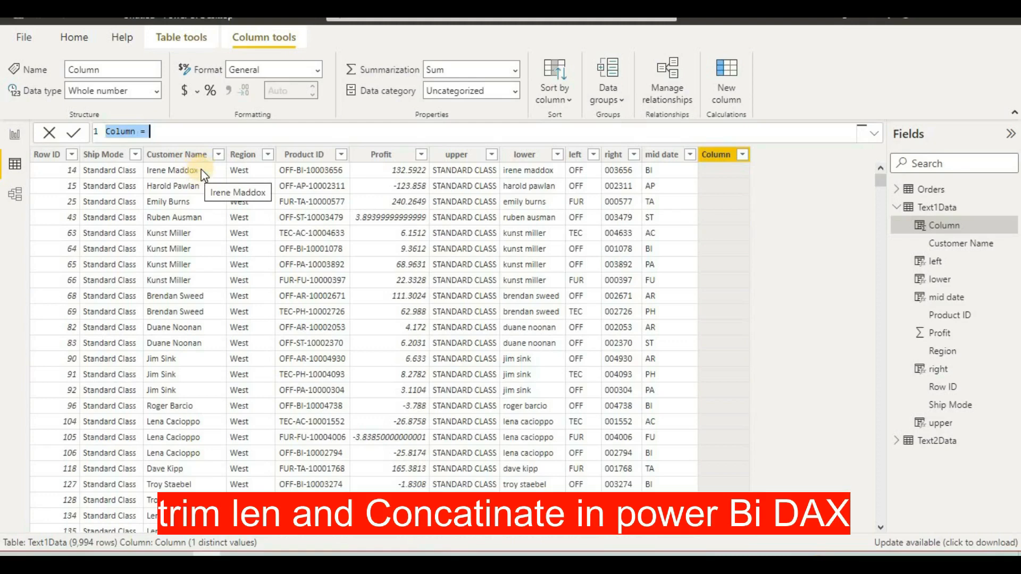
pyautogui.press('BackSpace')
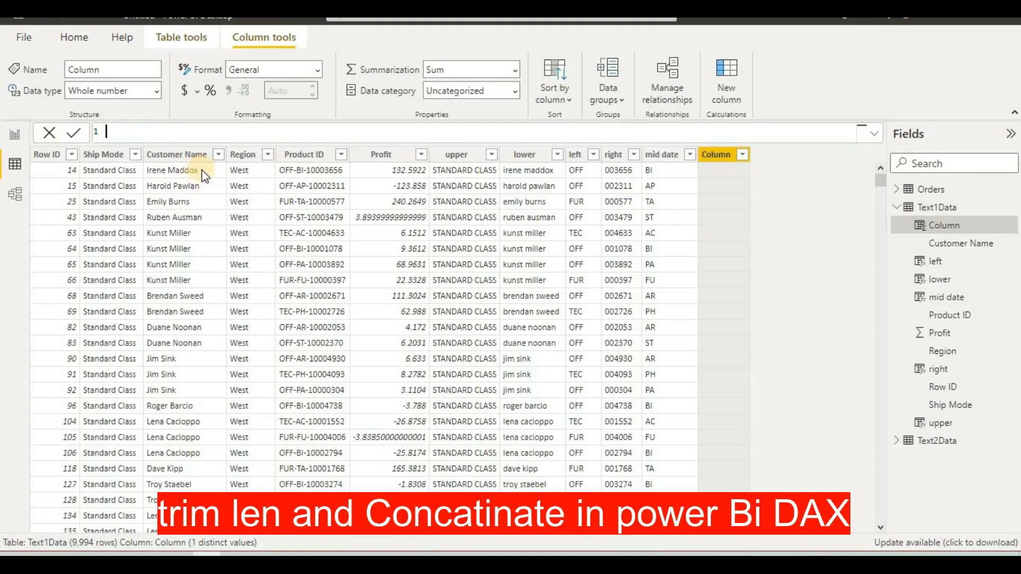
pyautogui.write('t')
pyautogui.press('BackSpace')
pyautogui.write('clean =tra')
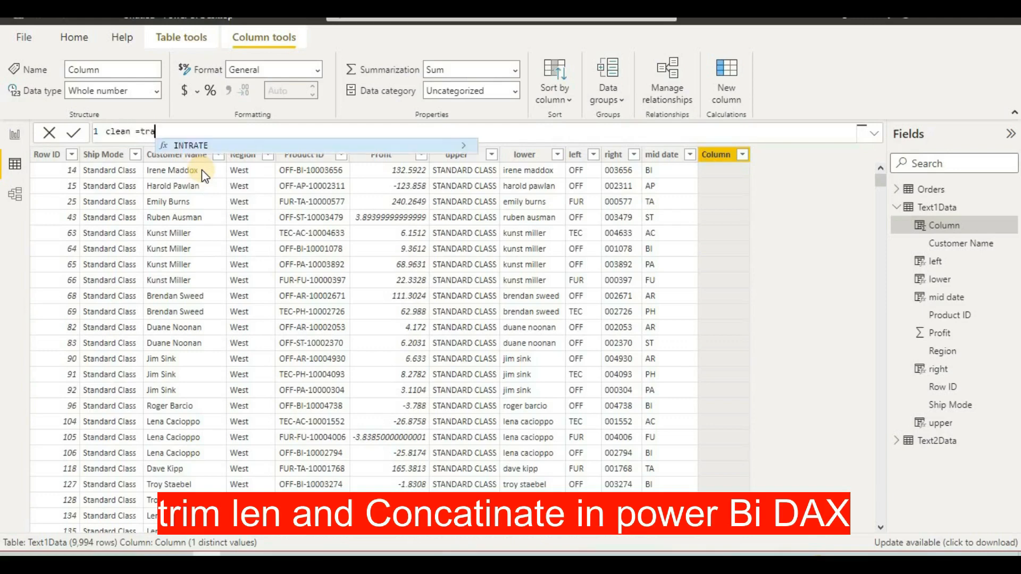
pyautogui.write('i')
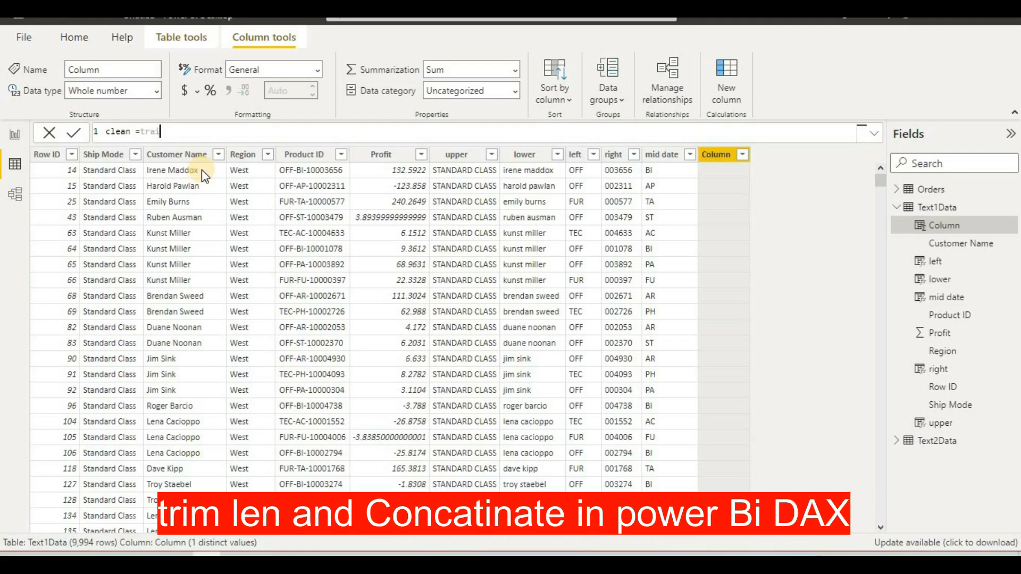
pyautogui.press('BackSpace')
pyautogui.press('BackSpace')
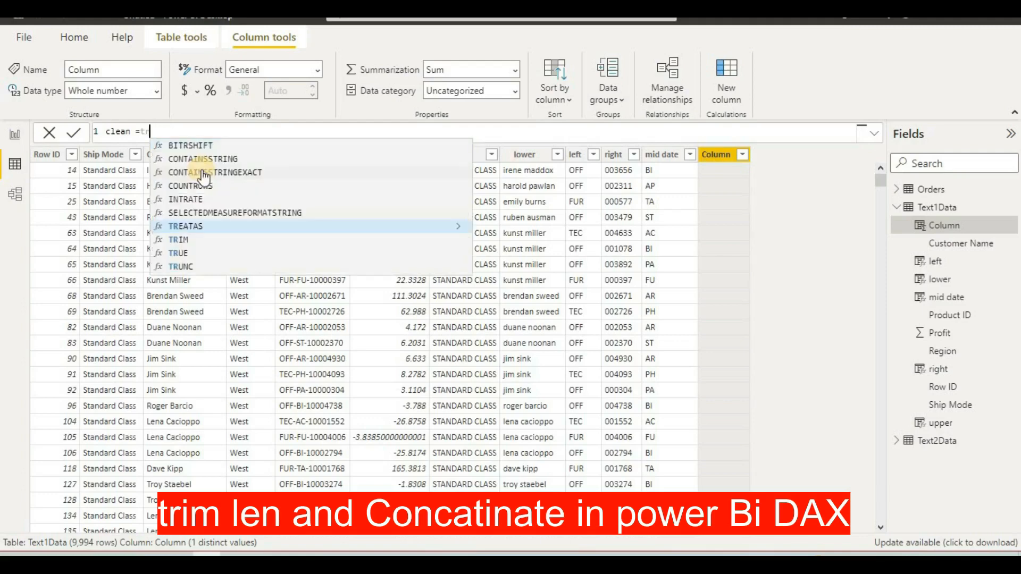
pyautogui.click(174, 242)
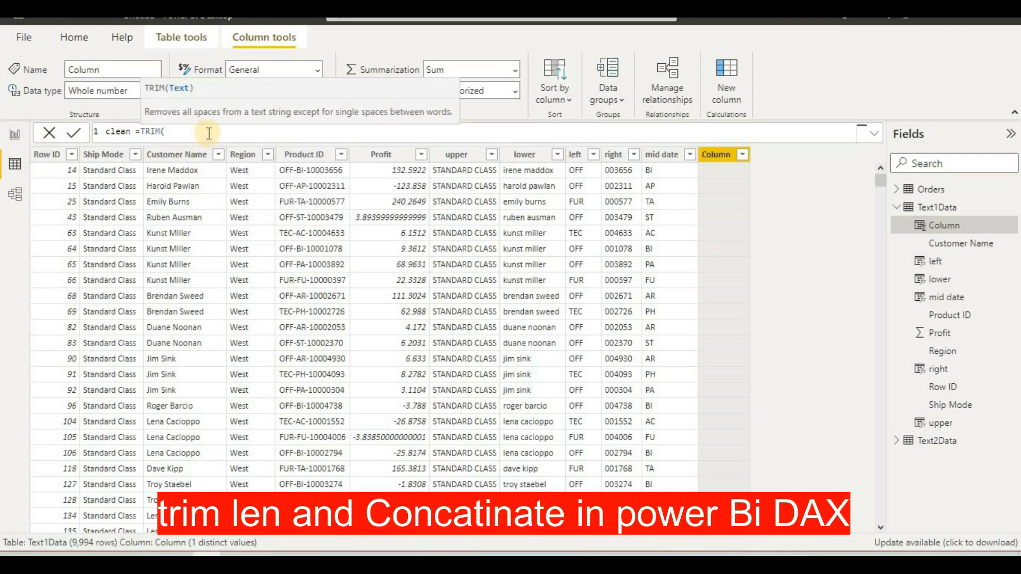
pyautogui.write('cust')
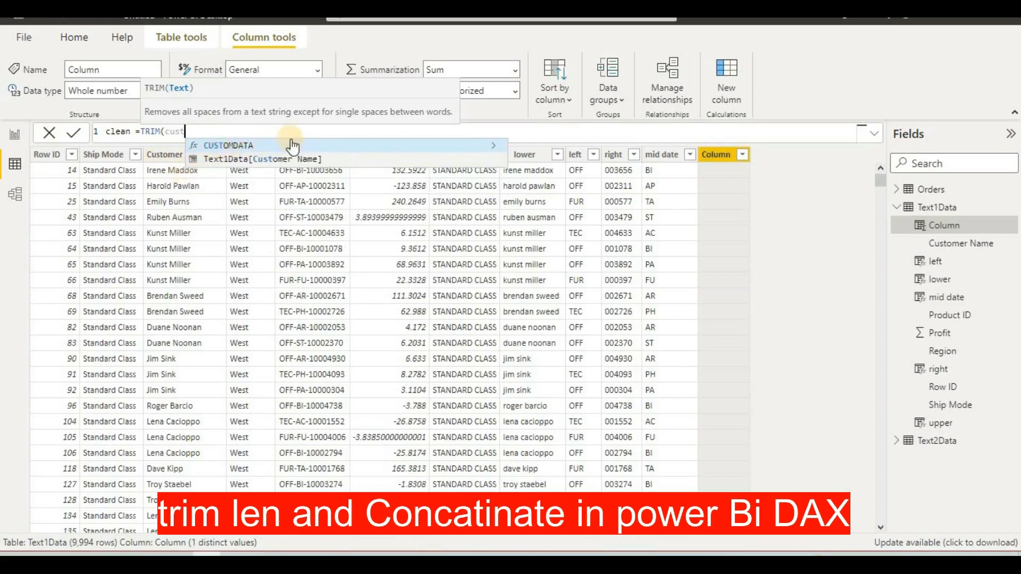
pyautogui.click(315, 158)
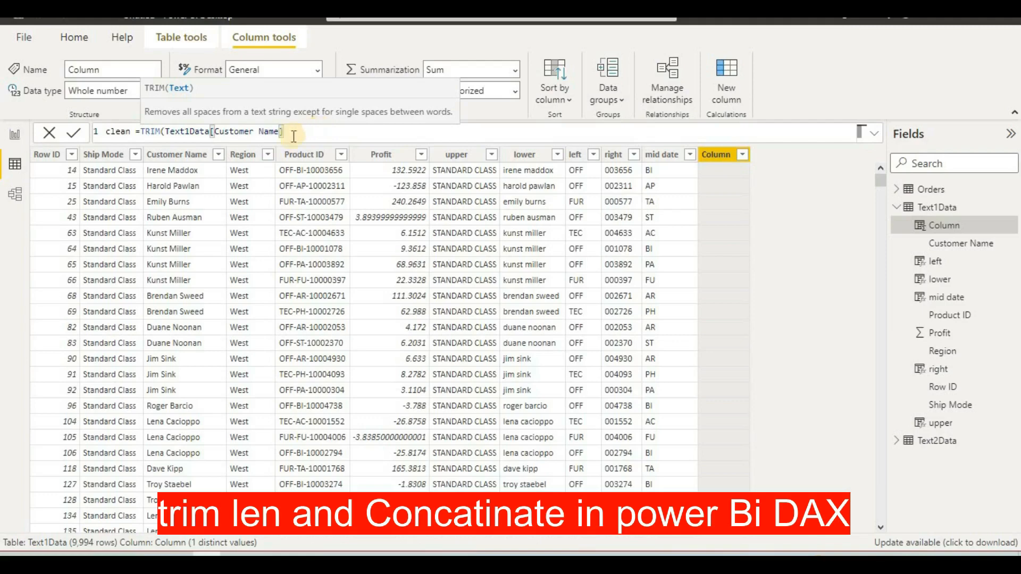
pyautogui.click(74, 134)
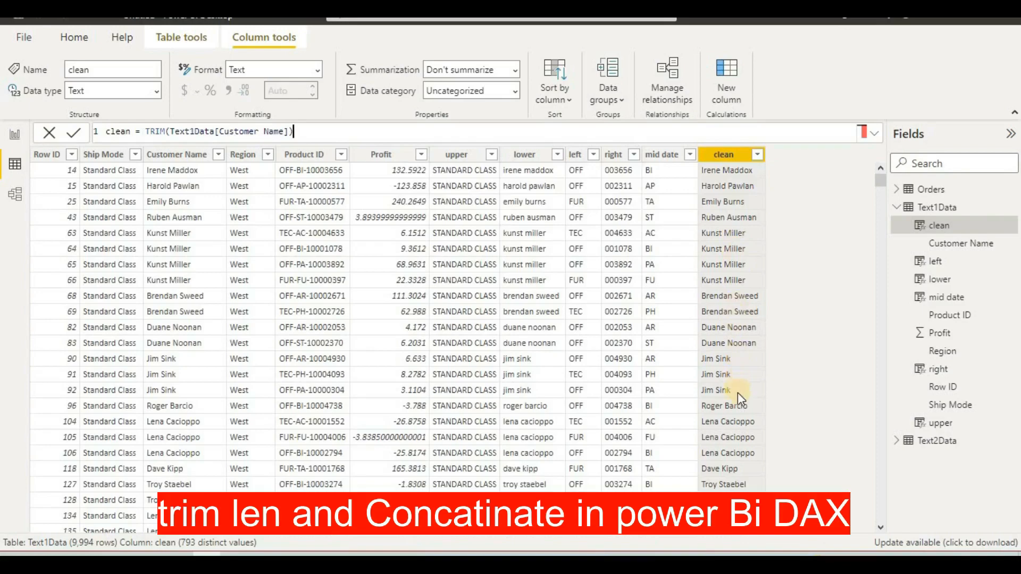
# Step: Rename the clean column as clean cutomer name within its formula and commit the change
pyautogui.scroll(-2, 738, 394)
pyautogui.scroll(2, 738, 394)
pyautogui.click(723, 161)
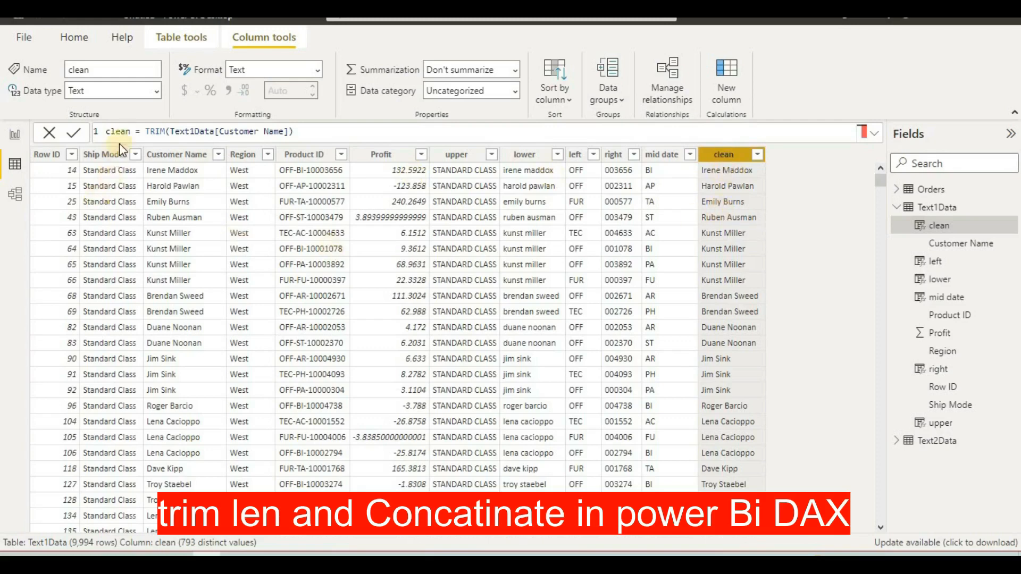
pyautogui.click(132, 132)
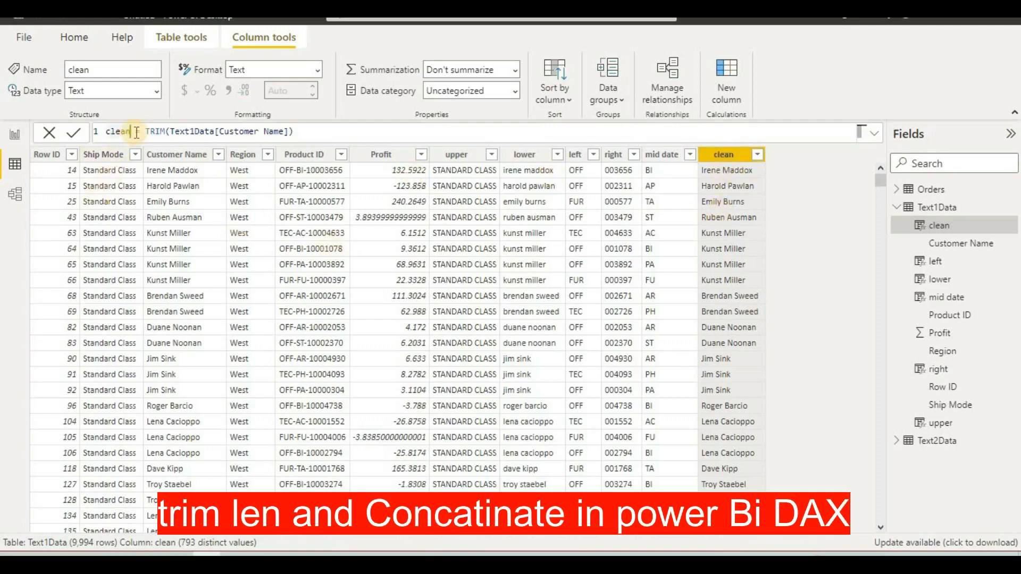
pyautogui.write('Cutomer ')
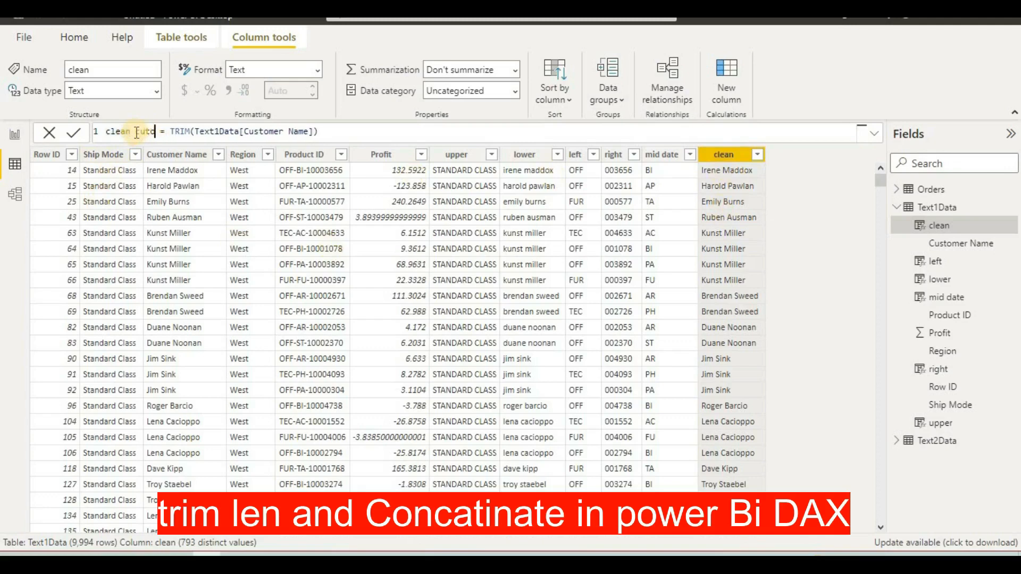
pyautogui.write('nam')
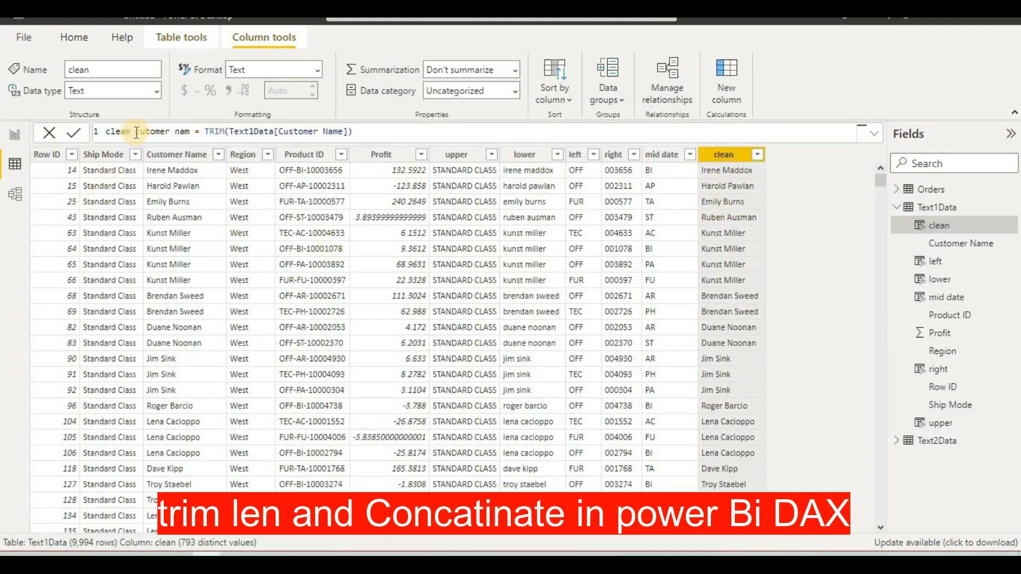
pyautogui.write('e')
pyautogui.click(80, 131)
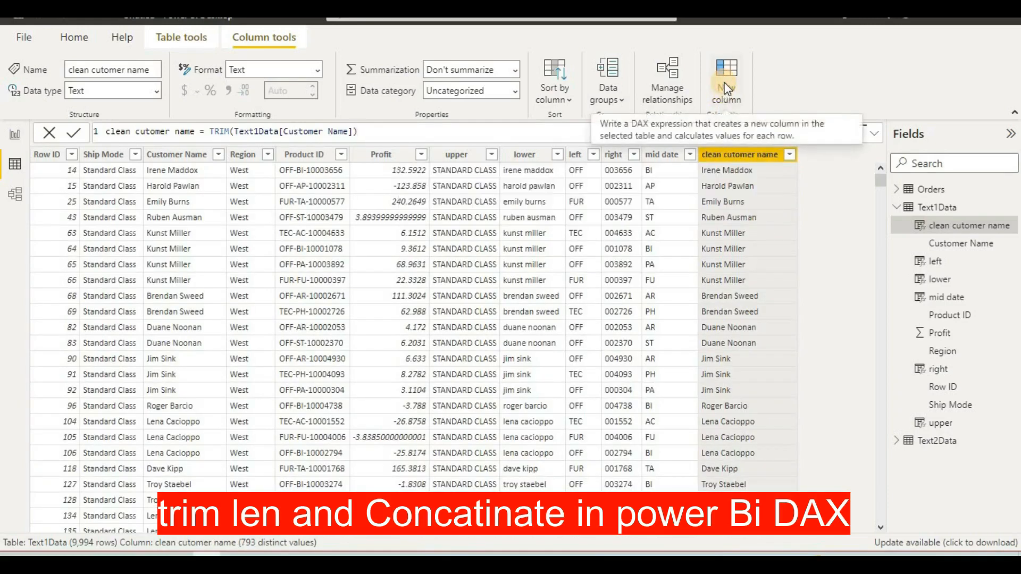
# Step: Add a calculated column named length customer to Text1Data that applies LEN to Text1Data[clean cutomer name]
pyautogui.click(727, 87)
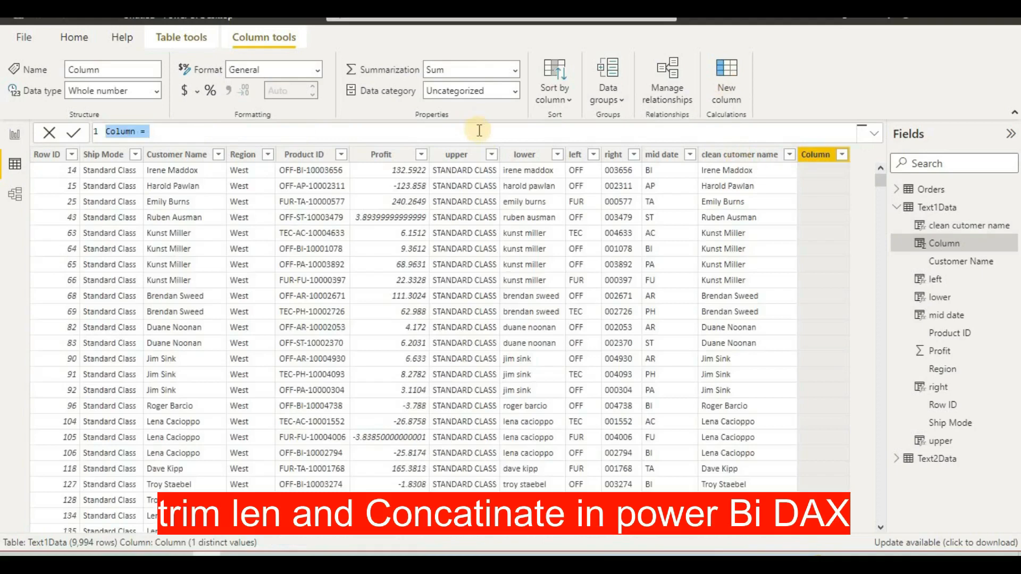
pyautogui.press('BackSpace')
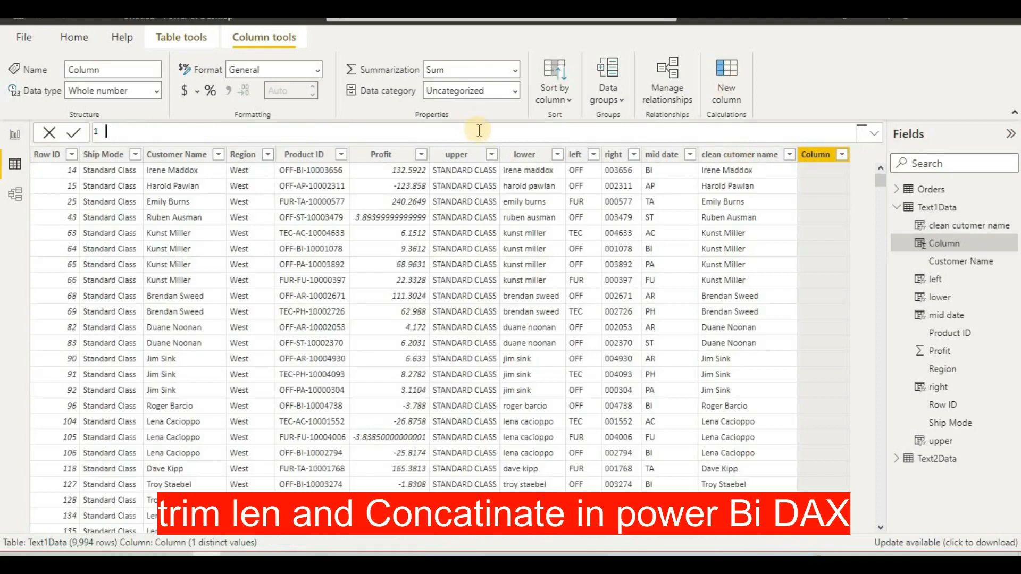
pyautogui.write('lenth')
pyautogui.press('BackSpace')
pyautogui.press('BackSpace')
pyautogui.press('BackSpace')
pyautogui.write('gth customer=len')
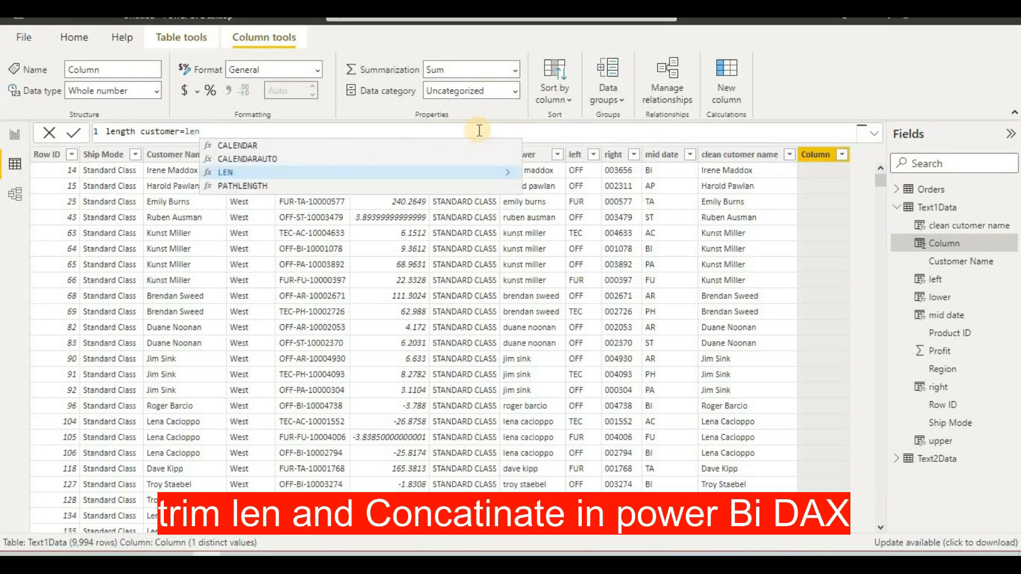
pyautogui.write('(')
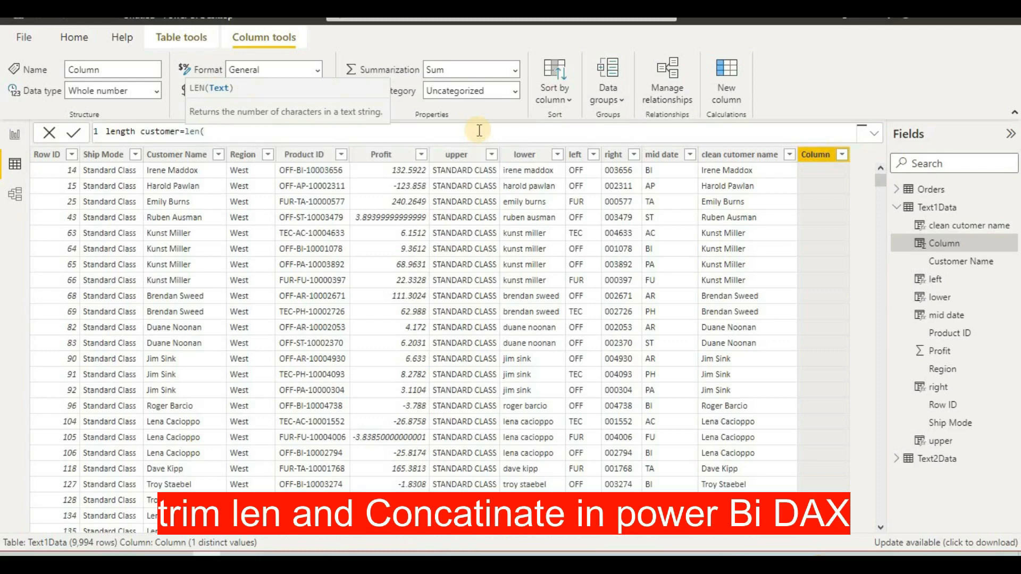
pyautogui.write('clean')
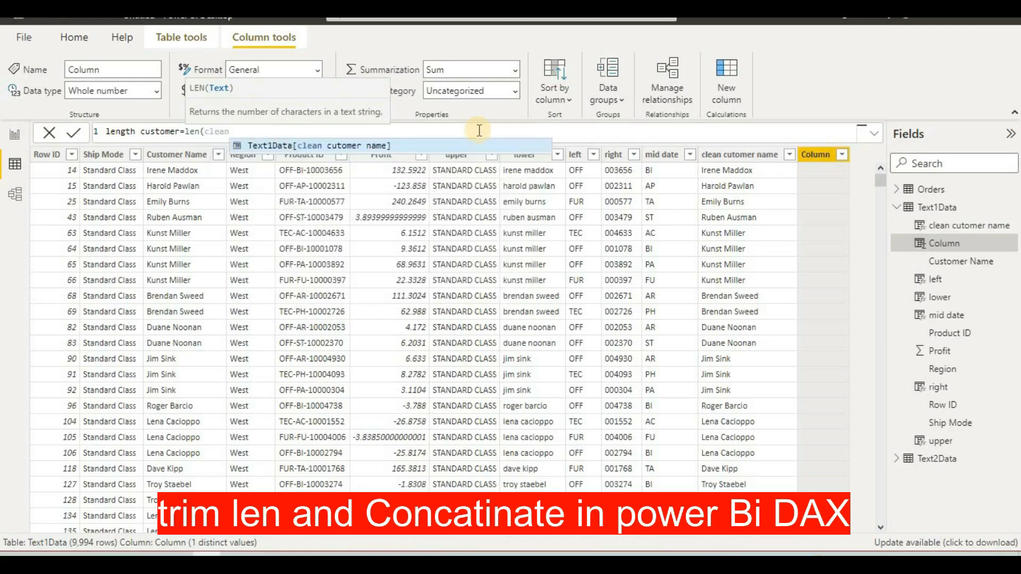
pyautogui.click(385, 146)
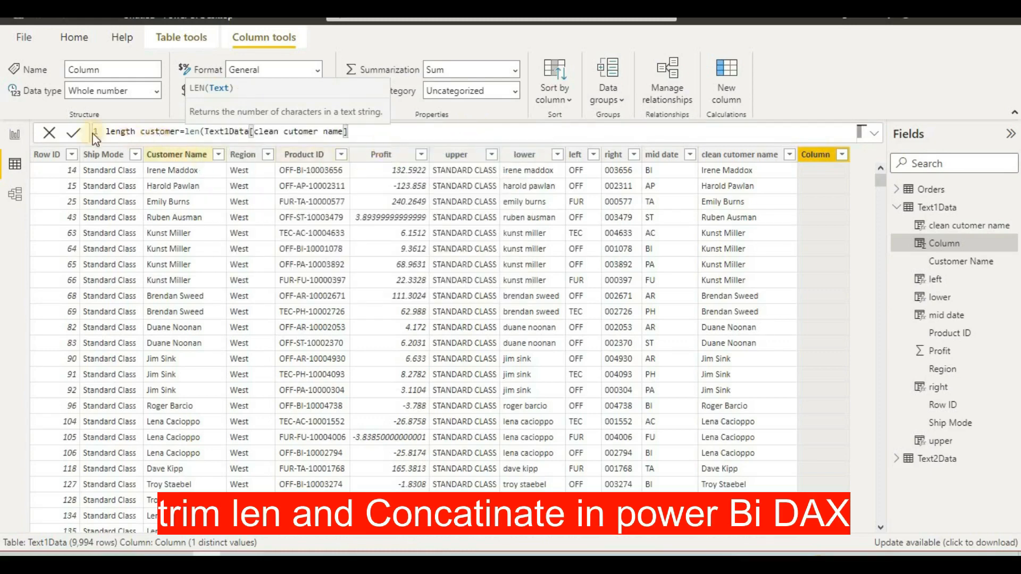
pyautogui.click(77, 133)
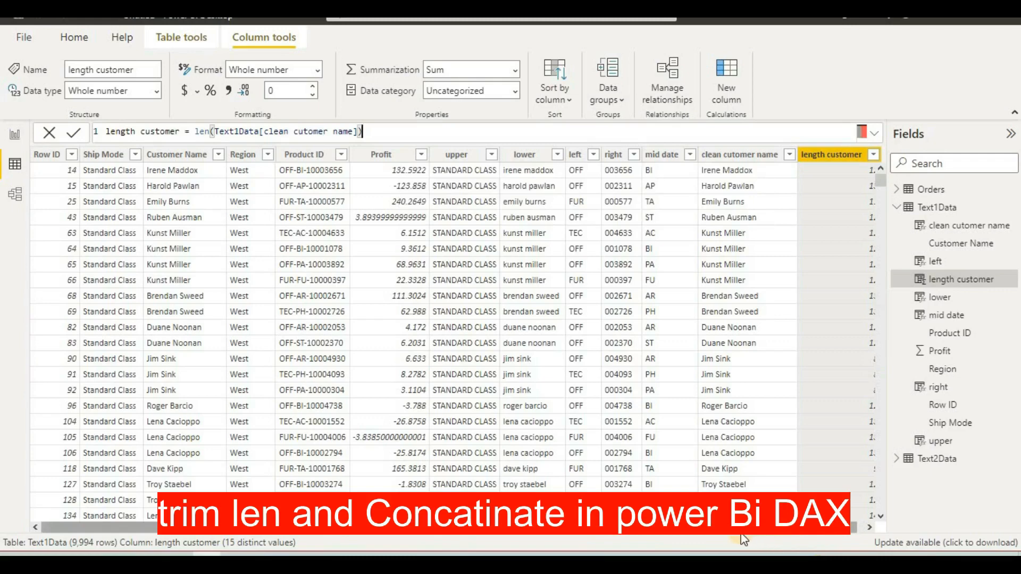
pyautogui.moveTo(742, 530); pyautogui.dragTo(851, 472)
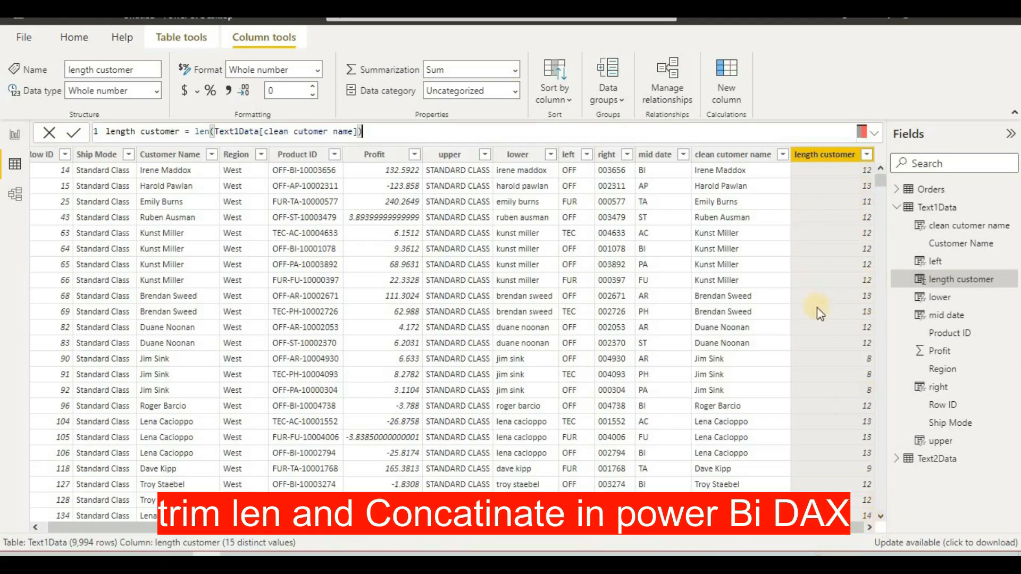
pyautogui.click(739, 92)
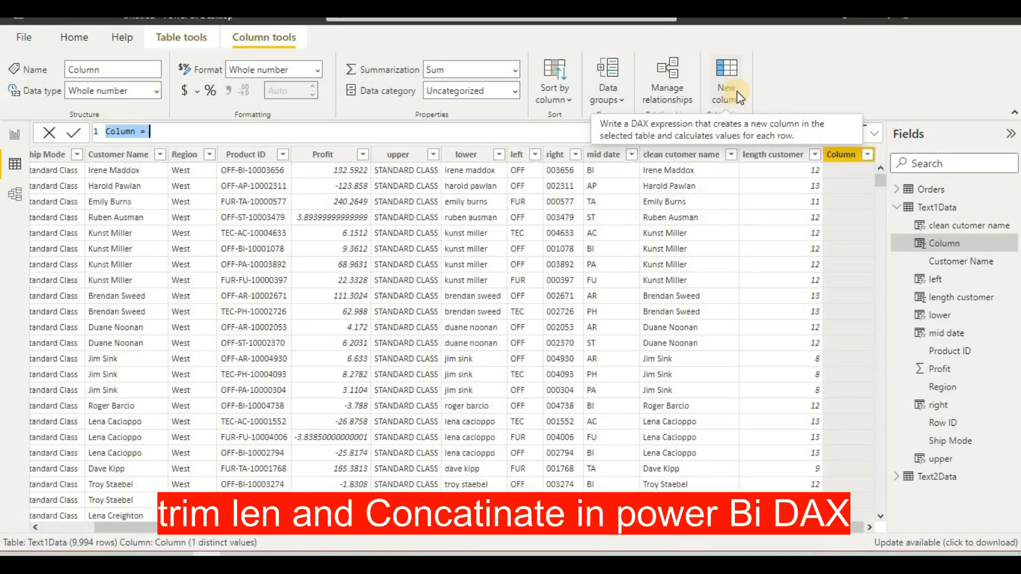
pyautogui.moveTo(475, 527); pyautogui.dragTo(213, 554)
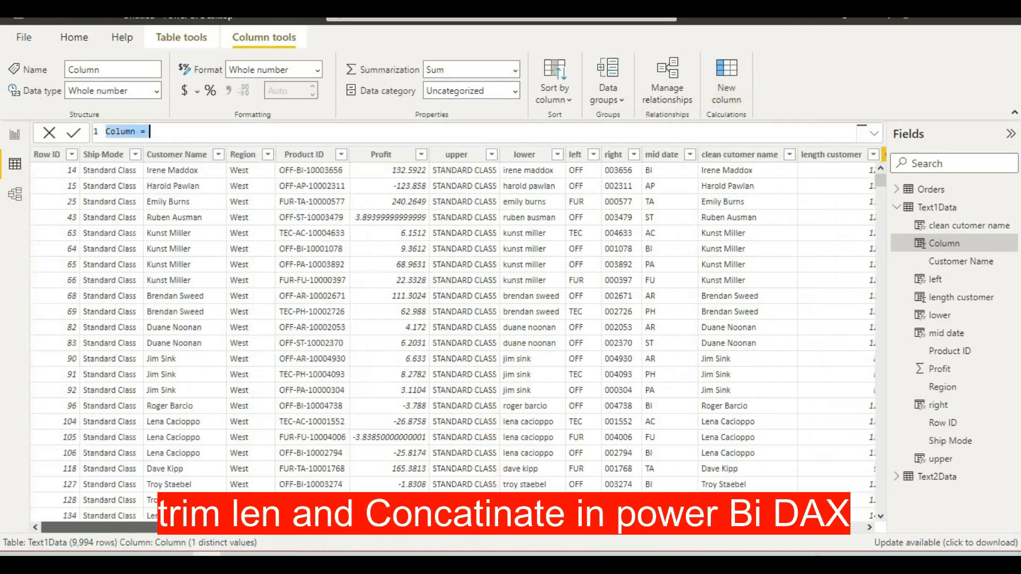
pyautogui.hscroll(3, 758, 485)
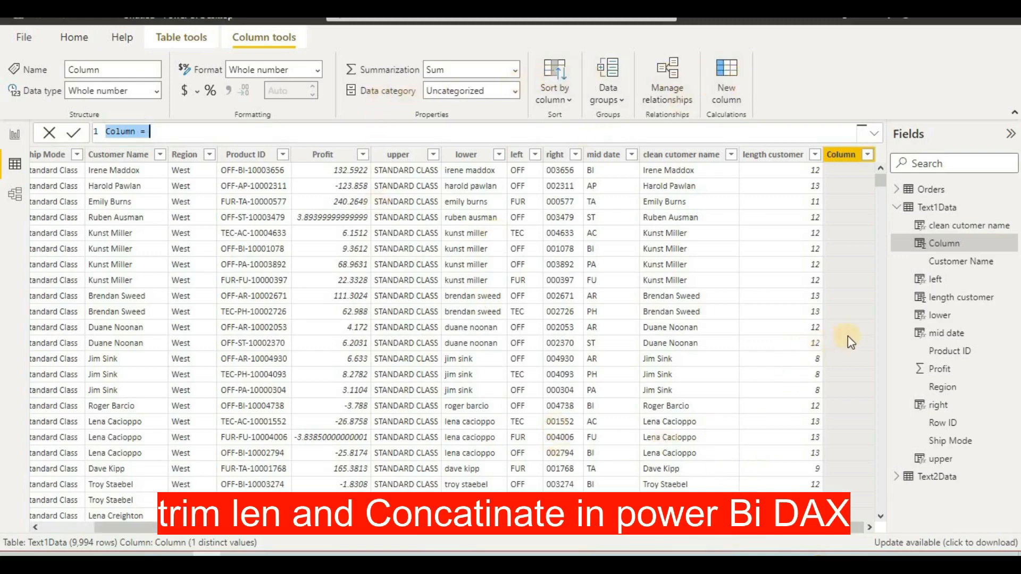
pyautogui.click(903, 477)
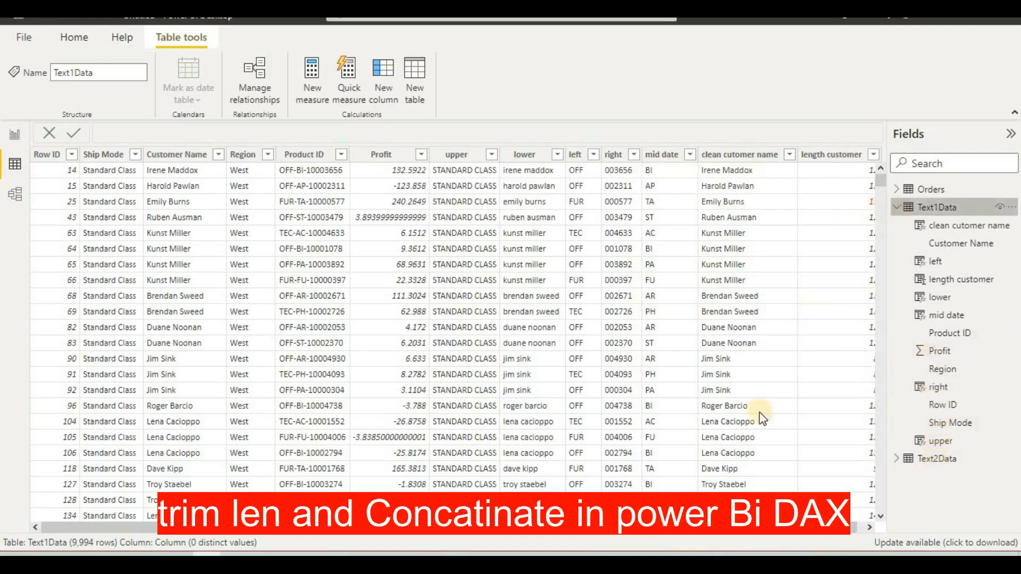
pyautogui.moveTo(752, 531); pyautogui.dragTo(760, 528)
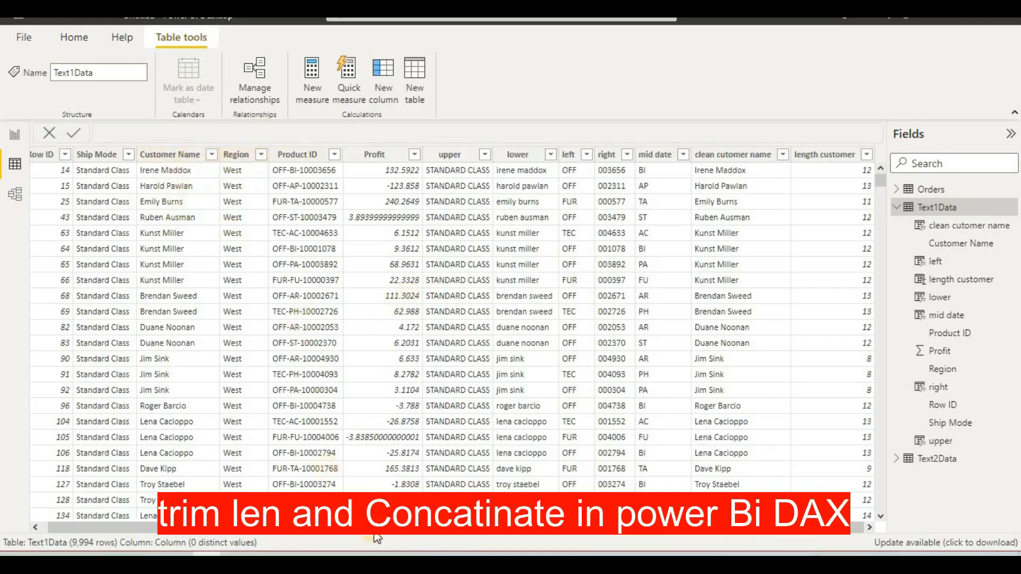
pyautogui.click(594, 233)
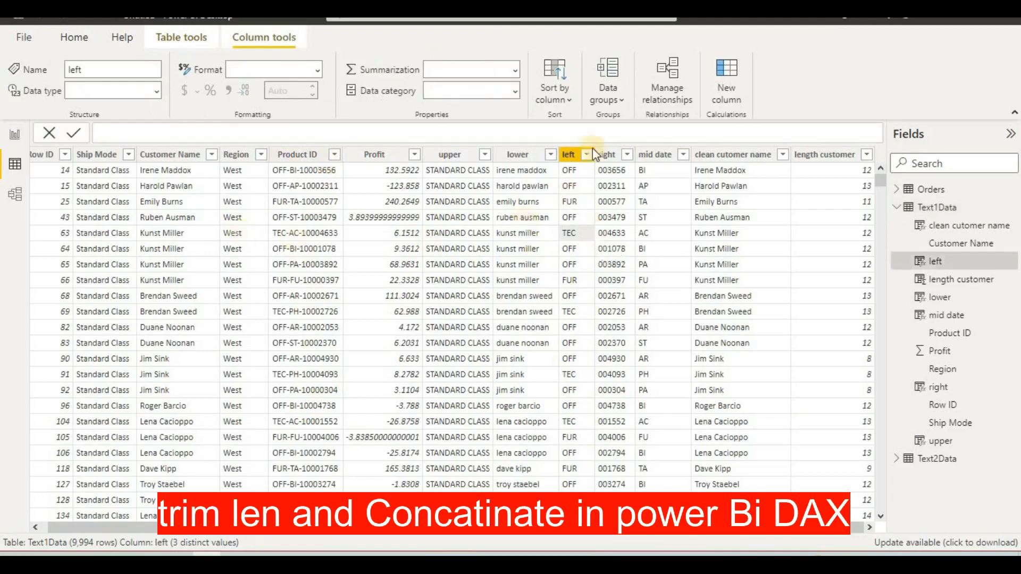
# Step: Start a new calculated column in Text1Data and name it cust region in its formula
pyautogui.click(730, 85)
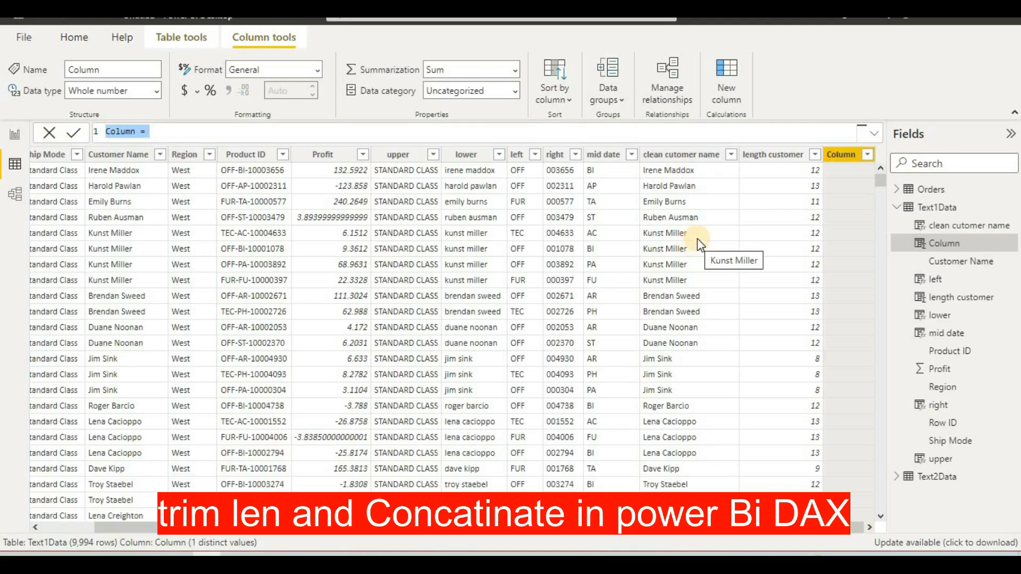
pyautogui.write('conca')
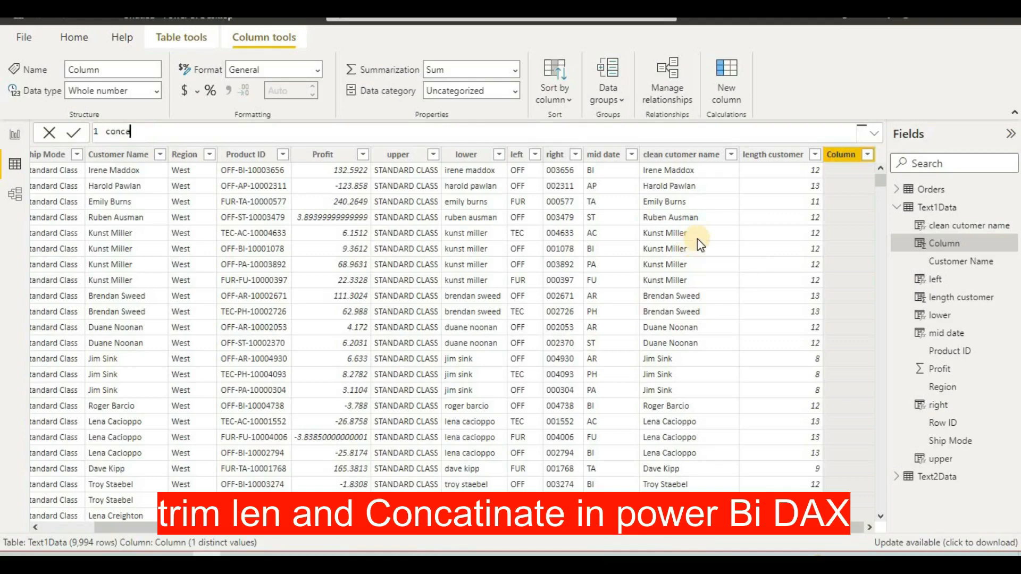
pyautogui.write('tinate')
pyautogui.press('BackSpace')
pyautogui.press('BackSpace')
pyautogui.press('BackSpace')
pyautogui.press('BackSpace')
pyautogui.press('BackSpace')
pyautogui.press('BackSpace')
pyautogui.press('BackSpace')
pyautogui.press('BackSpace')
pyautogui.press('BackSpace')
pyautogui.press('BackSpace')
pyautogui.press('BackSpace')
pyautogui.write('cust reggion')
pyautogui.press('BackSpace')
pyautogui.press('BackSpace')
pyautogui.press('BackSpace')
pyautogui.press('BackSpace')
pyautogui.write('ion=')
# Step: Try to define cust region as Text1Data[clean cutomer name],&,Text1Data[Region] and commit the formula
pyautogui.write('ci')
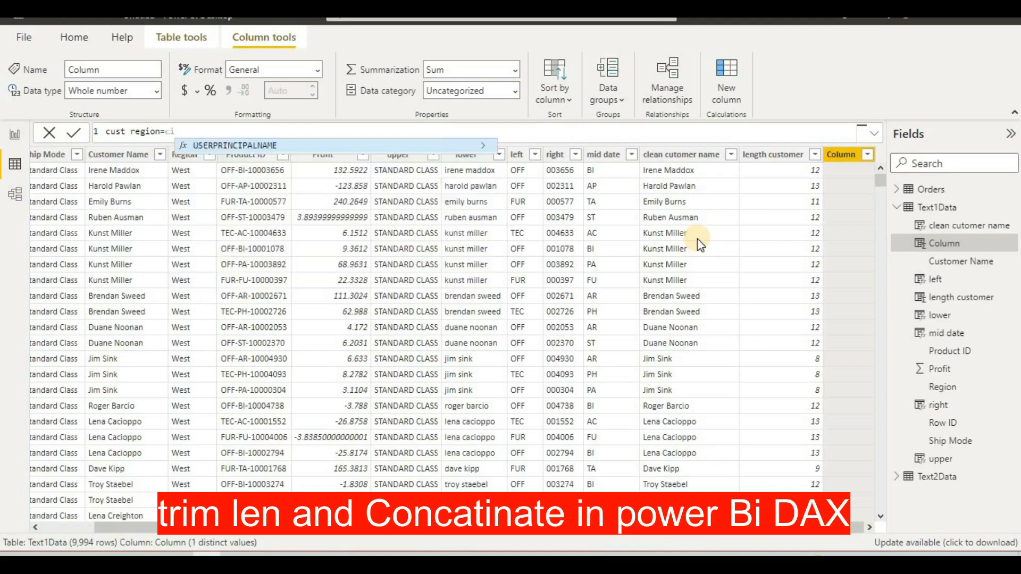
pyautogui.press('BackSpace')
pyautogui.write('ut')
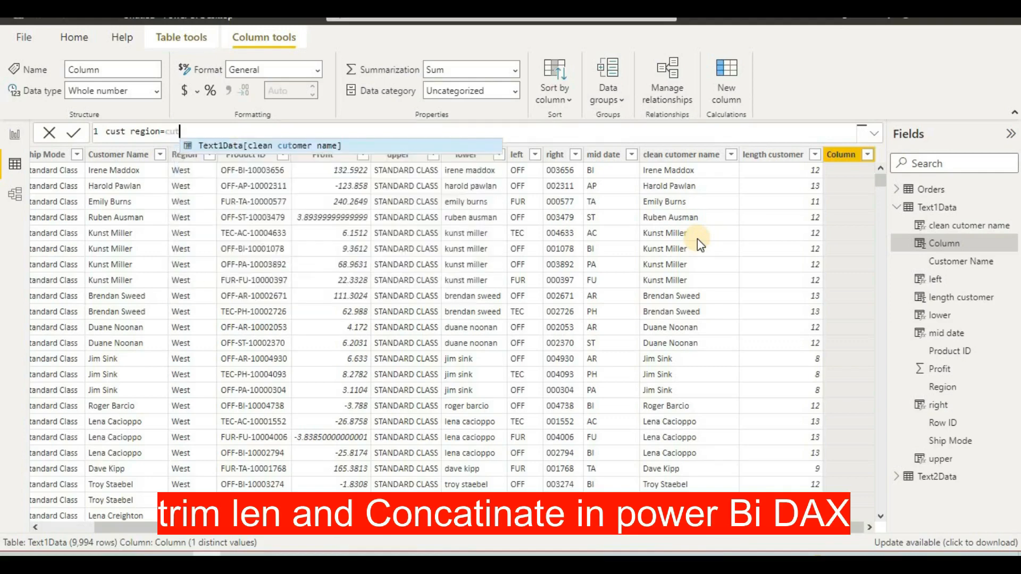
pyautogui.write('o')
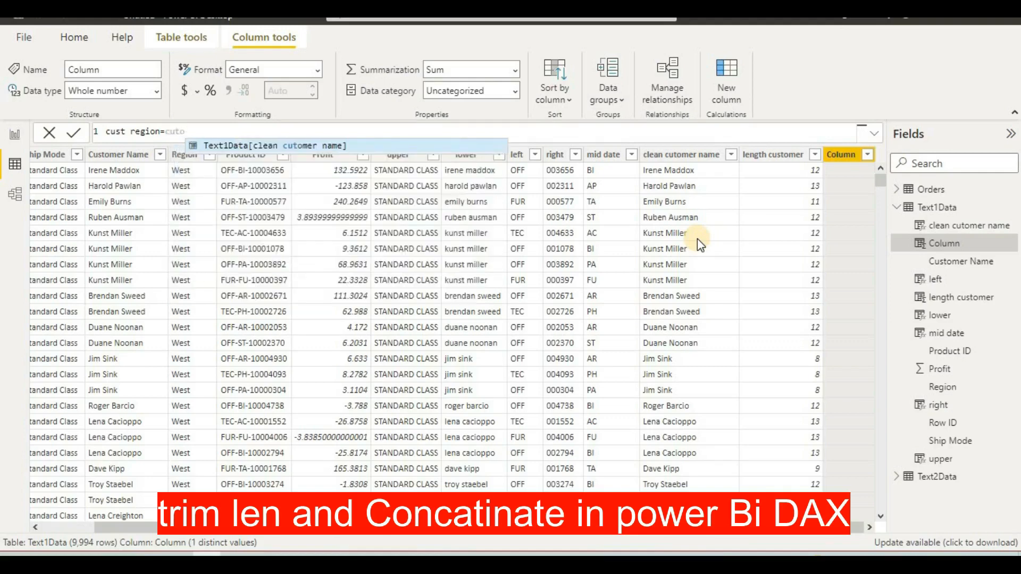
pyautogui.click(299, 147)
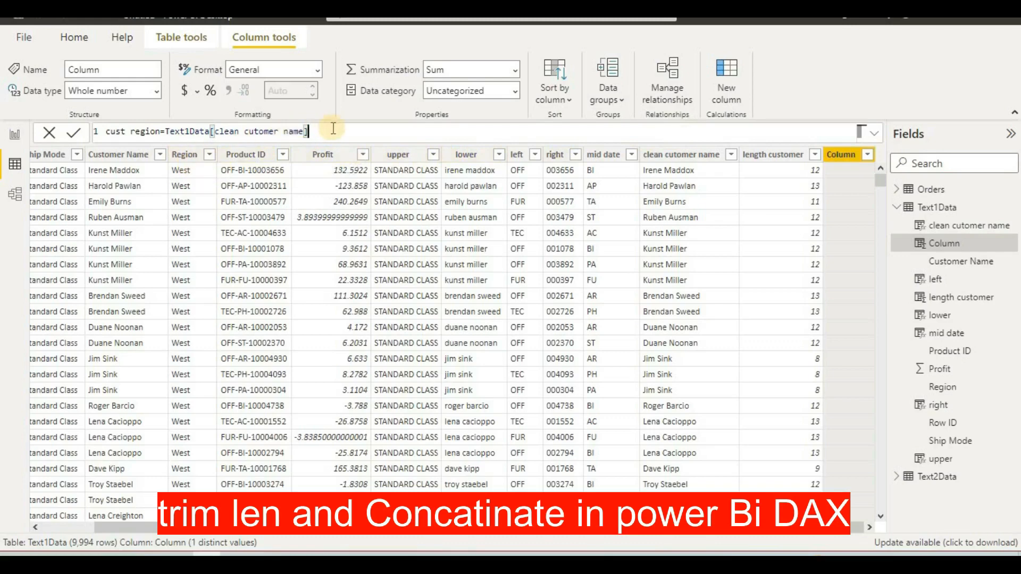
pyautogui.write(',&,region')
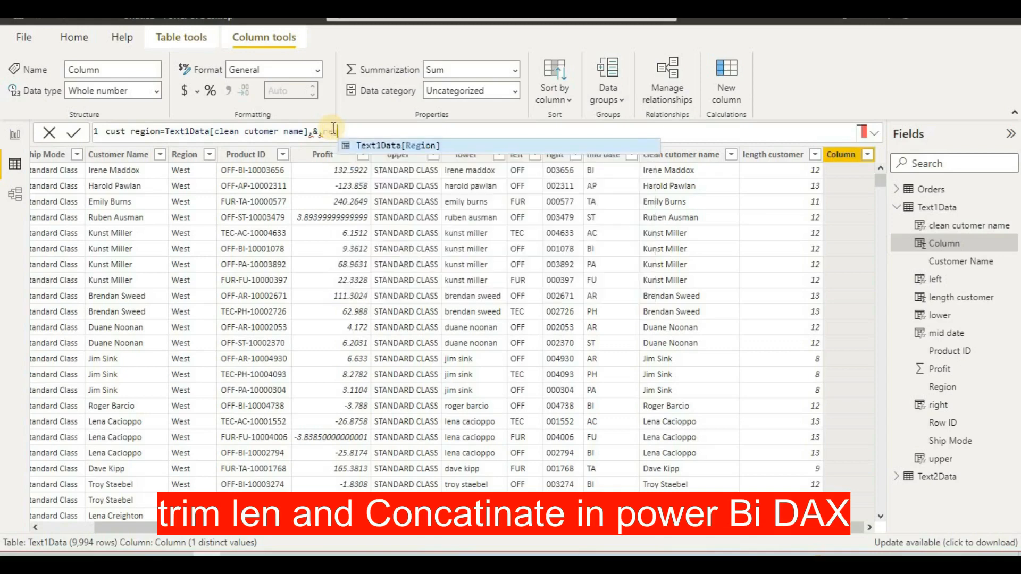
pyautogui.click(393, 145)
pyautogui.click(73, 134)
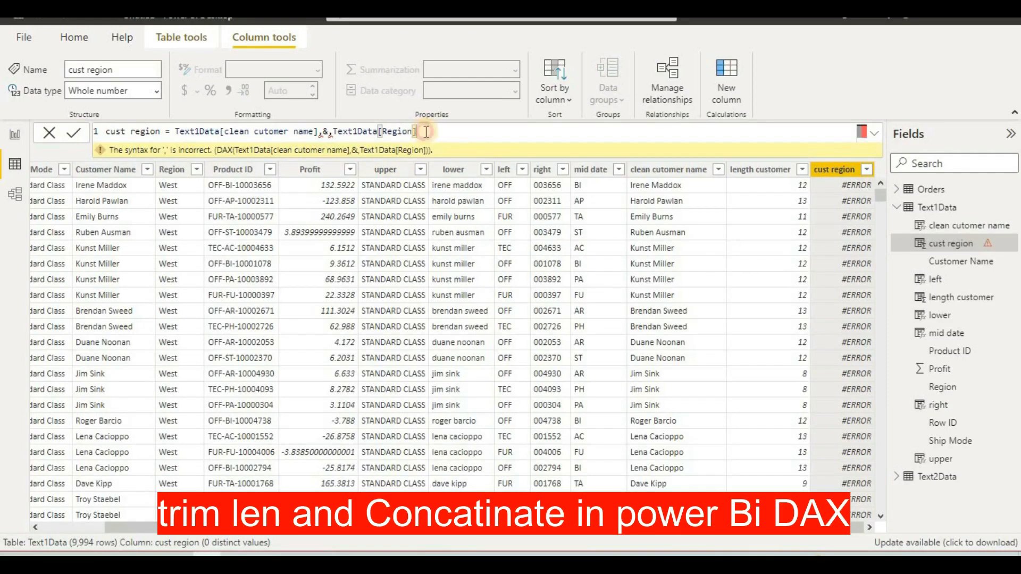
# Step: Remove the commas on both sides of the & operator in the cust region formula and commit it
pyautogui.click(333, 130)
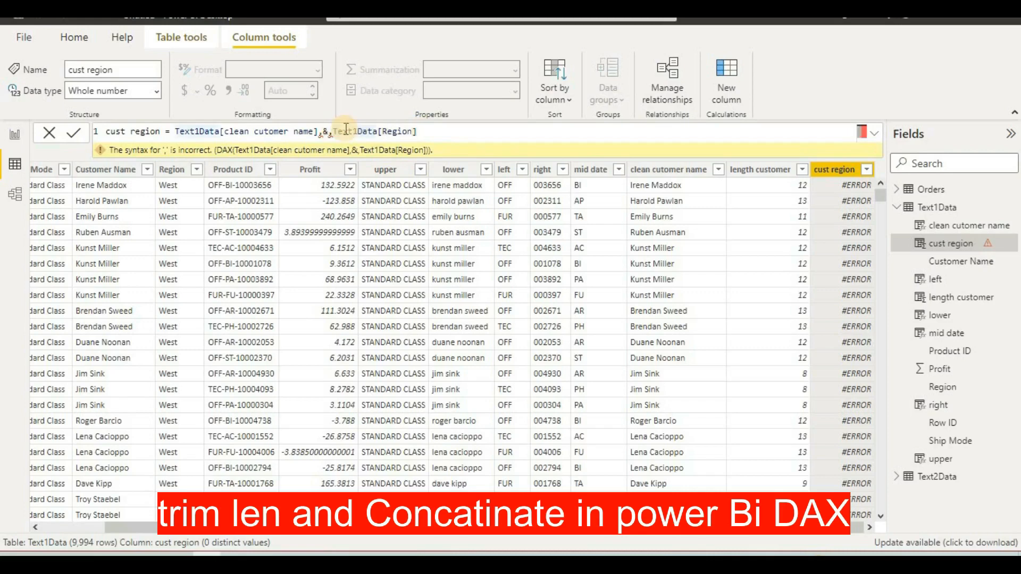
pyautogui.press('BackSpace')
pyautogui.click(327, 131)
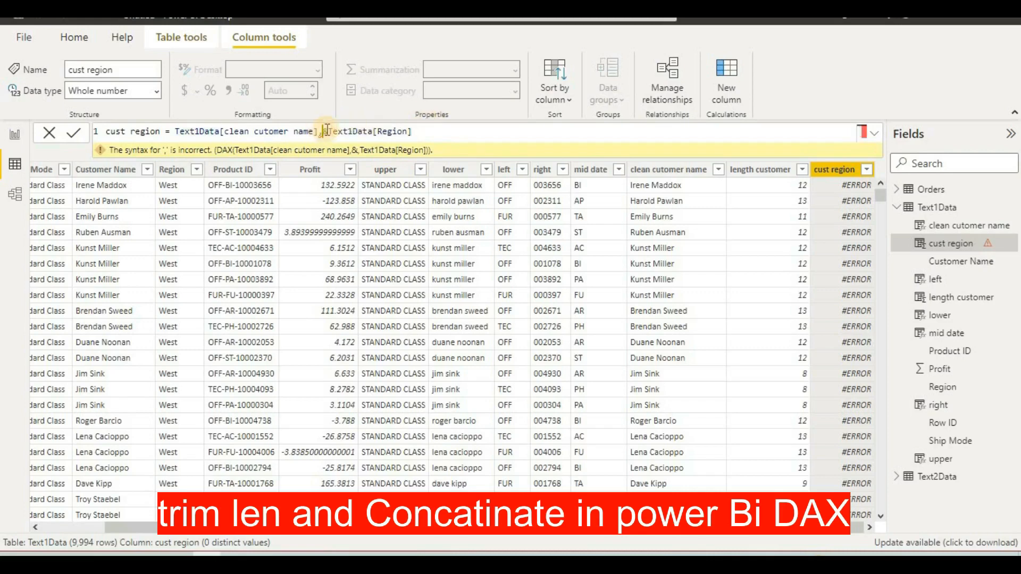
pyautogui.press('BackSpace')
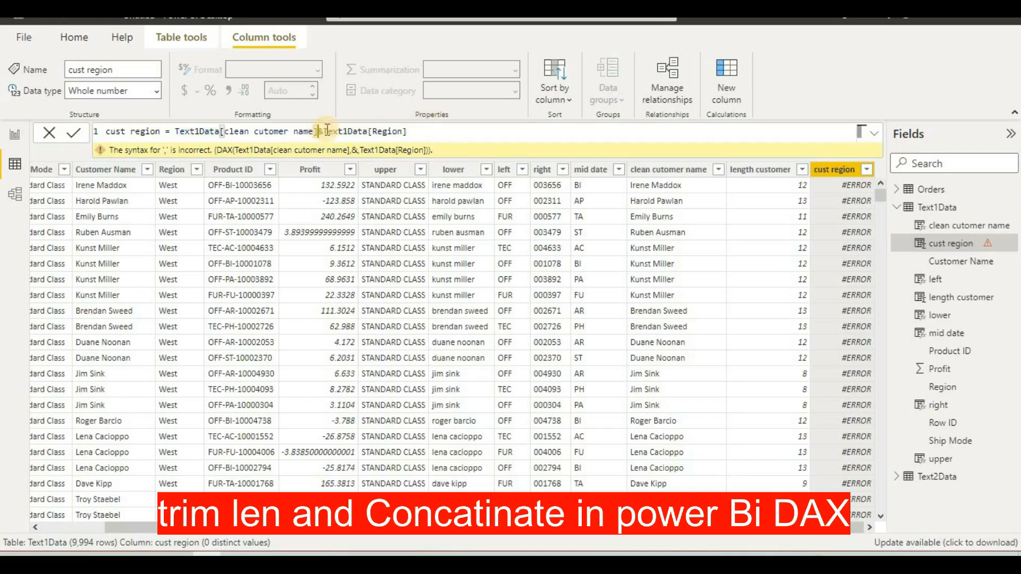
pyautogui.click(78, 134)
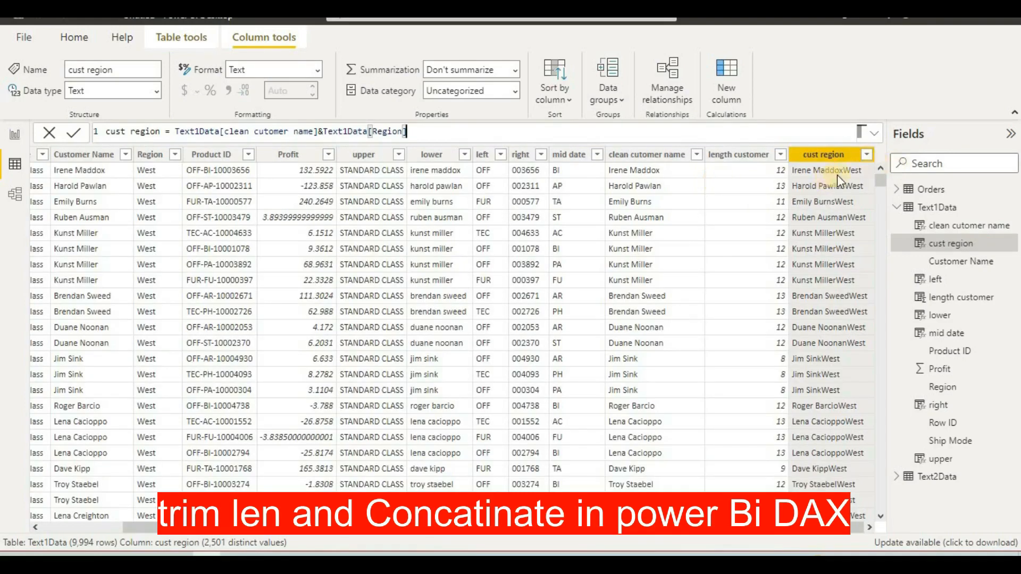
# Step: Insert a quoted space " " right after Text1Data[clean cutomer name] in the cust region formula and commit it
pyautogui.click(318, 131)
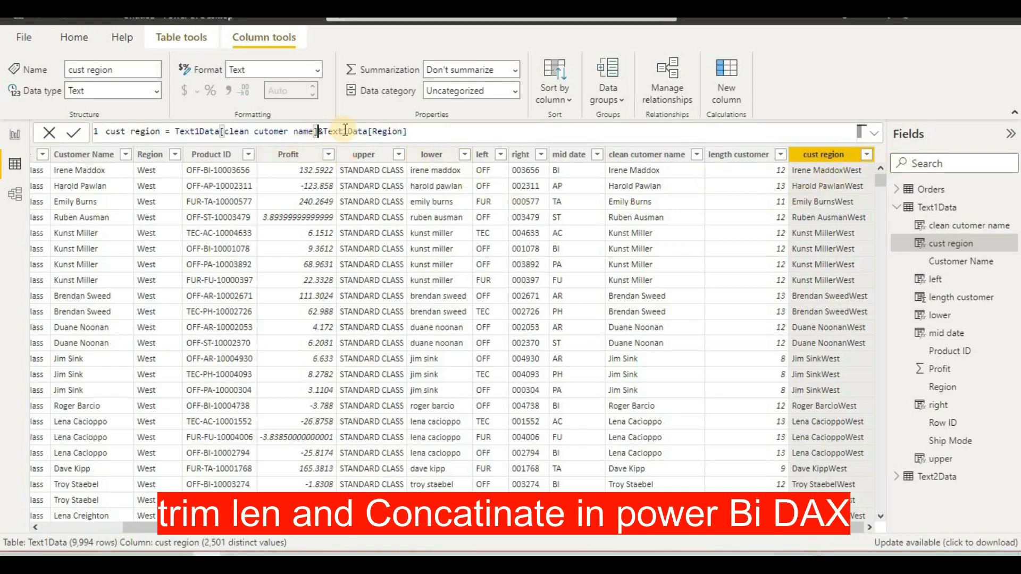
pyautogui.write('" "')
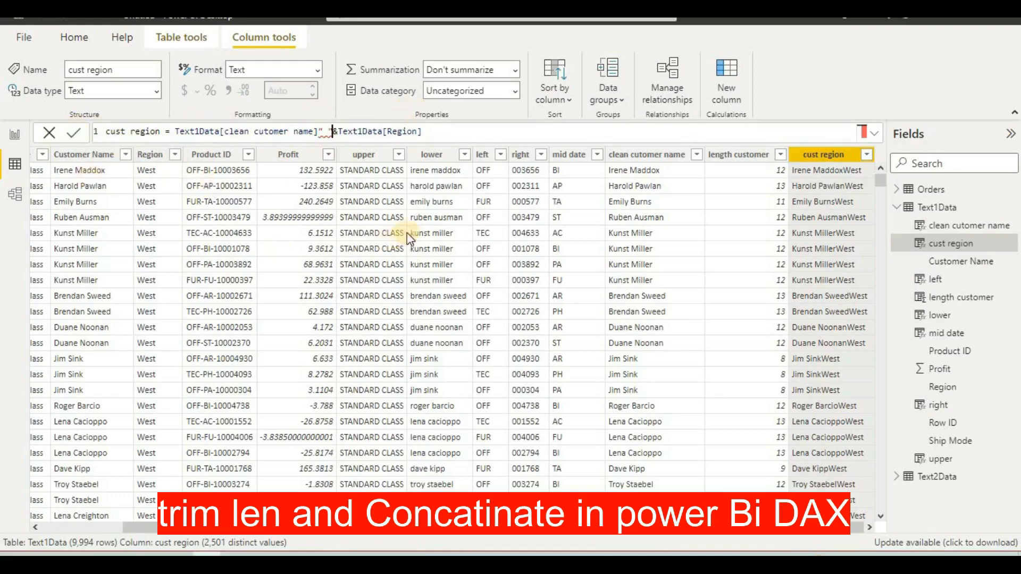
pyautogui.press('Return')
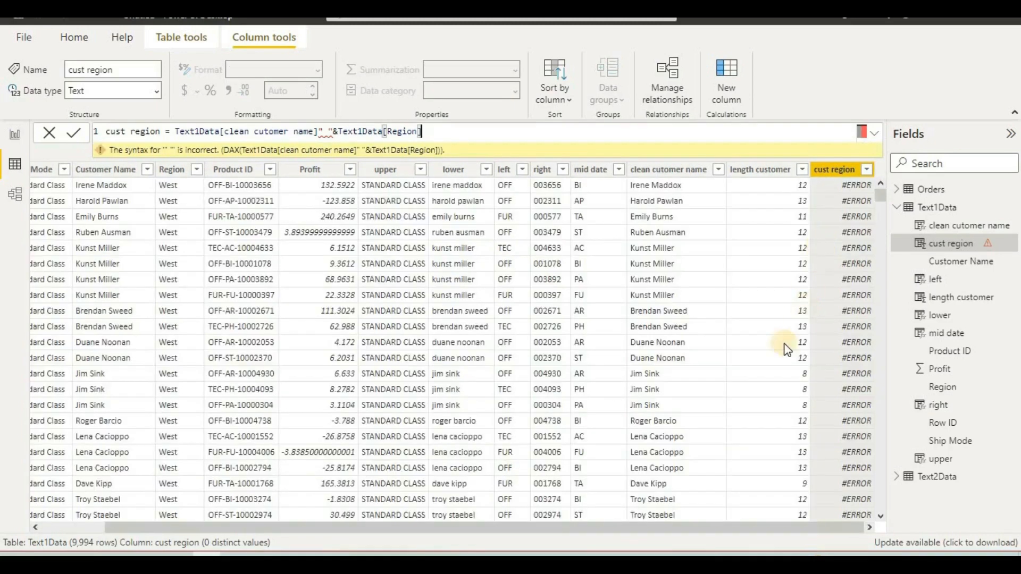
# Step: Insert an & operator between Text1Data[clean cutomer name] and the quoted space in the cust region formula and commit it
pyautogui.click(318, 131)
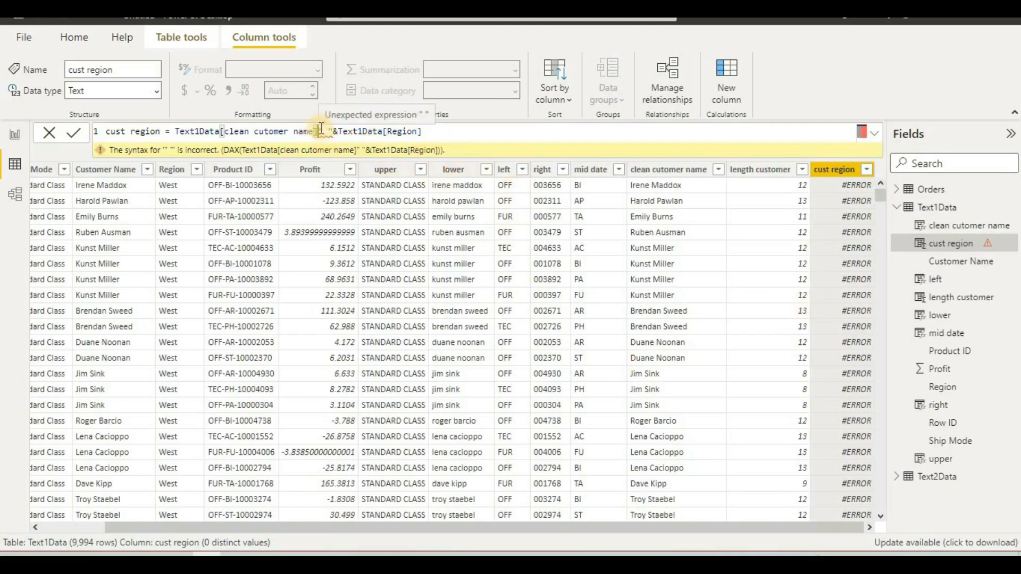
pyautogui.click(316, 130)
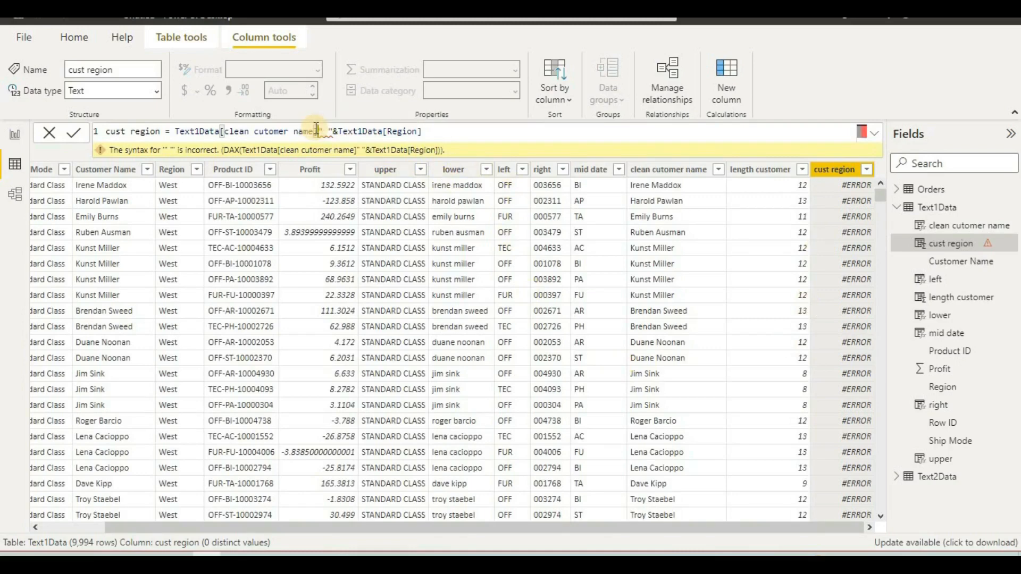
pyautogui.write('&')
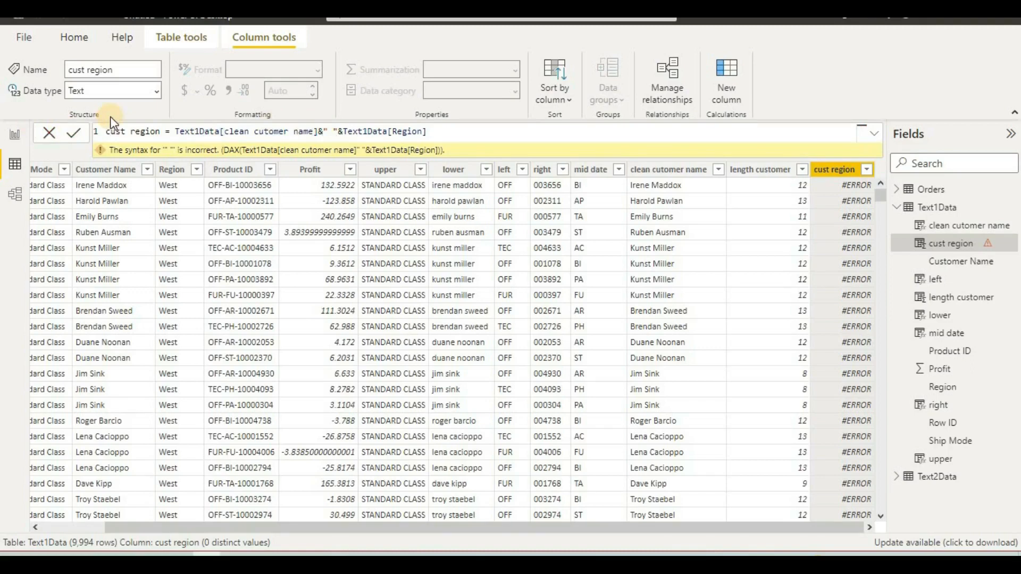
pyautogui.click(80, 138)
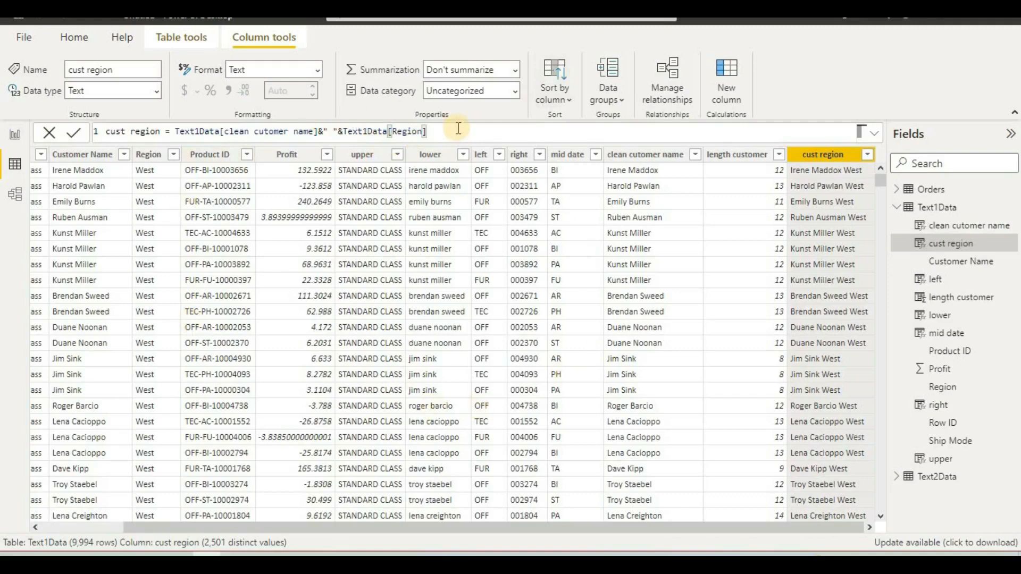
pyautogui.click(78, 137)
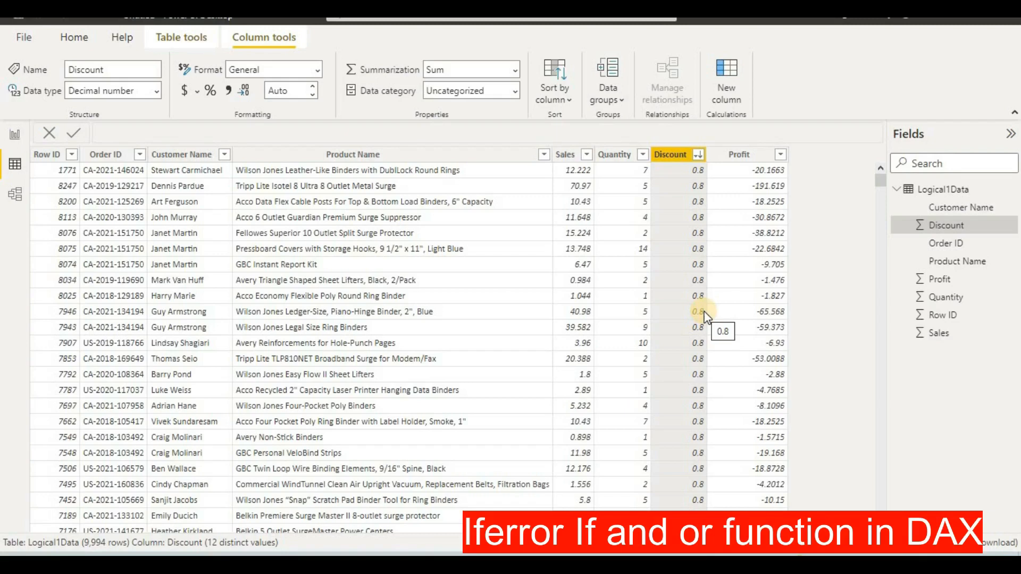
# Step: Add a calculated column price to Logical1Data that divides Sales by Quantity inside IFERROR, with 0 as the error value, and commit it
pyautogui.click(749, 155)
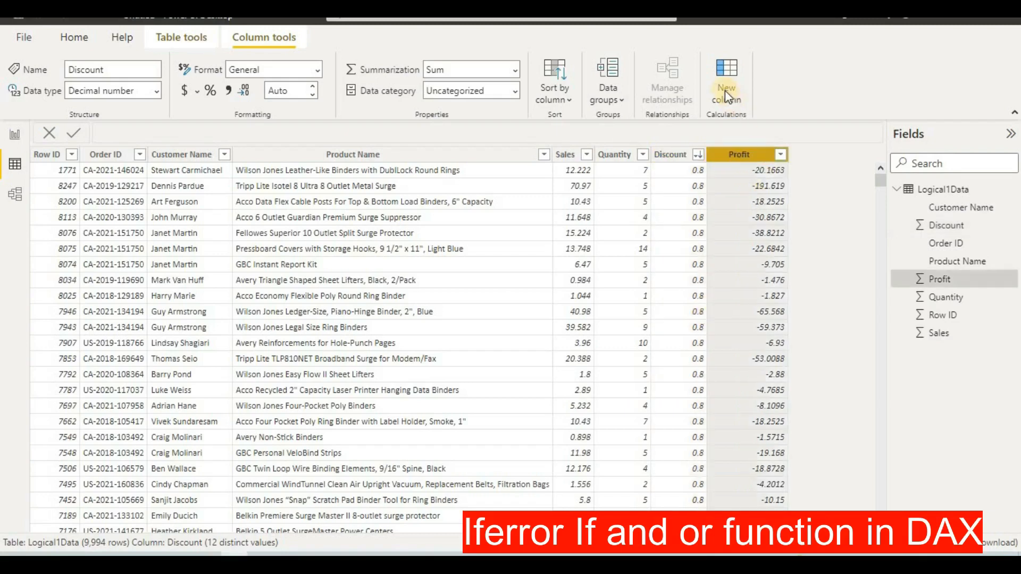
pyautogui.click(725, 90)
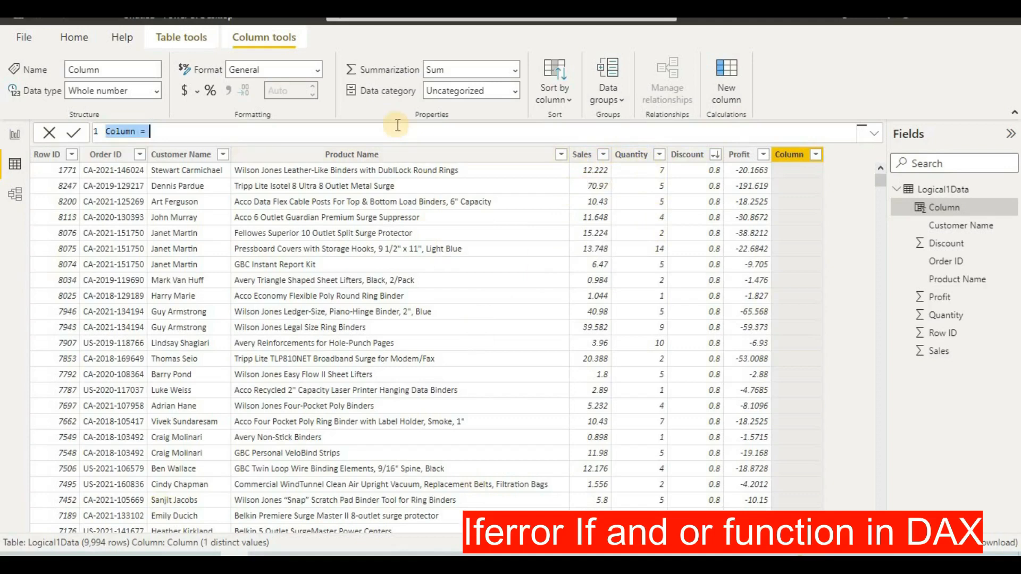
pyautogui.write('pr')
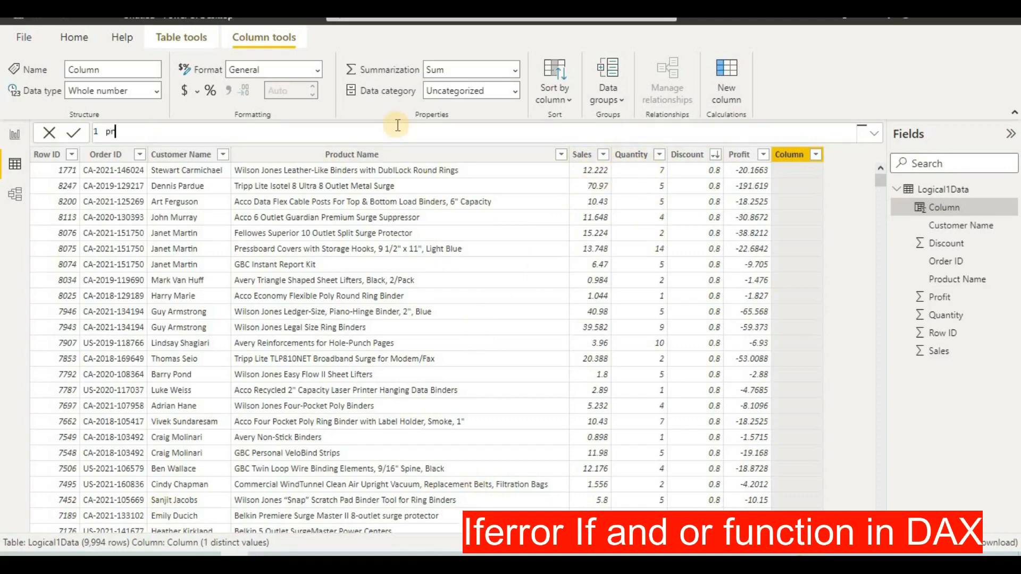
pyautogui.write('ice=')
pyautogui.write('if')
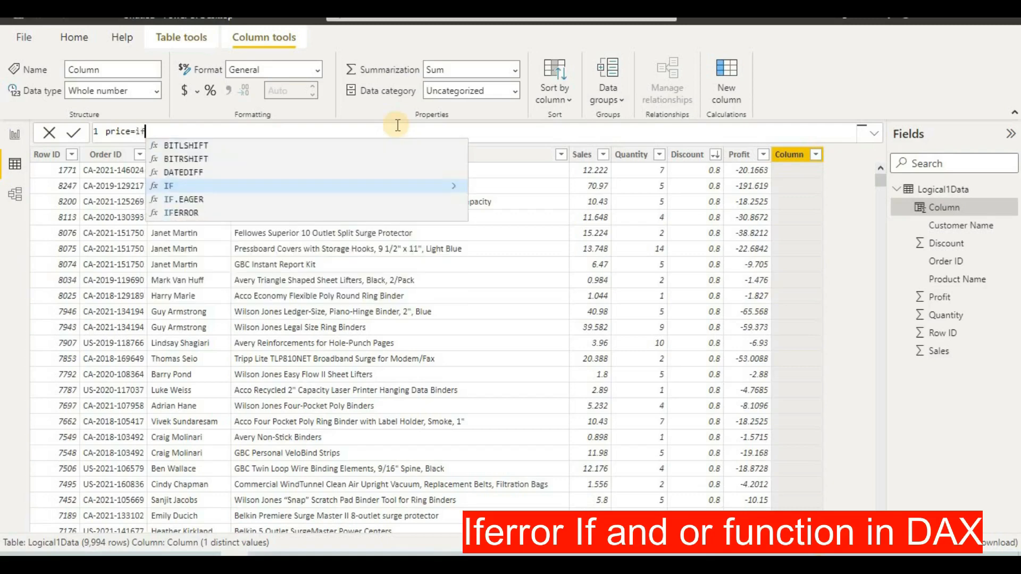
pyautogui.write('erro')
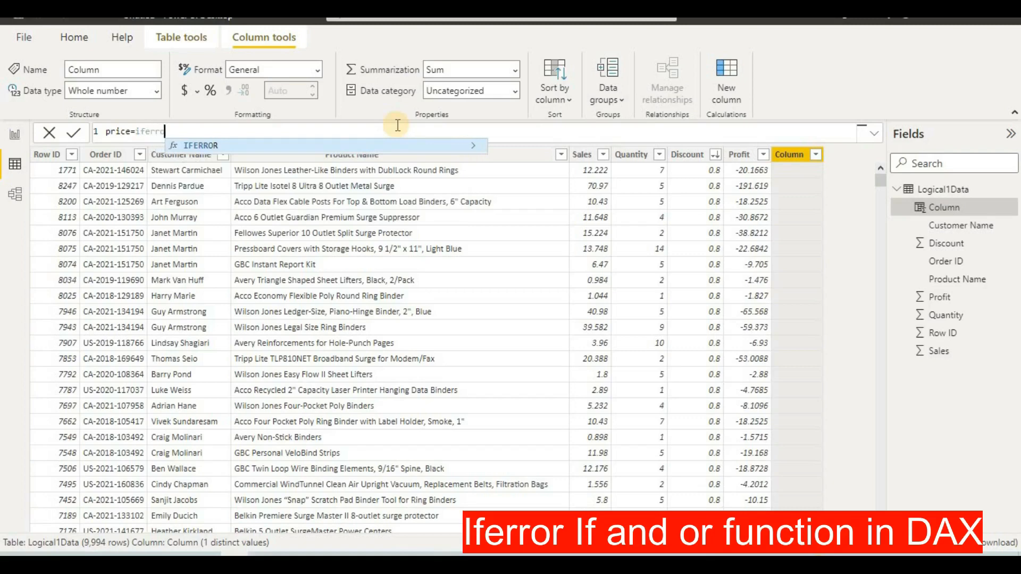
pyautogui.write('r(')
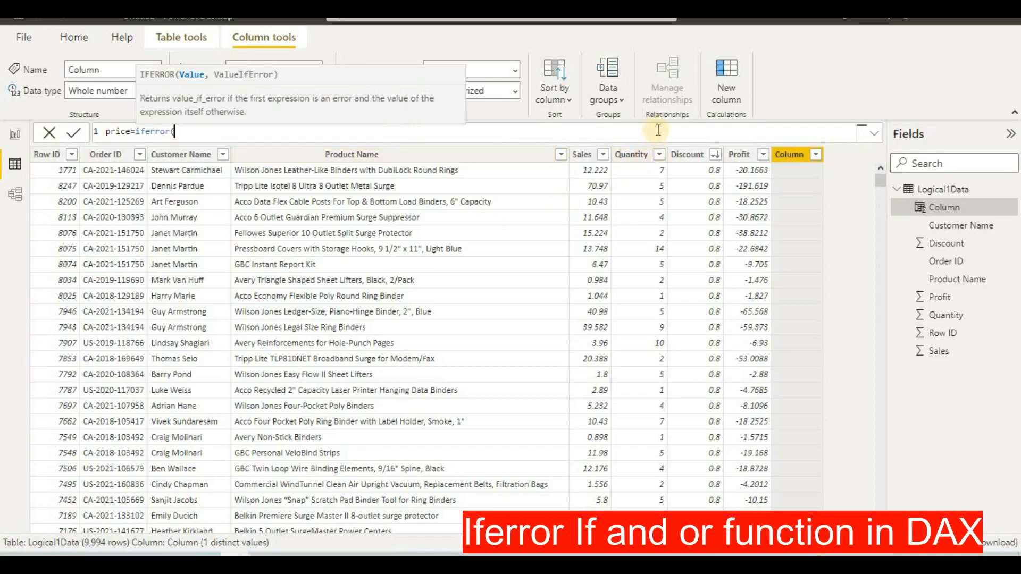
pyautogui.write('sales')
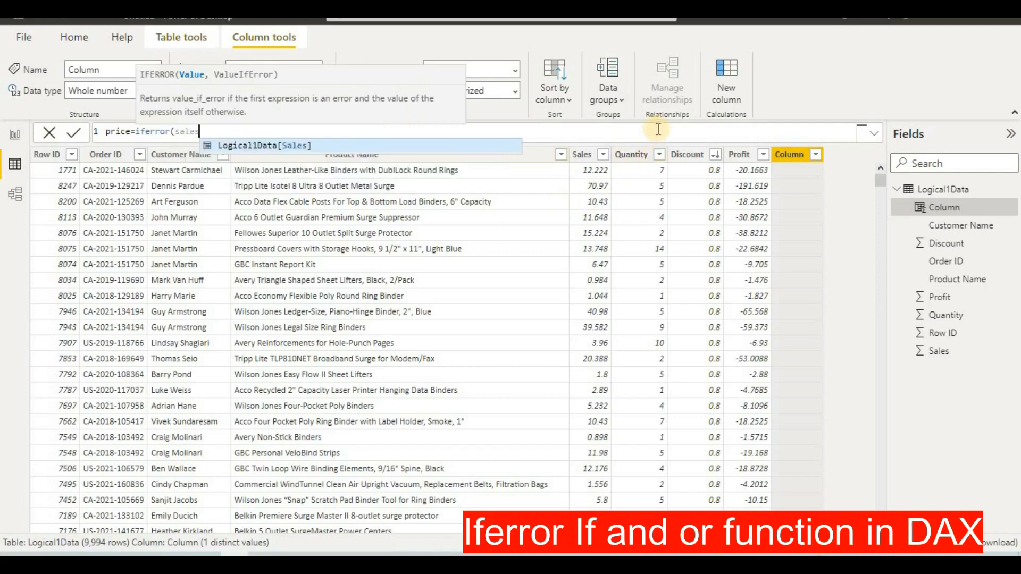
pyautogui.click(405, 146)
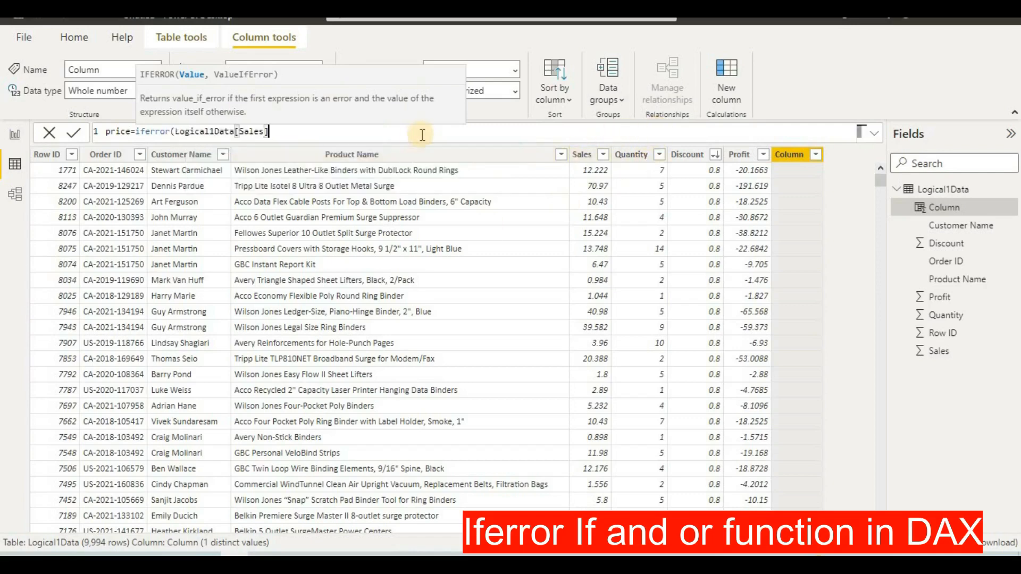
pyautogui.write('/quan')
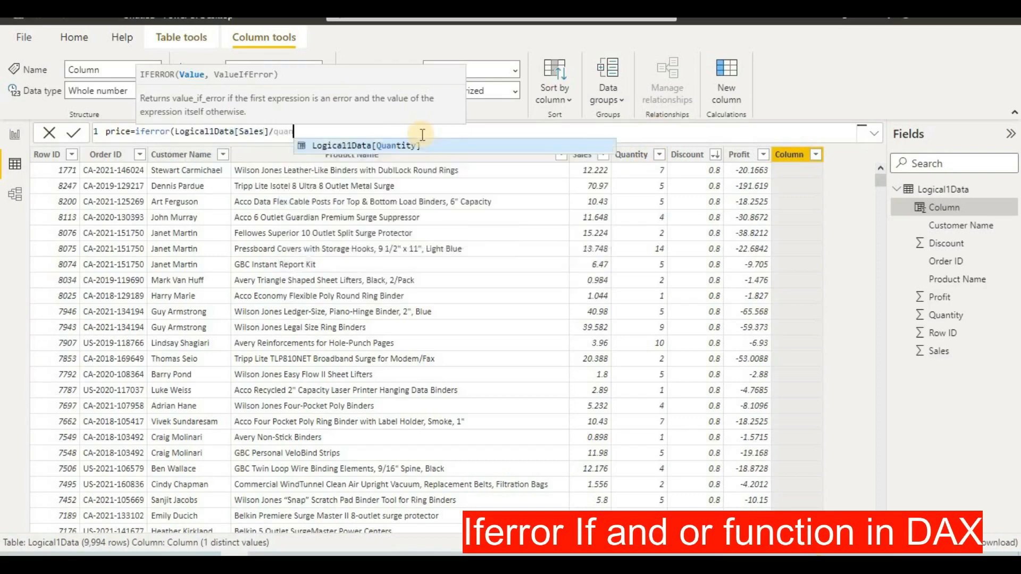
pyautogui.click(417, 146)
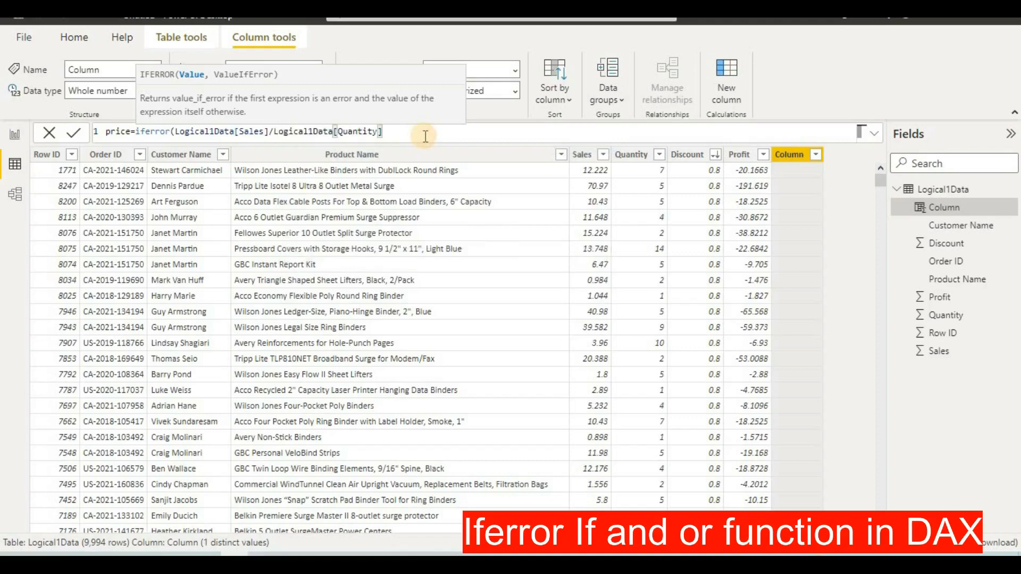
pyautogui.write(',0)')
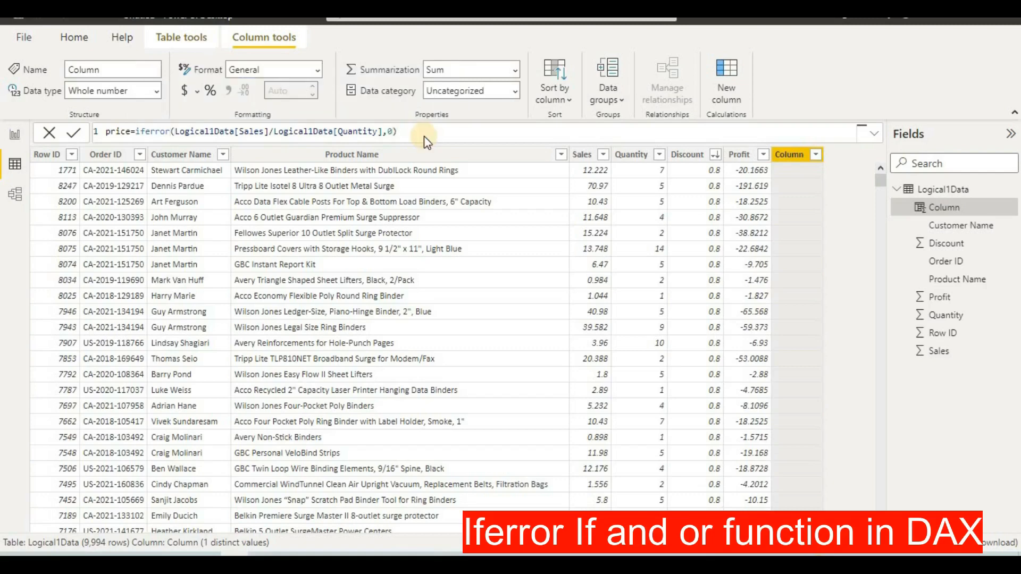
pyautogui.press('Return')
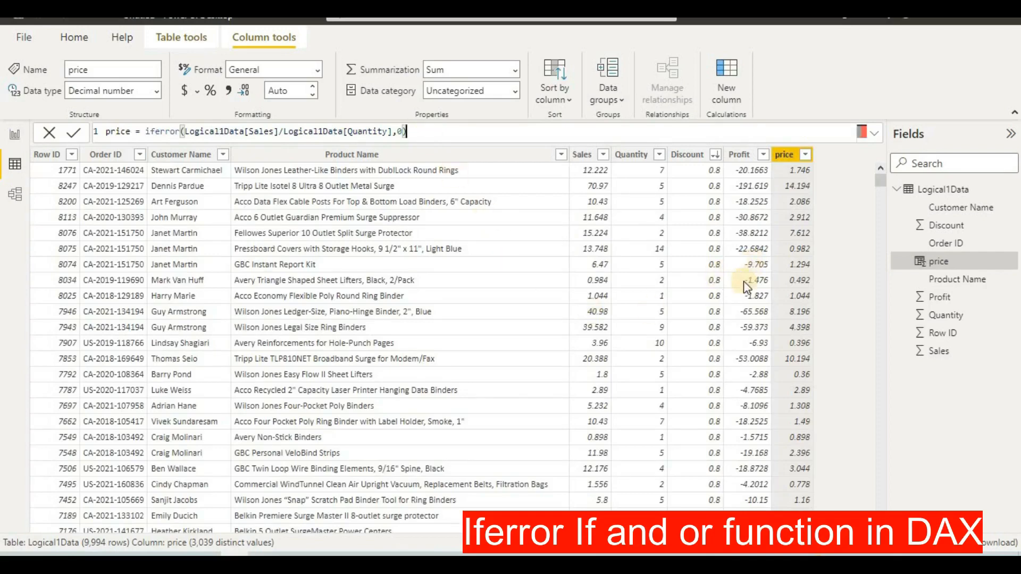
# Step: Examine the price and Quantity values down the rows of the Logical1Data table
pyautogui.scroll(-7, 672, 326)
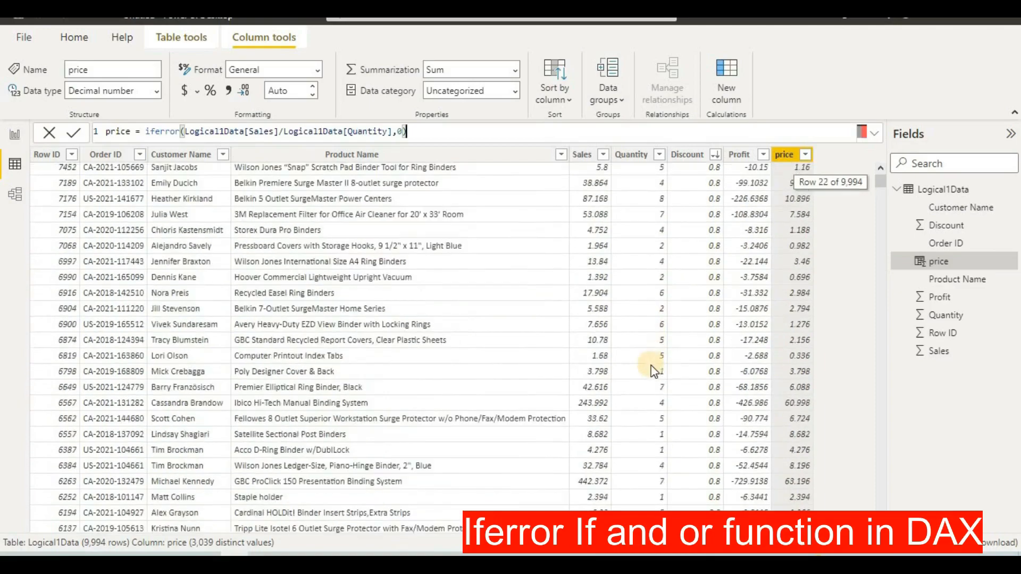
pyautogui.scroll(-6, 655, 371)
pyautogui.scroll(6, 654, 371)
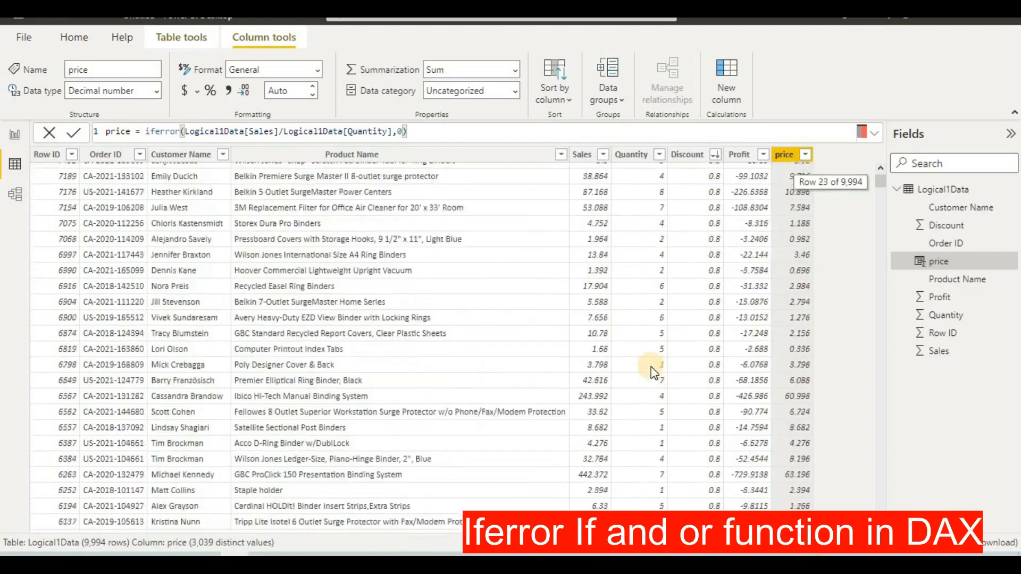
pyautogui.scroll(-20, 654, 370)
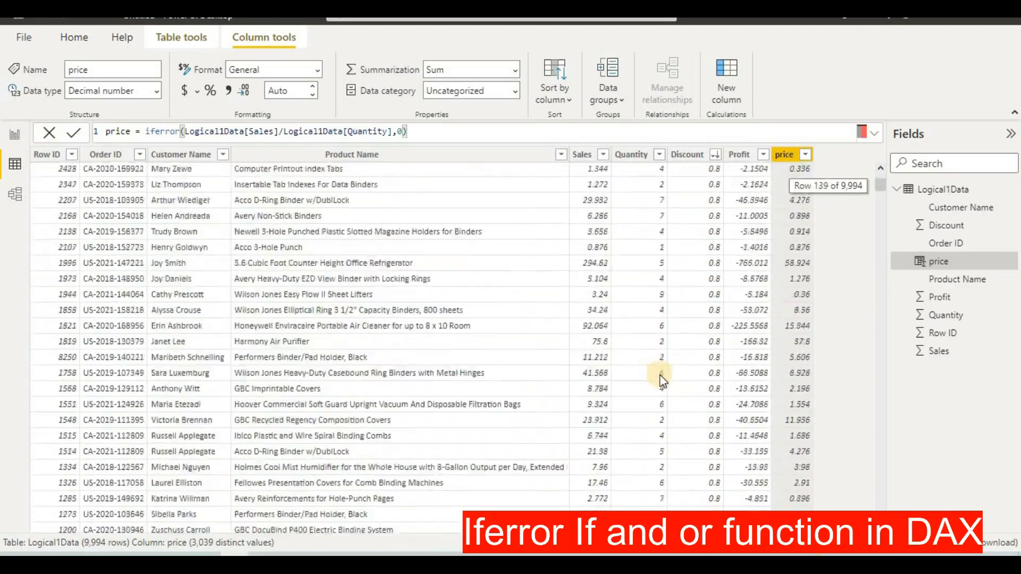
pyautogui.scroll(-1, 661, 376)
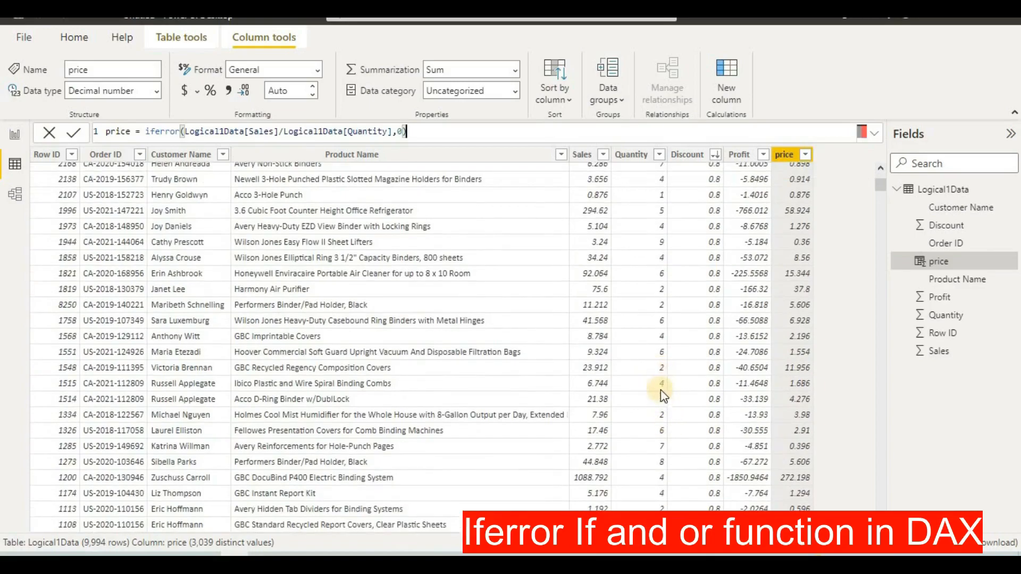
pyautogui.scroll(20, 663, 394)
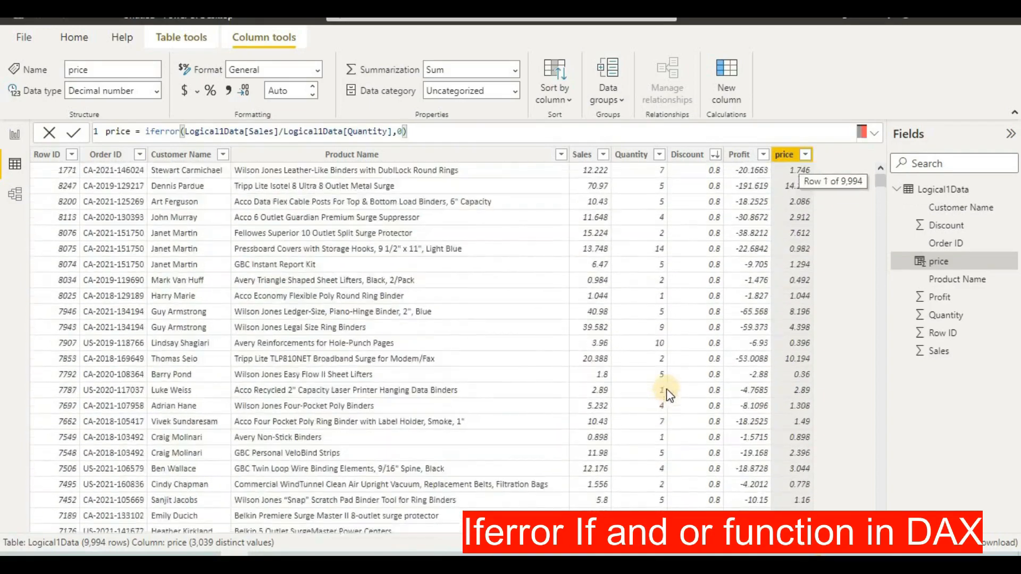
pyautogui.click(659, 168)
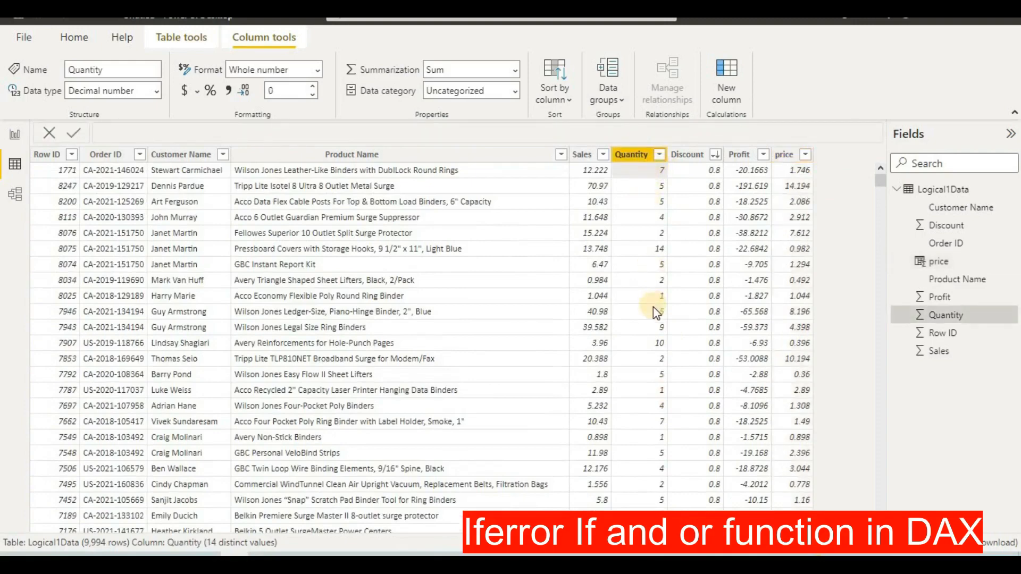
pyautogui.scroll(-15, 654, 309)
pyautogui.scroll(6, 658, 315)
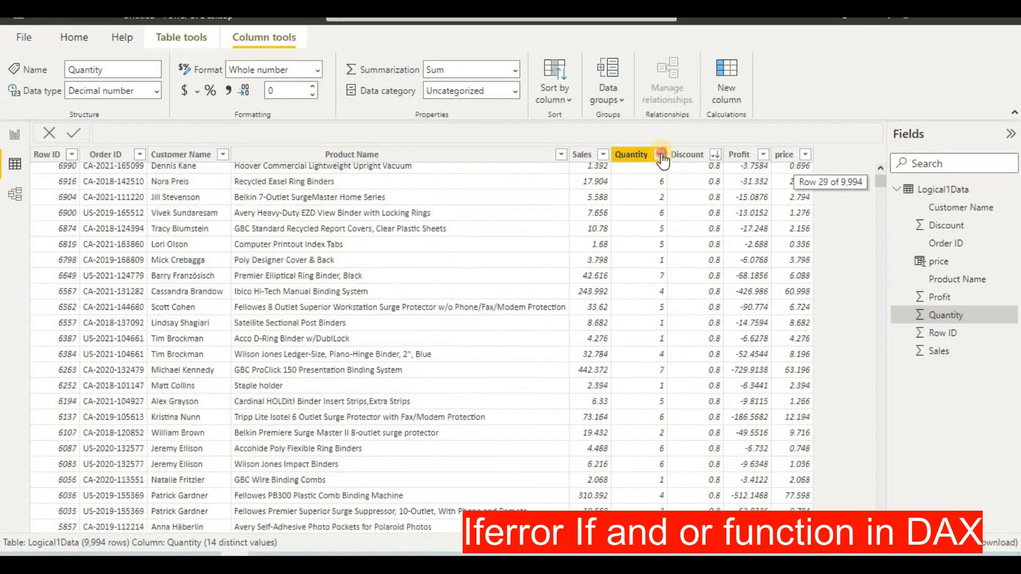
# Step: Sort the table by Quantity, first descending and finally ascending, and check the smallest quantities
pyautogui.click(660, 155)
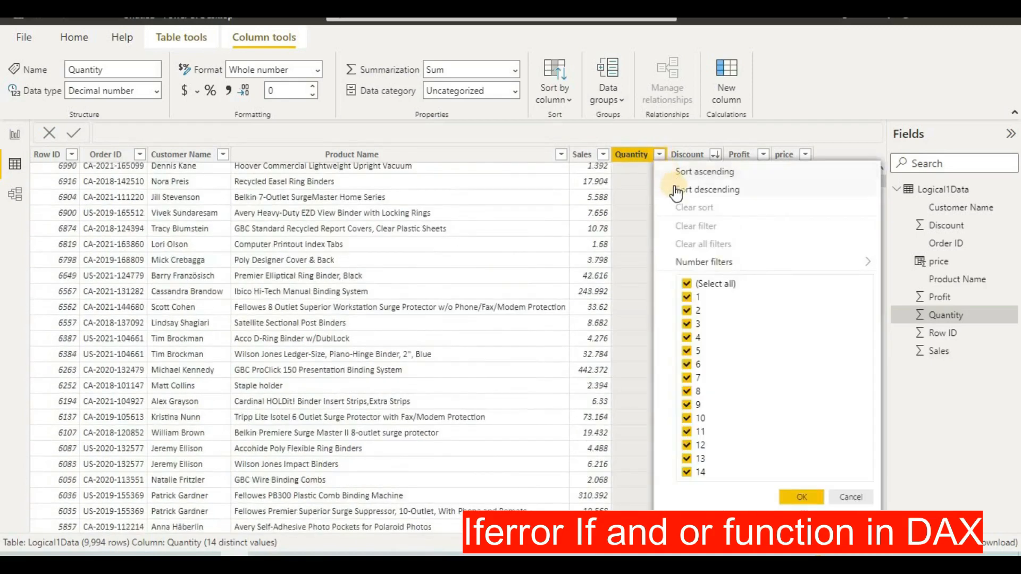
pyautogui.click(732, 190)
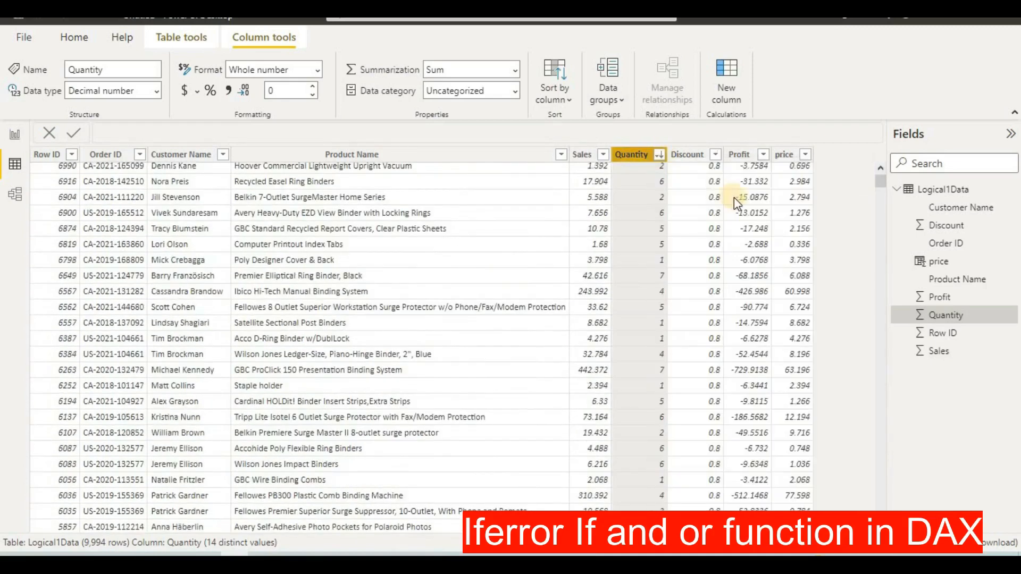
pyautogui.click(659, 154)
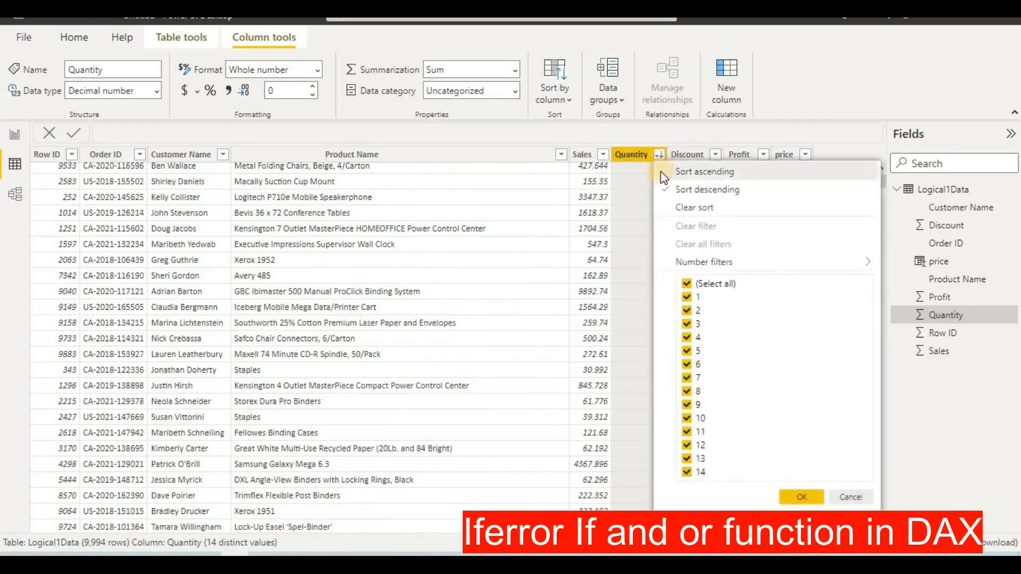
pyautogui.click(660, 171)
pyautogui.scroll(15, 686, 290)
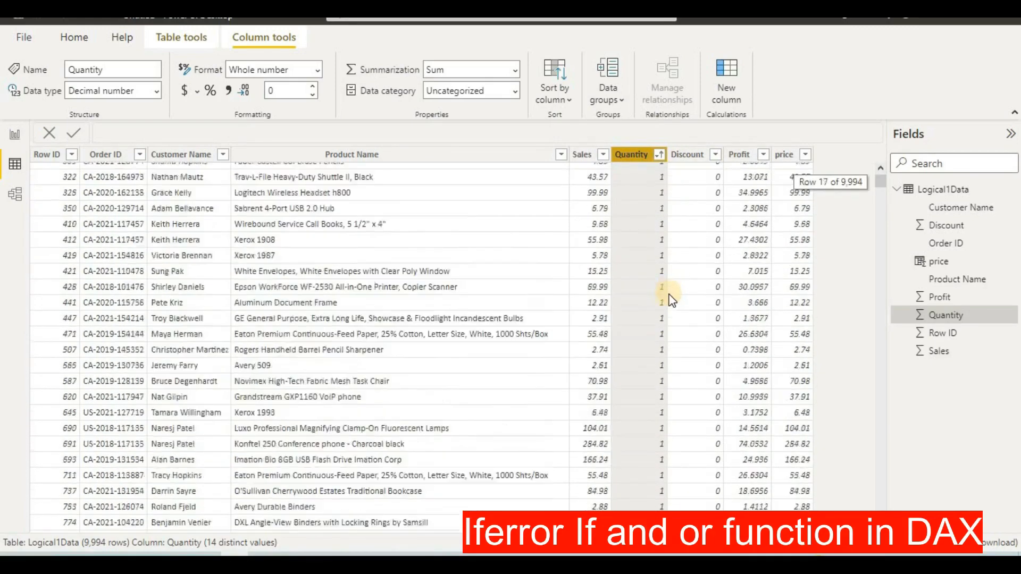
pyautogui.scroll(-14, 672, 304)
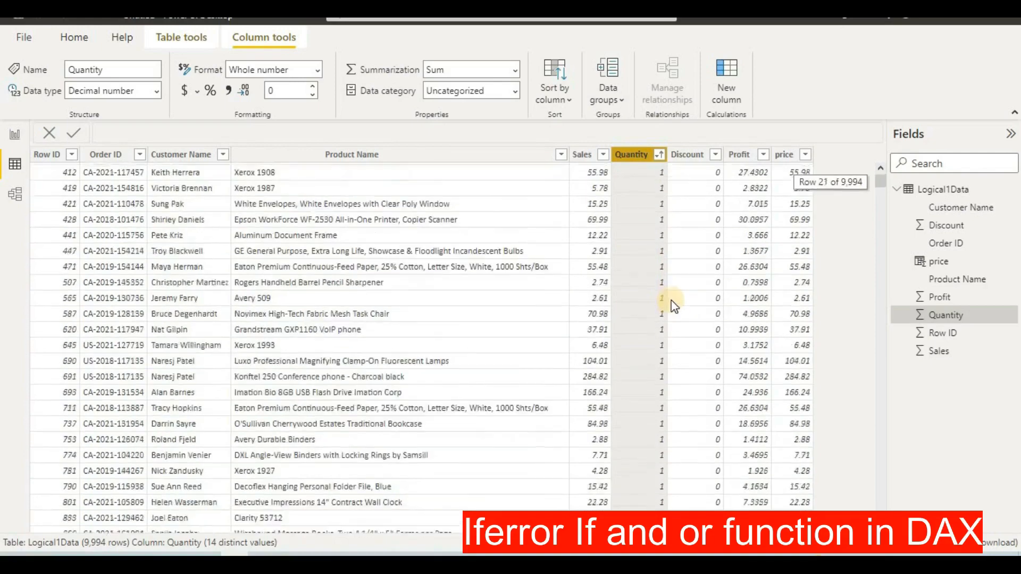
pyautogui.scroll(14, 669, 300)
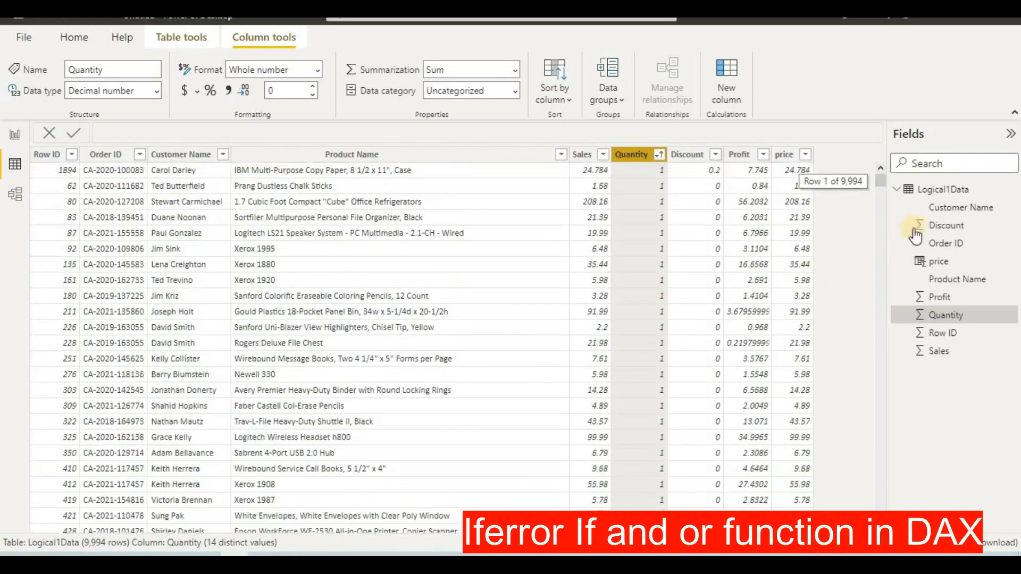
# Step: Replace Quantity with Logical1Data[Discount] as the divisor in the price column's IFERROR formula and commit it
pyautogui.click(783, 179)
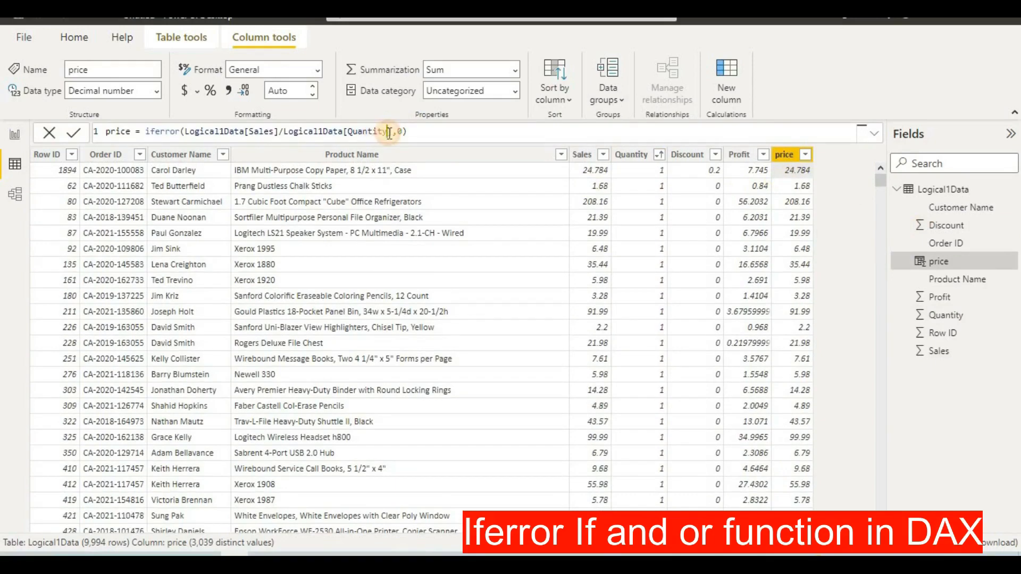
pyautogui.click(391, 132)
pyautogui.press('BackSpace')
pyautogui.press('BackSpace')
pyautogui.press('BackSpace')
pyautogui.press('BackSpace')
pyautogui.press('BackSpace')
pyautogui.press('BackSpace')
pyautogui.press('BackSpace')
pyautogui.press('BackSpace')
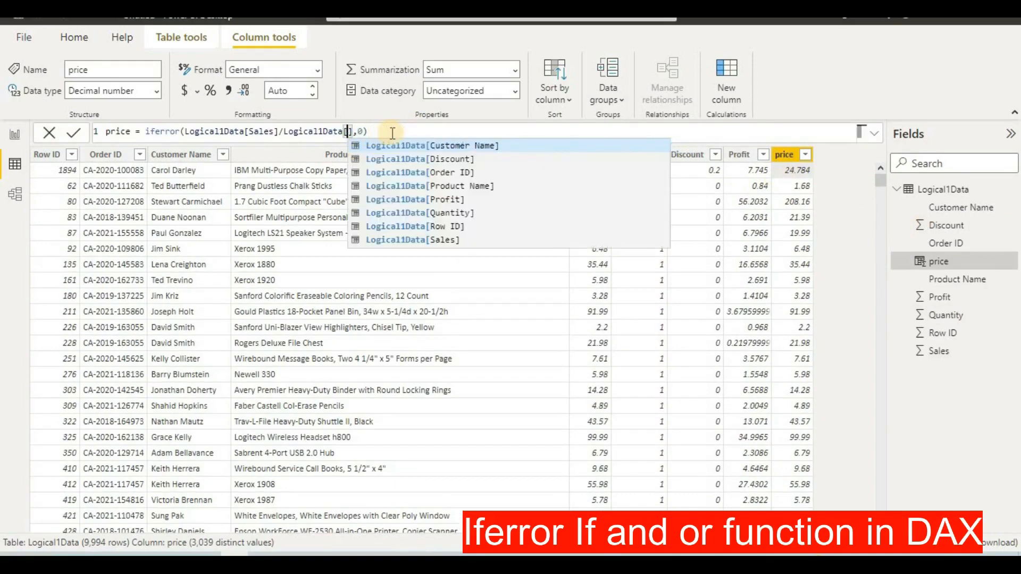
pyautogui.click(422, 160)
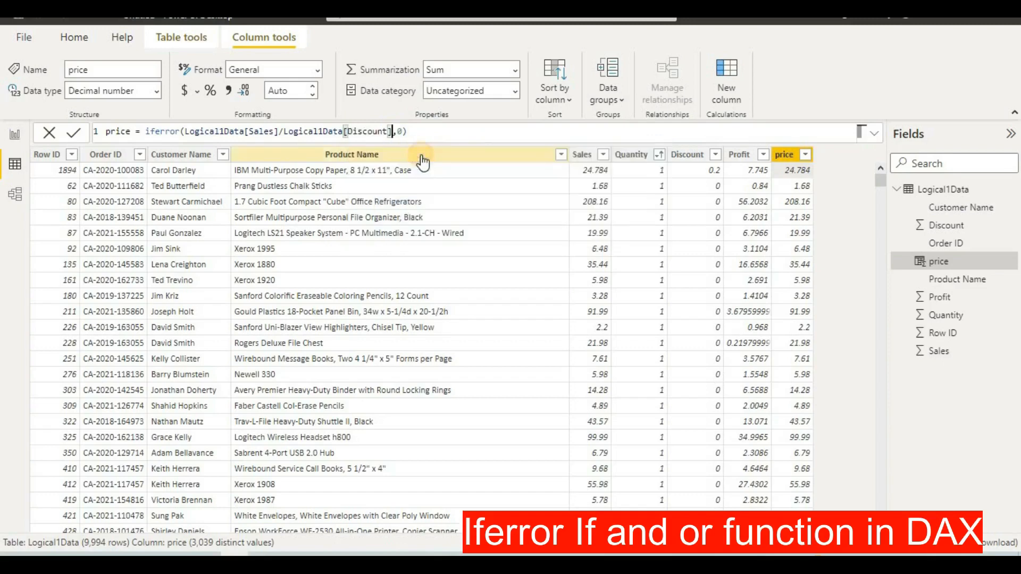
pyautogui.click(76, 137)
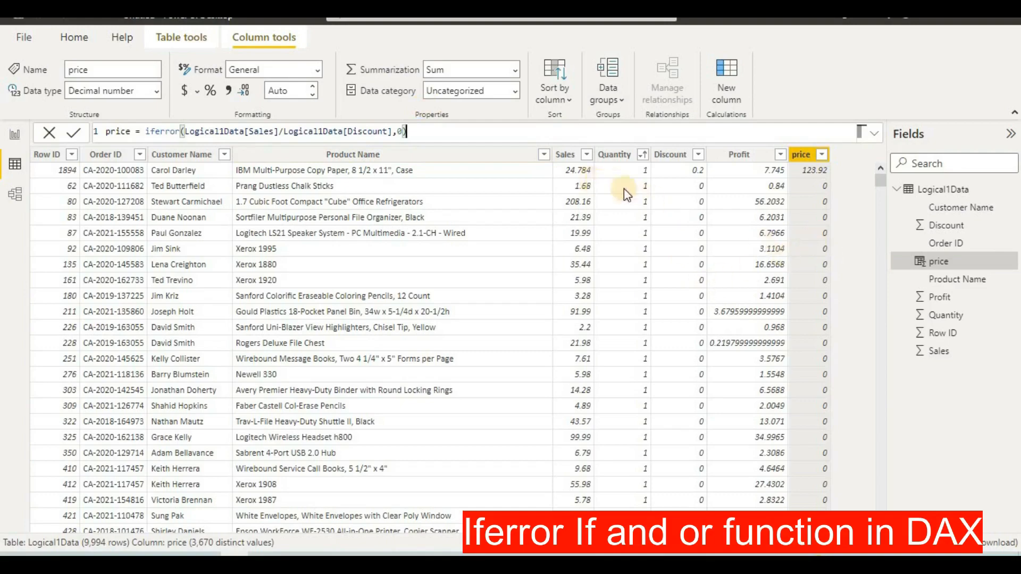
# Step: Examine the price column's values against Discount down the rows of the Logical1Data table
pyautogui.scroll(-8, 789, 250)
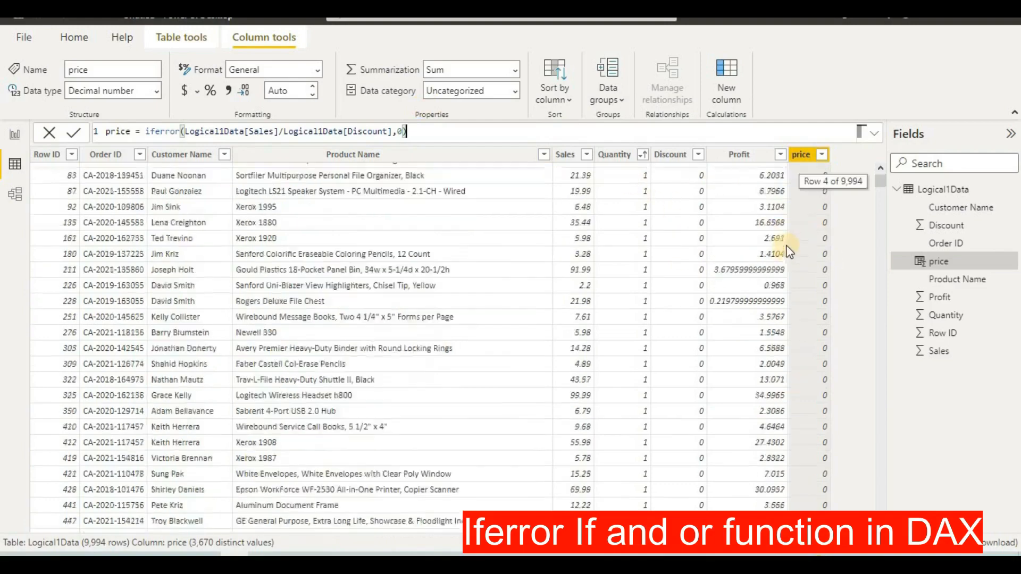
pyautogui.scroll(-20, 789, 250)
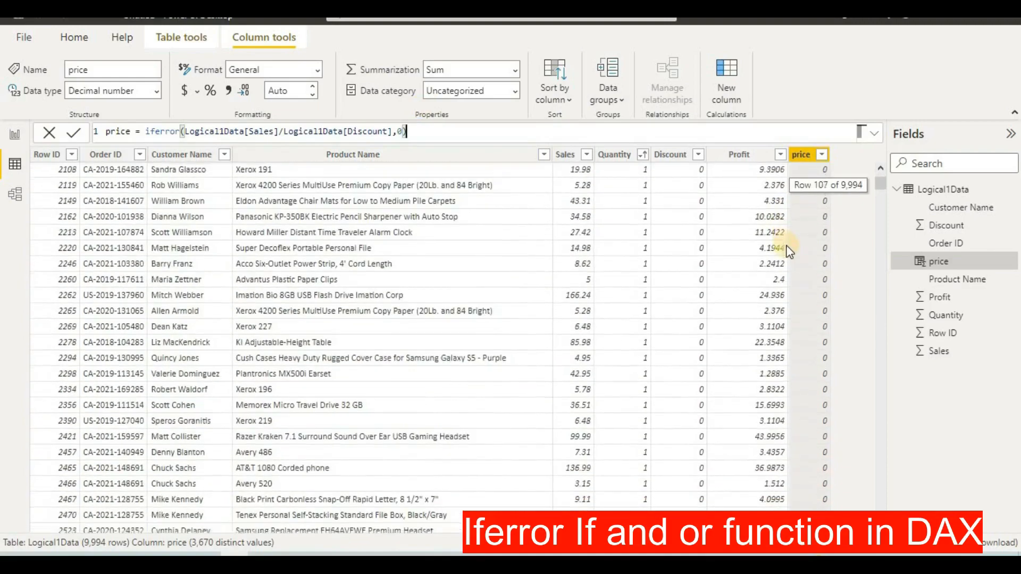
pyautogui.scroll(-15, 789, 253)
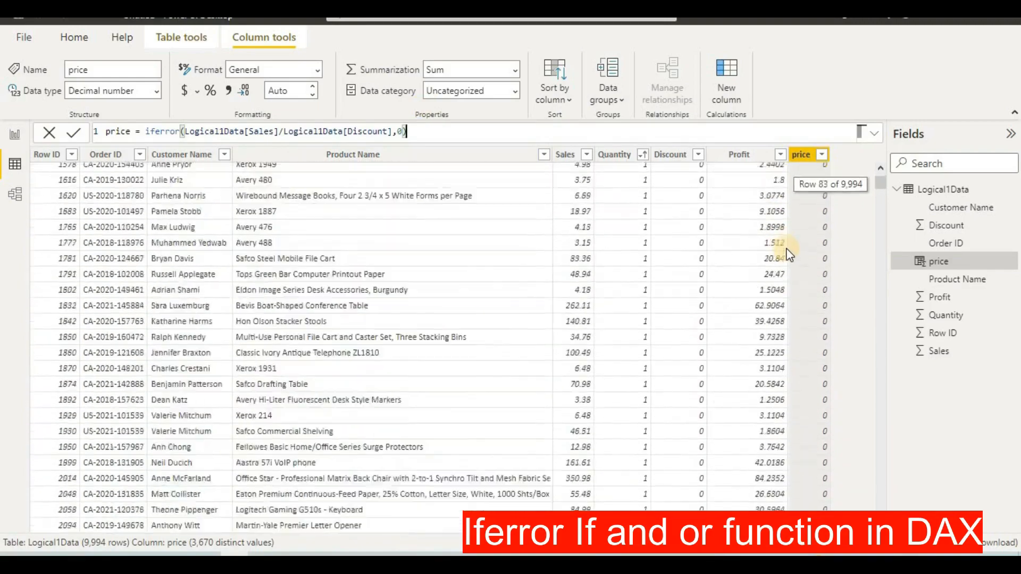
pyautogui.scroll(-9, 790, 252)
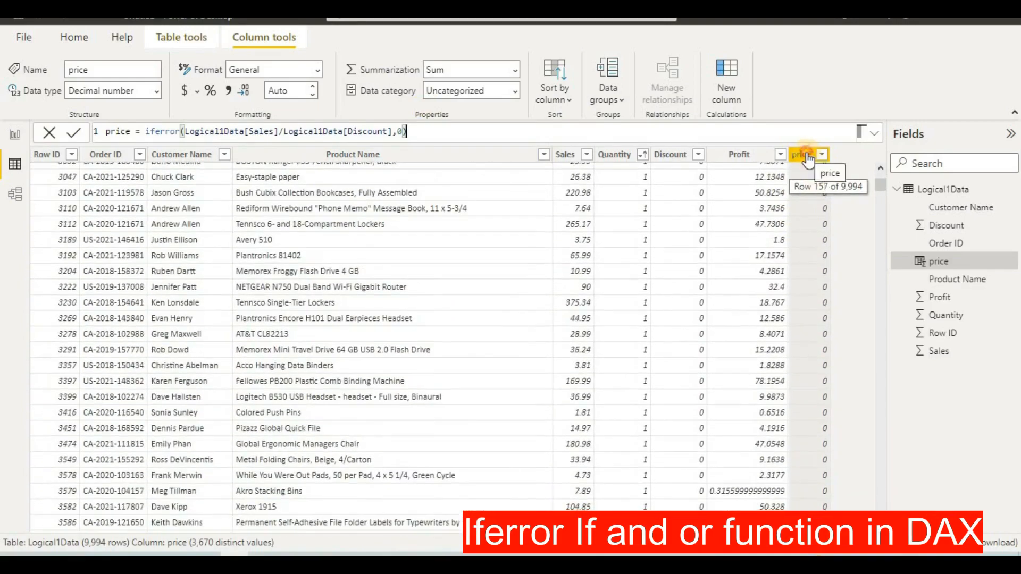
pyautogui.rightClick(807, 155)
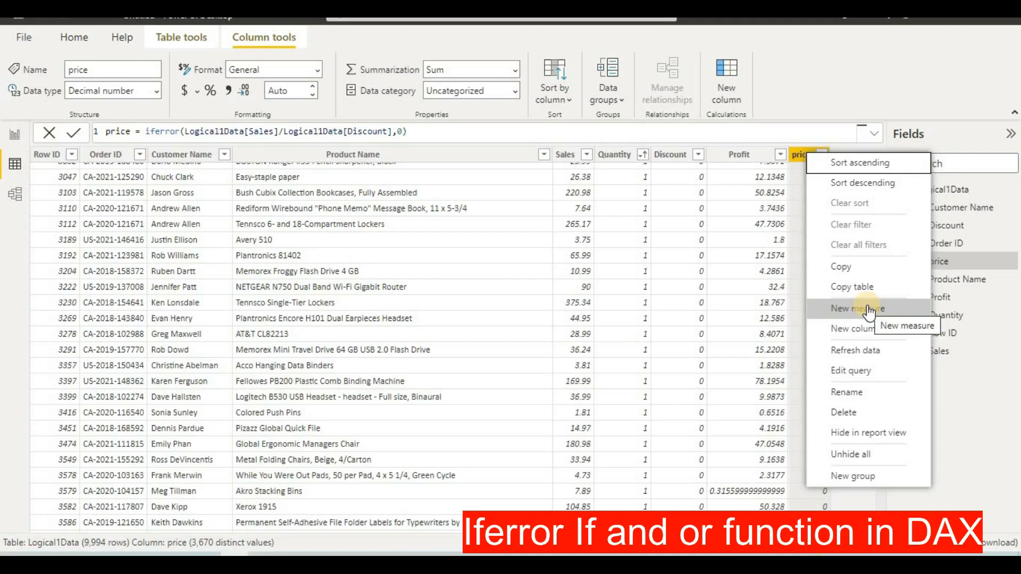
pyautogui.click(734, 65)
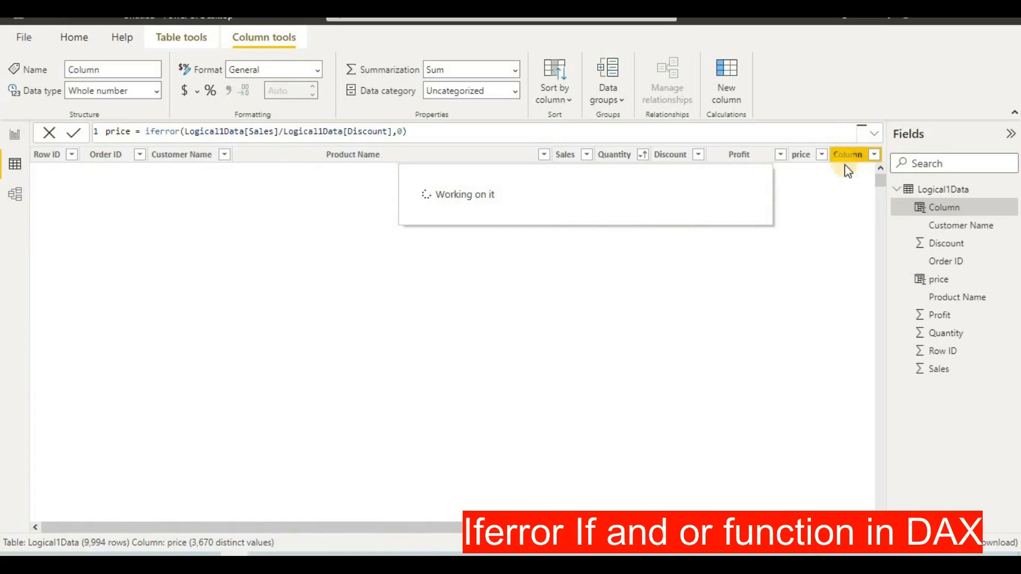
pyautogui.click(640, 152)
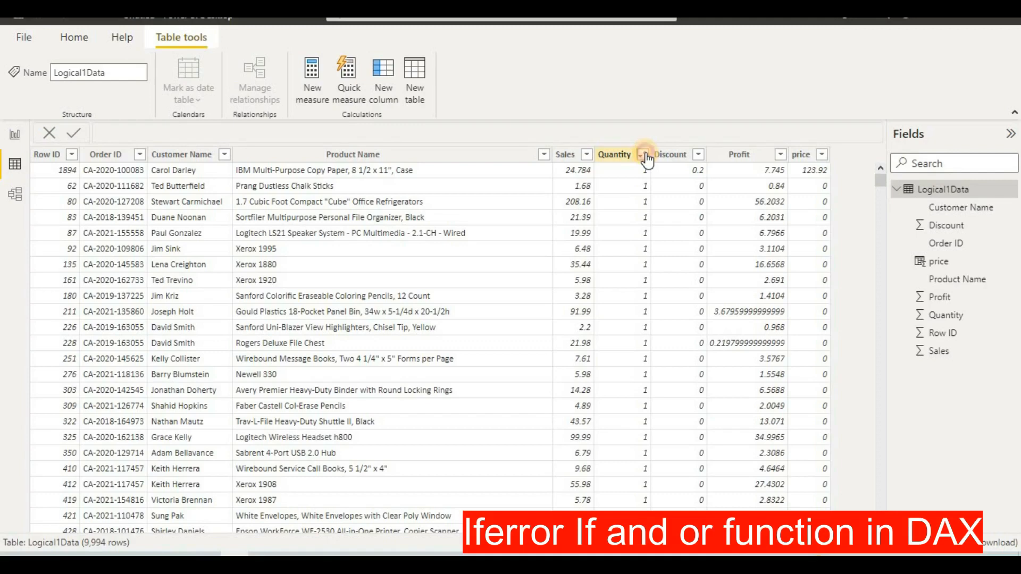
# Step: Sort the table by Quantity in descending order and check the quantities down the rows
pyautogui.click(644, 155)
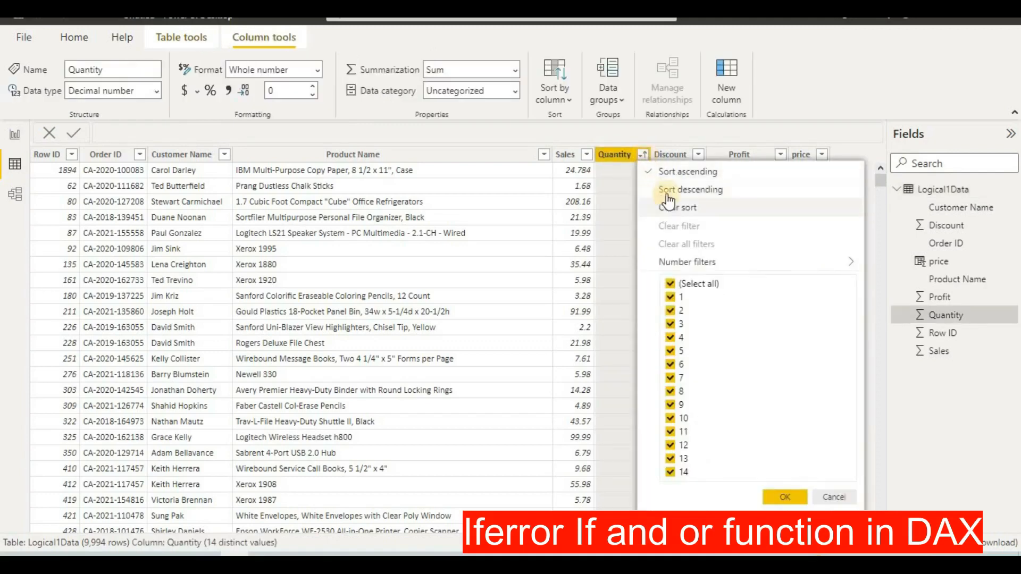
pyautogui.click(656, 193)
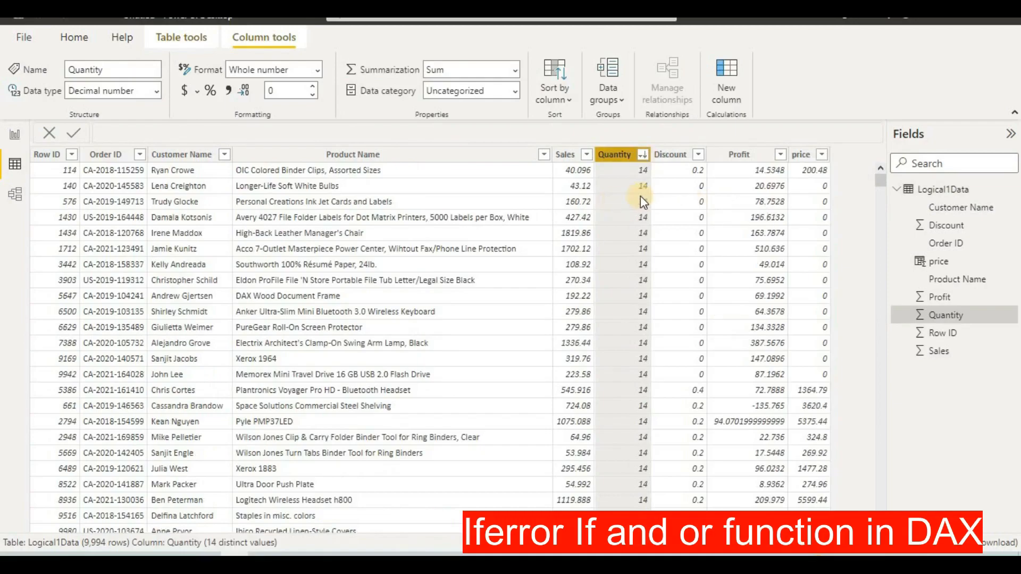
pyautogui.scroll(-20, 639, 190)
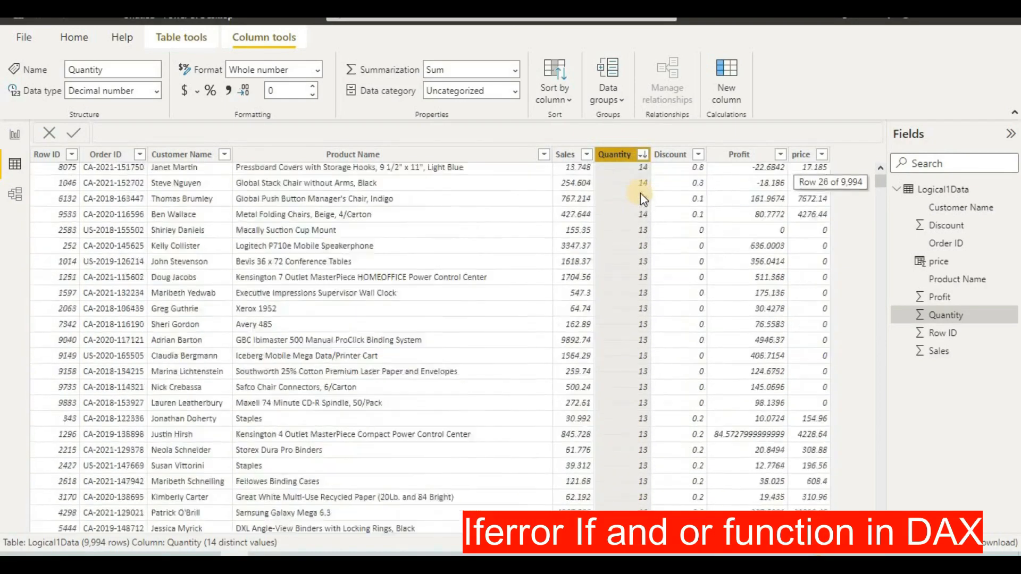
pyautogui.scroll(-20, 640, 194)
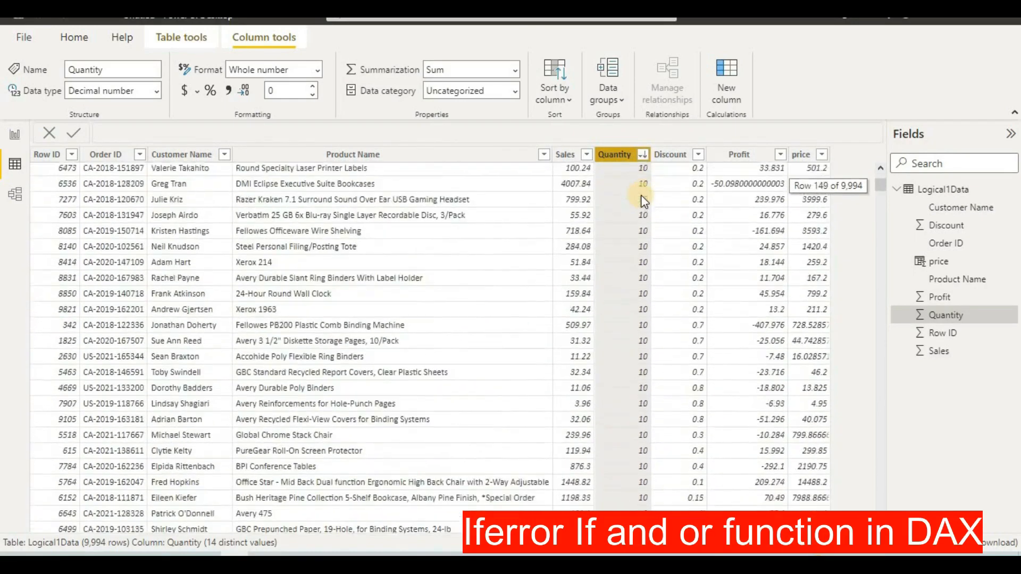
pyautogui.scroll(20, 642, 202)
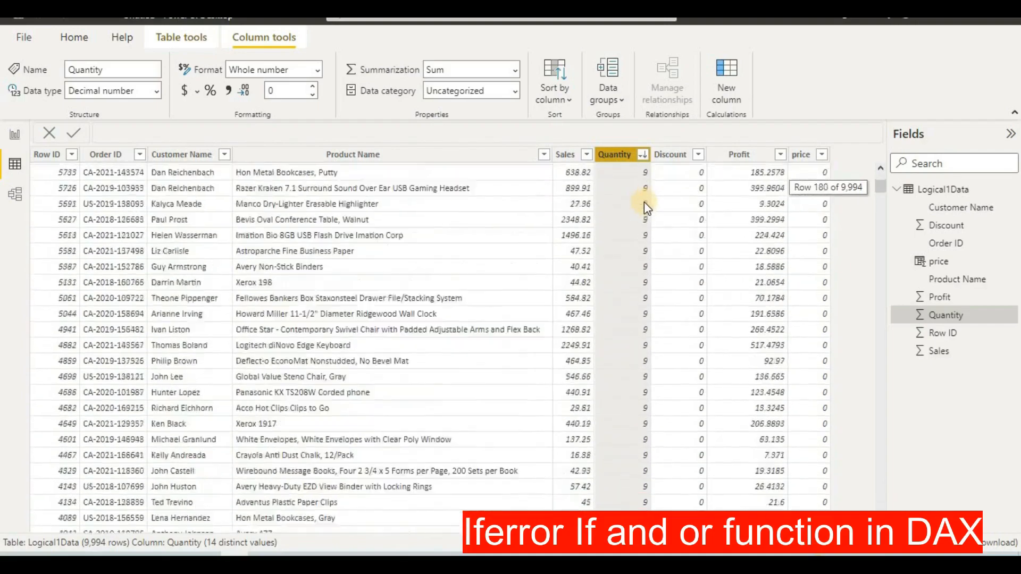
pyautogui.scroll(20, 653, 245)
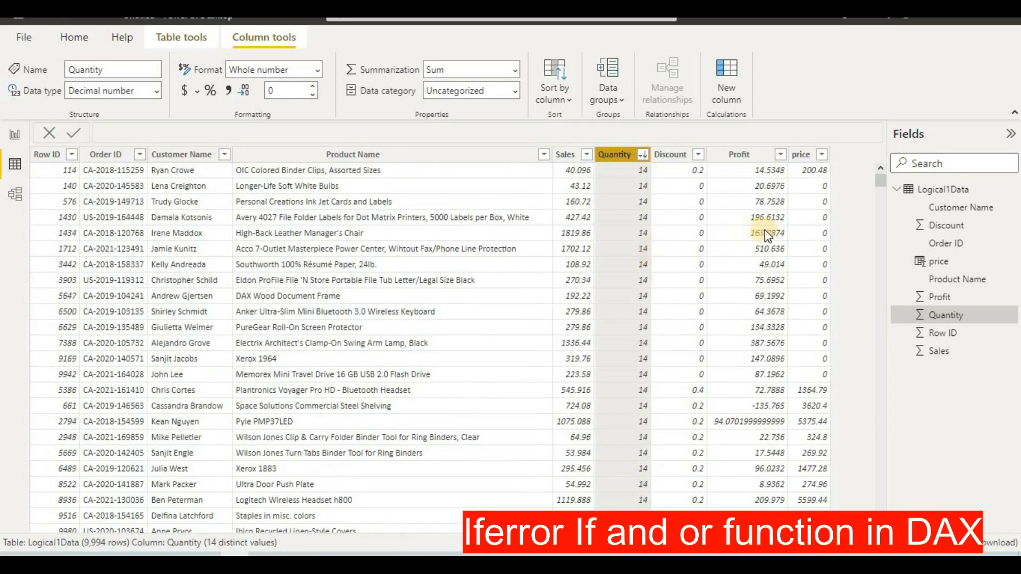
# Step: Start a new calculated column STATUS in Logical1Data with an IF function that tests Logical1Data[Quantity]=>10
pyautogui.click(801, 155)
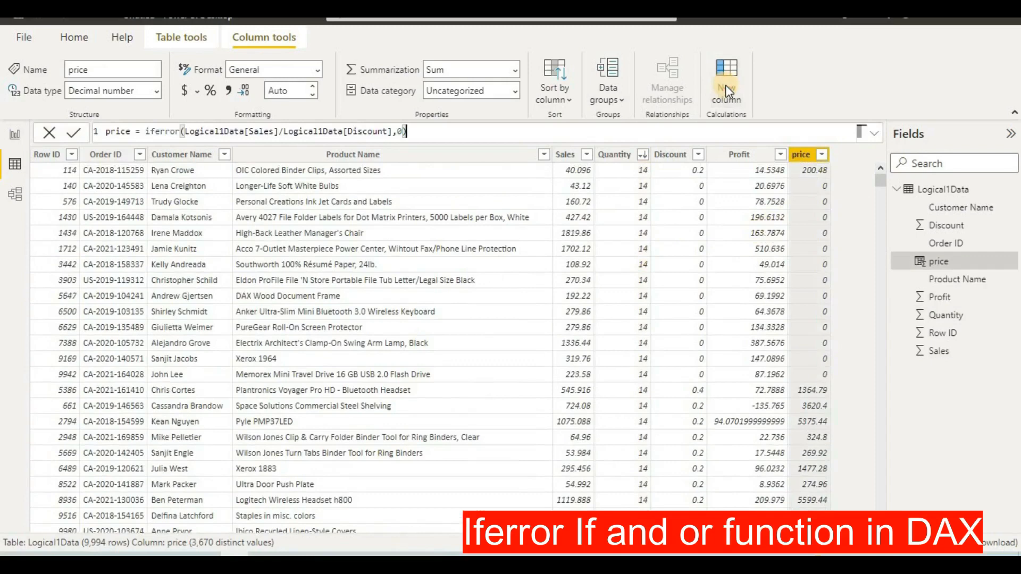
pyautogui.click(726, 85)
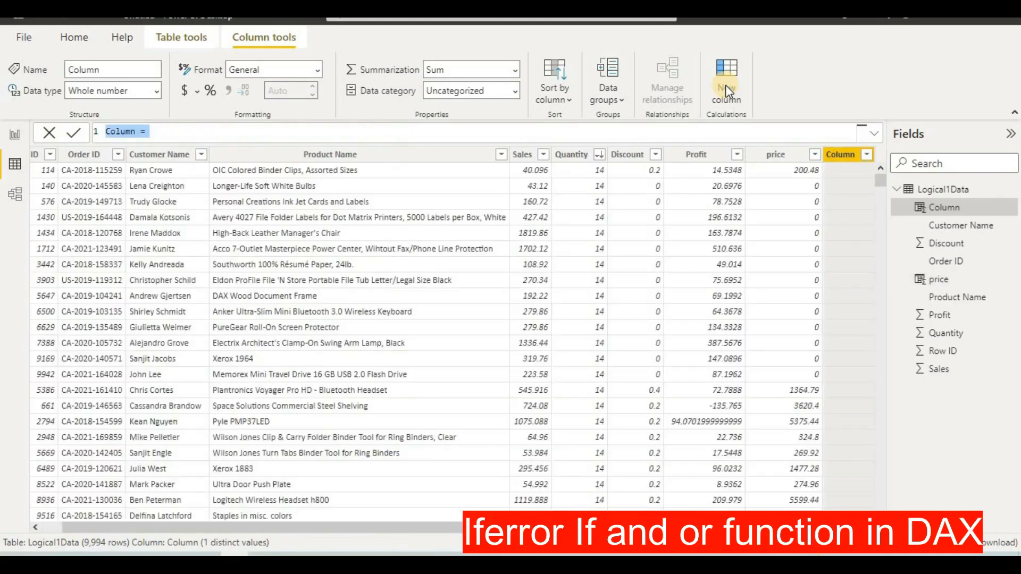
pyautogui.press('BackSpace')
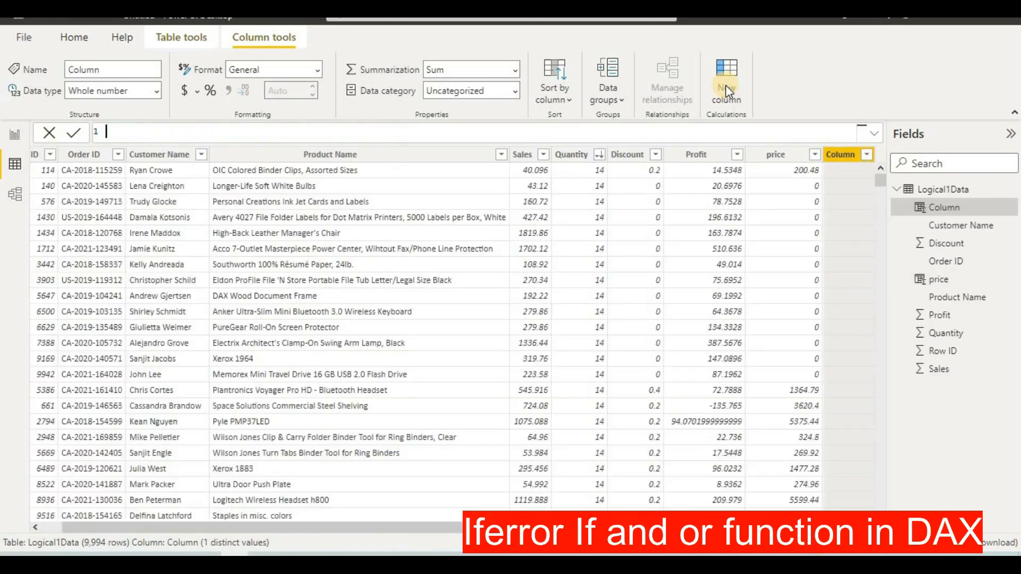
pyautogui.write('STATUS =IF')
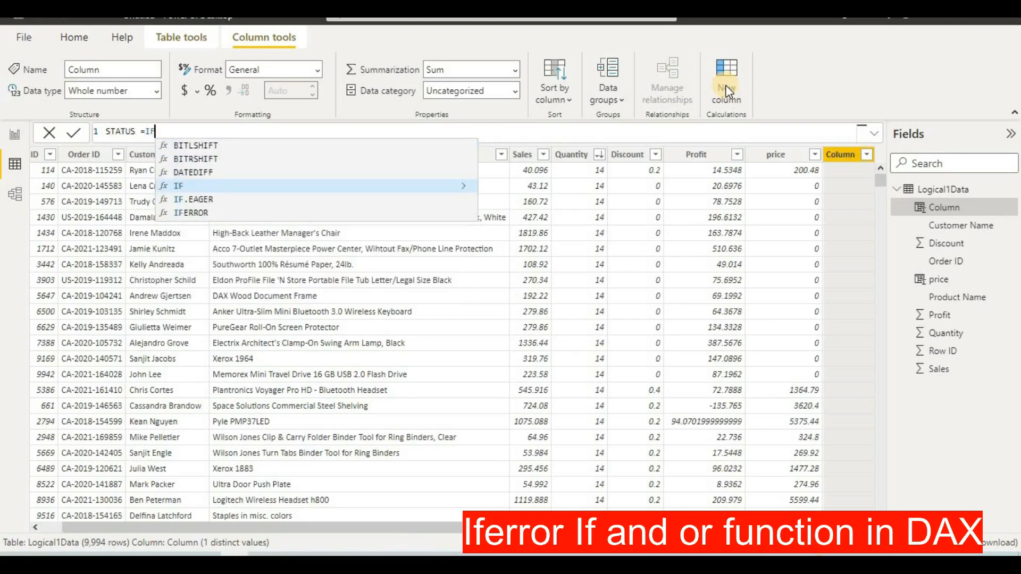
pyautogui.write('(')
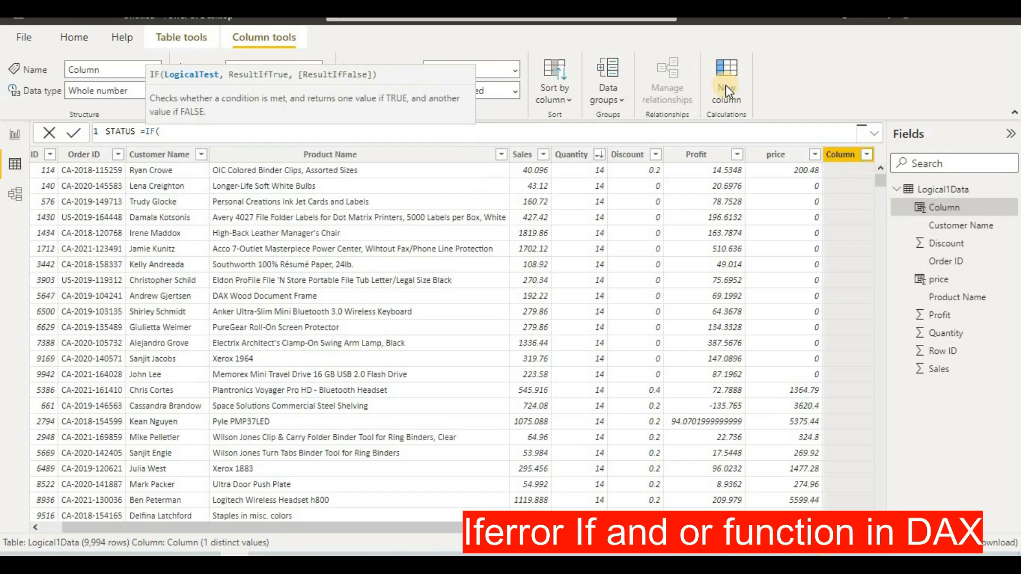
pyautogui.write('QUAN')
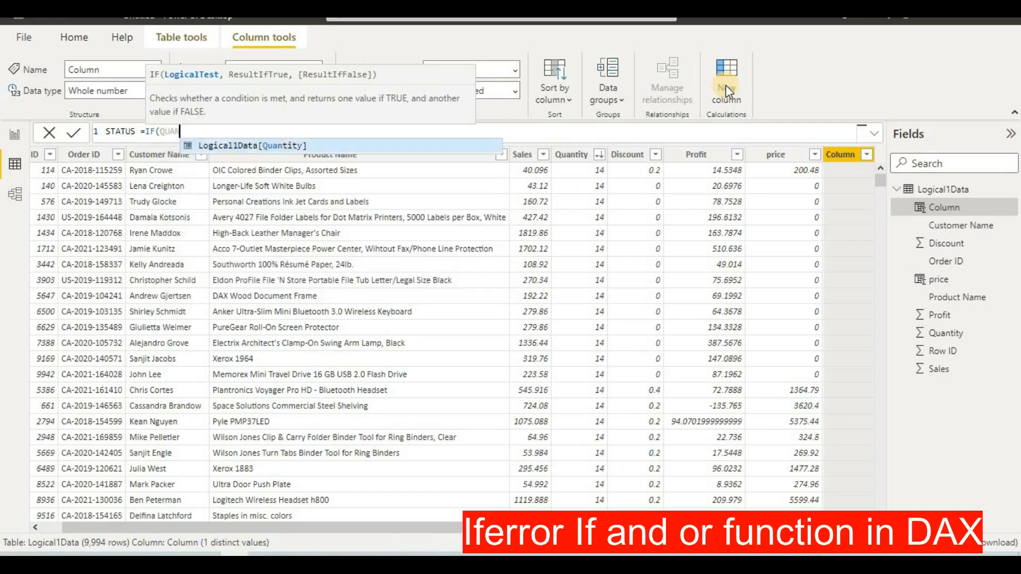
pyautogui.write('T')
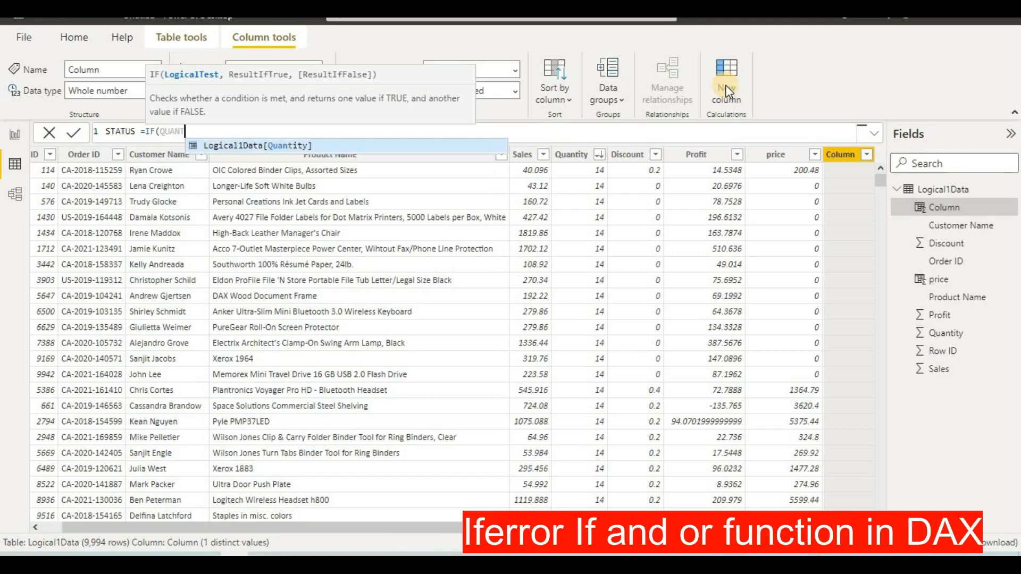
pyautogui.click(326, 145)
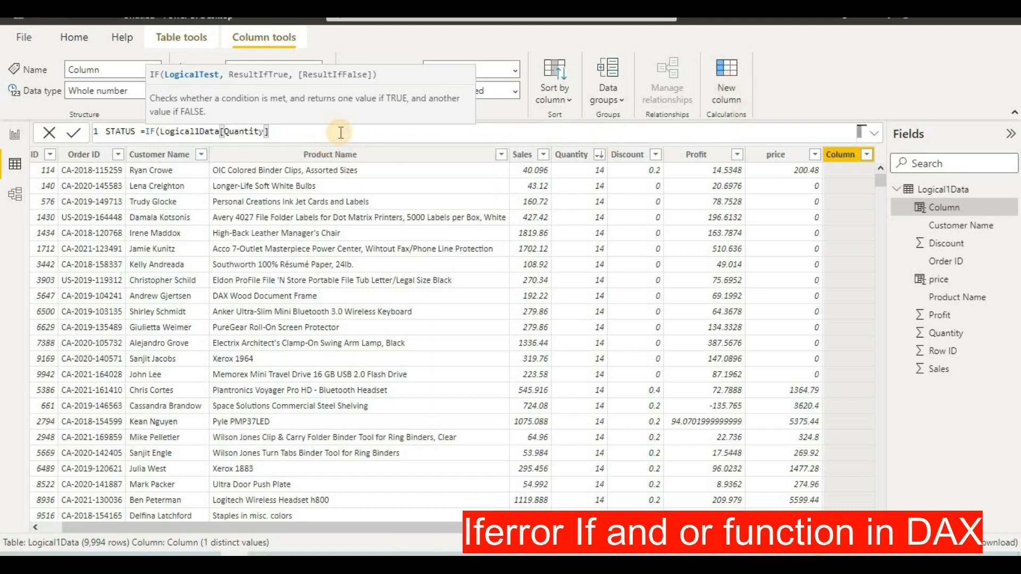
pyautogui.write('=>10')
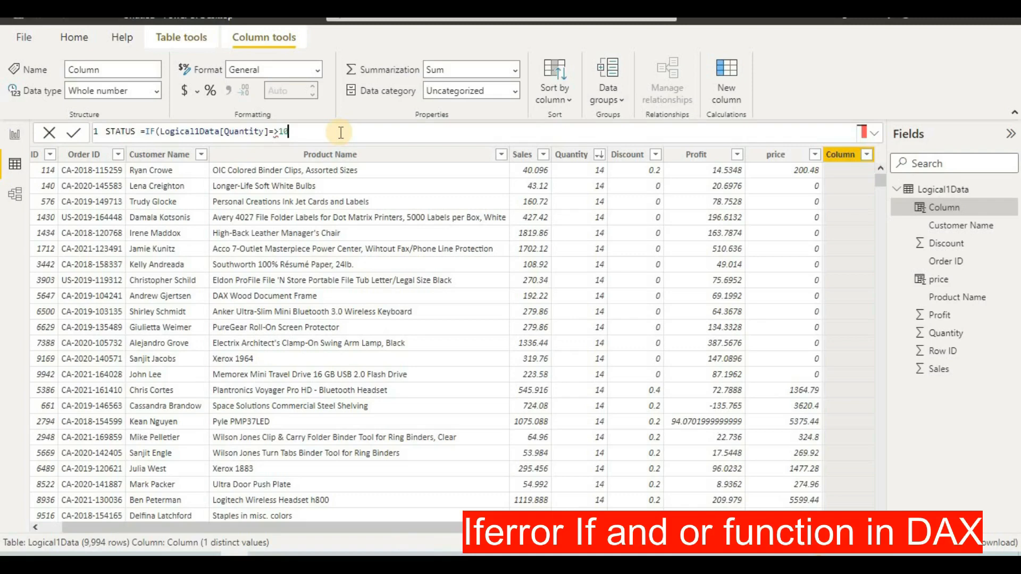
# Step: Complete the STATUS formula with "Good Sales" as the true result and "Average Sales" as the false result, and commit it
pyautogui.write(',"')
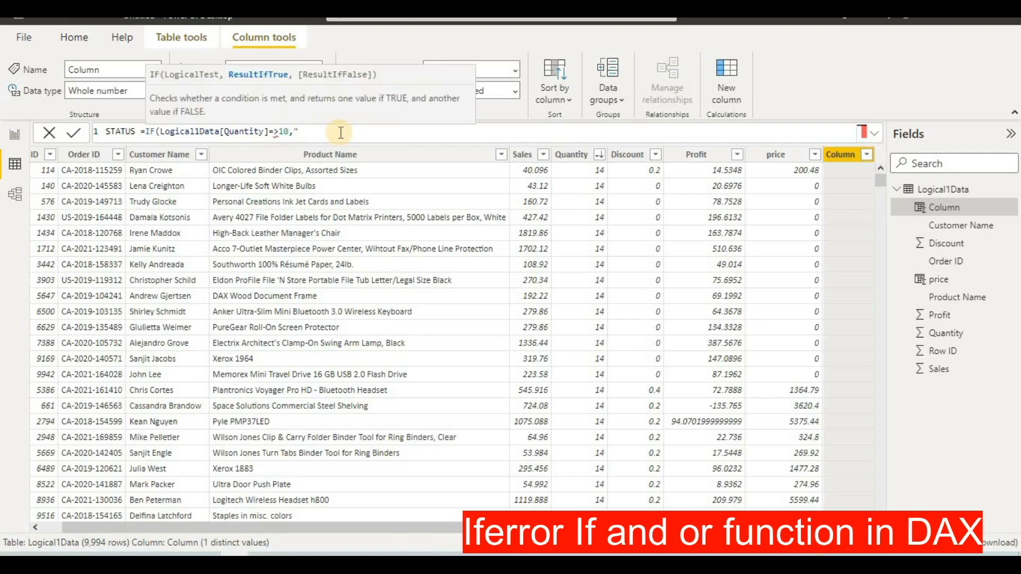
pyautogui.write('Good Sales","Av')
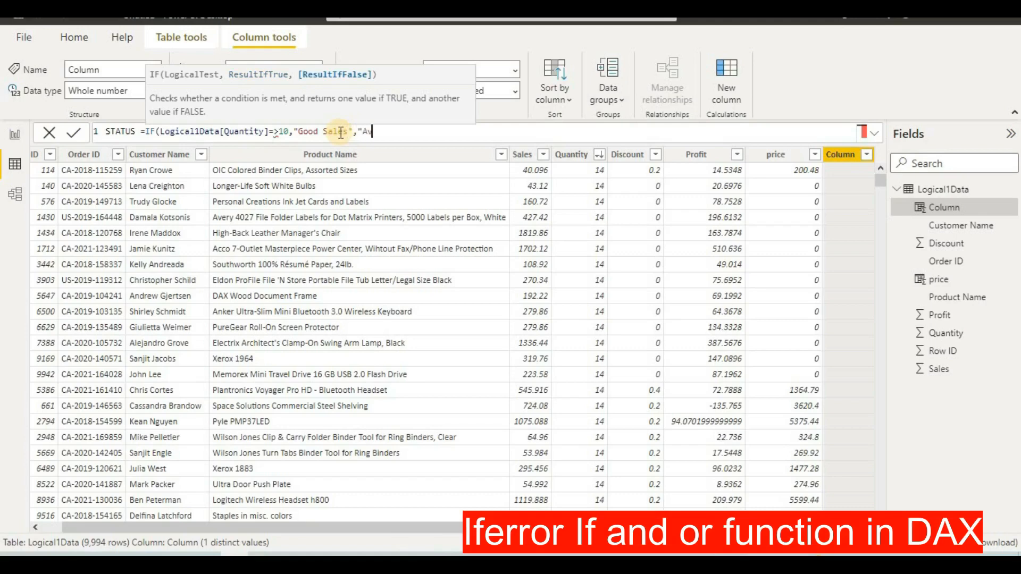
pyautogui.write('erage Sales")')
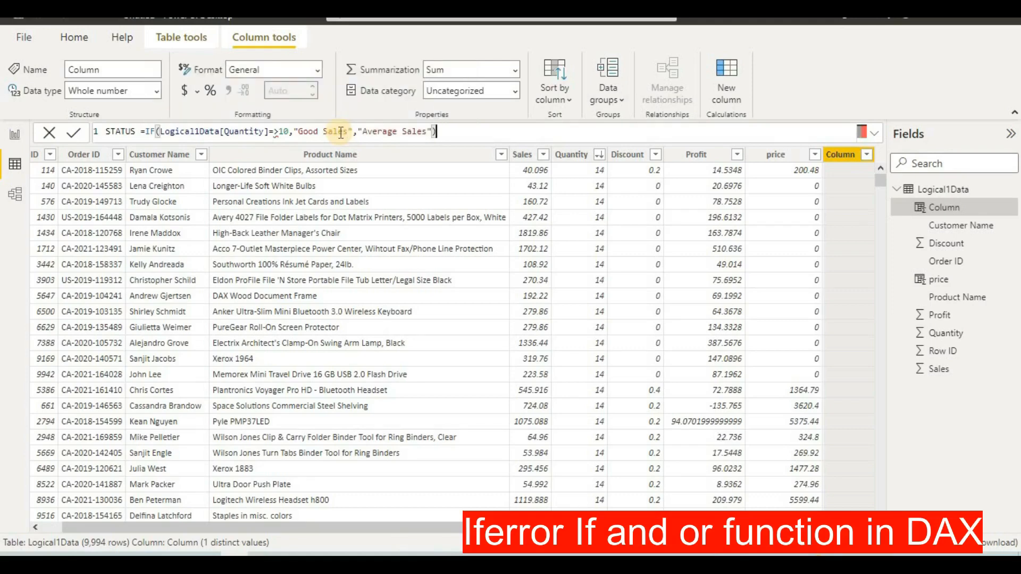
pyautogui.click(71, 132)
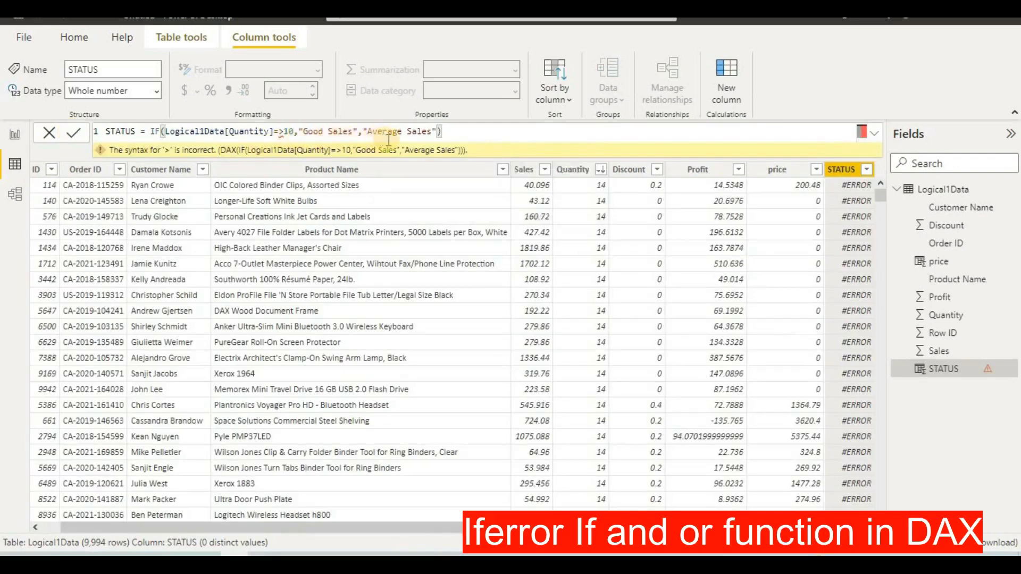
# Step: Correct the comparison operator in the STATUS formula to >= and commit the formula
pyautogui.click(283, 131)
pyautogui.press('BackSpace')
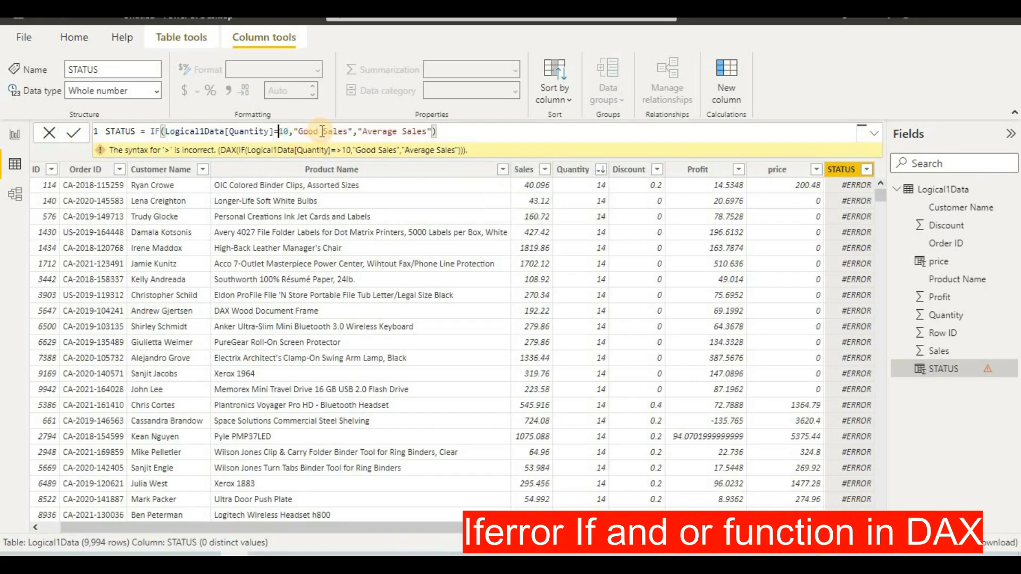
pyautogui.press('Left')
pyautogui.write('>')
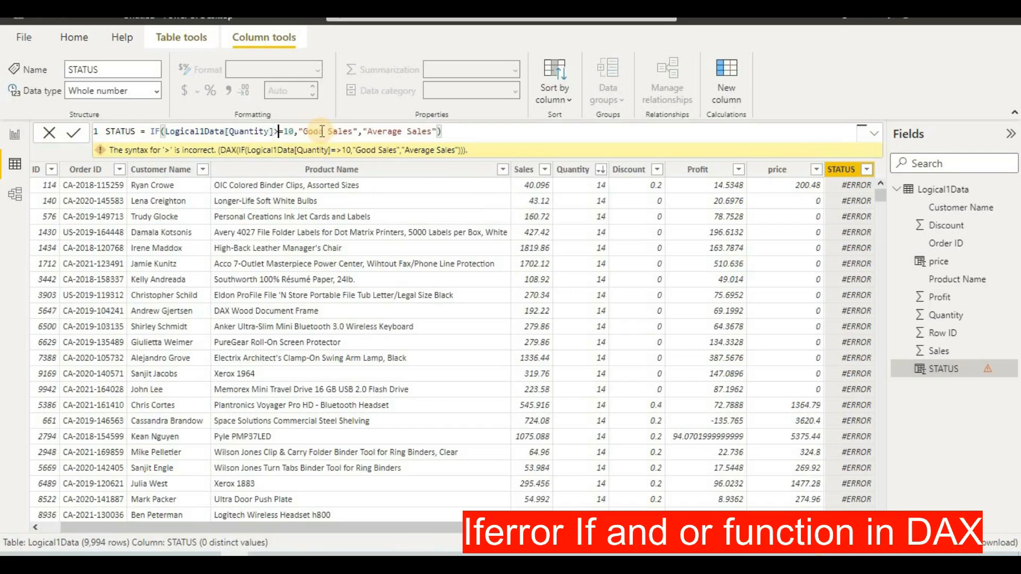
pyautogui.click(67, 136)
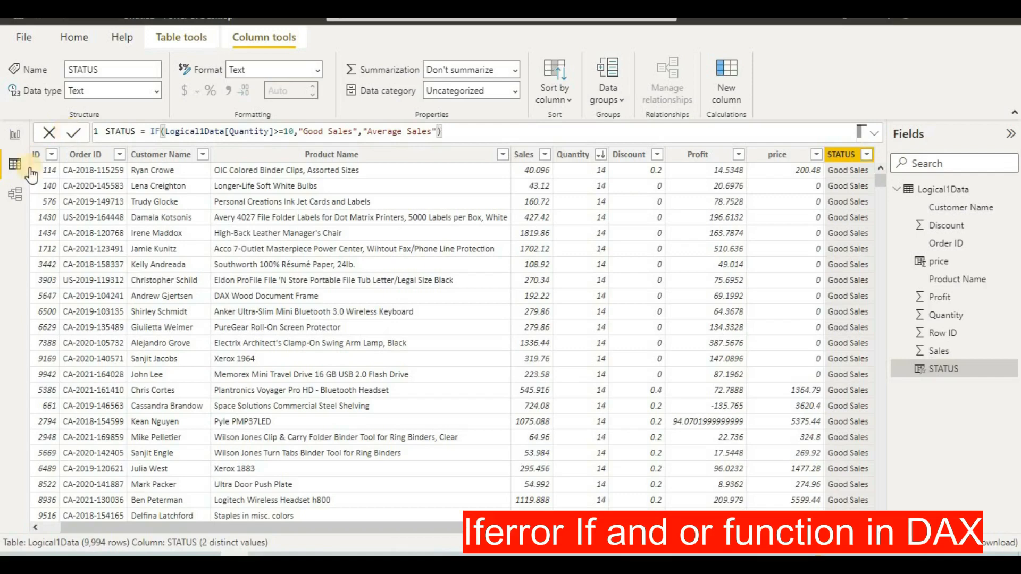
# Step: Sort the table by Quantity in ascending order and check the STATUS values for the smallest quantities
pyautogui.click(868, 155)
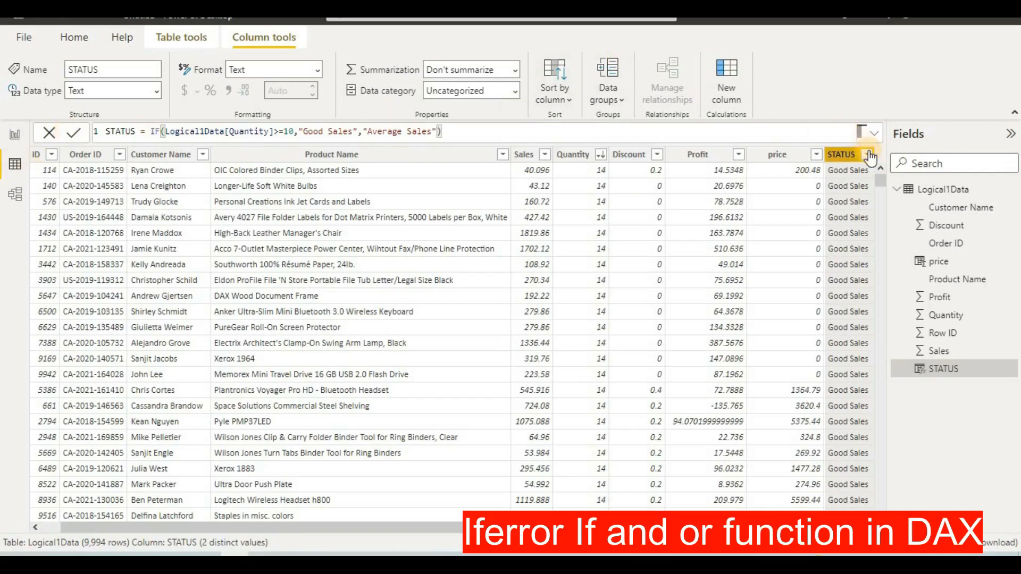
pyautogui.click(601, 156)
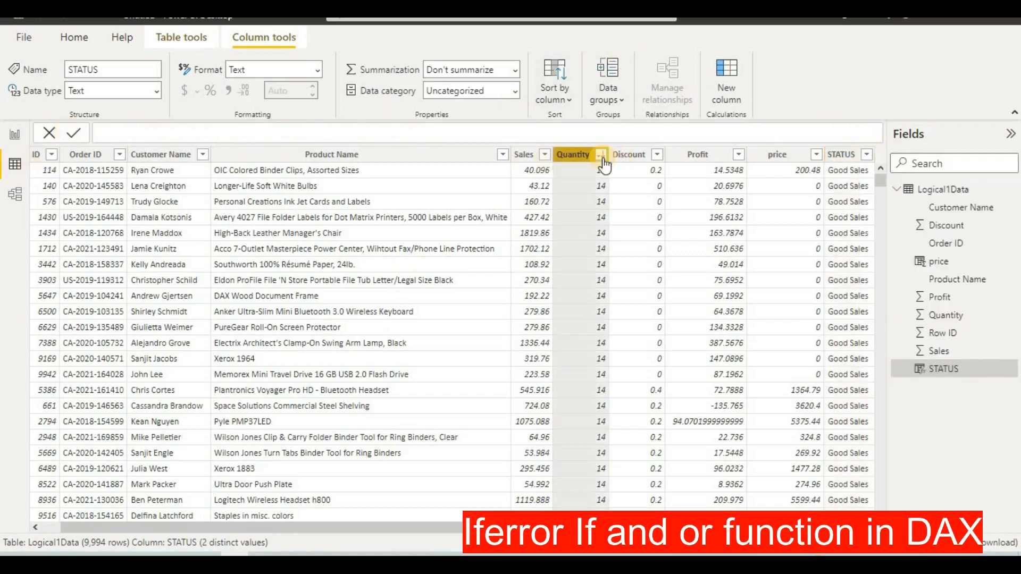
pyautogui.click(601, 155)
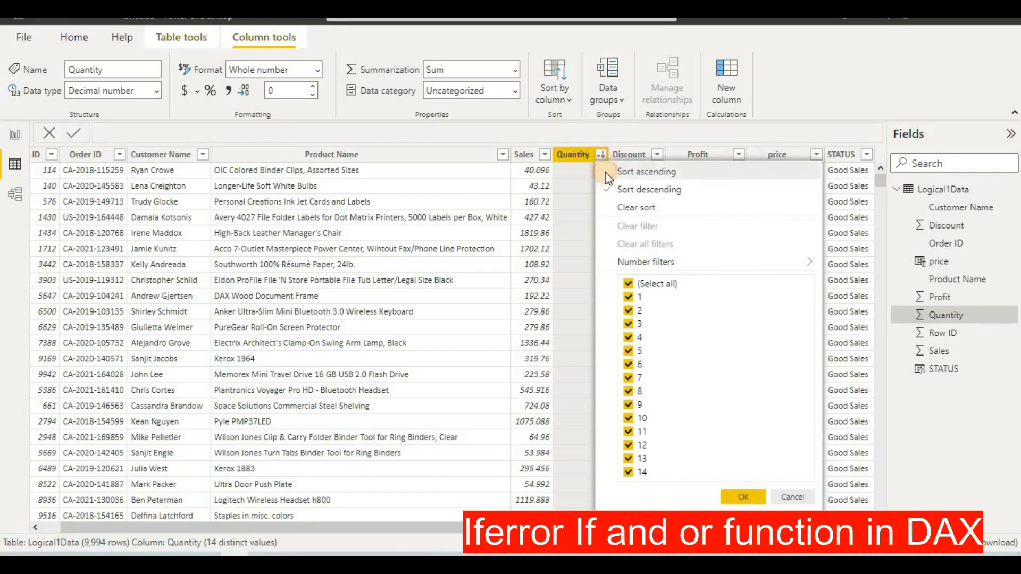
pyautogui.click(617, 173)
pyautogui.scroll(-10, 835, 174)
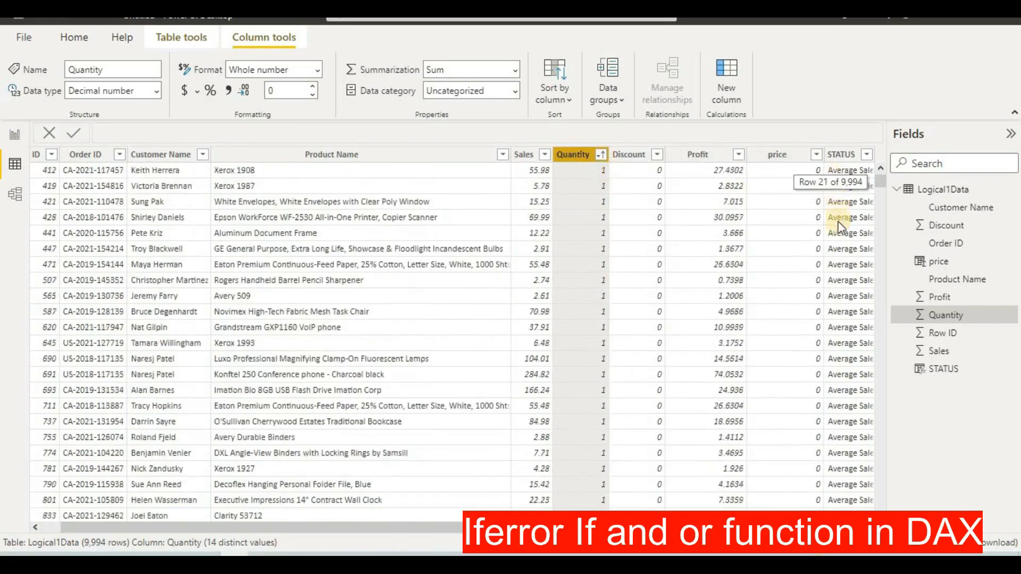
pyautogui.scroll(10, 839, 202)
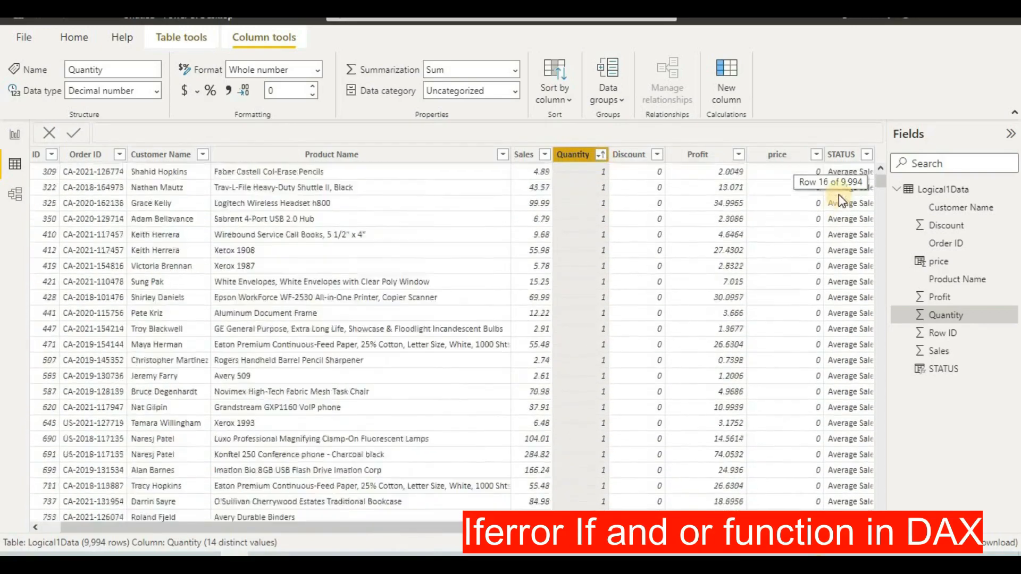
pyautogui.click(844, 171)
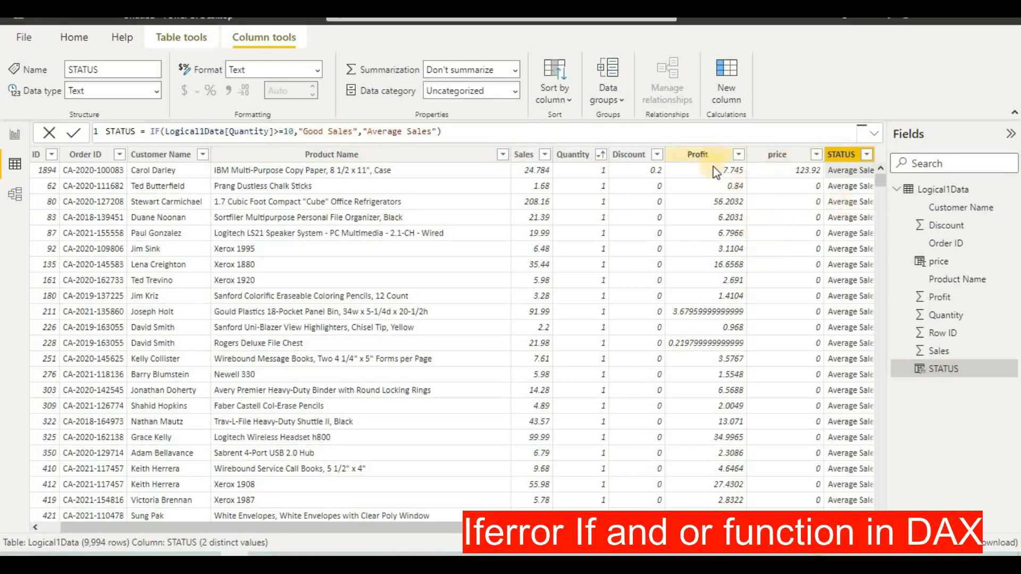
pyautogui.click(855, 157)
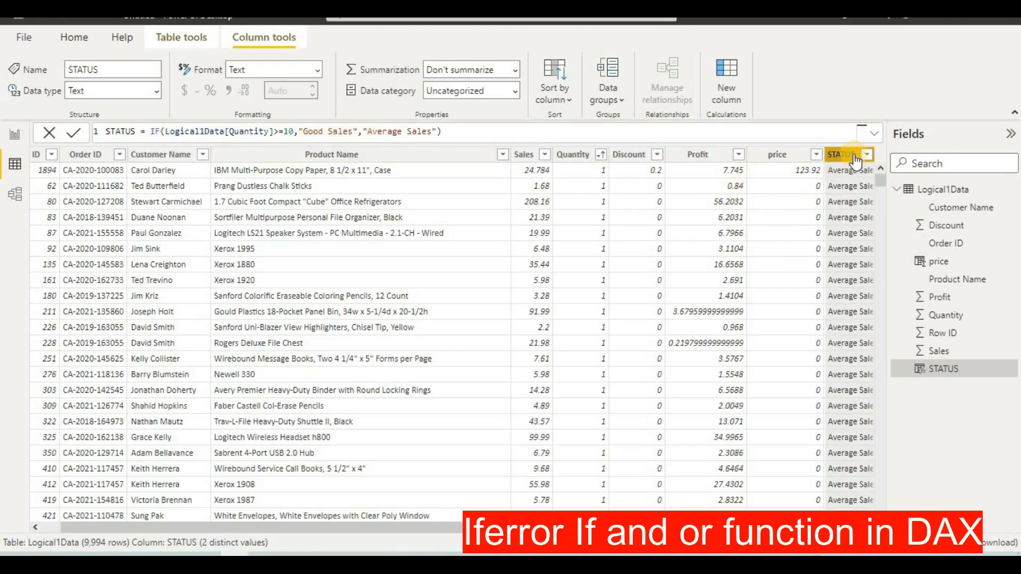
pyautogui.click(730, 74)
pyautogui.click(729, 74)
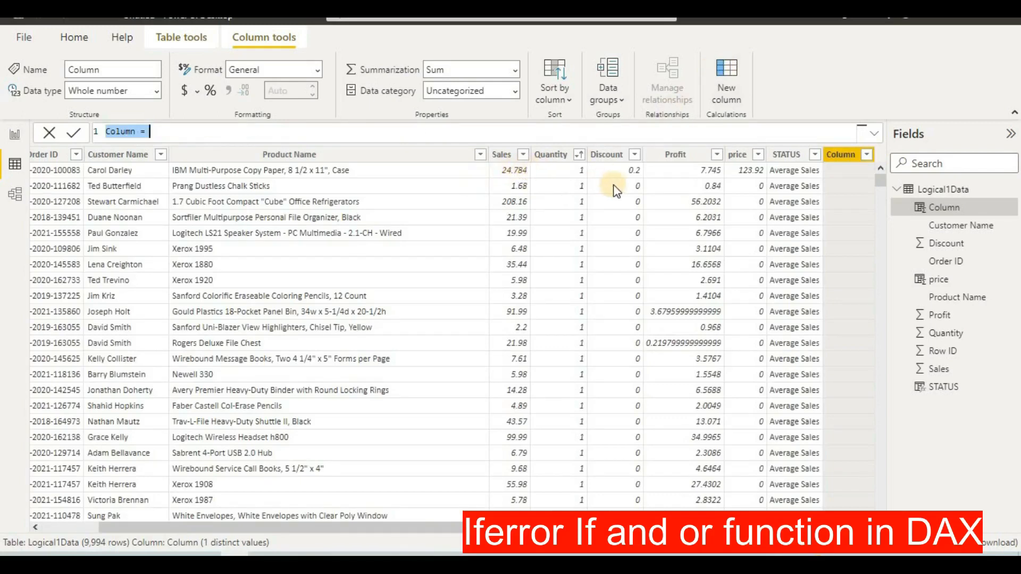
pyautogui.click(579, 157)
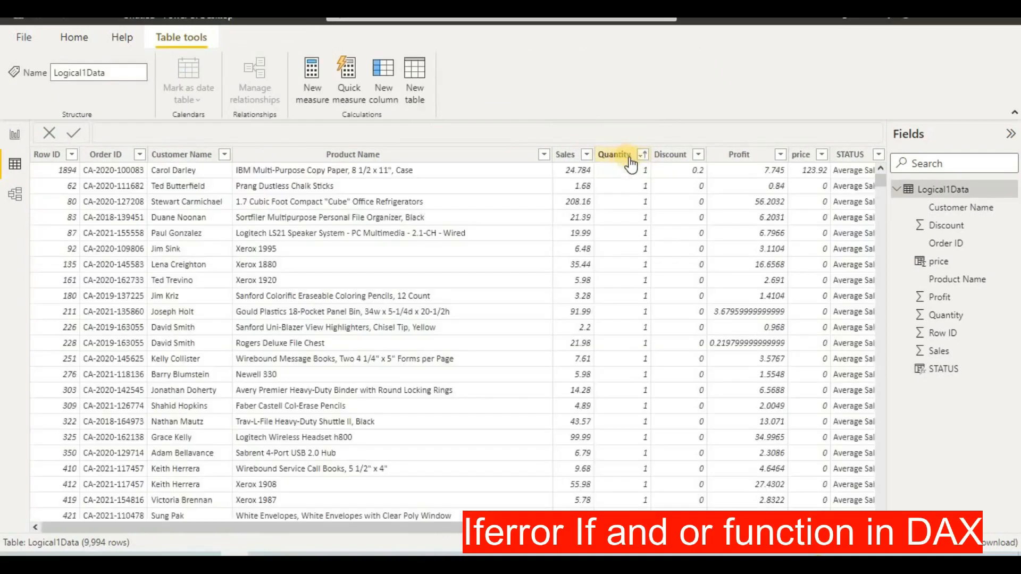
# Step: Sort the Logical1Data table by Quantity in descending order, and re-sort it by Sales in ascending order
pyautogui.rightClick(613, 155)
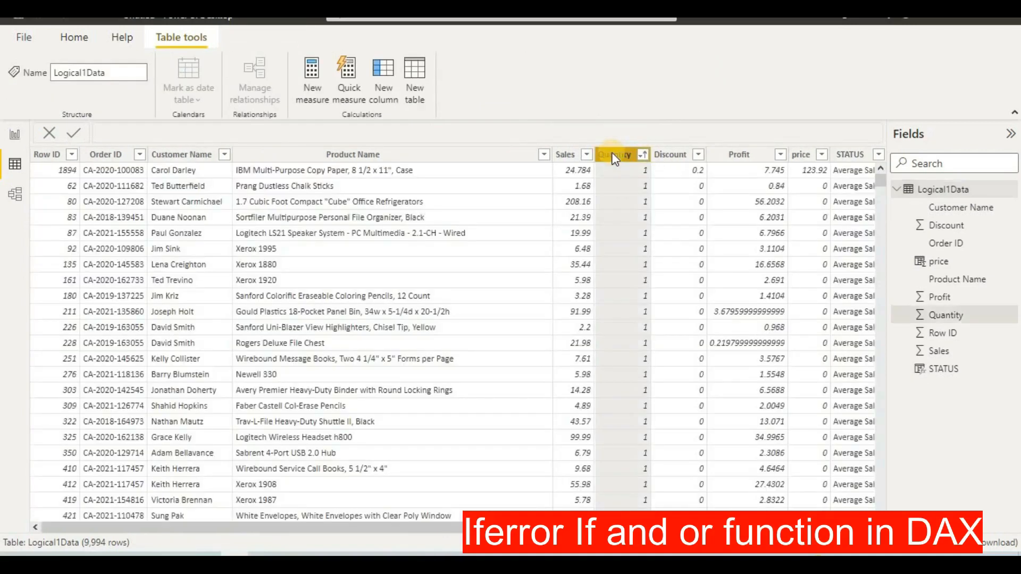
pyautogui.click(655, 183)
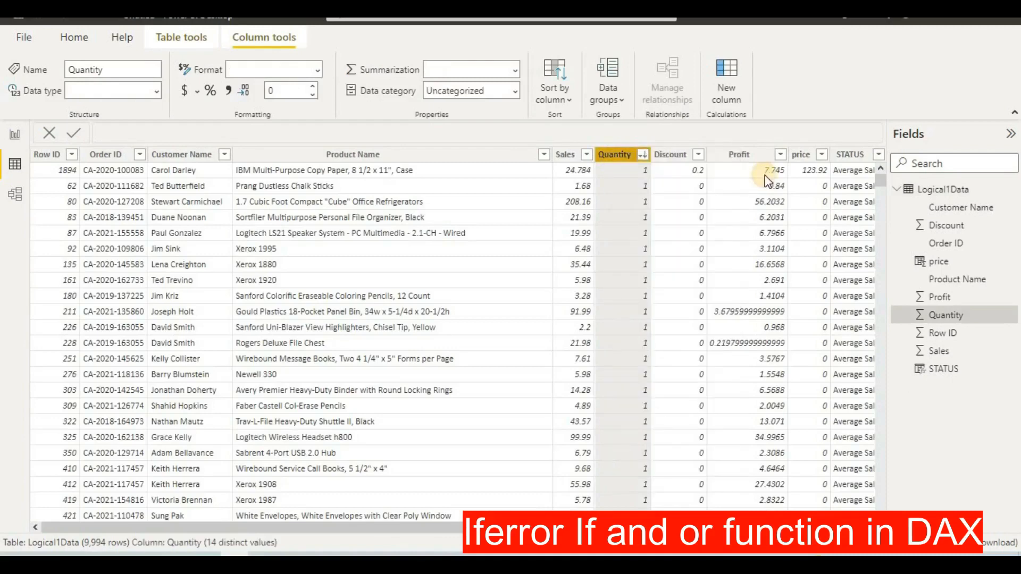
pyautogui.click(587, 155)
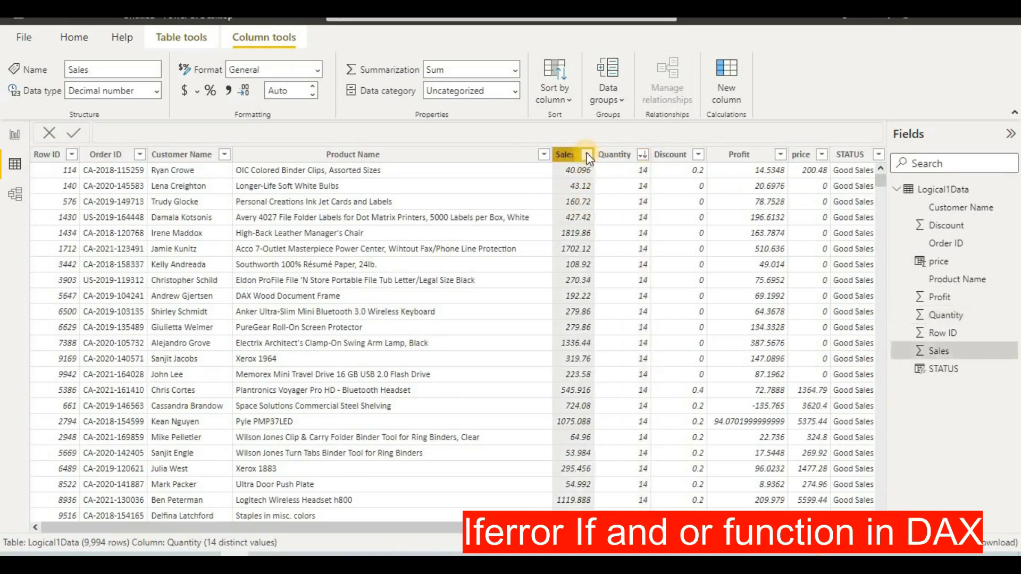
pyautogui.click(587, 156)
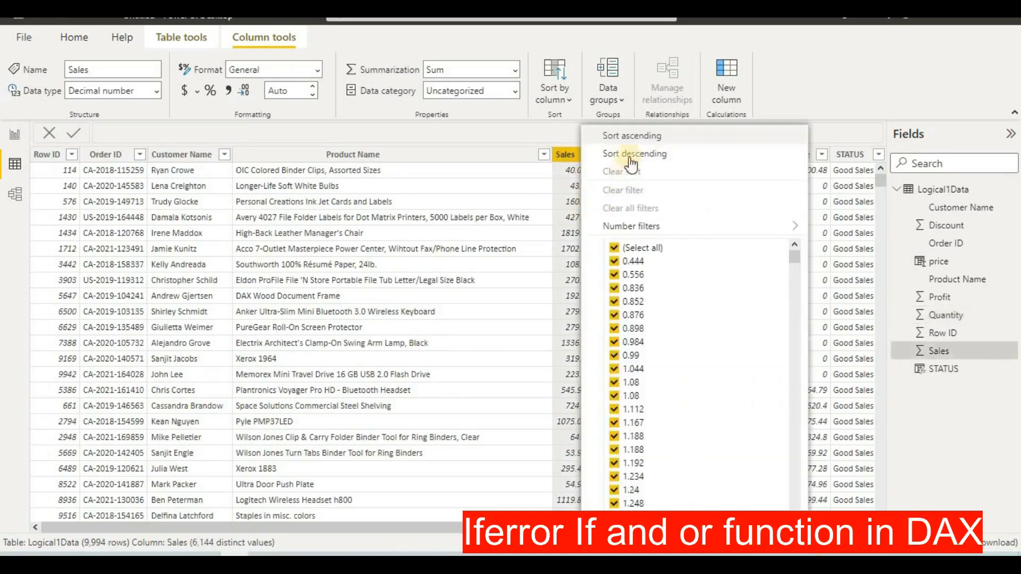
pyautogui.click(634, 137)
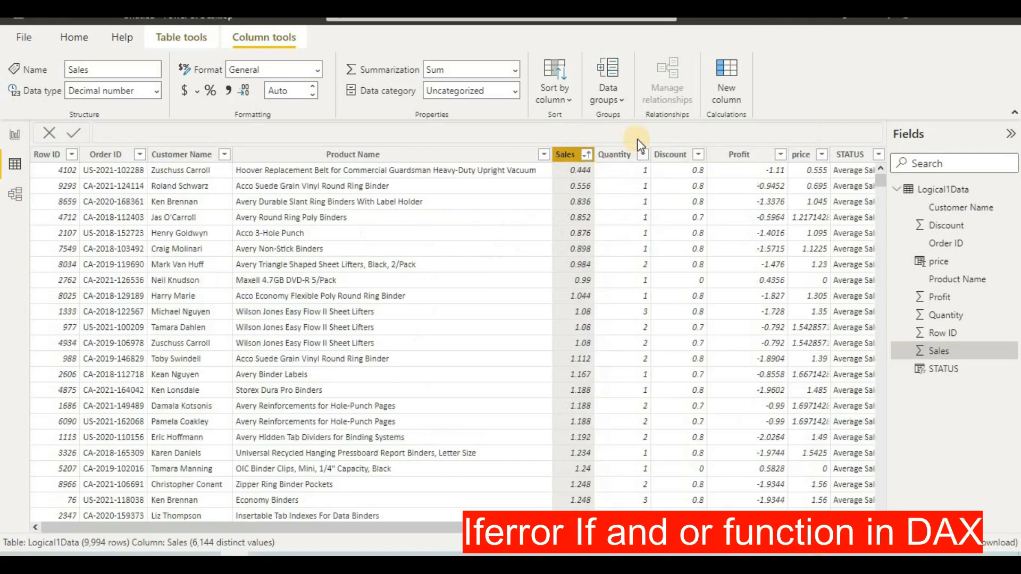
# Step: Sort the table by Sales in descending order and compare Quantity and STATUS for the highest sales
pyautogui.rightClick(573, 155)
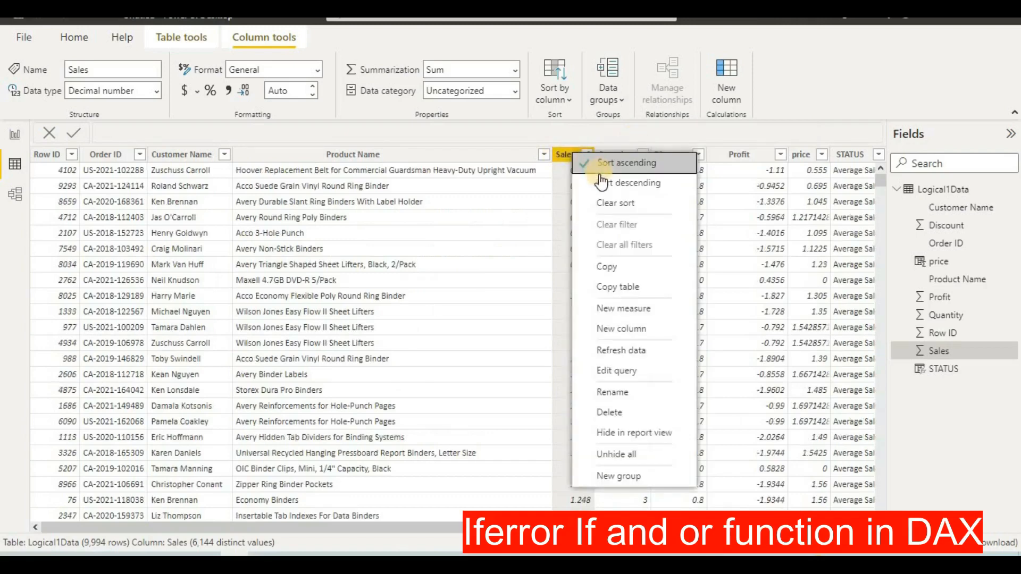
pyautogui.click(647, 184)
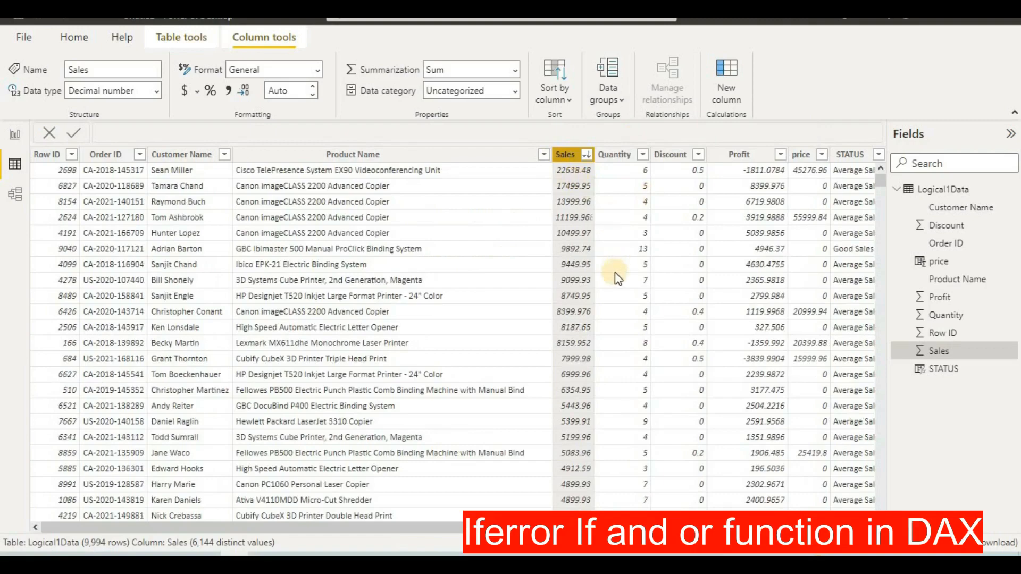
pyautogui.scroll(-7, 615, 272)
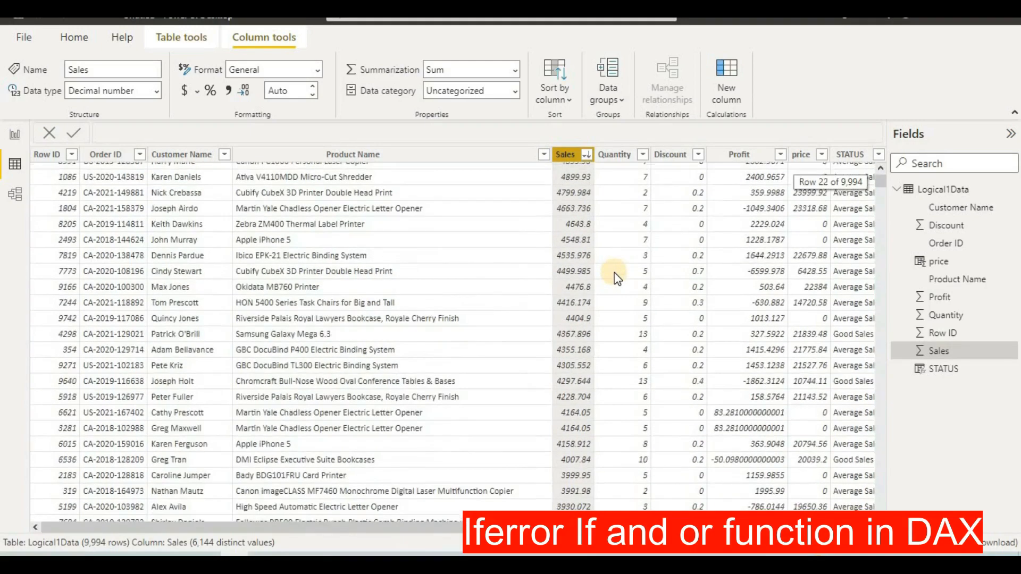
pyautogui.scroll(-10, 614, 277)
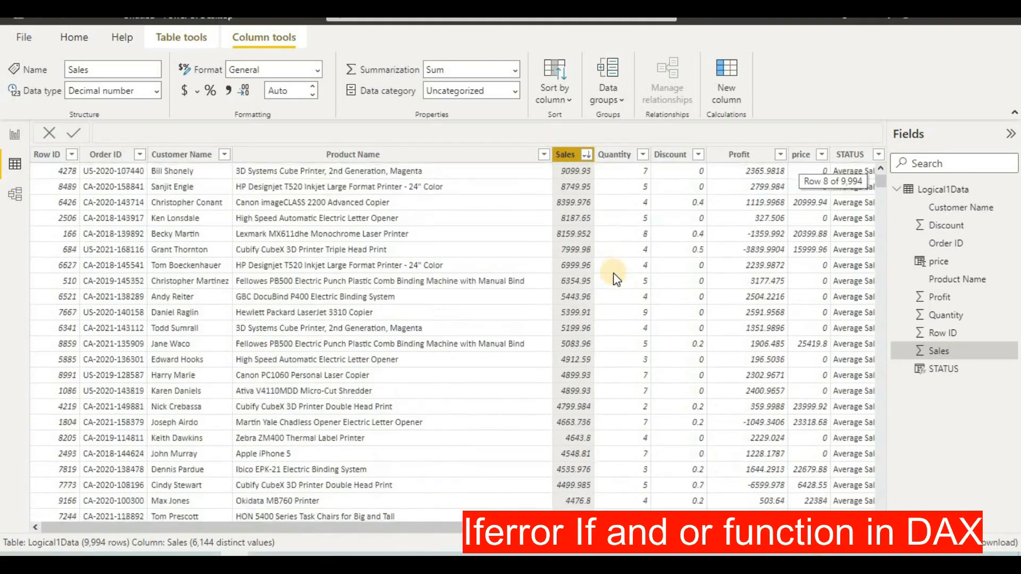
pyautogui.scroll(17, 607, 277)
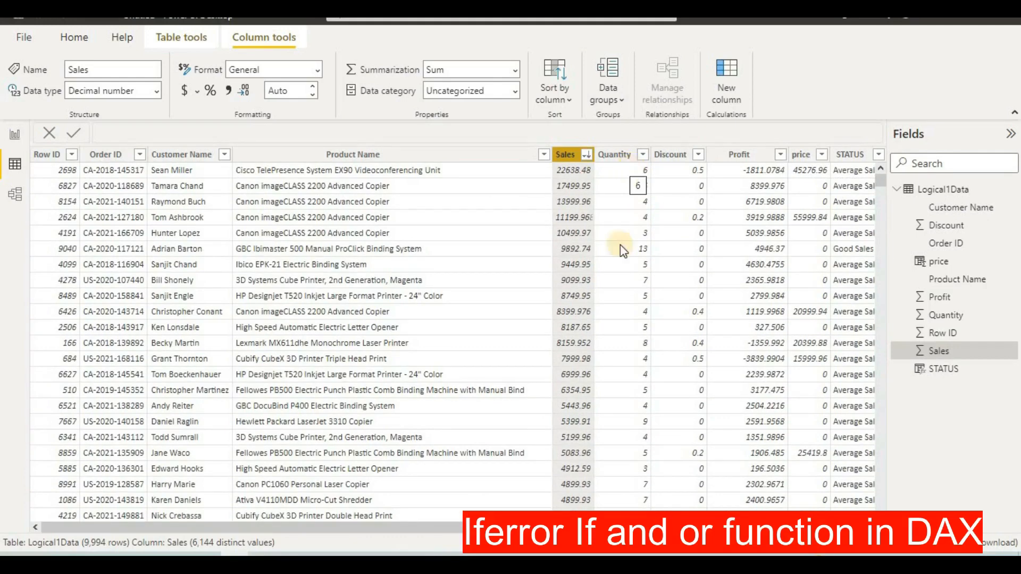
pyautogui.moveTo(617, 528); pyautogui.dragTo(629, 528)
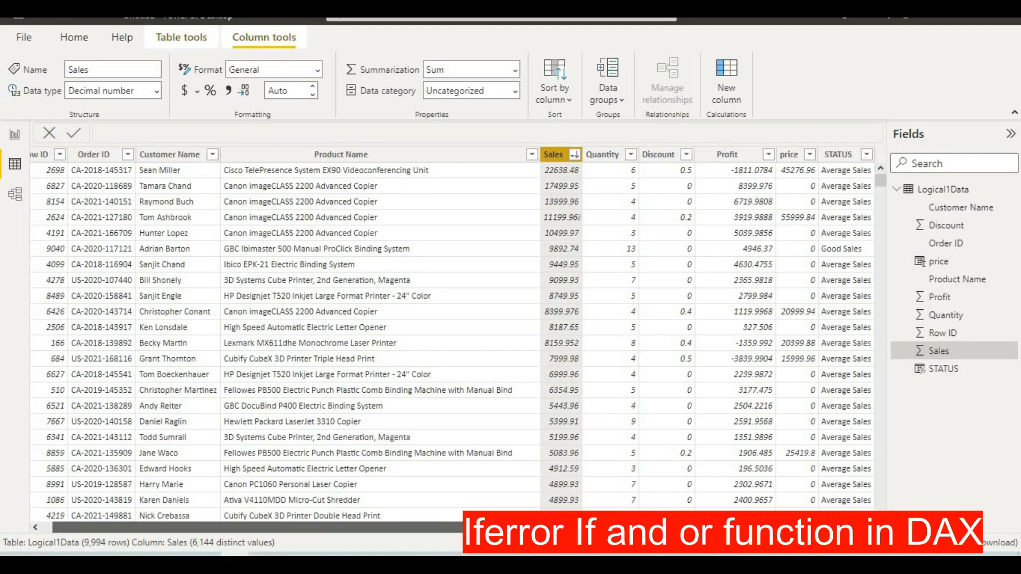
# Step: Start a new calculated column best sales in Logical1Data with an IF function containing an AND test on Sales
pyautogui.click(738, 88)
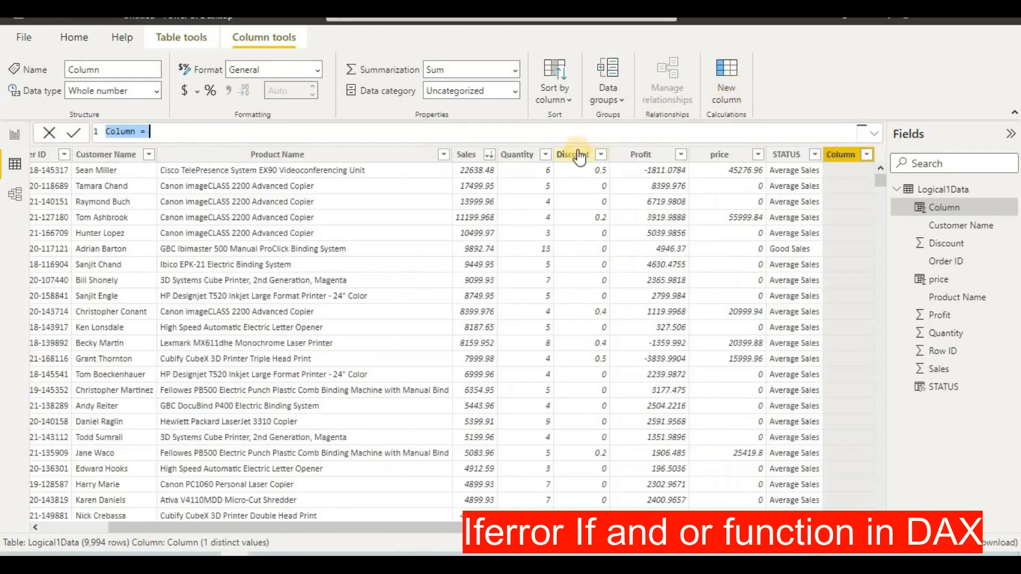
pyautogui.write('bes')
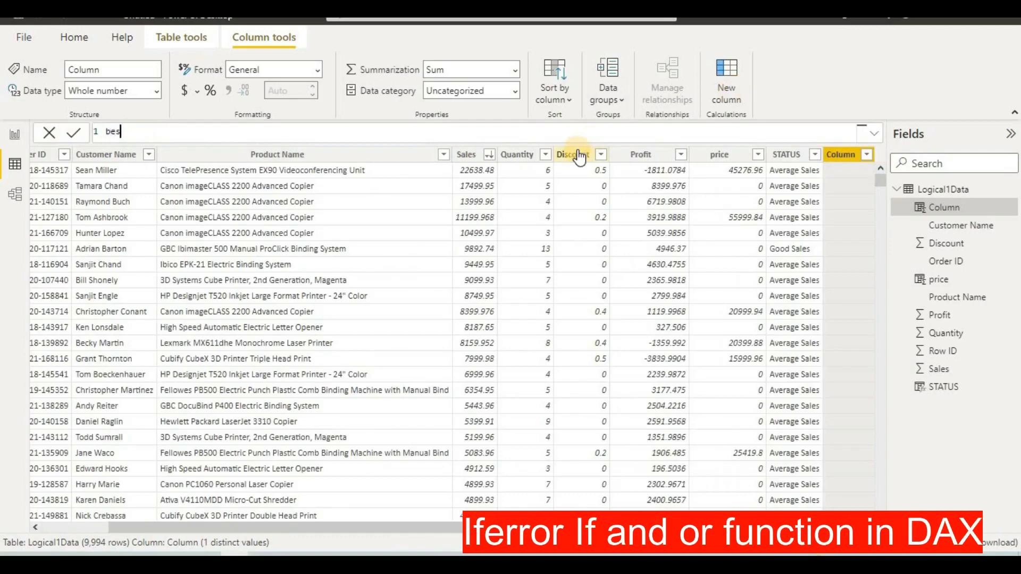
pyautogui.write('t sales')
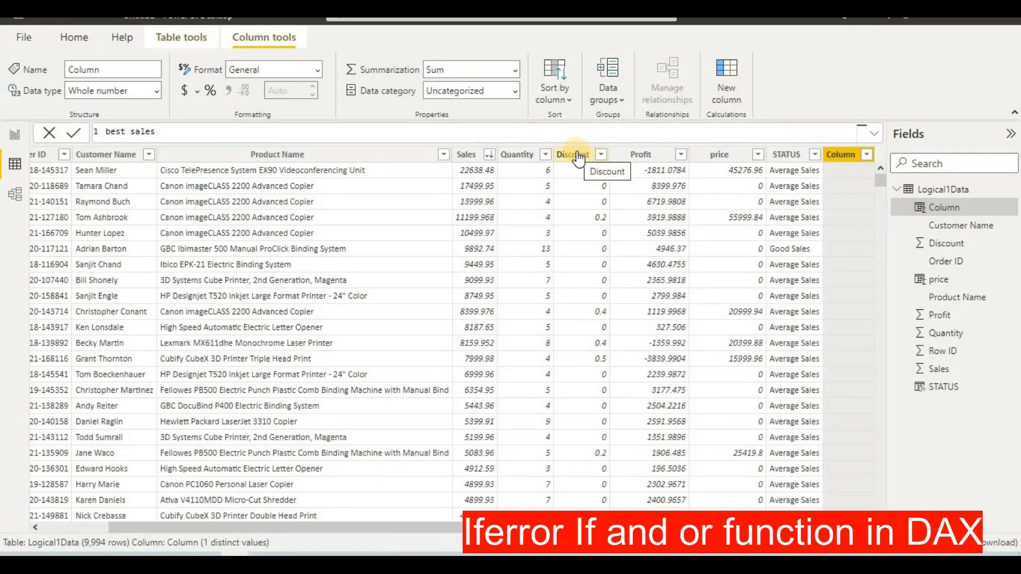
pyautogui.write('=if')
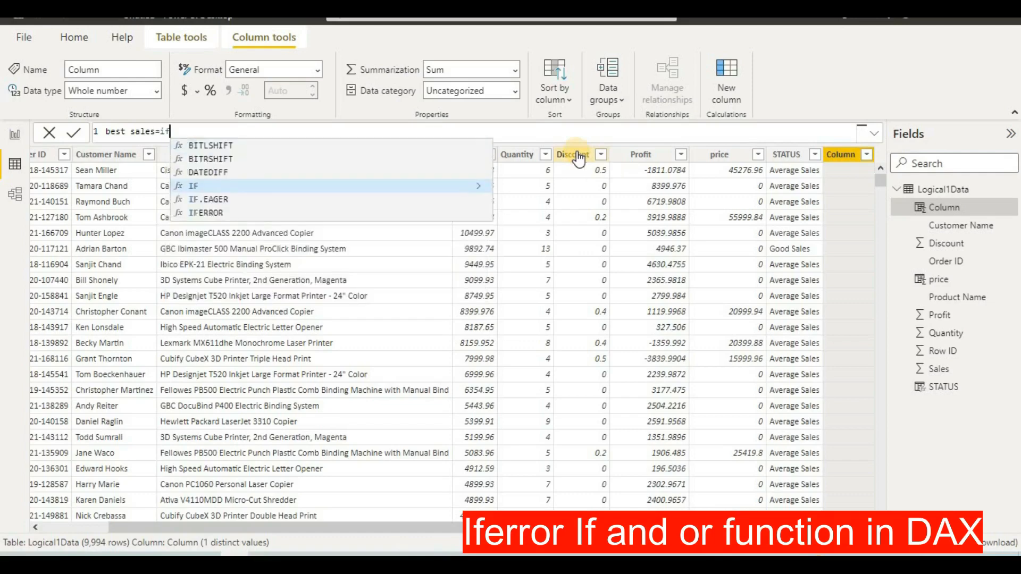
pyautogui.write('(and')
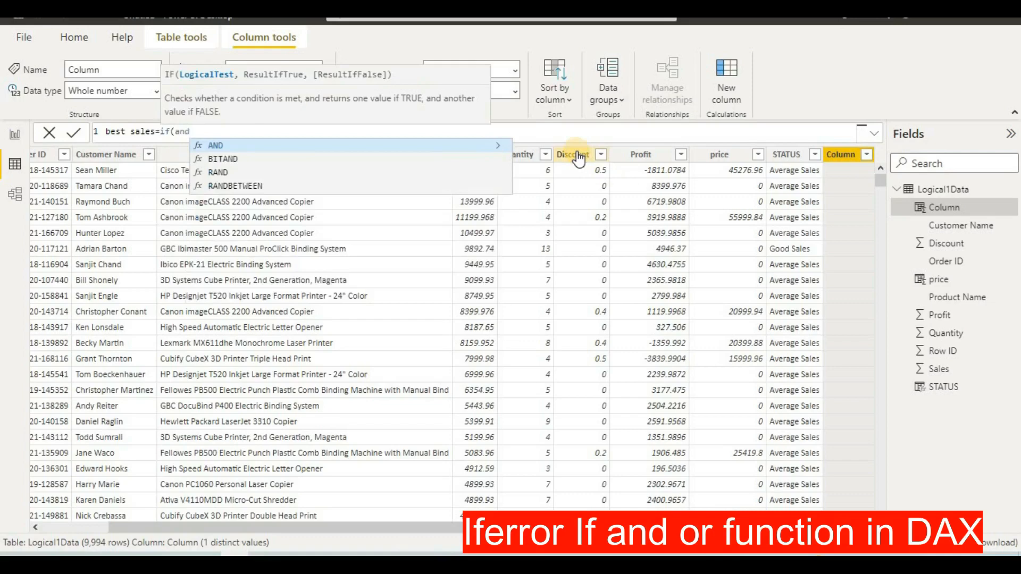
pyautogui.write('(')
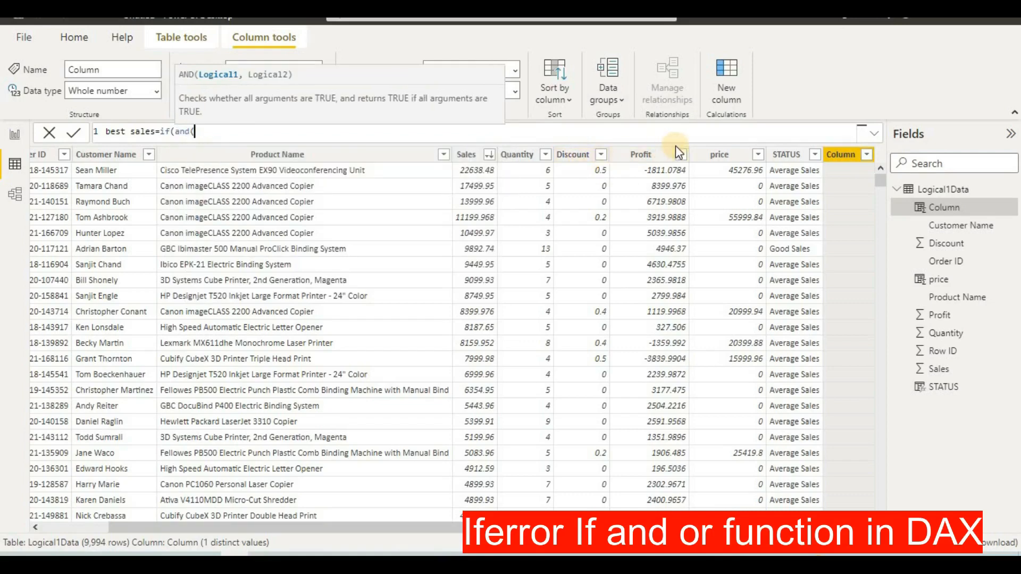
pyautogui.write('sales')
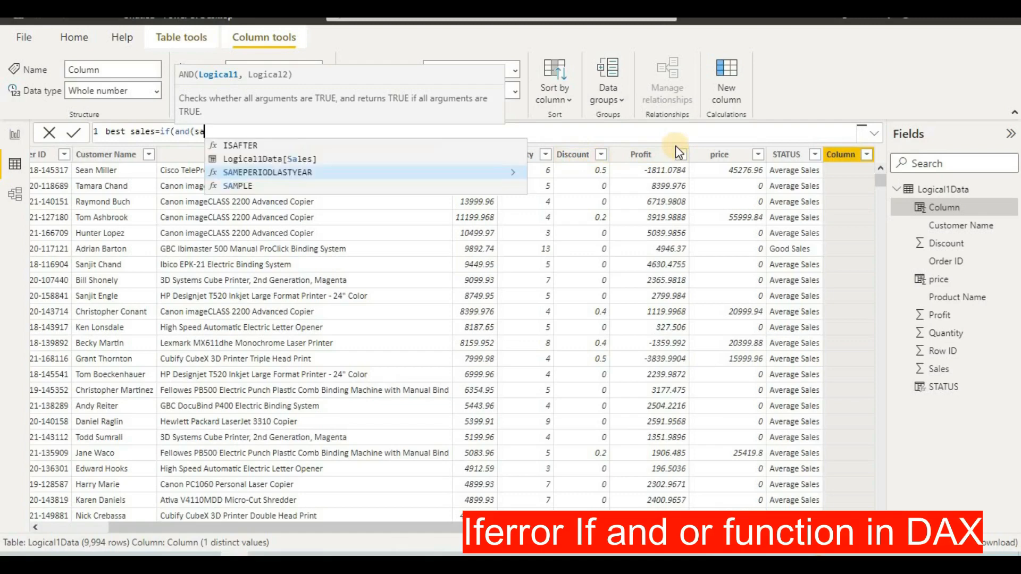
# Step: Fill the AND test of the best sales formula with Logical1Data[Sales]>=4000 and Logical1Data[Quantity]=>10
pyautogui.click(413, 147)
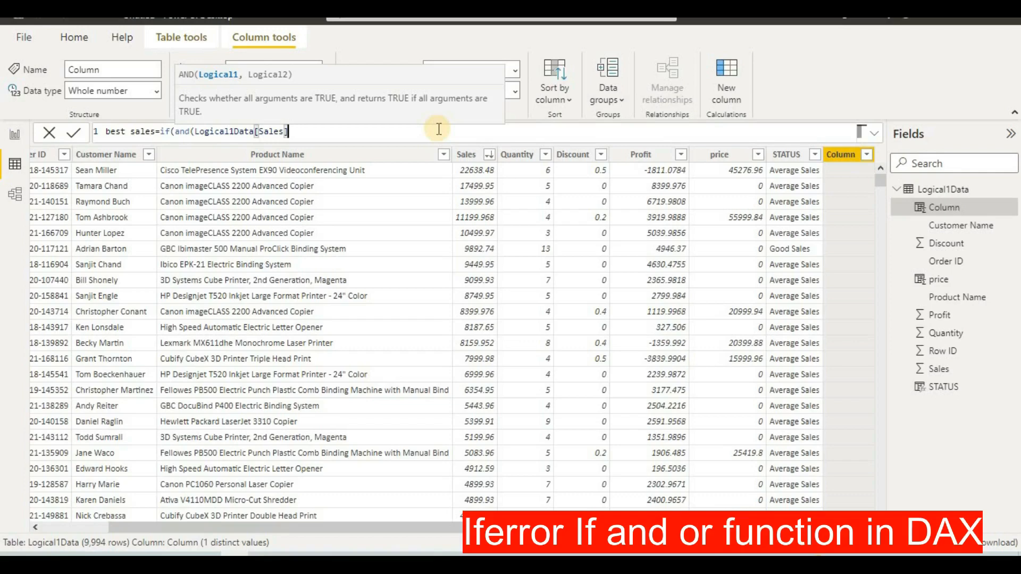
pyautogui.write('>=4000,')
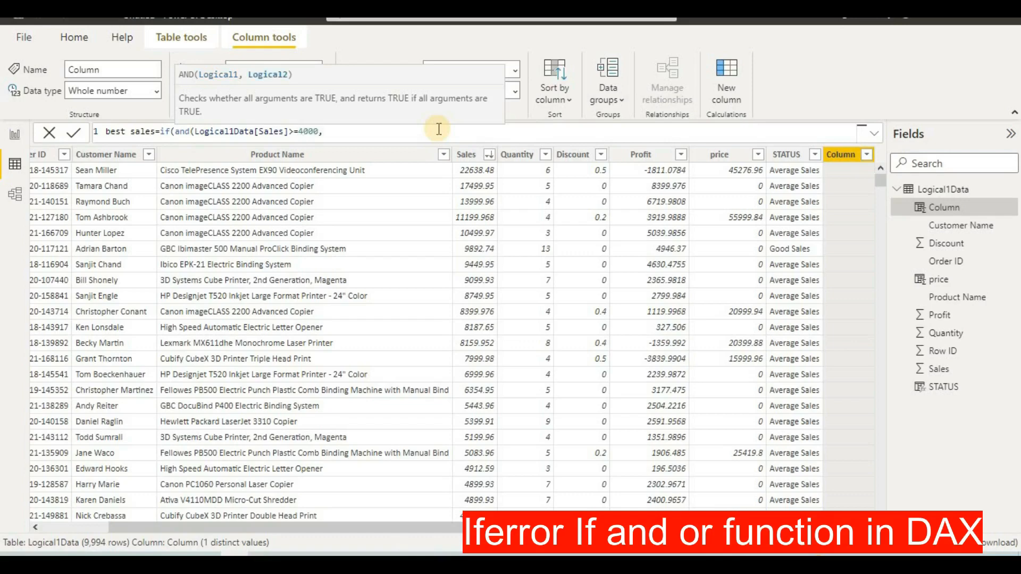
pyautogui.write('qar')
pyautogui.press('BackSpace')
pyautogui.press('BackSpace')
pyautogui.press('BackSpace')
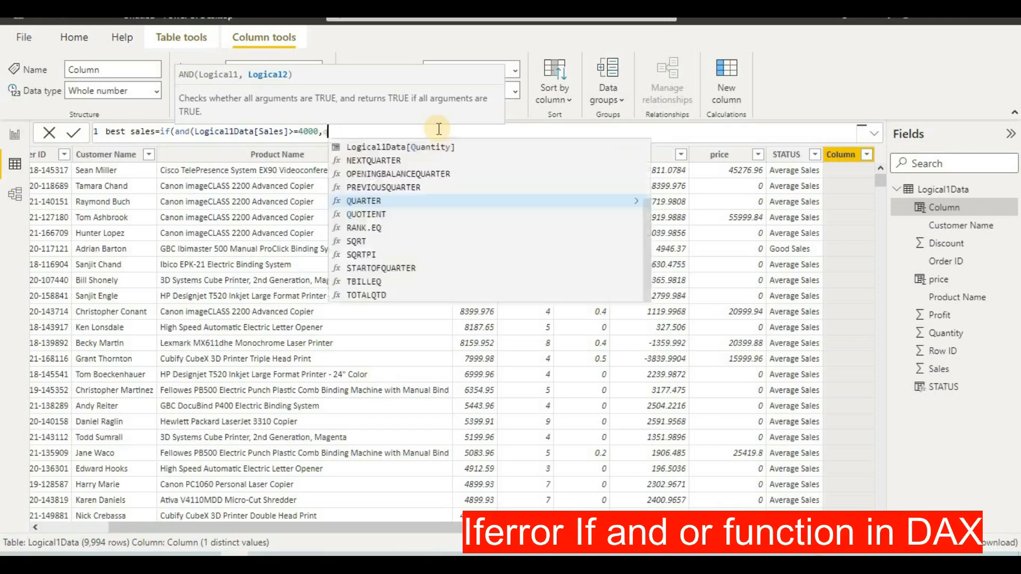
pyautogui.write('qua')
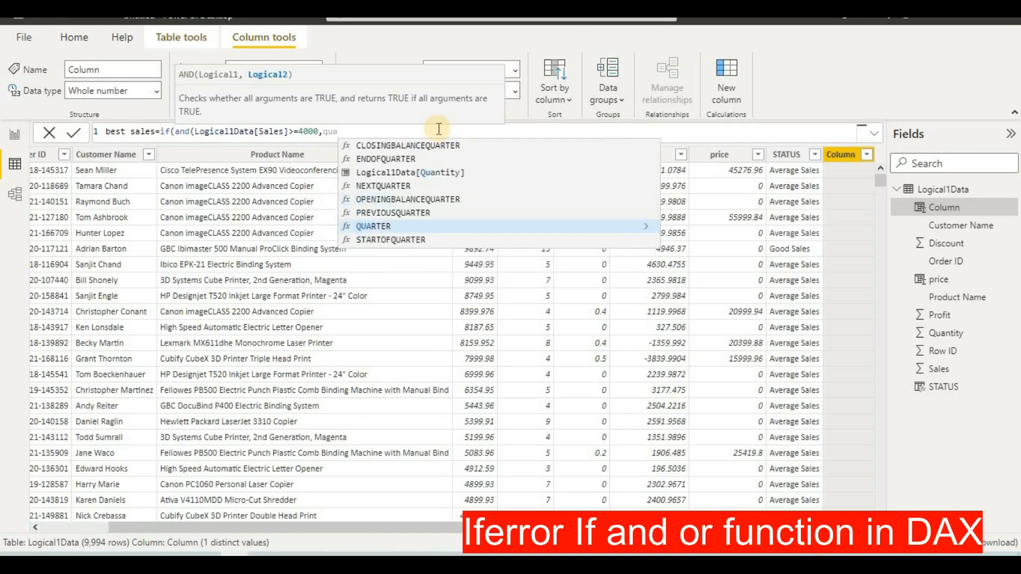
pyautogui.click(460, 173)
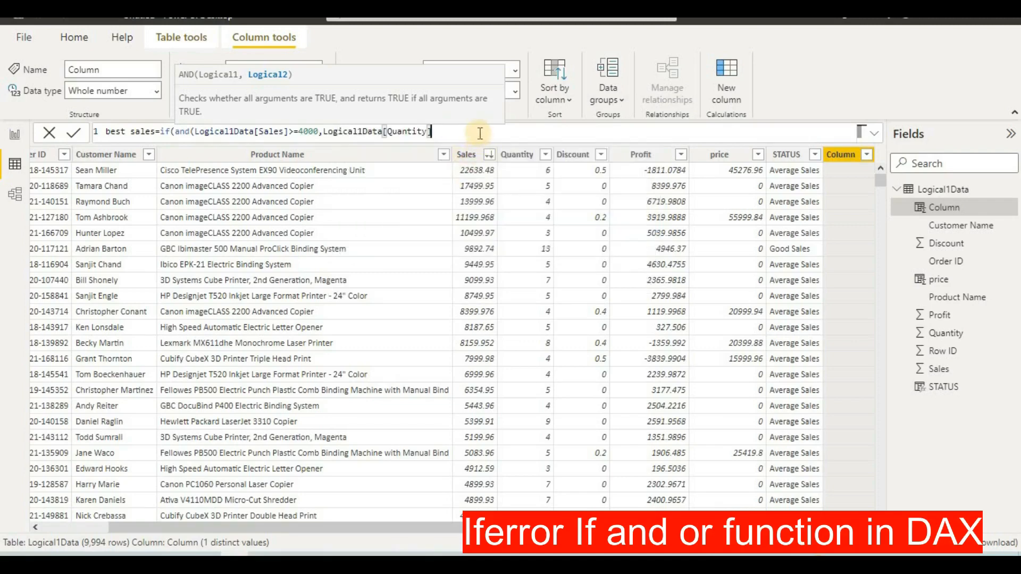
pyautogui.write('>')
pyautogui.write('=>')
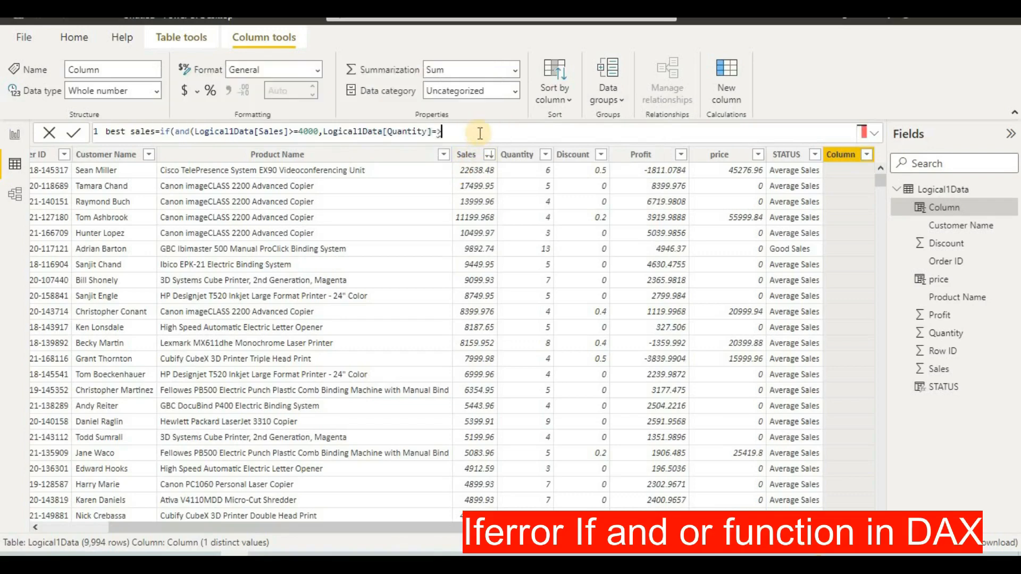
pyautogui.write('10')
# Step: Add "excellent" and "average" as the results in the best sales formula and commit it
pyautogui.write(',"')
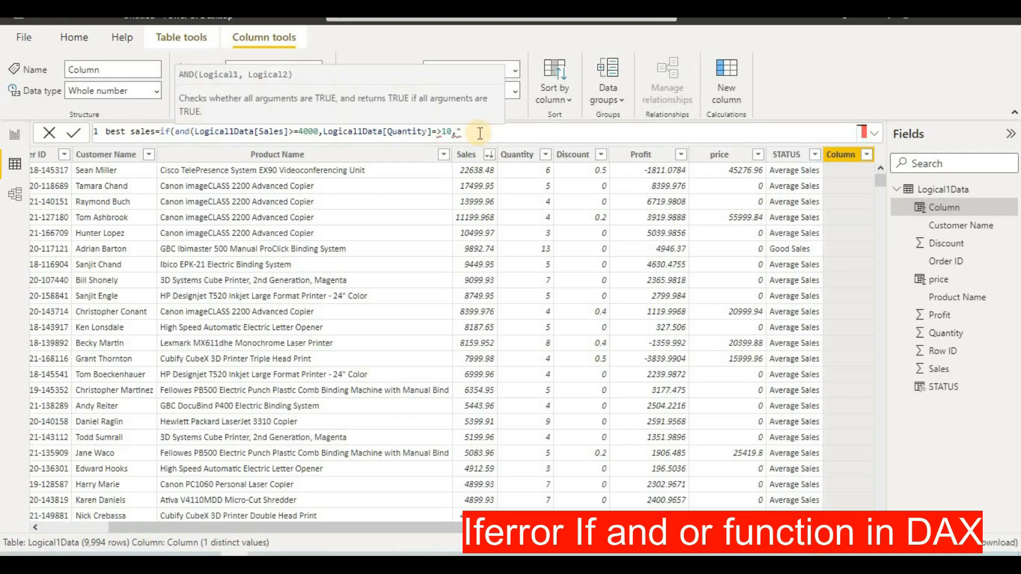
pyautogui.write('excellent","average")')
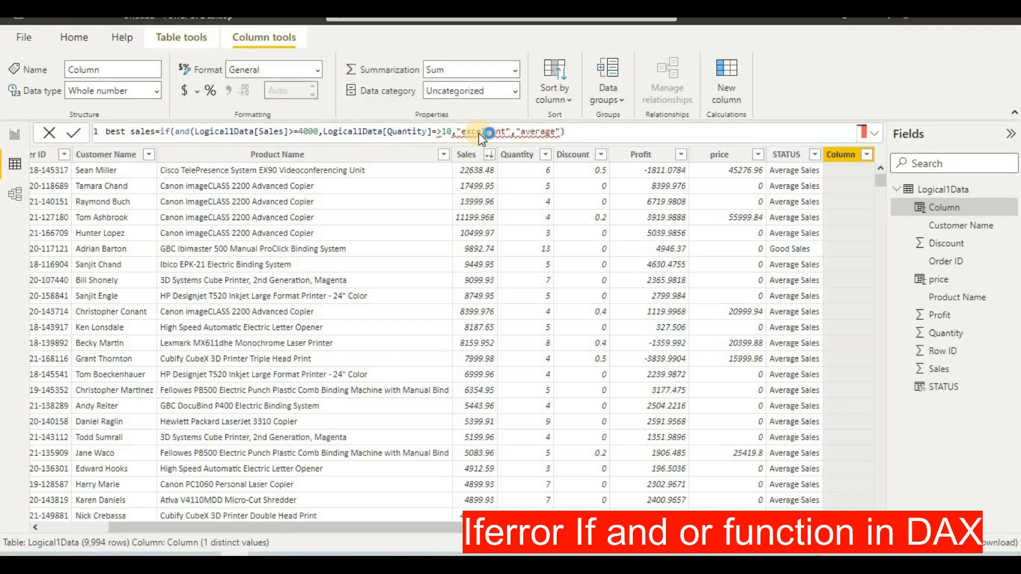
pyautogui.press('Return')
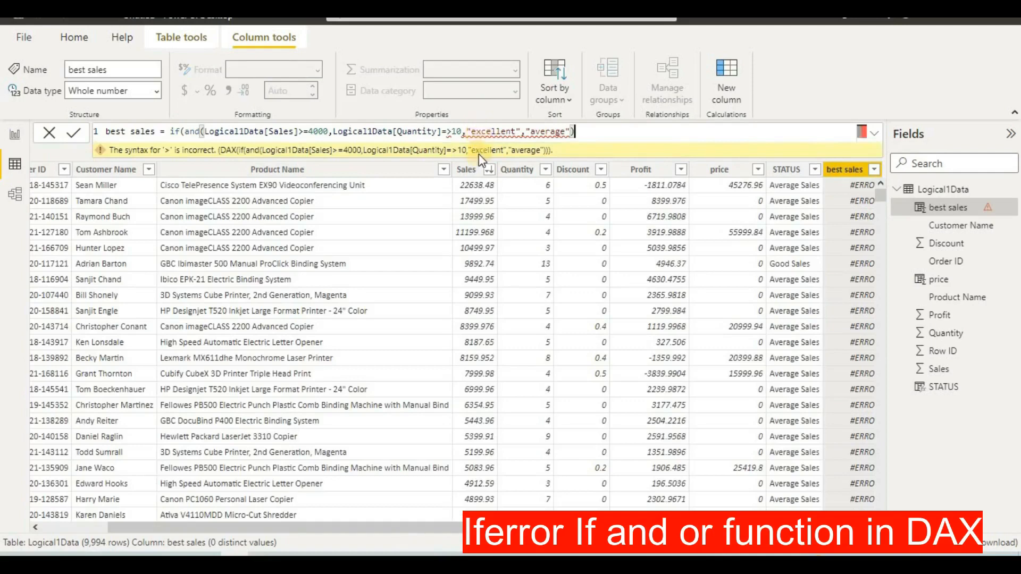
# Step: Close the AND function after the Quantity condition, separate it from "excellent" with a comma, and commit the formula
pyautogui.click(464, 133)
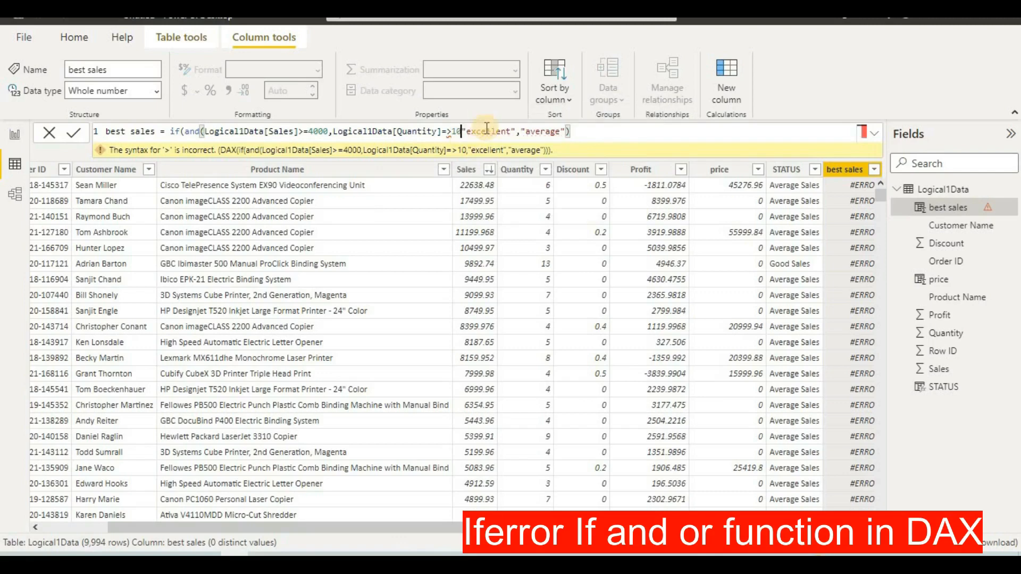
pyautogui.press('BackSpace')
pyautogui.write(')')
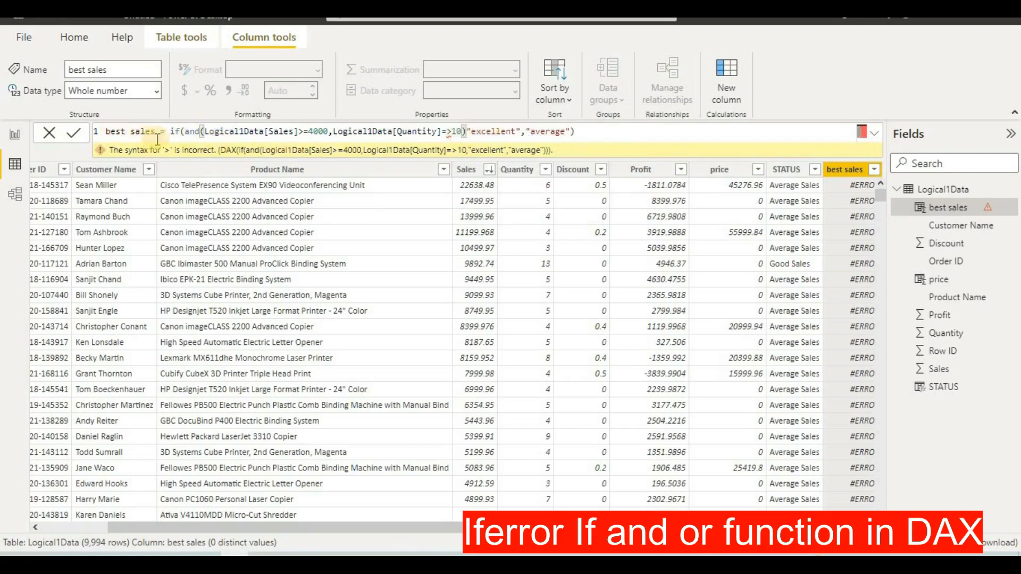
pyautogui.click(74, 140)
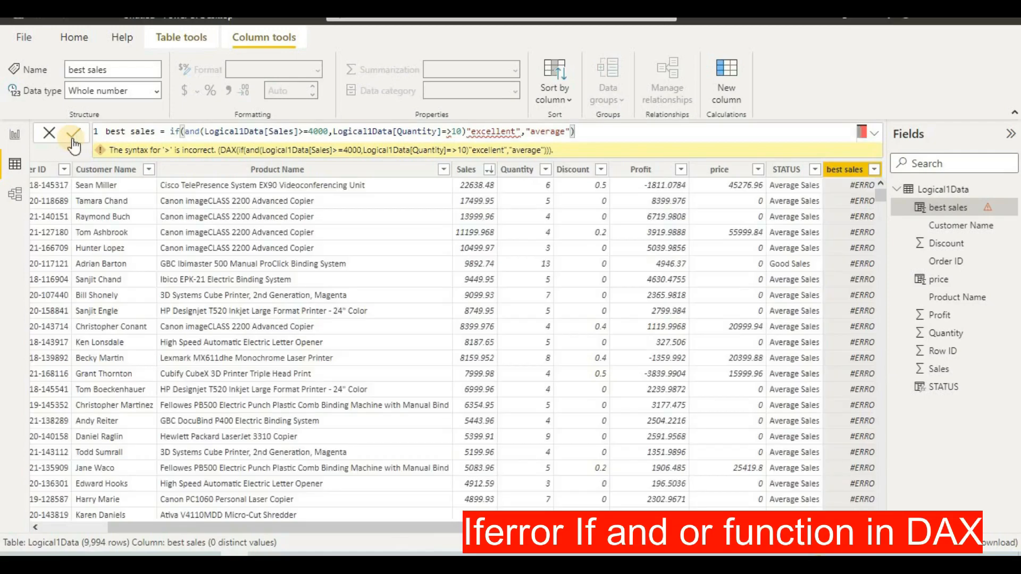
pyautogui.click(467, 133)
pyautogui.write(',')
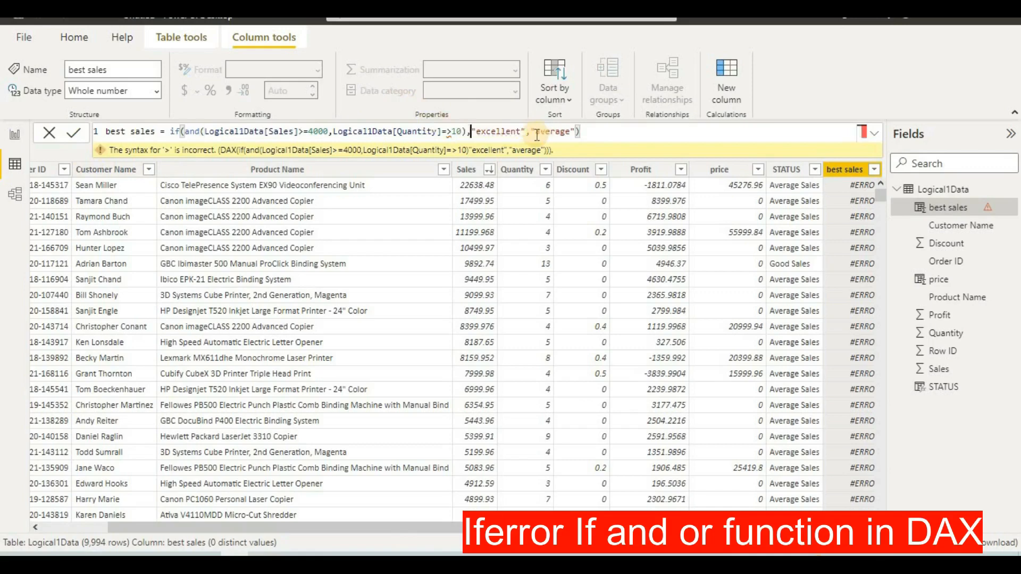
pyautogui.click(72, 133)
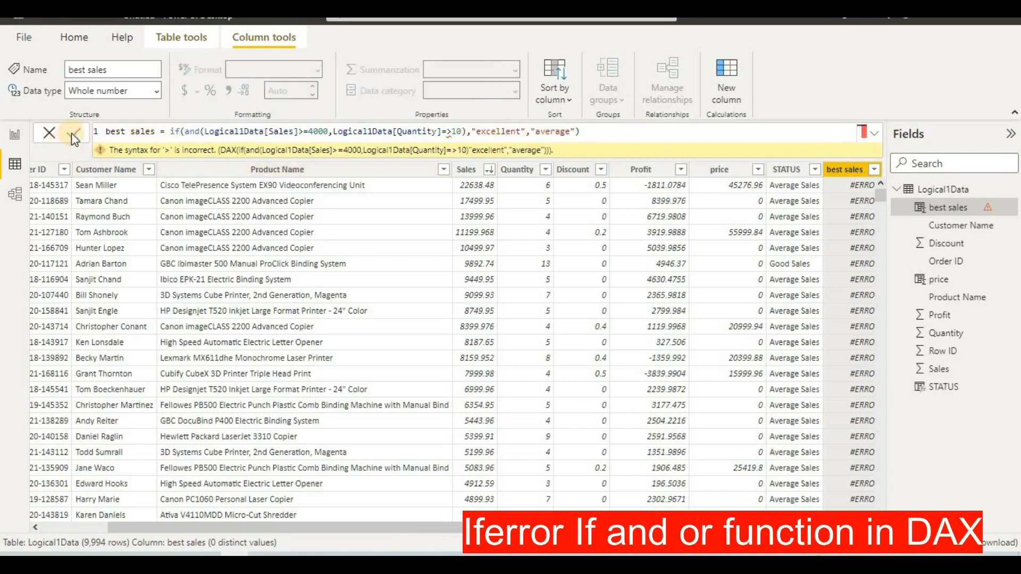
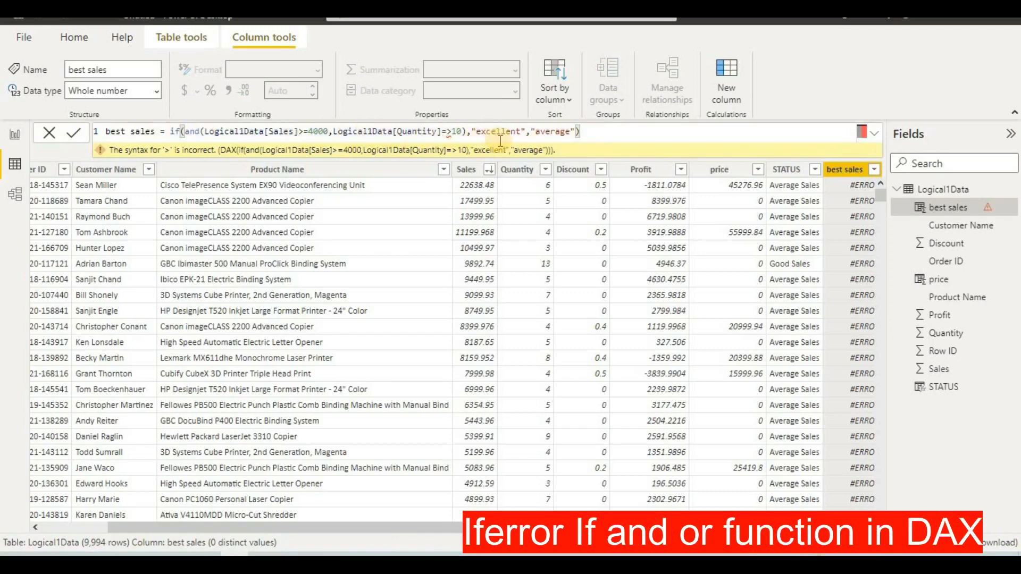
# Step: Correct the Quantity comparison operator in the best sales formula to >= and commit it
pyautogui.click(449, 131)
pyautogui.press('BackSpace')
pyautogui.press('Left')
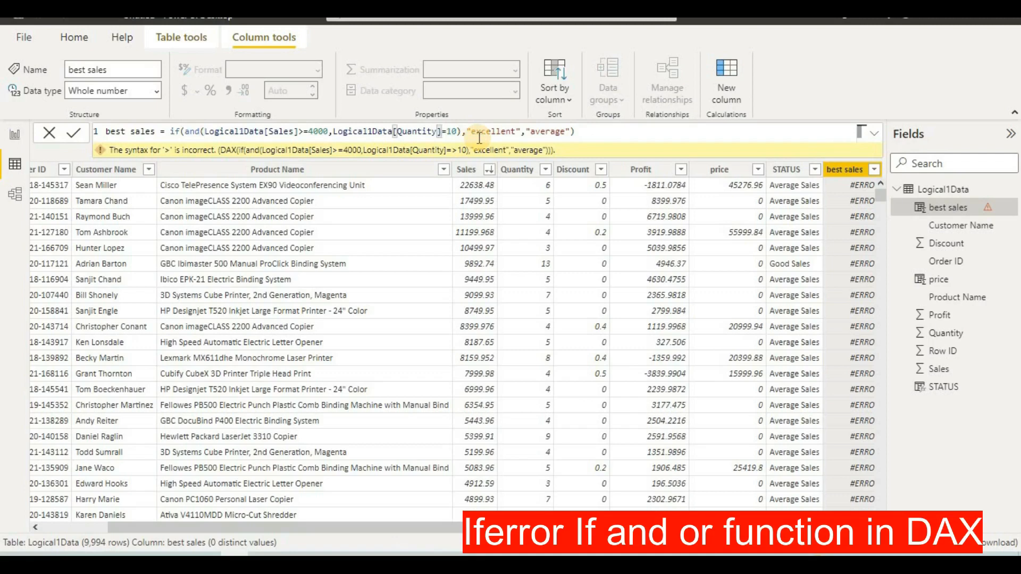
pyautogui.write('>')
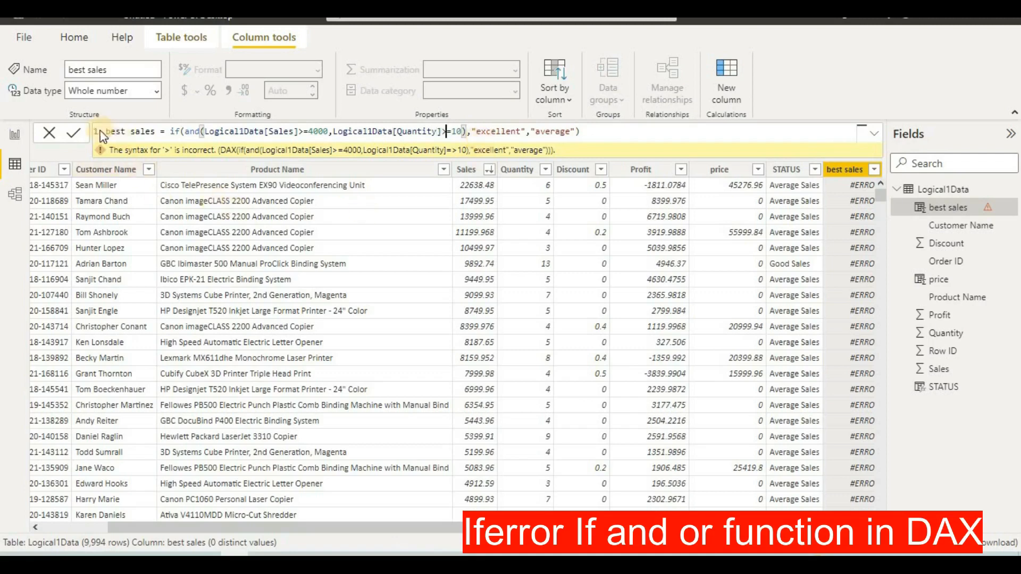
pyautogui.click(77, 132)
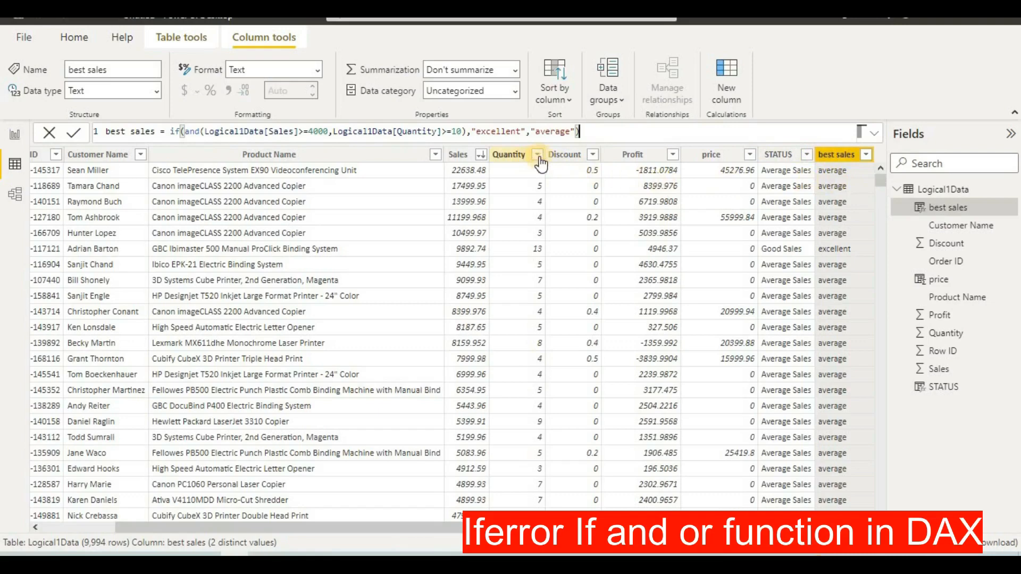
# Step: Sort the table by Sales in ascending order and return it to descending order
pyautogui.click(481, 158)
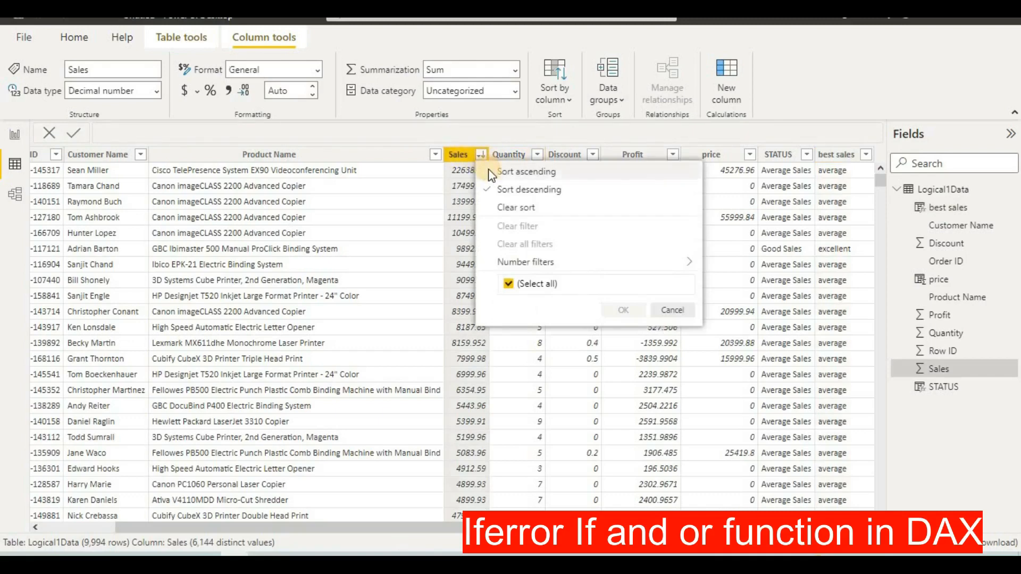
pyautogui.click(490, 171)
pyautogui.click(480, 155)
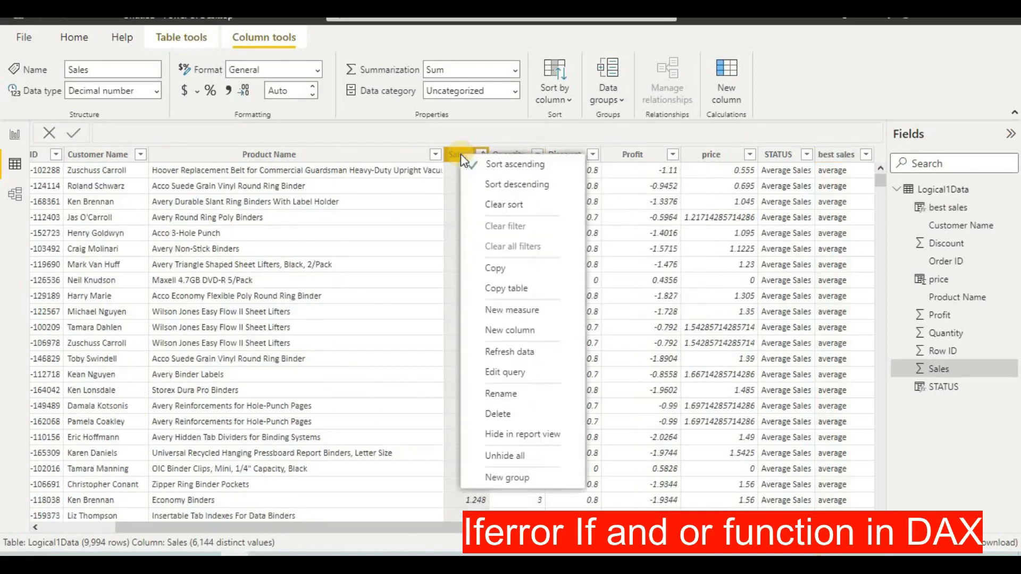
pyautogui.click(488, 185)
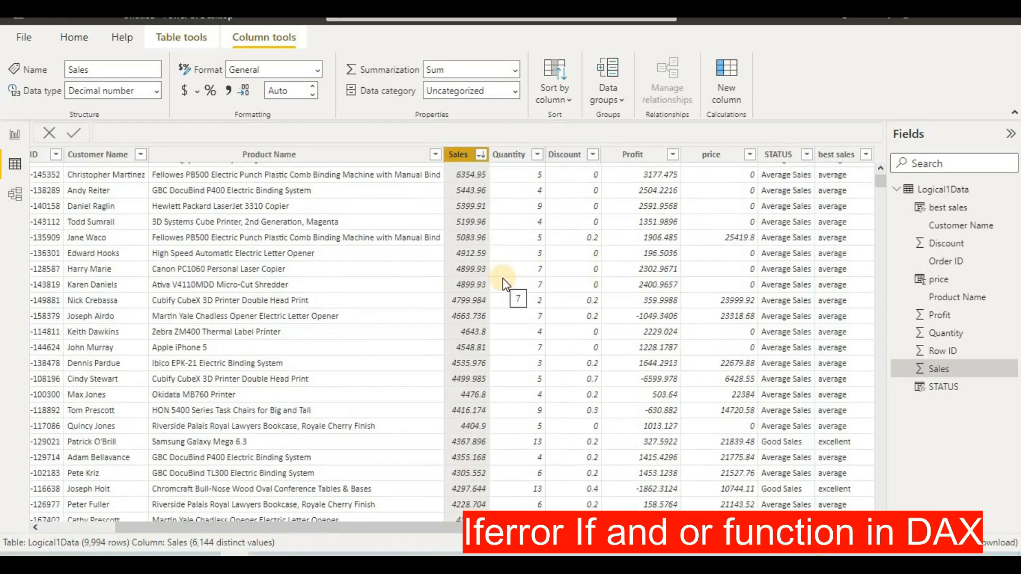
# Step: Examine the table rows to compare the Sales and Quantity values with their best sales labels
pyautogui.scroll(5, 473, 287)
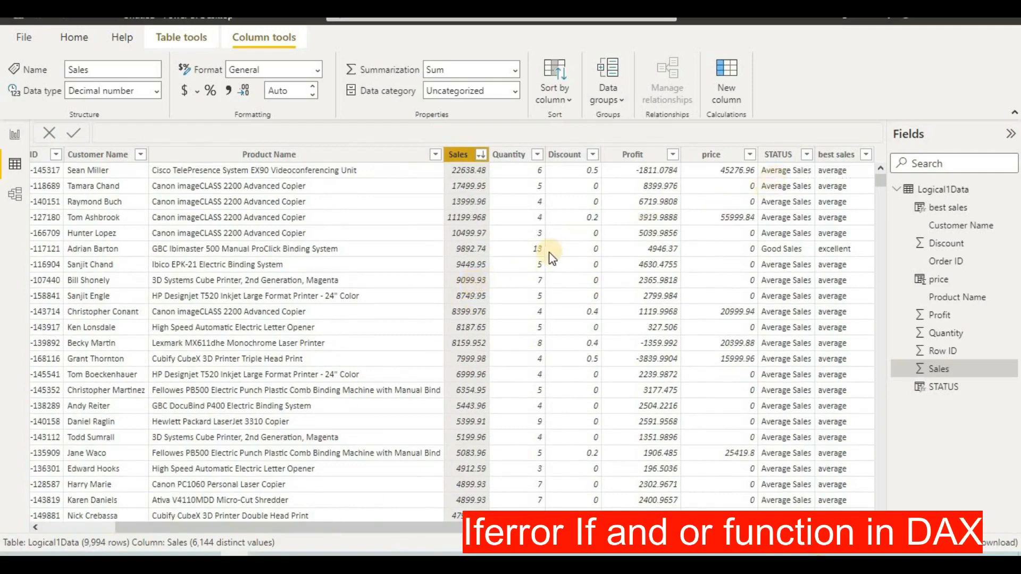
pyautogui.scroll(-3, 610, 257)
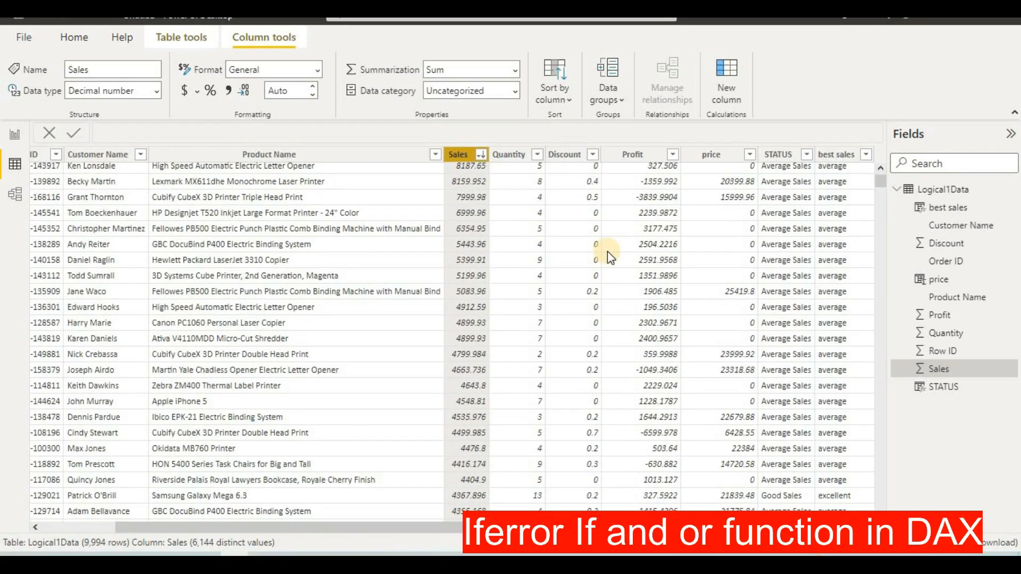
pyautogui.scroll(-2, 608, 251)
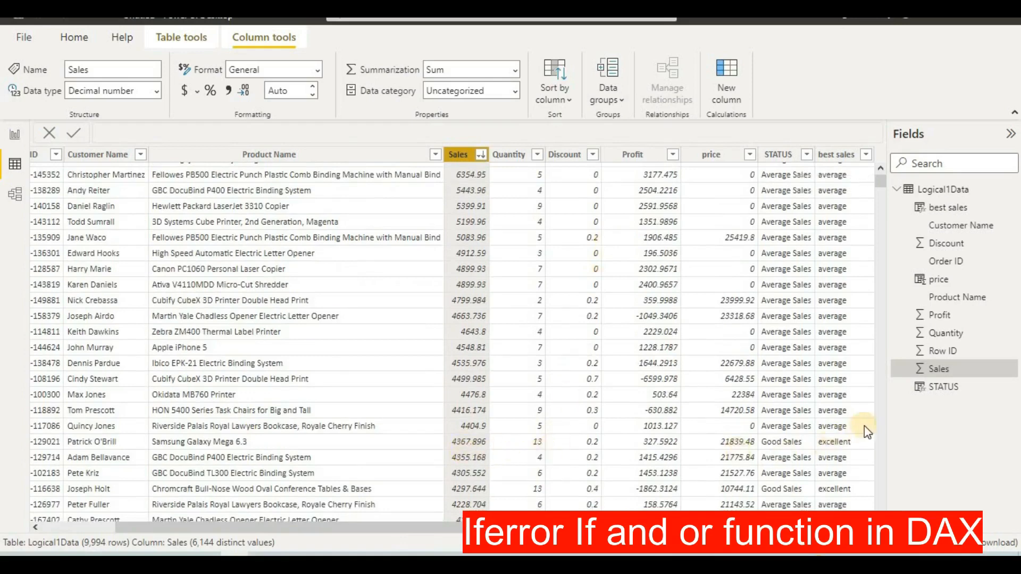
pyautogui.scroll(-4, 848, 419)
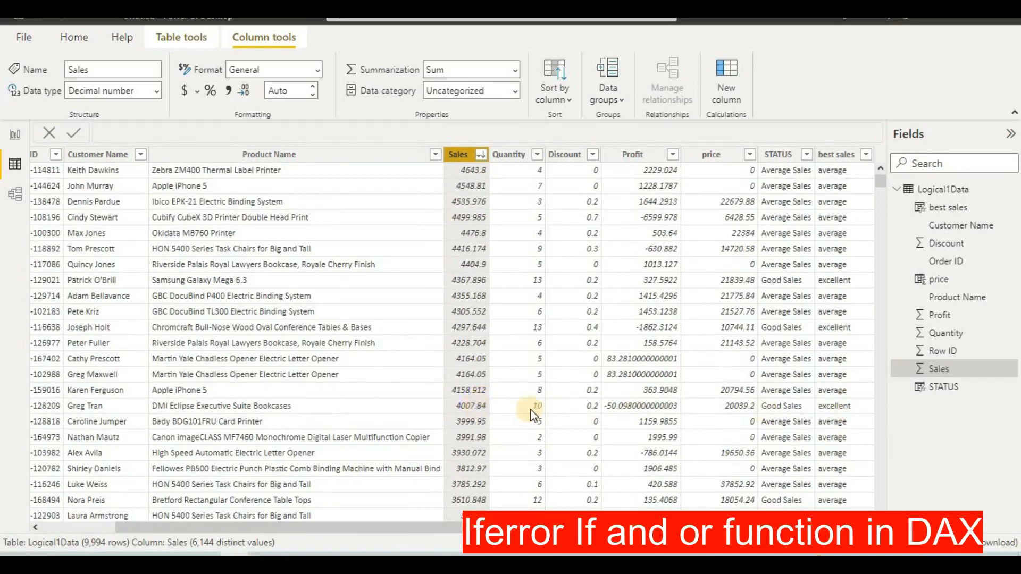
pyautogui.scroll(10, 707, 393)
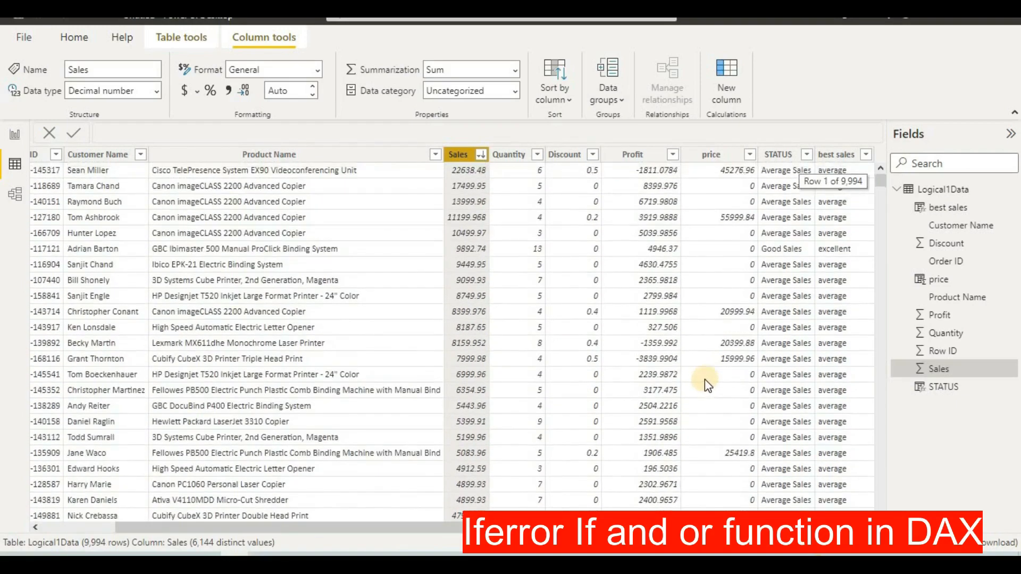
pyautogui.scroll(-5, 850, 296)
pyautogui.scroll(5, 851, 296)
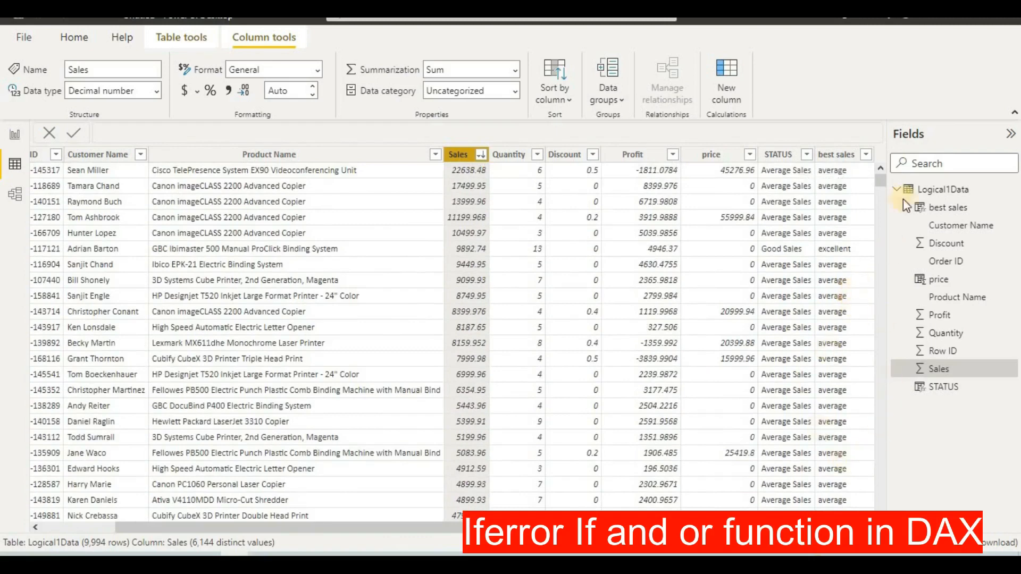
# Step: Add a new calculated column to Logical1Data and name it best salesman in its formula
pyautogui.rightClick(843, 152)
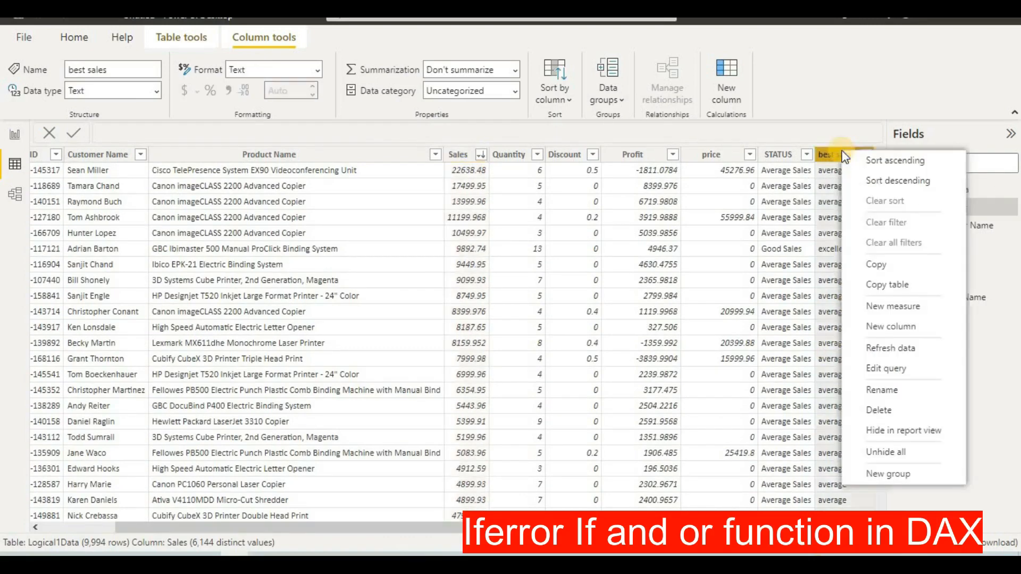
pyautogui.click(723, 89)
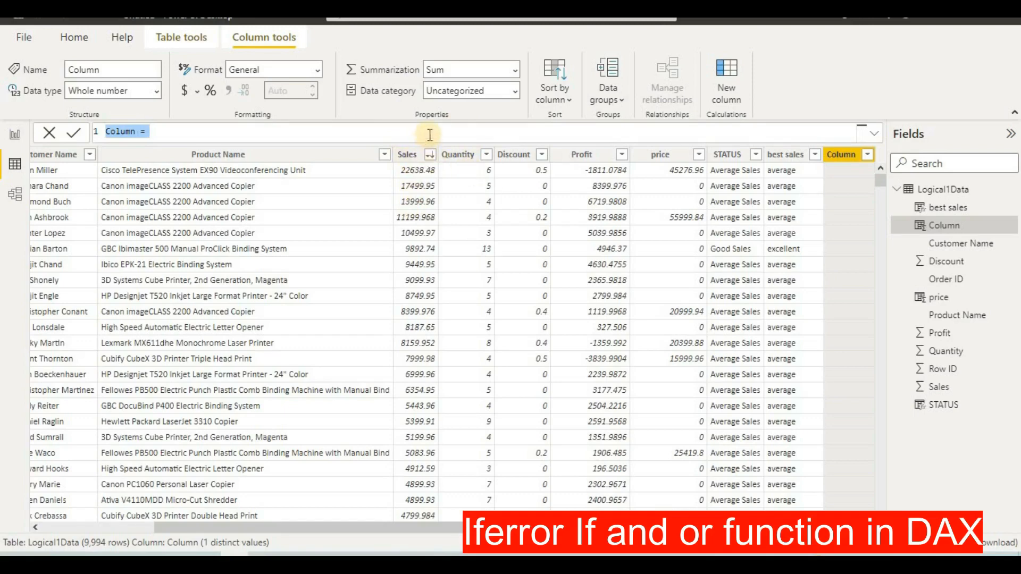
pyautogui.press('BackSpace')
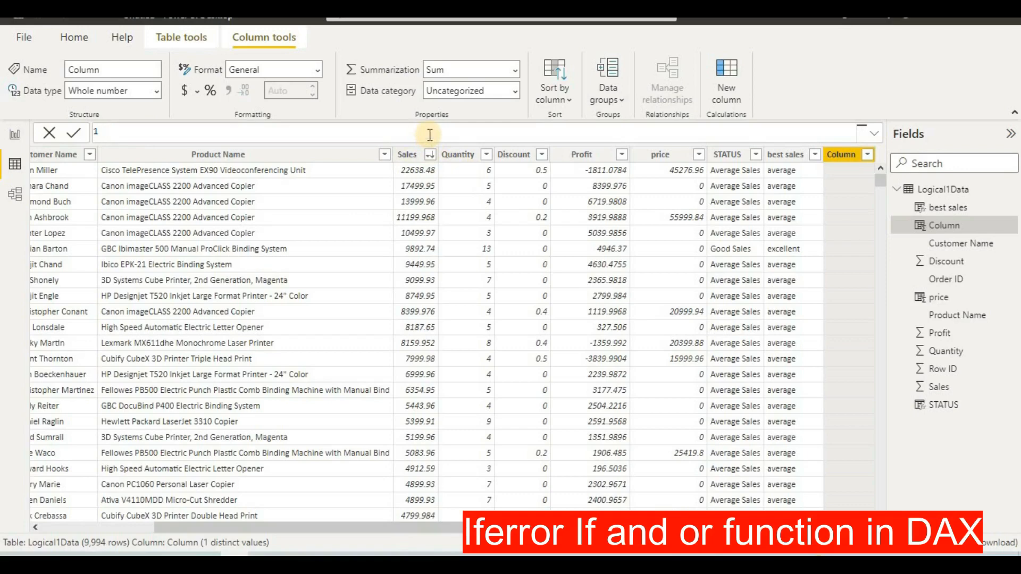
pyautogui.write('sales')
pyautogui.press('BackSpace')
pyautogui.press('BackSpace')
pyautogui.press('BackSpace')
pyautogui.press('BackSpace')
pyautogui.press('BackSpace')
pyautogui.write('bestg d')
pyautogui.press('BackSpace')
pyautogui.press('BackSpace')
pyautogui.press('BackSpace')
pyautogui.write('sale')
pyautogui.press('BackSpace')
pyautogui.press('BackSpace')
pyautogui.press('BackSpace')
pyautogui.press('BackSpace')
pyautogui.press('BackSpace')
pyautogui.write('salesman=o')
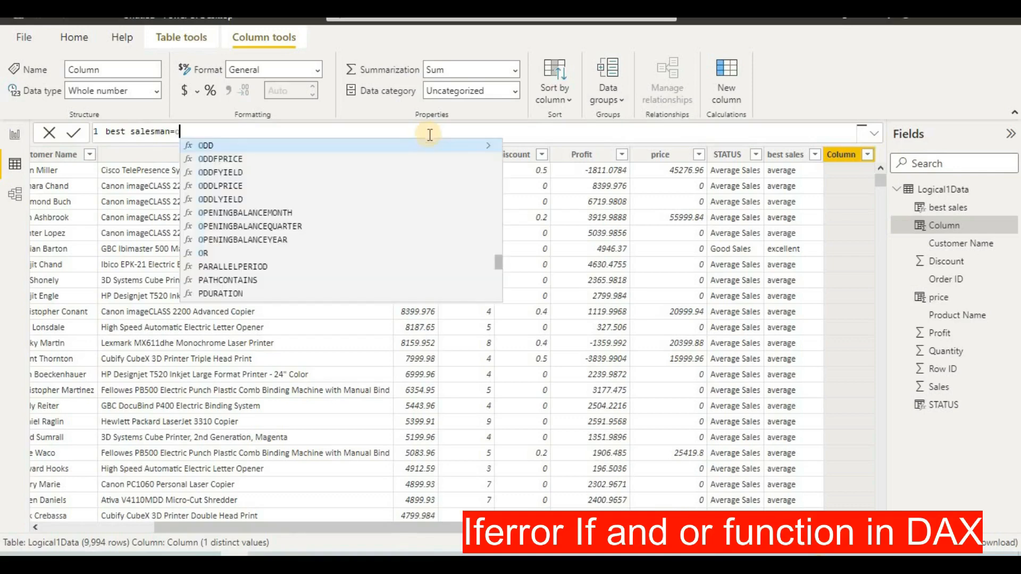
pyautogui.write('r')
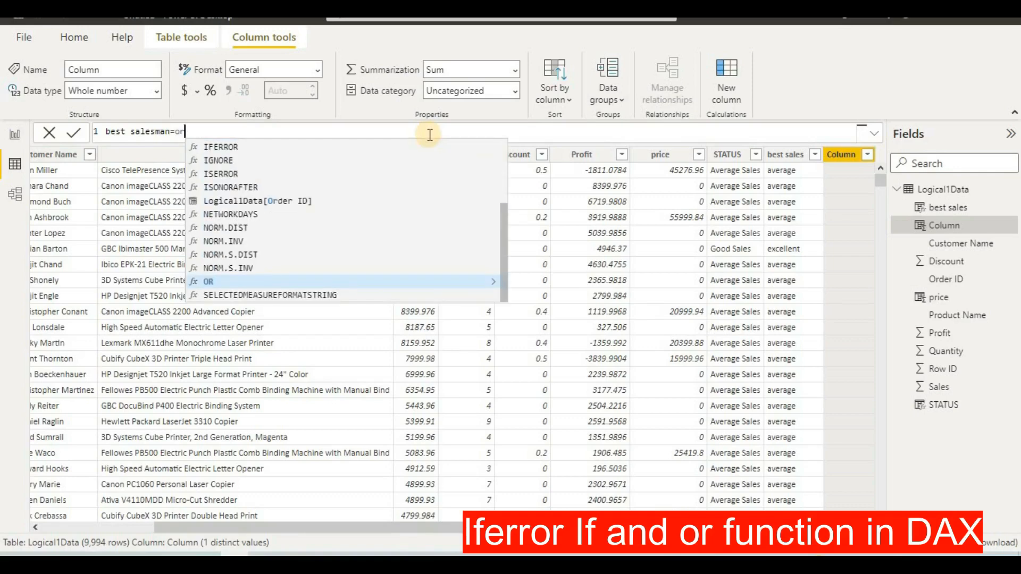
pyautogui.write('(')
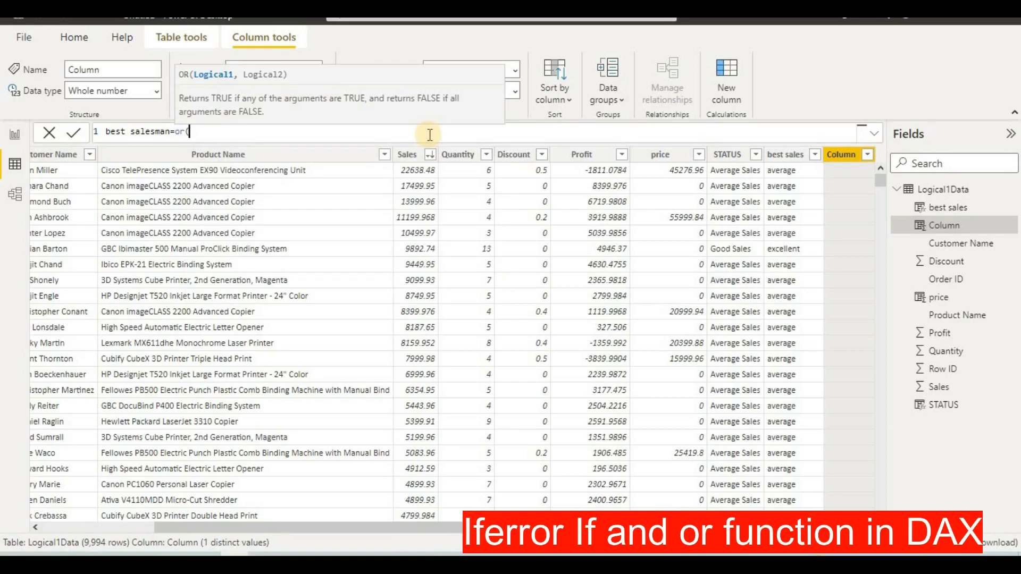
pyautogui.press('BackSpace')
pyautogui.press('BackSpace')
pyautogui.press('BackSpace')
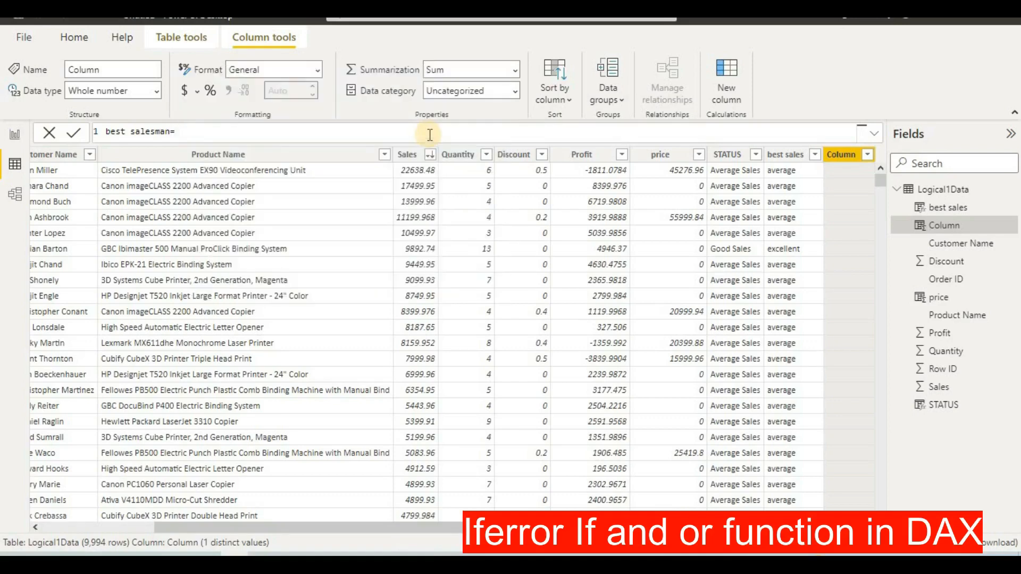
# Step: Write the best salesman column's test as IF with OR, checking Logical1Data[Sales]>20000 or Logical1Data[Quantity]>10
pyautogui.write('if(or')
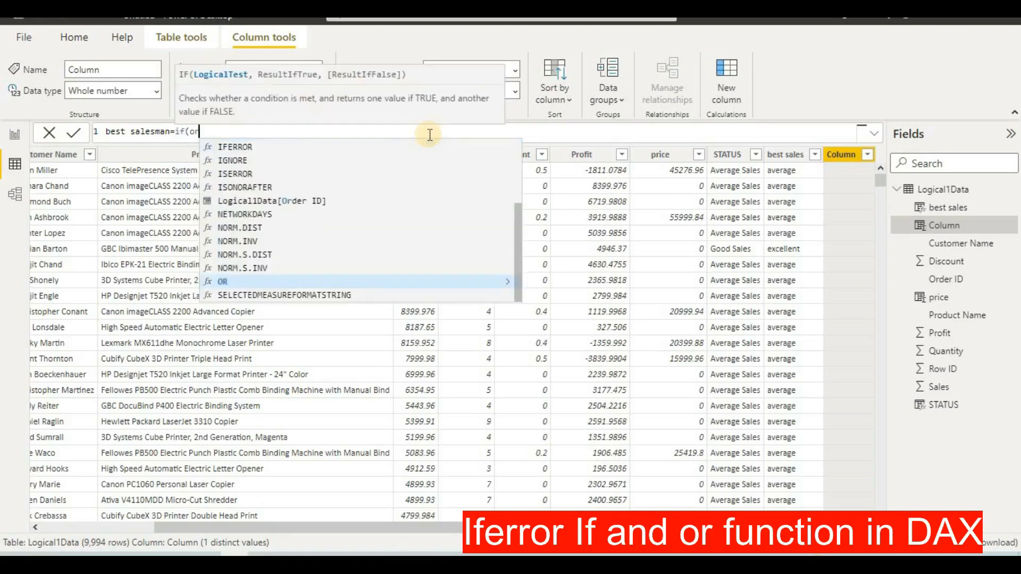
pyautogui.write('(')
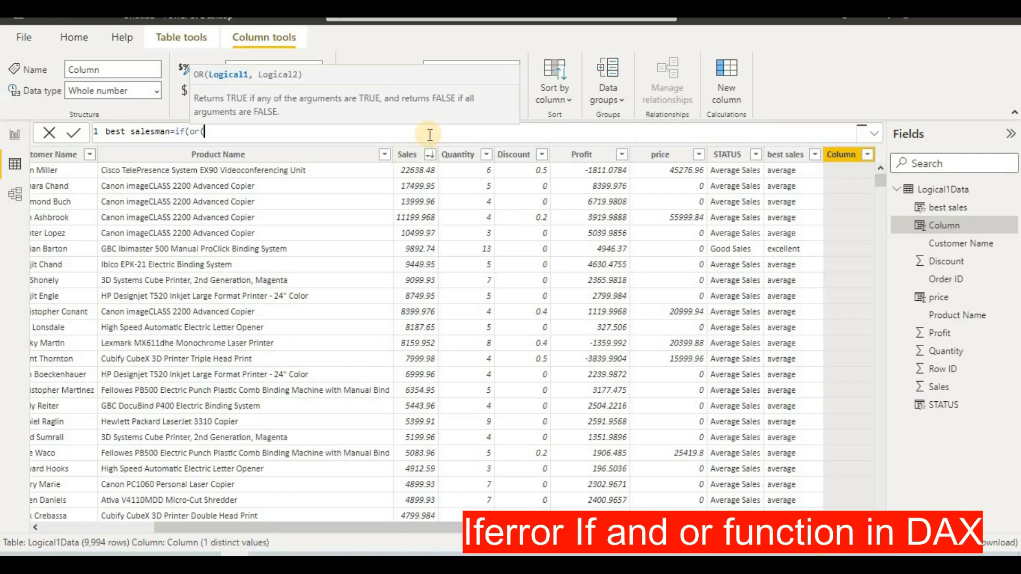
pyautogui.write('sales')
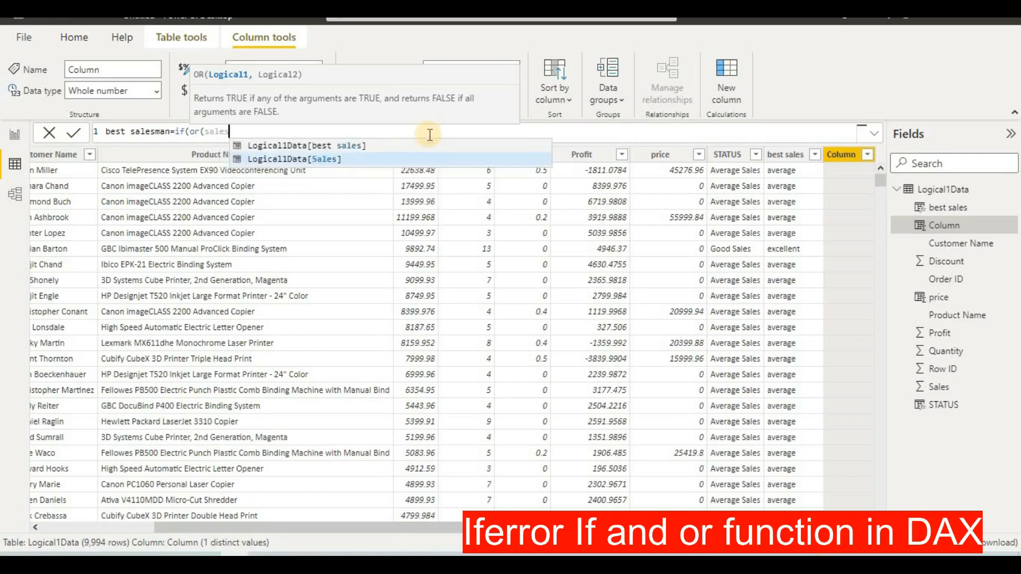
pyautogui.click(406, 158)
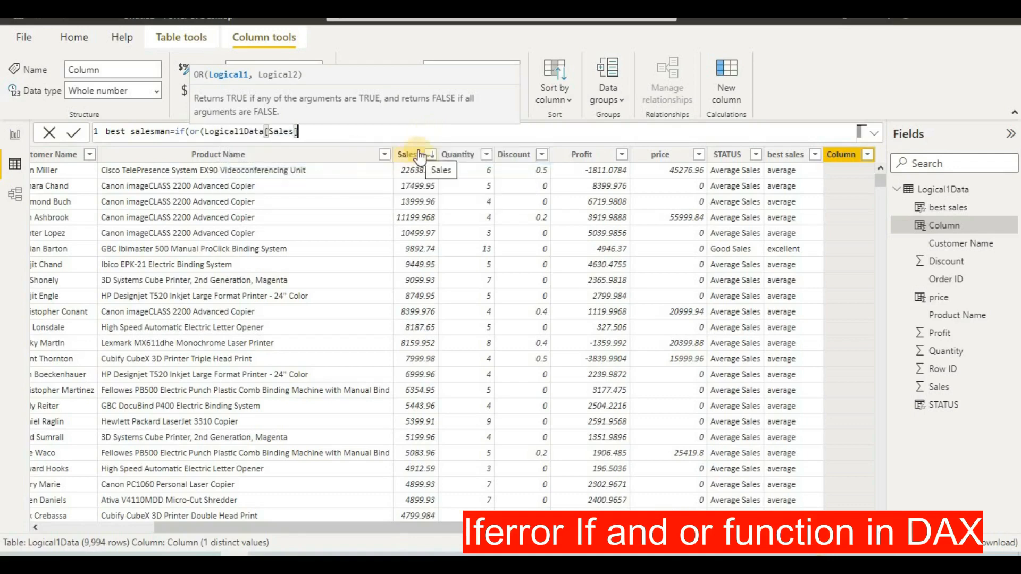
pyautogui.write('>2000')
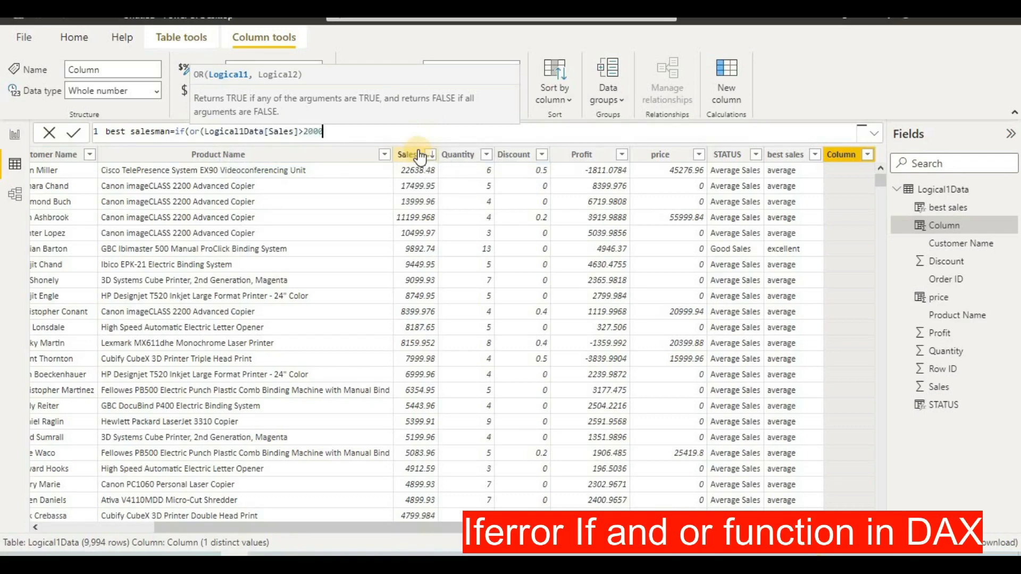
pyautogui.write('0,quant')
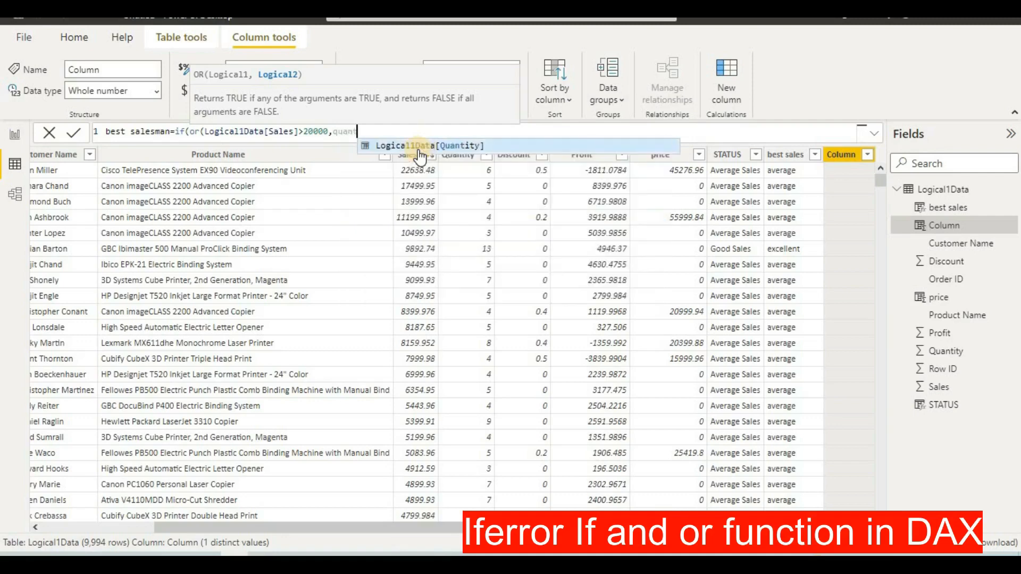
pyautogui.click(456, 147)
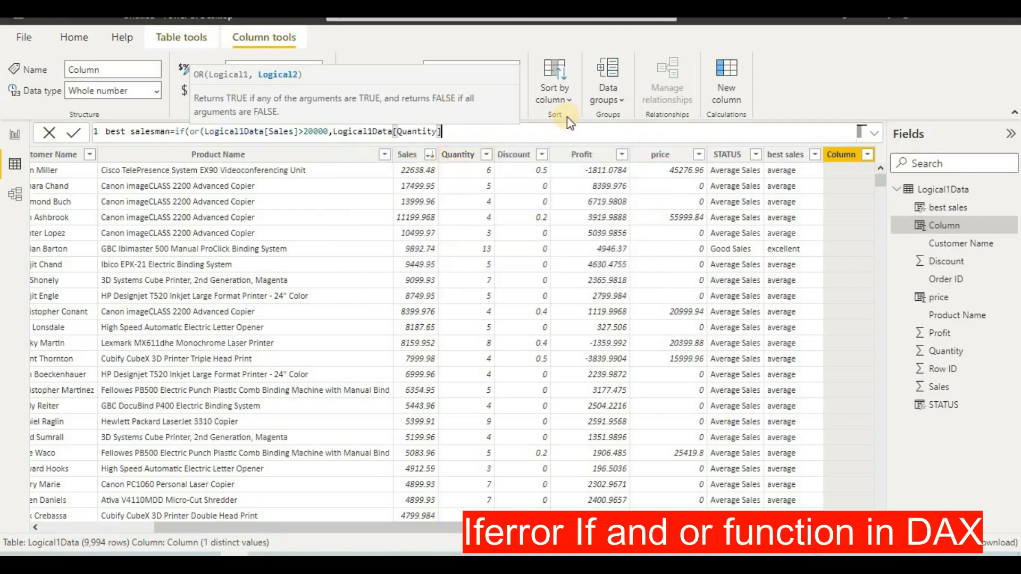
pyautogui.write('>10),')
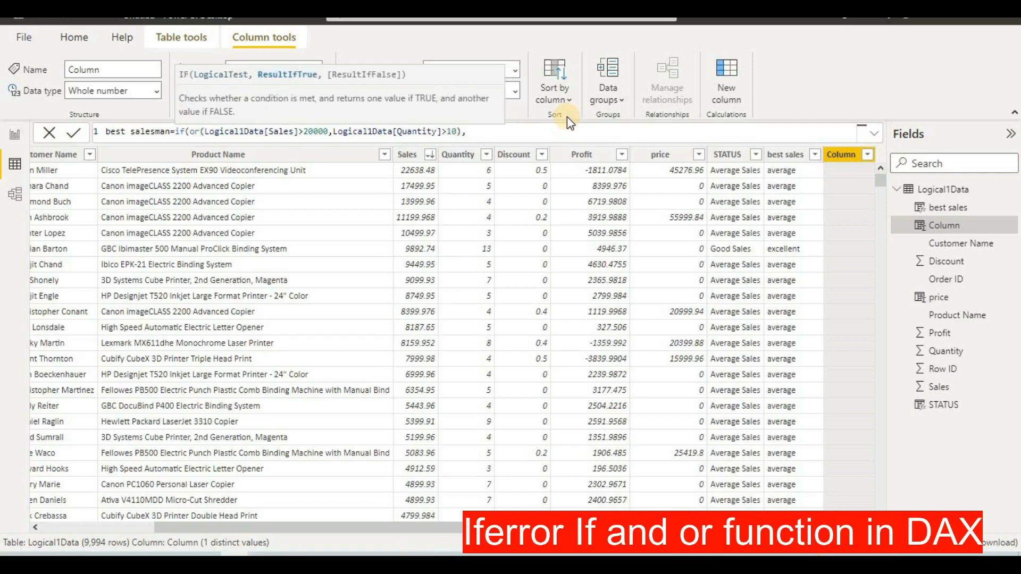
# Step: Complete the best salesman formula with "Excellent" if true and "average" if false, and commit it
pyautogui.write('"Excellent","')
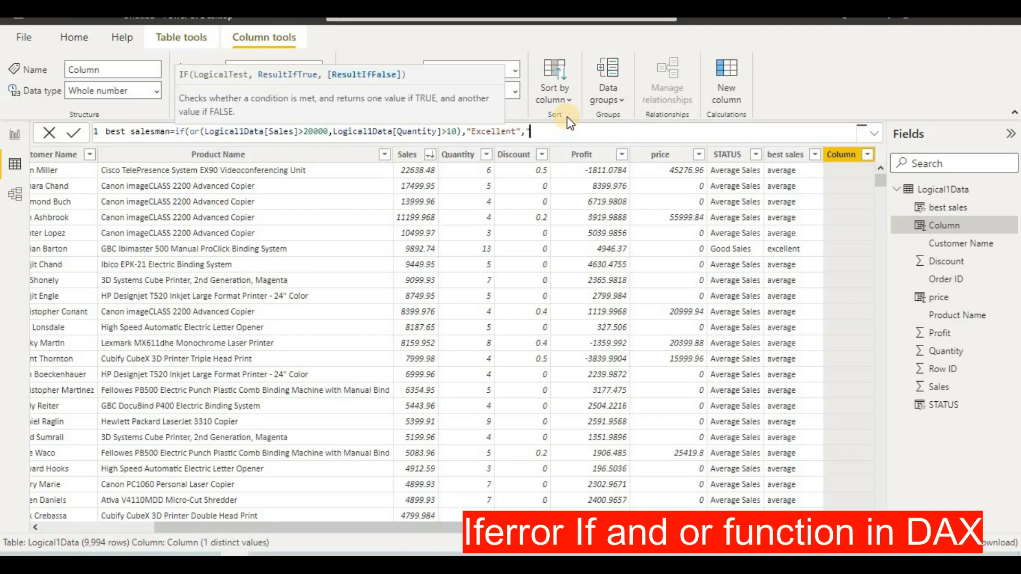
pyautogui.write('average")')
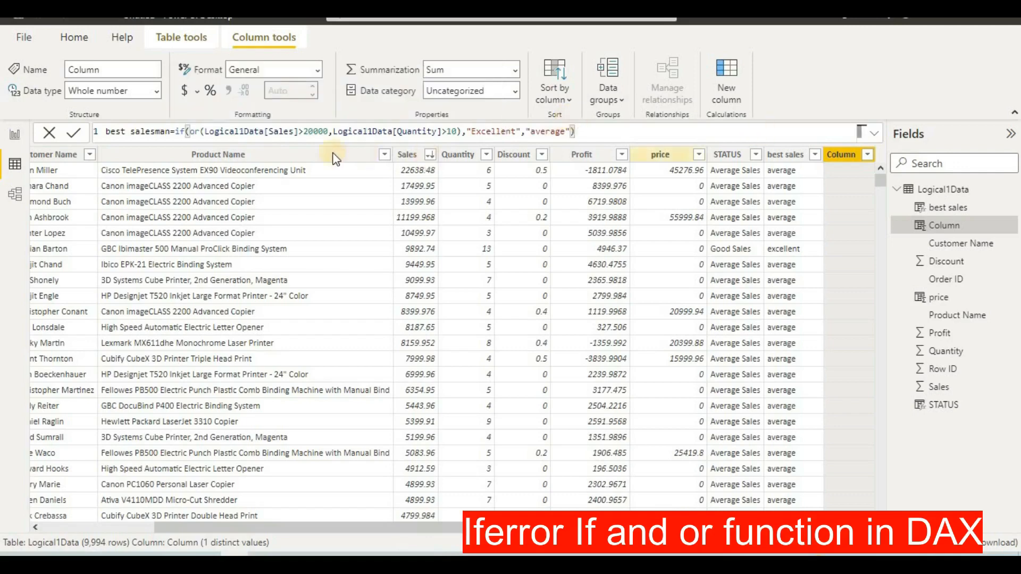
pyautogui.click(74, 131)
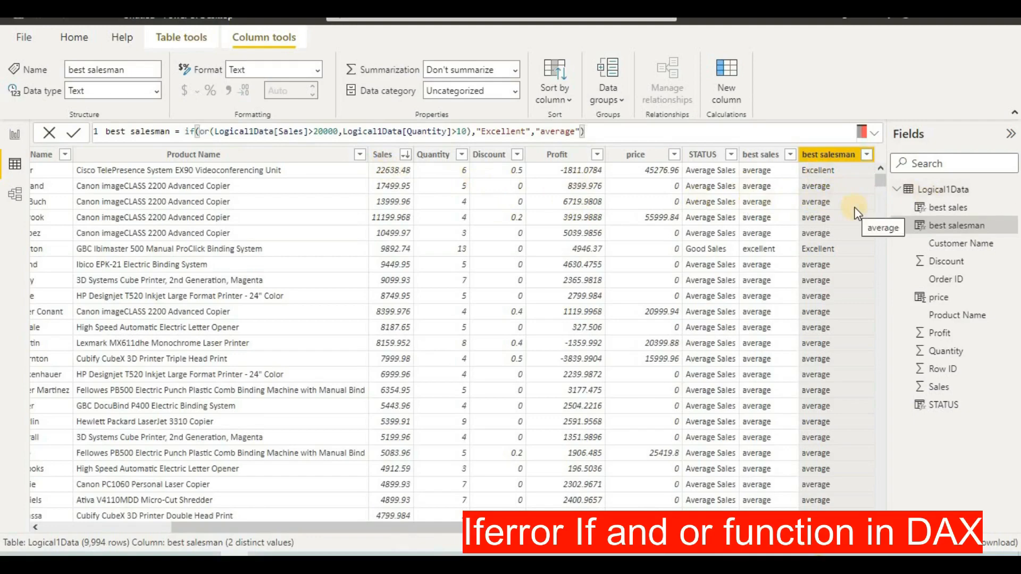
# Step: Examine the table rows to compare the best salesman labels with the Sales, Quantity and best sales values
pyautogui.scroll(-4, 853, 209)
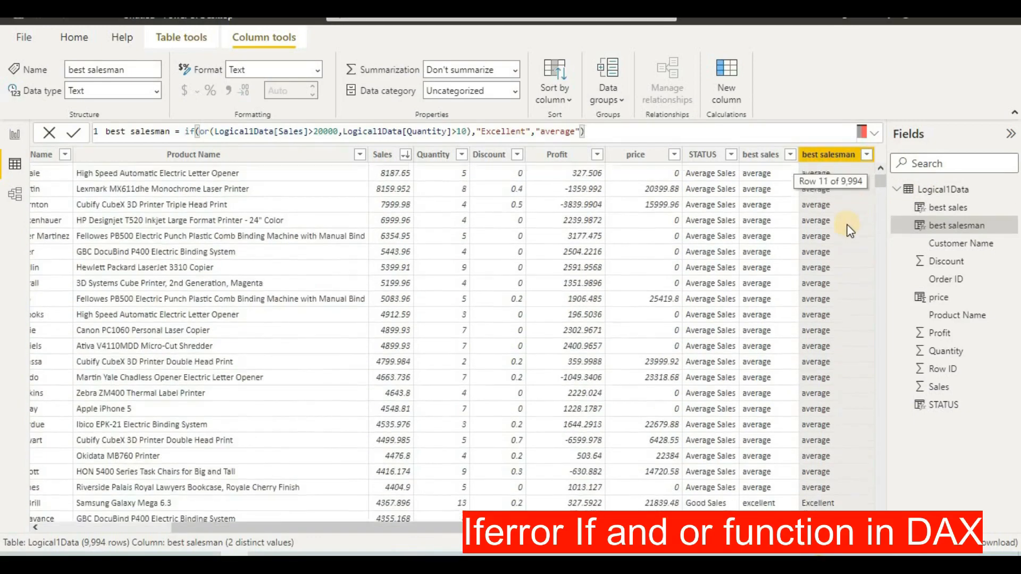
pyautogui.scroll(4, 846, 224)
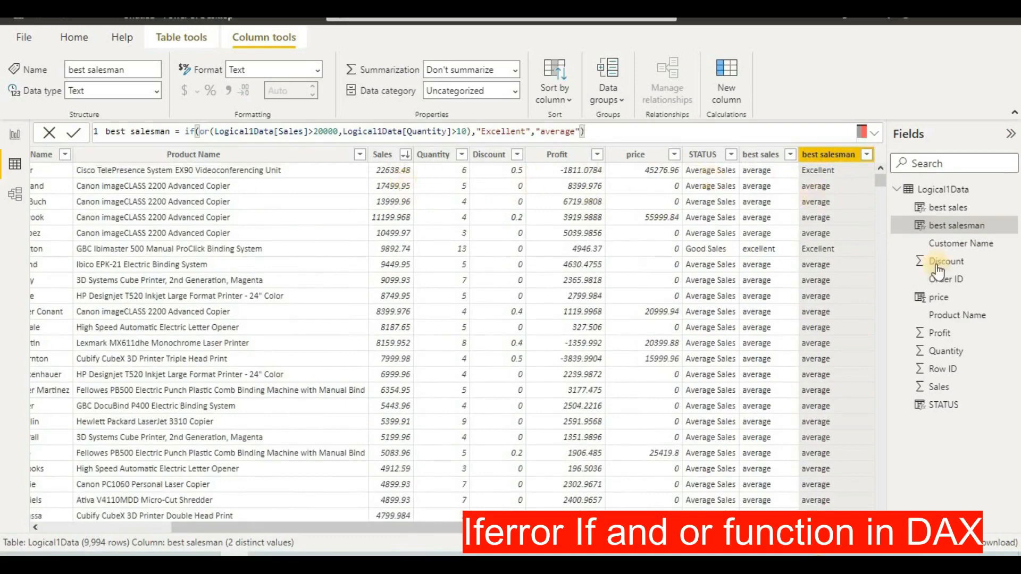
pyautogui.scroll(-6, 873, 298)
pyautogui.scroll(5, 873, 301)
pyautogui.scroll(-6, 873, 301)
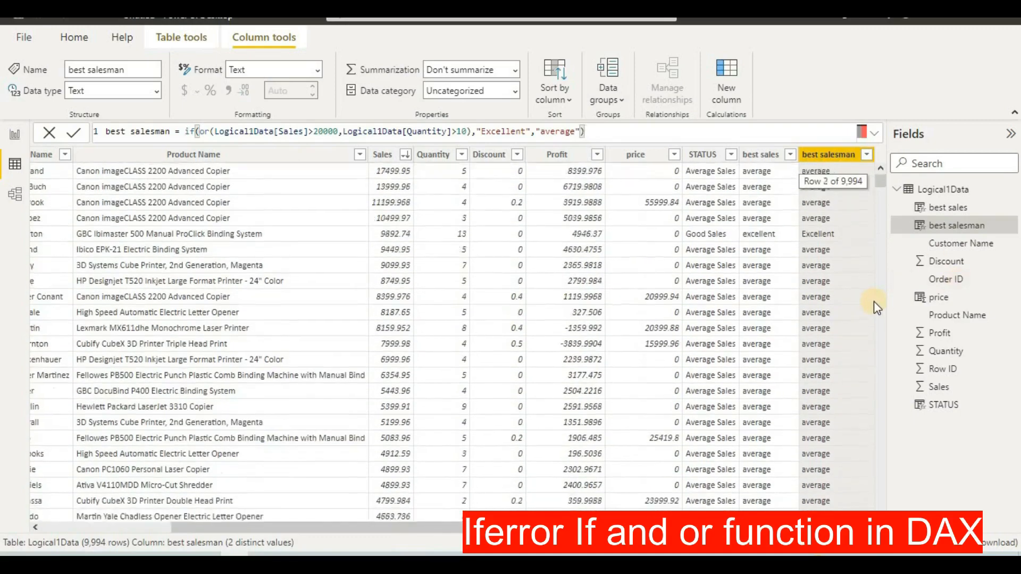
pyautogui.scroll(5, 873, 311)
pyautogui.scroll(2, 873, 311)
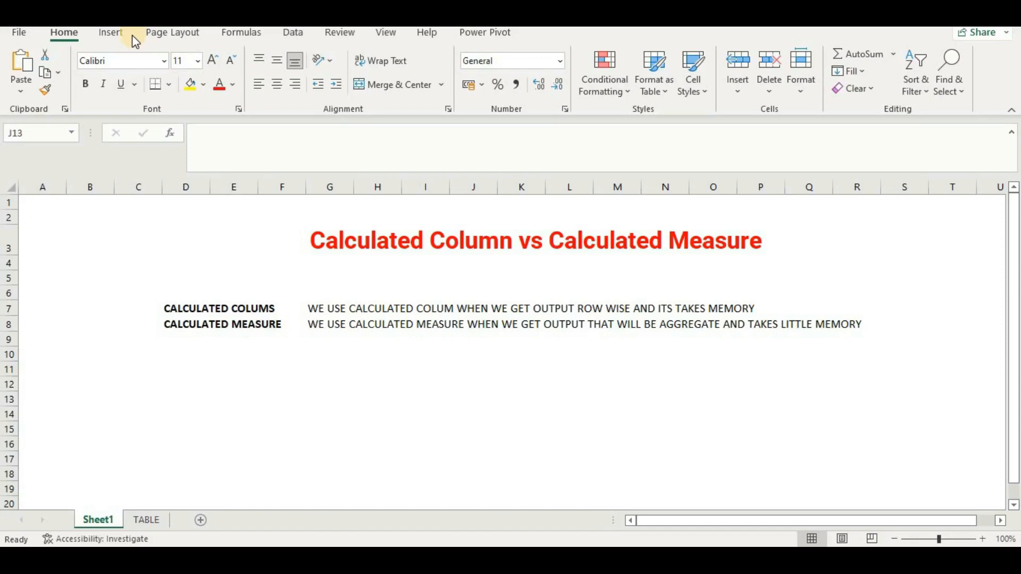
# Step: Switch to the TABLE sheet of the Excel workbook and add a SALES header in cell D1 beside UNITS
pyautogui.click(142, 517)
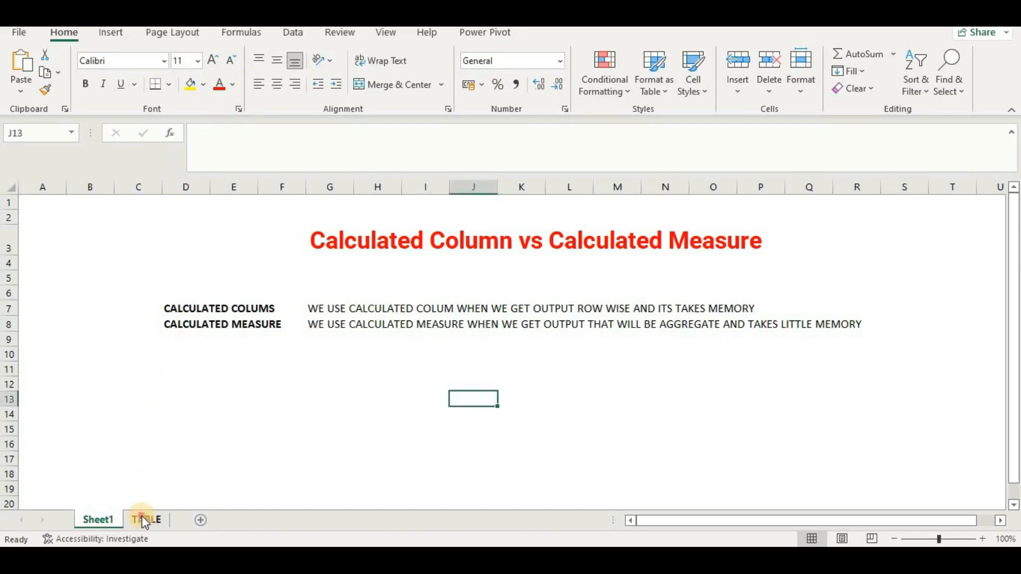
pyautogui.click(143, 520)
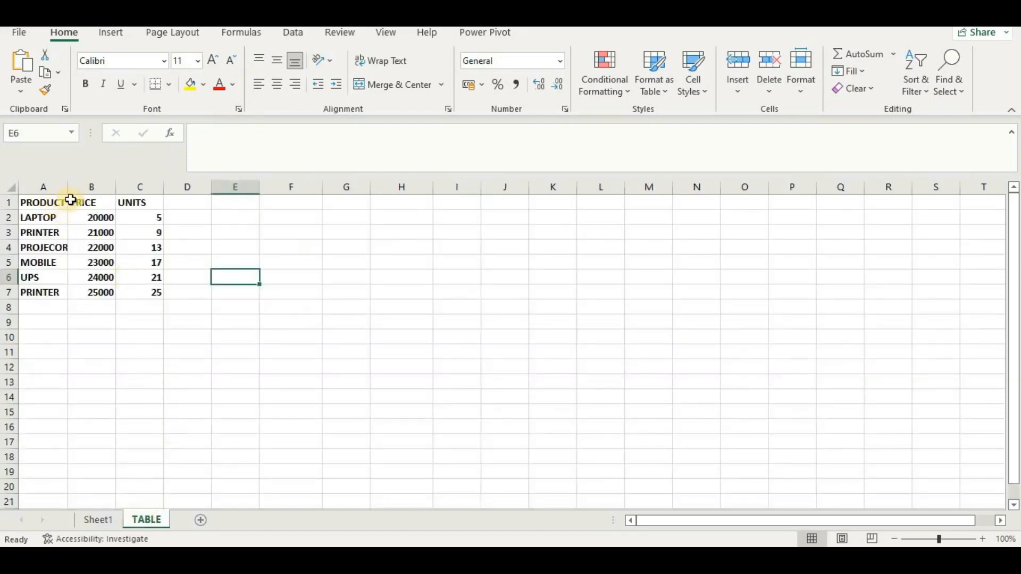
pyautogui.click(45, 204)
pyautogui.click(105, 205)
pyautogui.click(134, 206)
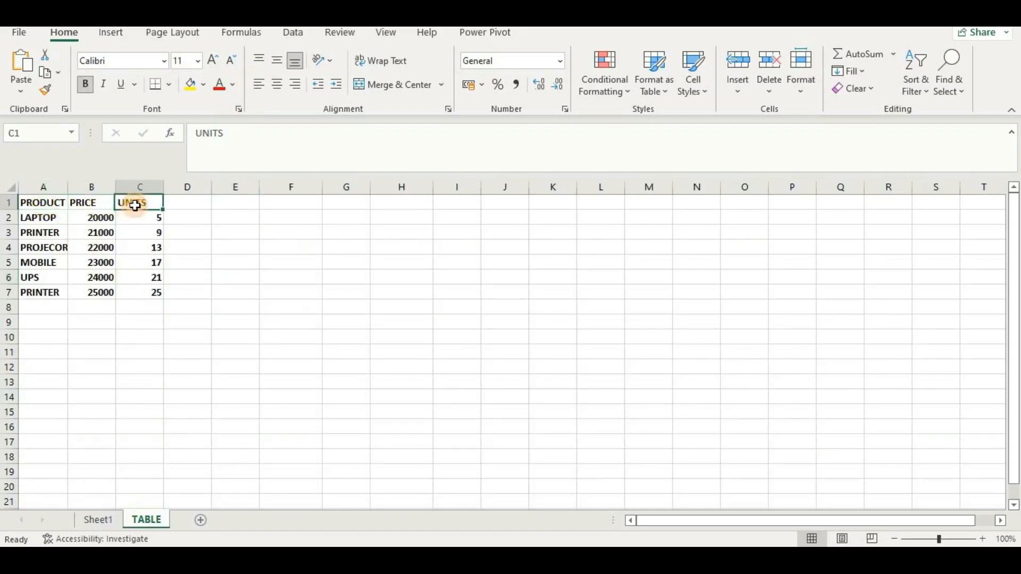
pyautogui.click(195, 204)
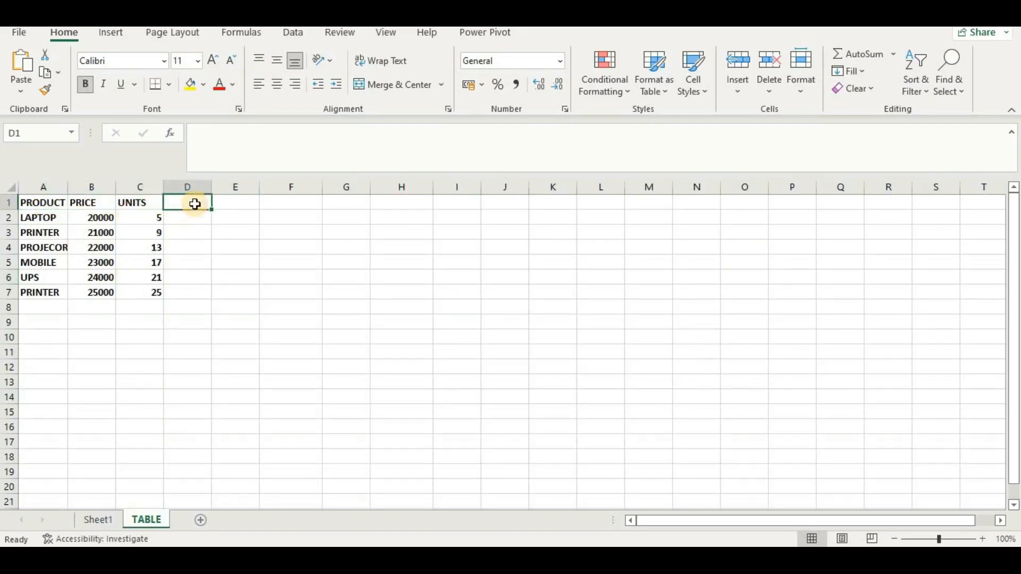
pyautogui.write('sA')
pyautogui.press('BackSpace')
pyautogui.press('BackSpace')
pyautogui.write('SALES')
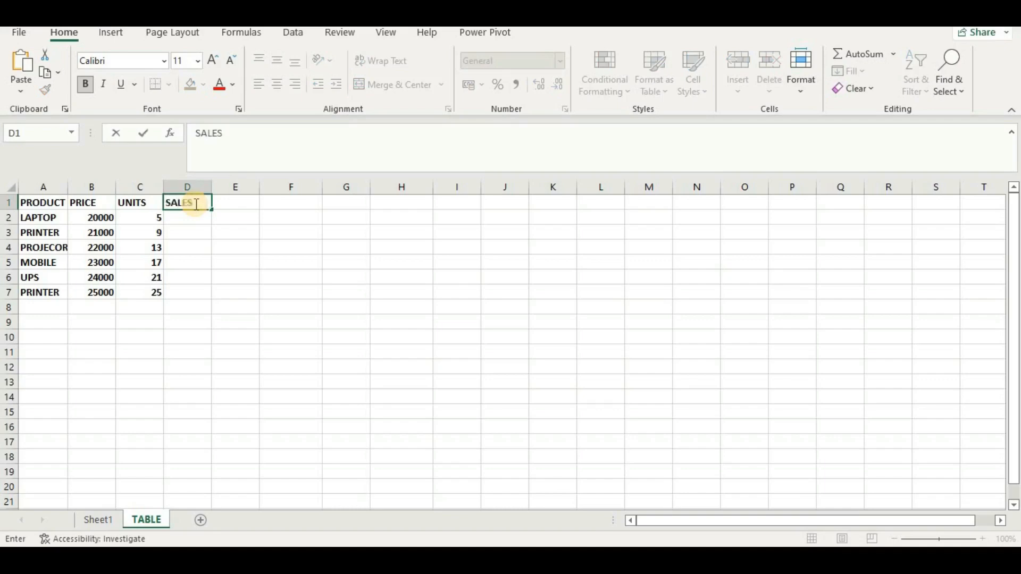
pyautogui.hotkey('ctrl', 'Return')
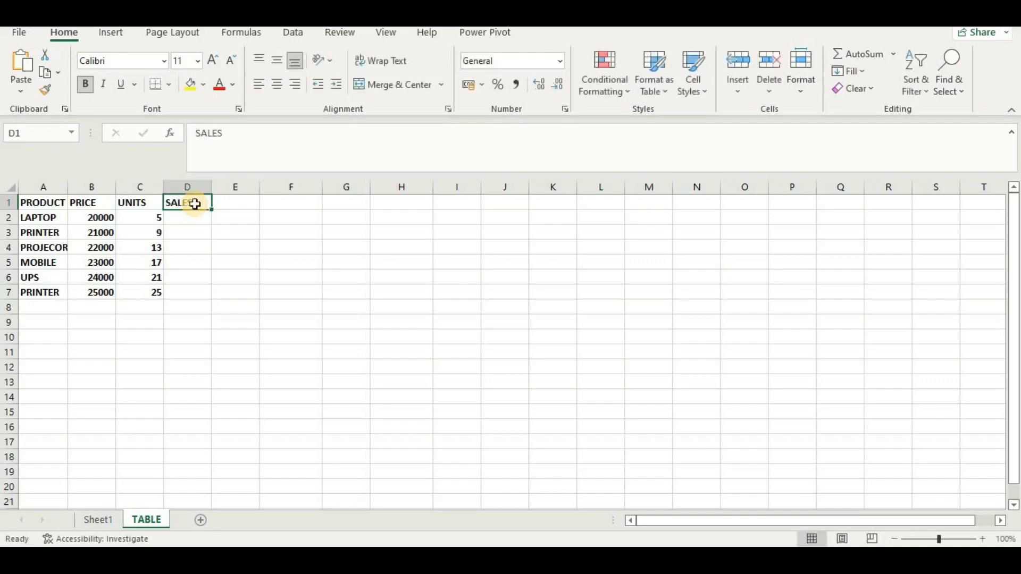
# Step: Calculate SALES as price times units with =B2*C2 in D2 and fill the formula through D7
pyautogui.press('Down')
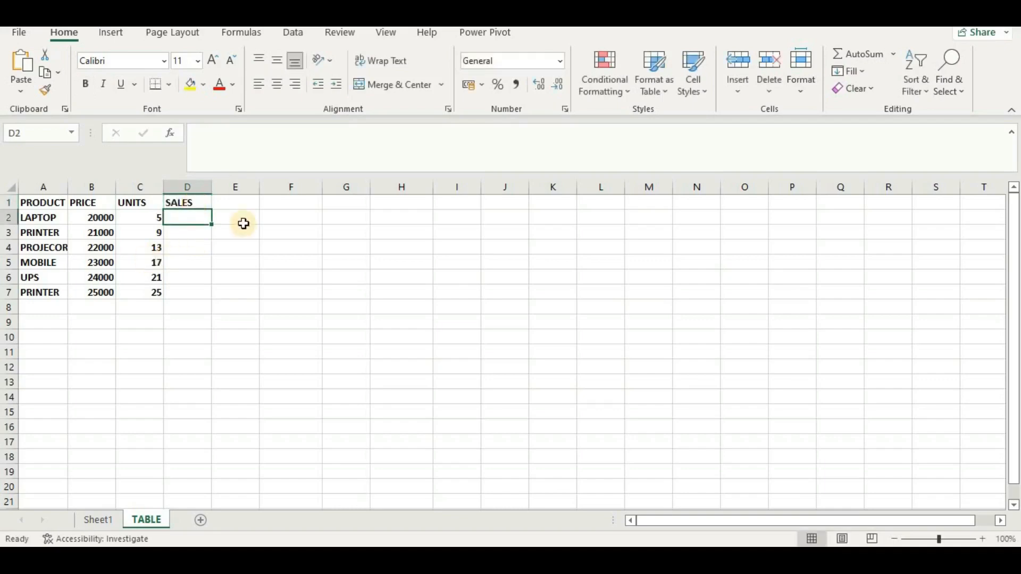
pyautogui.write('=')
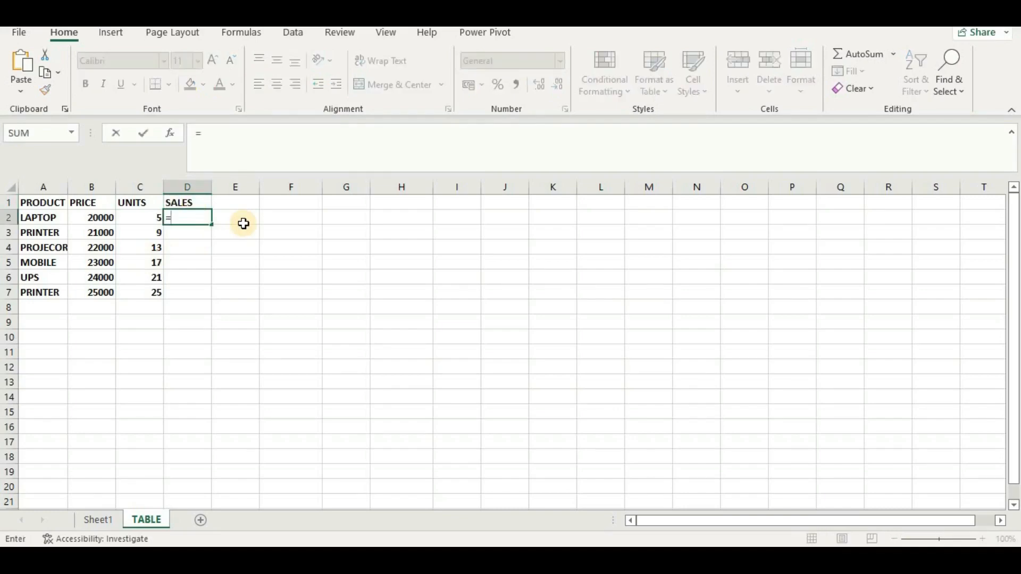
pyautogui.click(90, 225)
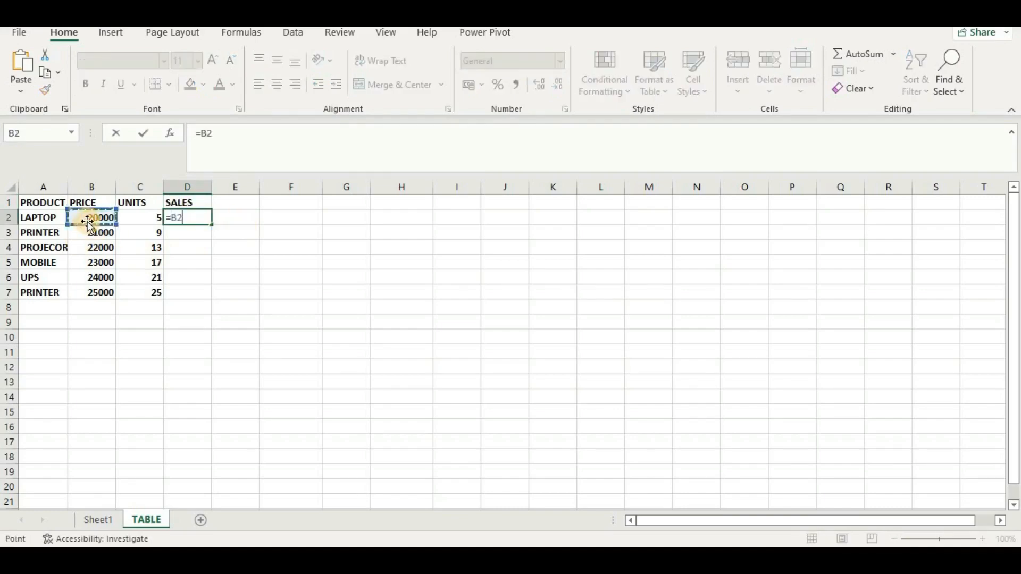
pyautogui.write('*')
pyautogui.click(136, 218)
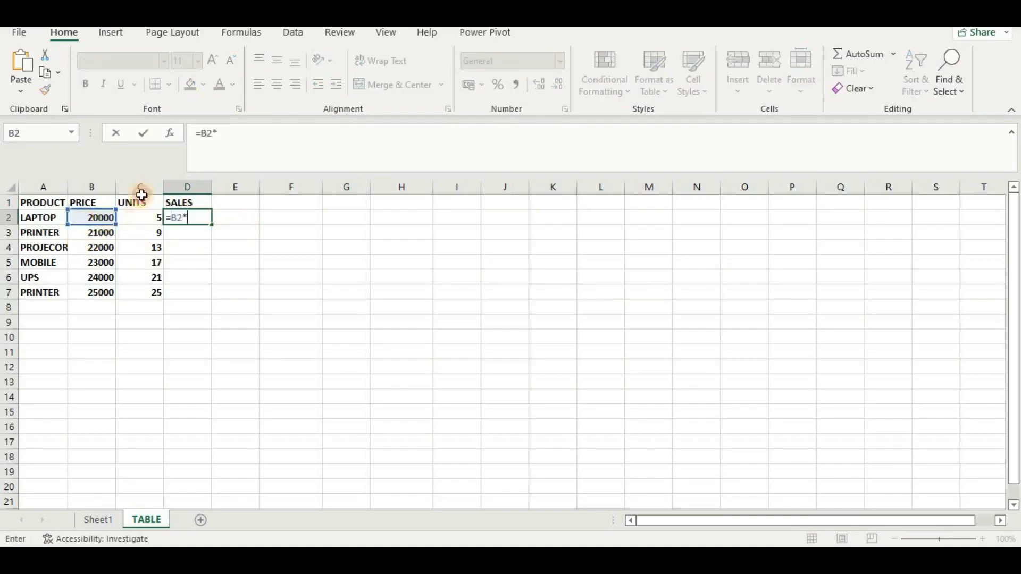
pyautogui.click(144, 133)
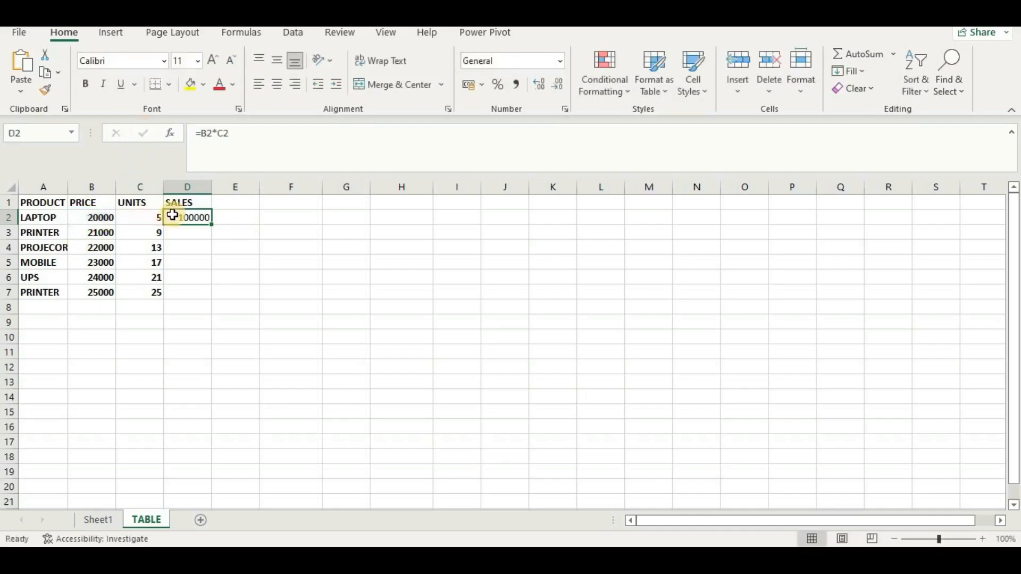
pyautogui.doubleClick(212, 226)
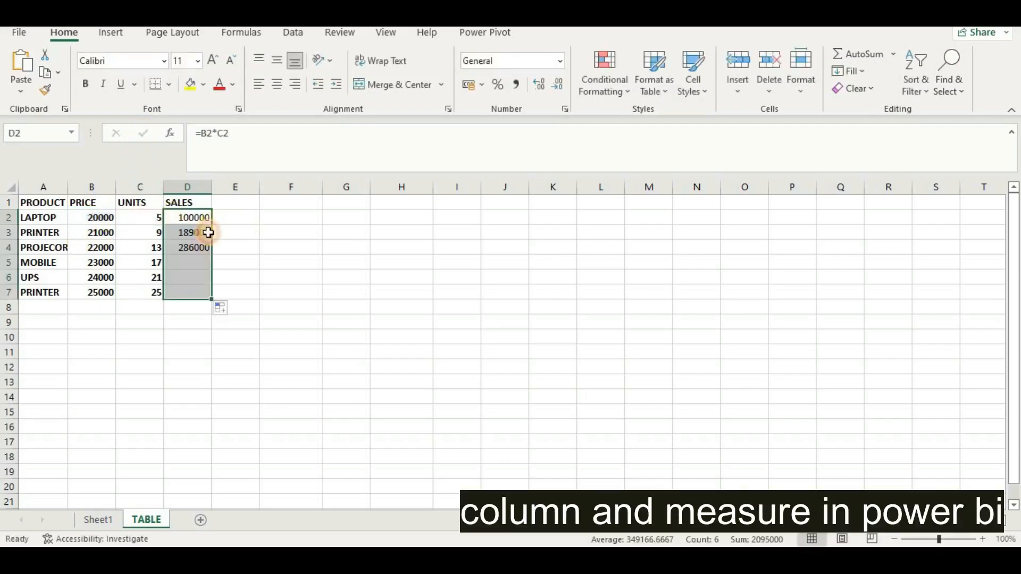
# Step: Total the SALES values in cell D8 with AutoSum over D2:D7 and view the resulting formula
pyautogui.click(187, 308)
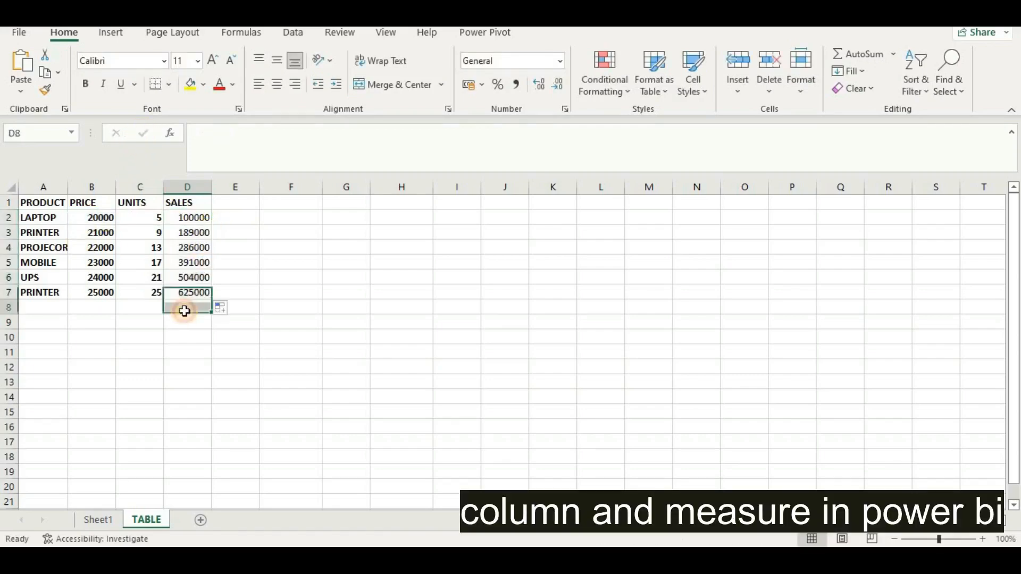
pyautogui.click(861, 53)
pyautogui.press('Return')
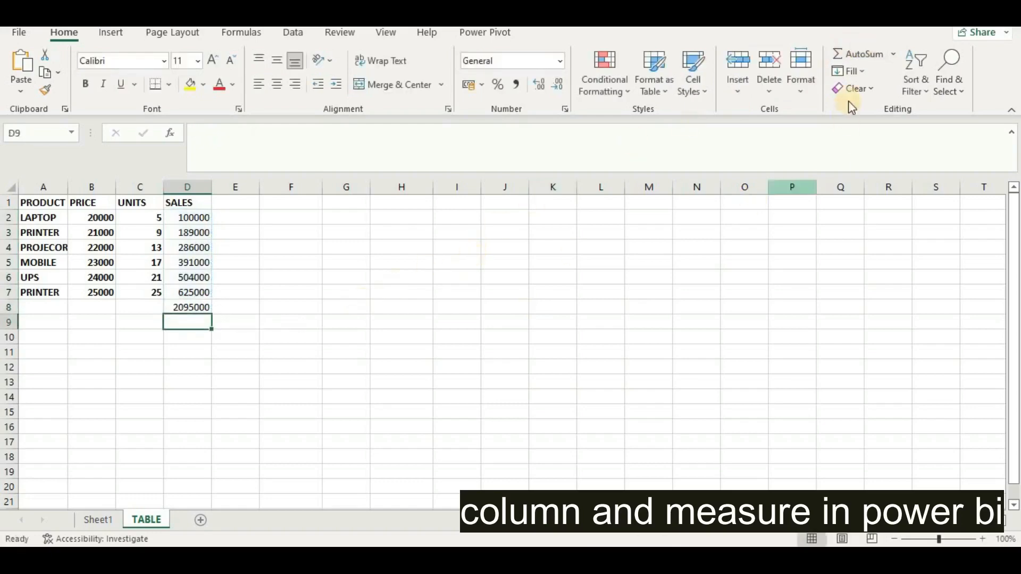
pyautogui.click(176, 308)
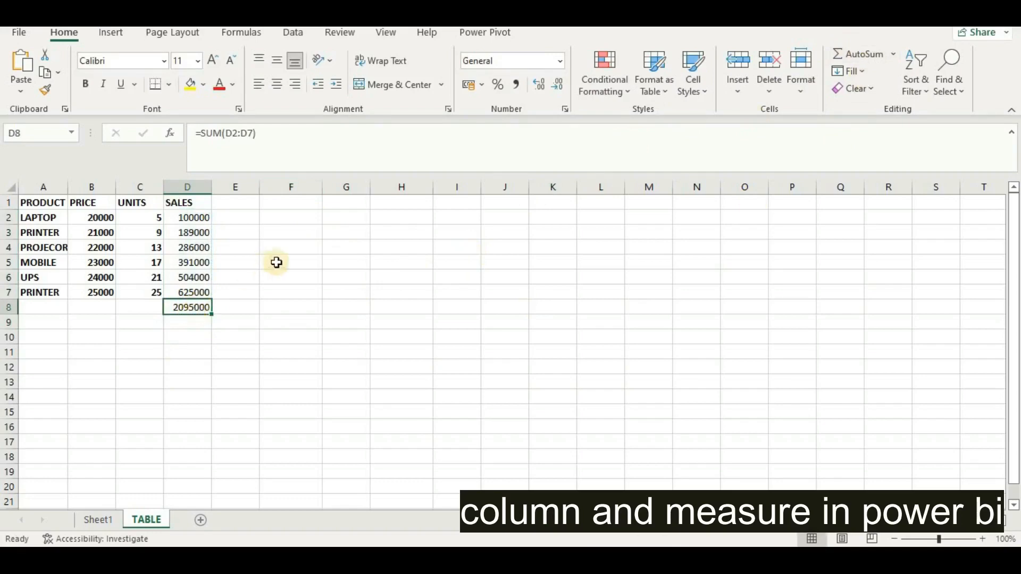
# Step: Calculate total sales directly from price and units in cell F6 with the array formula {=SUMPRODUCT(B2:B7*C2:C7)}
pyautogui.click(319, 276)
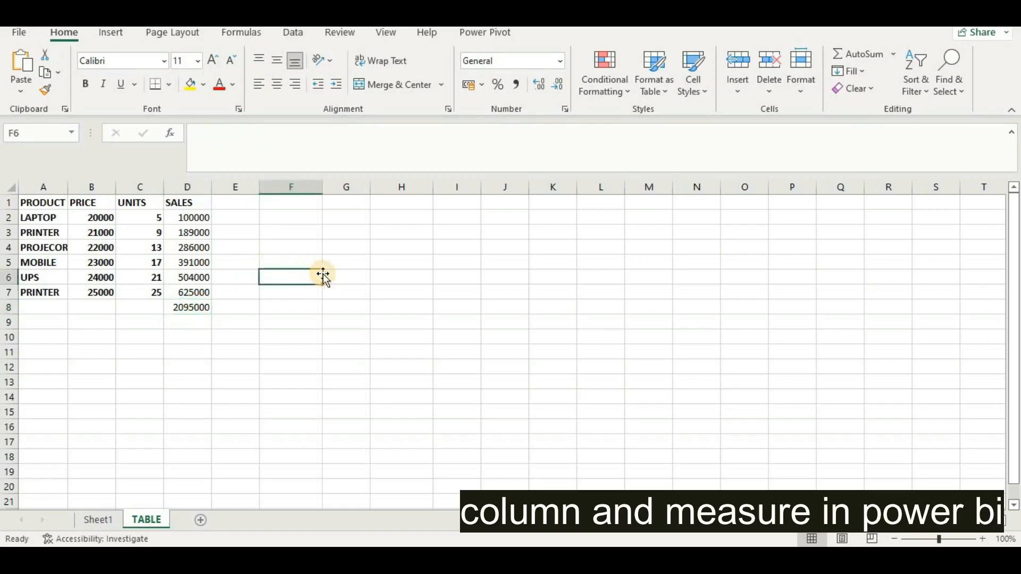
pyautogui.write('=SUMPR')
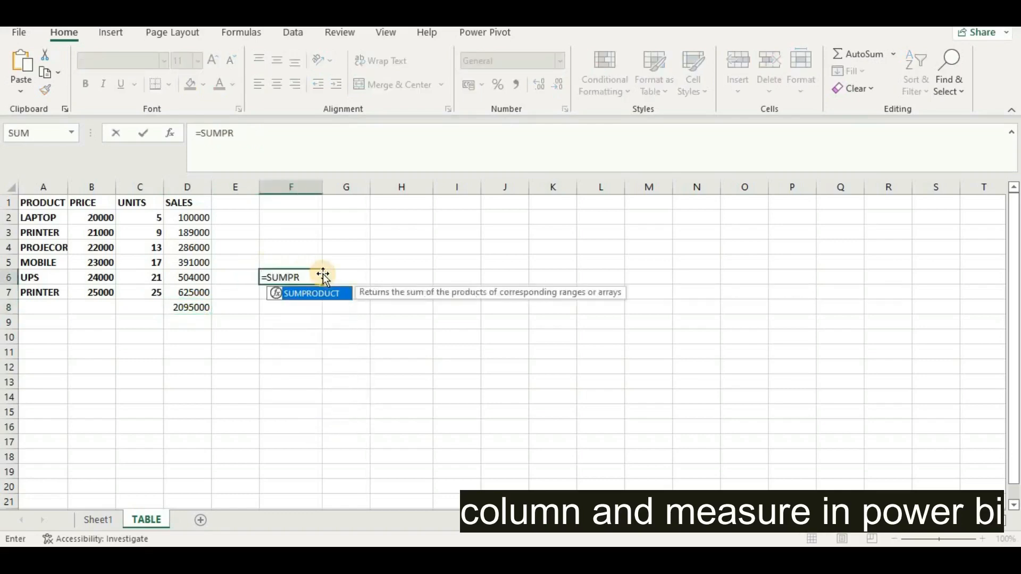
pyautogui.write('OD')
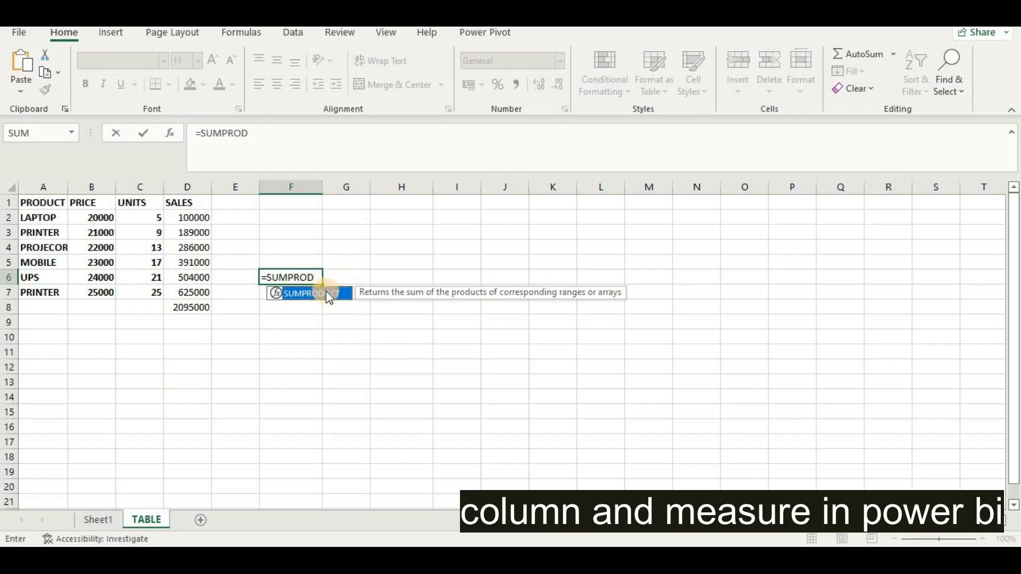
pyautogui.doubleClick(329, 295)
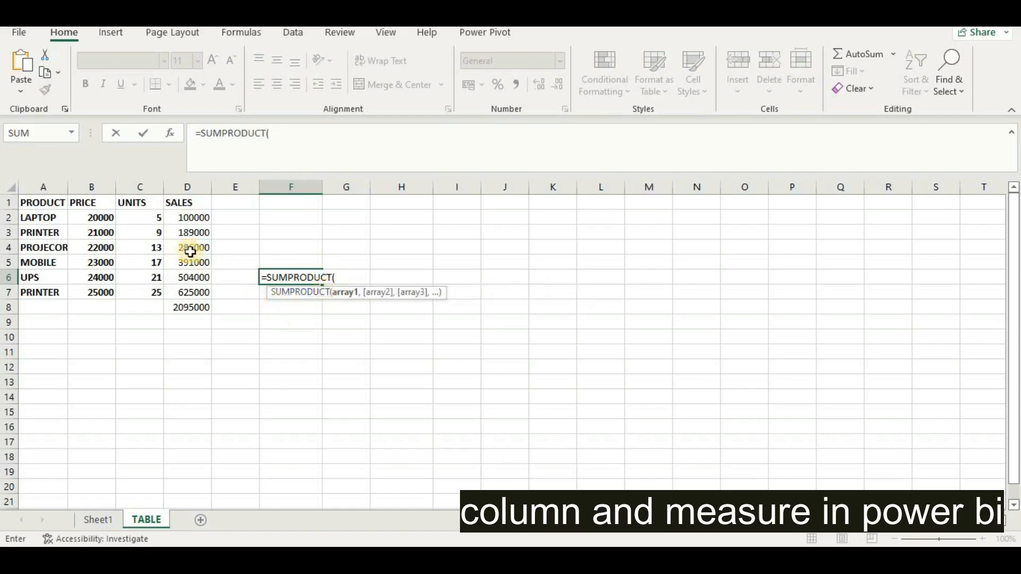
pyautogui.moveTo(112, 217); pyautogui.dragTo(117, 292)
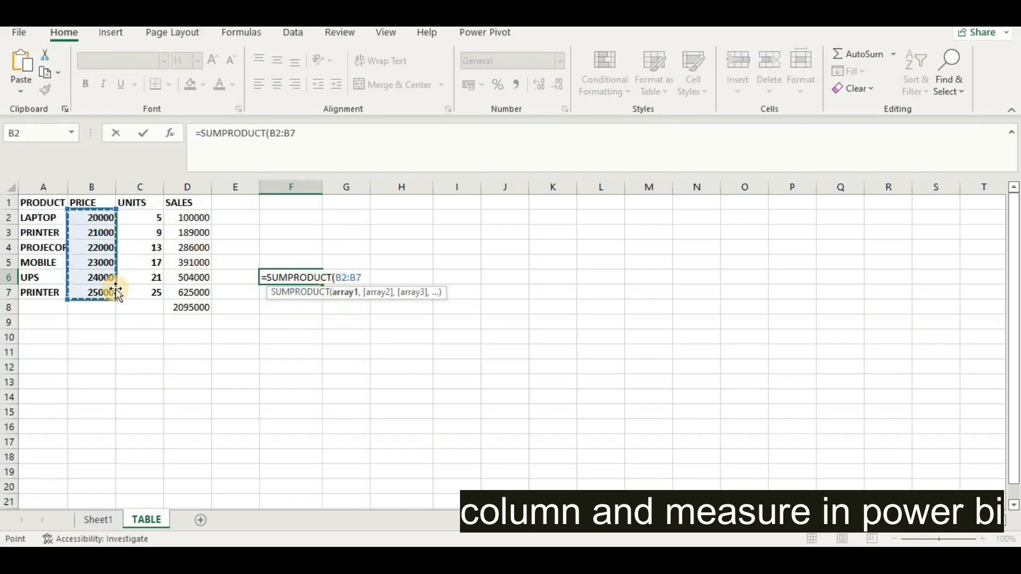
pyautogui.write('*')
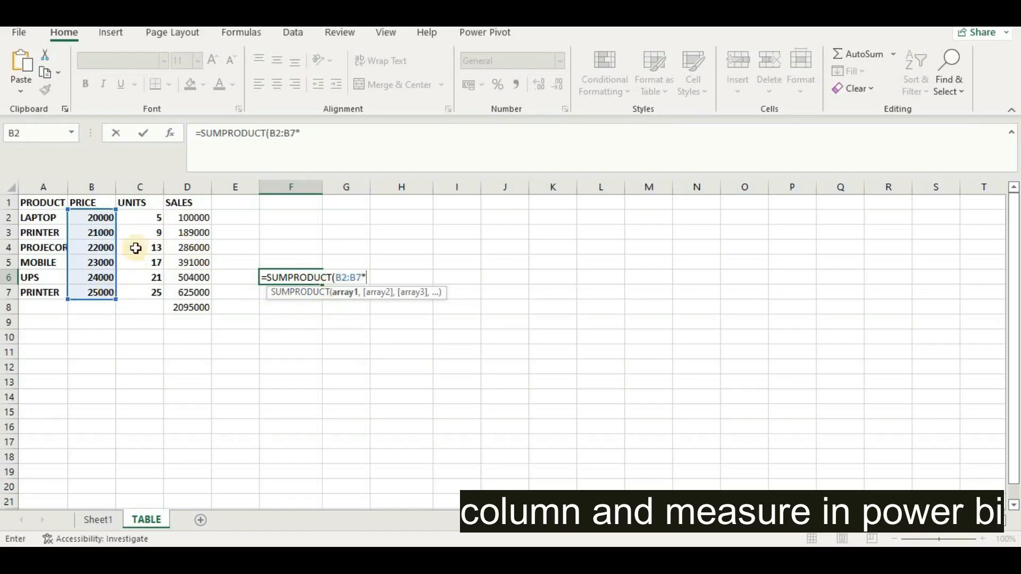
pyautogui.moveTo(145, 215); pyautogui.dragTo(138, 290)
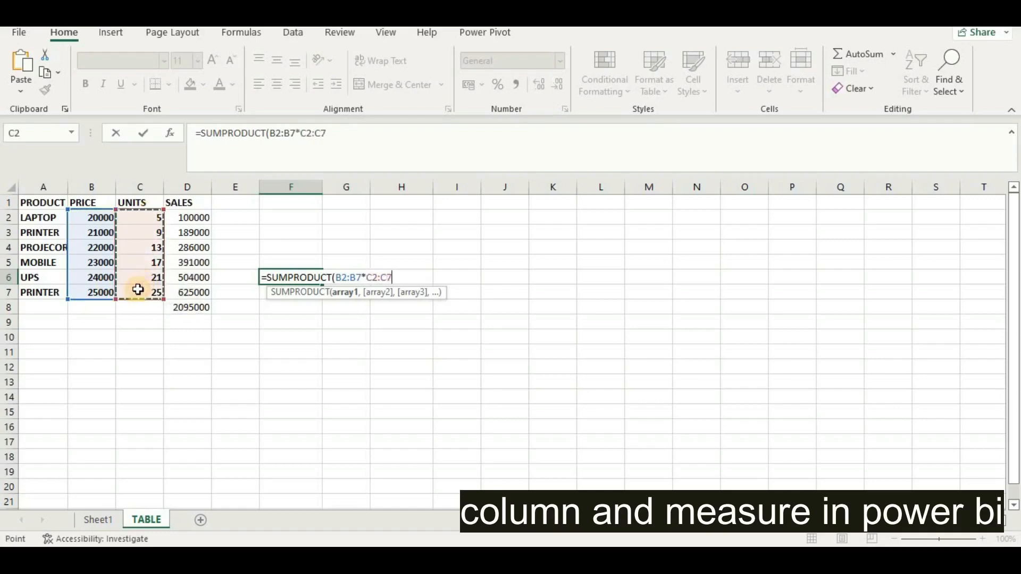
pyautogui.hotkey('ctrl', 'shift', 'Return')
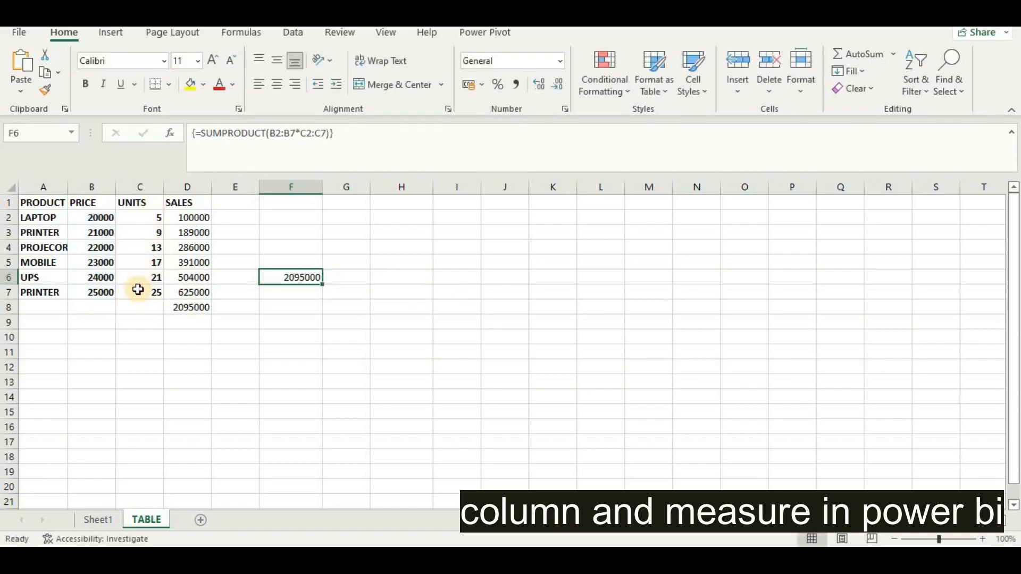
# Step: Clear the sales formulas from D1:F8 and delete column D, keeping only PRODUCT, PRICE and UNITS
pyautogui.click(271, 337)
pyautogui.moveTo(194, 204); pyautogui.dragTo(303, 304)
pyautogui.press('Delete')
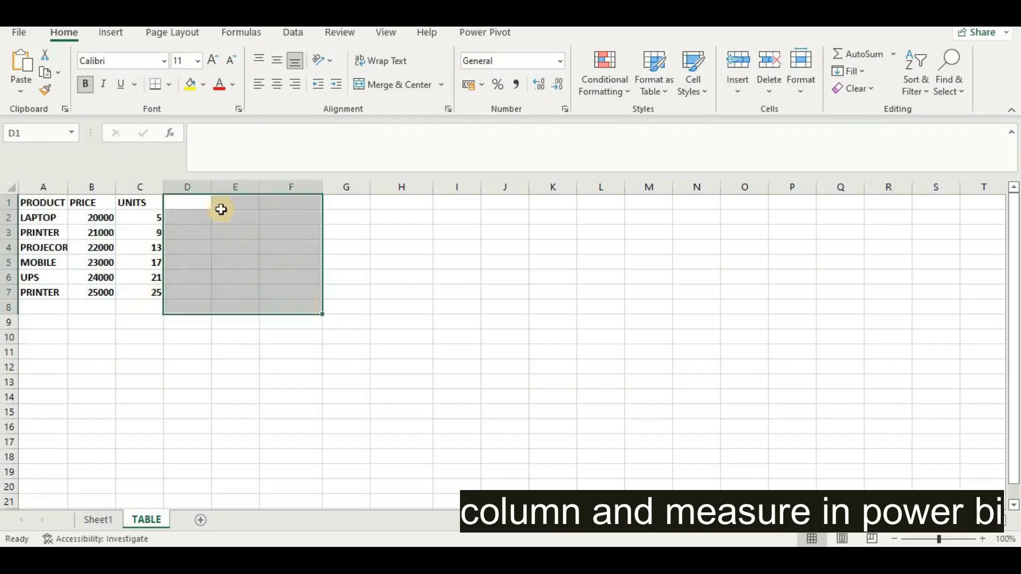
pyautogui.click(196, 187)
pyautogui.rightClick(196, 189)
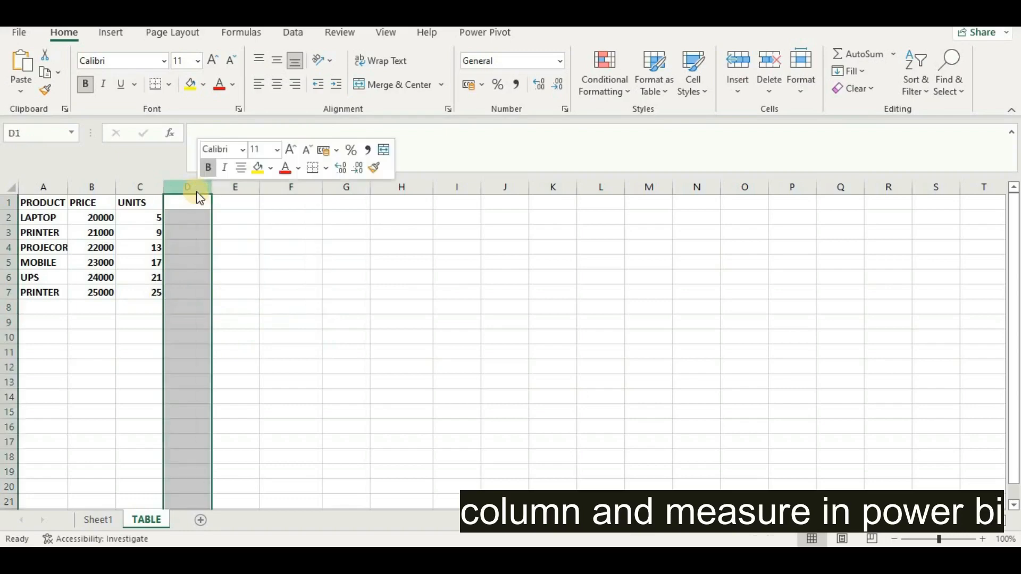
pyautogui.click(246, 364)
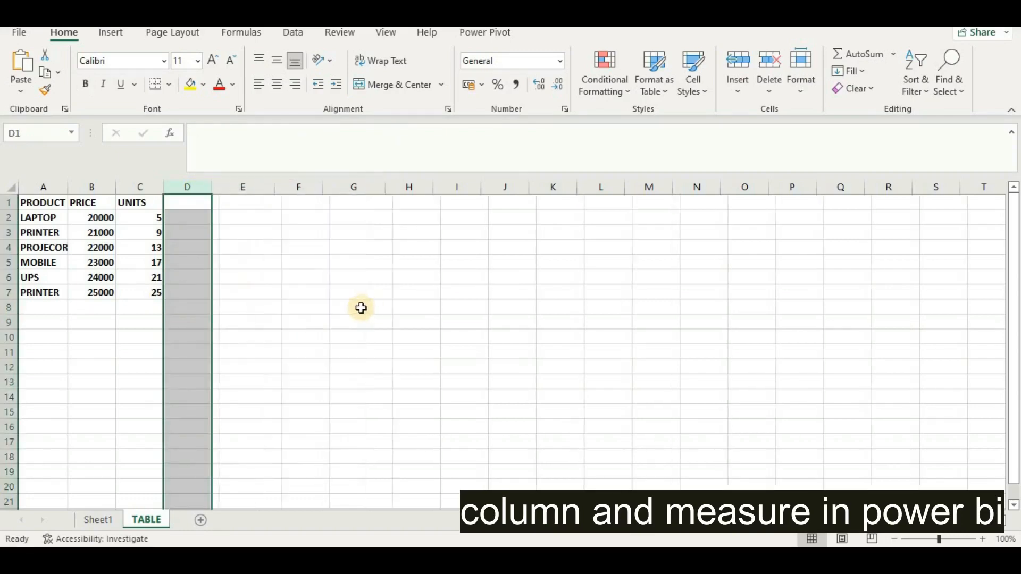
pyautogui.click(360, 307)
pyautogui.click(236, 313)
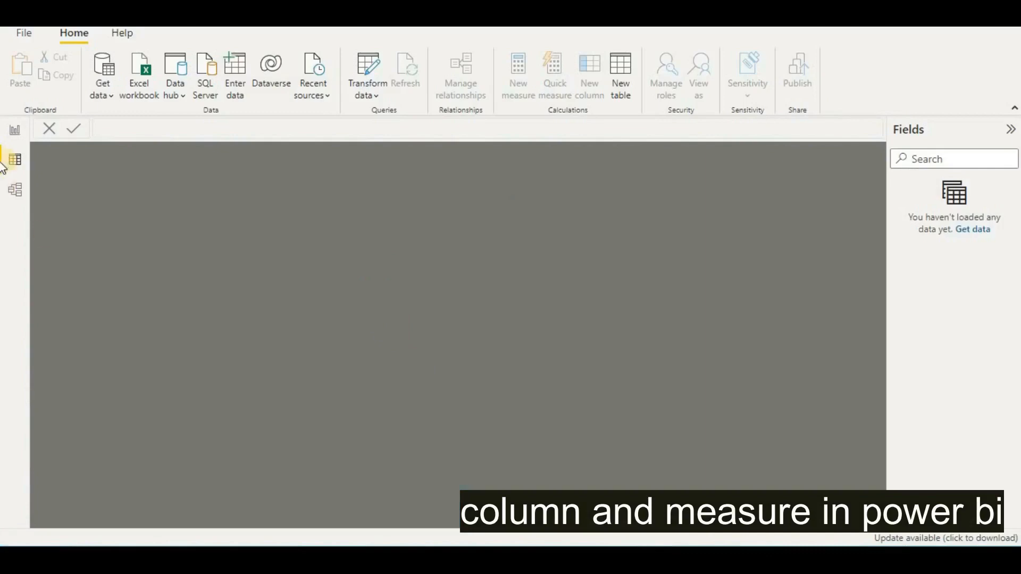
# Step: Switch to the report view in Power BI Desktop and delete the broken card visuals from Page 1
pyautogui.click(16, 134)
pyautogui.click(143, 85)
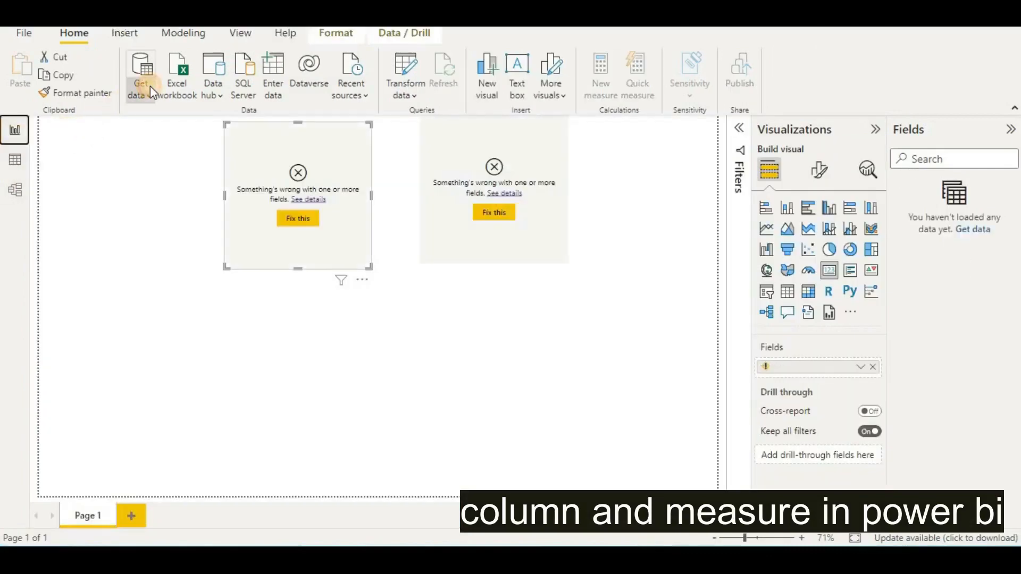
pyautogui.click(312, 151)
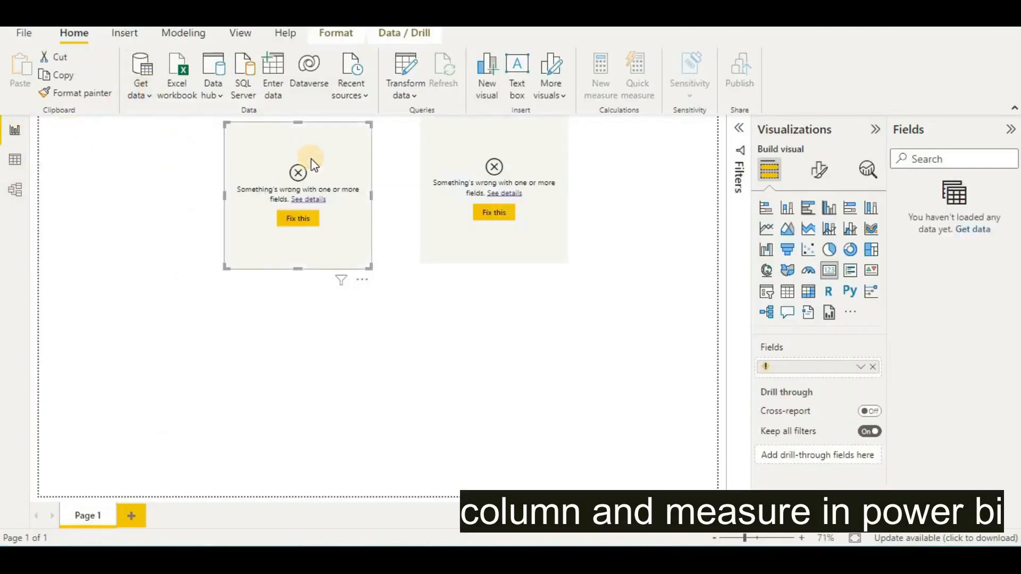
pyautogui.press('Delete')
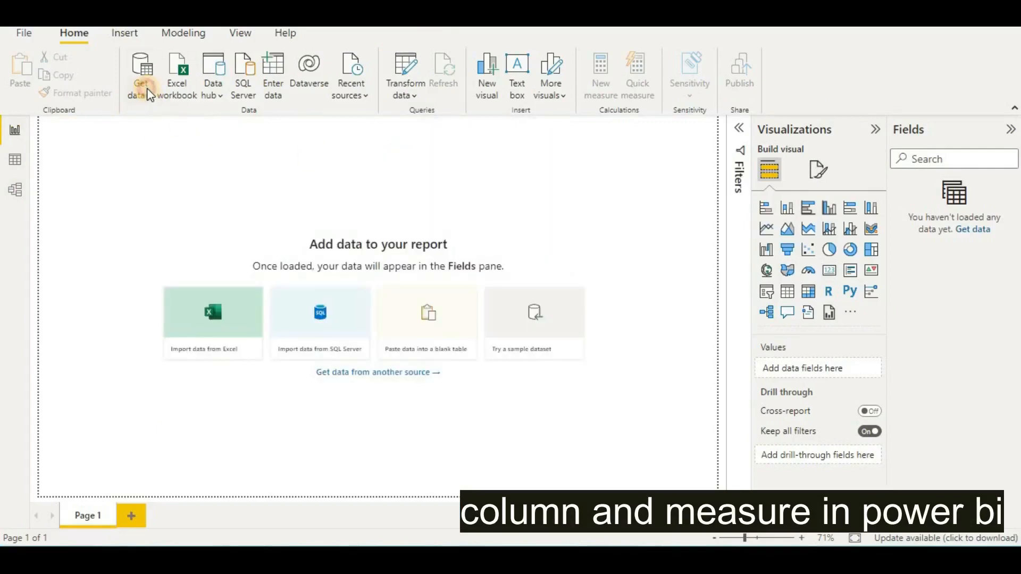
# Step: Load the TABLE sheet from the Book1 Excel workbook on the Desktop and display its rows in the data view
pyautogui.click(148, 100)
pyautogui.click(159, 143)
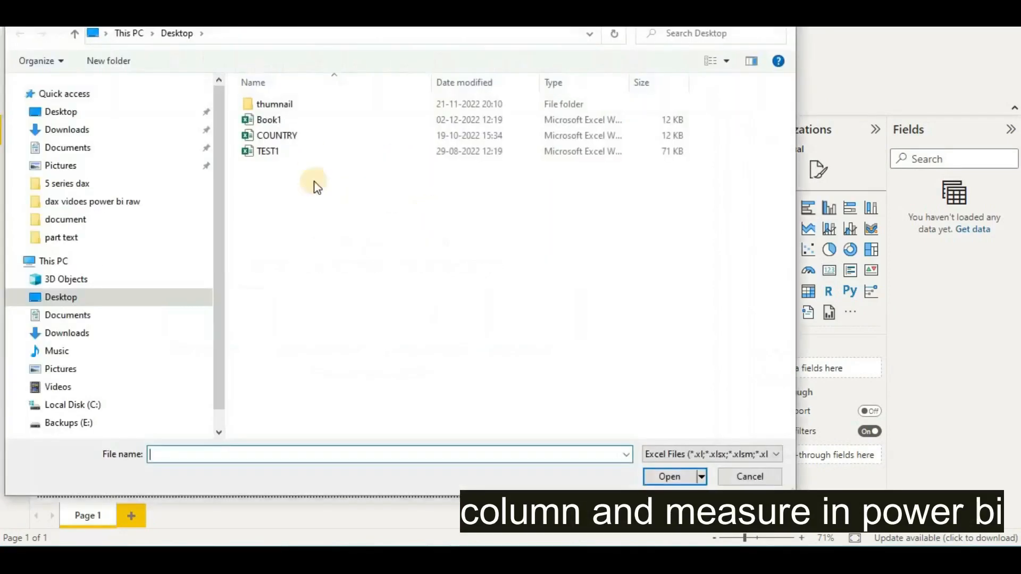
pyautogui.click(283, 122)
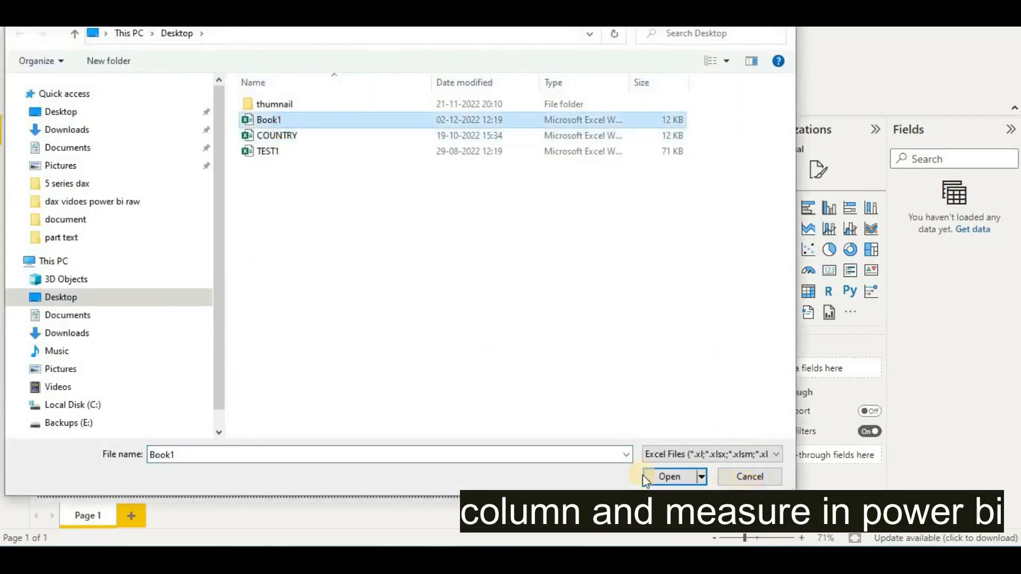
pyautogui.click(669, 477)
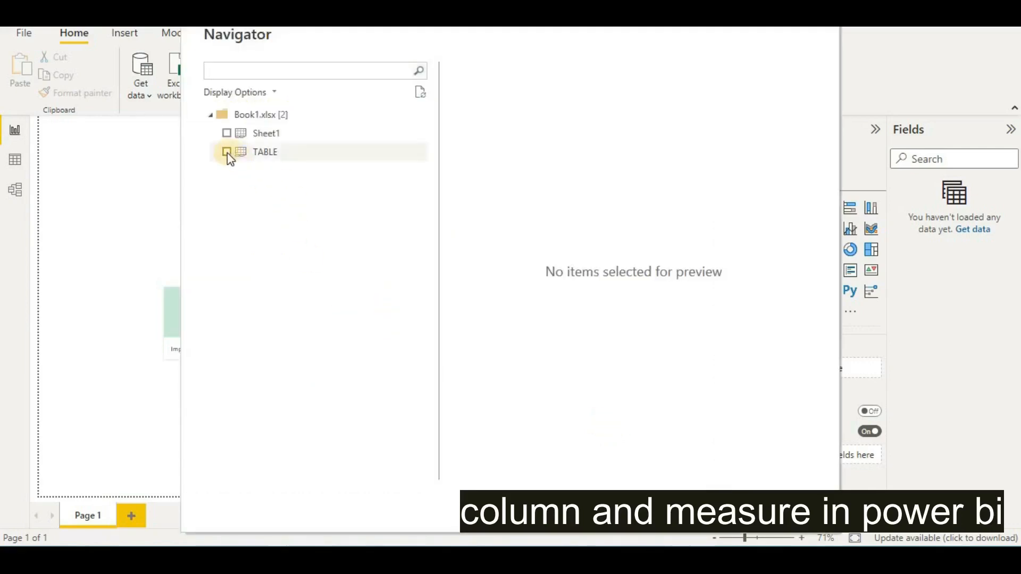
pyautogui.click(226, 152)
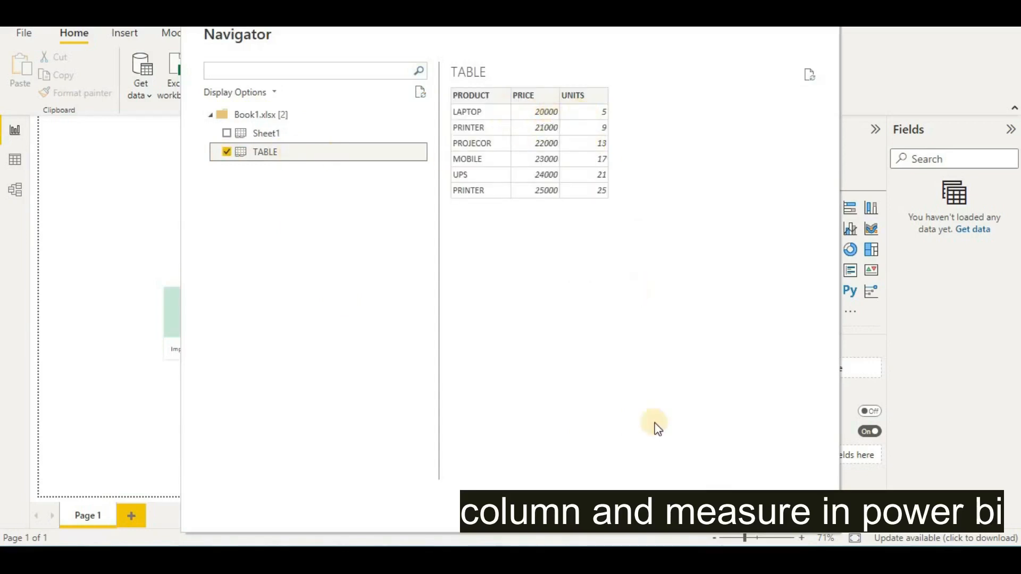
pyautogui.click(664, 512)
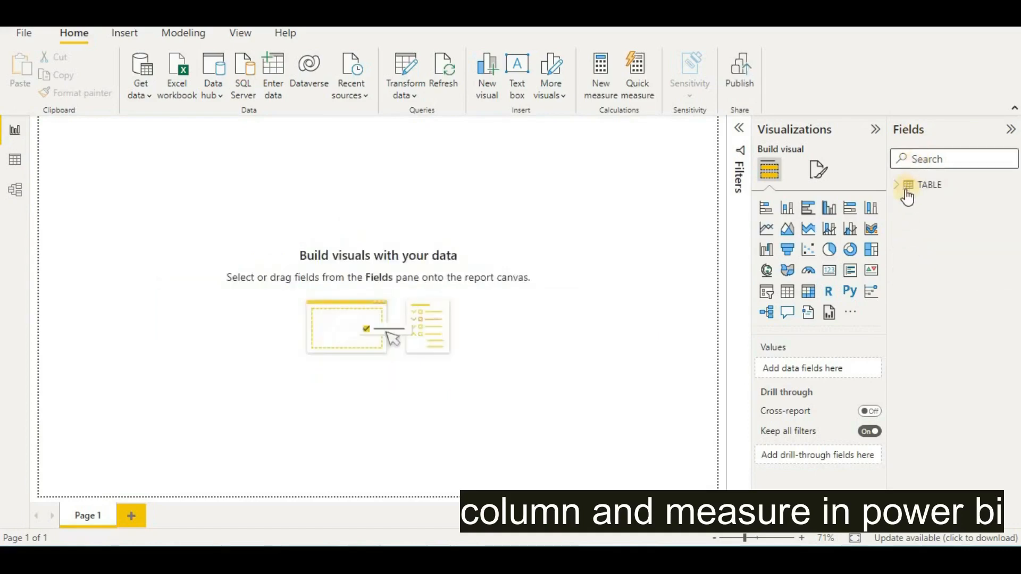
pyautogui.click(903, 187)
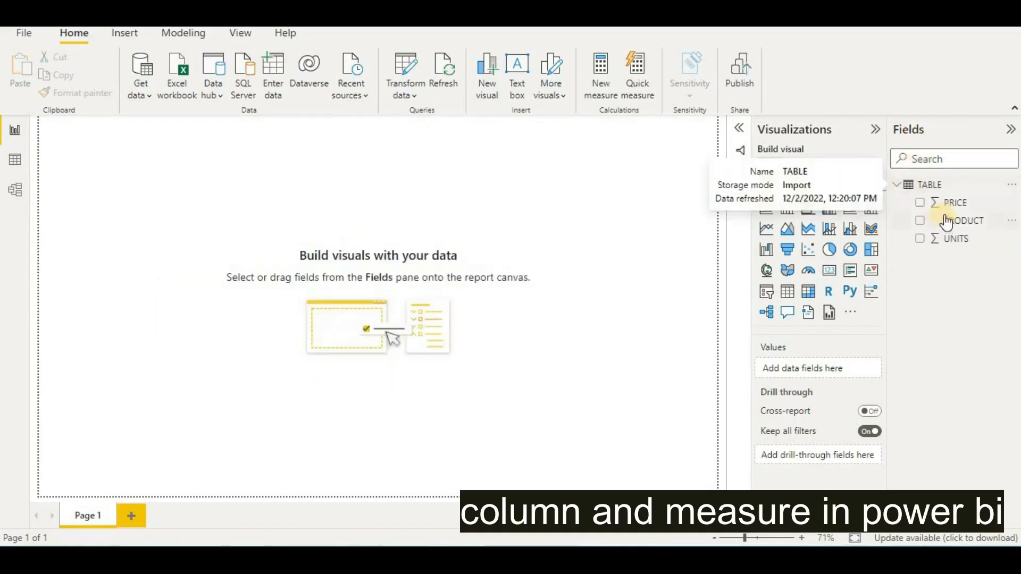
pyautogui.click(29, 163)
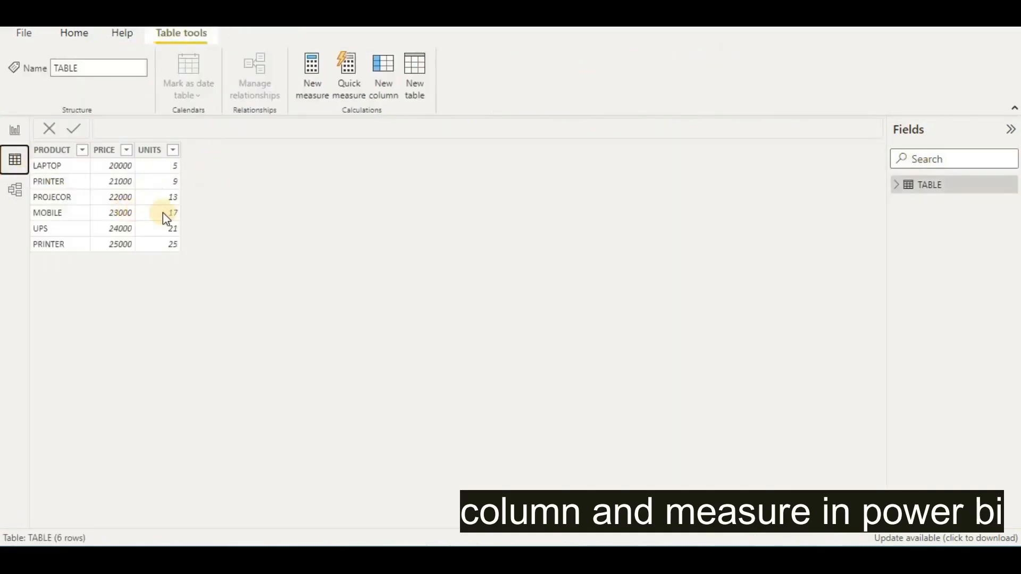
# Step: Create a calculated column in TABLE with the formula SALES = 'TABLE'[PRICE]*'TABLE'[UNITS]
pyautogui.click(117, 196)
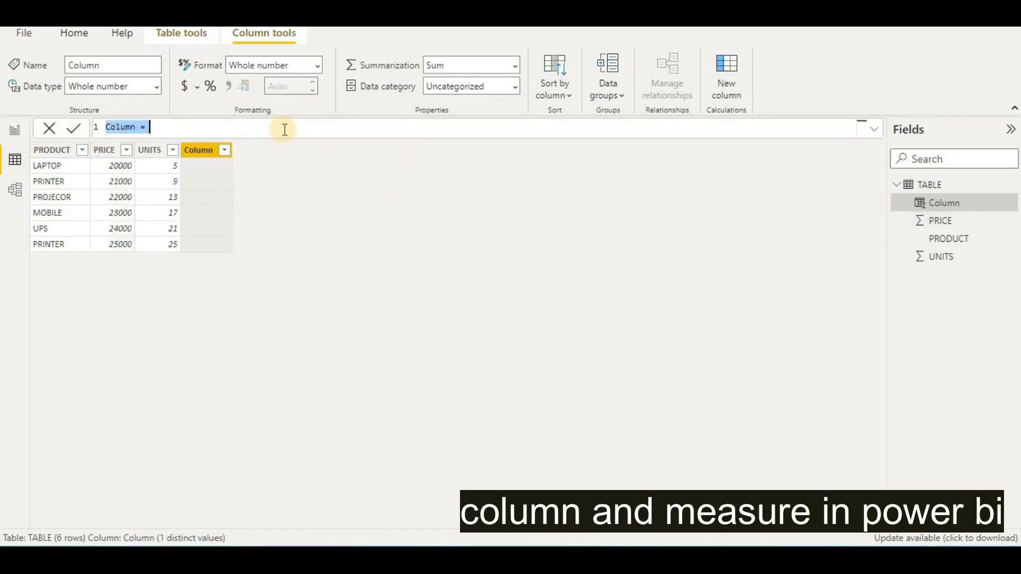
pyautogui.click(284, 128)
pyautogui.press('BackSpace')
pyautogui.press('BackSpace')
pyautogui.press('BackSpace')
pyautogui.press('BackSpace')
pyautogui.press('BackSpace')
pyautogui.press('BackSpace')
pyautogui.press('BackSpace')
pyautogui.press('BackSpace')
pyautogui.press('BackSpace')
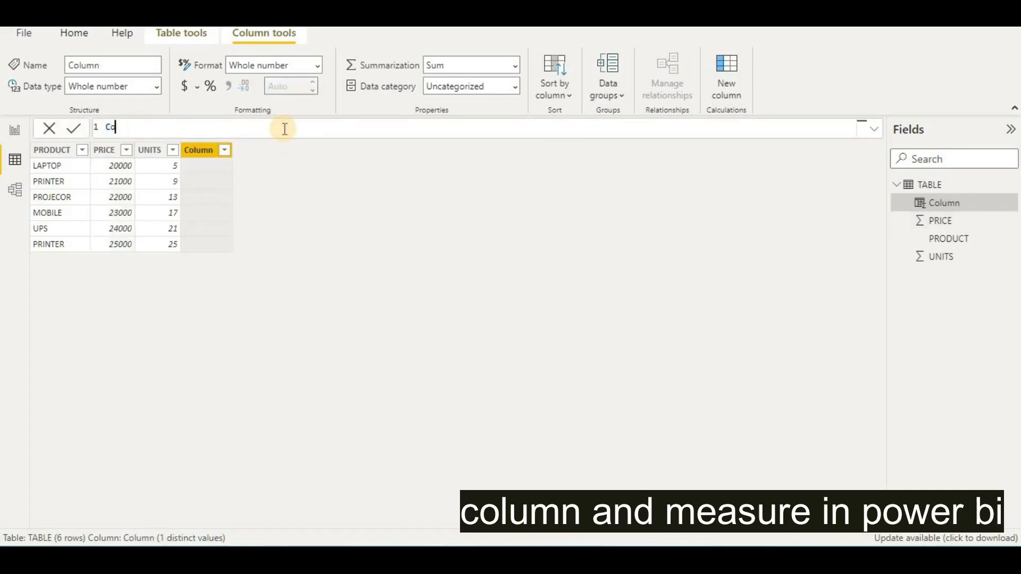
pyautogui.write('SALES=TA')
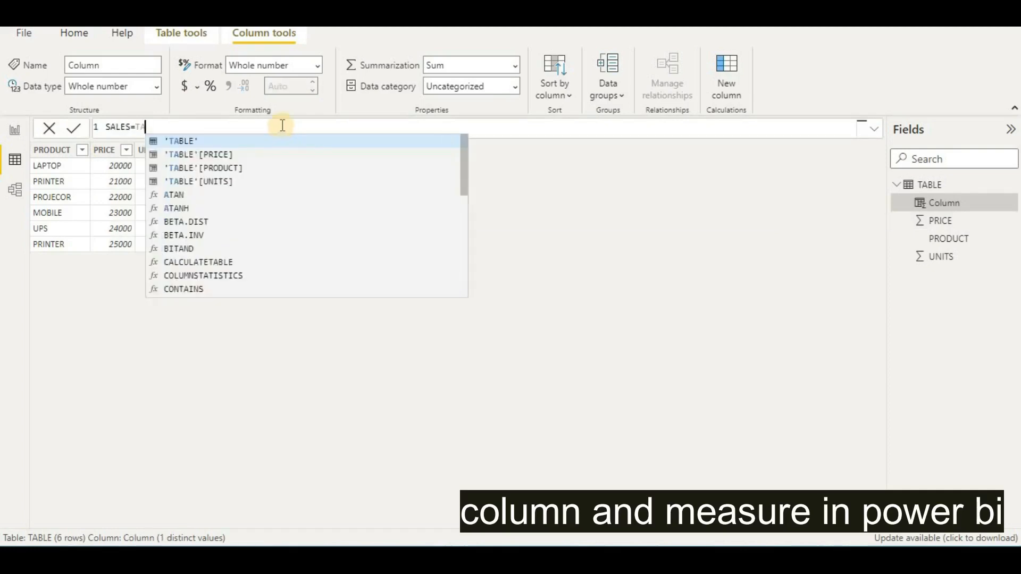
pyautogui.click(194, 154)
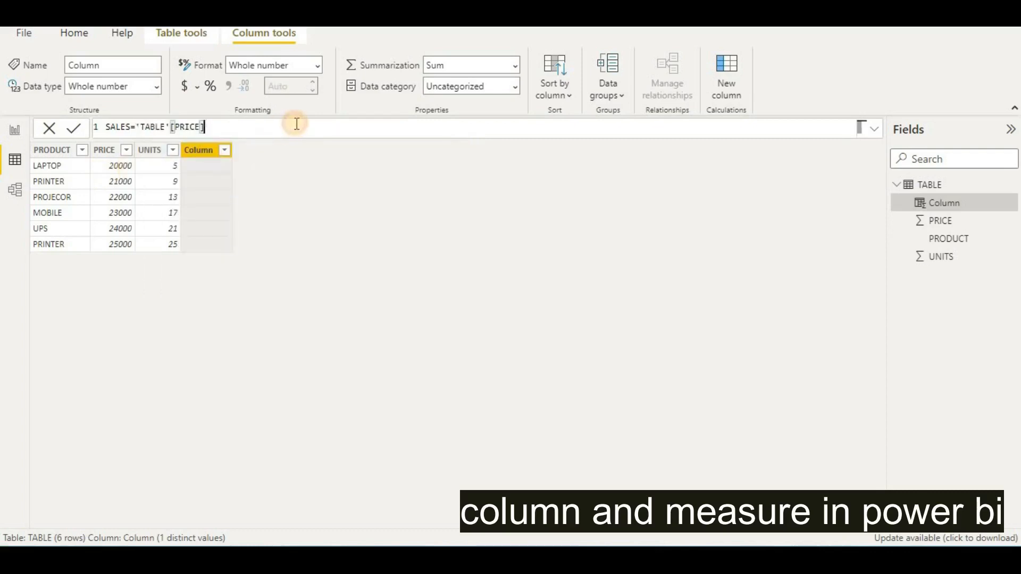
pyautogui.write('*TAB')
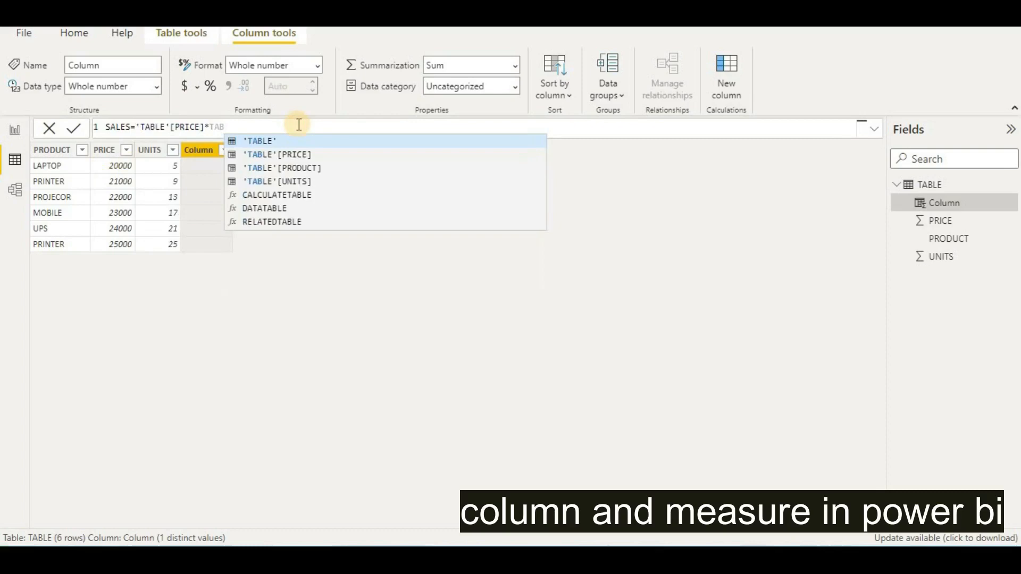
pyautogui.click(293, 182)
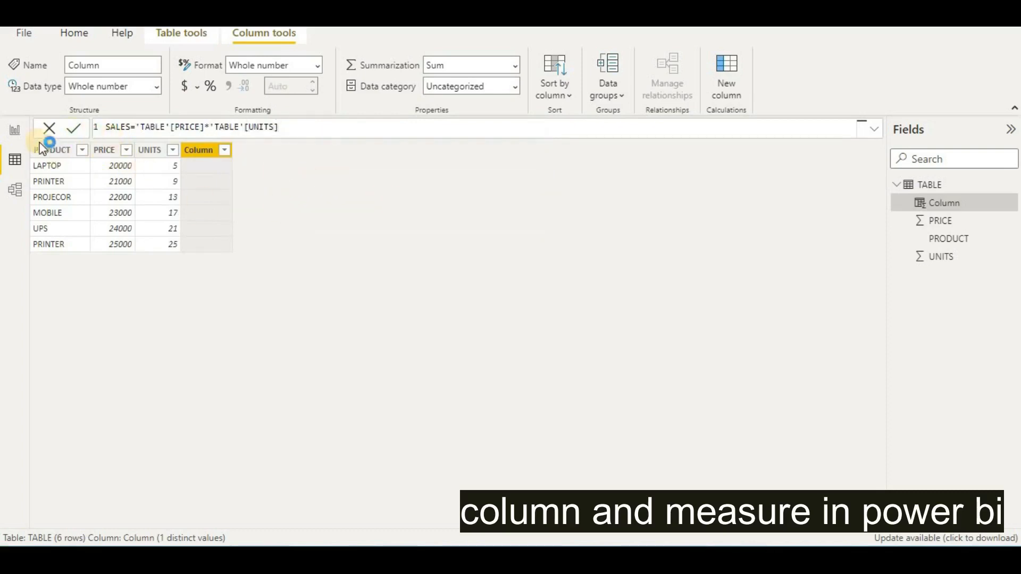
pyautogui.click(73, 128)
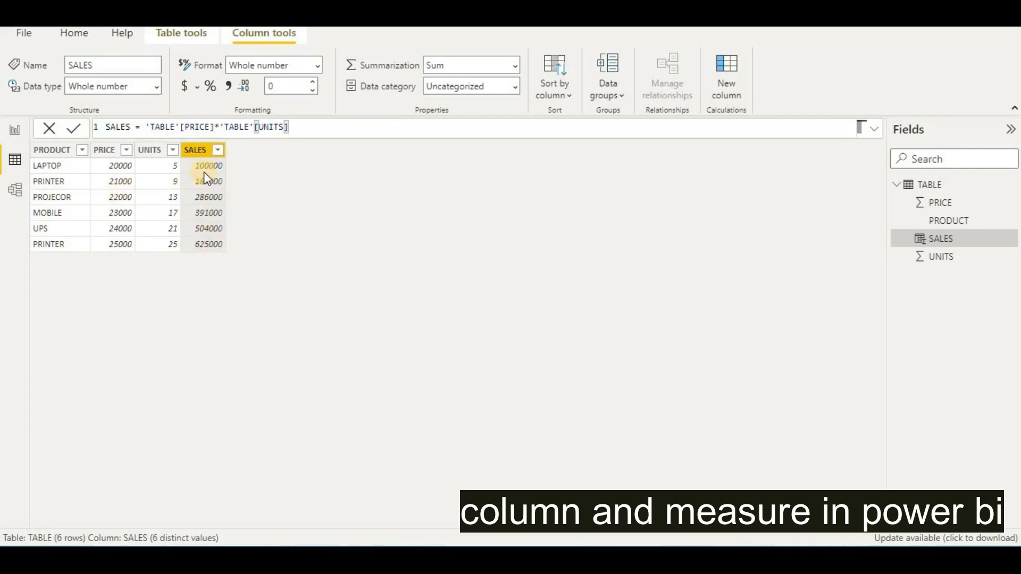
# Step: Create a measure in TABLE with the formula TOTAL = SUMX('TABLE','TABLE'[PRICE]*'TABLE'[UNITS])
pyautogui.click(190, 37)
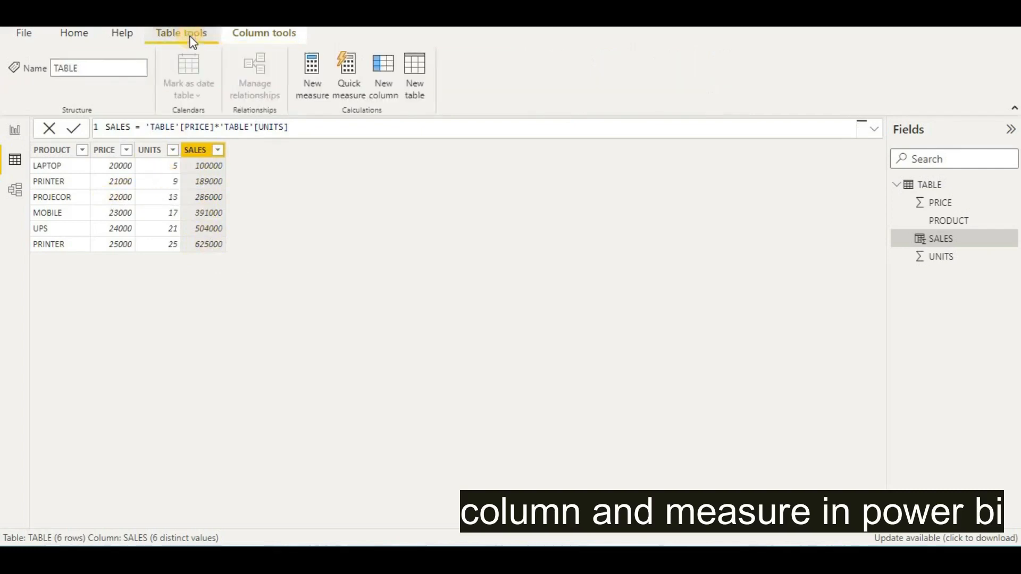
pyautogui.click(311, 84)
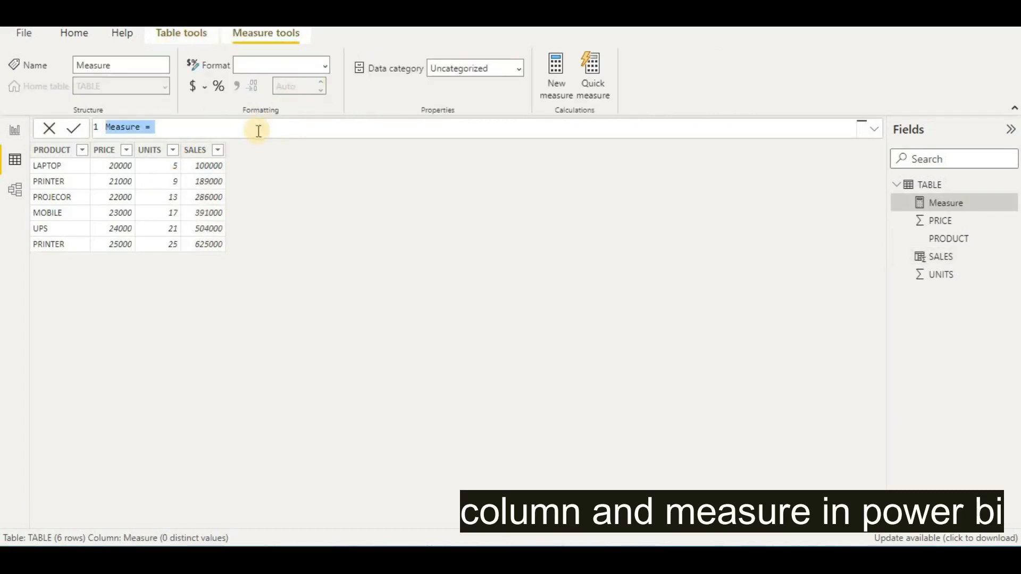
pyautogui.press('BackSpace')
pyautogui.write('TOTAL')
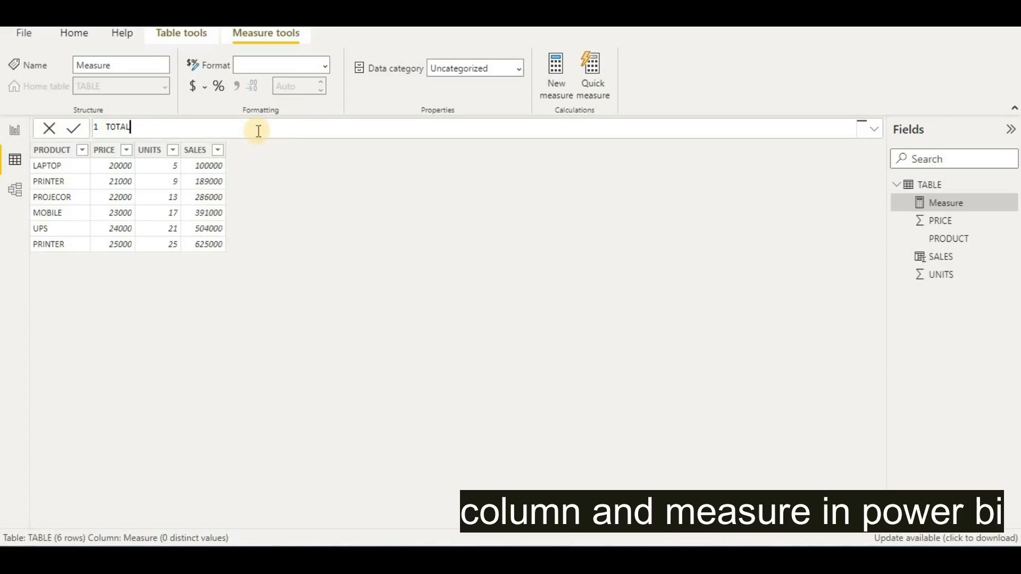
pyautogui.write('=S')
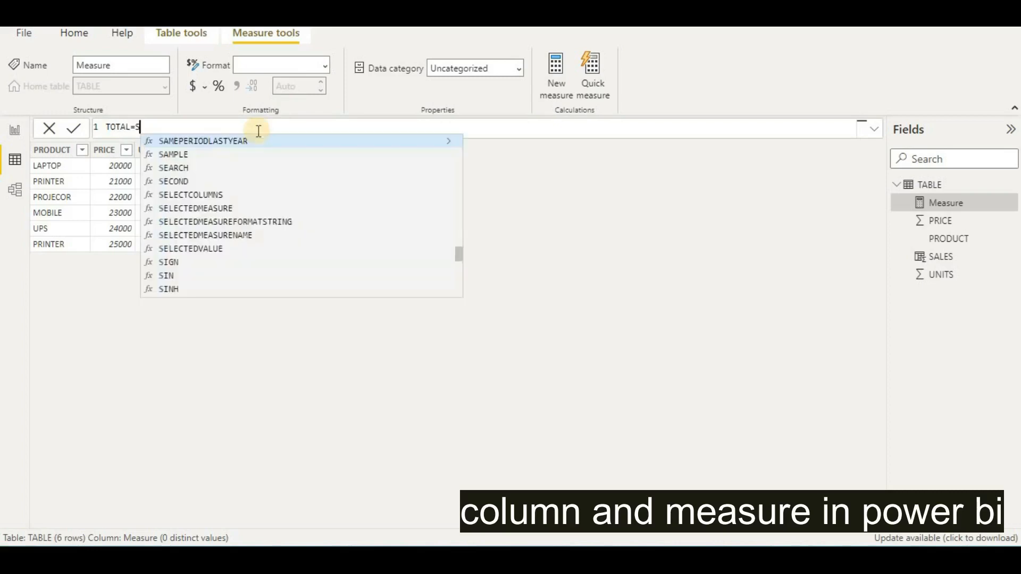
pyautogui.write('UMX')
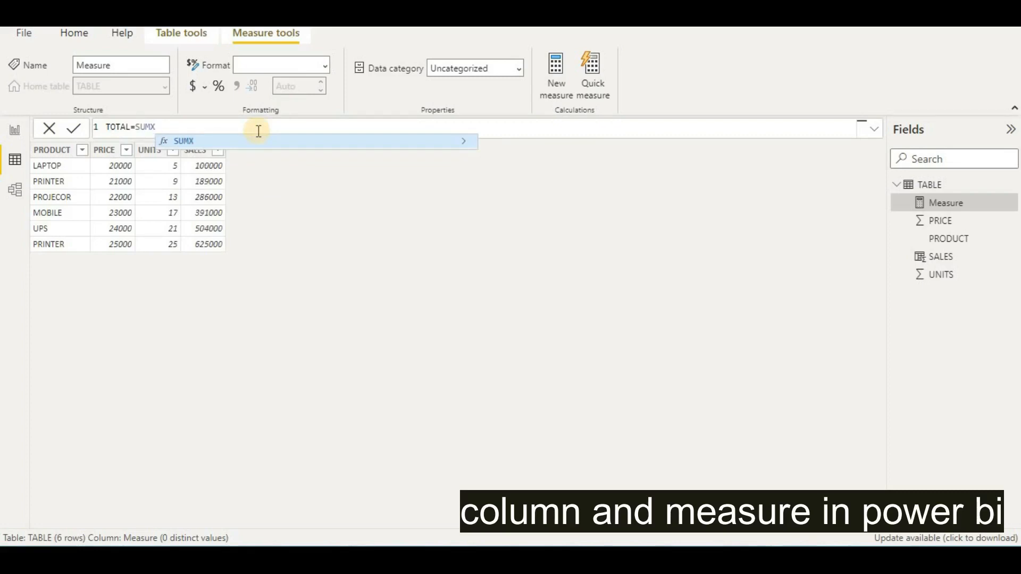
pyautogui.write('(')
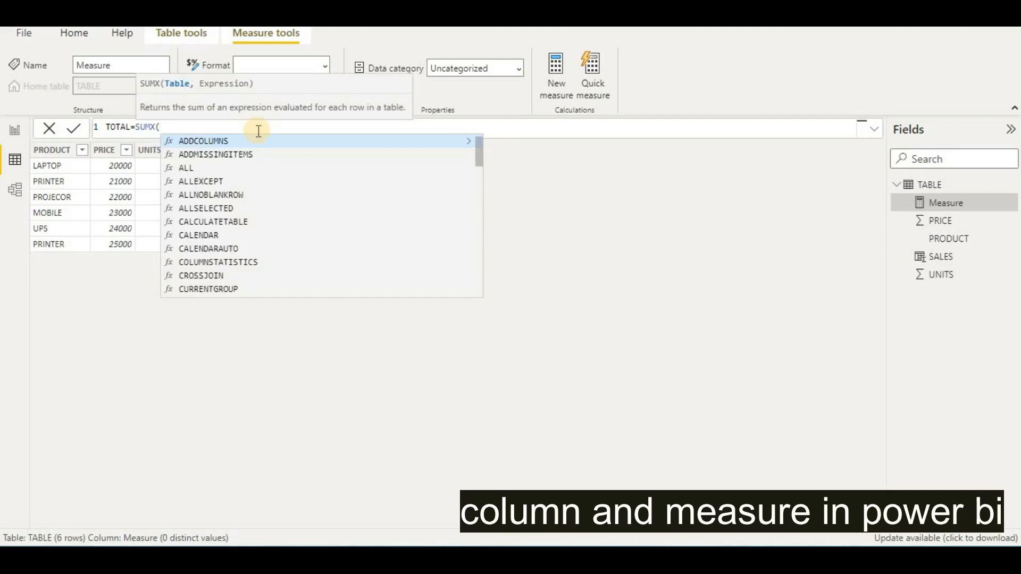
pyautogui.write("'")
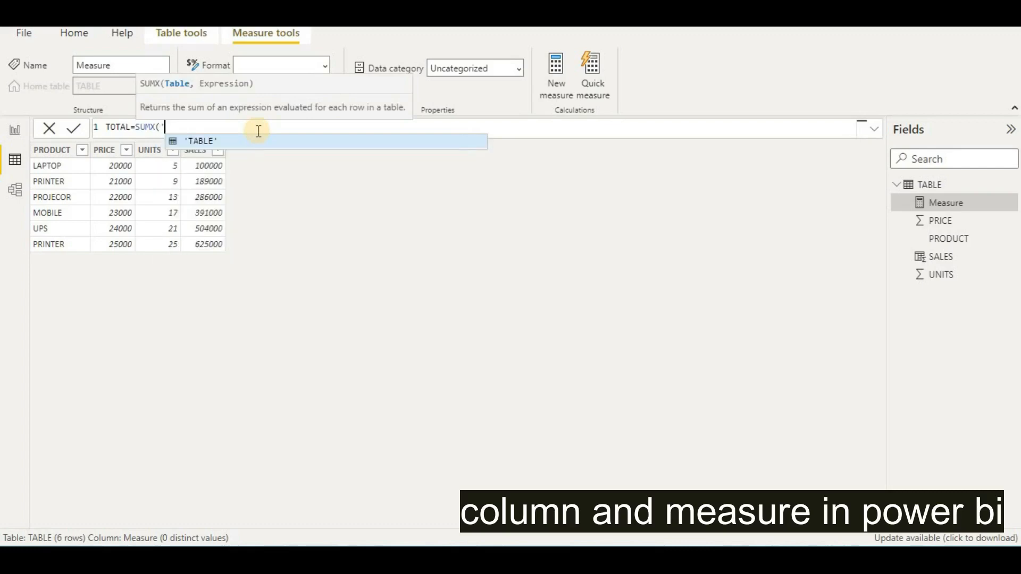
pyautogui.click(302, 142)
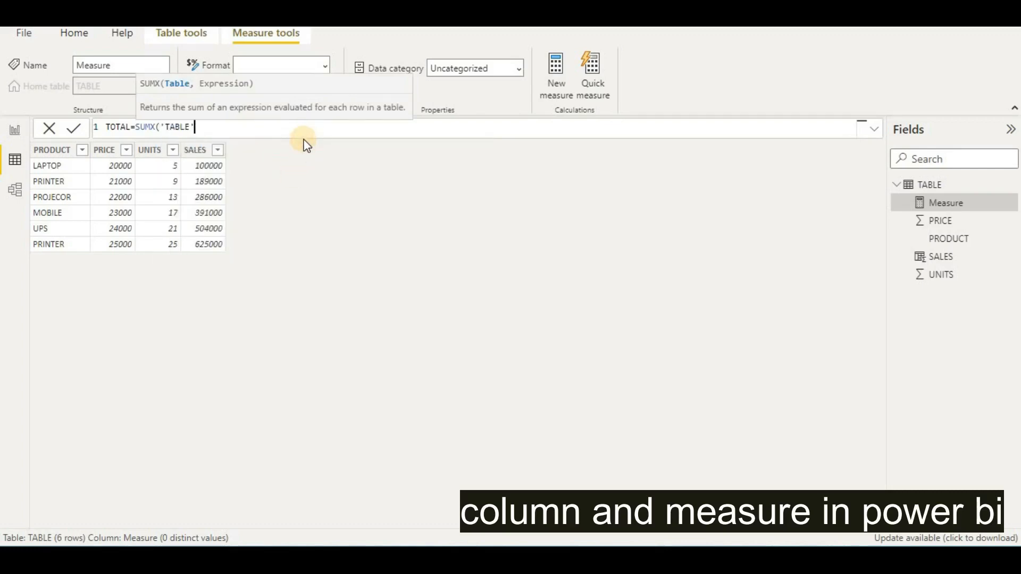
pyautogui.write(',TA')
pyautogui.click(311, 155)
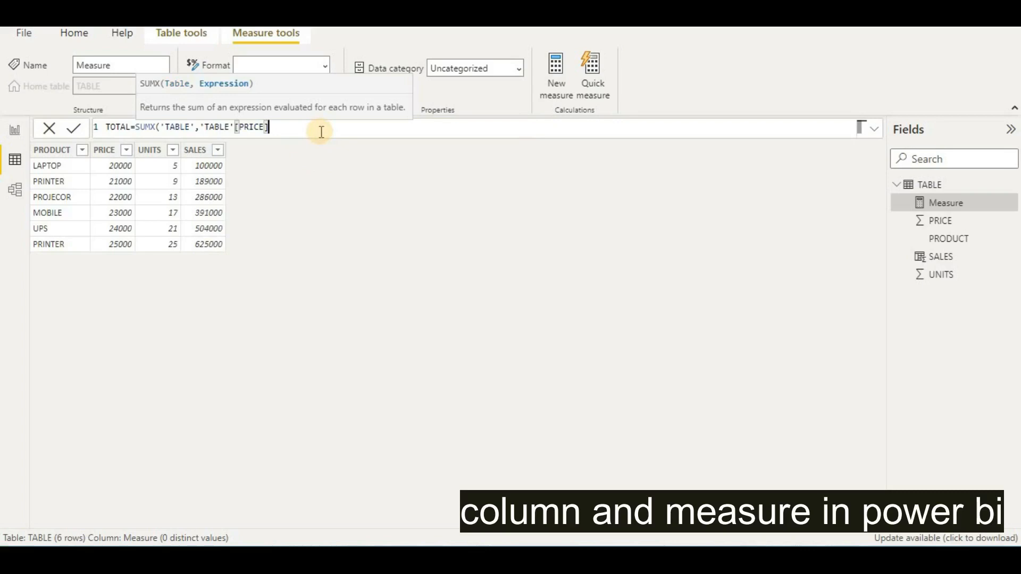
pyautogui.write('*T')
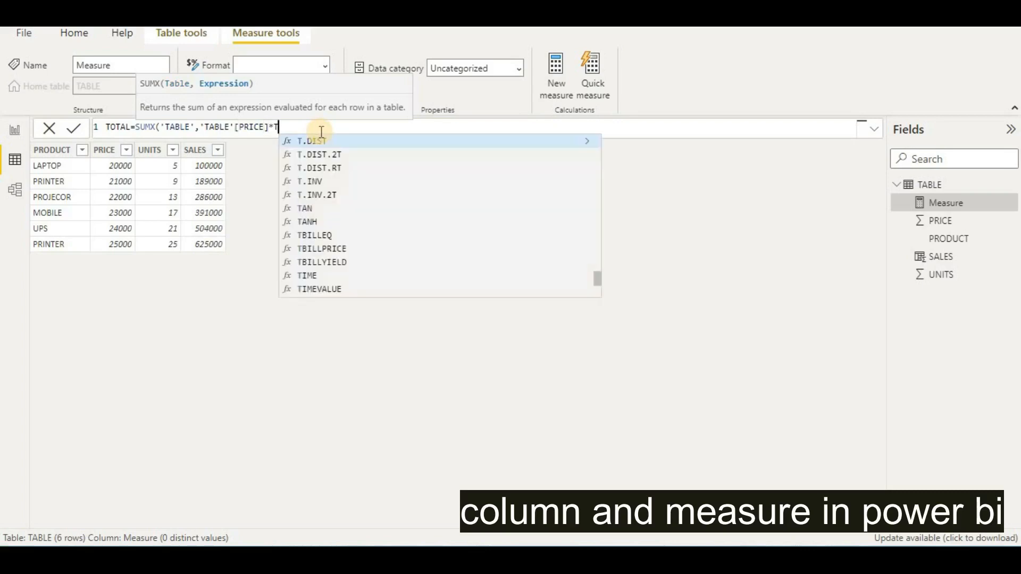
pyautogui.write('A')
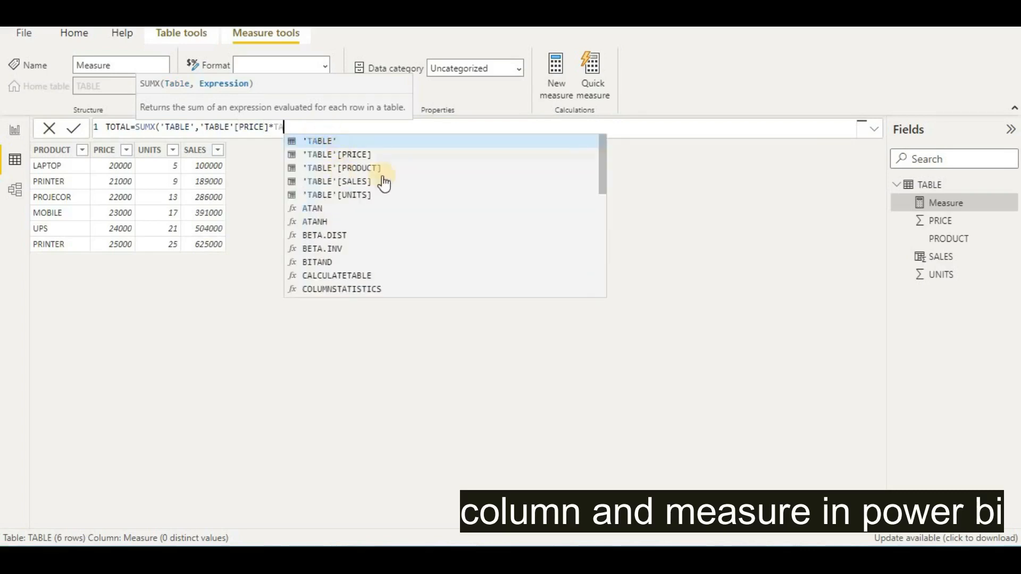
pyautogui.click(385, 196)
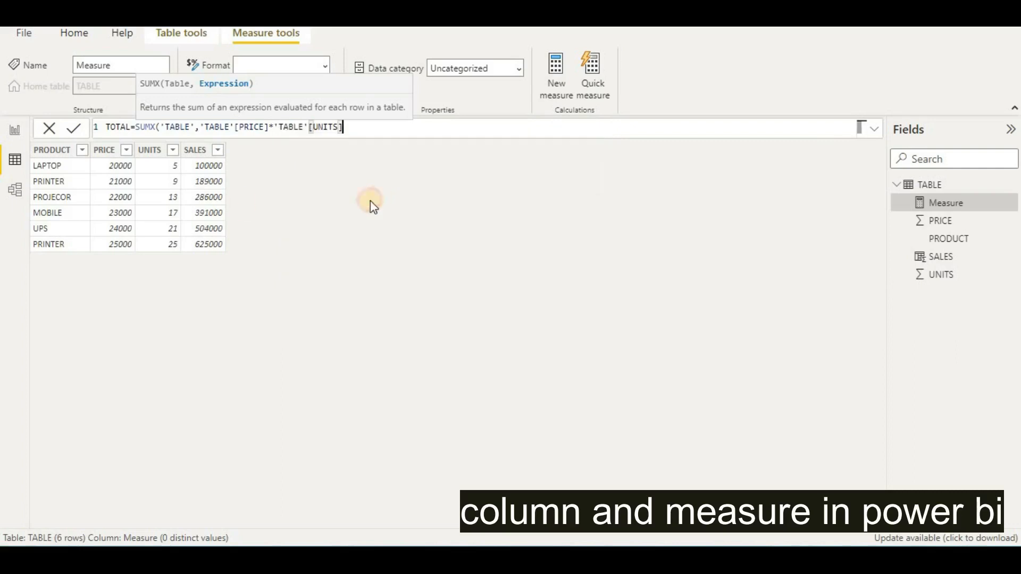
pyautogui.click(79, 134)
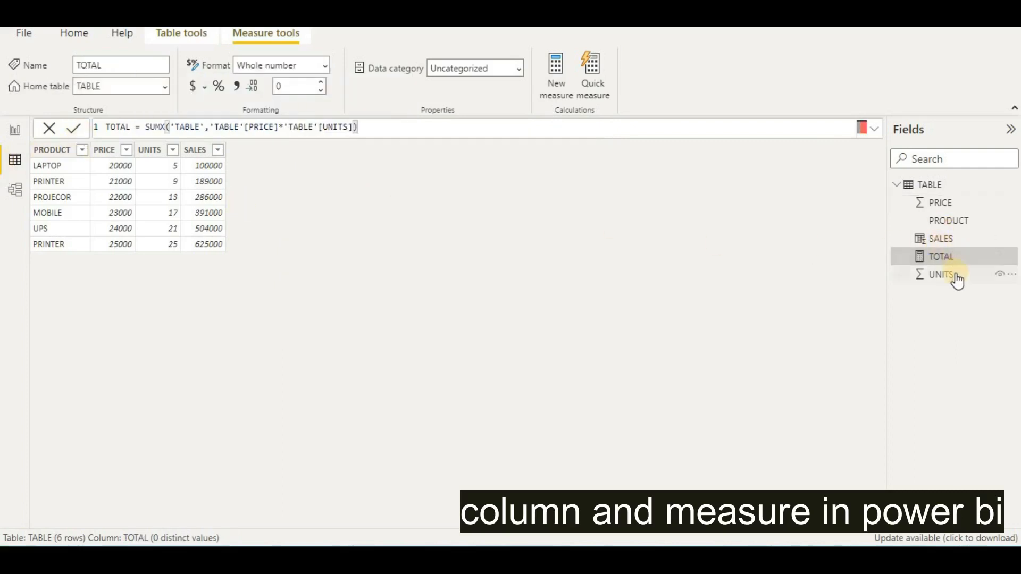
# Step: Compare the formulas of the SALES calculated column and the TOTAL measure in the data view
pyautogui.click(954, 239)
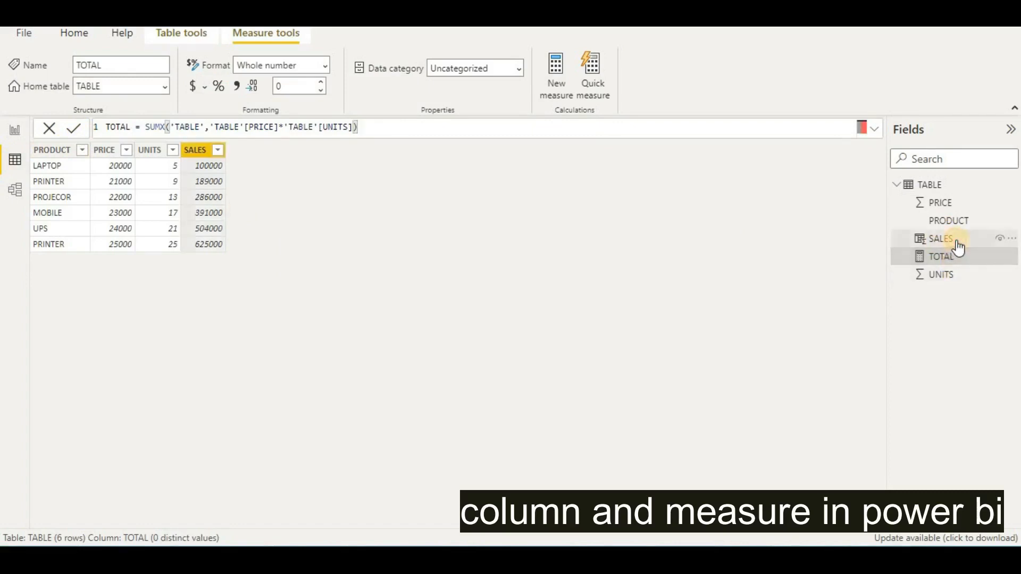
pyautogui.click(940, 257)
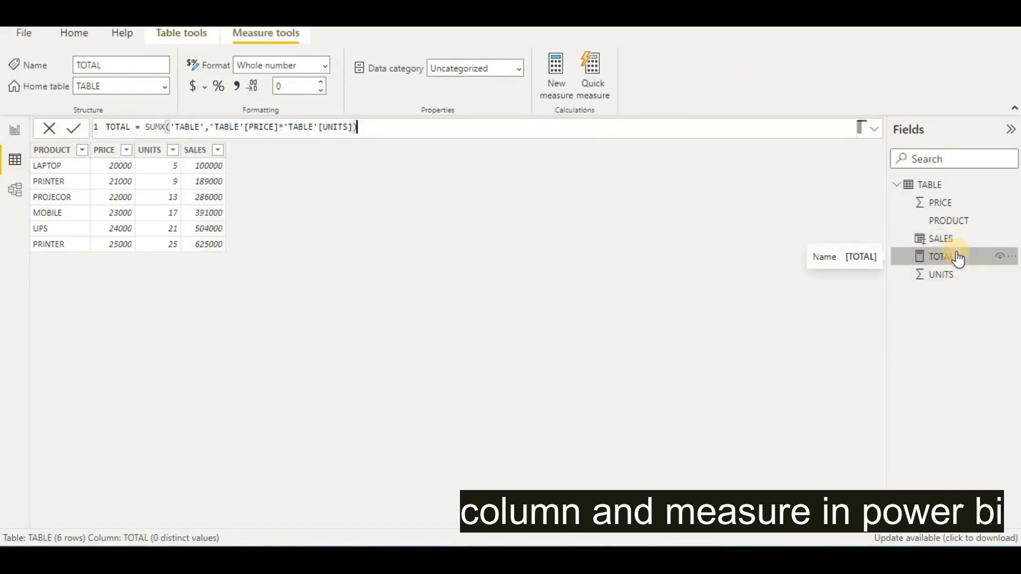
pyautogui.click(958, 248)
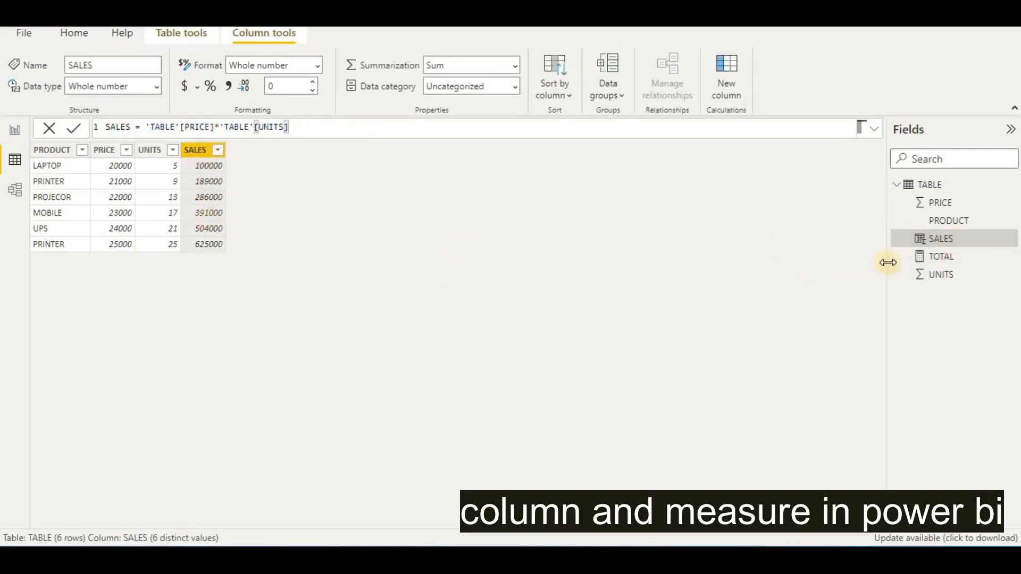
pyautogui.click(923, 261)
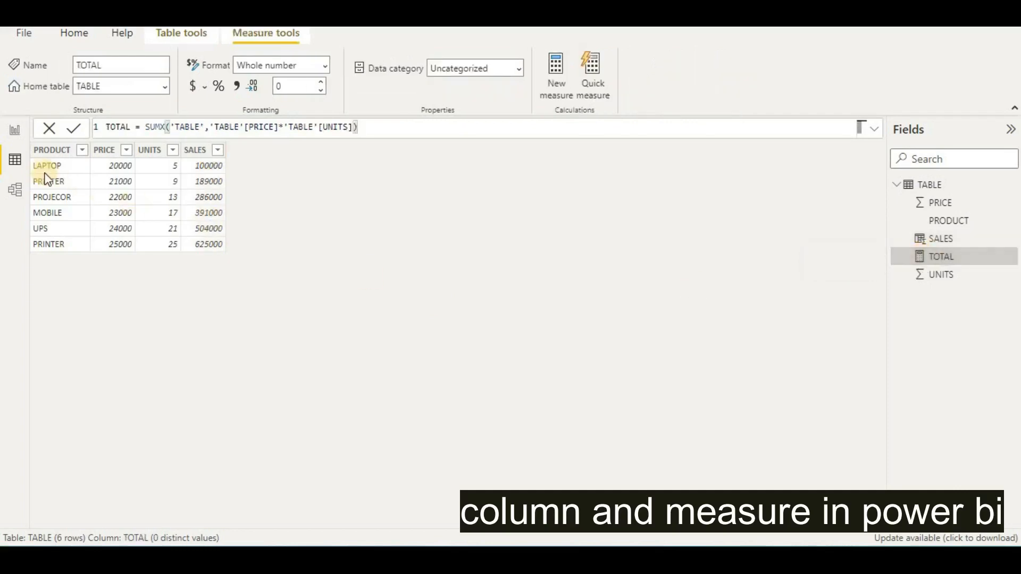
# Step: Switch to the report view and place two empty card visuals side by side on Page 1
pyautogui.click(18, 137)
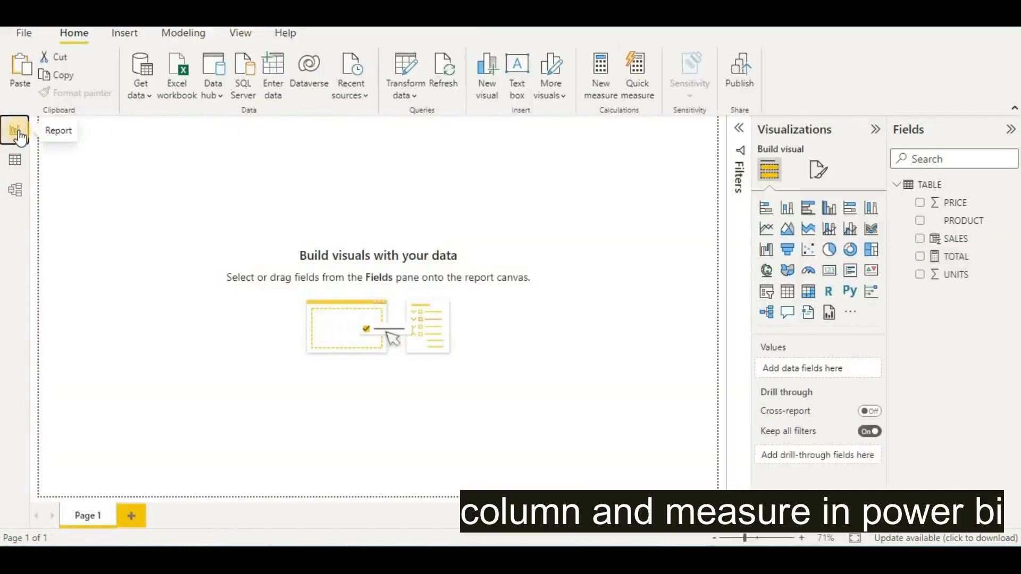
pyautogui.click(829, 274)
pyautogui.click(276, 228)
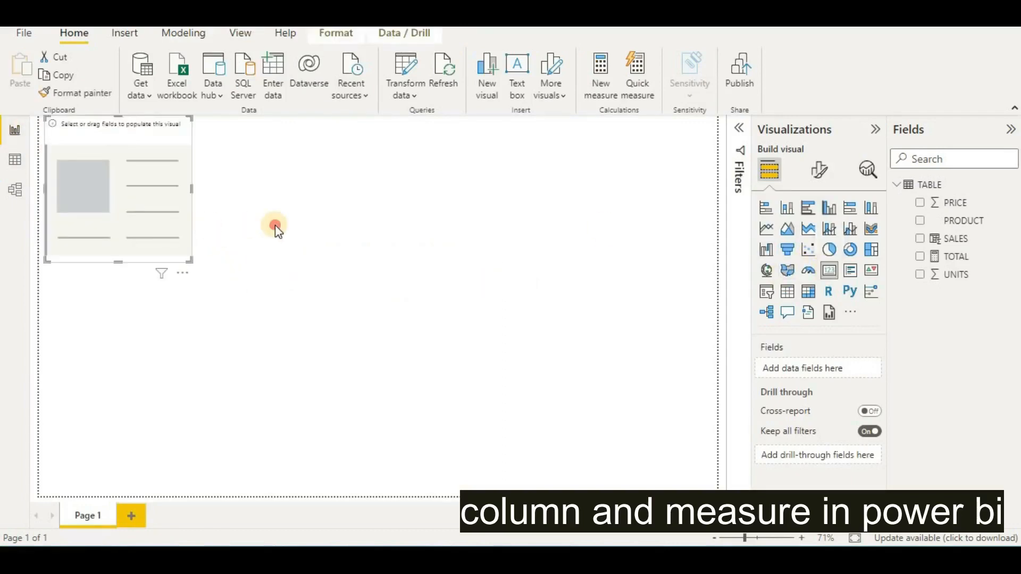
pyautogui.click(831, 283)
pyautogui.moveTo(193, 328); pyautogui.dragTo(445, 196)
pyautogui.click(155, 217)
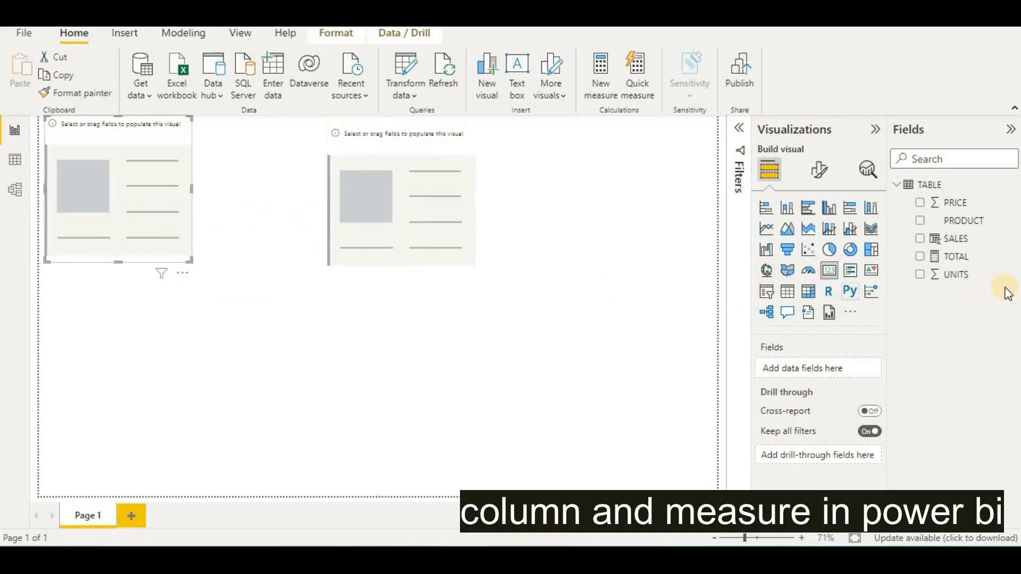
# Step: Show the TOTAL measure in one card and the sum of the SALES column in the other
pyautogui.moveTo(952, 257); pyautogui.dragTo(425, 210)
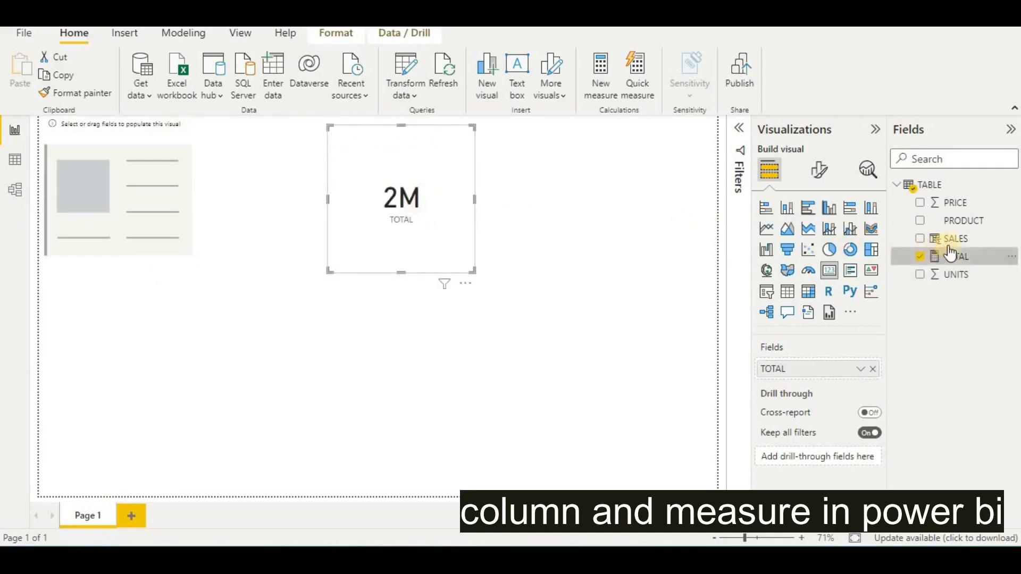
pyautogui.moveTo(936, 239); pyautogui.dragTo(136, 228)
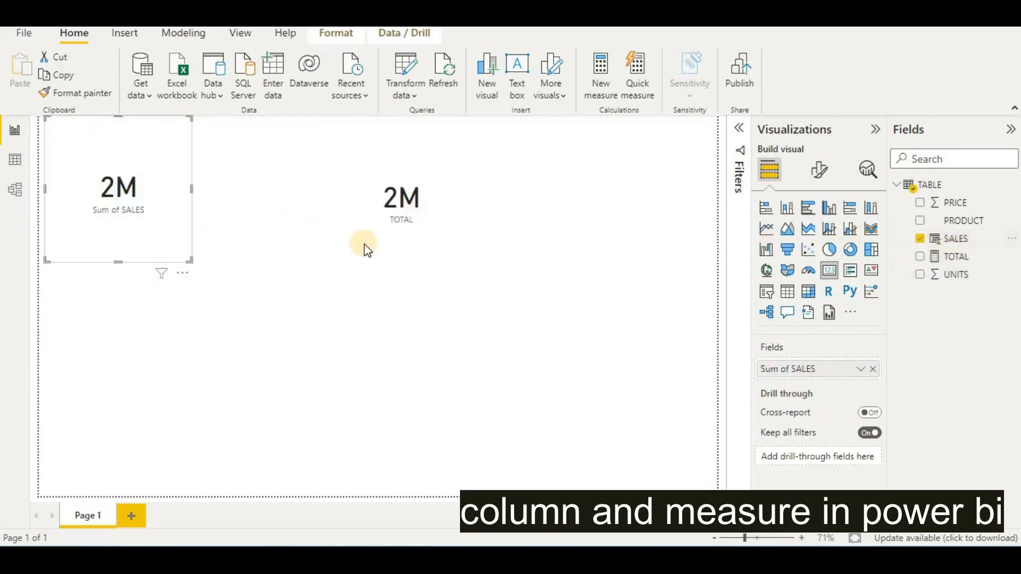
pyautogui.click(284, 276)
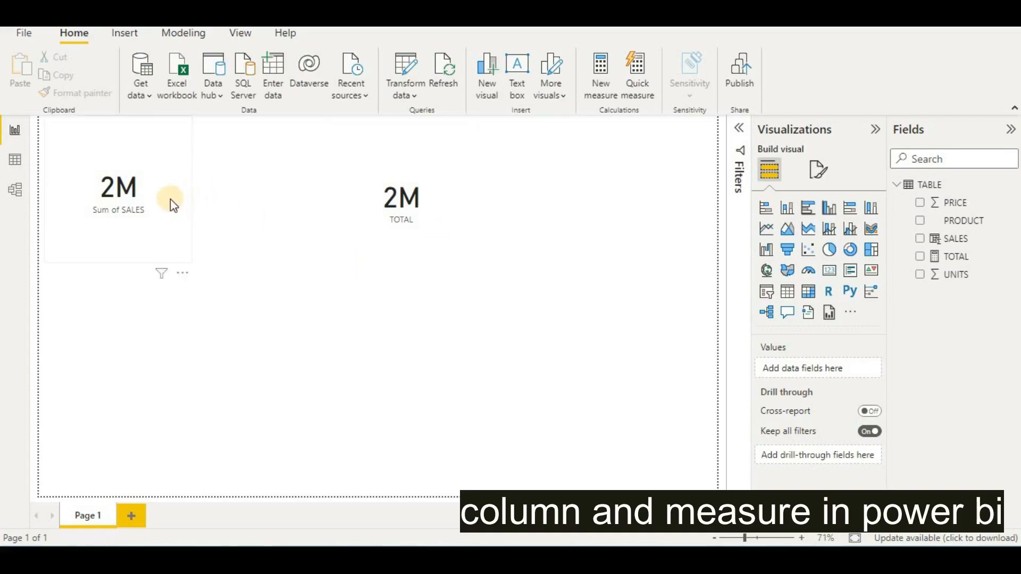
pyautogui.moveTo(171, 199); pyautogui.dragTo(246, 210)
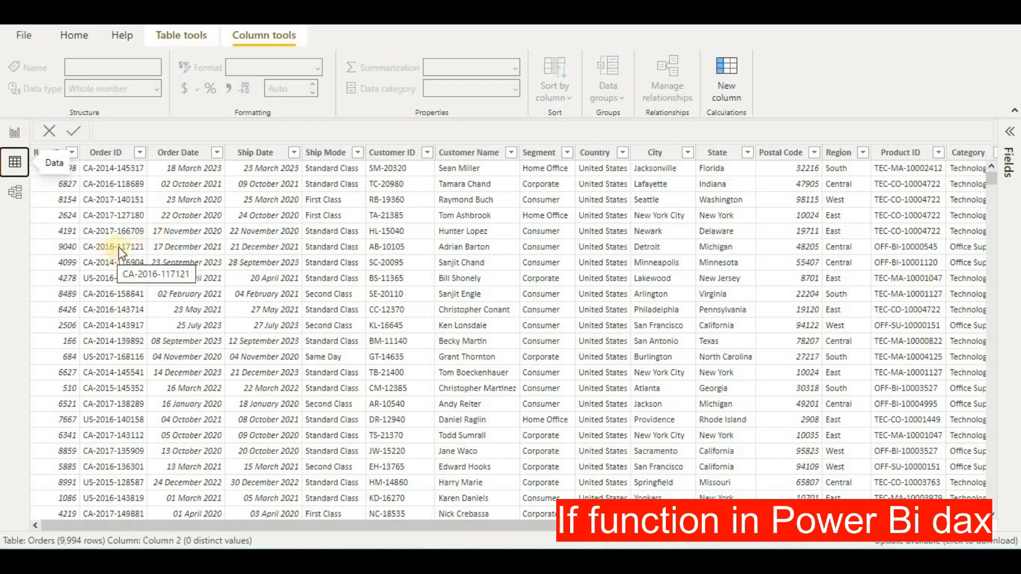
pyautogui.click(77, 44)
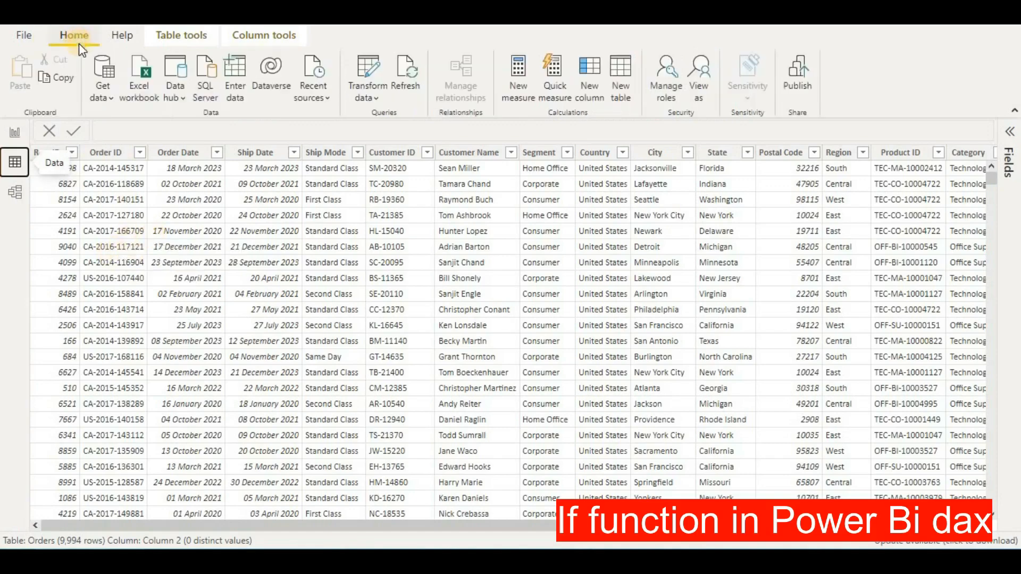
pyautogui.click(102, 89)
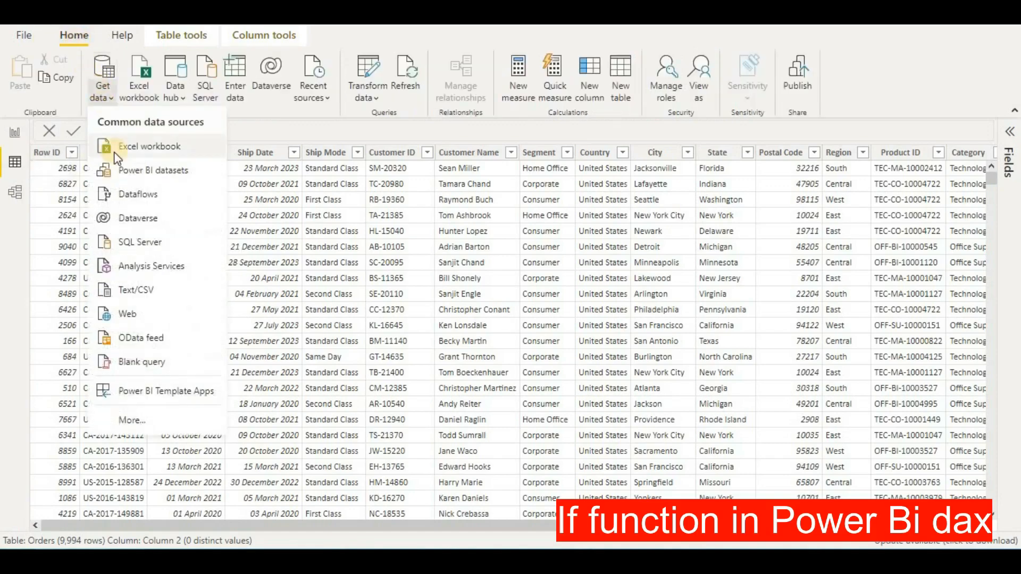
pyautogui.click(114, 151)
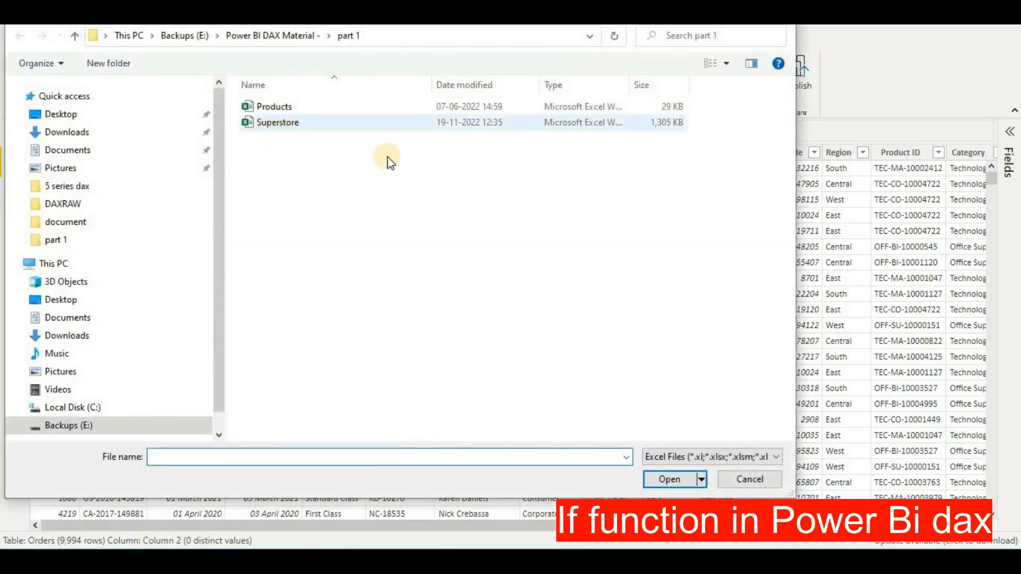
pyautogui.click(766, 480)
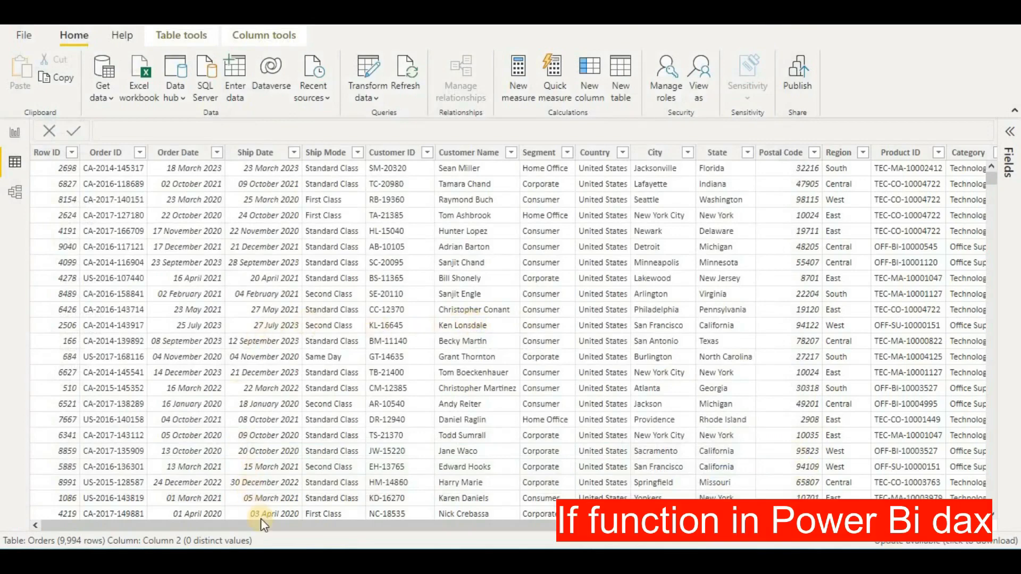
# Step: Add a new blank calculated column to the Orders table
pyautogui.moveTo(258, 524); pyautogui.dragTo(628, 525)
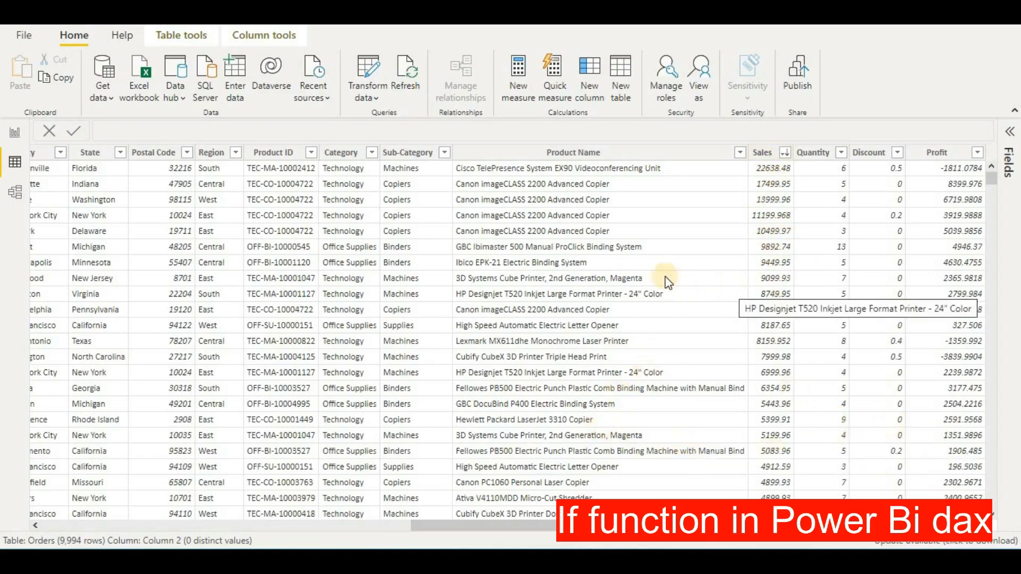
pyautogui.click(464, 260)
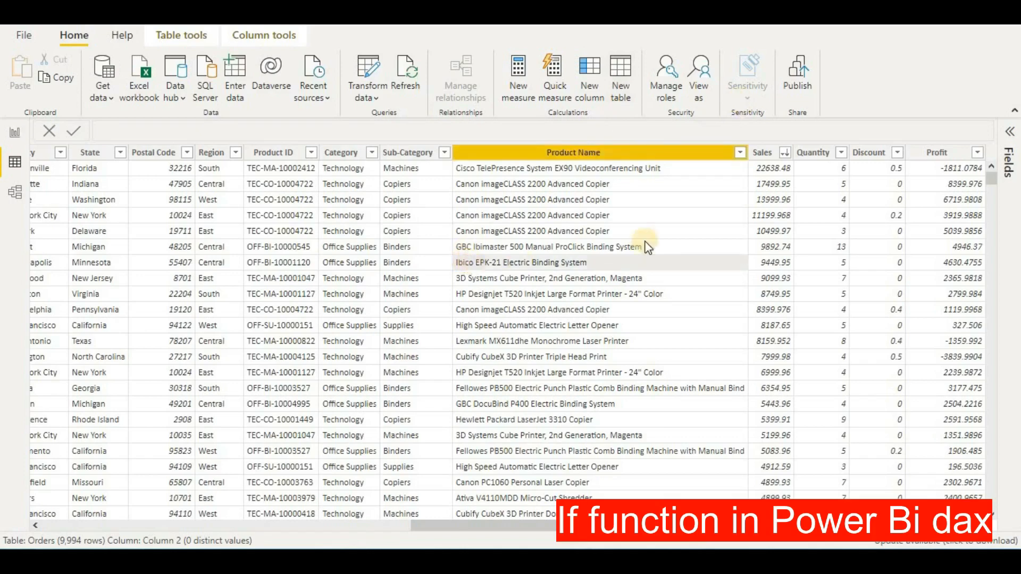
pyautogui.click(388, 258)
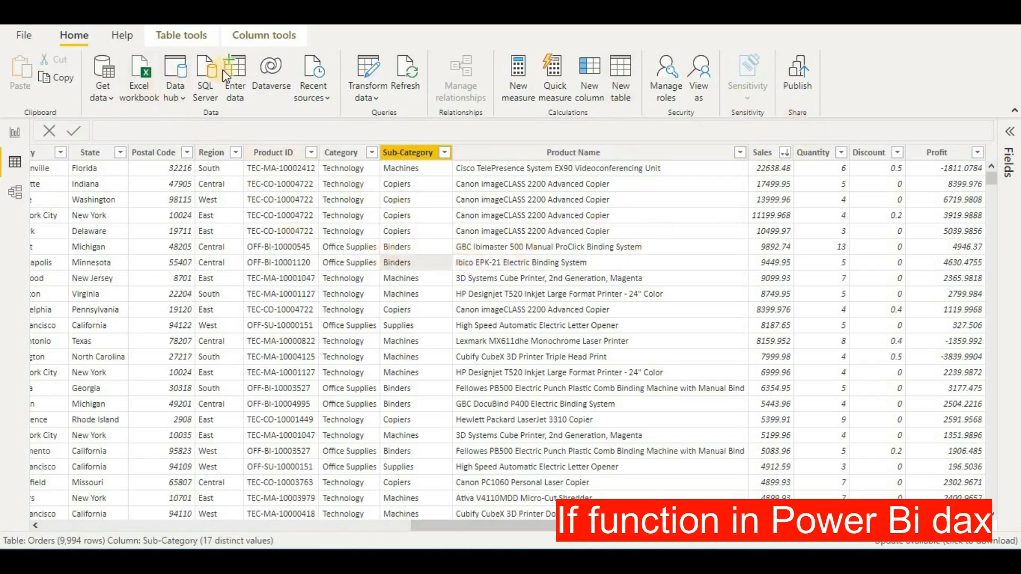
pyautogui.click(283, 35)
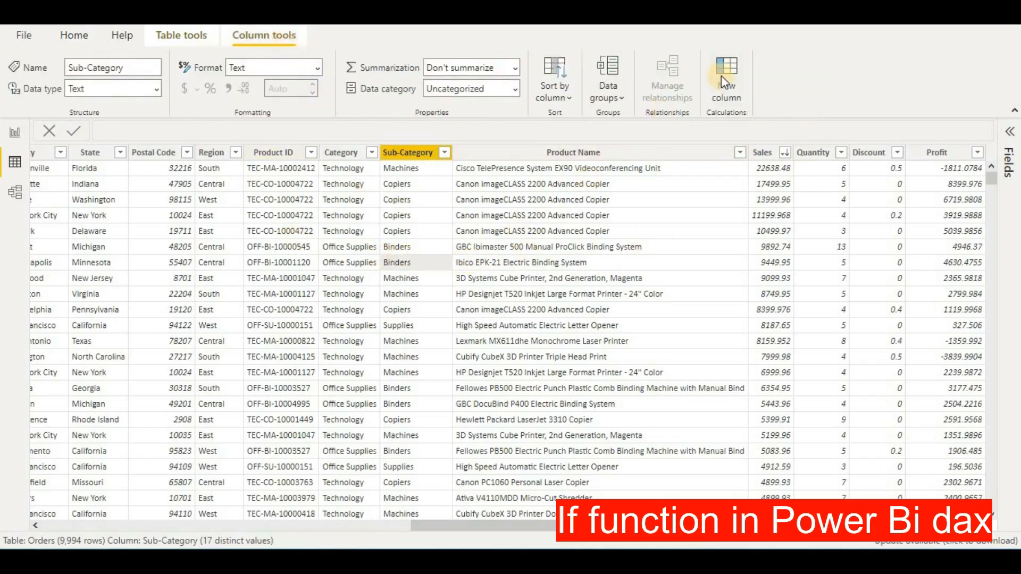
pyautogui.click(722, 84)
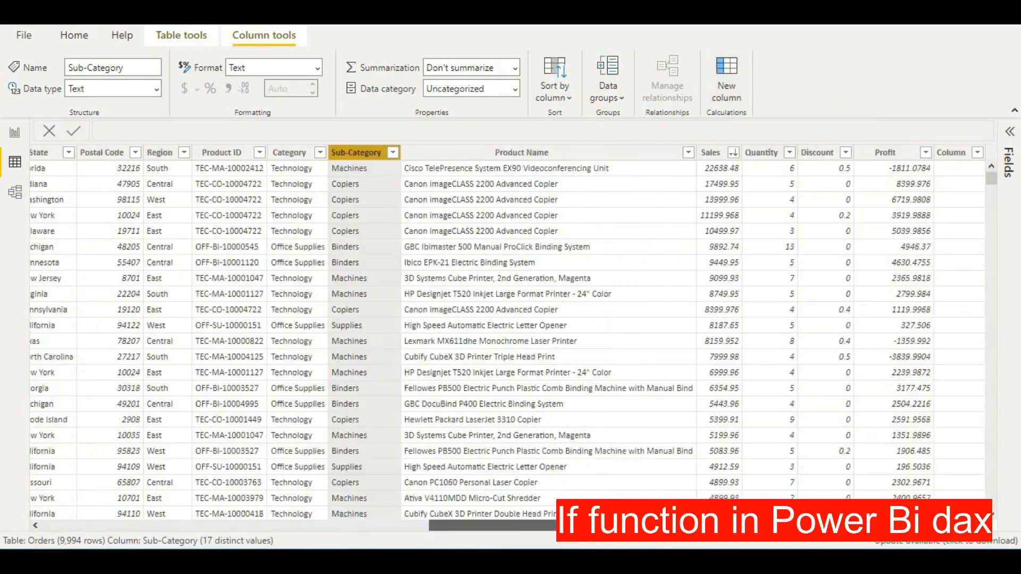
# Step: Define the new blank column as best sales = if(Orders[Sales]>10000,"excellent","")
pyautogui.click(950, 155)
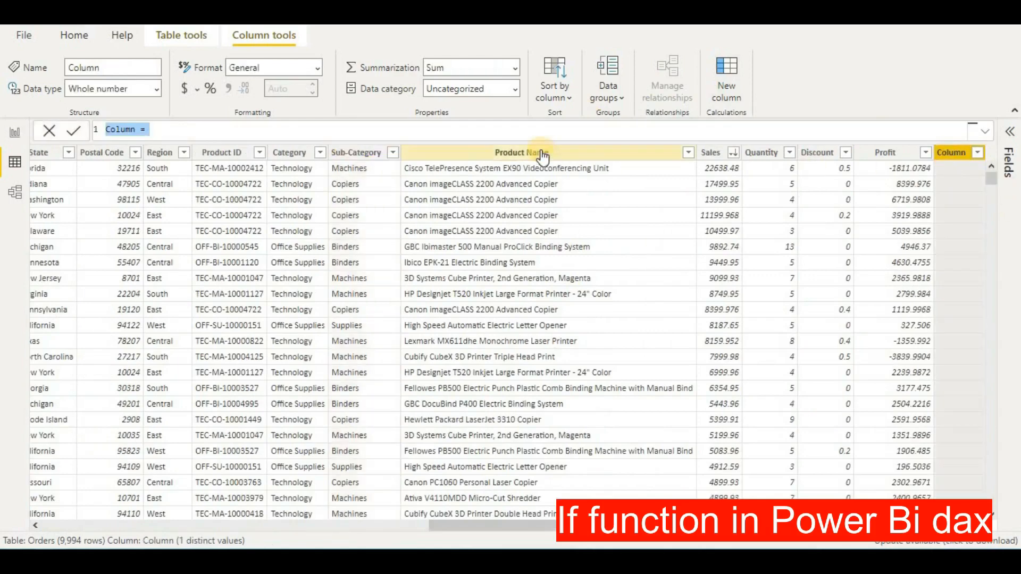
pyautogui.press('BackSpace')
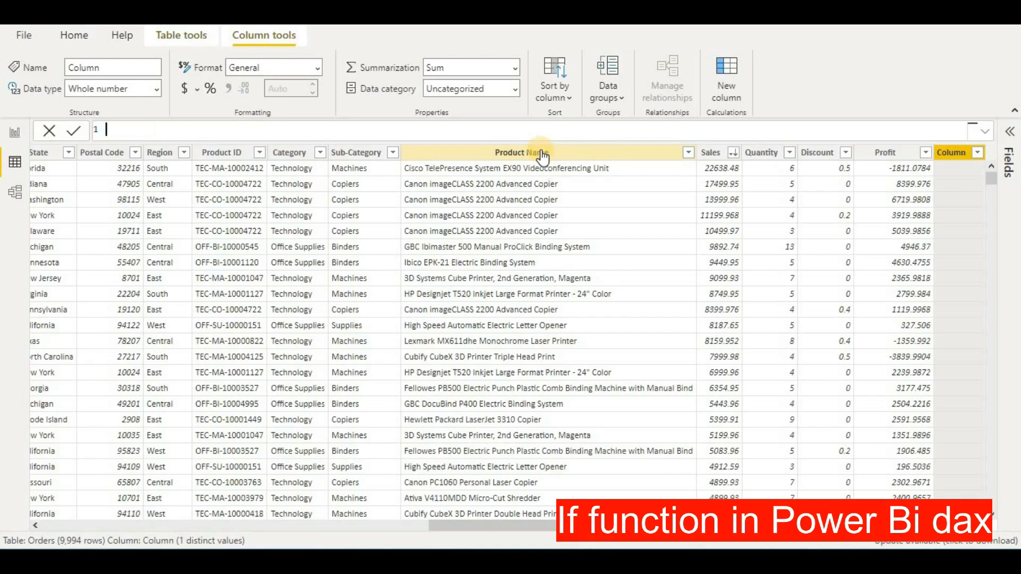
pyautogui.write('best sales=if')
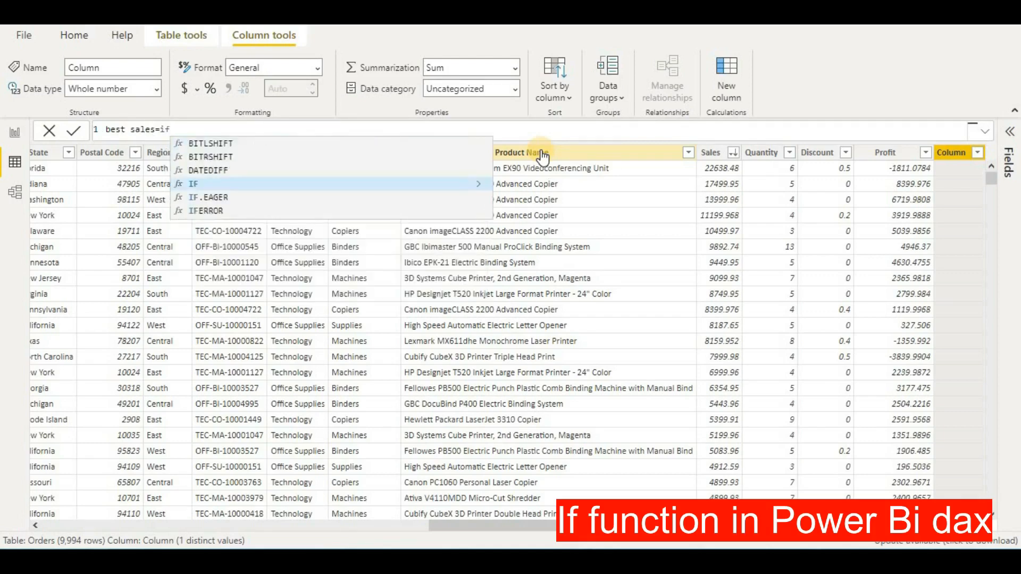
pyautogui.write('(')
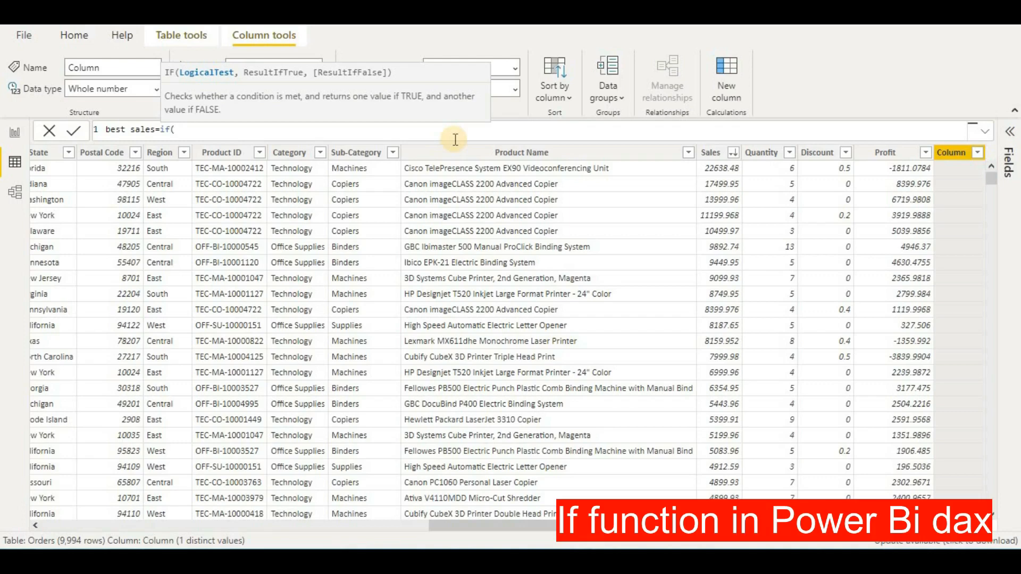
pyautogui.write('sales')
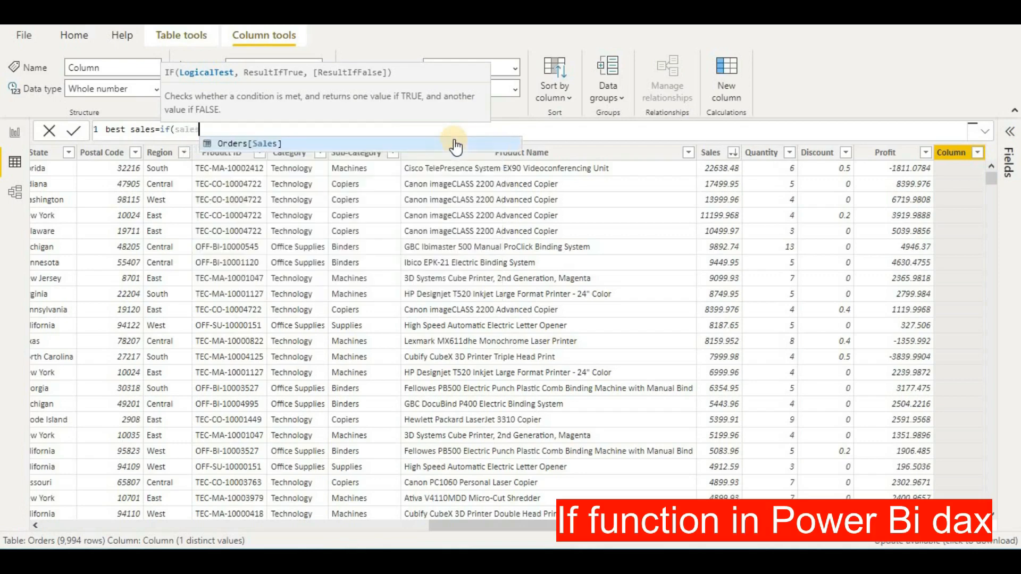
pyautogui.click(333, 144)
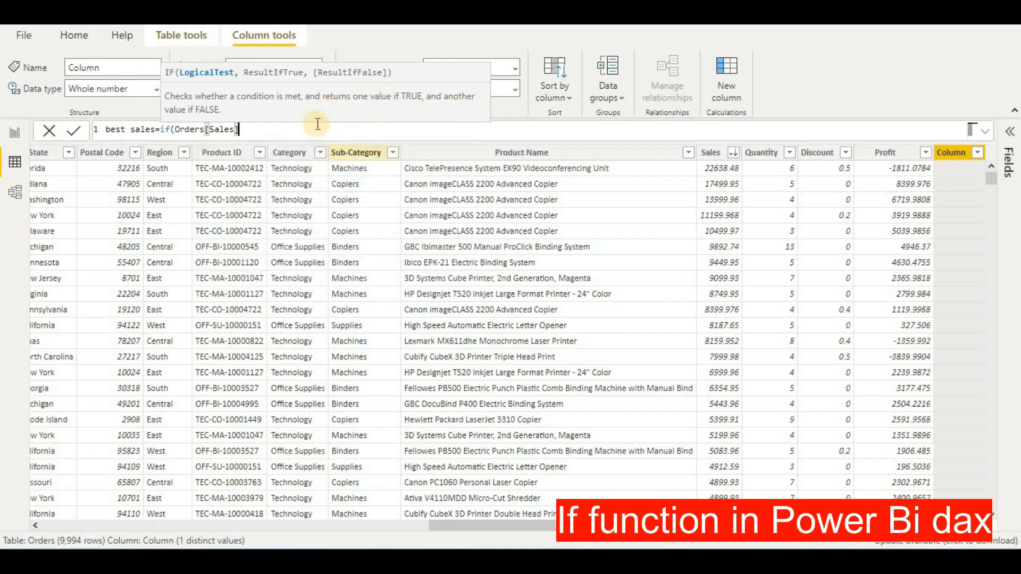
pyautogui.write('>10000')
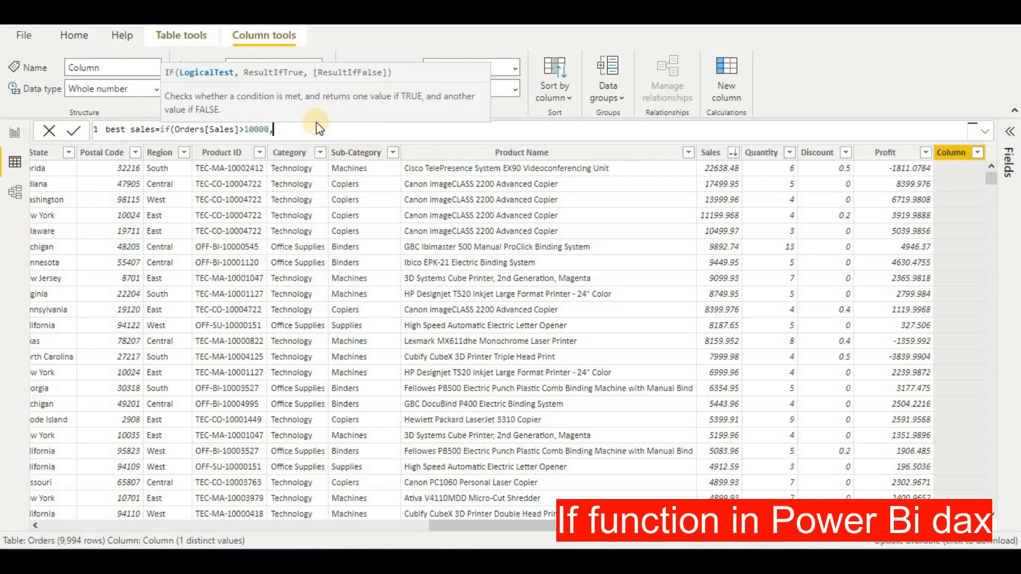
pyautogui.write(',"exce')
pyautogui.write('llent","")')
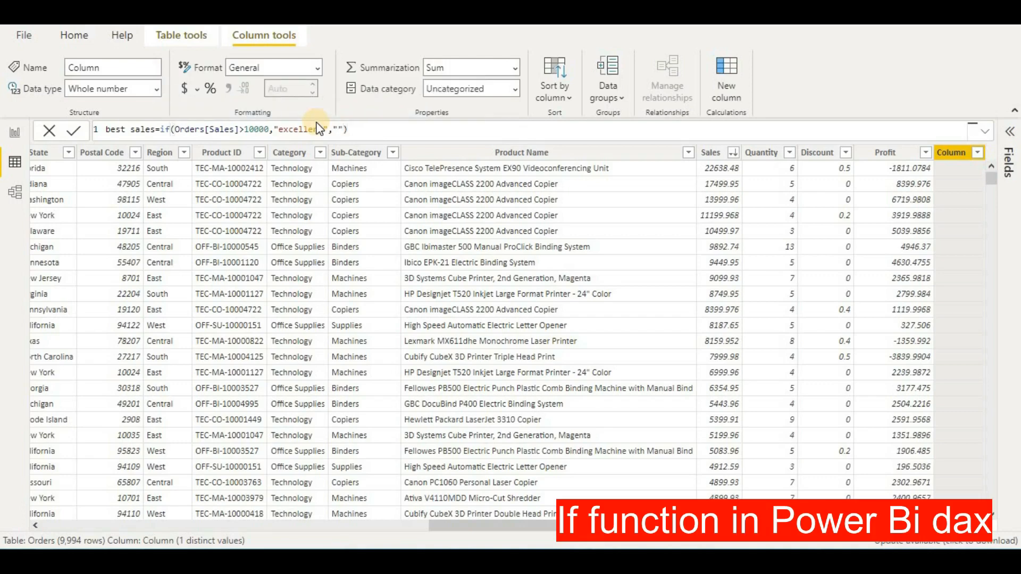
pyautogui.press('Return')
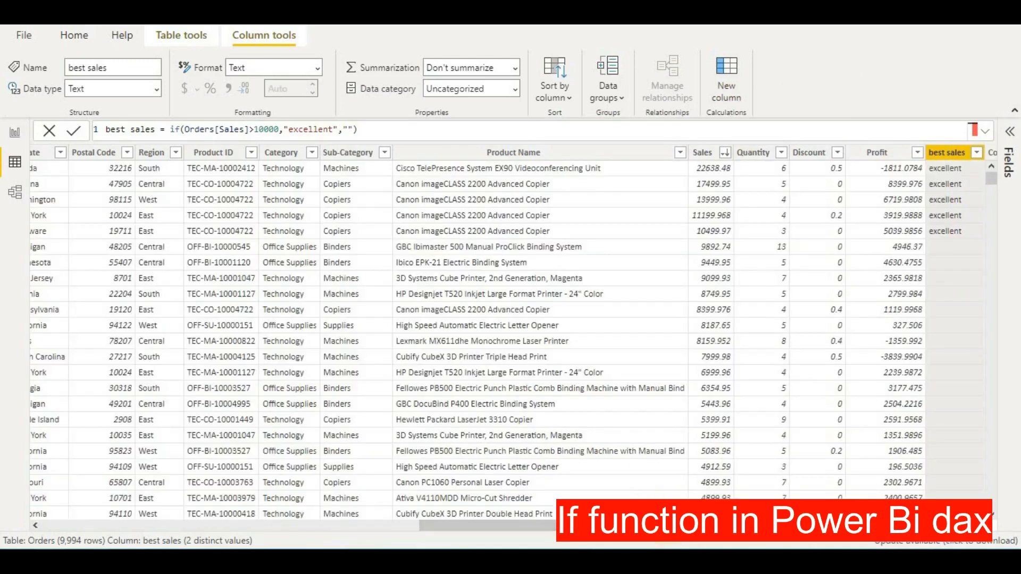
# Step: Begin the formula of the remaining blank column as sales grade, using an IF that returns "Excellent" when Orders[Sales]>10000
pyautogui.moveTo(865, 549); pyautogui.dragTo(893, 548)
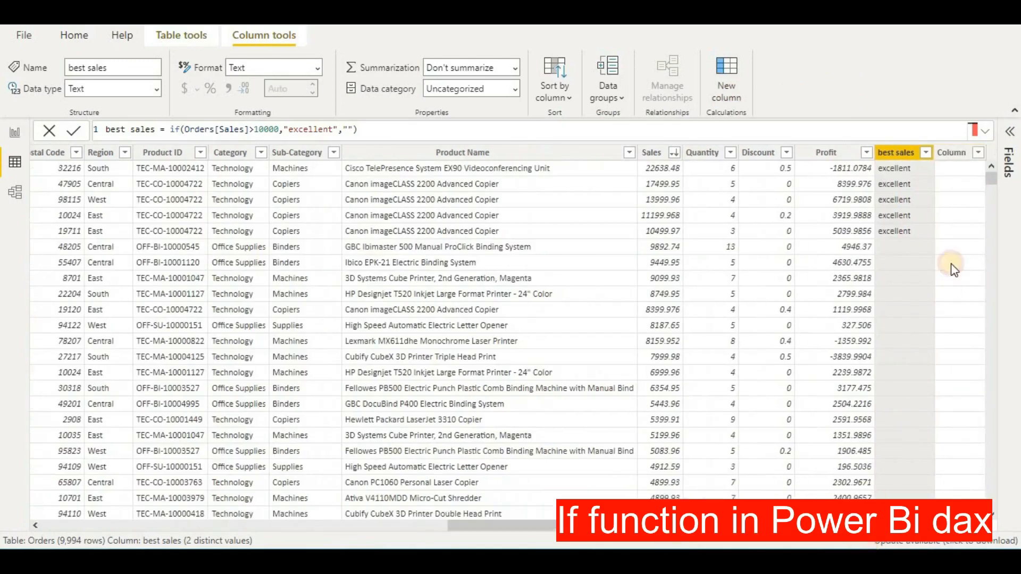
pyautogui.click(957, 155)
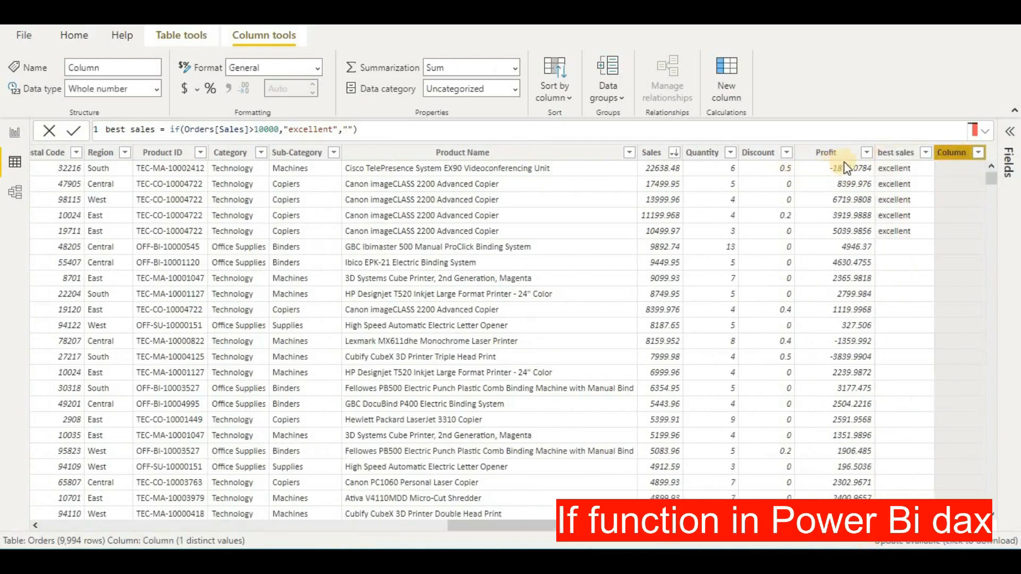
pyautogui.click(824, 154)
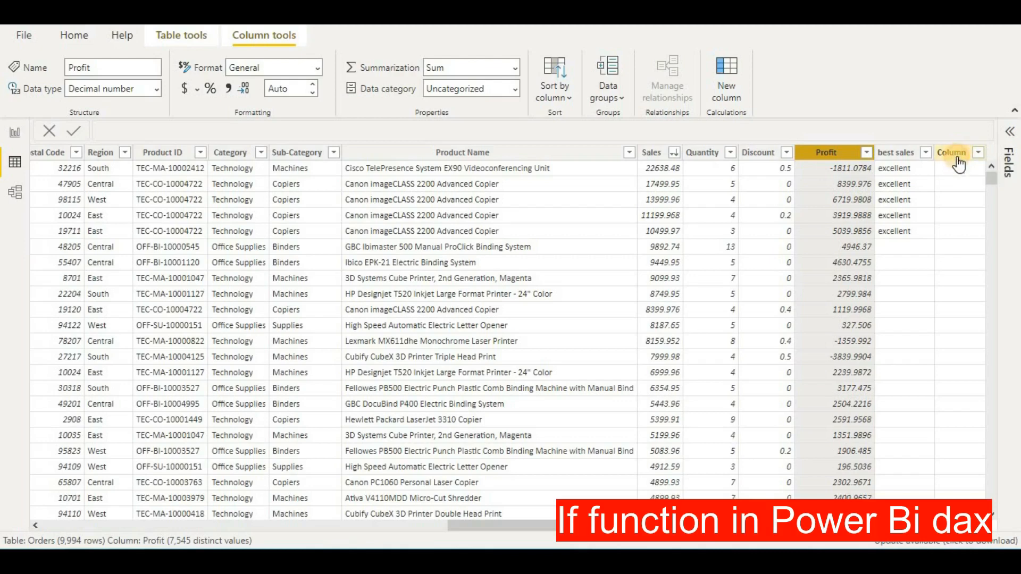
pyautogui.click(956, 159)
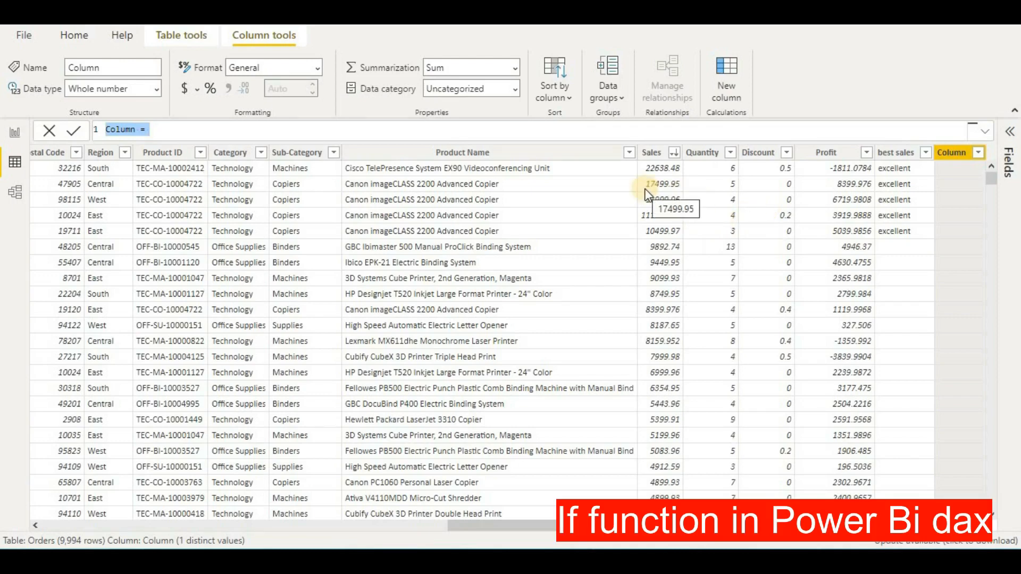
pyautogui.press('BackSpace')
pyautogui.write('sa')
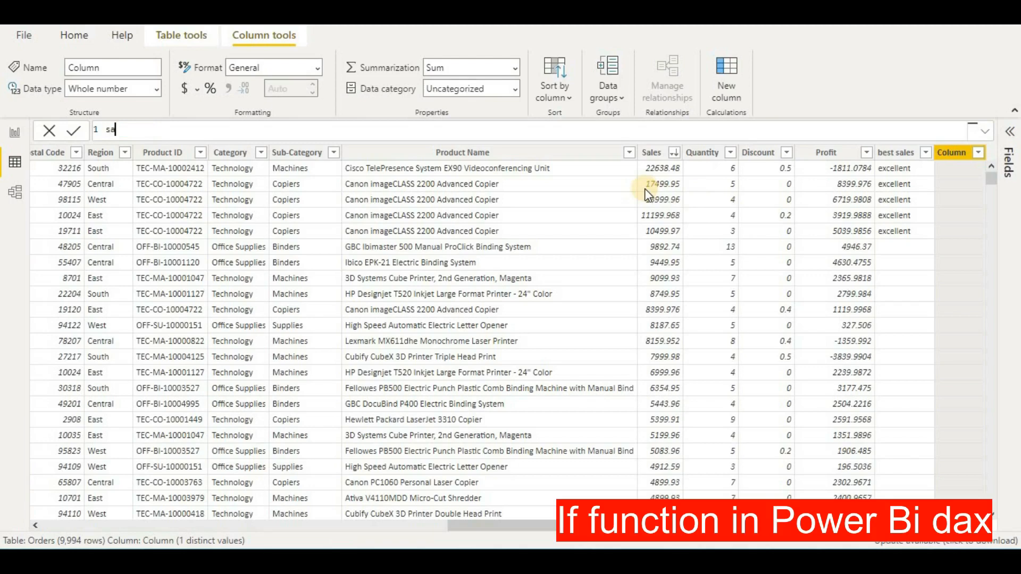
pyautogui.write('les grade=if(')
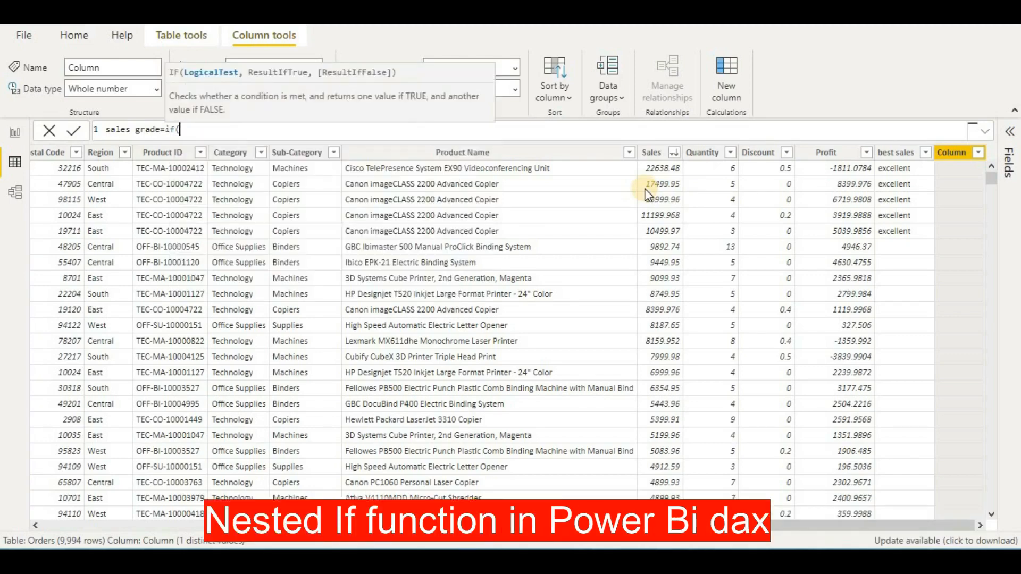
pyautogui.write('sa')
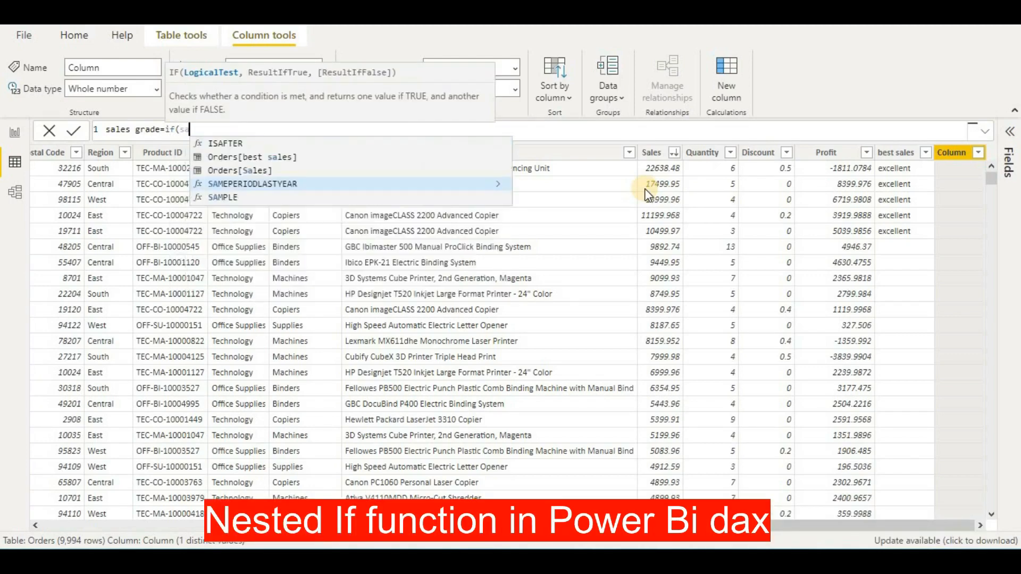
pyautogui.write('les')
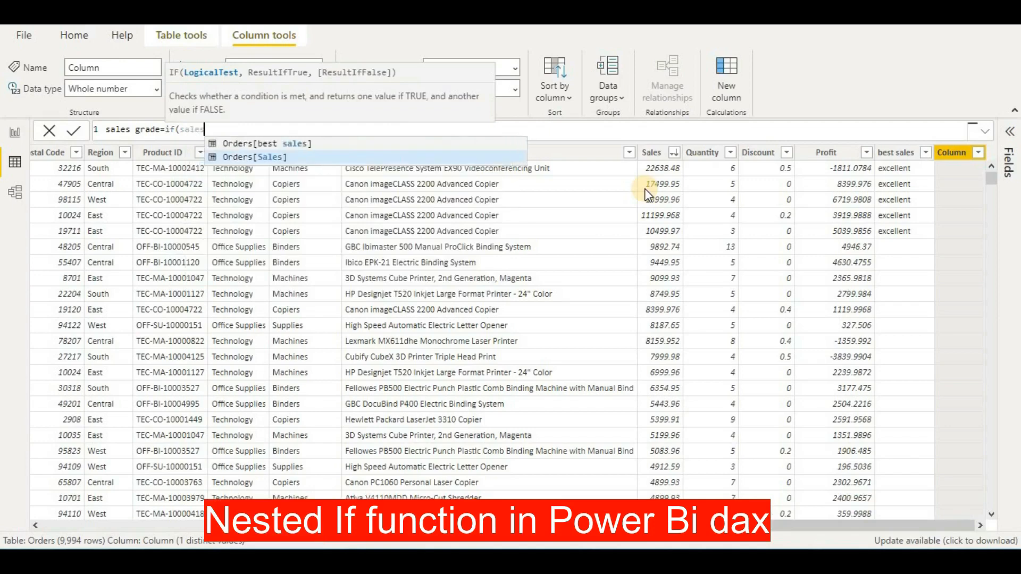
pyautogui.click(335, 158)
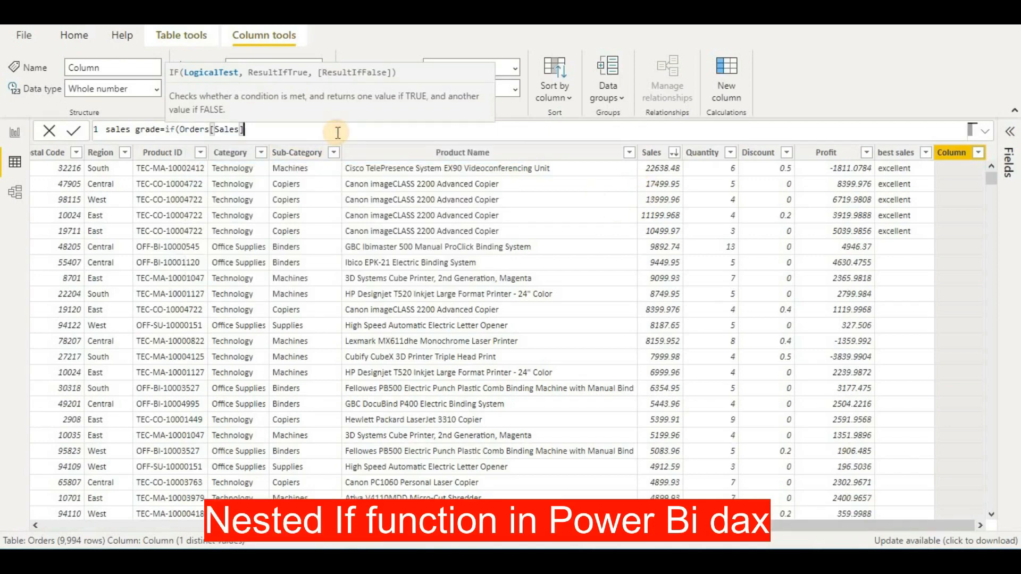
pyautogui.write('>10000,"Ex')
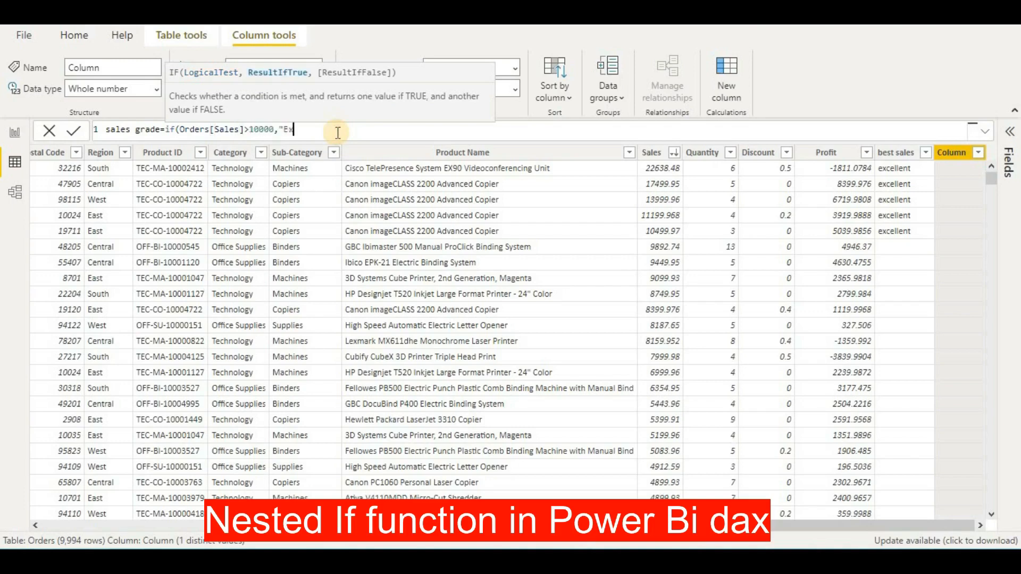
pyautogui.write('cellent",if')
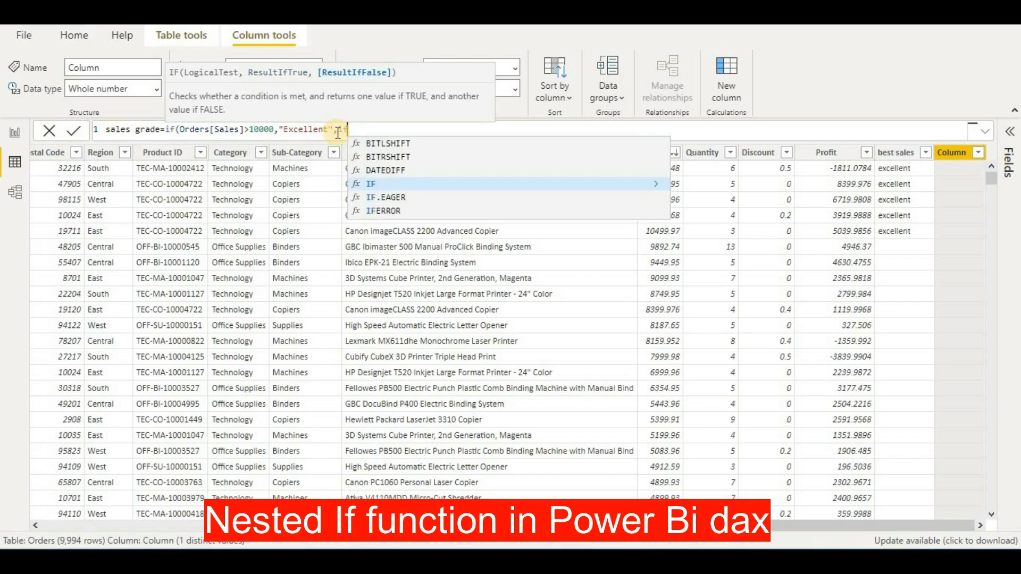
# Step: Give the nested second IF of the sales grade formula the condition Orders[Sales]>5000 and the result "Good"
pyautogui.write('(o')
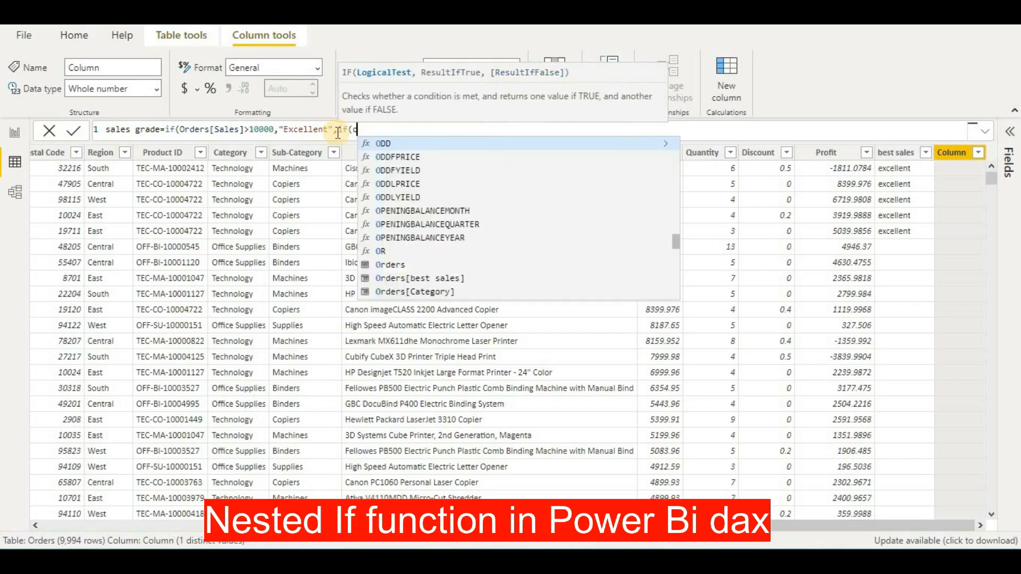
pyautogui.write('rder')
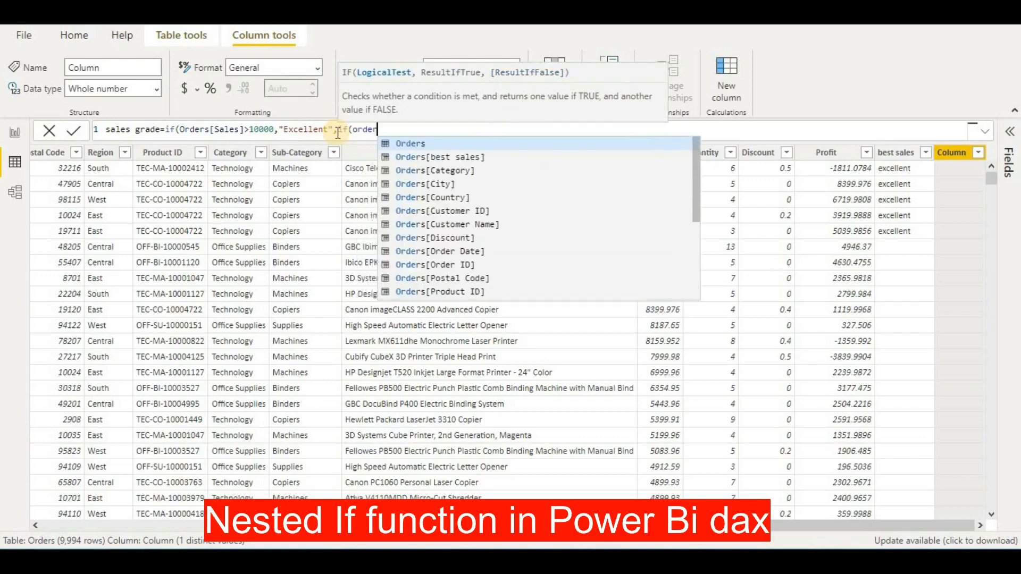
pyautogui.press('BackSpace')
pyautogui.press('BackSpace')
pyautogui.press('BackSpace')
pyautogui.press('BackSpace')
pyautogui.press('BackSpace')
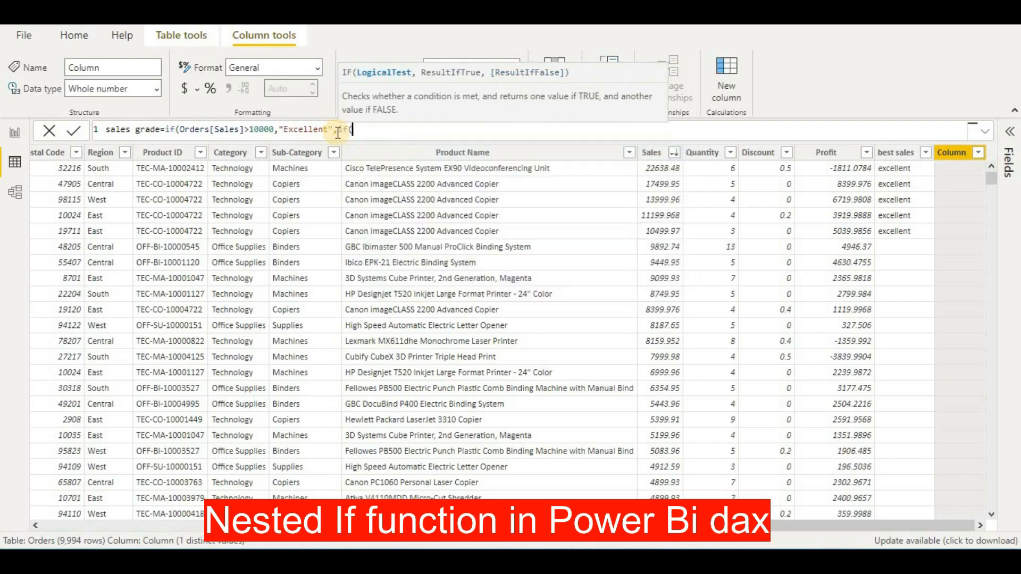
pyautogui.write('sa')
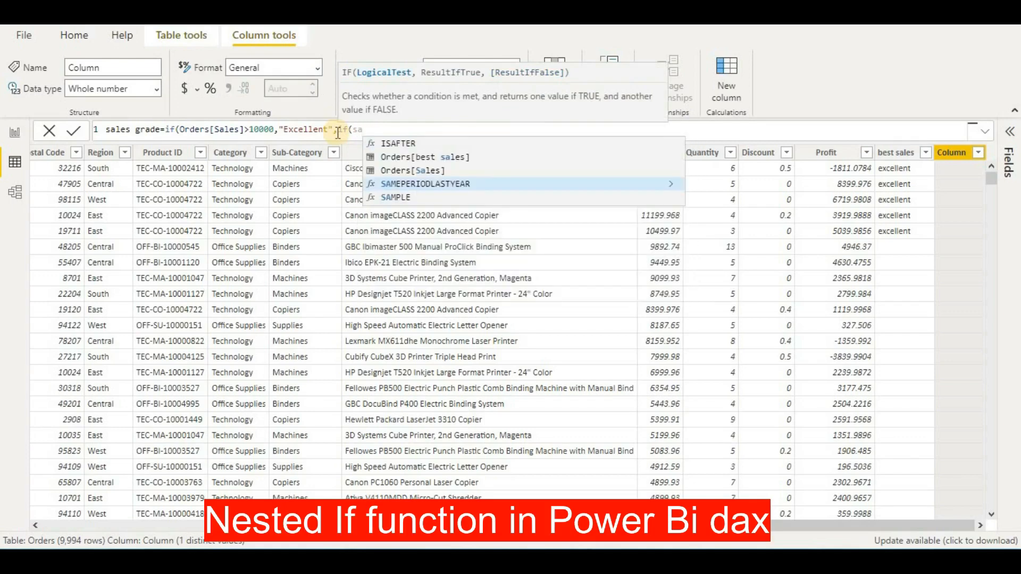
pyautogui.click(420, 170)
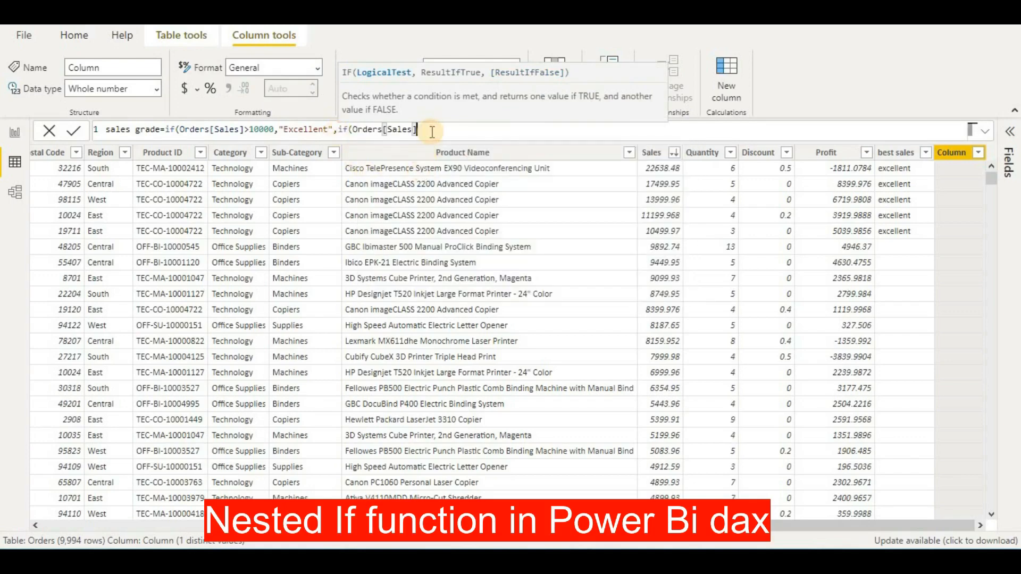
pyautogui.write('>5000,"')
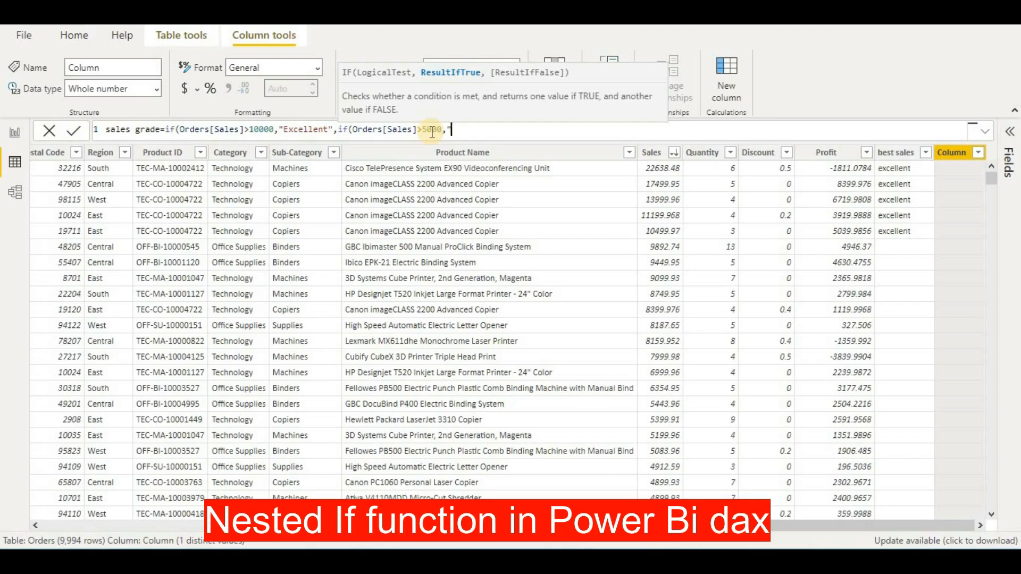
pyautogui.write('Good')
pyautogui.write('"')
pyautogui.write(',')
# Step: Add a third nested IF to the sales grade formula that tests Orders[Sales]>2000 and returns "Average"
pyautogui.write('if')
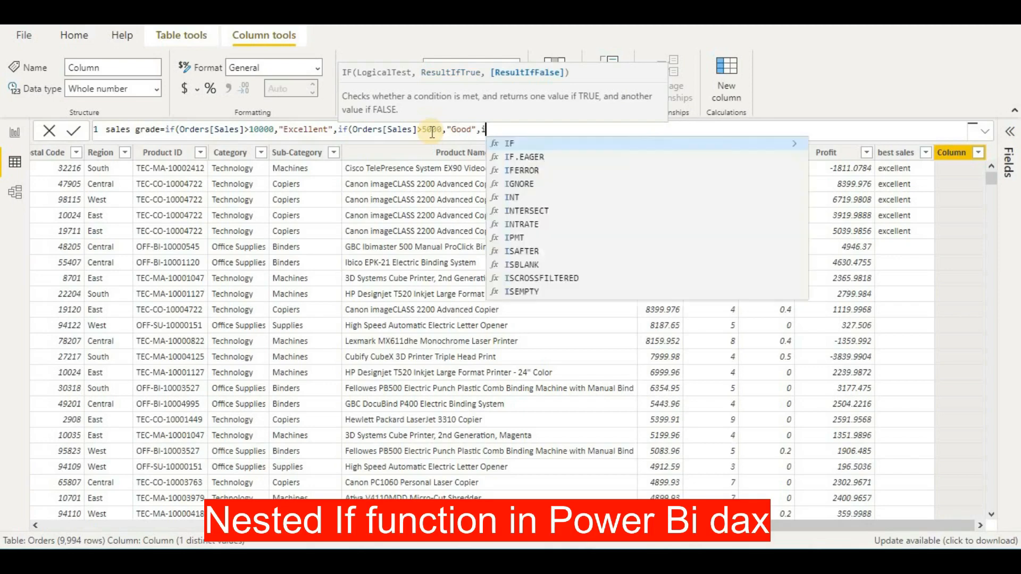
pyautogui.write('(')
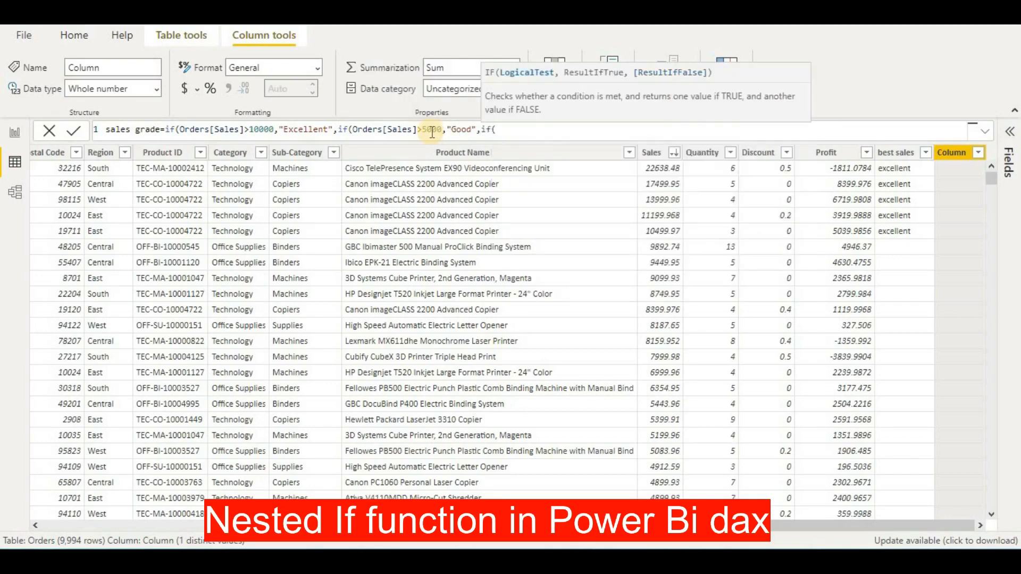
pyautogui.write('order')
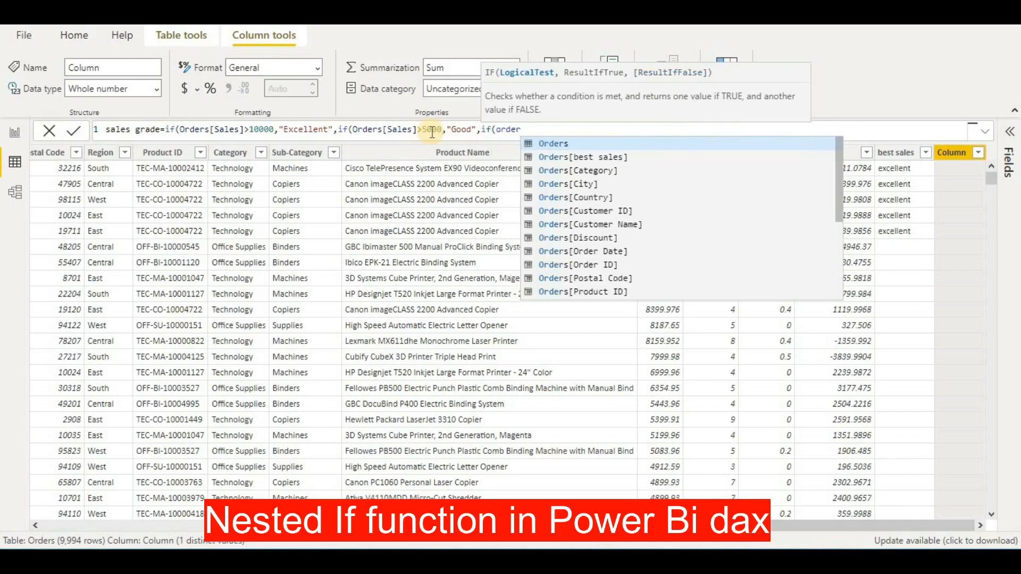
pyautogui.write('(sa')
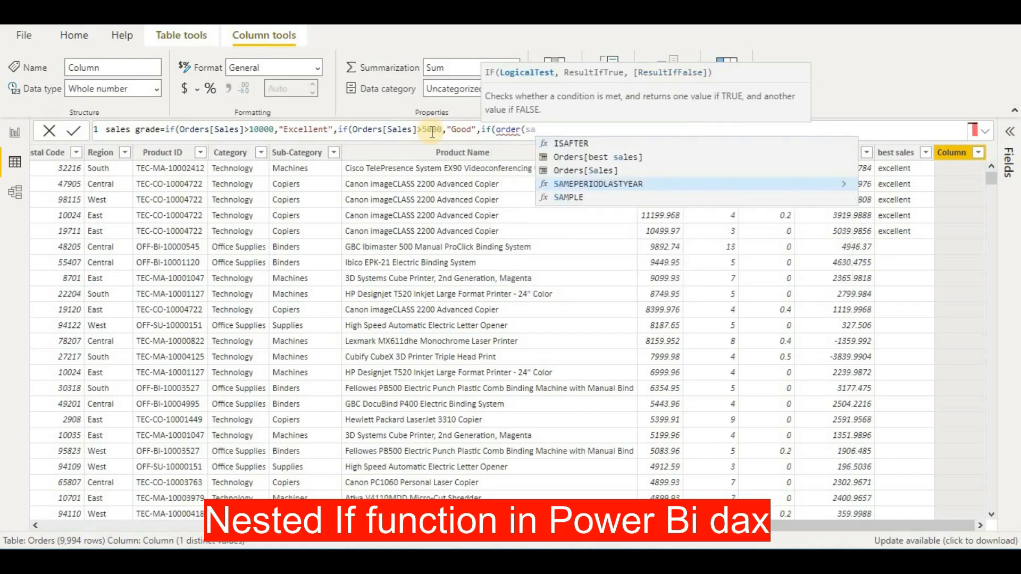
pyautogui.click(584, 170)
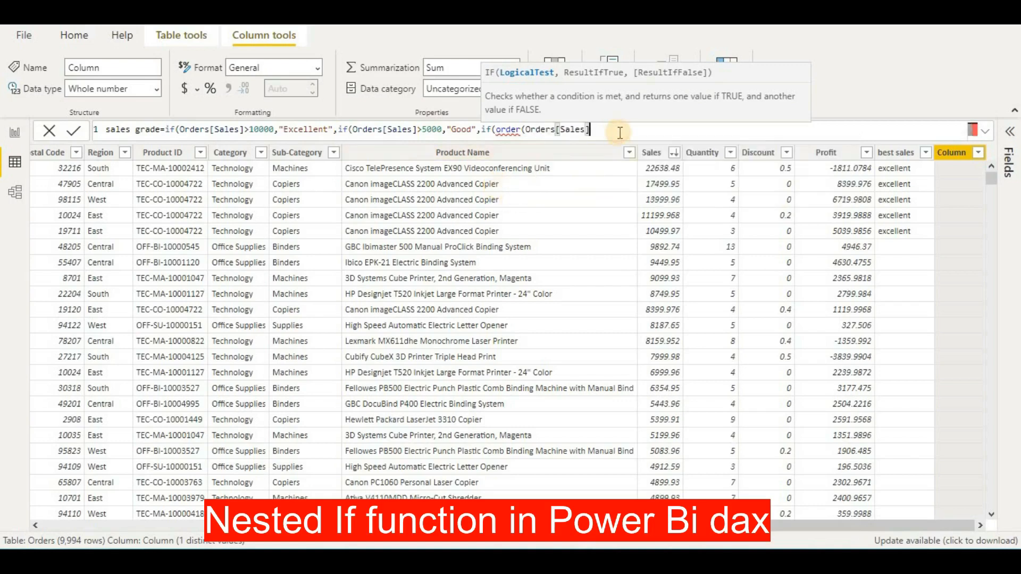
pyautogui.write('>2000,"Average')
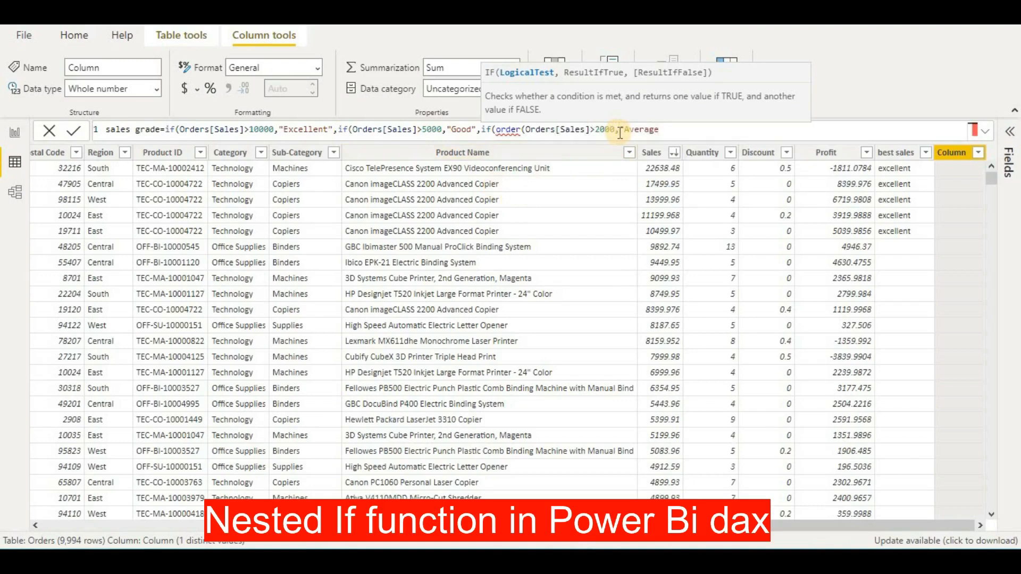
# Step: Give the innermost IF the false result "Poor", close all the nested IFs and commit the sales grade formula
pyautogui.write('","')
pyautogui.write('Poor")))')
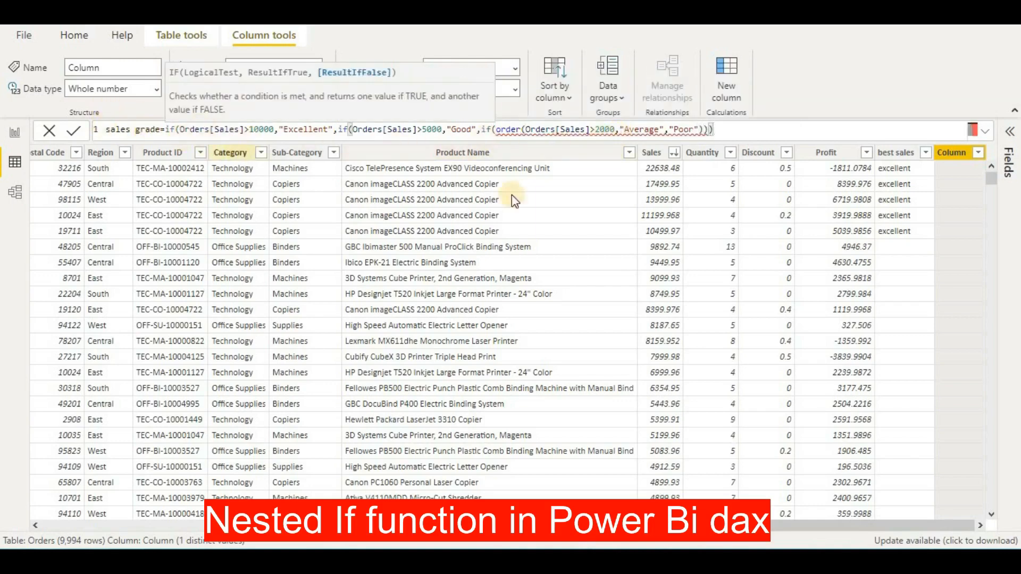
pyautogui.click(989, 132)
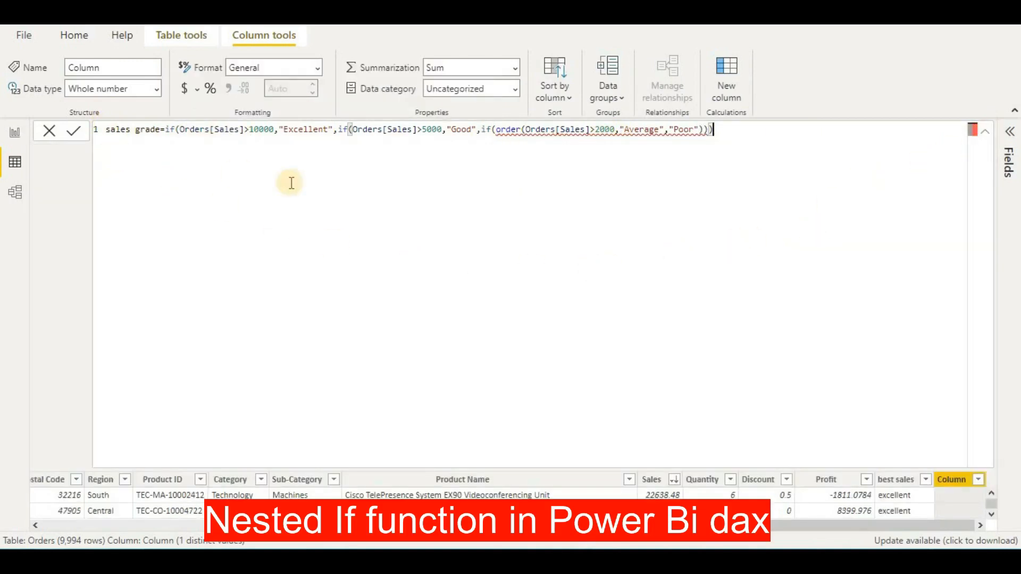
pyautogui.click(341, 133)
pyautogui.press('Return')
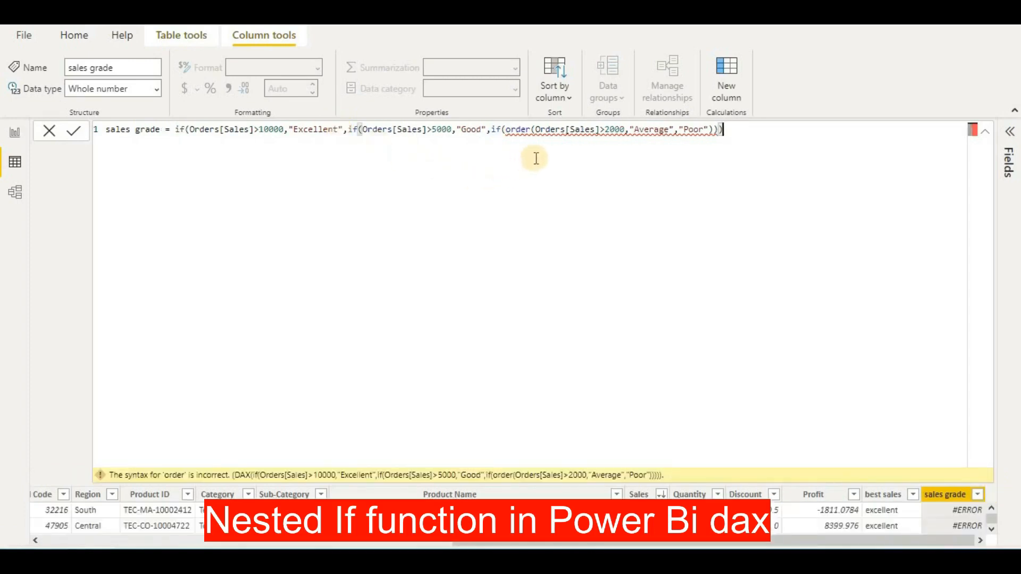
# Step: Remove the stray "order(" before Orders[Sales]>2000 in the sales grade formula and commit the correction
pyautogui.click(530, 131)
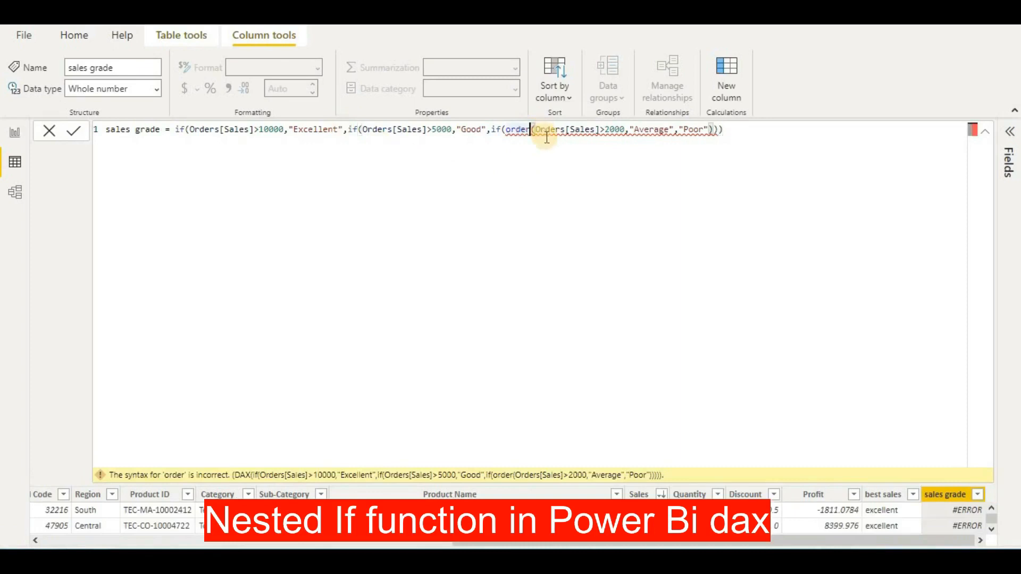
pyautogui.press('BackSpace')
pyautogui.press('BackSpace')
pyautogui.press('BackSpace')
pyautogui.press('BackSpace')
pyautogui.press('BackSpace')
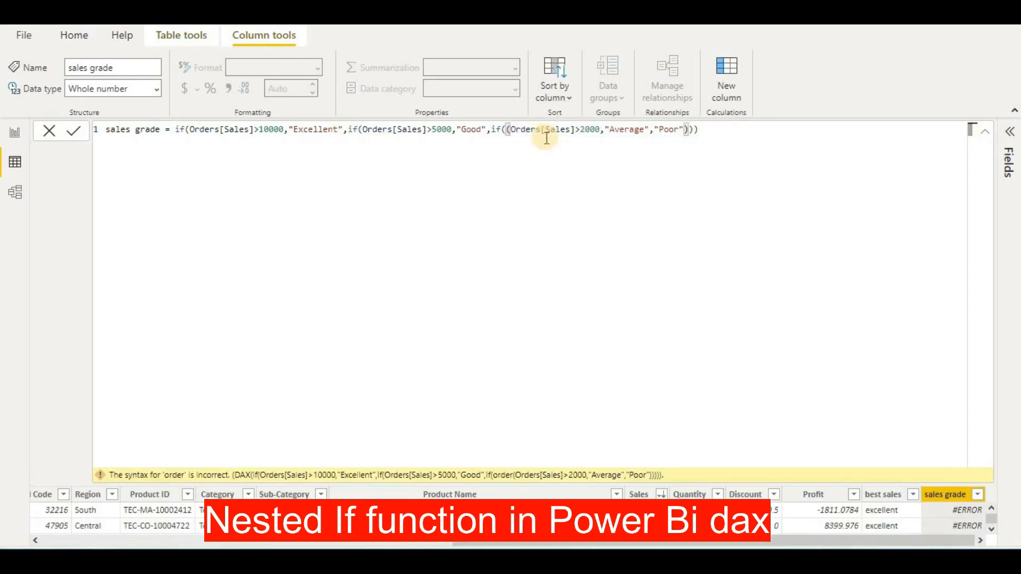
pyautogui.press('BackSpace')
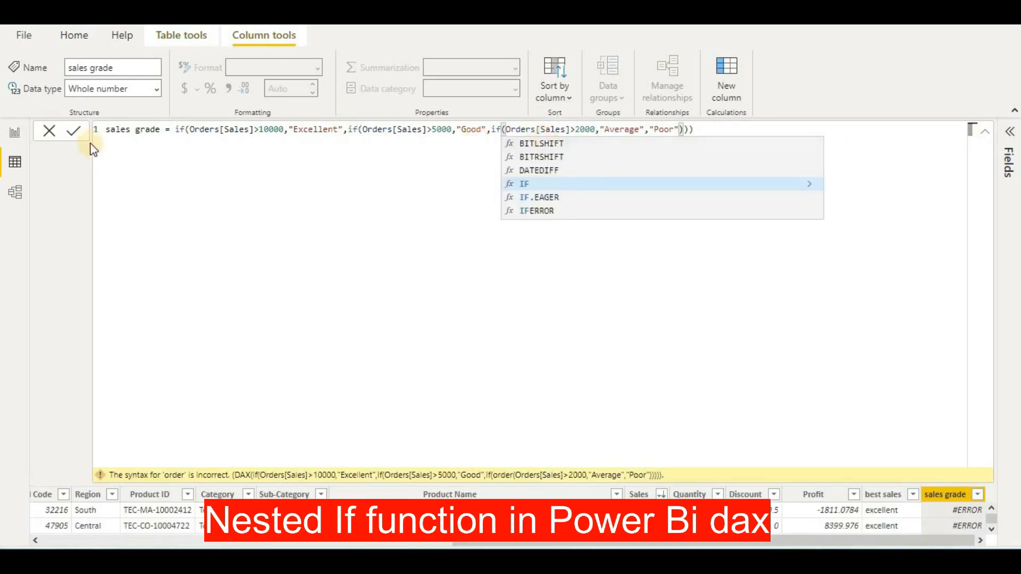
pyautogui.click(79, 131)
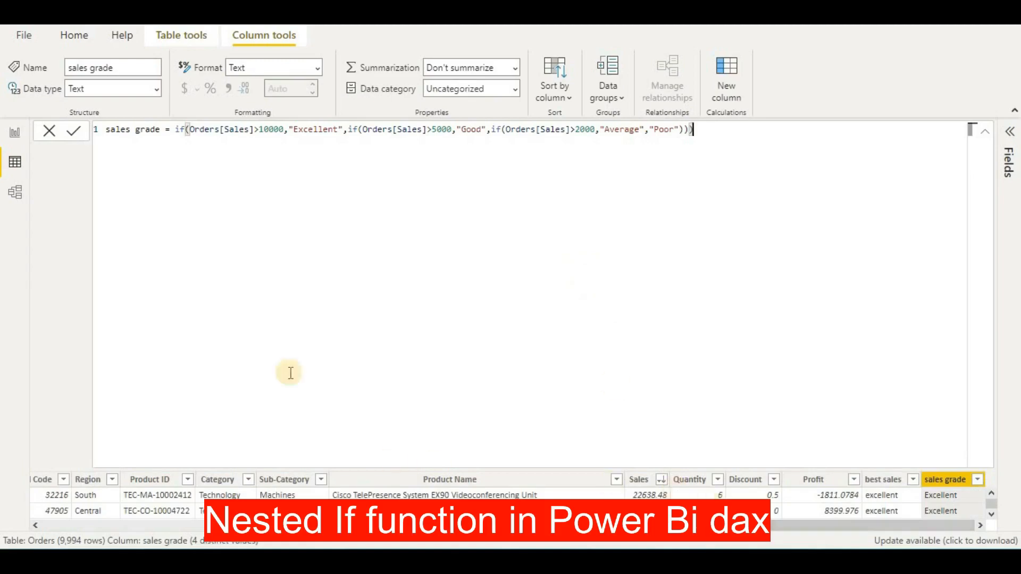
# Step: Collapse the expanded formula and examine the sales grade values against Sales down the Orders table
pyautogui.click(984, 136)
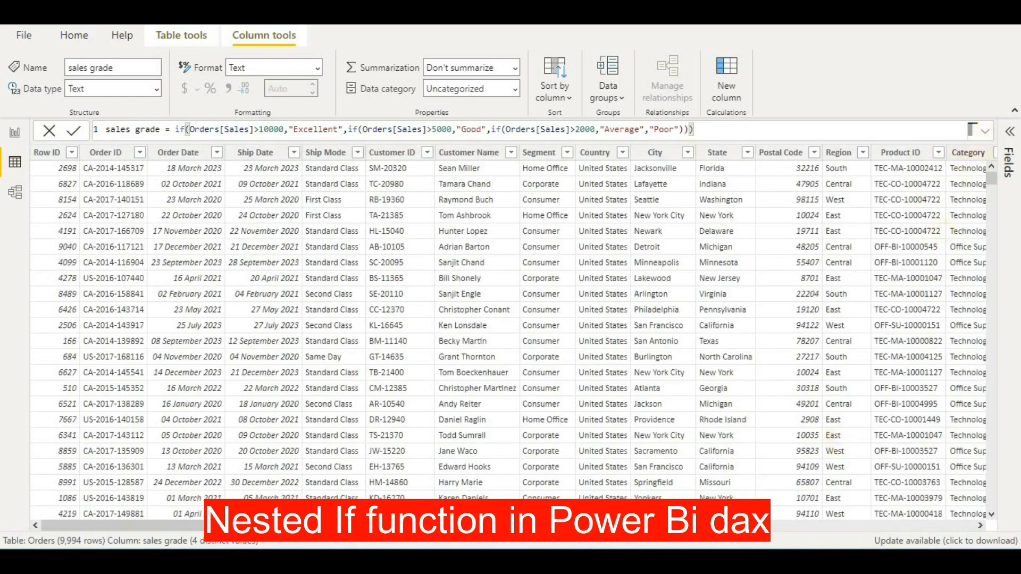
pyautogui.moveTo(532, 526); pyautogui.dragTo(1008, 505)
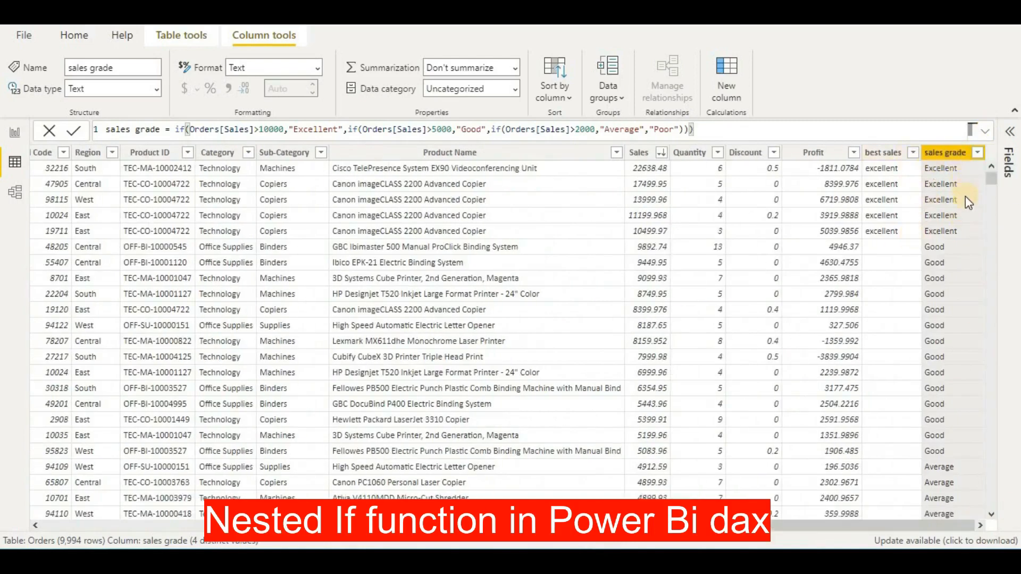
pyautogui.scroll(-2, 959, 308)
pyautogui.scroll(-20, 957, 305)
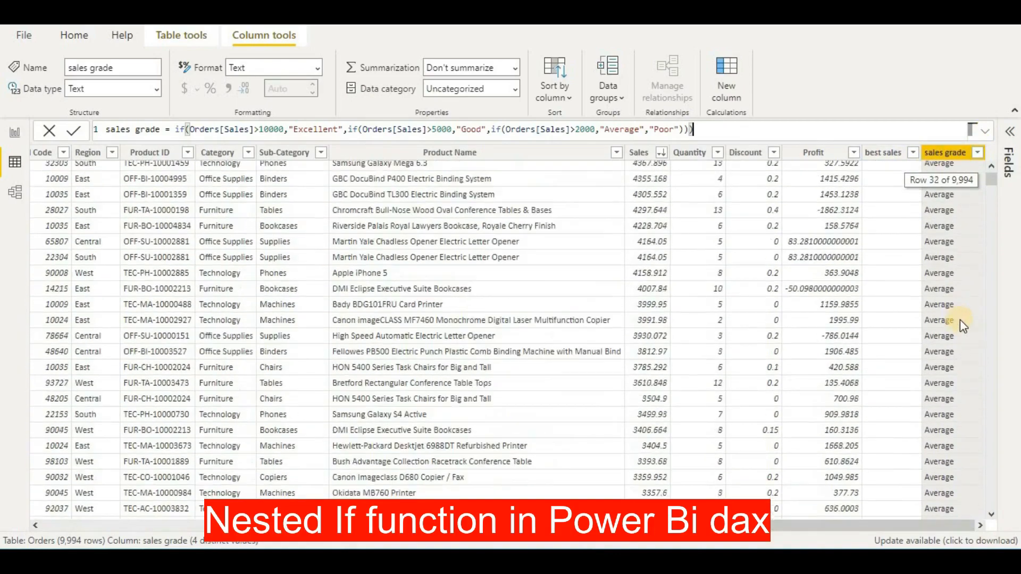
pyautogui.scroll(-5, 966, 352)
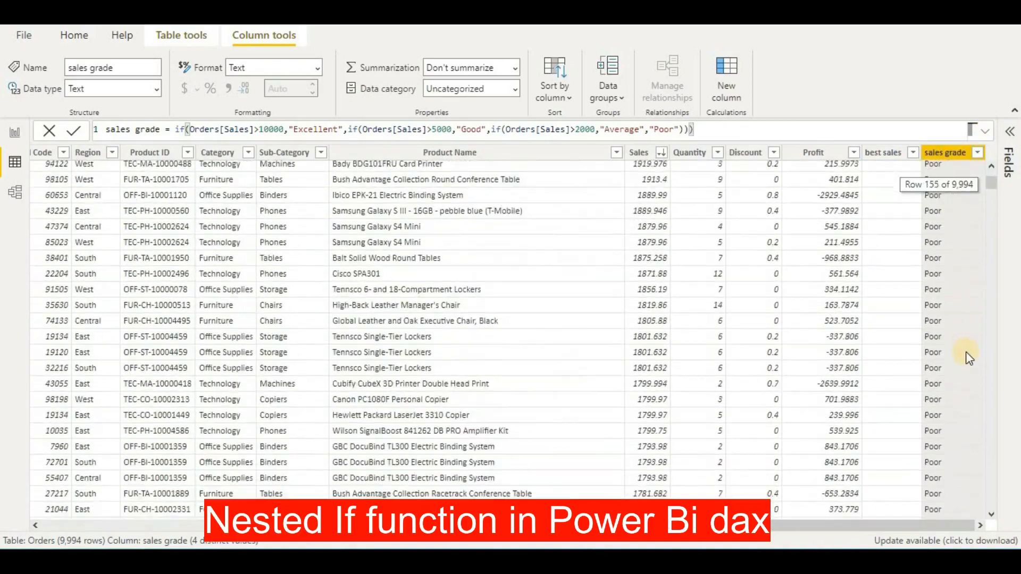
pyautogui.scroll(15, 966, 352)
pyautogui.scroll(15, 957, 366)
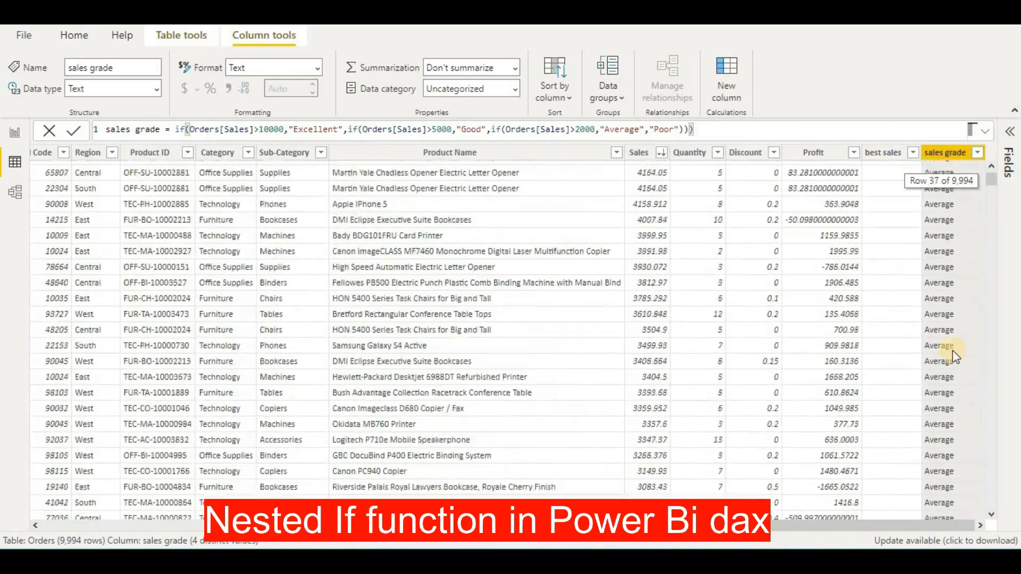
# Step: Build a clustered column chart on the report page with sales grade on the X-axis and Sales on the Y-axis, and enlarge it
pyautogui.click(17, 132)
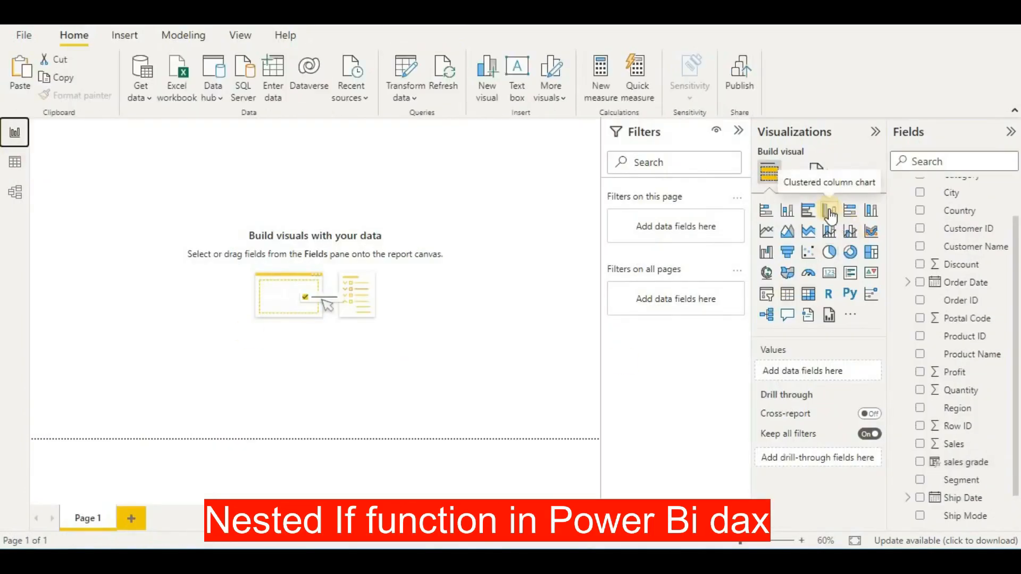
pyautogui.click(831, 215)
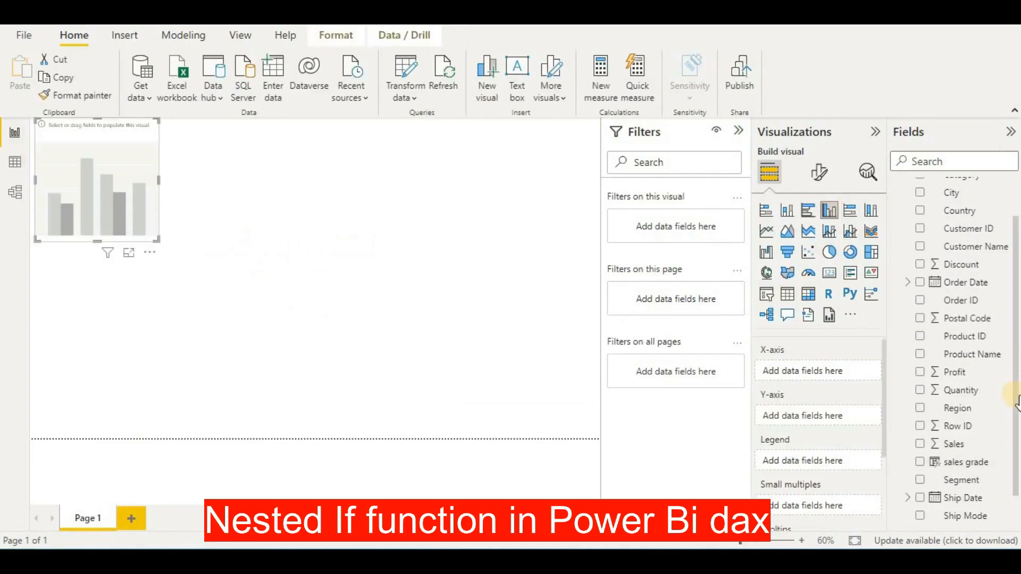
pyautogui.scroll(-2, 1016, 402)
pyautogui.moveTo(935, 431); pyautogui.dragTo(808, 375)
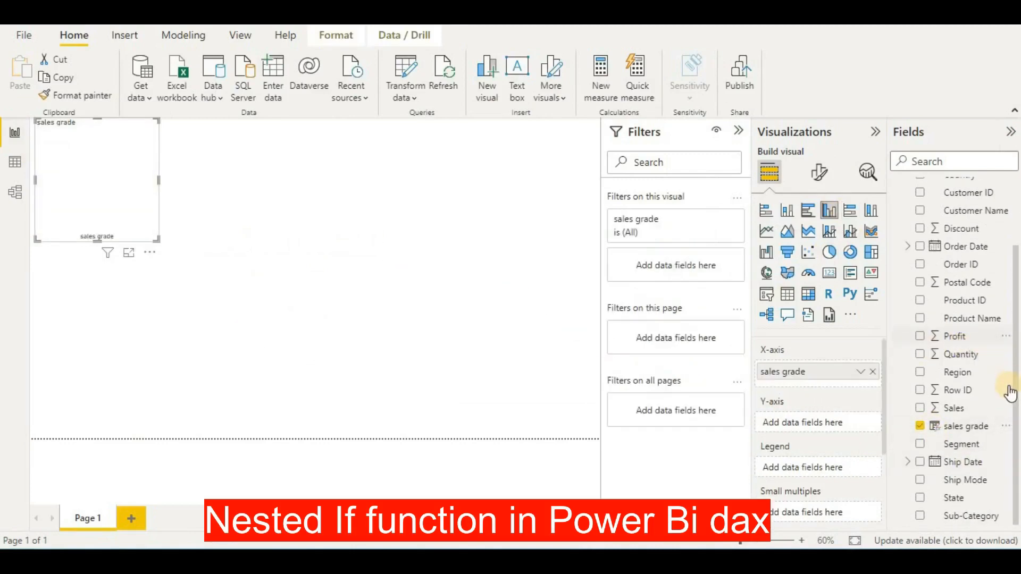
pyautogui.moveTo(955, 408); pyautogui.dragTo(849, 428)
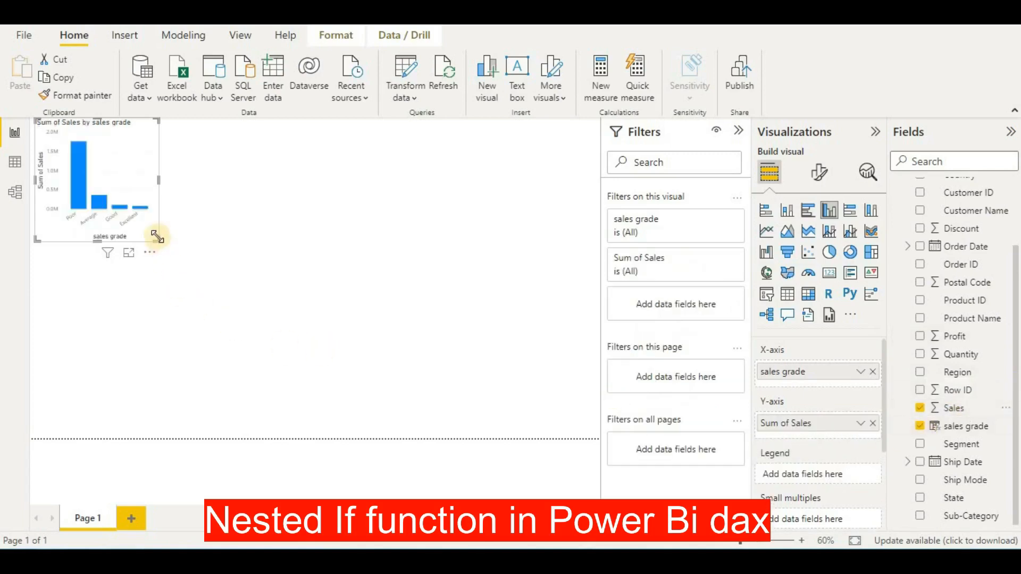
pyautogui.moveTo(510, 375); pyautogui.dragTo(548, 391)
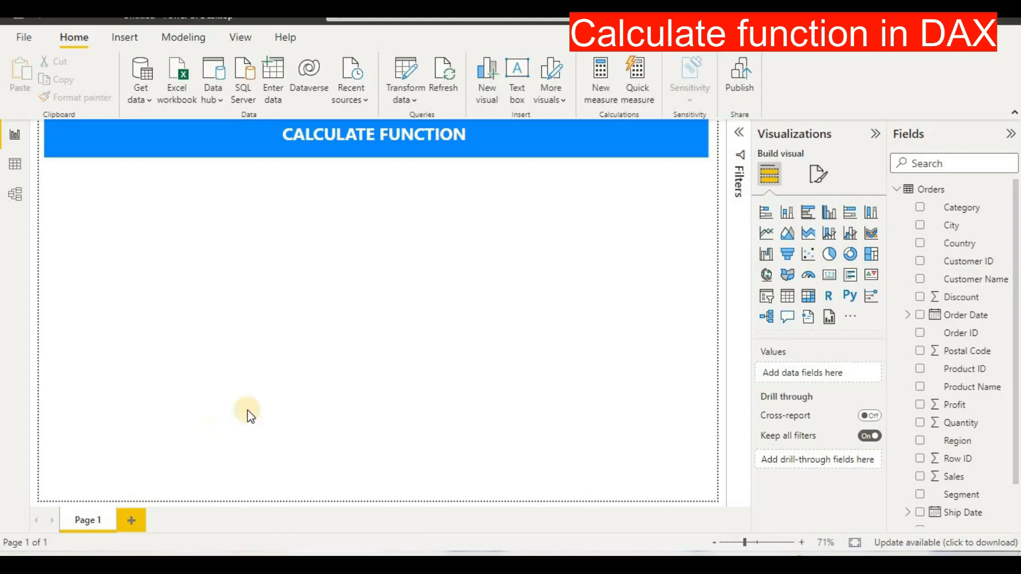
# Step: Add a table visual showing Sales to the CALCULATE FUNCTION page and narrow it to about a third of the page width
pyautogui.click(787, 296)
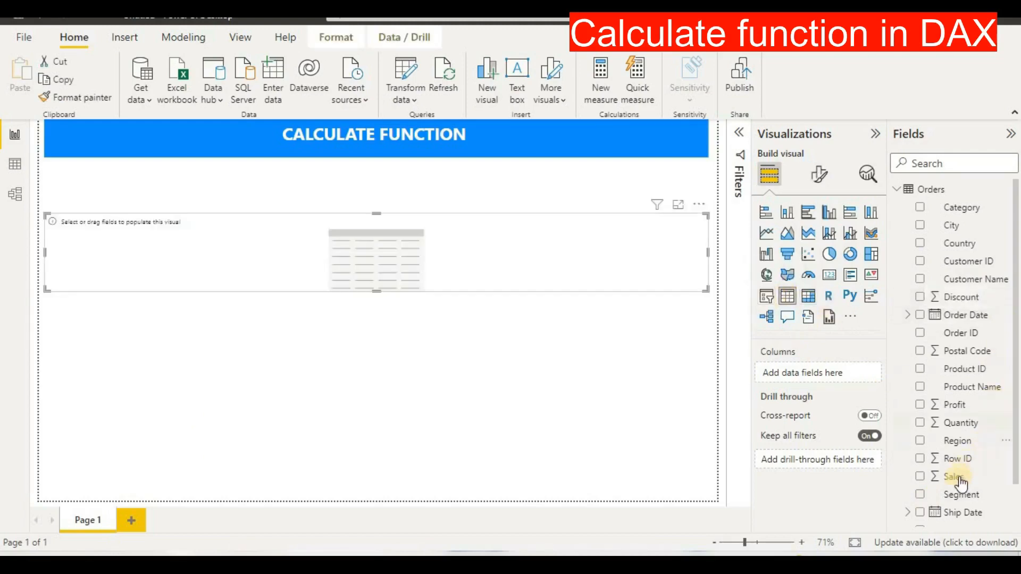
pyautogui.moveTo(955, 477); pyautogui.dragTo(404, 264)
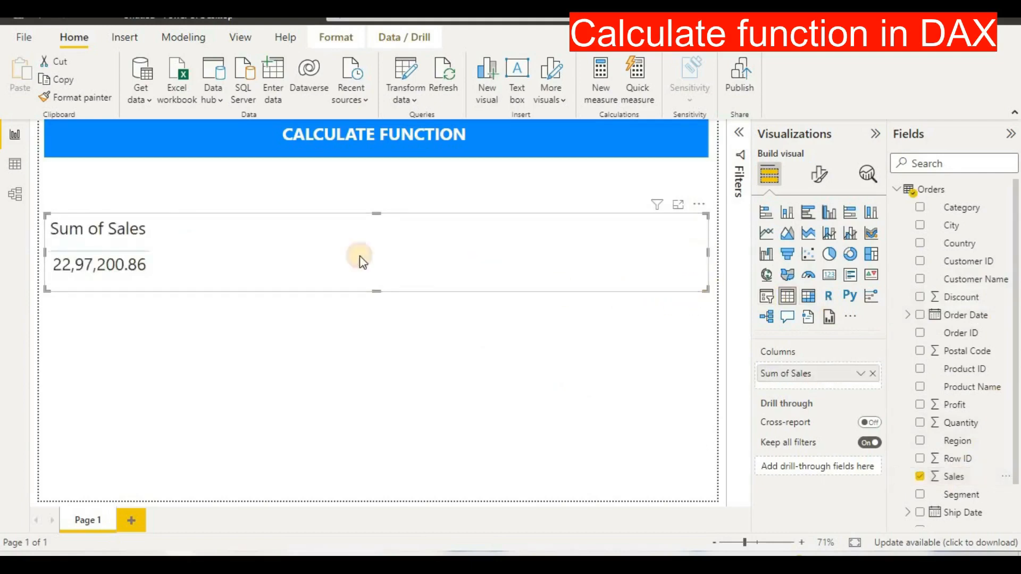
pyautogui.moveTo(359, 256); pyautogui.dragTo(259, 260)
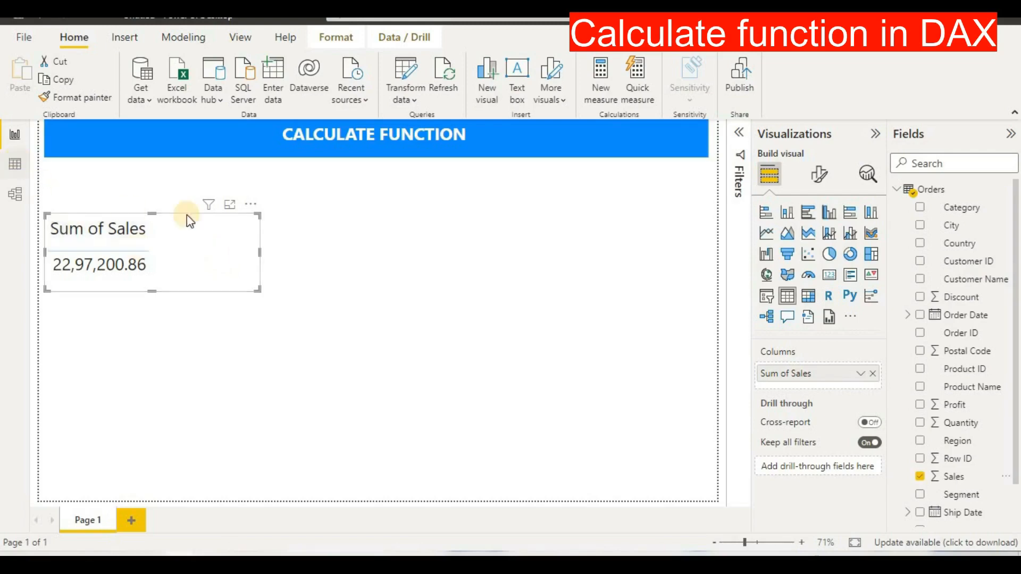
# Step: Create a new measure in the Orders table named salestech and begin its formula with the CALCULATE function
pyautogui.click(600, 75)
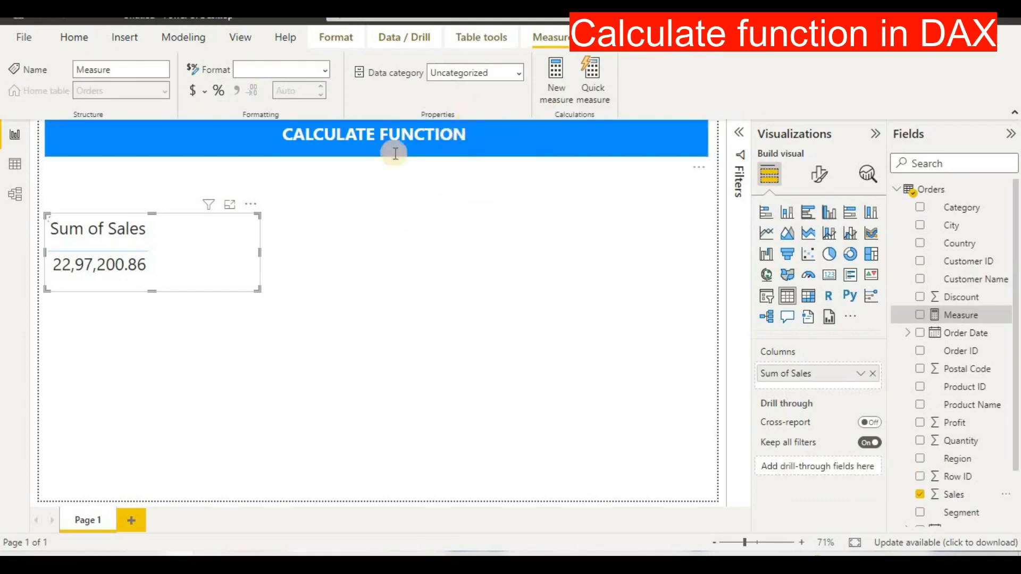
pyautogui.hotkey('ctrl', 'a')
pyautogui.press('BackSpace')
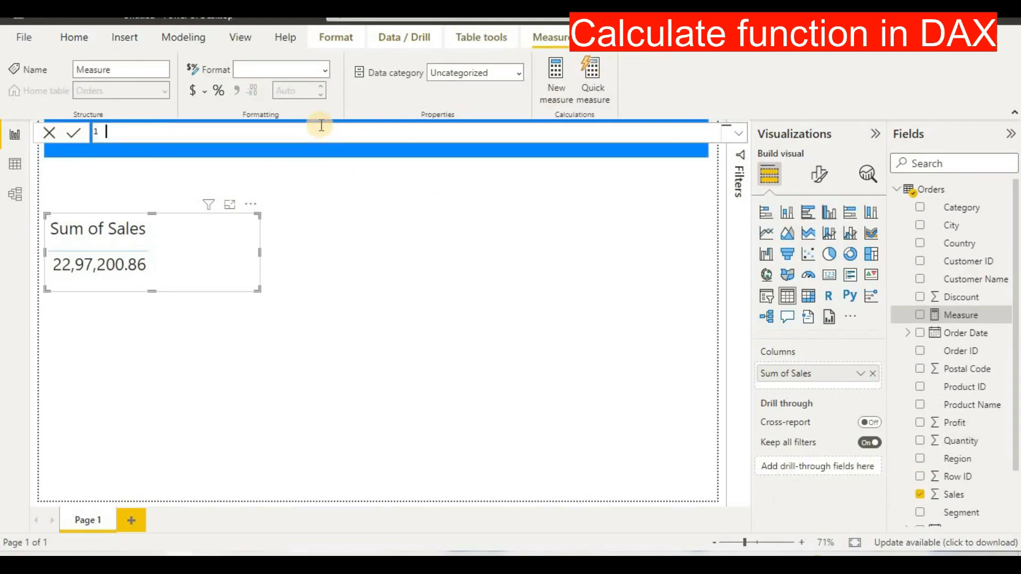
pyautogui.write('sales2020')
pyautogui.press('BackSpace')
pyautogui.press('BackSpace')
pyautogui.press('BackSpace')
pyautogui.press('BackSpace')
pyautogui.write('ted')
pyautogui.write('h')
pyautogui.write('=')
pyautogui.write('caluca')
pyautogui.press('BackSpace')
pyautogui.press('BackSpace')
pyautogui.press('BackSpace')
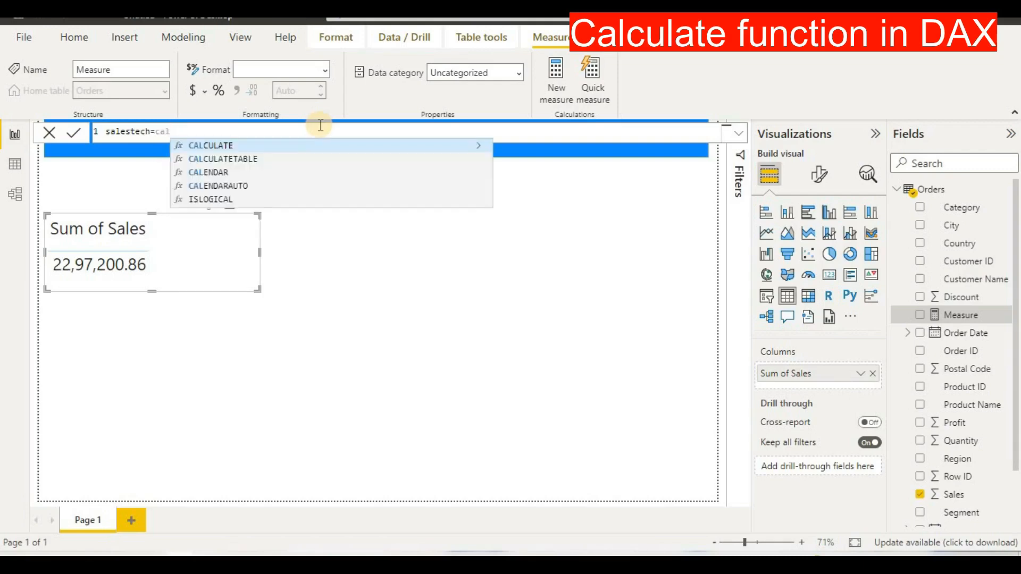
pyautogui.click(343, 147)
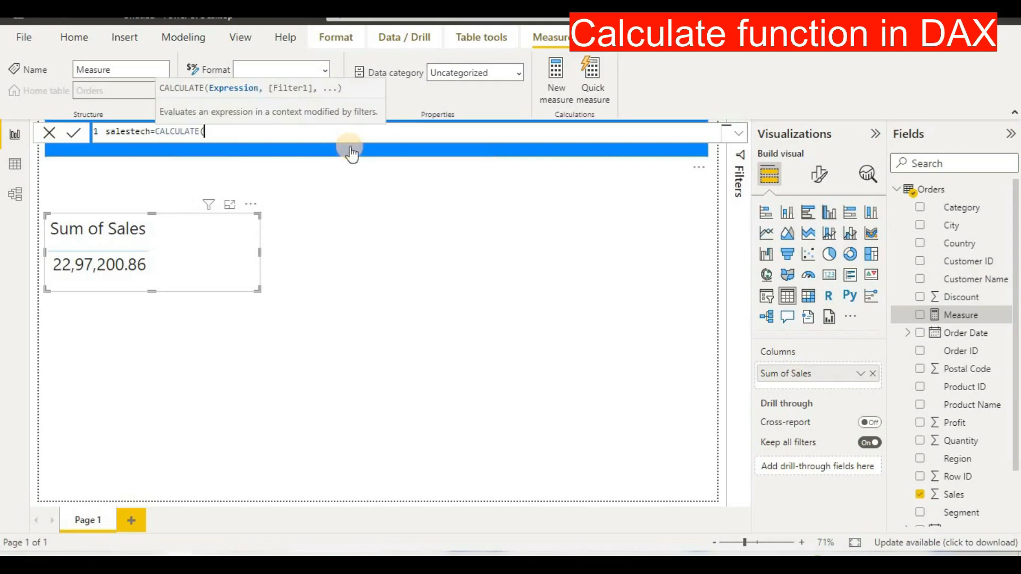
# Step: Enter the sum of Orders[Sales] as the expression of CALCULATE in the salestech formula
pyautogui.write('sum(')
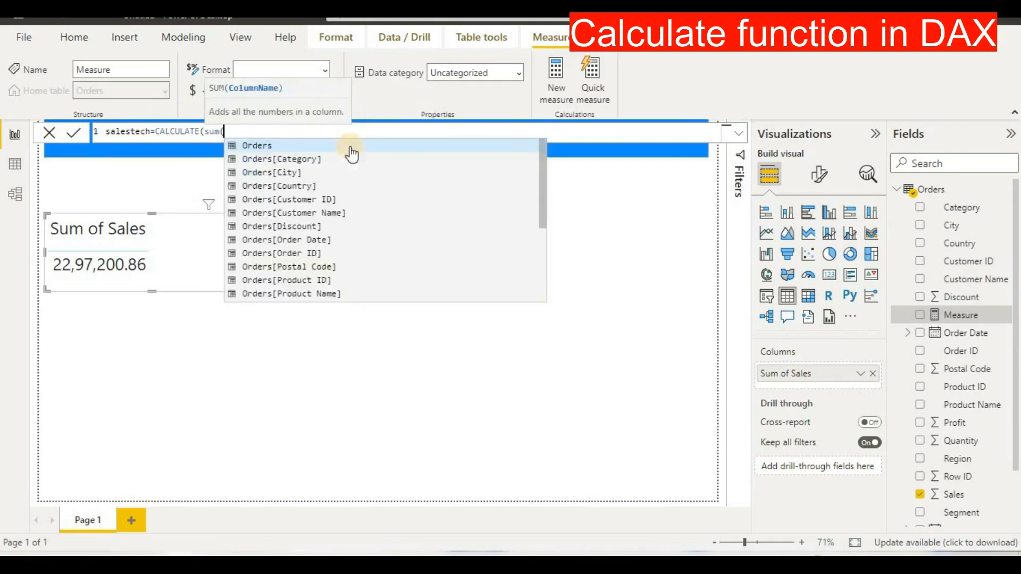
pyautogui.scroll(-1, 368, 206)
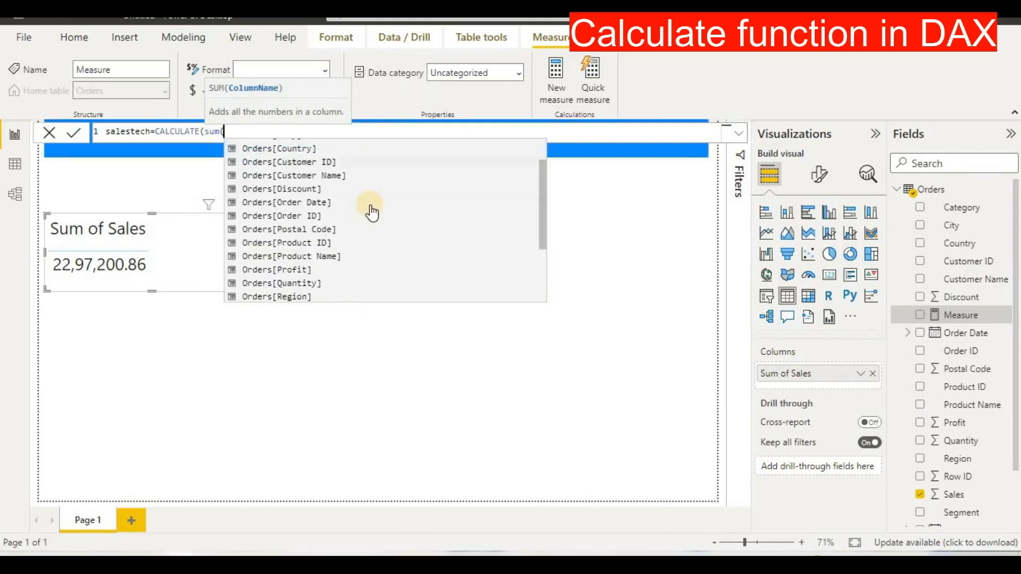
pyautogui.scroll(-2, 346, 246)
pyautogui.click(342, 244)
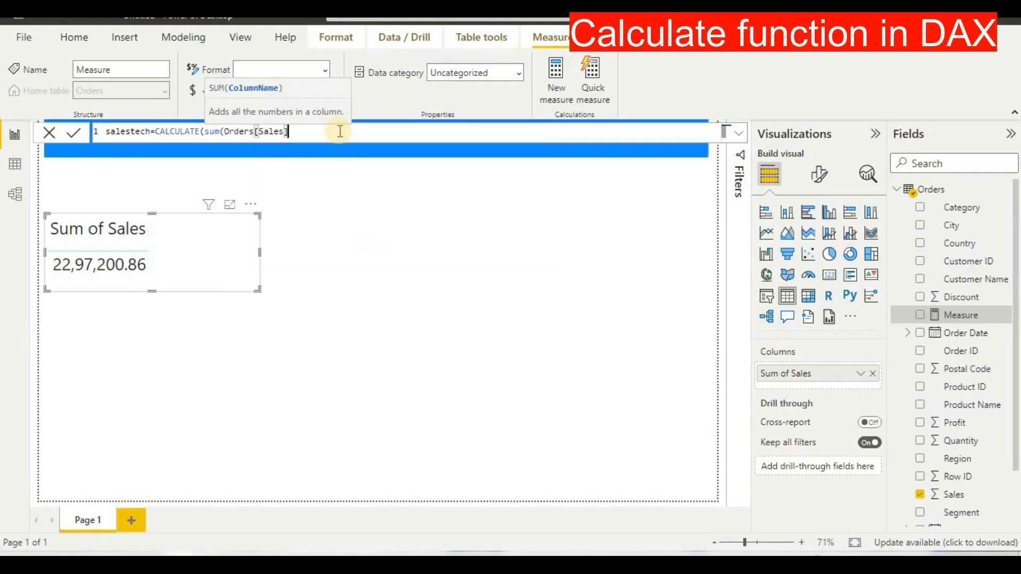
pyautogui.write(',')
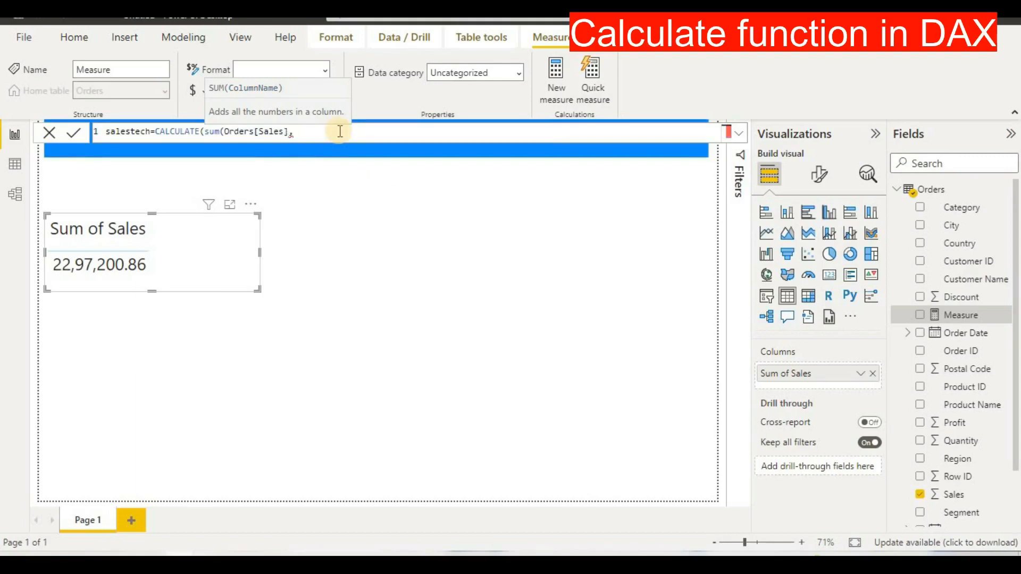
pyautogui.write('order')
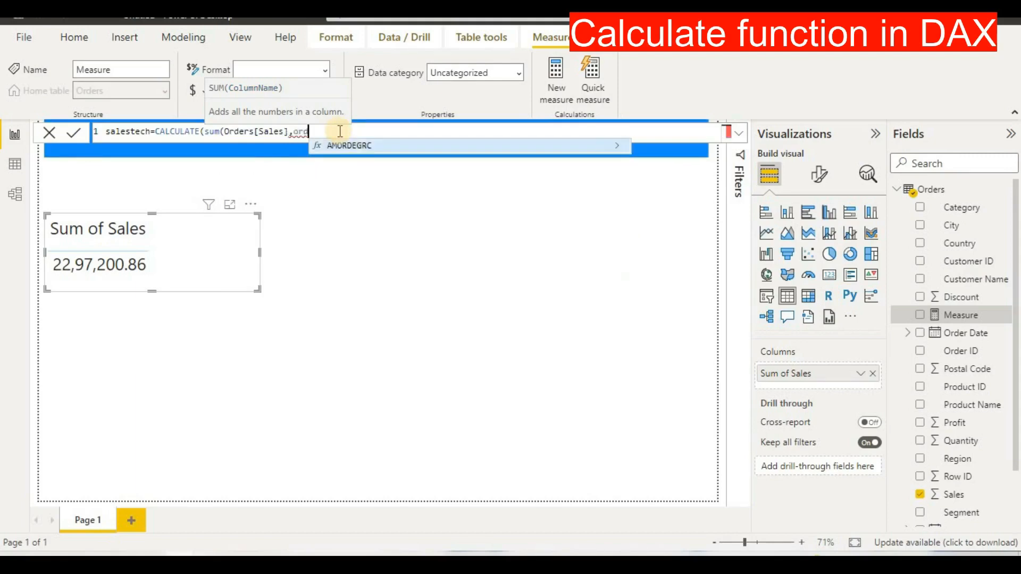
pyautogui.press('BackSpace')
pyautogui.press('BackSpace')
pyautogui.press('BackSpace')
pyautogui.press('BackSpace')
pyautogui.press('BackSpace')
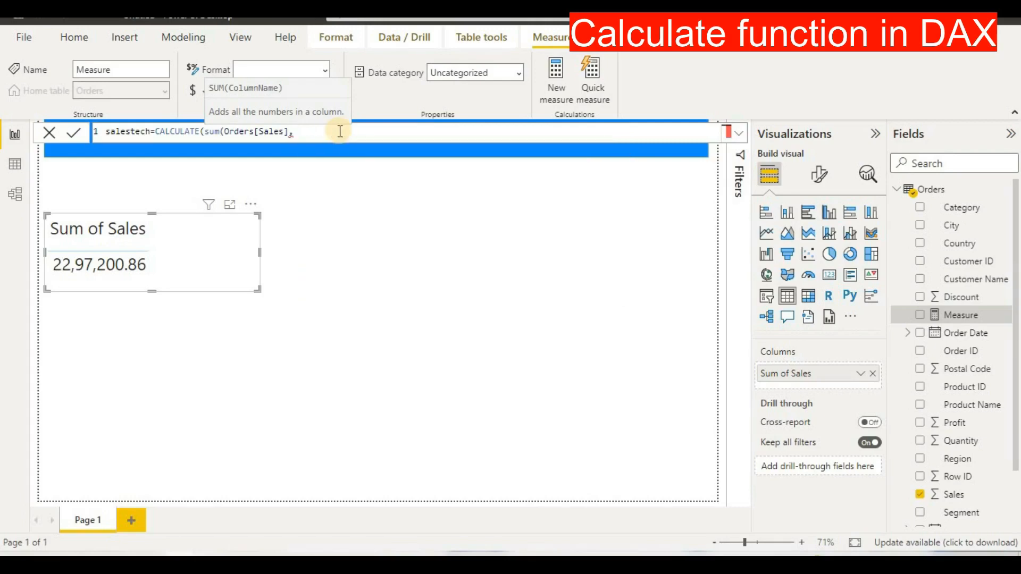
pyautogui.write('ord')
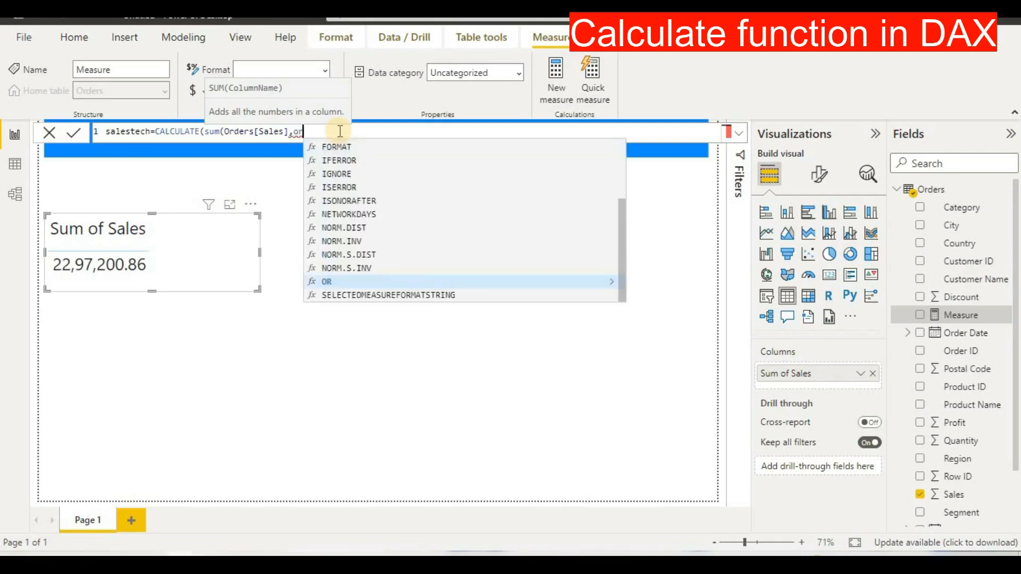
pyautogui.press('BackSpace')
pyautogui.press('BackSpace')
pyautogui.press('BackSpace')
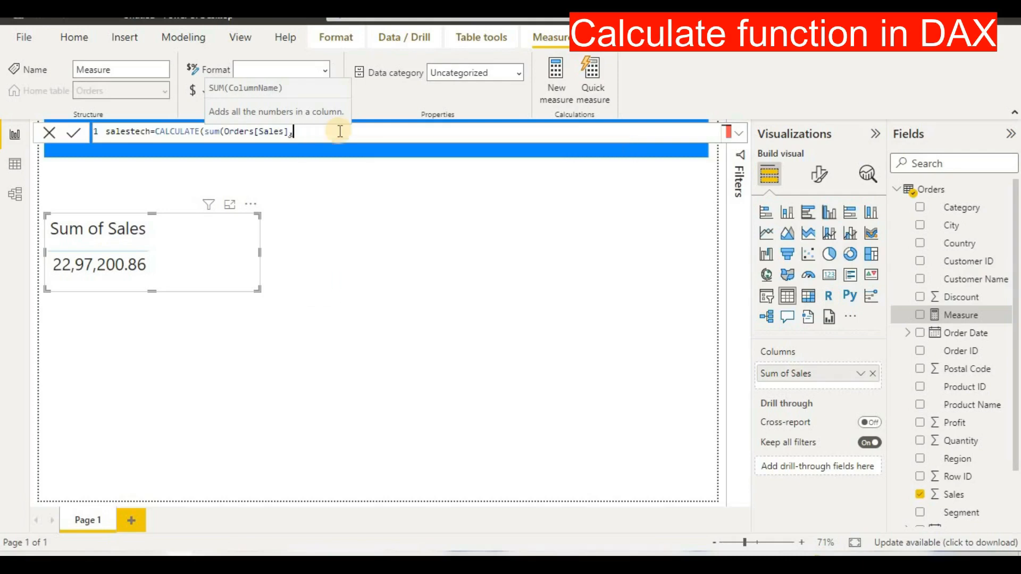
pyautogui.press('BackSpace')
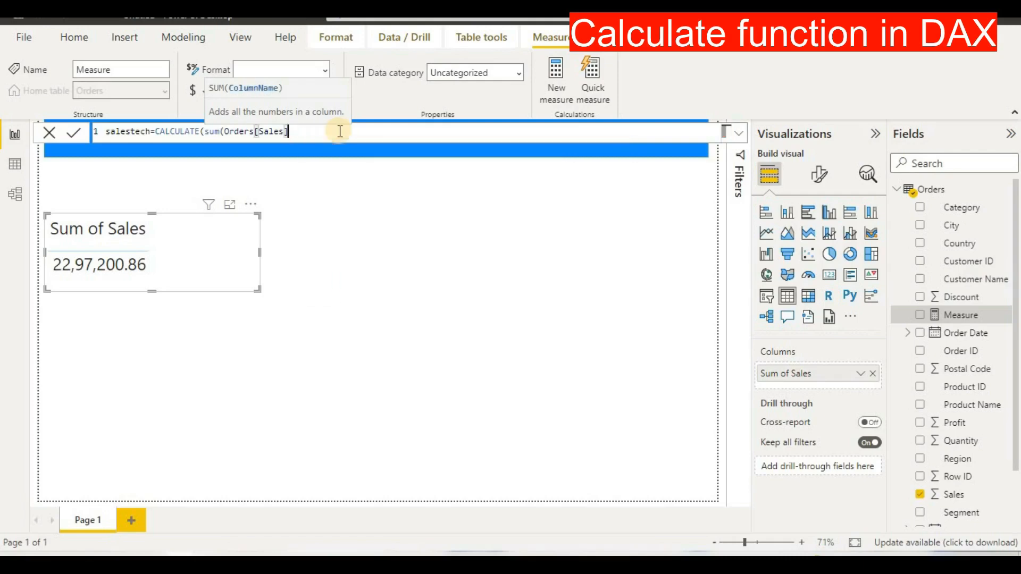
# Step: Close the sum, add the filter Orders[Category]="Technology" to the salestech formula and commit the measure
pyautogui.write(')')
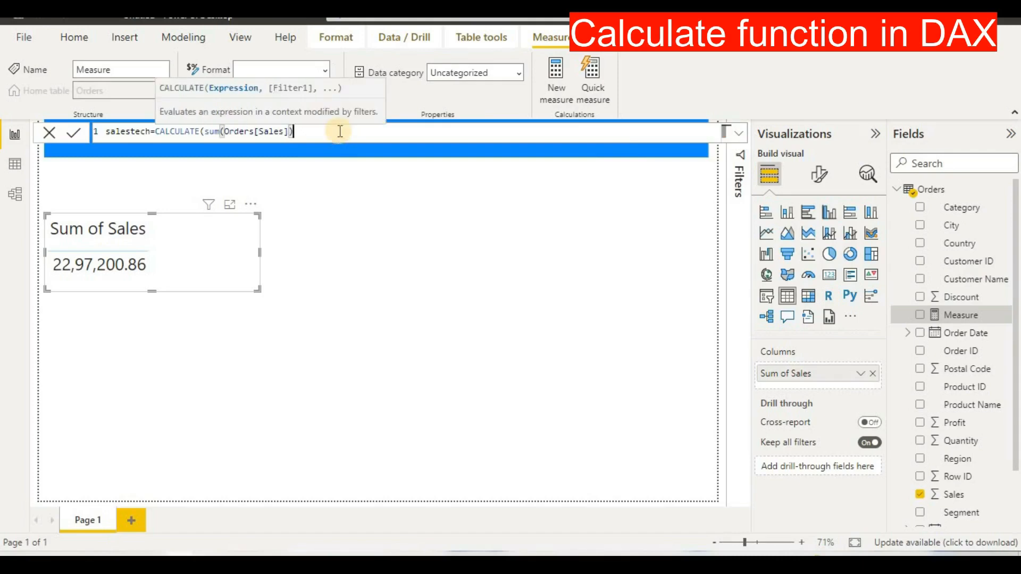
pyautogui.write(',order')
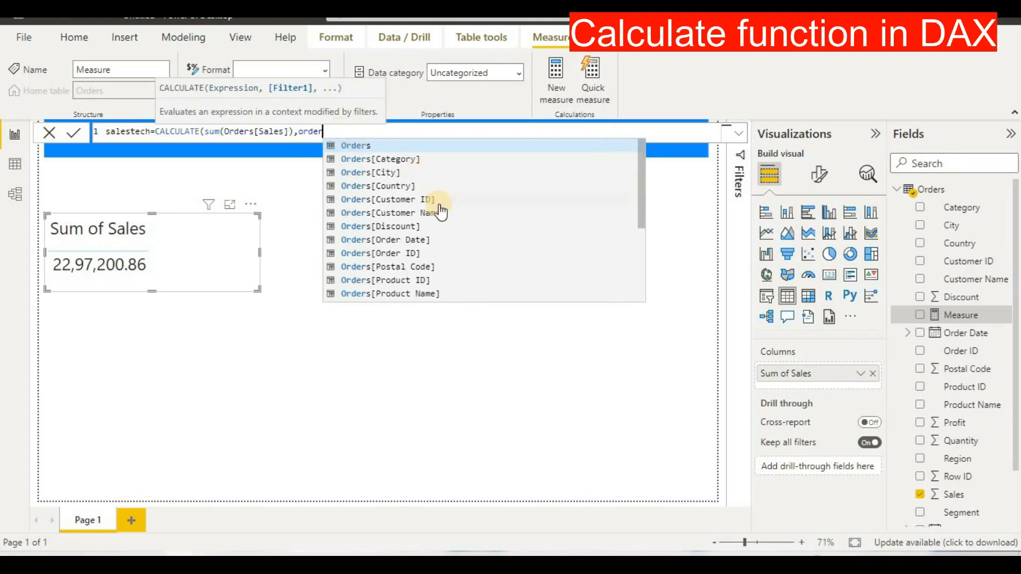
pyautogui.scroll(-1, 441, 212)
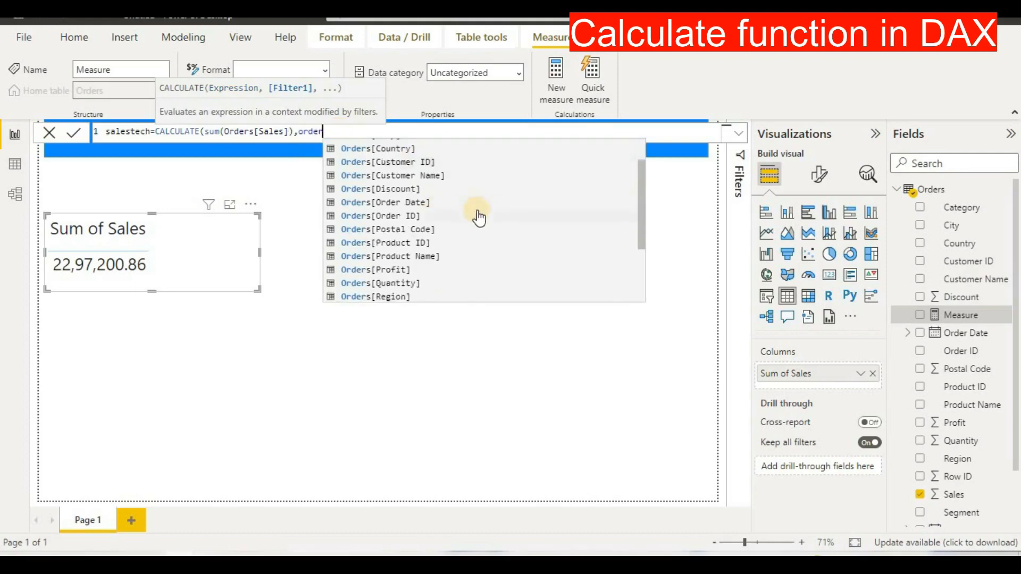
pyautogui.scroll(-1, 479, 218)
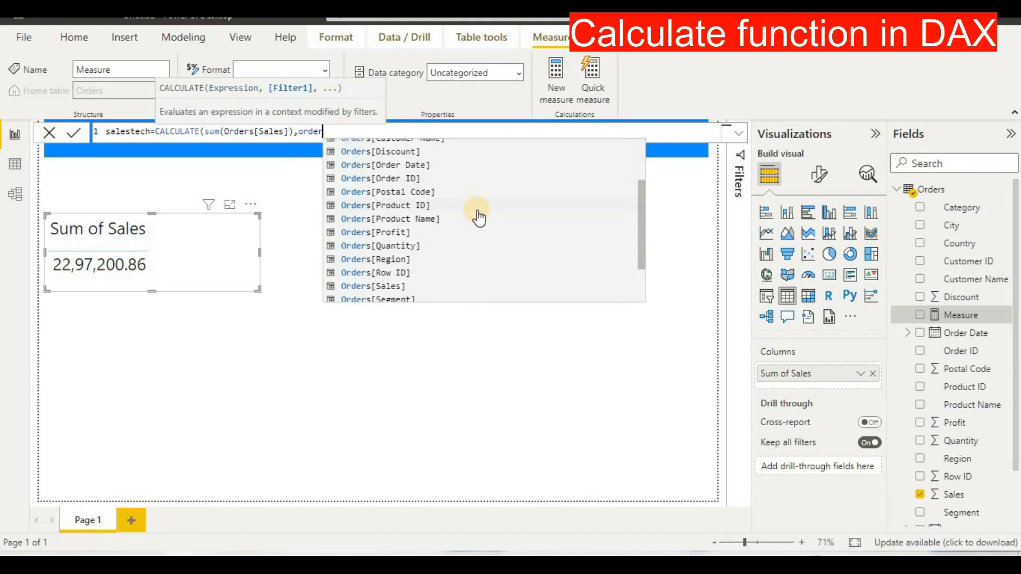
pyautogui.scroll(-1, 478, 220)
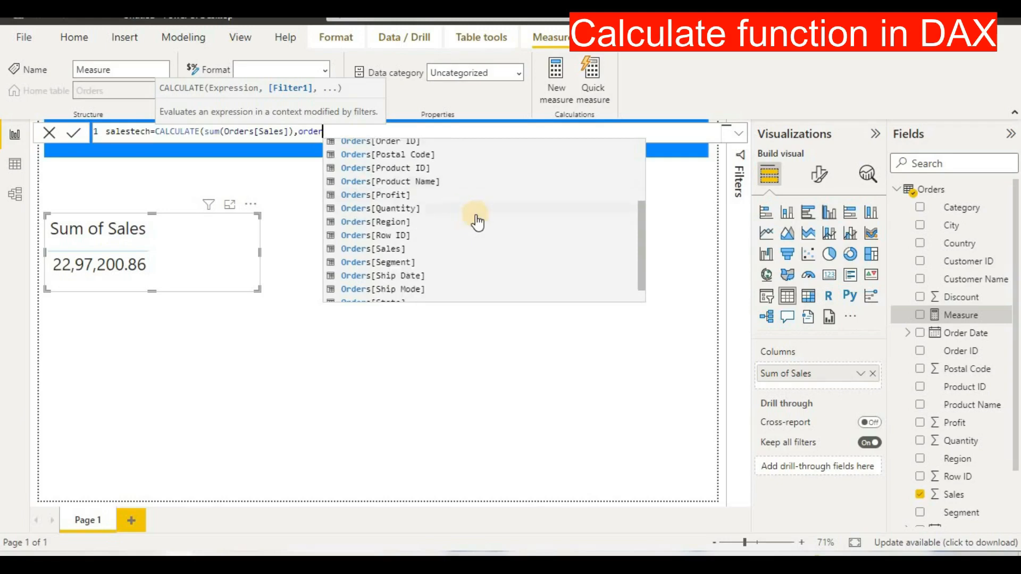
pyautogui.scroll(3, 478, 222)
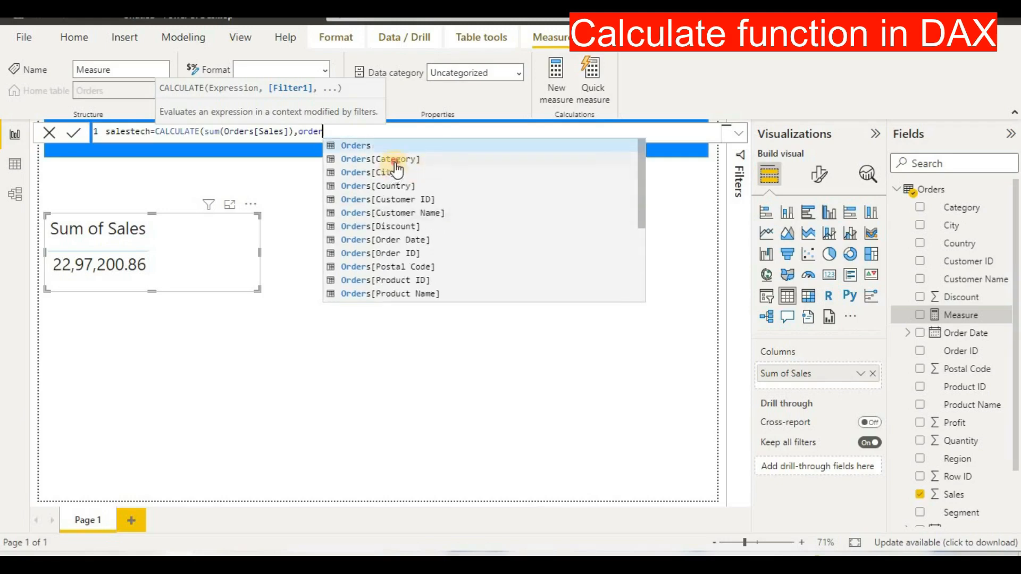
pyautogui.click(396, 160)
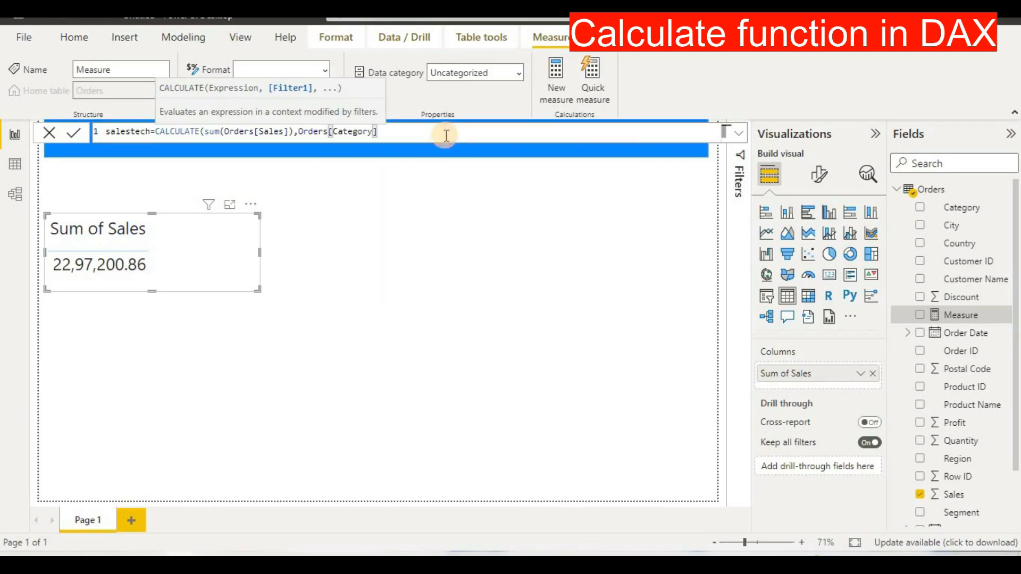
pyautogui.write('="Technology')
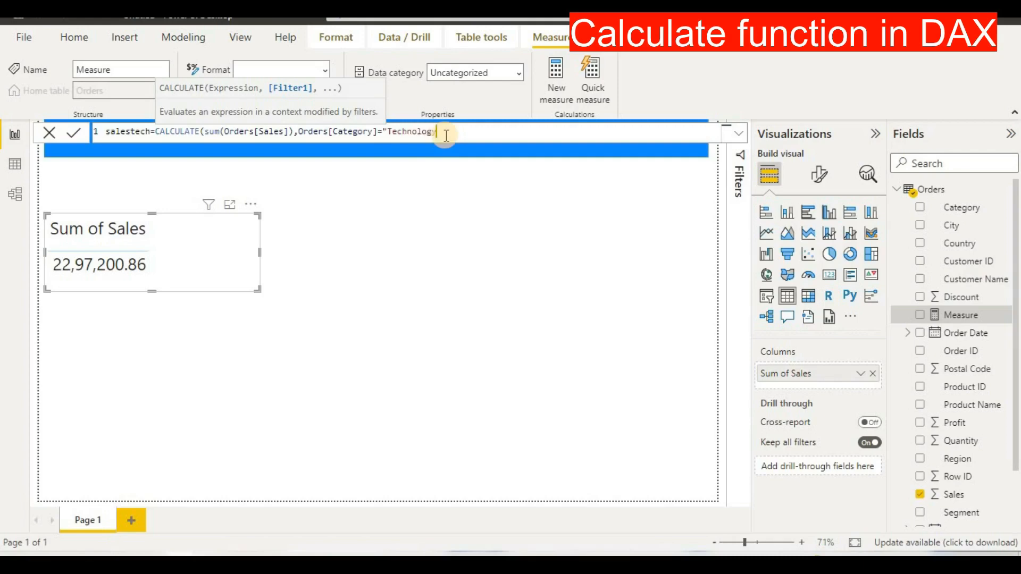
pyautogui.write('")')
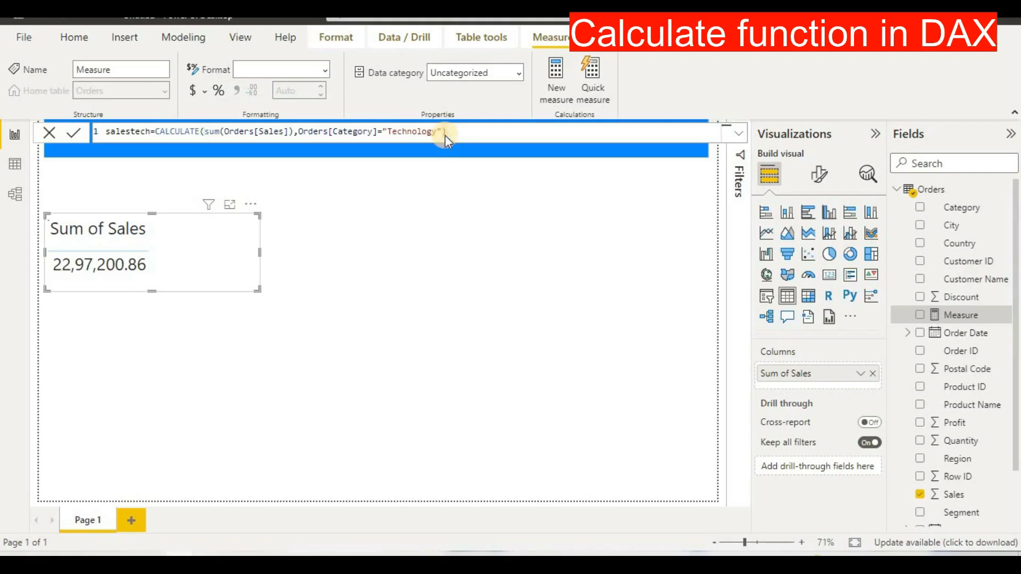
pyautogui.press('Return')
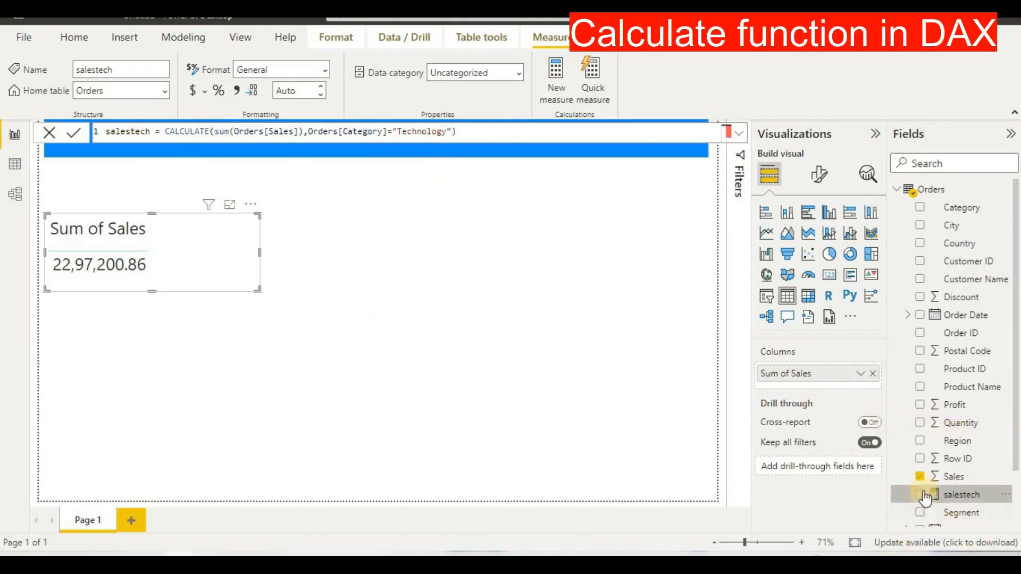
# Step: Add the salestech measure to the table visual and widen the visual to about two-thirds of the page width
pyautogui.moveTo(925, 497); pyautogui.dragTo(277, 253)
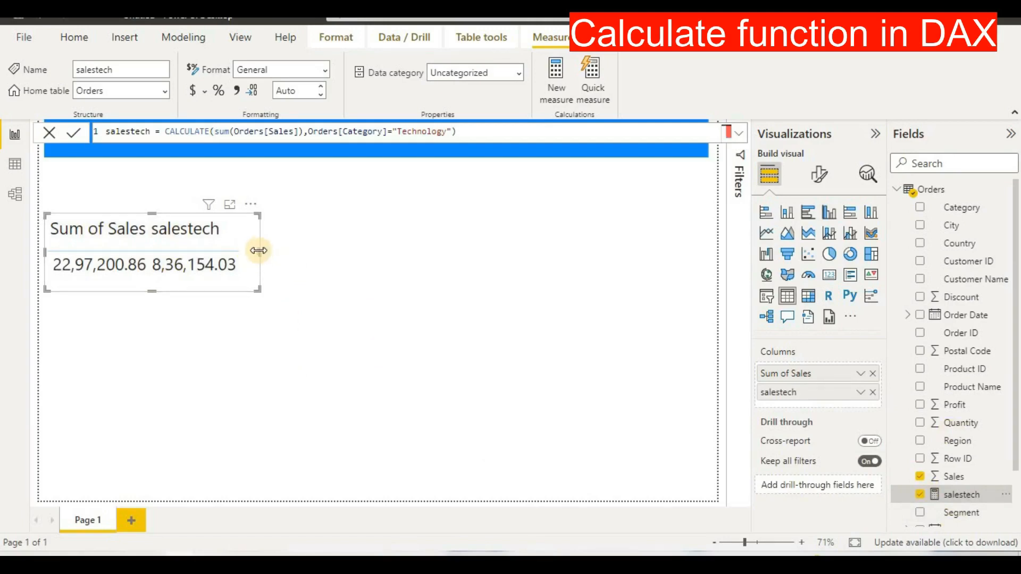
pyautogui.moveTo(259, 250); pyautogui.dragTo(499, 255)
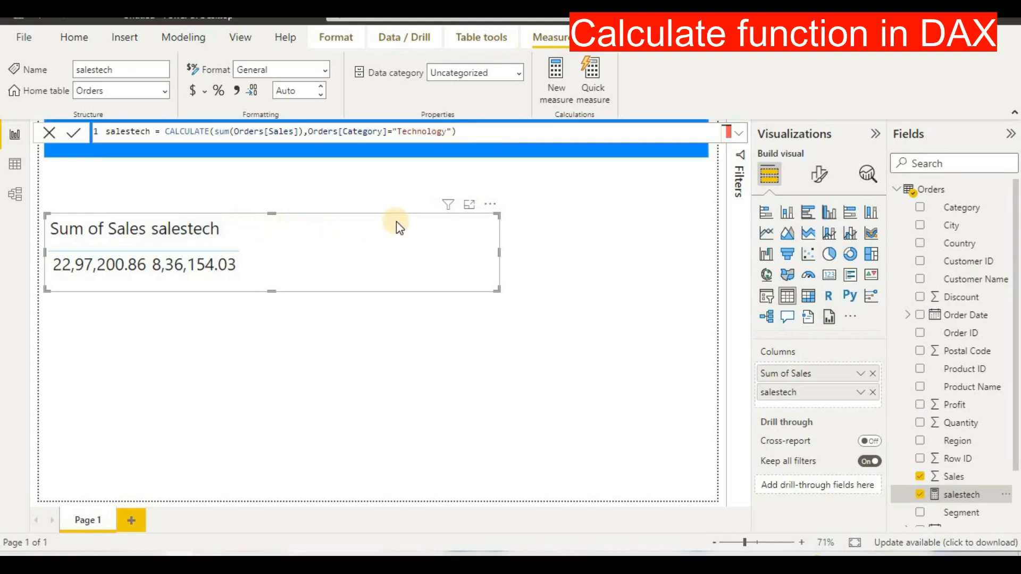
# Step: Create a new measure in the Orders table named sales2020 and begin its formula with the CALCULATE function
pyautogui.click(566, 92)
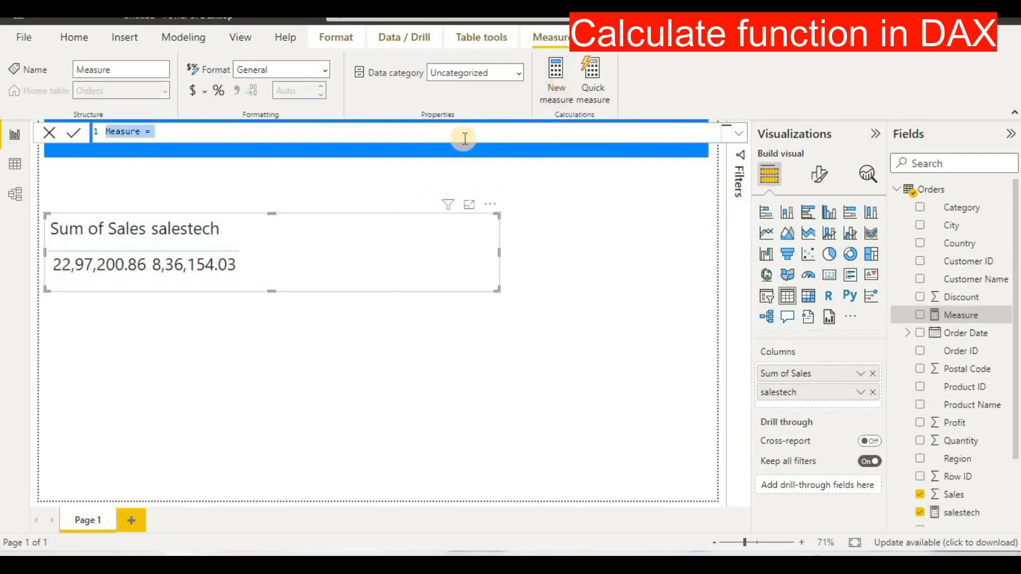
pyautogui.write('sales2')
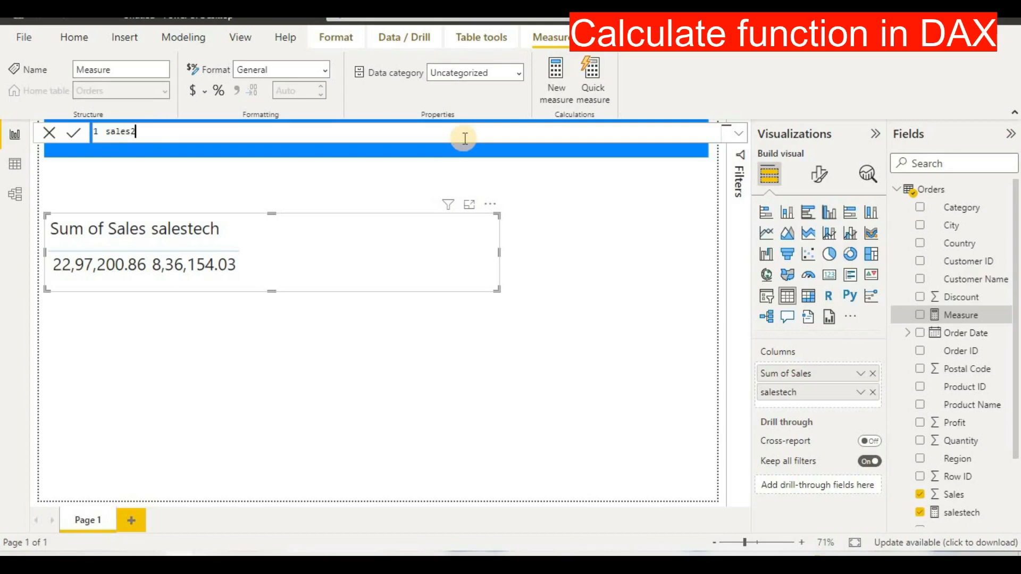
pyautogui.write('020=cal')
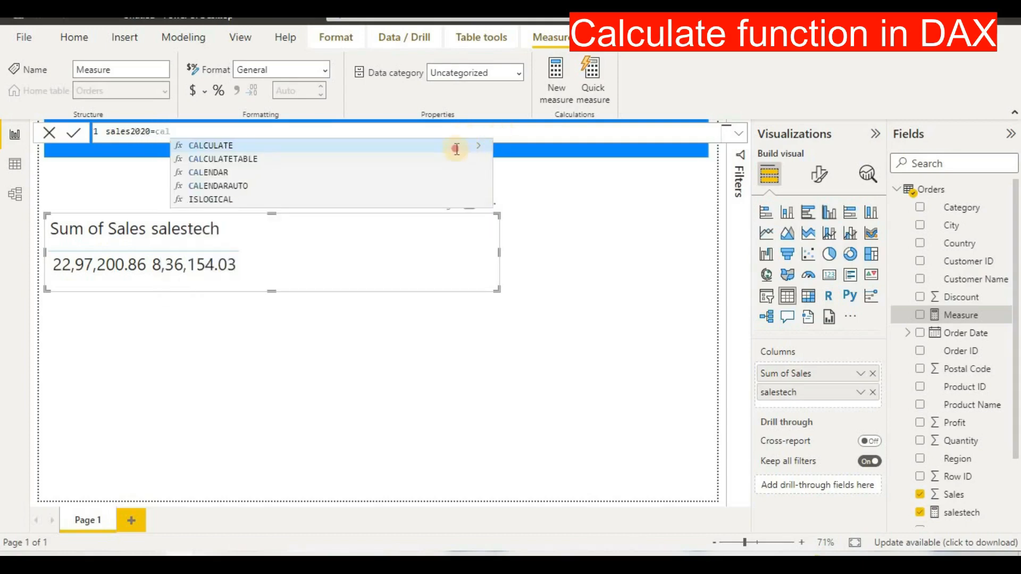
pyautogui.click(456, 148)
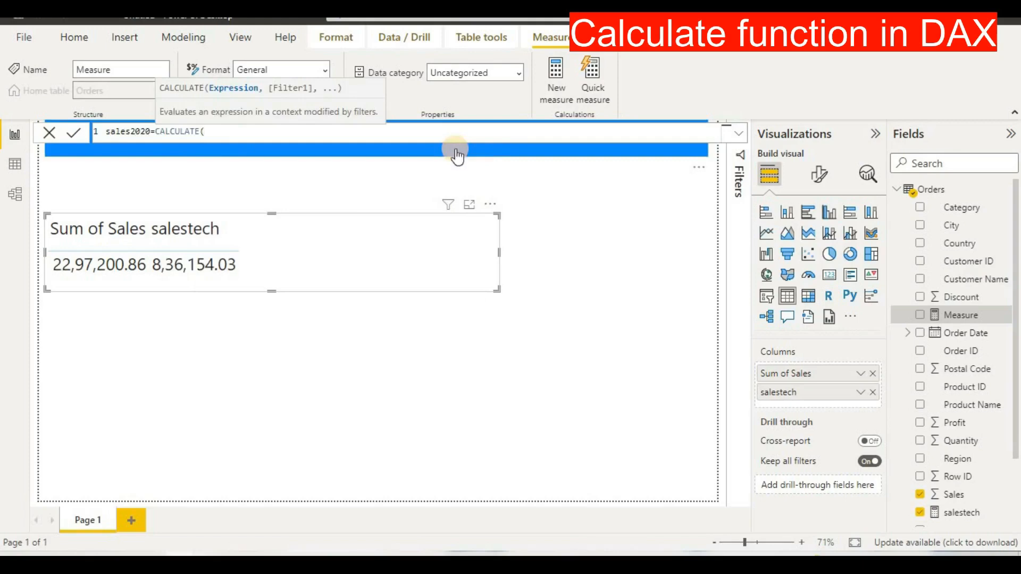
pyautogui.write('order')
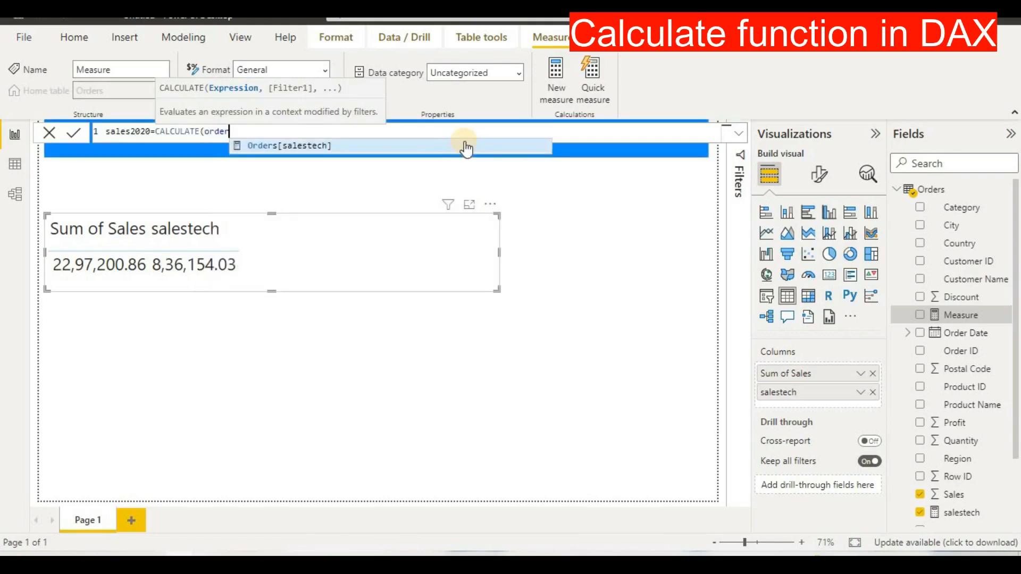
pyautogui.press('BackSpace')
pyautogui.press('BackSpace')
pyautogui.press('BackSpace')
pyautogui.press('BackSpace')
pyautogui.press('BackSpace')
# Step: Enter sum(Orders[Sales]) as the expression of CALCULATE in the sales2020 formula
pyautogui.write('sum')
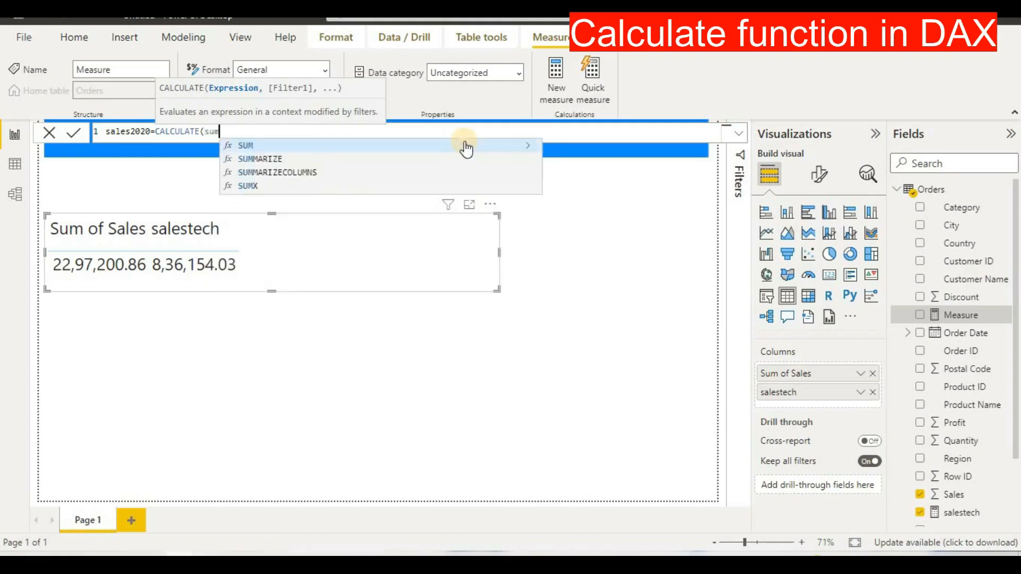
pyautogui.write('(order')
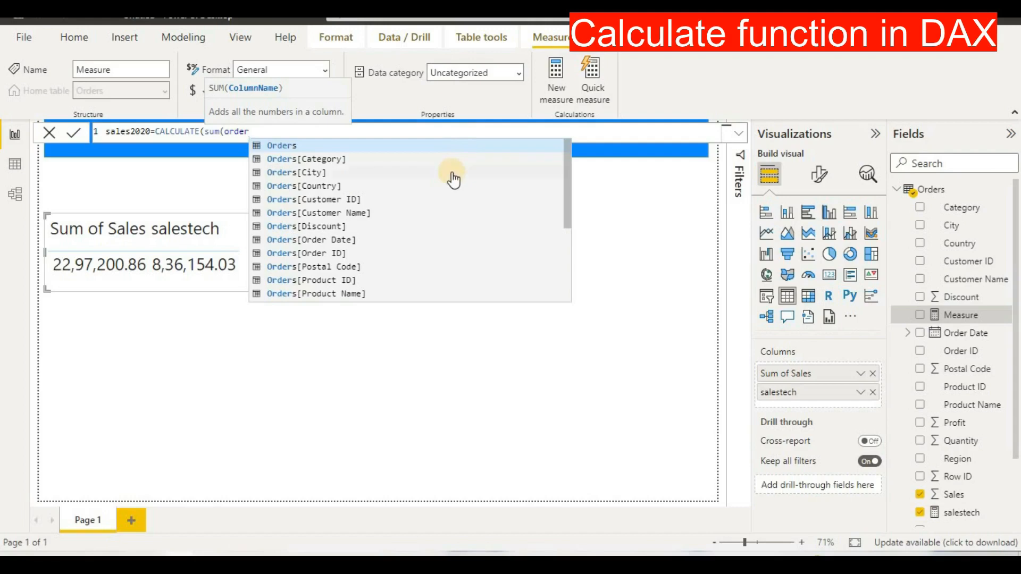
pyautogui.scroll(-2, 454, 179)
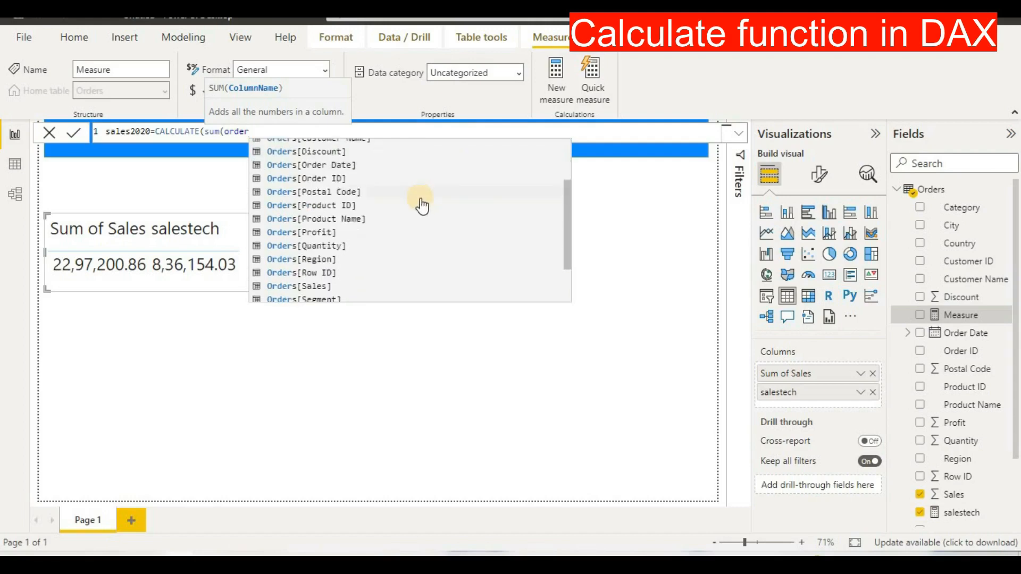
pyautogui.click(370, 285)
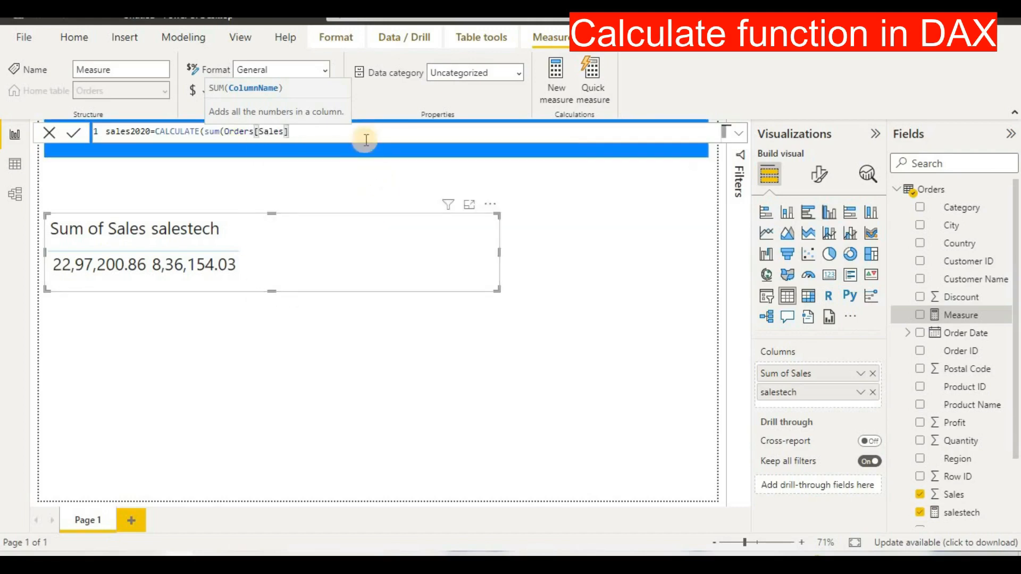
pyautogui.write(')')
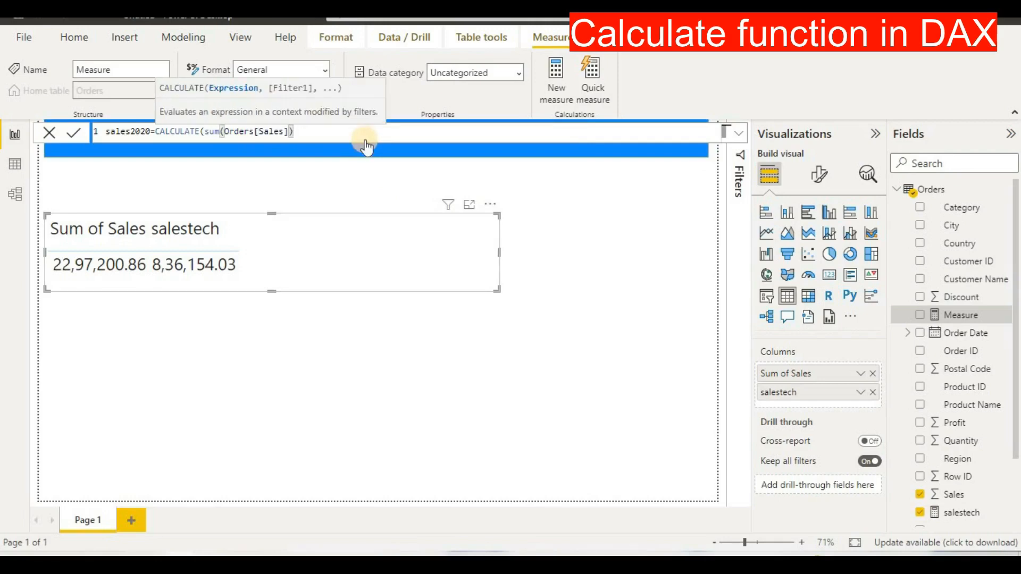
# Step: Add YEAR(Orders[Order Date]) as the start of the filter argument of CALCULATE in the sales2020 formula
pyautogui.write(',')
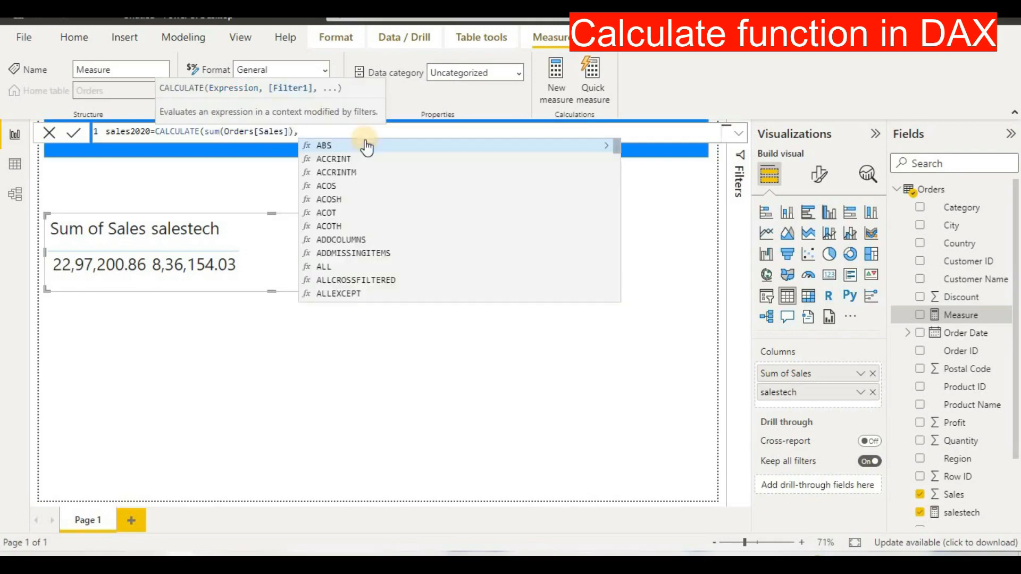
pyautogui.write('year')
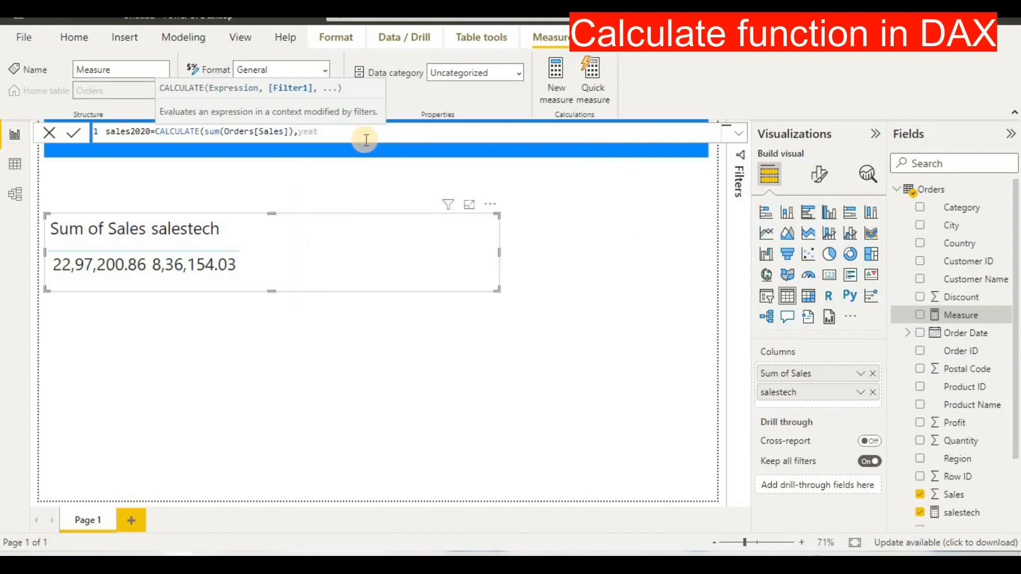
pyautogui.press('BackSpace')
pyautogui.press('BackSpace')
pyautogui.press('BackSpace')
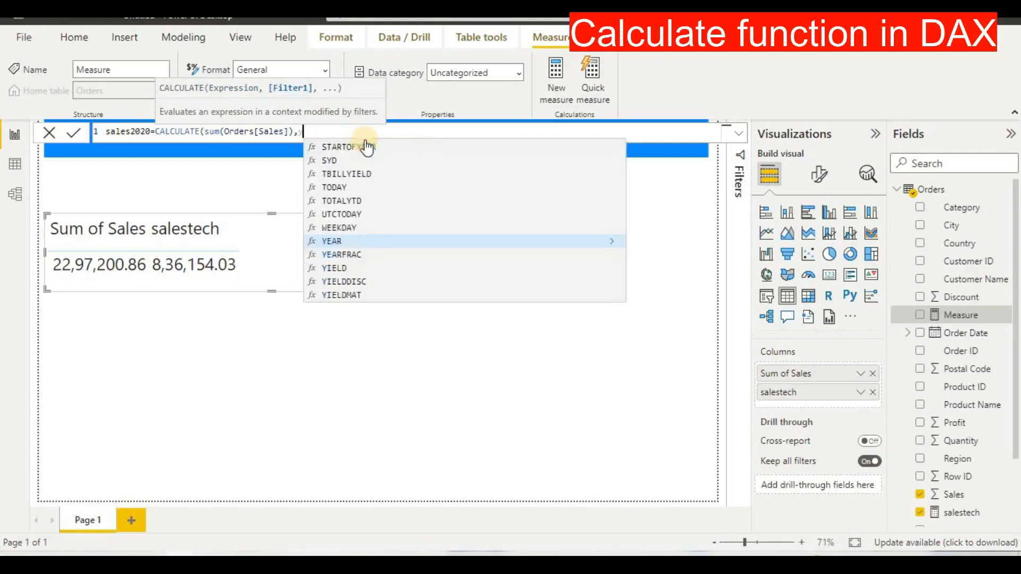
pyautogui.click(373, 245)
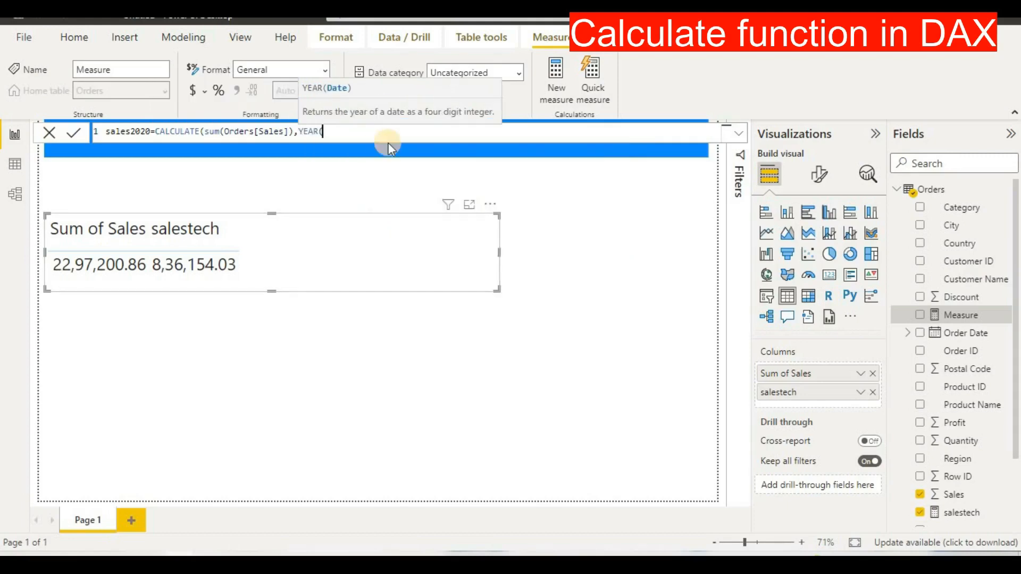
pyautogui.write('order')
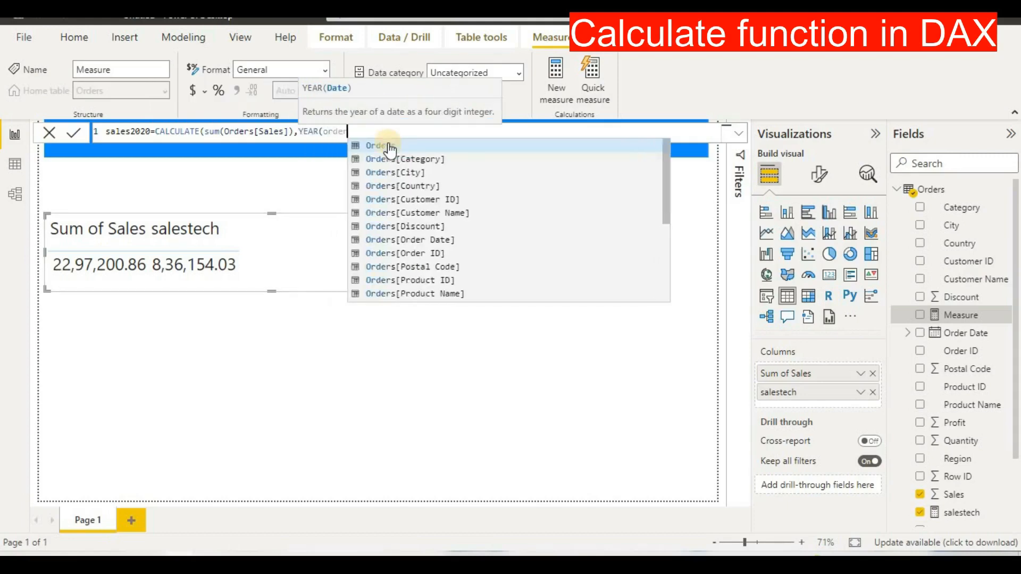
pyautogui.click(417, 240)
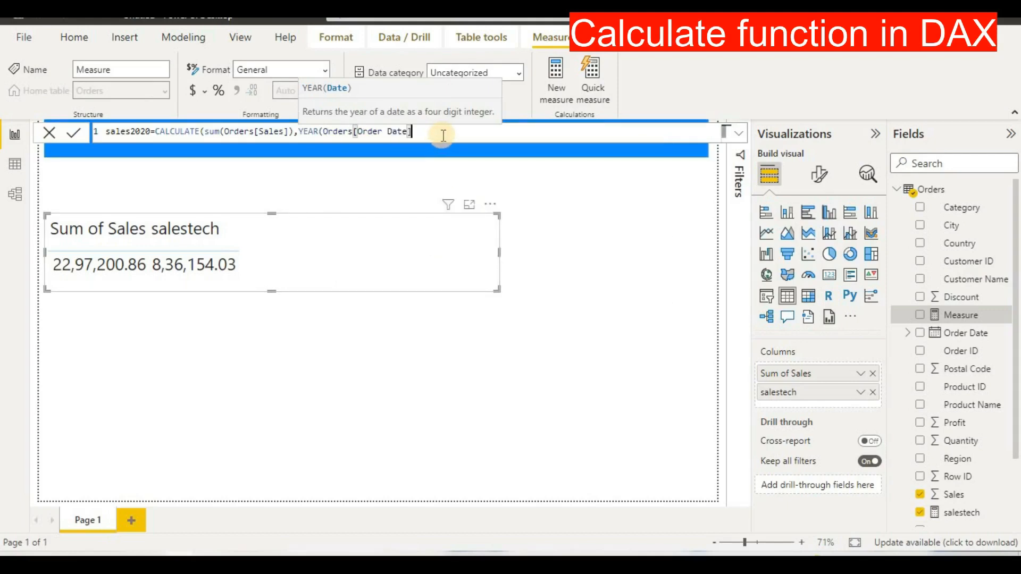
pyautogui.write(')')
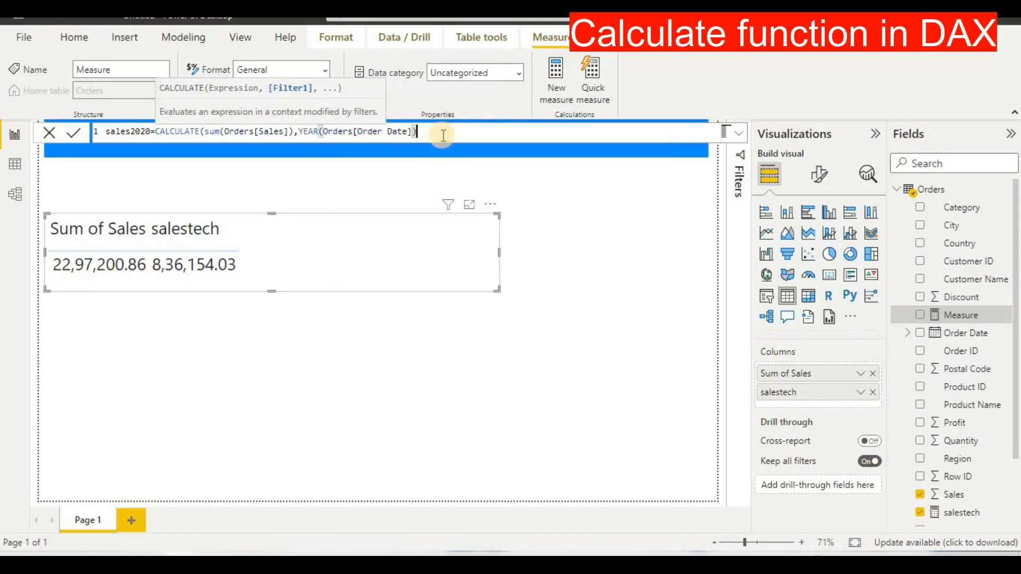
# Step: Complete the year filter with =2020, commit the sales2020 measure and add it to the table visual
pyautogui.write('=2020)')
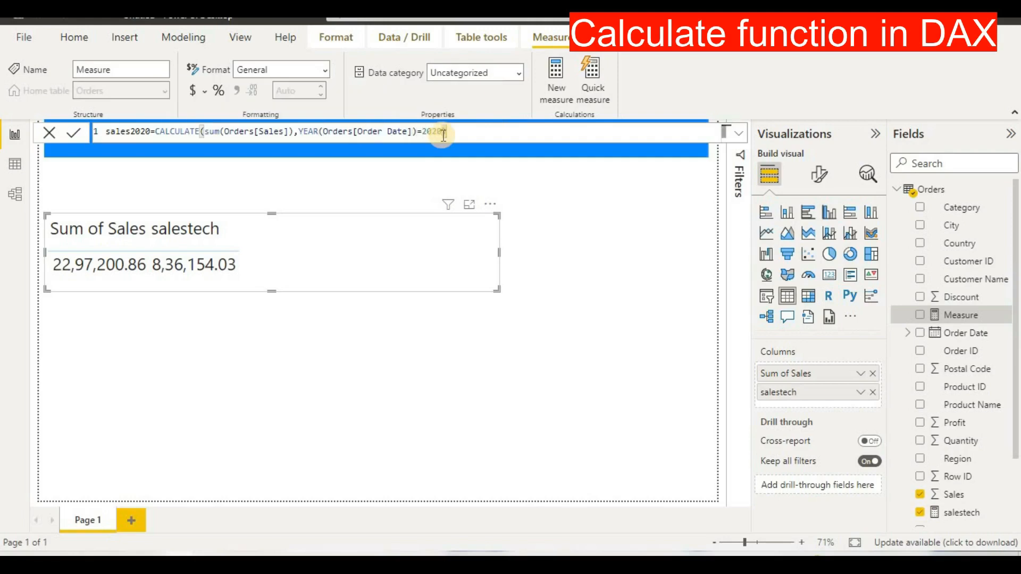
pyautogui.press('Return')
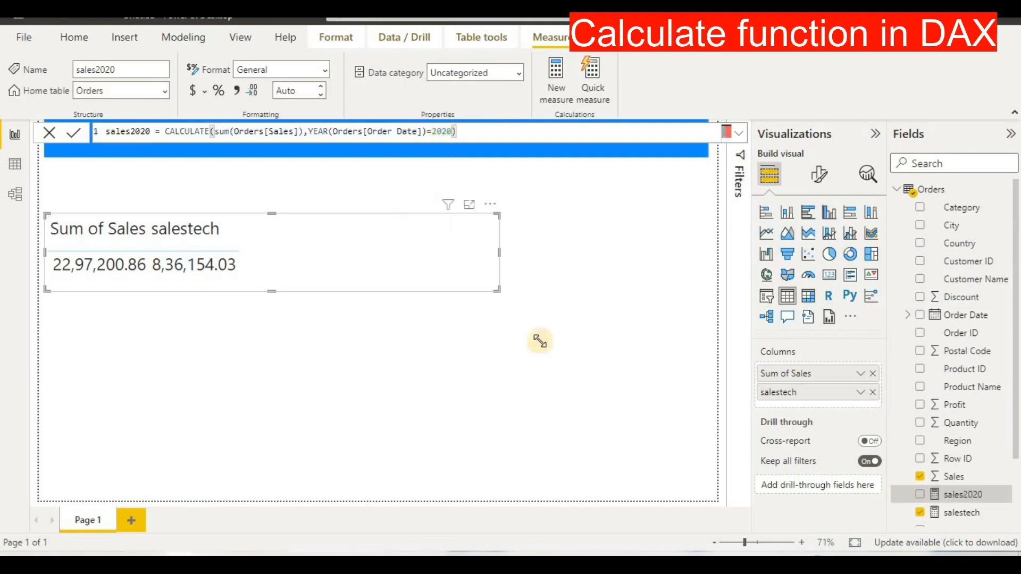
pyautogui.moveTo(968, 497); pyautogui.dragTo(376, 301)
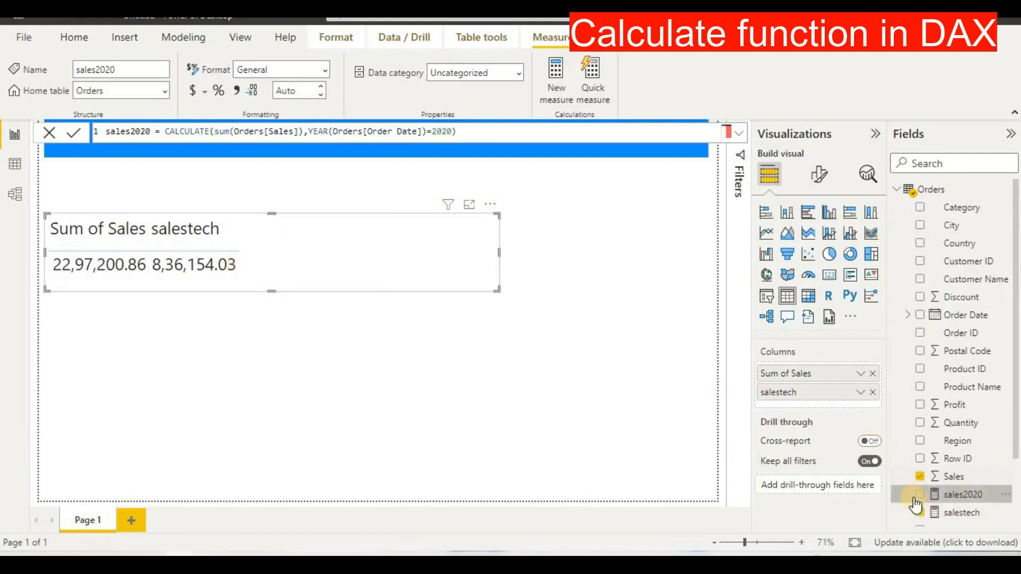
pyautogui.moveTo(917, 505); pyautogui.dragTo(305, 233)
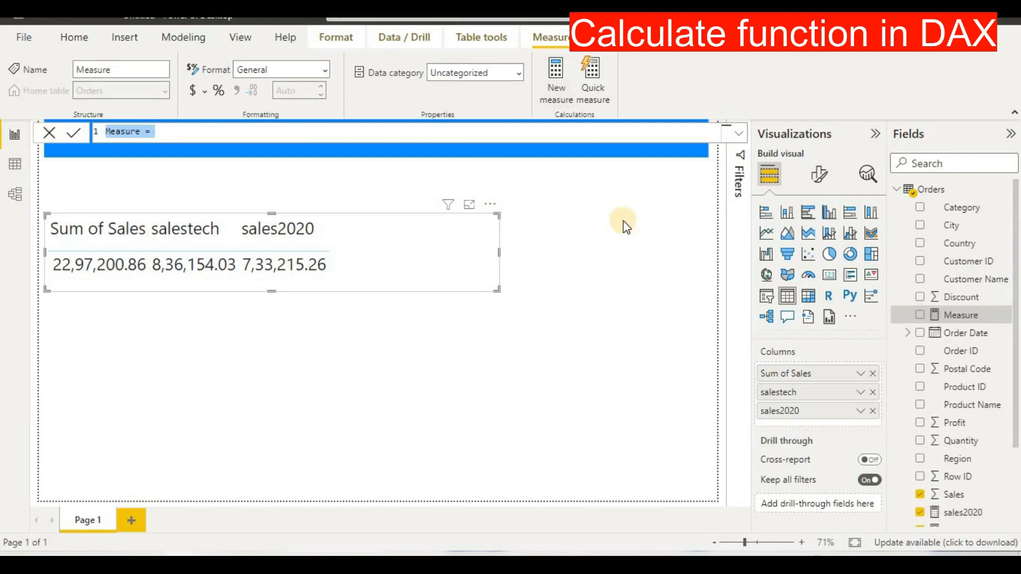
# Step: Name the new measure salestec2020 and start its formula with CALCULATE, using sum(Orders[Sales]) as the expression
pyautogui.write('saleste')
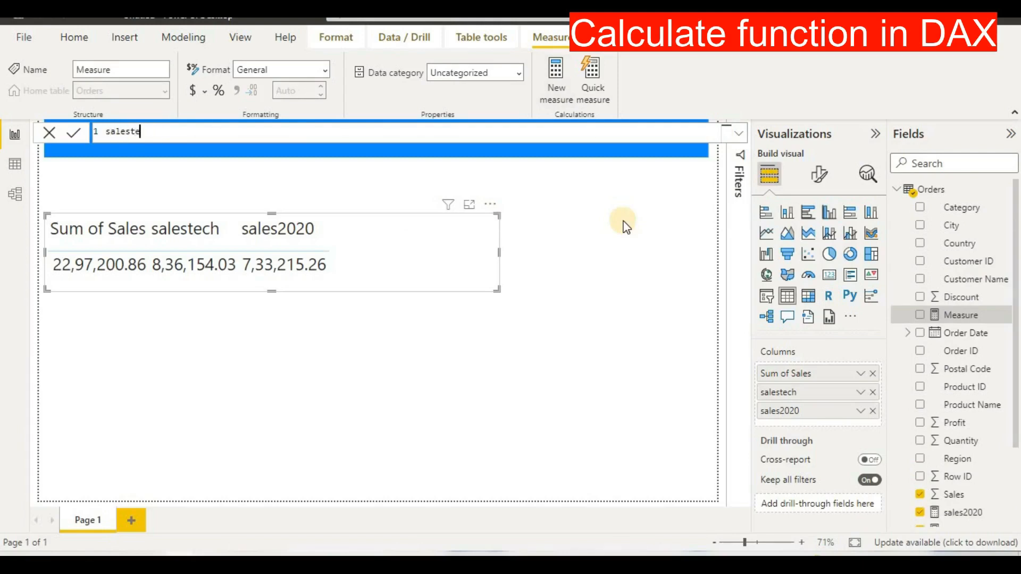
pyautogui.write('c2020=cal')
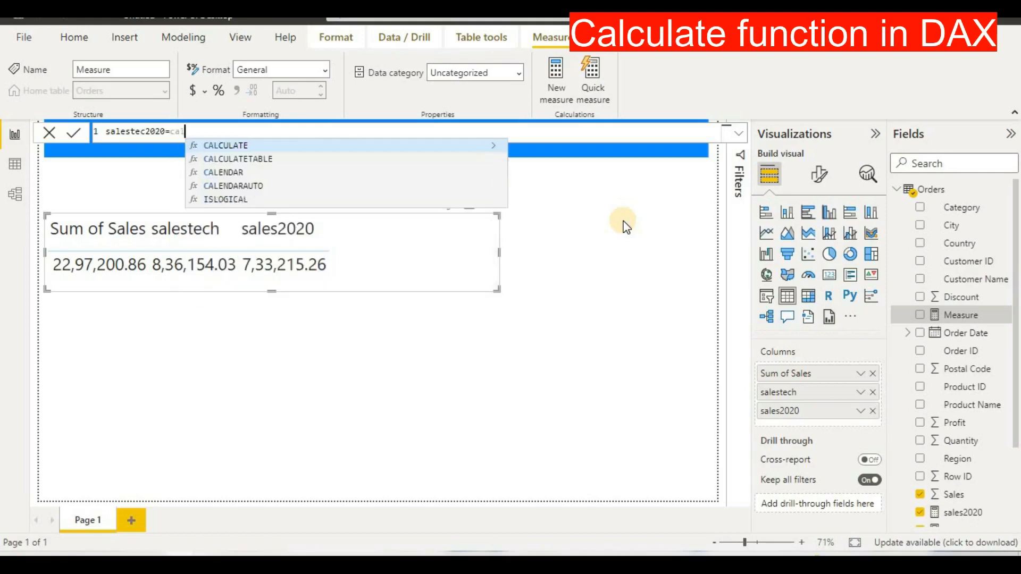
pyautogui.click(454, 148)
pyautogui.write('sum')
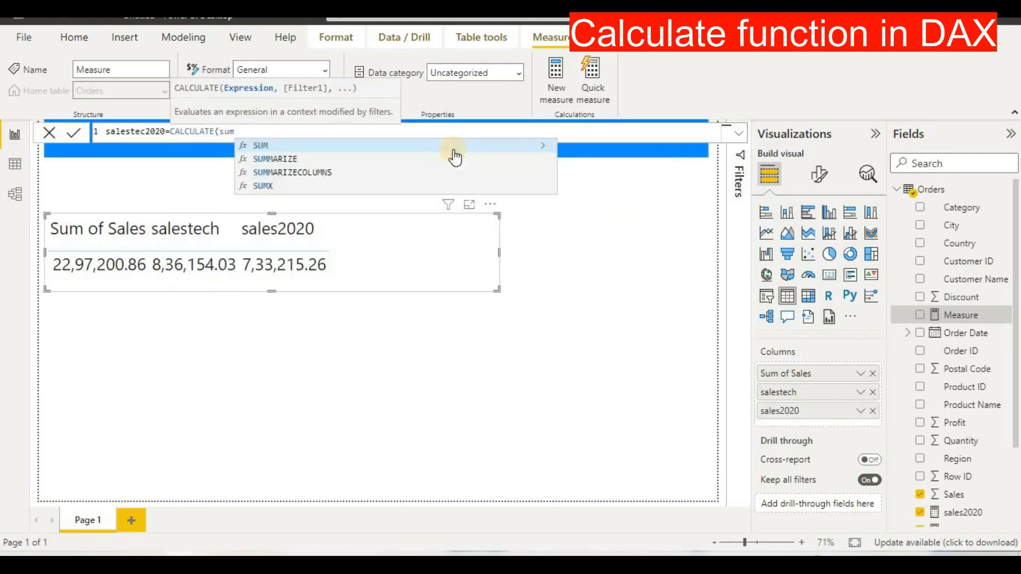
pyautogui.write('(')
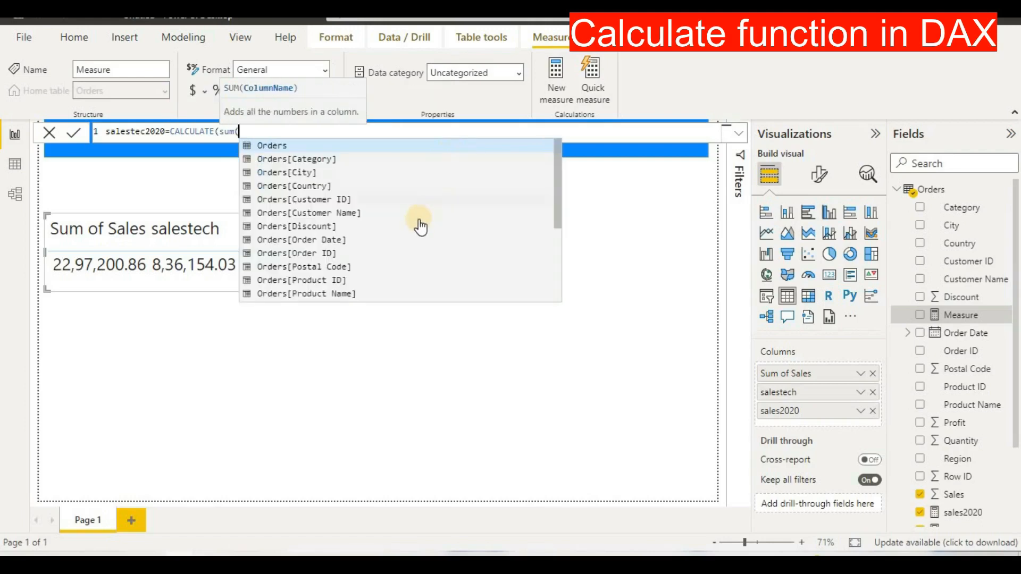
pyautogui.scroll(-2, 407, 240)
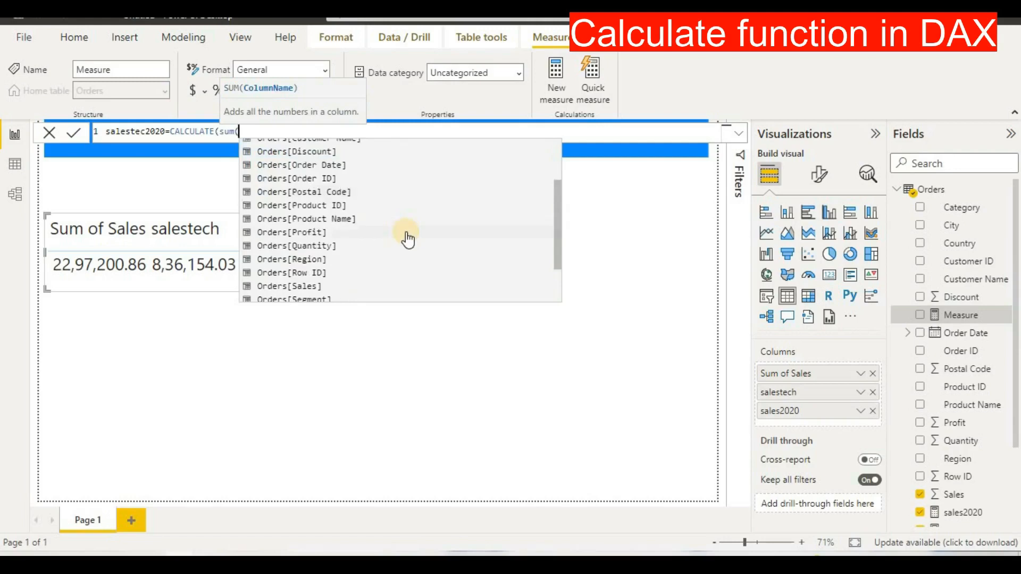
pyautogui.click(373, 285)
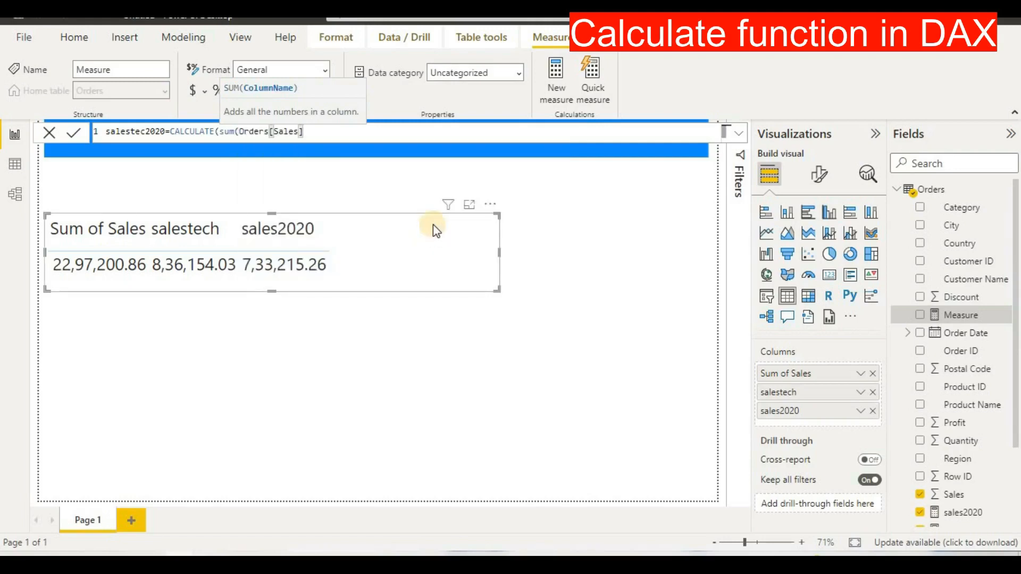
pyautogui.write(')')
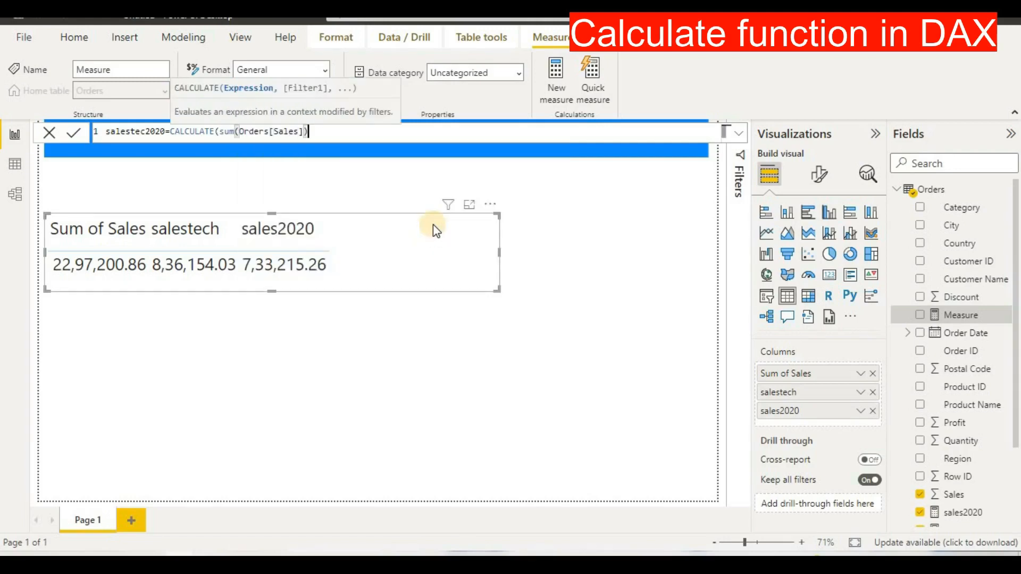
# Step: Add Orders[Category]="Technology" as the first filter of CALCULATE in the salestec2020 formula
pyautogui.write(',')
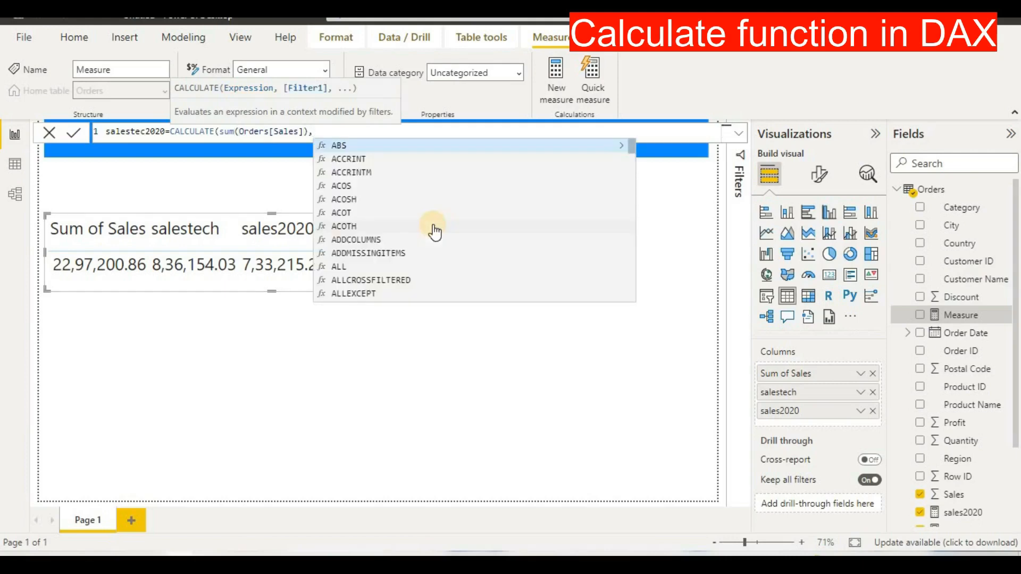
pyautogui.write('or')
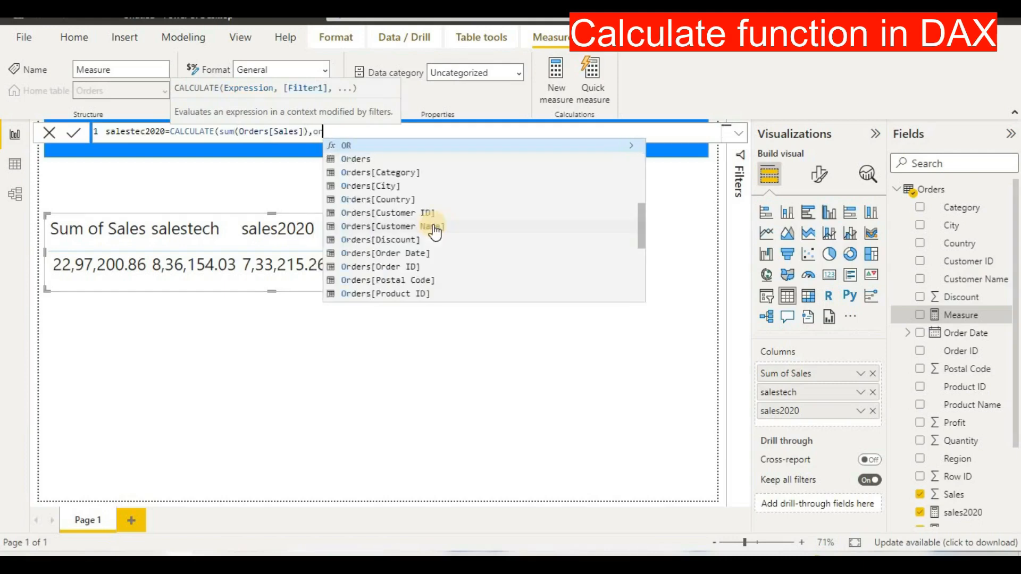
pyautogui.write('der')
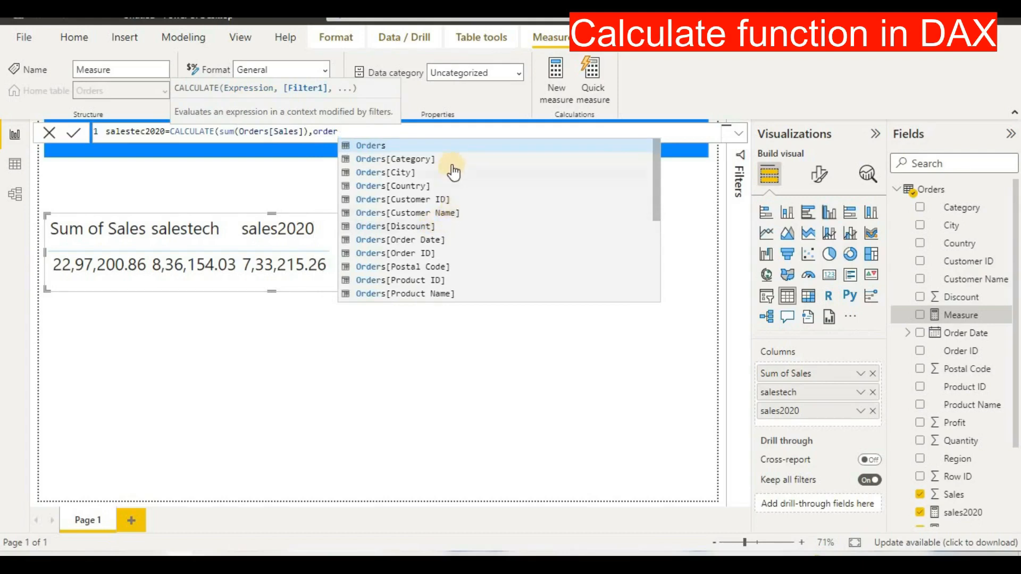
pyautogui.click(434, 160)
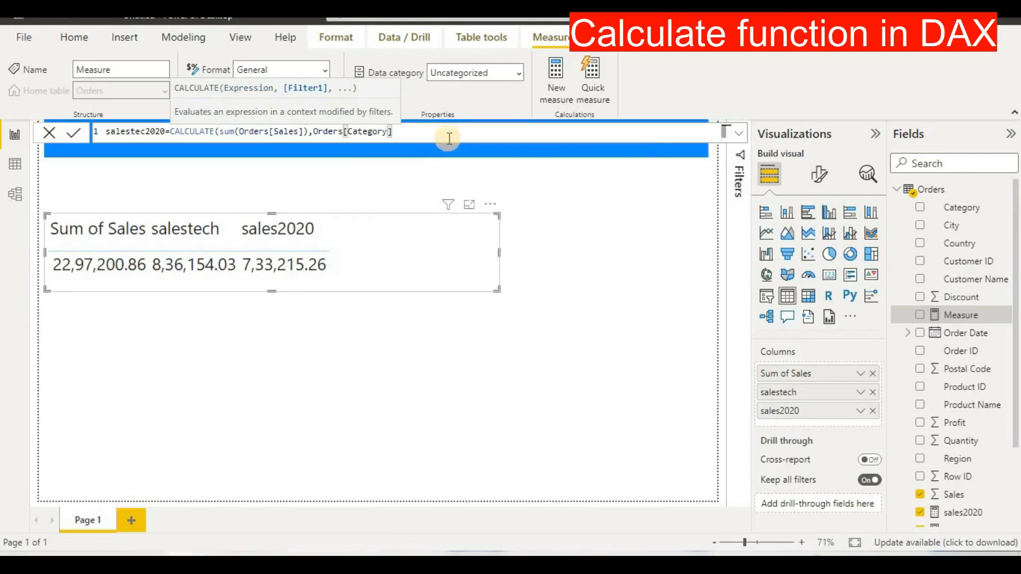
pyautogui.write('="Techonlog')
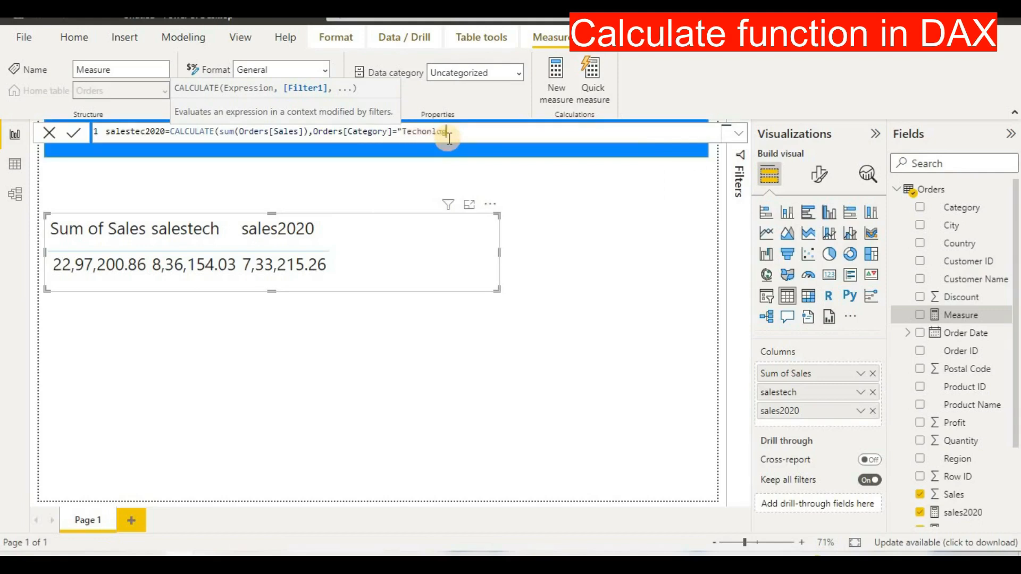
pyautogui.press('BackSpace')
pyautogui.press('BackSpace')
pyautogui.press('BackSpace')
pyautogui.press('BackSpace')
pyautogui.press('BackSpace')
pyautogui.write('nology",')
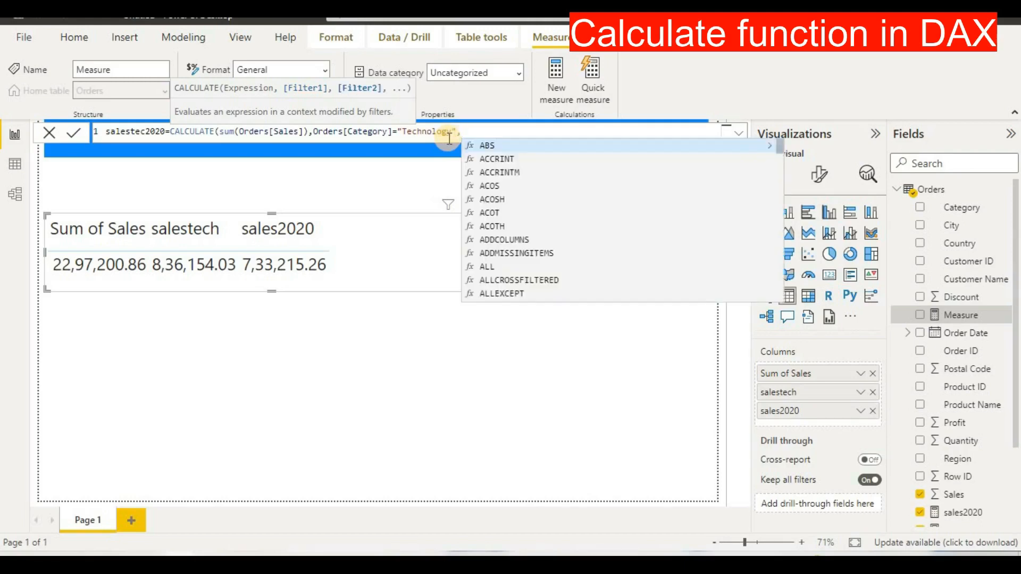
pyautogui.write('order')
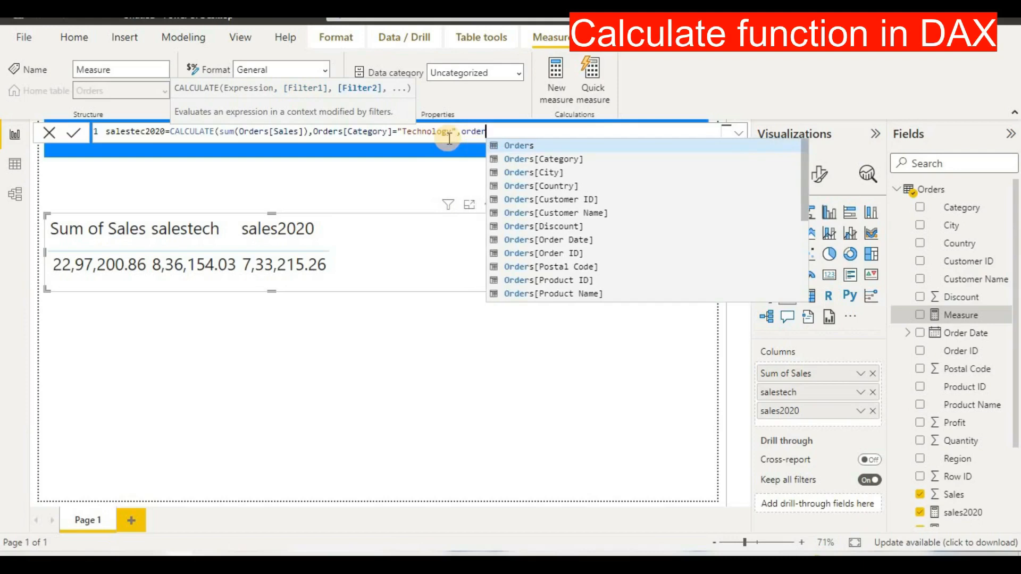
pyautogui.press('BackSpace')
pyautogui.press('BackSpace')
pyautogui.press('BackSpace')
pyautogui.press('BackSpace')
pyautogui.press('BackSpace')
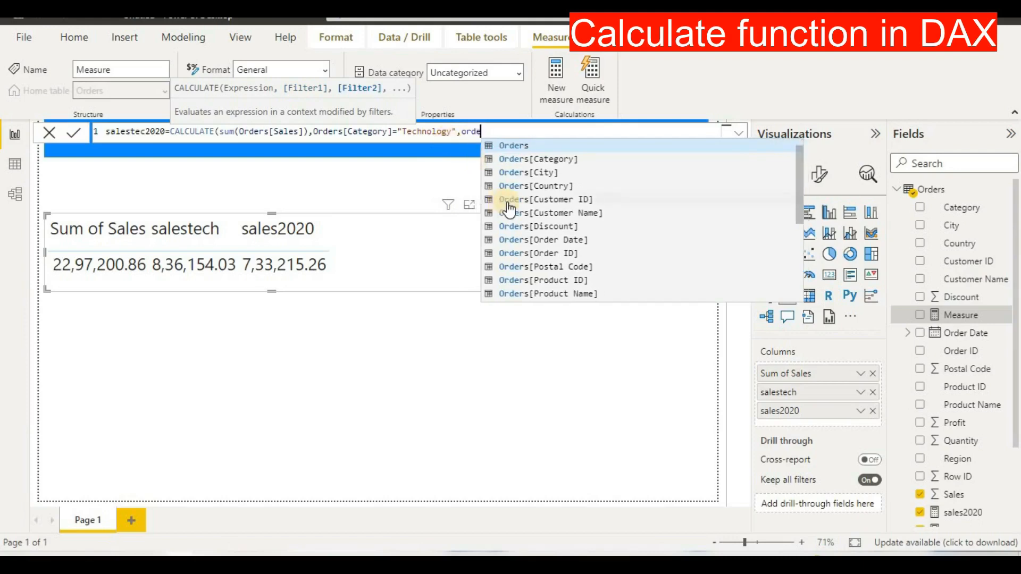
# Step: Add YEAR(Orders[Order Date])=2020 as the second filter of the salestec2020 formula and commit the measure
pyautogui.write('year')
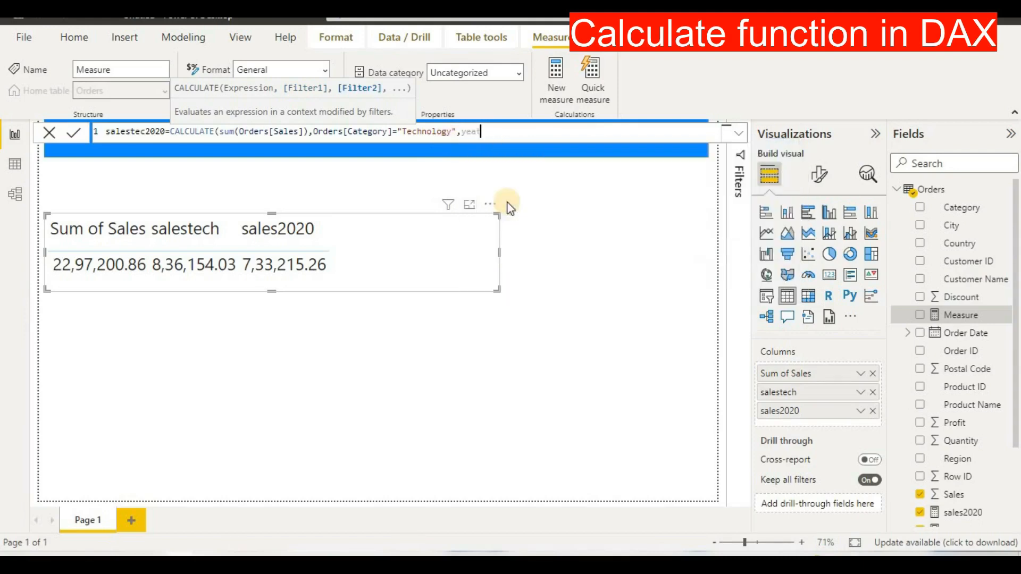
pyautogui.press('BackSpace')
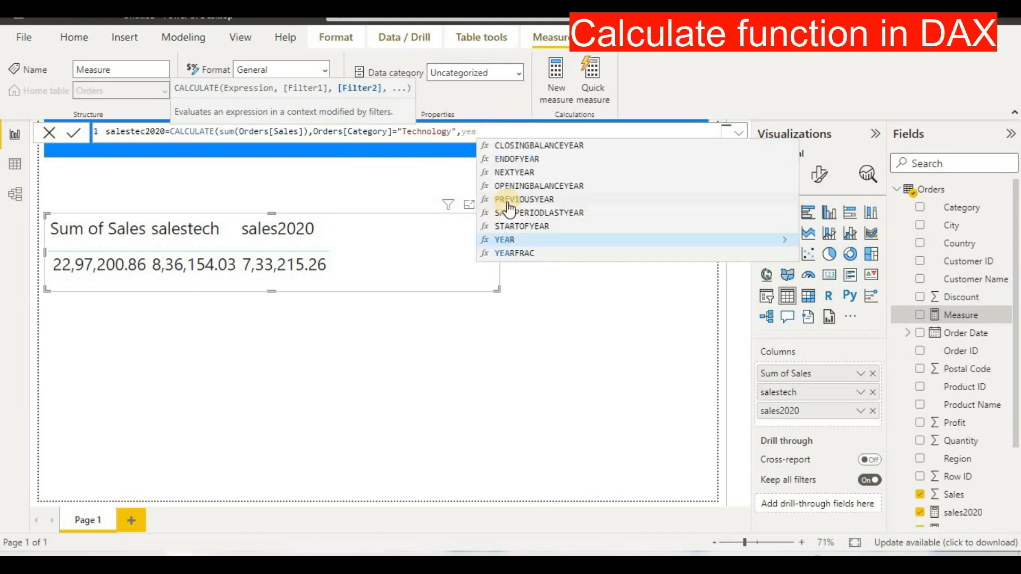
pyautogui.click(521, 239)
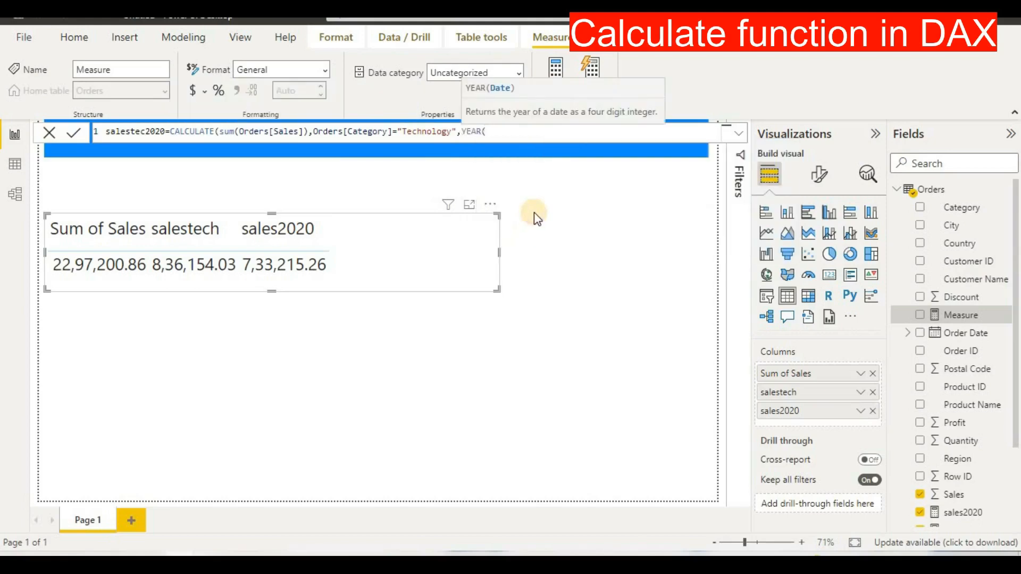
pyautogui.write('order')
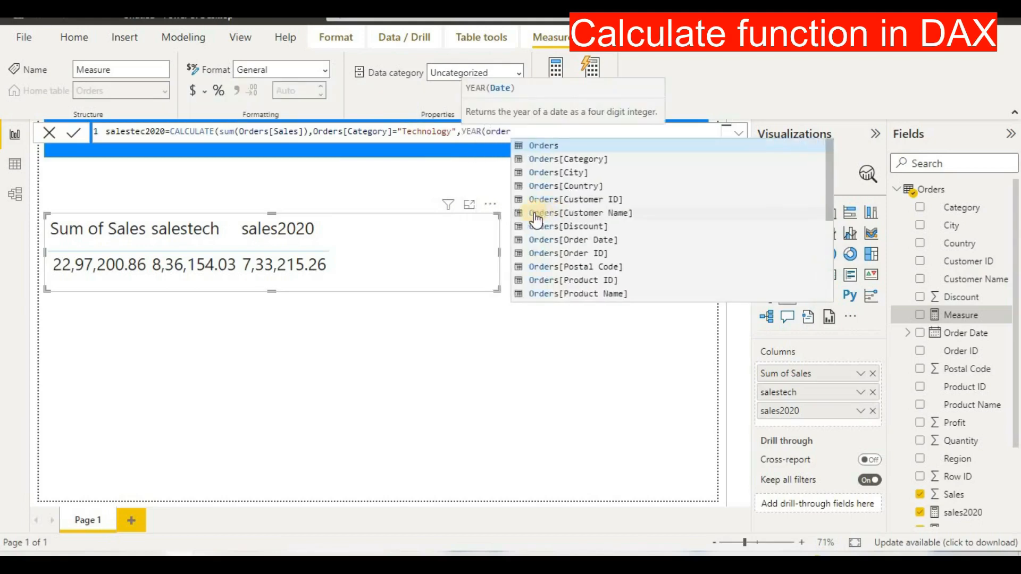
pyautogui.click(595, 241)
pyautogui.write(')')
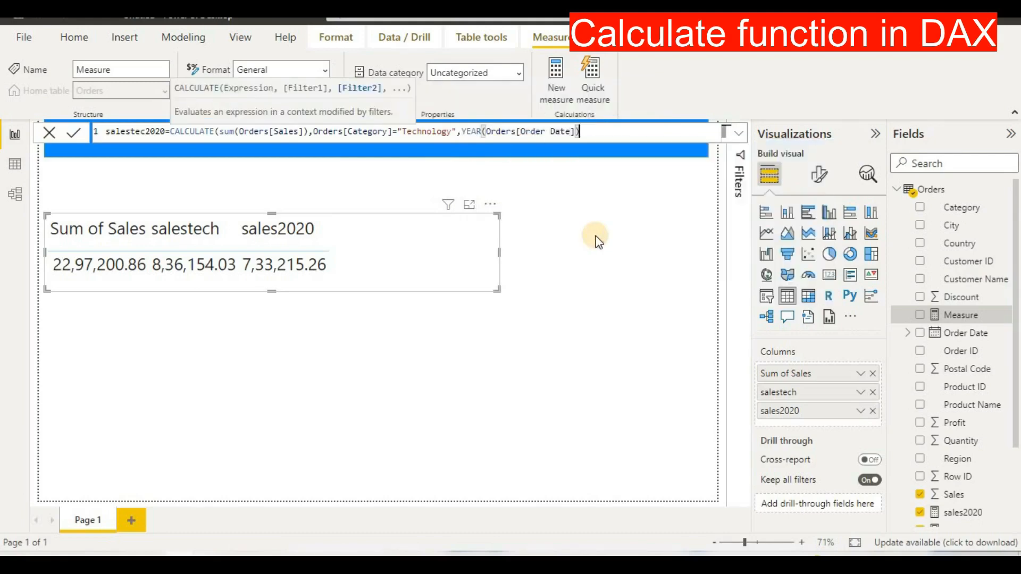
pyautogui.write('=2020)')
pyautogui.press('Return')
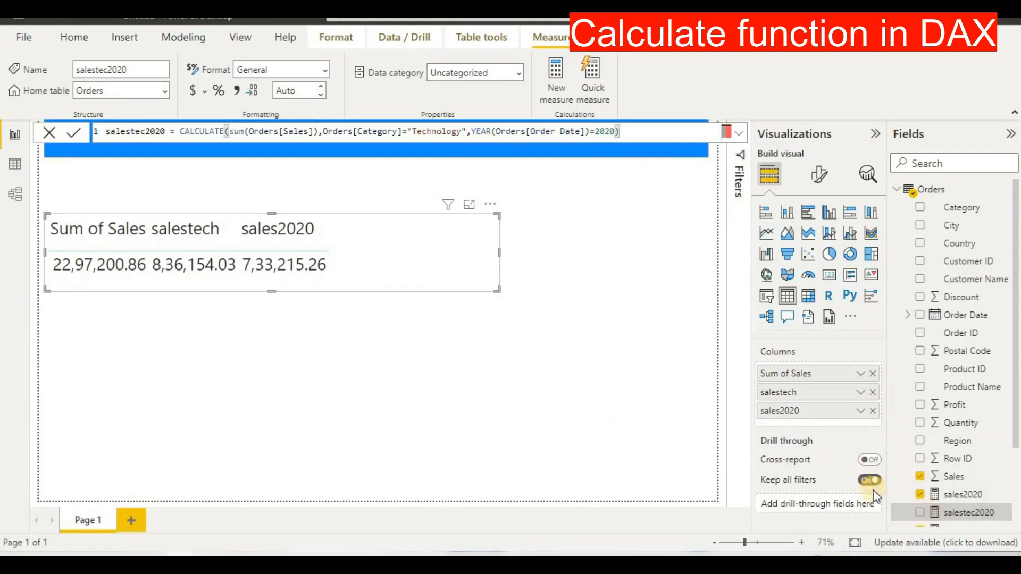
# Step: Add the salestec2020 measure to the table visual and enlarge the visual to fill most of the page
pyautogui.click(924, 513)
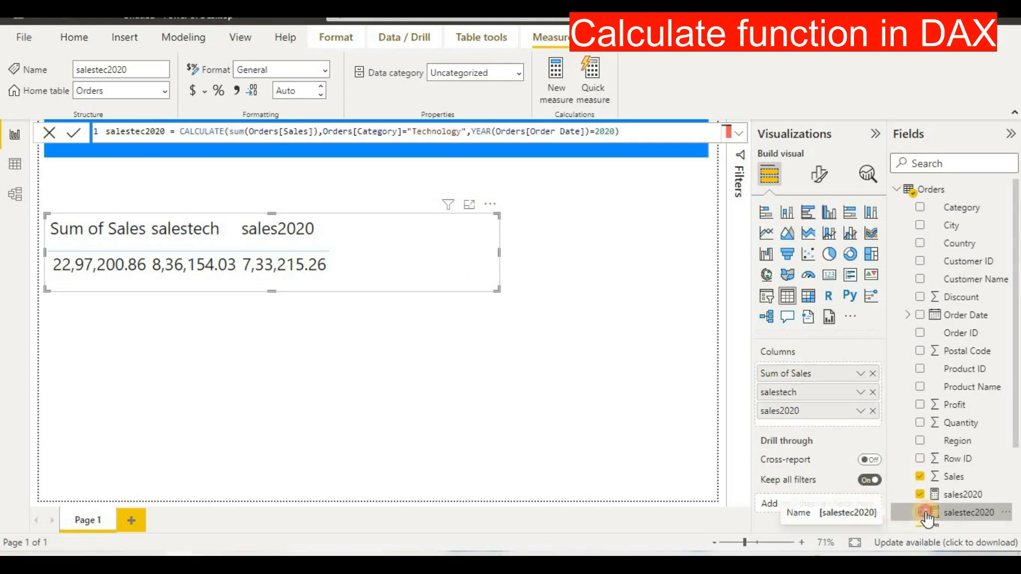
pyautogui.moveTo(928, 515); pyautogui.dragTo(404, 236)
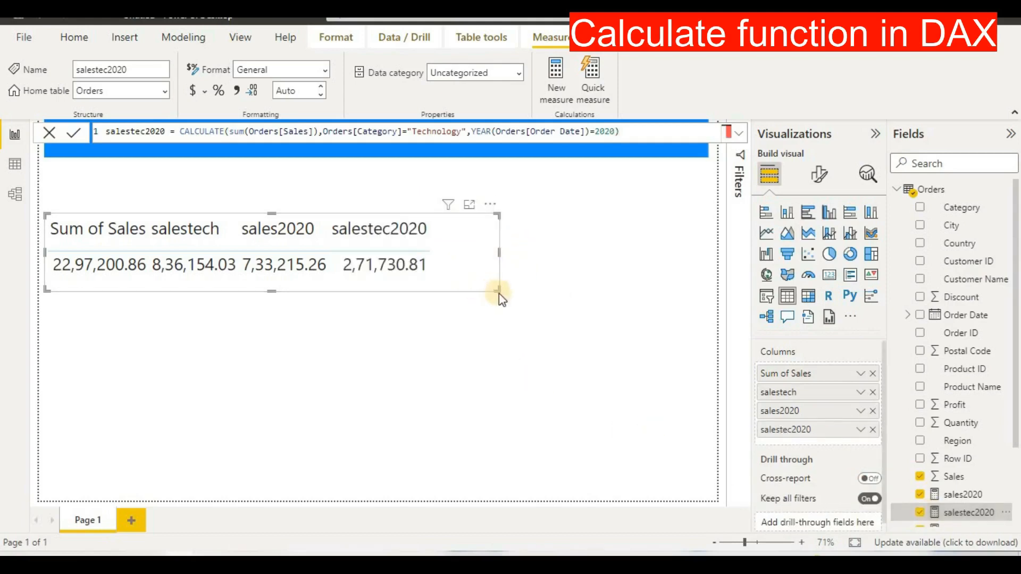
pyautogui.moveTo(500, 294); pyautogui.dragTo(618, 456)
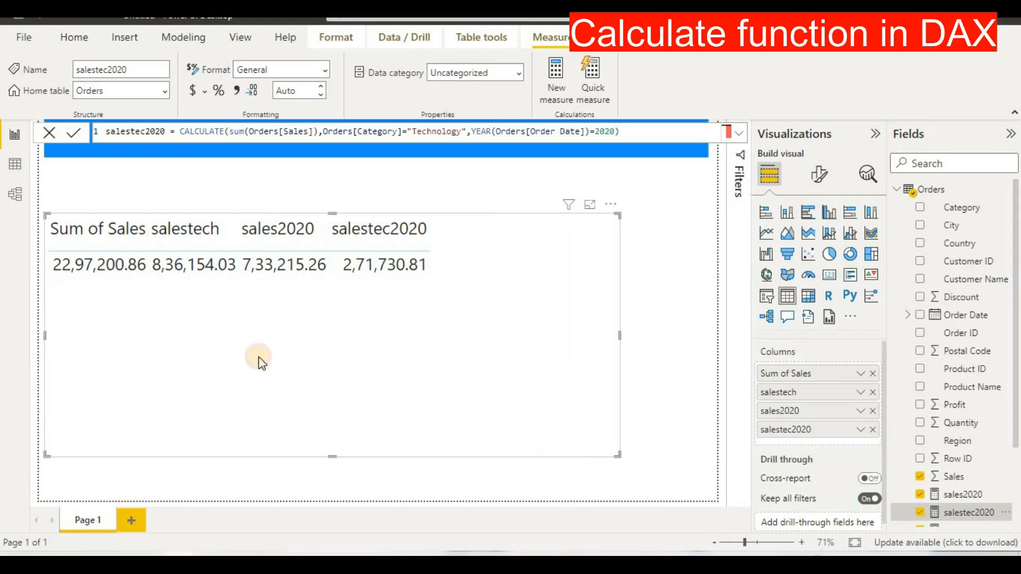
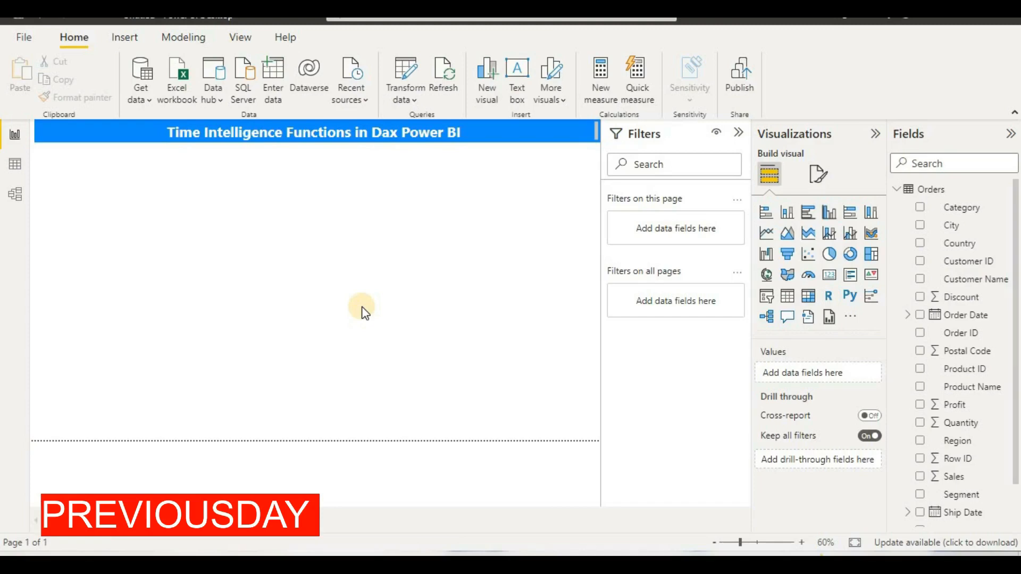
# Step: Insert a table visual, enlarge it down to the page's lower edge, and add the Order Date hierarchy to its columns
pyautogui.click(791, 298)
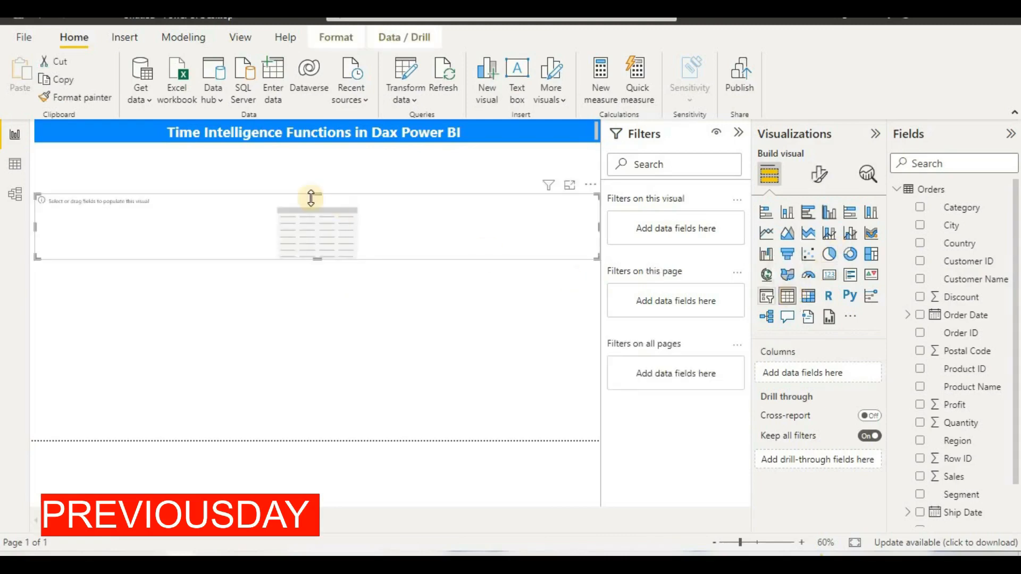
pyautogui.moveTo(313, 258); pyautogui.dragTo(266, 435)
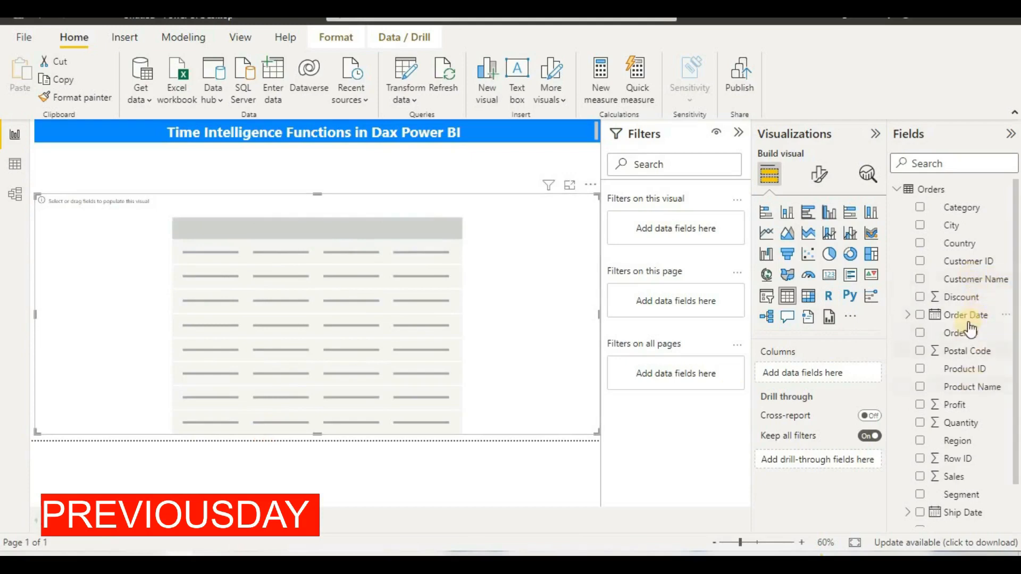
pyautogui.moveTo(966, 317); pyautogui.dragTo(853, 332)
pyautogui.moveTo(978, 406); pyautogui.dragTo(958, 419)
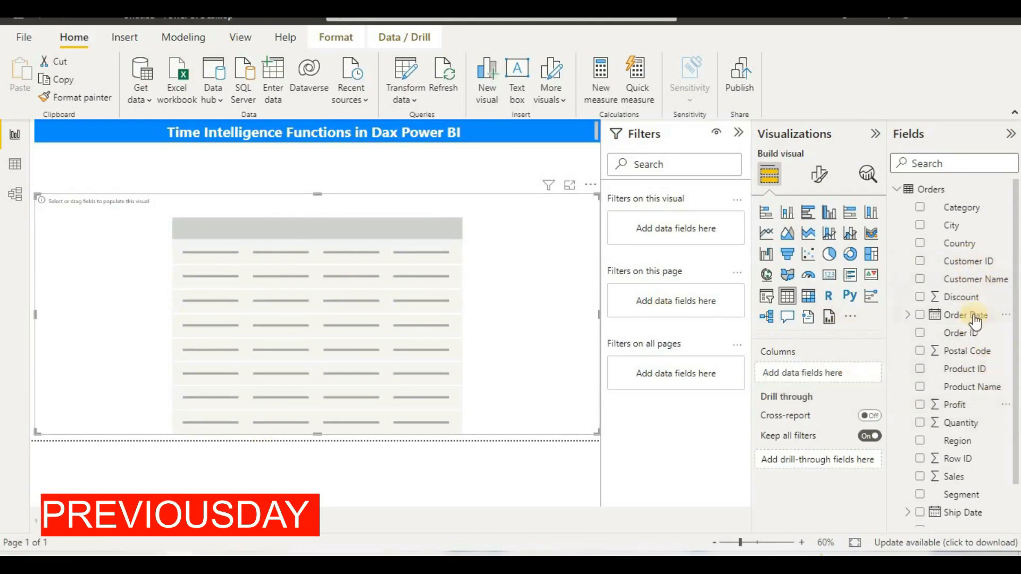
pyautogui.moveTo(975, 322); pyautogui.dragTo(841, 374)
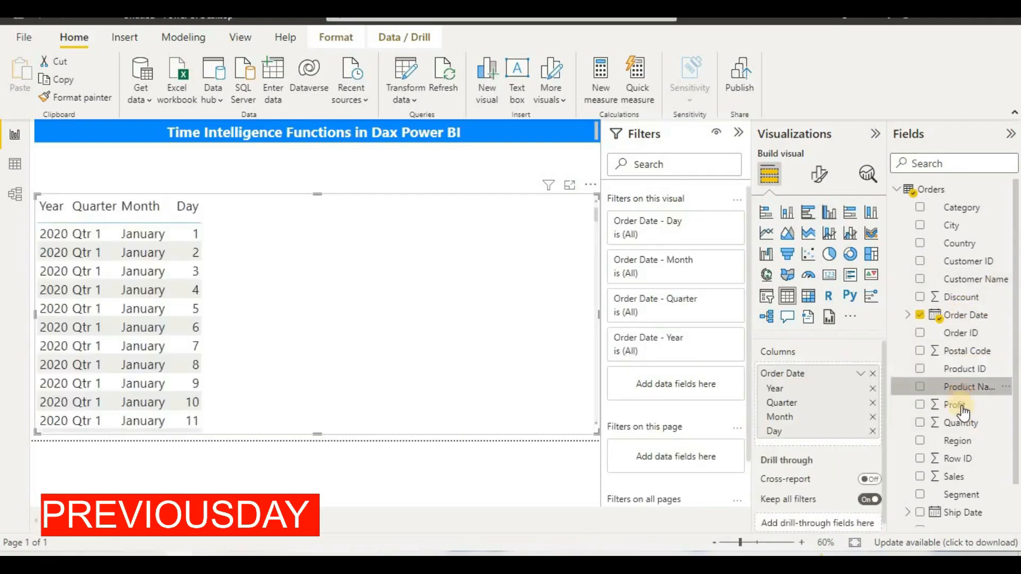
# Step: Add the Profit field to the table visual as a column after the Order Date levels
pyautogui.click(963, 389)
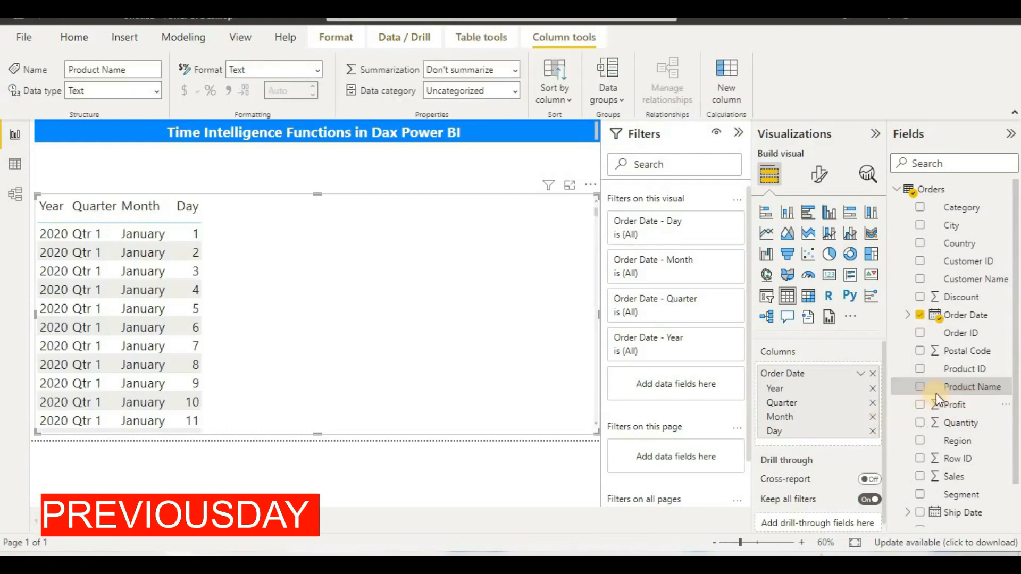
pyautogui.click(936, 401)
pyautogui.moveTo(935, 405); pyautogui.dragTo(851, 444)
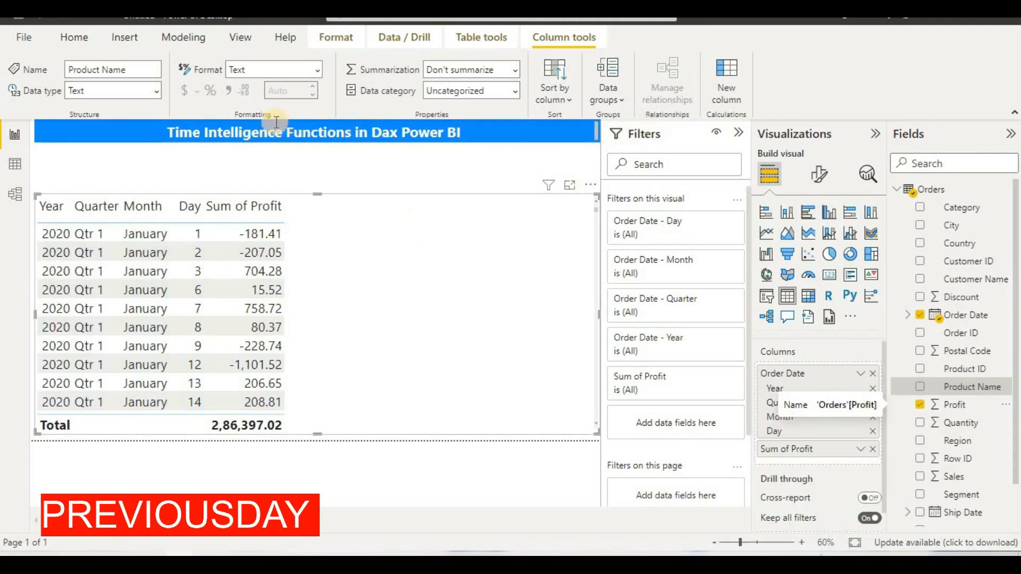
# Step: Create a new measure named preivous day and start its formula with CALCULATE
pyautogui.click(206, 46)
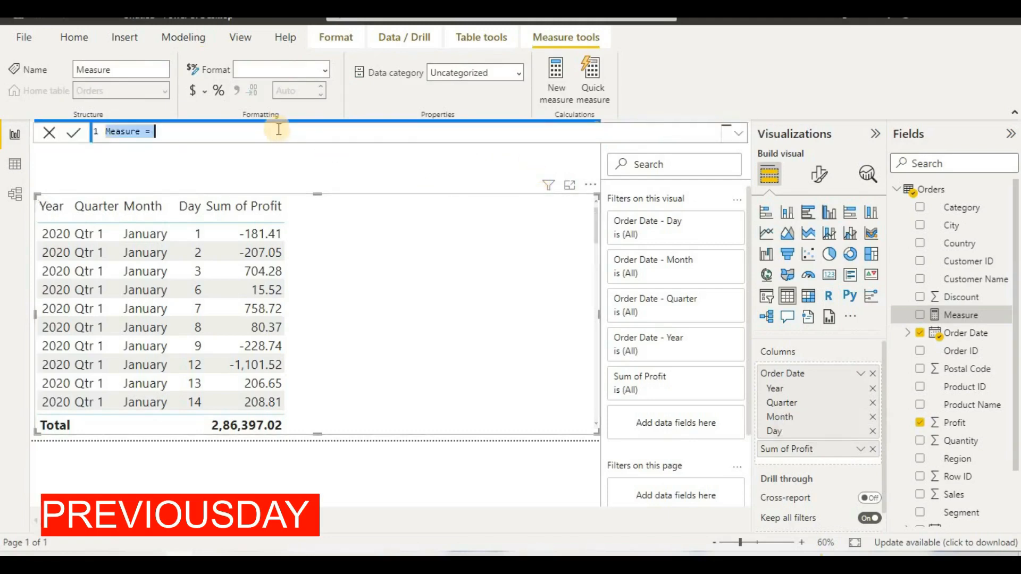
pyautogui.press('BackSpace')
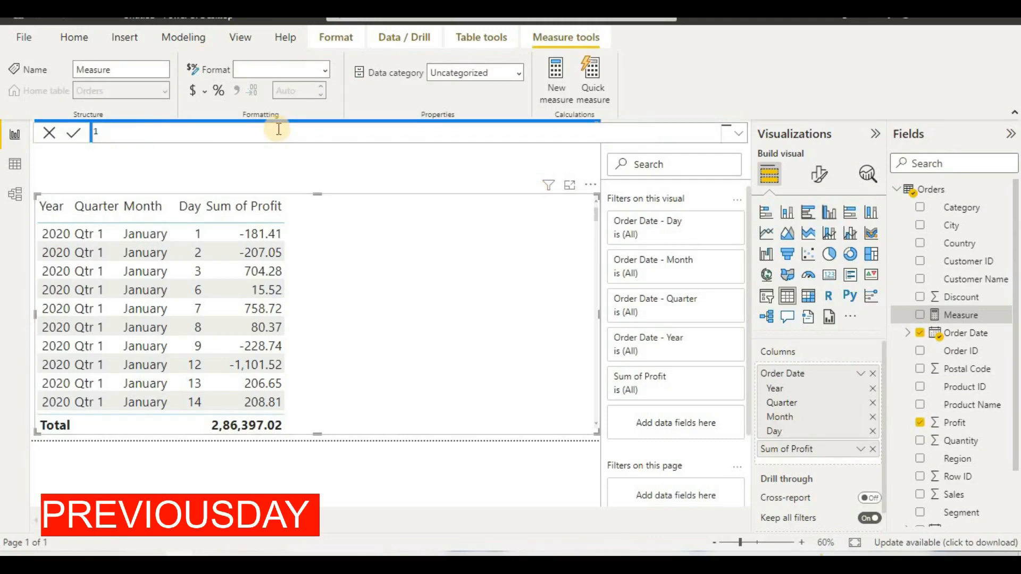
pyautogui.write('preivous day=cal')
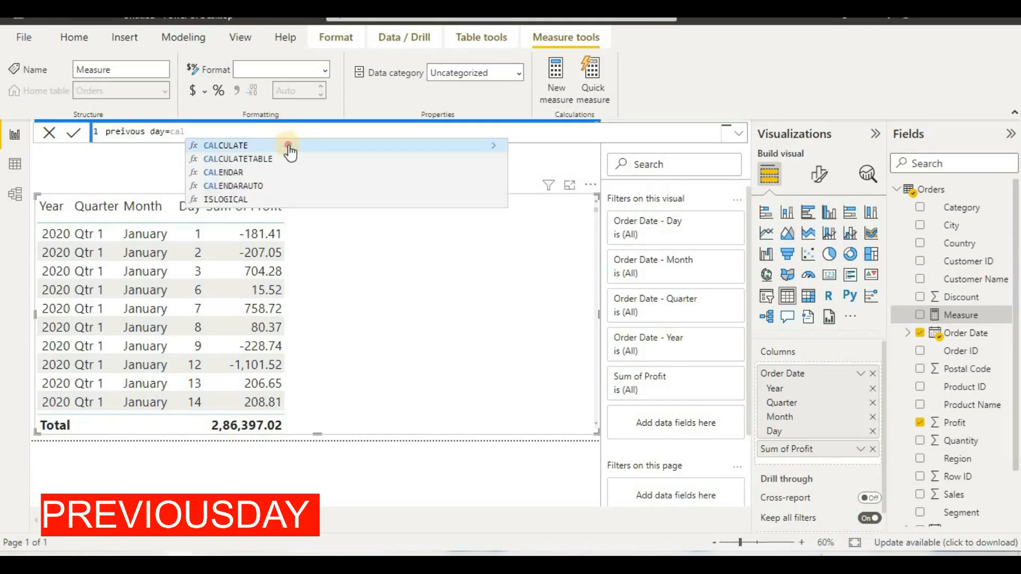
pyautogui.click(291, 147)
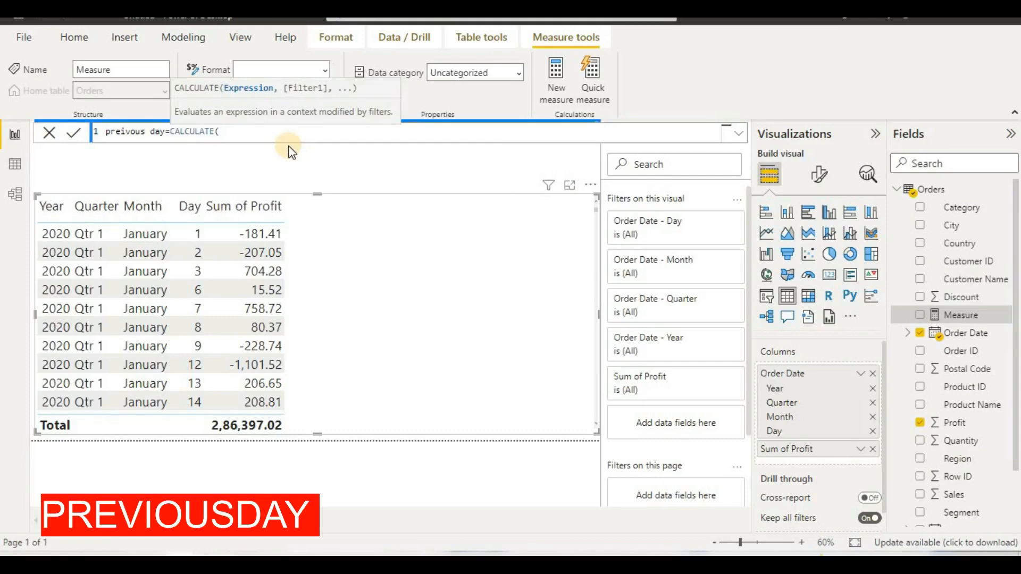
# Step: Enter sum over Orders[Profit] as the expression of CALCULATE in the preivous day formula
pyautogui.write('sm')
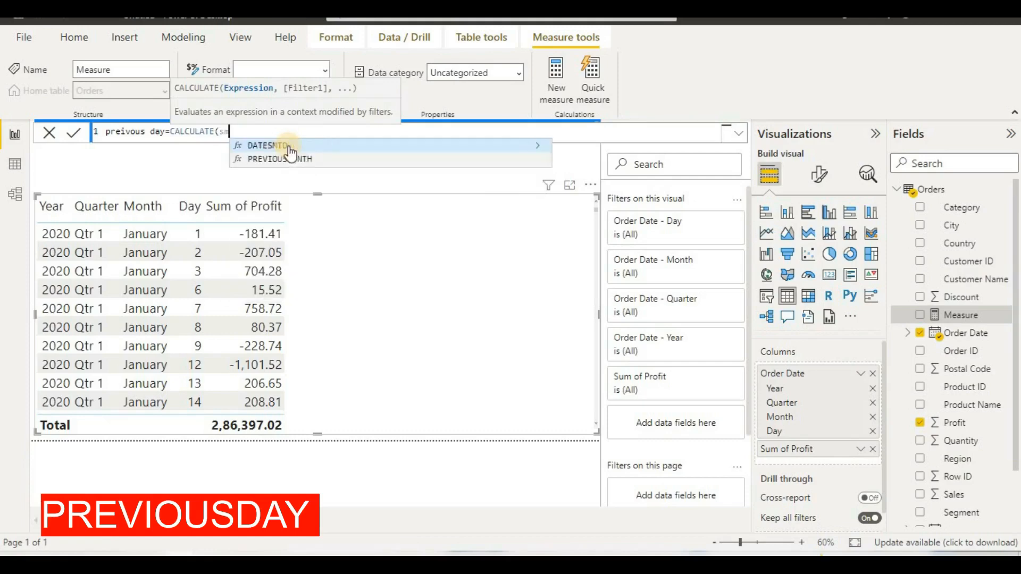
pyautogui.press('BackSpace')
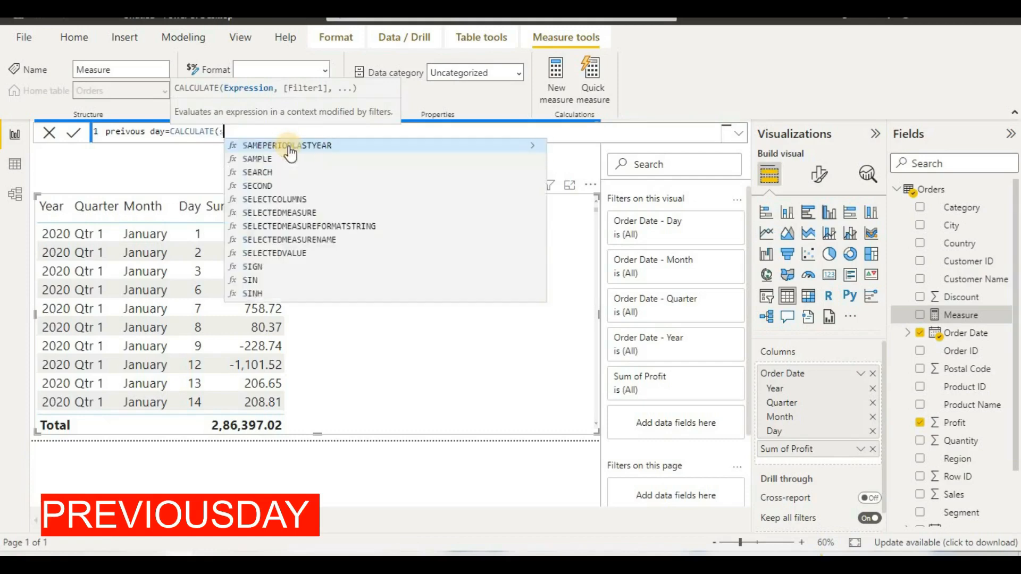
pyautogui.write('um')
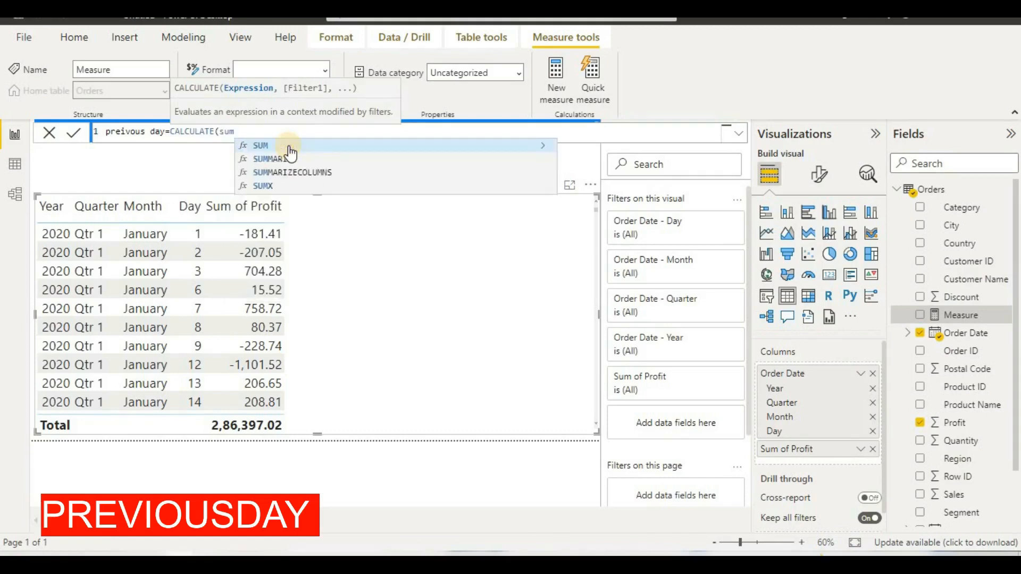
pyautogui.write('(')
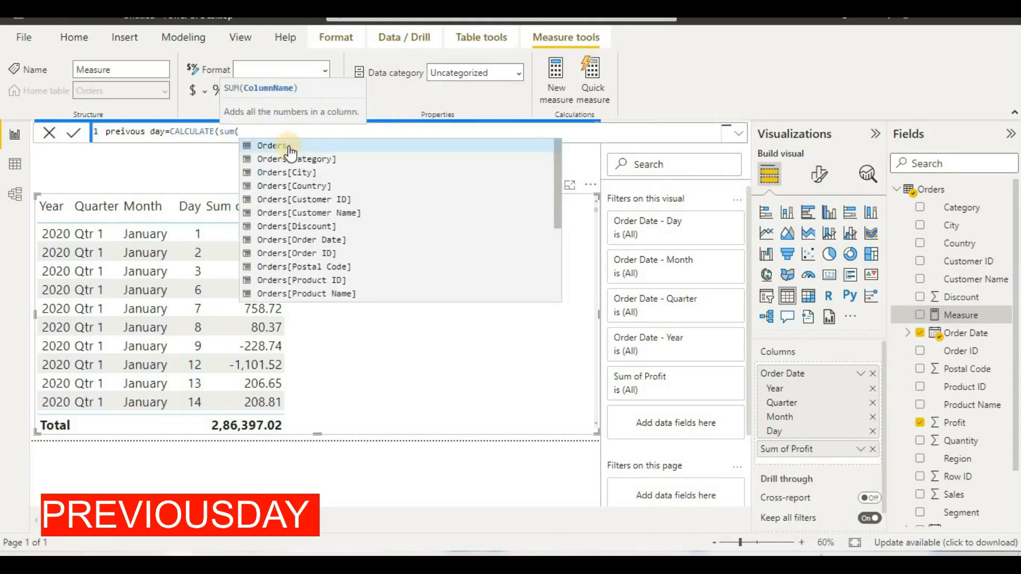
pyautogui.write('order')
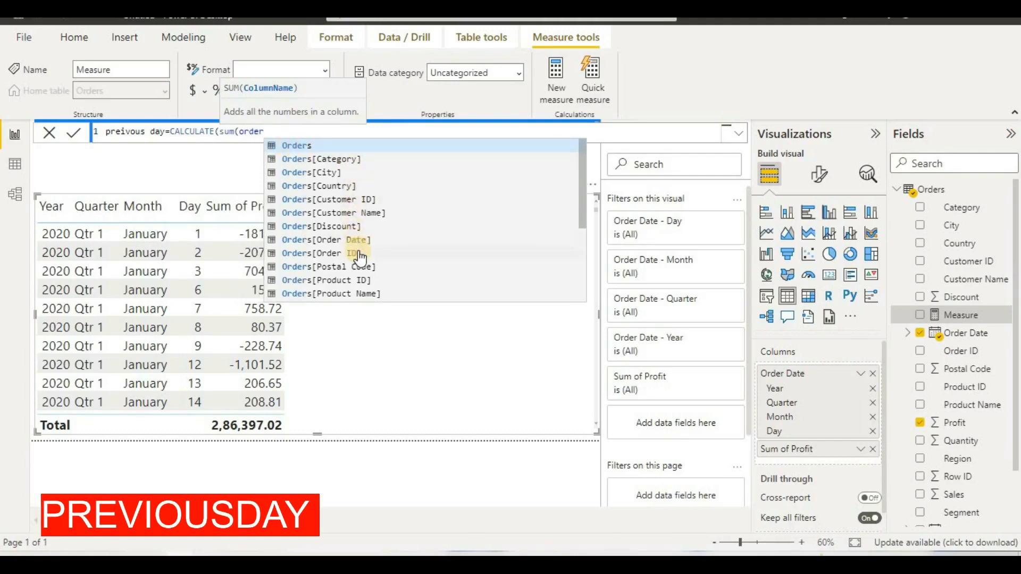
pyautogui.scroll(-1, 360, 258)
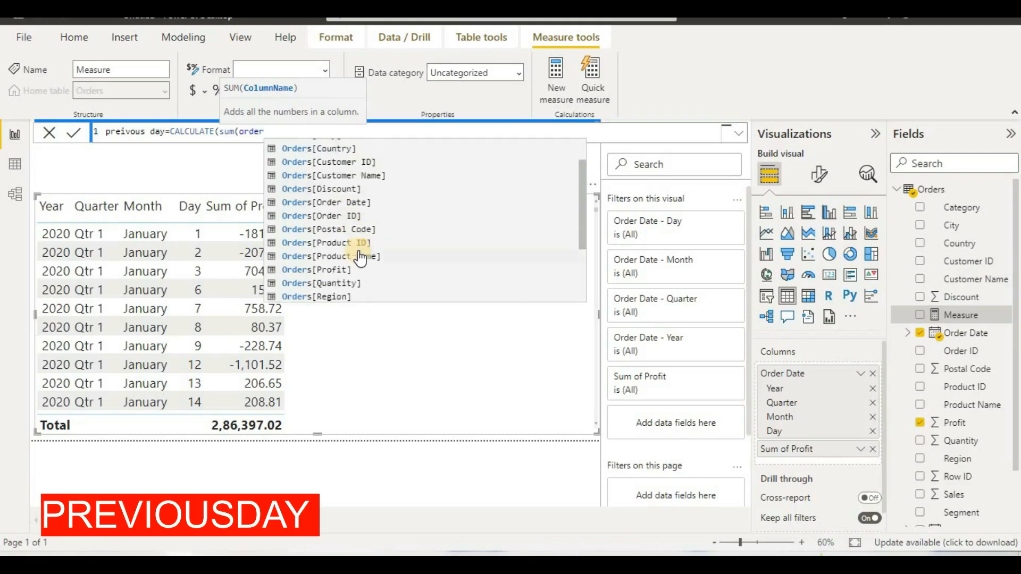
pyautogui.click(347, 269)
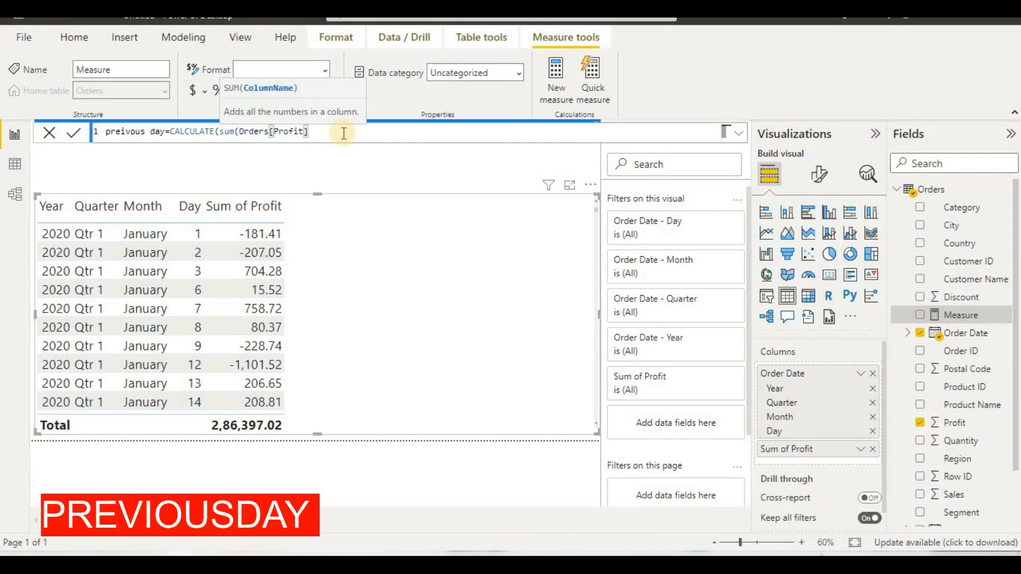
# Step: Add PREVIOUSDAY with Orders[Order Date].date as the filter argument of the preivous day formula
pyautogui.write(',preiv')
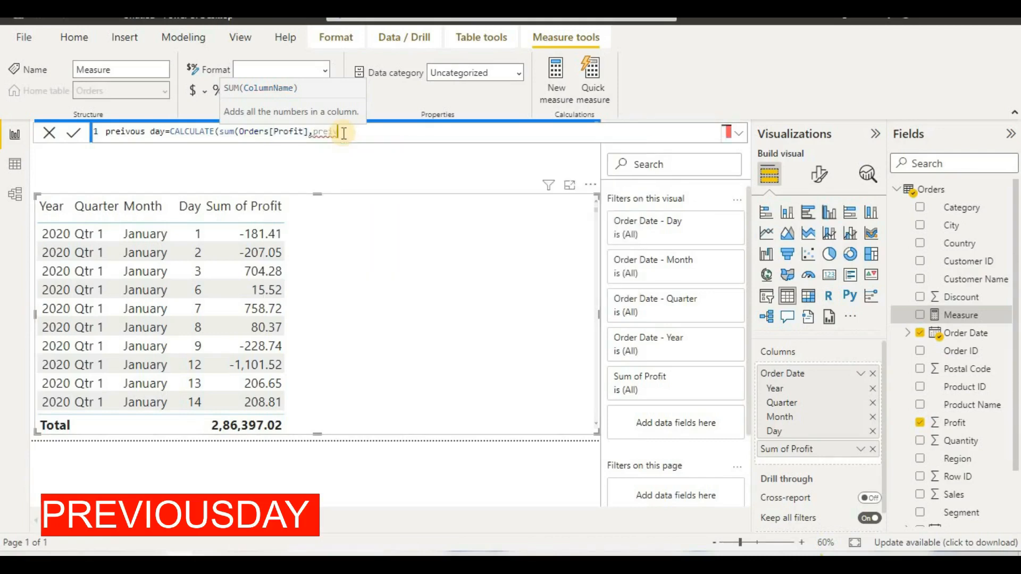
pyautogui.press('BackSpace')
pyautogui.press('BackSpace')
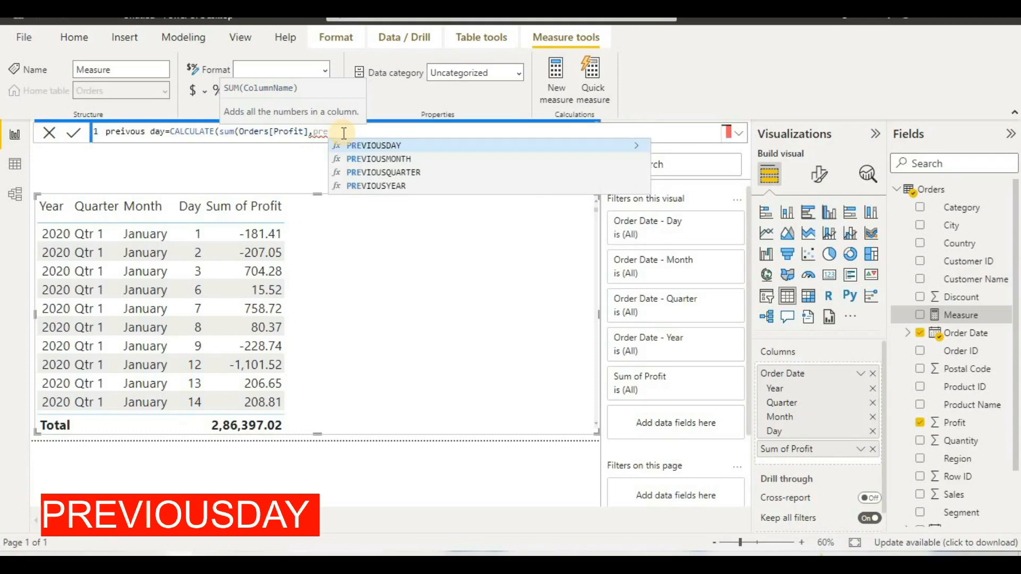
pyautogui.click(410, 145)
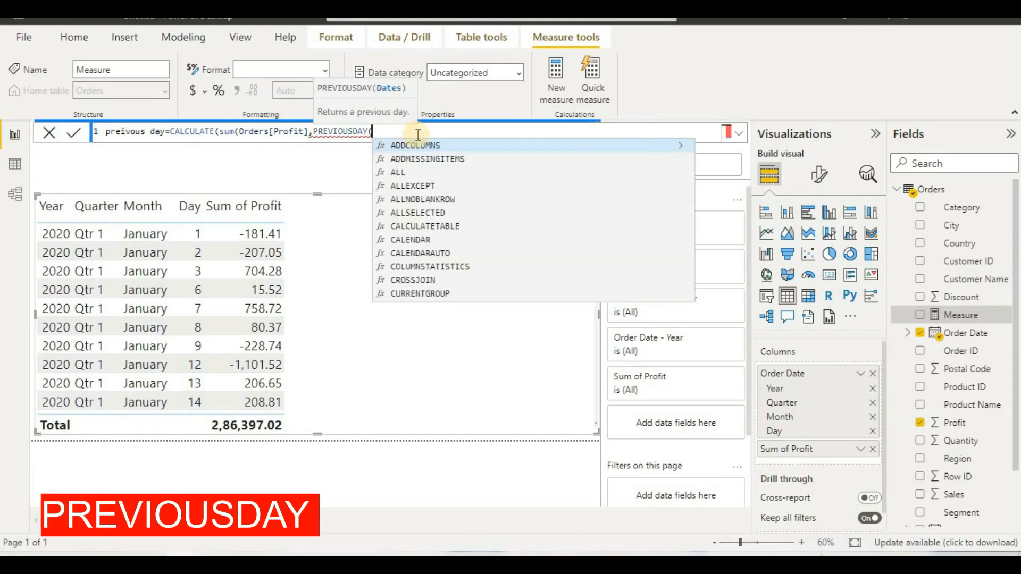
pyautogui.write('(or')
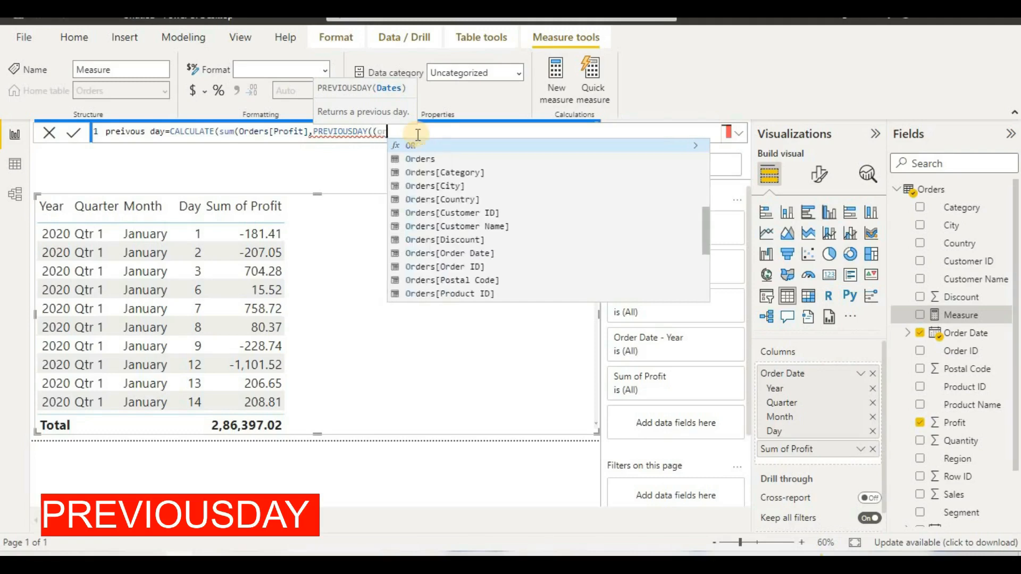
pyautogui.write('der')
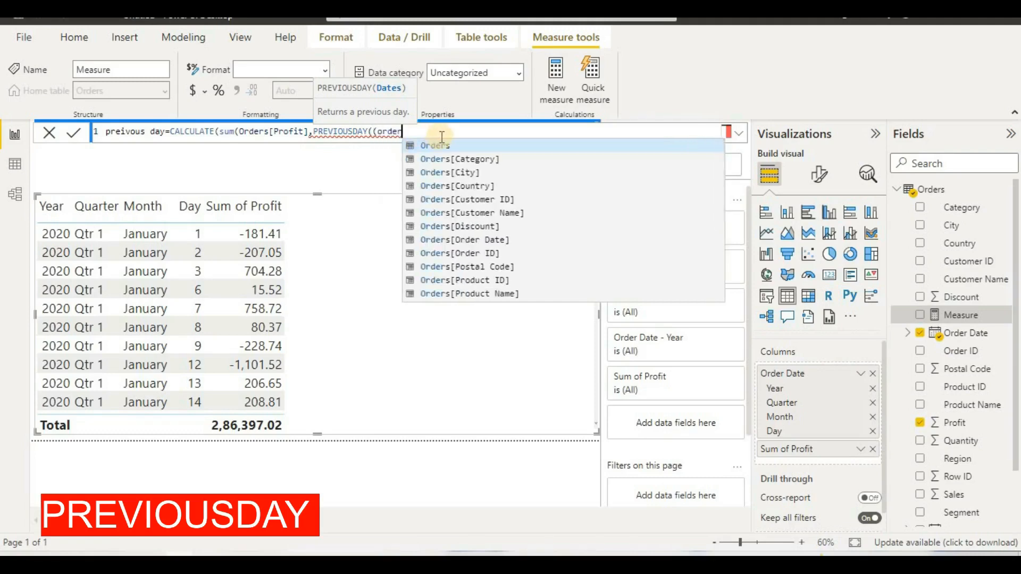
pyautogui.click(506, 240)
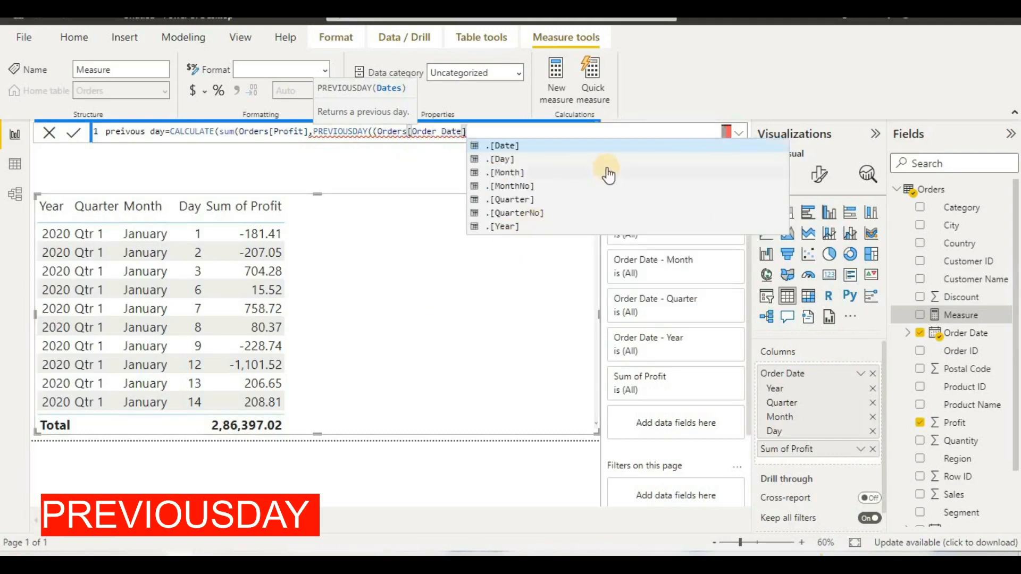
pyautogui.write('.date')
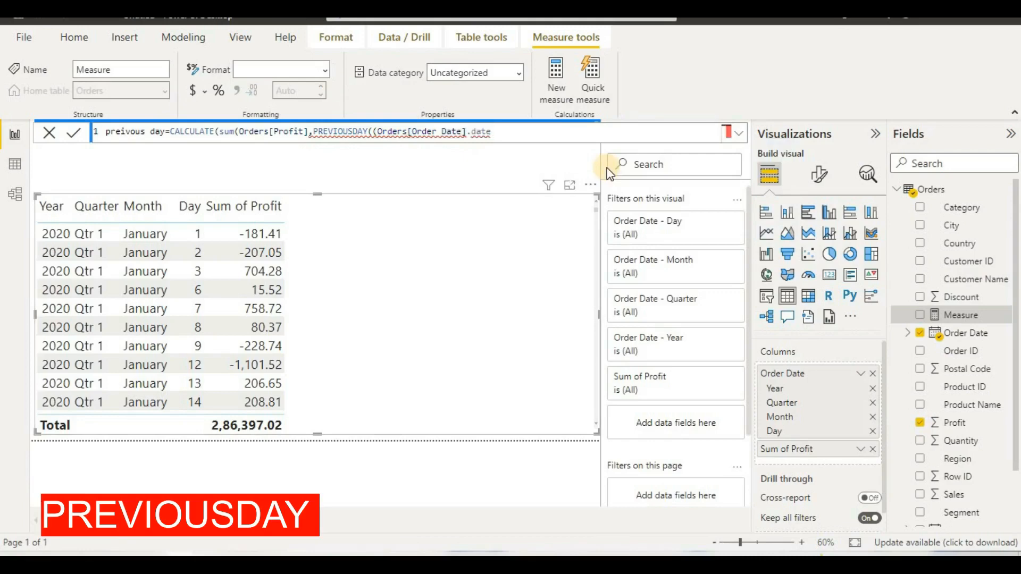
# Step: Insert the missing closing parenthesis of sum after Orders[Profit], before the PREVIOUSDAY argument
pyautogui.click(306, 132)
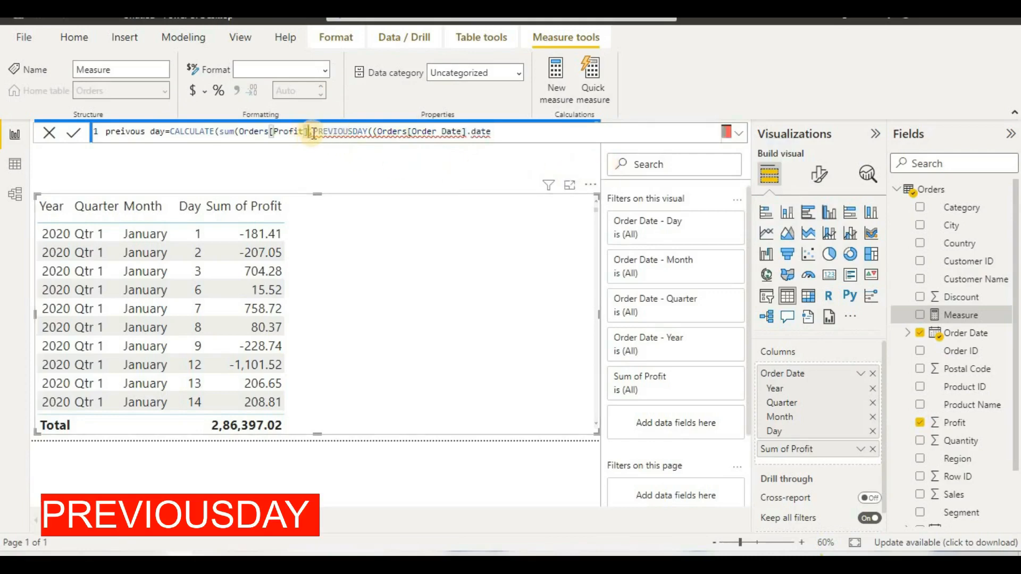
pyautogui.moveTo(315, 133)
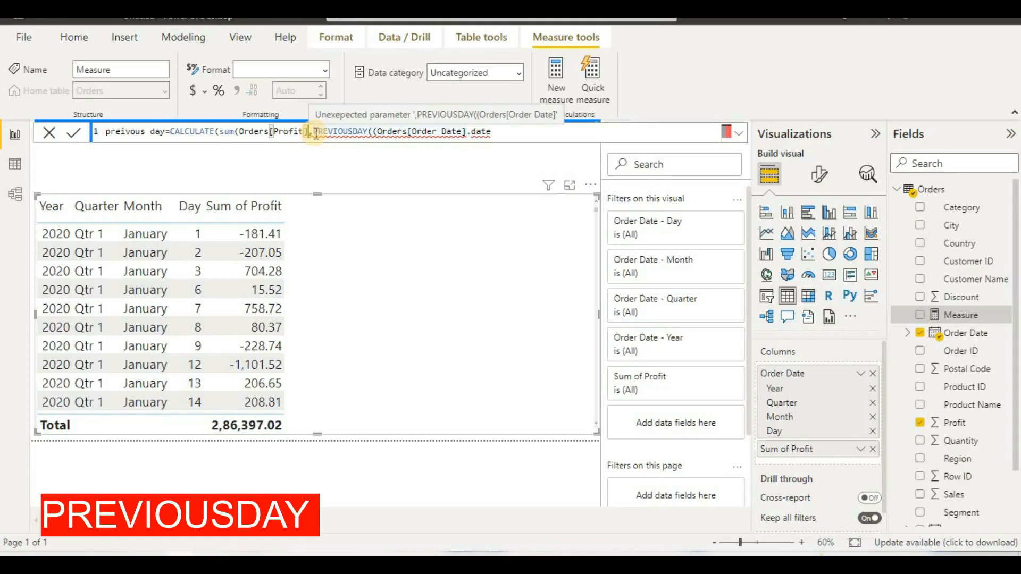
pyautogui.write(')')
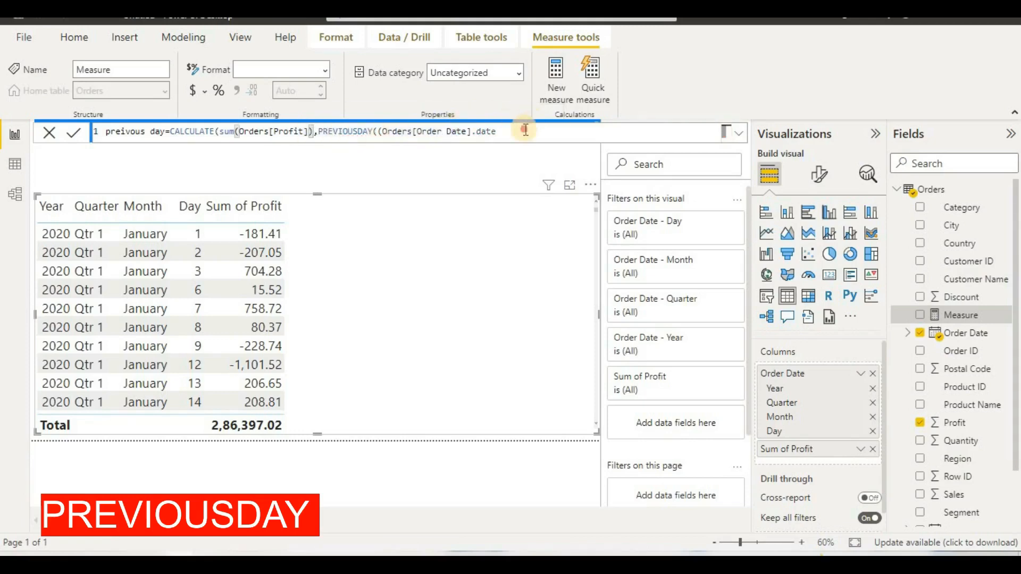
# Step: Replace the date ending with .[Date] after Orders[Order Date], close all the parentheses and commit the preivous day measure
pyautogui.press('BackSpace')
pyautogui.press('BackSpace')
pyautogui.press('BackSpace')
pyautogui.press('BackSpace')
pyautogui.click(523, 149)
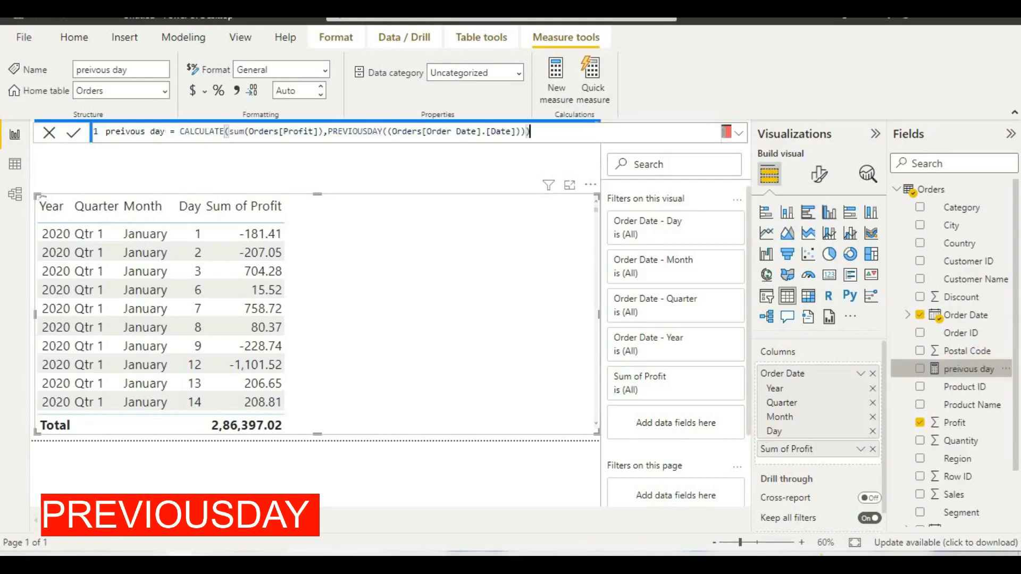
# Step: Add the preivous day measure to the table visual next to the Profit column
pyautogui.moveTo(941, 373); pyautogui.dragTo(617, 364)
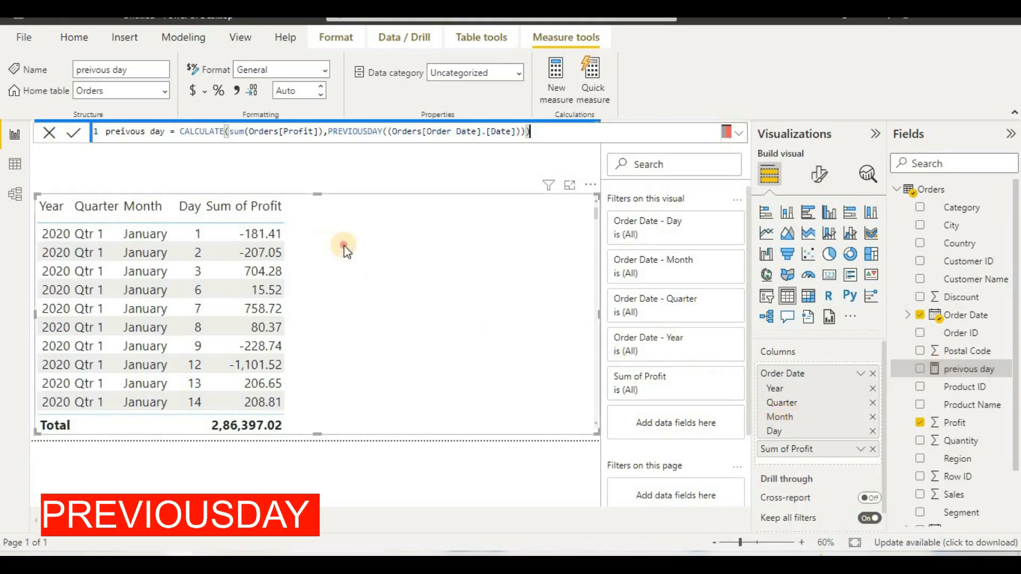
pyautogui.moveTo(926, 370); pyautogui.dragTo(444, 270)
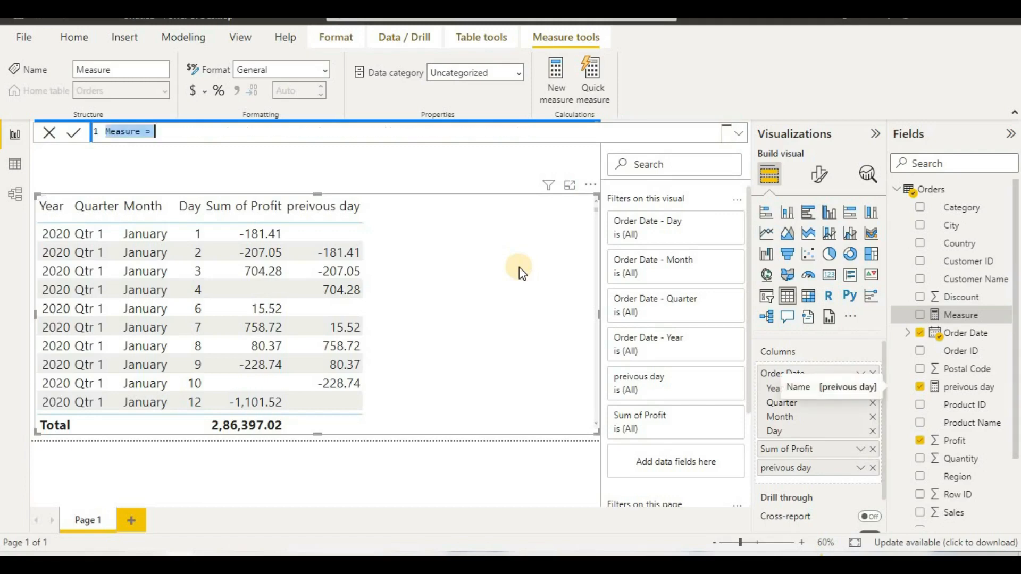
# Step: Name the new measure difference and start its formula with the sum of Orders[Profit]
pyautogui.write('diff')
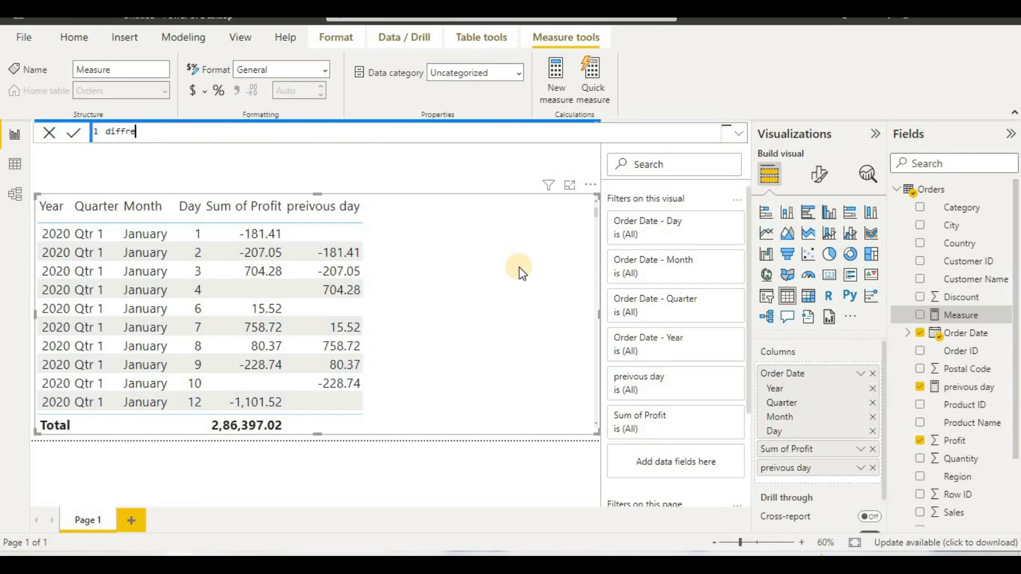
pyautogui.write('erence=sum')
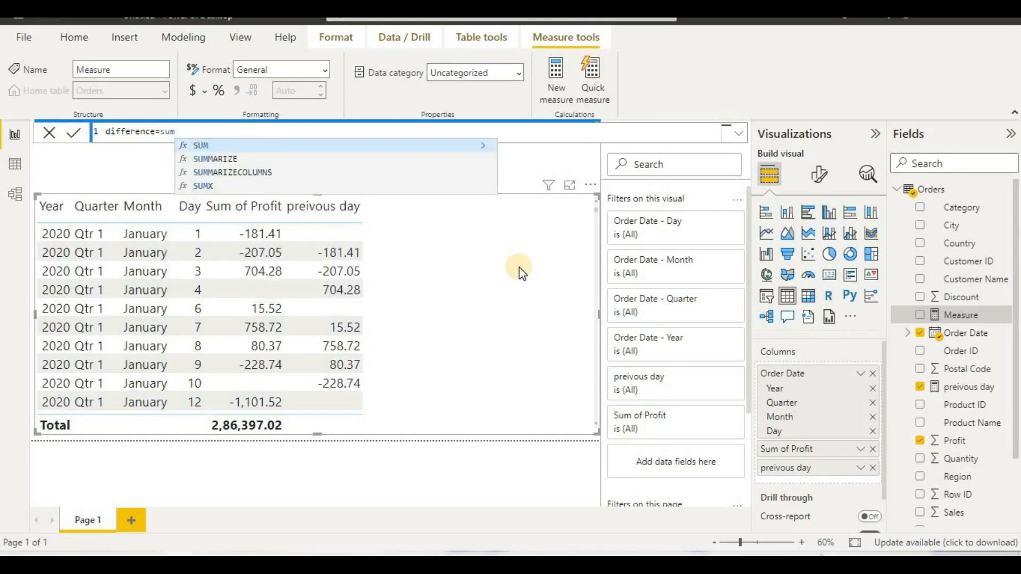
pyautogui.write('of')
pyautogui.press('BackSpace')
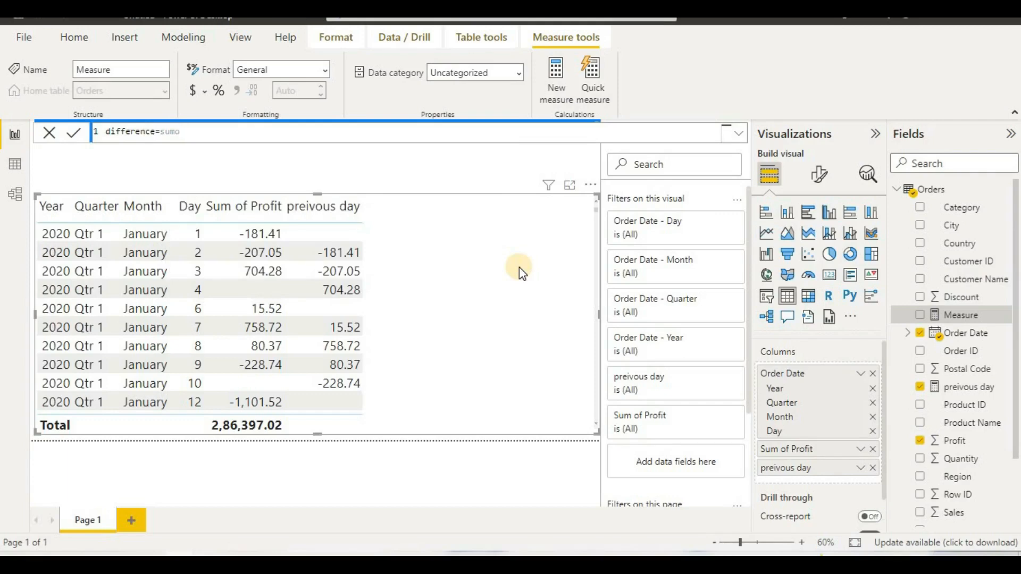
pyautogui.press('BackSpace')
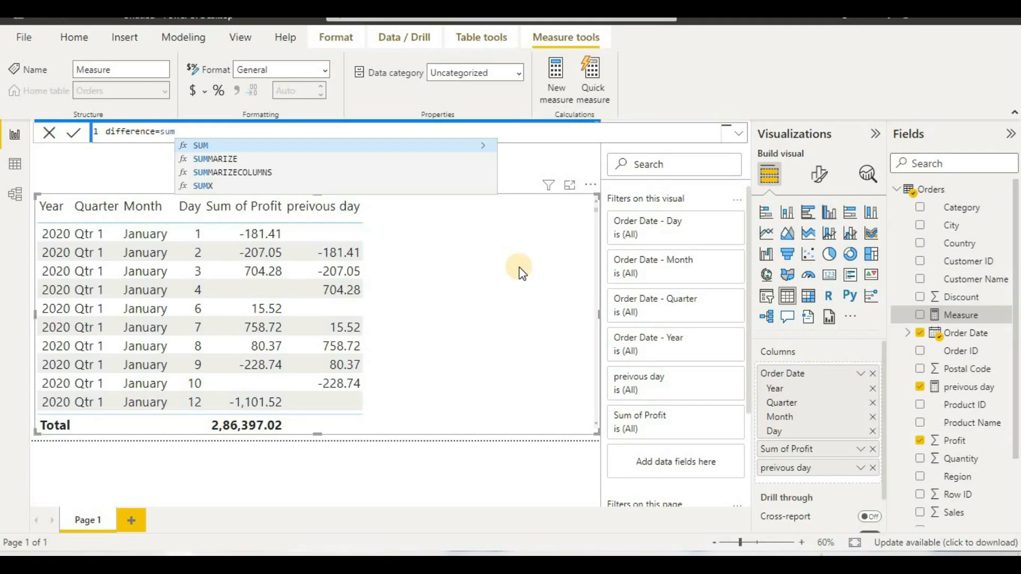
pyautogui.write('(')
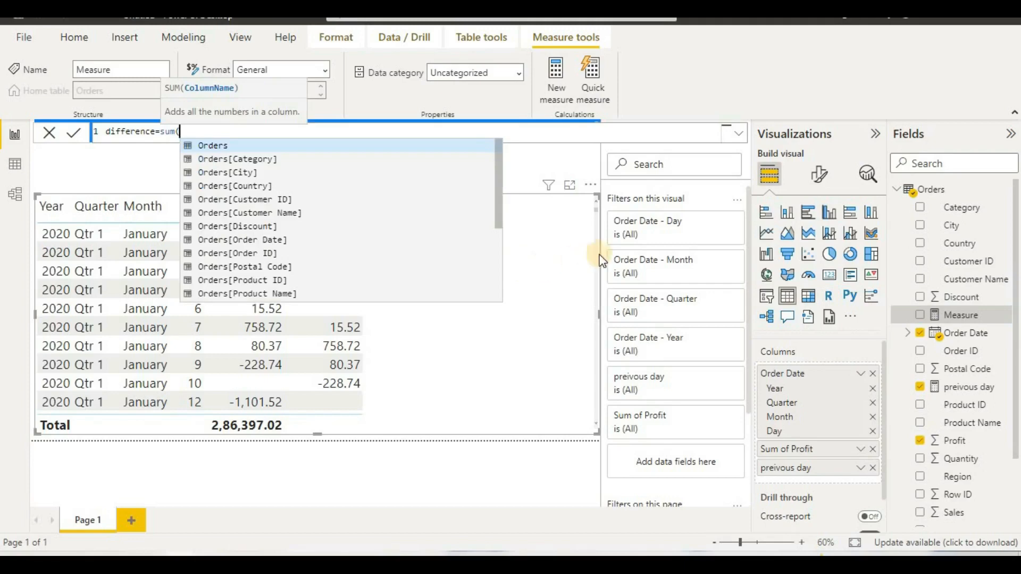
pyautogui.scroll(-2, 287, 242)
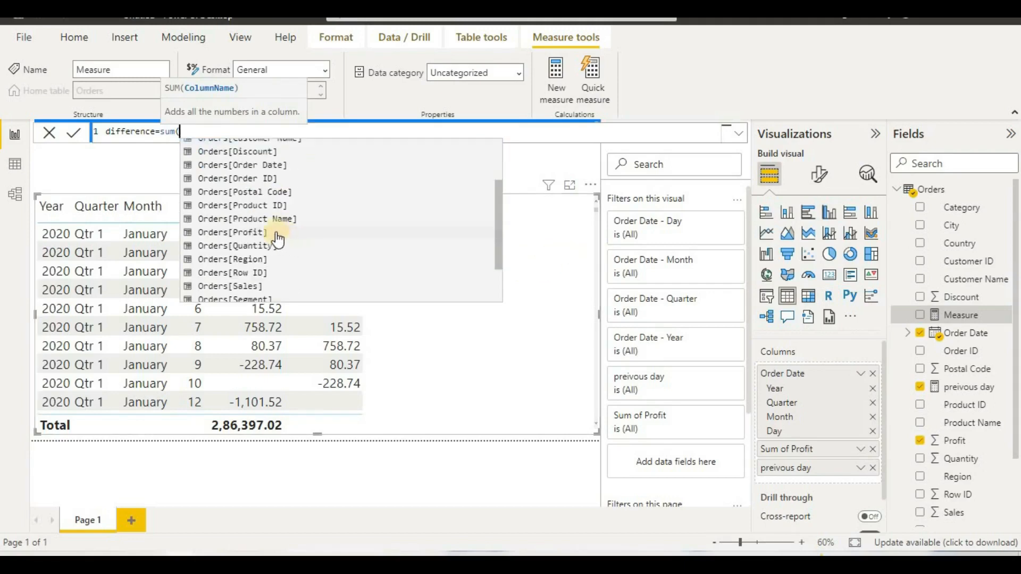
pyautogui.click(279, 235)
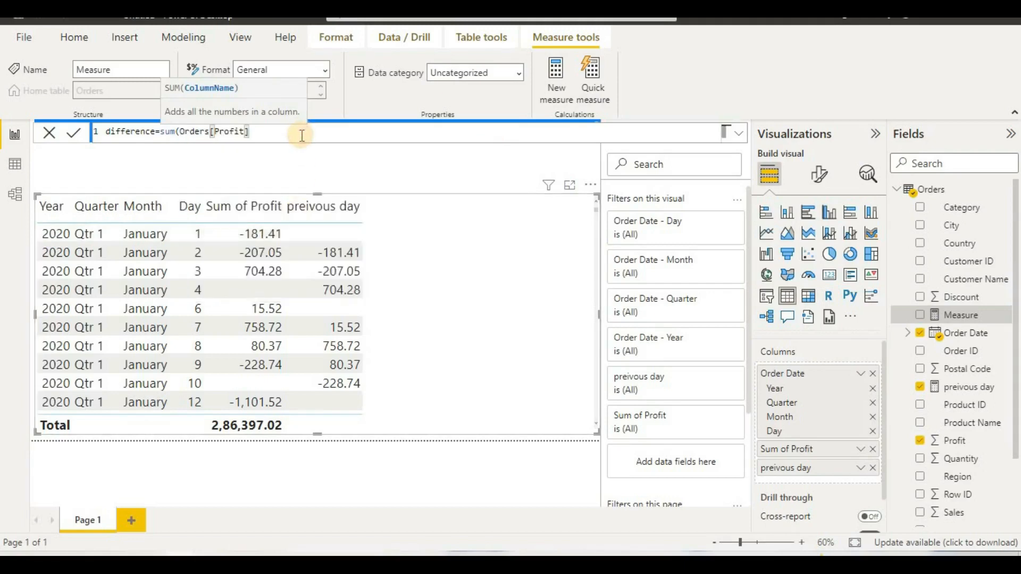
# Step: Subtract the [preivous day] measure from the profit sum and commit the difference measure
pyautogui.write(')-')
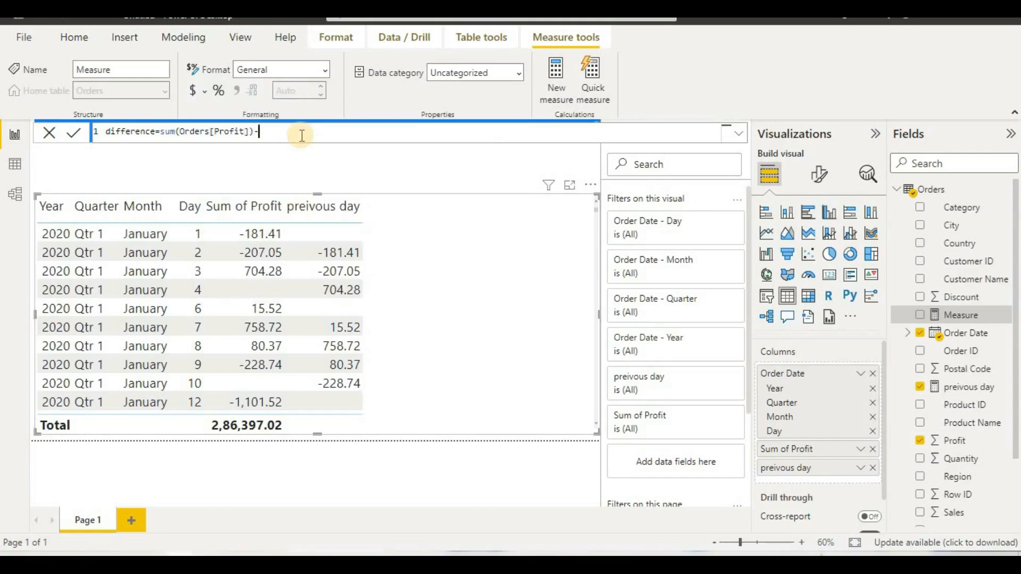
pyautogui.write('pre')
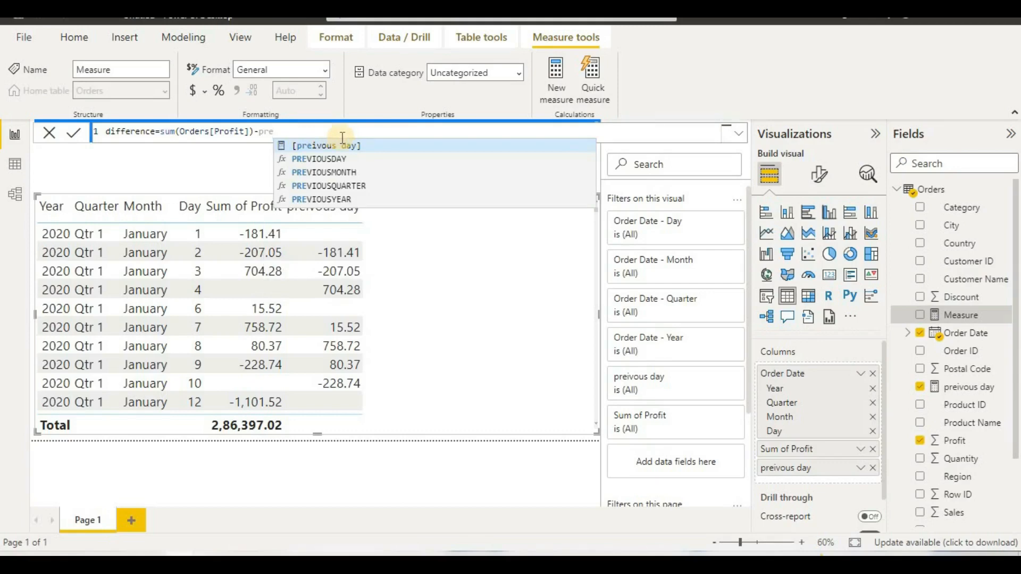
pyautogui.click(327, 145)
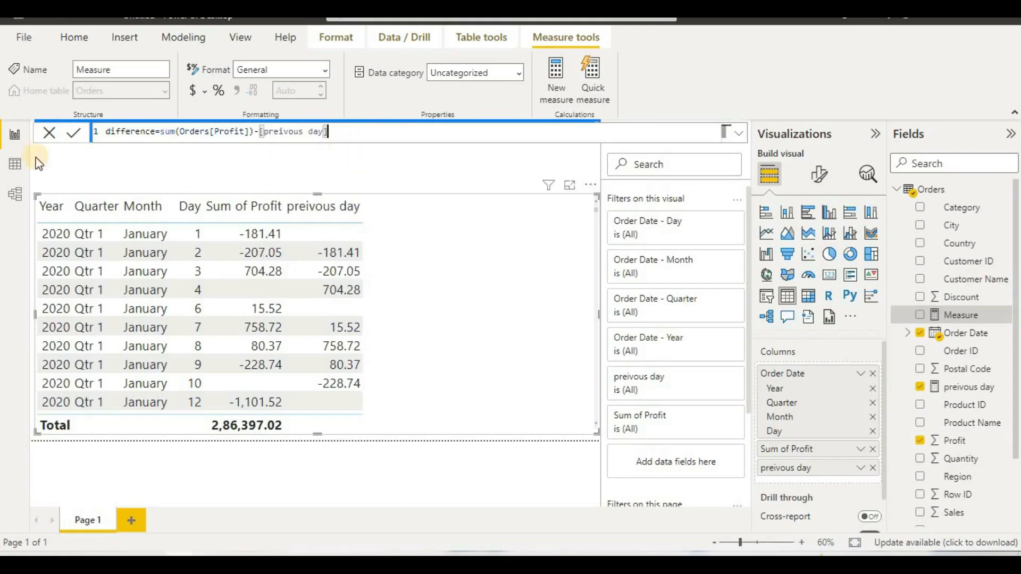
pyautogui.click(75, 136)
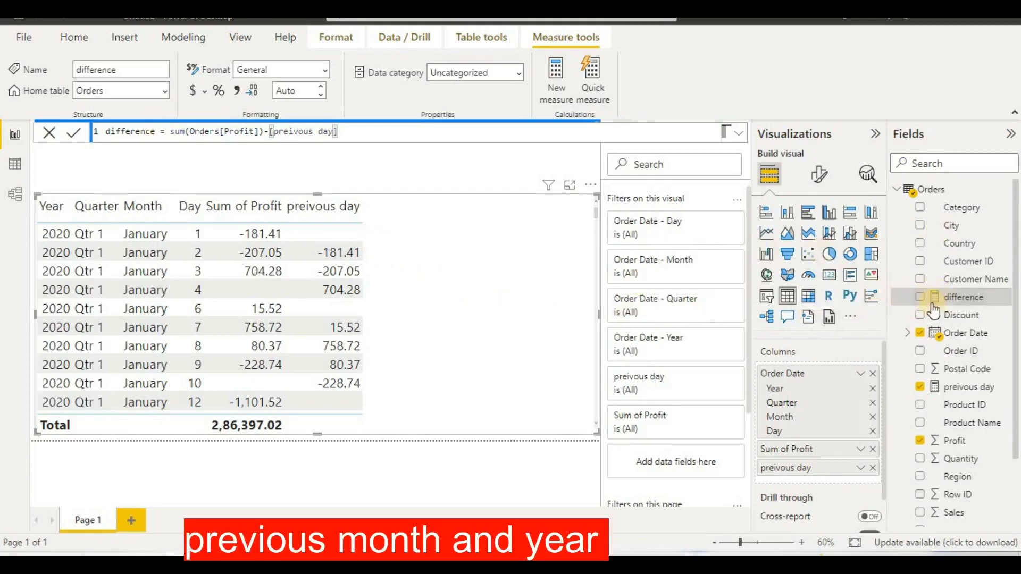
# Step: Add the difference measure to the table visual after the preivous day column and deselect the visual
pyautogui.moveTo(930, 307); pyautogui.dragTo(421, 228)
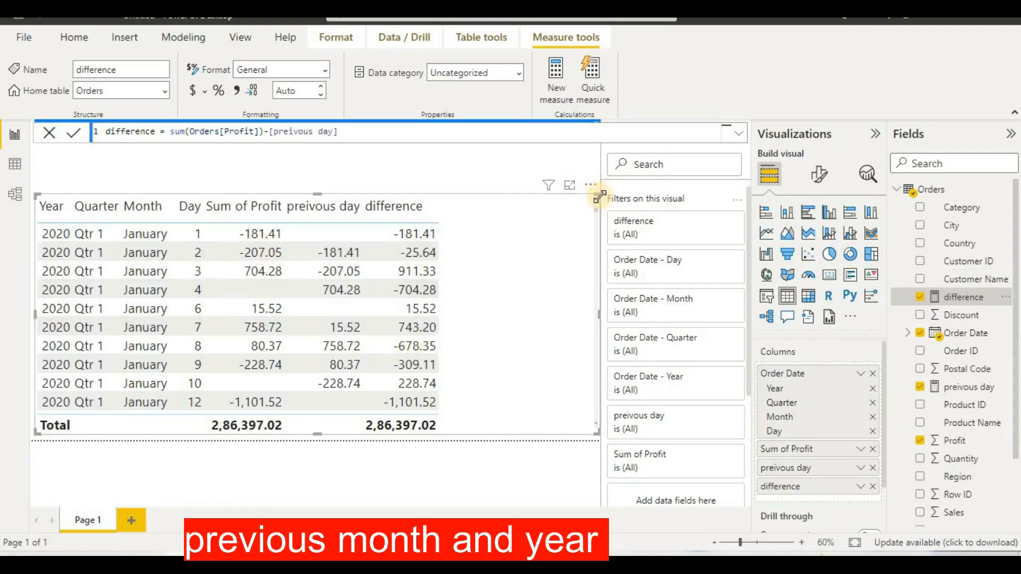
pyautogui.moveTo(599, 196); pyautogui.dragTo(390, 276)
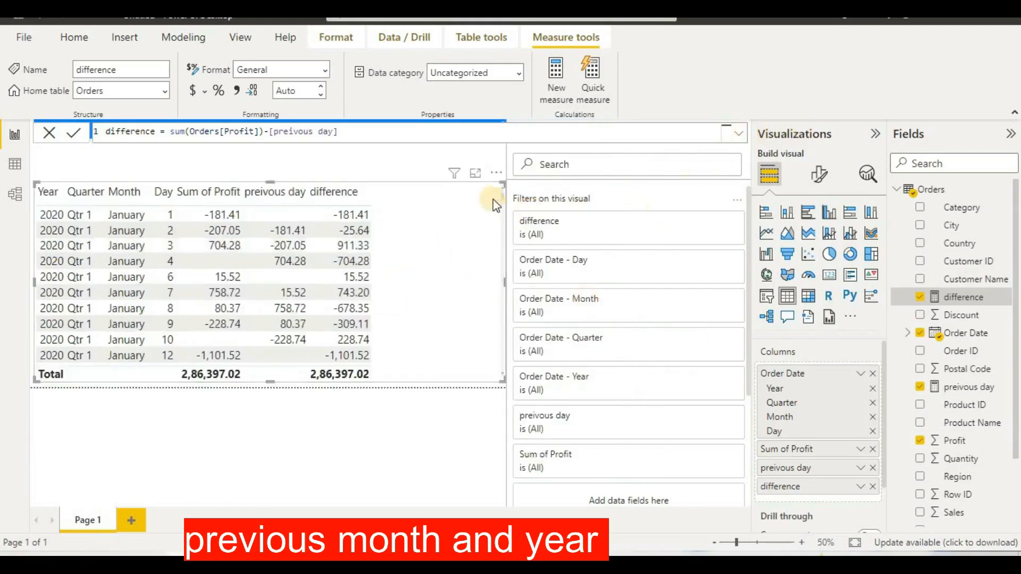
pyautogui.click(473, 468)
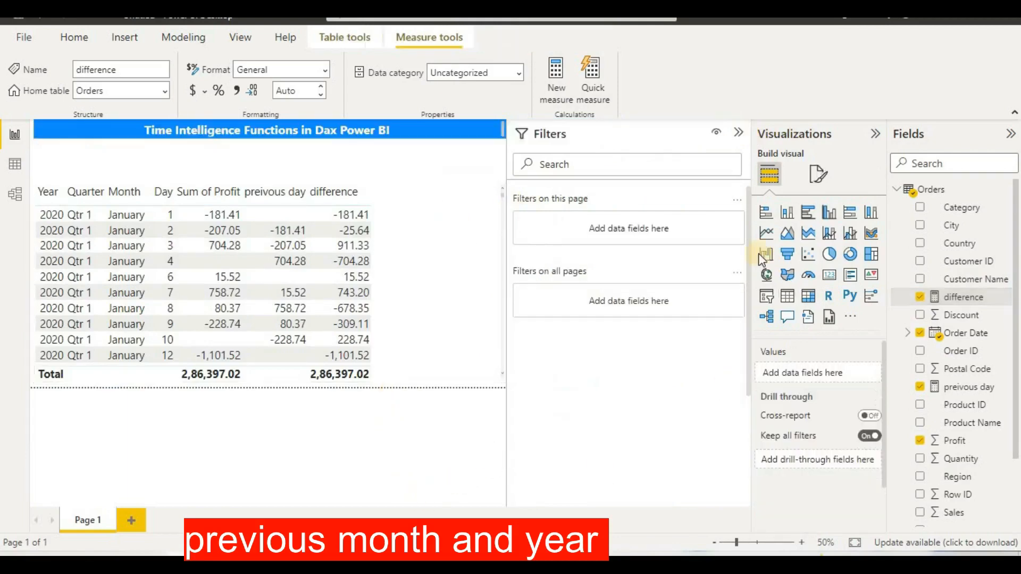
# Step: Collapse the Visualizations and Filters panes to give the report canvas more room
pyautogui.click(875, 134)
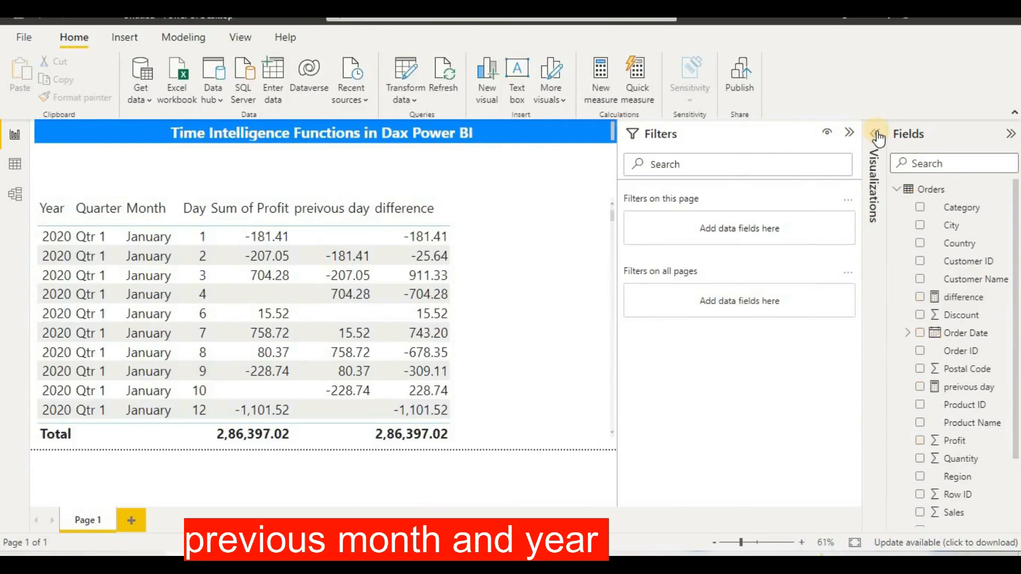
pyautogui.click(849, 133)
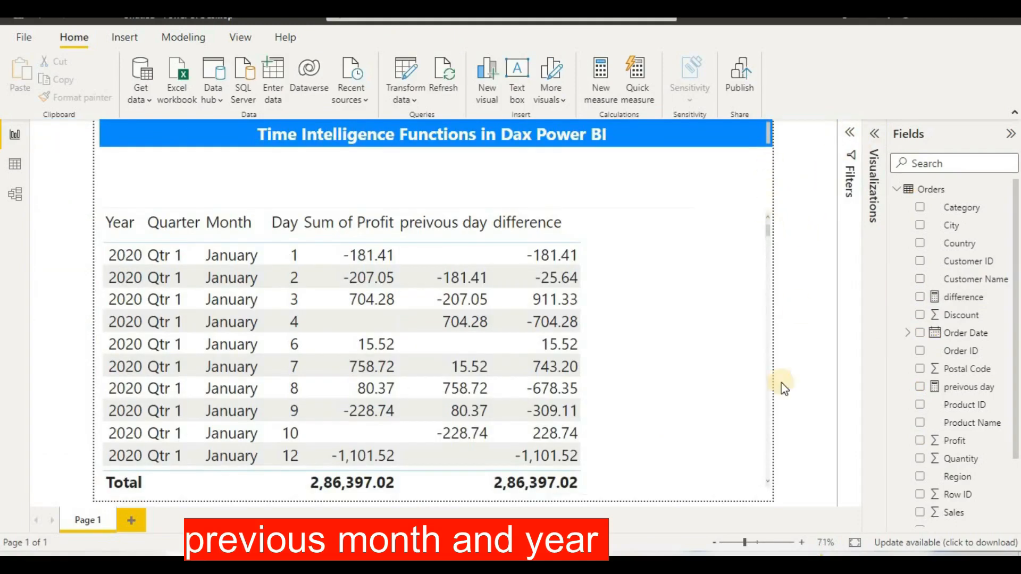
pyautogui.click(690, 381)
# Step: Add a second report page and start a new measure named previousmonthprofit with the CALCULATE function
pyautogui.click(140, 520)
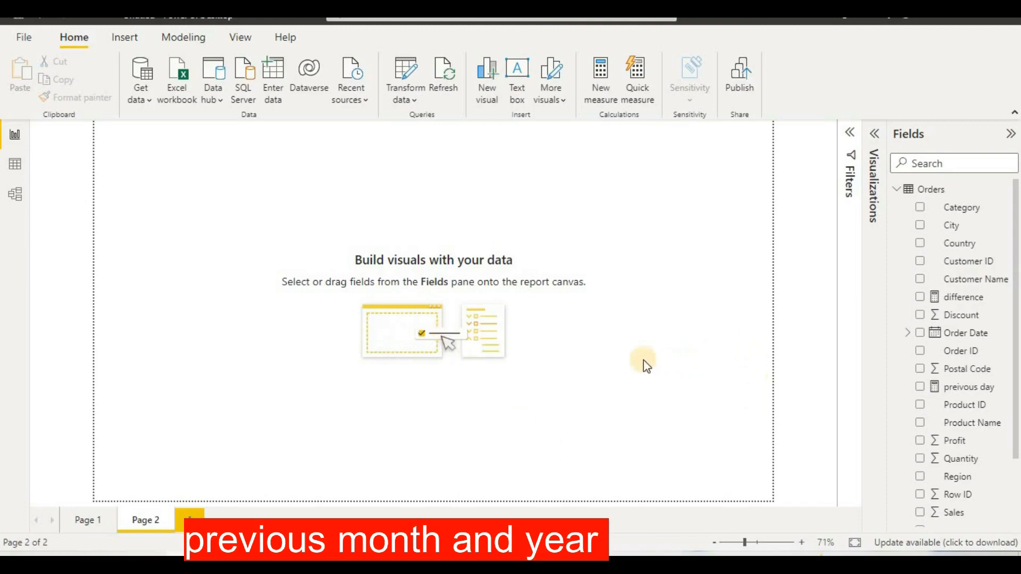
pyautogui.click(602, 99)
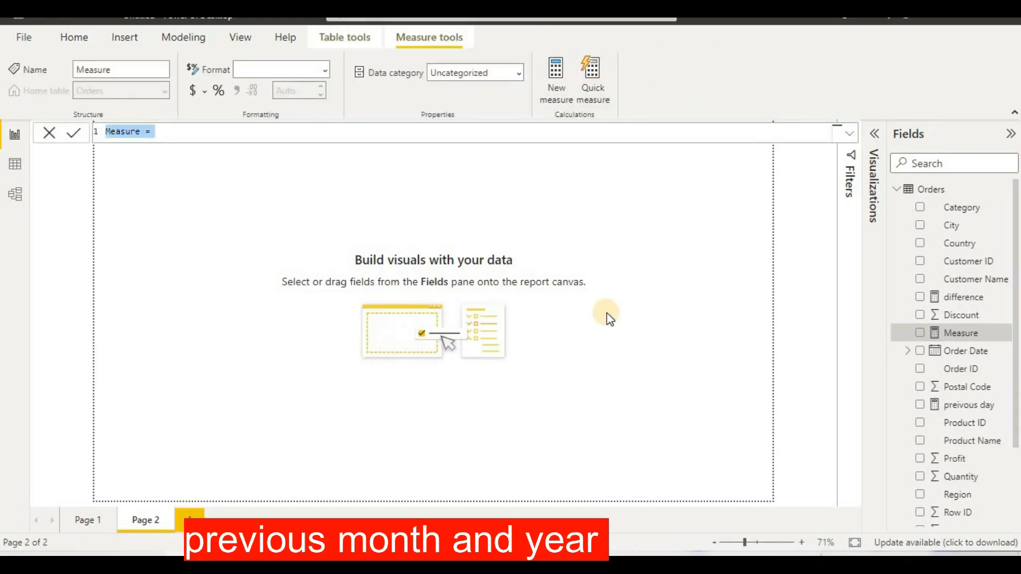
pyautogui.write('pre')
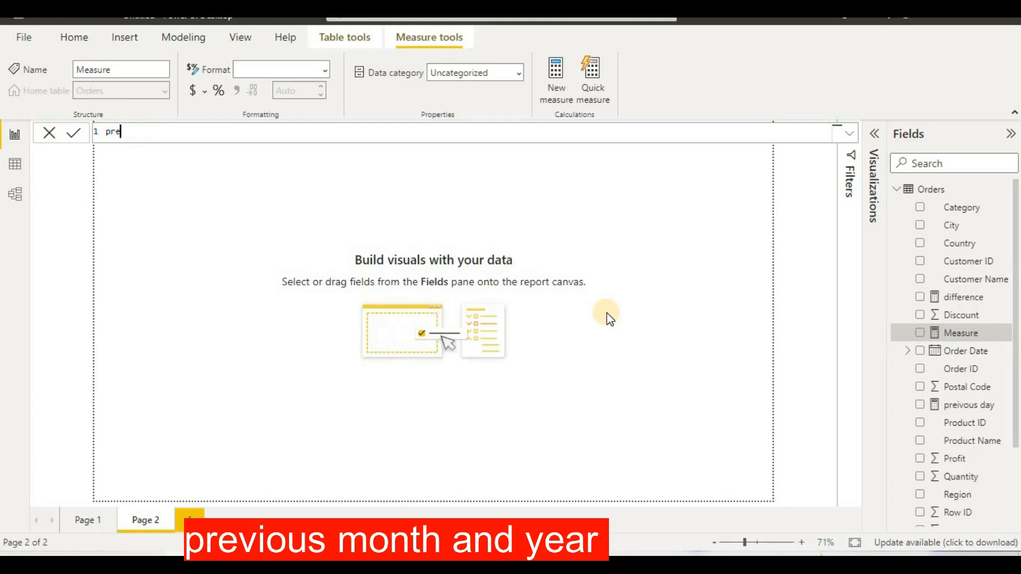
pyautogui.write('viousmonth profit=clac')
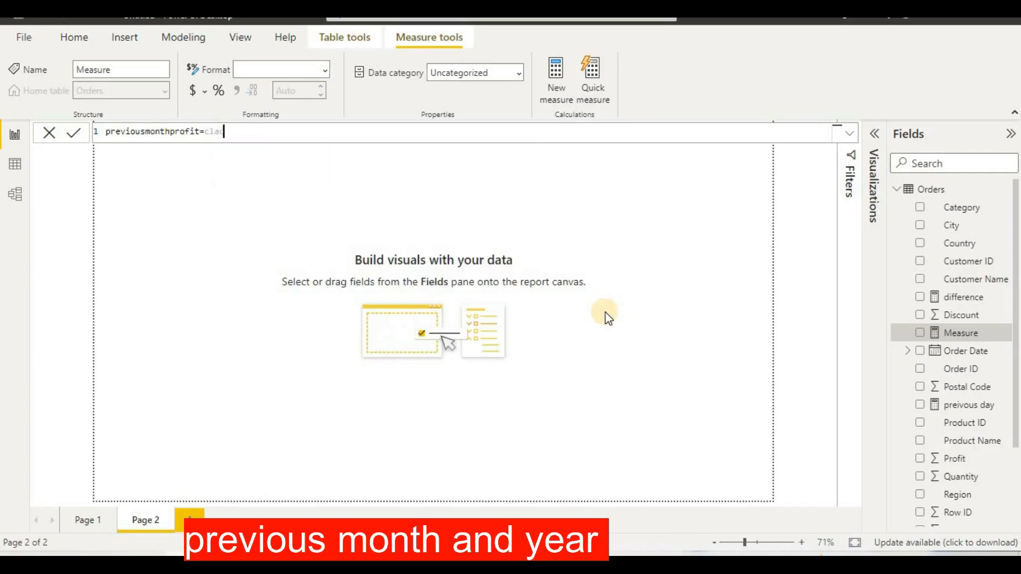
pyautogui.press('BackSpace')
pyautogui.press('BackSpace')
pyautogui.press('BackSpace')
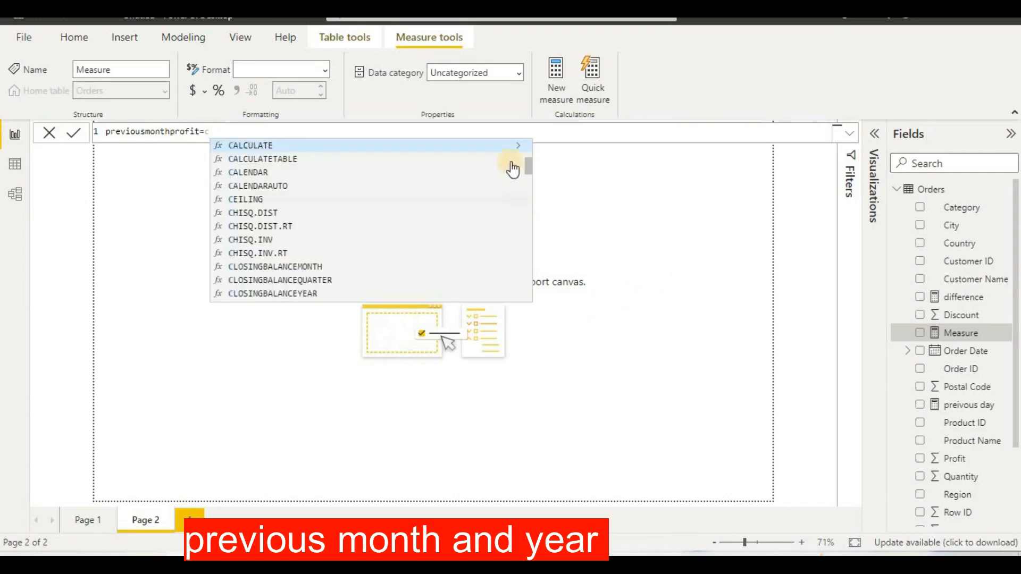
pyautogui.click(479, 148)
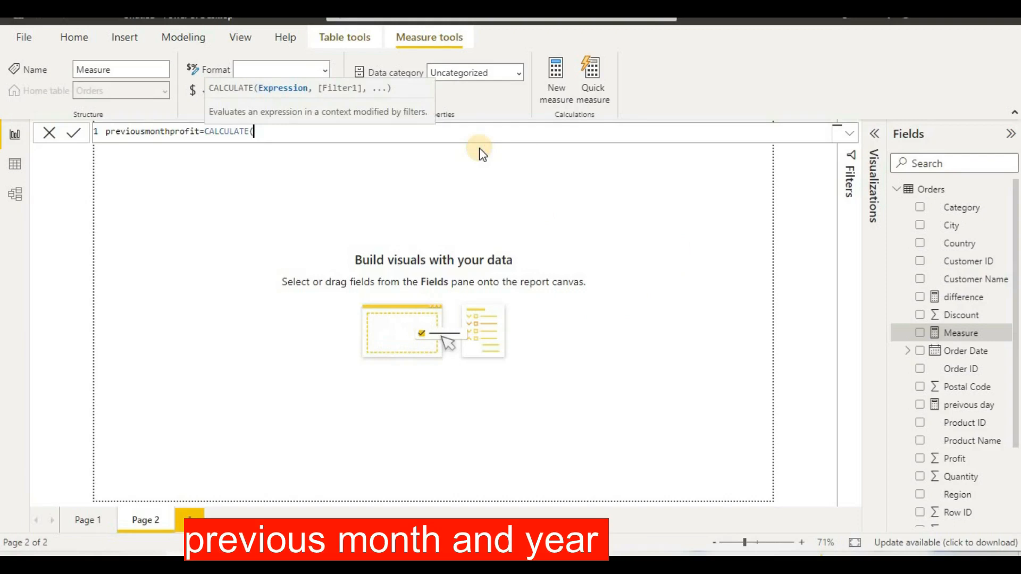
# Step: Enter sum(Orders[Profit]) as the expression argument of CALCULATE in the previousmonthprofit formula
pyautogui.write('sum')
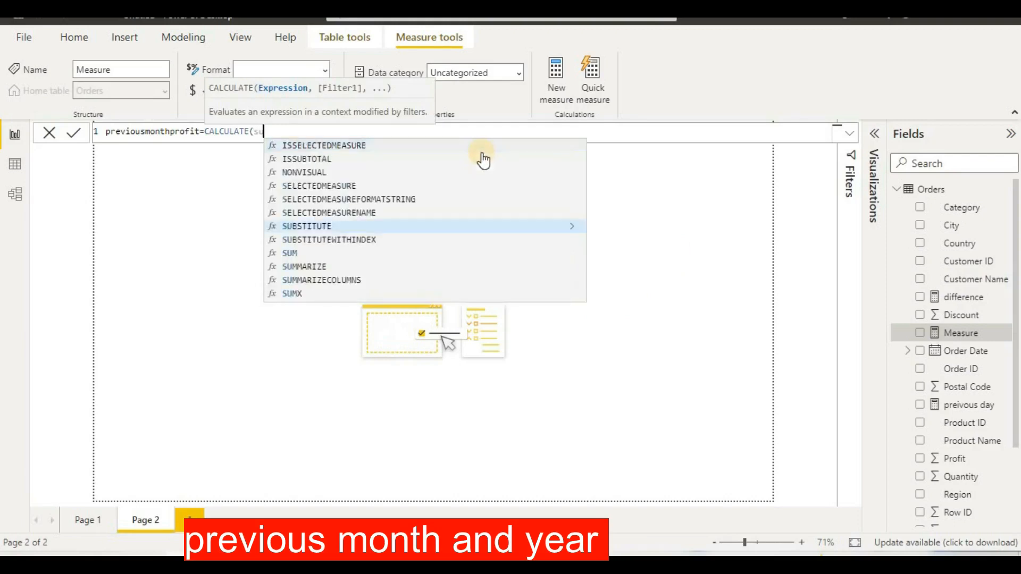
pyautogui.press('BackSpace')
pyautogui.press('BackSpace')
pyautogui.press('BackSpace')
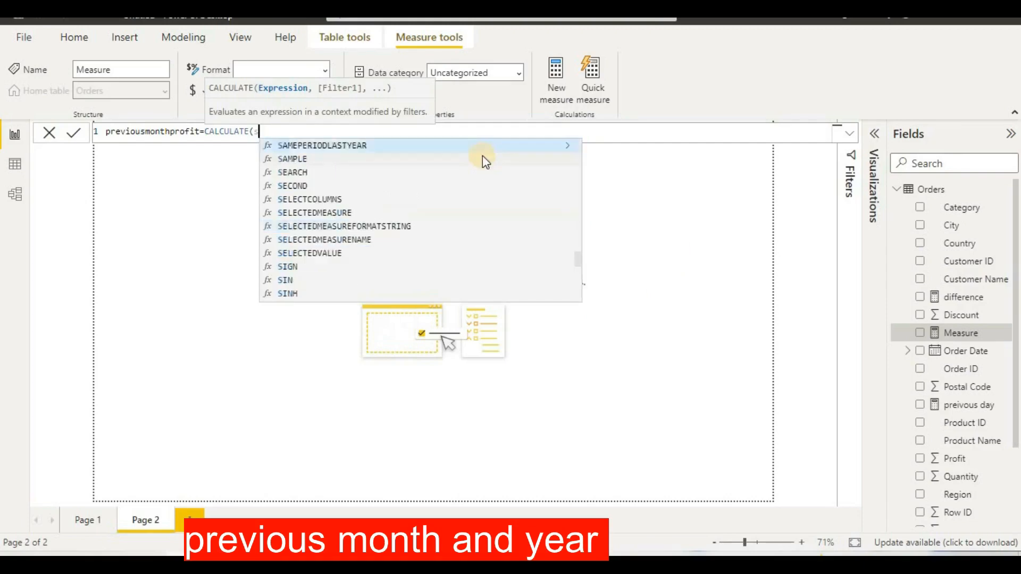
pyautogui.write('sum(')
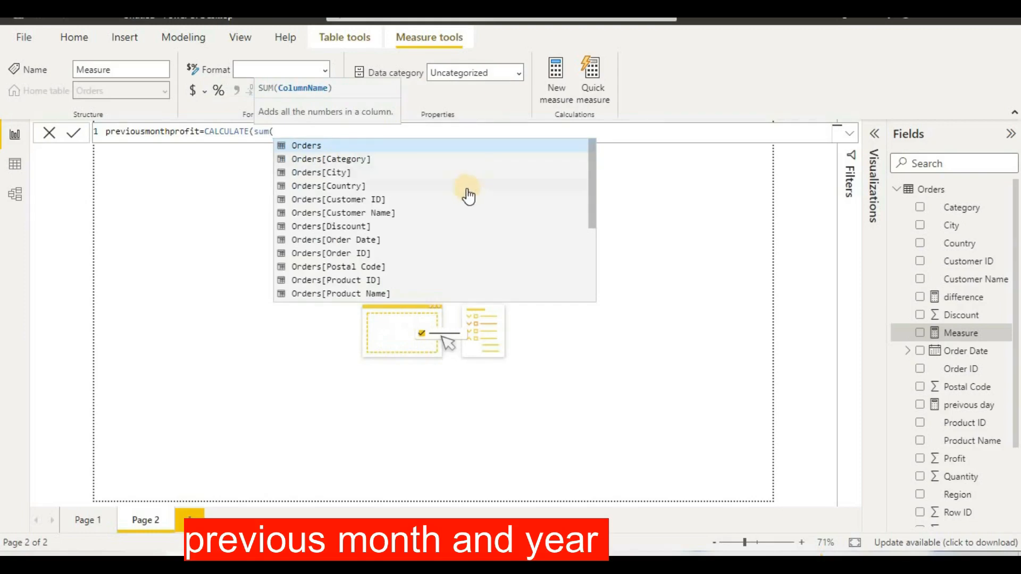
pyautogui.scroll(-2, 468, 197)
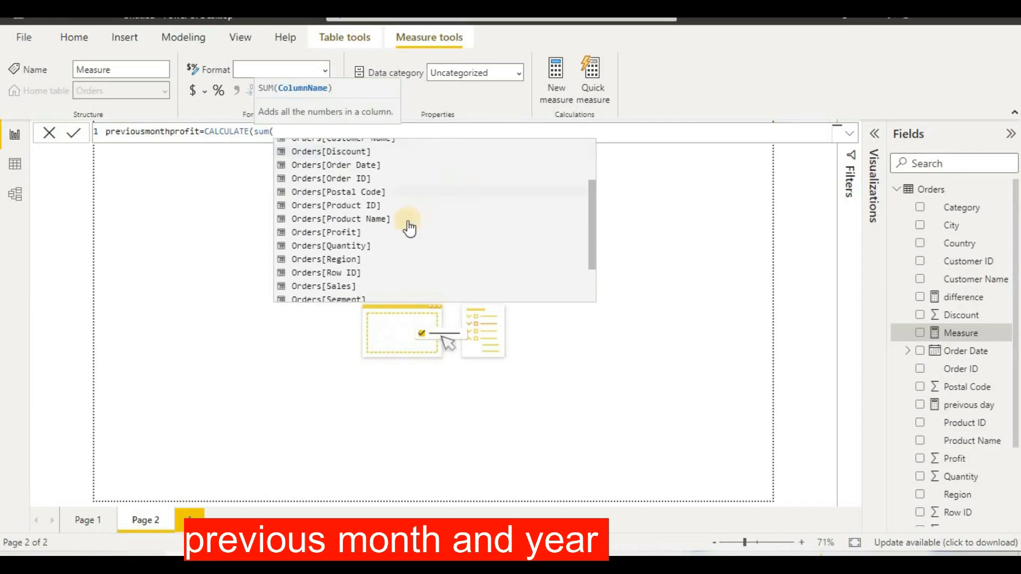
pyautogui.click(392, 235)
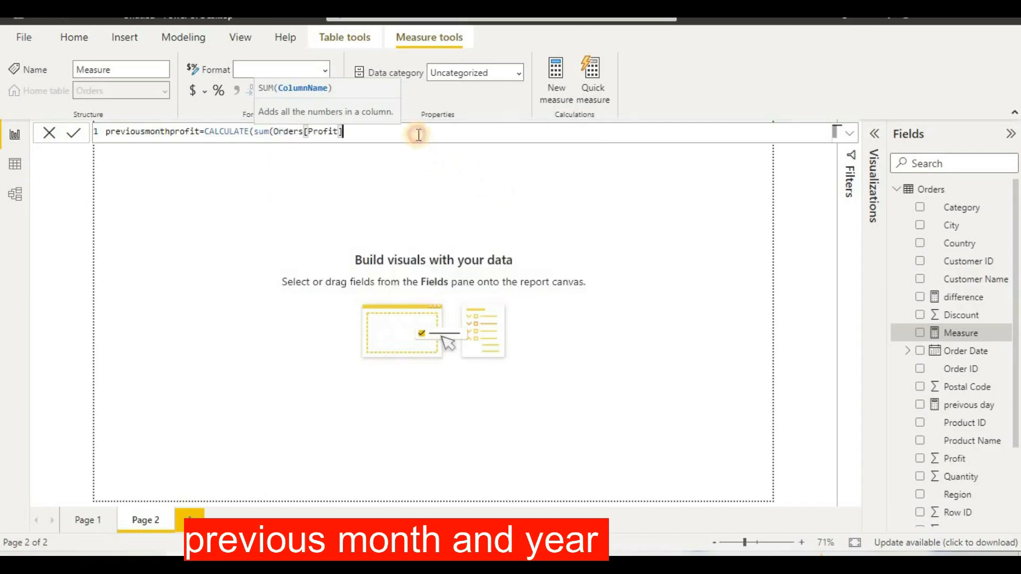
pyautogui.write(')')
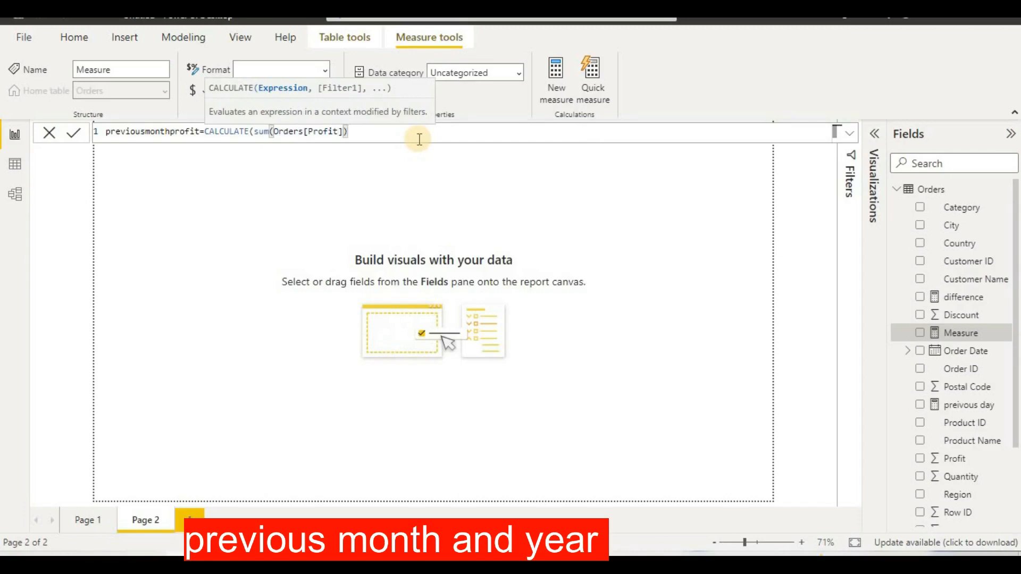
# Step: Add PREVIOUSMONTH(Orders[Order Date].[Date]) as the filter argument and commit the previousmonthprofit measure
pyautogui.write(',p')
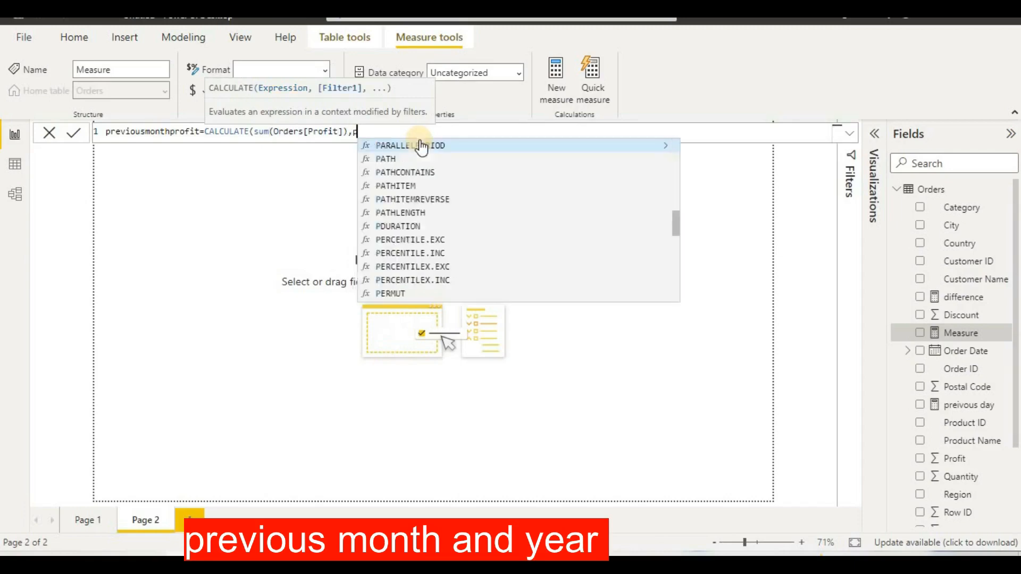
pyautogui.write('re')
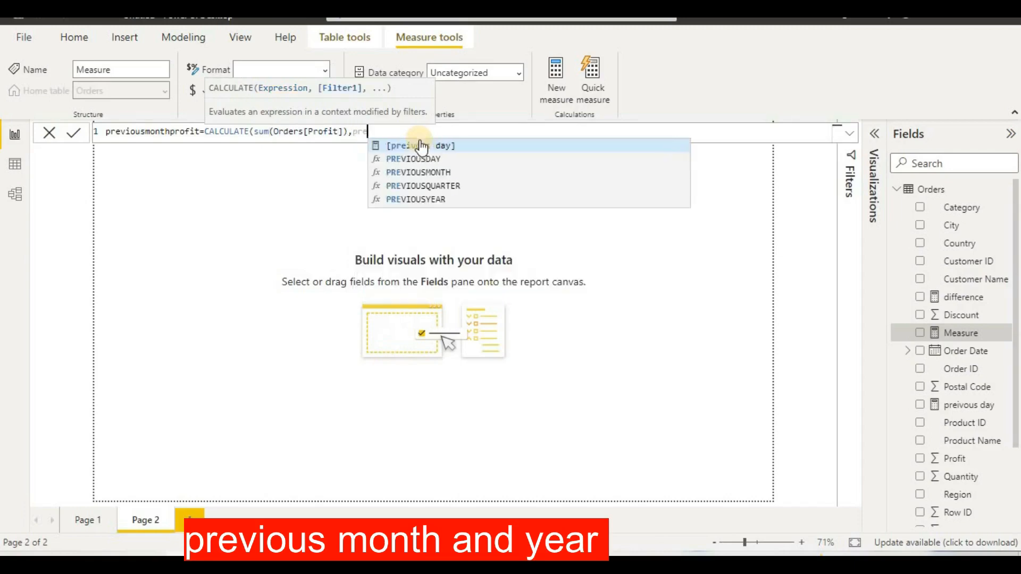
pyautogui.click(467, 174)
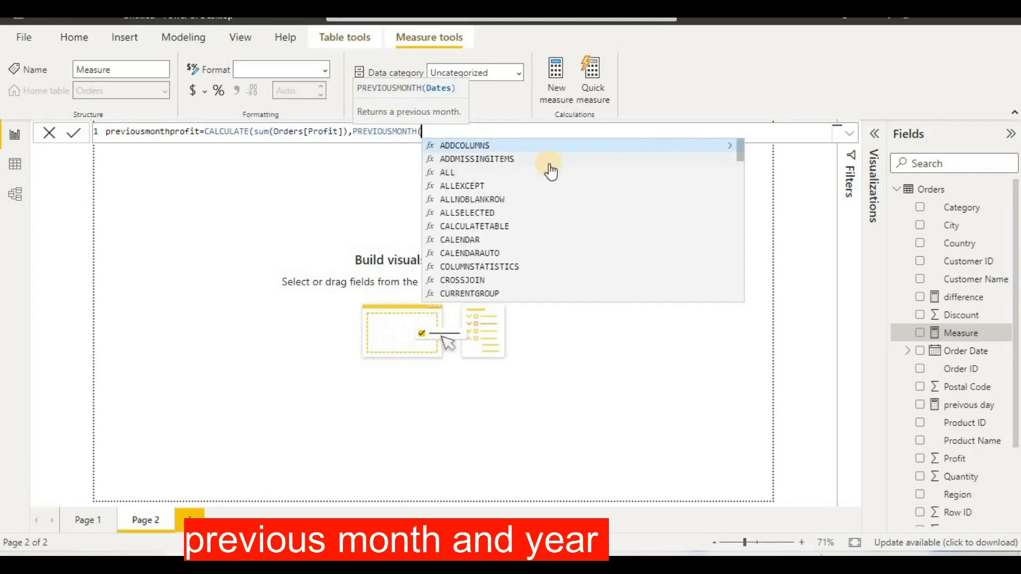
pyautogui.write('order')
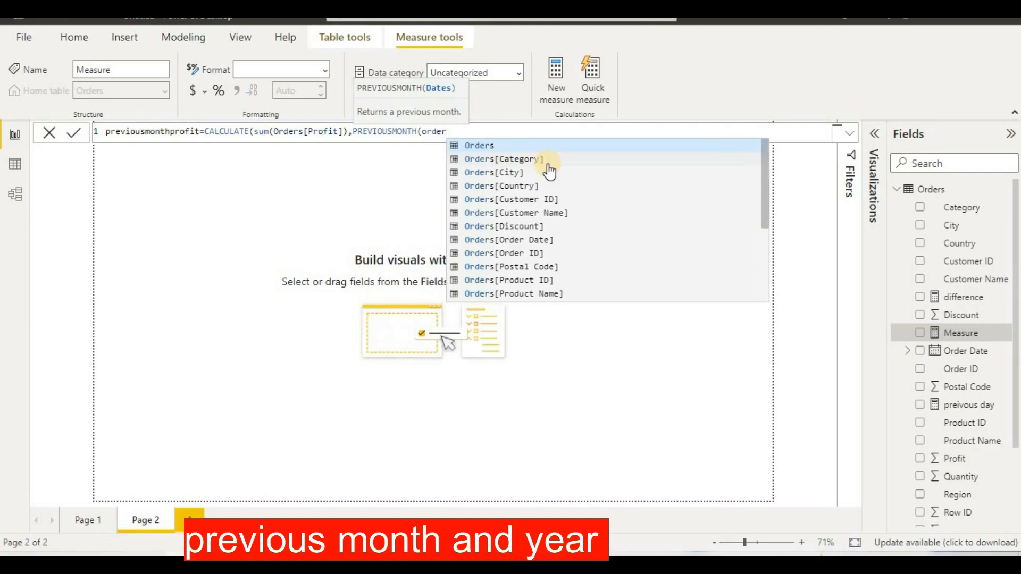
pyautogui.click(548, 239)
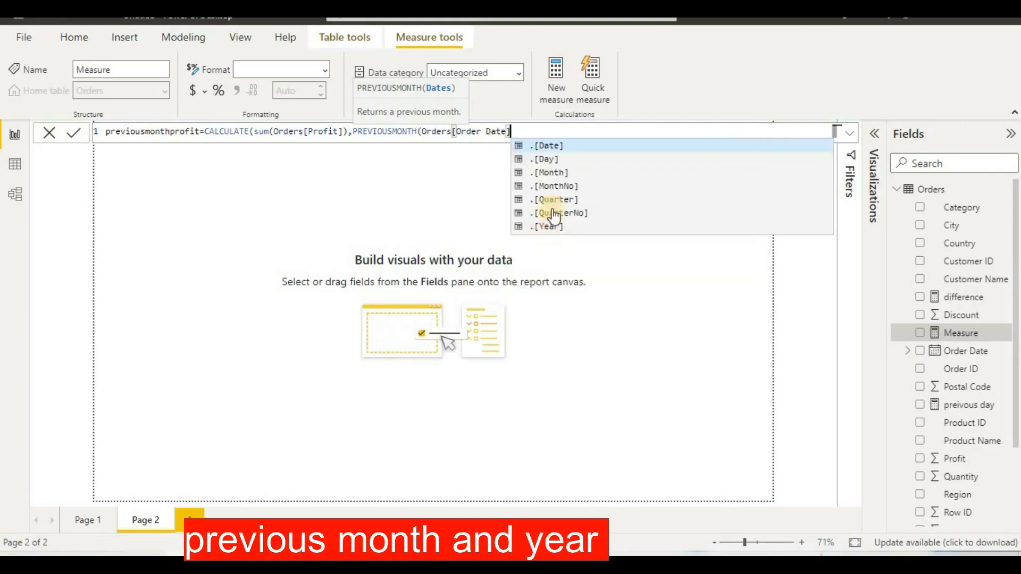
pyautogui.click(559, 147)
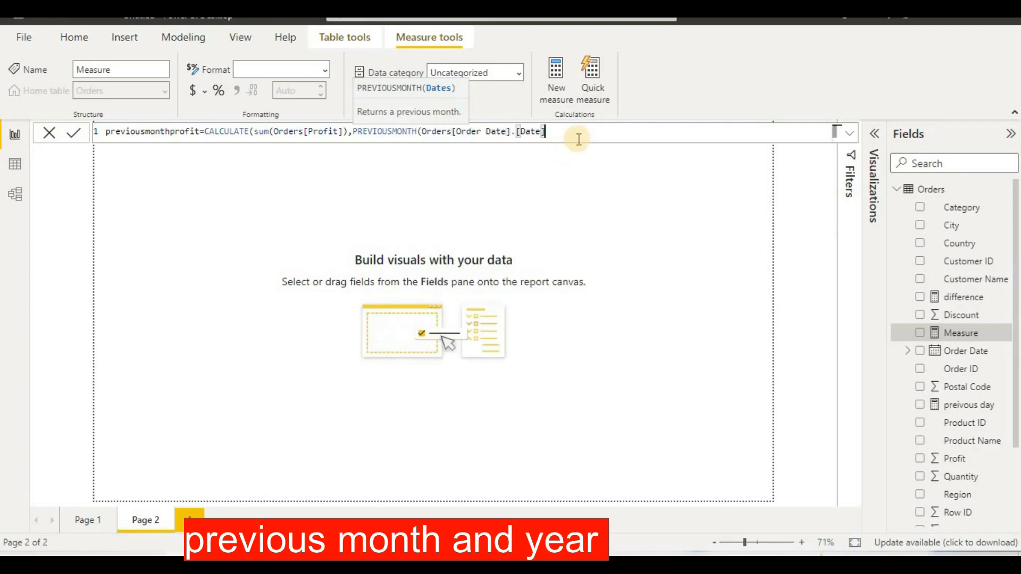
pyautogui.write(')')
pyautogui.press('Return')
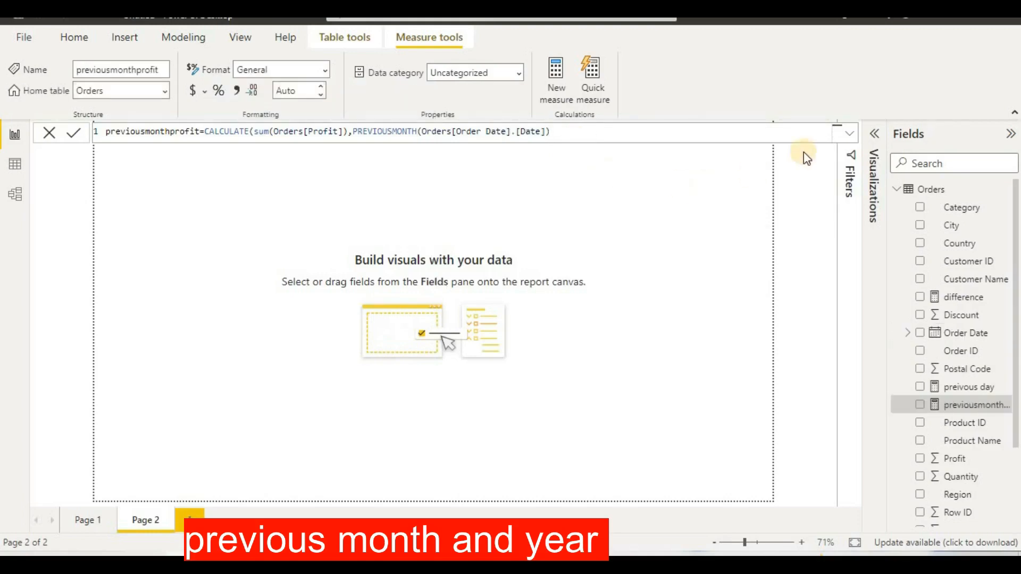
# Step: Insert a table visual on Page 2 and enlarge it to cover about half of the canvas
pyautogui.click(874, 136)
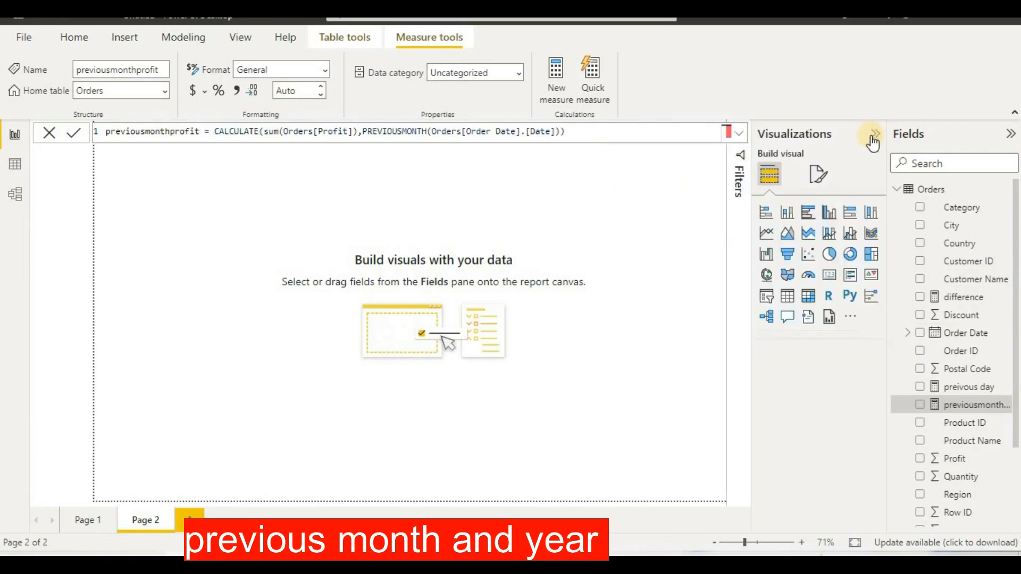
pyautogui.click(787, 297)
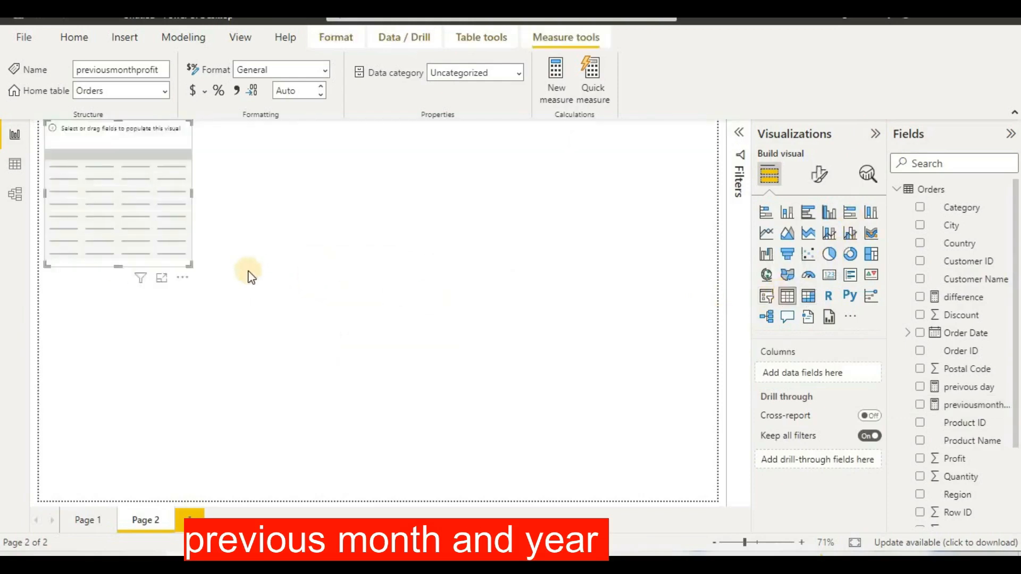
pyautogui.moveTo(191, 265); pyautogui.dragTo(435, 455)
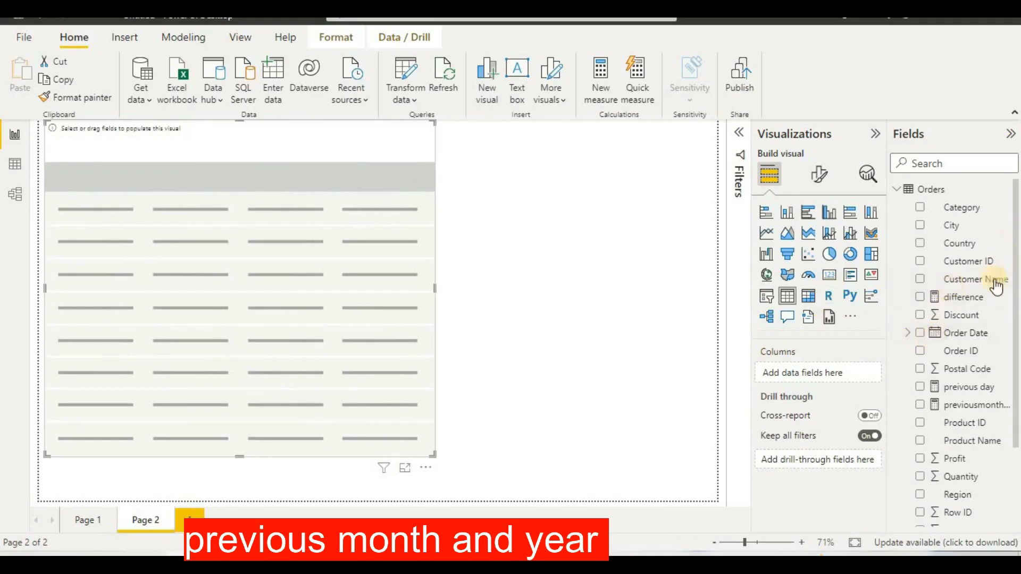
# Step: Add the Order Date hierarchy, Profit and the previousmonthprofit measure as columns of the new table
pyautogui.moveTo(965, 333); pyautogui.dragTo(847, 367)
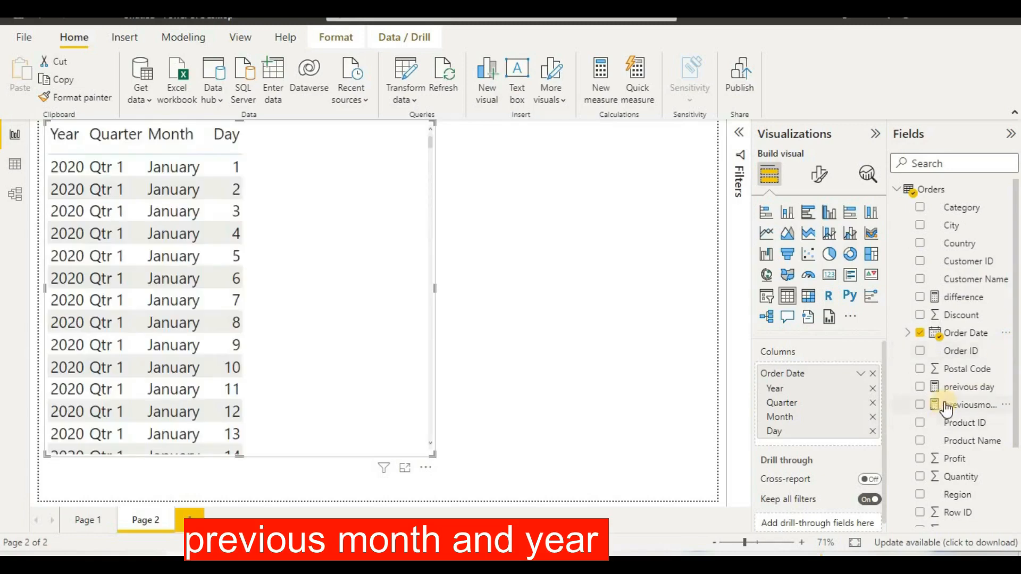
pyautogui.moveTo(944, 410); pyautogui.dragTo(977, 398)
pyautogui.moveTo(969, 458); pyautogui.dragTo(818, 436)
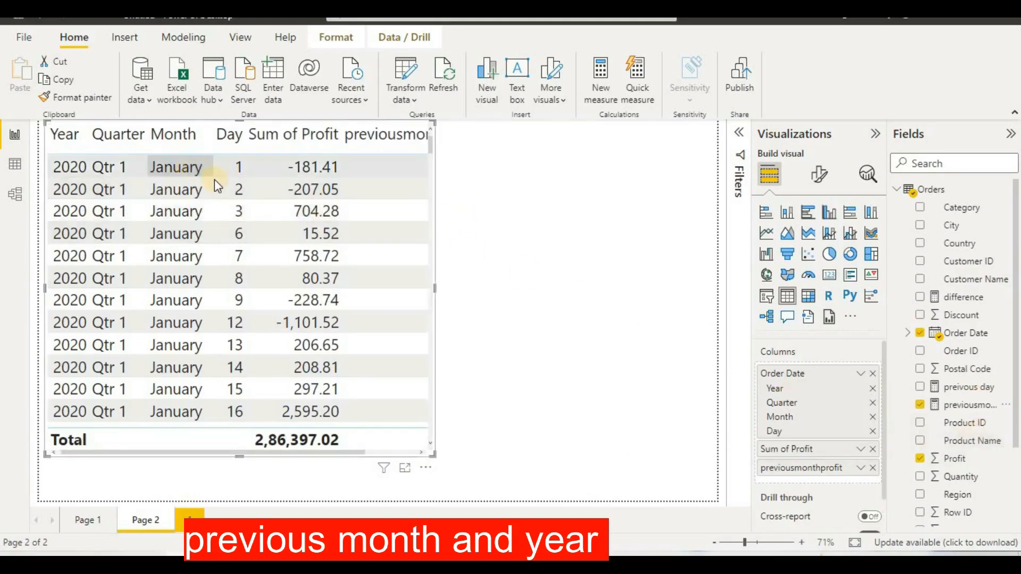
# Step: Widen the table to fit the previousmonthprofit column and remove the Day level from its Order Date columns
pyautogui.click(190, 130)
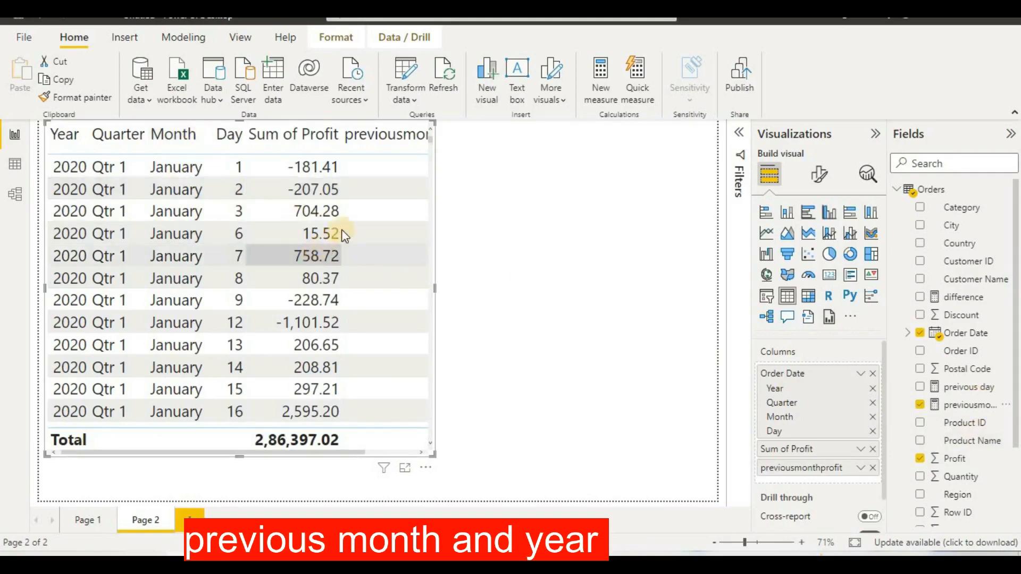
pyautogui.scroll(-3, 375, 192)
pyautogui.scroll(3, 375, 198)
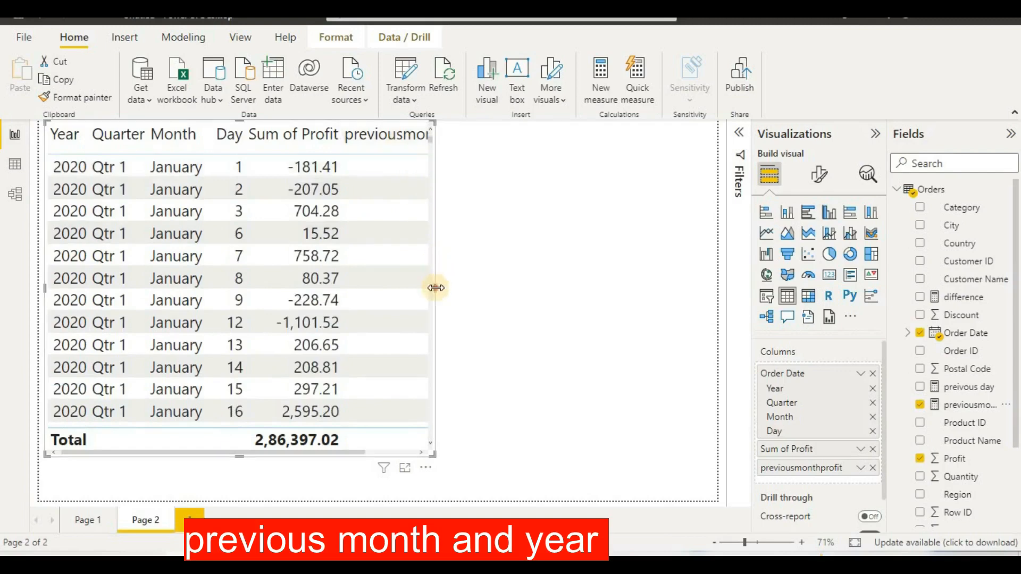
pyautogui.moveTo(435, 288); pyautogui.dragTo(612, 293)
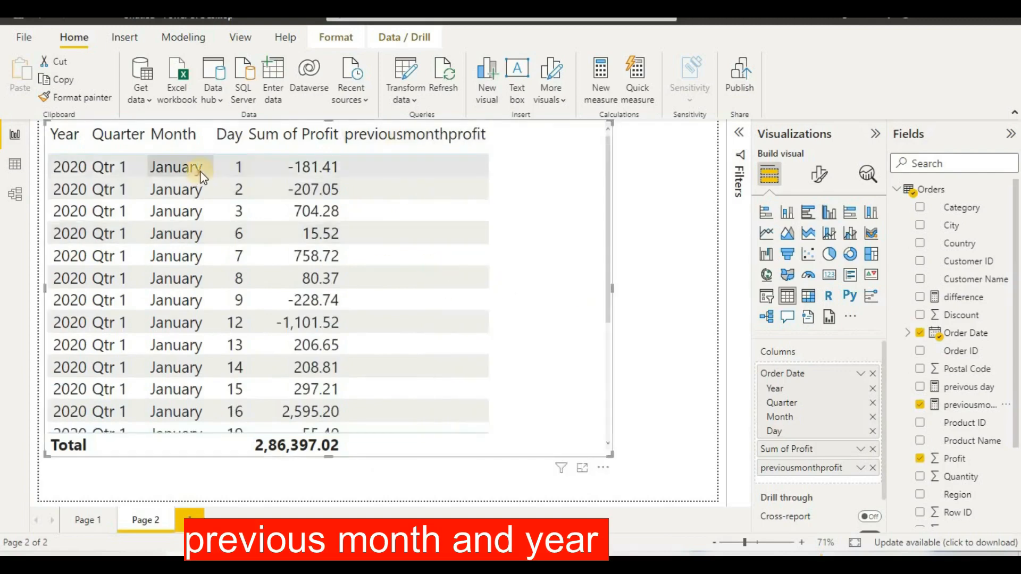
pyautogui.click(873, 431)
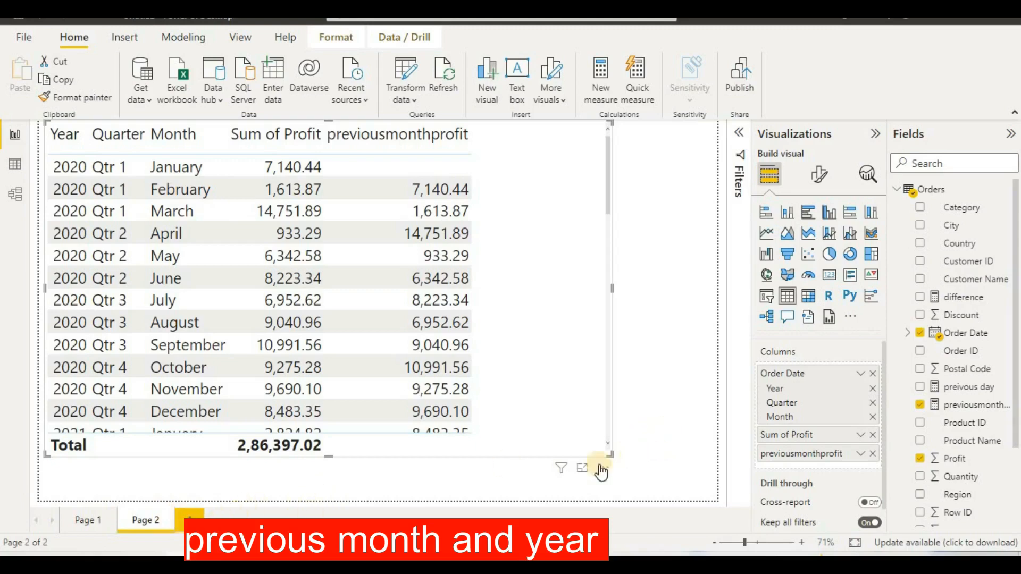
# Step: Shrink the monthly profit table and place a second, empty table visual beside it on the canvas
pyautogui.moveTo(612, 454); pyautogui.dragTo(253, 324)
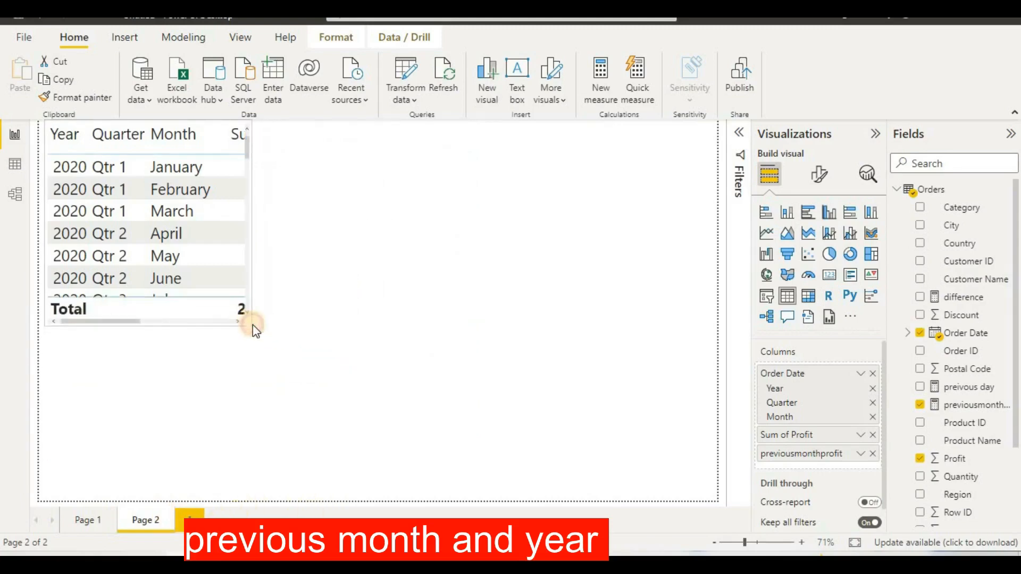
pyautogui.click(553, 315)
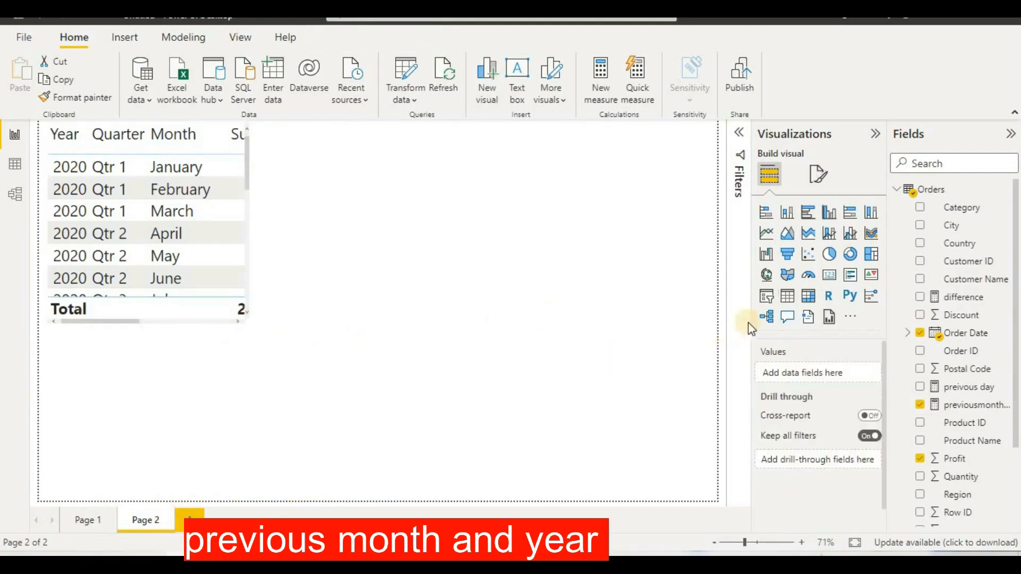
pyautogui.click(789, 298)
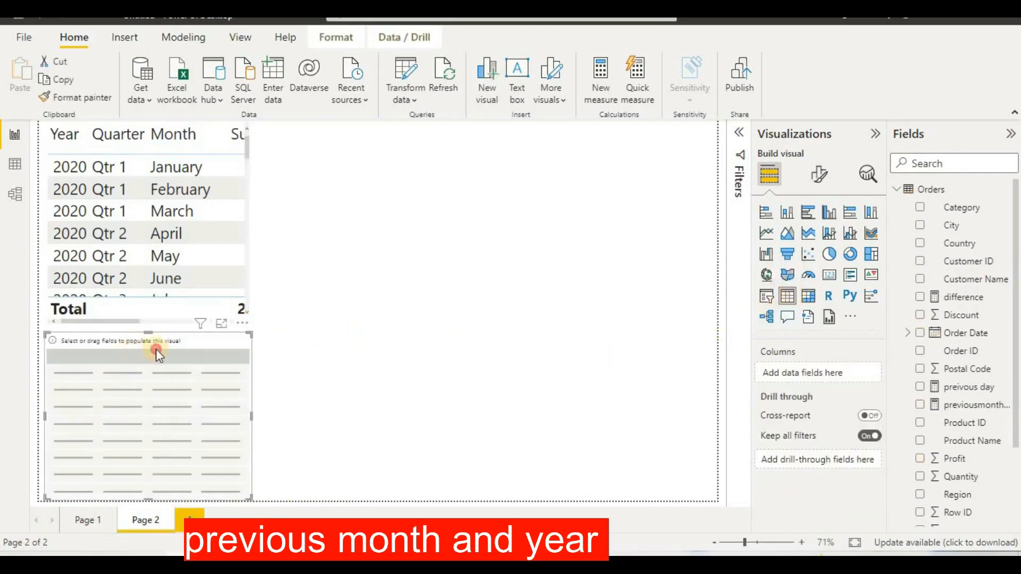
pyautogui.moveTo(155, 349); pyautogui.dragTo(522, 142)
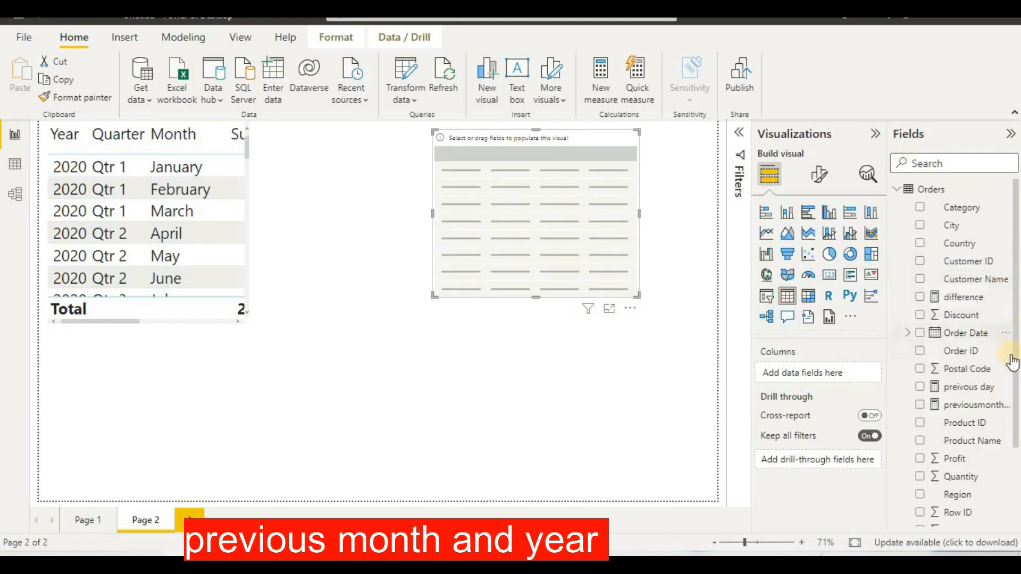
# Step: Fill the second table with Order Date reduced to its Year level and add the Profit field
pyautogui.moveTo(974, 334); pyautogui.dragTo(841, 373)
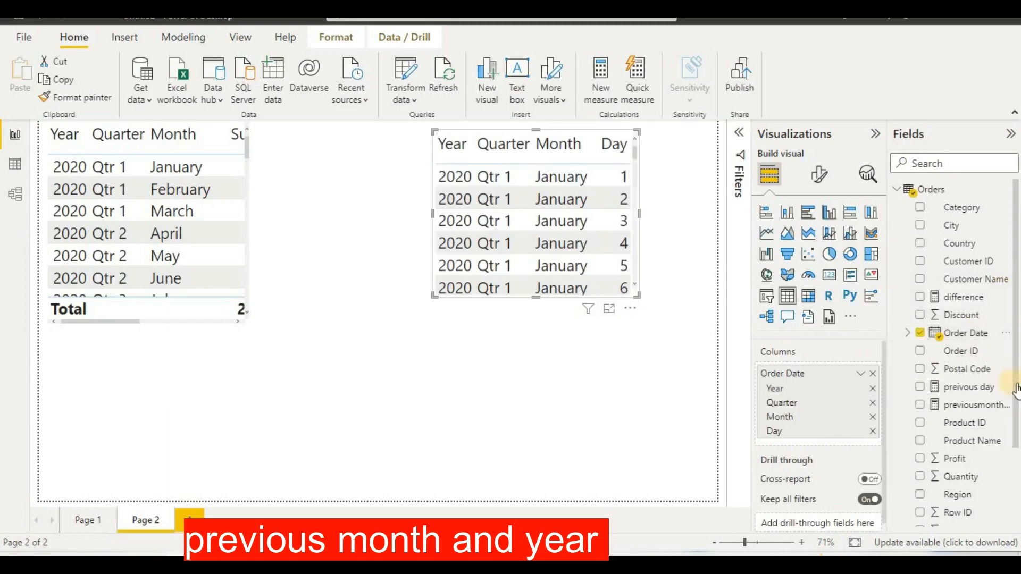
pyautogui.click(872, 433)
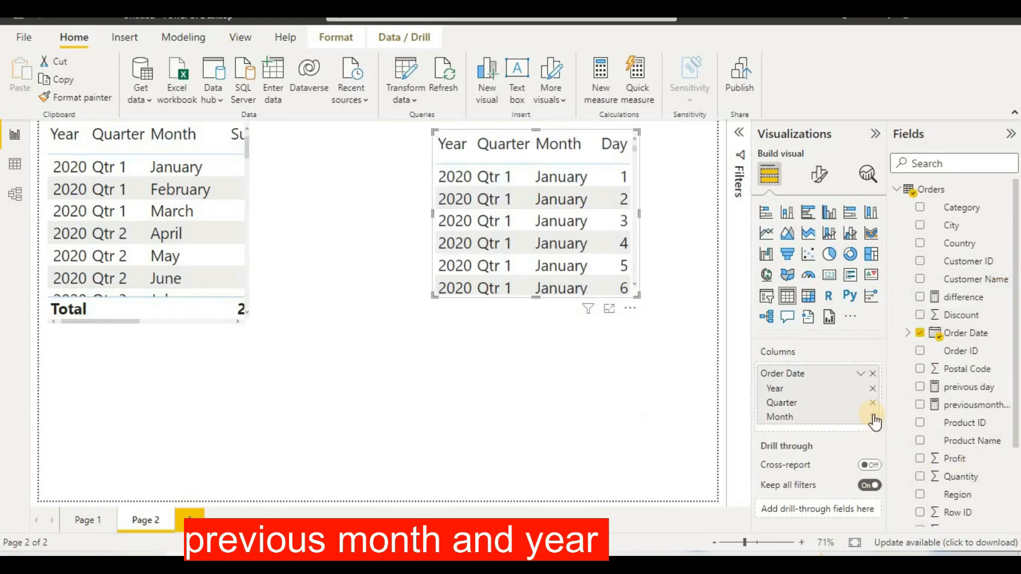
pyautogui.click(873, 417)
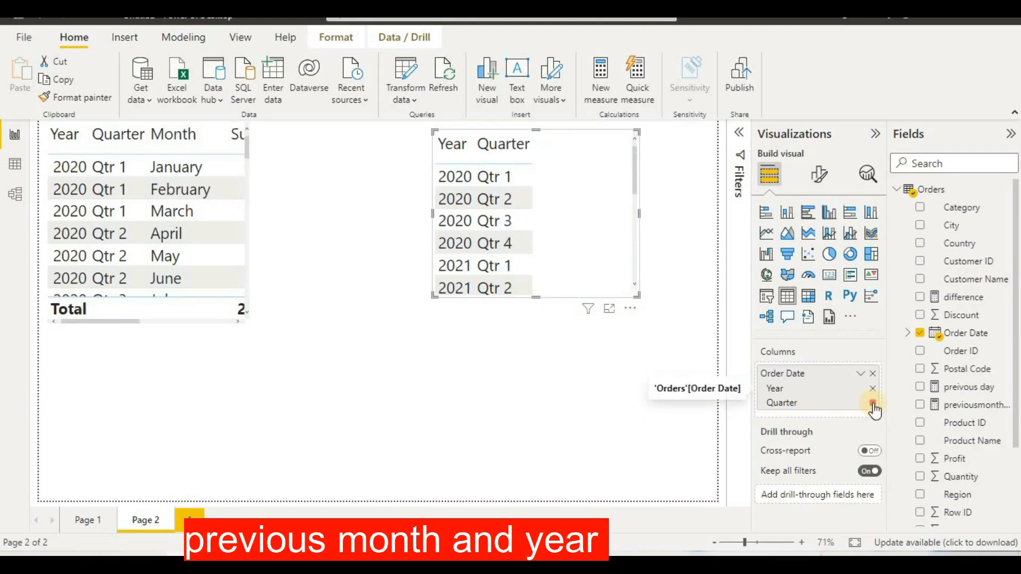
pyautogui.click(873, 403)
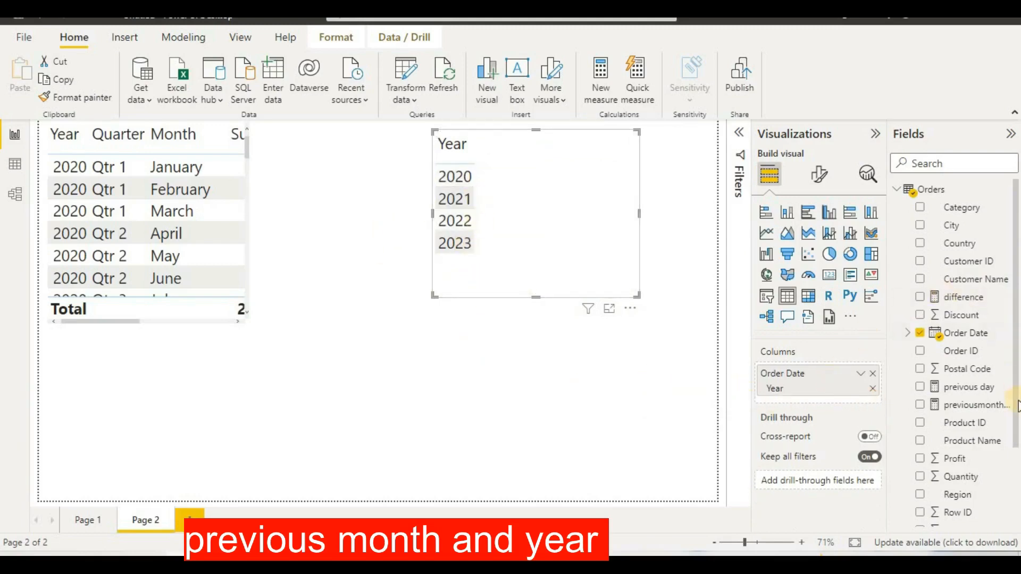
pyautogui.moveTo(968, 458); pyautogui.dragTo(819, 398)
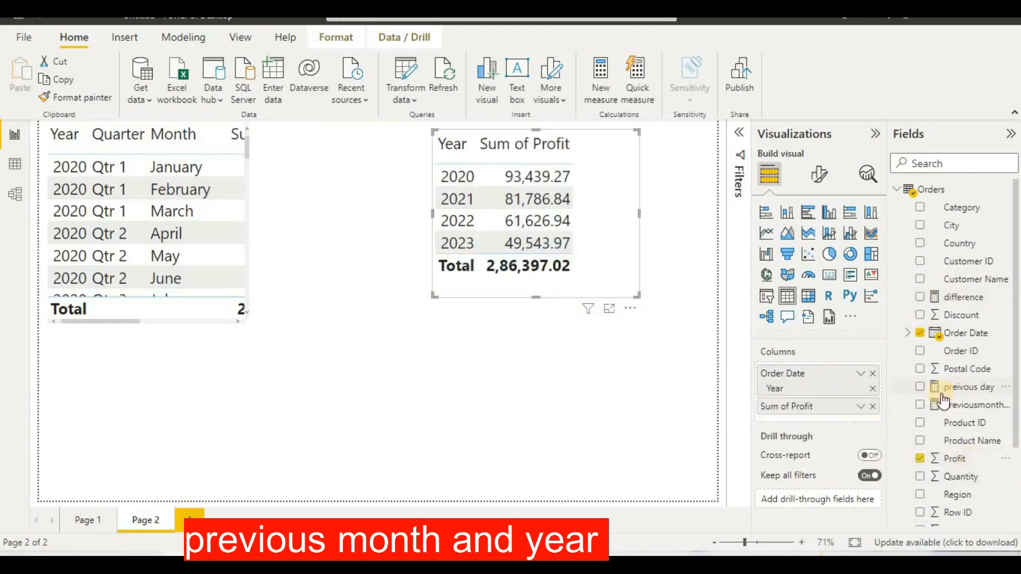
# Step: Create a new measure named preivousyearprofit and start its formula with the CALCULATE function
pyautogui.click(600, 90)
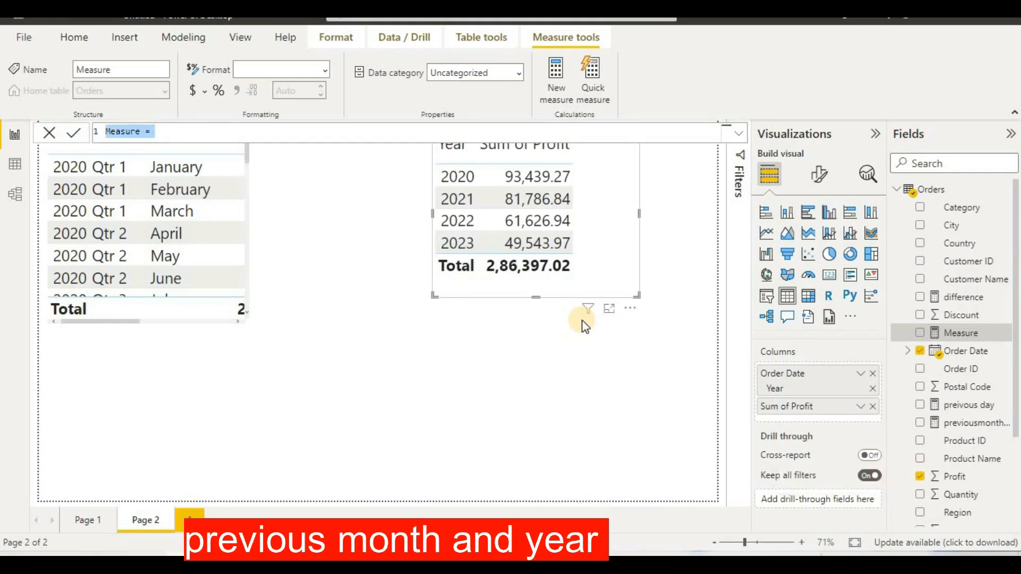
pyautogui.write('preivousyear')
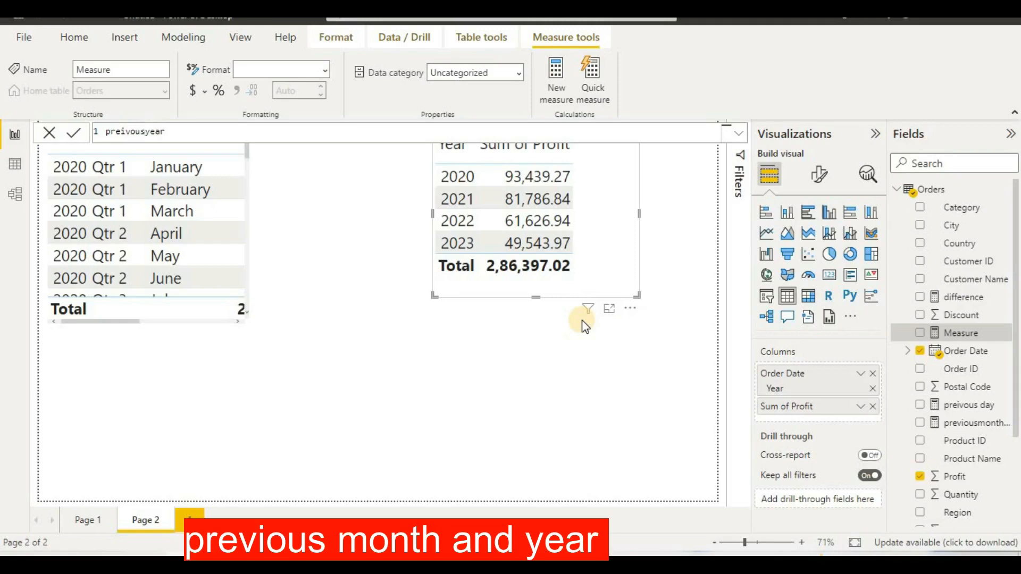
pyautogui.write('profit=cla')
pyautogui.press('BackSpace')
pyautogui.press('BackSpace')
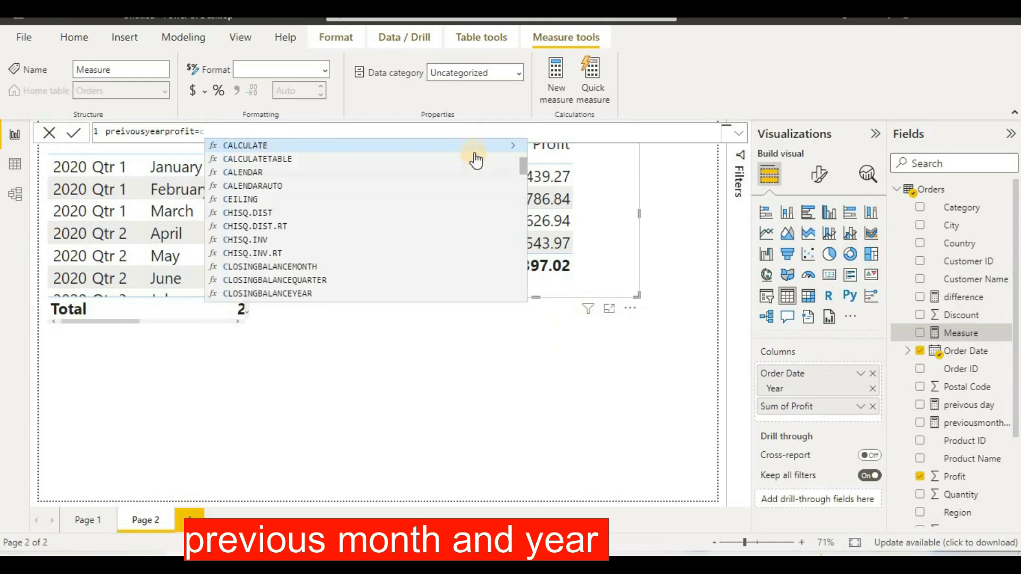
pyautogui.click(477, 147)
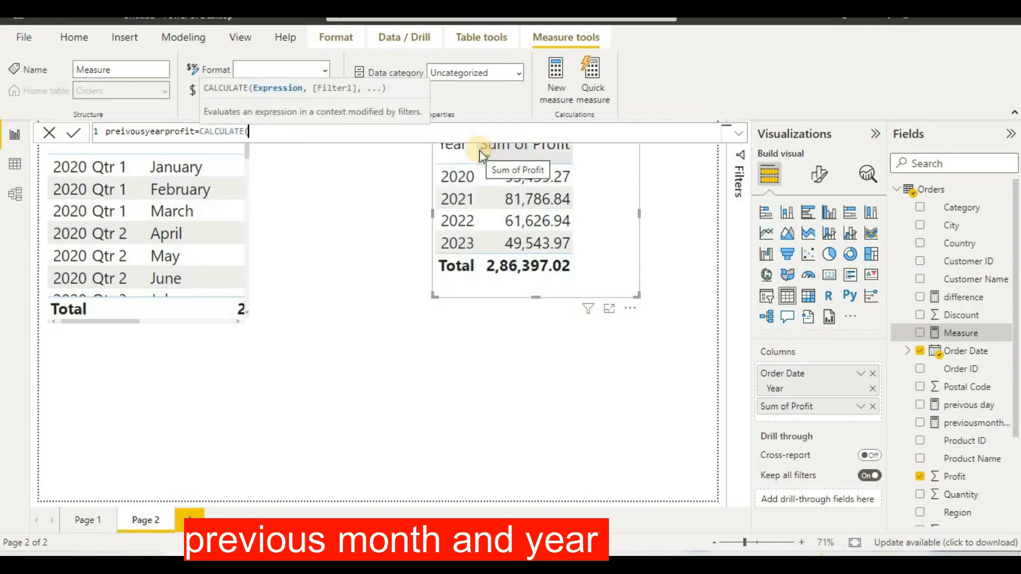
# Step: Enter sum(Orders[Profit]) as the expression argument of CALCULATE in the preivousyearprofit formula
pyautogui.write('sum')
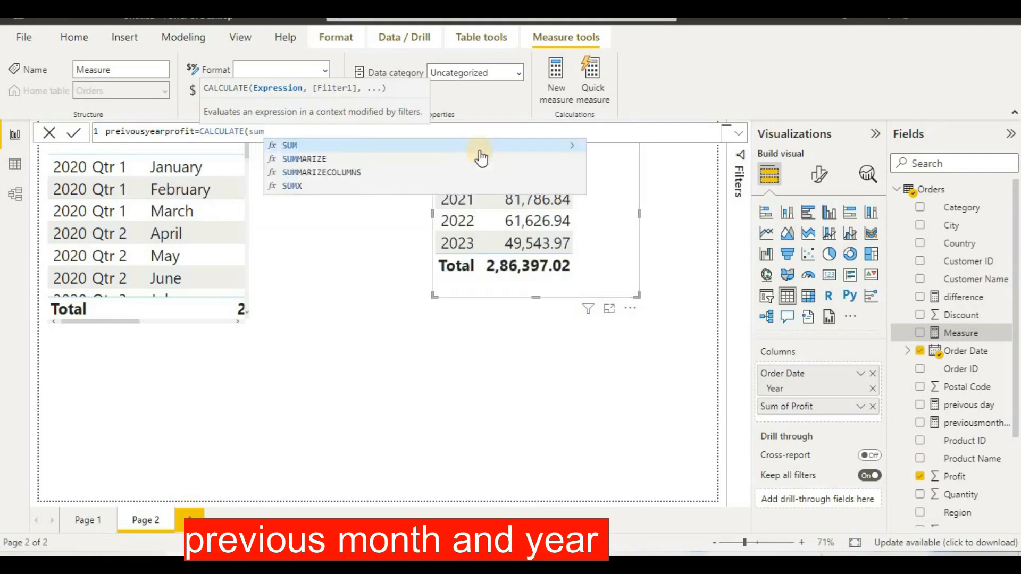
pyautogui.write('(')
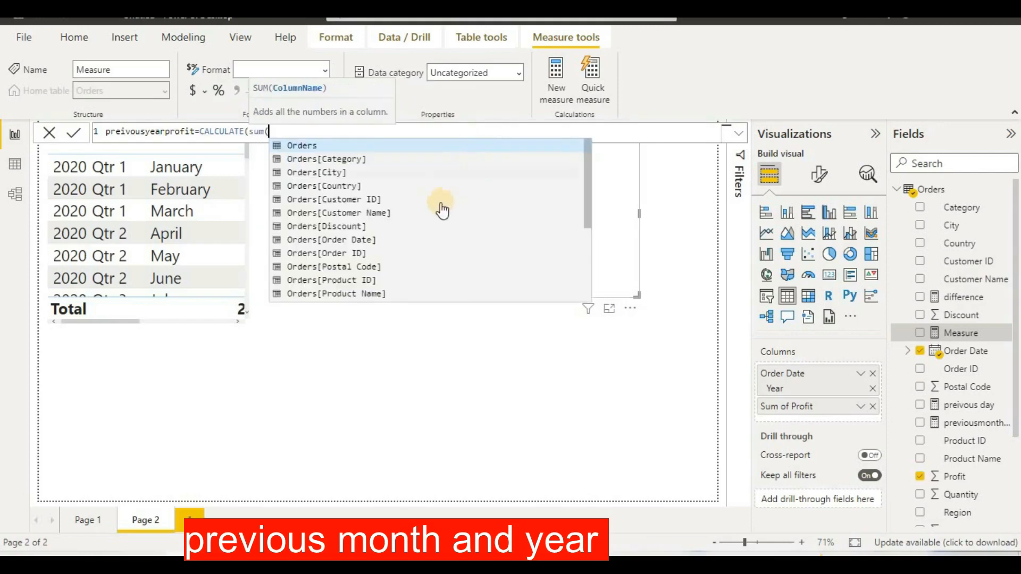
pyautogui.scroll(-2, 440, 212)
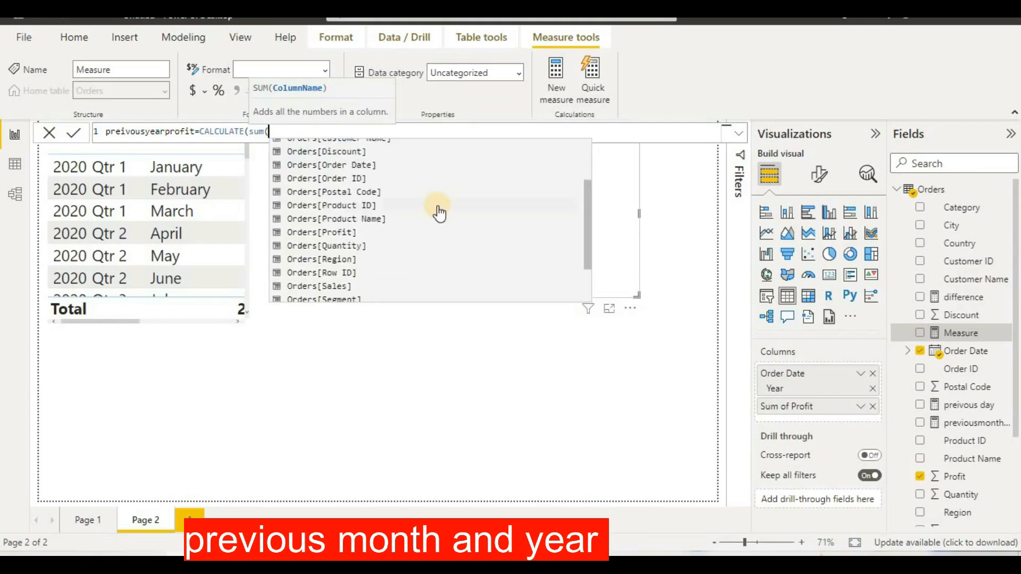
pyautogui.click(371, 232)
pyautogui.write(')')
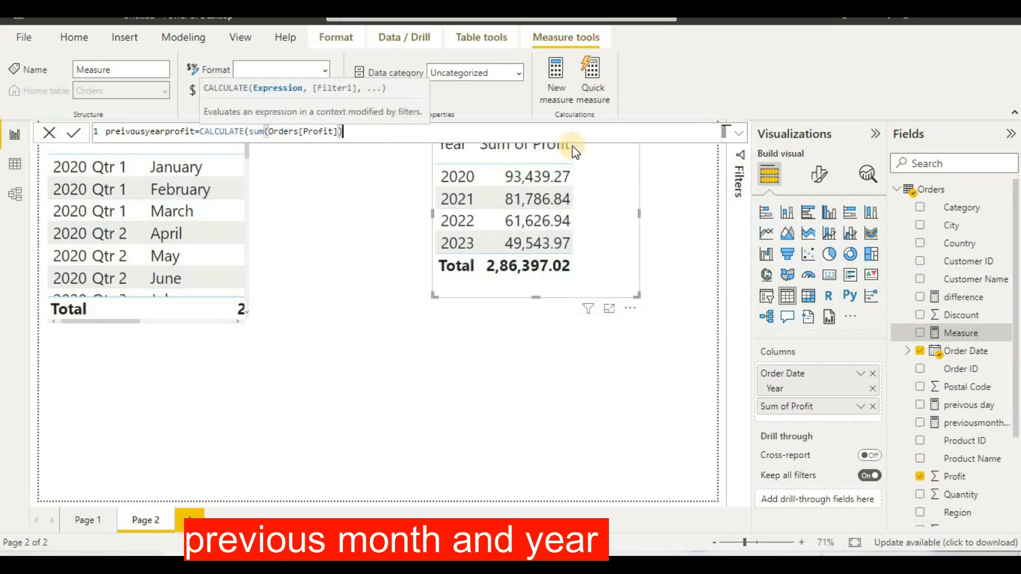
# Step: Add PREVIOUSYEAR(Orders[Order Date].[Date]) as the filter argument and commit the preivousyearprofit measure
pyautogui.write(',')
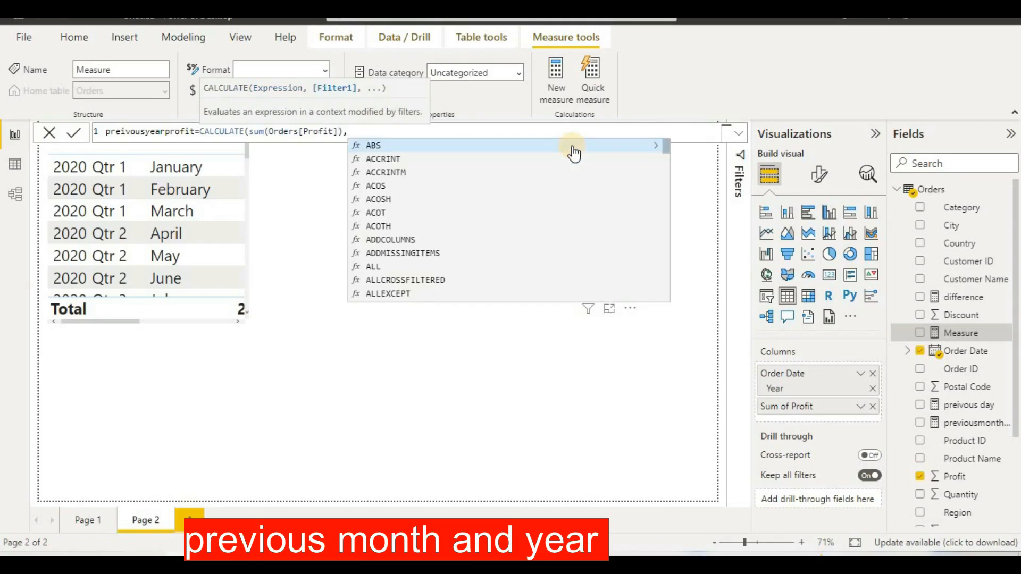
pyautogui.write('pr')
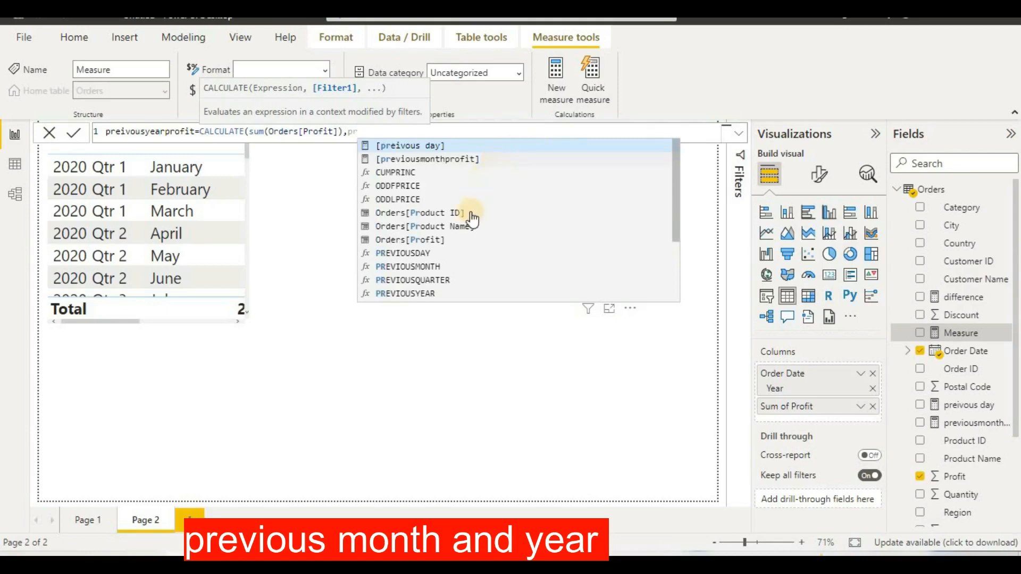
pyautogui.click(448, 294)
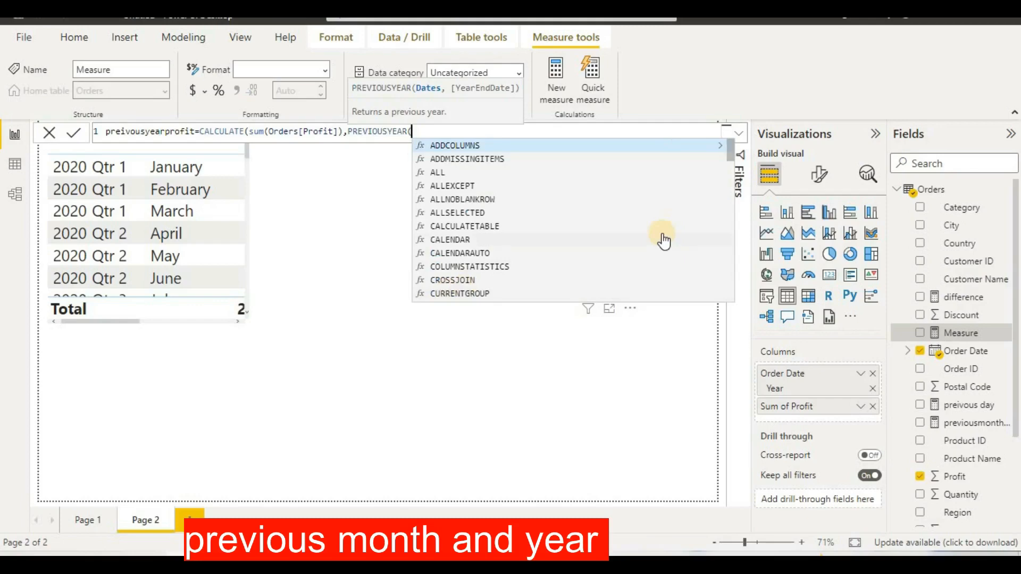
pyautogui.write('order')
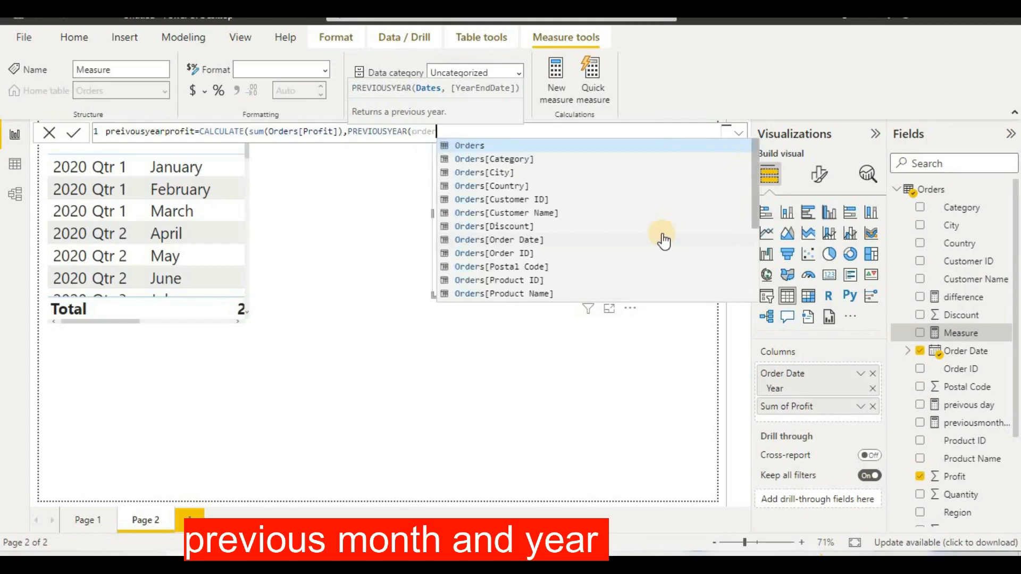
pyautogui.click(569, 241)
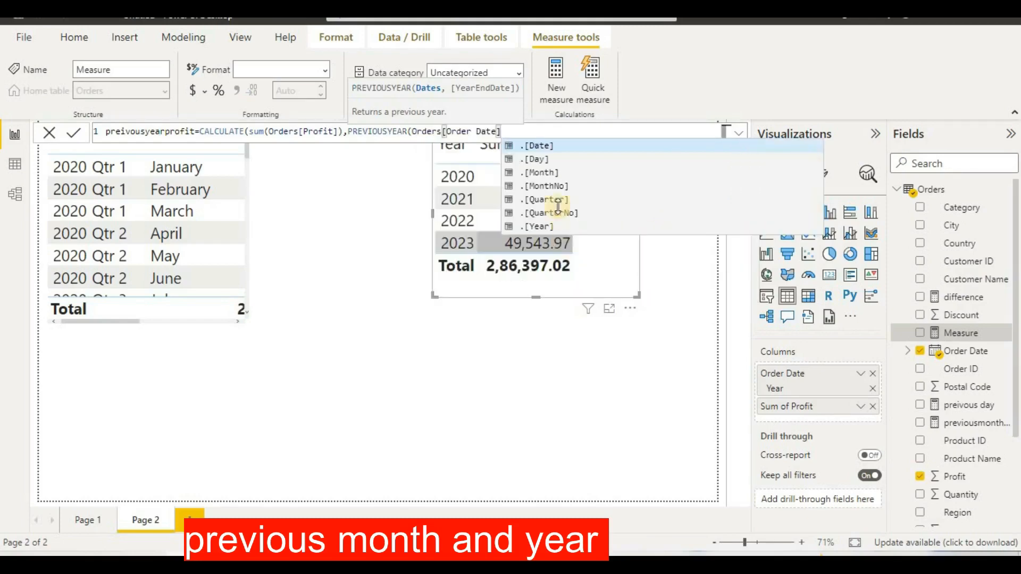
pyautogui.click(558, 146)
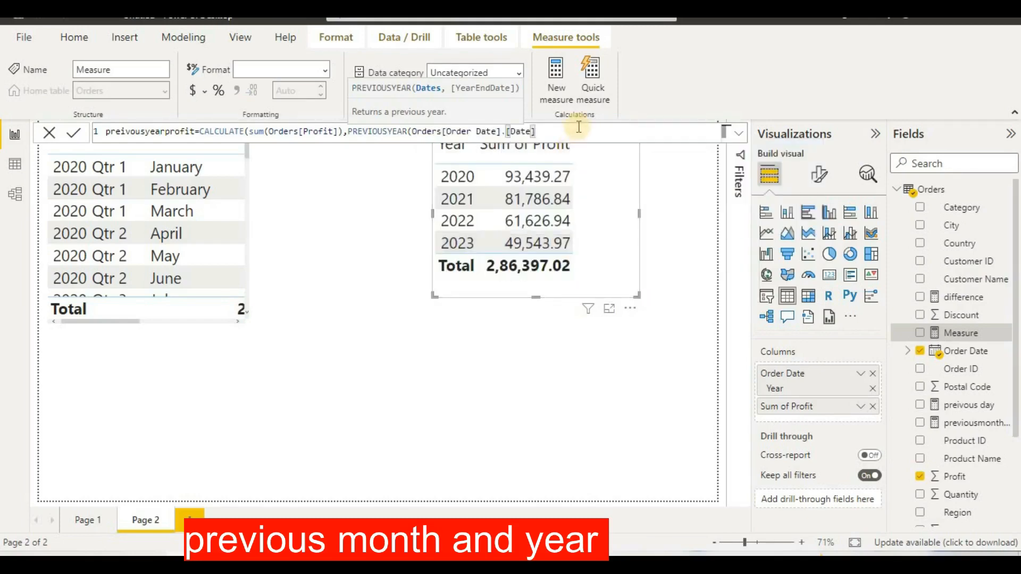
pyautogui.write(')')
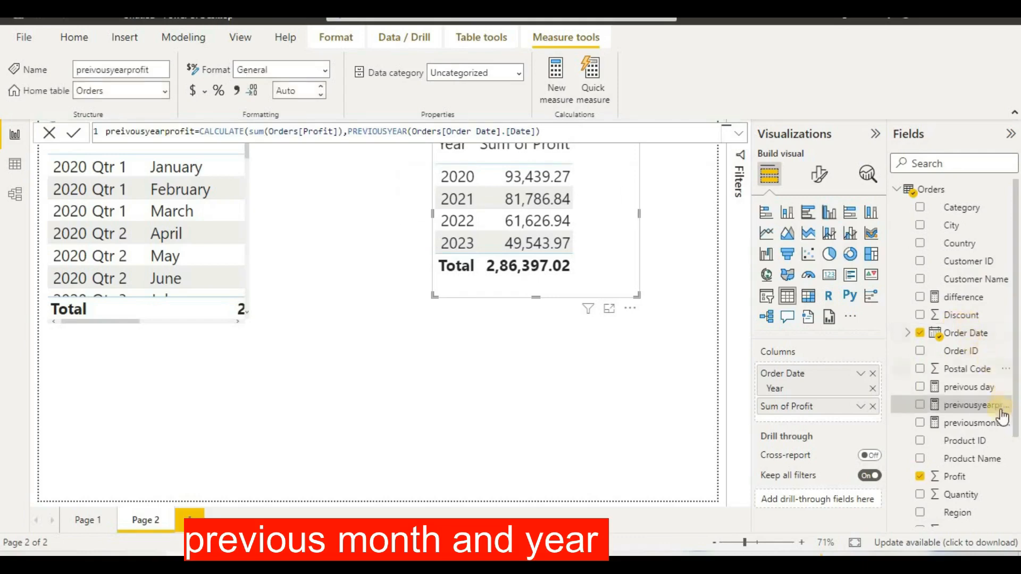
# Step: Add the preivousyearprofit measure to the yearly profit table and enlarge the table so the new column fits
pyautogui.click(953, 406)
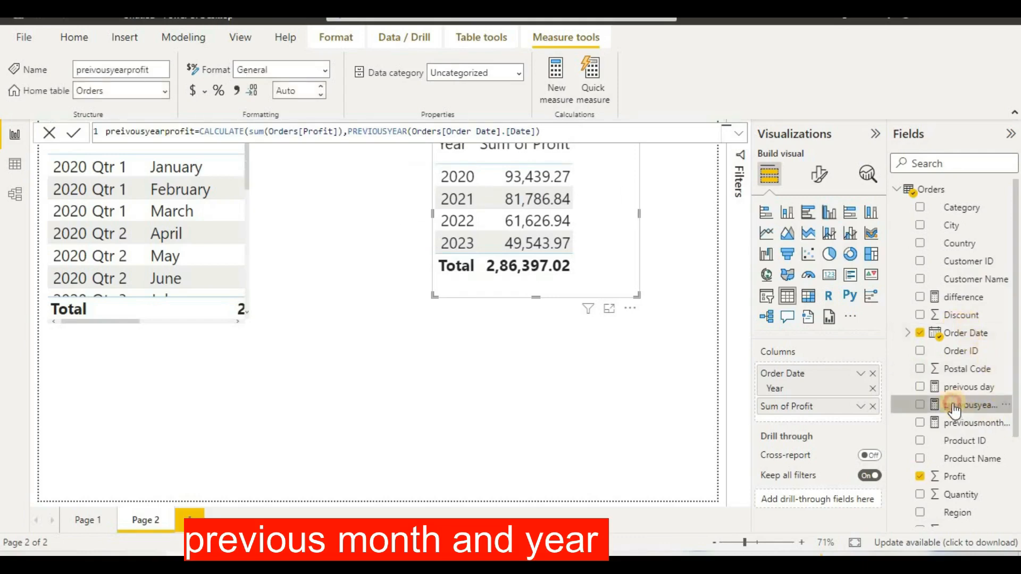
pyautogui.moveTo(953, 406); pyautogui.dragTo(627, 231)
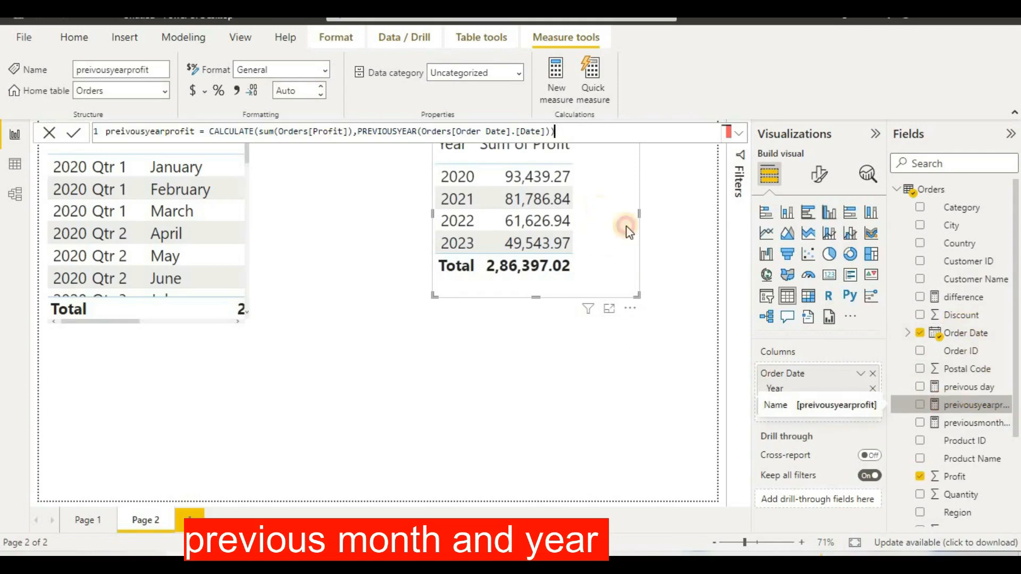
pyautogui.click(921, 406)
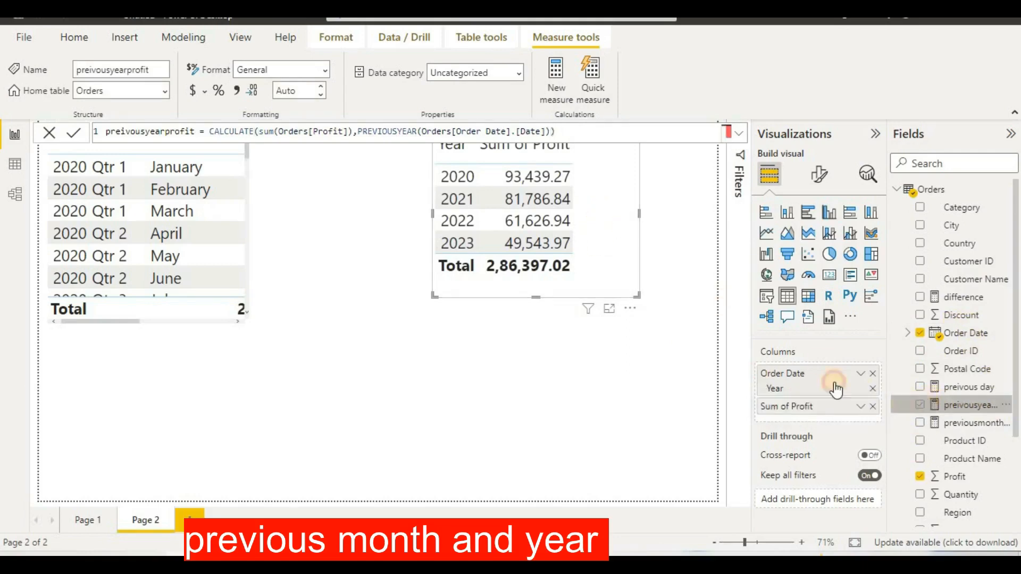
pyautogui.moveTo(836, 389); pyautogui.dragTo(576, 220)
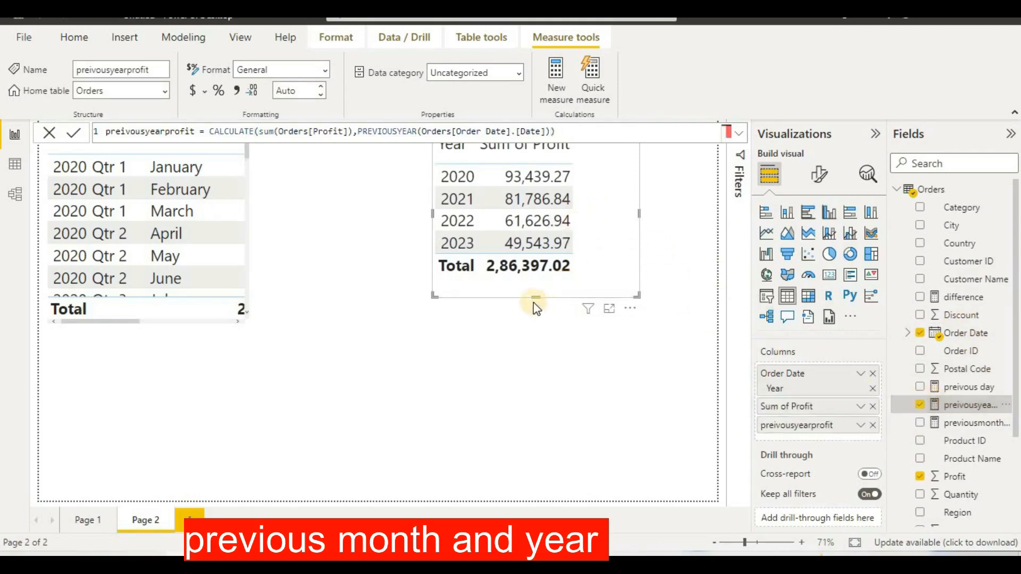
pyautogui.moveTo(537, 297); pyautogui.dragTo(534, 429)
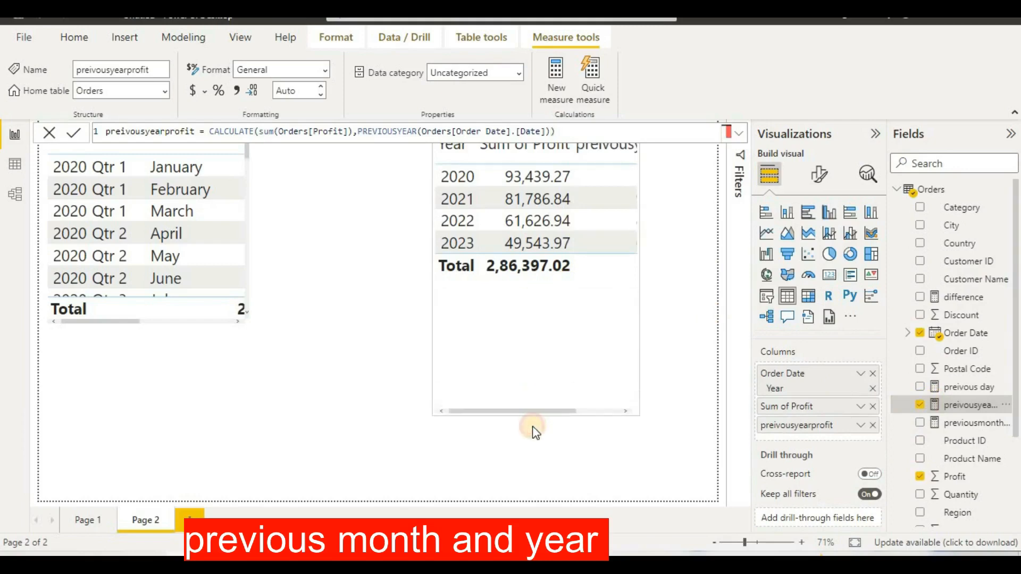
pyautogui.moveTo(433, 280); pyautogui.dragTo(322, 294)
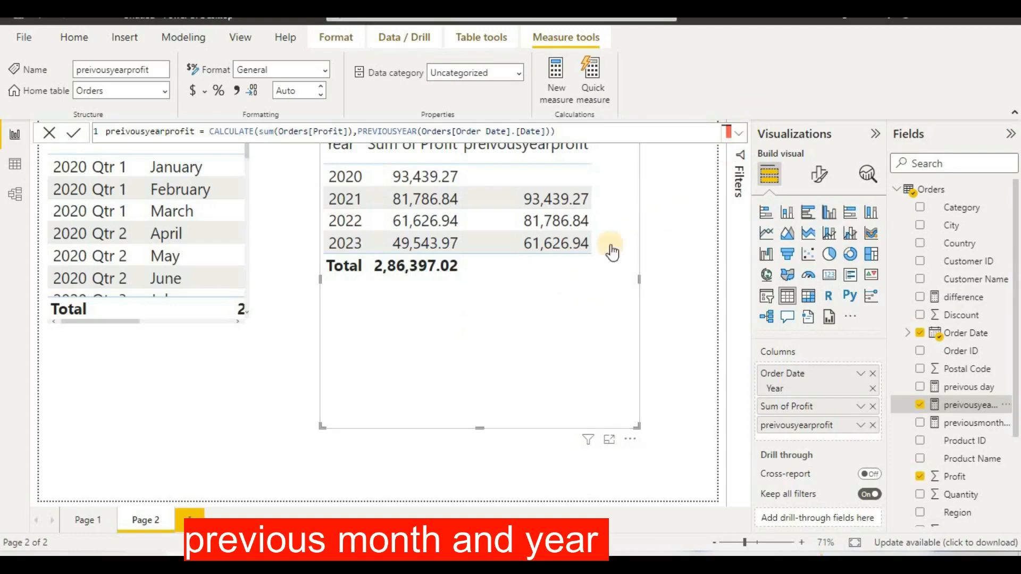
# Step: Create a new measure differenceear=sum(Orders[Profit])-[preivousyearprofit] and commit it
pyautogui.click(74, 137)
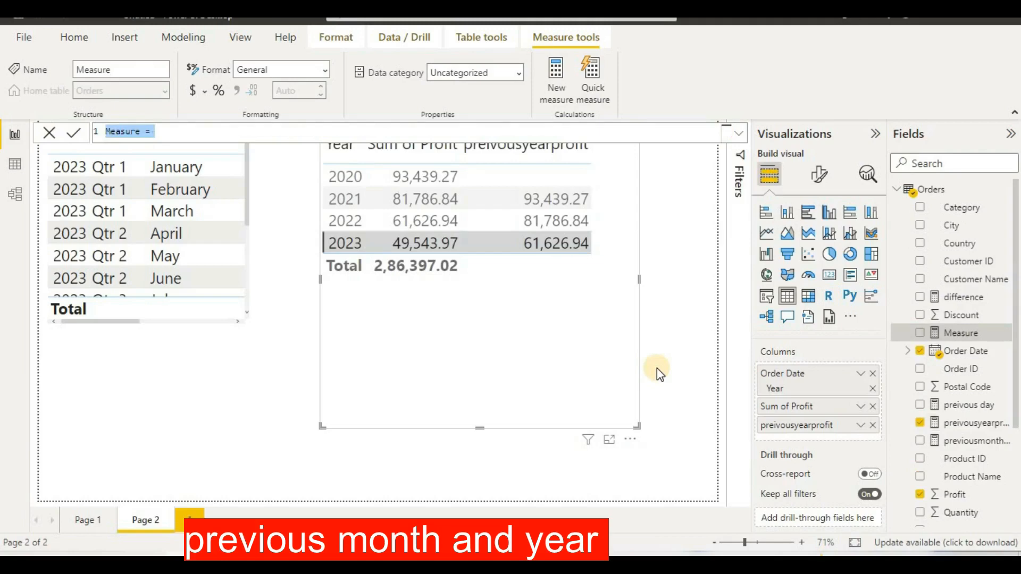
pyautogui.write('differ')
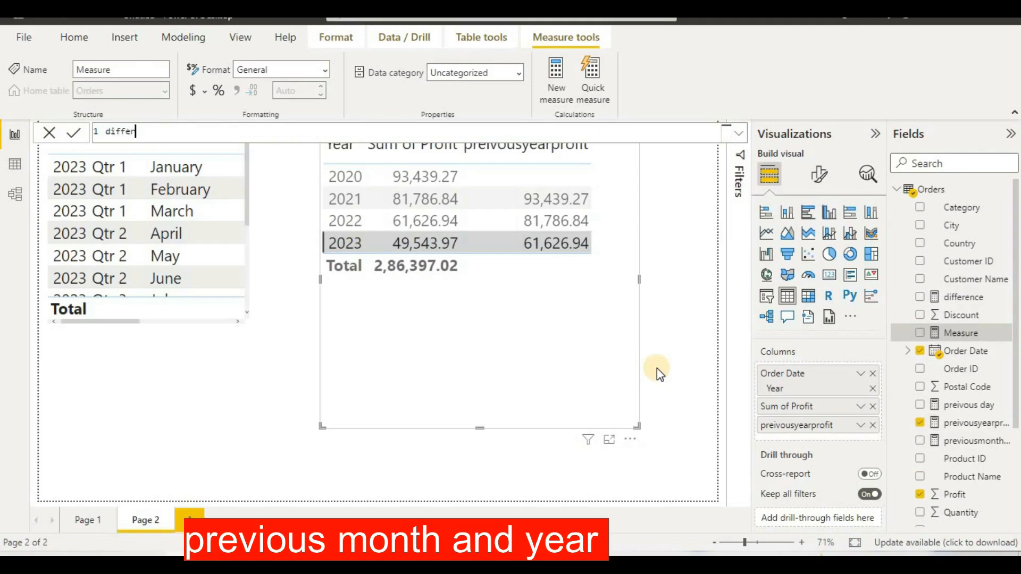
pyautogui.write('enceear=sum')
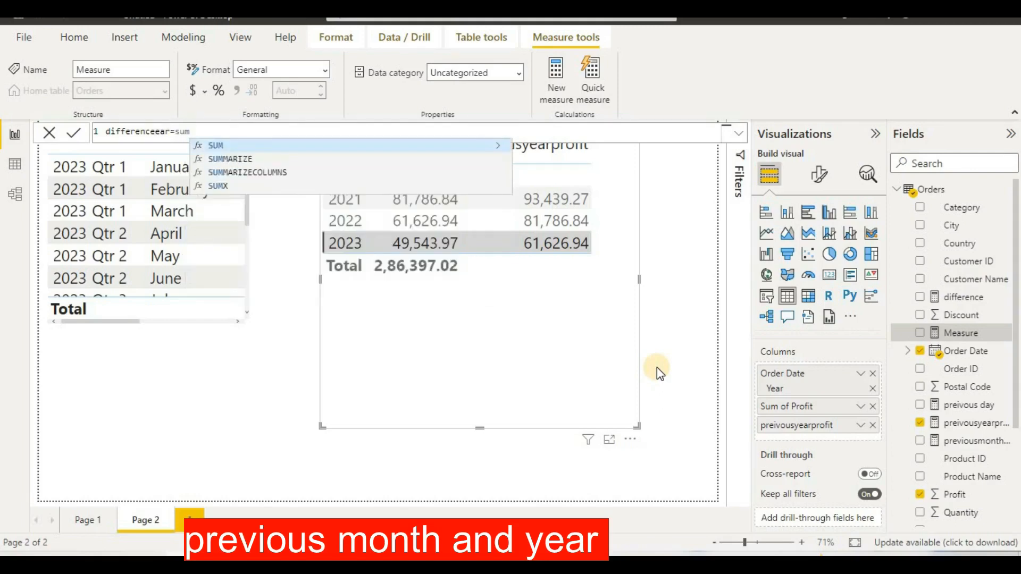
pyautogui.write('(')
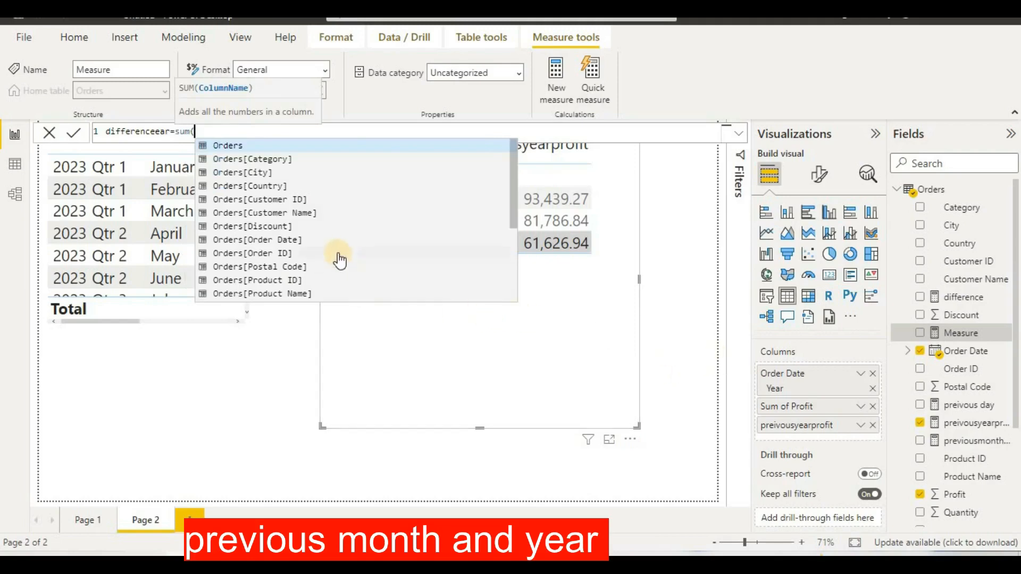
pyautogui.scroll(-2, 339, 260)
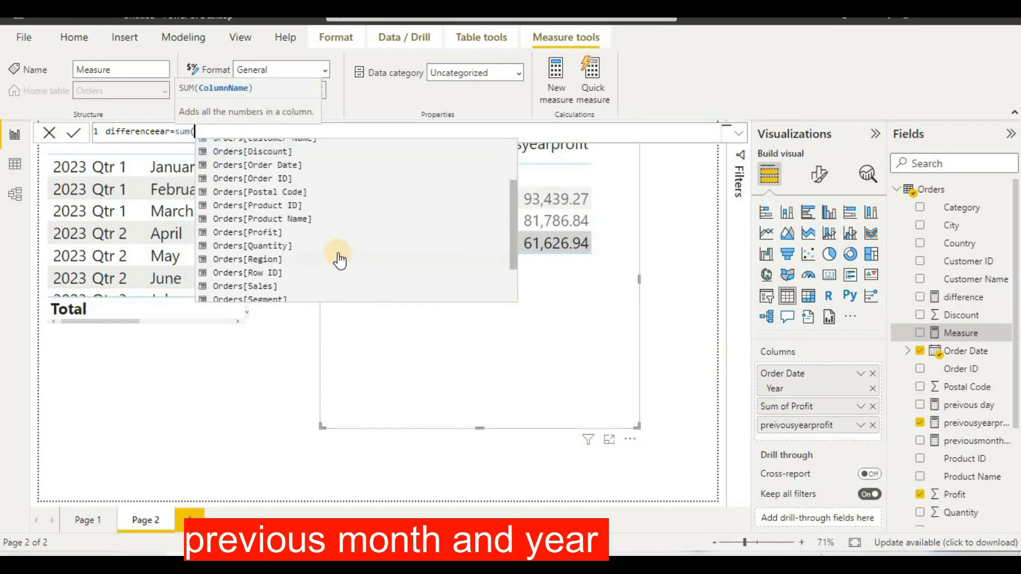
pyautogui.click(303, 234)
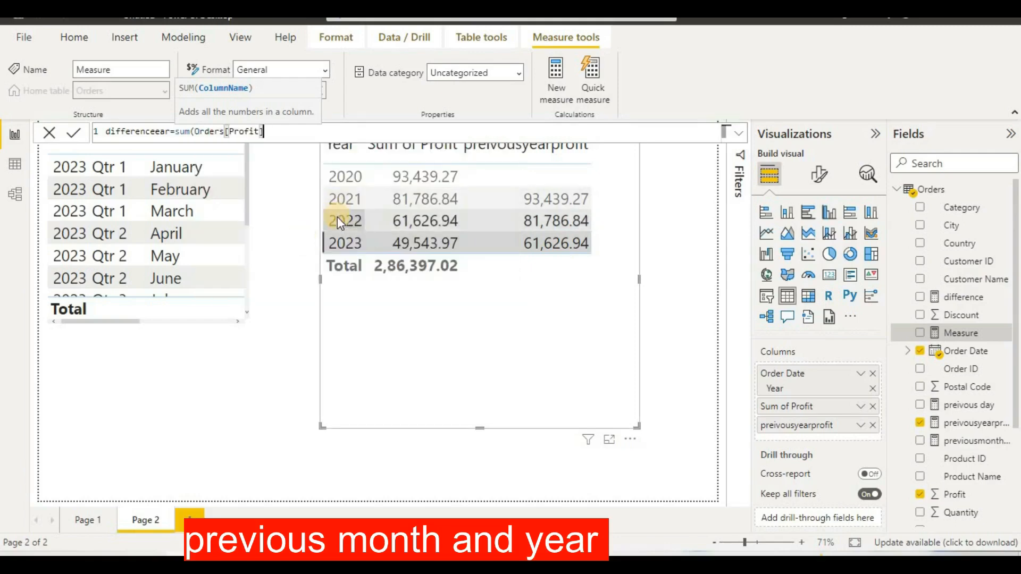
pyautogui.write(')-')
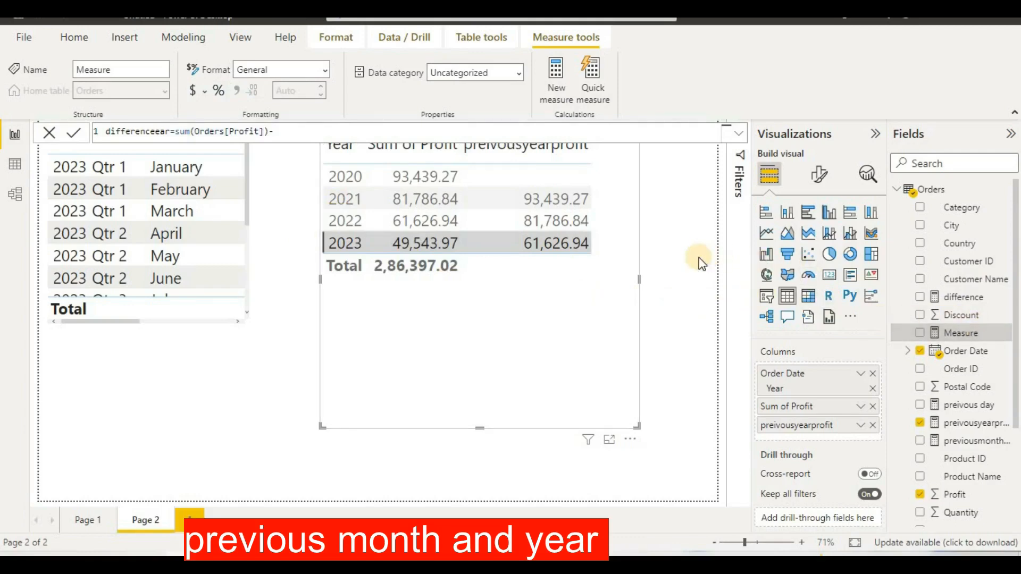
pyautogui.write('pre')
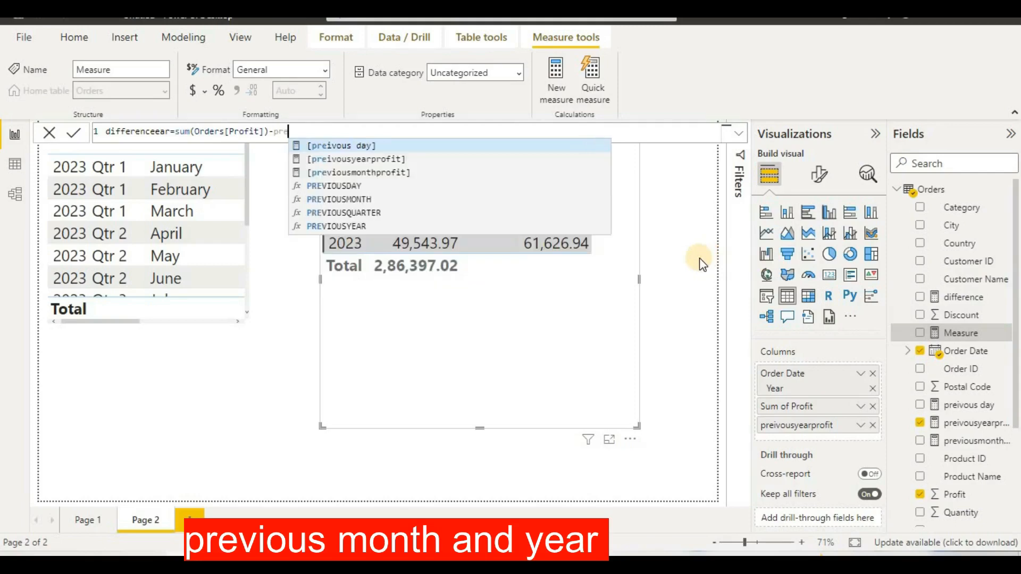
pyautogui.click(433, 160)
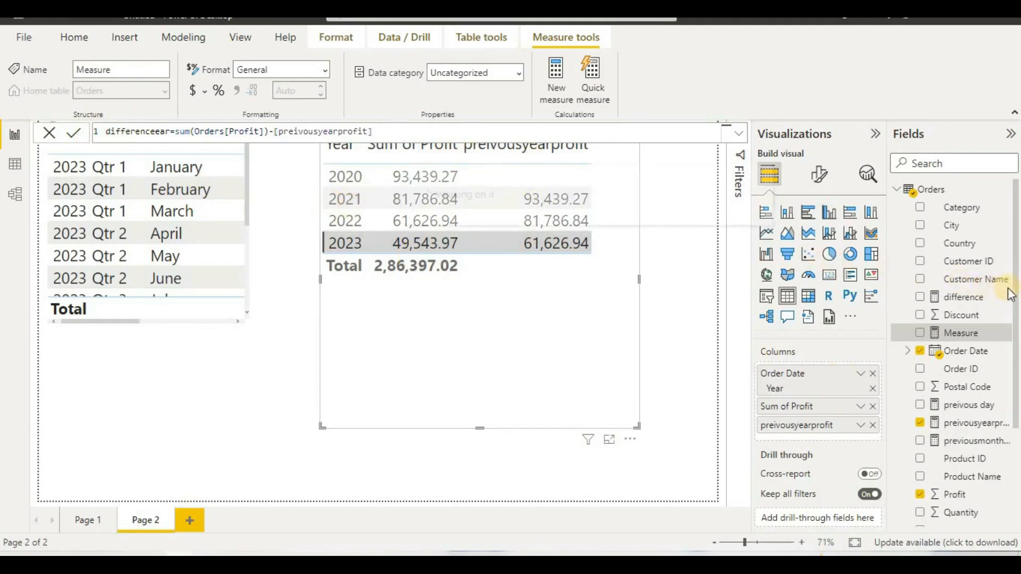
pyautogui.press('Return')
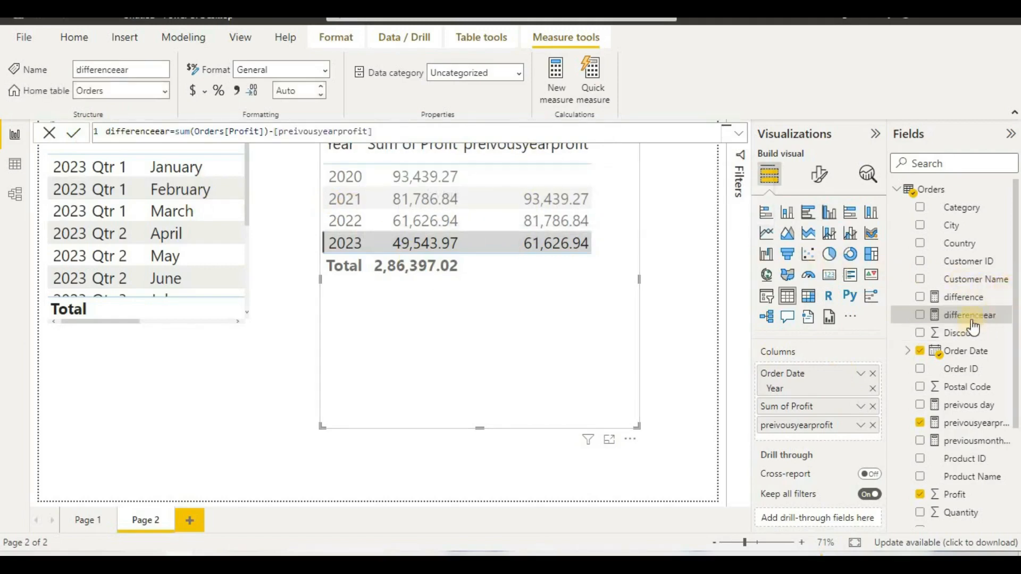
# Step: Add the differenceear measure to the yearly profit table and widen the table to fit the column
pyautogui.moveTo(973, 327); pyautogui.dragTo(620, 221)
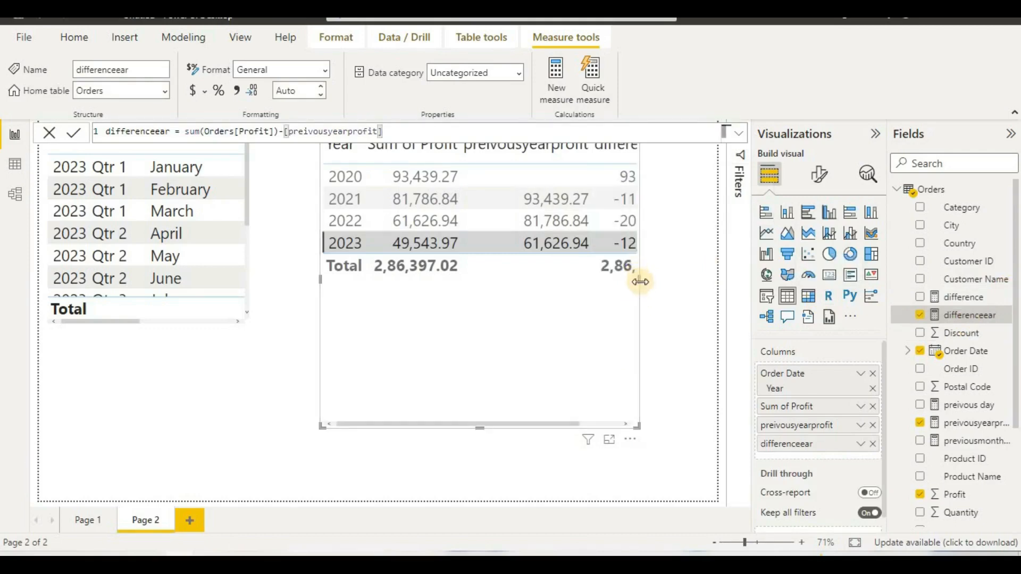
pyautogui.moveTo(640, 282); pyautogui.dragTo(725, 279)
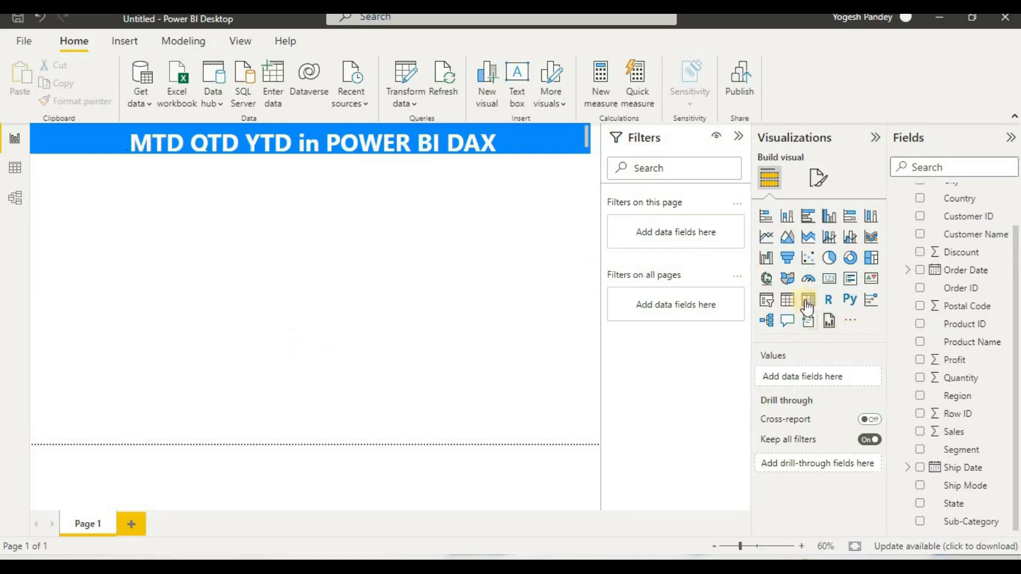
# Step: Insert a table in the MTD QTD YTD report with the Order Date hierarchy and Sales, and enlarge it up to the title
pyautogui.click(788, 301)
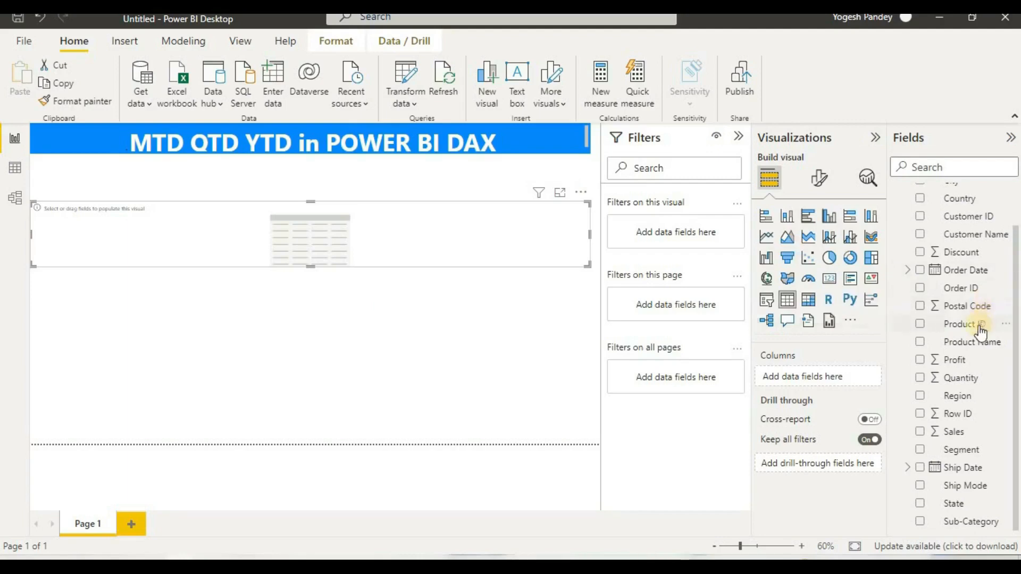
pyautogui.scroll(1, 980, 333)
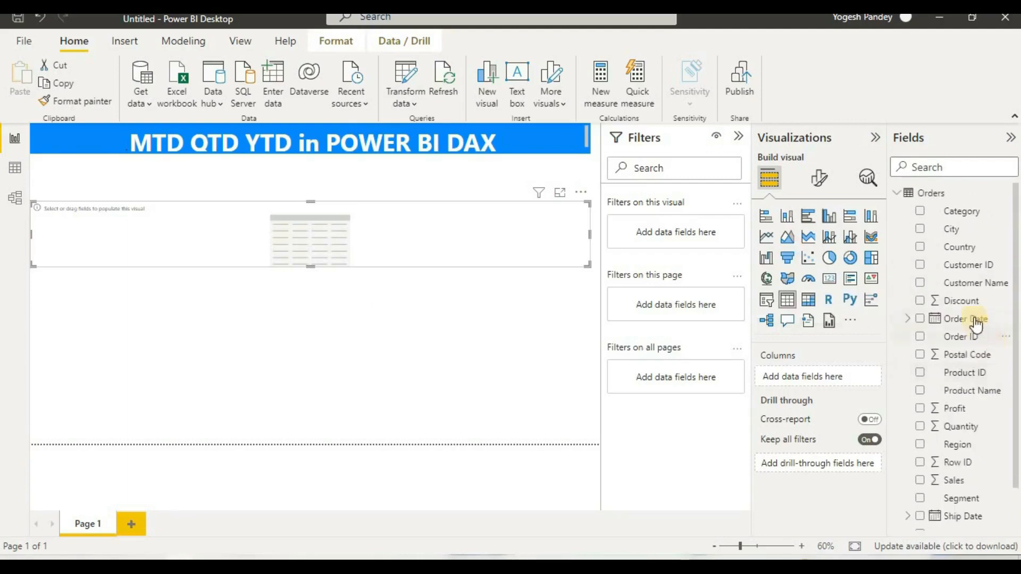
pyautogui.moveTo(977, 320); pyautogui.dragTo(497, 268)
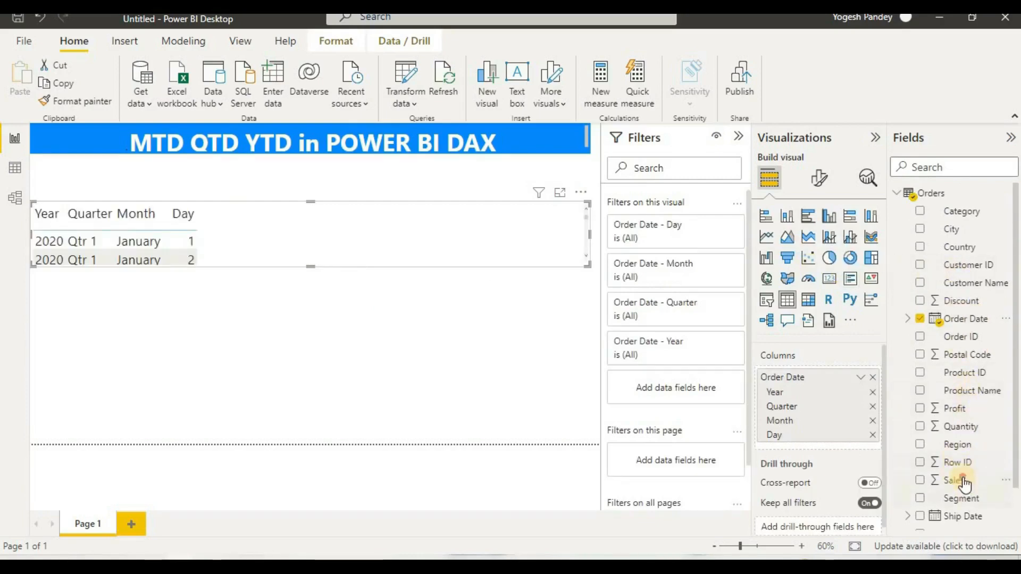
pyautogui.moveTo(957, 480); pyautogui.dragTo(302, 499)
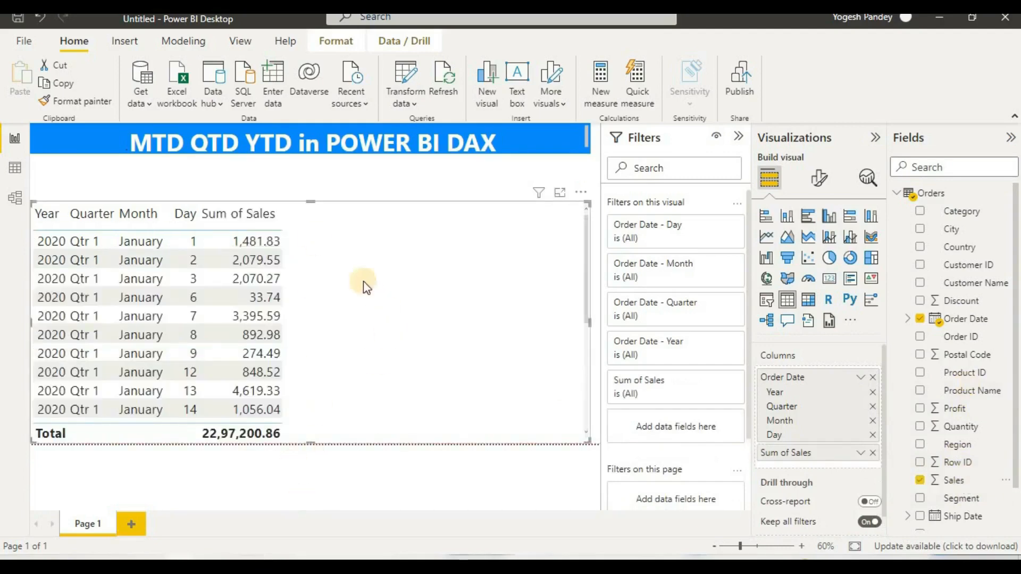
pyautogui.moveTo(309, 205); pyautogui.dragTo(313, 163)
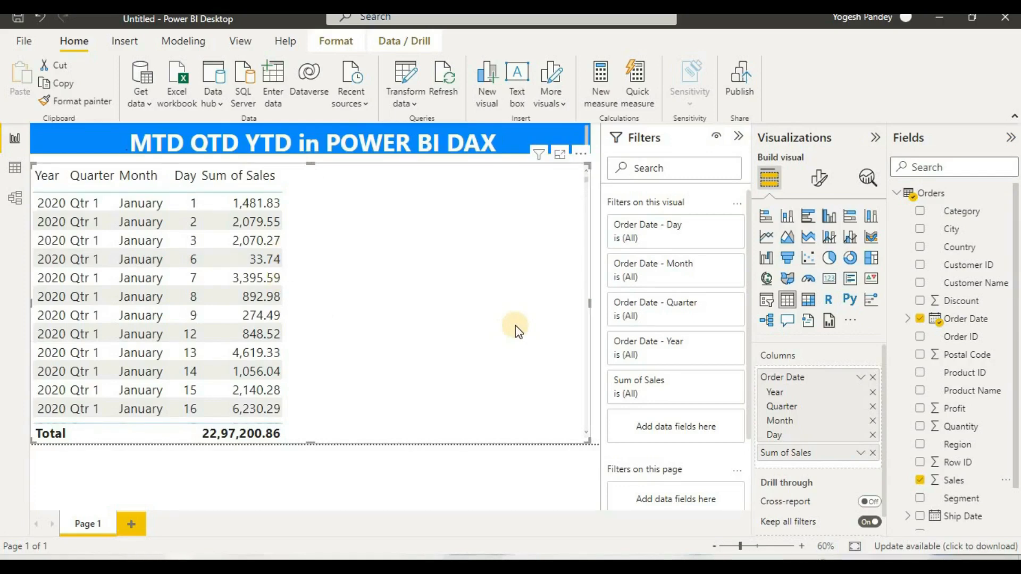
# Step: Create a new measure named TOTALMTD and start its formula with the TOTALMTD function
pyautogui.click(605, 83)
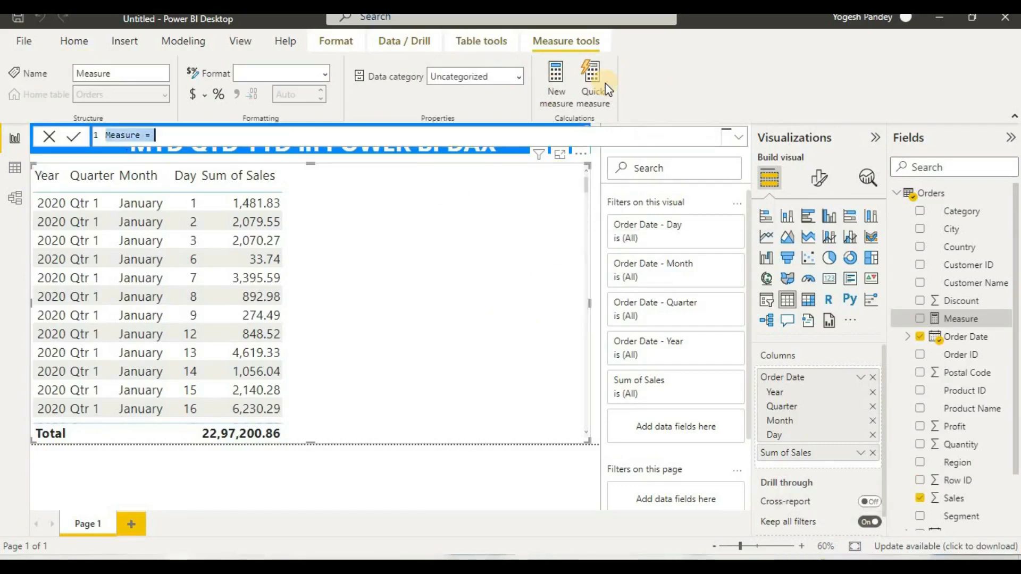
pyautogui.write('TOTA')
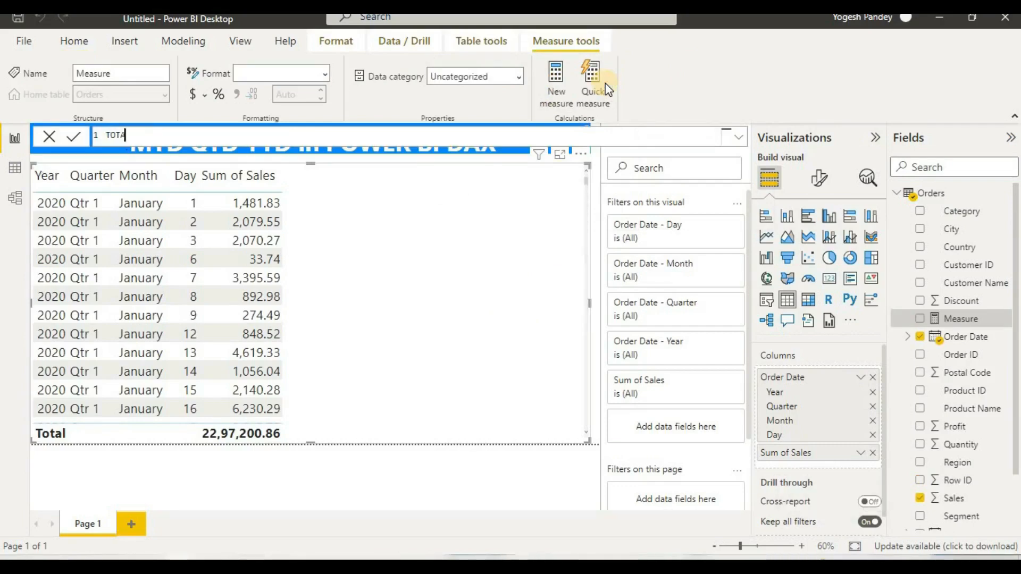
pyautogui.write('LMTD=T')
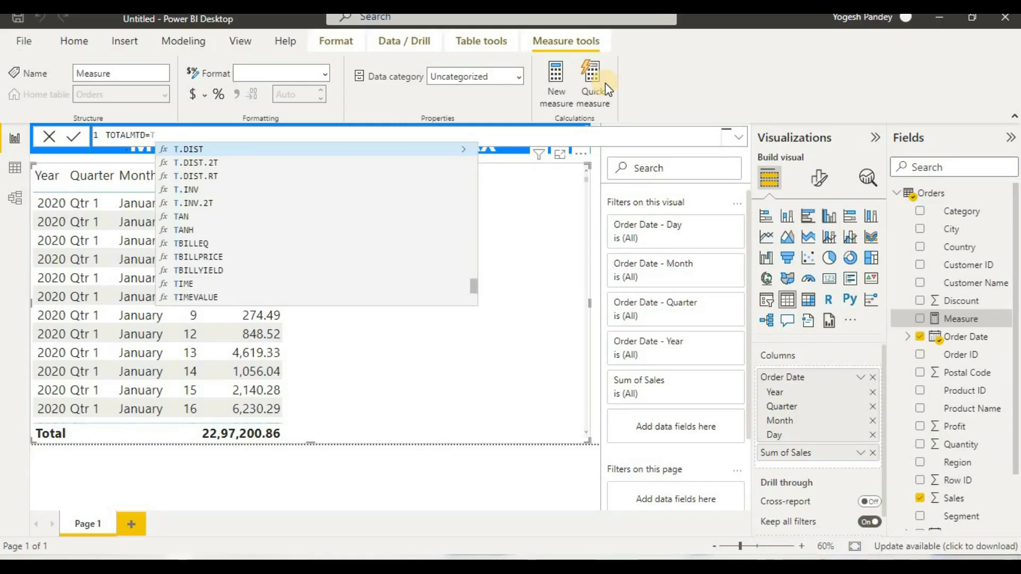
pyautogui.write('OTA')
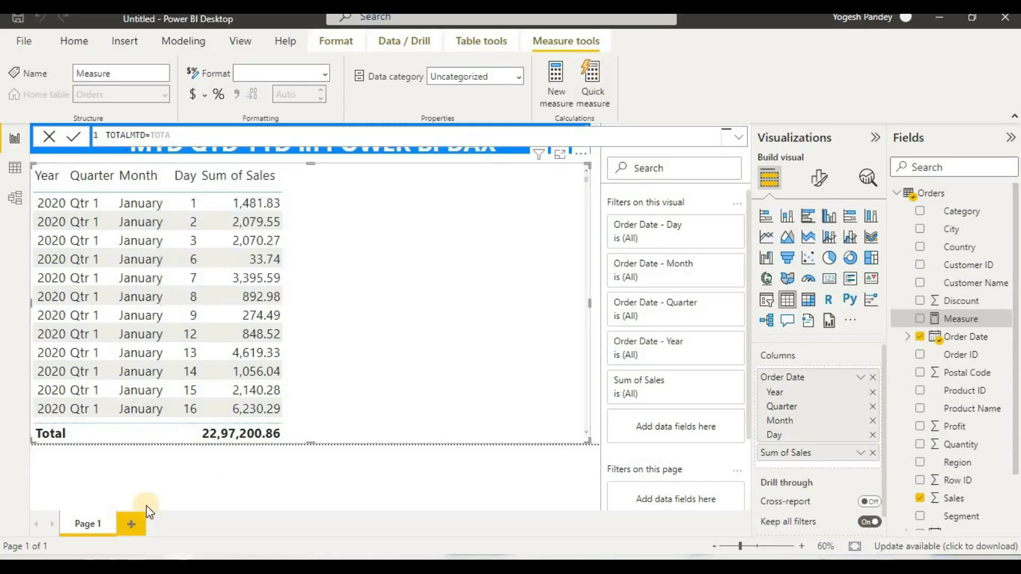
pyautogui.write('L')
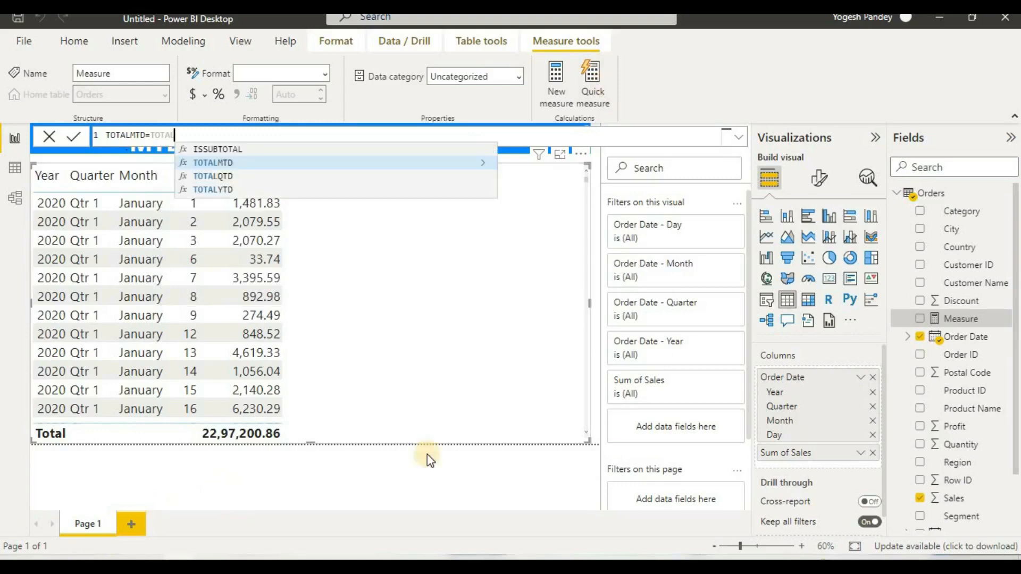
pyautogui.click(333, 166)
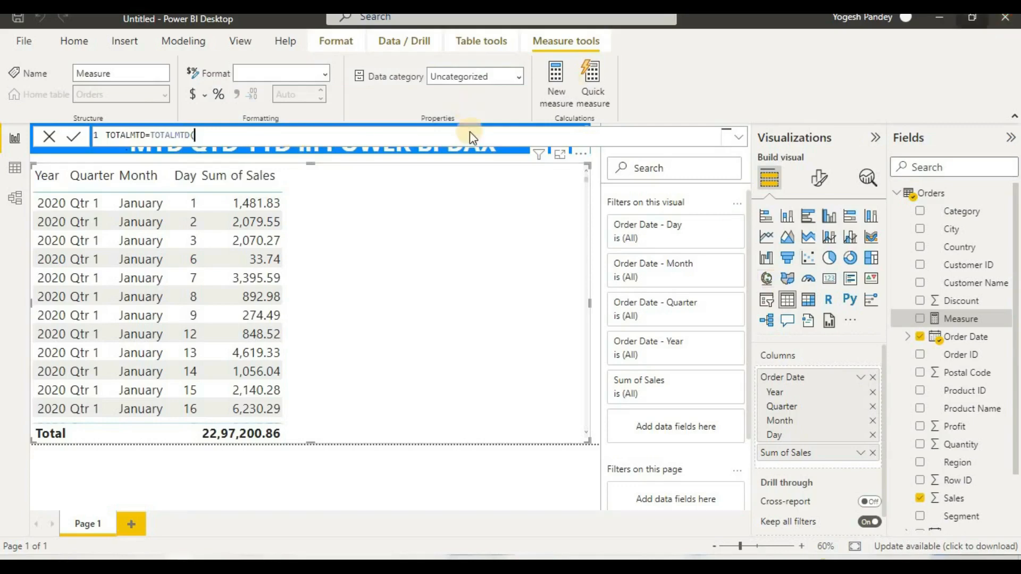
# Step: Enter SUM(Orders[Sales]) as the expression argument of the TOTALMTD function
pyautogui.write('S')
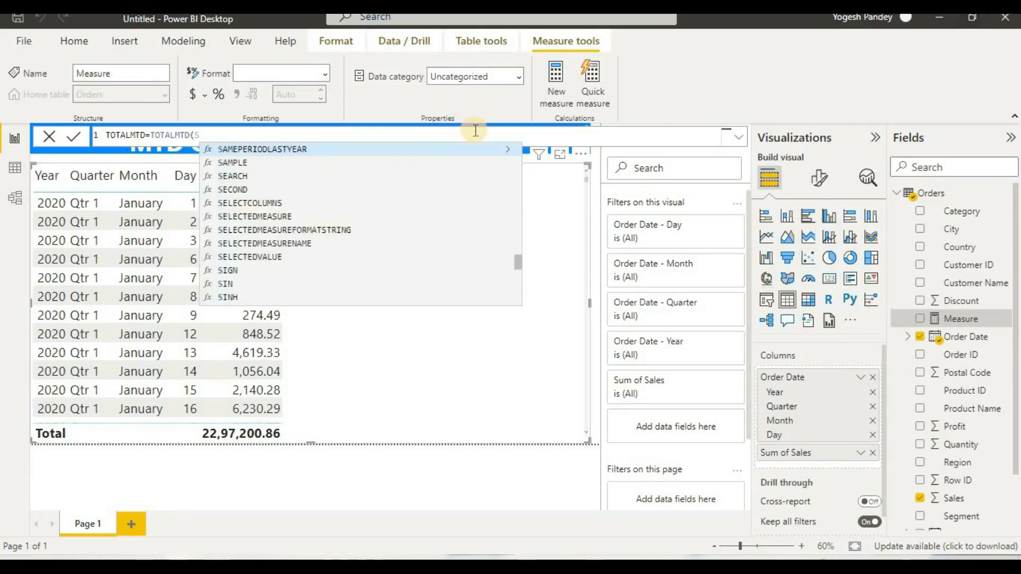
pyautogui.write('UM')
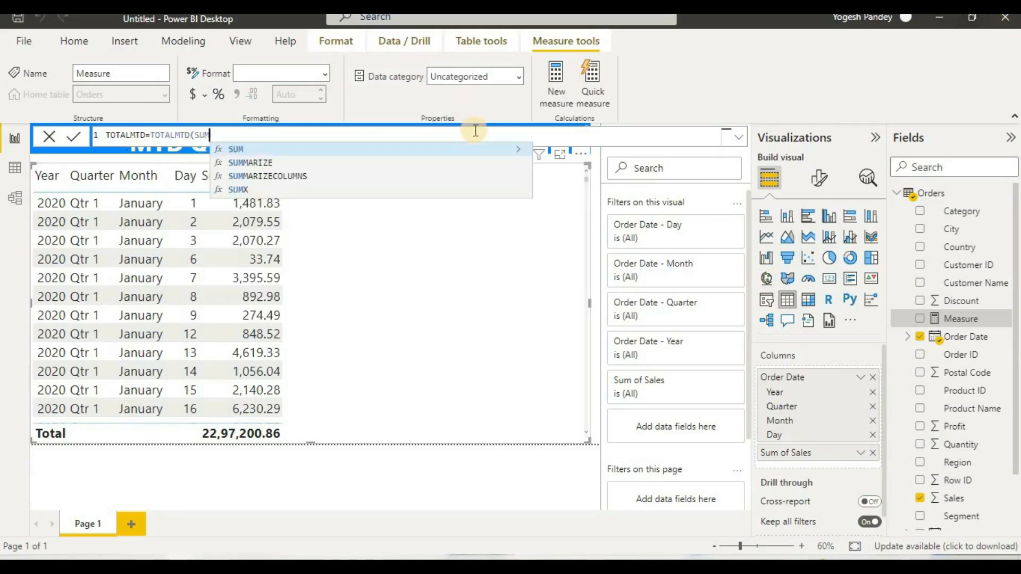
pyautogui.write('(O')
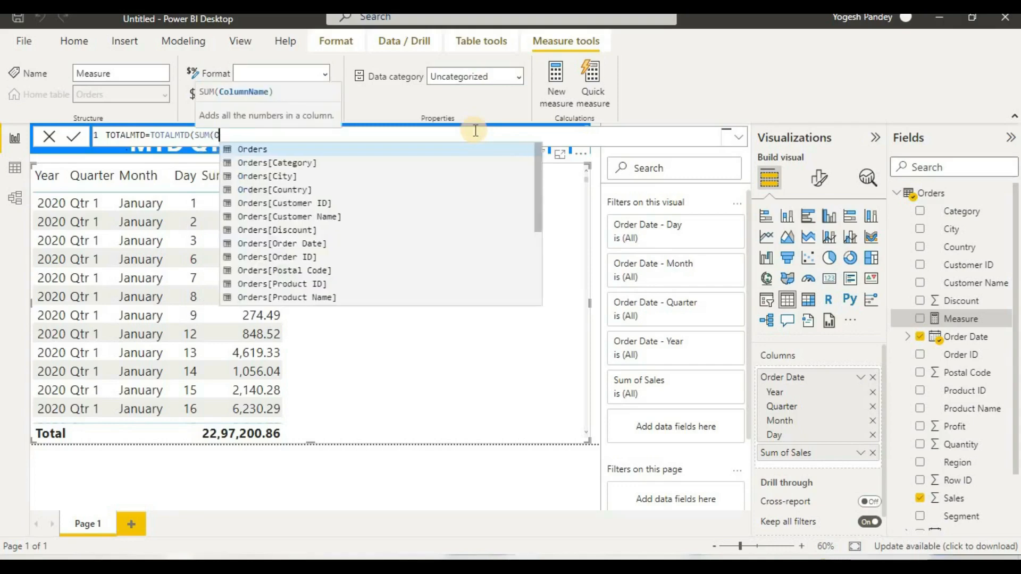
pyautogui.write('RDER')
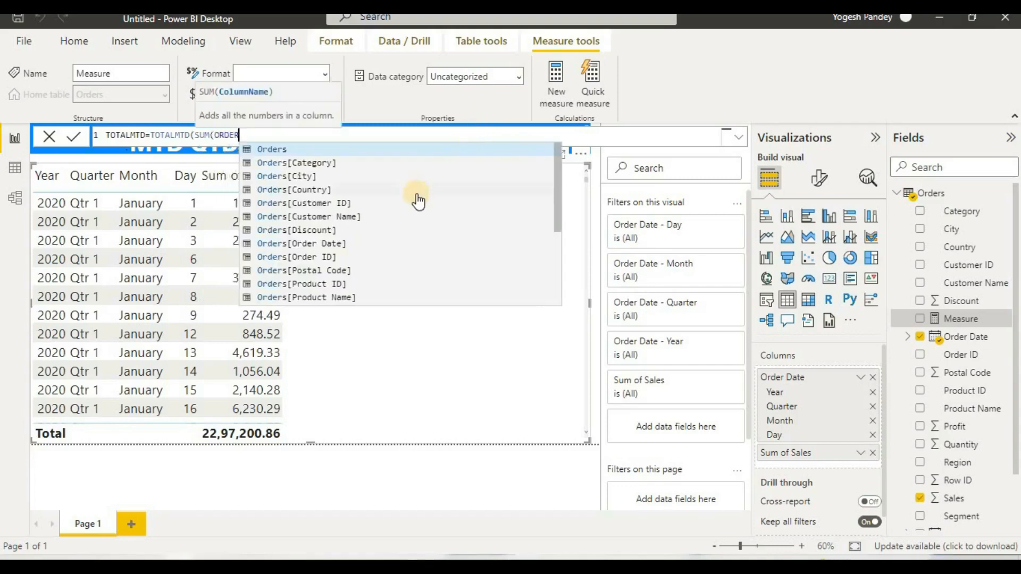
pyautogui.scroll(-2, 416, 201)
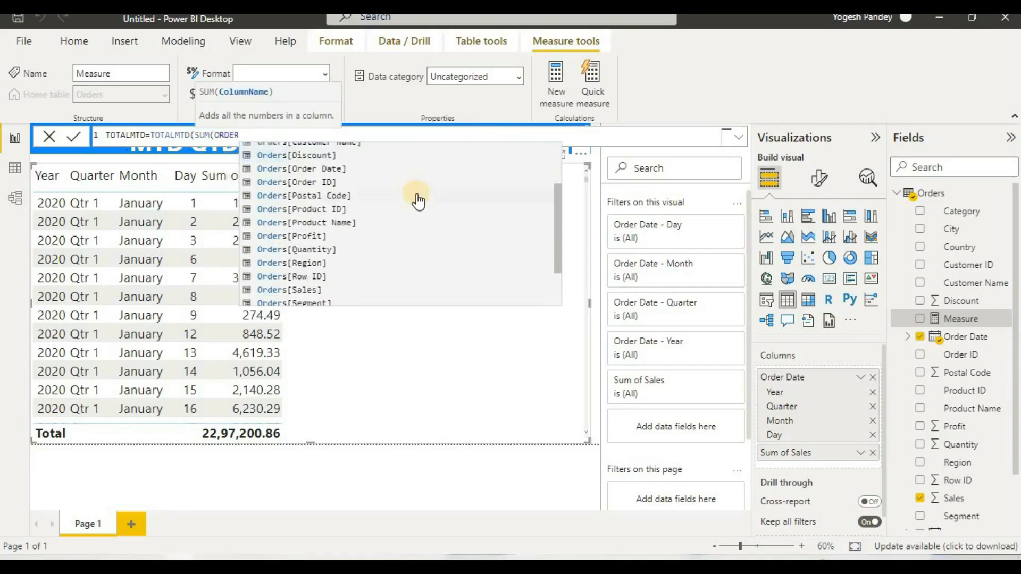
pyautogui.click(305, 288)
pyautogui.write(')')
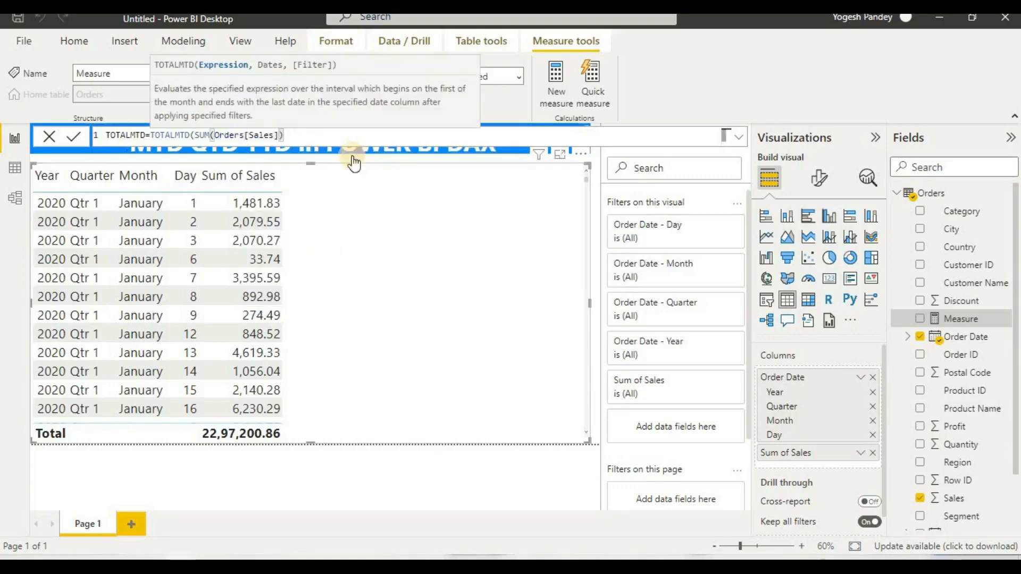
# Step: Complete the TOTALMTD formula with Orders[Order Date].[Date] as the dates argument and commit the measure
pyautogui.write(',')
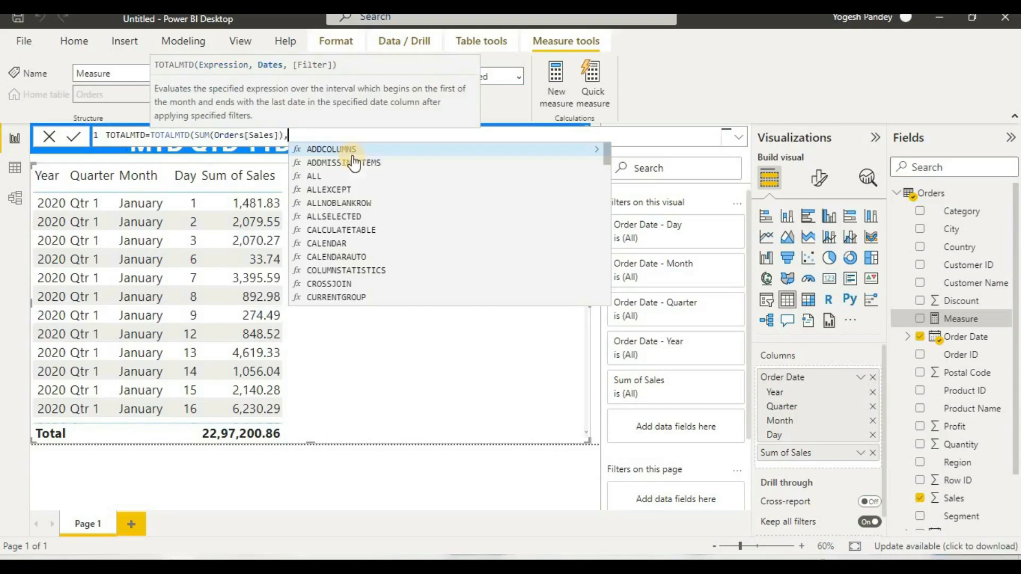
pyautogui.write('ORDER')
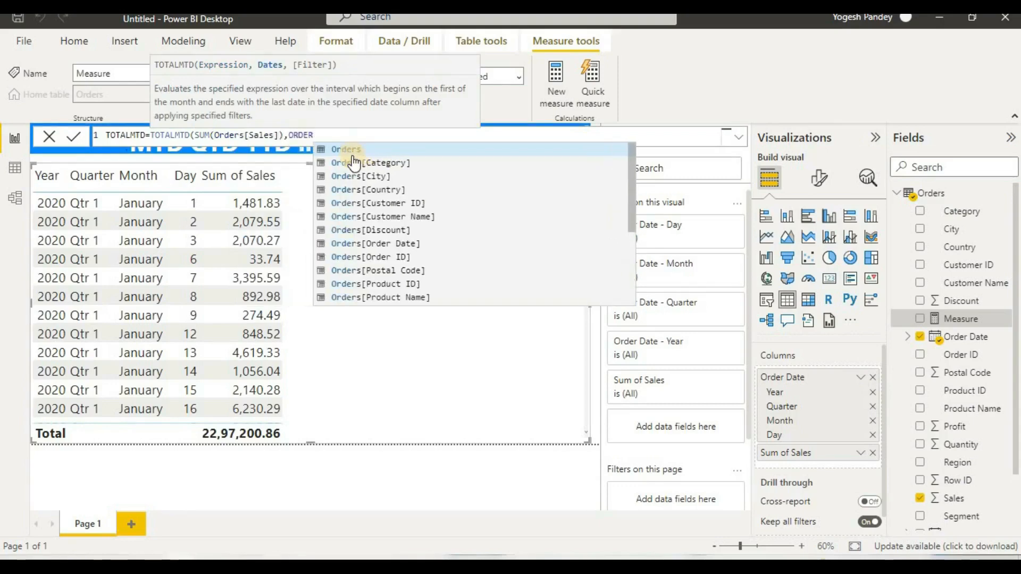
pyautogui.click(410, 243)
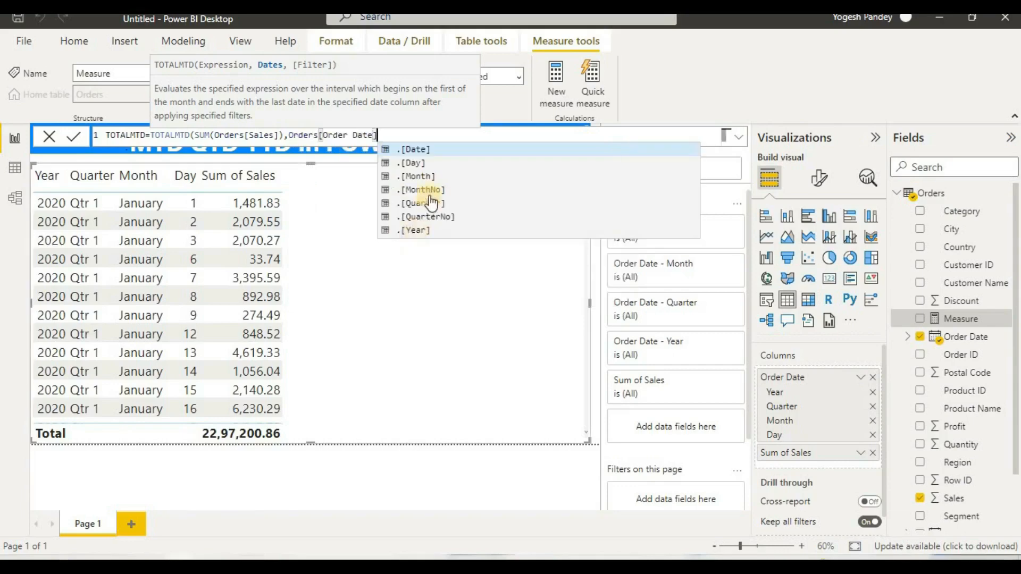
pyautogui.click(445, 149)
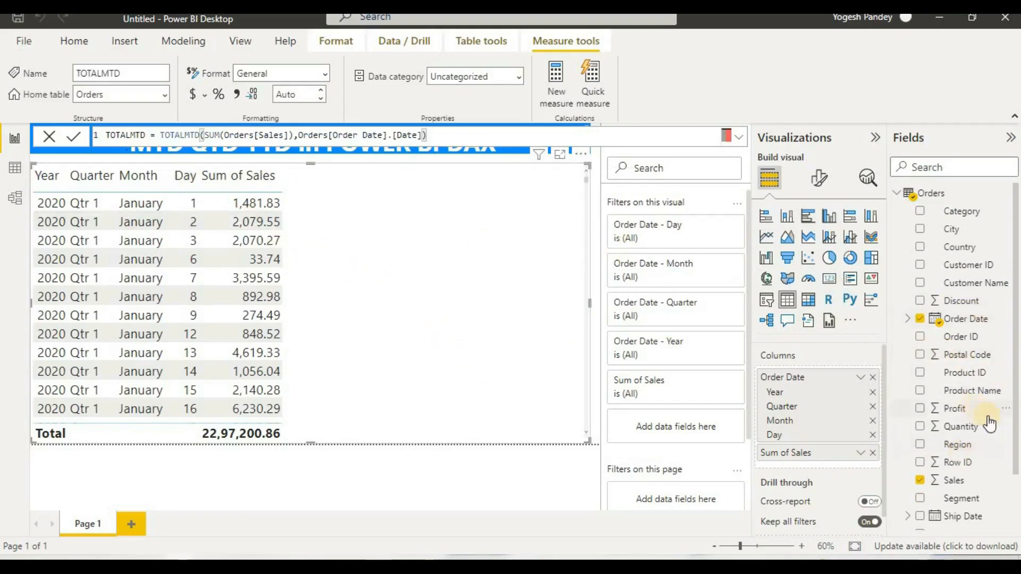
# Step: Add the TOTALMTD measure to the table beside the Sum of Sales column
pyautogui.scroll(-3, 1005, 362)
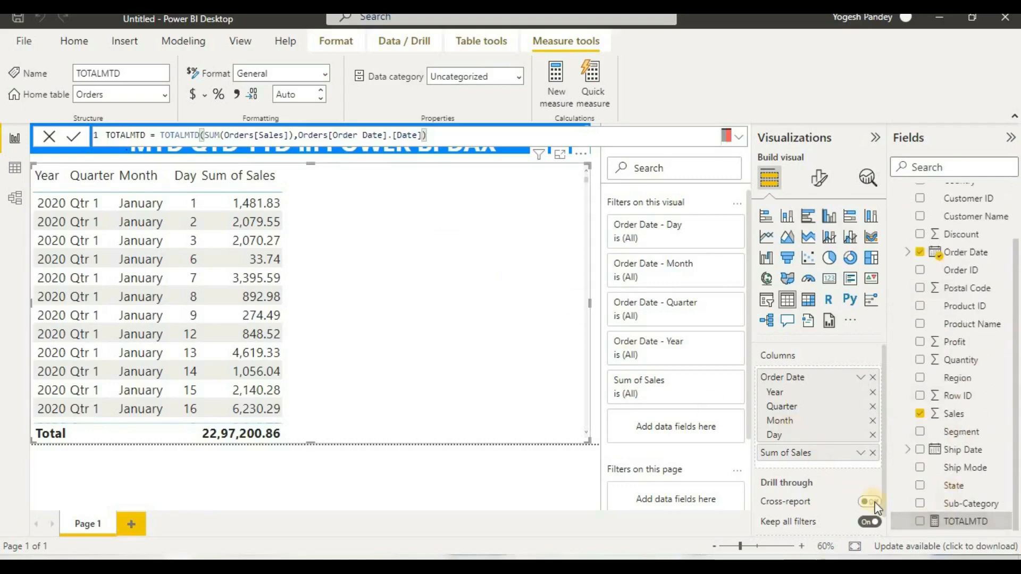
pyautogui.moveTo(927, 526); pyautogui.dragTo(528, 247)
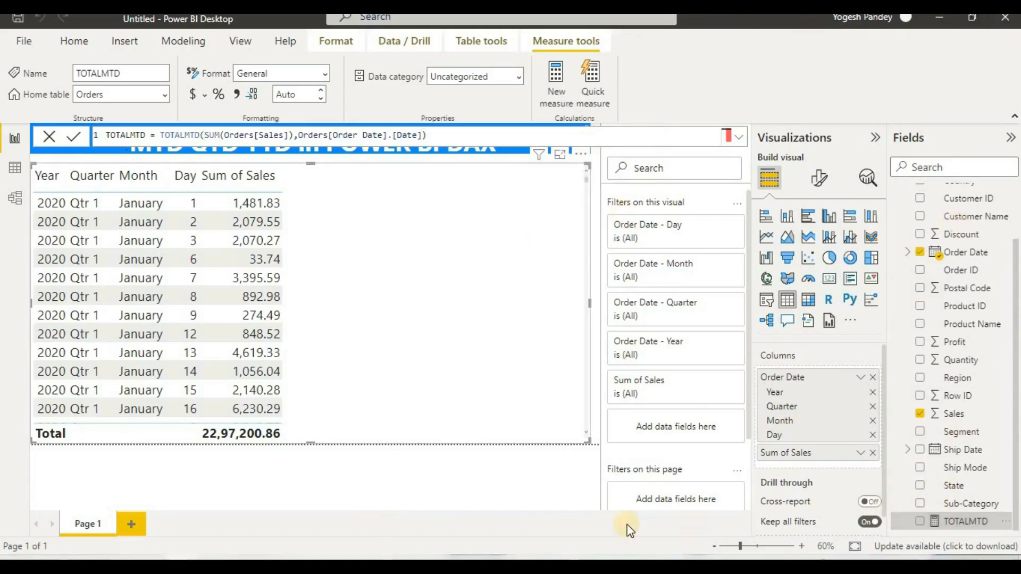
pyautogui.moveTo(930, 529); pyautogui.dragTo(449, 270)
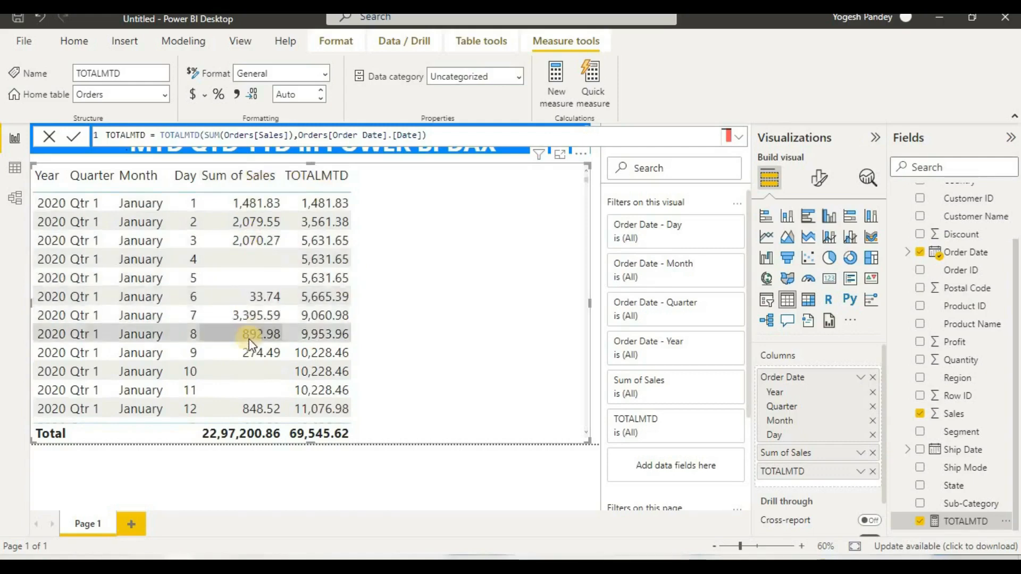
# Step: Examine how the TOTALMTD values accumulate day by day through January 2020 and into the start of February
pyautogui.scroll(-2, 251, 335)
pyautogui.scroll(-3, 251, 343)
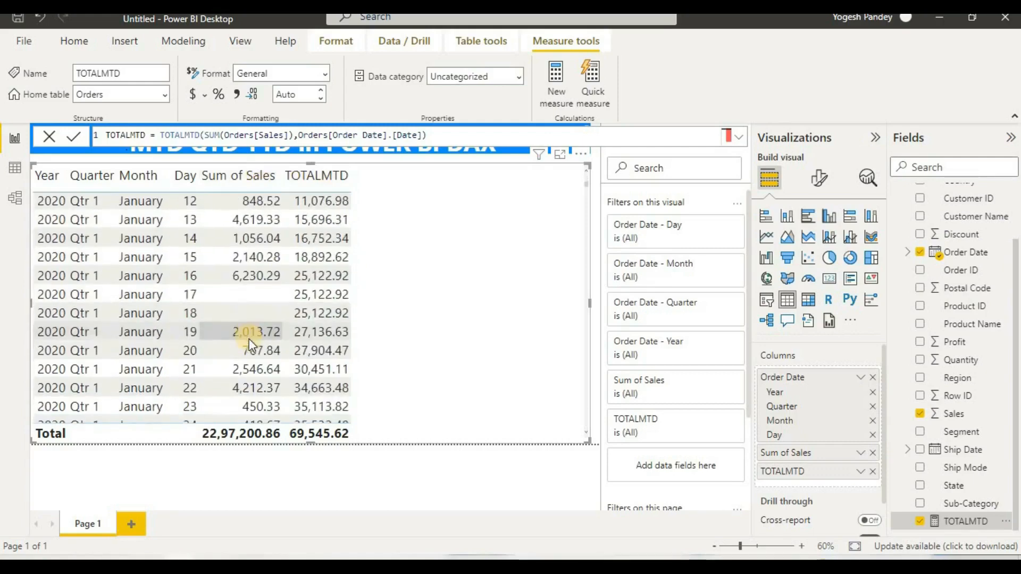
pyautogui.scroll(-2, 249, 339)
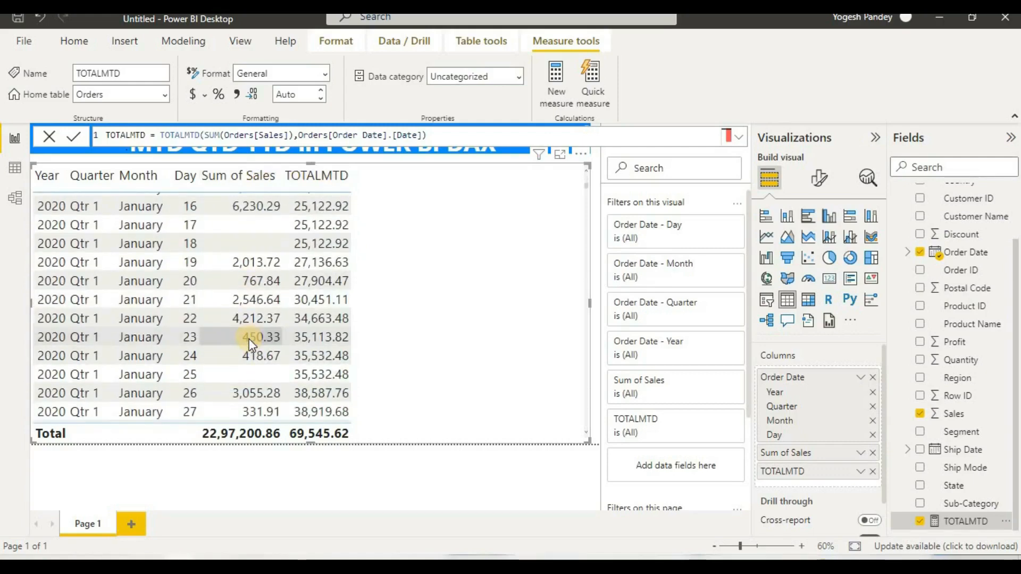
pyautogui.scroll(-3, 249, 339)
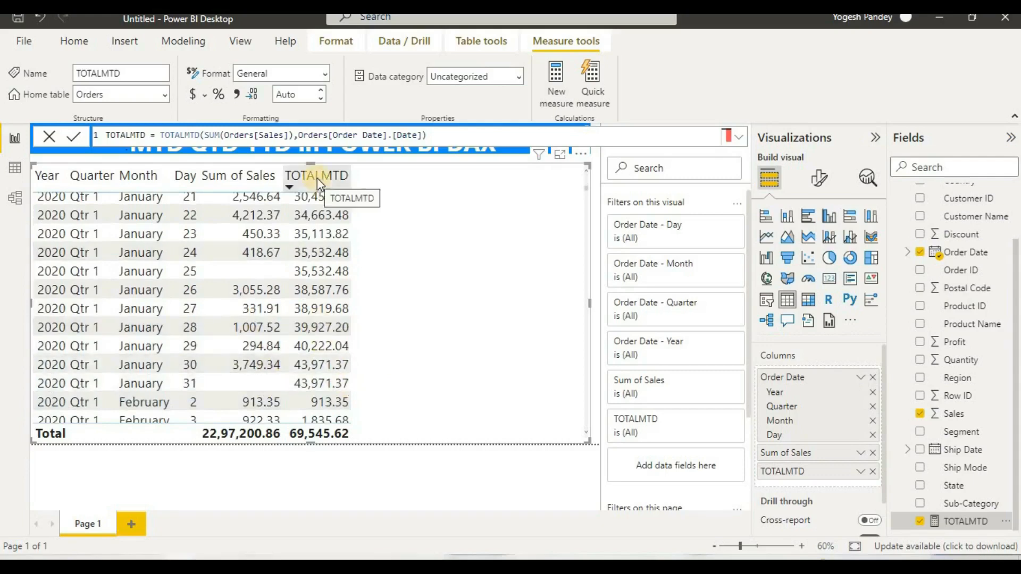
pyautogui.scroll(1, 334, 250)
pyautogui.scroll(10, 333, 251)
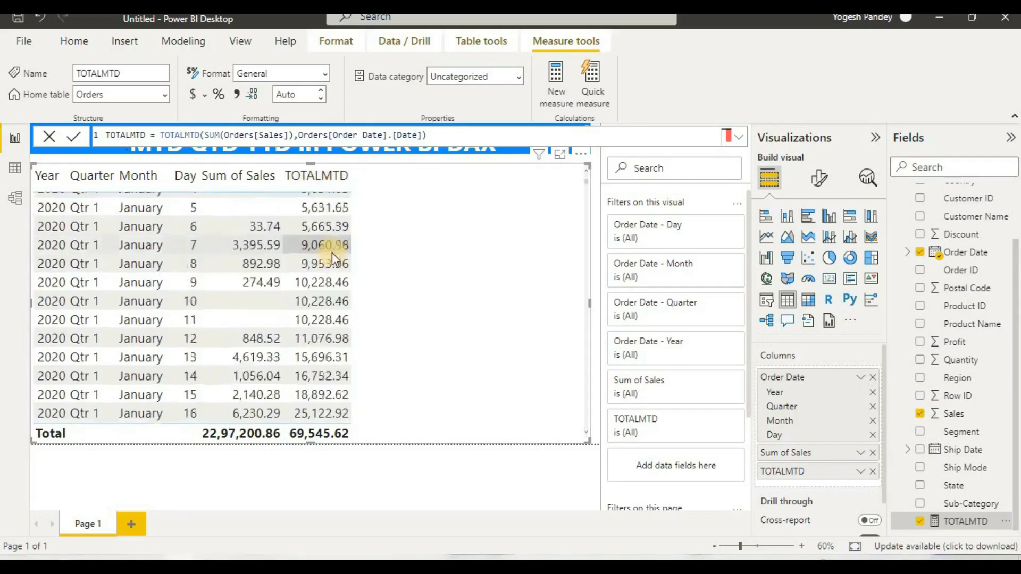
# Step: Create a new measure named TOTALQTR and begin its formula with the TOTALQTD function
pyautogui.moveTo(318, 321)
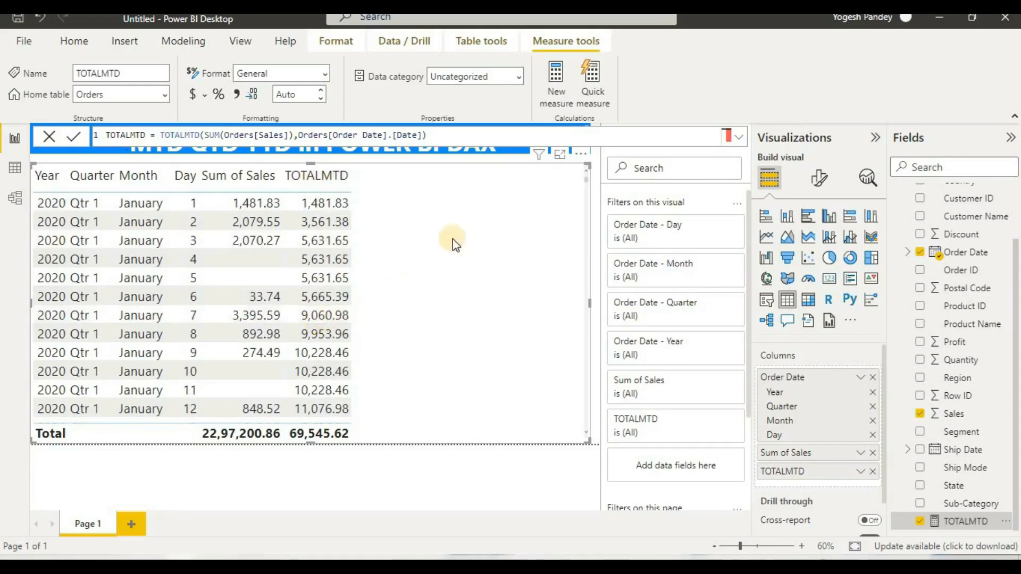
pyautogui.click(557, 76)
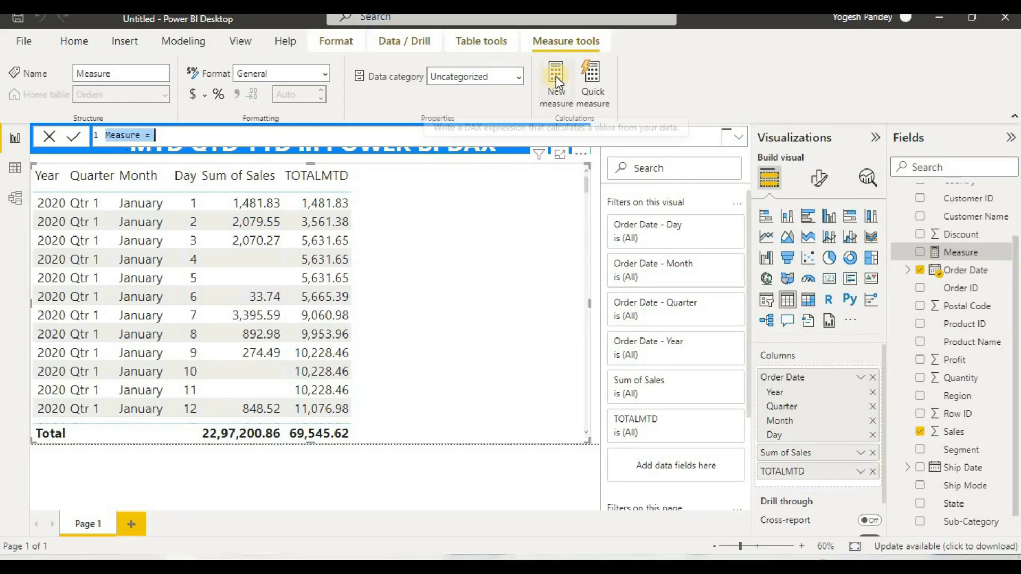
pyautogui.write('TOTALQ')
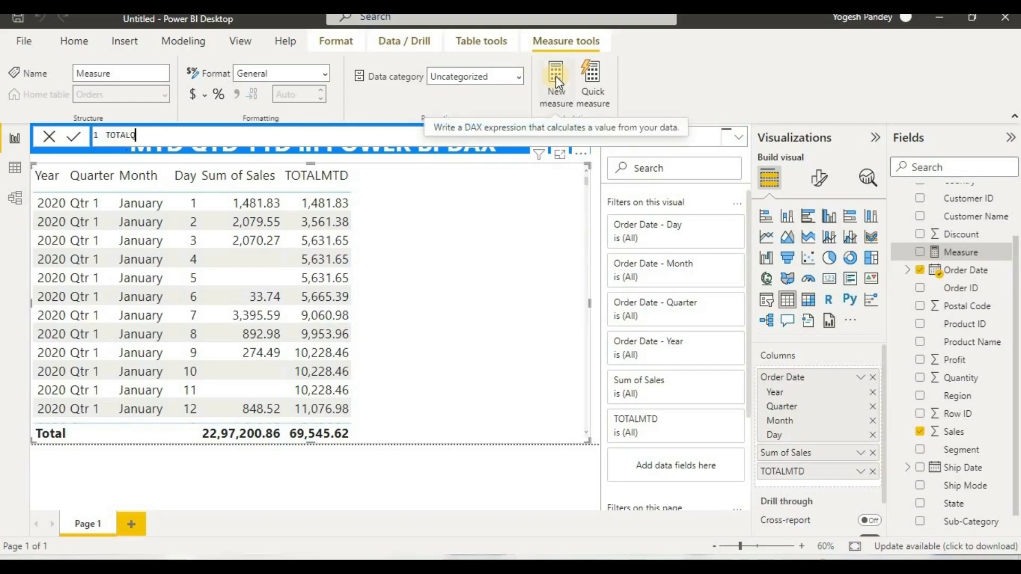
pyautogui.write('TR=')
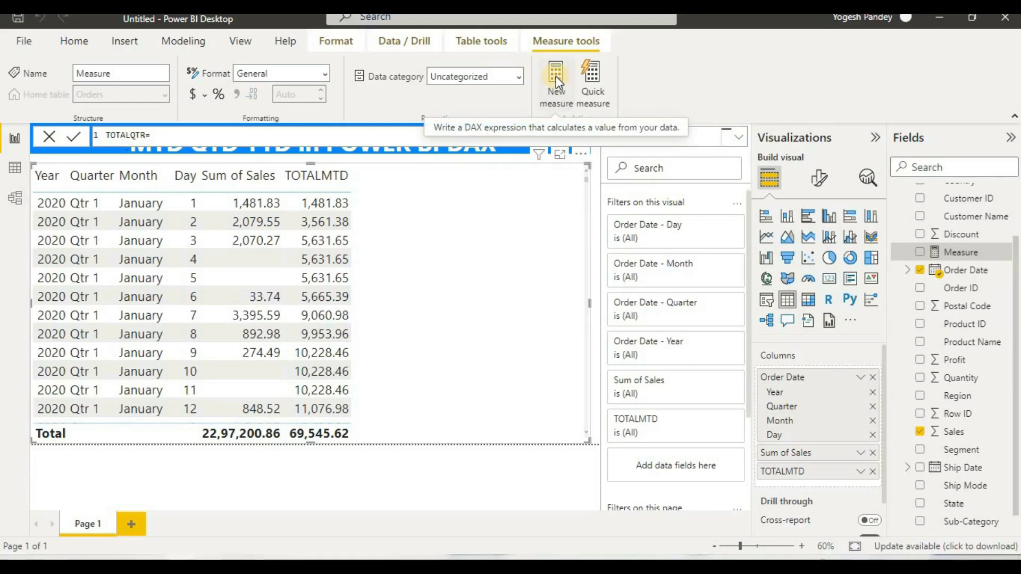
pyautogui.write('TTA')
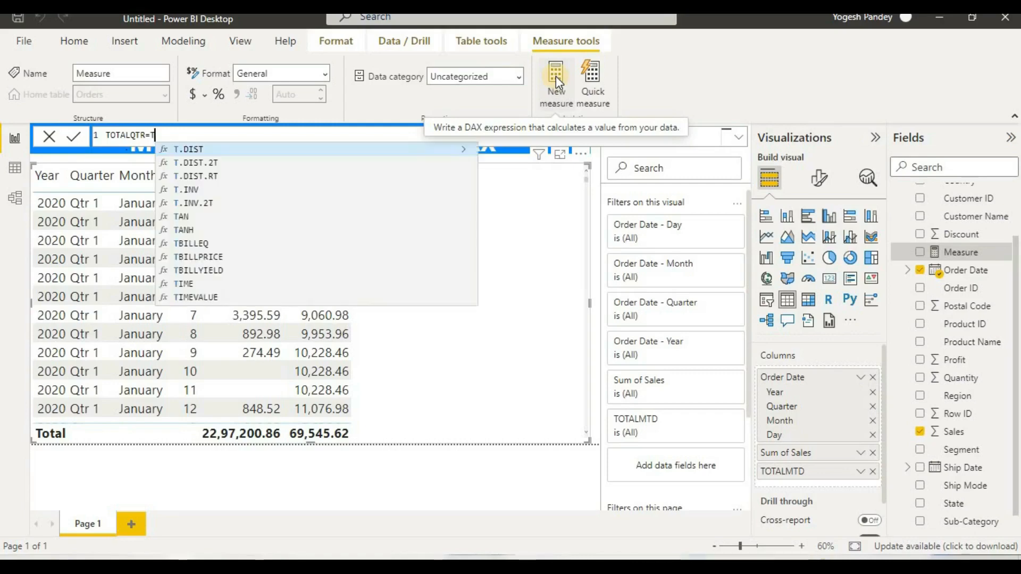
pyautogui.press('BackSpace')
pyautogui.press('BackSpace')
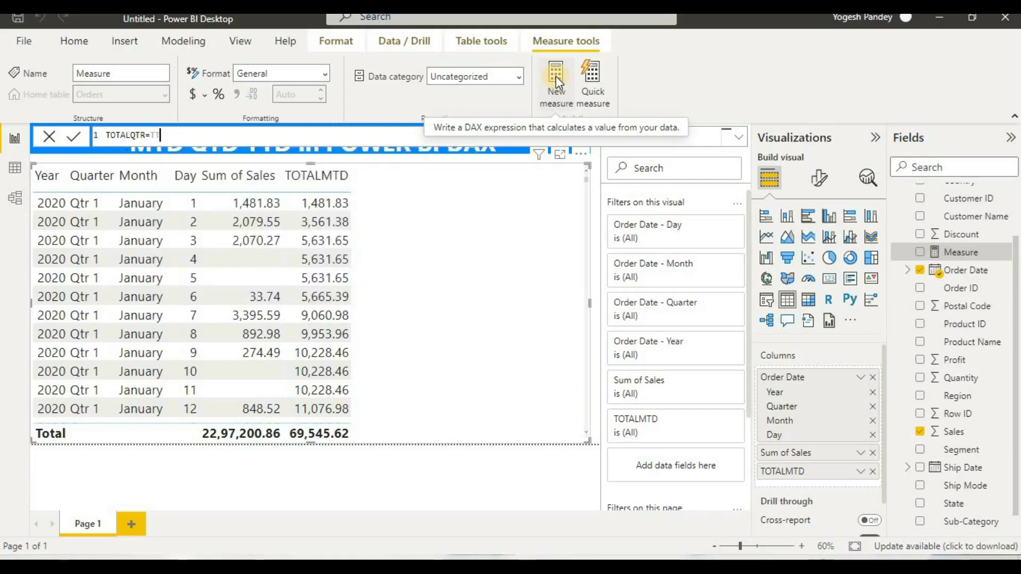
pyautogui.write('OTAL')
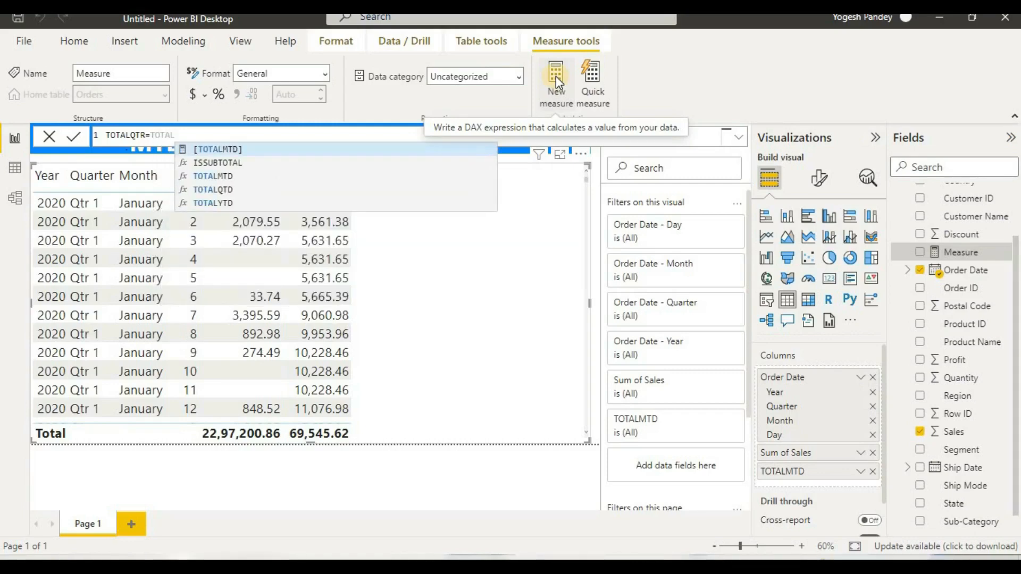
pyautogui.doubleClick(257, 189)
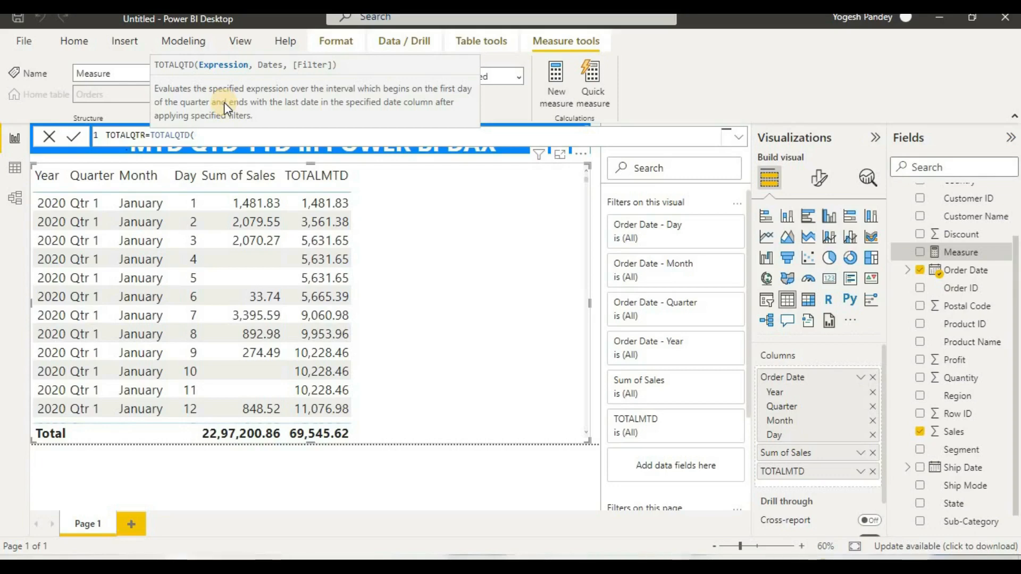
# Step: Enter SUM(Orders[Sales]) as the expression argument of the TOTALQTD function
pyautogui.write('SU')
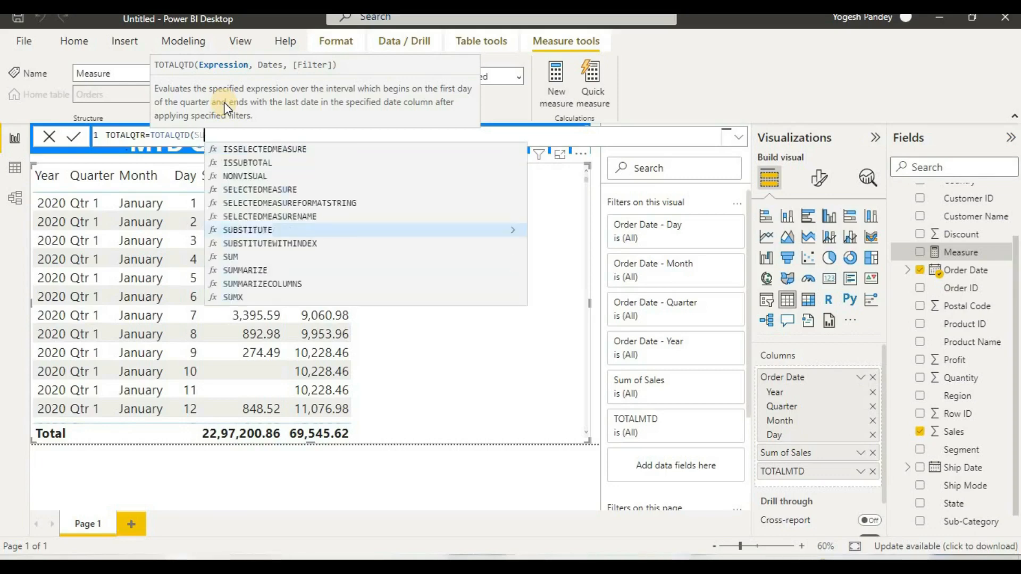
pyautogui.write('M(O')
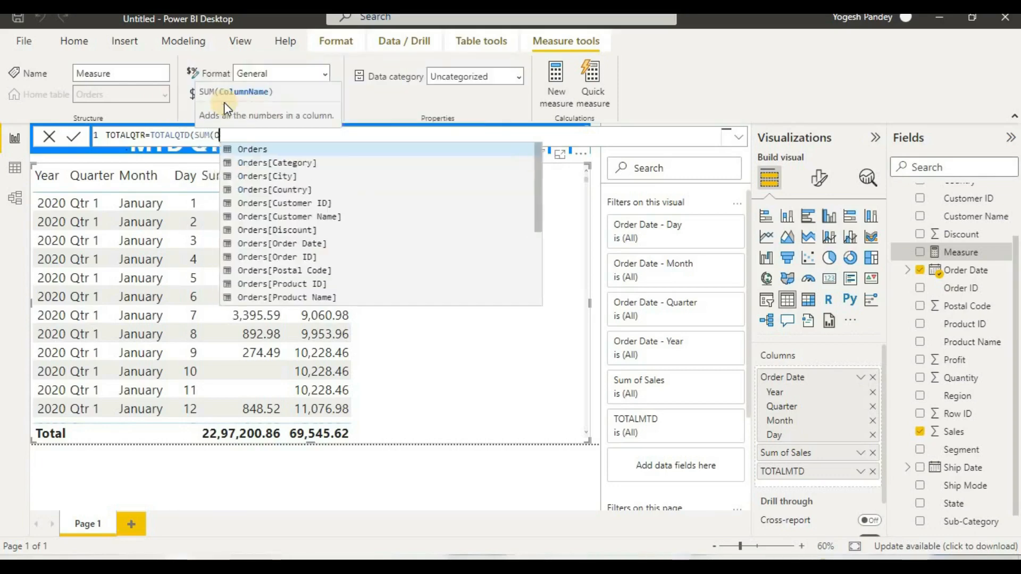
pyautogui.write('RDER')
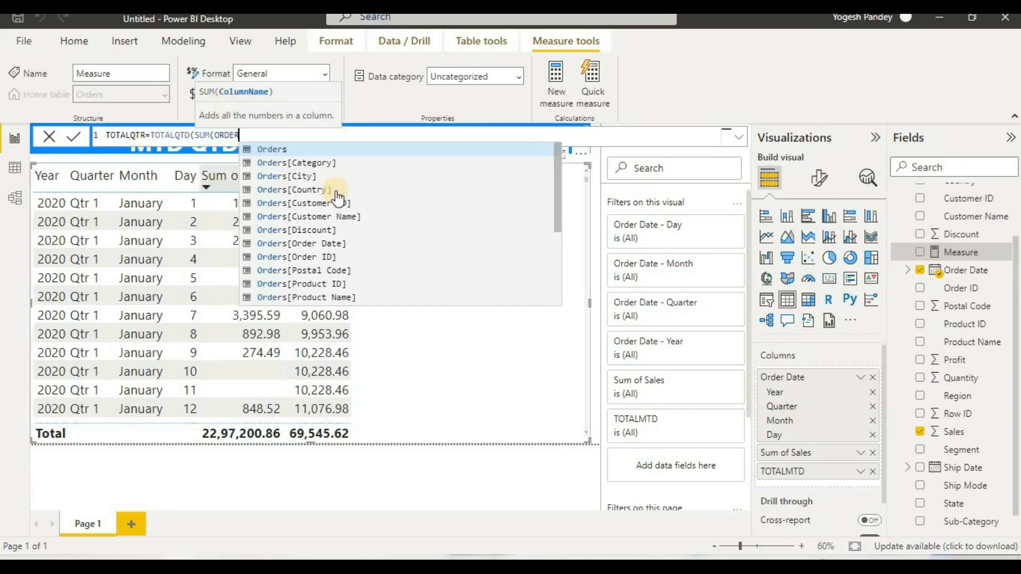
pyautogui.scroll(-3, 335, 196)
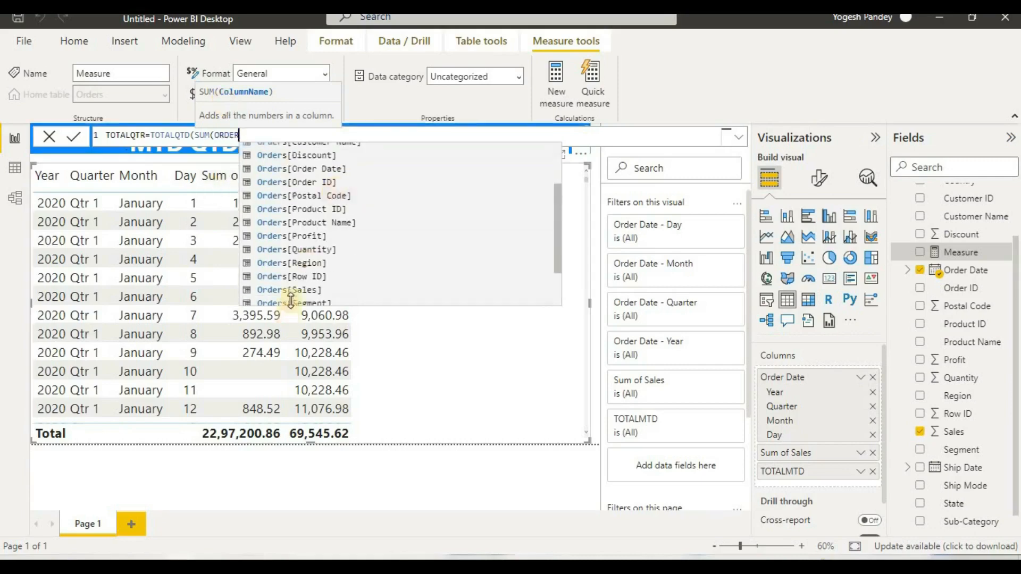
pyautogui.click(302, 289)
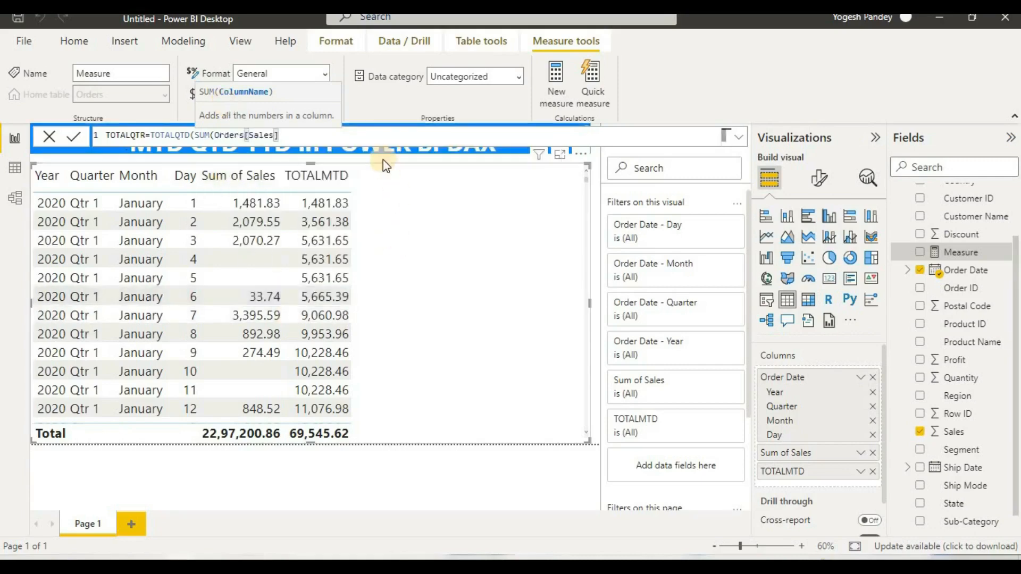
pyautogui.write(')')
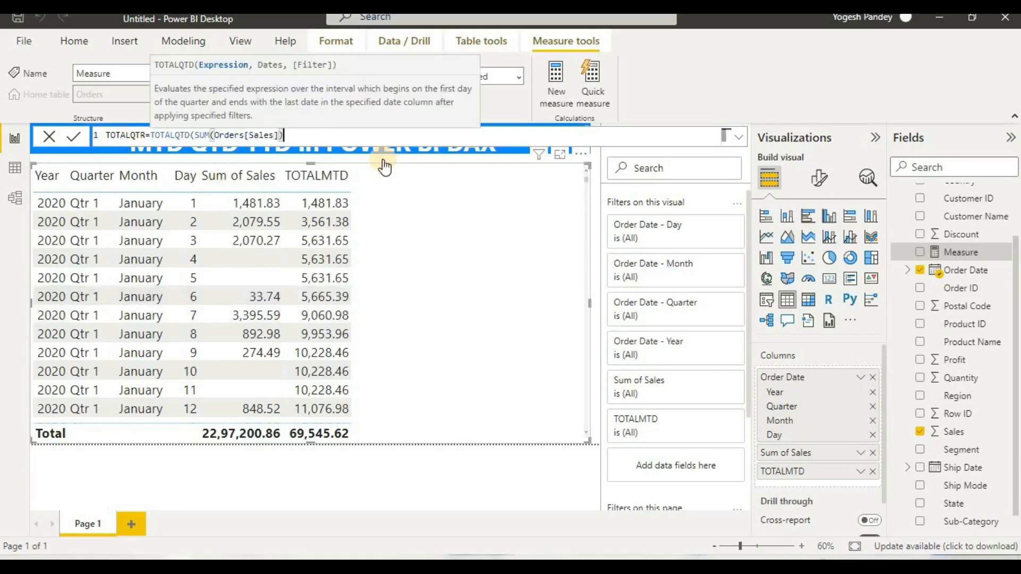
# Step: Use Orders[Order Date].[Date] as the dates argument of TOTALQTD and commit the TOTALQTR measure
pyautogui.write(',')
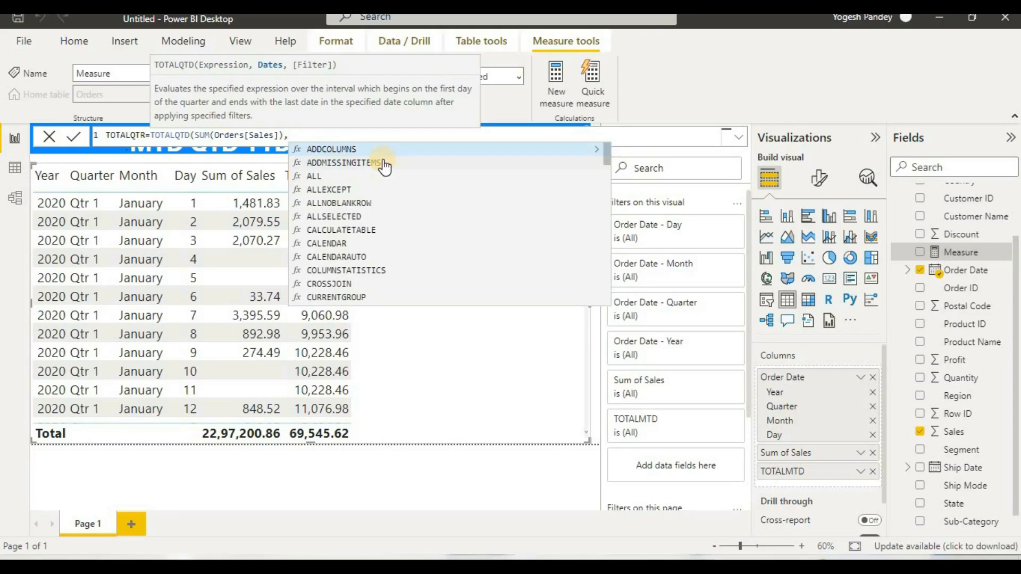
pyautogui.write('ORDER')
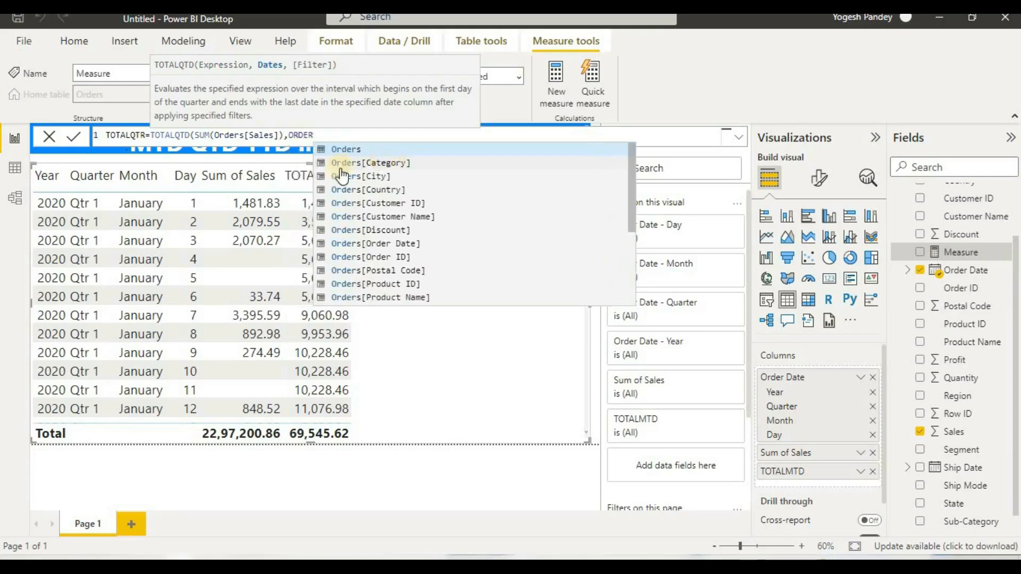
pyautogui.click(410, 244)
pyautogui.click(420, 151)
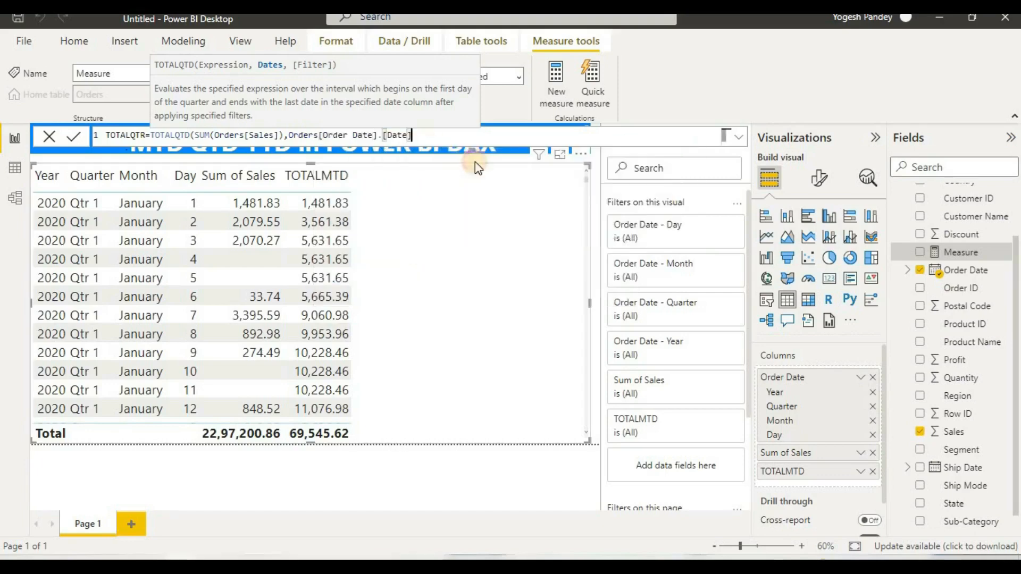
pyautogui.click(74, 139)
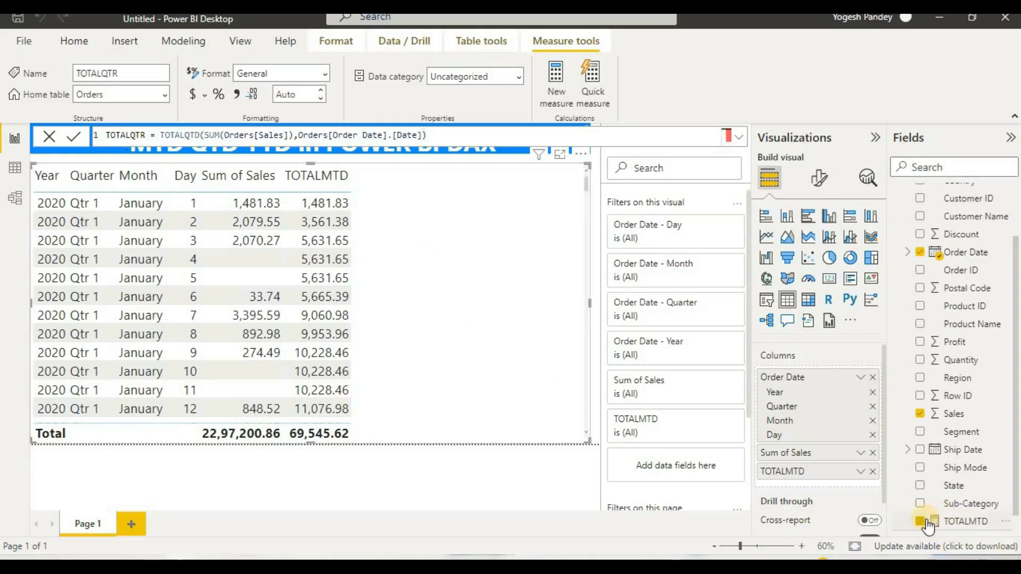
# Step: Add the TOTALMTD measure to the table a second time and look through the January and February rows
pyautogui.moveTo(920, 524); pyautogui.dragTo(439, 198)
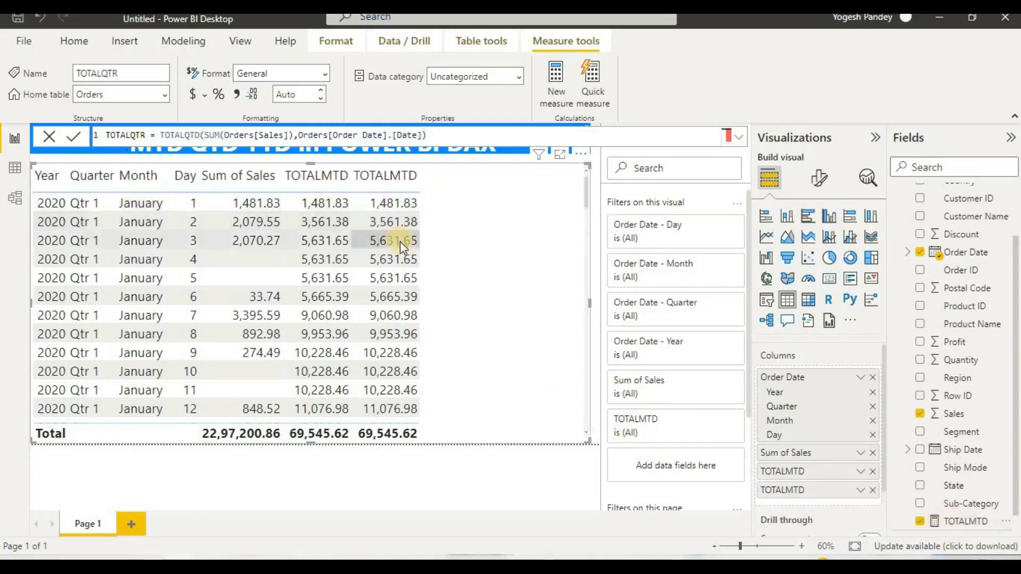
pyautogui.scroll(-3, 402, 245)
pyautogui.scroll(-3, 401, 248)
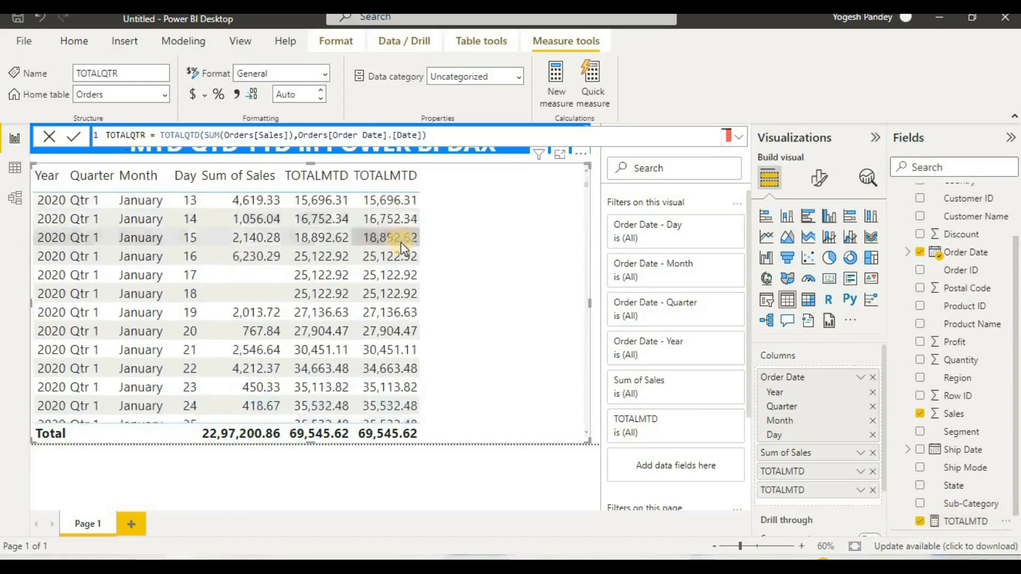
pyautogui.scroll(-4, 400, 241)
pyautogui.scroll(1, 318, 327)
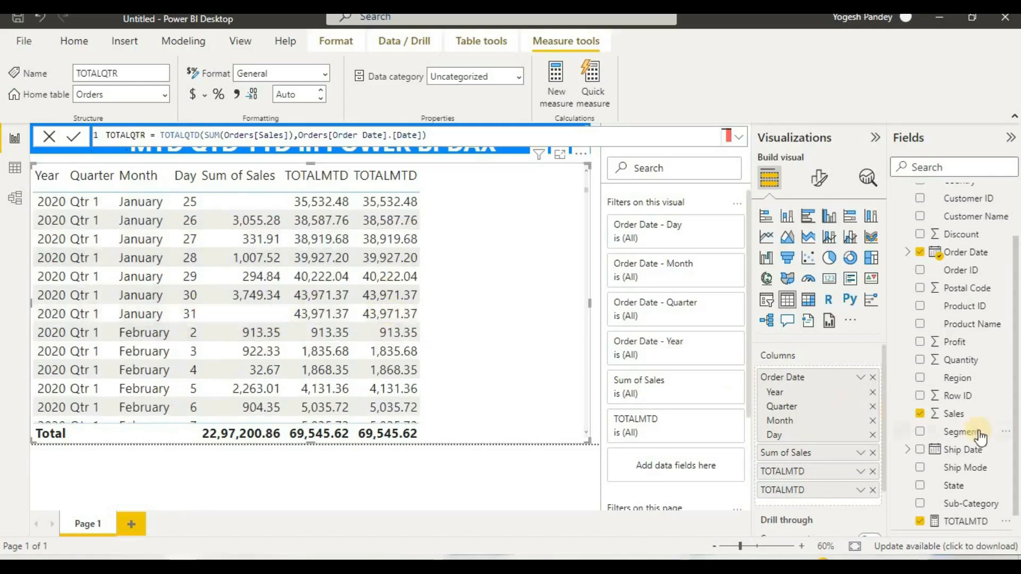
# Step: Add the TOTALQTR measure to the table as a column and check its February rows
pyautogui.moveTo(941, 527); pyautogui.dragTo(484, 247)
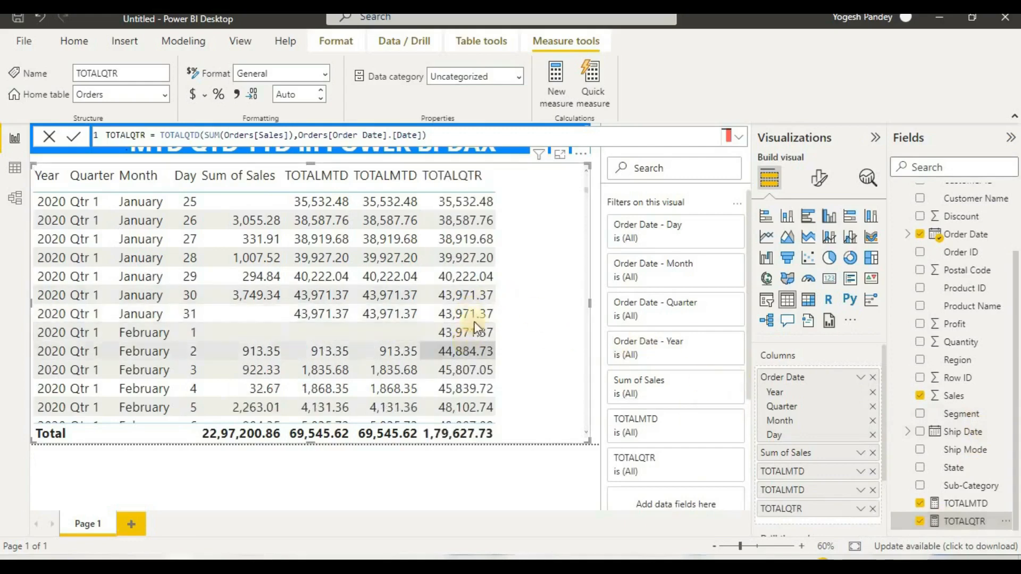
pyautogui.scroll(-2, 473, 352)
pyautogui.scroll(-7, 473, 352)
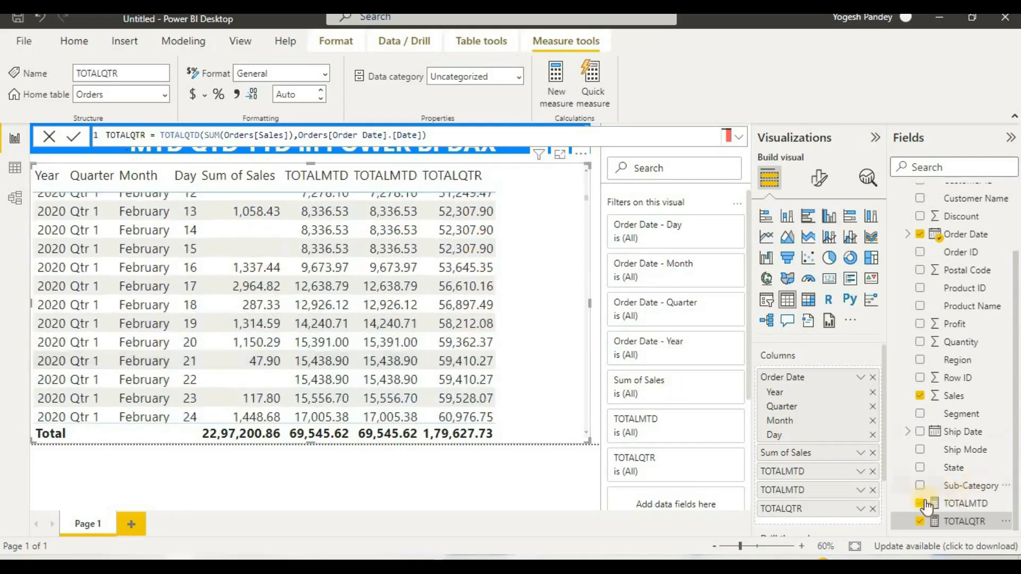
# Step: Replace the duplicate TOTALMTD columns in the table with a single one placed before TOTALQTR
pyautogui.click(917, 504)
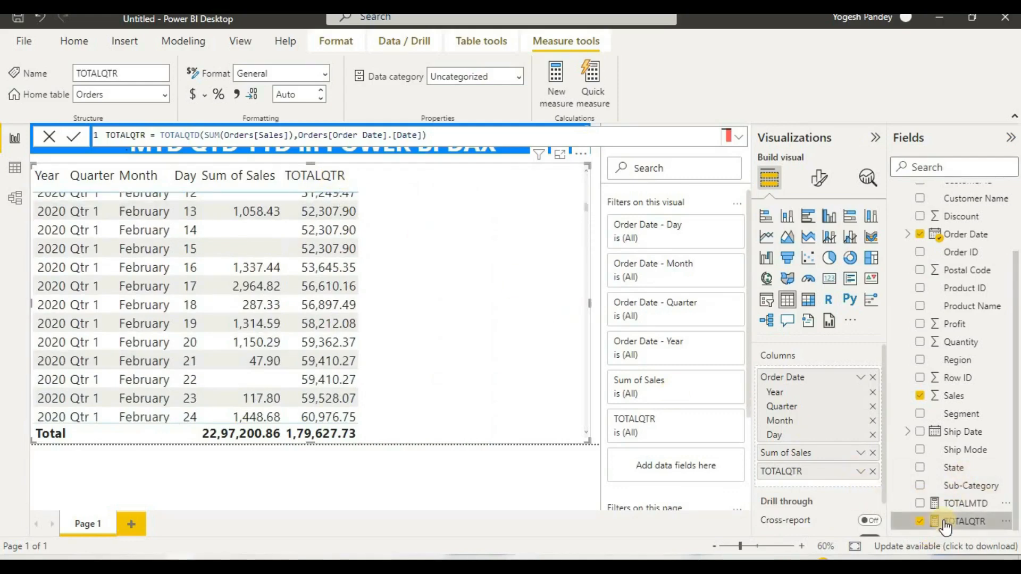
pyautogui.moveTo(940, 503); pyautogui.dragTo(456, 269)
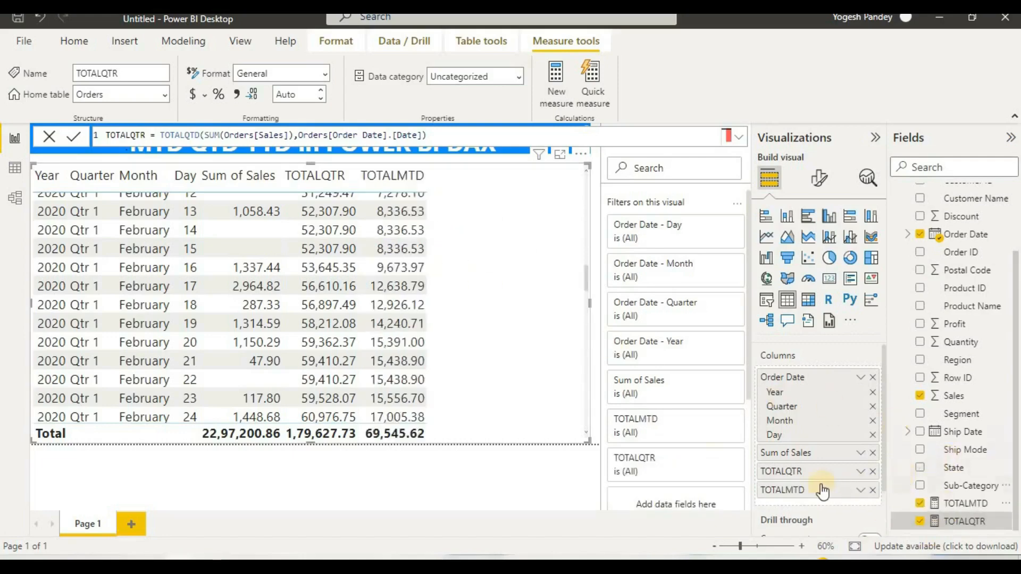
pyautogui.moveTo(812, 463); pyautogui.dragTo(812, 464)
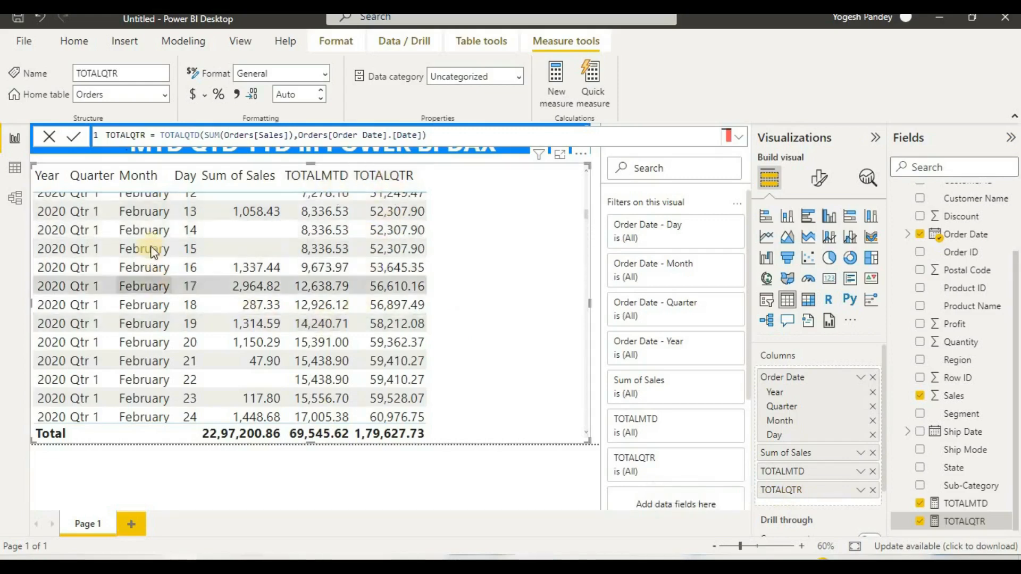
# Step: Compare the TOTALMTD and TOTALQTR values where January turns to February and where Qtr 1 turns to Qtr 2
pyautogui.scroll(3, 160, 257)
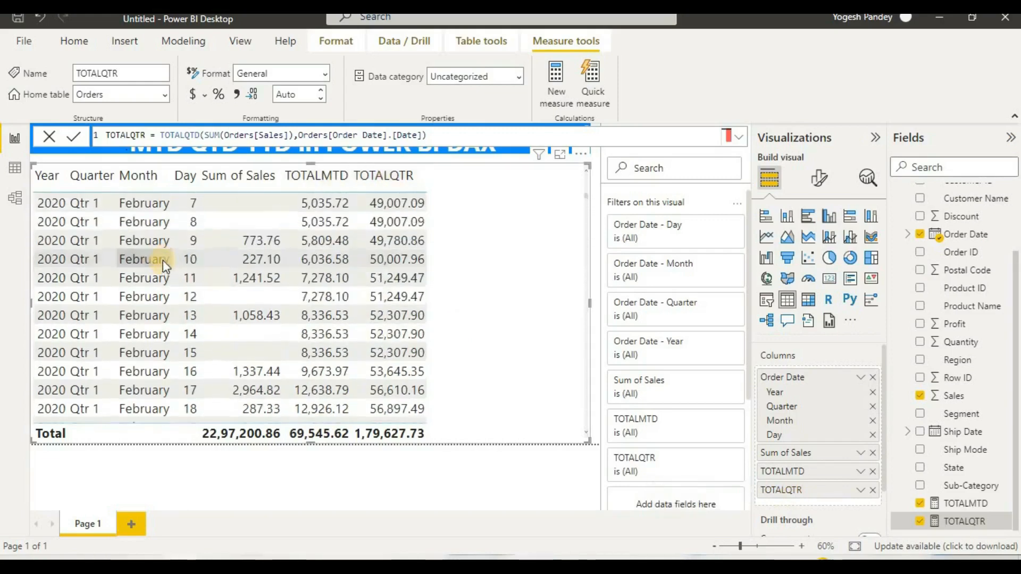
pyautogui.scroll(5, 163, 260)
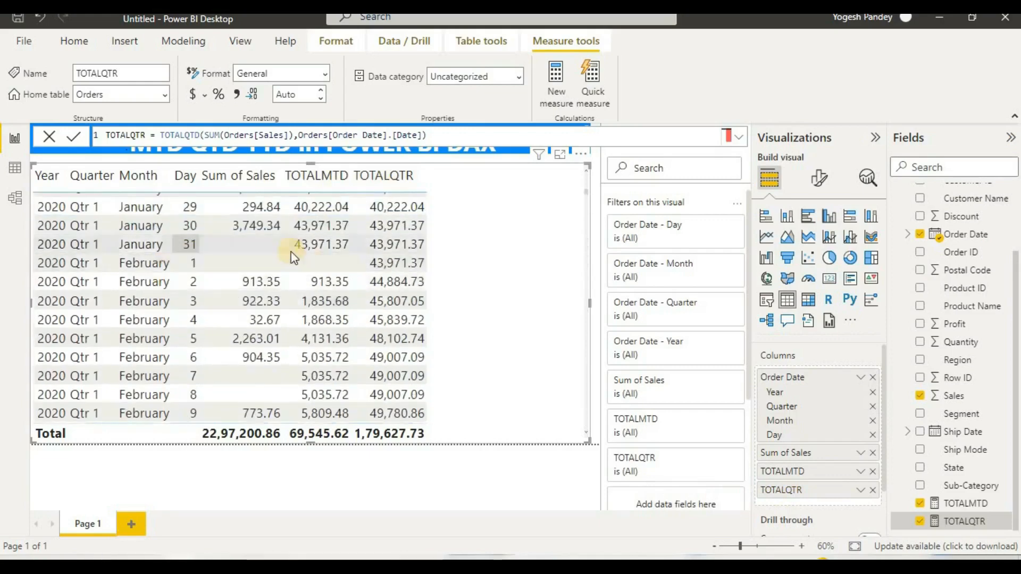
pyautogui.click(342, 247)
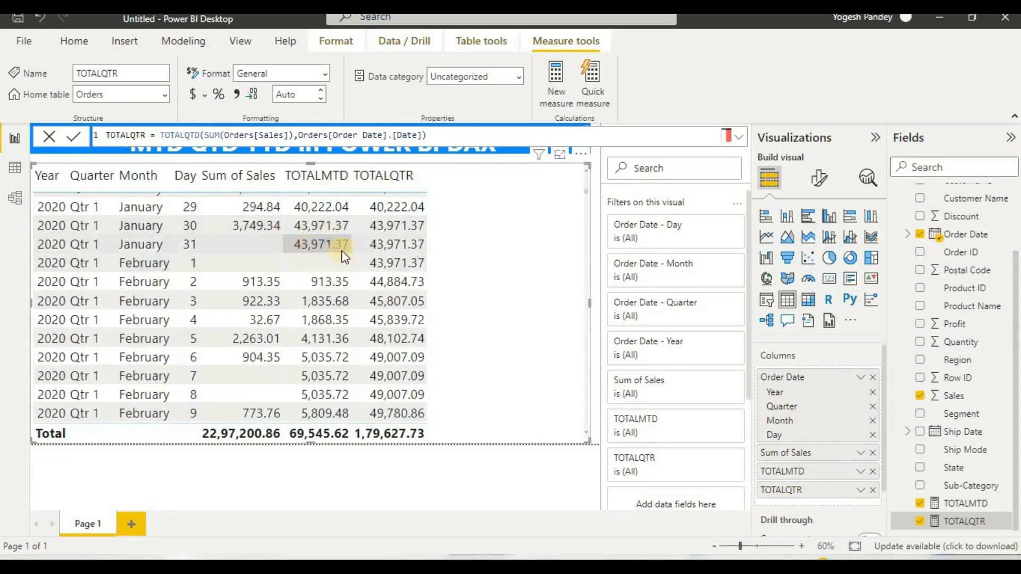
pyautogui.click(376, 245)
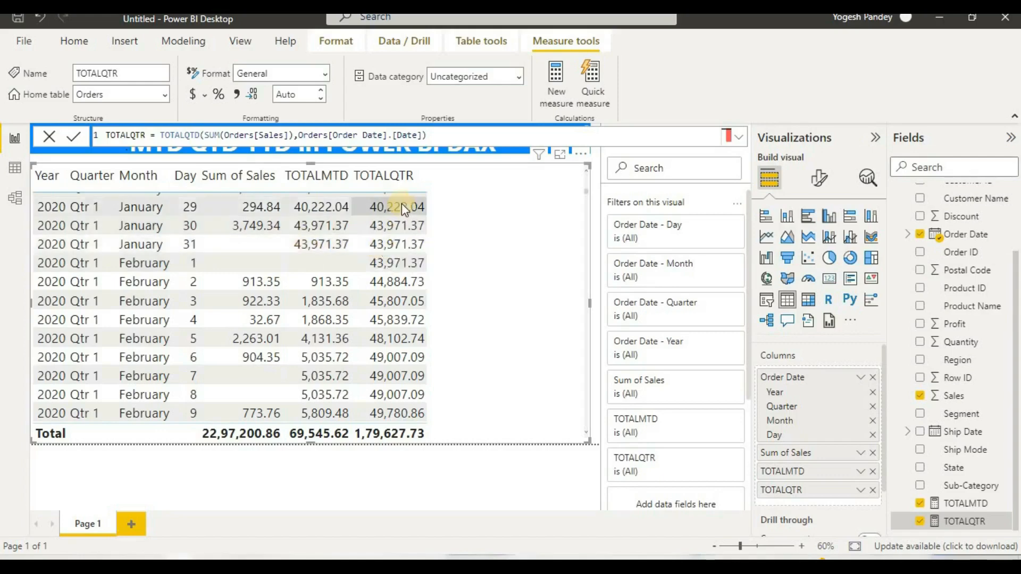
pyautogui.click(413, 257)
pyautogui.scroll(-3, 413, 257)
pyautogui.scroll(-13, 413, 257)
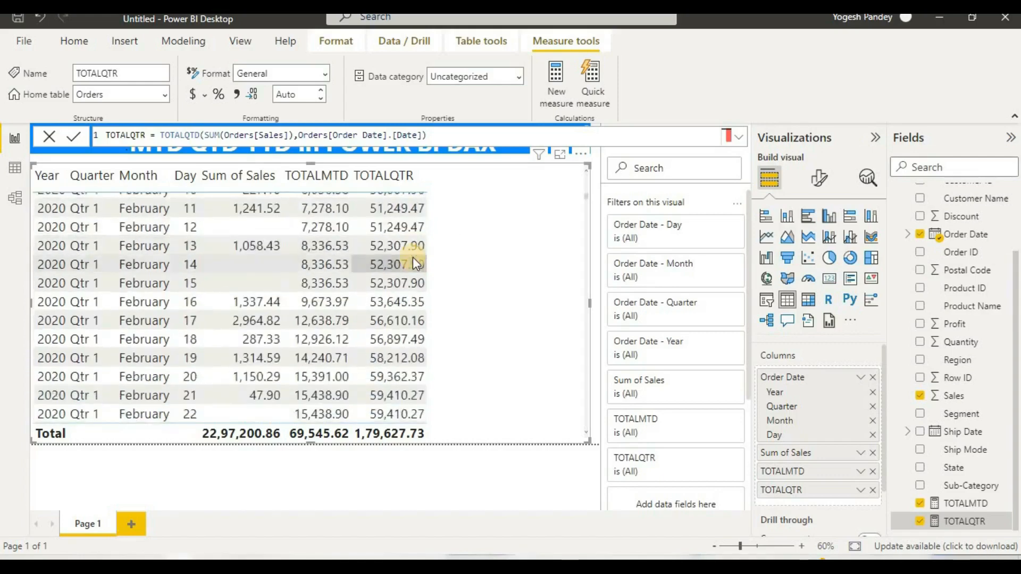
pyautogui.scroll(-9, 413, 257)
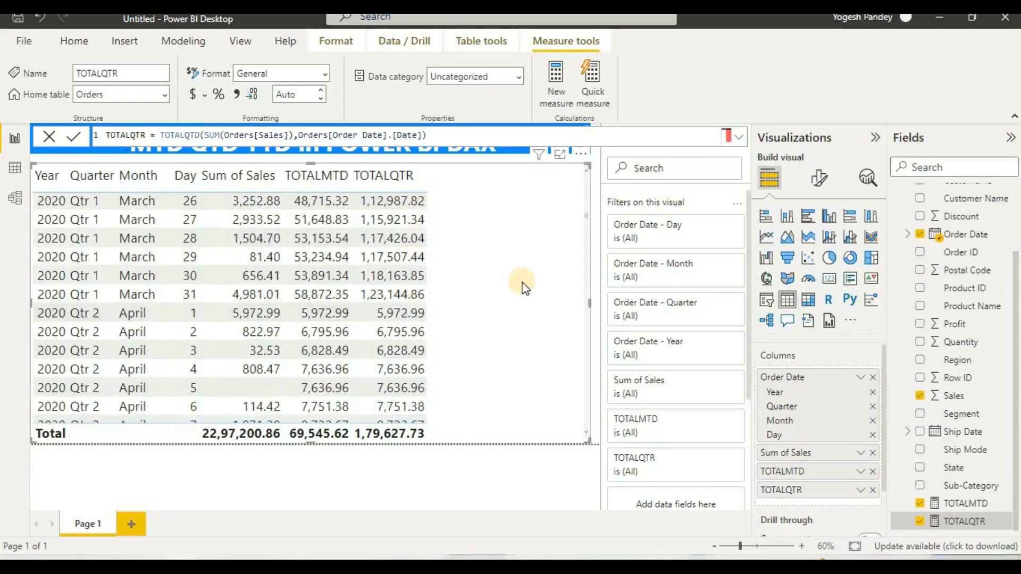
# Step: Create a quick measure calculating the year-to-date total, with Sum of Sales as base value and Order Date as date
pyautogui.click(599, 85)
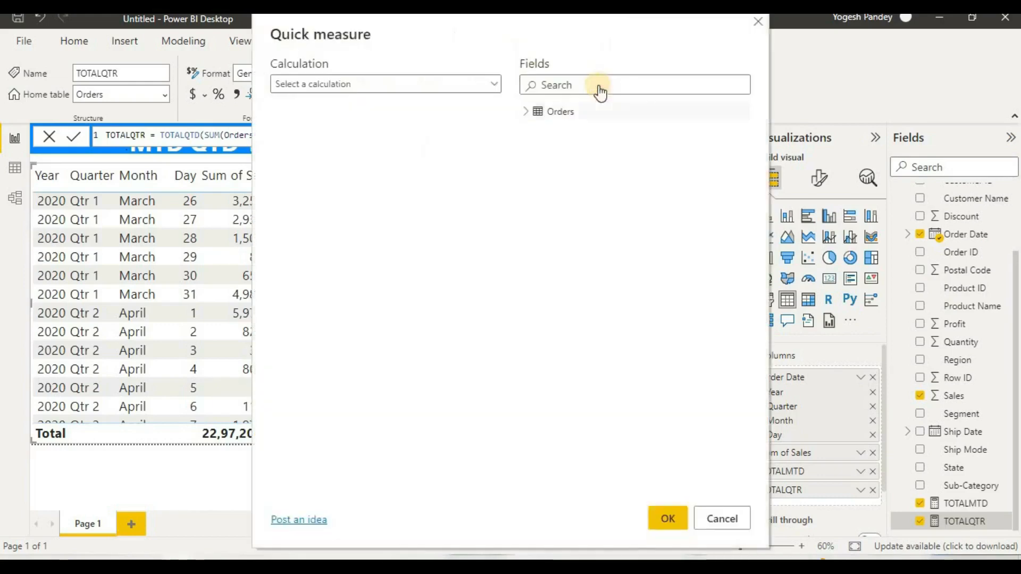
pyautogui.click(486, 91)
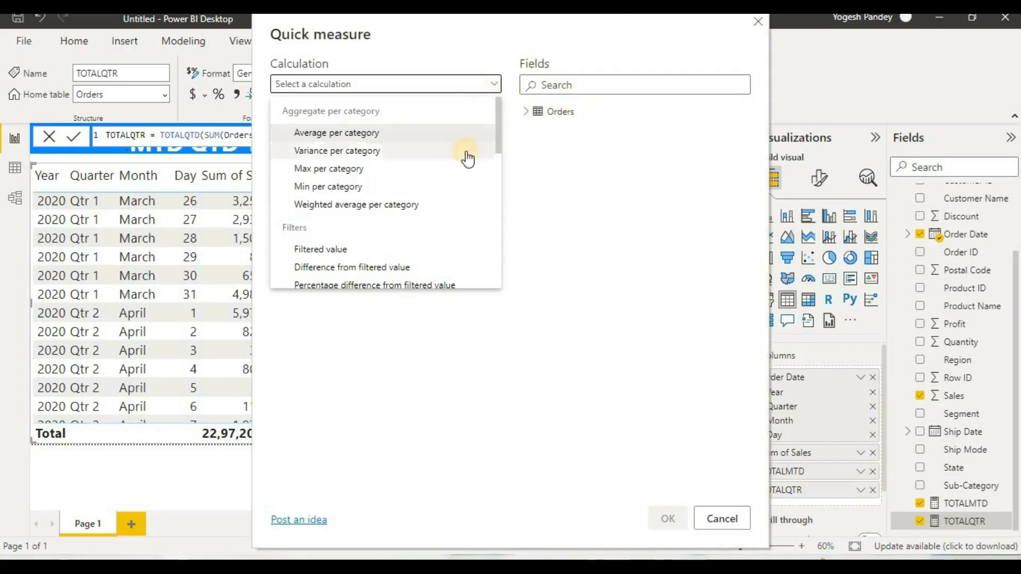
pyautogui.scroll(-1, 467, 156)
pyautogui.scroll(-2, 467, 157)
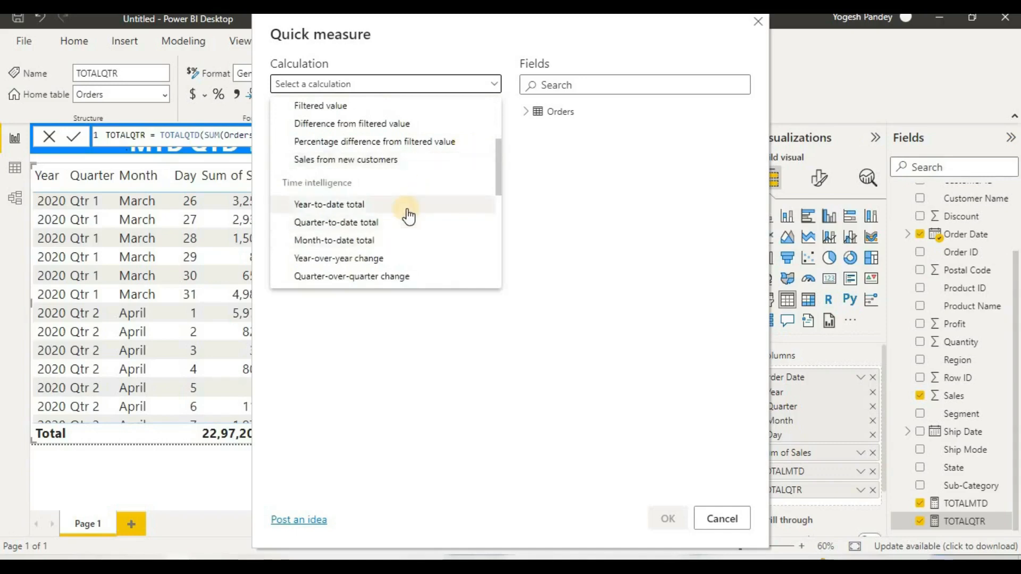
pyautogui.click(425, 206)
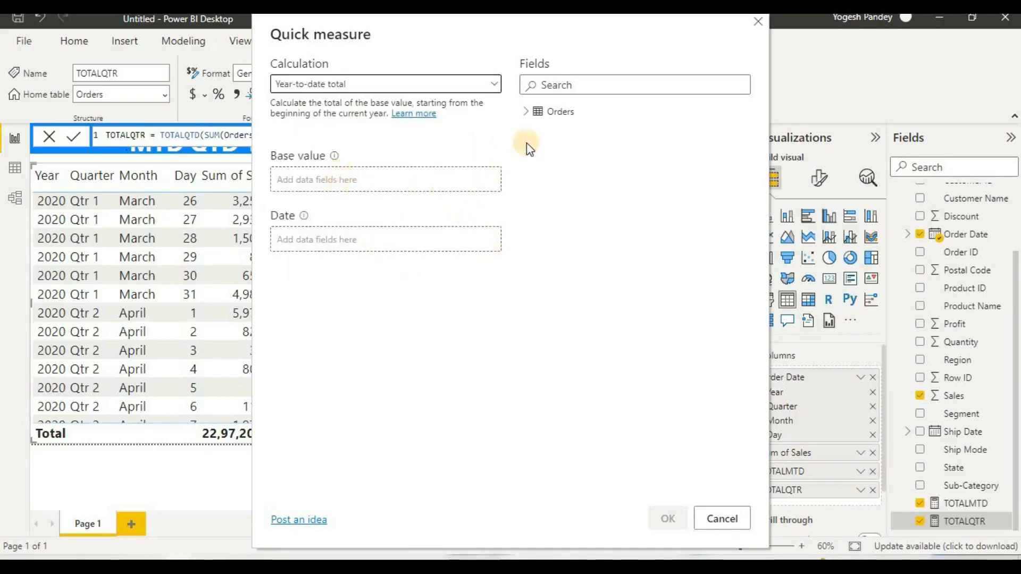
pyautogui.click(531, 114)
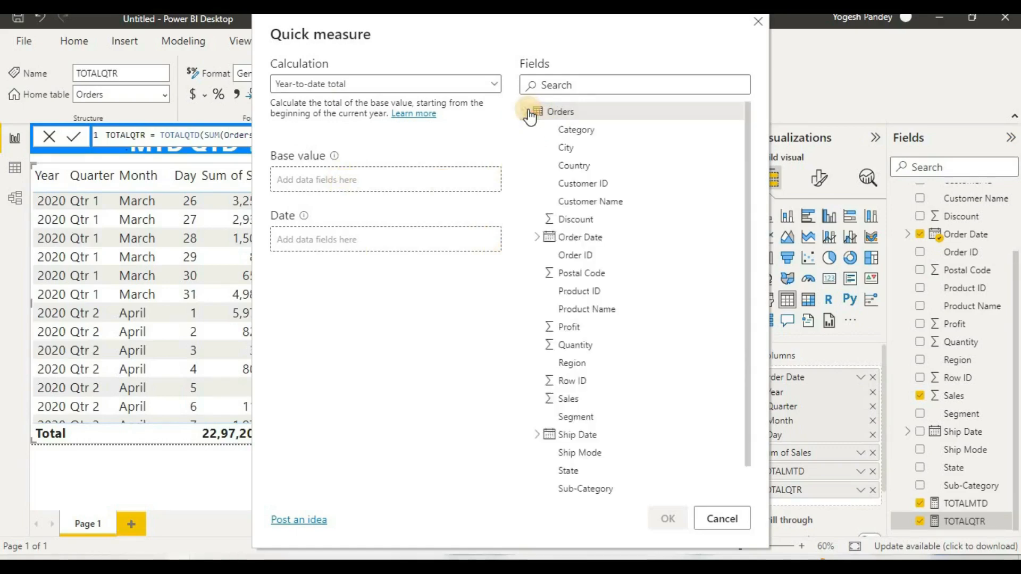
pyautogui.moveTo(581, 402); pyautogui.dragTo(365, 168)
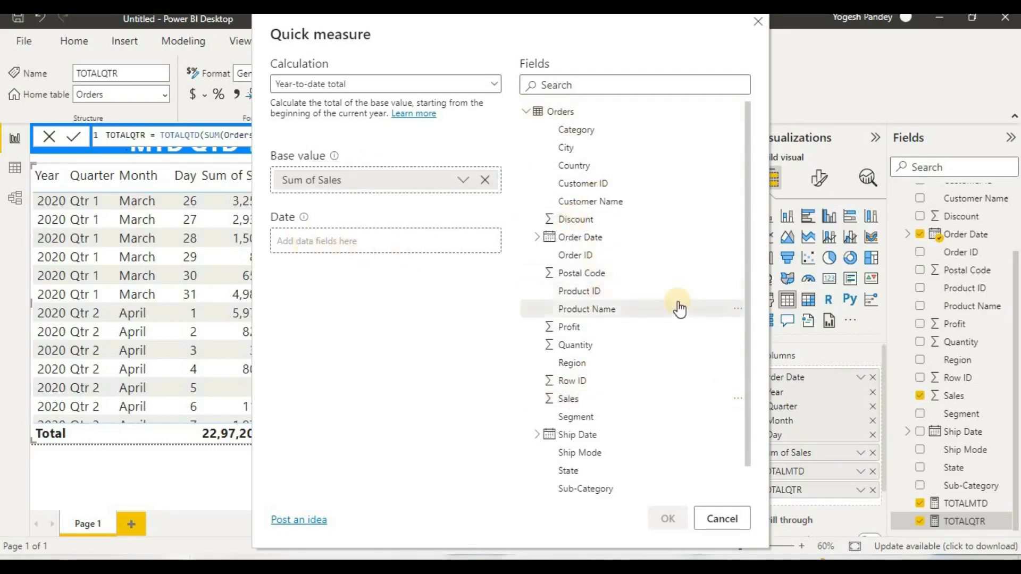
pyautogui.moveTo(532, 237); pyautogui.dragTo(379, 251)
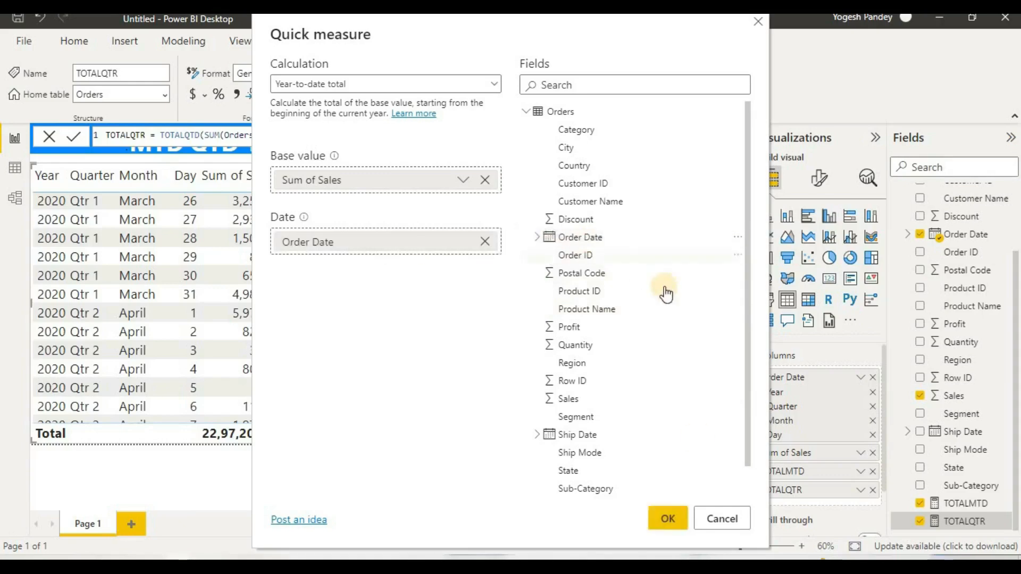
pyautogui.click(682, 519)
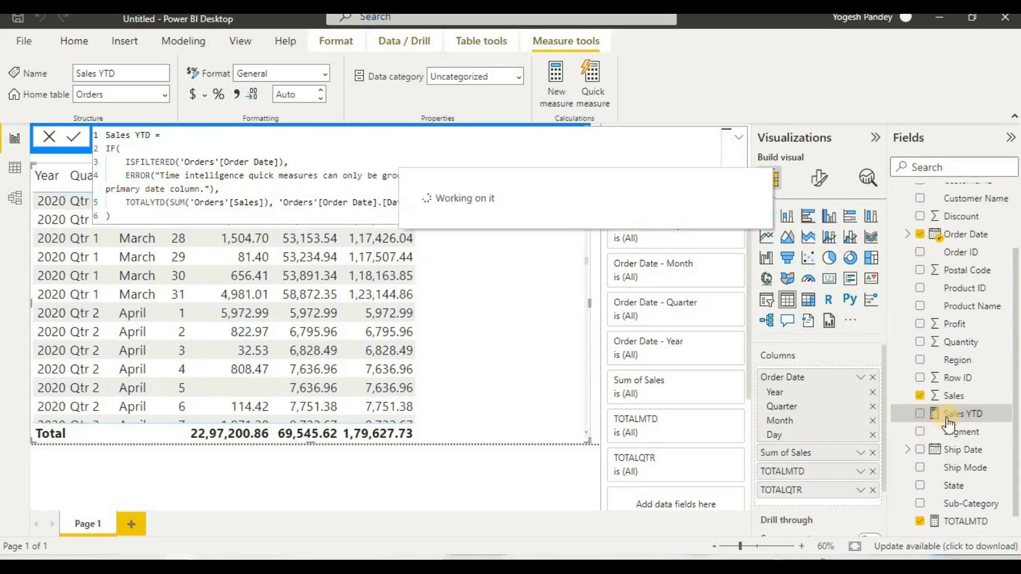
# Step: Add the Sales YTD measure to the table after TOTALQTR and bring the first January 2020 rows into view with the formula closed
pyautogui.moveTo(937, 423); pyautogui.dragTo(741, 377)
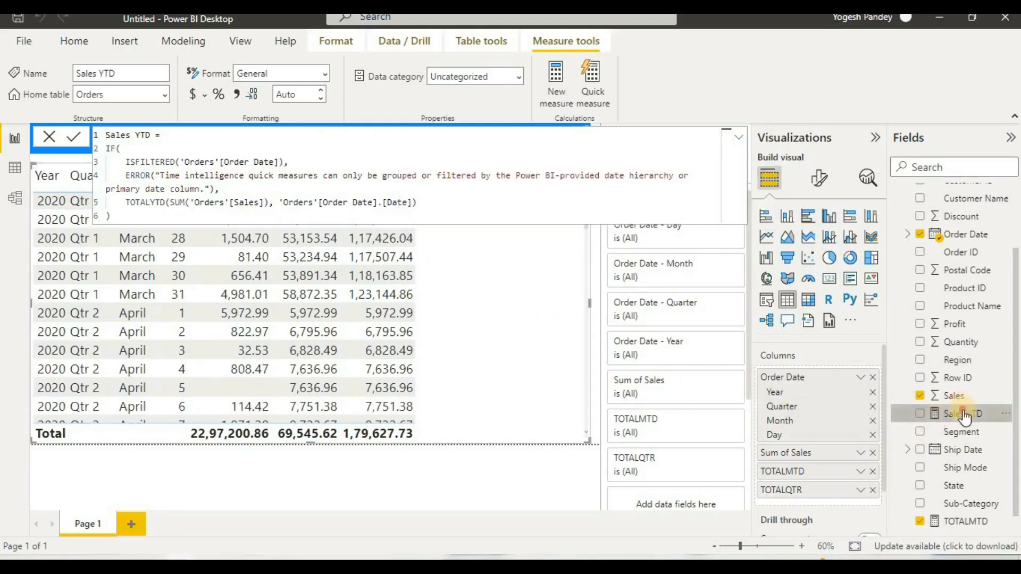
pyautogui.moveTo(964, 418); pyautogui.dragTo(525, 242)
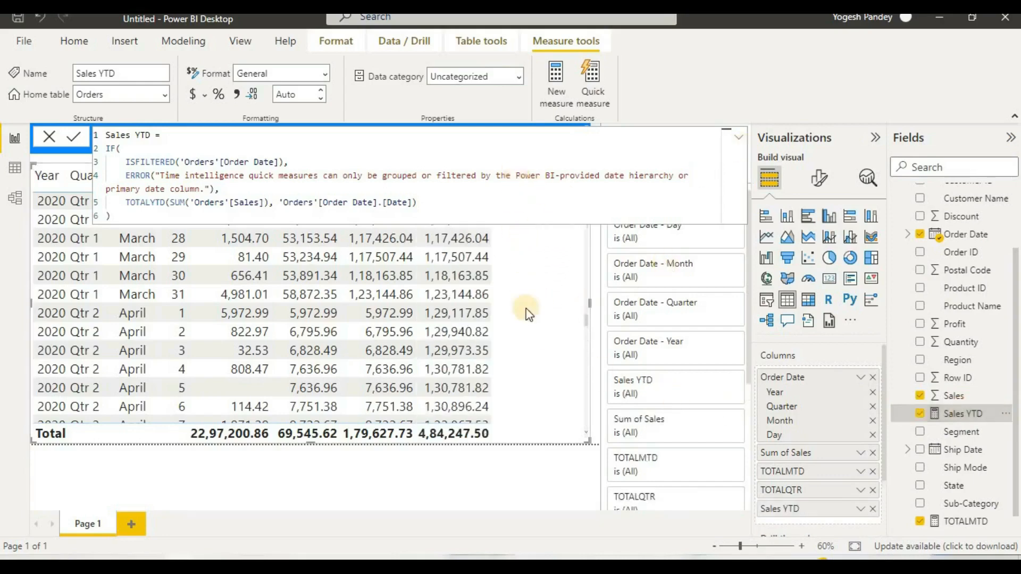
pyautogui.scroll(3, 546, 353)
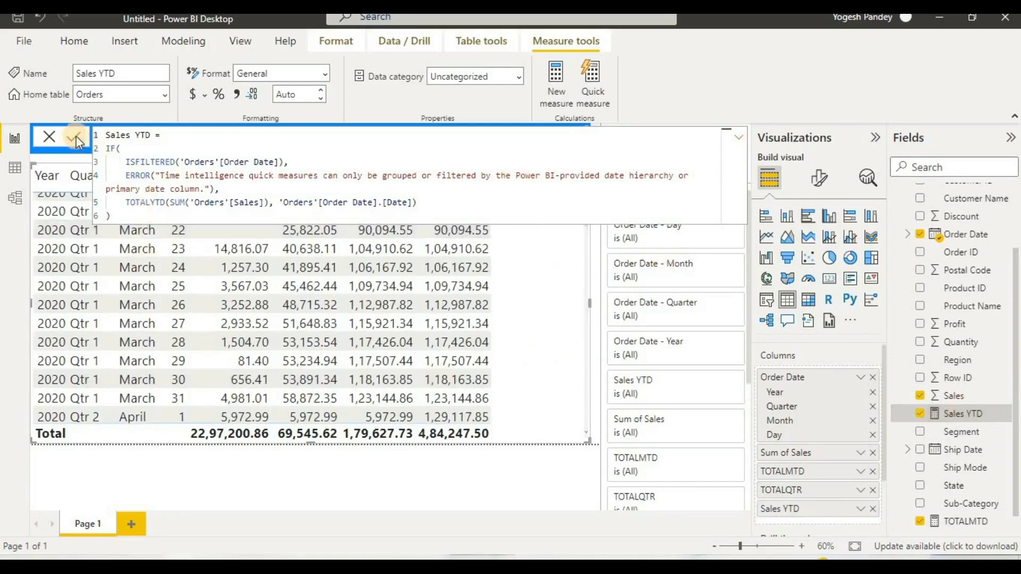
pyautogui.scroll(1, 494, 355)
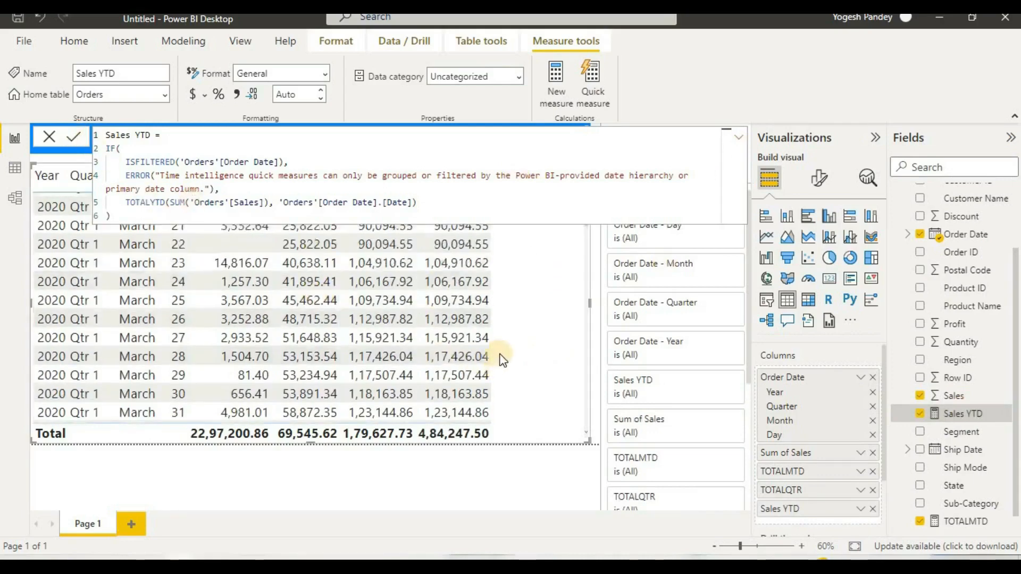
pyautogui.scroll(15, 501, 366)
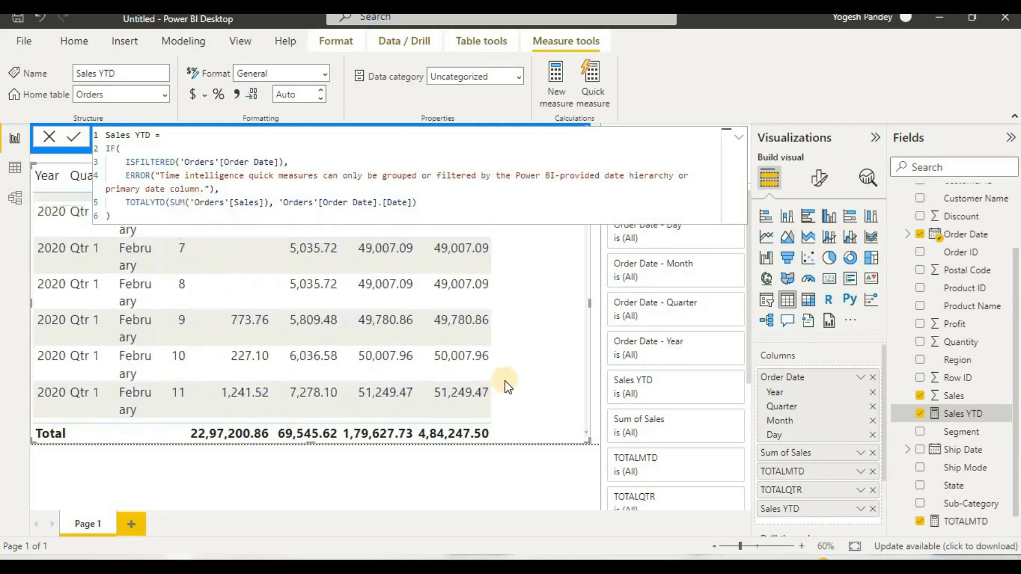
pyautogui.scroll(10, 505, 386)
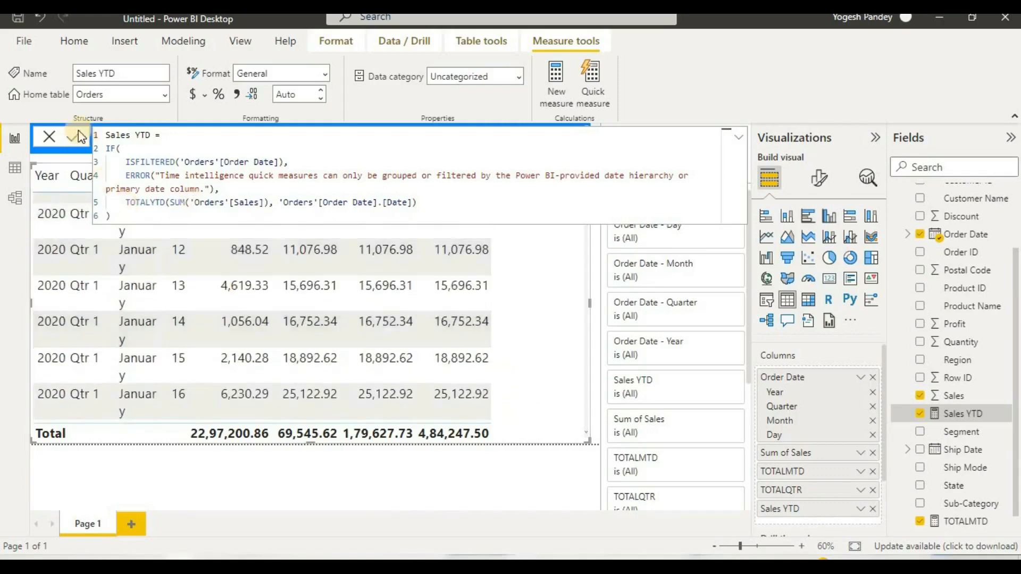
pyautogui.click(386, 375)
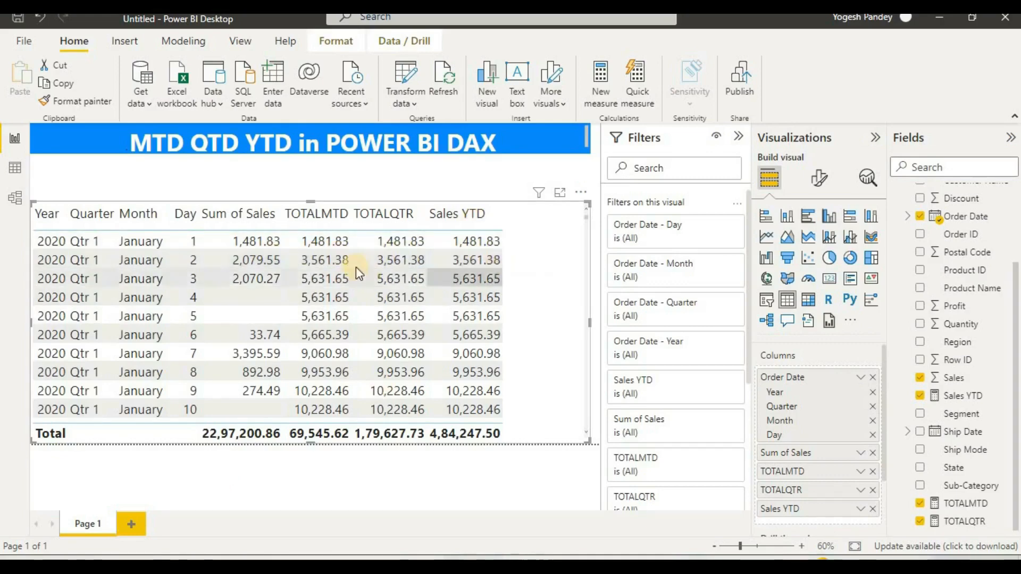
# Step: Compare the TOTALMTD, TOTALQTR and Sales YTD values from January onward, especially where Qtr 1 turns to Qtr 2 of 2020
pyautogui.scroll(-2, 398, 244)
pyautogui.scroll(-10, 398, 244)
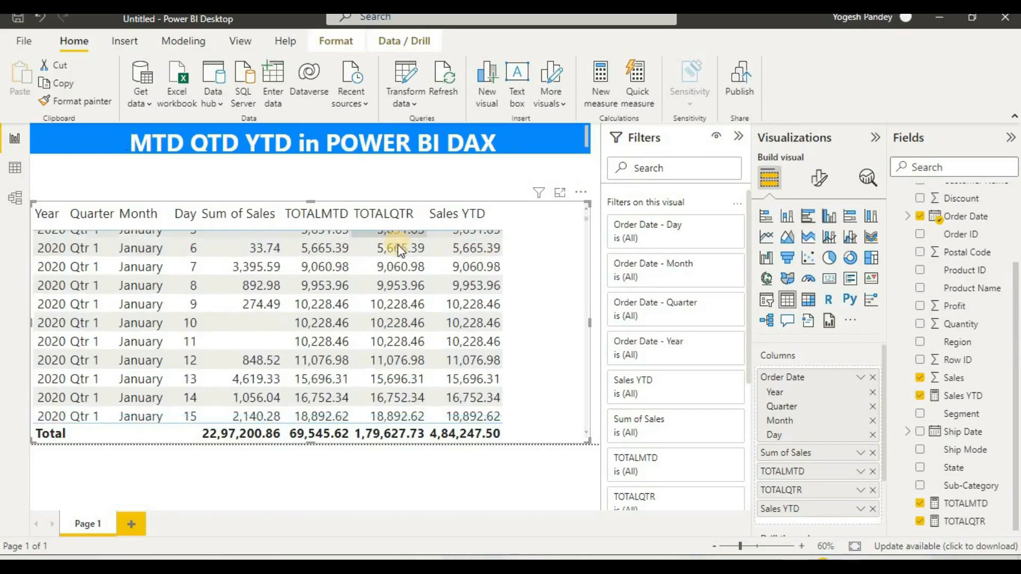
pyautogui.scroll(-6, 397, 254)
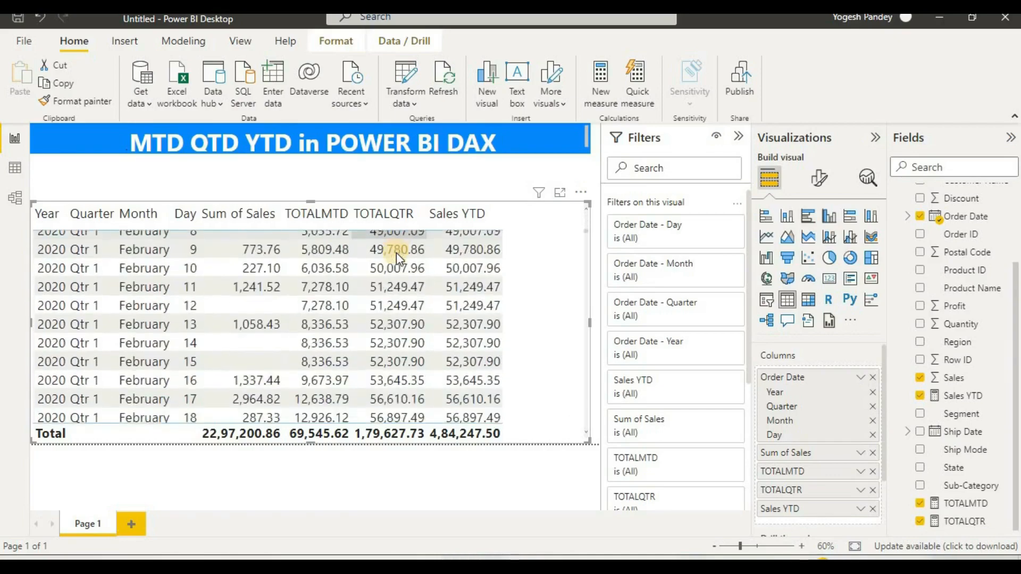
pyautogui.scroll(-12, 397, 253)
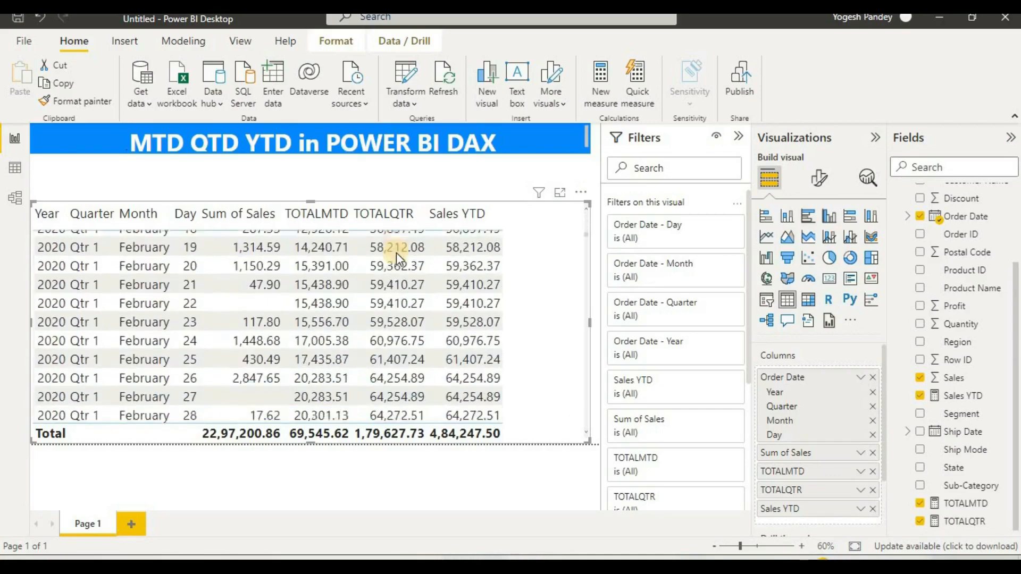
pyautogui.scroll(-15, 396, 253)
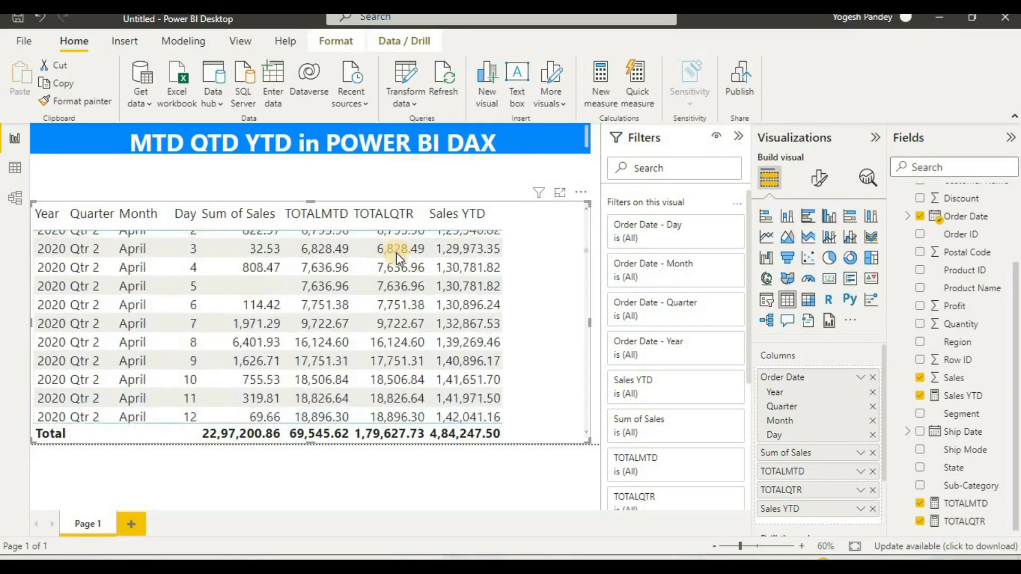
pyautogui.scroll(-6, 394, 259)
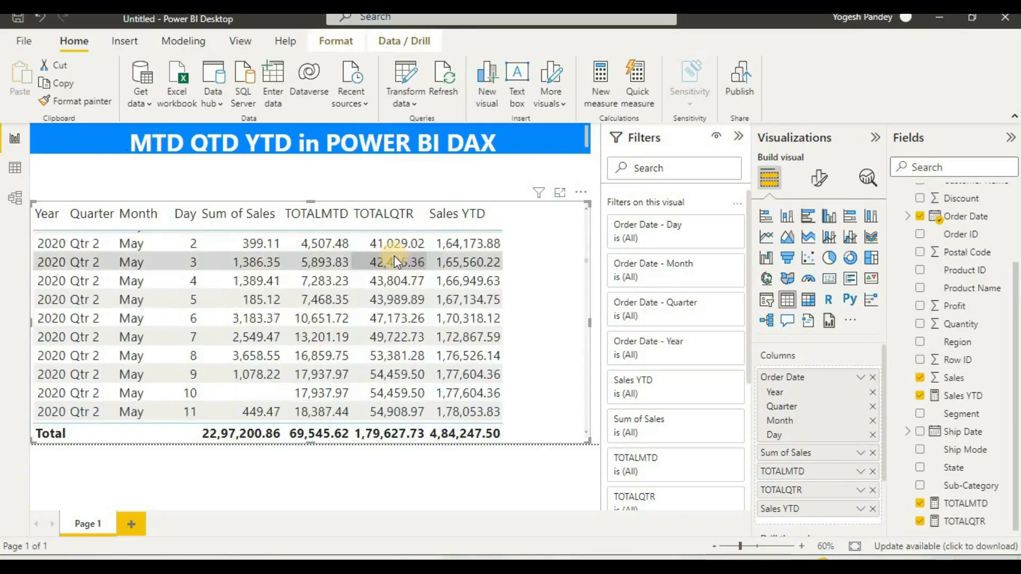
pyautogui.scroll(5, 392, 263)
pyautogui.scroll(14, 392, 266)
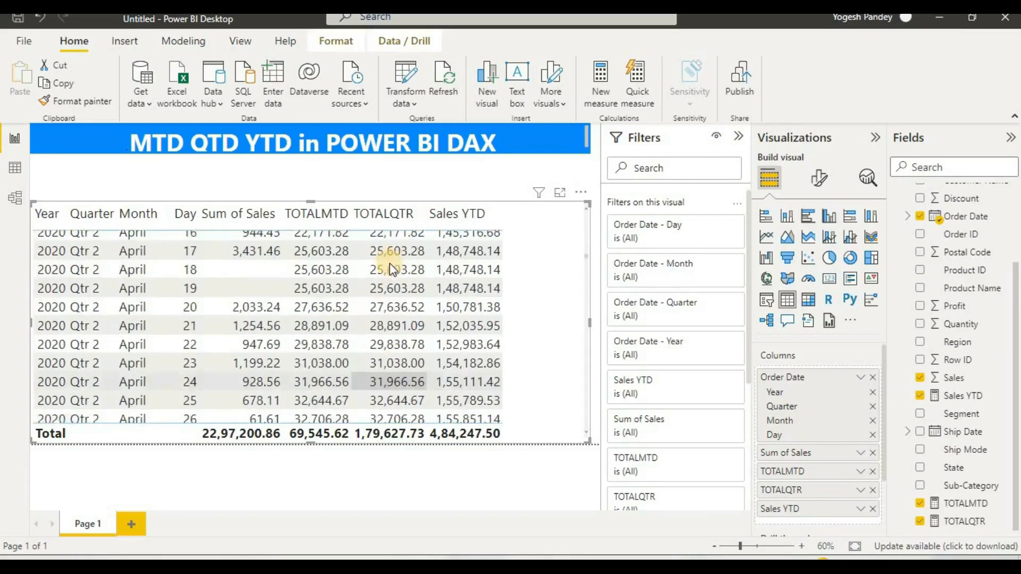
pyautogui.scroll(-1, 390, 260)
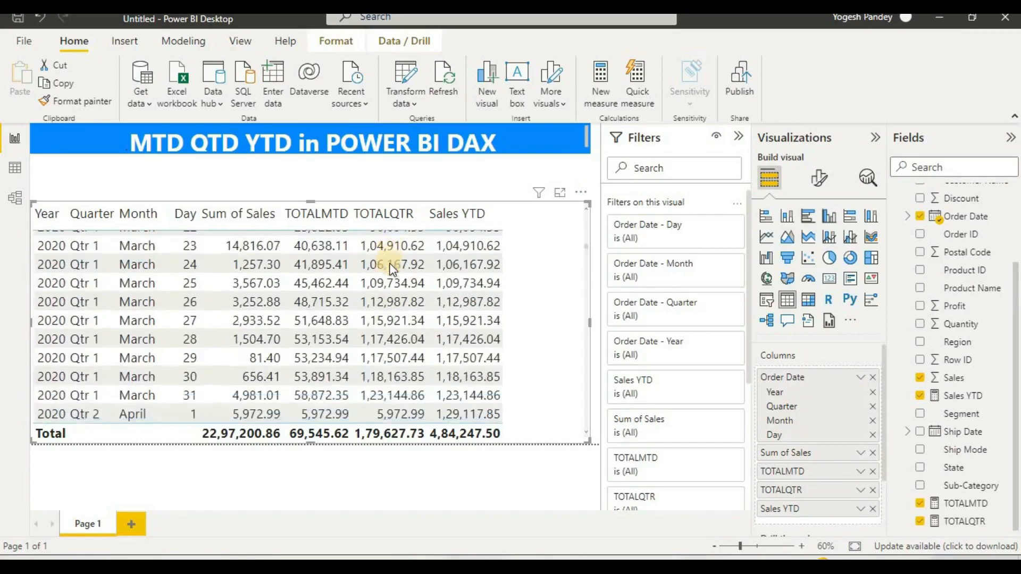
pyautogui.scroll(-1, 236, 352)
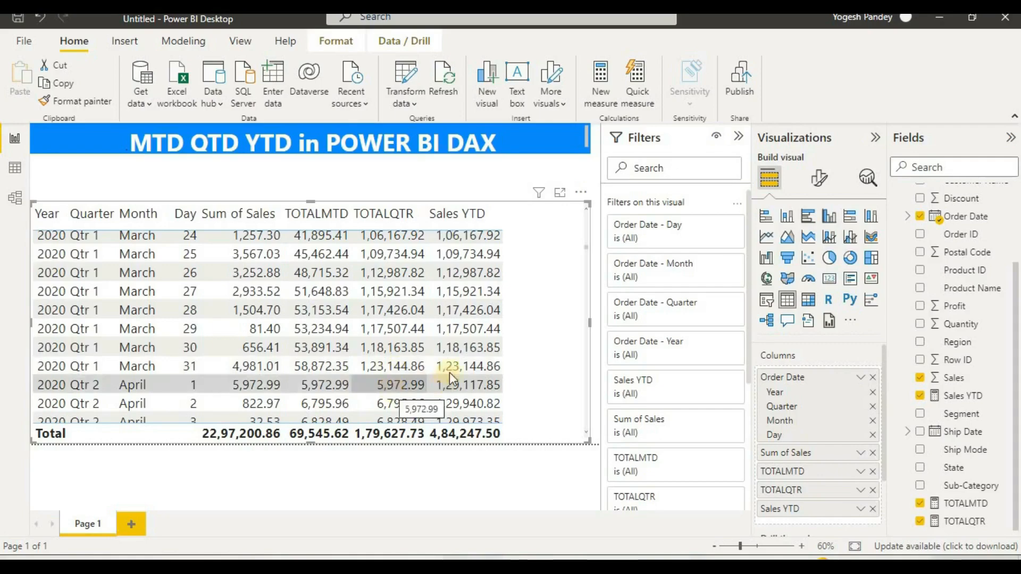
# Step: Follow the Sales YTD values through the remaining months of 2020 to where the year changes to 2021
pyautogui.scroll(-15, 453, 367)
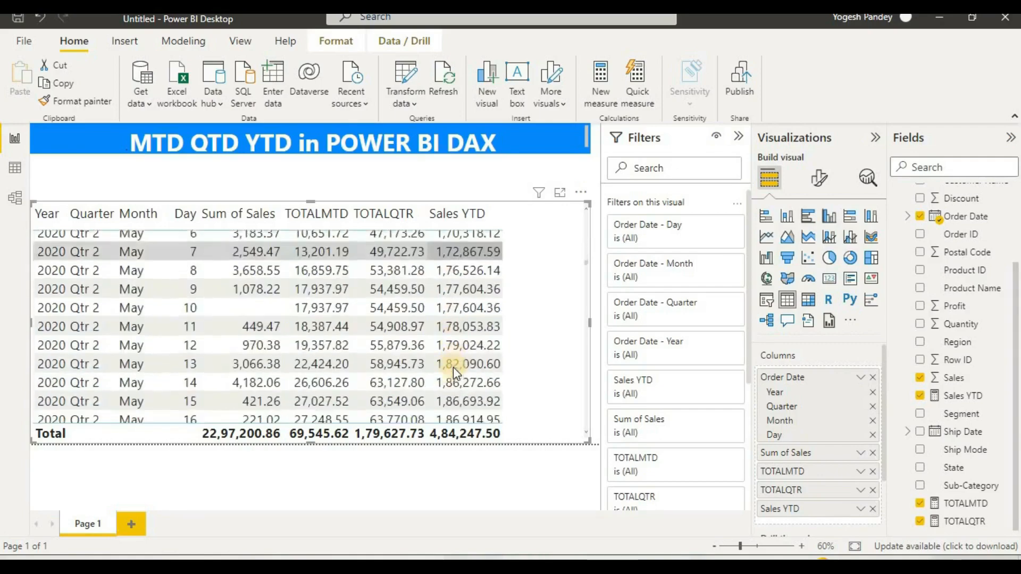
pyautogui.scroll(-3, 453, 367)
pyautogui.scroll(-10, 453, 367)
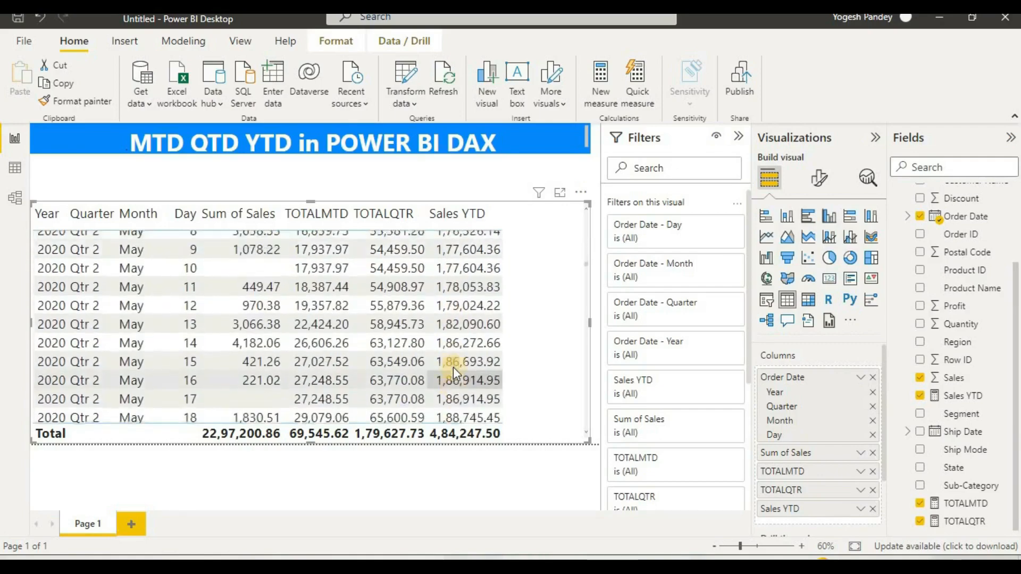
pyautogui.scroll(-20, 453, 366)
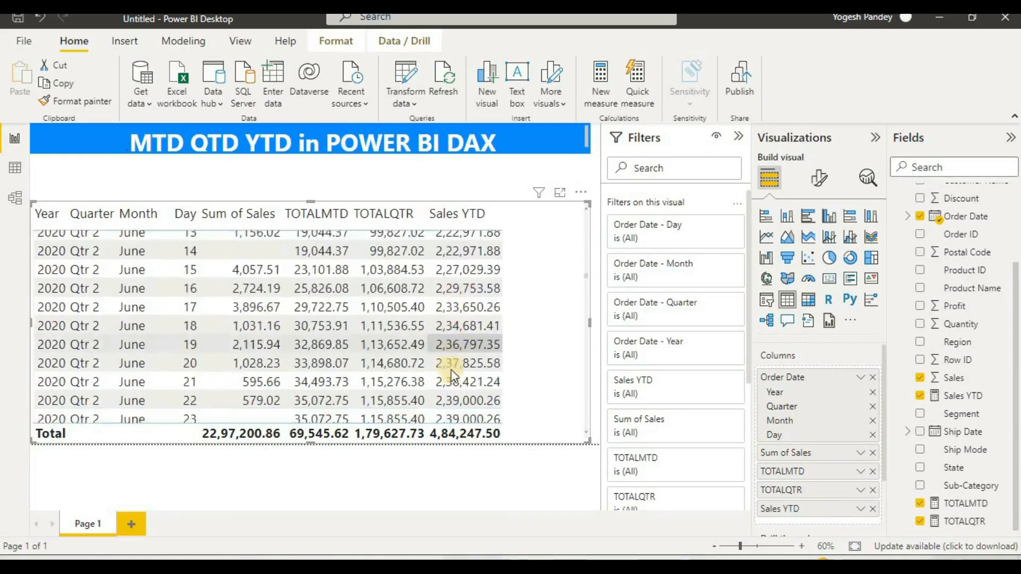
pyautogui.scroll(-15, 449, 371)
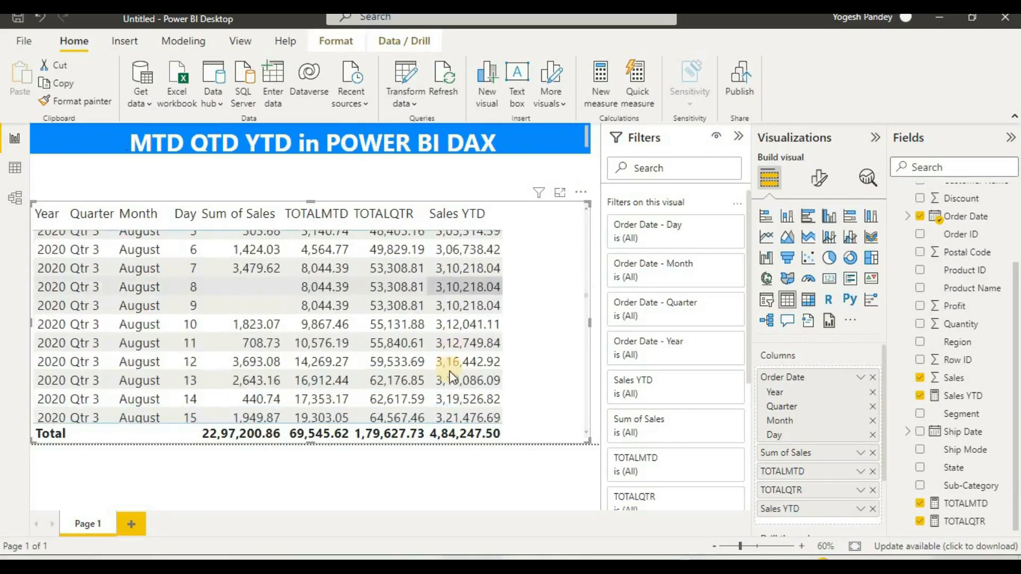
pyautogui.scroll(-15, 449, 371)
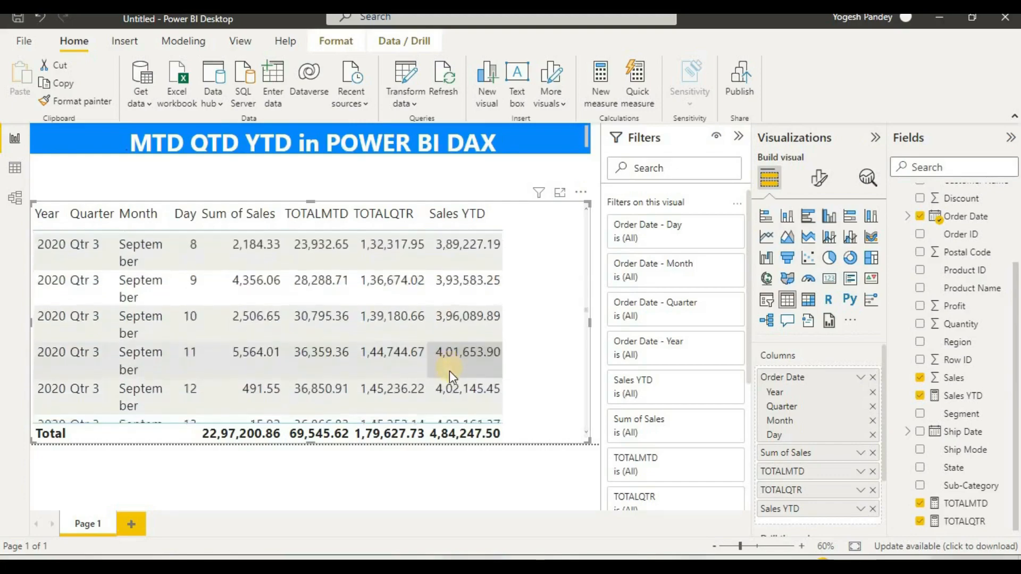
pyautogui.scroll(-15, 449, 376)
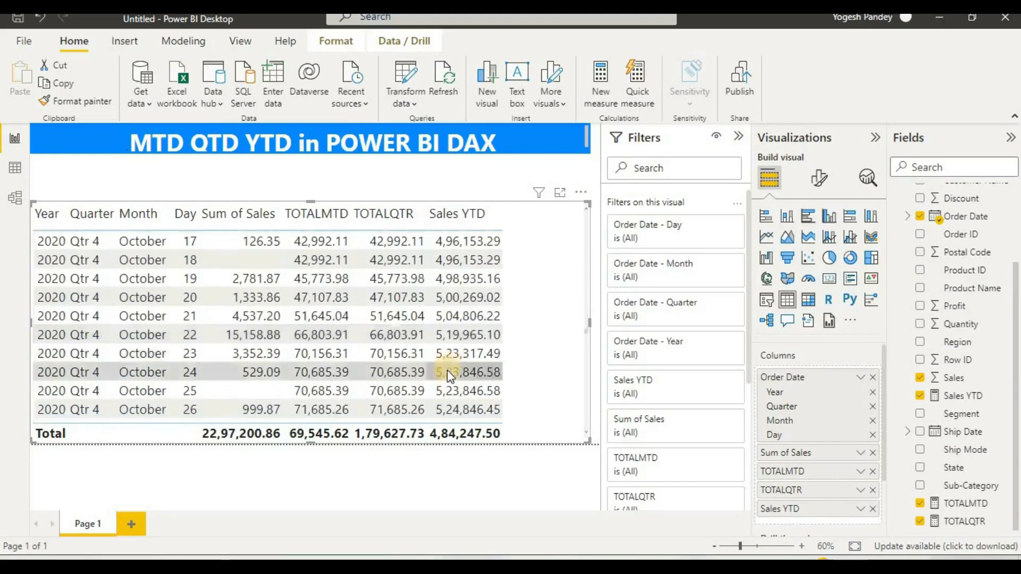
pyautogui.scroll(-15, 444, 376)
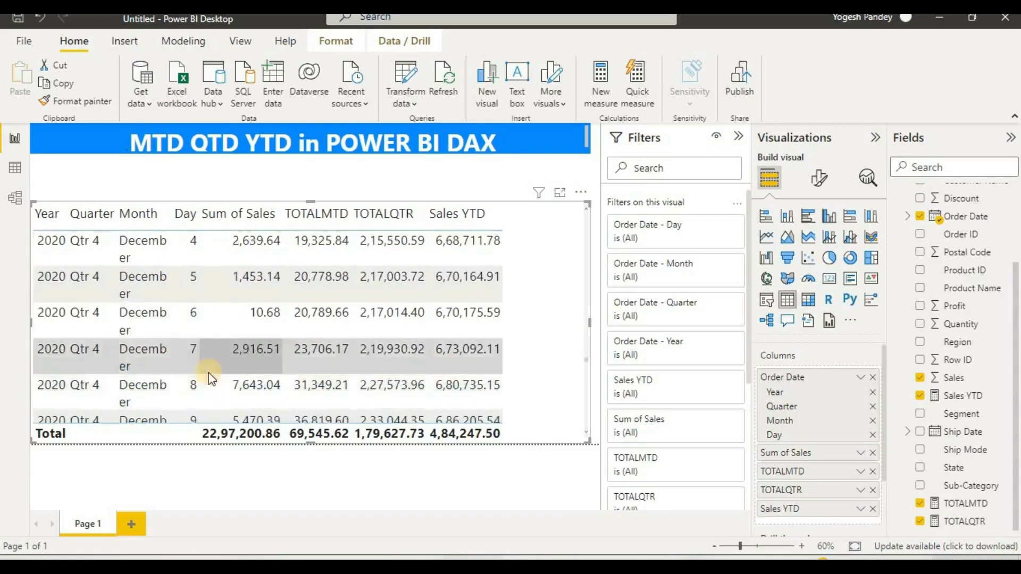
pyautogui.scroll(-6, 205, 368)
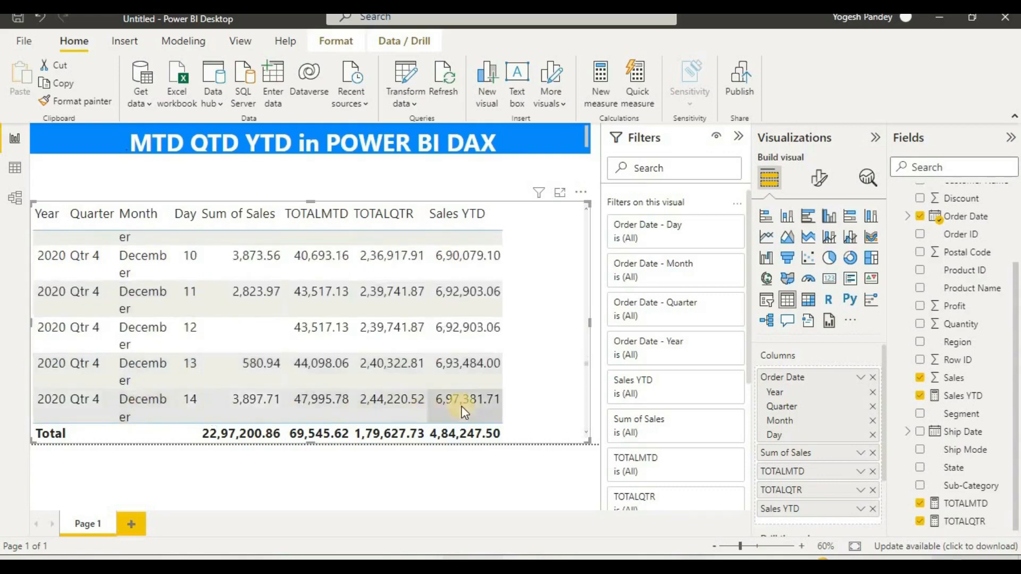
pyautogui.scroll(-1, 466, 387)
pyautogui.scroll(-3, 467, 385)
pyautogui.scroll(-10, 467, 383)
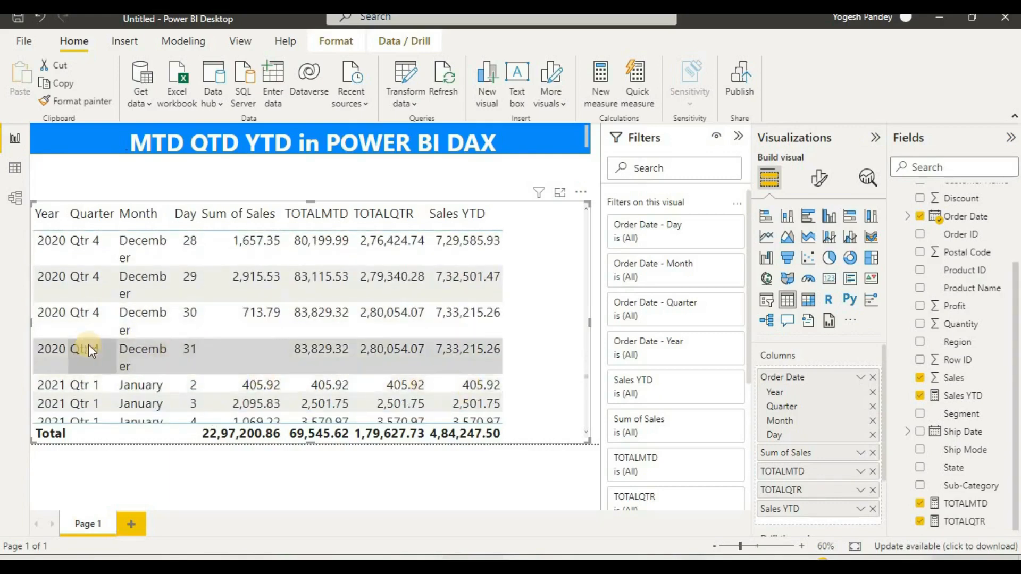
# Step: Shrink the table visual to less than half its width and convert it to a clustered column chart
pyautogui.click(315, 213)
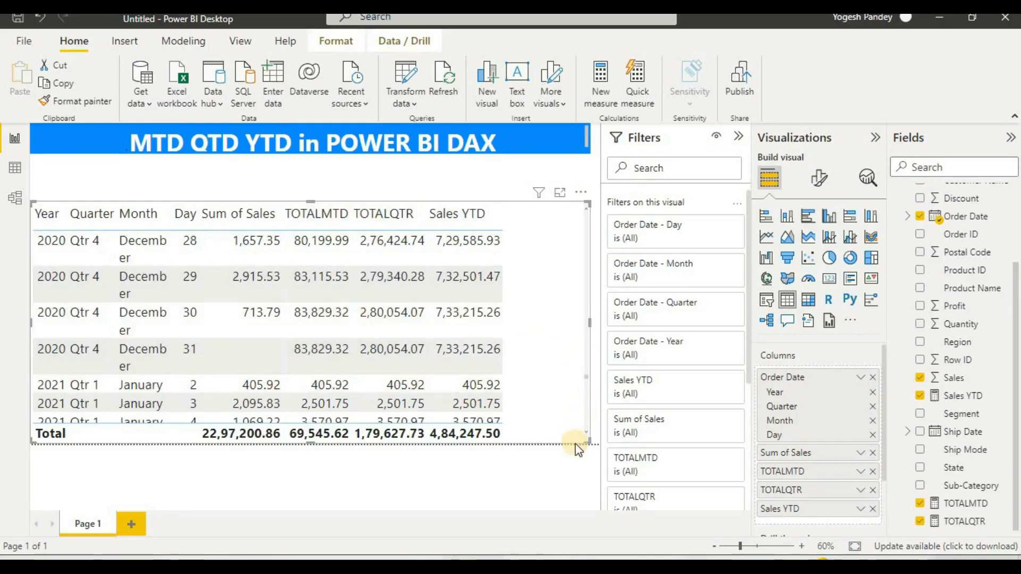
pyautogui.moveTo(588, 440); pyautogui.dragTo(242, 372)
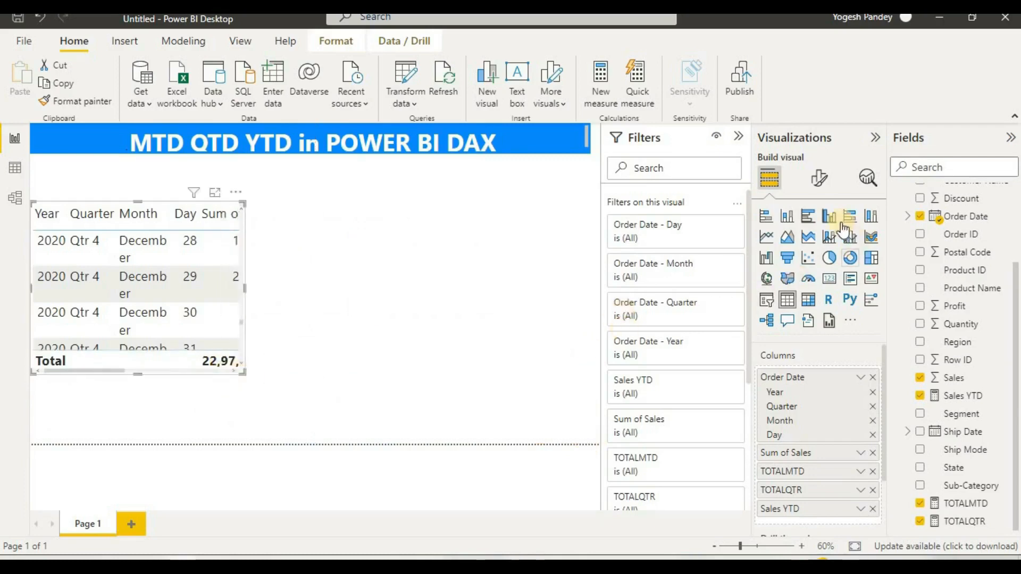
pyautogui.click(817, 225)
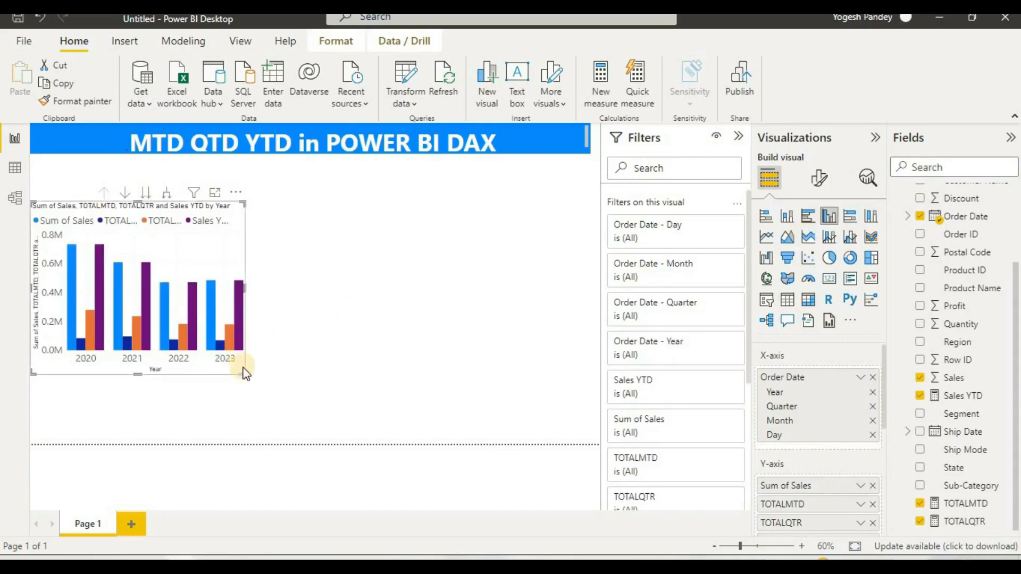
# Step: Remove Sales YTD and TOTALQTR from the column chart's Y-axis and shrink the chart to about a quarter of the page width
pyautogui.moveTo(244, 374); pyautogui.dragTo(596, 428)
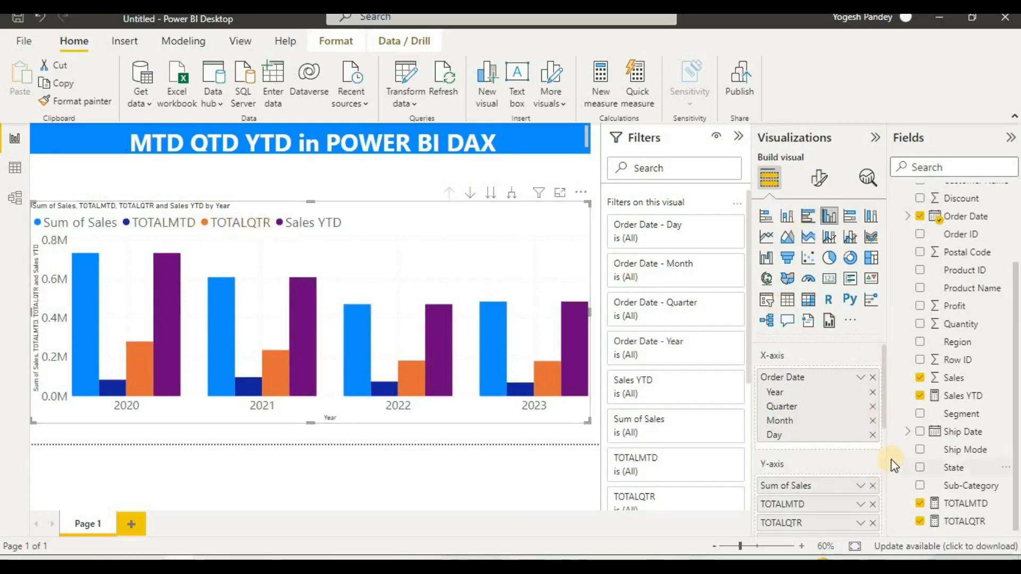
pyautogui.scroll(-2, 844, 475)
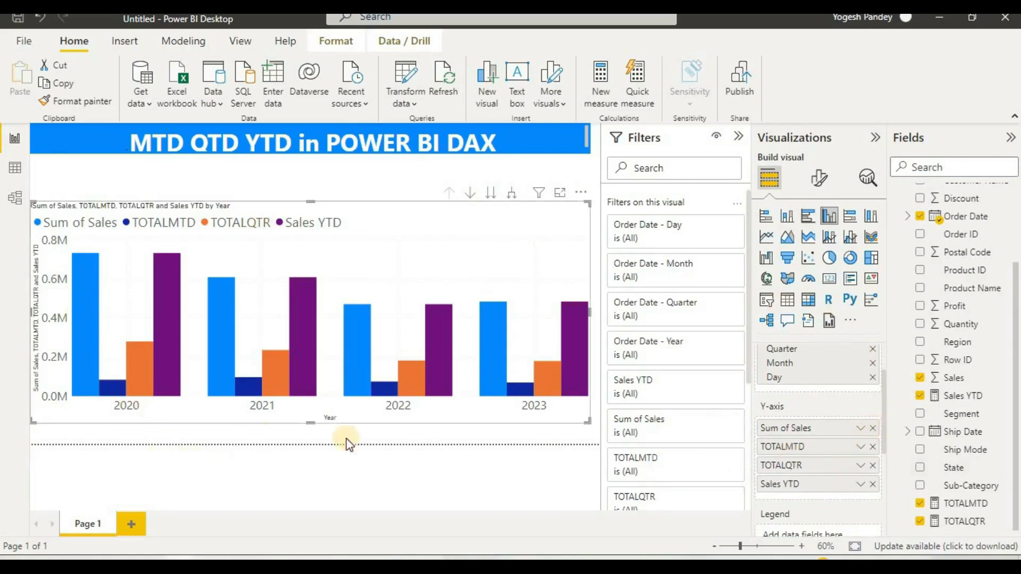
pyautogui.click(872, 484)
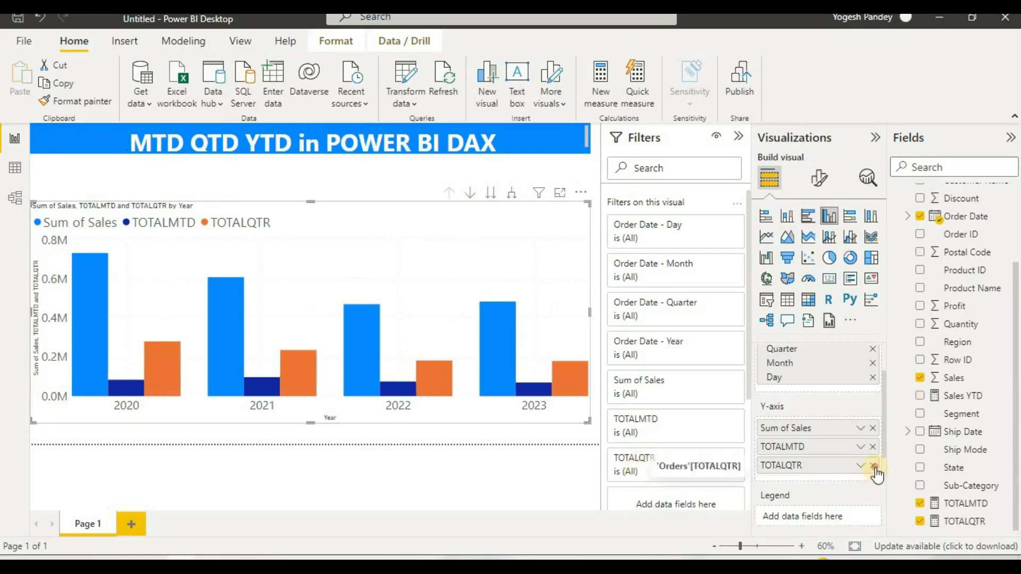
pyautogui.click(873, 466)
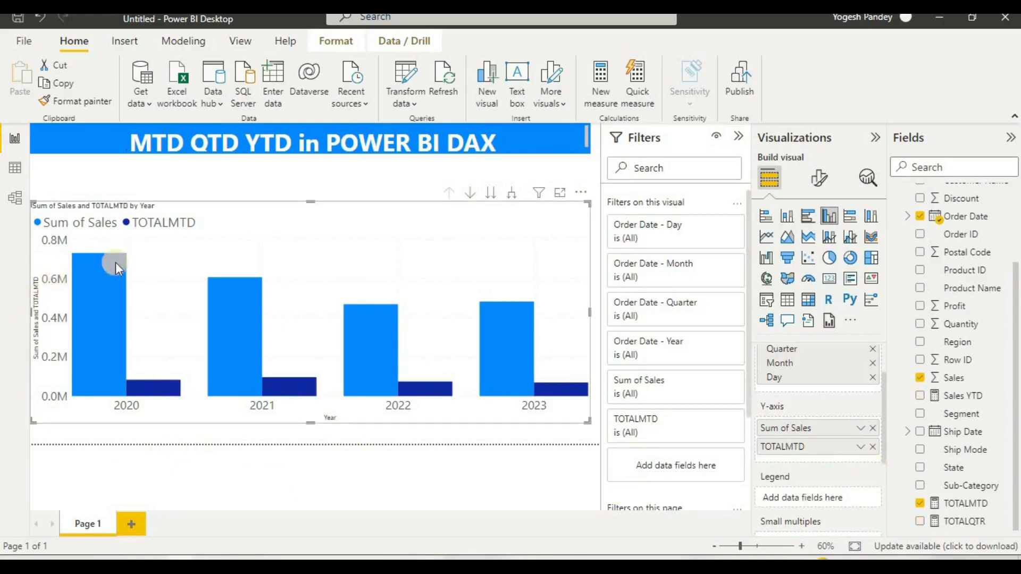
pyautogui.moveTo(110, 301)
pyautogui.moveTo(589, 423); pyautogui.dragTo(171, 346)
pyautogui.click(388, 347)
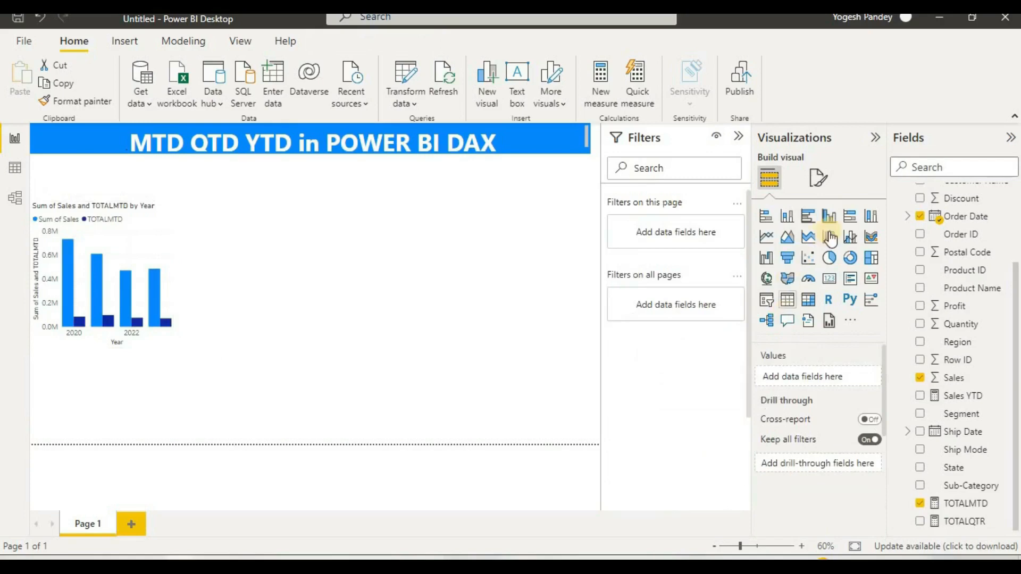
# Step: Add a second clustered column chart beside the first, with Order Date on the X-axis and Sales YTD on the Y-axis
pyautogui.moveTo(830, 218); pyautogui.dragTo(435, 225)
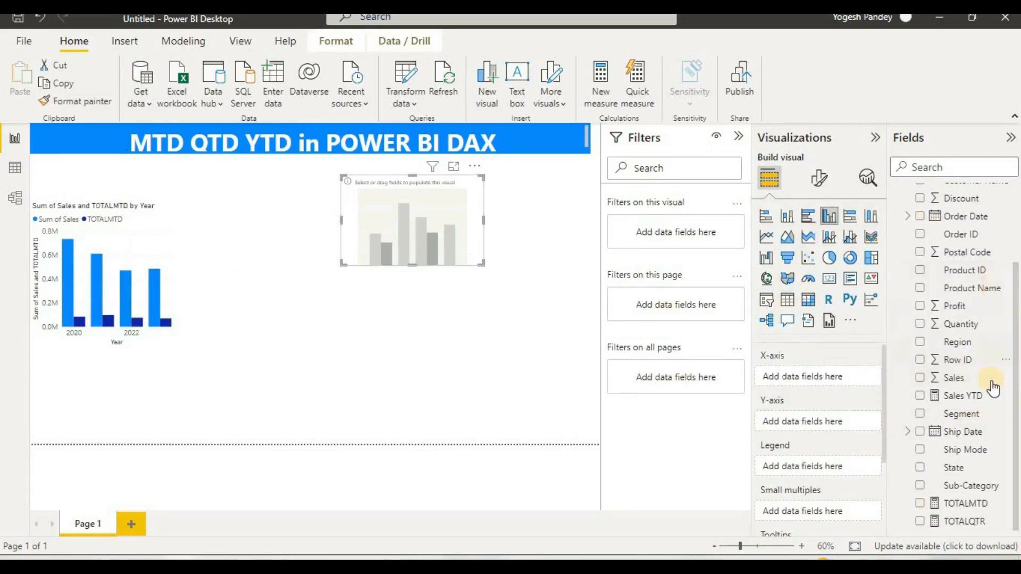
pyautogui.scroll(2, 991, 344)
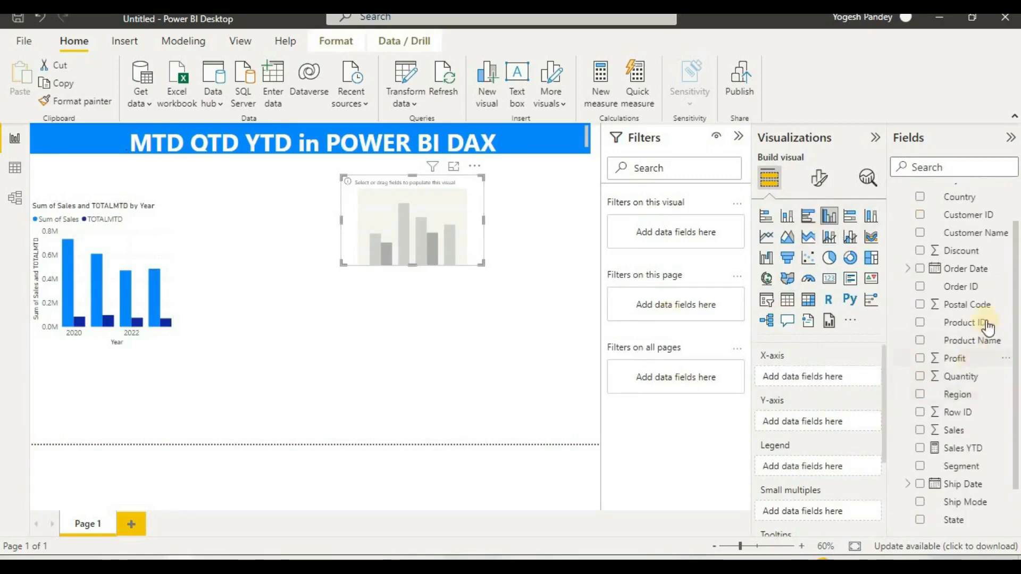
pyautogui.moveTo(990, 272); pyautogui.dragTo(851, 375)
pyautogui.scroll(-2, 924, 431)
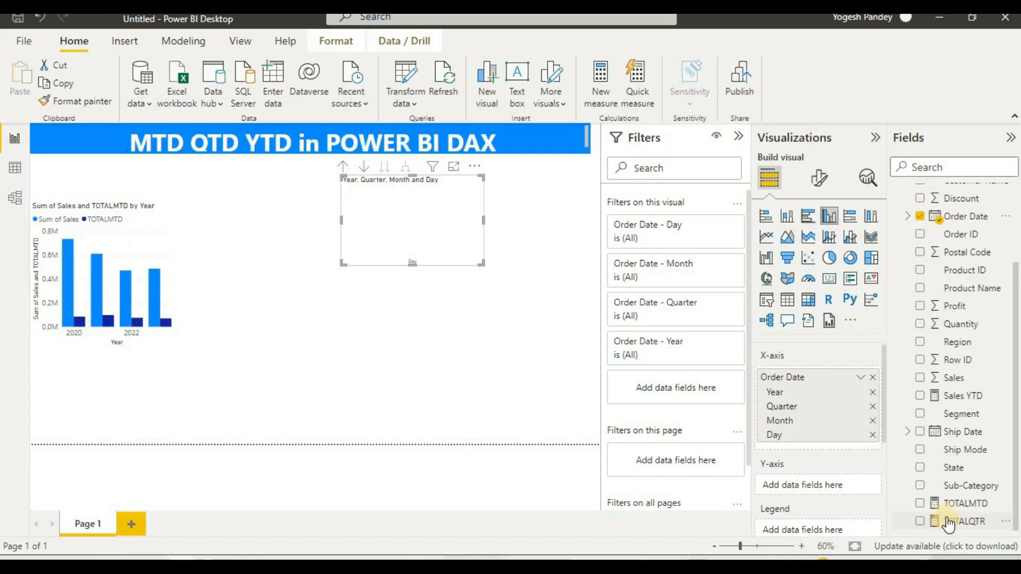
pyautogui.moveTo(947, 400); pyautogui.dragTo(812, 500)
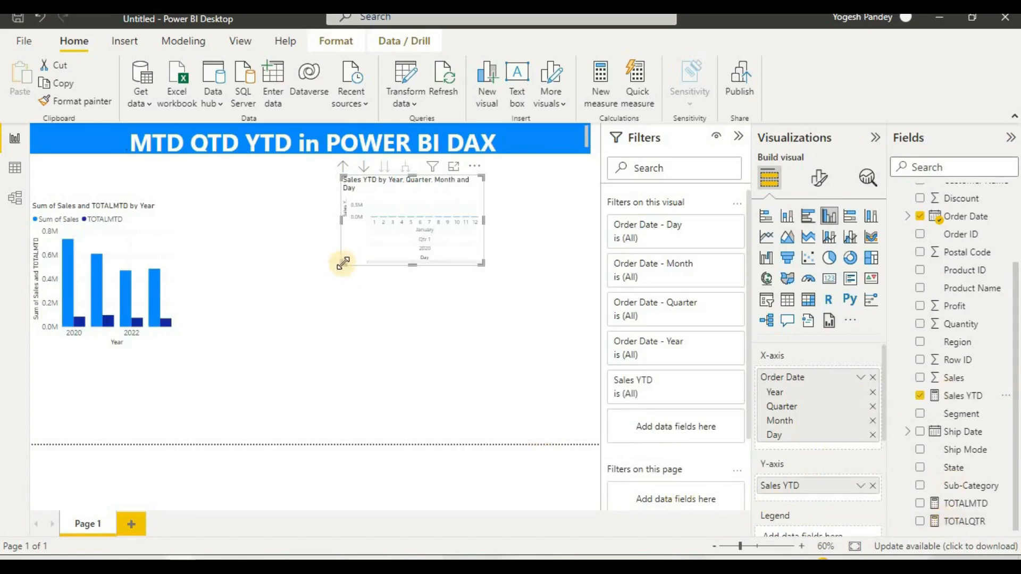
# Step: Enlarge the Sales YTD chart and remove Day, Month and Quarter from its X-axis, keeping only Year
pyautogui.moveTo(340, 263); pyautogui.dragTo(256, 302)
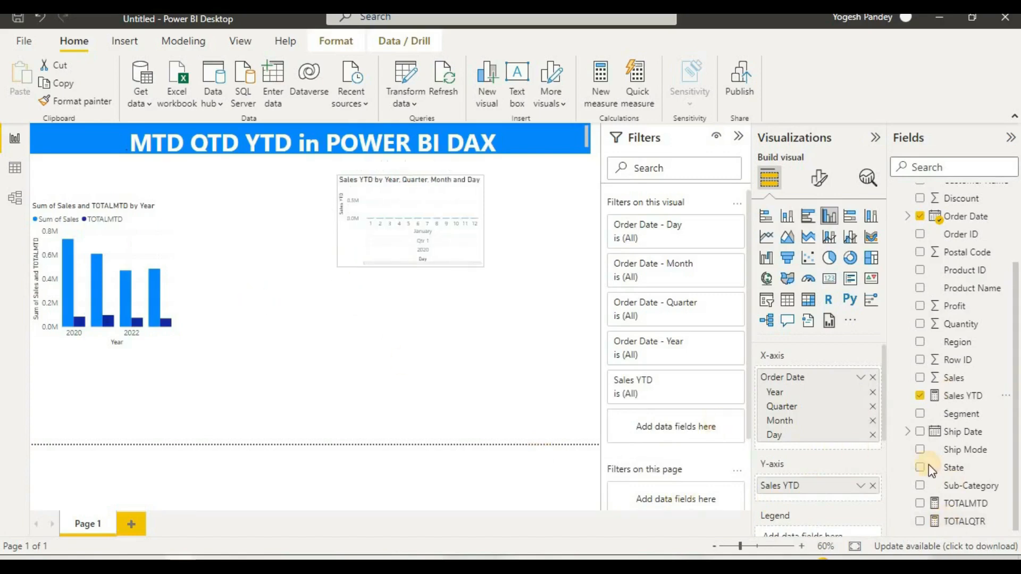
pyautogui.click(873, 435)
pyautogui.click(872, 420)
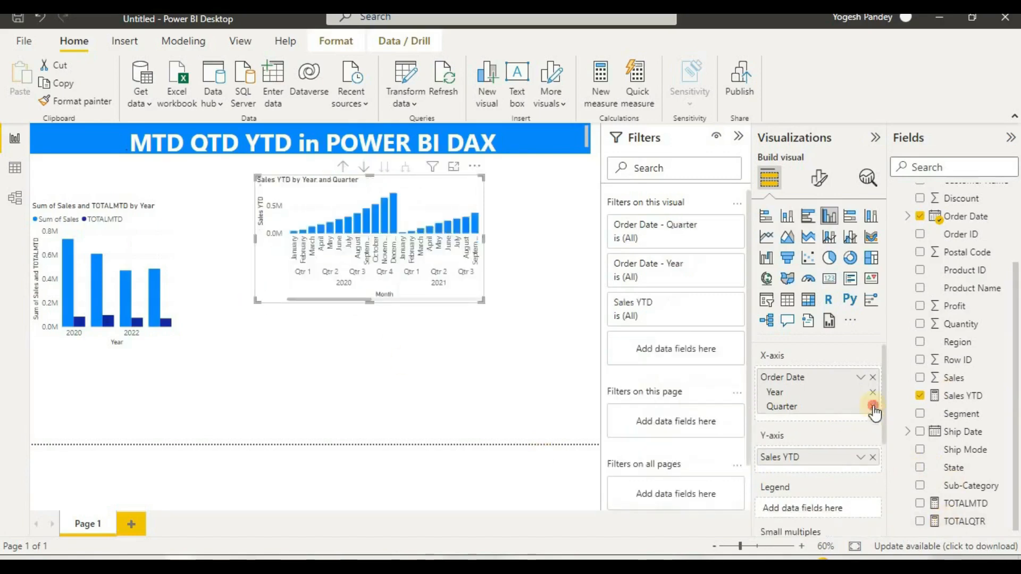
pyautogui.click(873, 406)
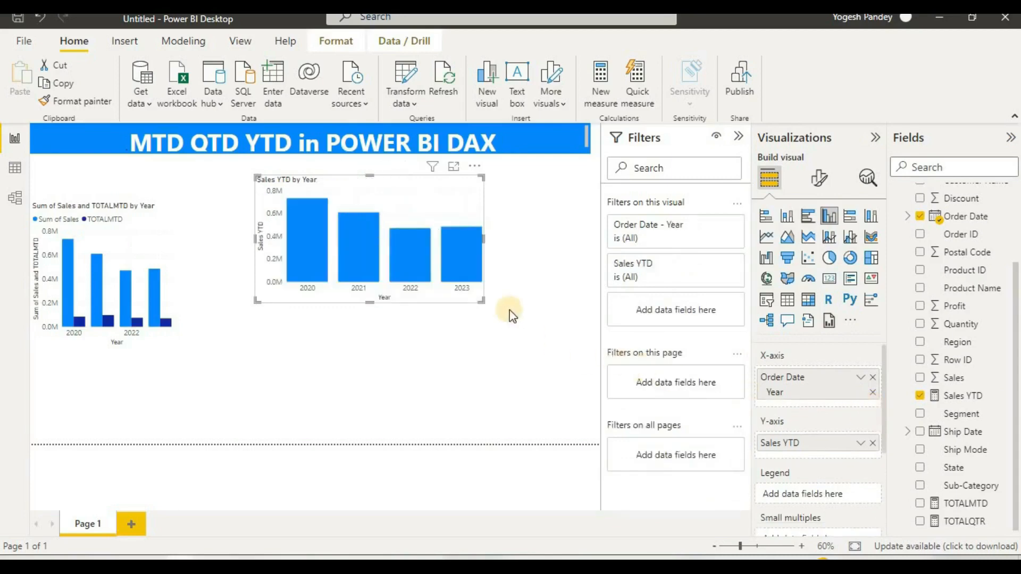
pyautogui.moveTo(481, 301); pyautogui.dragTo(565, 365)
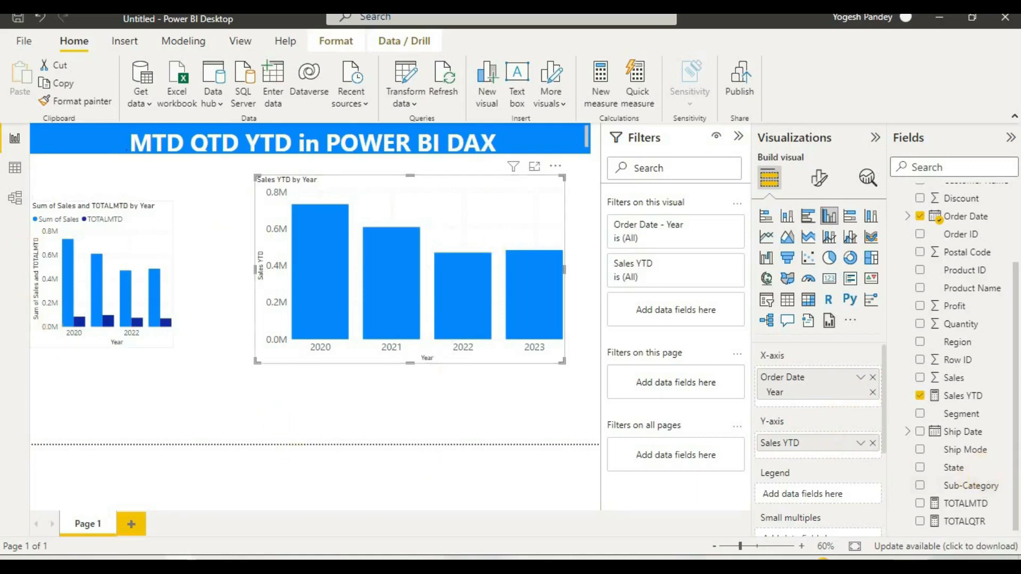
pyautogui.moveTo(512, 265)
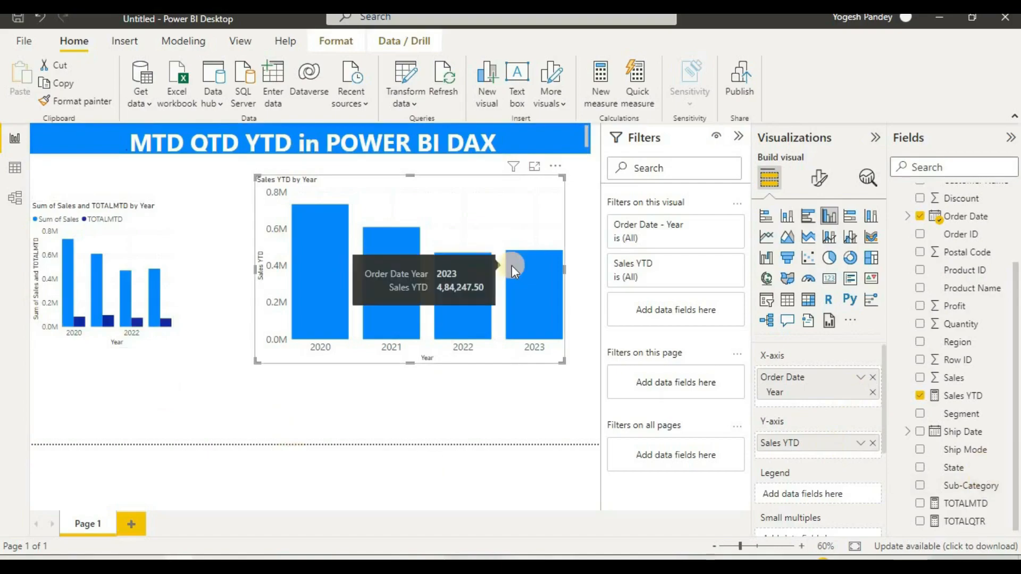
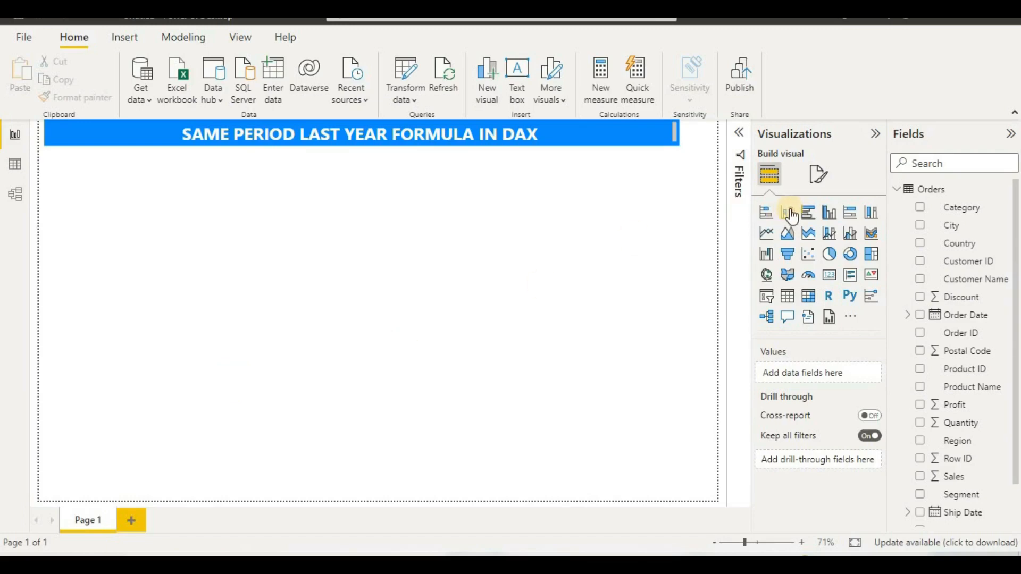
# Step: Insert a clustered column chart on the Same Period Last Year page with Sales on the Y-axis and Order Date on the X-axis
pyautogui.click(833, 218)
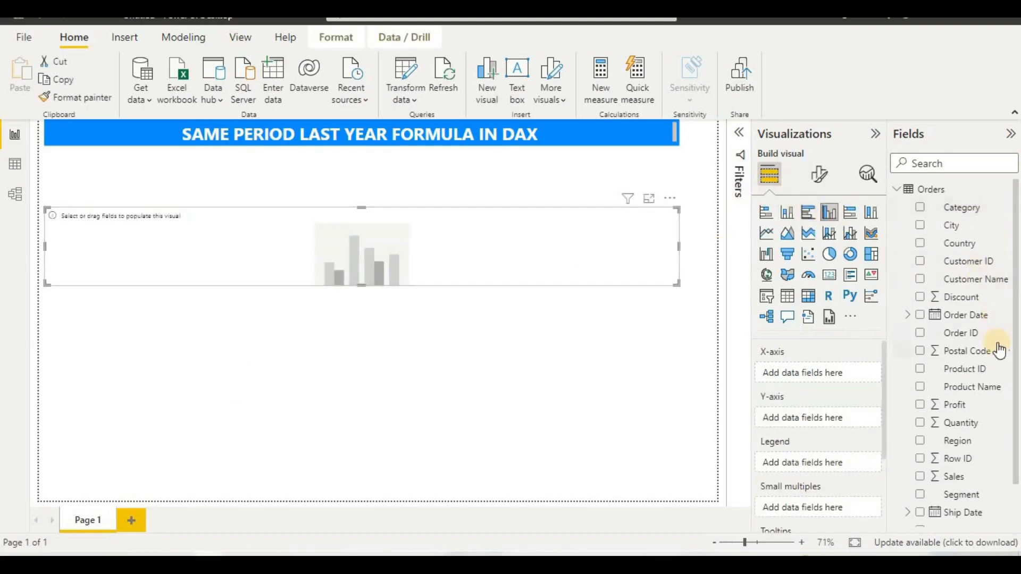
pyautogui.scroll(-2, 997, 348)
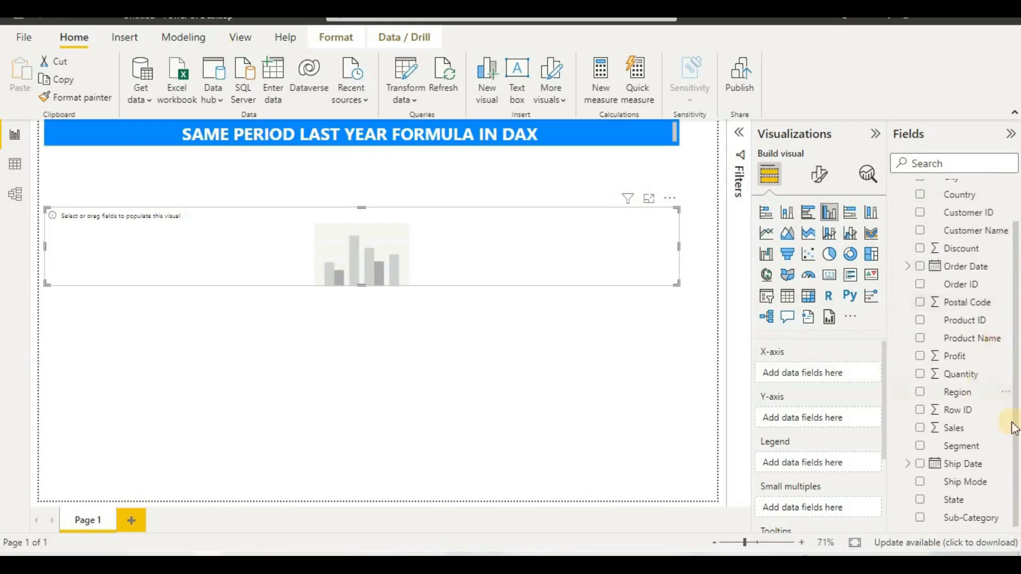
pyautogui.moveTo(969, 431); pyautogui.dragTo(822, 418)
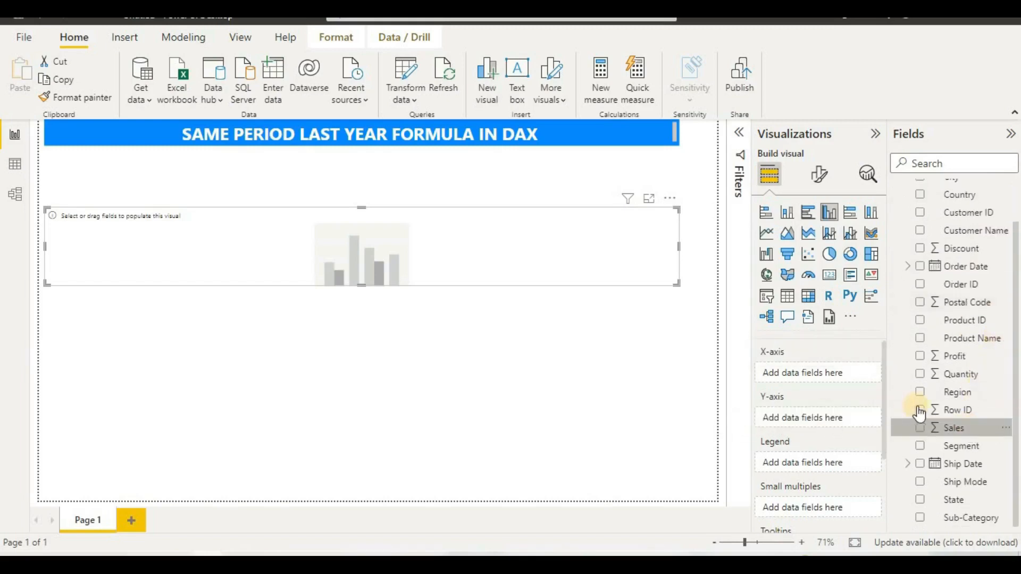
pyautogui.scroll(2, 987, 303)
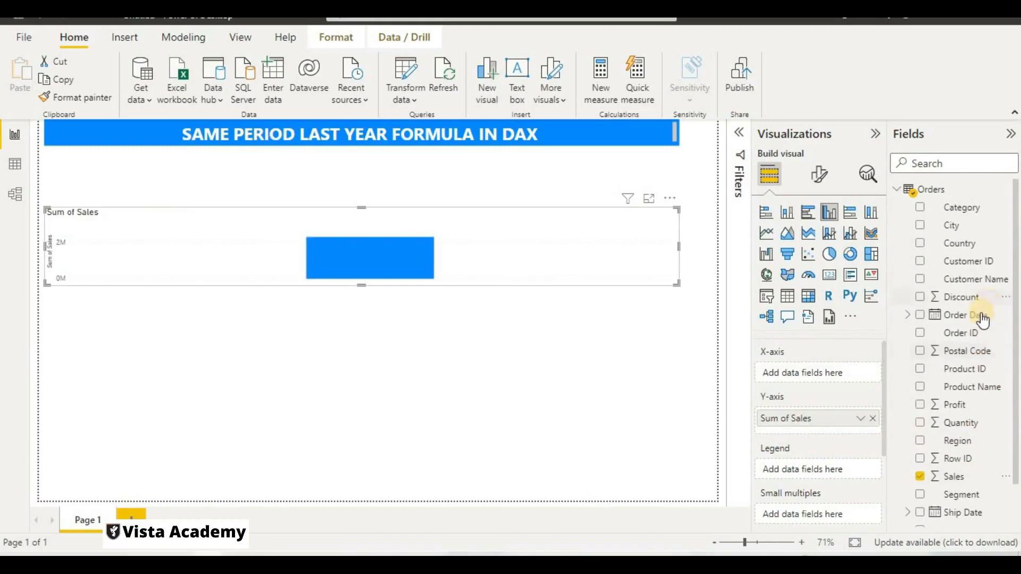
pyautogui.click(956, 316)
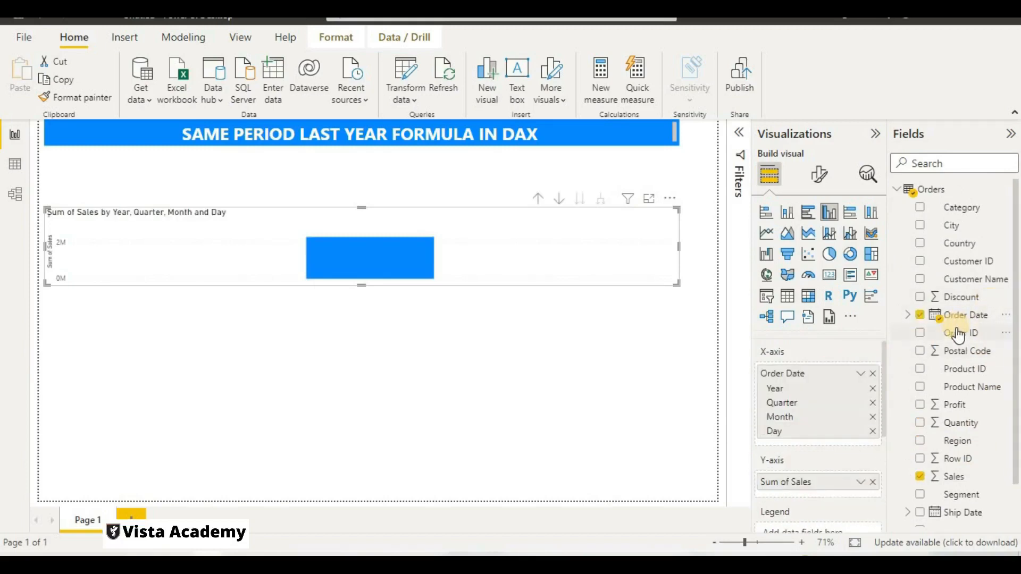
# Step: Drill the Sales chart up from day to year level and stretch it vertically to fill the page below the title
pyautogui.moveTo(362, 285); pyautogui.dragTo(371, 389)
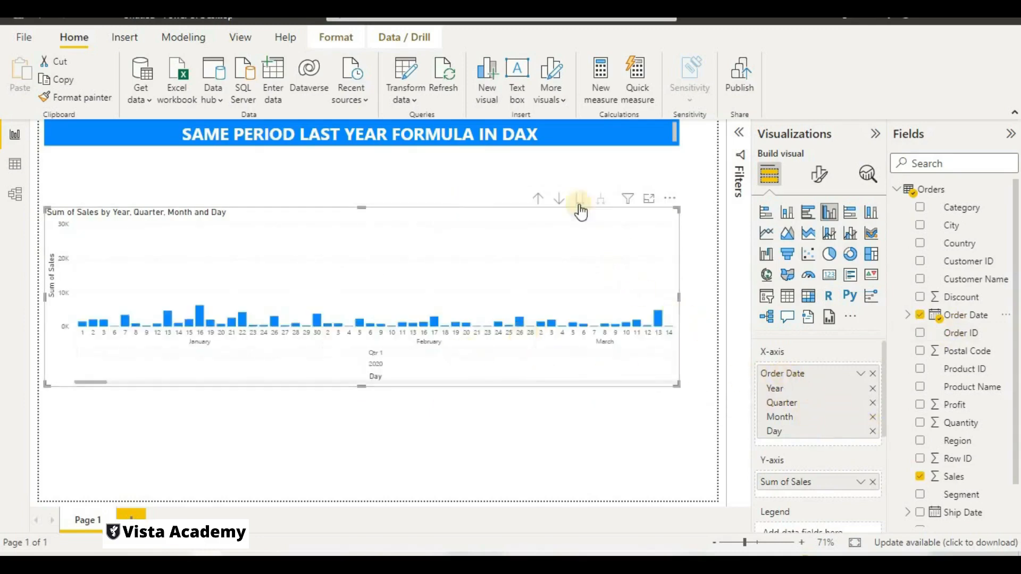
pyautogui.click(541, 204)
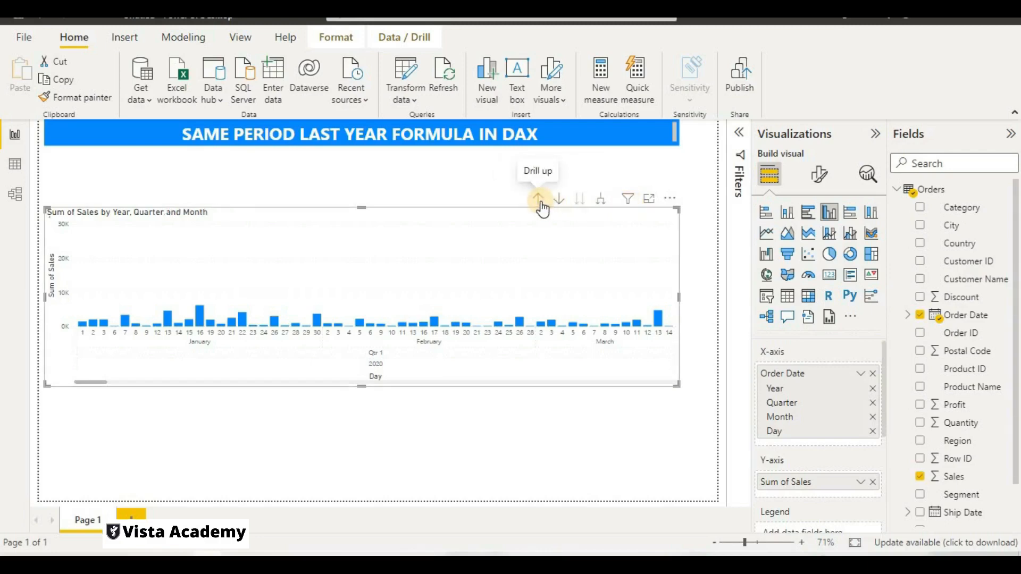
pyautogui.click(540, 204)
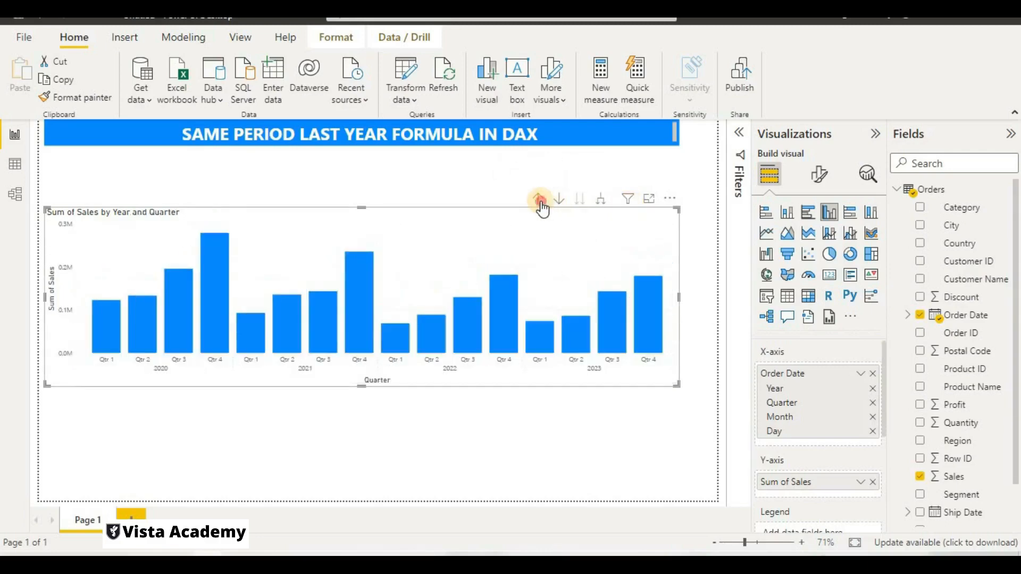
pyautogui.click(540, 204)
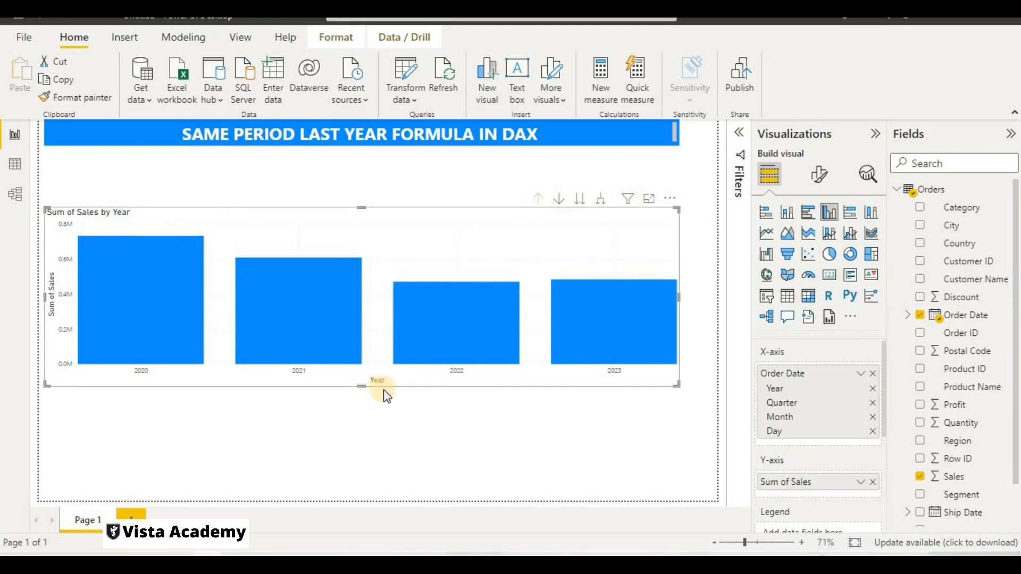
pyautogui.moveTo(363, 385); pyautogui.dragTo(353, 497)
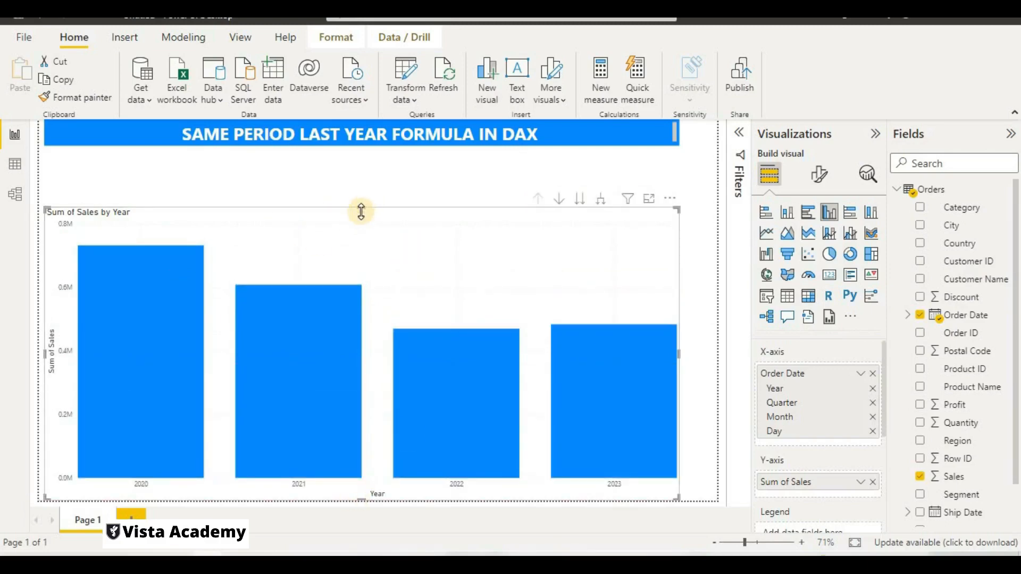
pyautogui.moveTo(386, 161); pyautogui.dragTo(385, 155)
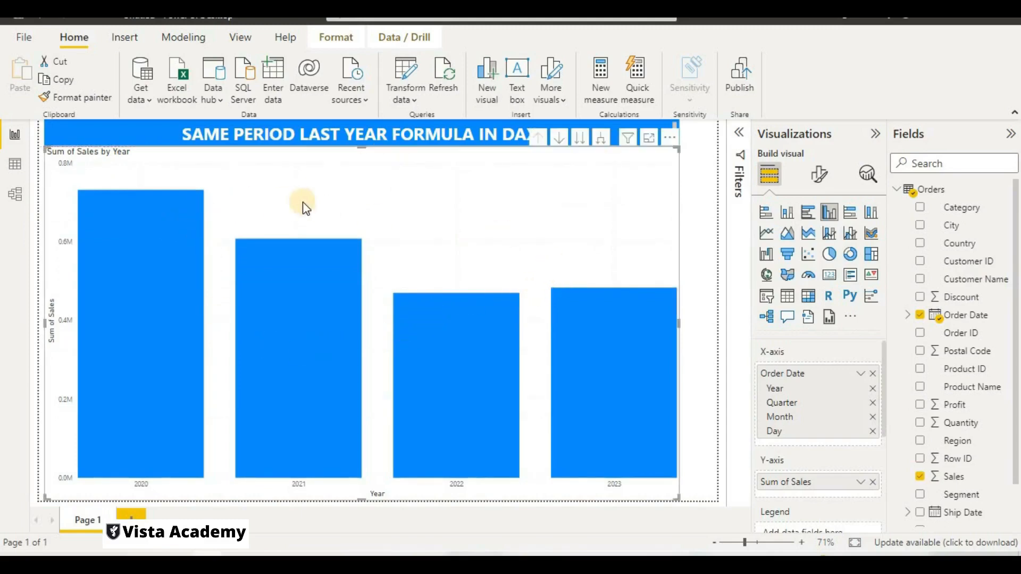
# Step: Start a new measure named salespreviousyear using CALCULATETABLE with sum(Orders[Sales]) as its first argument
pyautogui.click(600, 85)
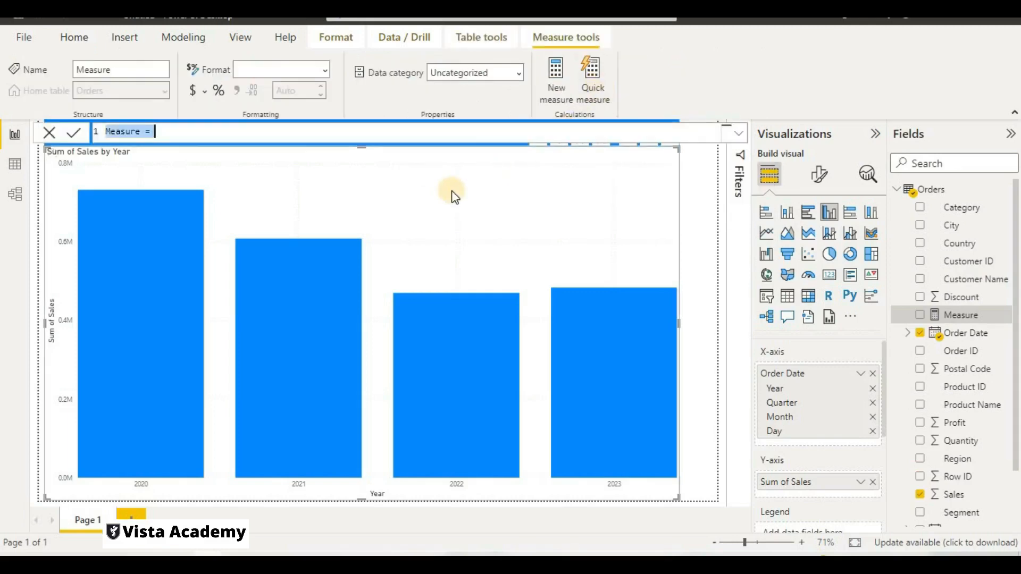
pyautogui.write('salespreviousyear')
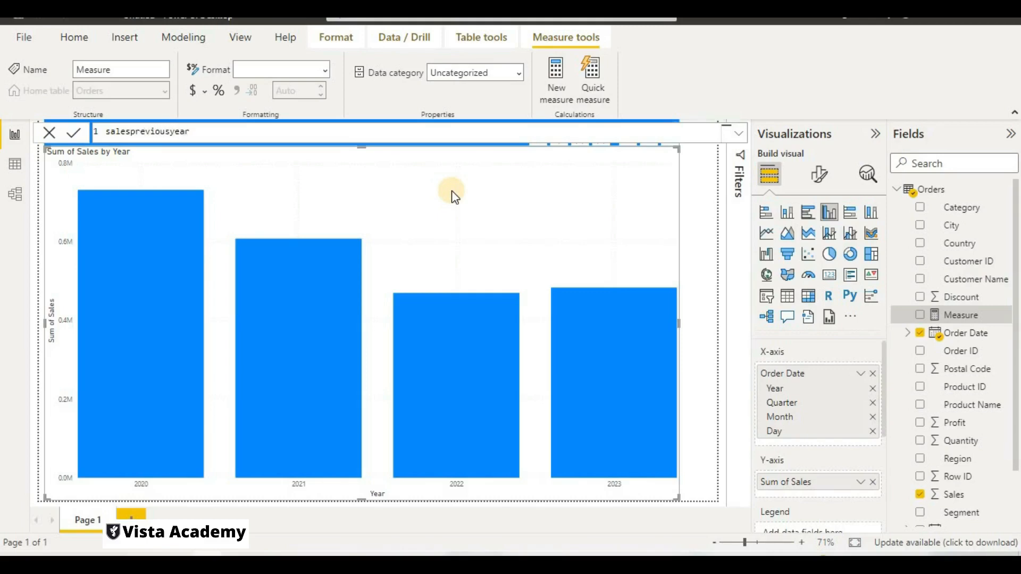
pyautogui.write('=cal')
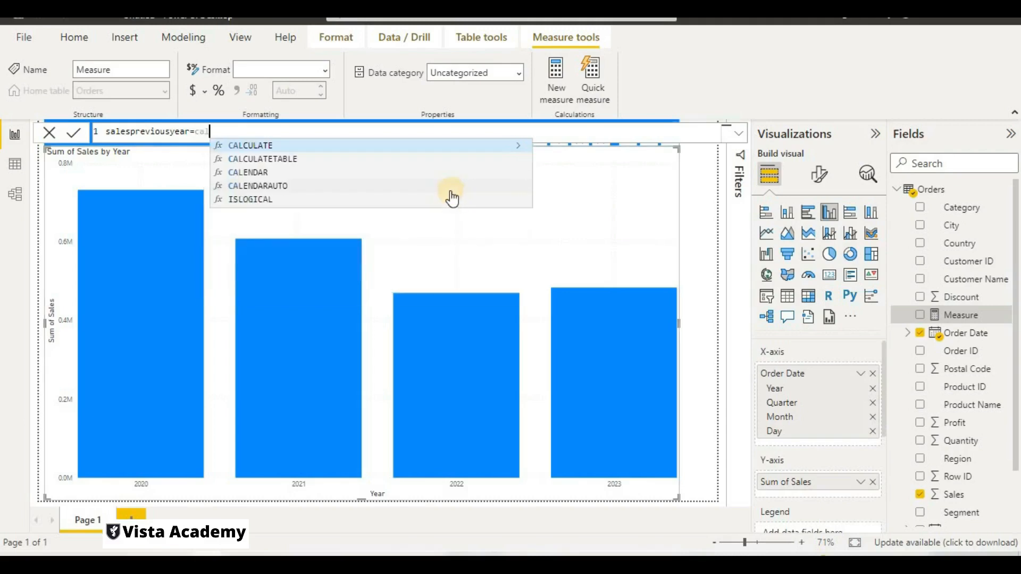
pyautogui.click(396, 158)
pyautogui.write('s')
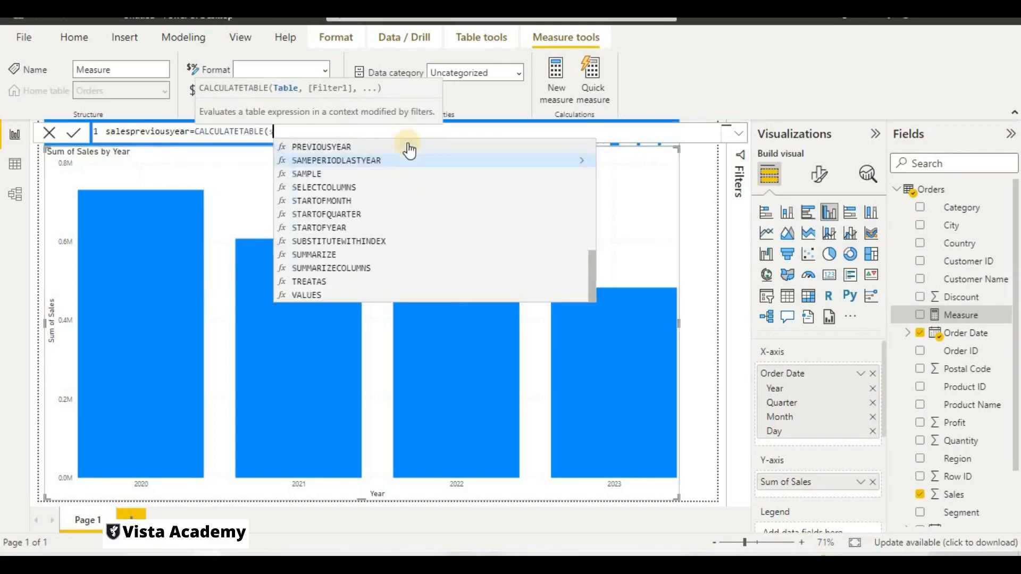
pyautogui.write('um(sa')
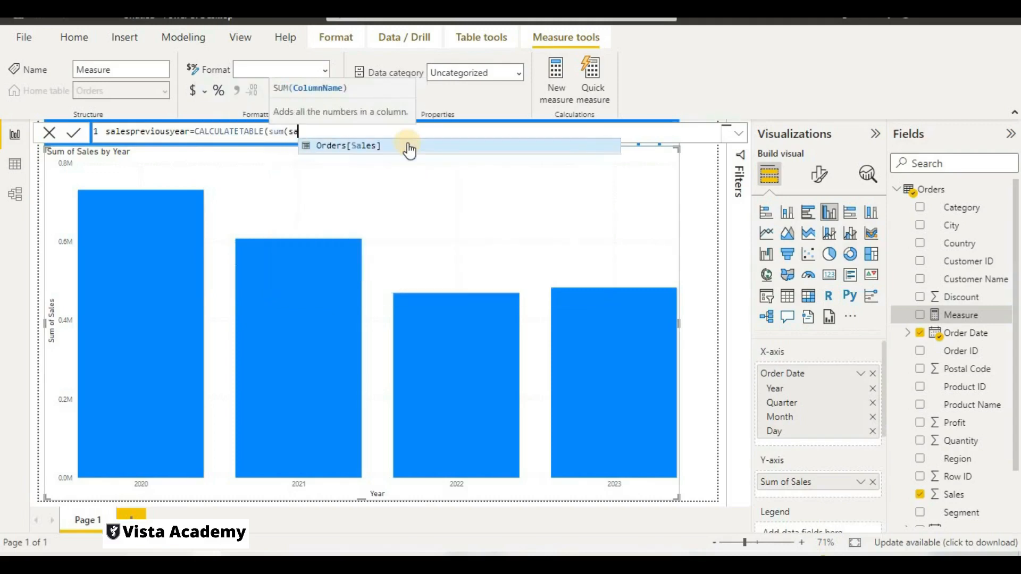
pyautogui.write('les')
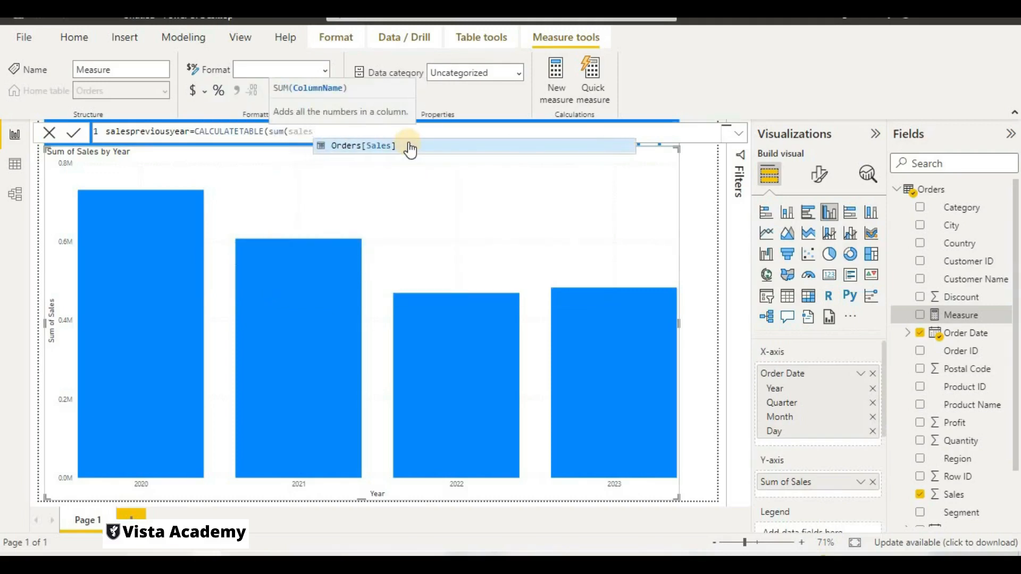
pyautogui.click(435, 146)
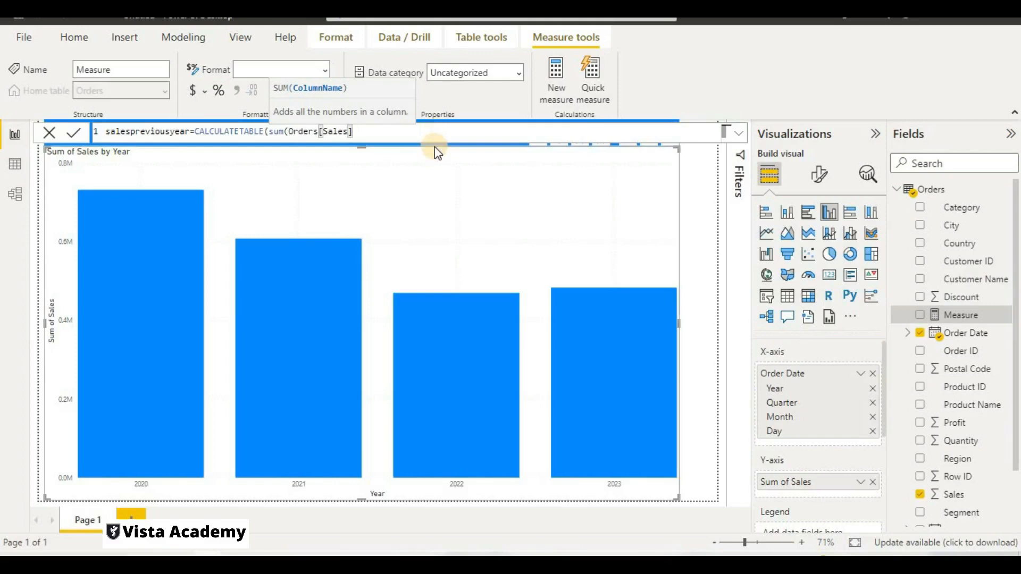
pyautogui.write(')')
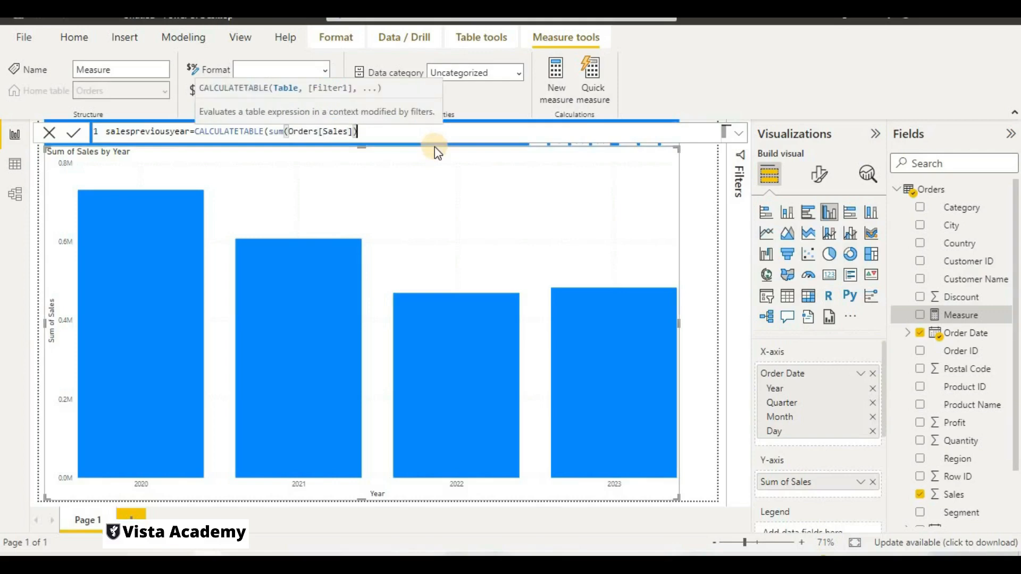
pyautogui.write(',')
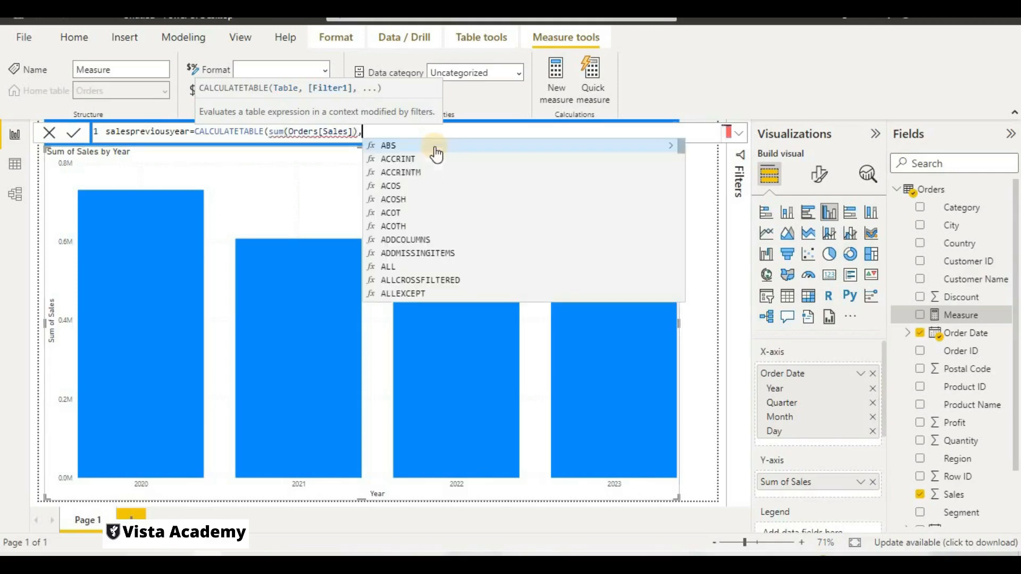
# Step: Complete the measure with SAMEPERIODLASTYEAR(Orders[Order Date].[Date]) as the filter argument and commit the formula
pyautogui.write('same')
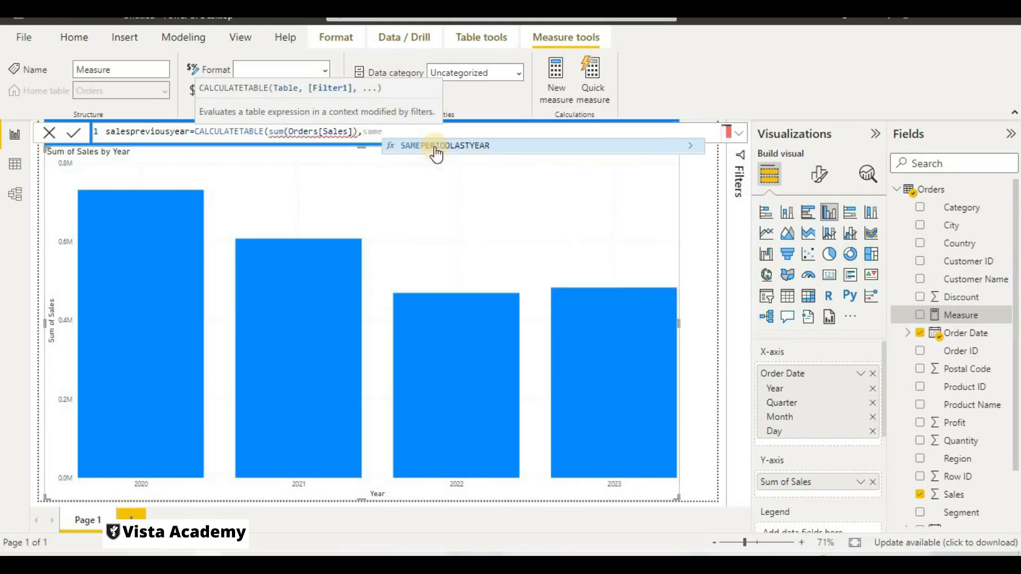
pyautogui.click(436, 147)
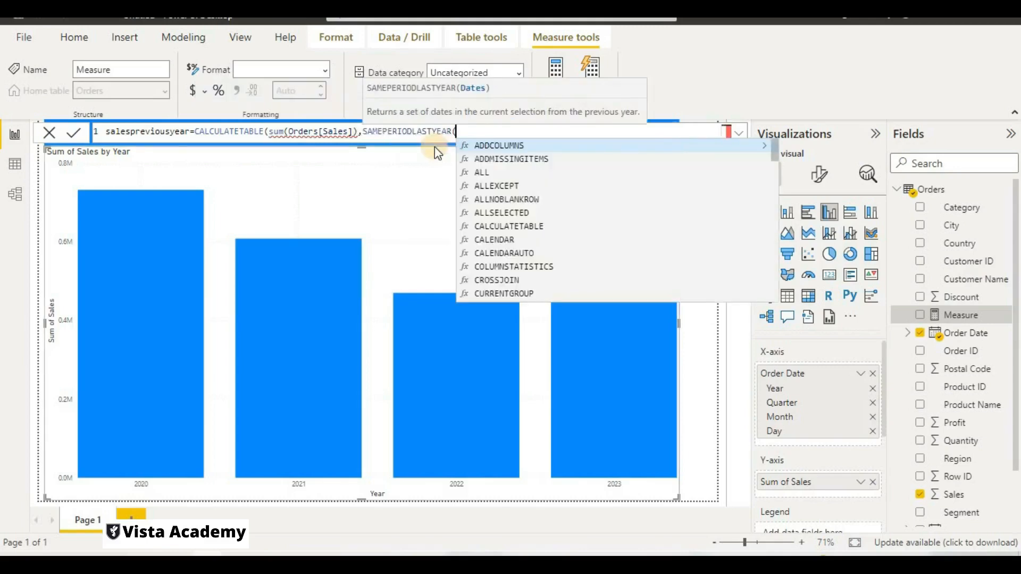
pyautogui.write('o')
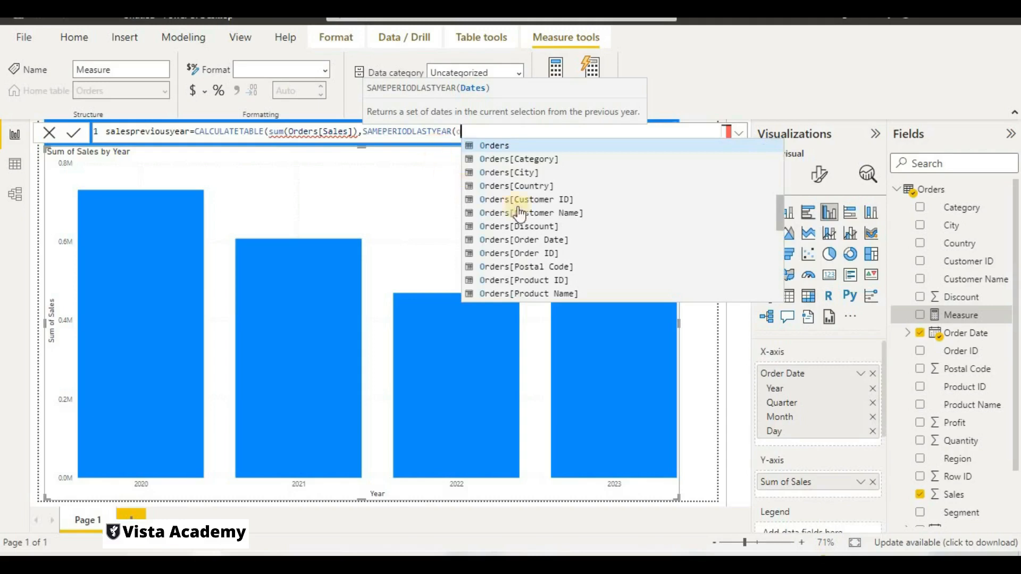
pyautogui.click(535, 240)
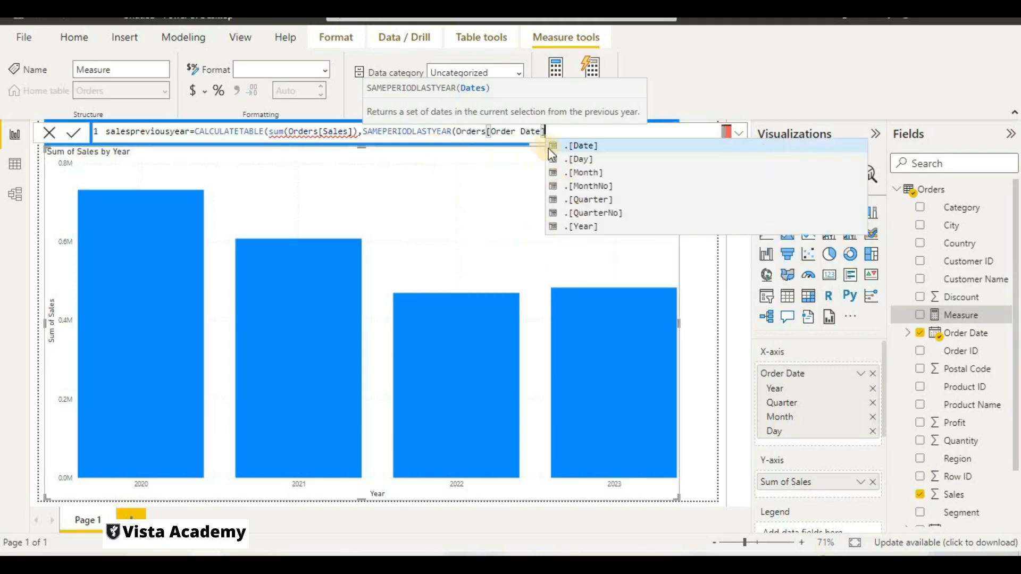
pyautogui.click(569, 145)
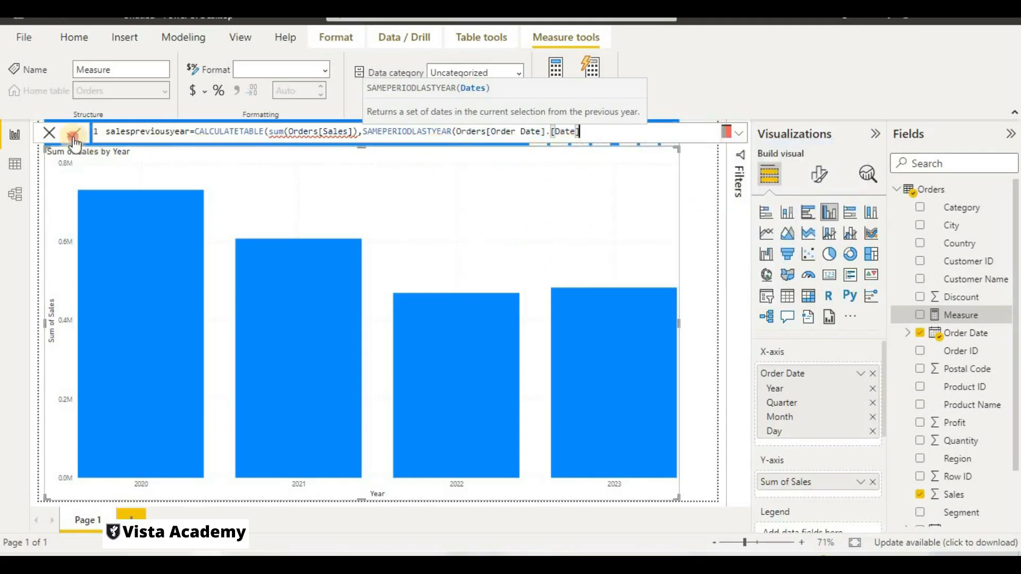
pyautogui.press('Return')
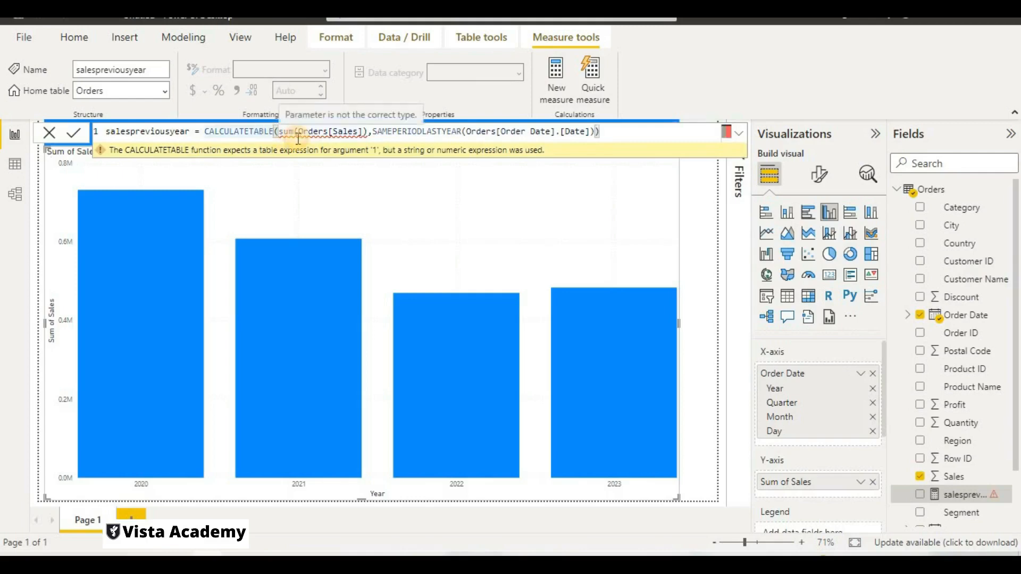
# Step: Replace CALCULATETABLE with CALCULATE in the salespreviousyear formula and commit it
pyautogui.press('BackSpace')
pyautogui.press('BackSpace')
pyautogui.press('BackSpace')
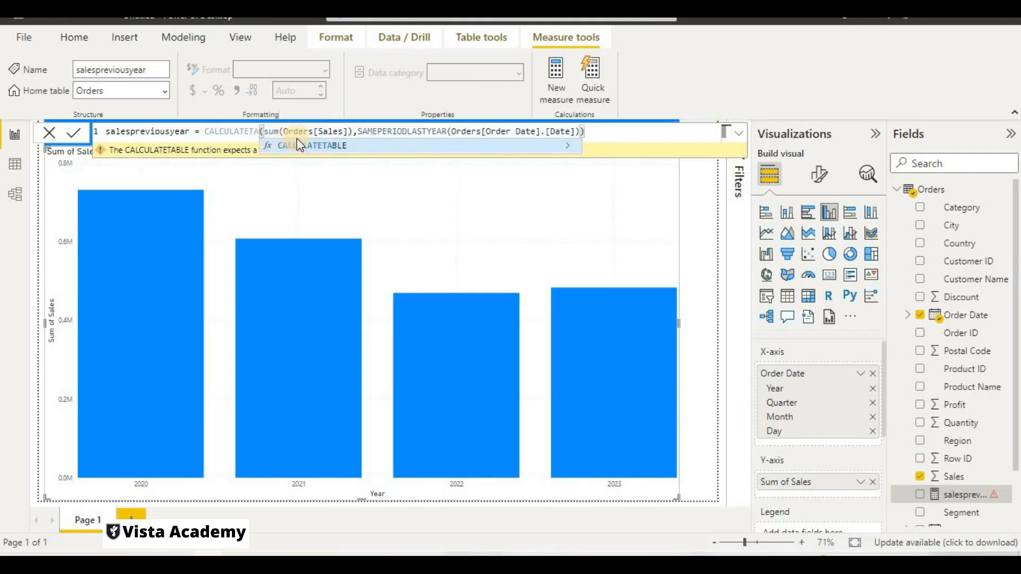
pyautogui.press('BackSpace')
pyautogui.press('BackSpace')
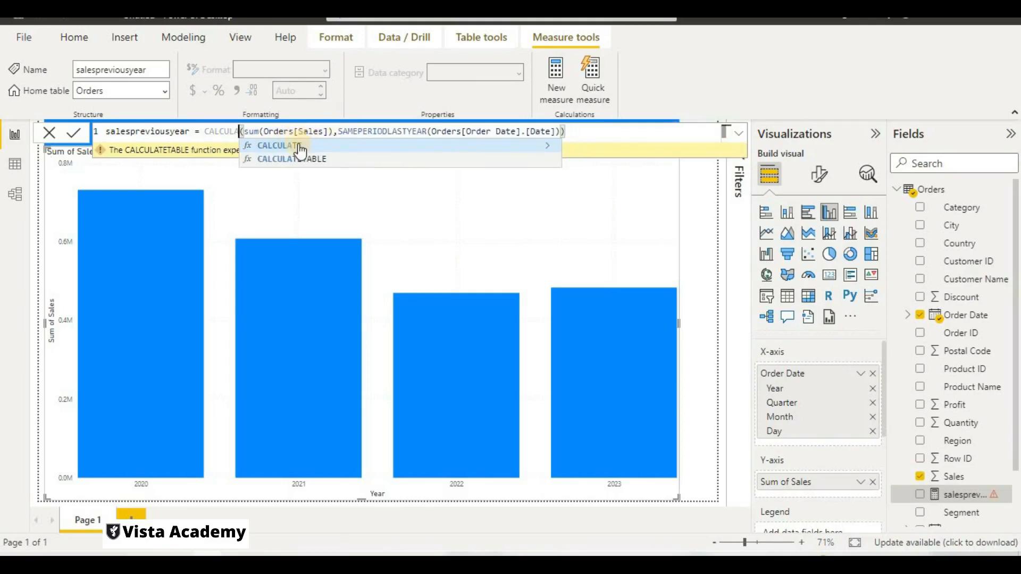
pyautogui.press('Tab')
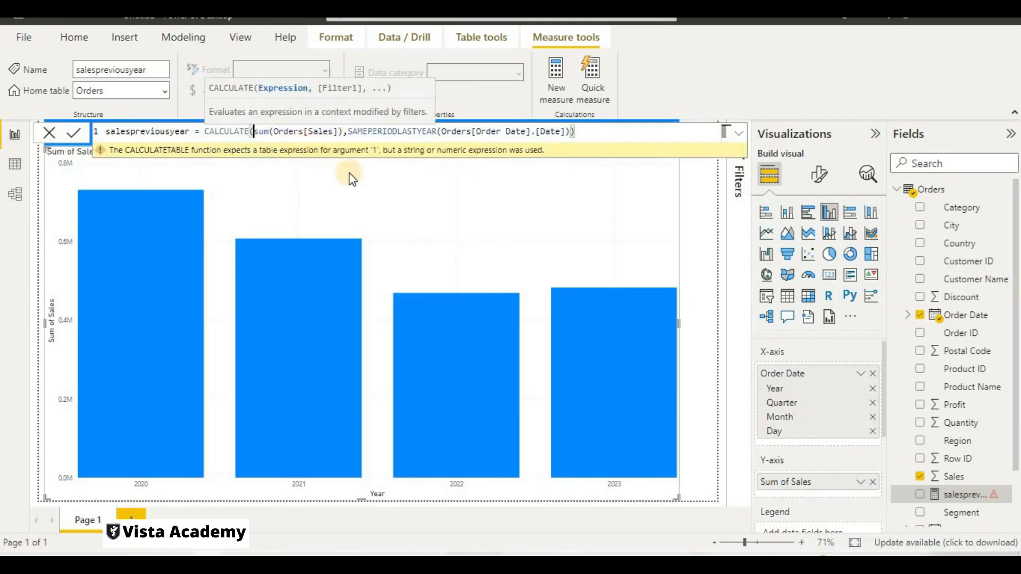
pyautogui.click(76, 133)
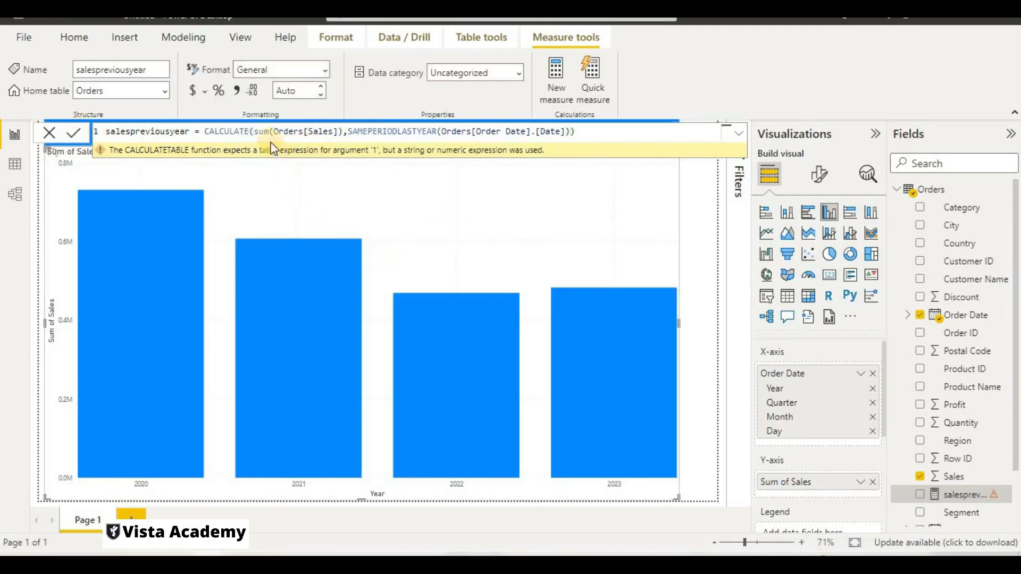
pyautogui.click(356, 136)
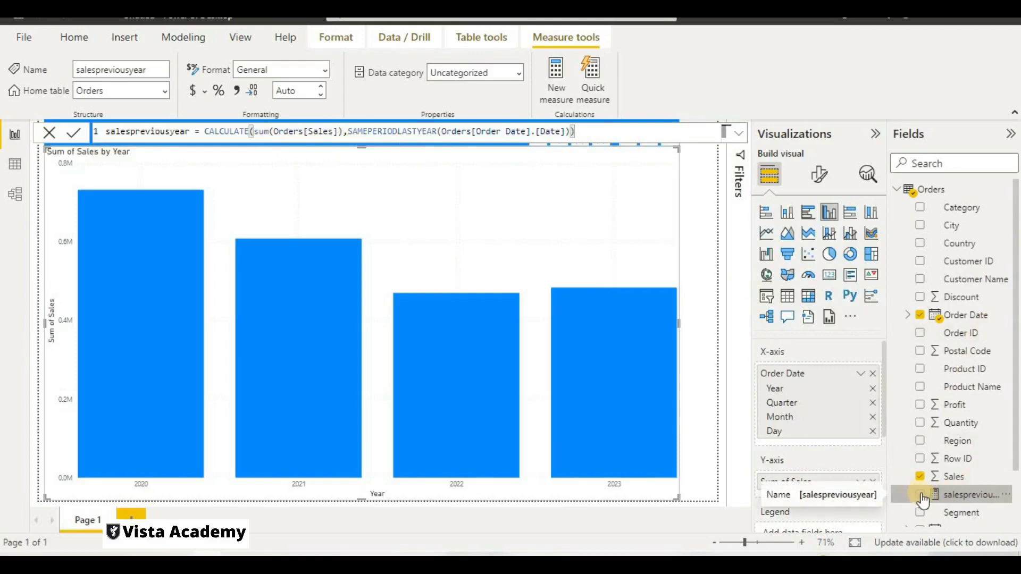
# Step: Add the salespreviousyear measure to the chart's Y-axis below Sum of Sales
pyautogui.scroll(-2, 923, 500)
pyautogui.scroll(-2, 799, 477)
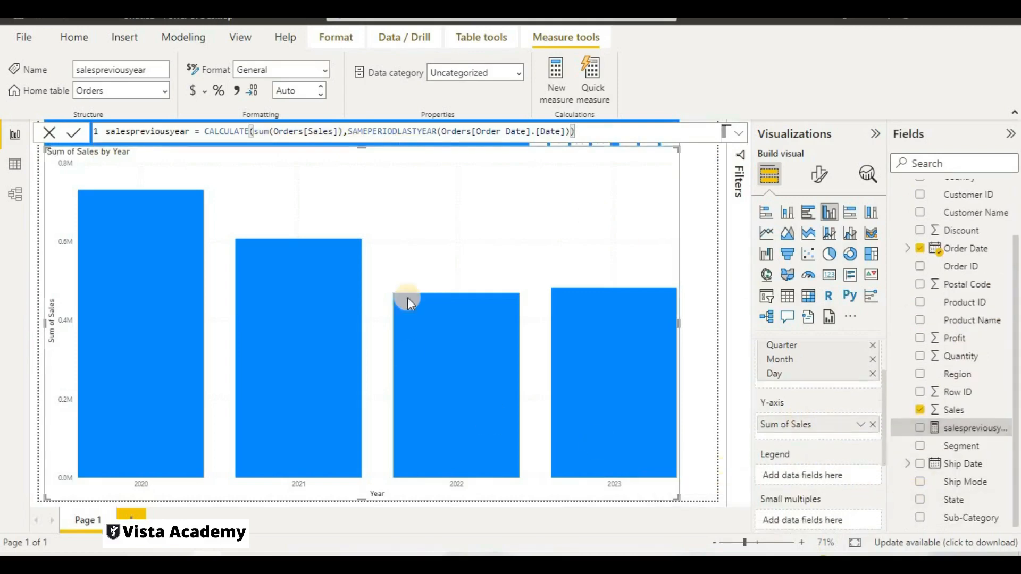
pyautogui.moveTo(315, 251)
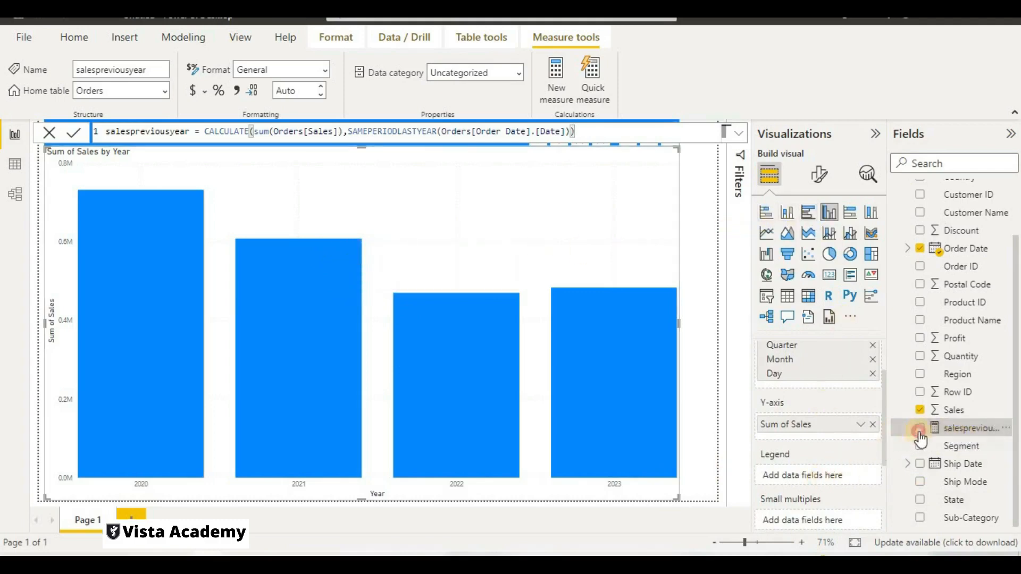
pyautogui.moveTo(927, 438); pyautogui.dragTo(819, 437)
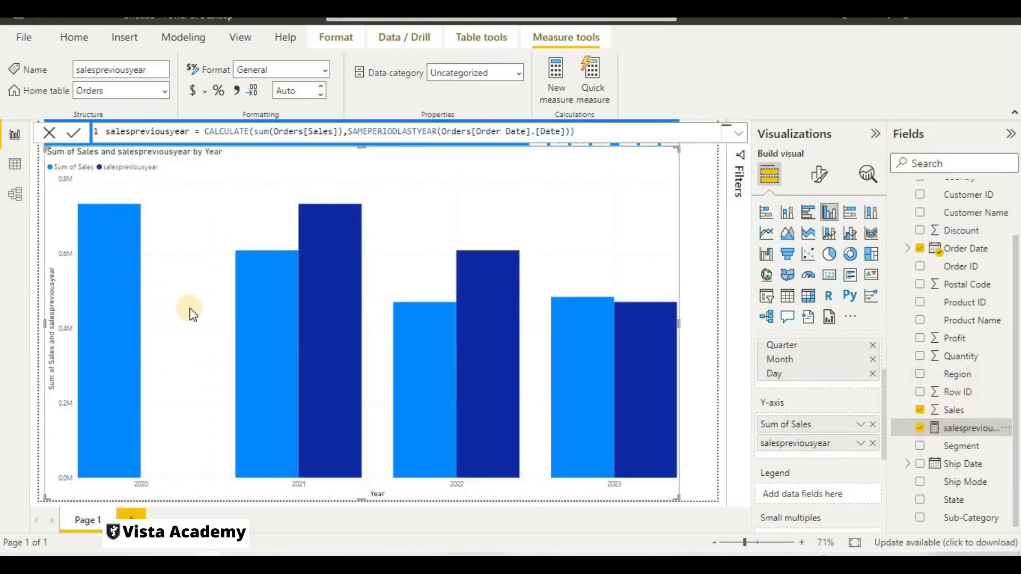
pyautogui.moveTo(319, 262)
# Step: Narrow the column chart by about a quarter and move it toward the middle of the page
pyautogui.moveTo(678, 319); pyautogui.dragTo(512, 318)
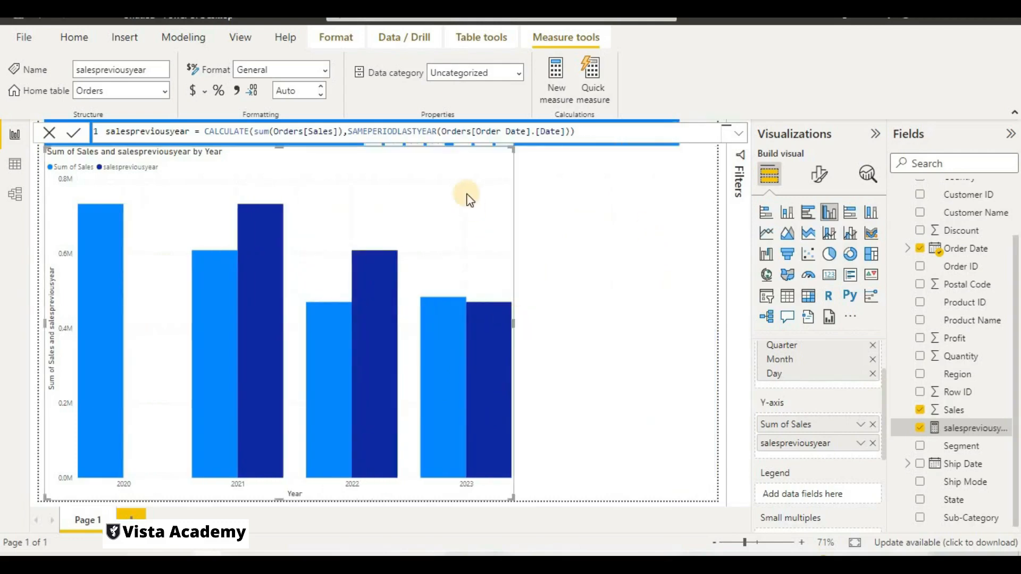
pyautogui.moveTo(471, 188); pyautogui.dragTo(605, 255)
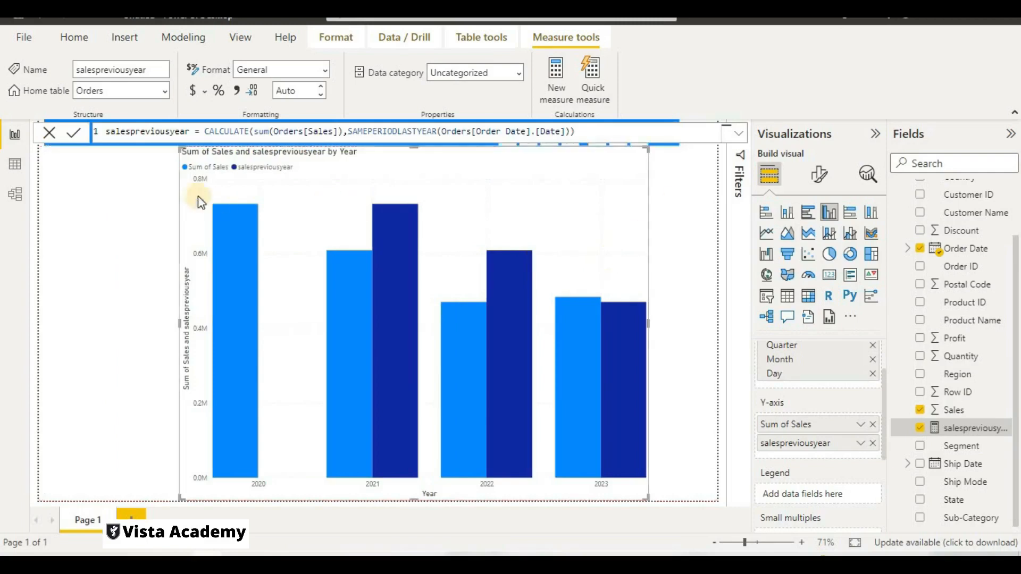
pyautogui.moveTo(210, 197); pyautogui.dragTo(136, 241)
pyautogui.click(345, 211)
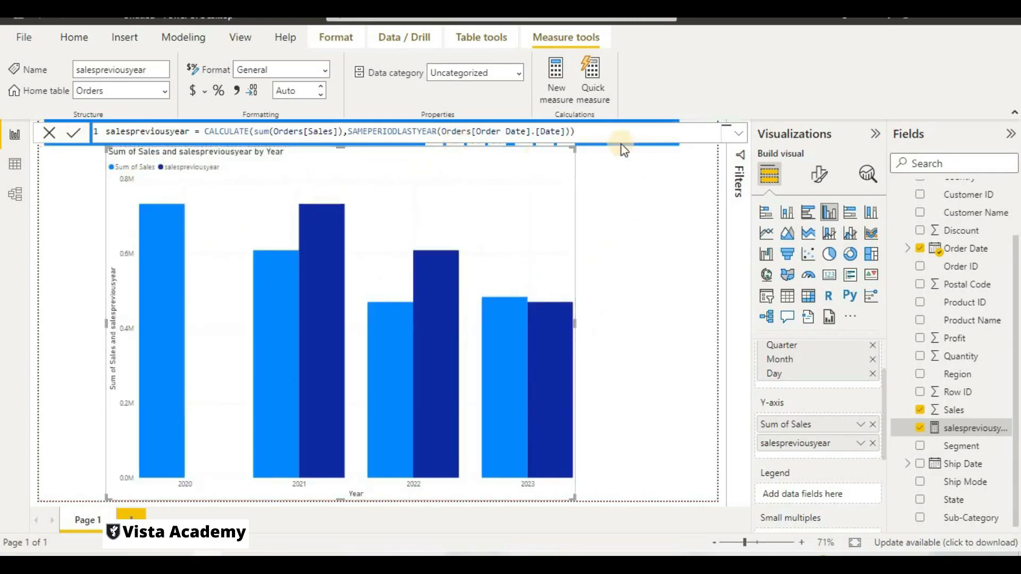
# Step: Expand the salespreviousyear formula to view it in full, and close the formula editor
pyautogui.click(739, 132)
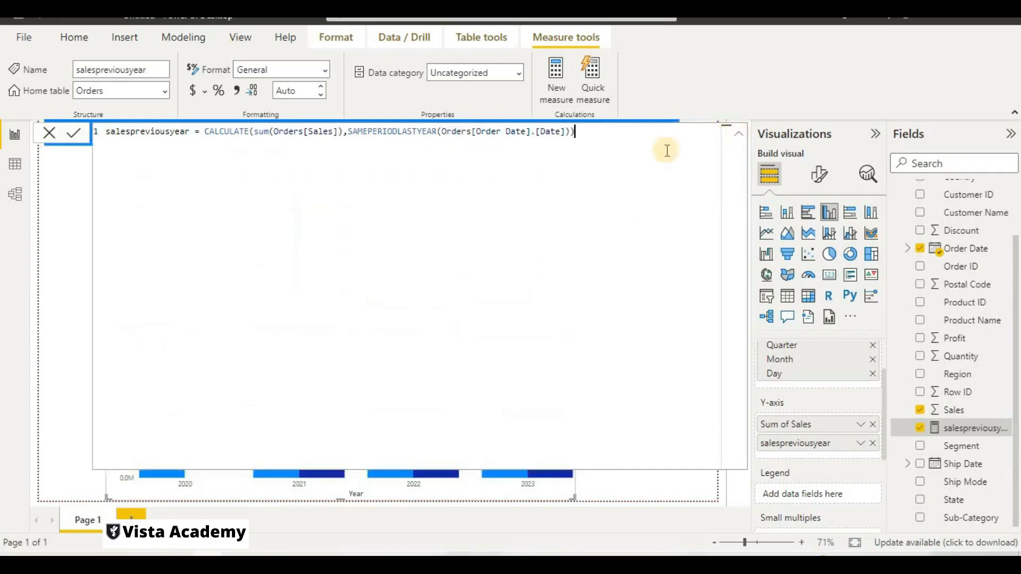
pyautogui.click(69, 136)
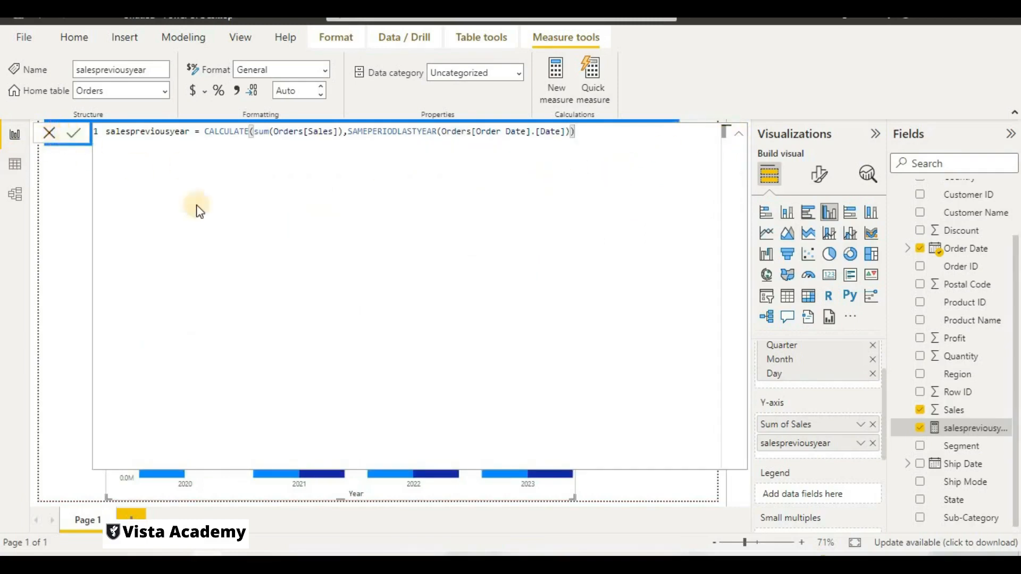
pyautogui.click(191, 492)
pyautogui.click(49, 134)
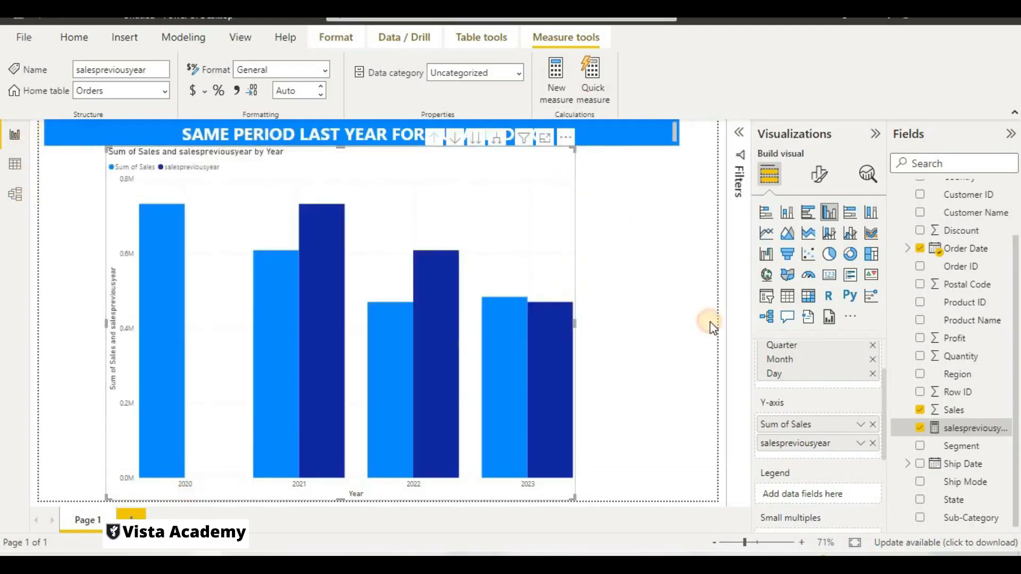
# Step: Widen the chart to near the page's right edge and take it down the date hierarchy from year through quarter to month
pyautogui.moveTo(710, 322); pyautogui.dragTo(710, 322)
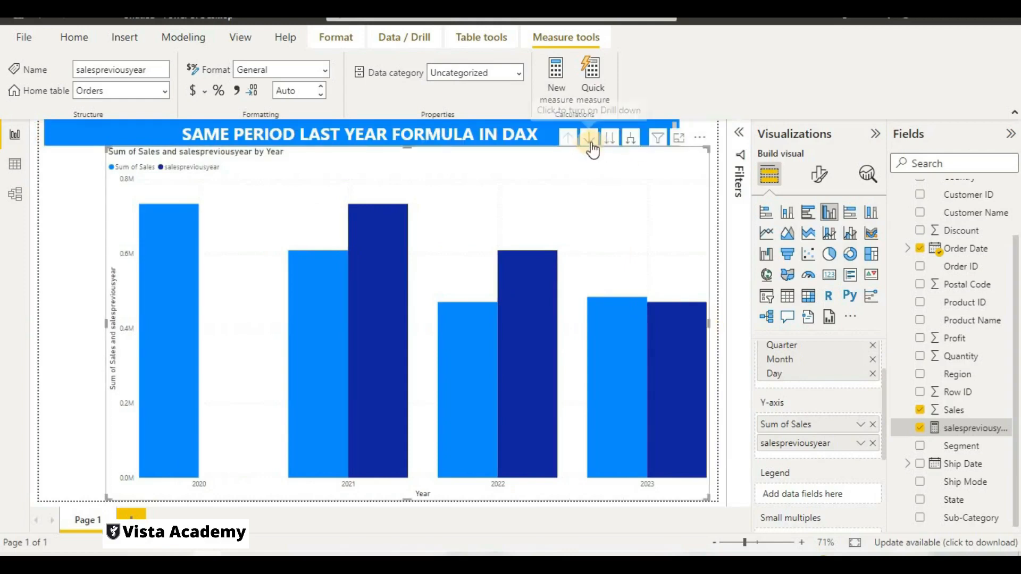
pyautogui.click(590, 143)
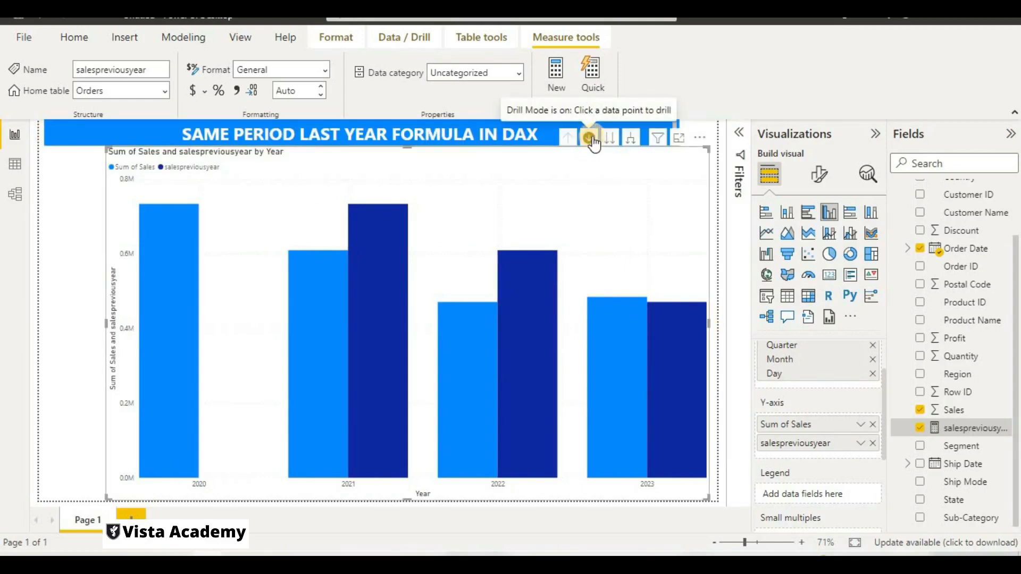
pyautogui.click(593, 141)
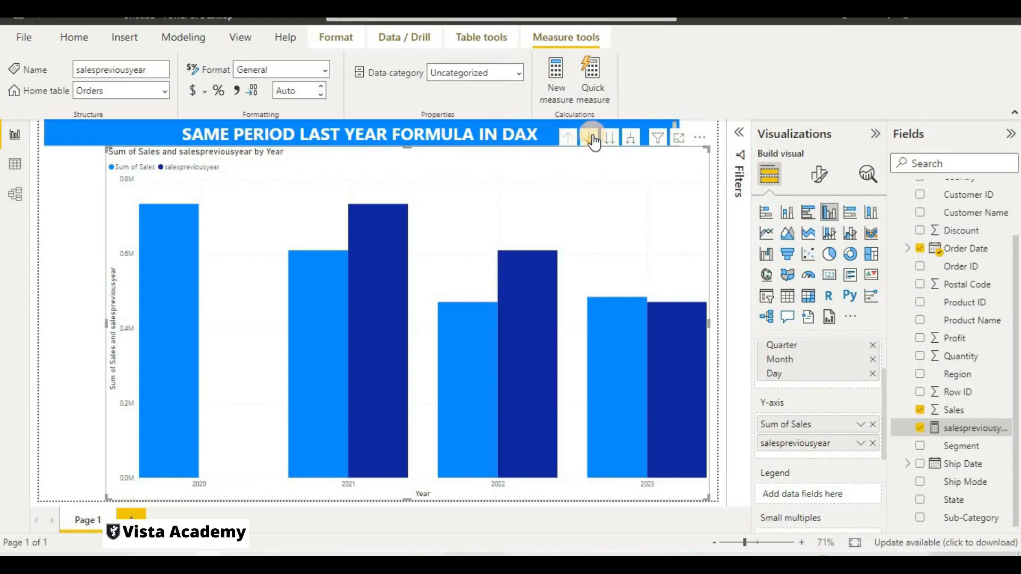
pyautogui.click(612, 140)
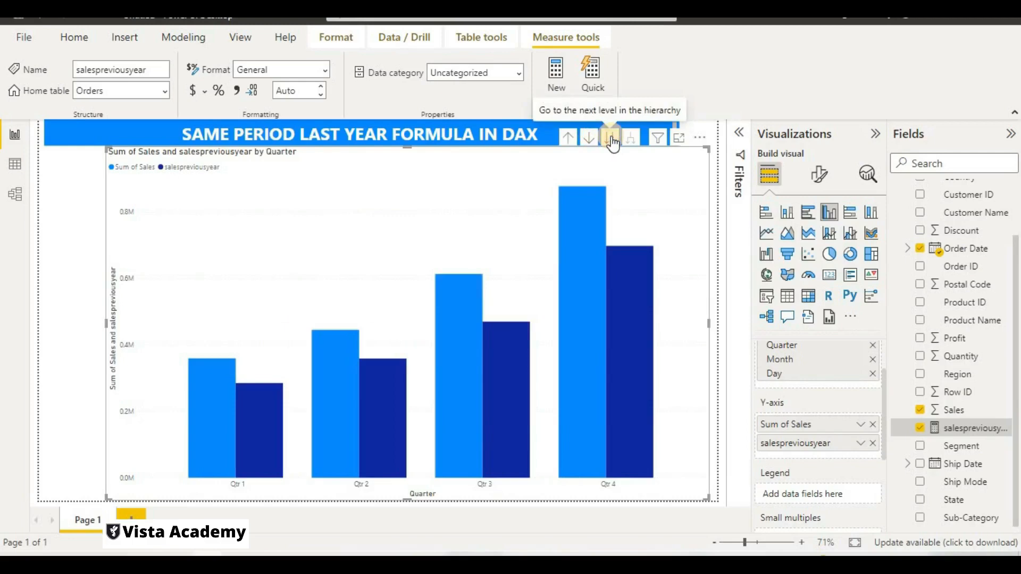
pyautogui.click(613, 141)
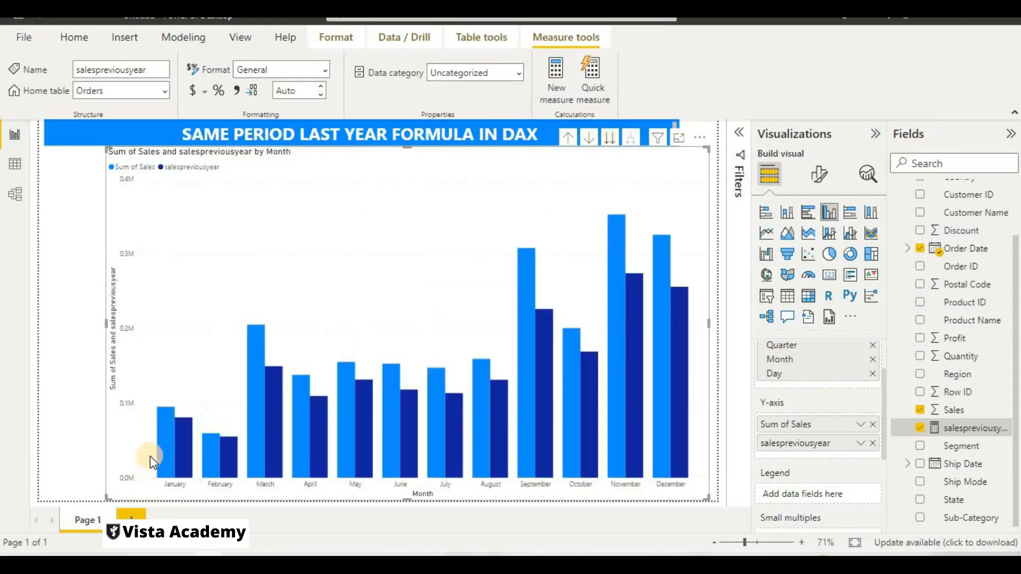
pyautogui.moveTo(184, 448)
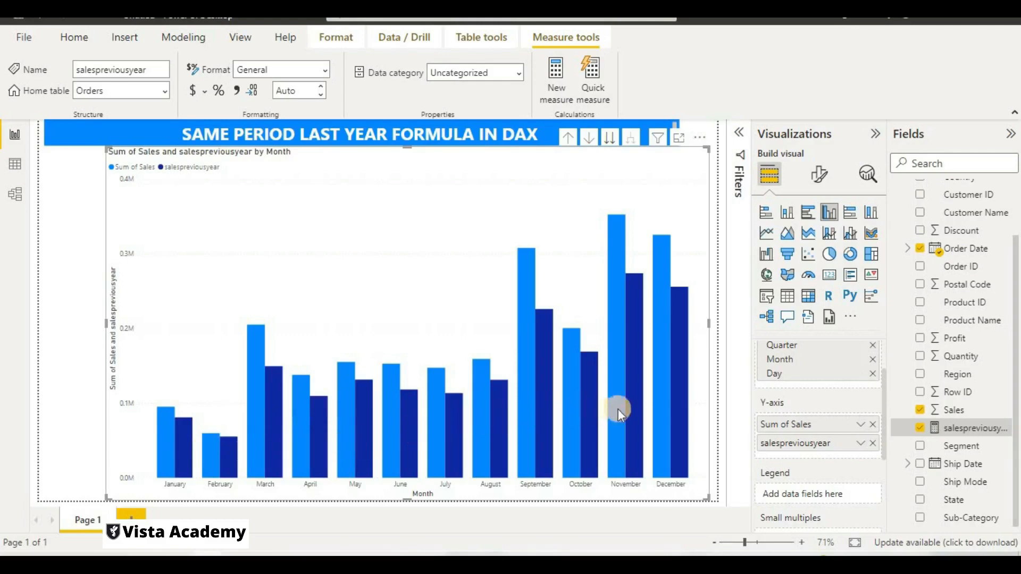
# Step: Take the column chart's date hierarchy down to day level and return it to year level
pyautogui.click(607, 137)
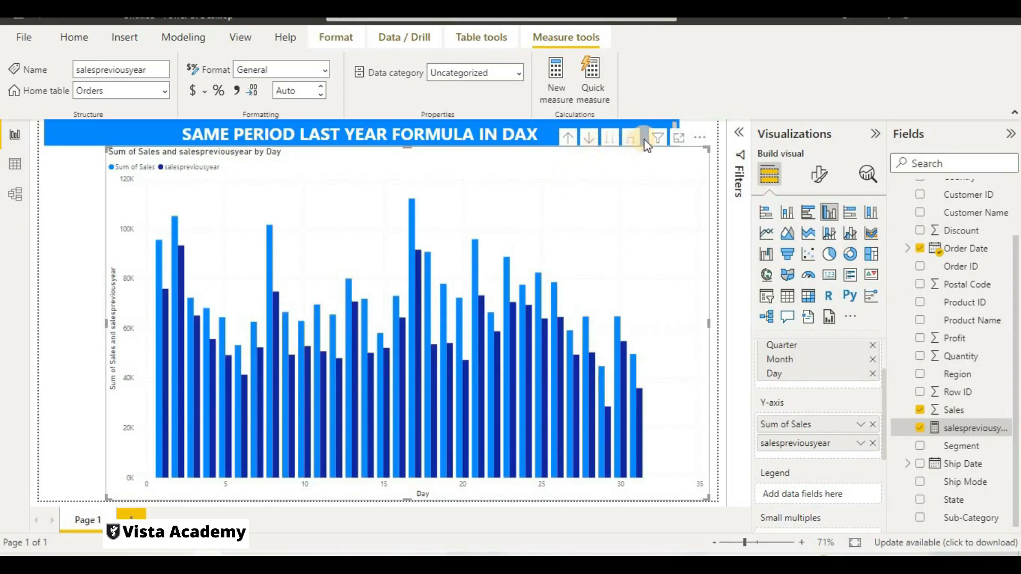
pyautogui.click(568, 137)
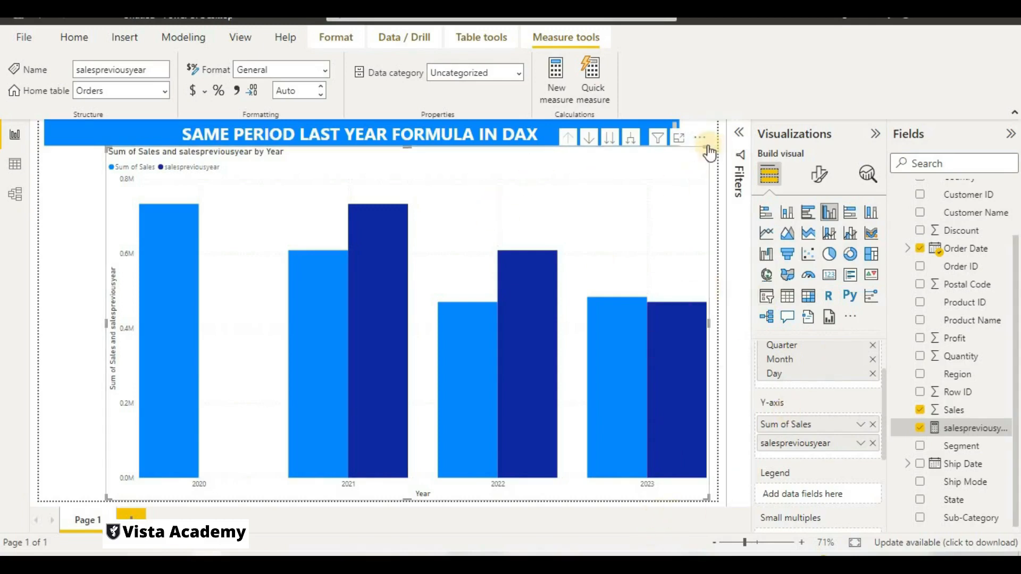
# Step: Shrink the column chart from its upper corner and add an Order Date slicer in the freed space beside it
pyautogui.moveTo(707, 149); pyautogui.dragTo(564, 186)
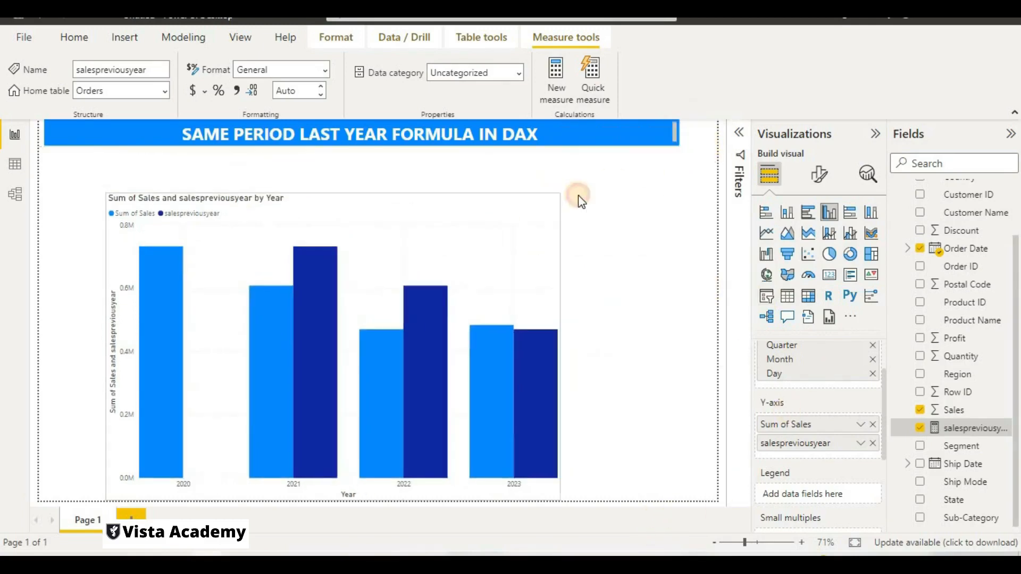
pyautogui.click(661, 196)
pyautogui.click(764, 295)
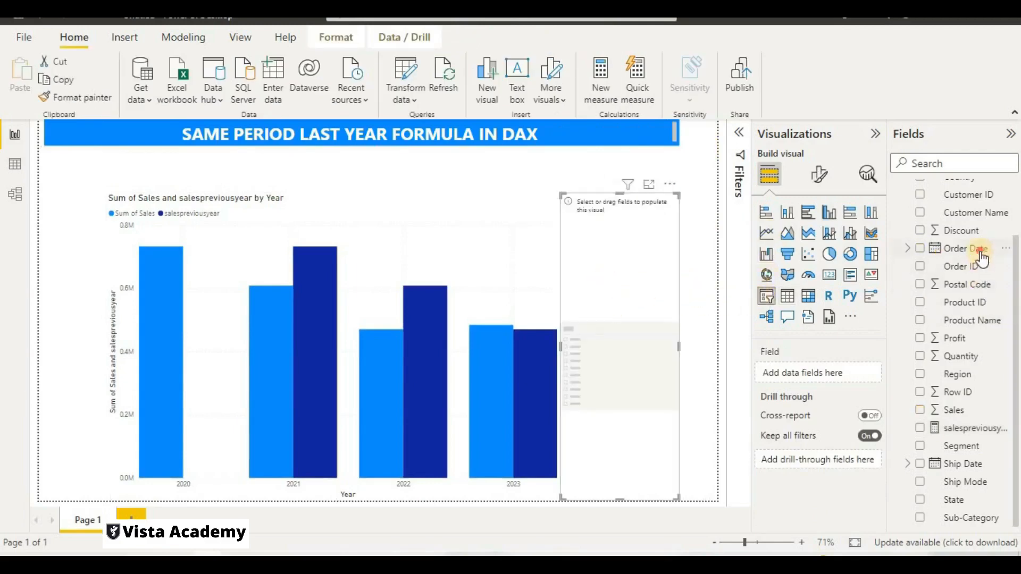
pyautogui.moveTo(979, 249); pyautogui.dragTo(713, 344)
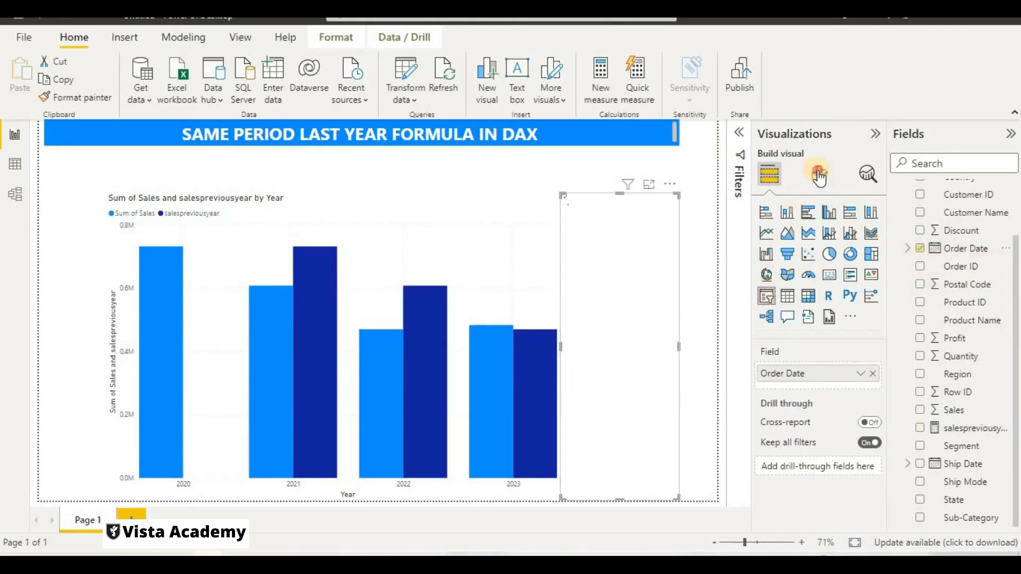
# Step: Set the font size of the Order Date slicer's values to 22
pyautogui.click(819, 175)
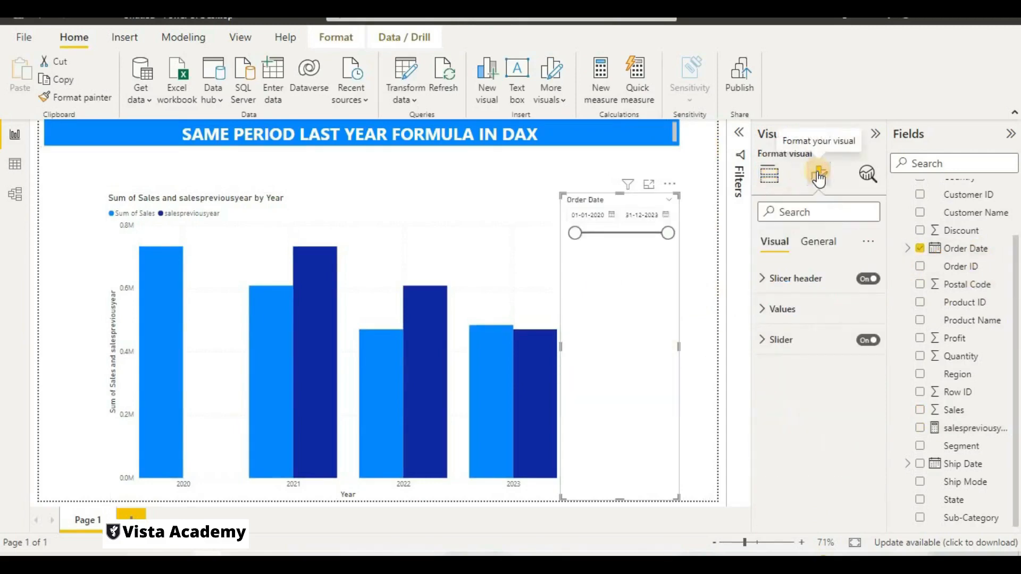
pyautogui.click(806, 318)
pyautogui.click(845, 378)
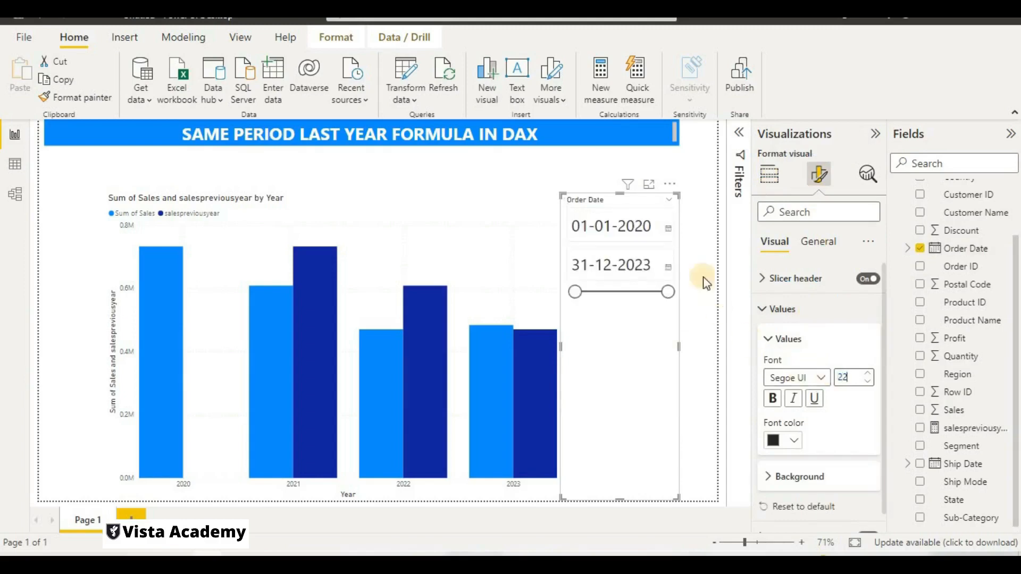
# Step: Browse the slicer's start-date calendar forward to March 2020 and close it without picking a date
pyautogui.click(651, 233)
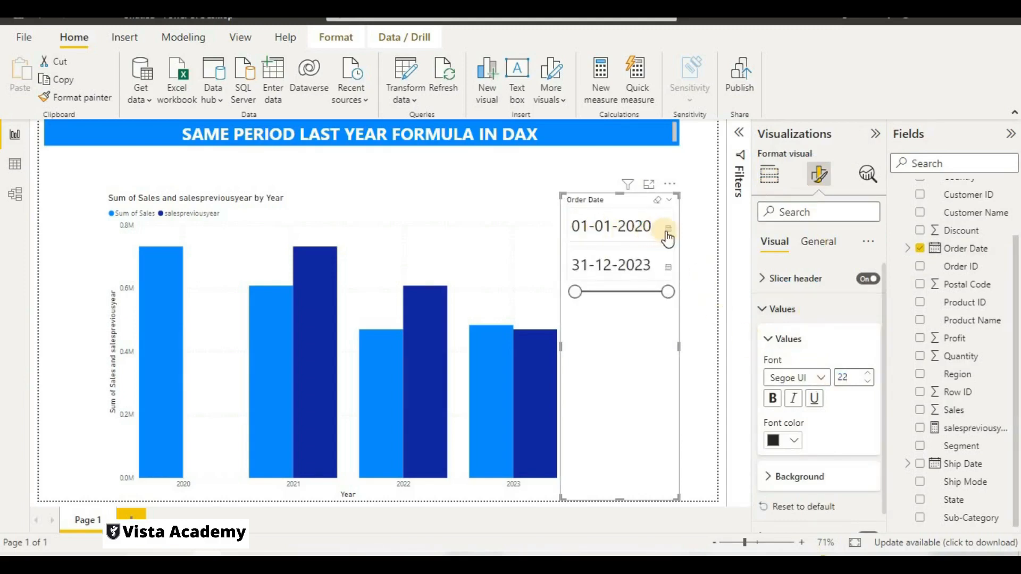
pyautogui.click(666, 232)
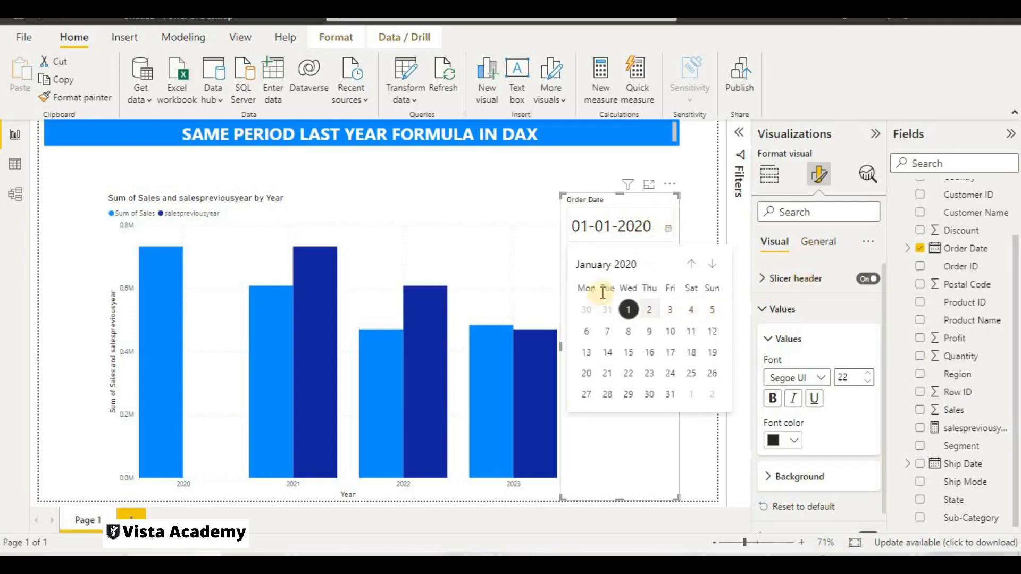
pyautogui.click(712, 265)
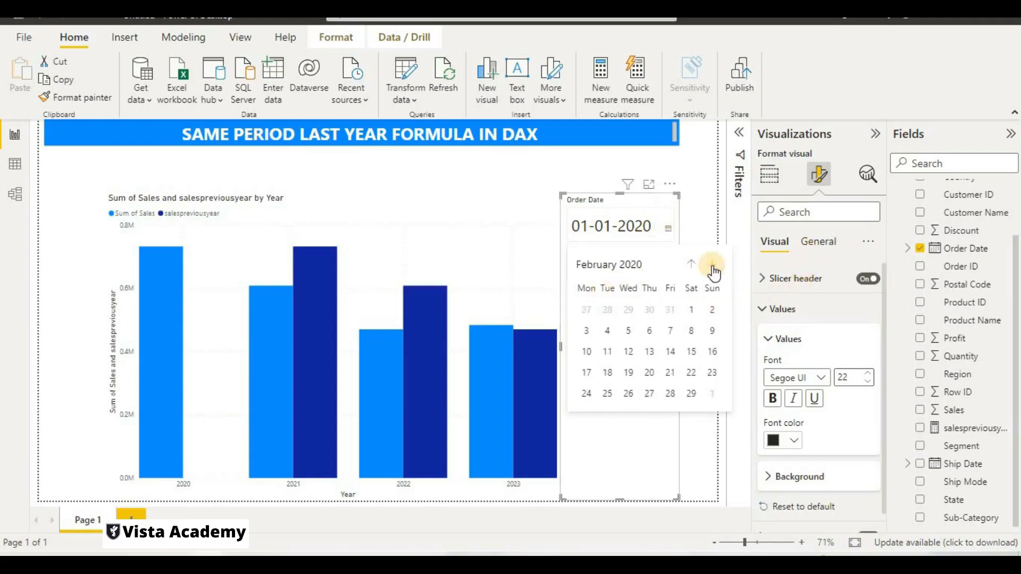
pyautogui.click(712, 265)
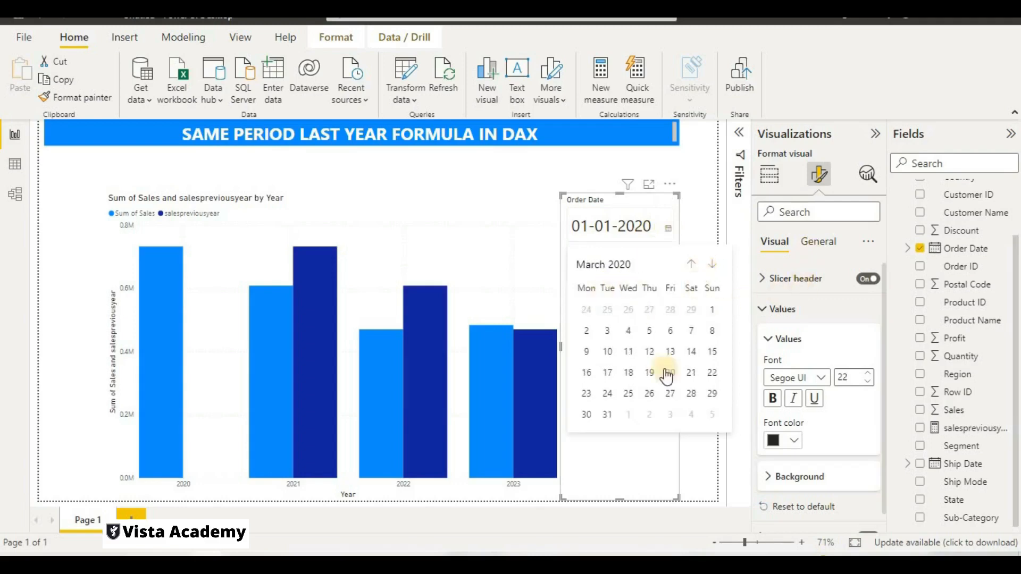
pyautogui.click(649, 467)
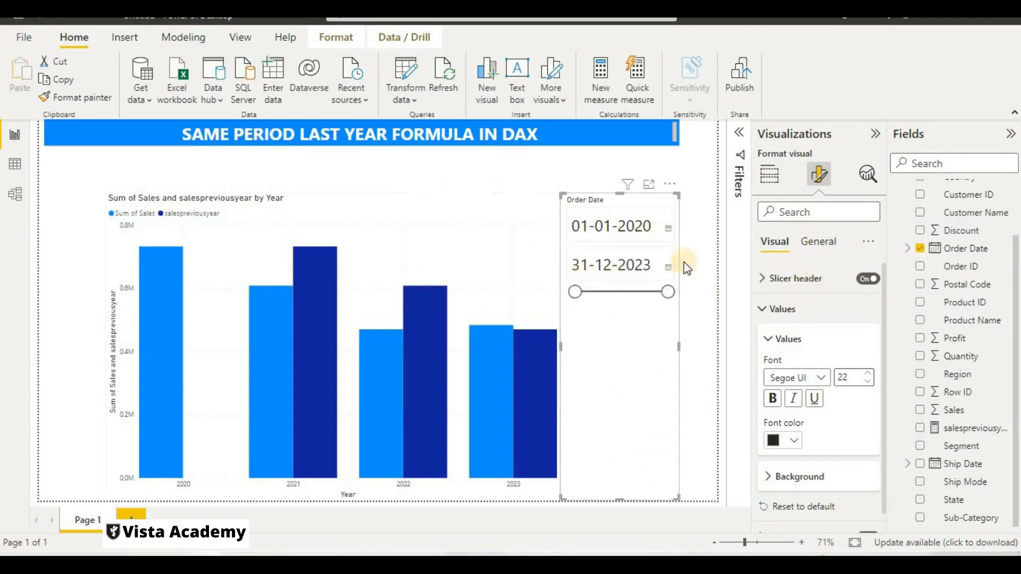
# Step: Change the Order Date slicer to Relative Date and filter it to the last 3 years
pyautogui.click(673, 203)
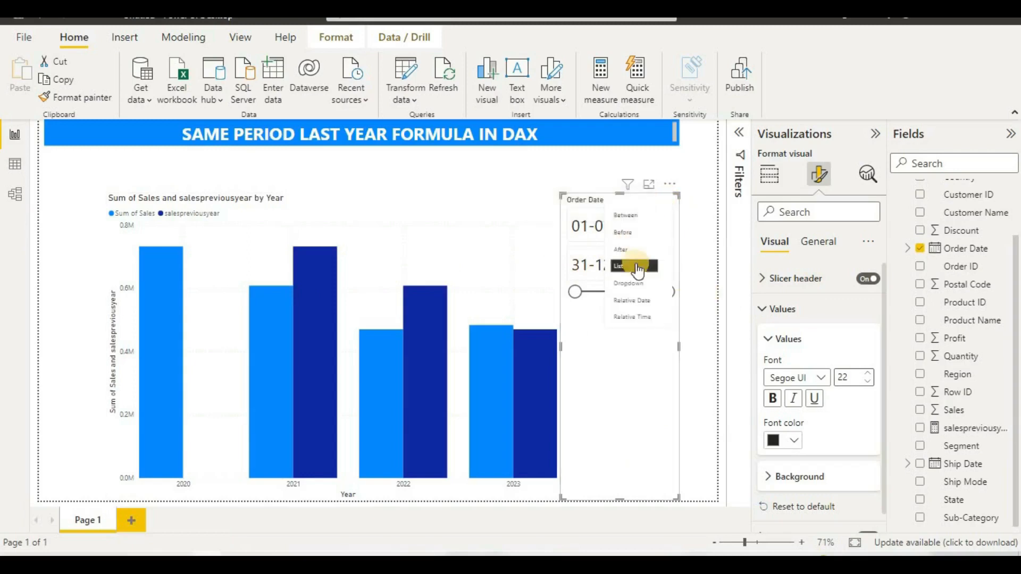
pyautogui.click(650, 301)
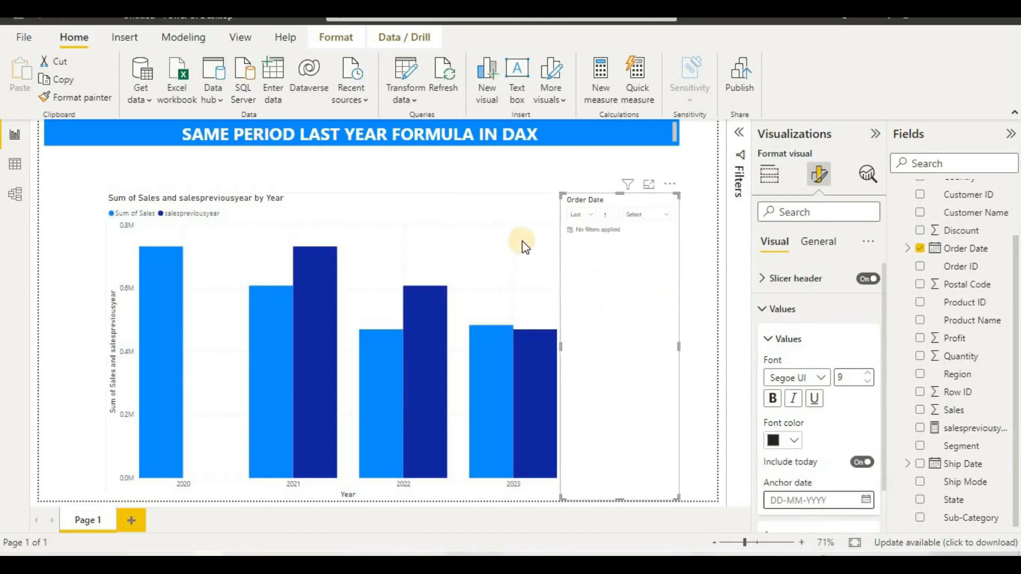
pyautogui.click(637, 218)
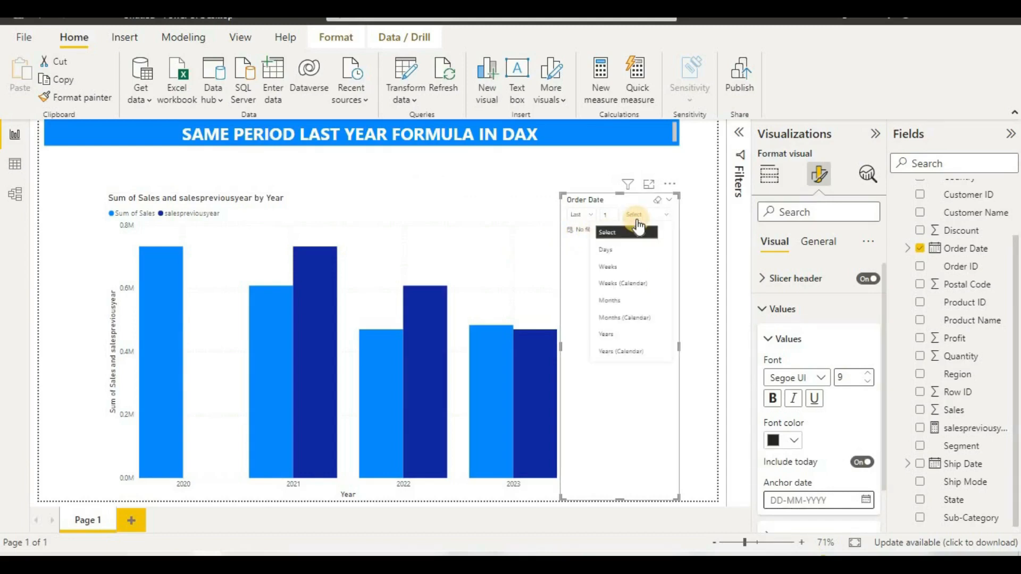
pyautogui.click(634, 334)
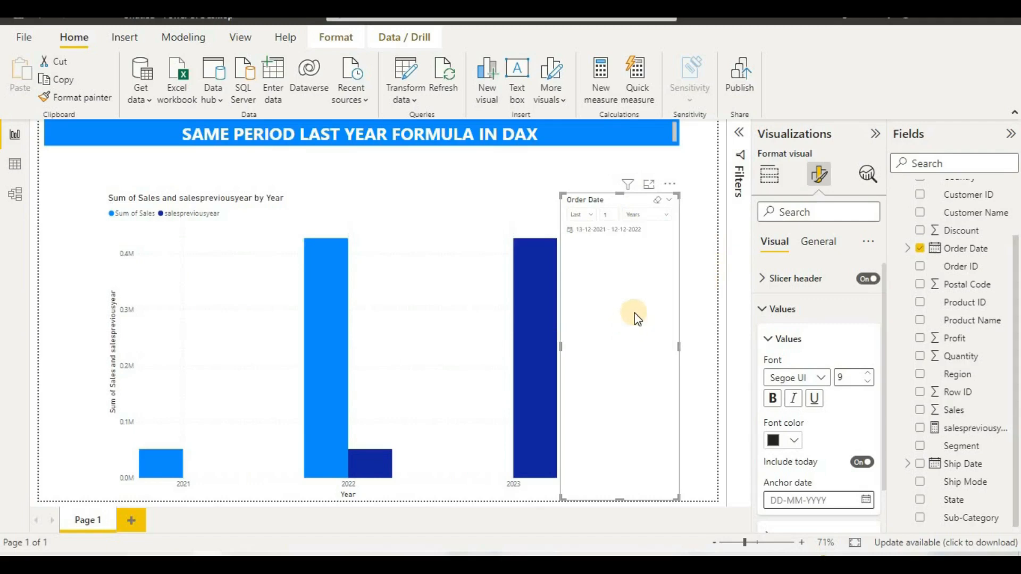
pyautogui.click(615, 213)
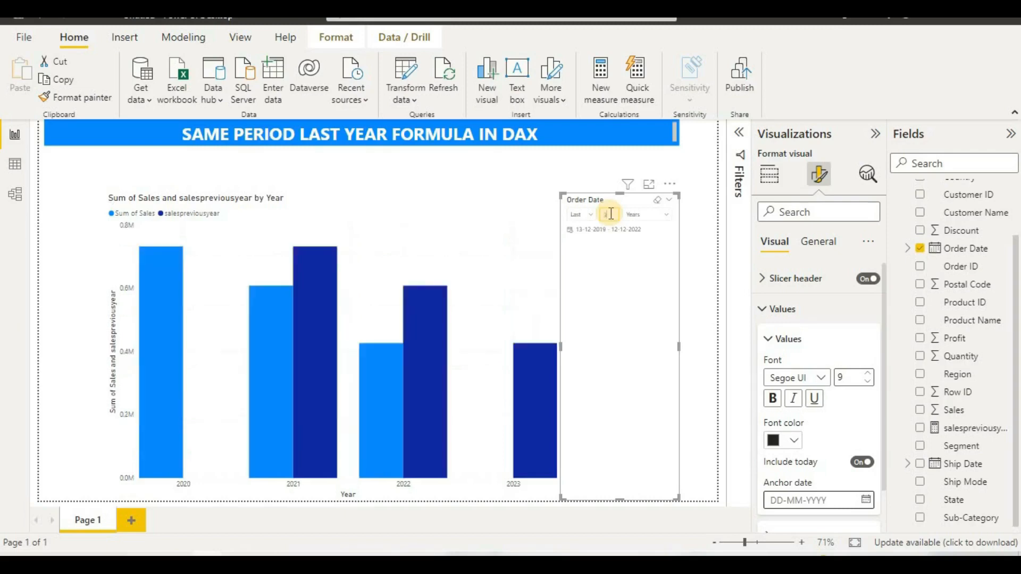
# Step: View the total sales measure's formula and remove the chart created by selecting that field
pyautogui.moveTo(560, 360)
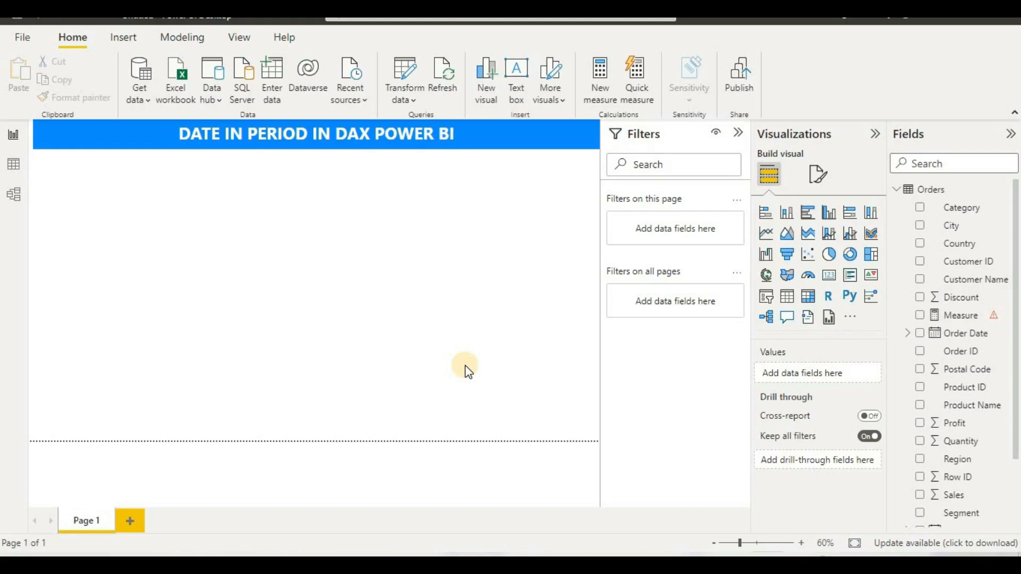
pyautogui.scroll(-3, 928, 403)
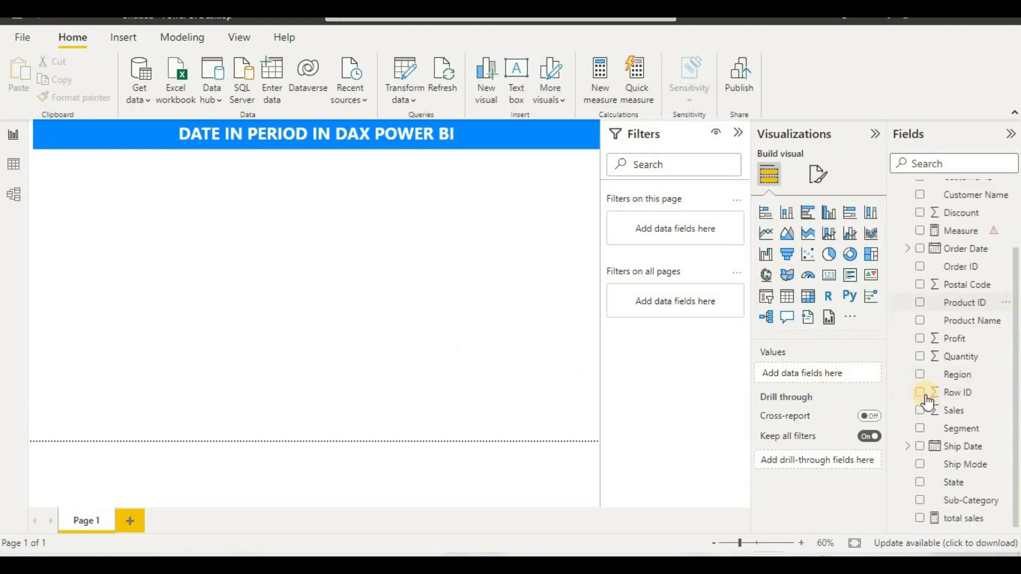
pyautogui.click(927, 522)
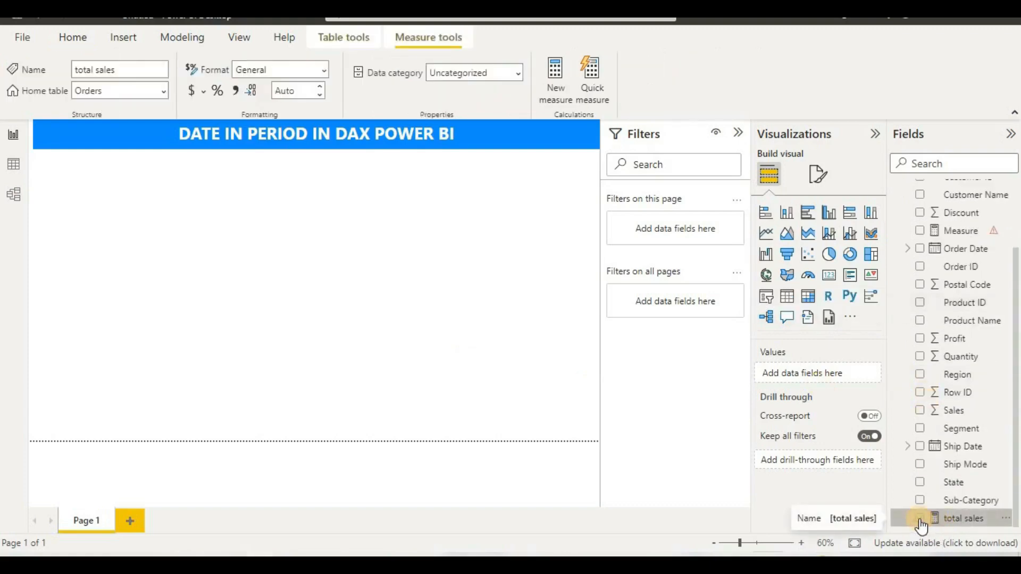
pyautogui.click(920, 520)
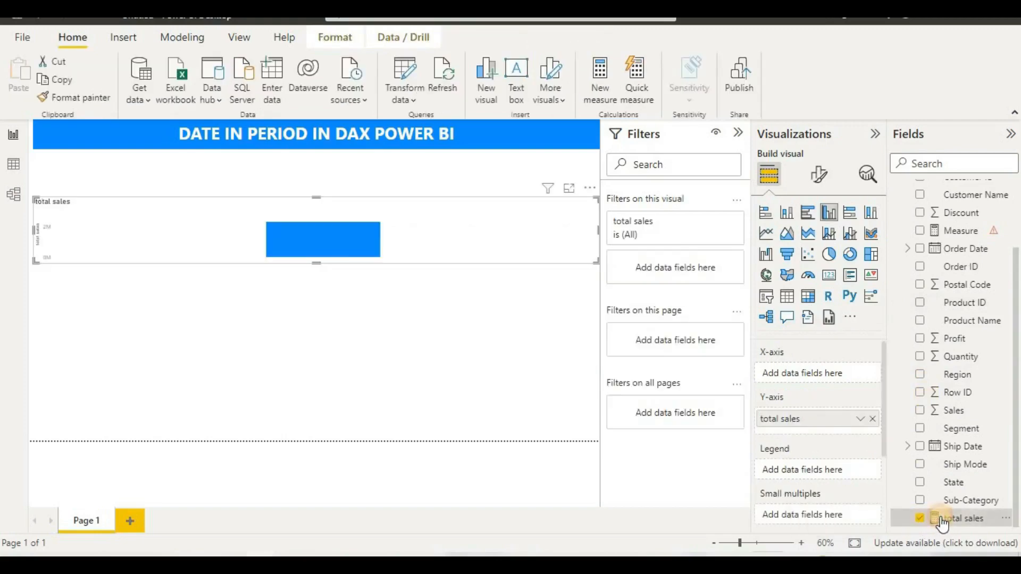
pyautogui.click(947, 520)
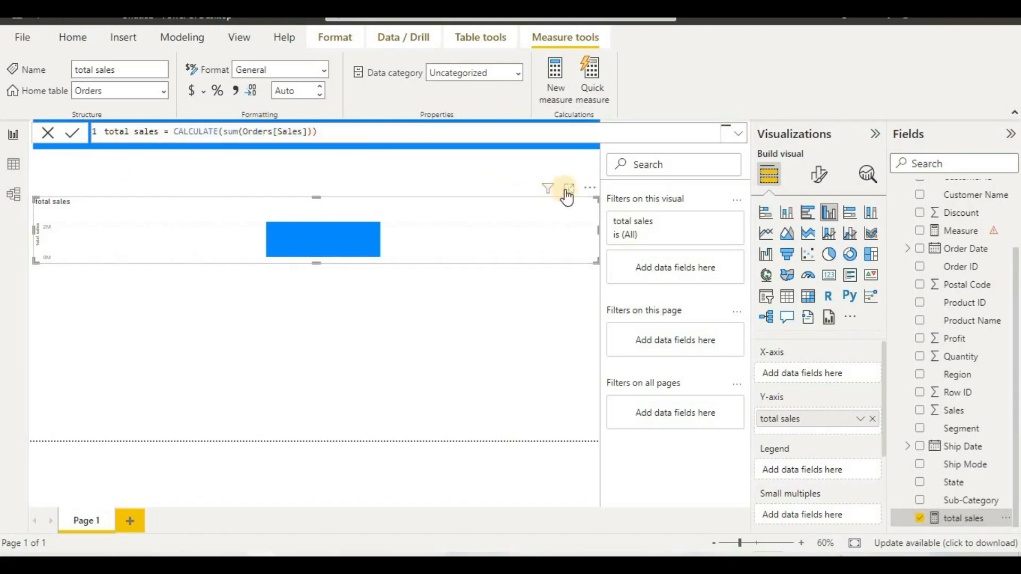
pyautogui.click(593, 187)
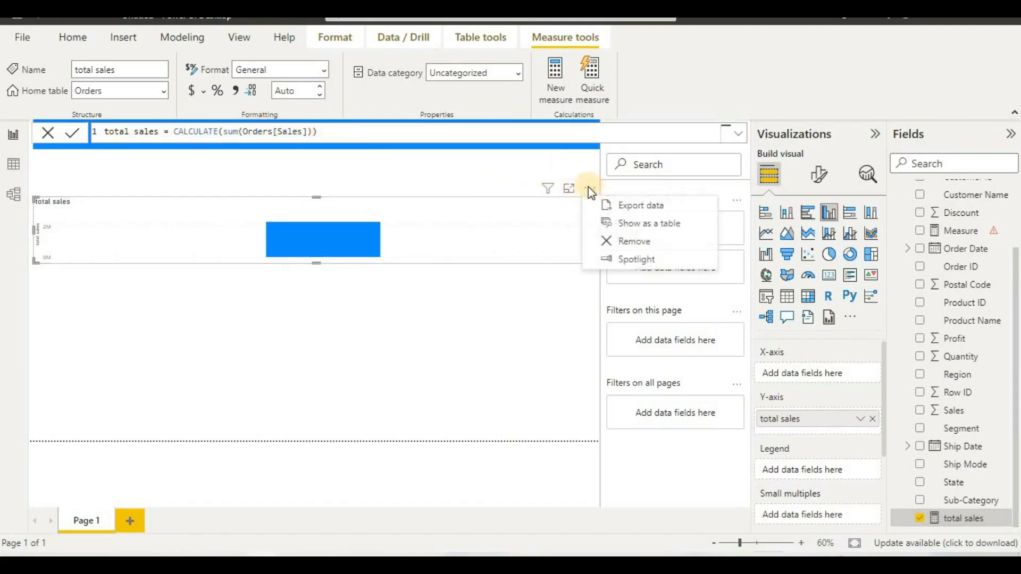
pyautogui.click(604, 241)
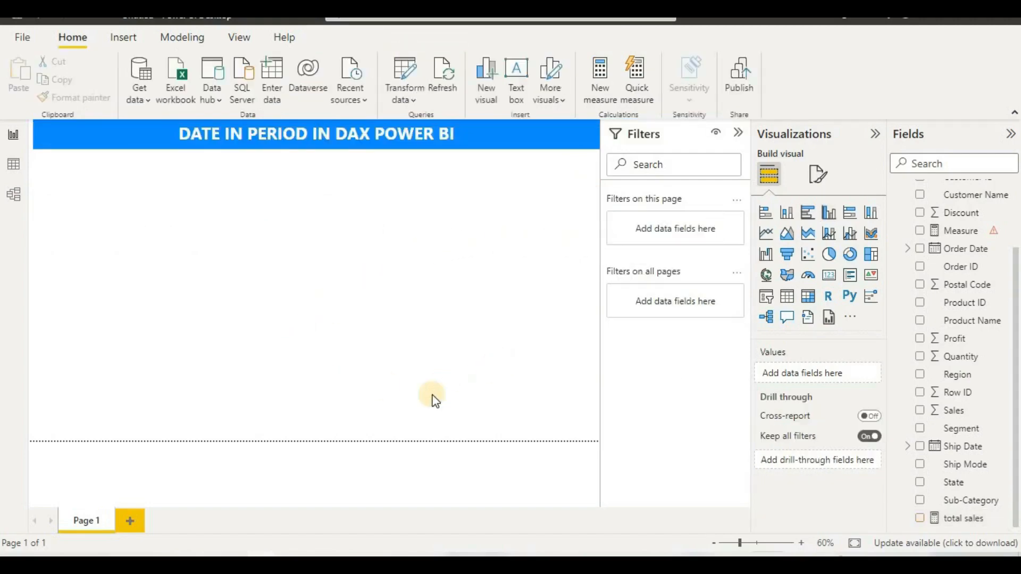
# Step: Create a new measure named 3monthcumulativesales, starting its formula with CALCULATE([total sales]
pyautogui.click(605, 89)
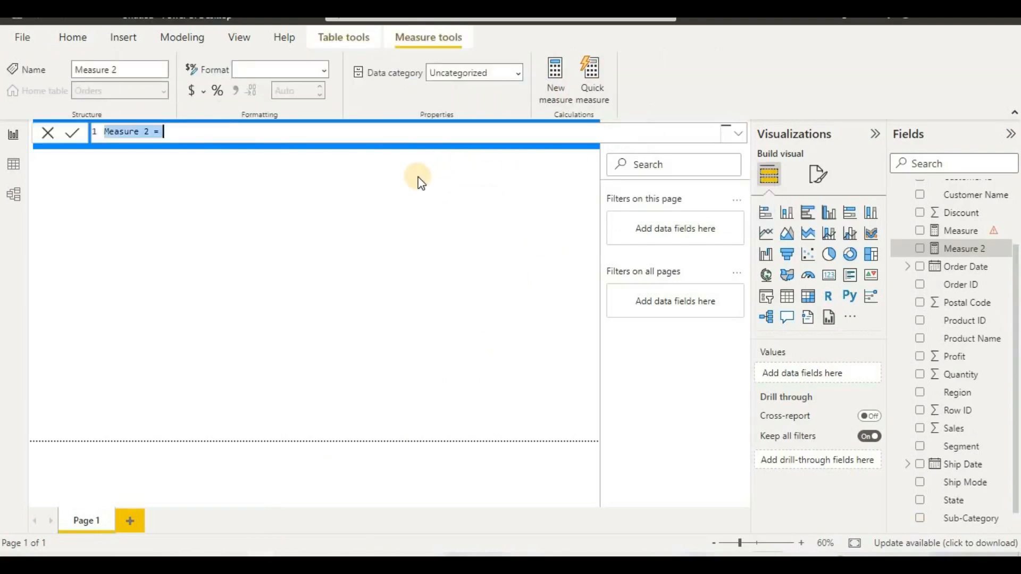
pyautogui.write('3months')
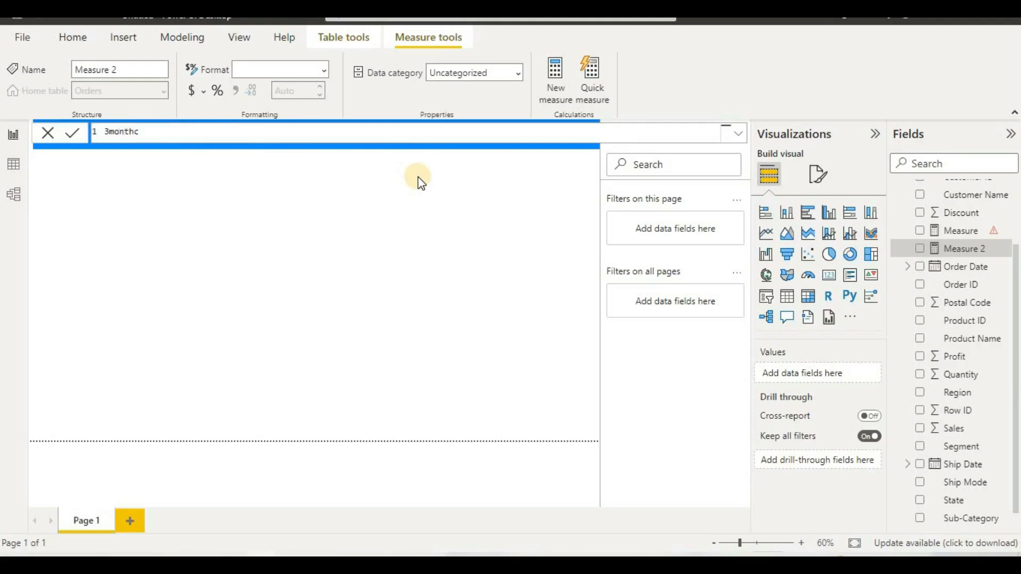
pyautogui.write('umulativesales=ca')
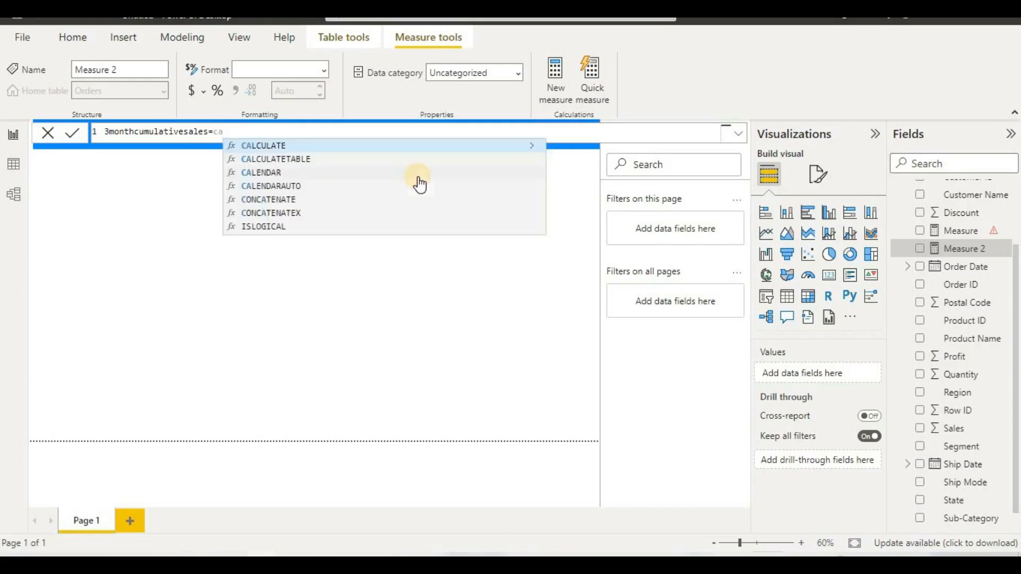
pyautogui.click(426, 142)
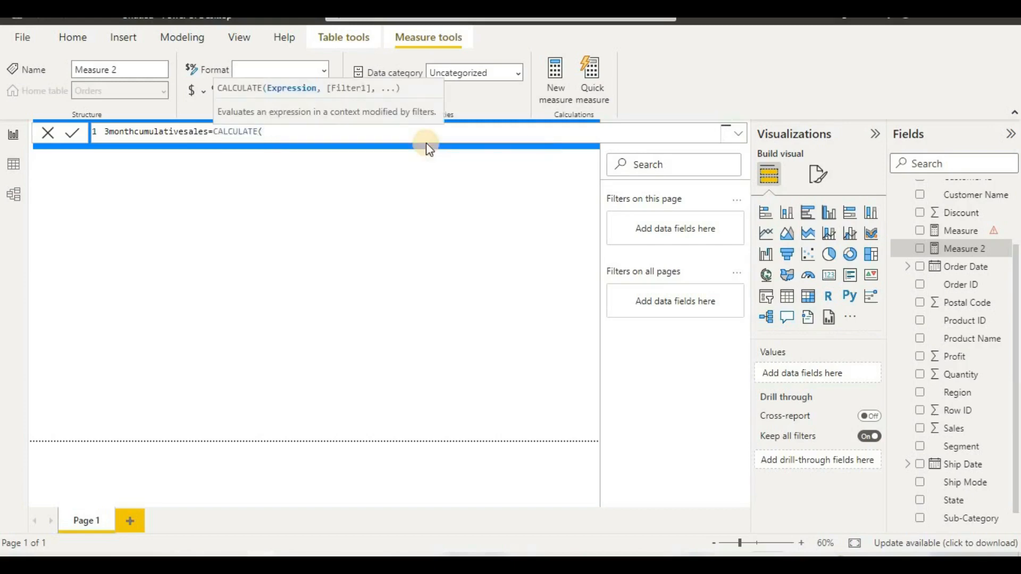
pyautogui.write('tota')
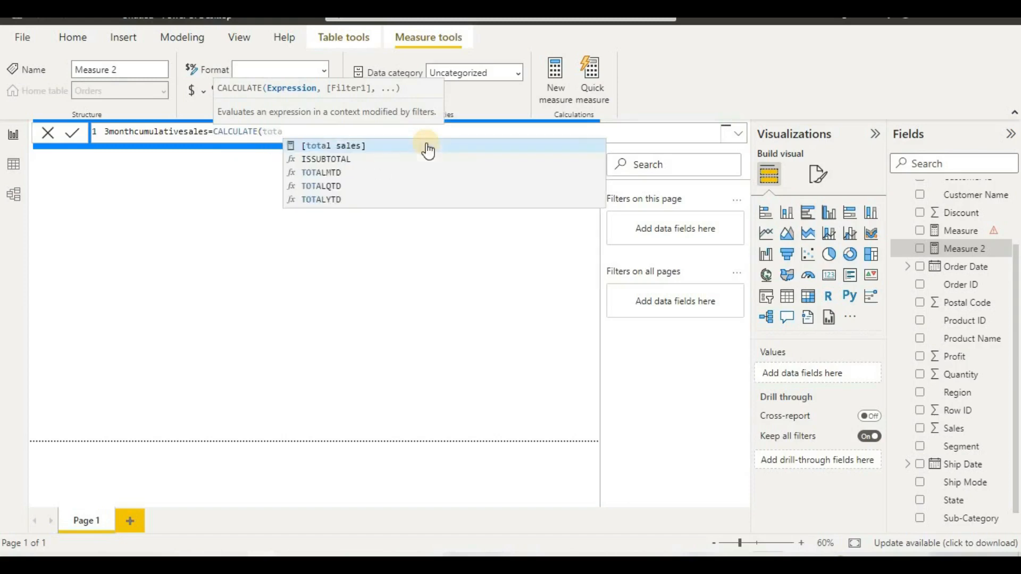
pyautogui.click(427, 147)
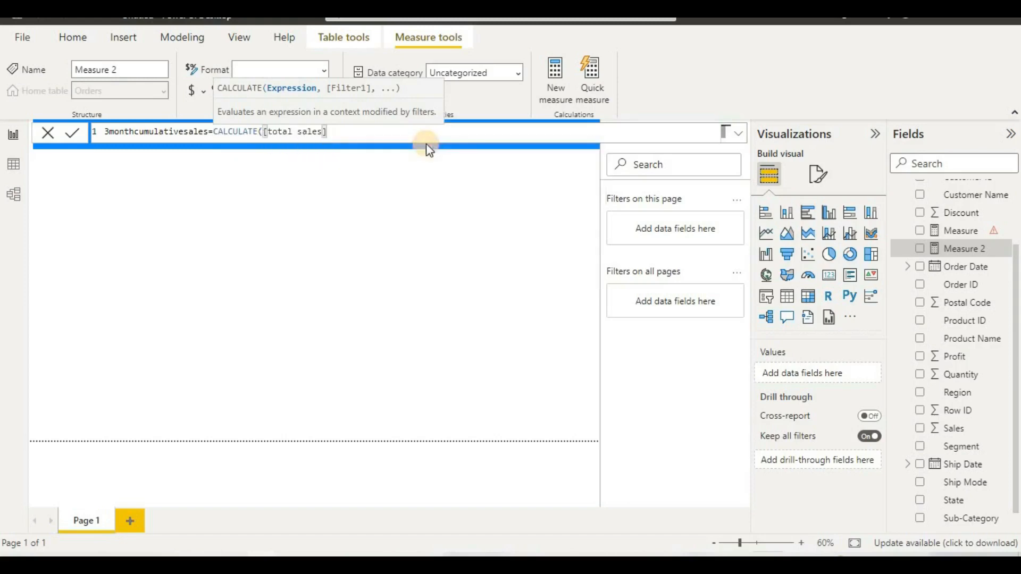
# Step: Add DATESINPERIOD as the CALCULATE filter, with Orders[Order Date].[Date] as its dates argument
pyautogui.write(',')
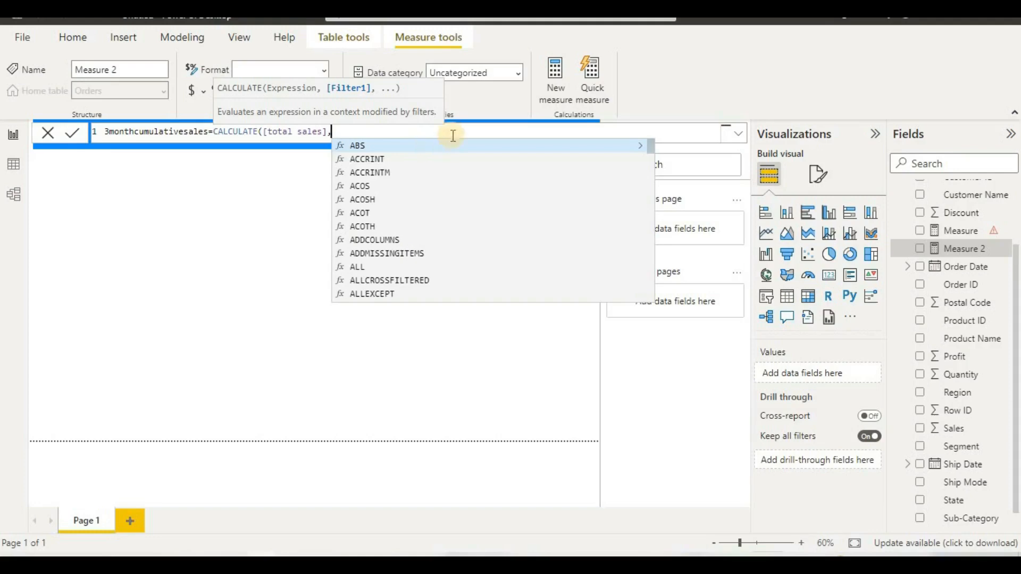
pyautogui.write('date')
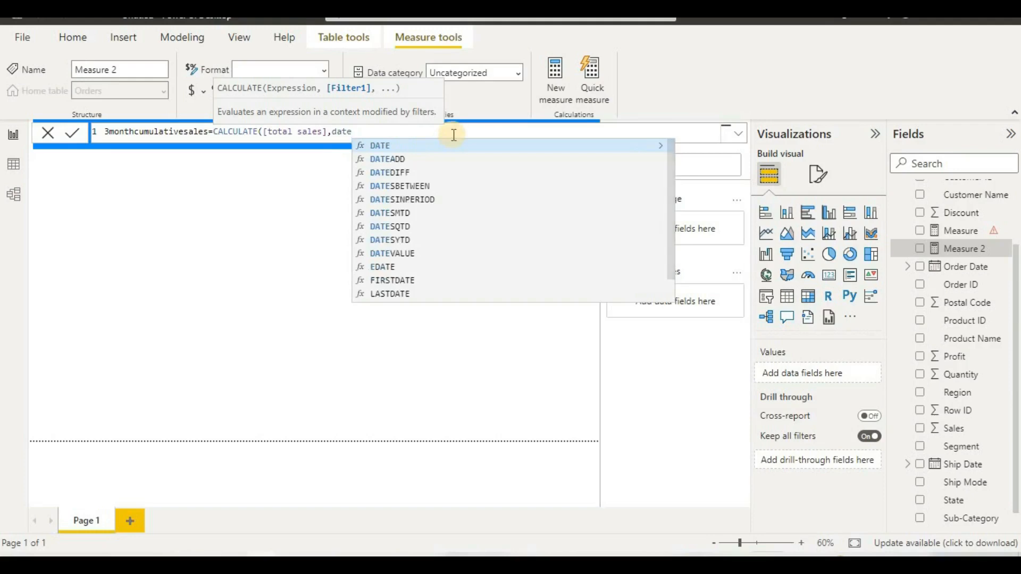
pyautogui.click(469, 200)
pyautogui.write('ord')
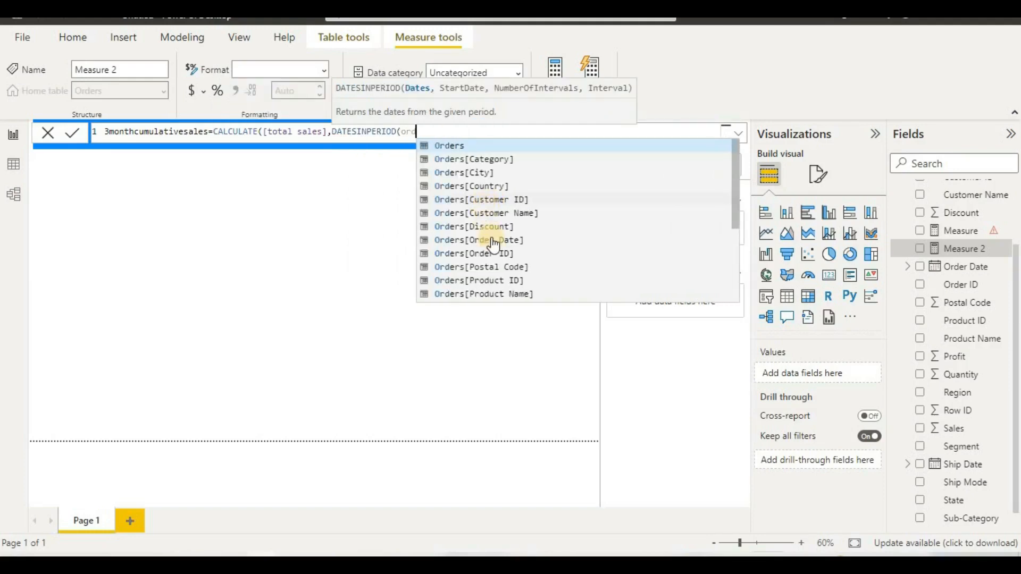
pyautogui.click(486, 240)
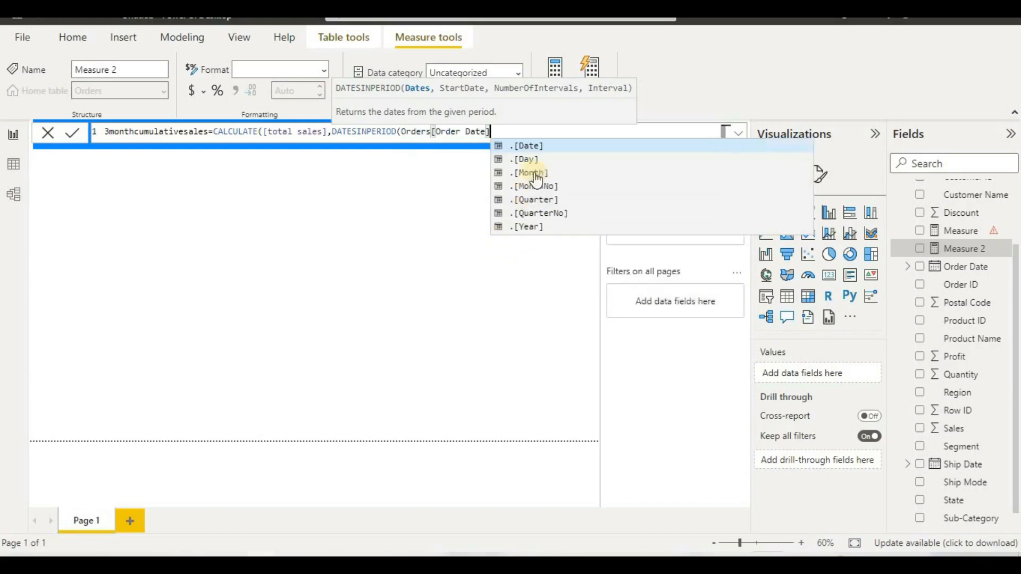
pyautogui.click(550, 142)
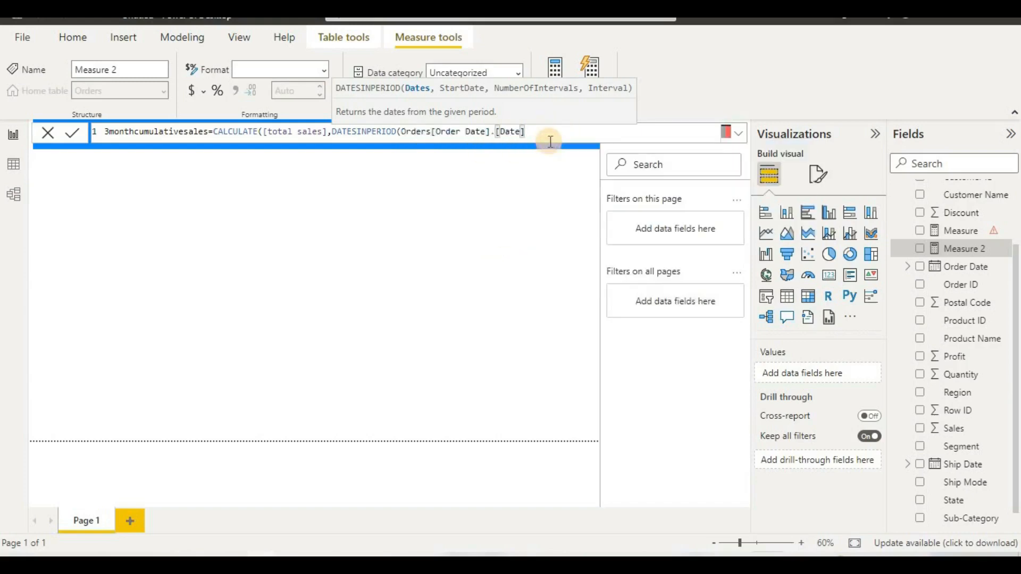
pyautogui.write(',')
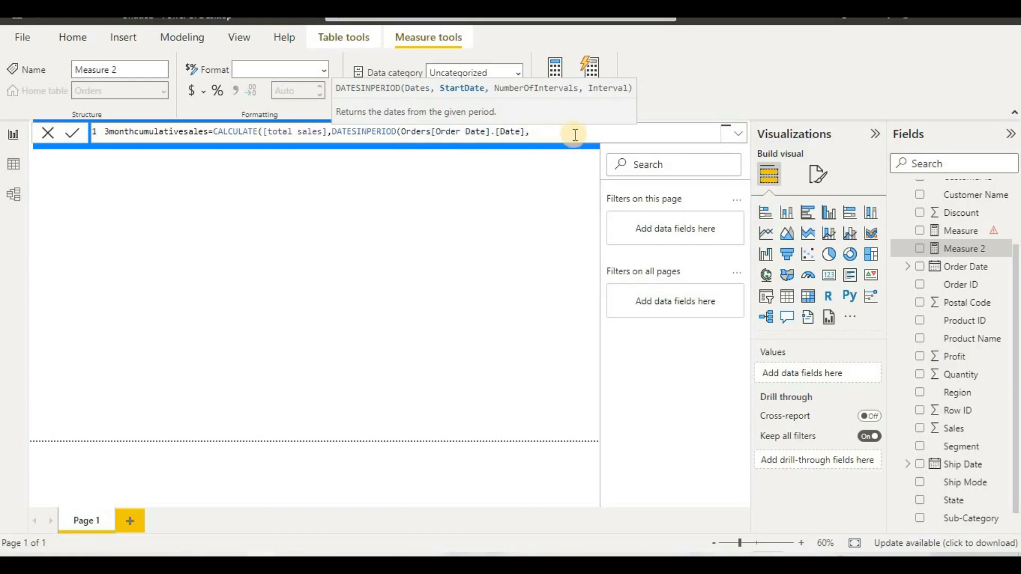
# Step: Enter LASTDATE(Orders[Order Date].[Date]) as the start date argument of DATESINPERIOD
pyautogui.write('last')
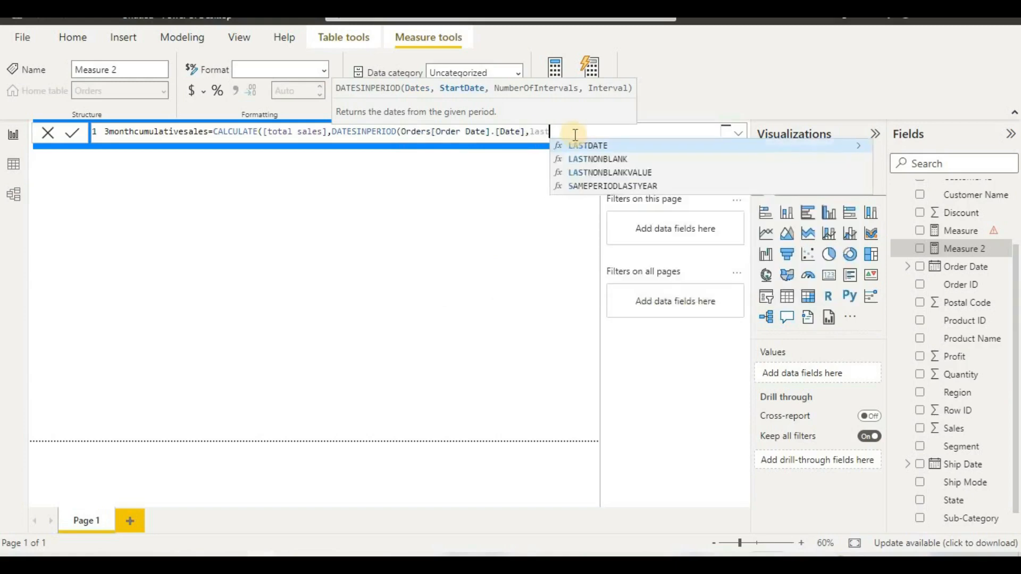
pyautogui.click(592, 147)
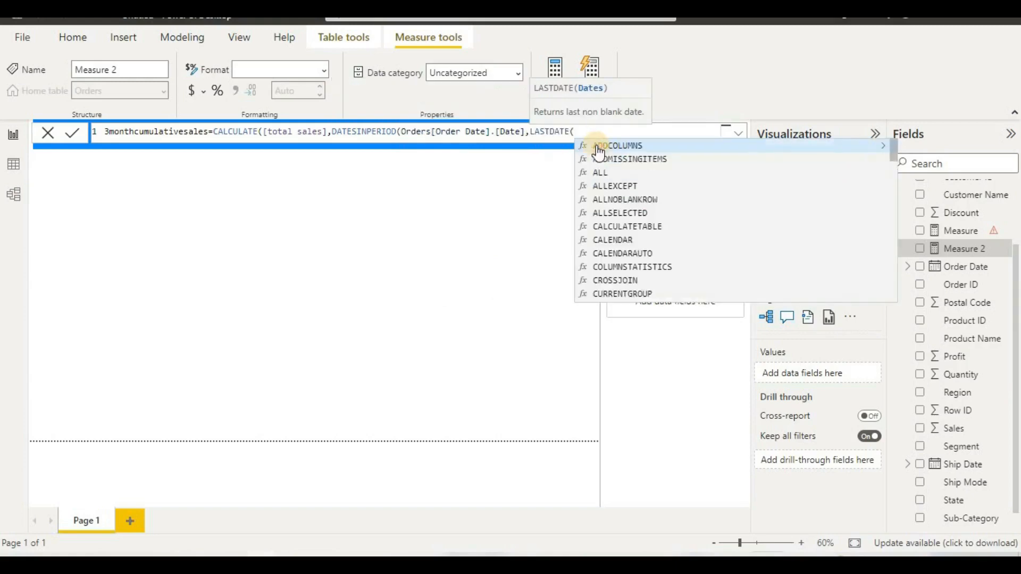
pyautogui.write('orde')
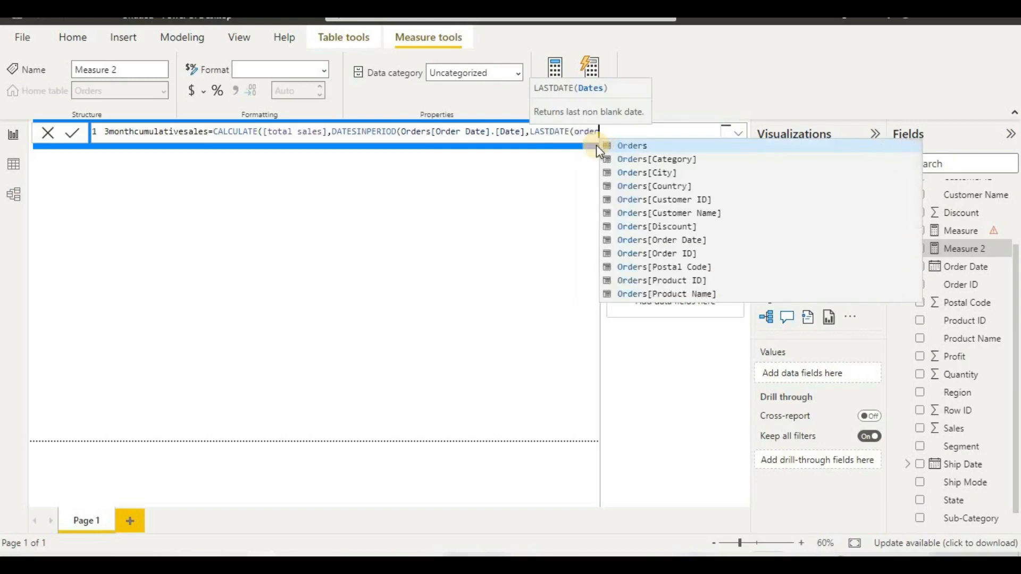
pyautogui.write('r')
pyautogui.click(671, 242)
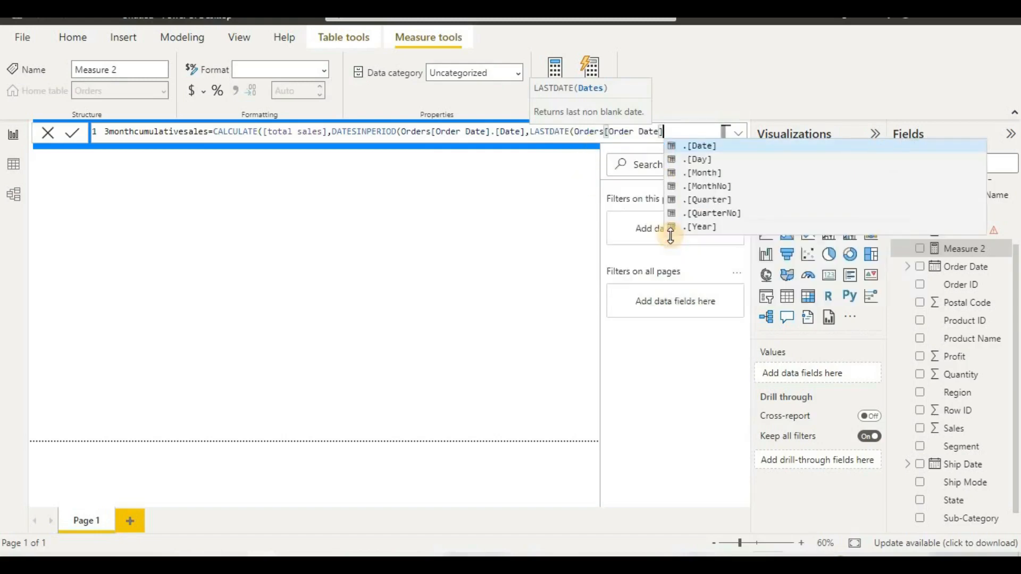
pyautogui.click(733, 145)
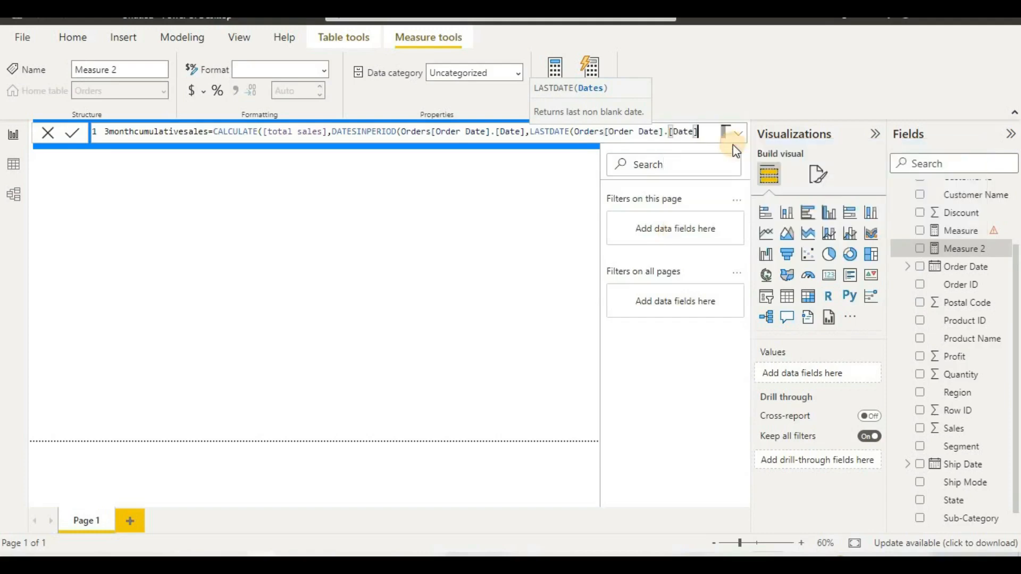
pyautogui.write(')')
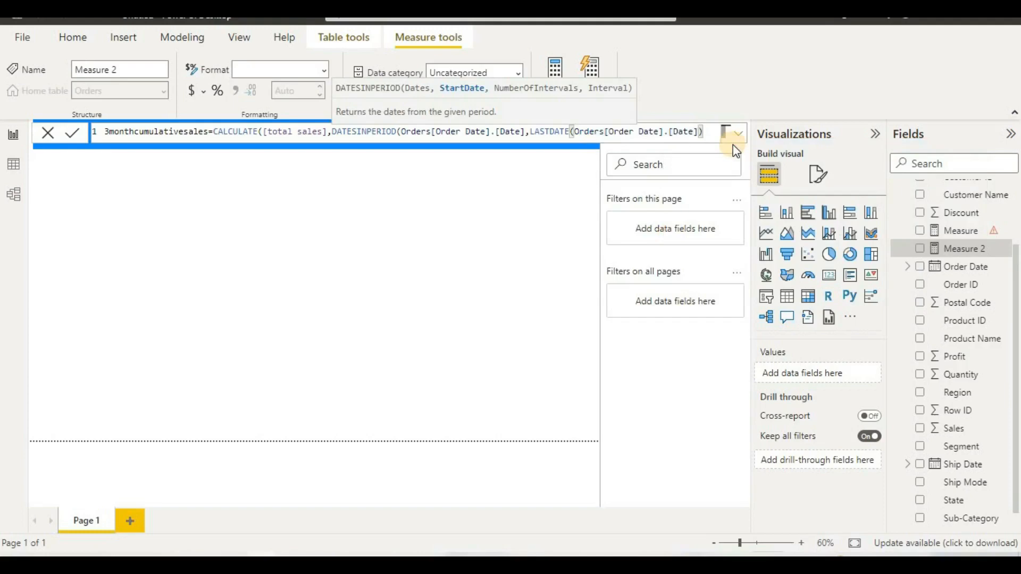
pyautogui.write(',')
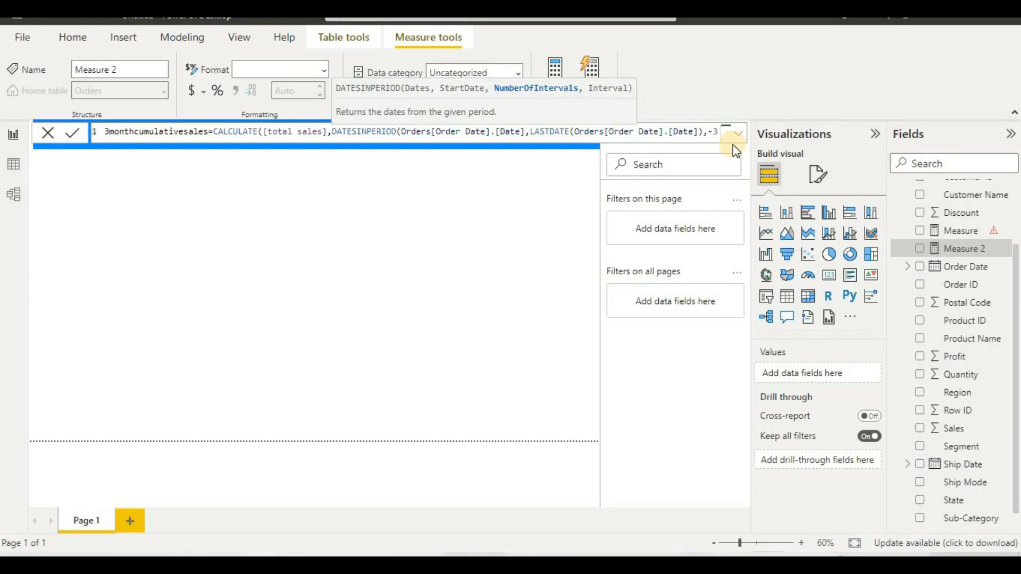
# Step: Finish DATESINPERIOD with -3 intervals of month and commit the 3monthcumulativesales measure
pyautogui.write('-3month')
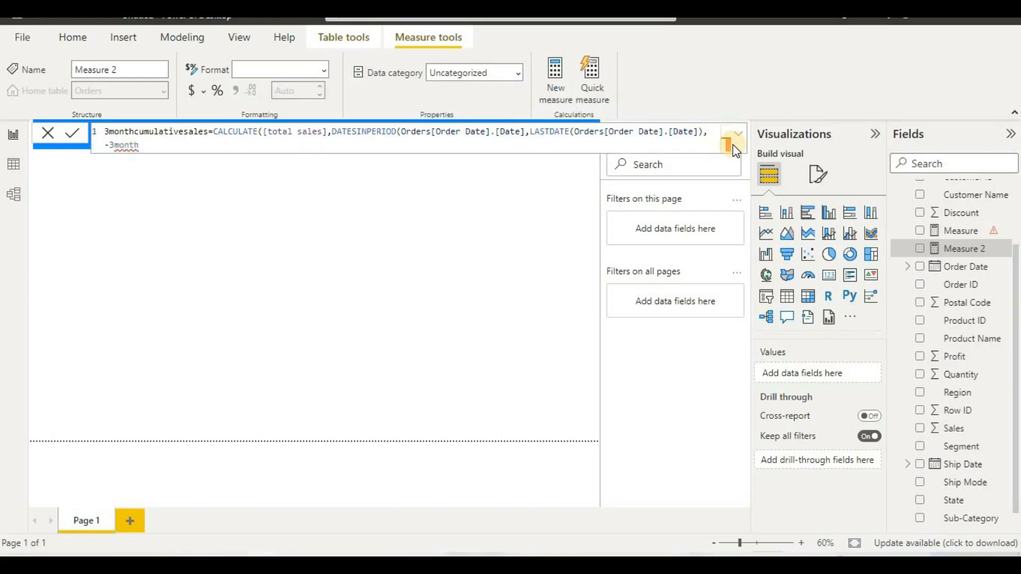
pyautogui.press('BackSpace')
pyautogui.press('BackSpace')
pyautogui.press('BackSpace')
pyautogui.press('BackSpace')
pyautogui.press('BackSpace')
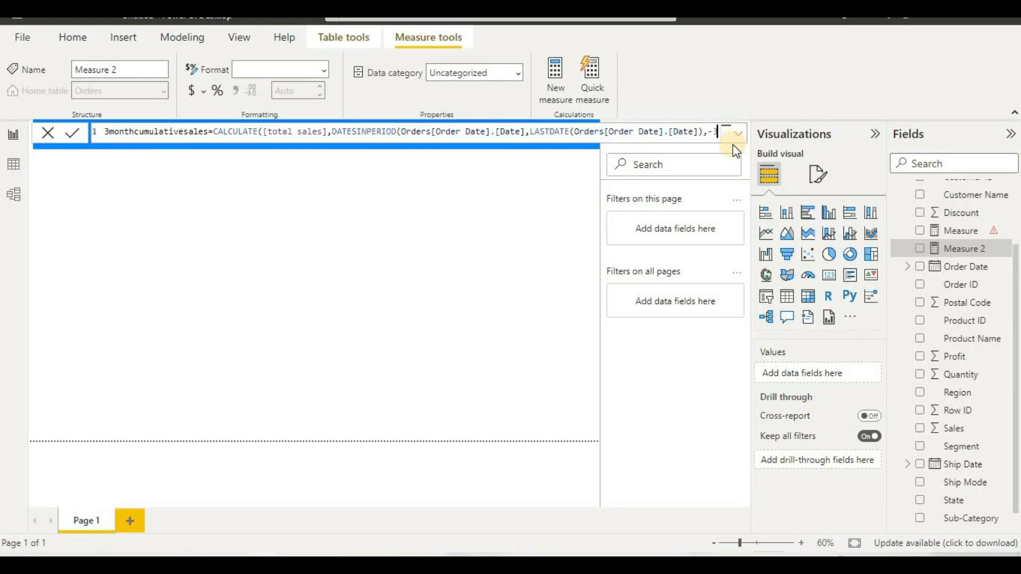
pyautogui.write(',')
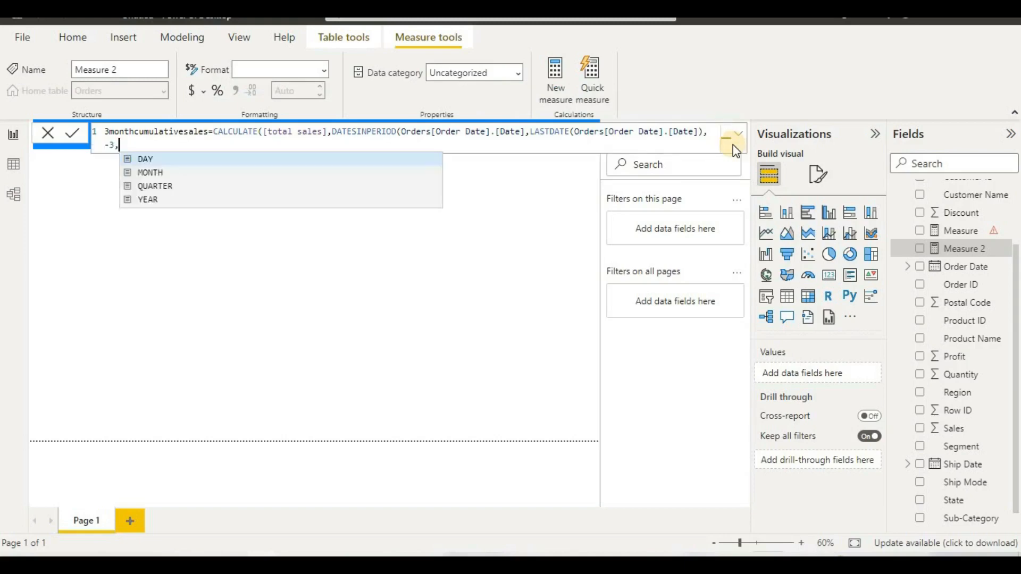
pyautogui.write('month')
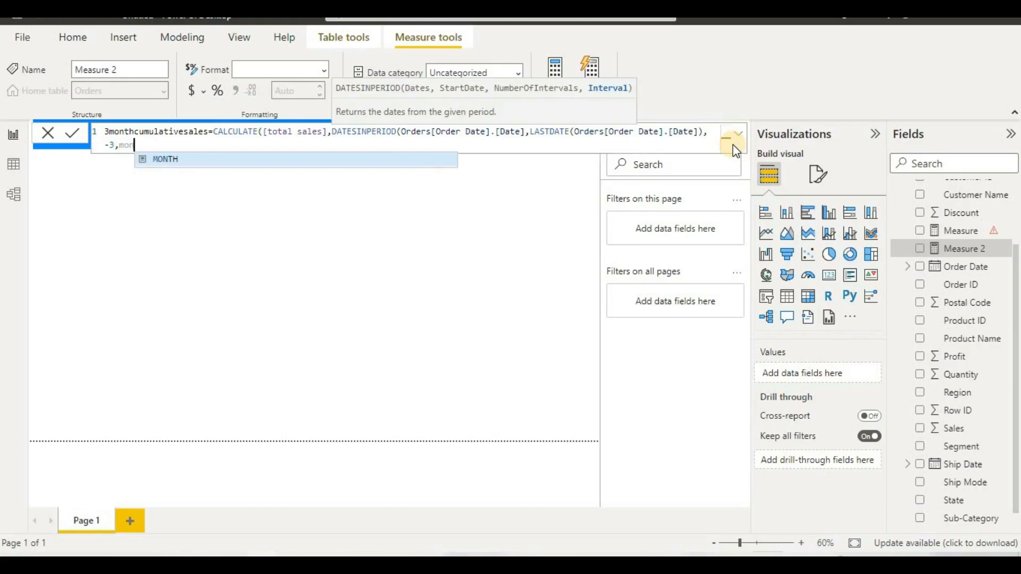
pyautogui.write(')')
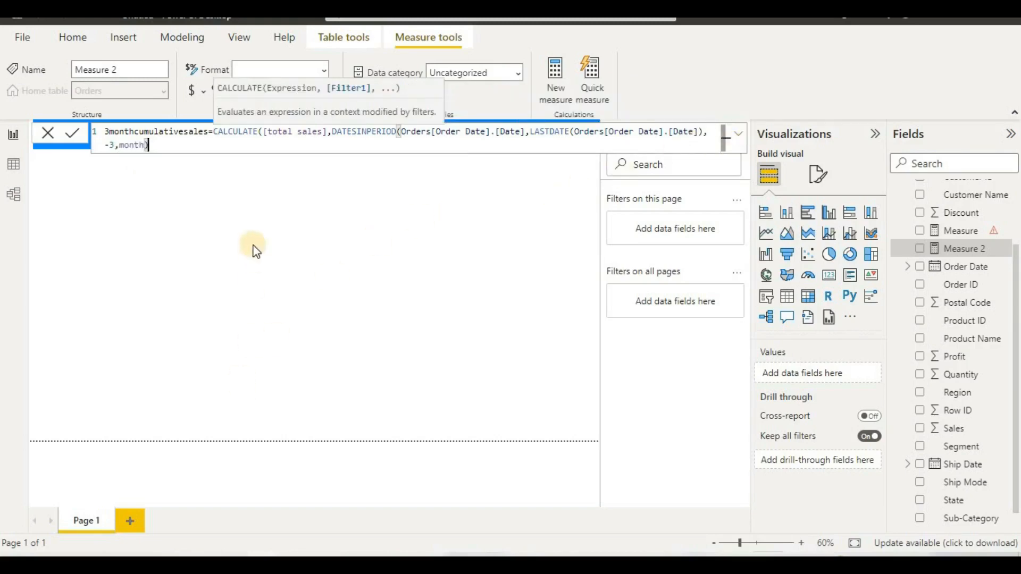
pyautogui.click(65, 135)
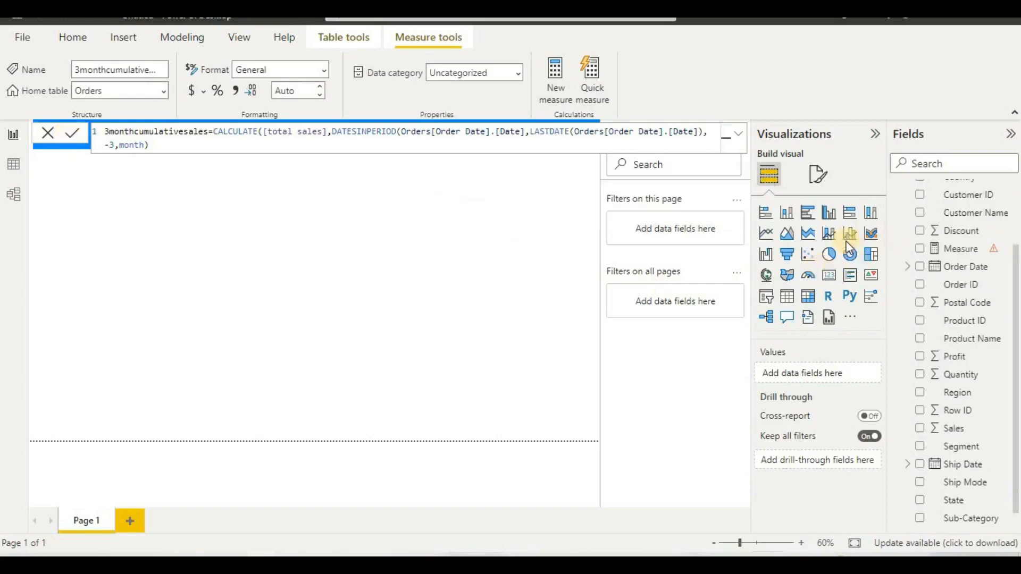
# Step: Insert a table visual with the Order Date hierarchy and Sub-Category, and stretch it down to the page's lower edge
pyautogui.click(788, 295)
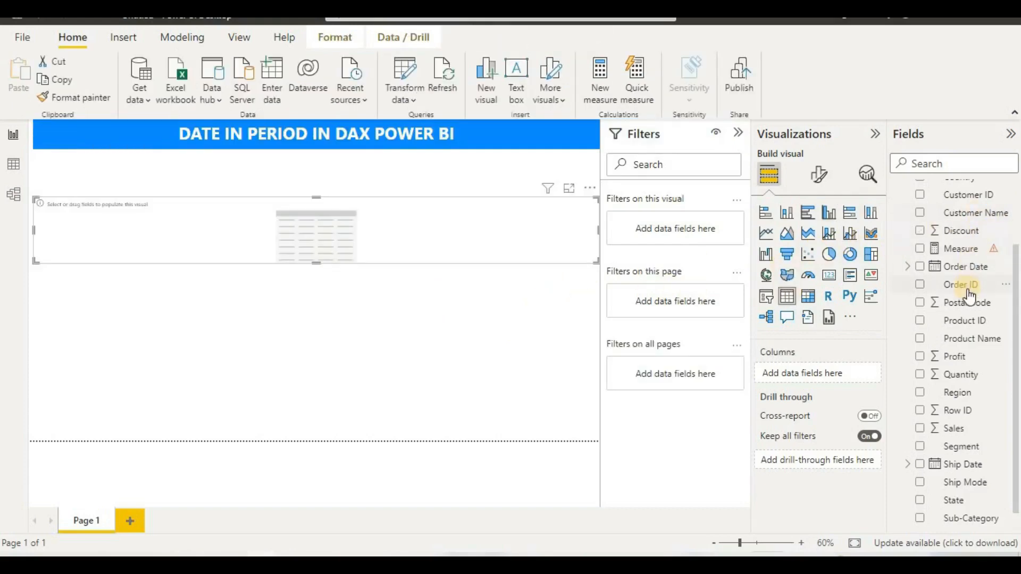
pyautogui.moveTo(967, 267); pyautogui.dragTo(823, 377)
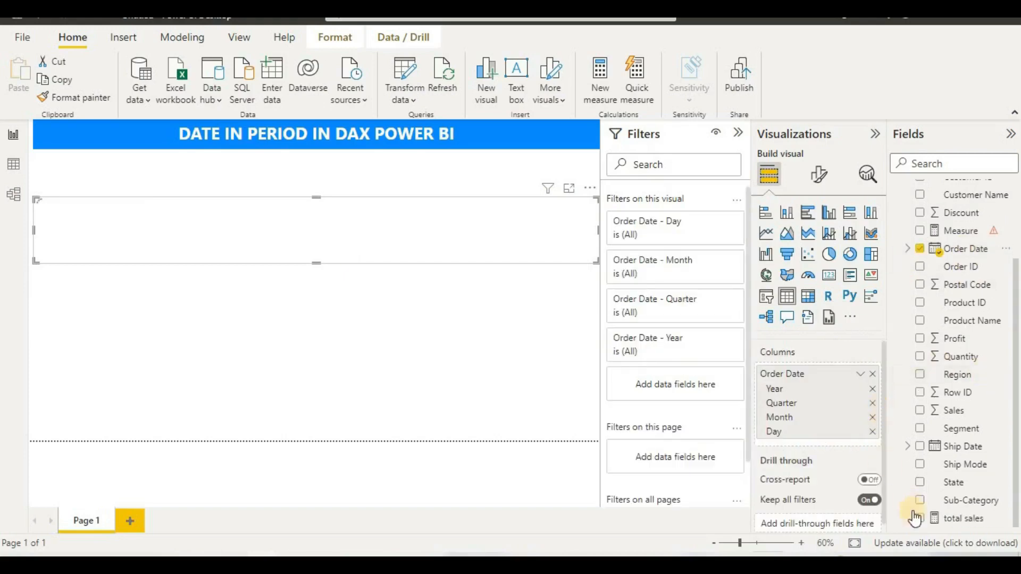
pyautogui.moveTo(923, 517); pyautogui.dragTo(805, 445)
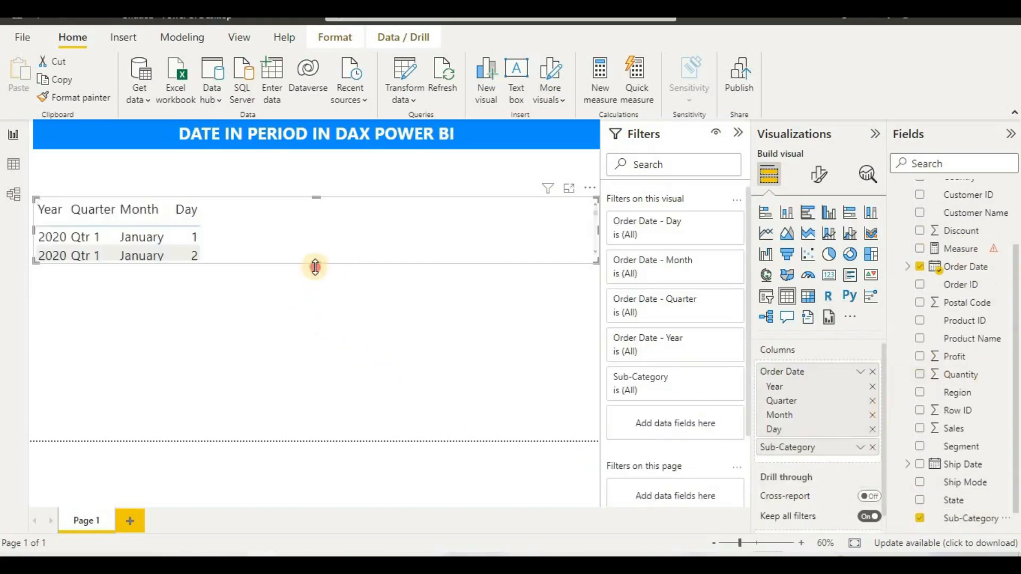
pyautogui.moveTo(315, 263); pyautogui.dragTo(308, 440)
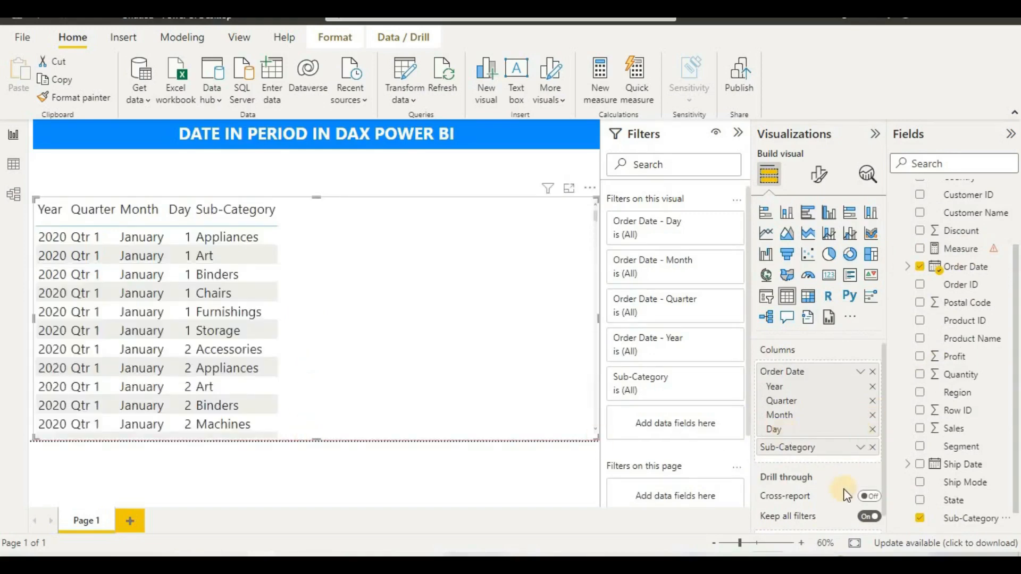
# Step: Replace Sub-Category with the total sales measure in the table
pyautogui.click(946, 518)
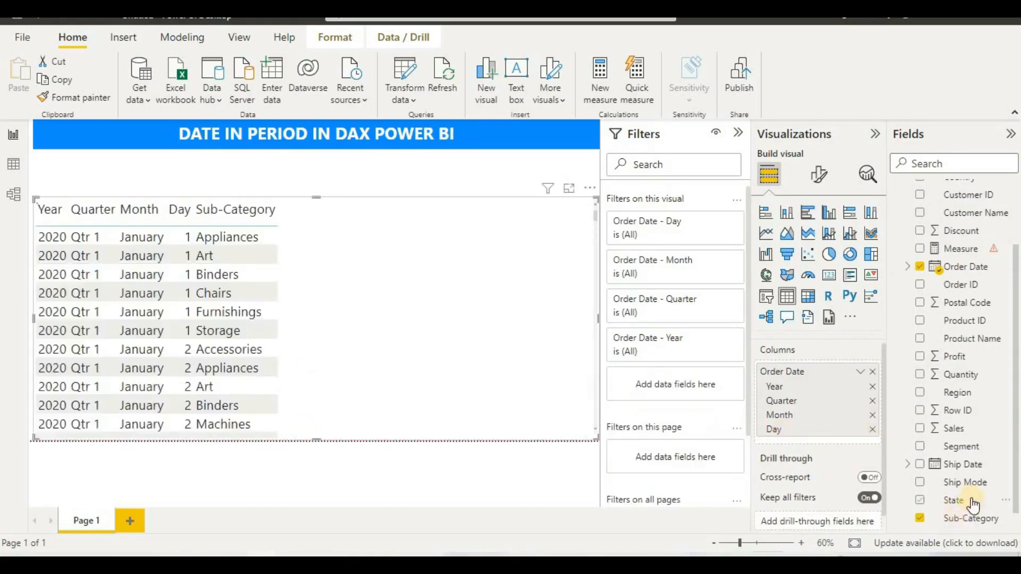
pyautogui.scroll(-1, 951, 517)
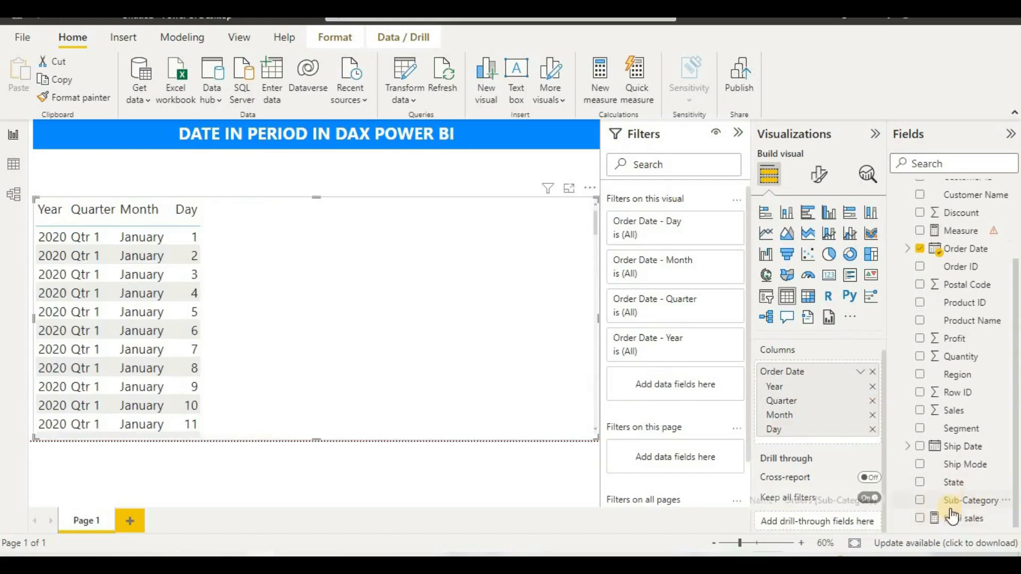
pyautogui.moveTo(925, 520); pyautogui.dragTo(802, 449)
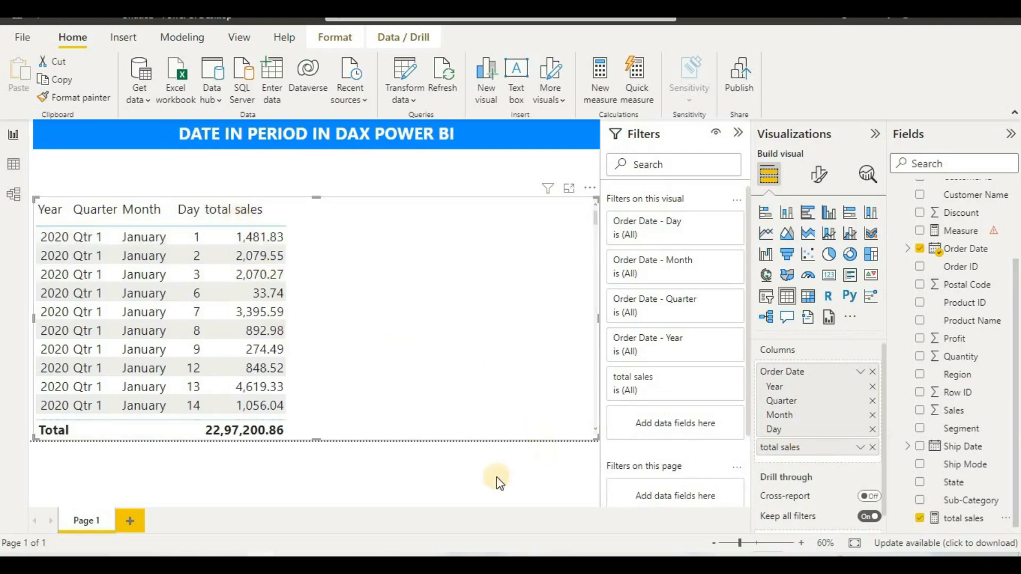
# Step: Remove the Day level from the table and add the 3monthcumulativesales measure as a column
pyautogui.click(873, 430)
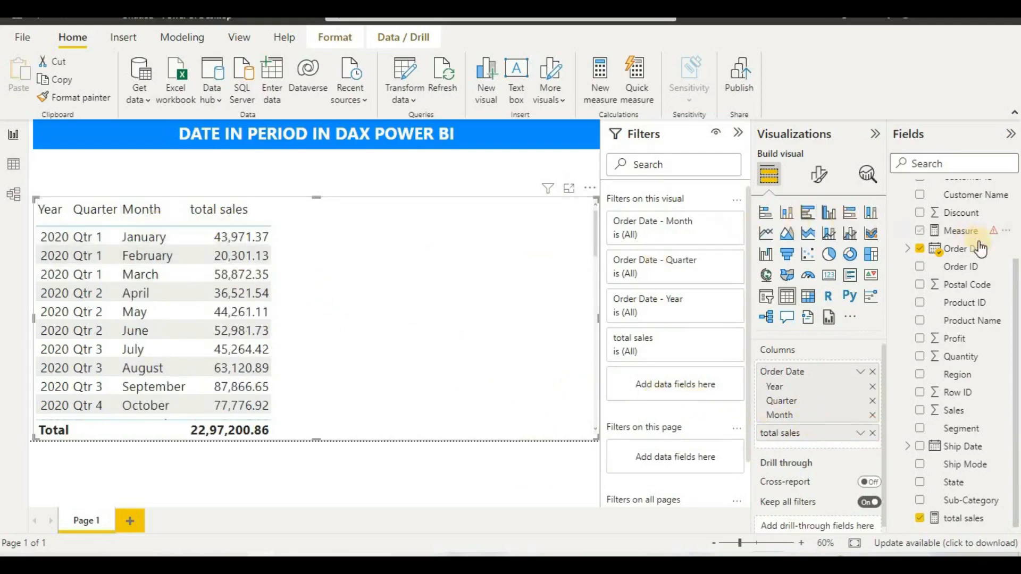
pyautogui.scroll(3, 957, 335)
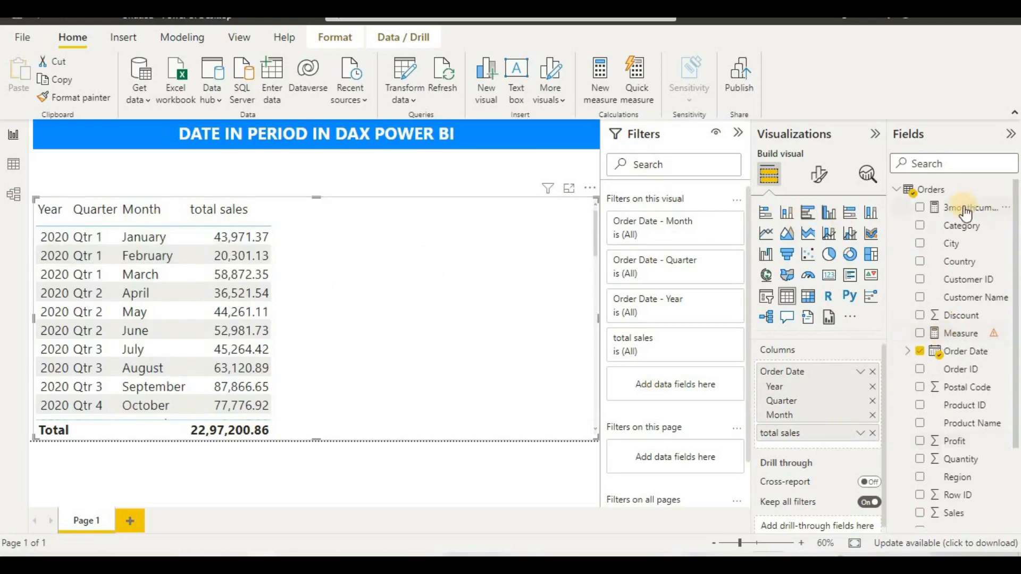
pyautogui.moveTo(963, 208); pyautogui.dragTo(439, 282)
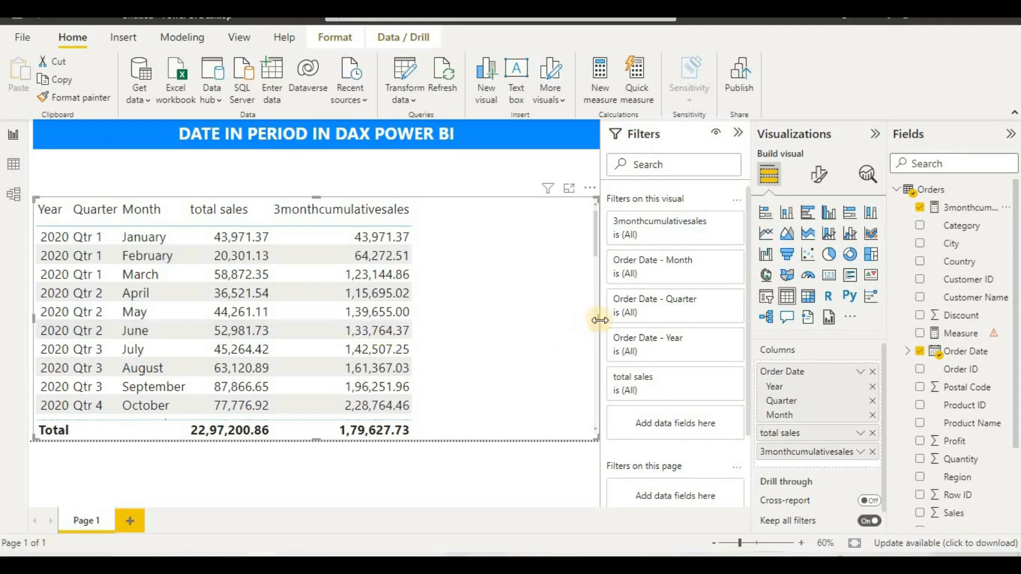
# Step: Collapse the filters area and shrink the table to free space beside and below it on the page
pyautogui.moveTo(600, 320); pyautogui.dragTo(479, 318)
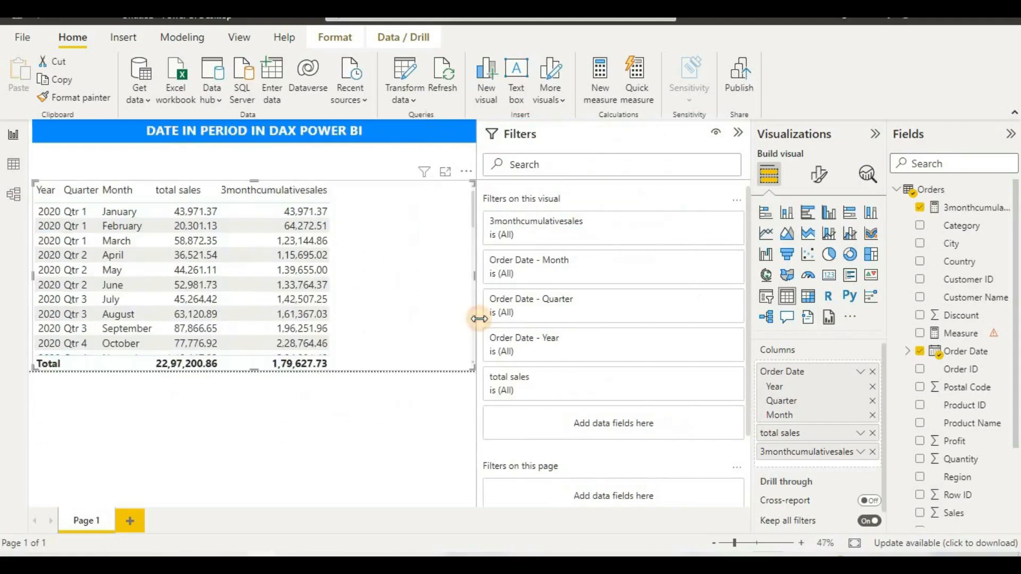
pyautogui.click(739, 134)
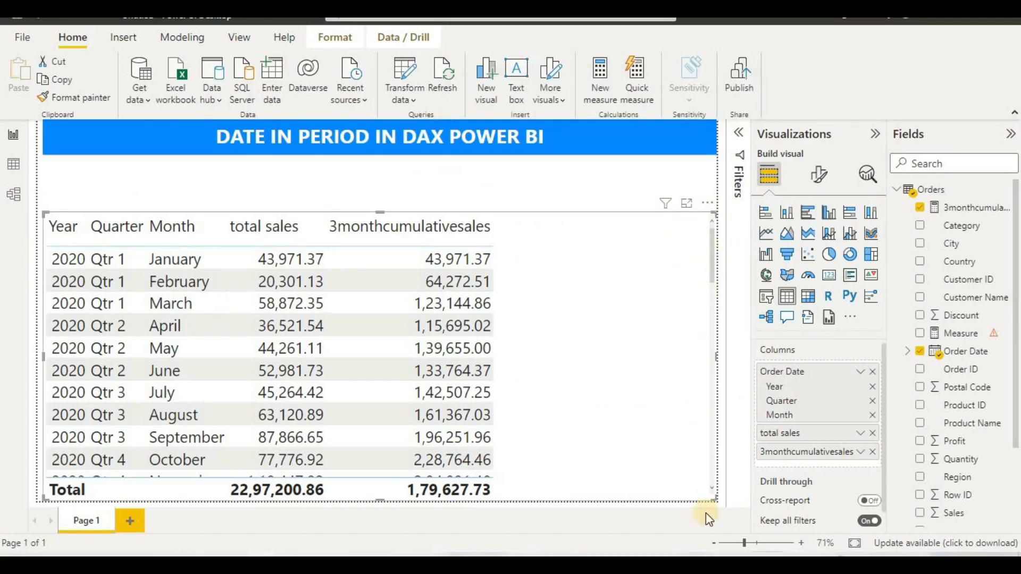
pyautogui.moveTo(715, 498); pyautogui.dragTo(308, 406)
pyautogui.click(504, 333)
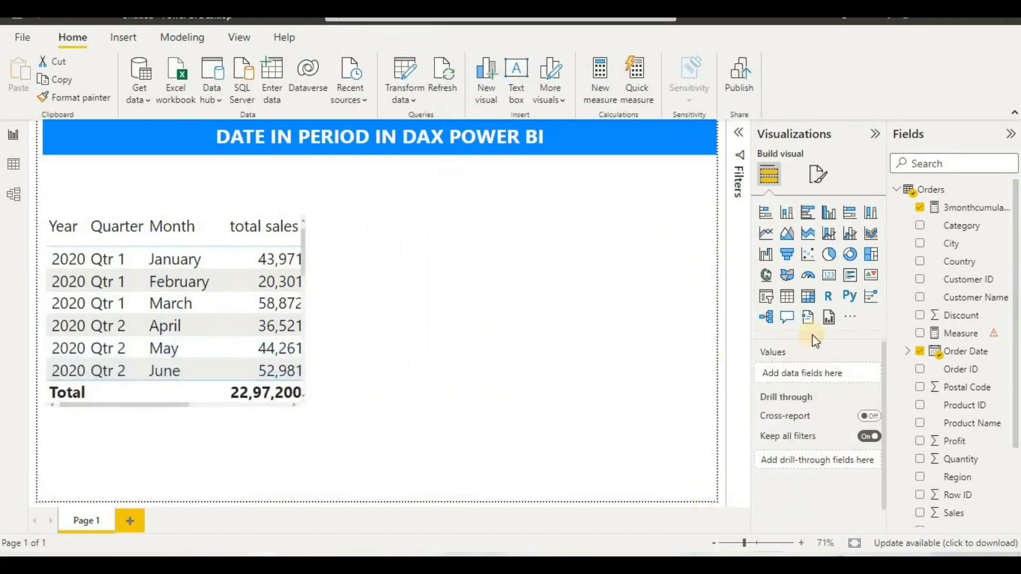
# Step: Insert a clustered column chart to the right of the table, with Order Date by Year, Quarter and Month on its X-axis
pyautogui.click(830, 218)
pyautogui.moveTo(113, 467); pyautogui.dragTo(561, 241)
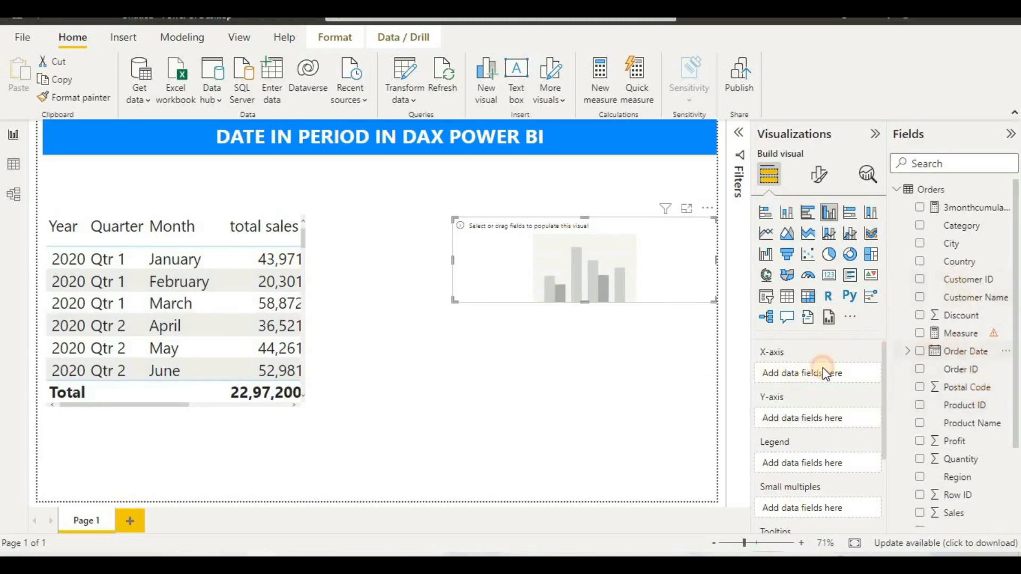
pyautogui.moveTo(824, 372)
pyautogui.mouseDown()
pyautogui.moveTo(808, 372)
pyautogui.moveTo(841, 381)
pyautogui.mouseUp()
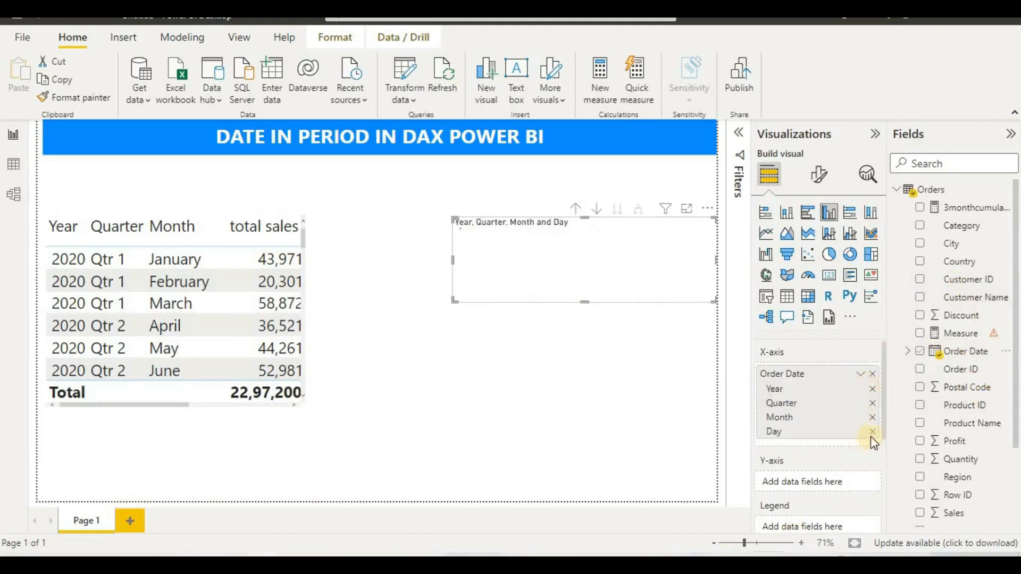
pyautogui.click(873, 431)
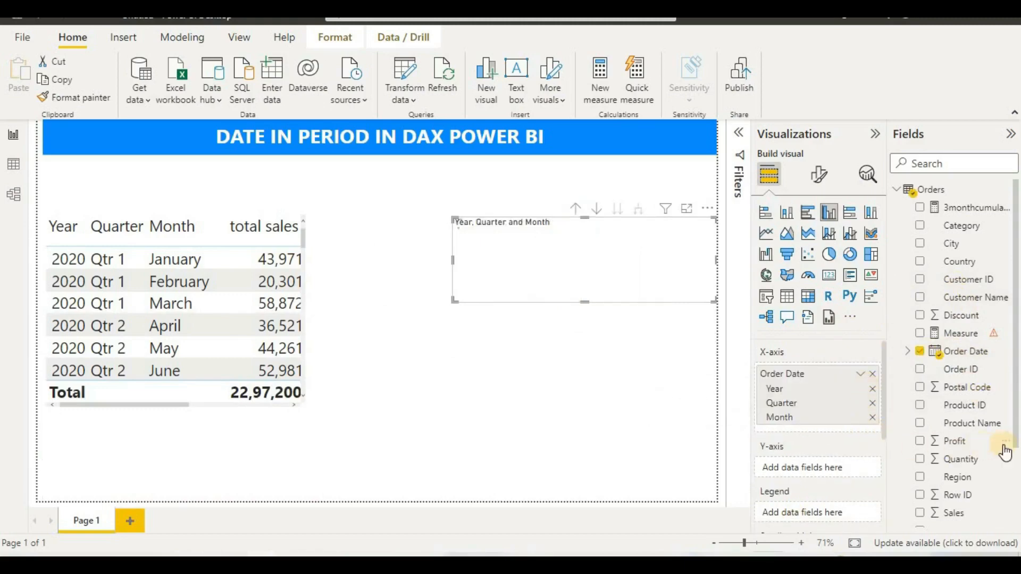
# Step: Put the 3monthcumulativesales measure on the column chart's Y-axis and enlarge the chart to fill the space beside and below the table
pyautogui.scroll(-3, 1005, 453)
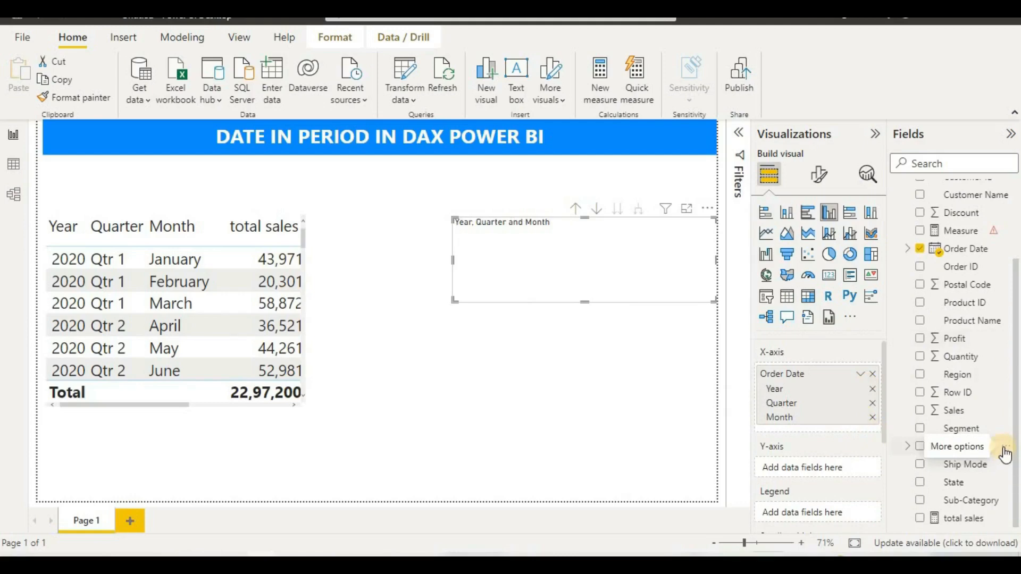
pyautogui.scroll(3, 1003, 452)
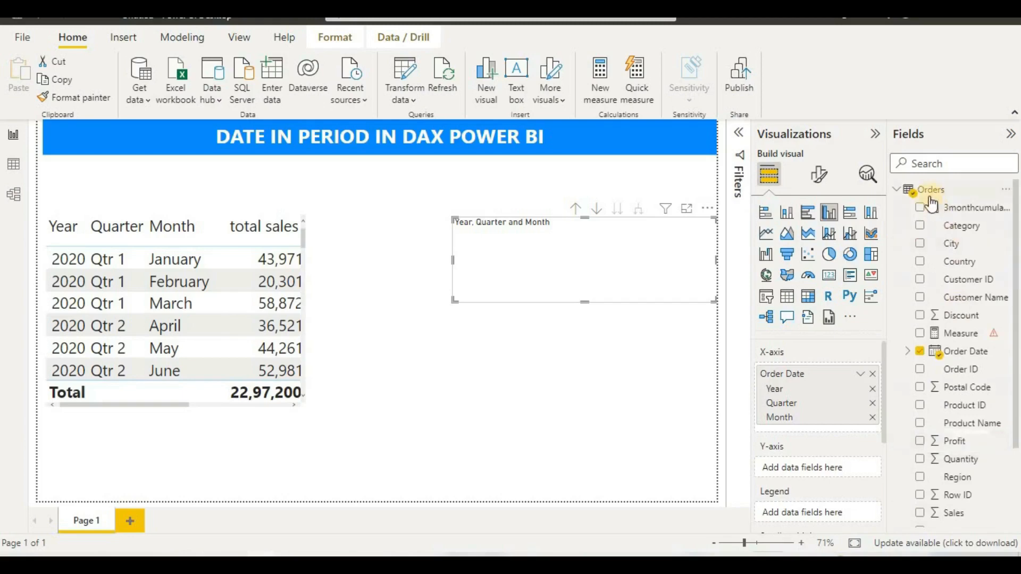
pyautogui.moveTo(922, 209); pyautogui.dragTo(798, 471)
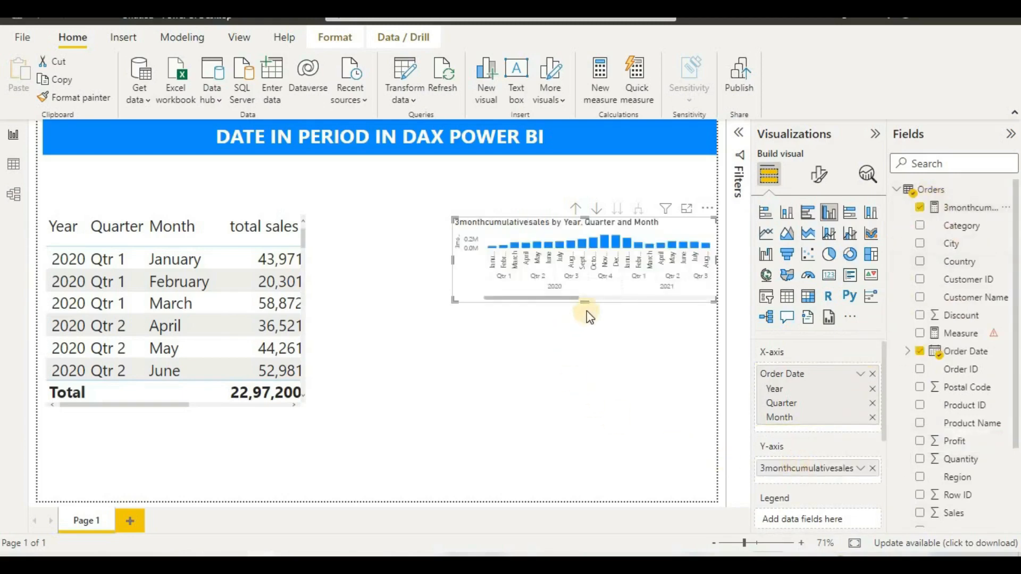
pyautogui.moveTo(585, 302); pyautogui.dragTo(568, 485)
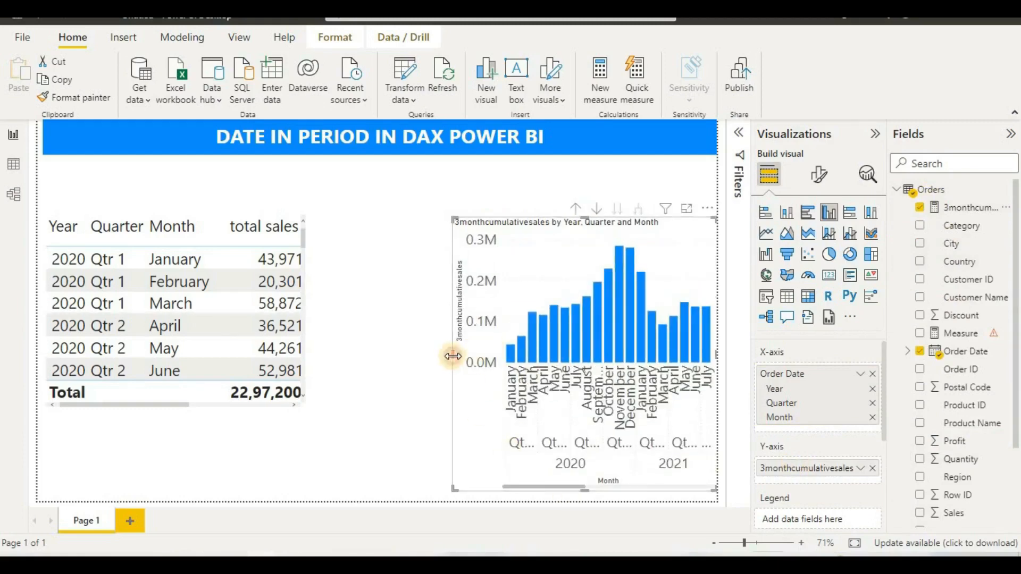
pyautogui.moveTo(452, 355); pyautogui.dragTo(349, 348)
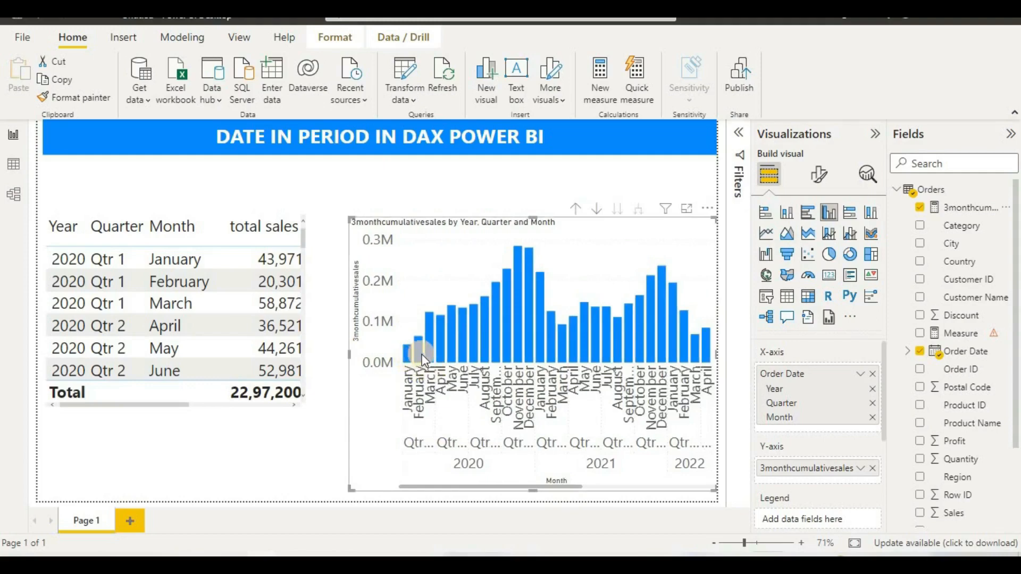
# Step: Compare the table's total sales and 3monthcumulativesales columns with the chart's first monthly columns
pyautogui.moveTo(423, 360)
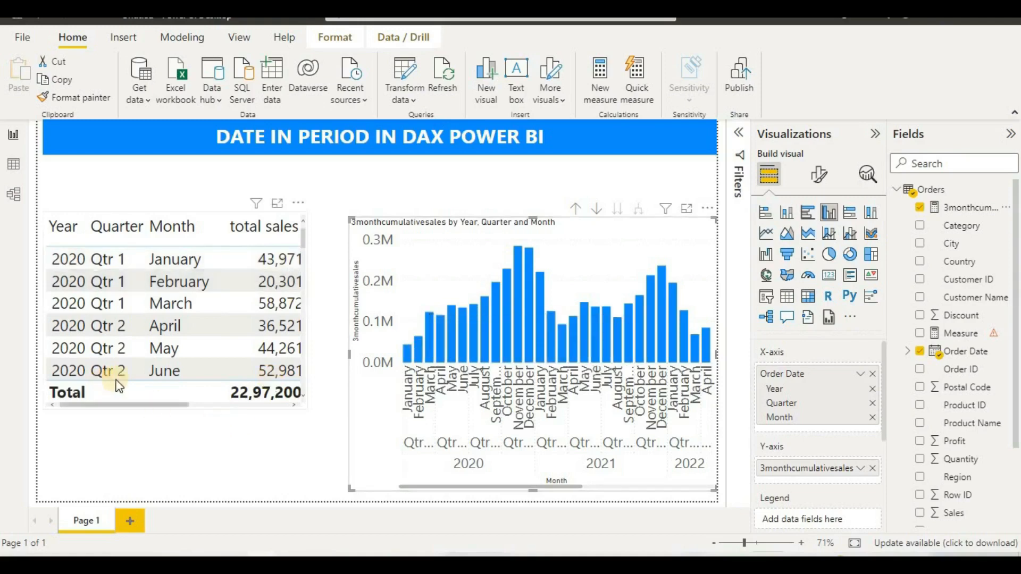
pyautogui.moveTo(109, 404); pyautogui.dragTo(252, 404)
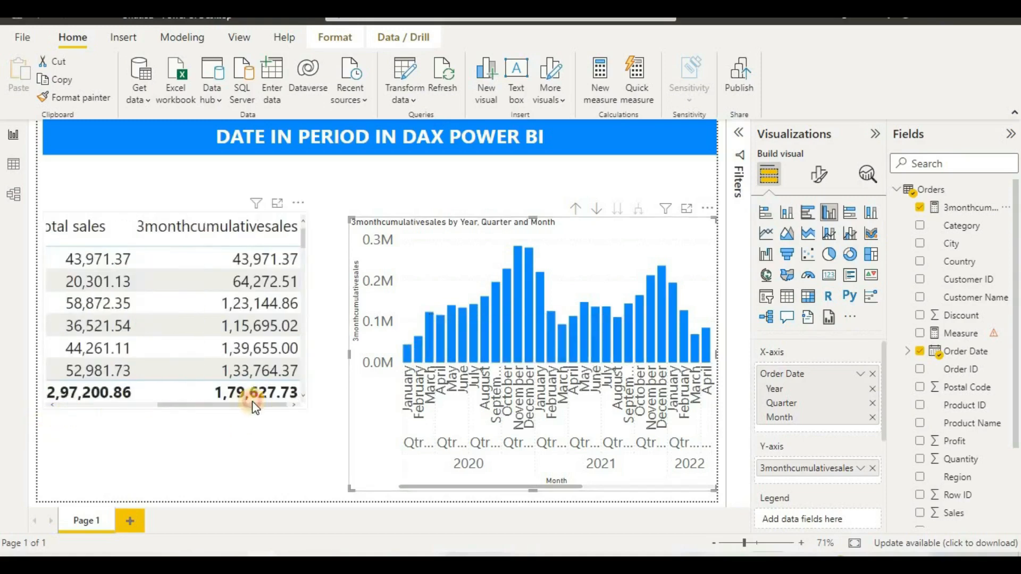
pyautogui.click(421, 355)
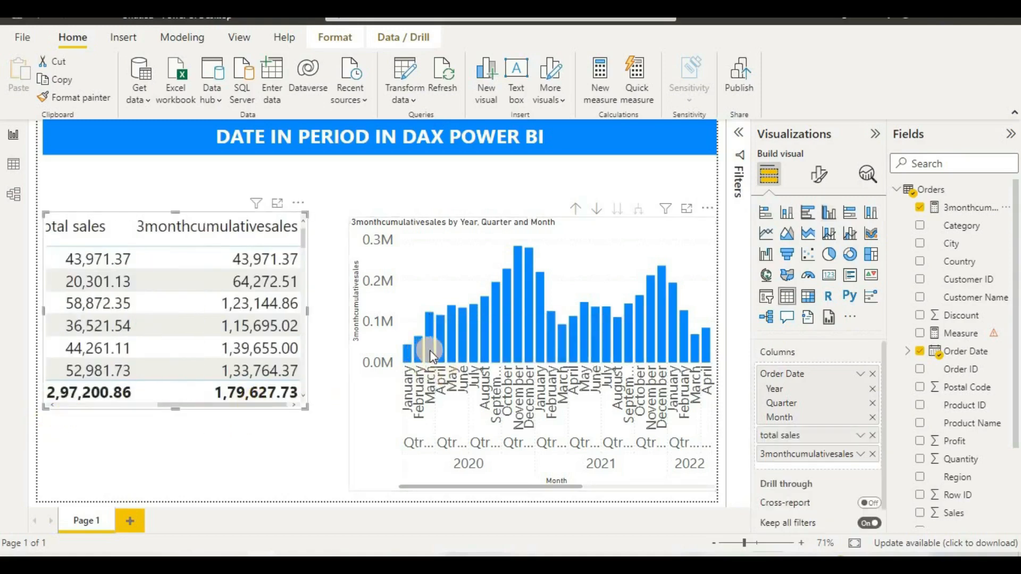
pyautogui.moveTo(430, 350)
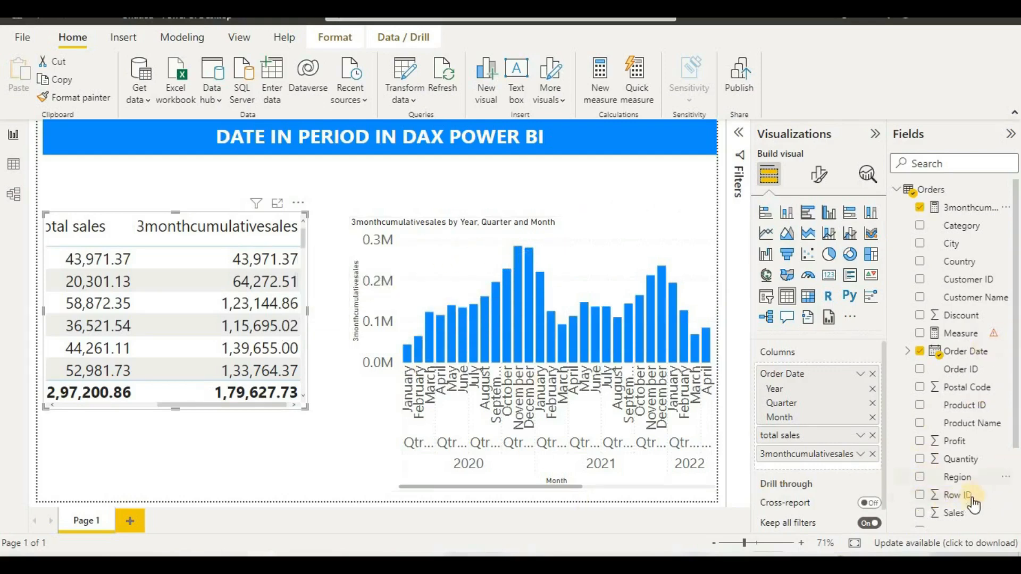
pyautogui.click(945, 514)
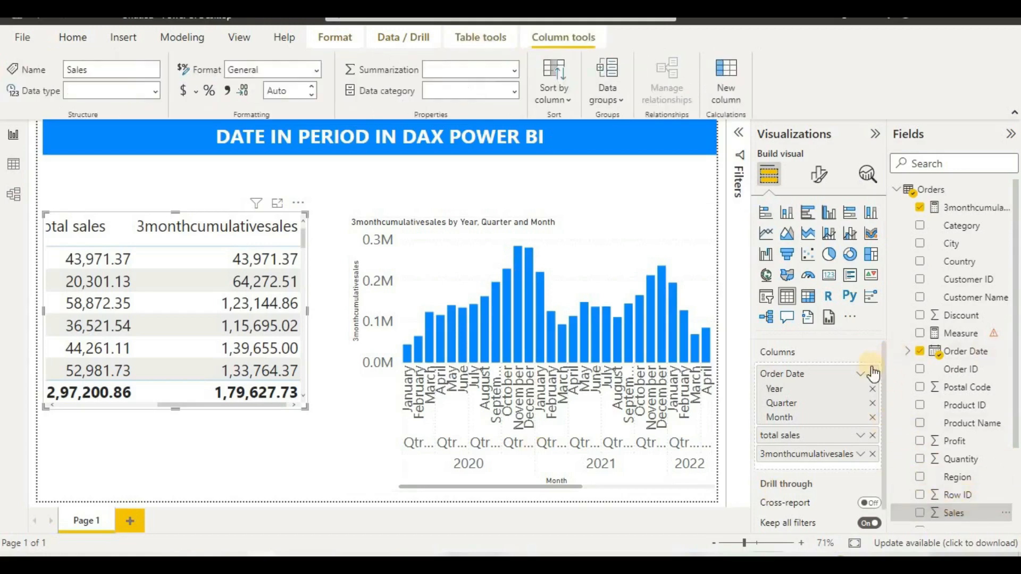
pyautogui.scroll(-1, 857, 463)
pyautogui.scroll(1, 831, 496)
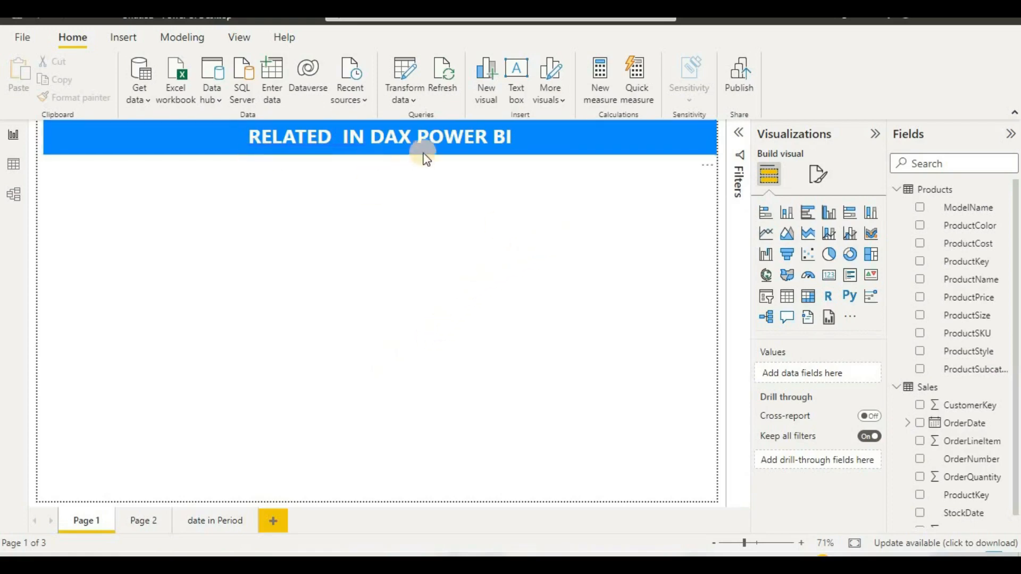
# Step: Collapse the Products and Sales field lists, and show the rows of the Products table in Data view
pyautogui.click(901, 191)
pyautogui.click(901, 210)
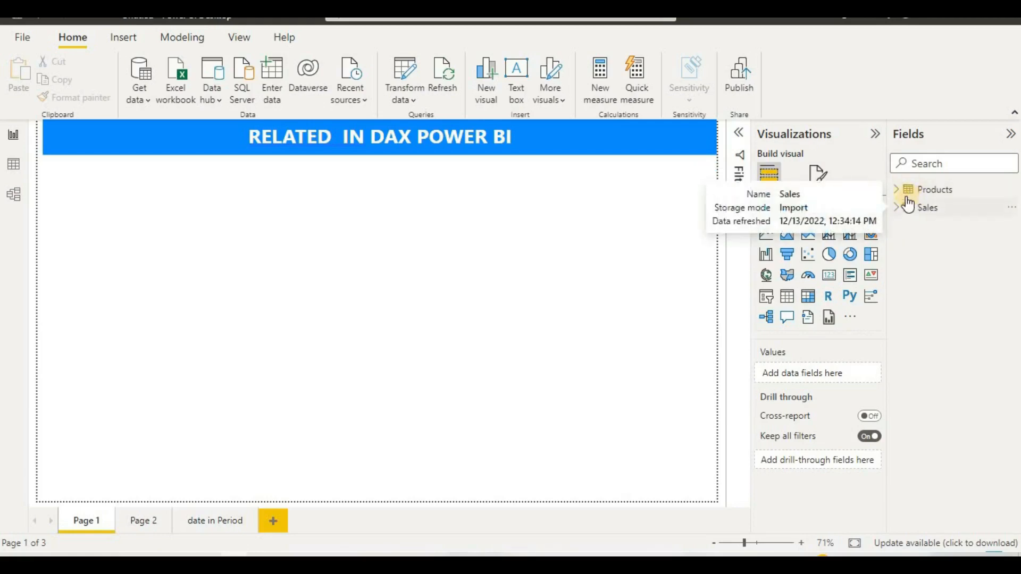
pyautogui.click(906, 190)
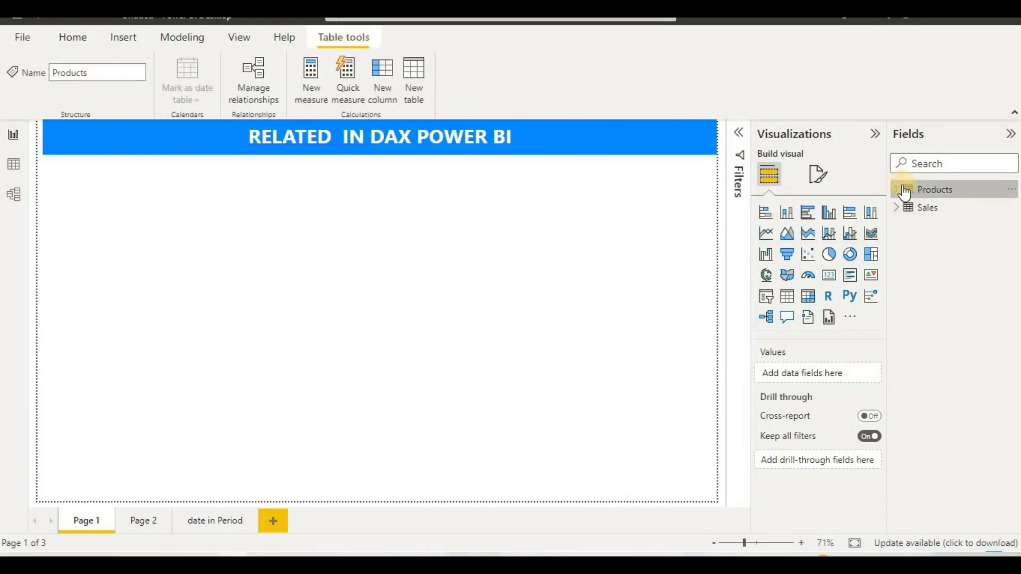
pyautogui.click(16, 168)
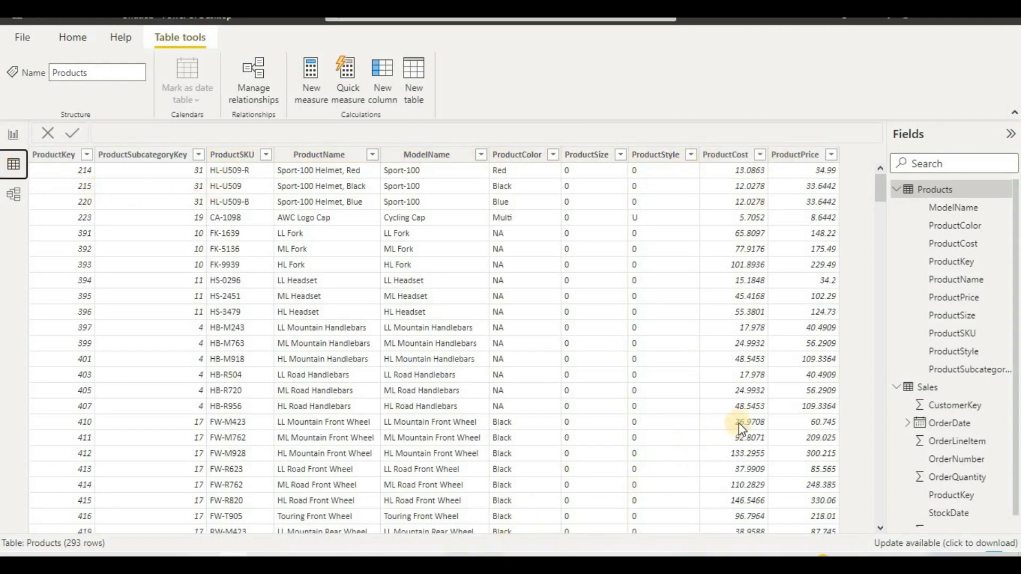
pyautogui.scroll(-2, 755, 428)
pyautogui.scroll(1, 760, 429)
pyautogui.scroll(1, 761, 429)
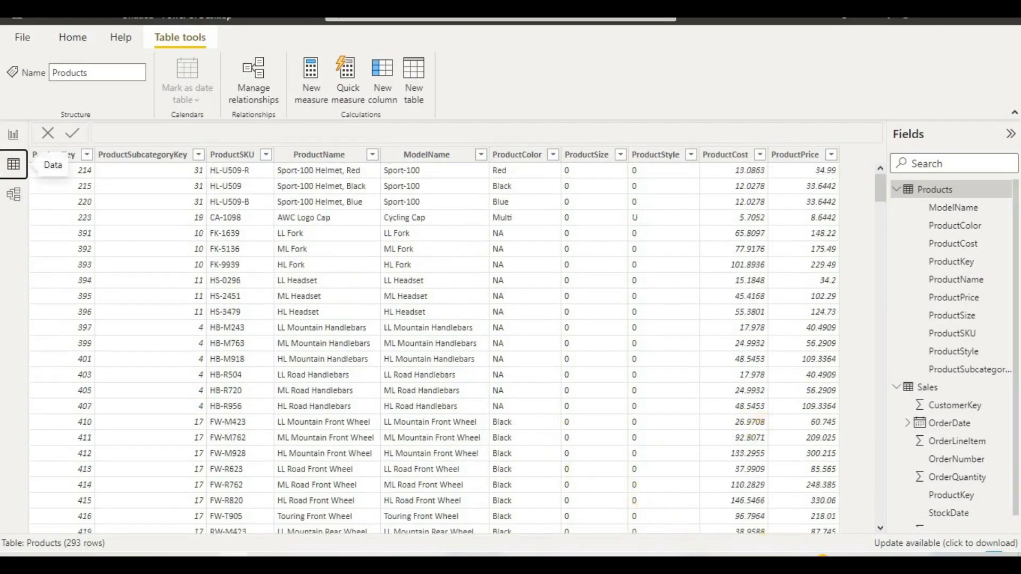
# Step: Go through the Products table cell by cell, from ProductSize of product 413 to ProductPrice of product 414
pyautogui.click(610, 468)
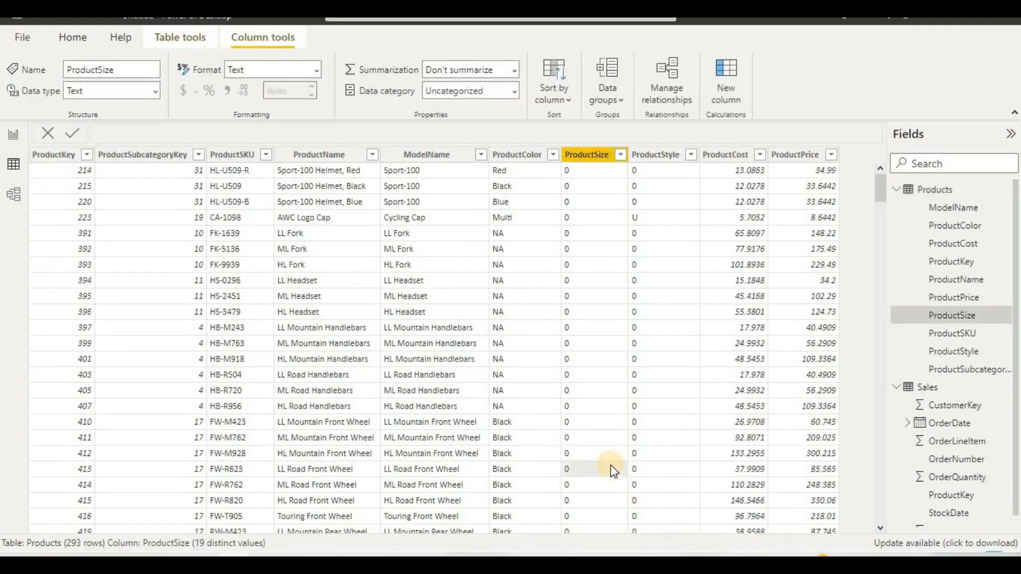
pyautogui.press('Tab')
pyautogui.press('Tab')
pyautogui.press('Tab')
pyautogui.press('Tab')
pyautogui.press('Tab')
pyautogui.press('Tab')
pyautogui.press('Tab')
pyautogui.press('Tab')
pyautogui.press('Tab')
pyautogui.press('Tab')
pyautogui.press('Tab')
pyautogui.press('Tab')
pyautogui.press('Tab')
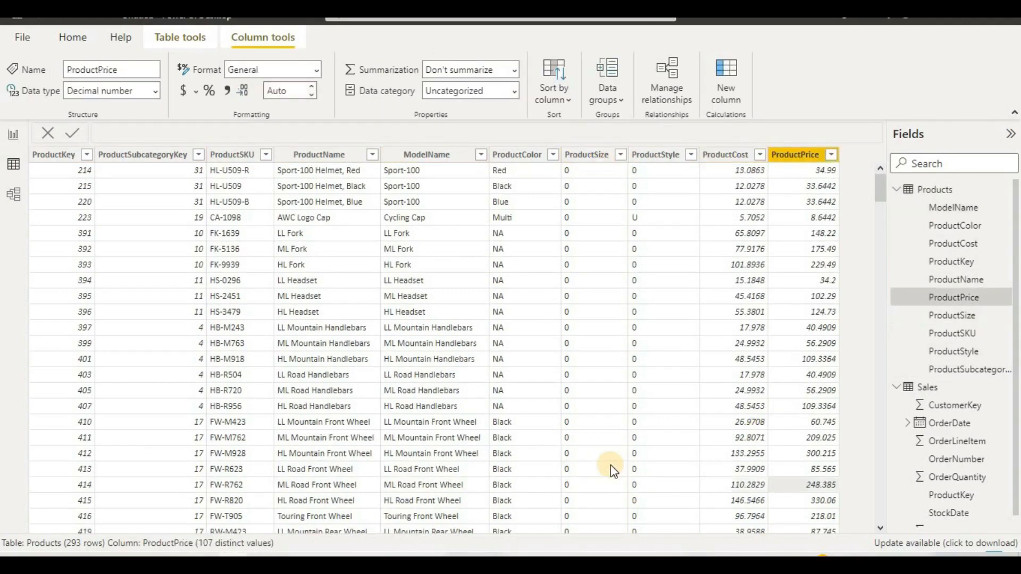
# Step: Examine the Sales table's rows and its relationship with Products in the model, and return to the report page
pyautogui.click(907, 388)
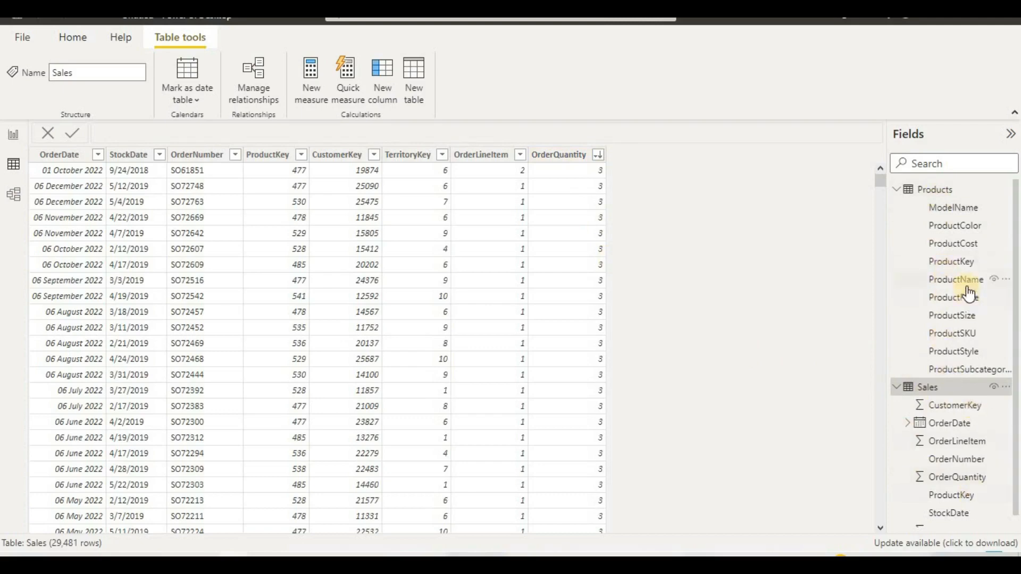
pyautogui.click(18, 199)
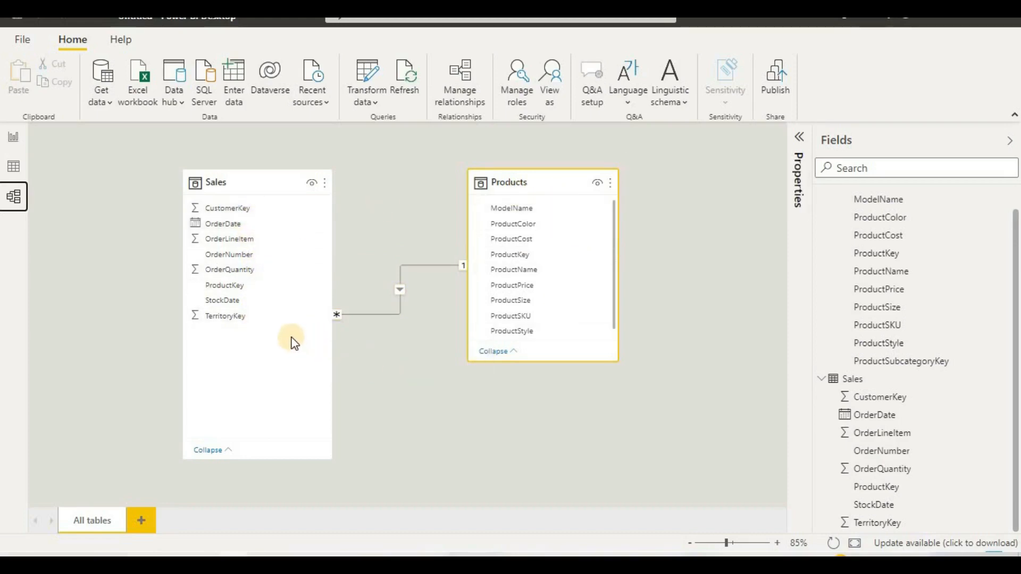
pyautogui.click(20, 169)
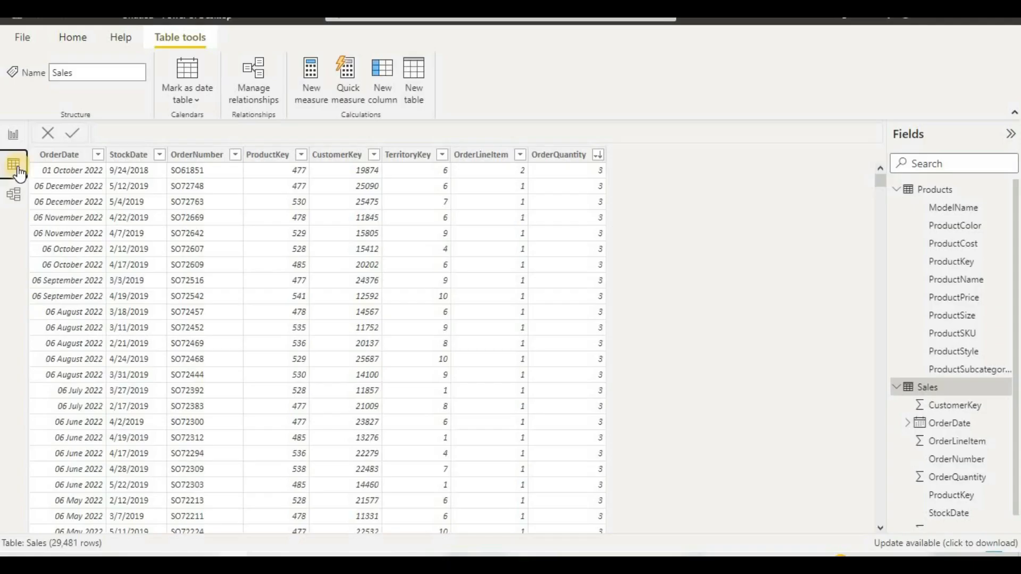
pyautogui.click(14, 137)
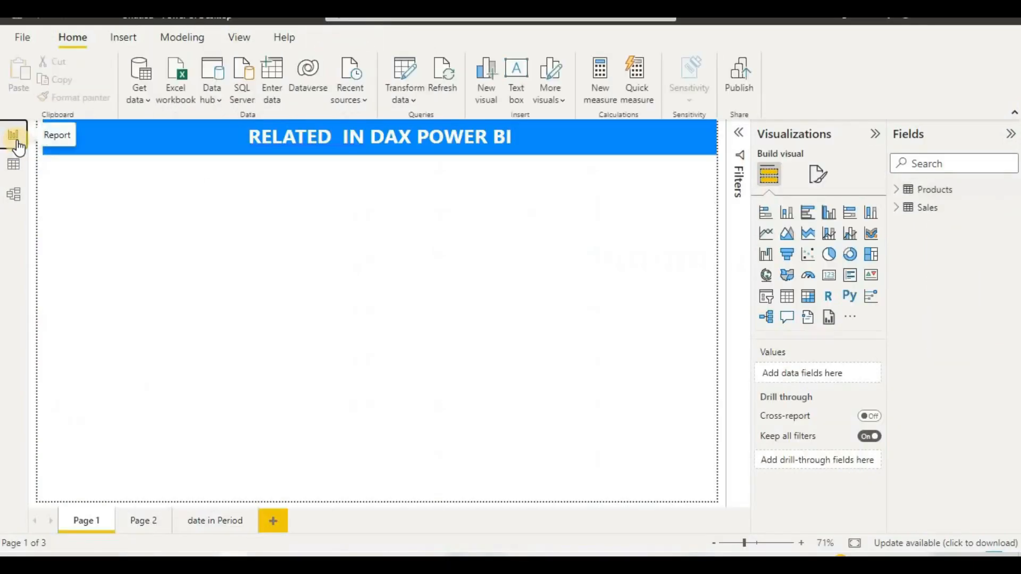
# Step: Start a new measure in the Products table with the formula Total sales=sumx(Sales(
pyautogui.click(920, 192)
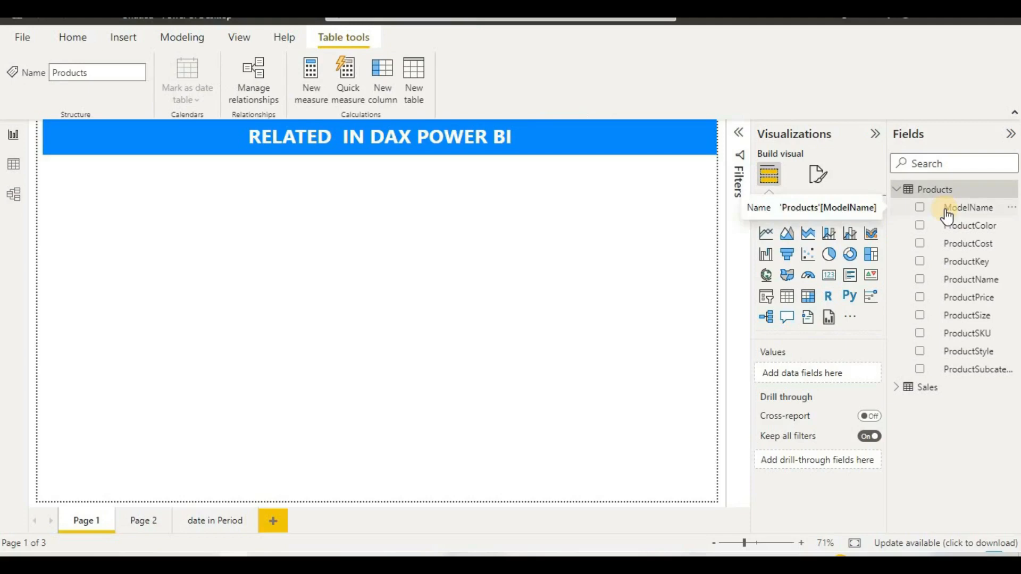
pyautogui.click(311, 81)
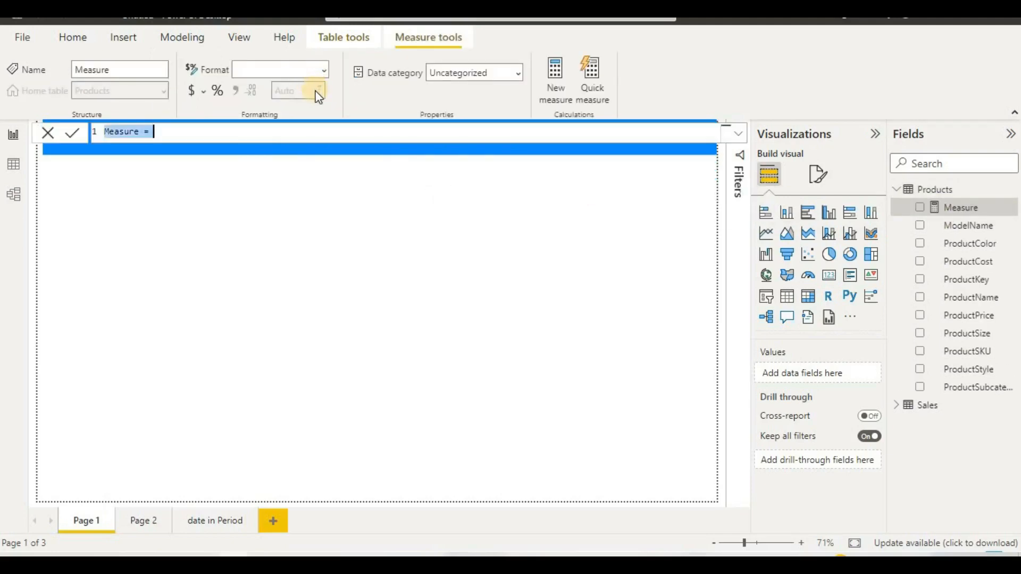
pyautogui.press('BackSpace')
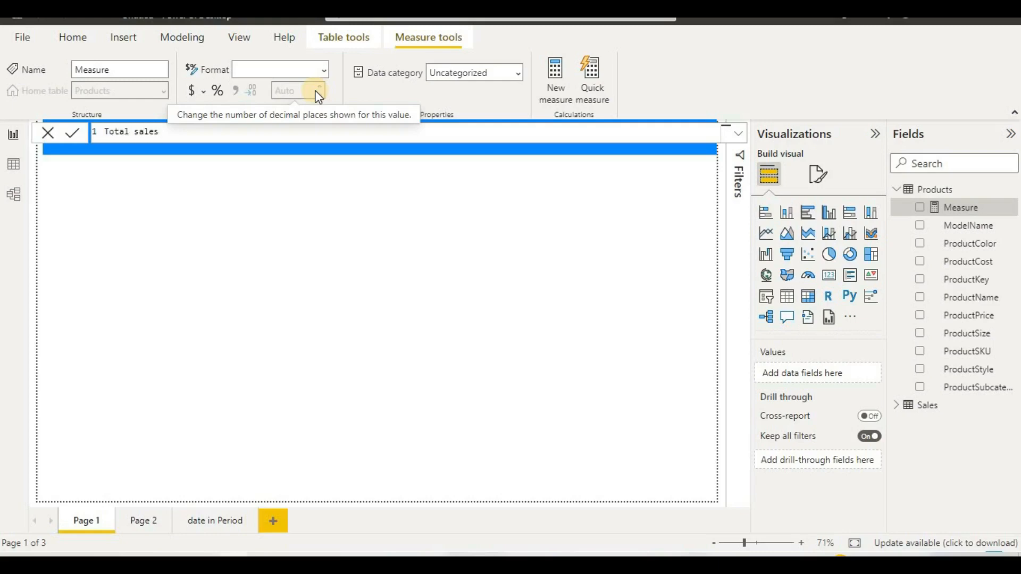
pyautogui.write('s')
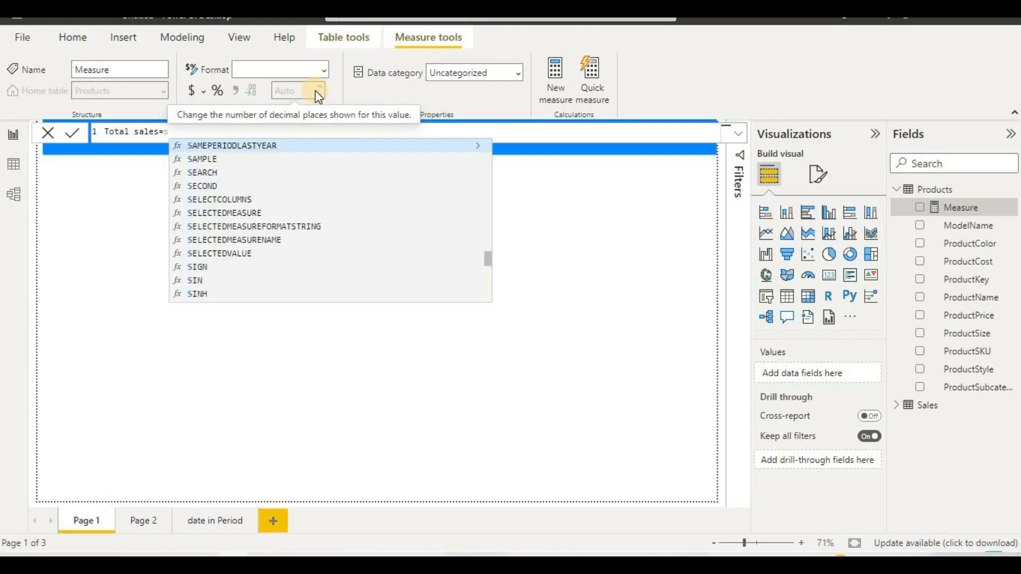
pyautogui.write('umx')
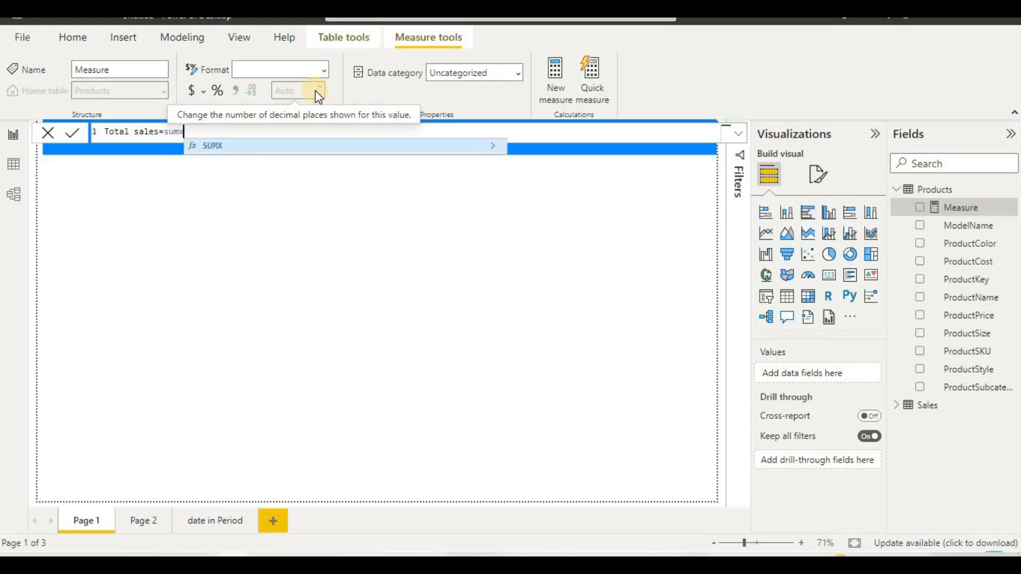
pyautogui.write('(')
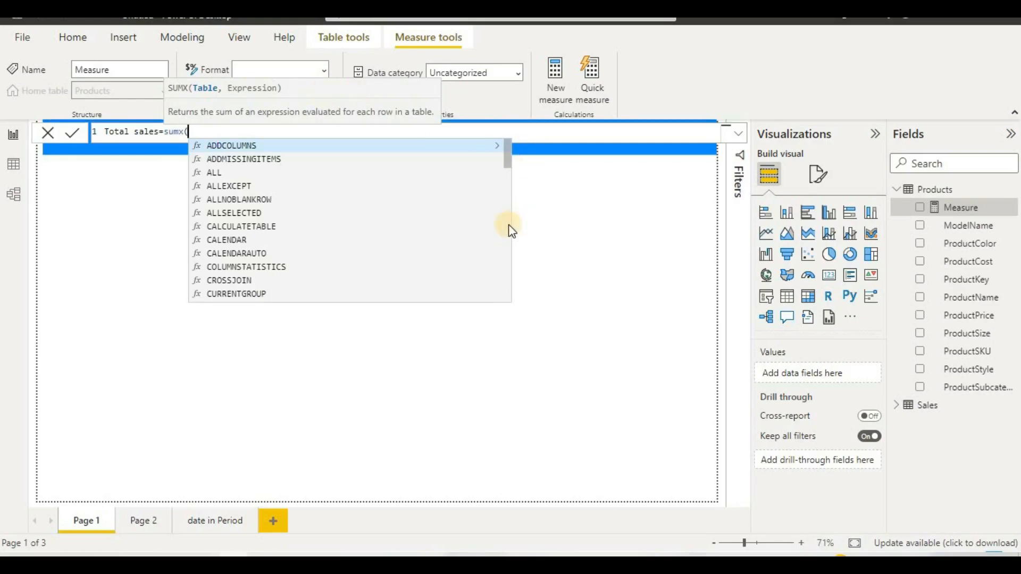
pyautogui.write('sa')
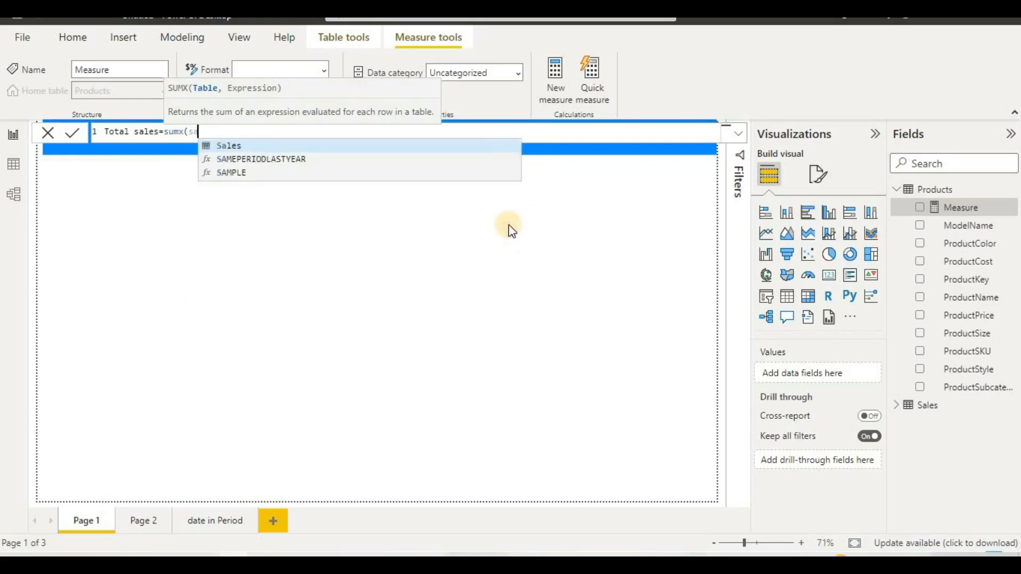
pyautogui.click(340, 151)
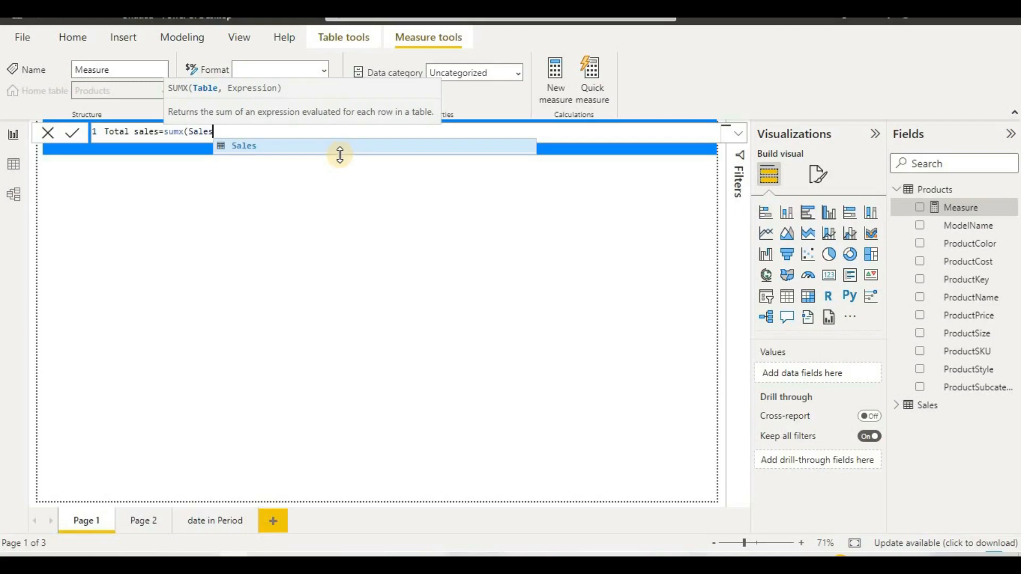
pyautogui.write('(')
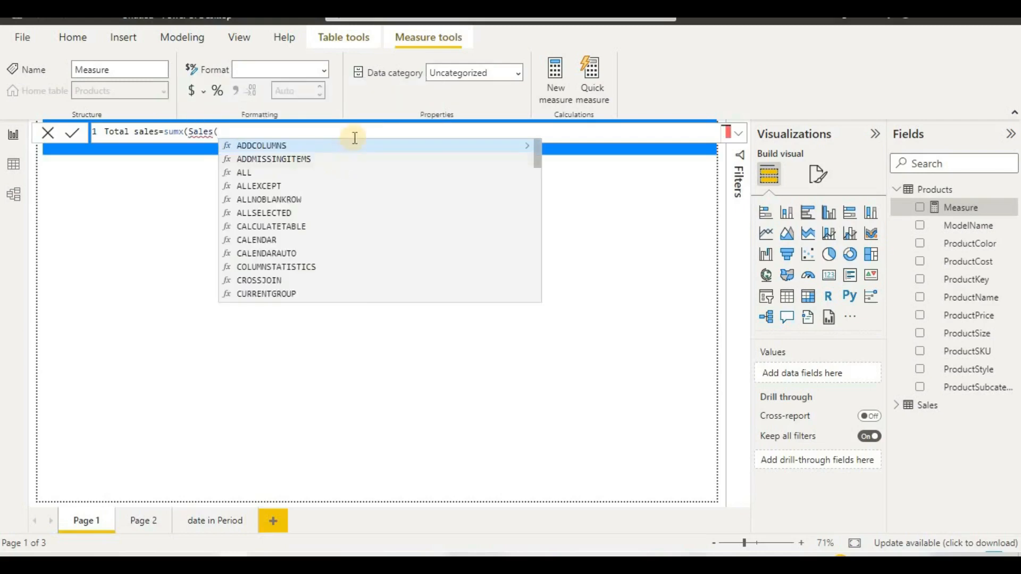
# Step: Expand the Sales field list, and correct the start of the measure formula to Total sales = sumx('Sales'
pyautogui.click(899, 406)
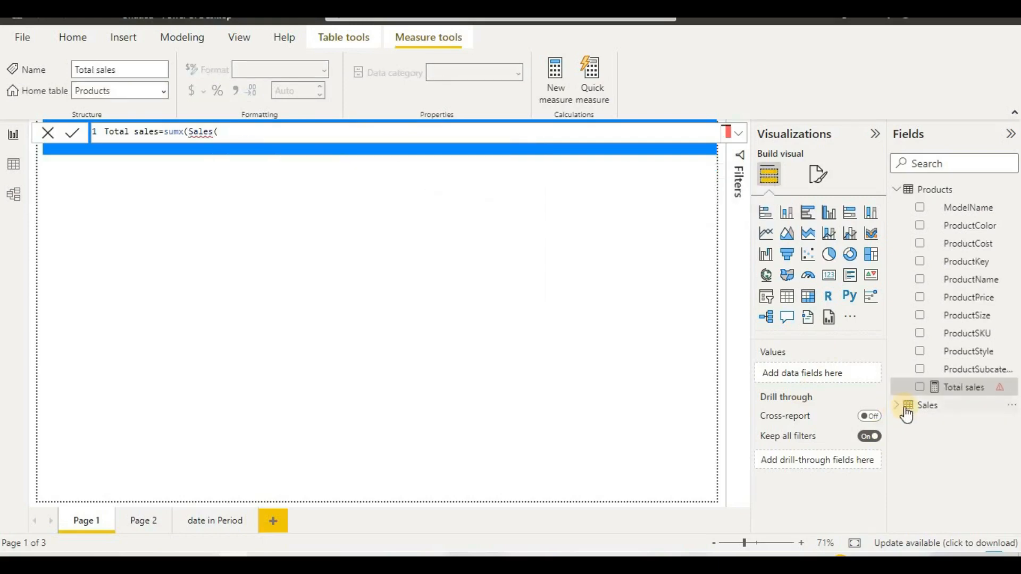
pyautogui.click(901, 411)
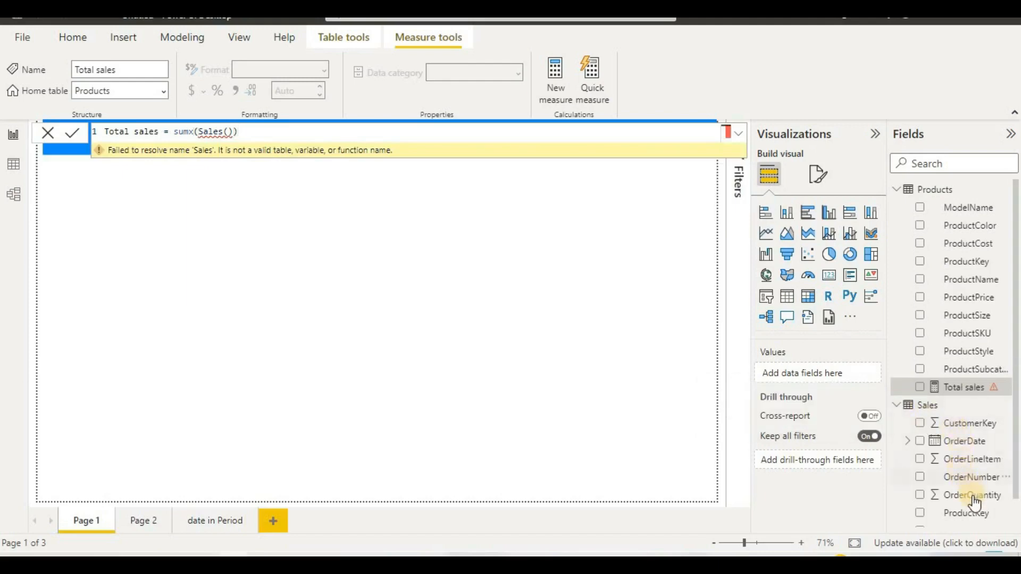
pyautogui.click(324, 138)
pyautogui.press('BackSpace')
pyautogui.press('BackSpace')
pyautogui.press('BackSpace')
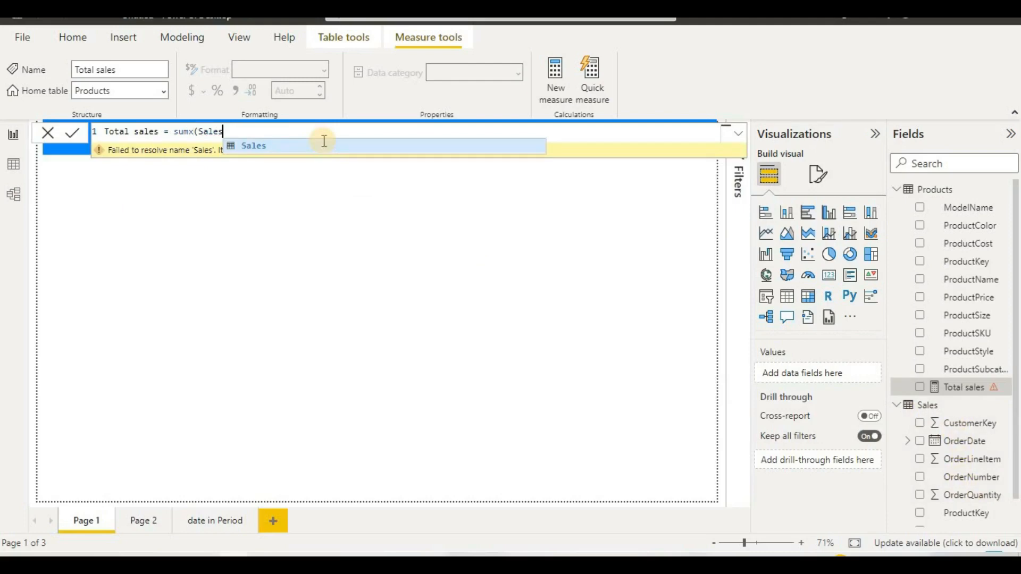
pyautogui.write('(')
pyautogui.press('BackSpace')
pyautogui.press('BackSpace')
pyautogui.press('BackSpace')
pyautogui.press('BackSpace')
pyautogui.press('BackSpace')
pyautogui.press('BackSpace')
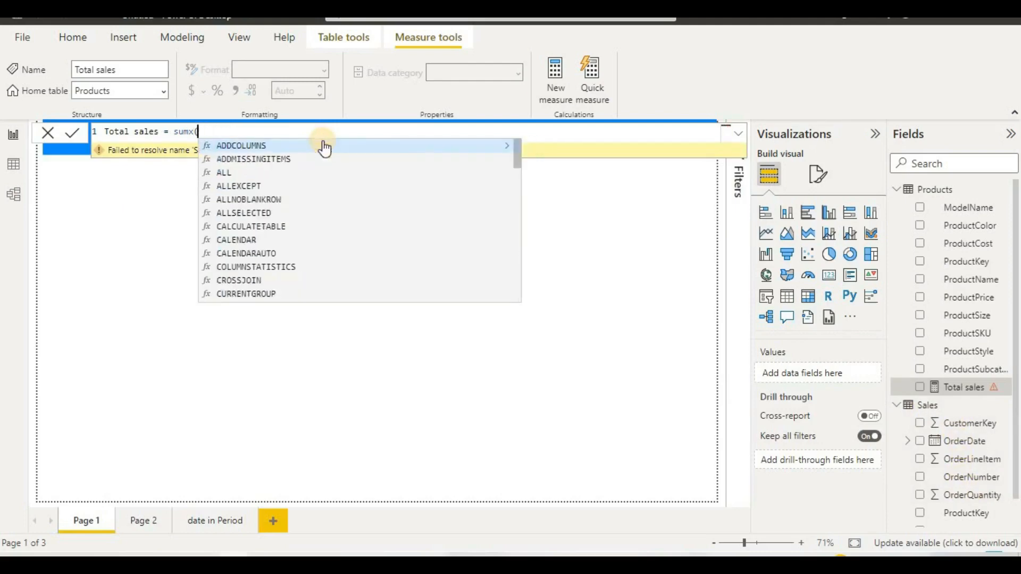
pyautogui.write("'sa")
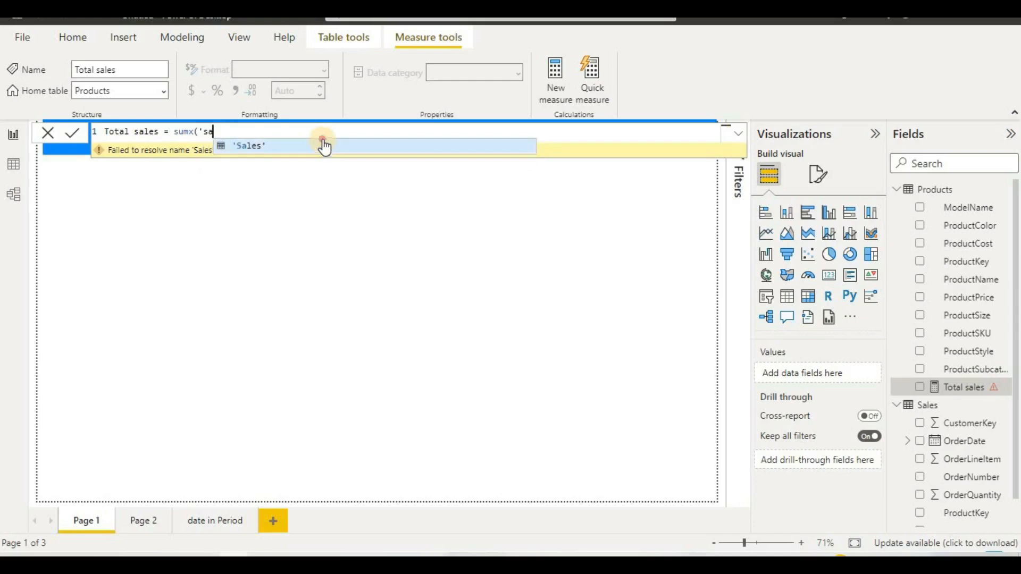
pyautogui.click(324, 146)
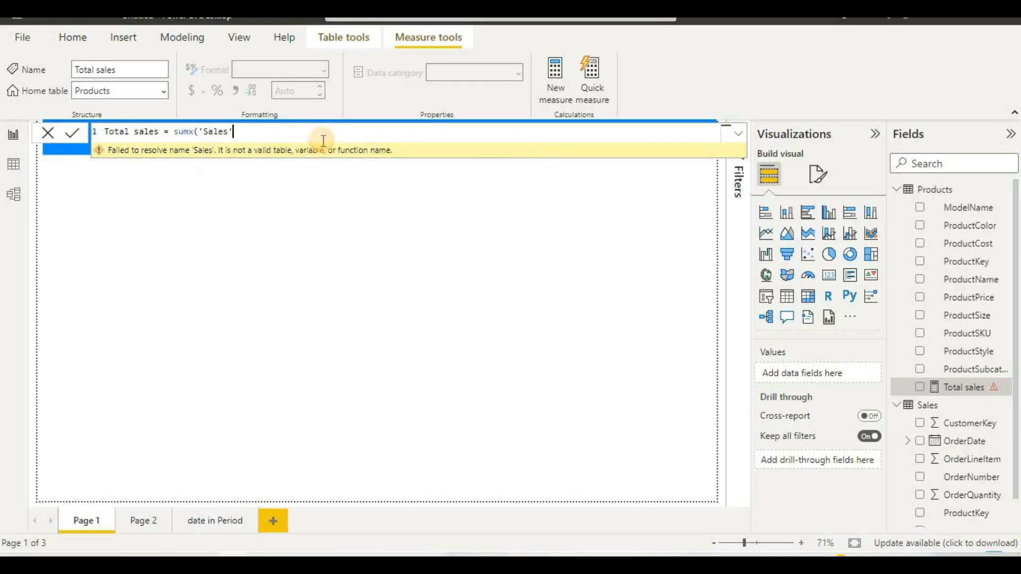
# Step: Complete the Total sales formula with the expression Sales[OrderQuantity]*RELATED(Products[ProductPrice]) and commit the measure
pyautogui.write(',sa')
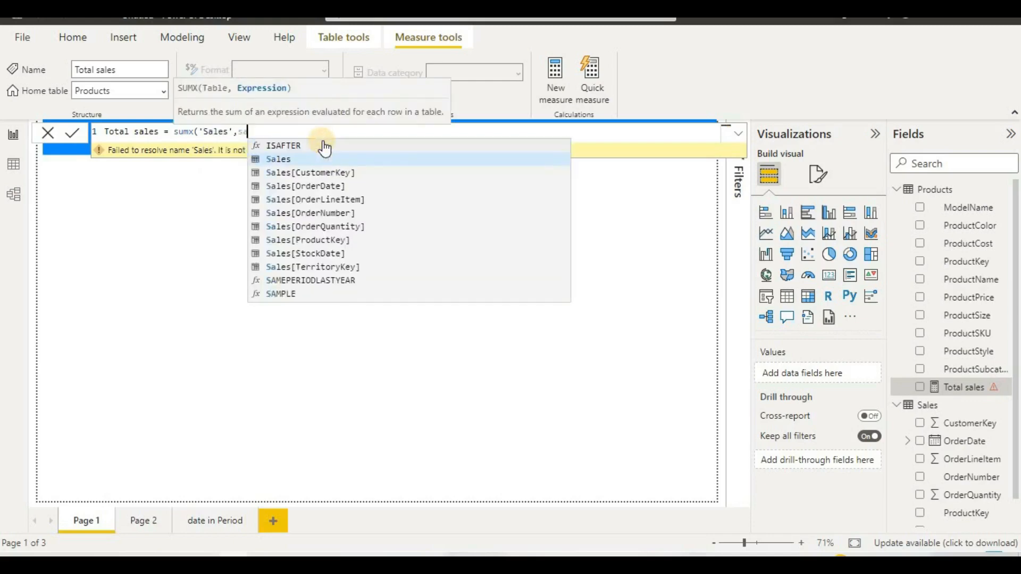
pyautogui.click(371, 230)
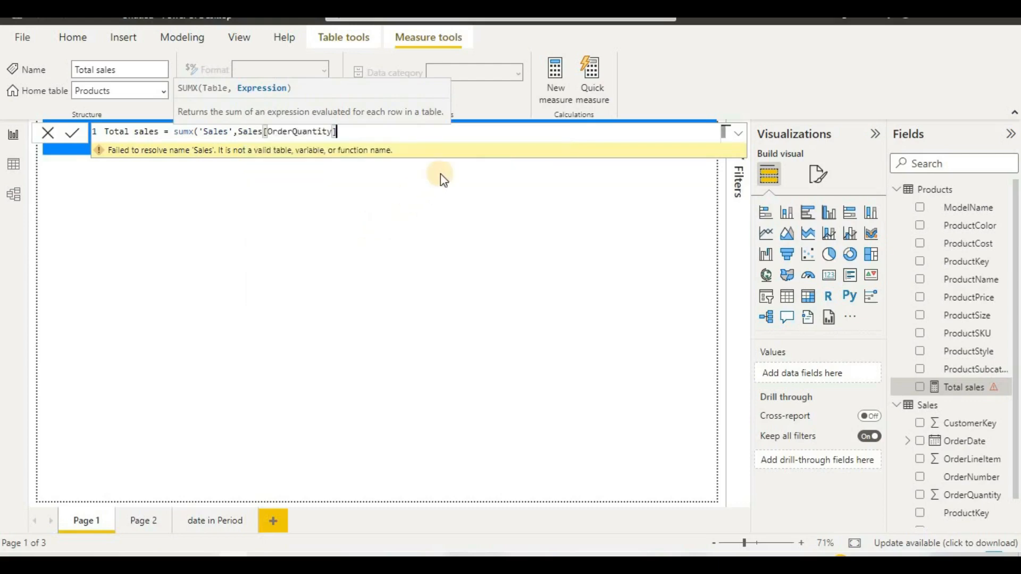
pyautogui.write('*re')
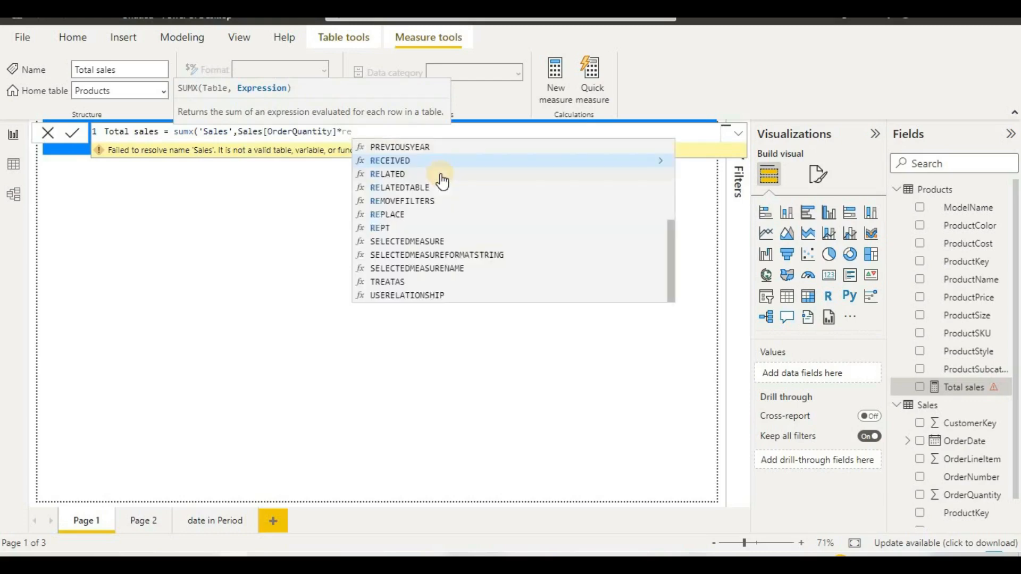
pyautogui.click(441, 176)
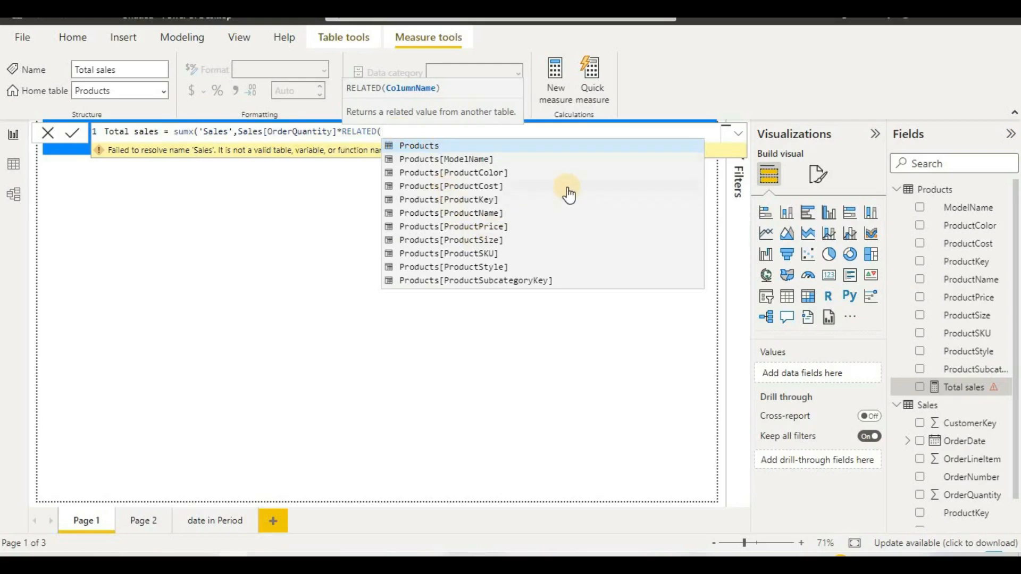
pyautogui.click(462, 227)
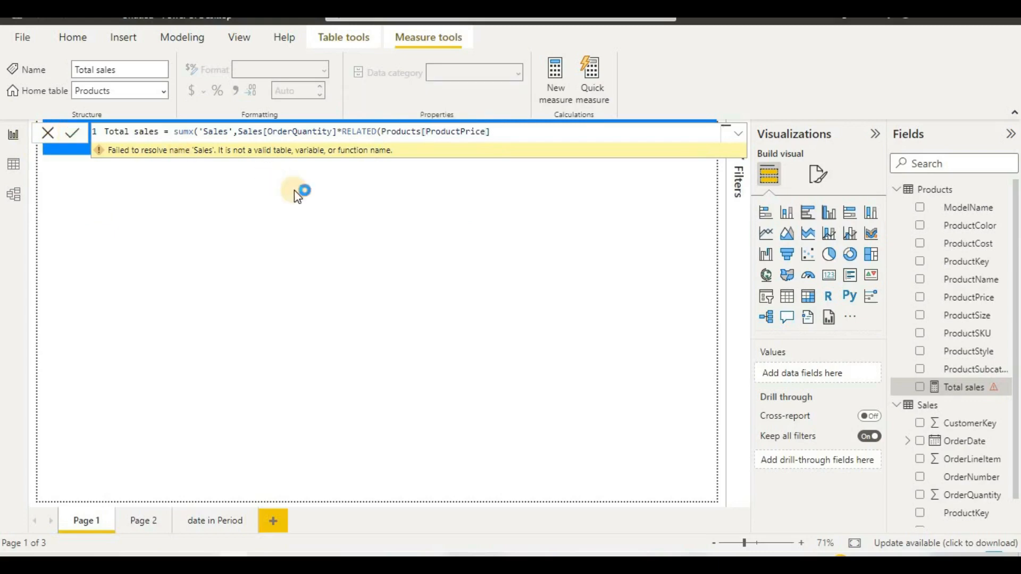
pyautogui.write('))')
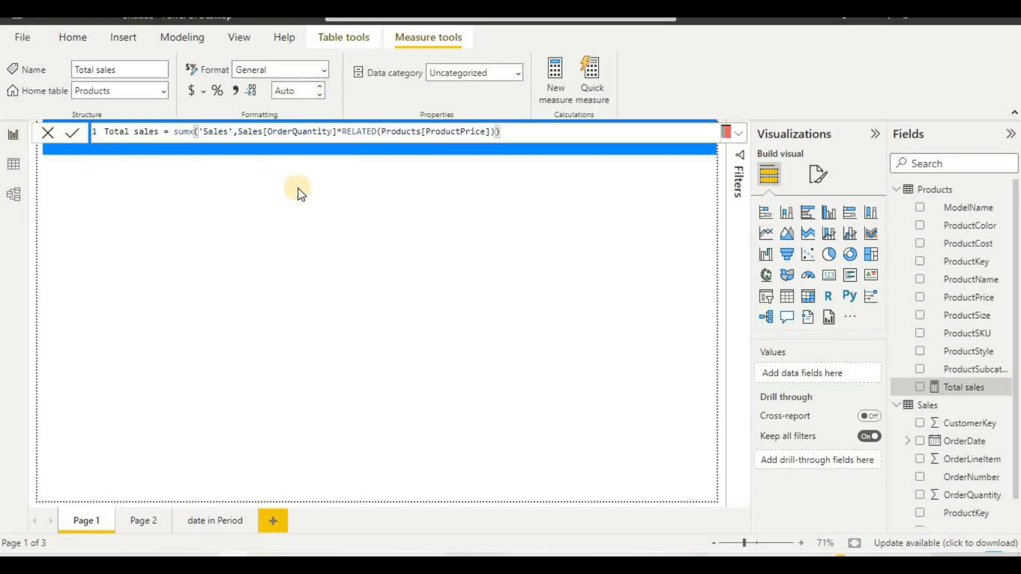
# Step: Add a card visual showing Total sales and narrow it to about a third of the page width
pyautogui.click(830, 276)
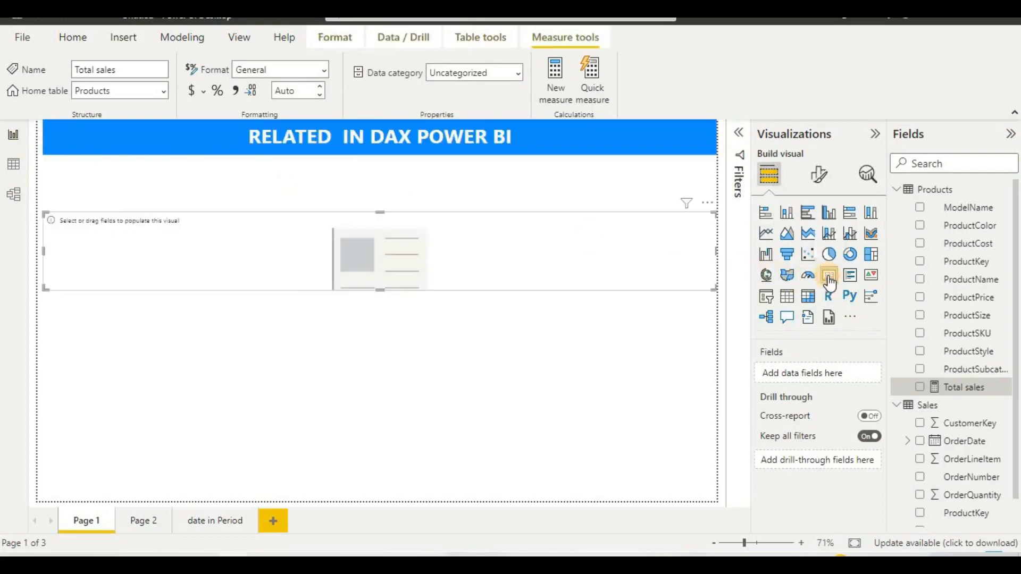
pyautogui.moveTo(966, 393); pyautogui.dragTo(540, 271)
pyautogui.moveTo(715, 252); pyautogui.dragTo(275, 345)
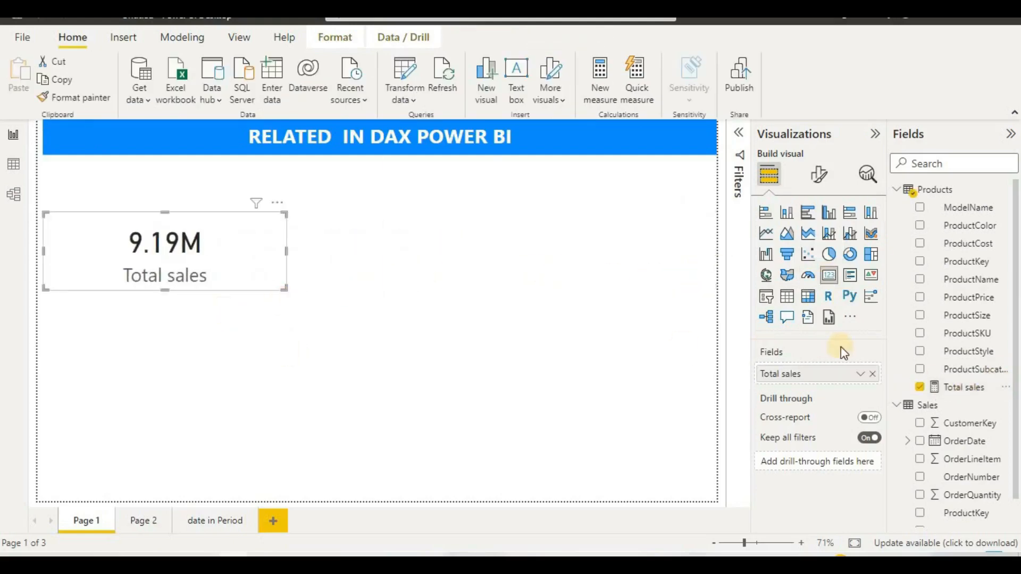
pyautogui.click(589, 351)
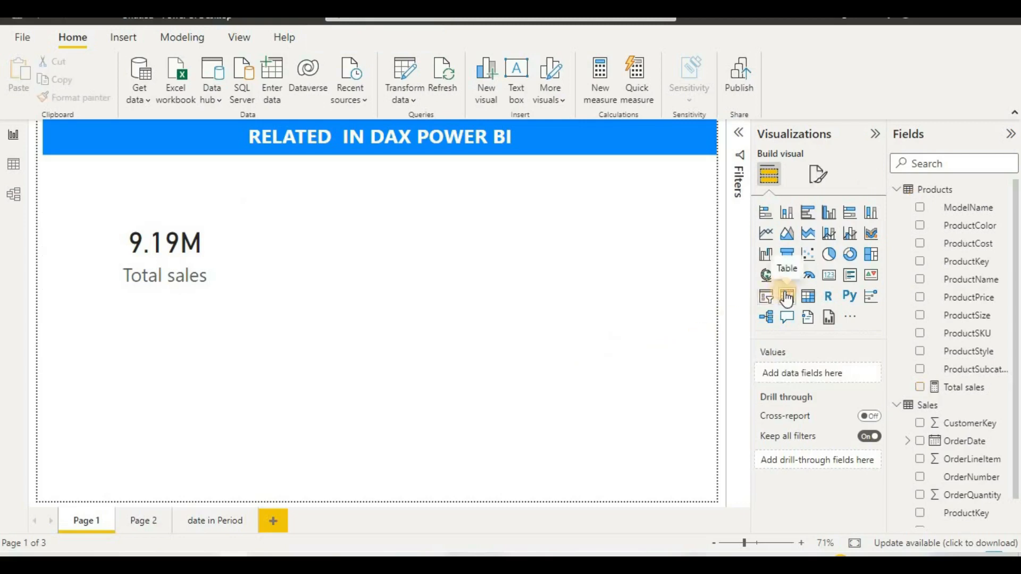
# Step: Add a table visual beside the card with the OrderDate hierarchy and Total sales, and enlarge it to fit its columns
pyautogui.click(787, 295)
pyautogui.moveTo(203, 369); pyautogui.dragTo(478, 223)
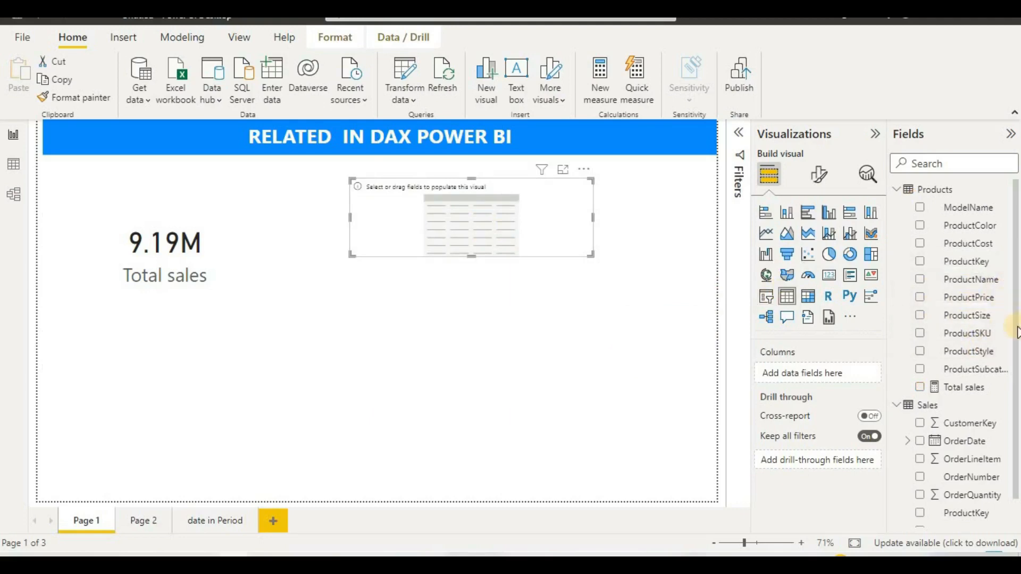
pyautogui.scroll(-1, 1017, 333)
pyautogui.moveTo(930, 410); pyautogui.dragTo(468, 444)
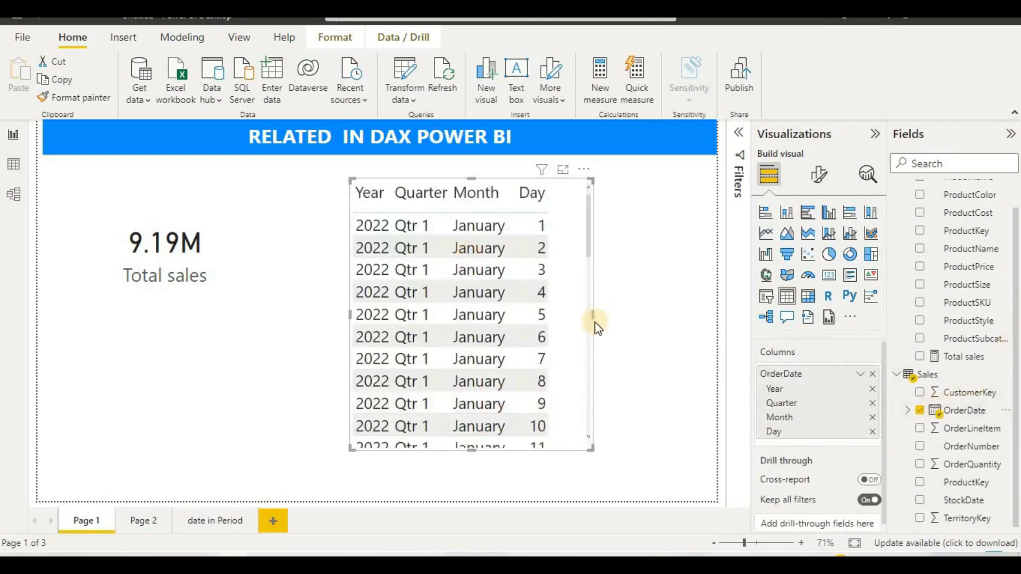
pyautogui.moveTo(594, 318); pyautogui.dragTo(709, 311)
pyautogui.moveTo(937, 356); pyautogui.dragTo(611, 296)
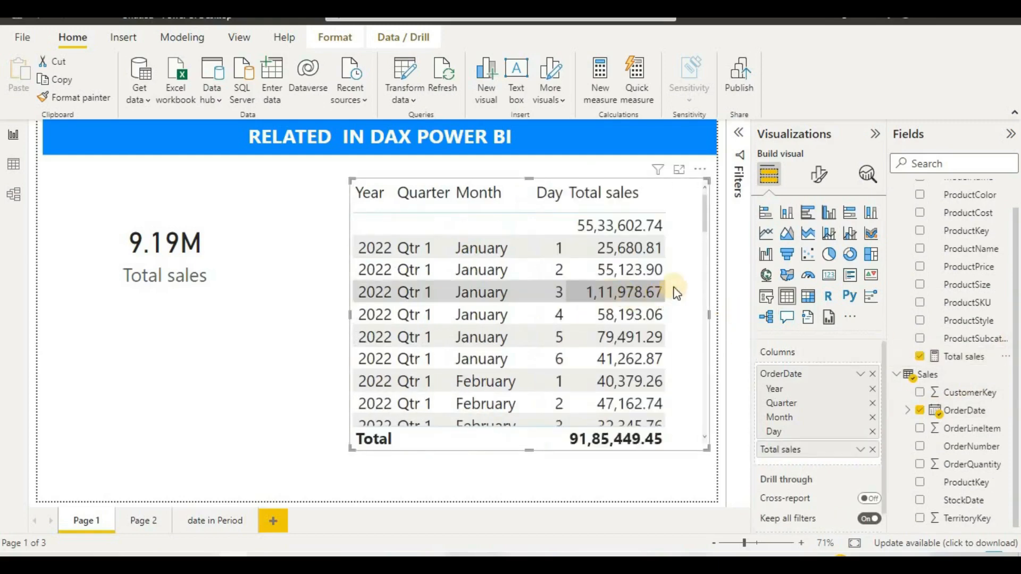
# Step: Look through the table's daily sales rows, and remove the Month, Day and Quarter levels so only Year and Total sales remain
pyautogui.scroll(-2, 575, 277)
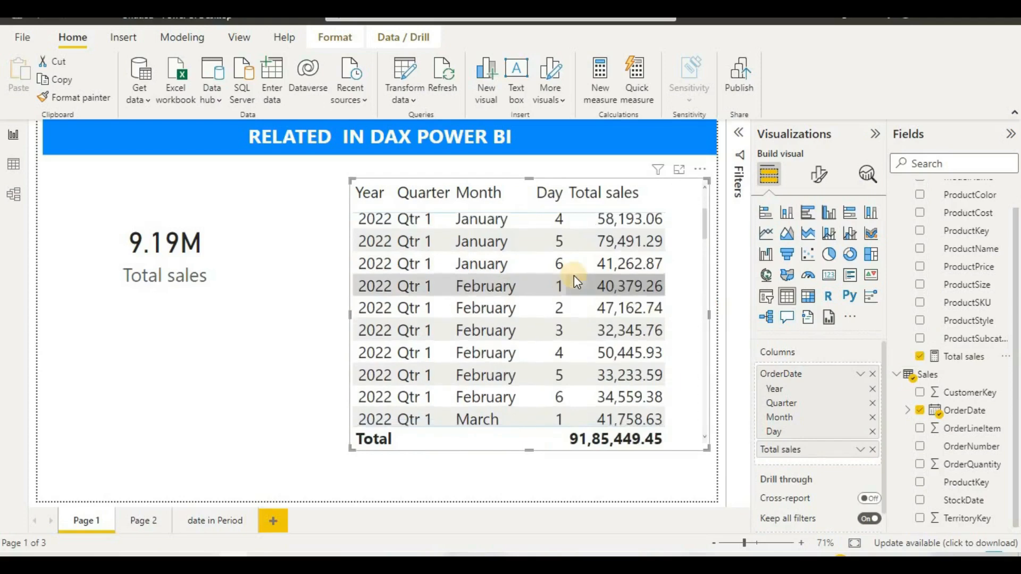
pyautogui.scroll(-10, 573, 276)
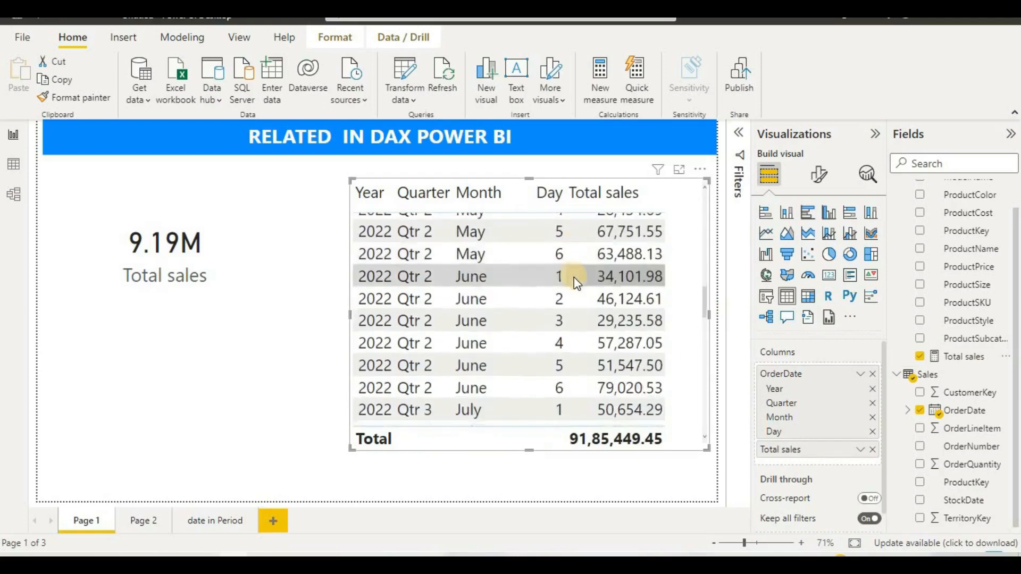
pyautogui.scroll(-9, 574, 277)
pyautogui.scroll(9, 570, 289)
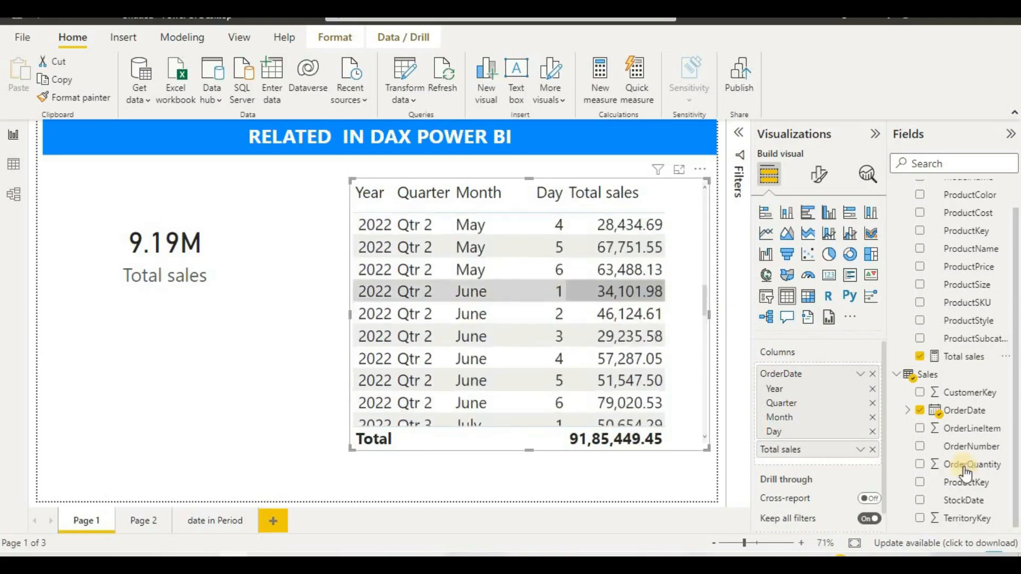
pyautogui.click(873, 418)
pyautogui.click(873, 418)
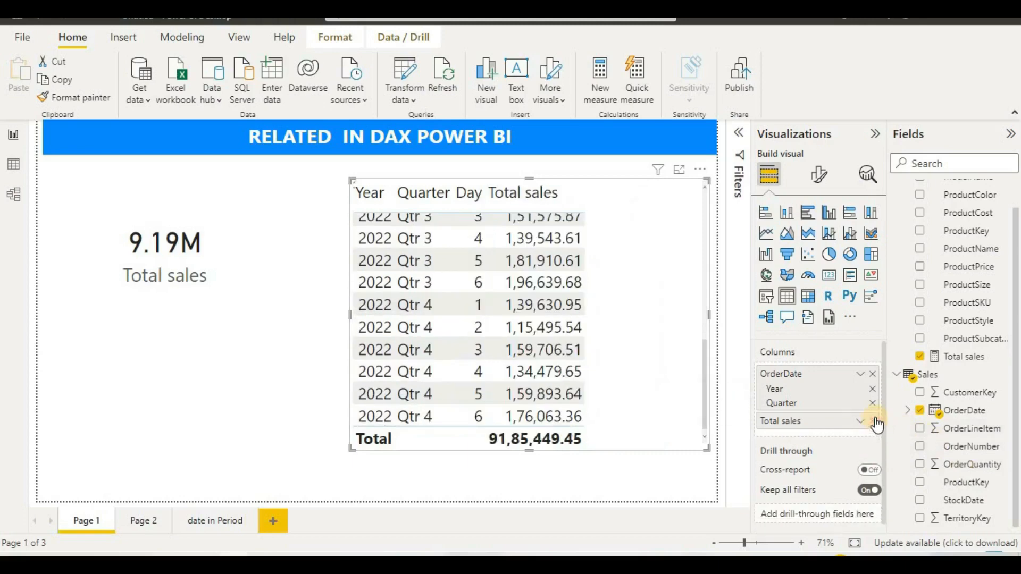
pyautogui.click(873, 403)
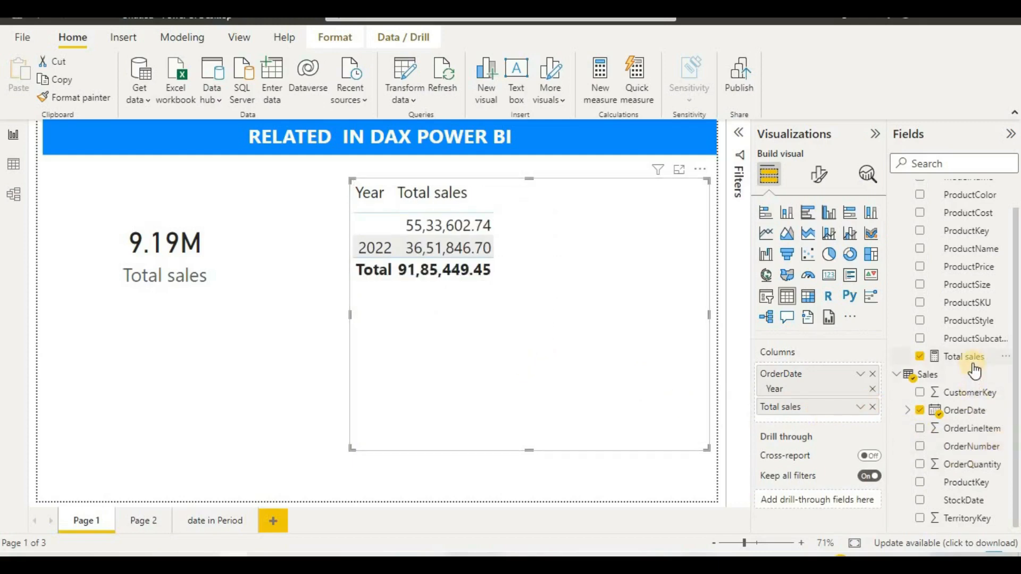
# Step: Examine the relationship between the Sales and Products tables in the model, and return to the report page
pyautogui.click(17, 195)
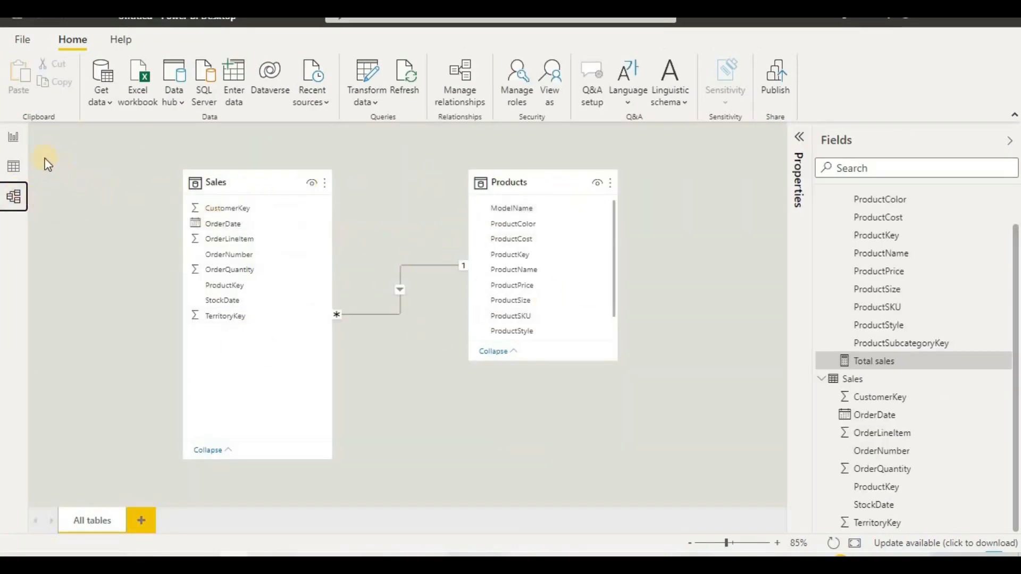
pyautogui.click(14, 136)
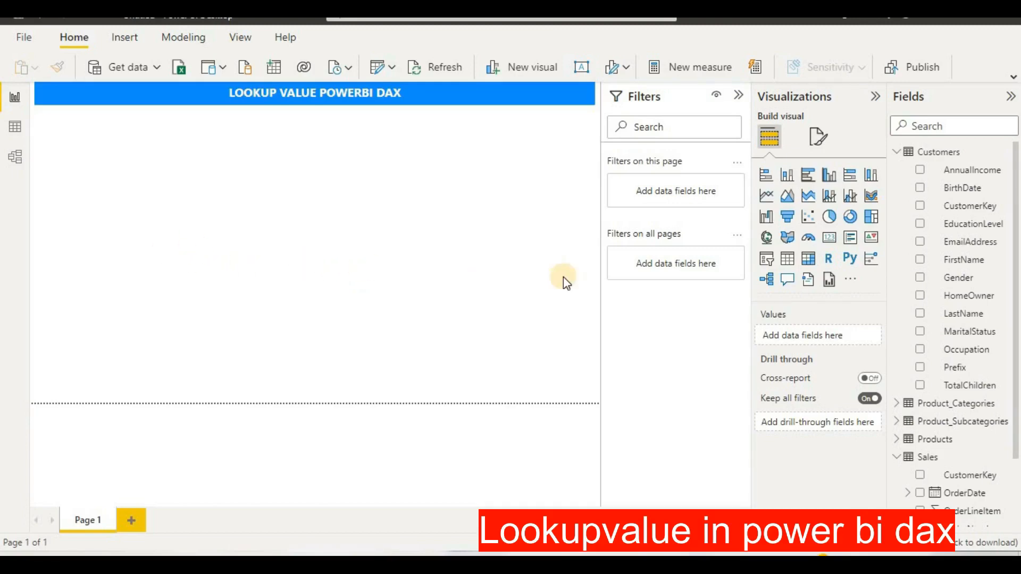
# Step: Examine the LOOKUPVALUE file's model with its properties collapsed, show the Sales rows in Data view, and collapse the Products and Sales field lists
pyautogui.click(13, 162)
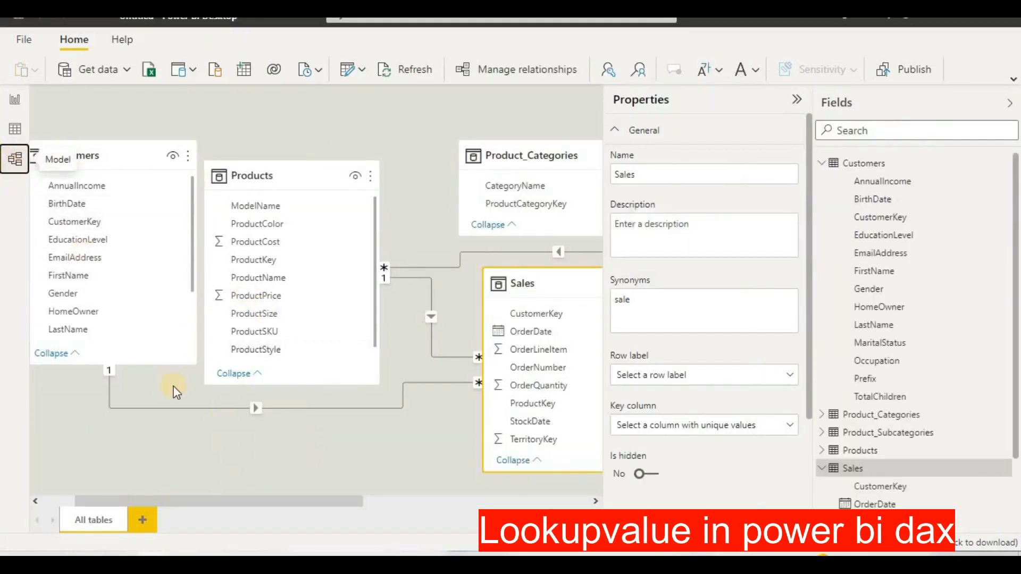
pyautogui.click(798, 102)
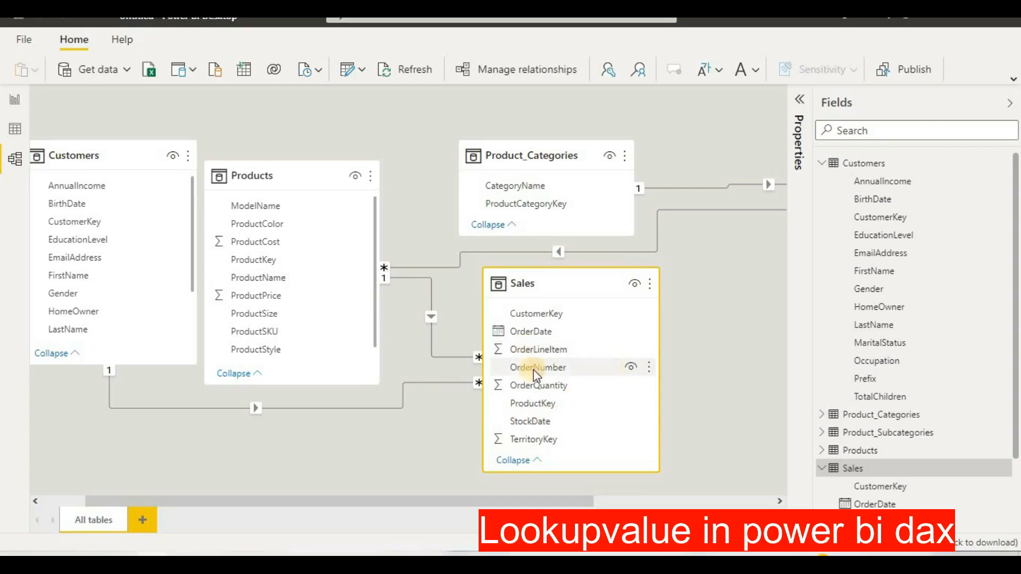
pyautogui.click(15, 129)
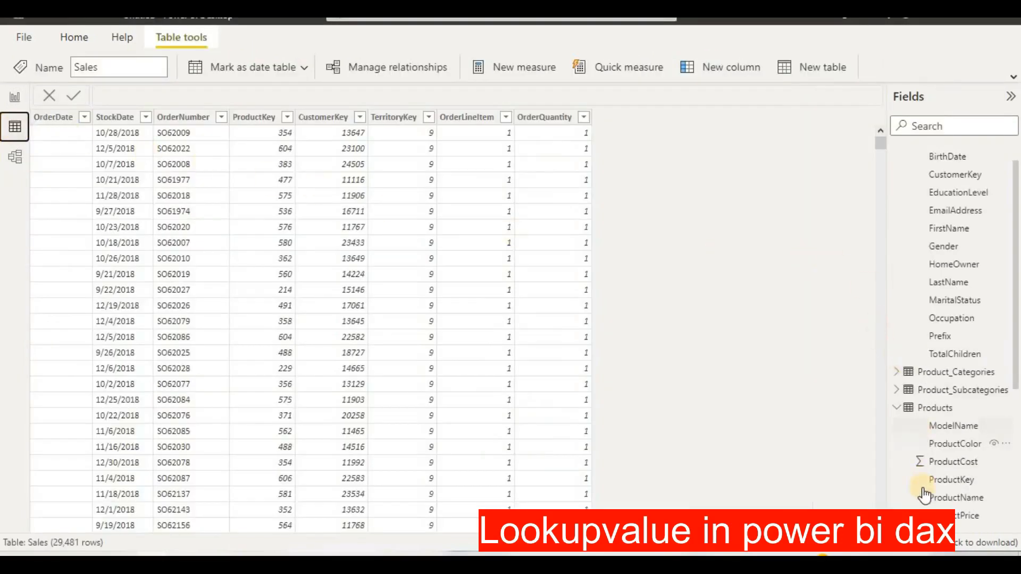
pyautogui.click(897, 408)
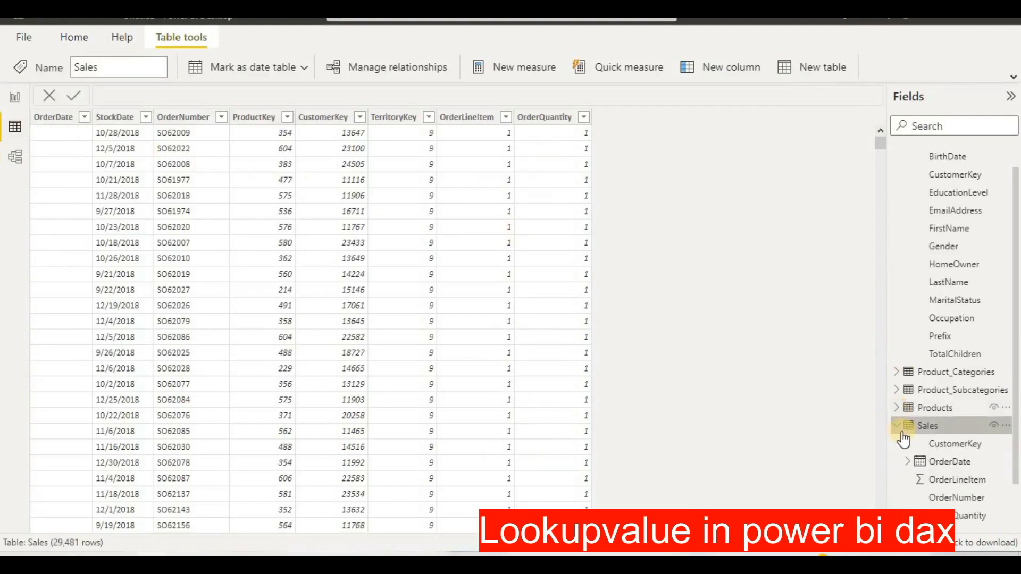
pyautogui.click(898, 425)
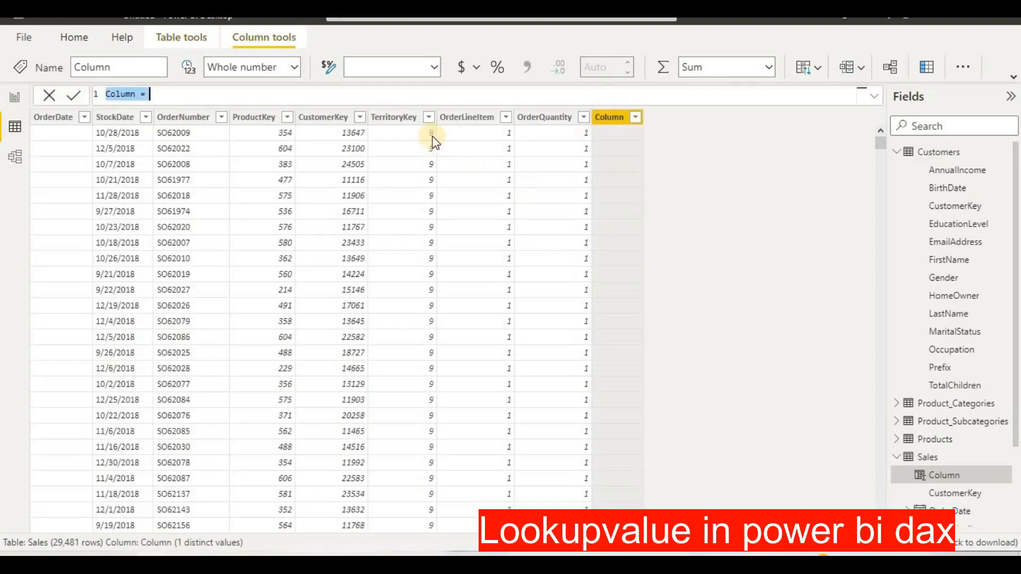
# Step: Name the new Sales column PRODUCTCOLOR and start its formula with the LOOKUPVALUE function
pyautogui.press('BackSpace')
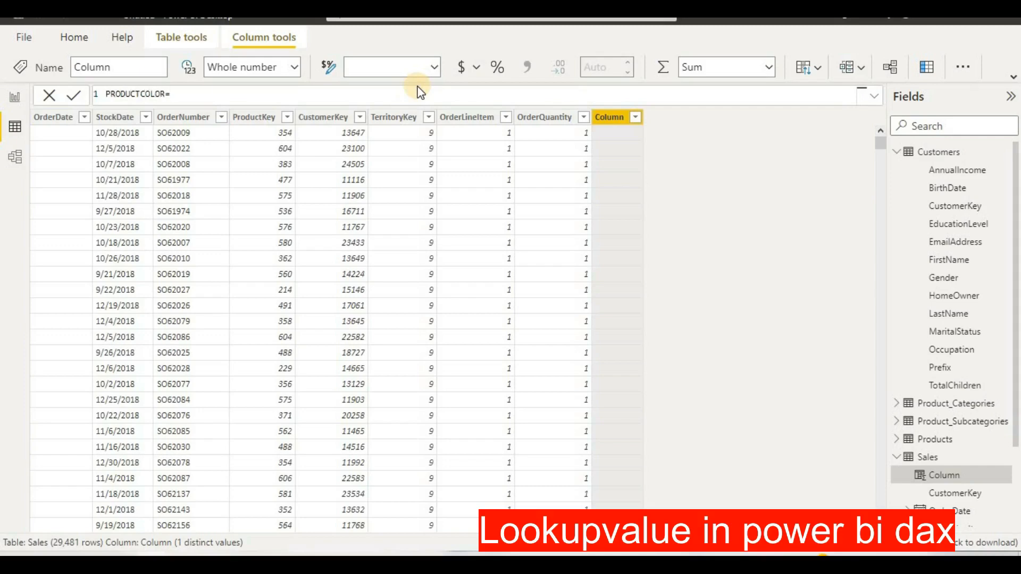
pyautogui.write('PRODUCTCOLOR=LOO')
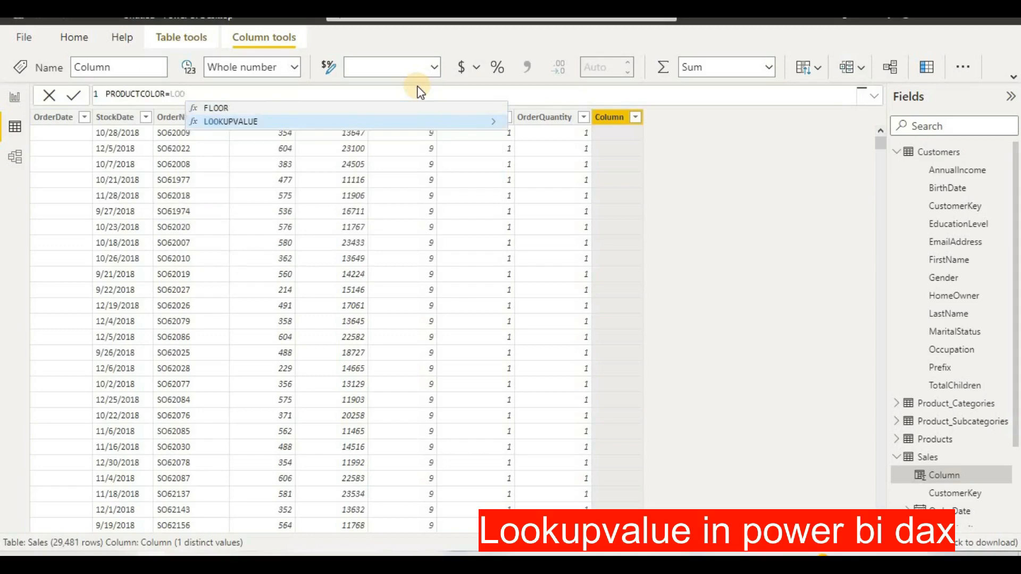
pyautogui.write('L')
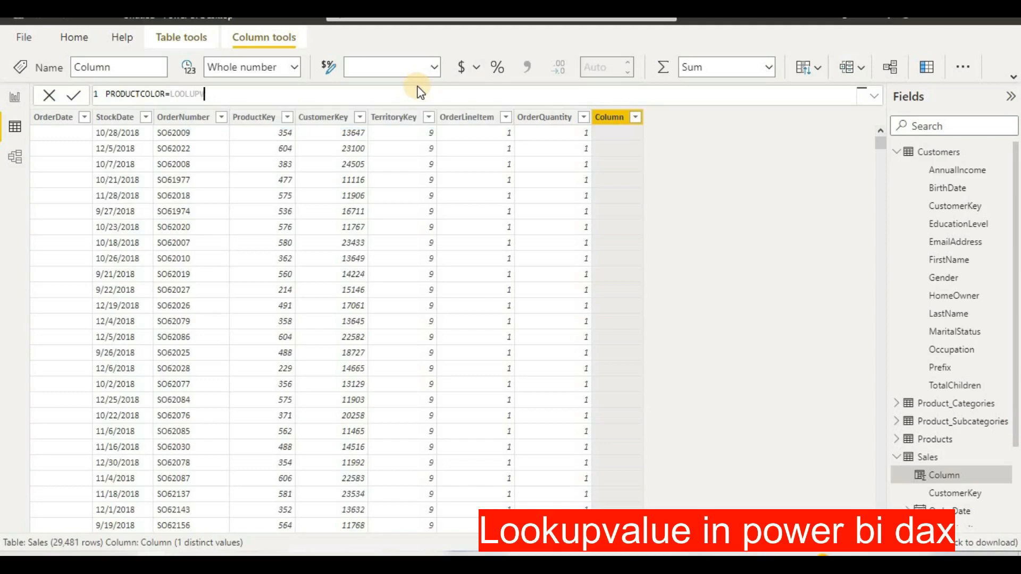
pyautogui.press('BackSpace')
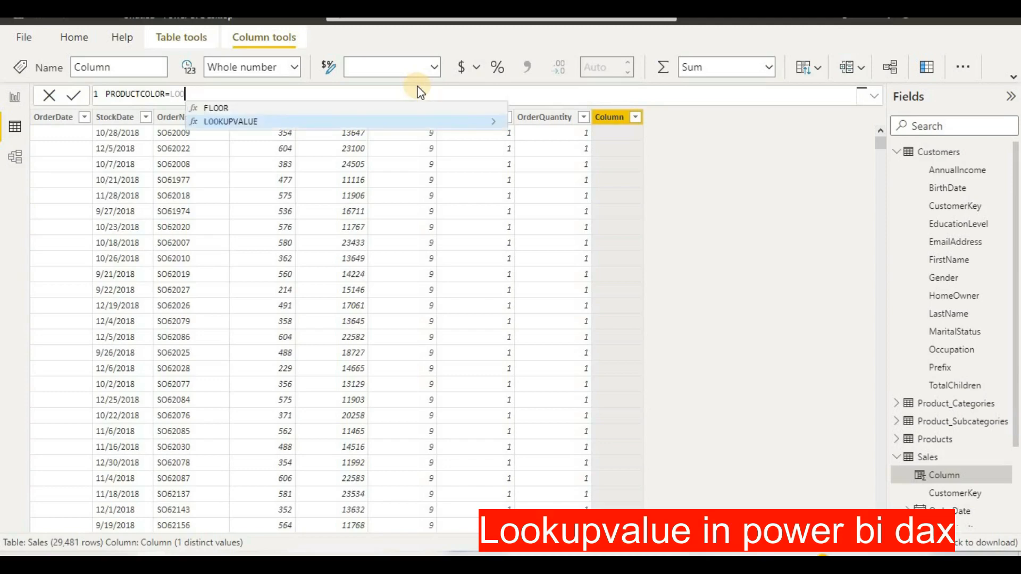
pyautogui.click(377, 122)
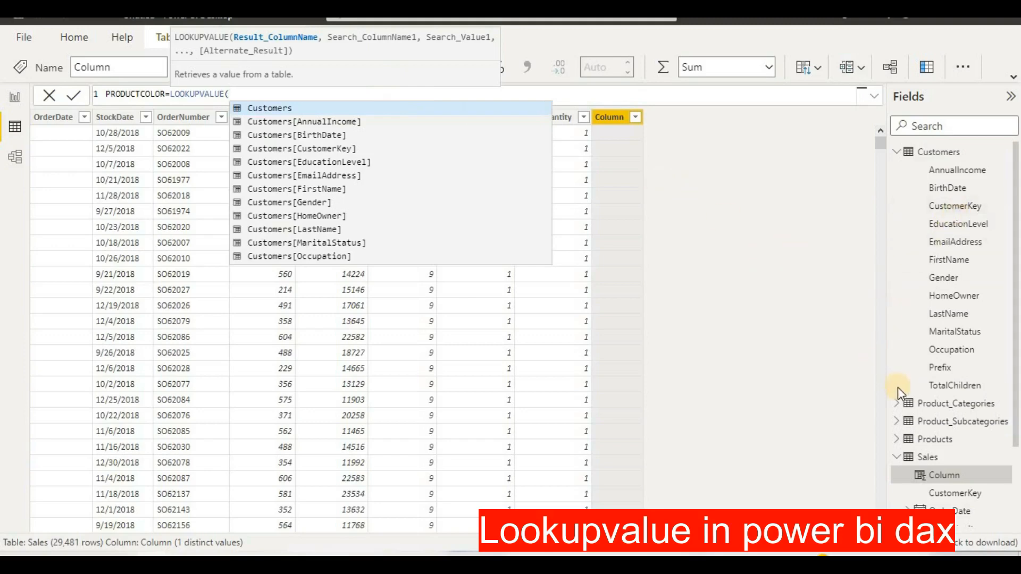
# Step: Expand the Products field list and enter Products[ProductColor] as the result column of LOOKUPVALUE
pyautogui.click(897, 441)
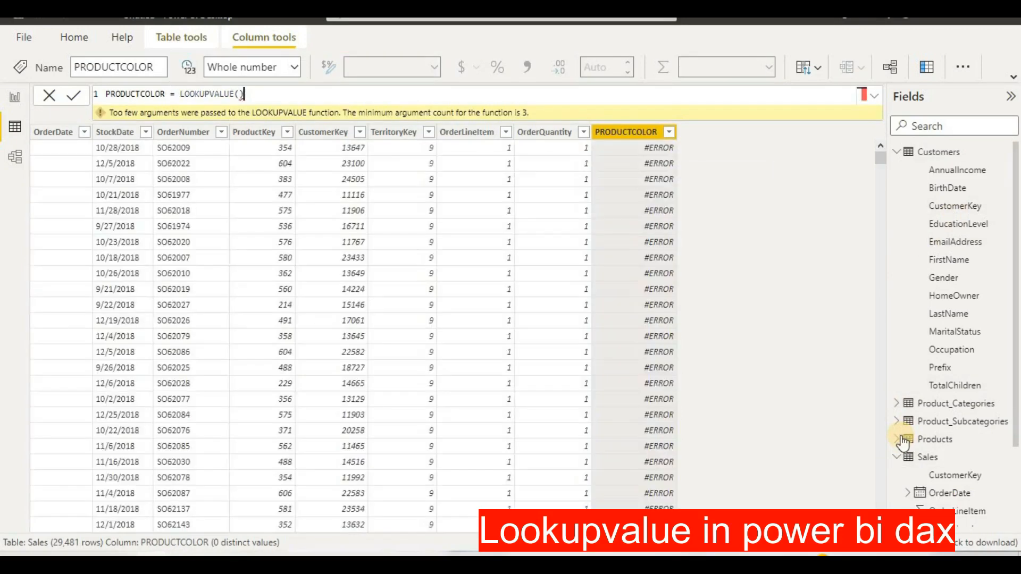
pyautogui.click(898, 440)
pyautogui.scroll(-3, 898, 439)
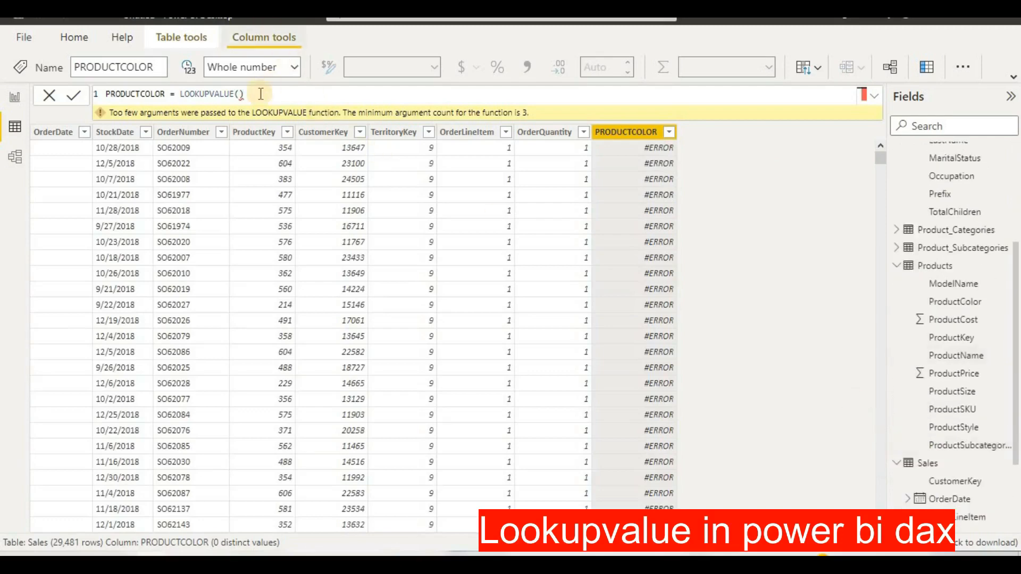
pyautogui.press('Delete')
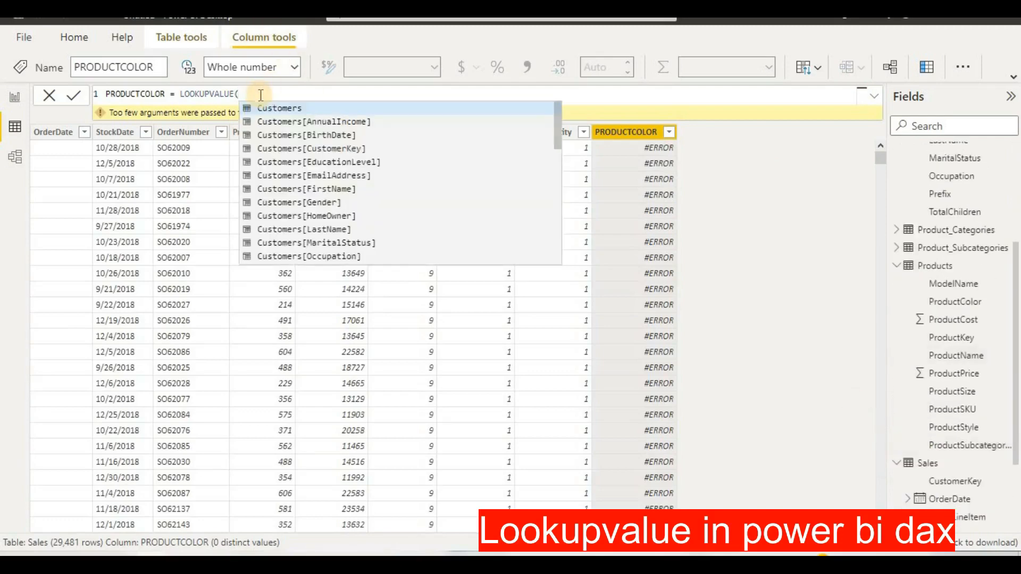
pyautogui.write('PROD')
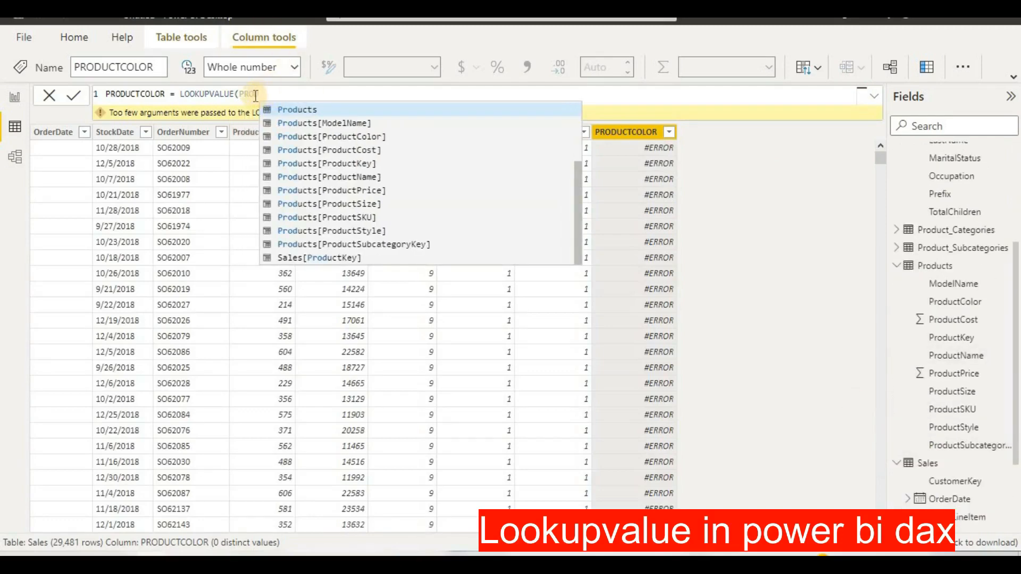
pyautogui.click(340, 136)
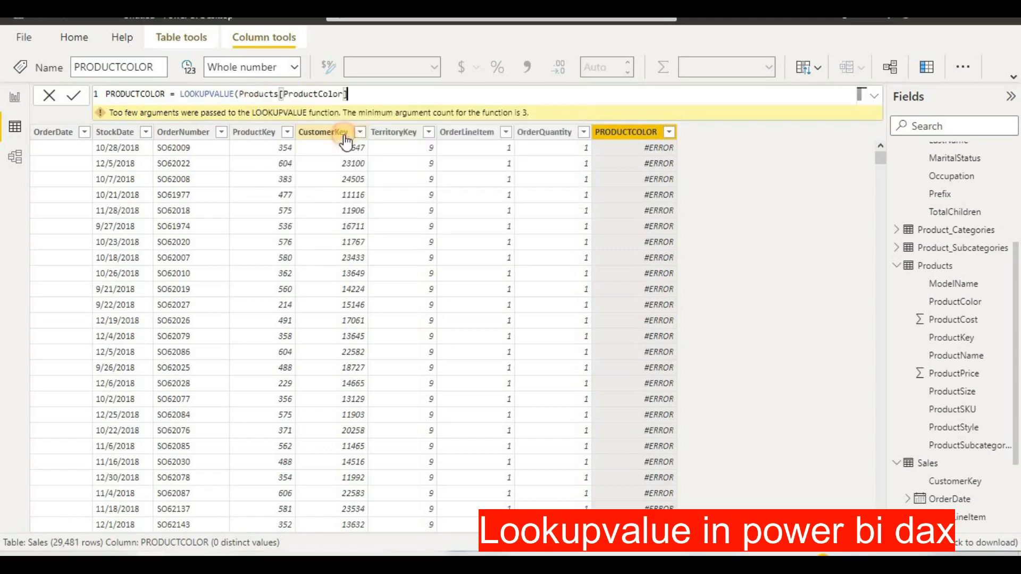
pyautogui.write(',')
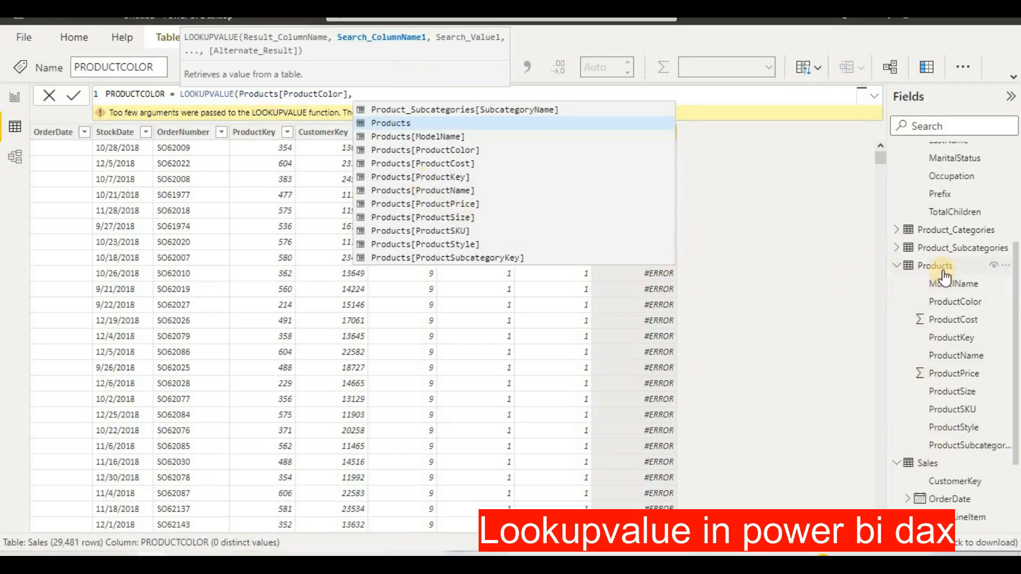
# Step: Complete the PRODUCTCOLOR formula with search column Products[ProductKey] and search value Sales[ProductKey], and commit it
pyautogui.scroll(-2, 954, 431)
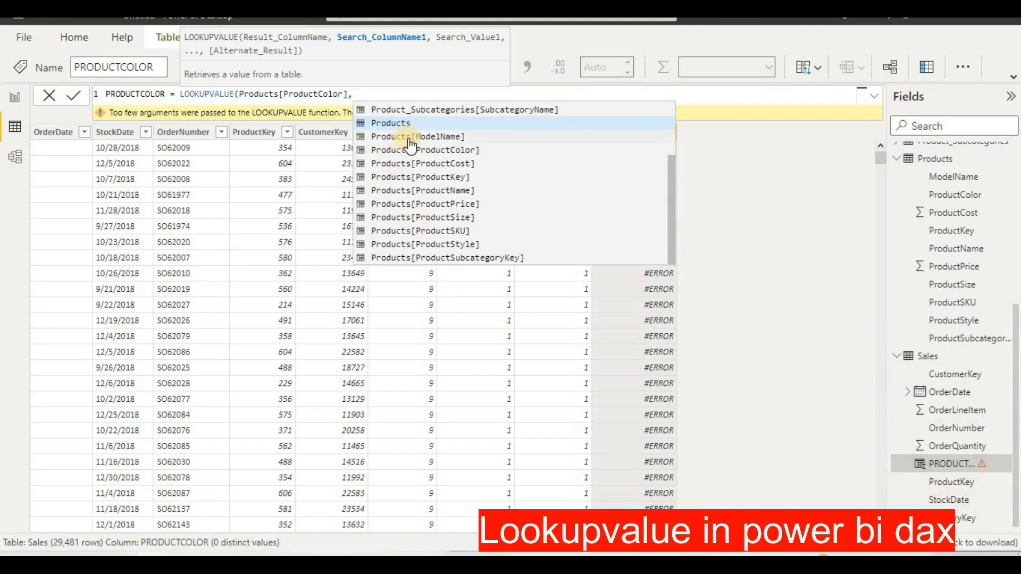
pyautogui.click(446, 177)
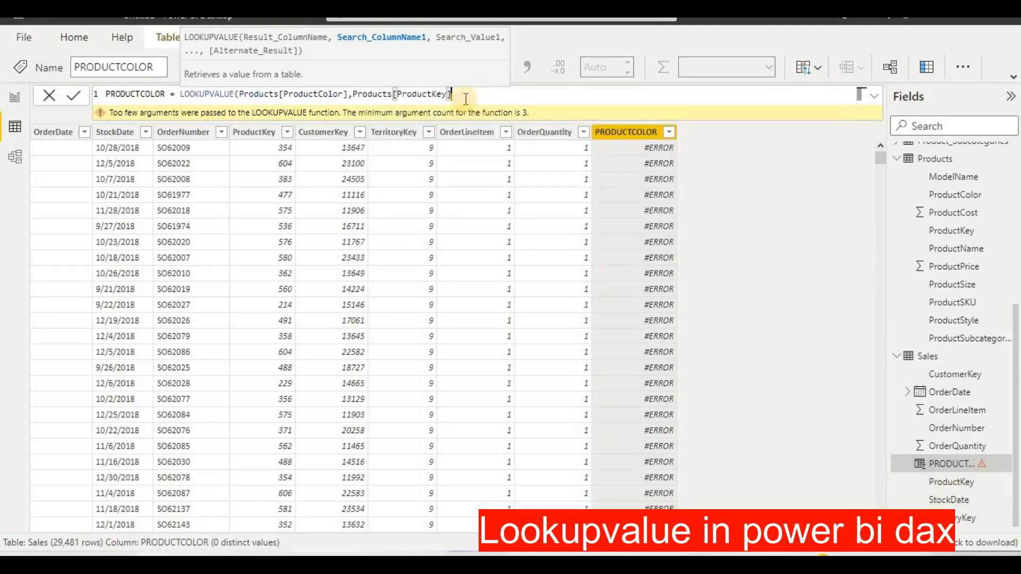
pyautogui.write(',')
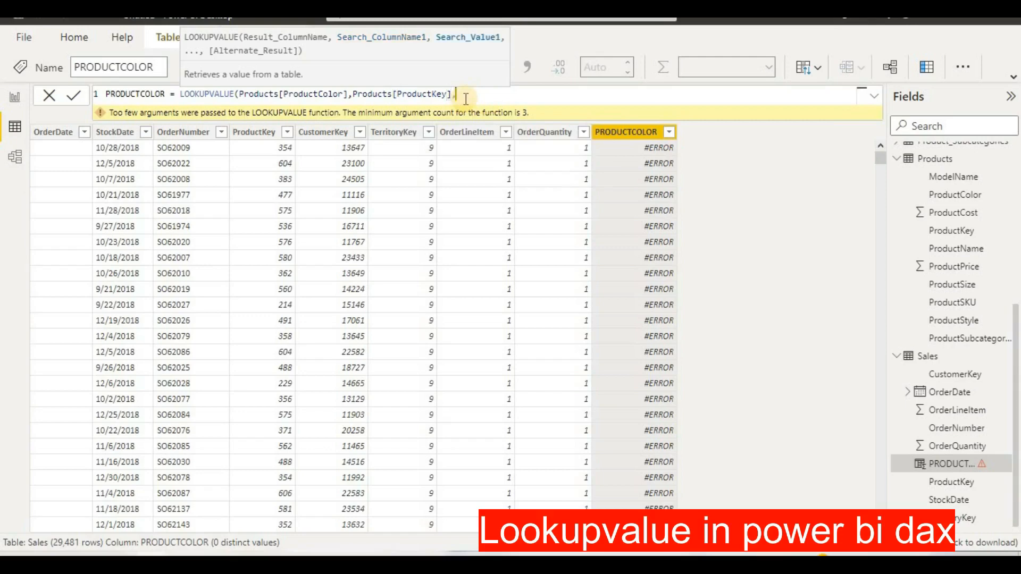
pyautogui.write('Sa')
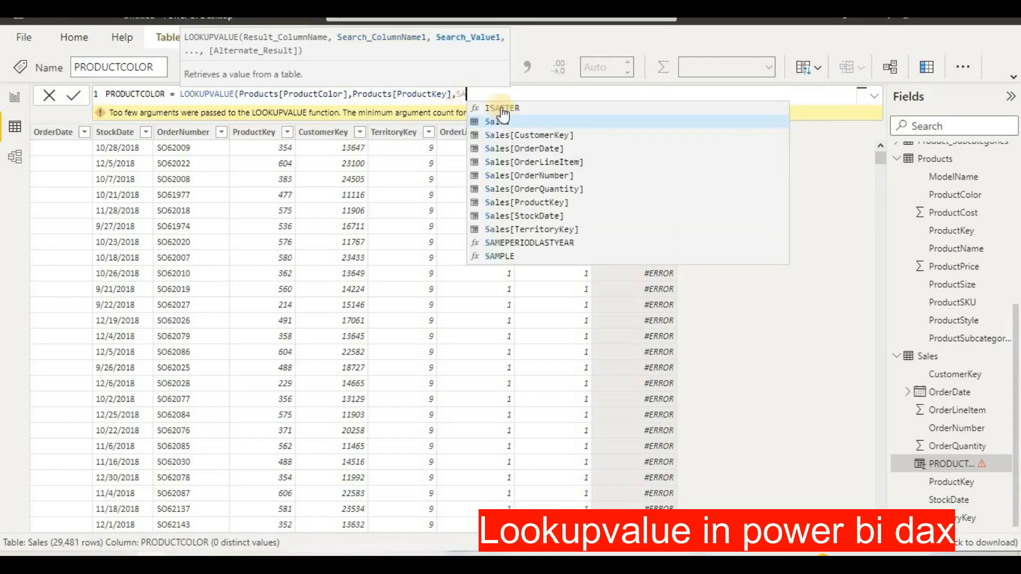
pyautogui.click(532, 202)
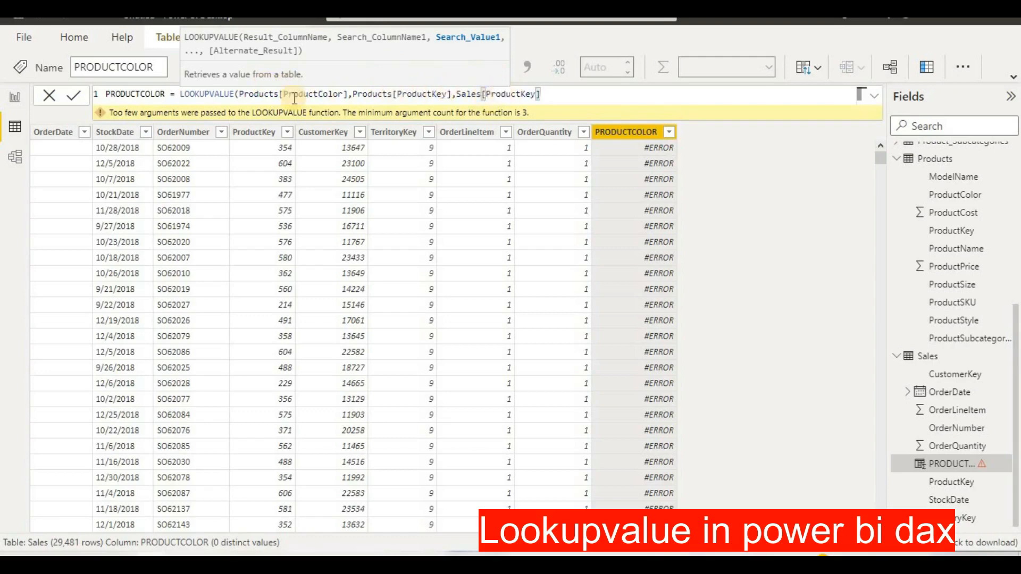
pyautogui.click(72, 98)
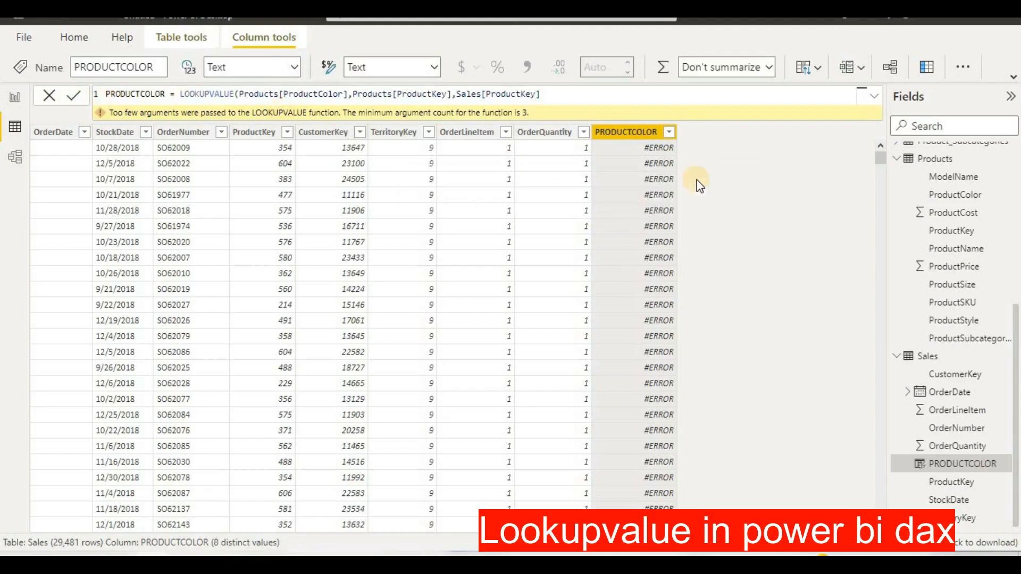
pyautogui.write(')')
pyautogui.press('Return')
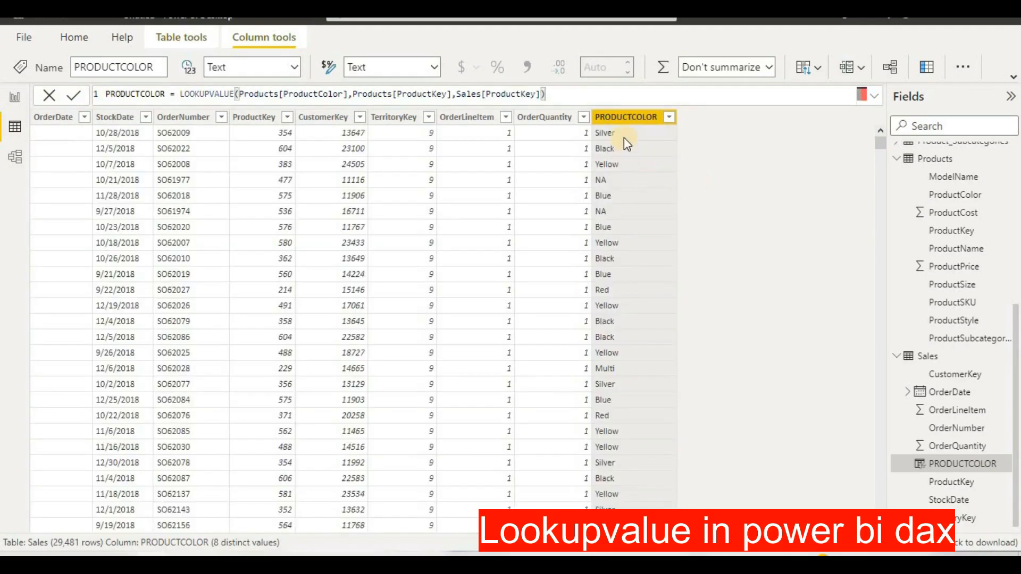
# Step: Rearrange the Products and Sales tables in the model diagram to separate their relationship lines, and examine the Customers fields and Customers–Sales link
pyautogui.click(15, 157)
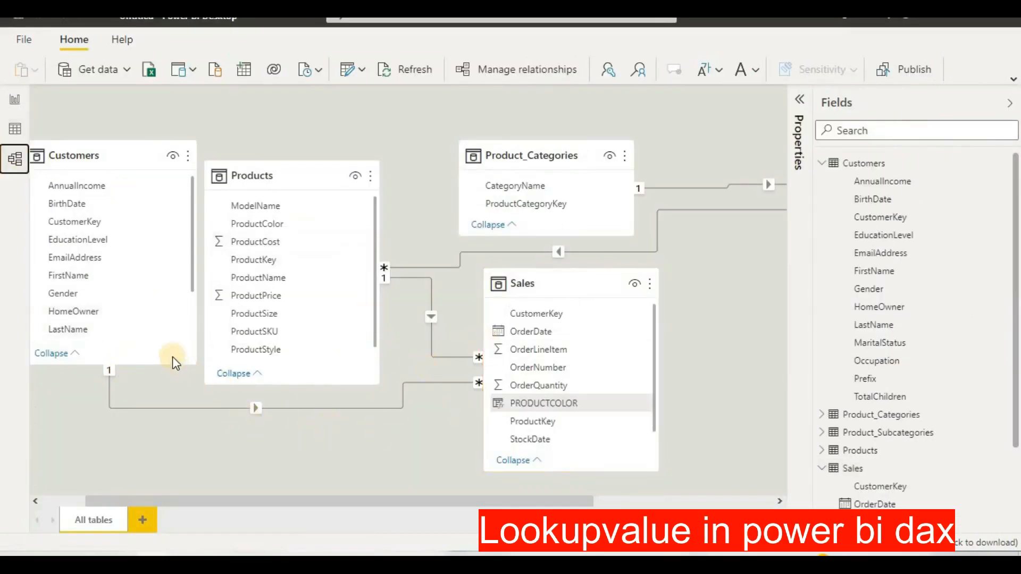
pyautogui.moveTo(300, 179); pyautogui.dragTo(340, 139)
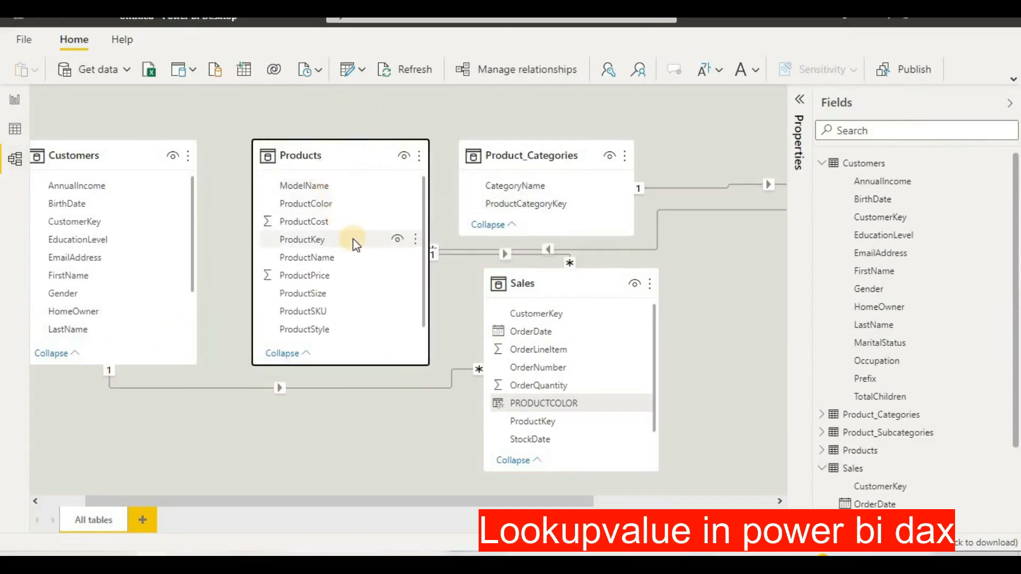
pyautogui.click(357, 388)
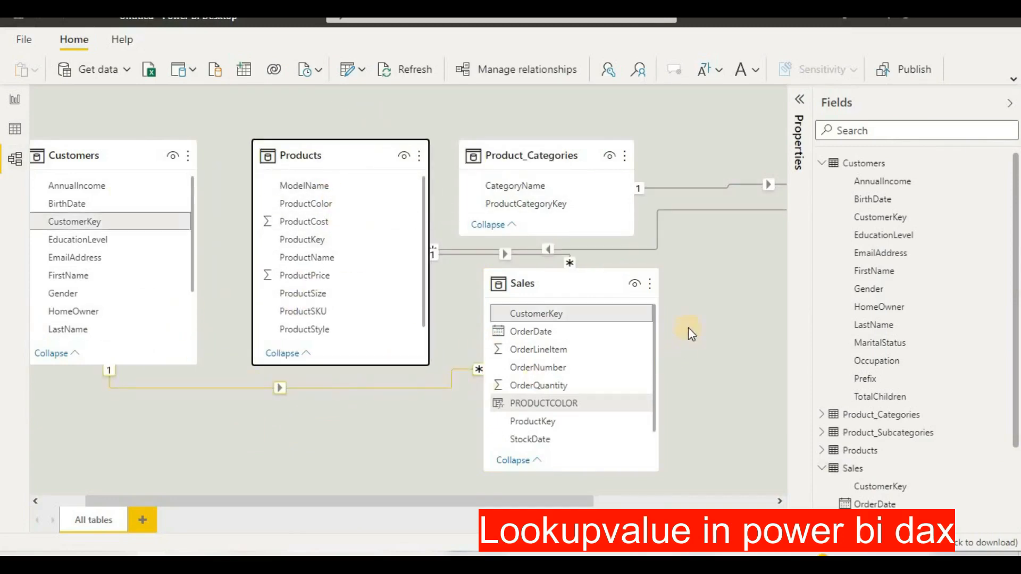
pyautogui.click(688, 328)
pyautogui.moveTo(605, 284); pyautogui.dragTo(592, 342)
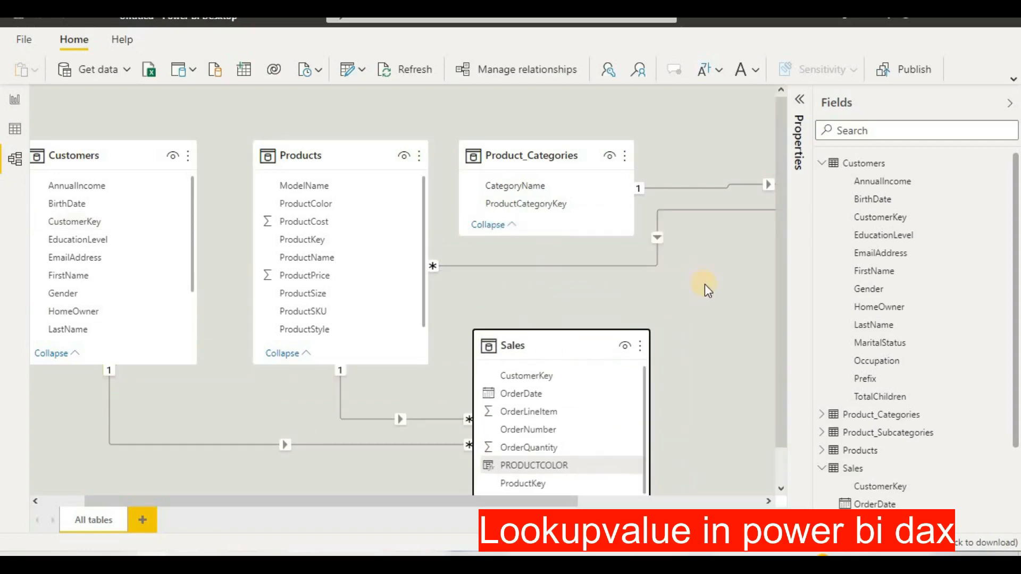
pyautogui.scroll(-1, 704, 284)
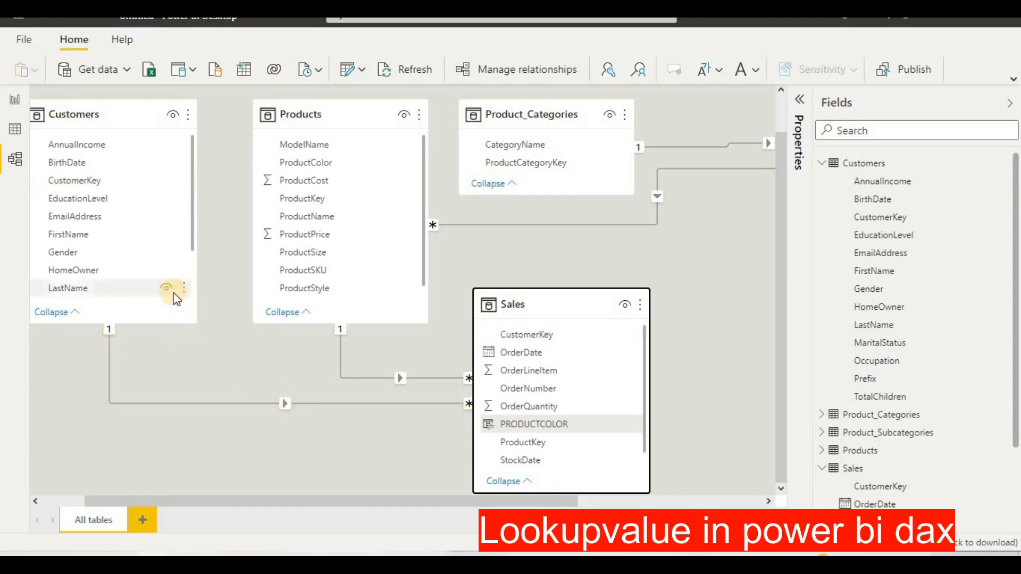
pyautogui.scroll(-1, 173, 295)
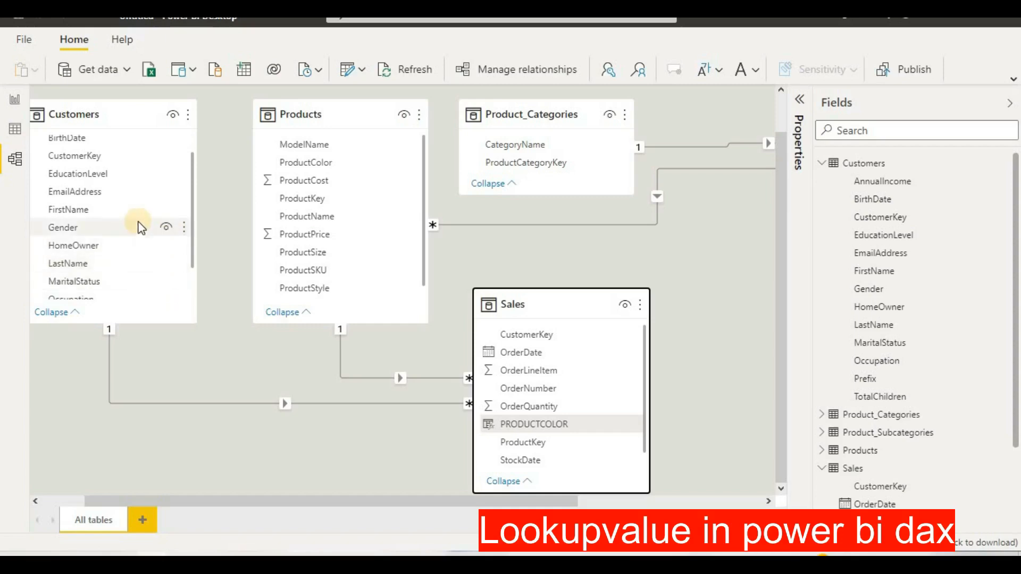
pyautogui.click(833, 475)
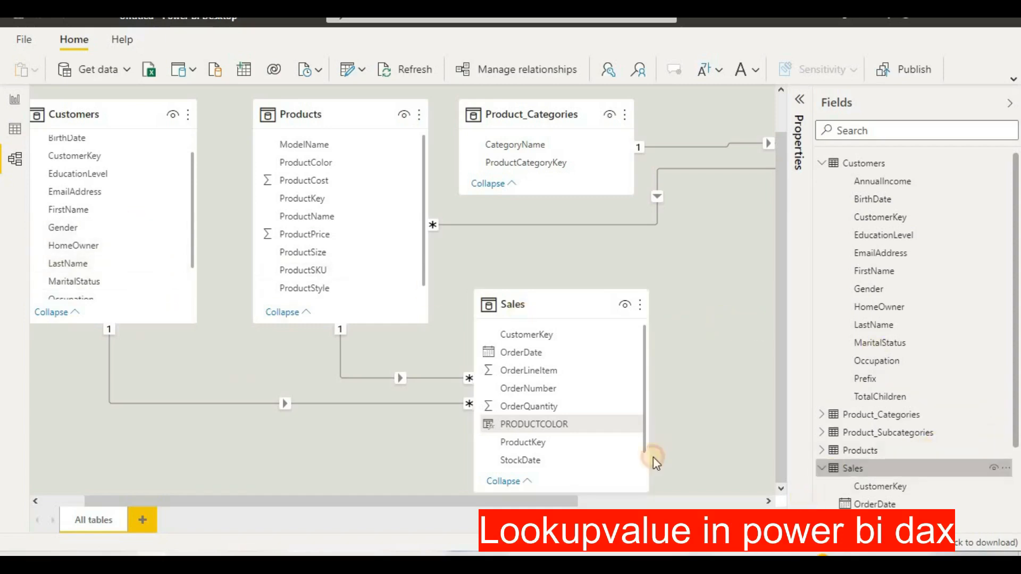
# Step: Add a calculated column named CUTOMER NAME to the Sales table and start its formula with the LOOKUPVALUE function
pyautogui.click(16, 129)
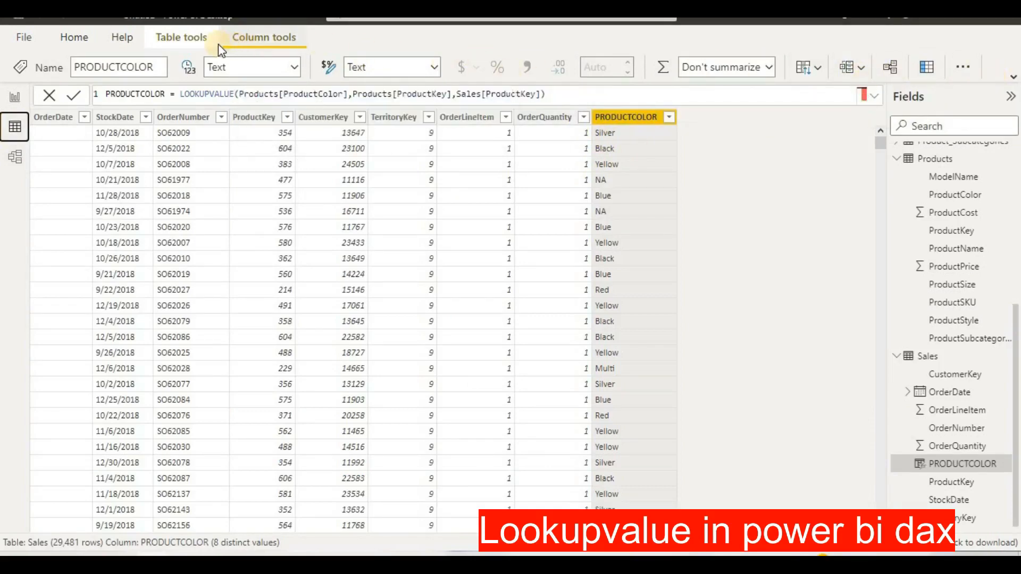
pyautogui.click(91, 41)
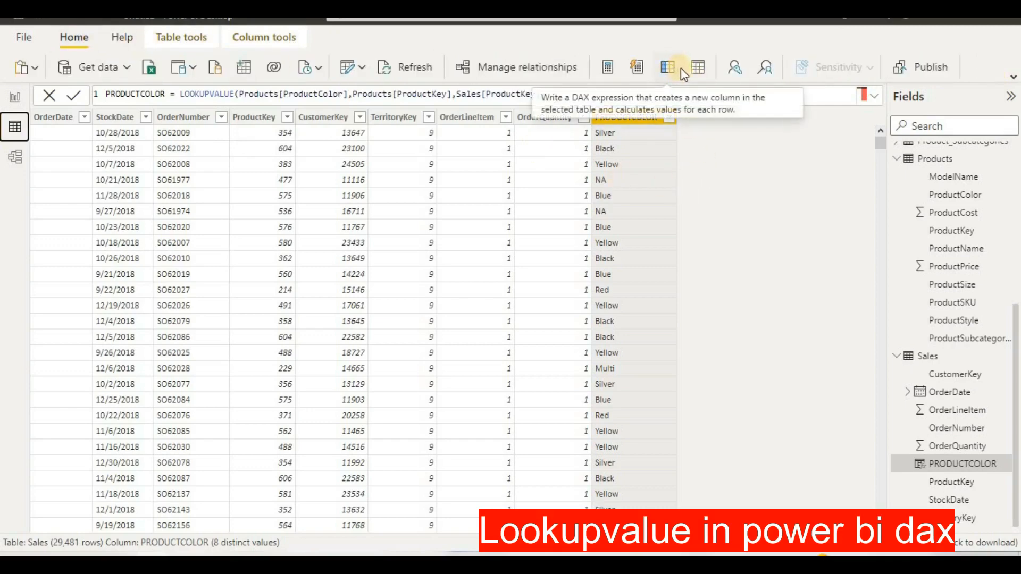
pyautogui.click(742, 178)
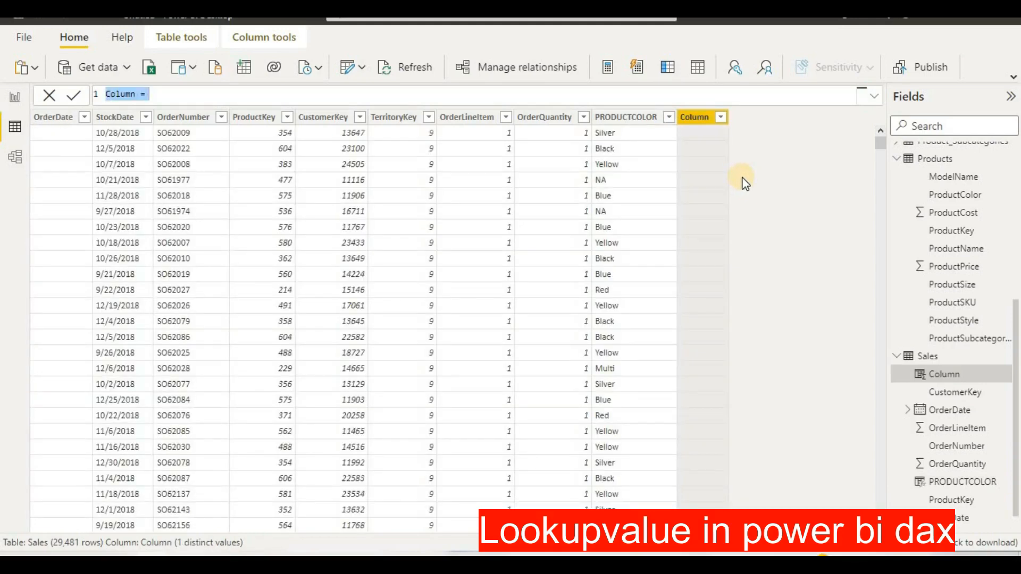
pyautogui.write('CUTOMER')
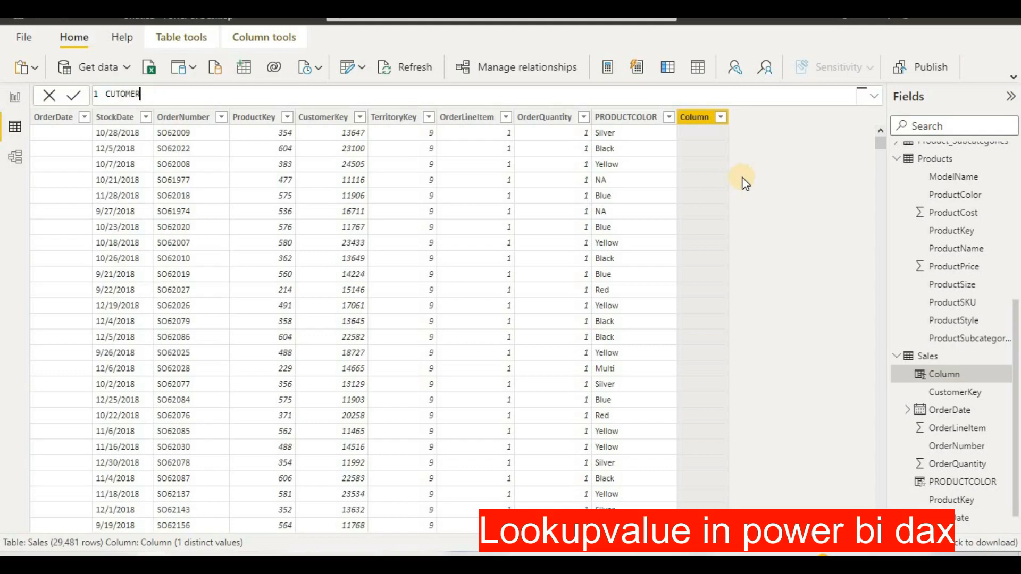
pyautogui.write(' NAME=LOO')
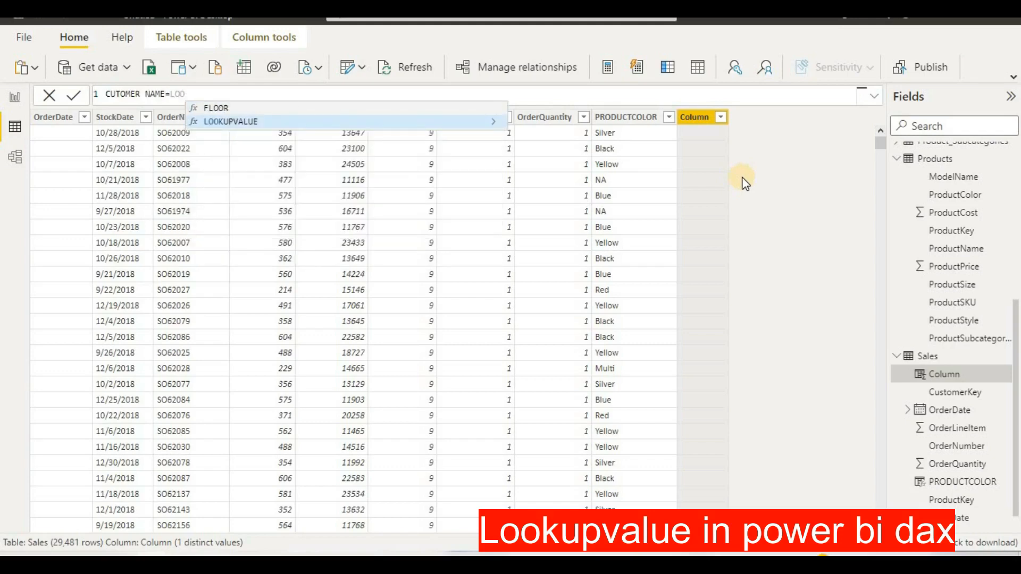
pyautogui.click(415, 129)
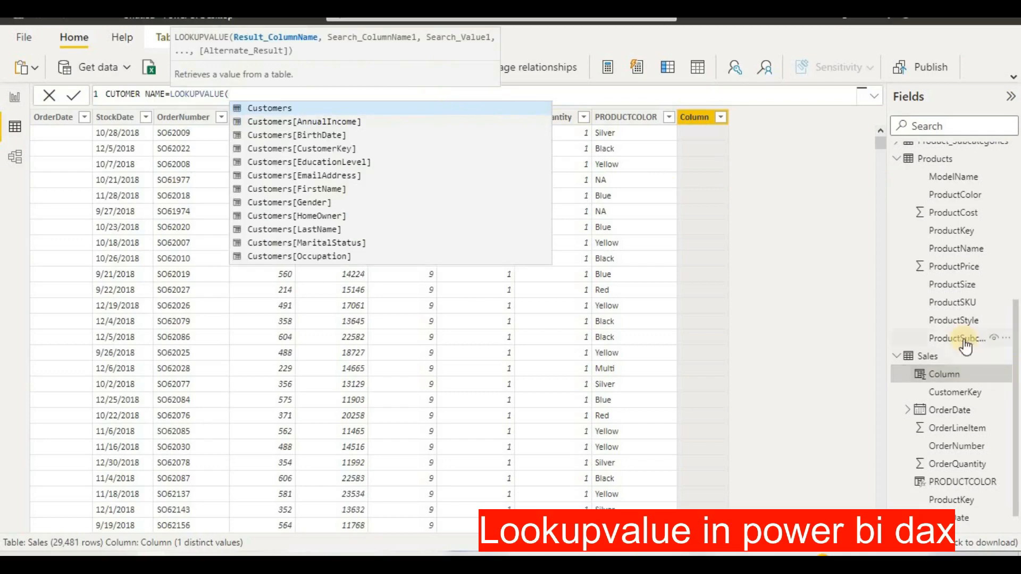
# Step: Enter Customers[FirstName] as the result column of LOOKUPVALUE in the CUTOMER NAME formula
pyautogui.scroll(-1, 965, 345)
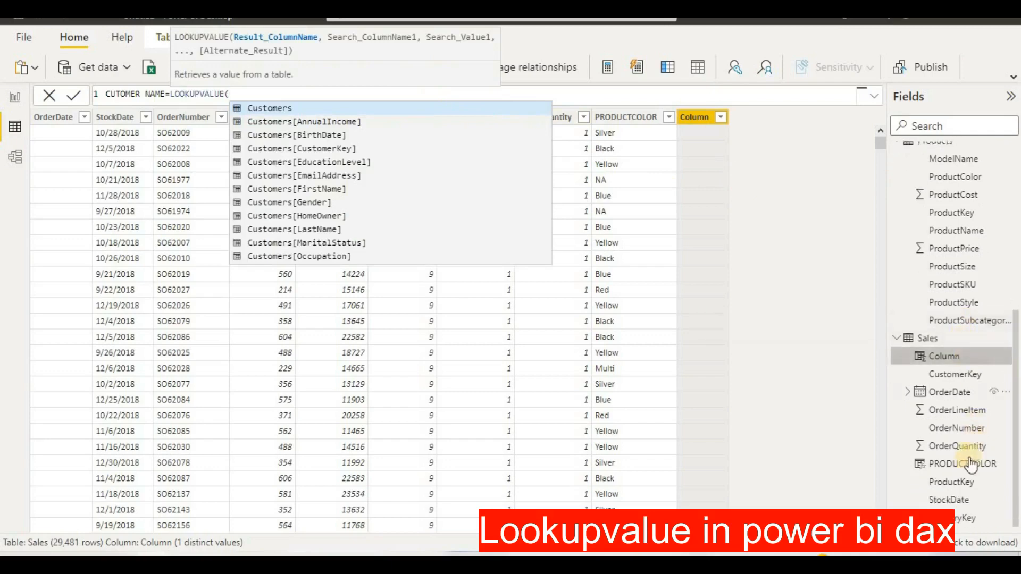
pyautogui.scroll(1, 983, 351)
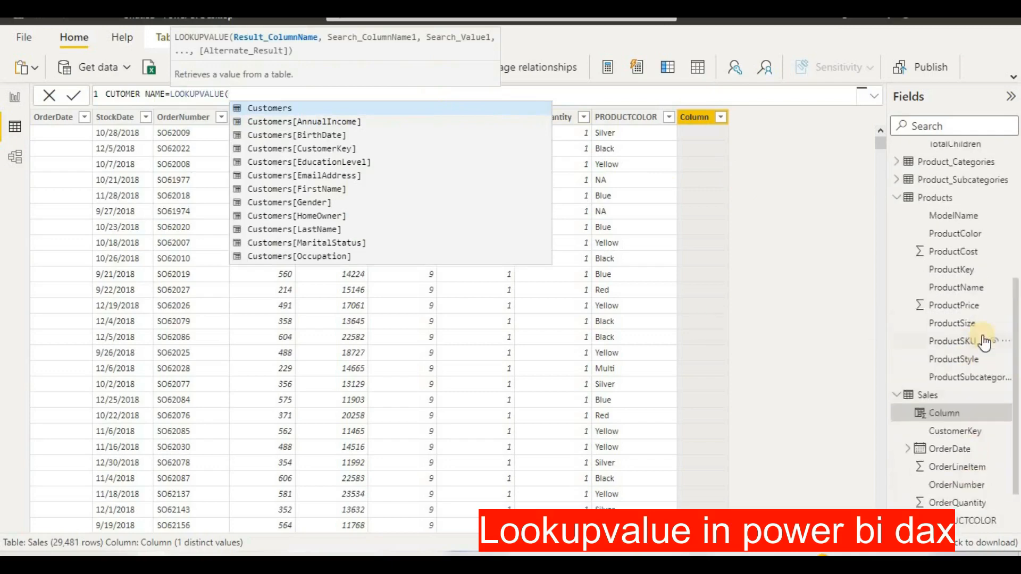
pyautogui.scroll(3, 983, 343)
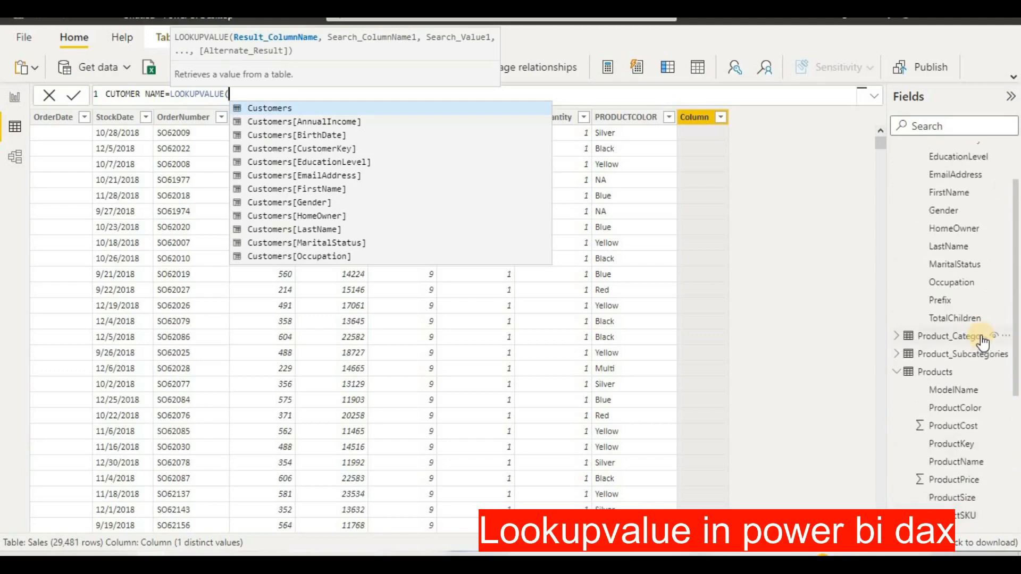
pyautogui.scroll(-2, 983, 342)
pyautogui.scroll(3, 983, 341)
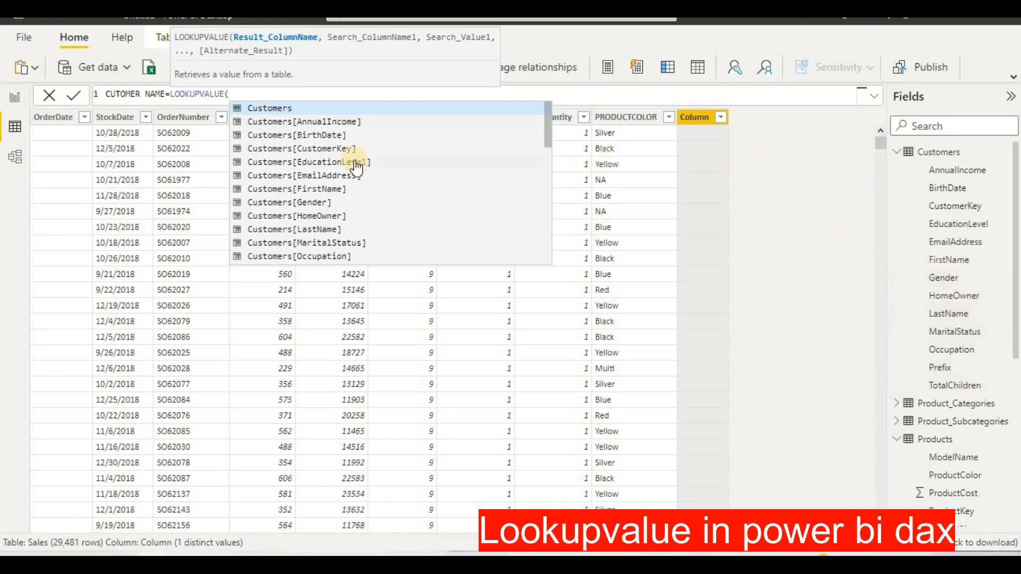
pyautogui.scroll(-1, 387, 170)
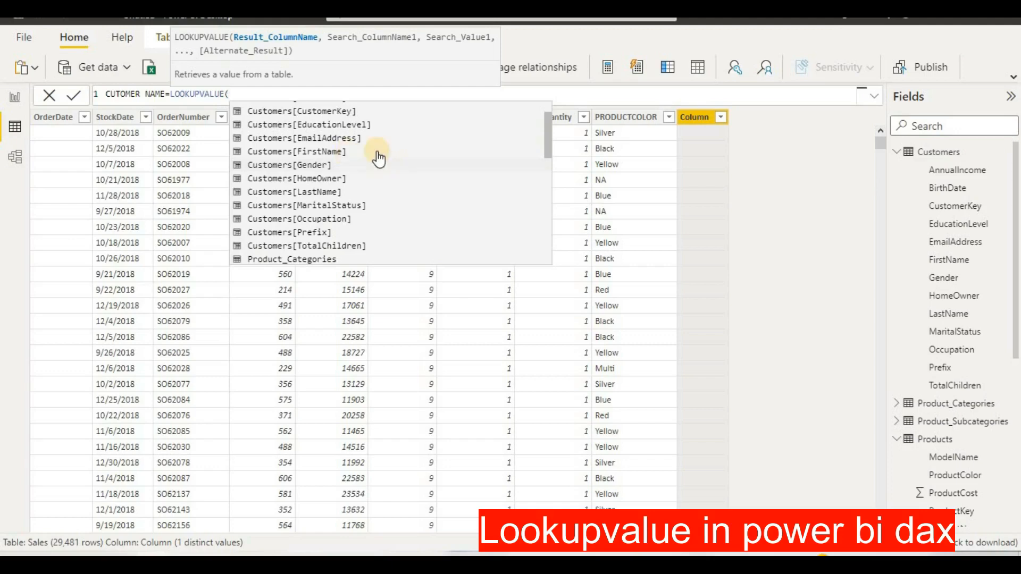
pyautogui.click(376, 152)
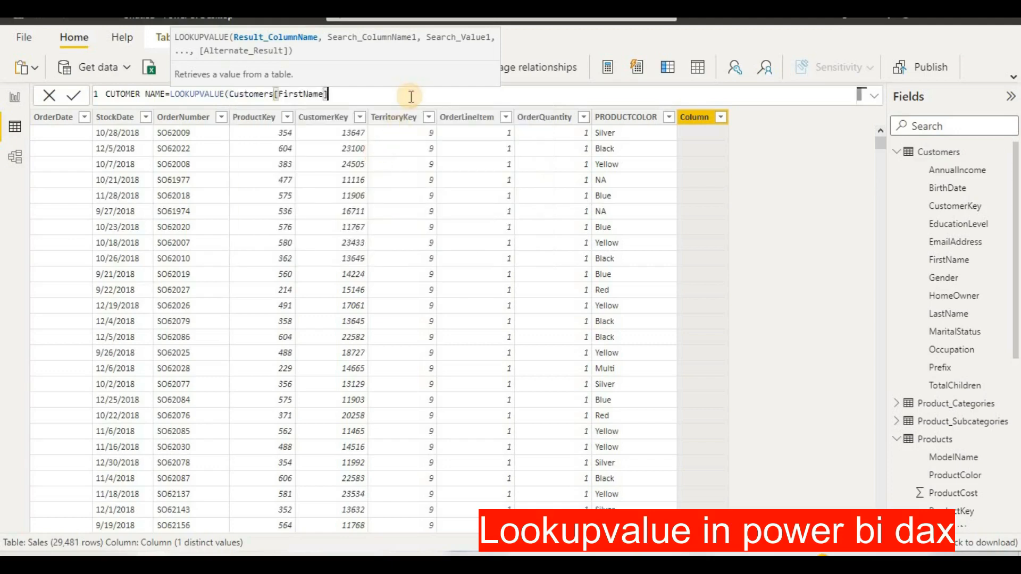
# Step: Enter Customers[CustomerKey] as the search column of LOOKUPVALUE in the CUTOMER NAME formula
pyautogui.write(',CUTO')
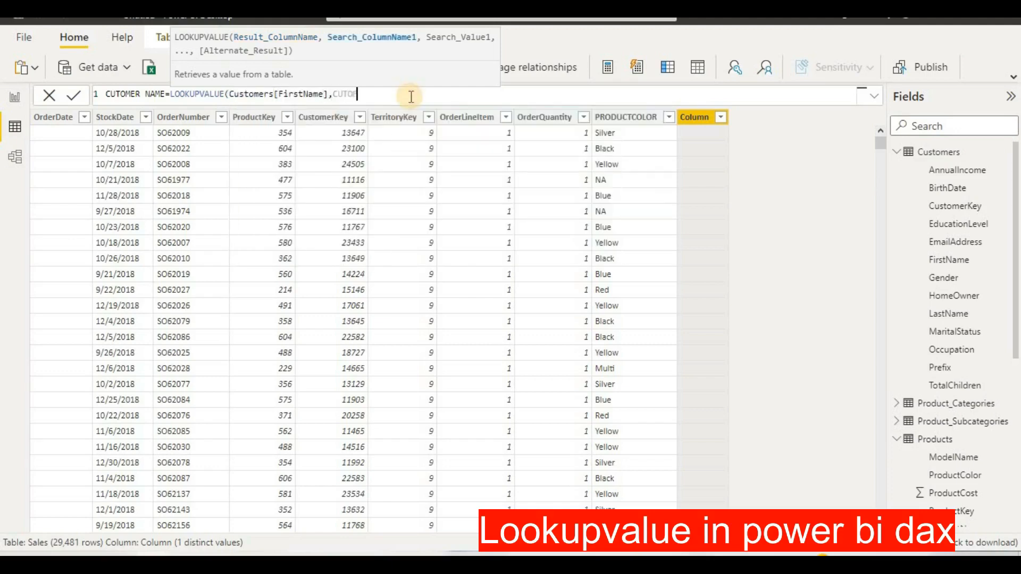
pyautogui.press('BackSpace')
pyautogui.press('BackSpace')
pyautogui.press('BackSpace')
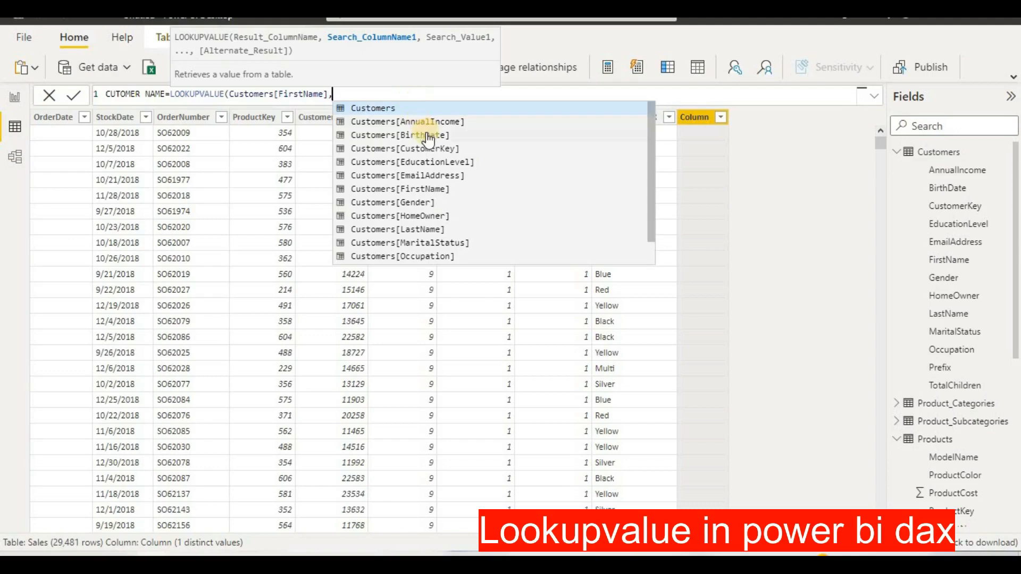
pyautogui.scroll(-1, 429, 139)
pyautogui.scroll(1, 430, 151)
pyautogui.scroll(-1, 455, 152)
pyautogui.scroll(1, 456, 151)
pyautogui.click(456, 151)
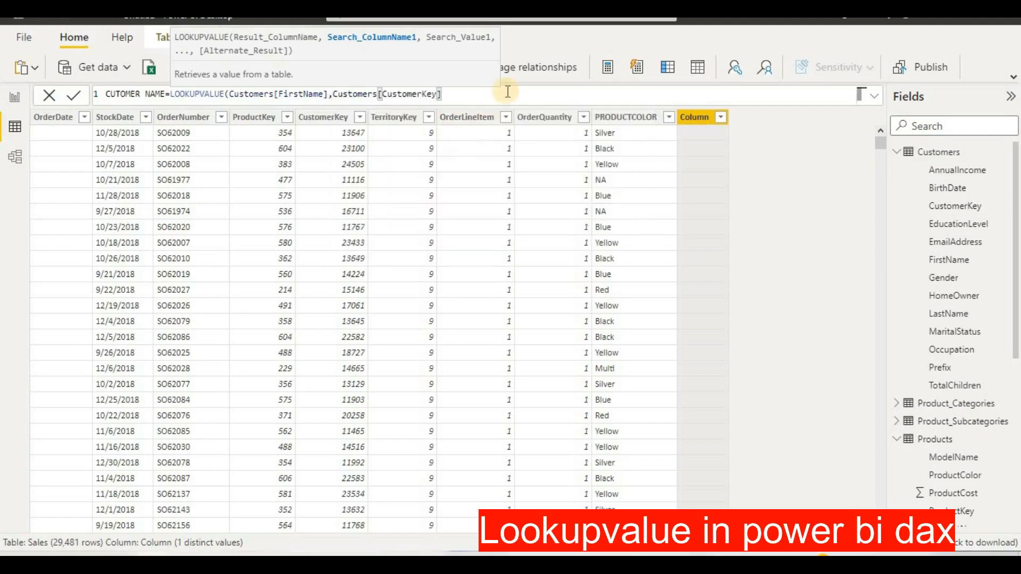
# Step: Complete the CUTOMER NAME formula with Sales[CustomerKey] as the search value and commit it
pyautogui.write(',SA')
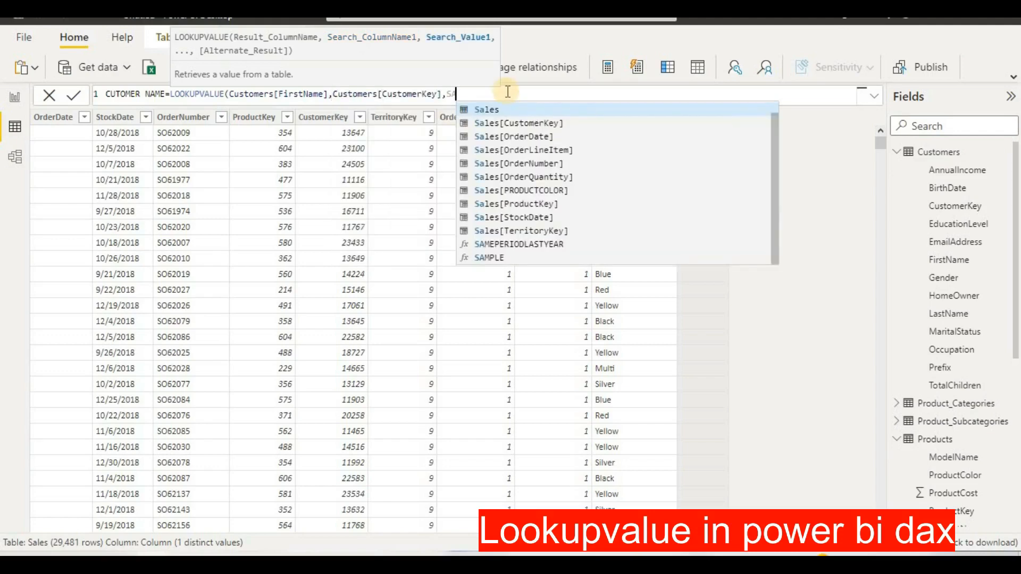
pyautogui.write('LES')
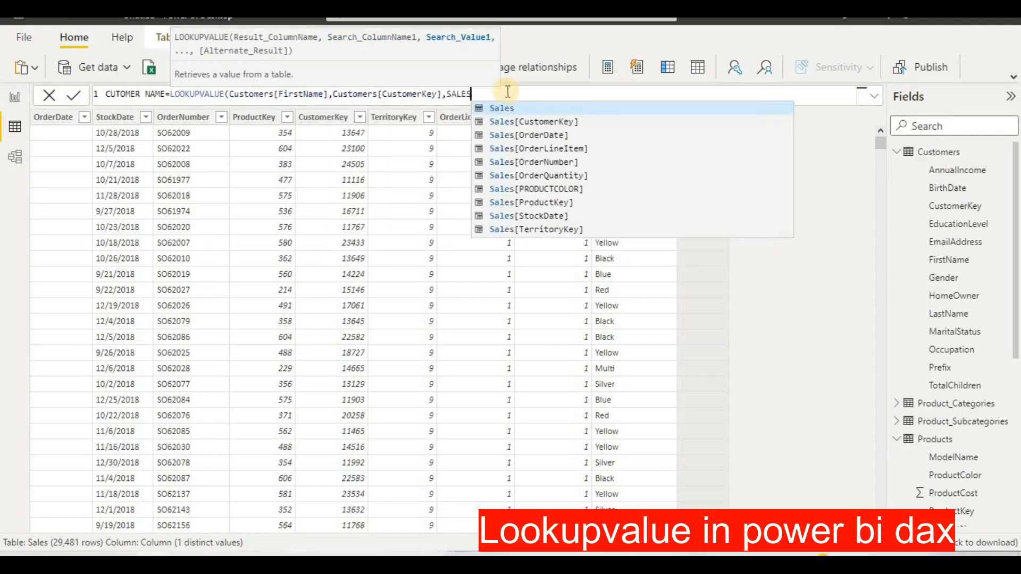
pyautogui.click(586, 122)
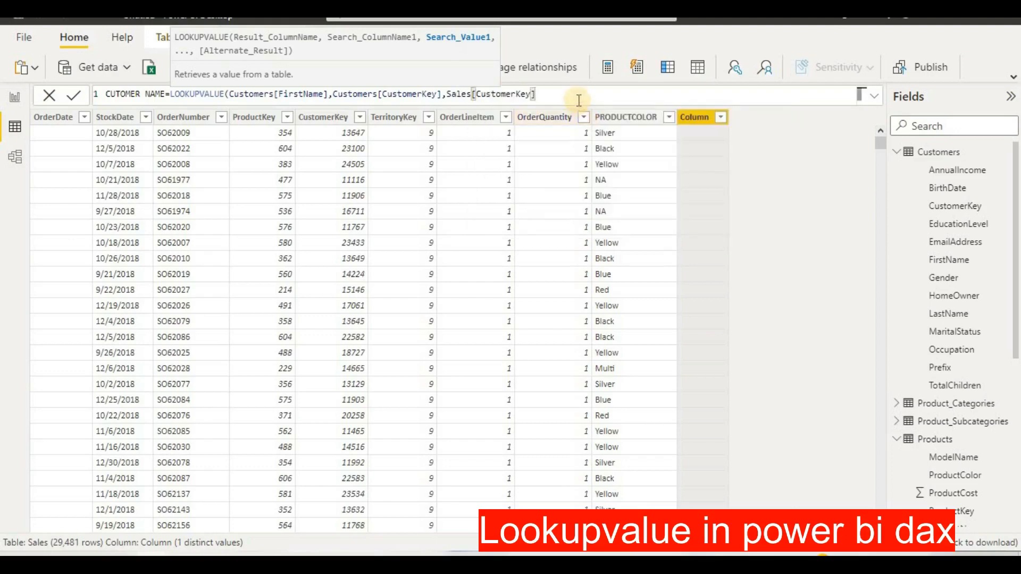
pyautogui.write(')')
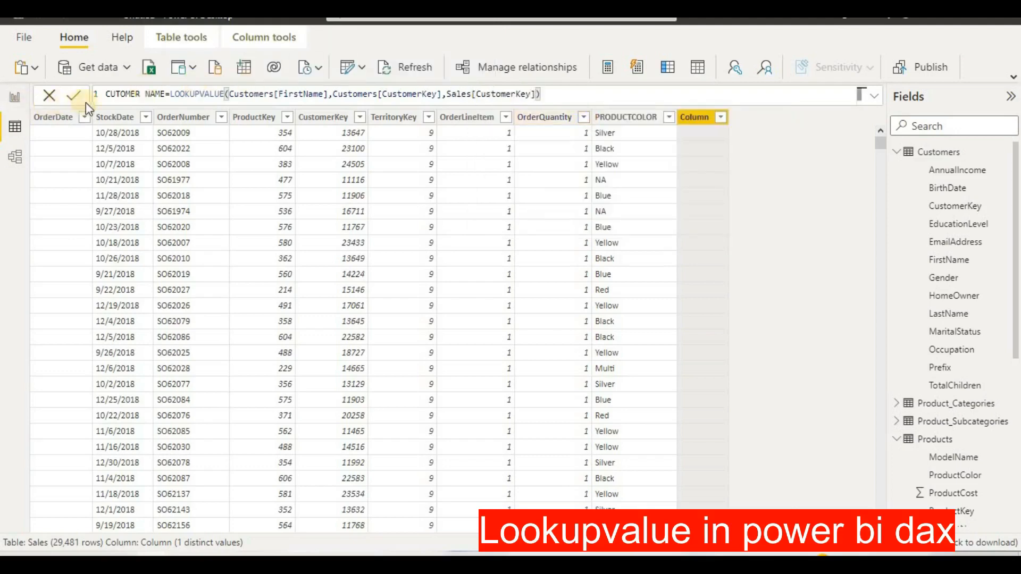
pyautogui.click(823, 264)
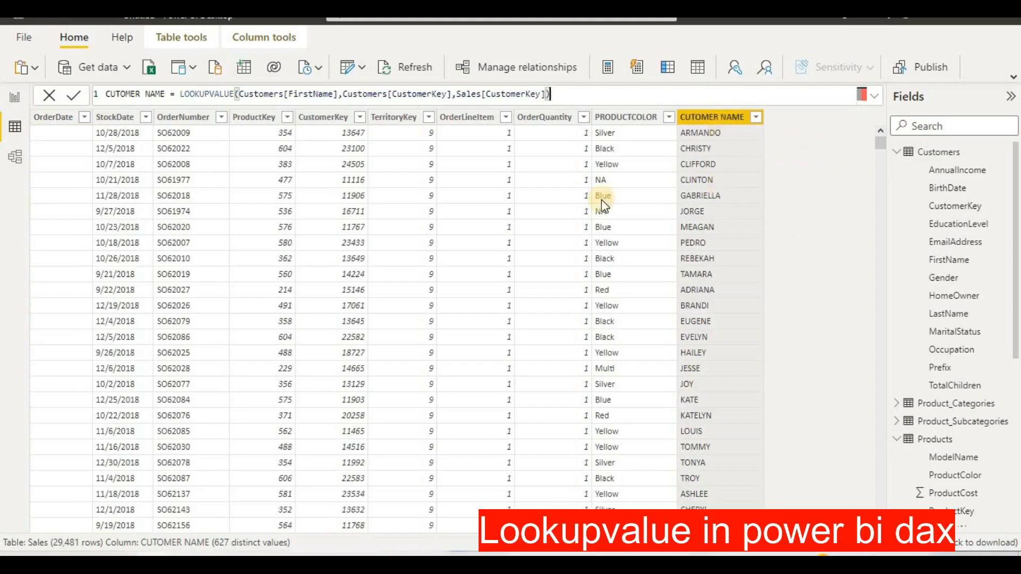
pyautogui.click(260, 225)
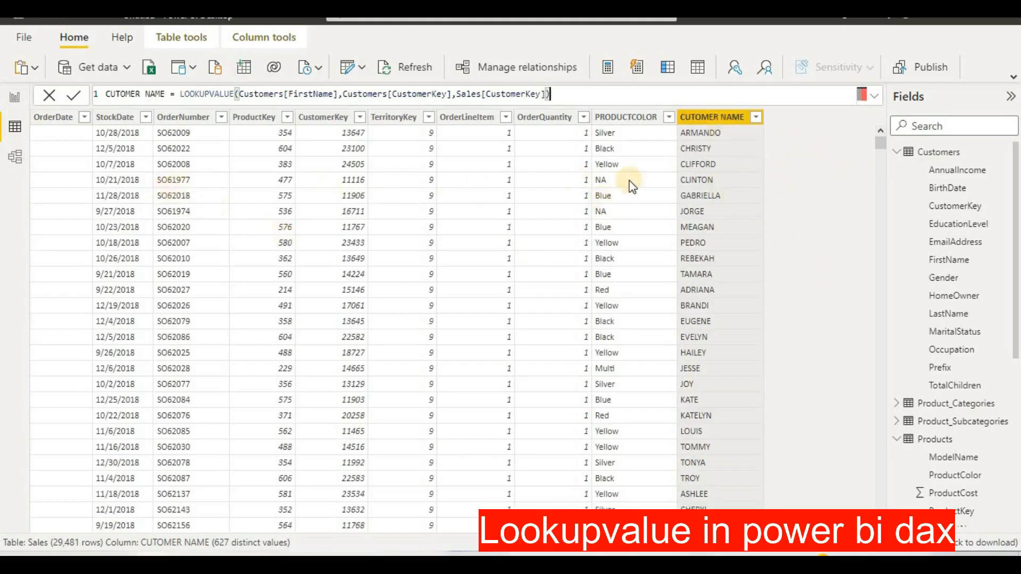
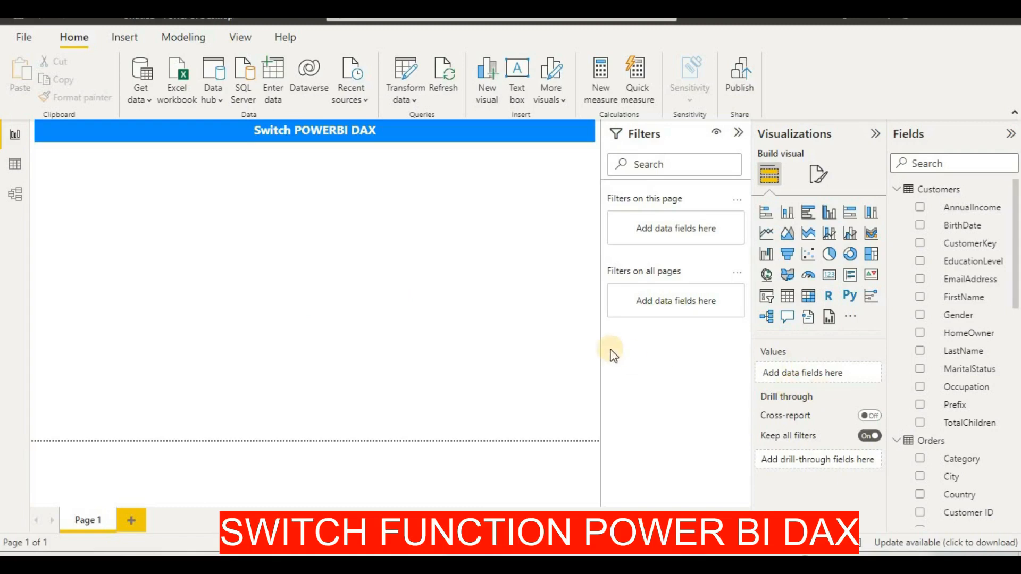
# Step: Collapse the Filters and Visualizations panes on the Switch POWERBI DAX report page and show the Orders table's data
pyautogui.click(876, 136)
pyautogui.click(848, 134)
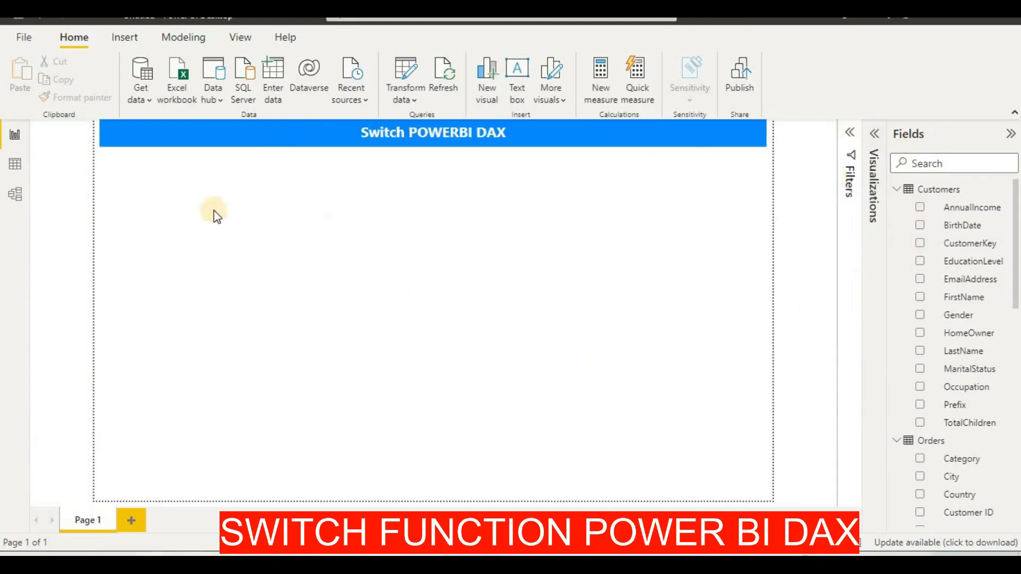
pyautogui.click(16, 166)
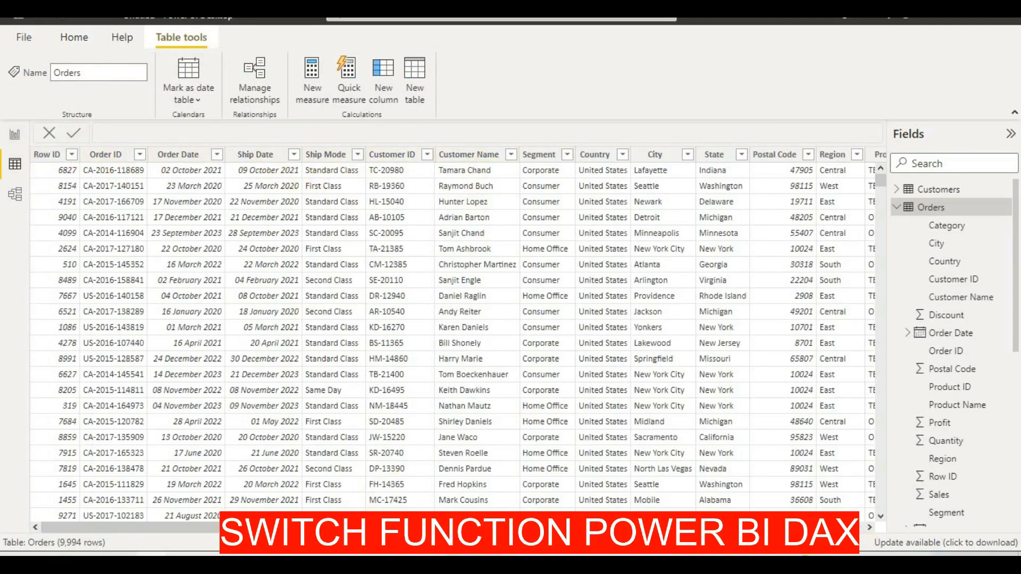
# Step: Sort the Orders table by the Quantity column in descending order
pyautogui.moveTo(457, 528); pyautogui.dragTo(996, 533)
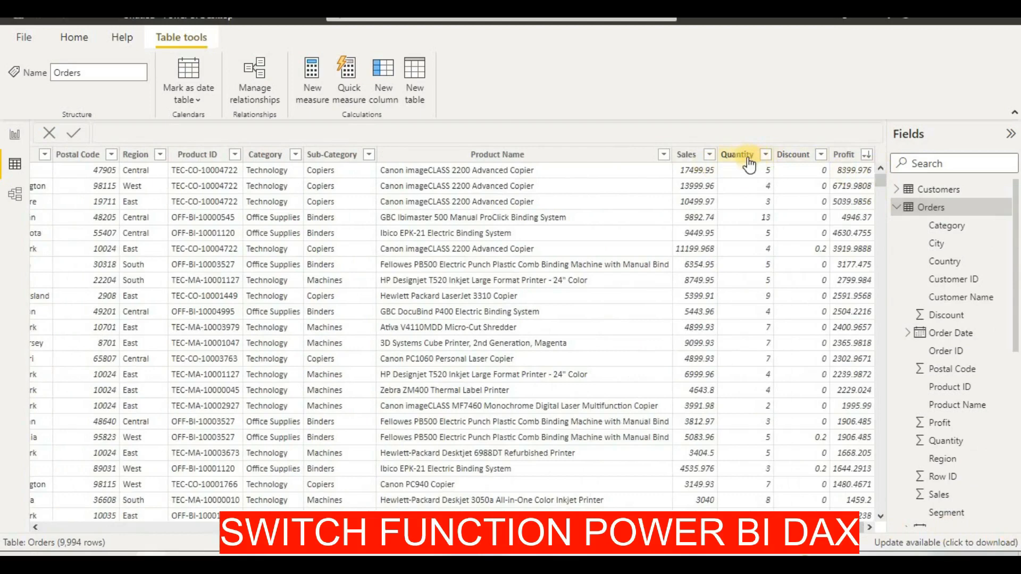
pyautogui.click(765, 156)
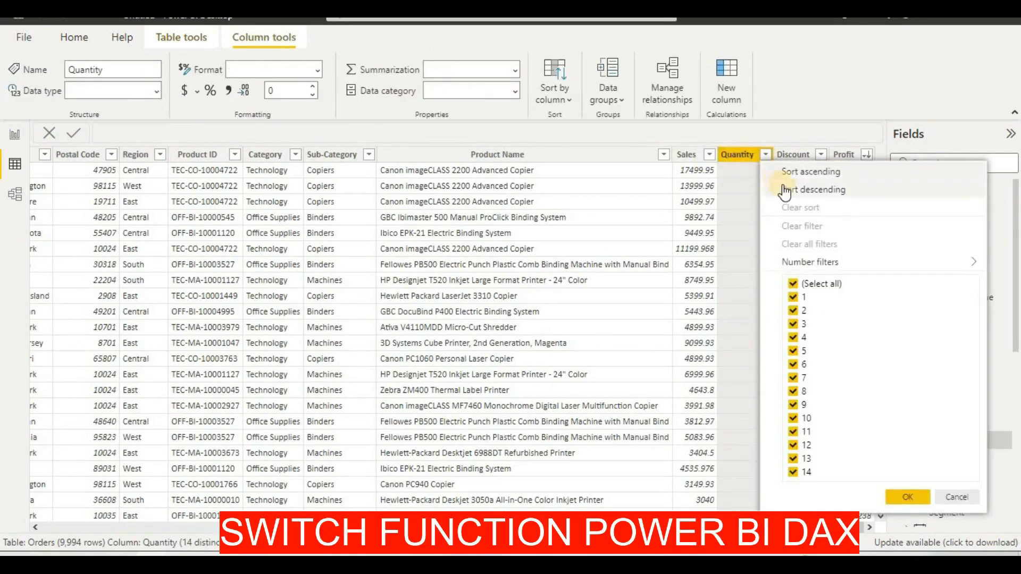
pyautogui.click(784, 190)
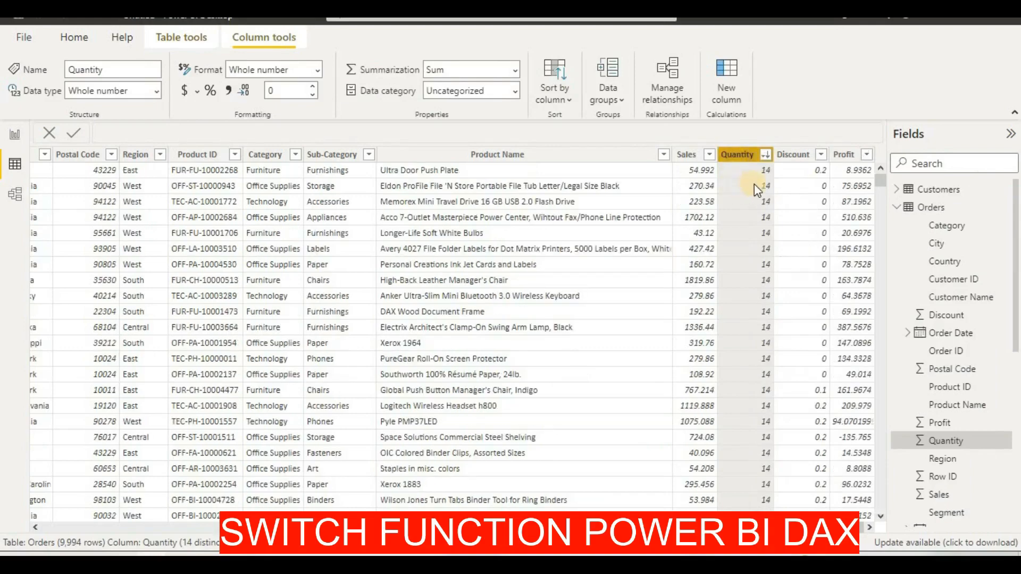
# Step: Examine the range of Quantity values across the sorted Orders rows
pyautogui.scroll(-5, 767, 241)
pyautogui.scroll(-14, 767, 240)
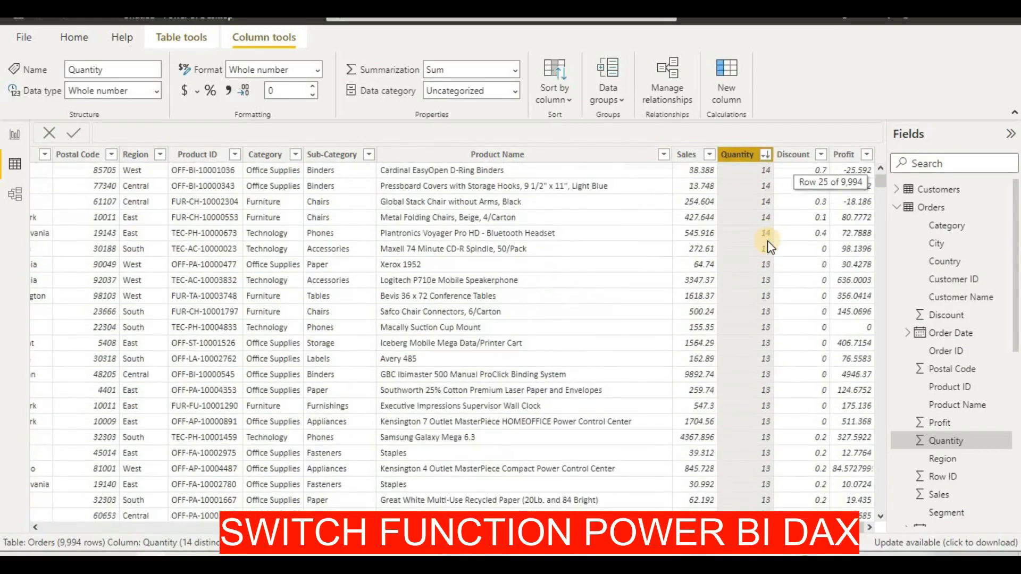
pyautogui.scroll(12, 768, 240)
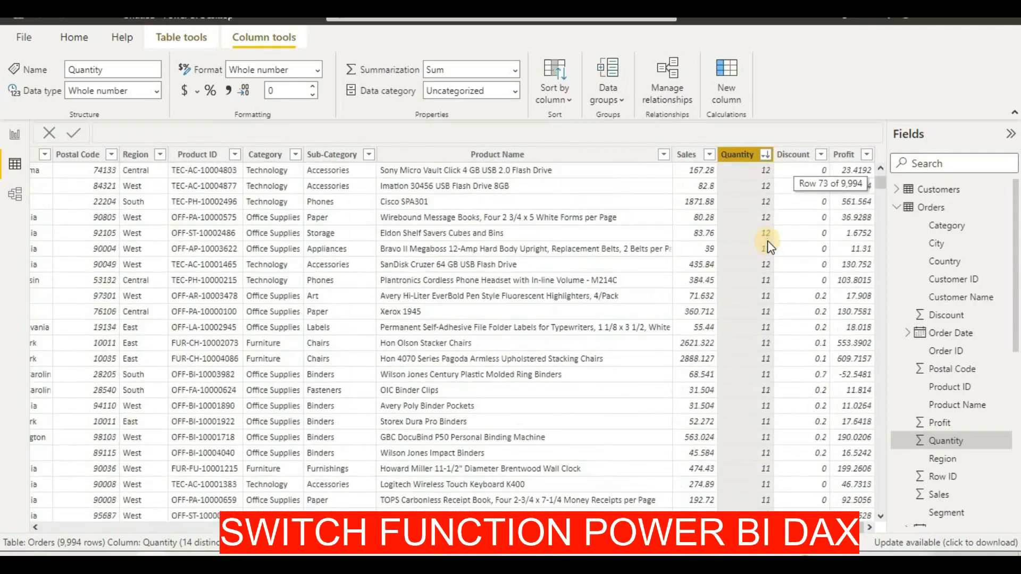
pyautogui.scroll(-20, 766, 243)
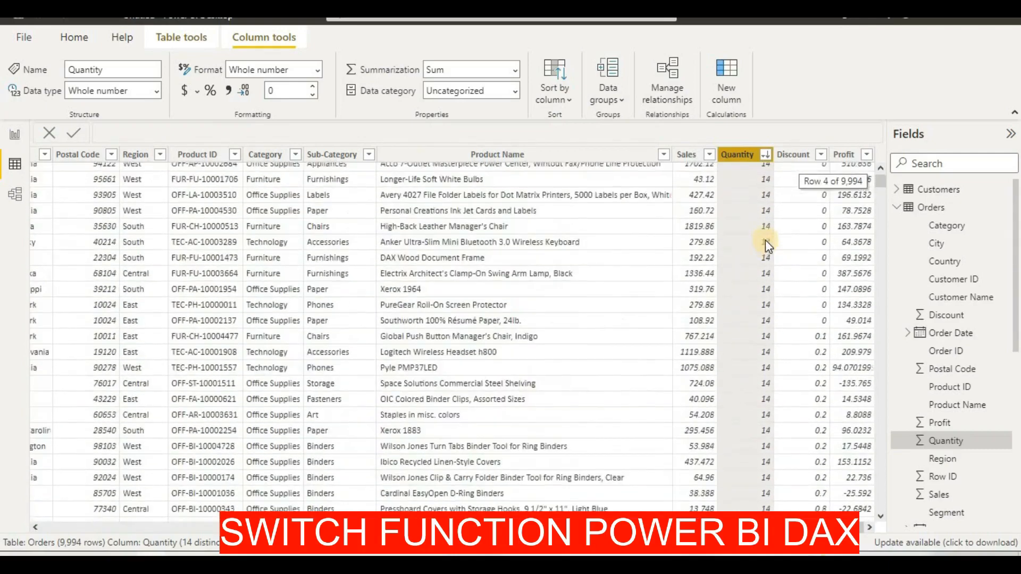
pyautogui.scroll(-20, 766, 242)
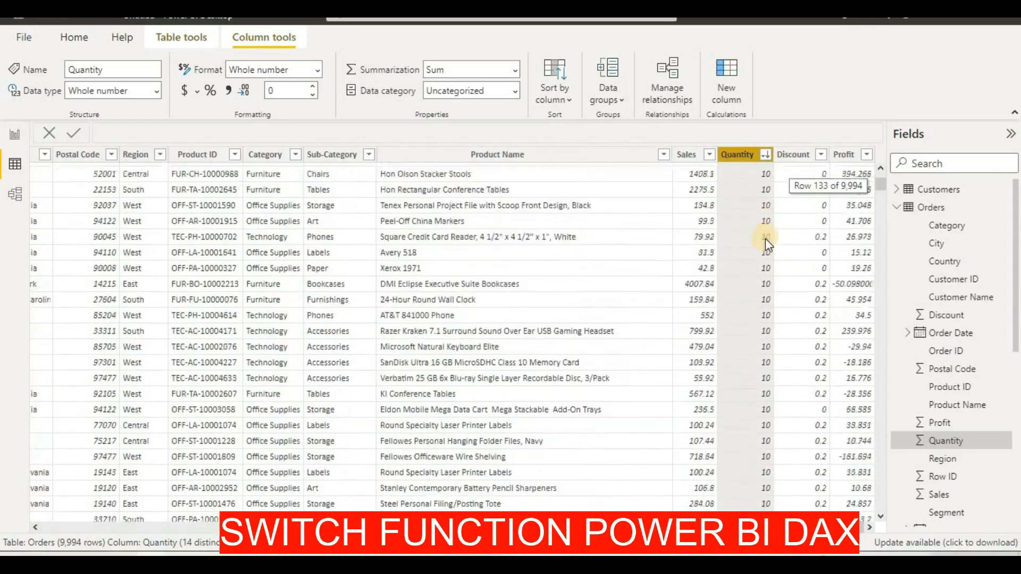
pyautogui.scroll(-20, 766, 242)
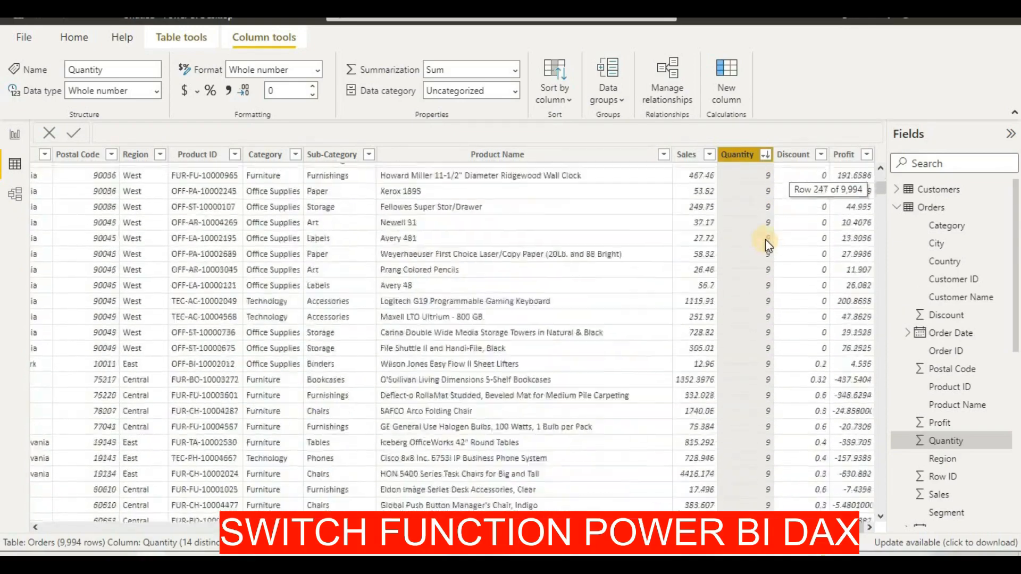
pyautogui.scroll(-1, 765, 240)
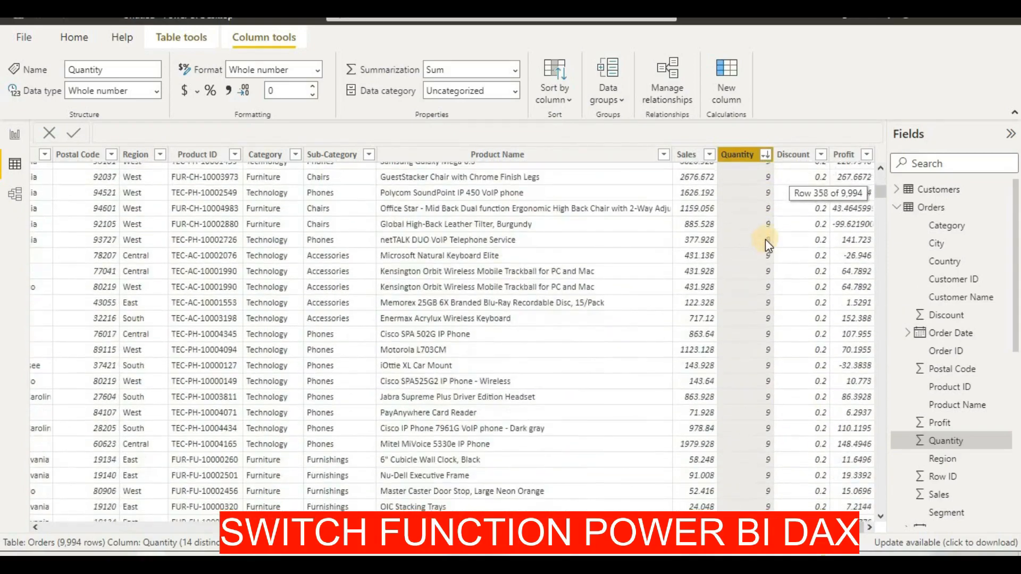
pyautogui.scroll(20, 765, 240)
pyautogui.scroll(20, 764, 250)
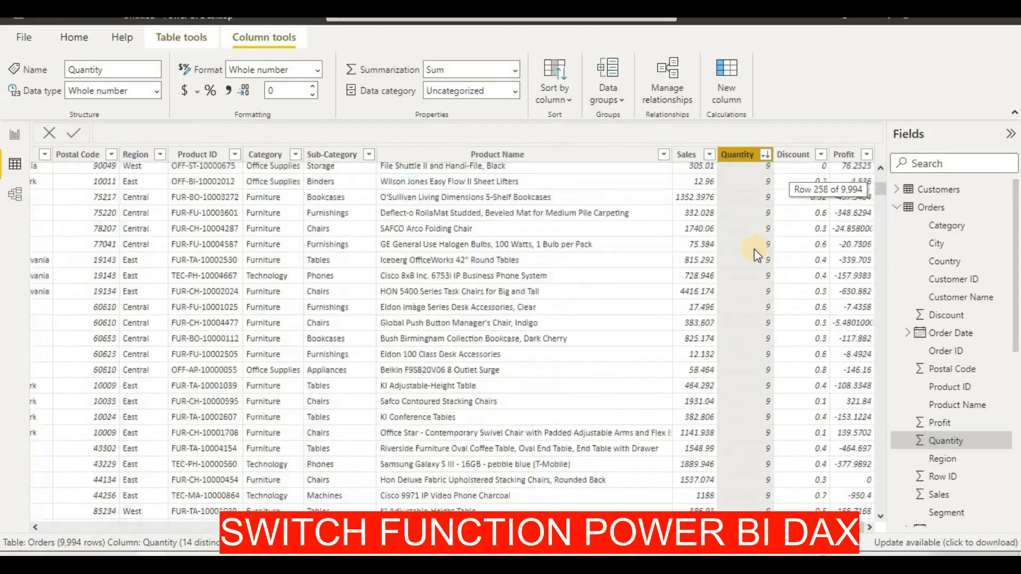
pyautogui.scroll(20, 745, 253)
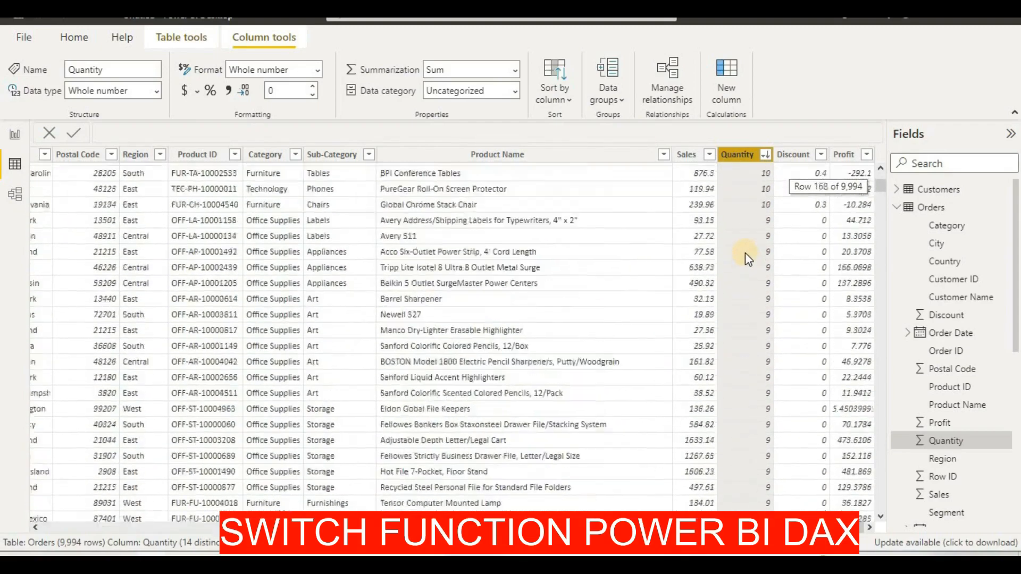
# Step: Add a calculated column named best order sales to the Orders table and begin its formula with the SWITCH function
pyautogui.scroll(20, 743, 263)
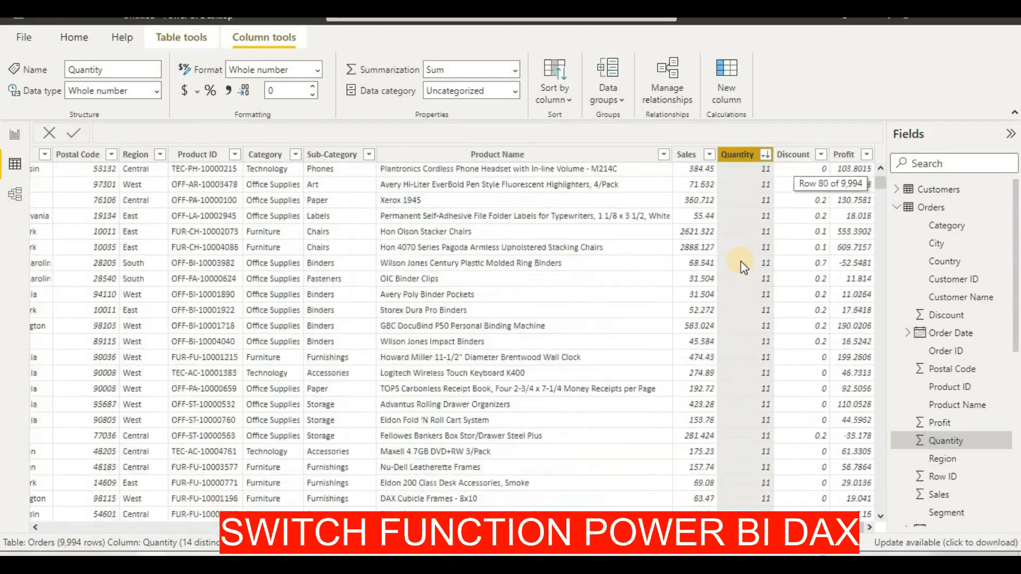
pyautogui.scroll(7, 738, 263)
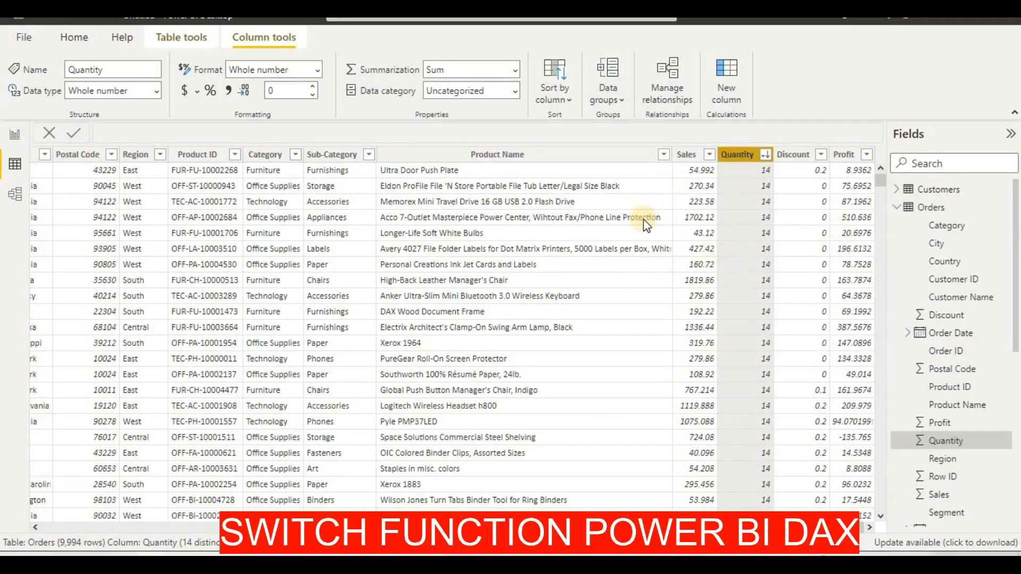
pyautogui.click(718, 66)
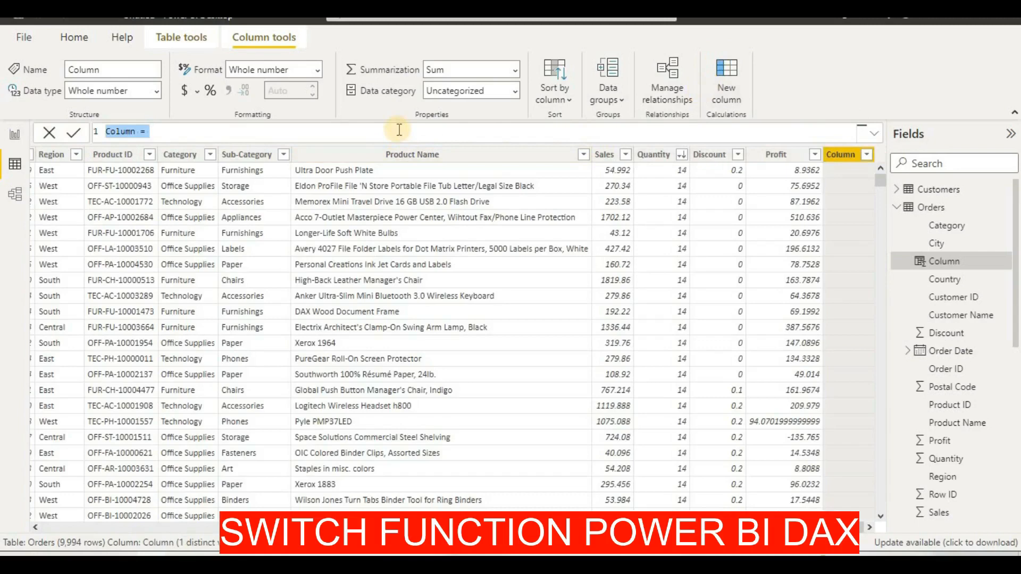
pyautogui.write('be')
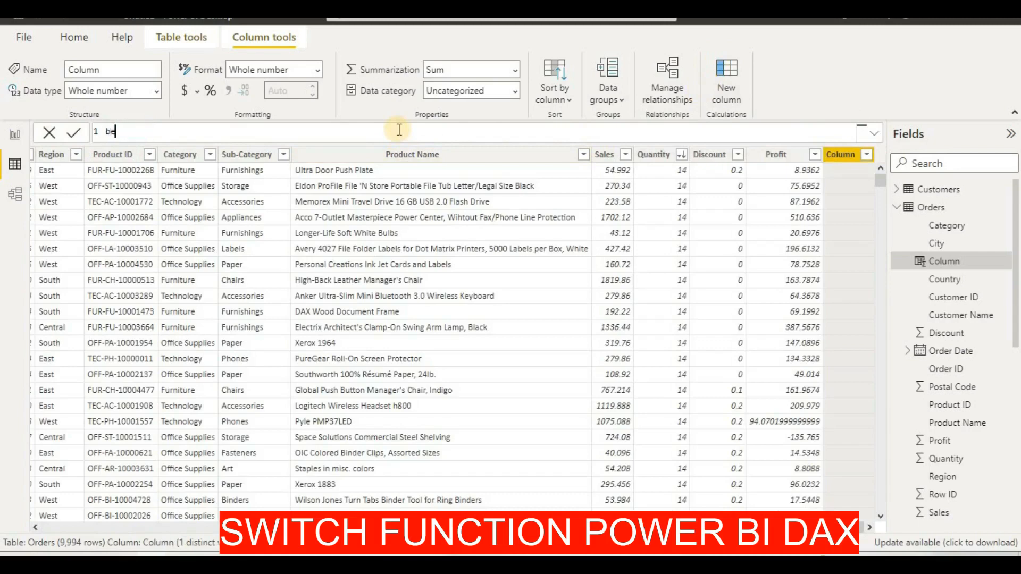
pyautogui.write('st order sales=s')
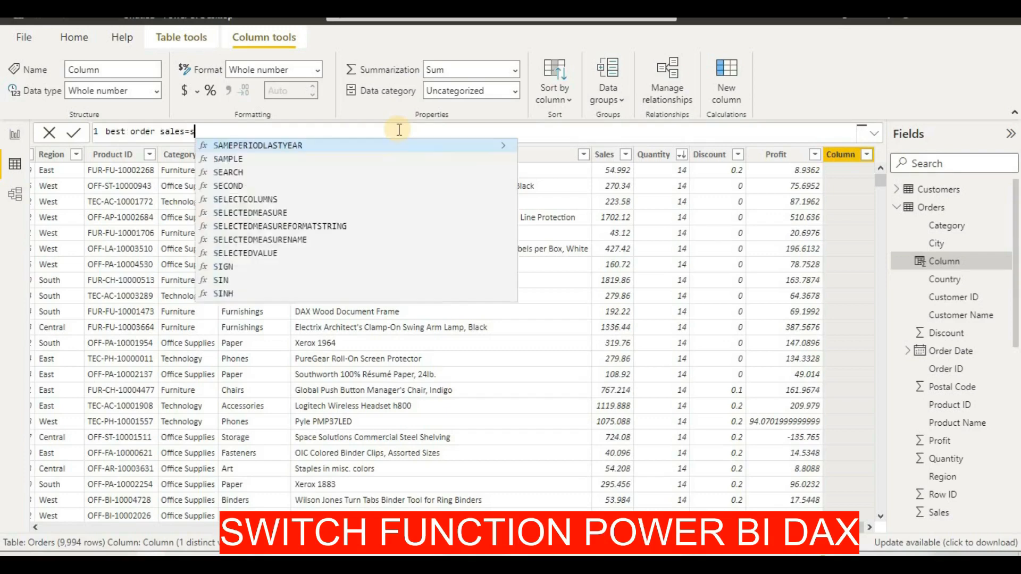
pyautogui.write('with')
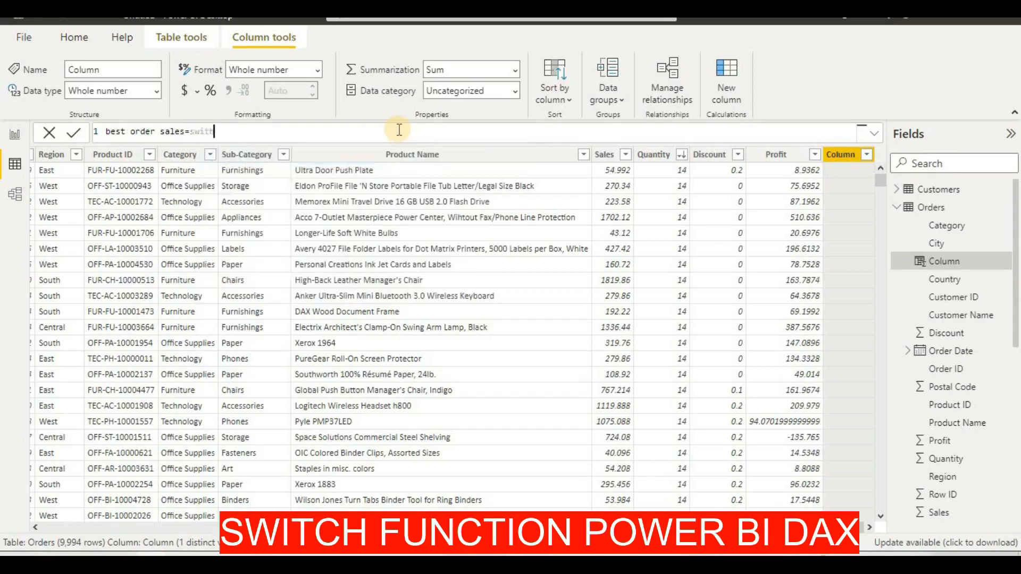
pyautogui.press('BackSpace')
pyautogui.press('BackSpace')
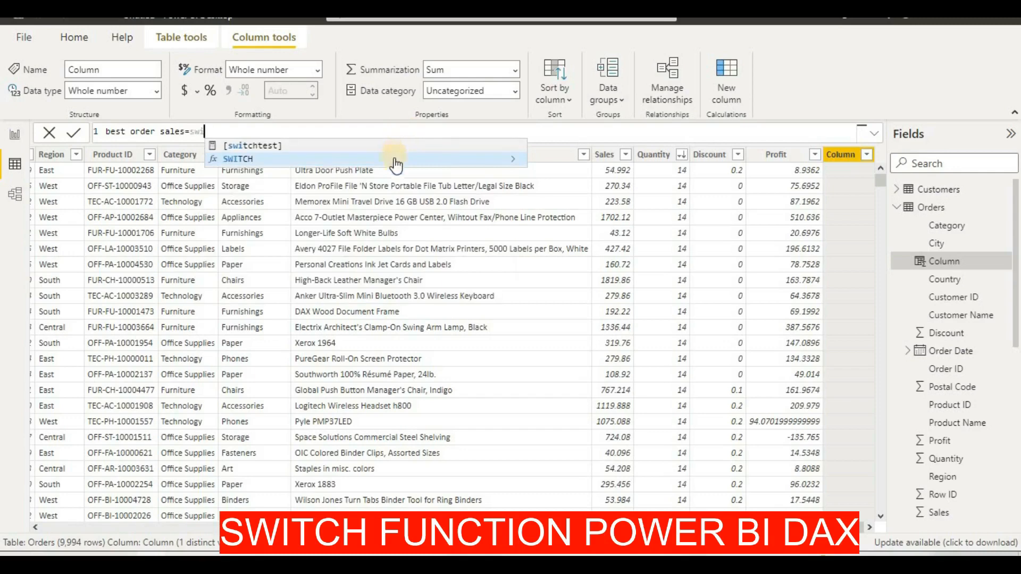
pyautogui.click(395, 160)
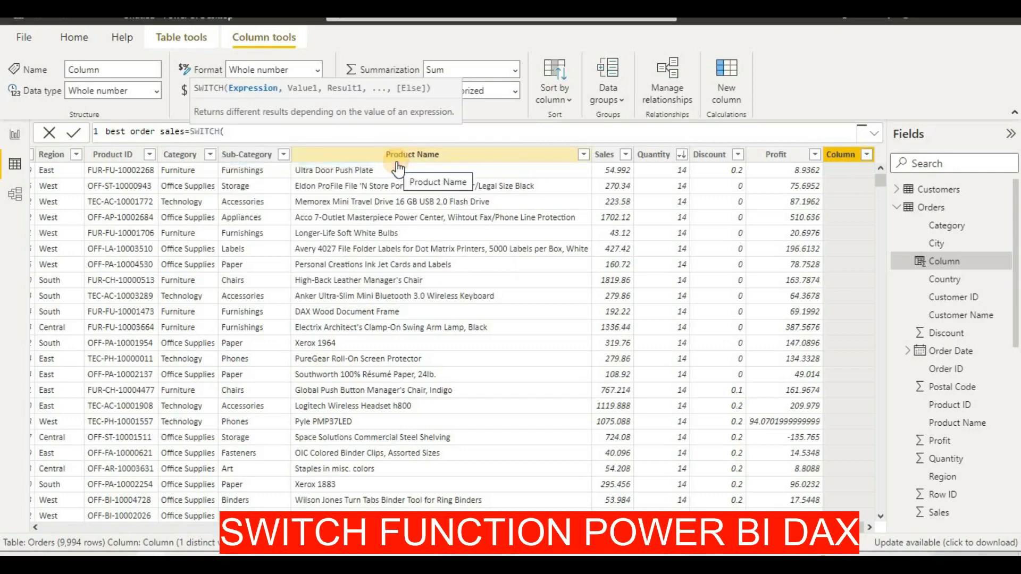
# Step: Use Orders[Quantity] as the SWITCH expression and map the value 14 to "best sales"
pyautogui.write('order')
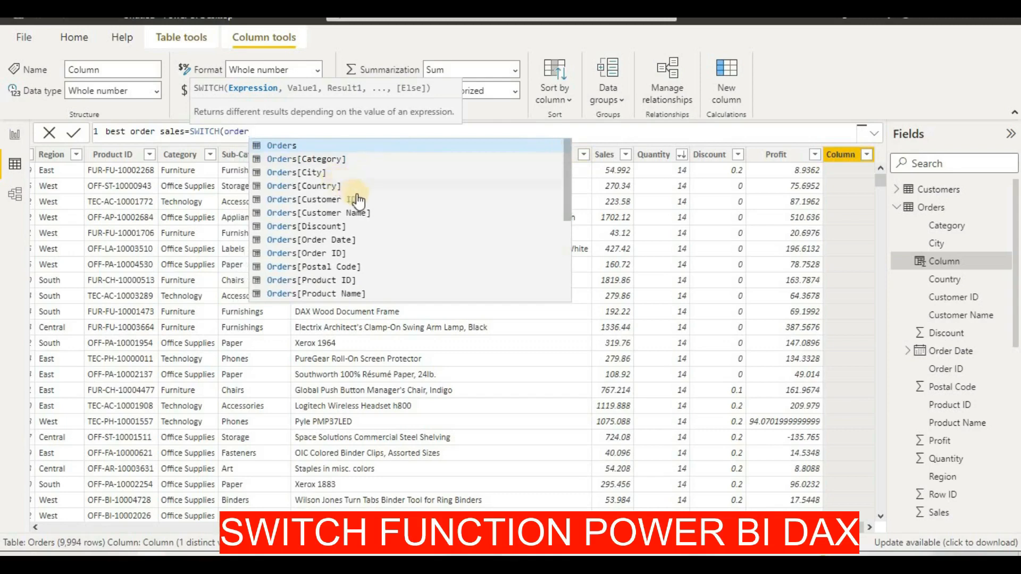
pyautogui.scroll(-1, 370, 206)
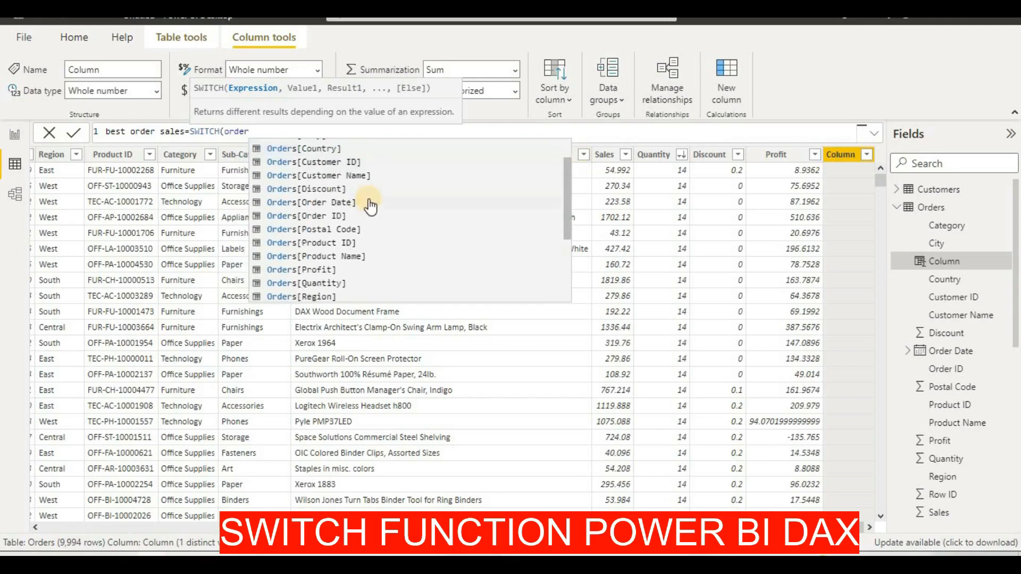
pyautogui.click(325, 292)
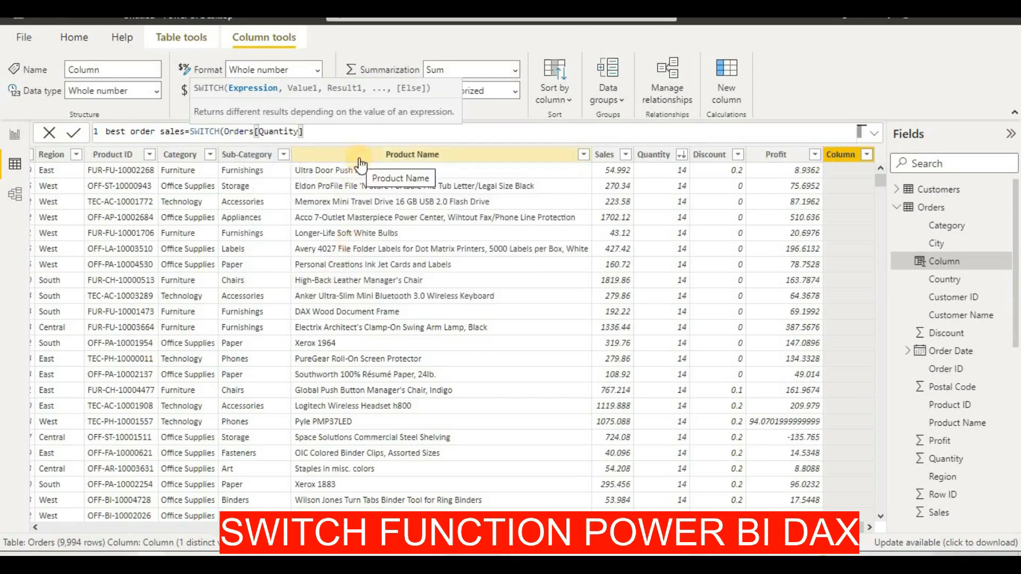
pyautogui.write(',')
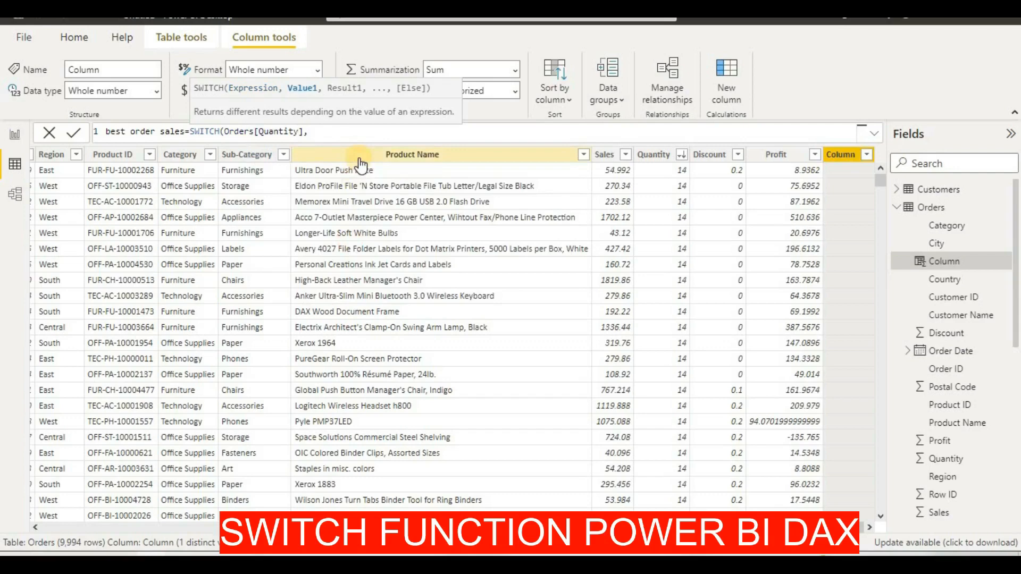
pyautogui.write('14,"best sale')
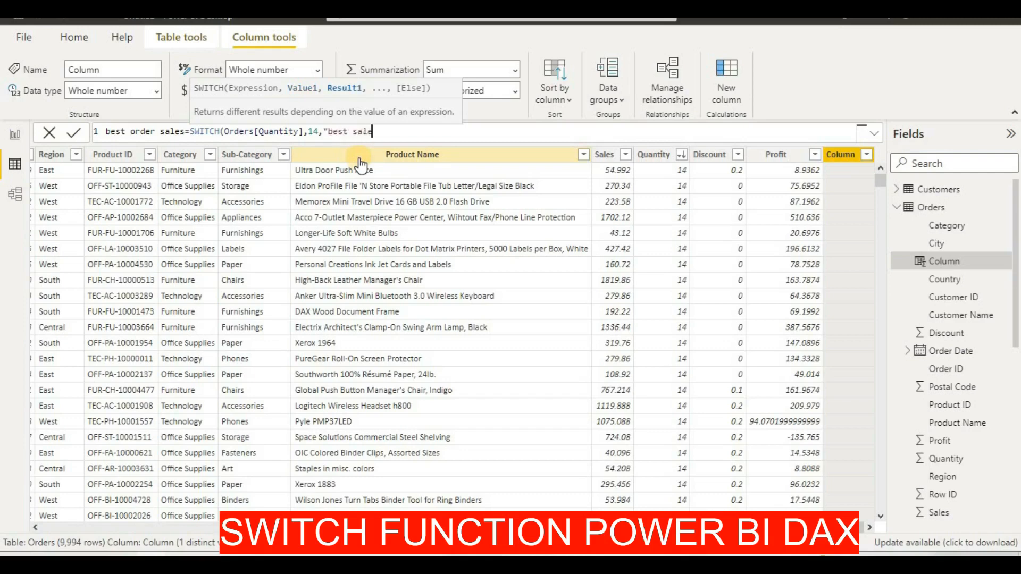
pyautogui.write('s",1')
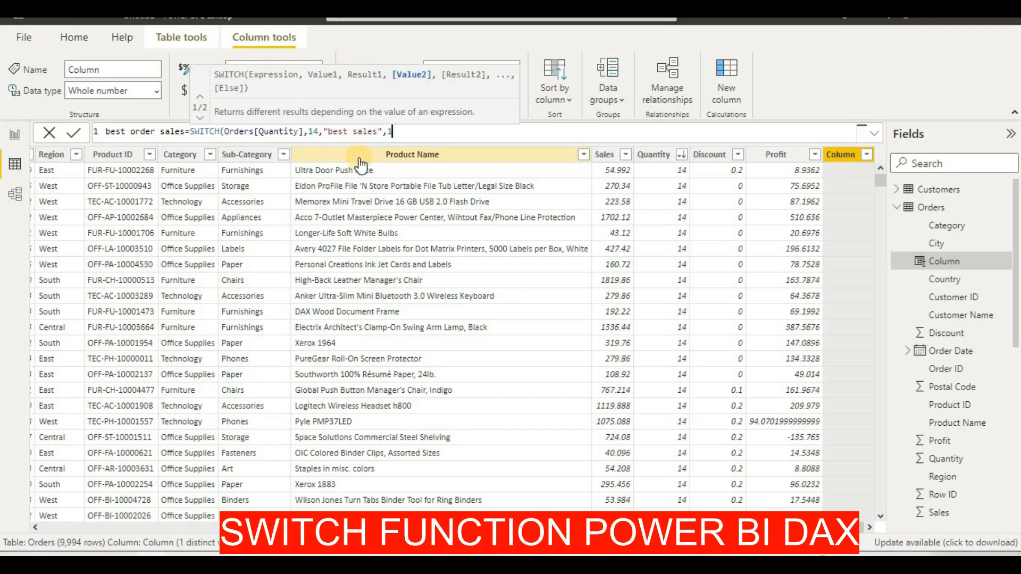
# Step: Map quantity 13 to "secound best" and 12 to "third best", close the SWITCH formula and commit it
pyautogui.write('3,')
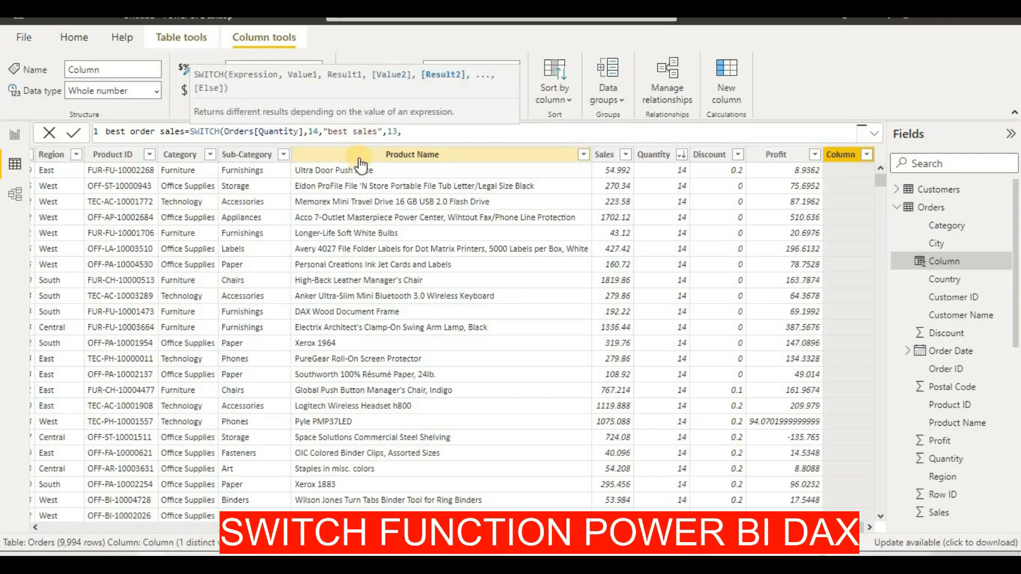
pyautogui.write('"secound best",')
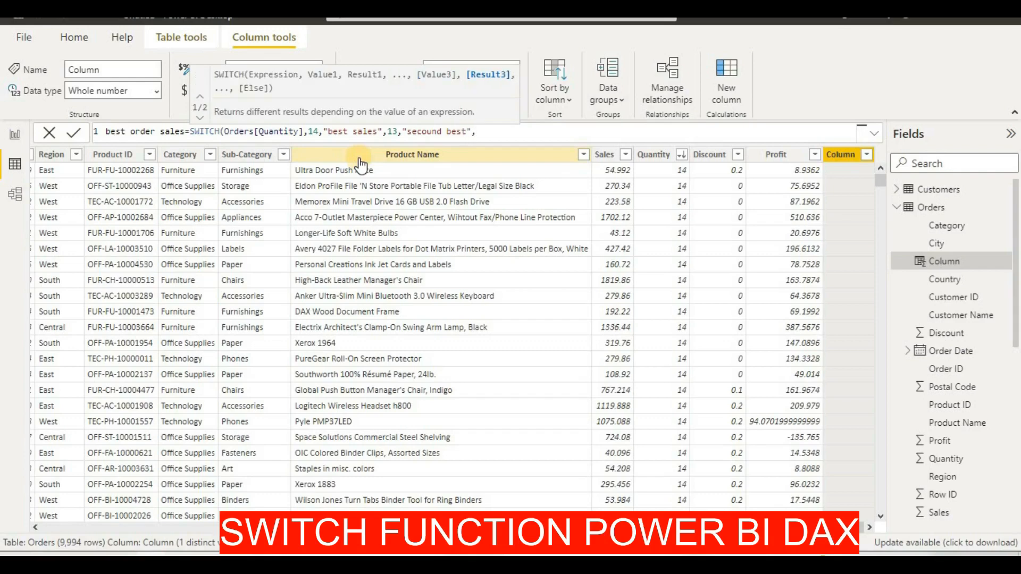
pyautogui.write('12,"third')
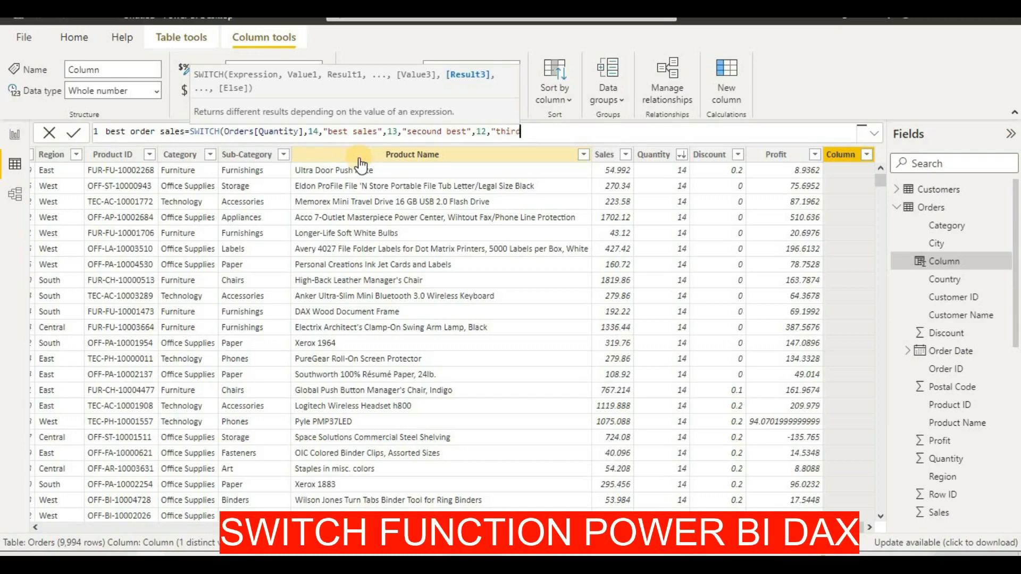
pyautogui.write(' best")')
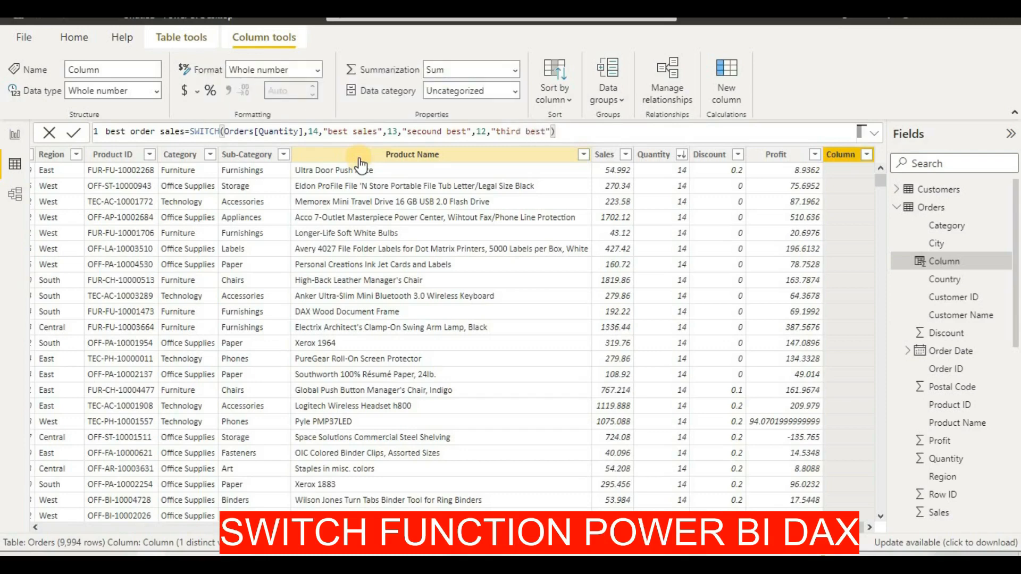
pyautogui.press('Return')
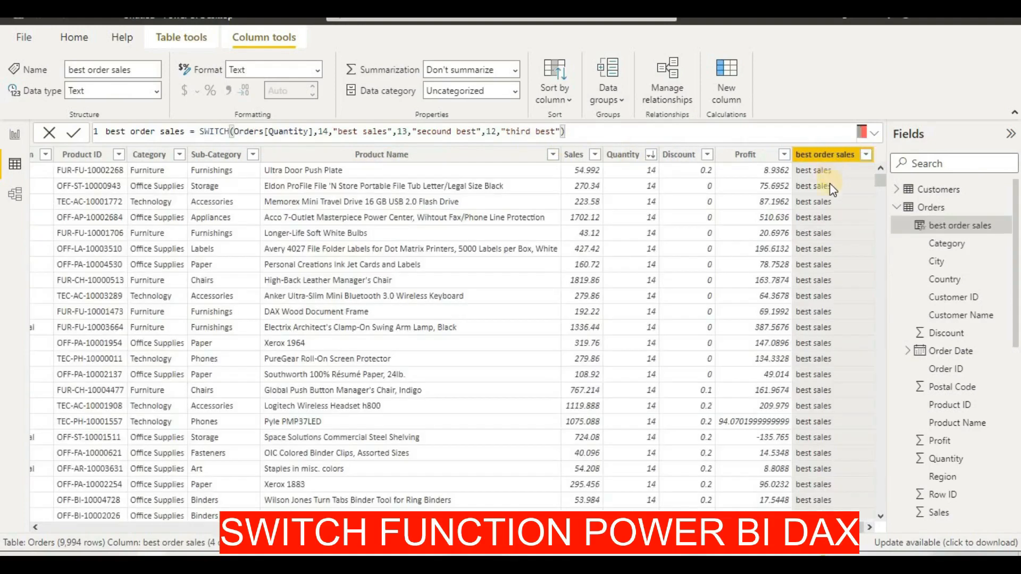
# Step: Examine the labels in the best order sales column against the Quantity values down the Orders rows
pyautogui.scroll(-3, 834, 215)
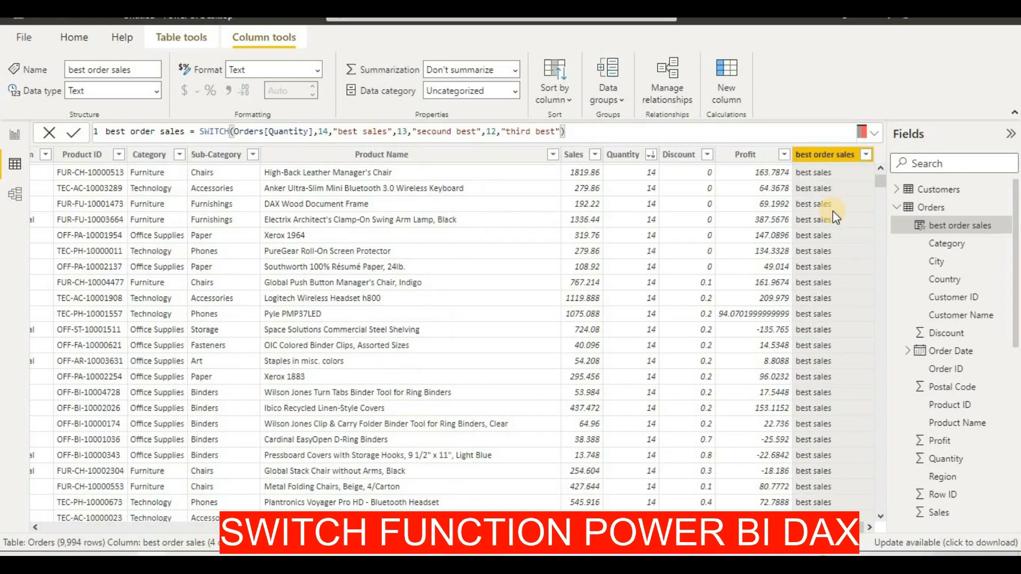
pyautogui.scroll(-5, 834, 216)
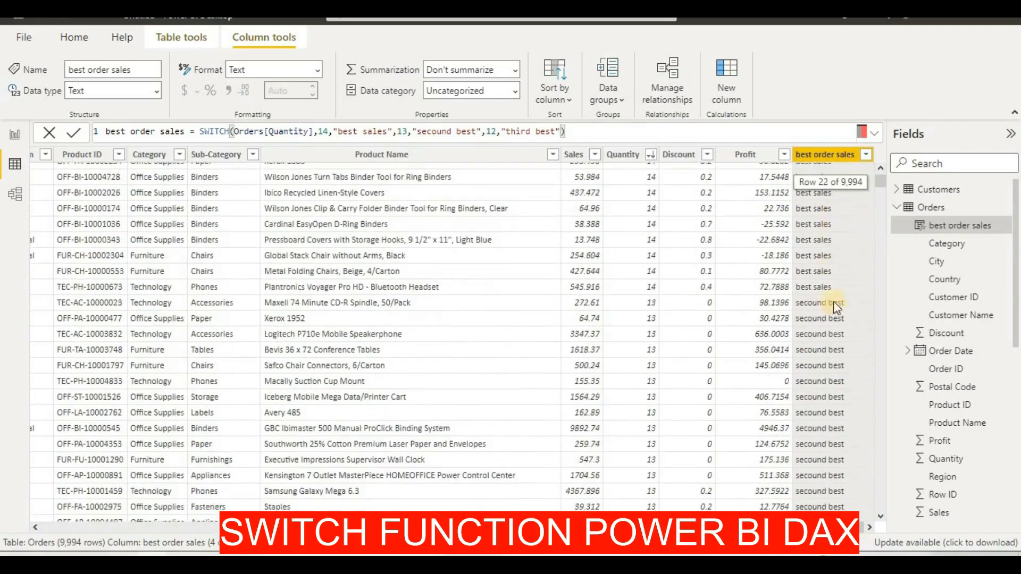
pyautogui.scroll(-18, 837, 314)
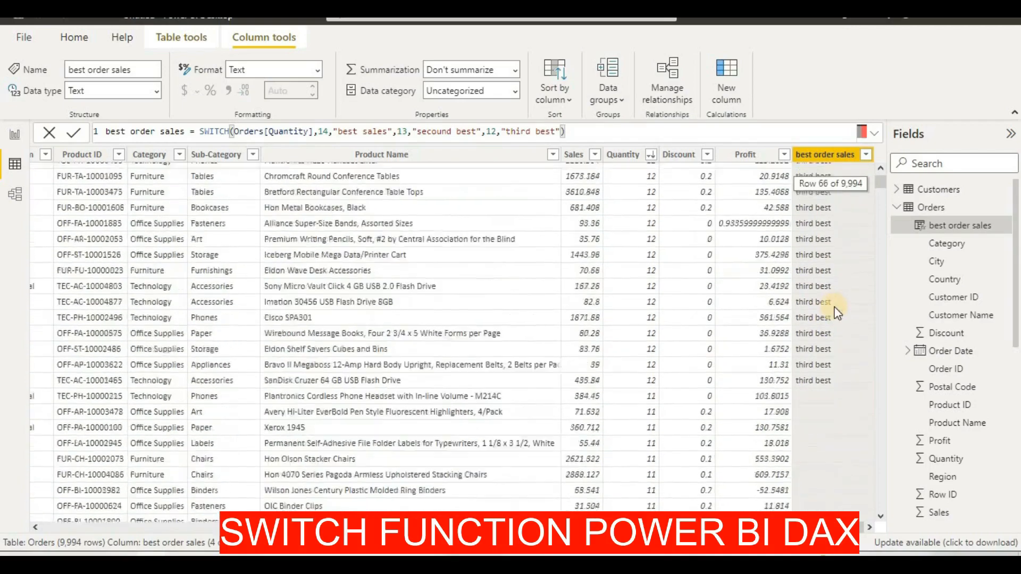
pyautogui.scroll(-10, 837, 314)
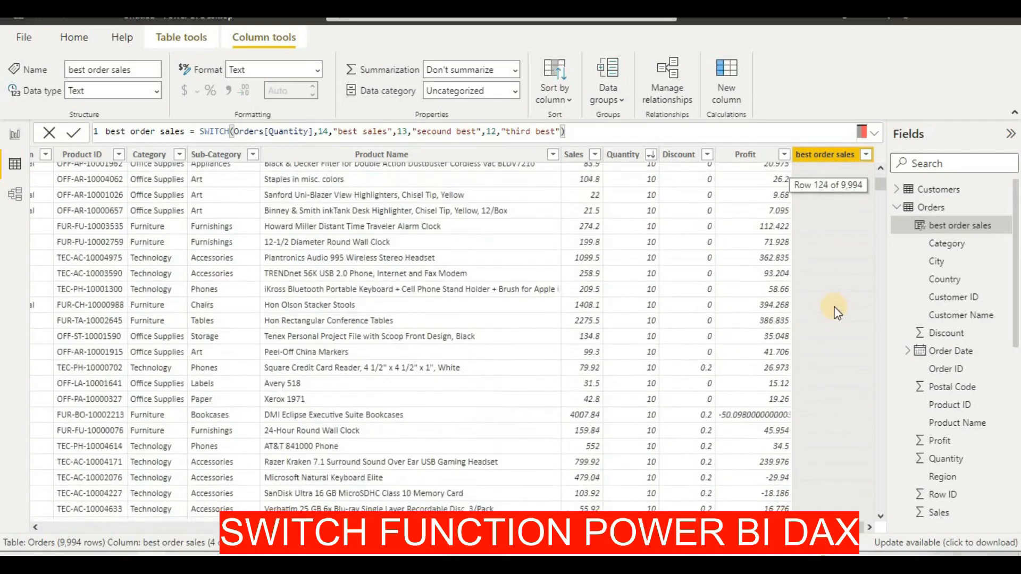
pyautogui.scroll(20, 870, 330)
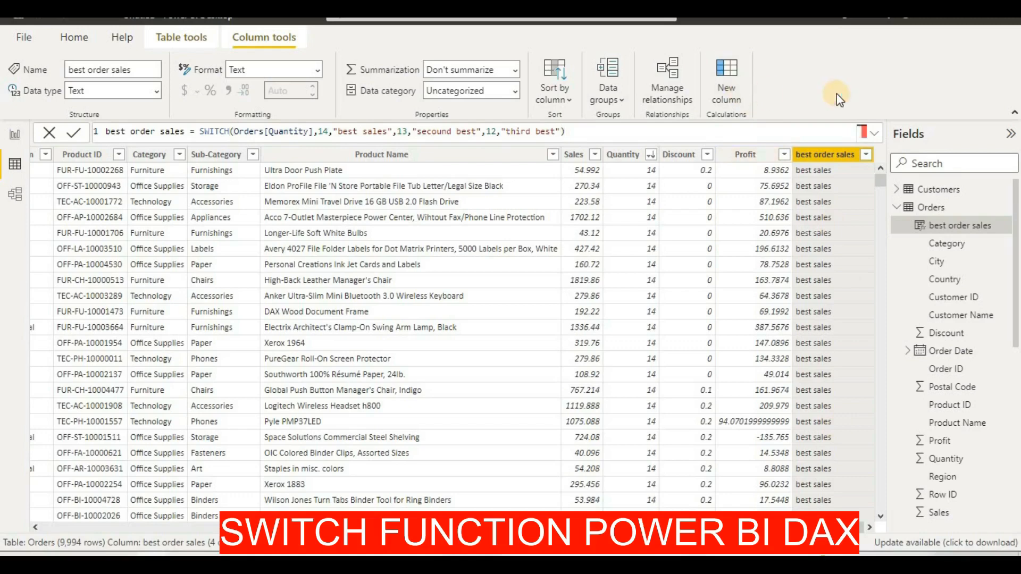
pyautogui.press('Return')
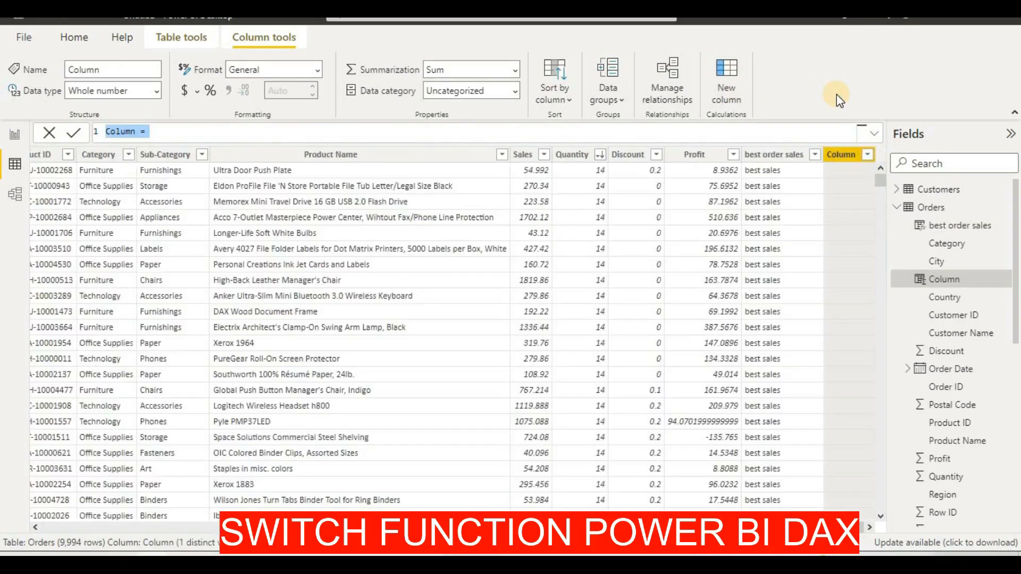
pyautogui.click(545, 154)
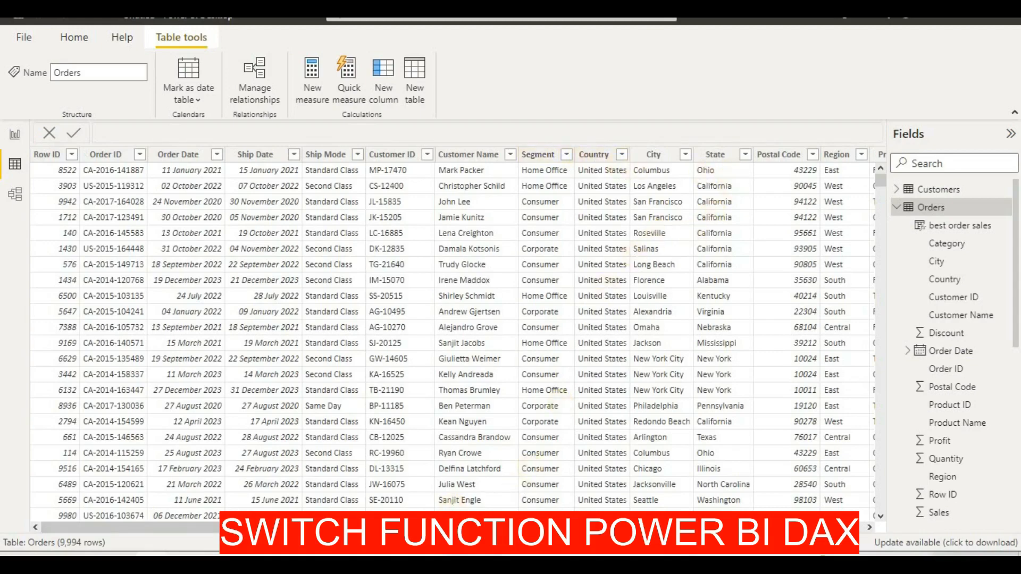
pyautogui.moveTo(393, 528); pyautogui.dragTo(800, 528)
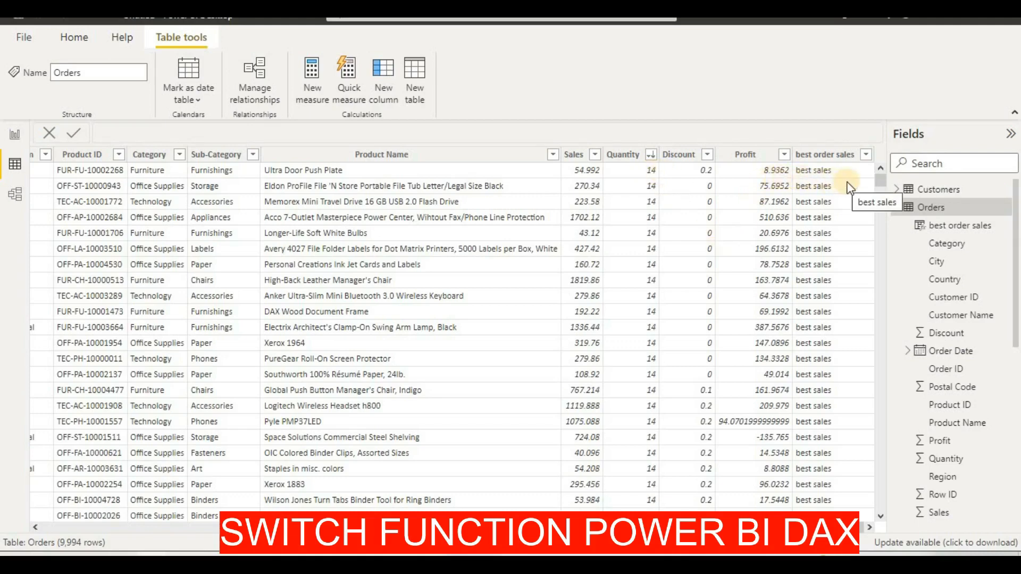
pyautogui.scroll(-1, 708, 237)
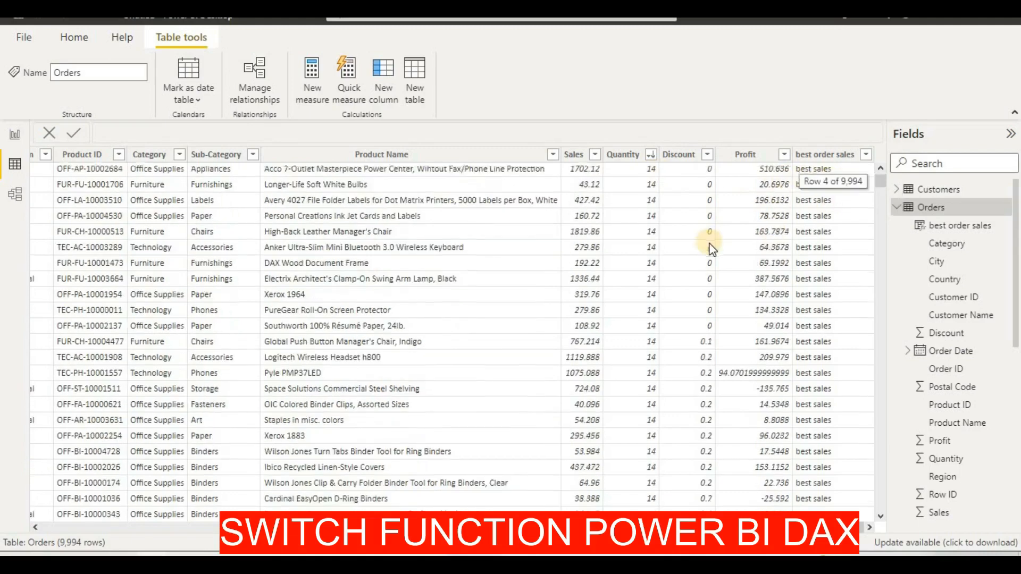
pyautogui.scroll(2, 697, 207)
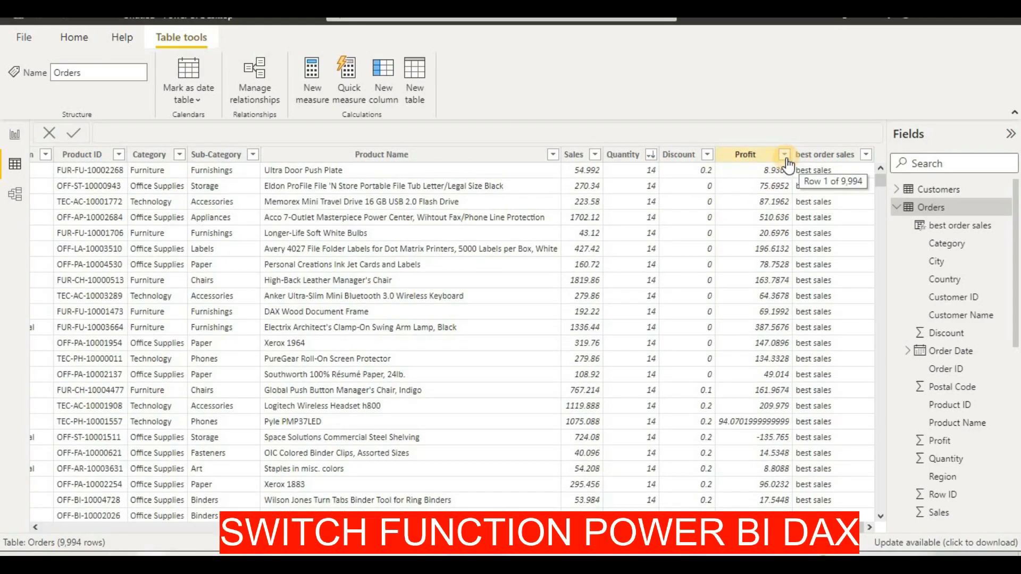
# Step: Sort the Orders table by Profit in ascending and in descending order
pyautogui.click(784, 155)
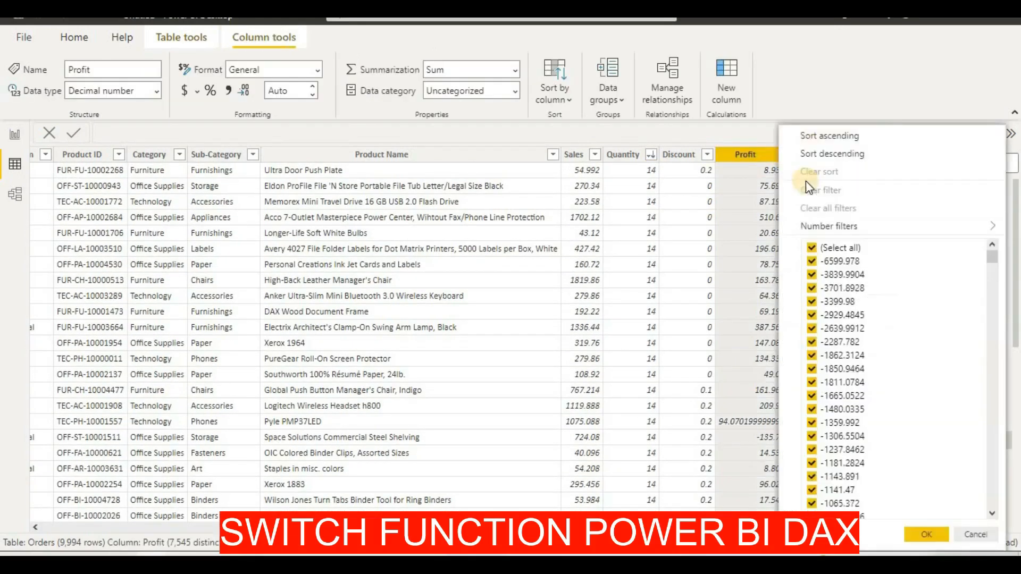
pyautogui.click(809, 139)
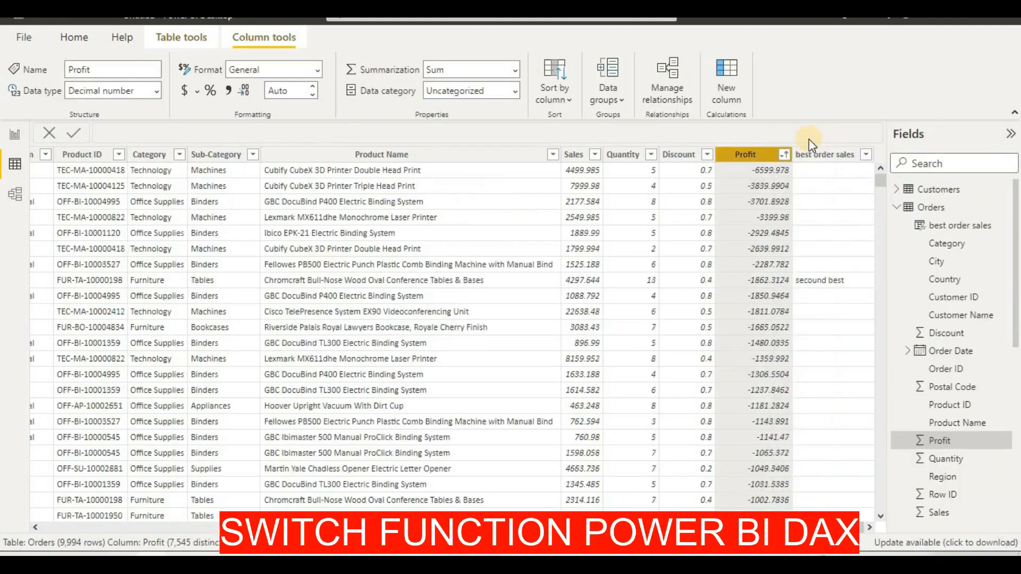
pyautogui.click(784, 155)
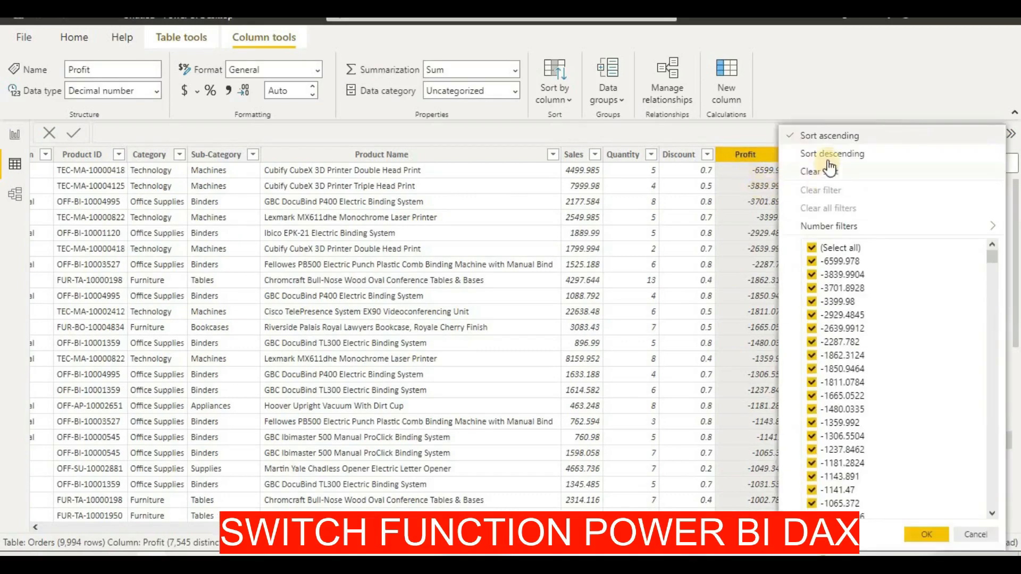
pyautogui.click(846, 138)
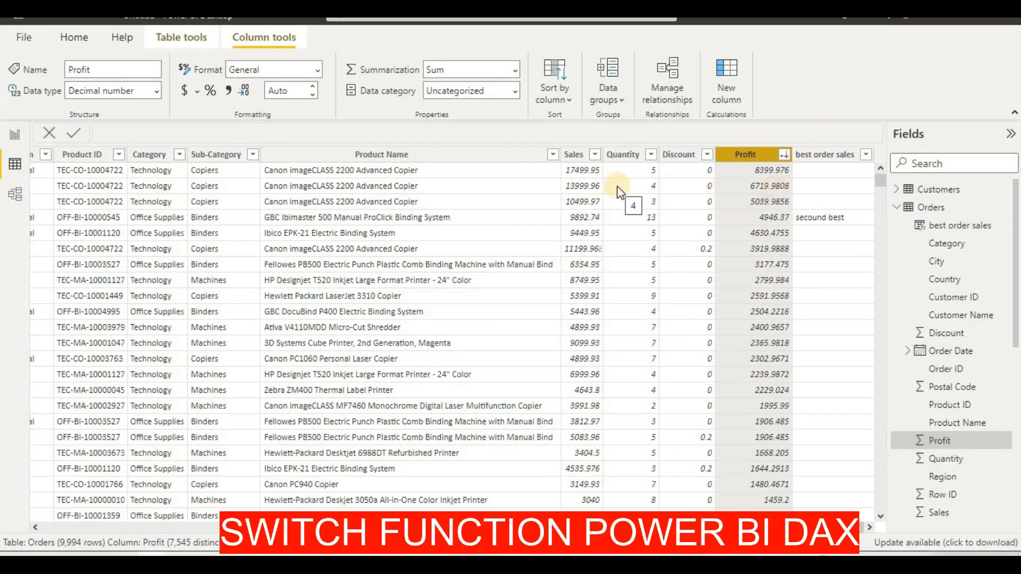
# Step: Sort the Orders table by the Sales column in descending order
pyautogui.click(595, 155)
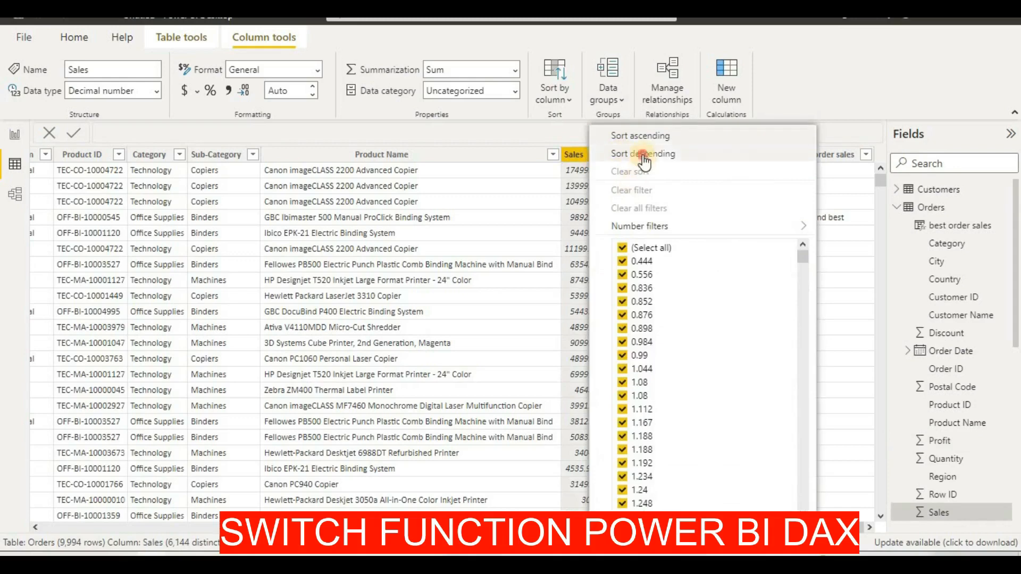
pyautogui.click(671, 160)
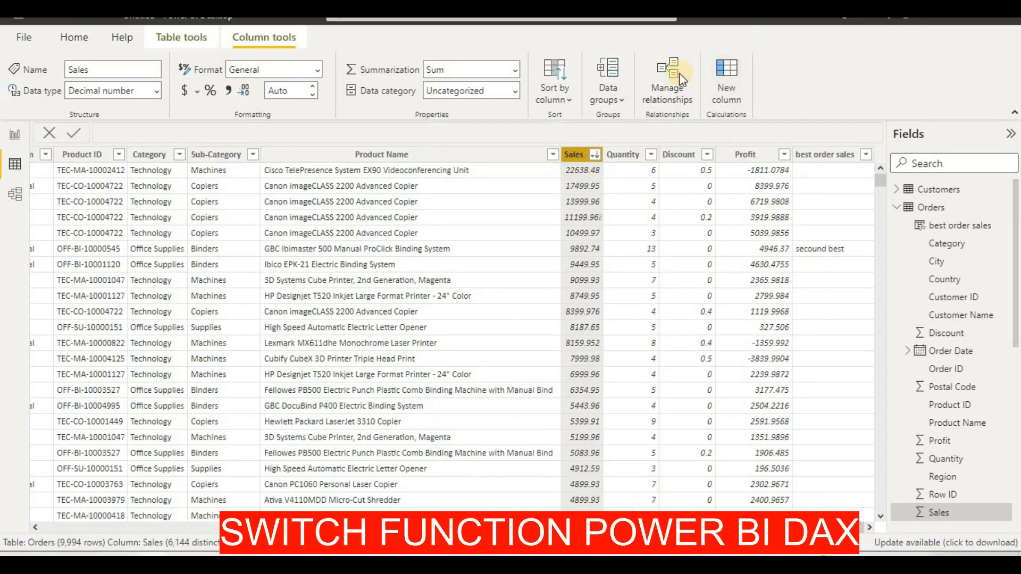
# Step: Add a calculated column named best sales to Orders and start its SWITCH formula with true() as the expression
pyautogui.click(725, 75)
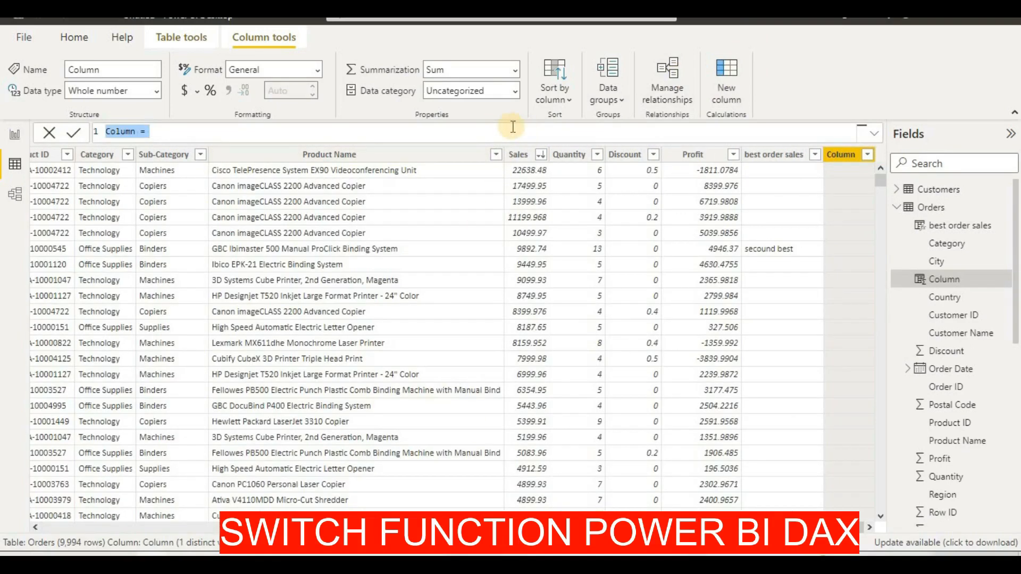
pyautogui.write('best sa')
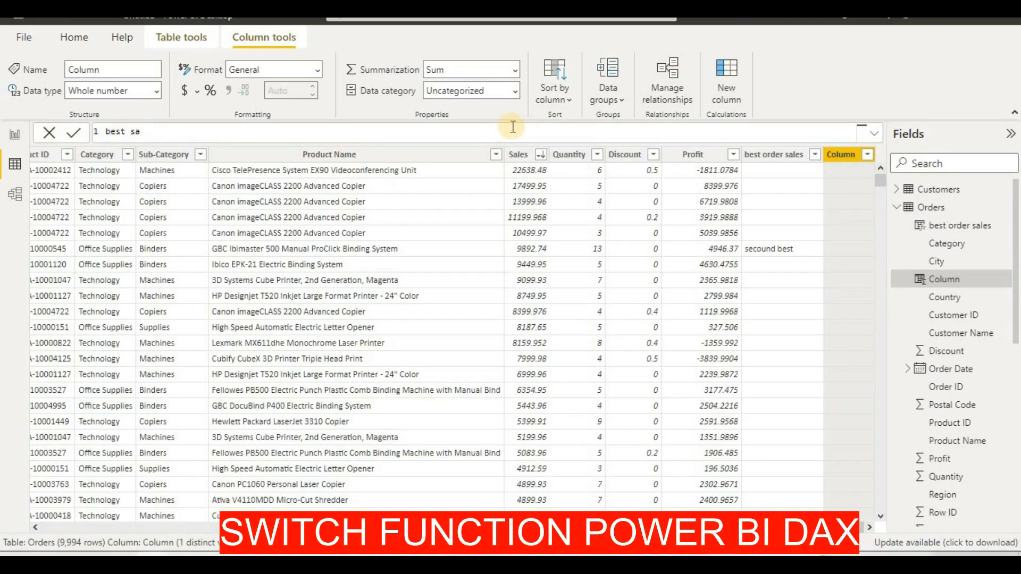
pyautogui.write('les=sw')
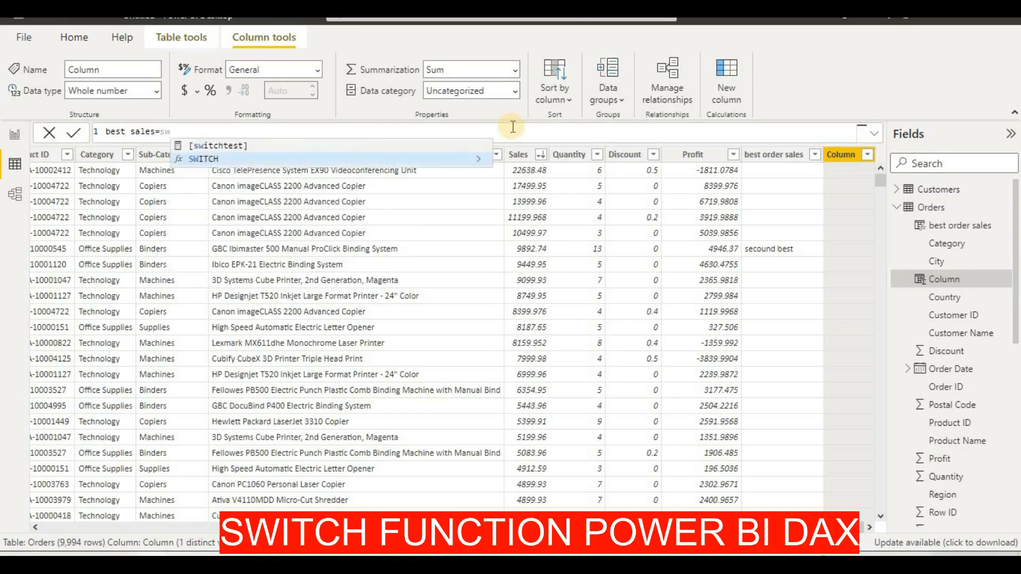
pyautogui.click(380, 160)
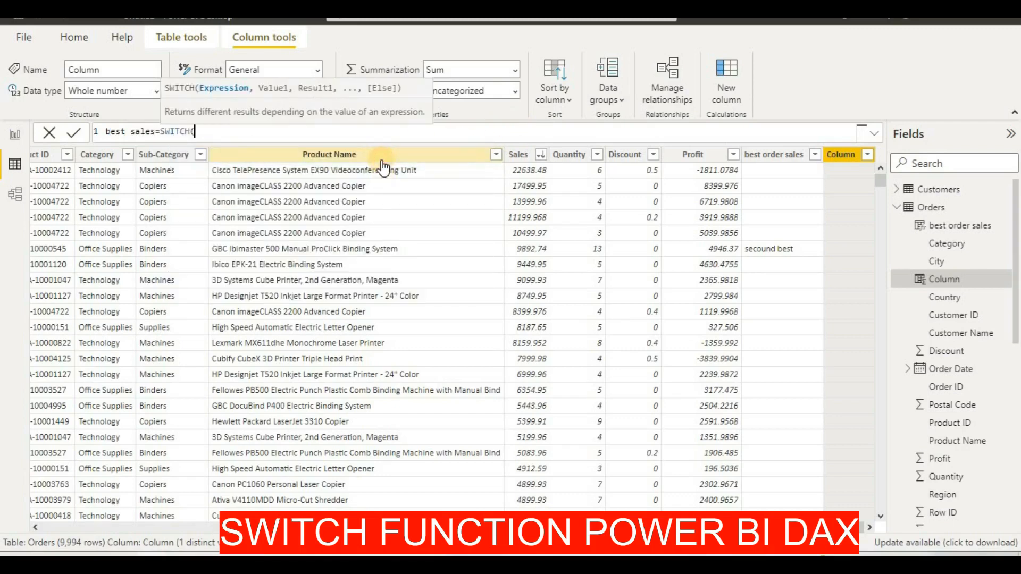
pyautogui.write('true')
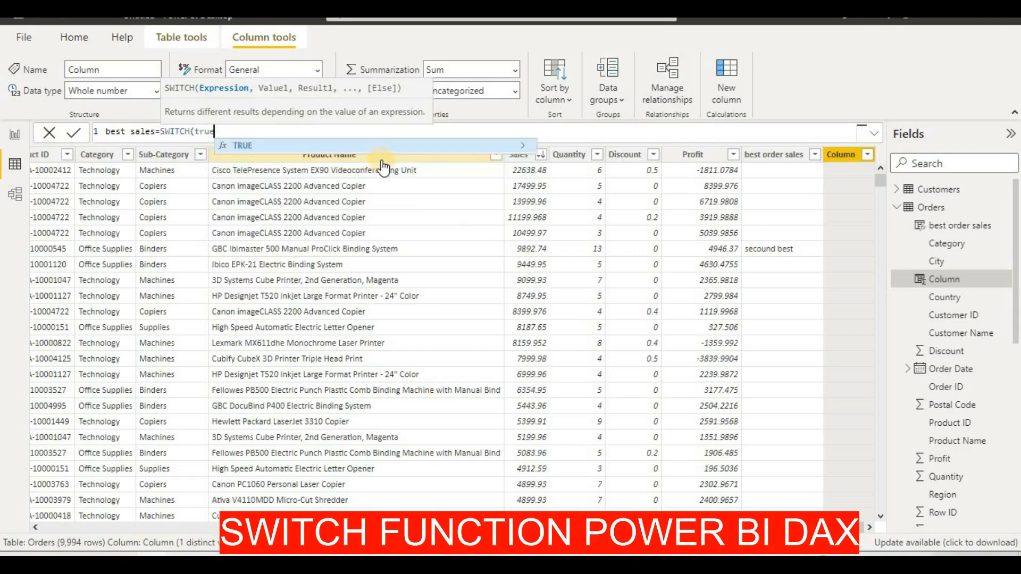
pyautogui.write('(),')
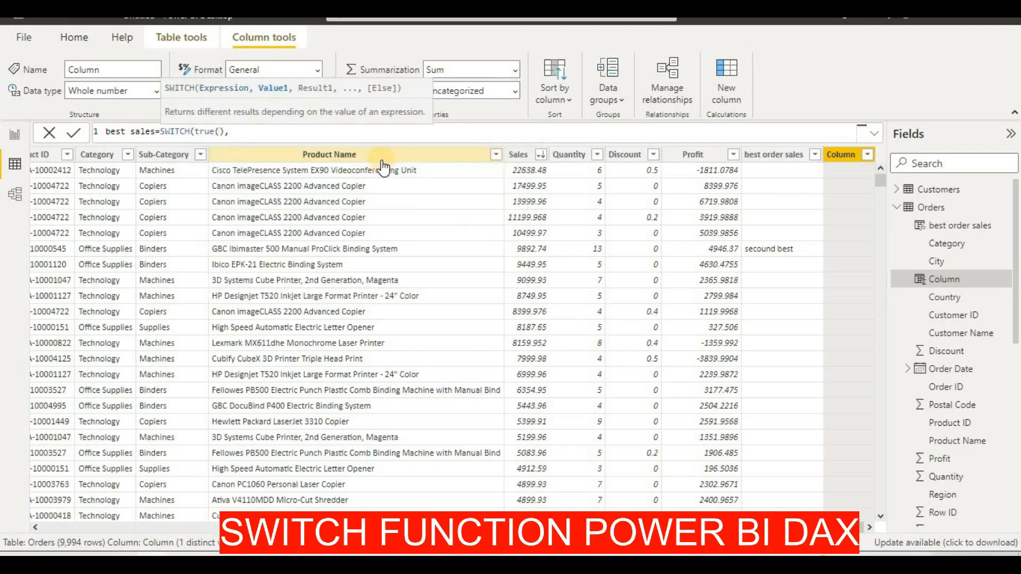
# Step: Add the condition Orders[Sales]>20000 with the result "best sales" to the SWITCH formula
pyautogui.write('order')
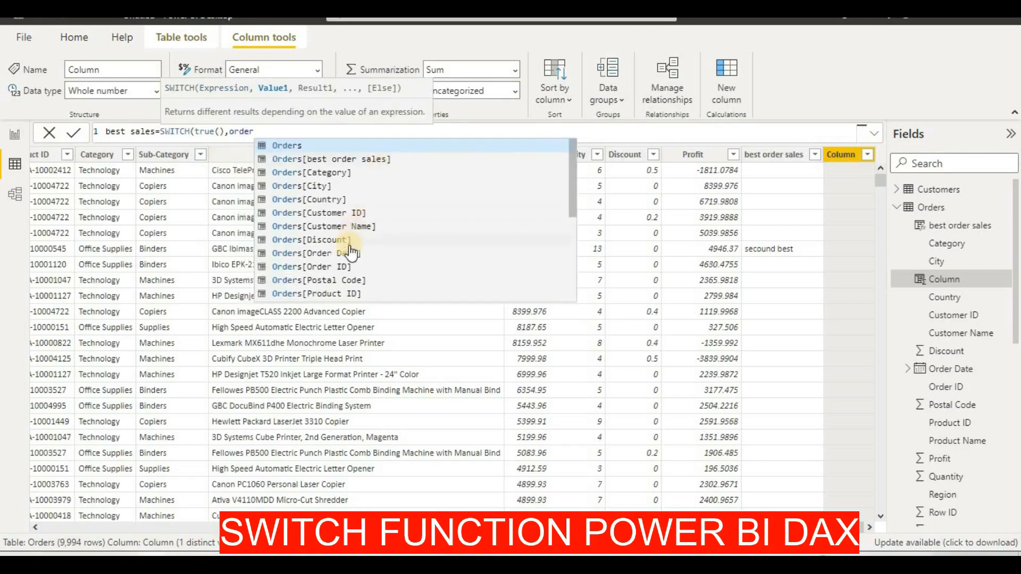
pyautogui.scroll(-1, 351, 252)
pyautogui.scroll(-2, 351, 252)
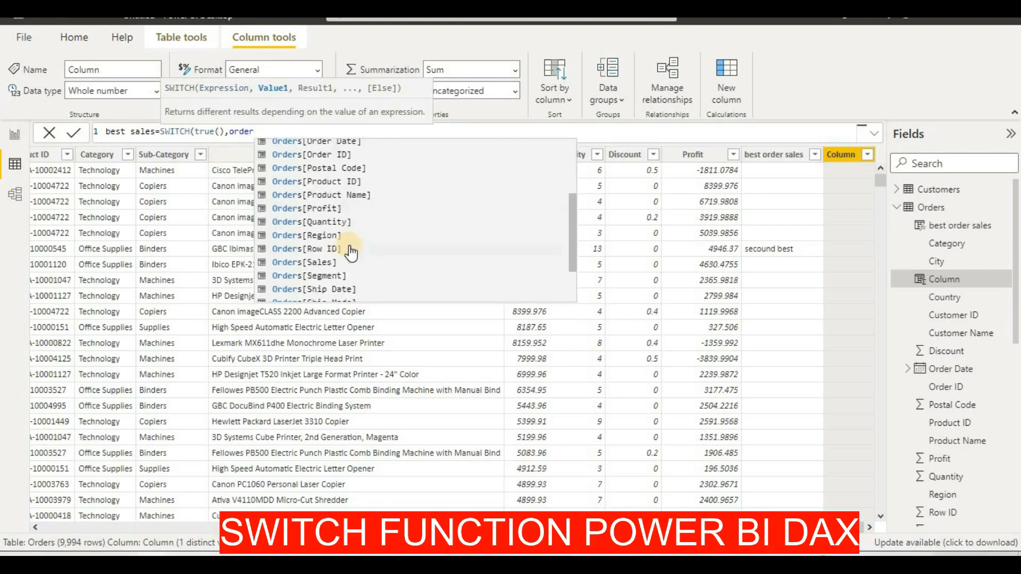
pyautogui.doubleClick(349, 257)
pyautogui.write('>')
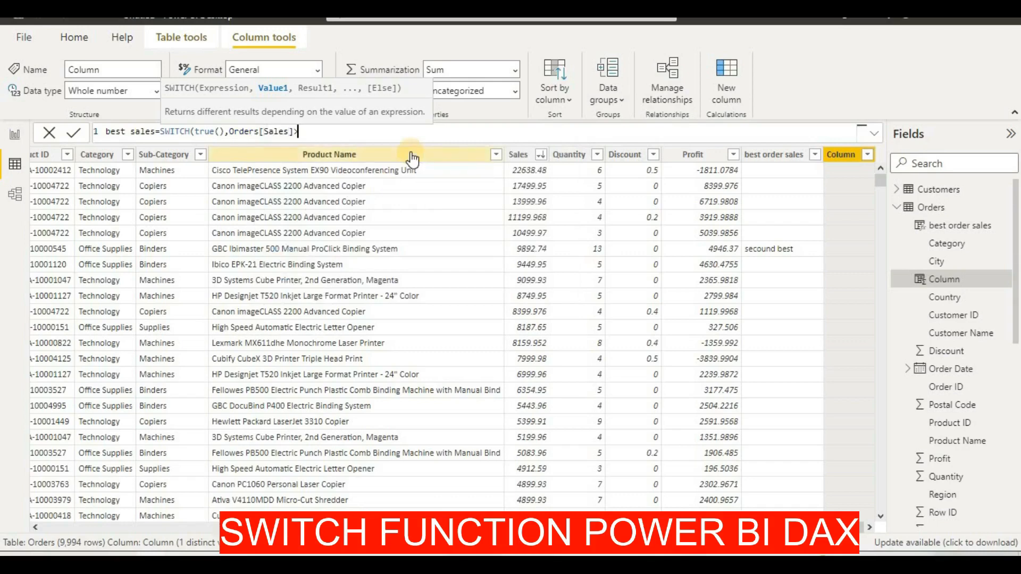
pyautogui.write('20000,"best')
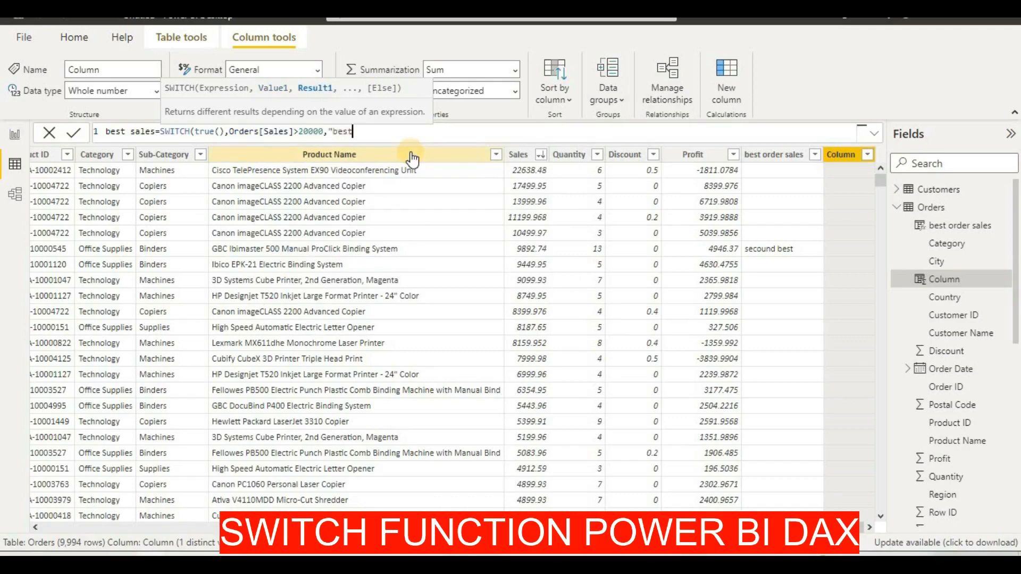
pyautogui.write(' sales",order')
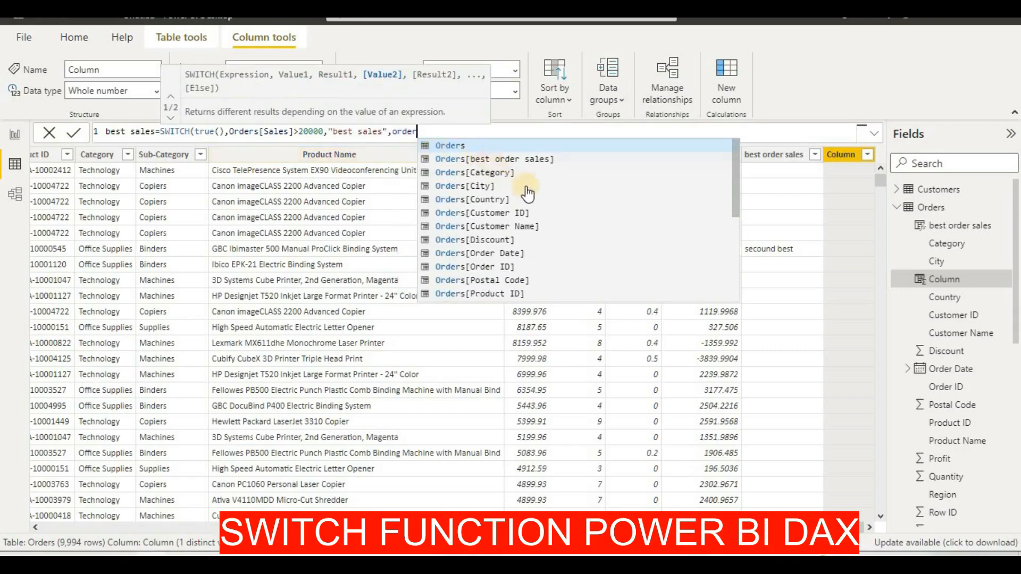
# Step: Add the condition Orders[Quantity]>10 with the result "best order" to the SWITCH formula
pyautogui.scroll(-2, 536, 198)
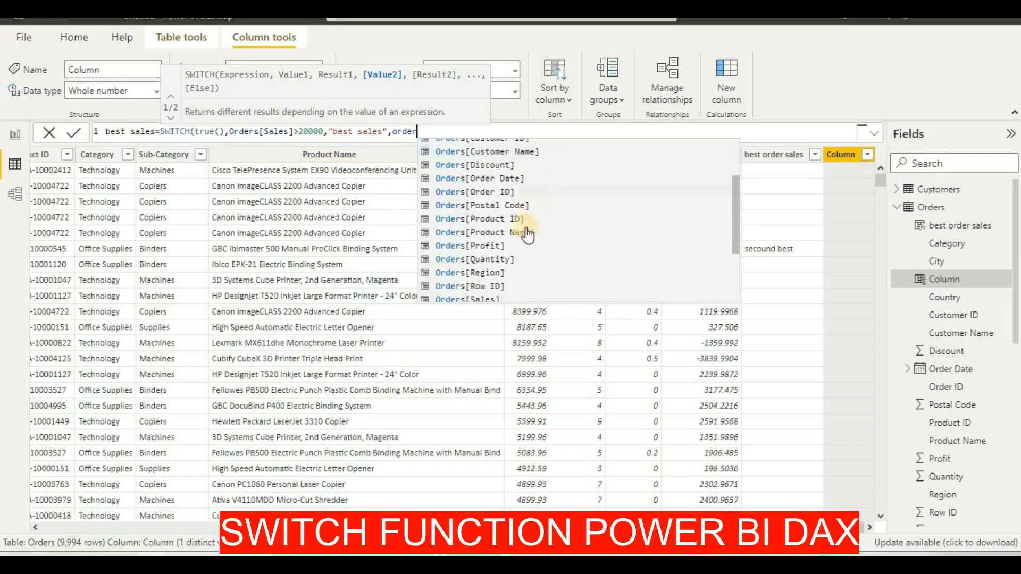
pyautogui.click(521, 255)
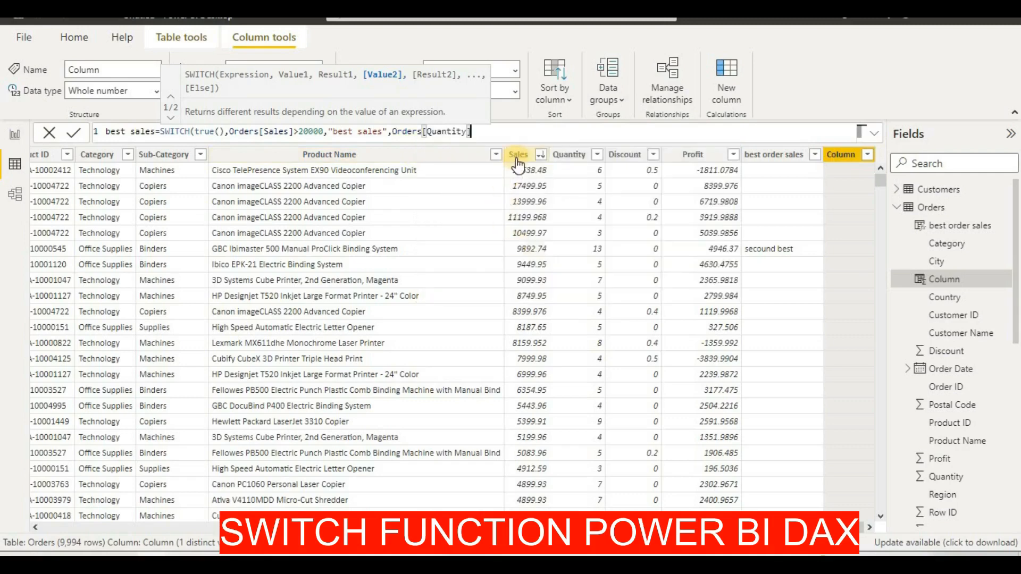
pyautogui.write('>10,"best')
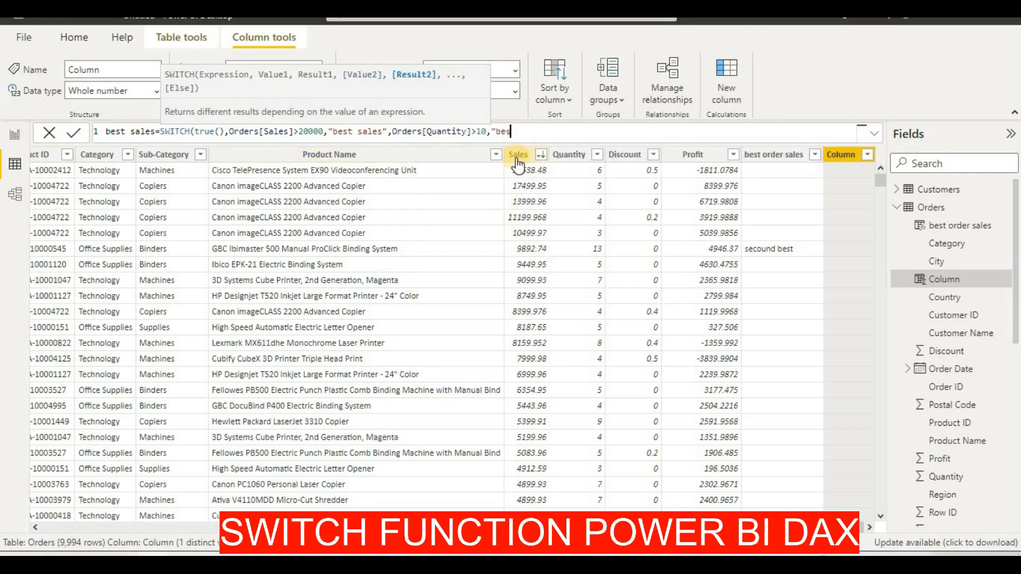
pyautogui.write(' order')
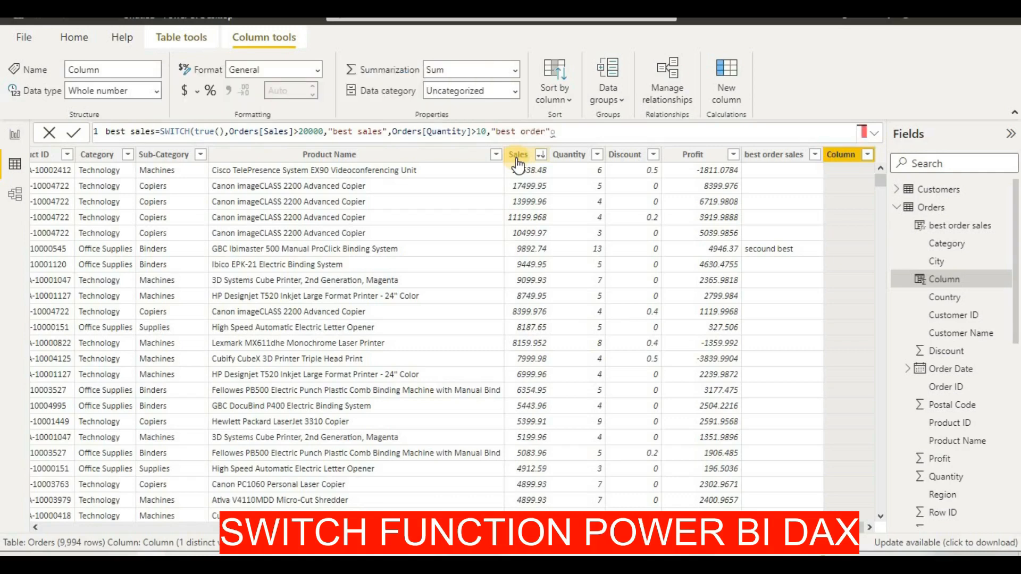
# Step: Add the condition Orders[Profit]>5000 with the result "best profit", close the SWITCH formula and commit it
pyautogui.write(',or')
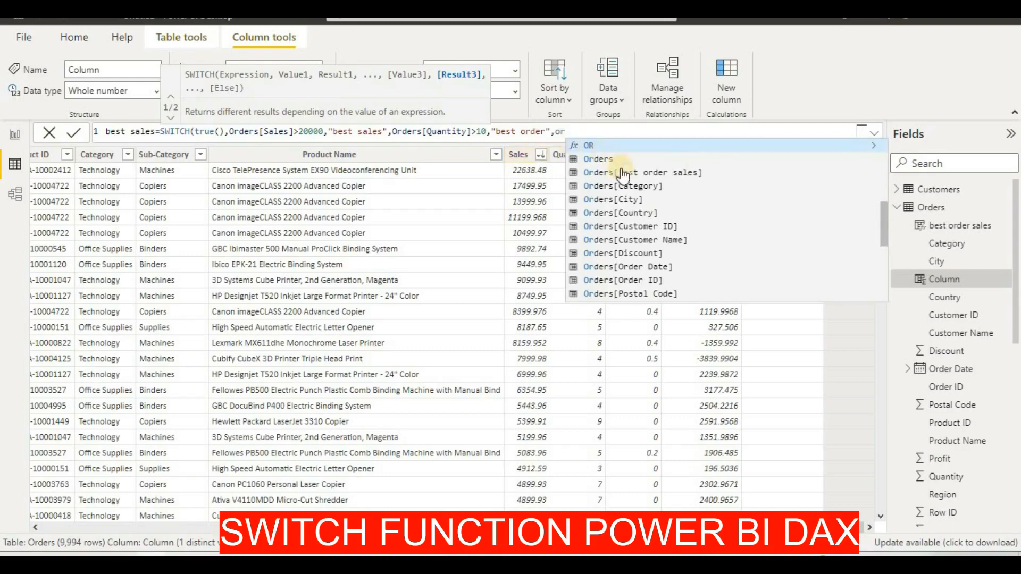
pyautogui.scroll(-1, 654, 197)
pyautogui.scroll(-1, 655, 203)
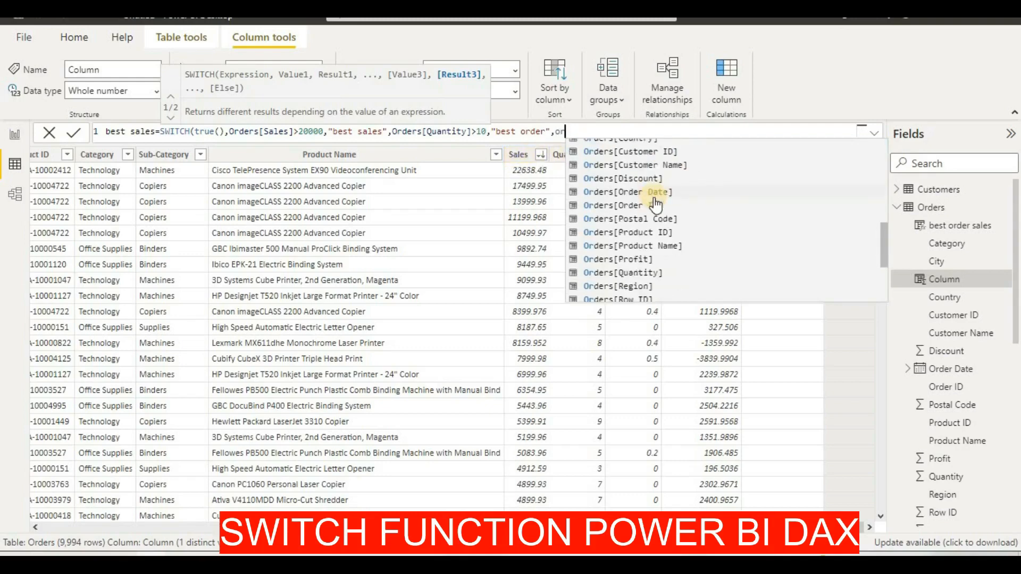
pyautogui.click(644, 259)
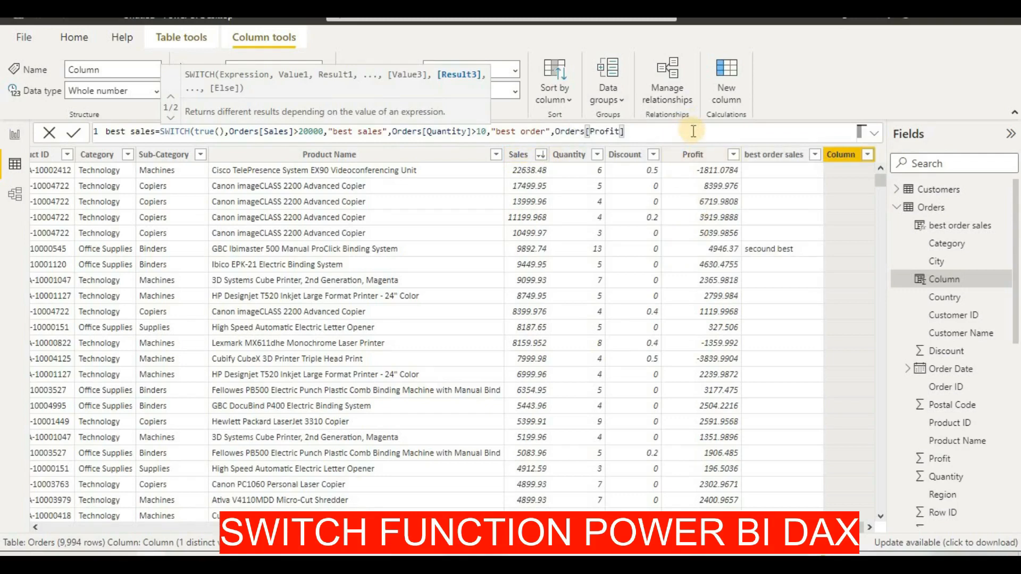
pyautogui.write('>5000,"best')
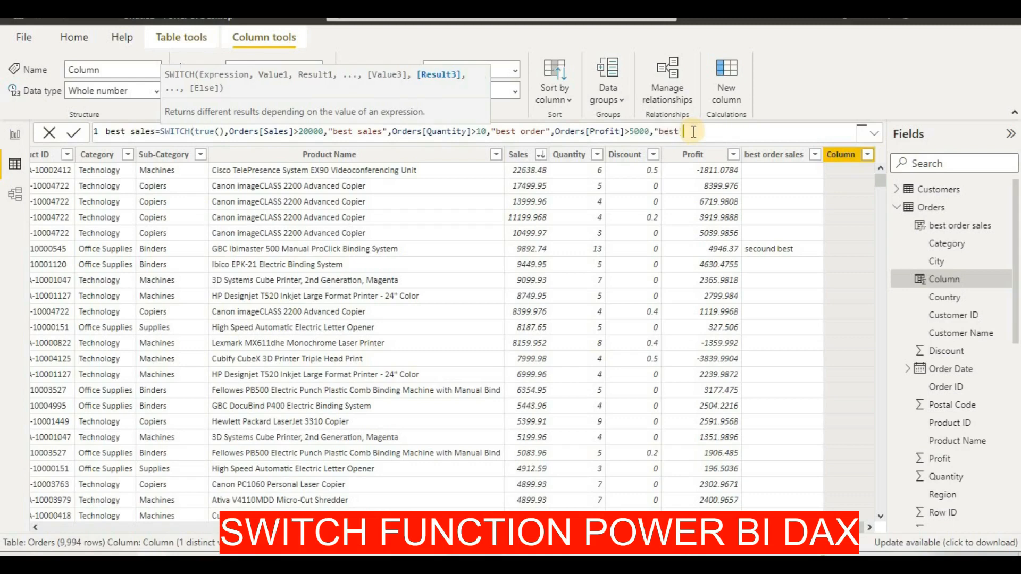
pyautogui.write(' profit")')
pyautogui.click(693, 133)
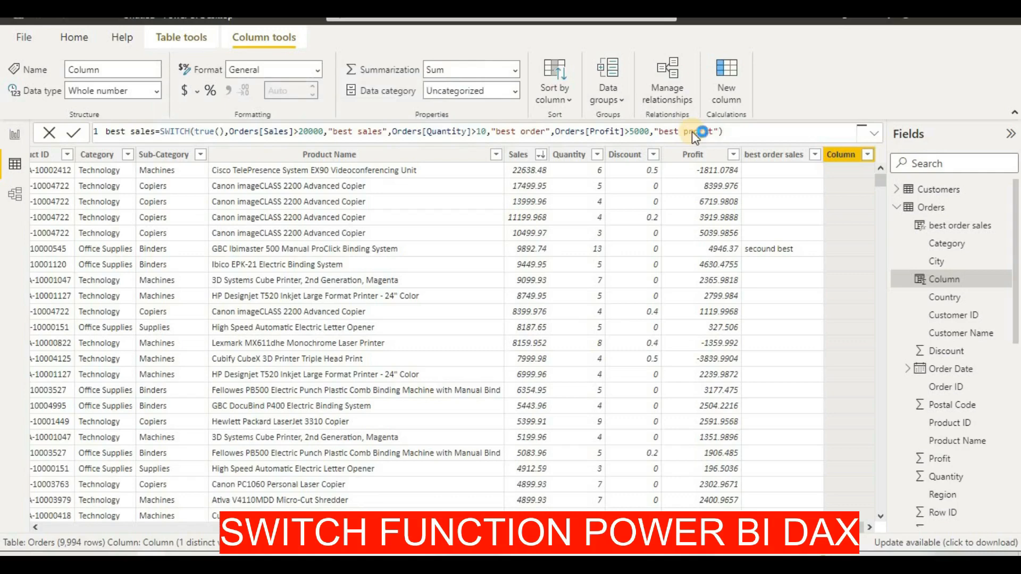
pyautogui.press('Return')
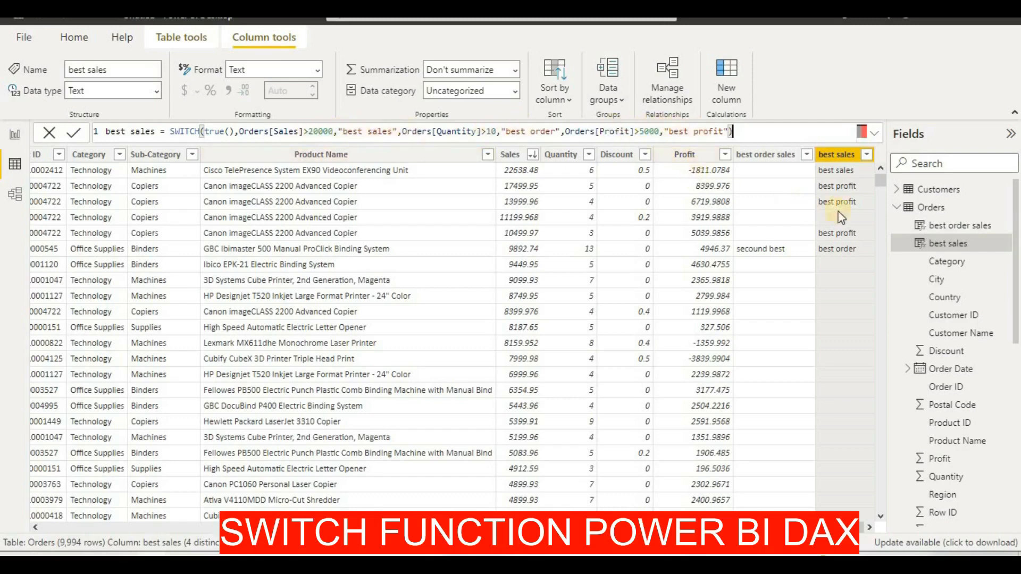
# Step: Examine the best sales labels against the Sales, Quantity and Profit values down the Orders rows
pyautogui.scroll(-12, 835, 314)
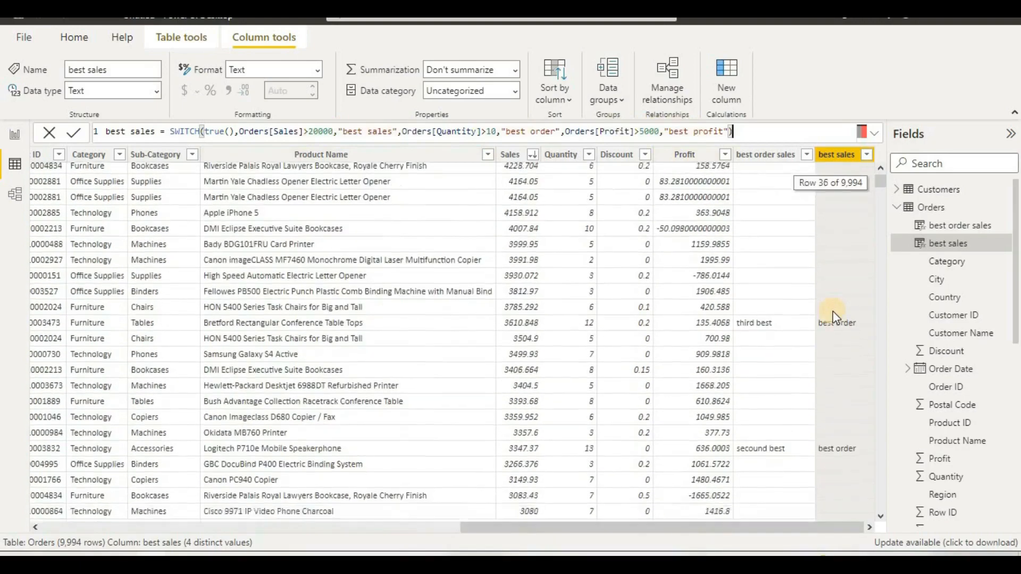
pyautogui.scroll(-20, 835, 315)
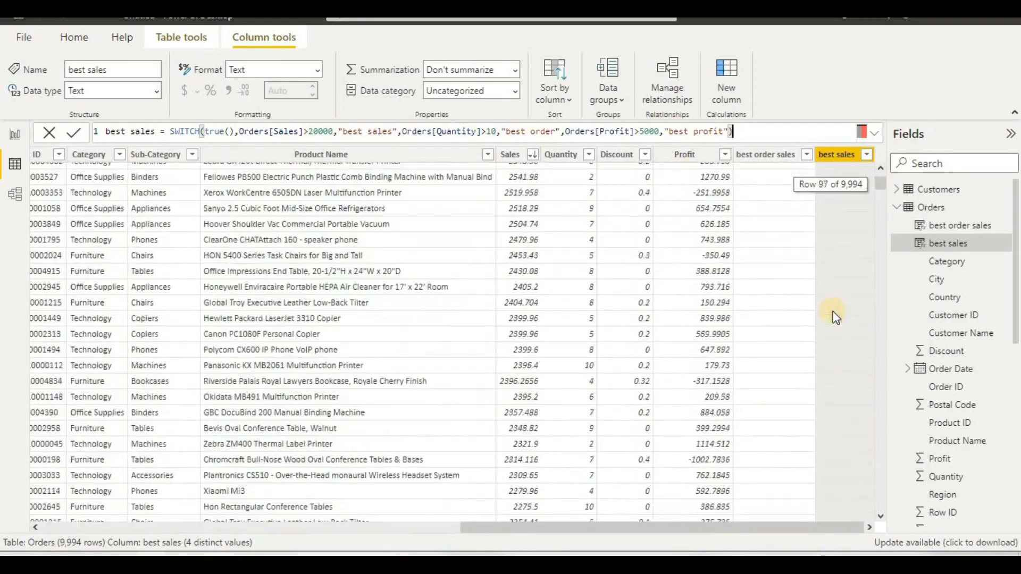
pyautogui.scroll(-20, 835, 314)
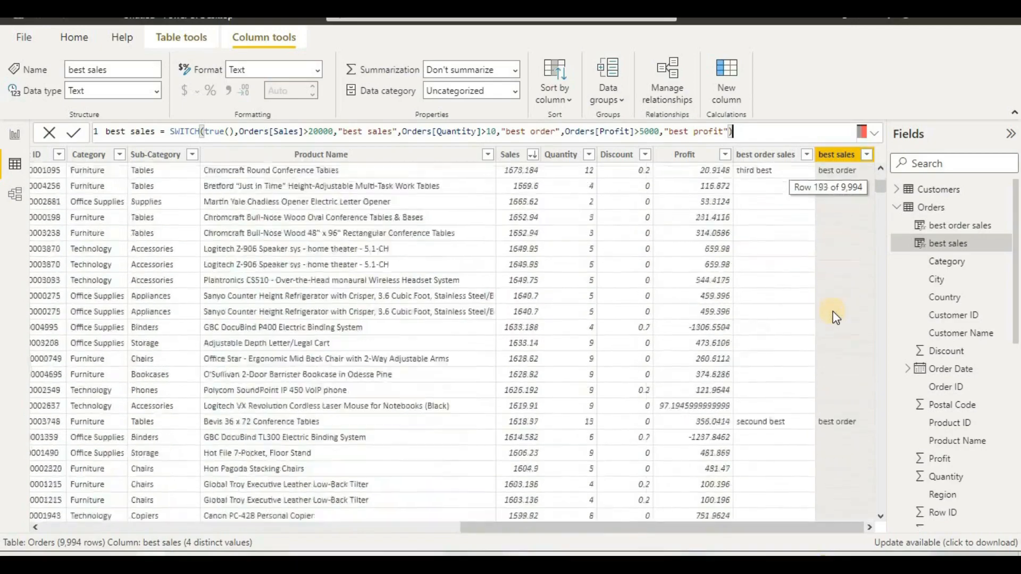
pyautogui.scroll(20, 836, 317)
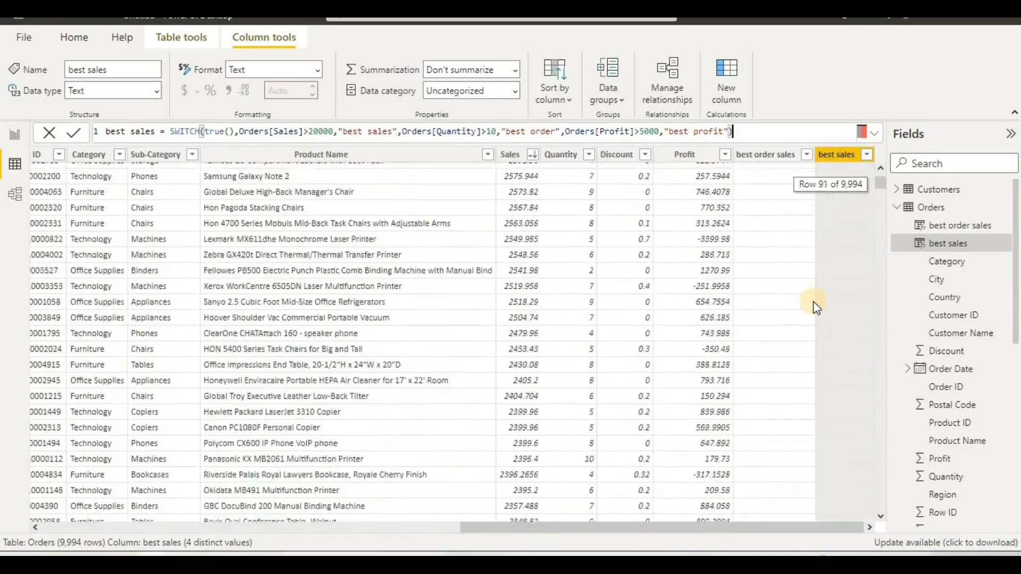
pyautogui.scroll(20, 813, 301)
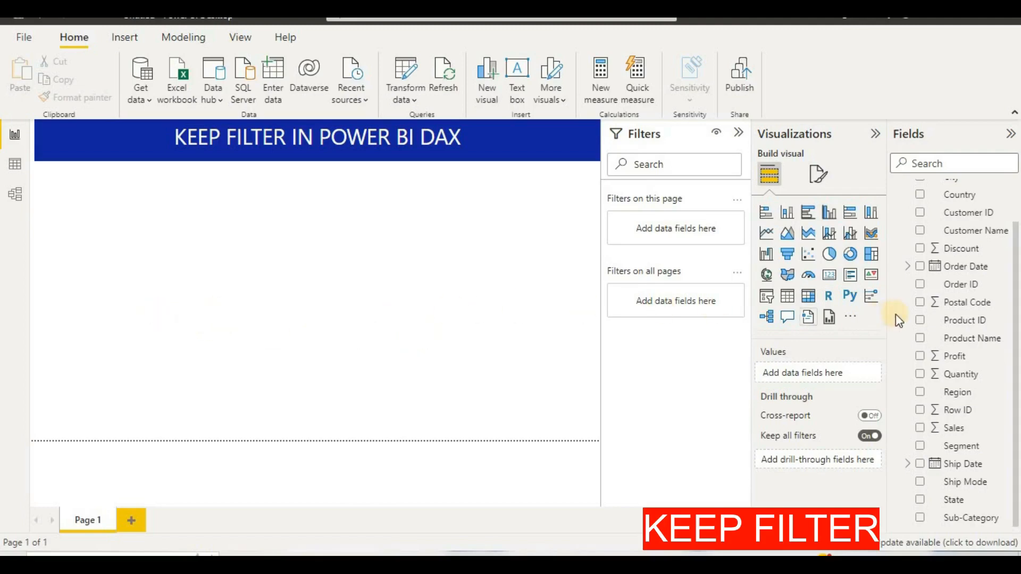
# Step: Insert a matrix visual with Segment as rows and Sales as values, and make it taller below the title banner
pyautogui.click(812, 300)
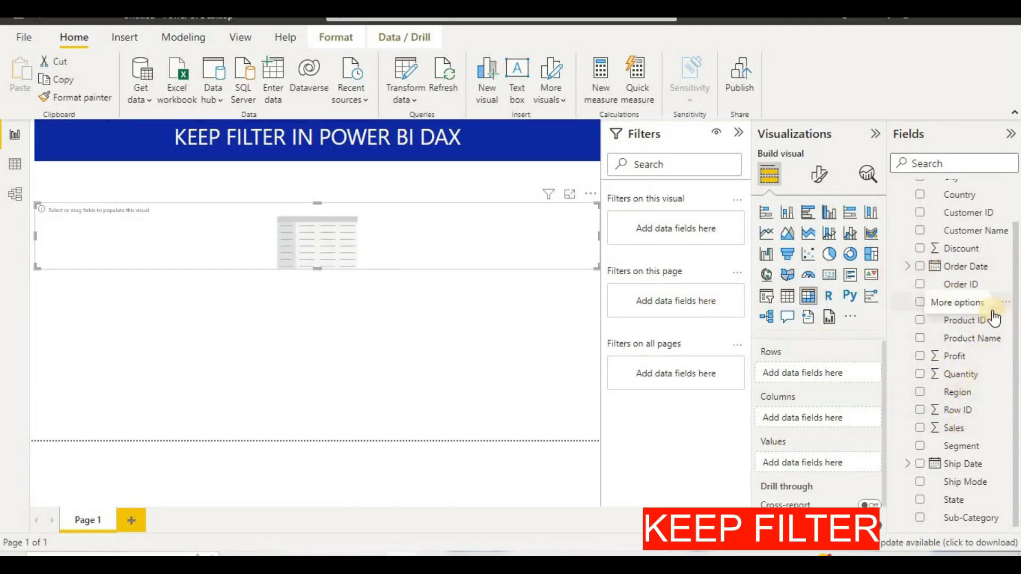
pyautogui.moveTo(928, 447); pyautogui.dragTo(228, 261)
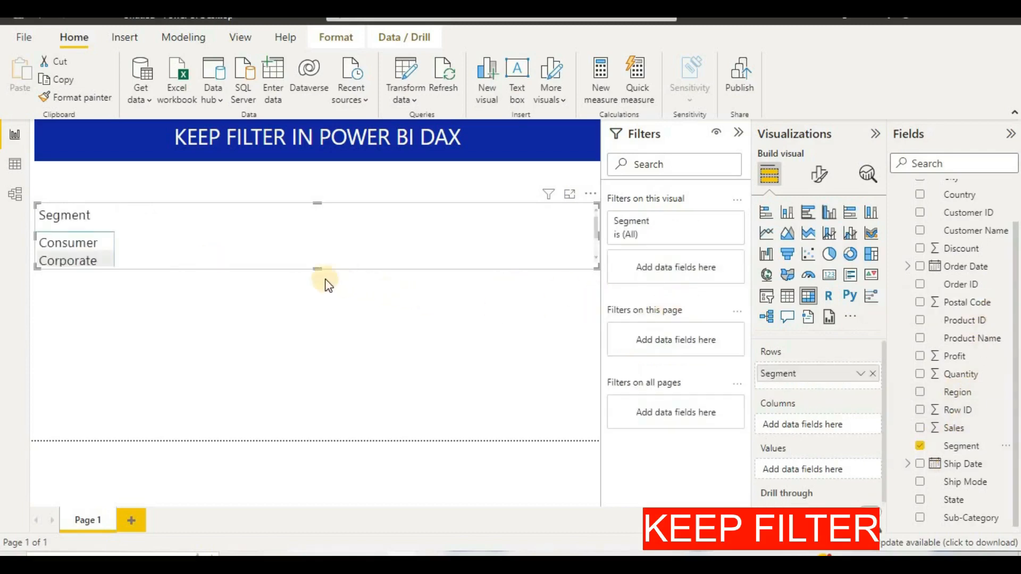
pyautogui.moveTo(317, 269); pyautogui.dragTo(322, 427)
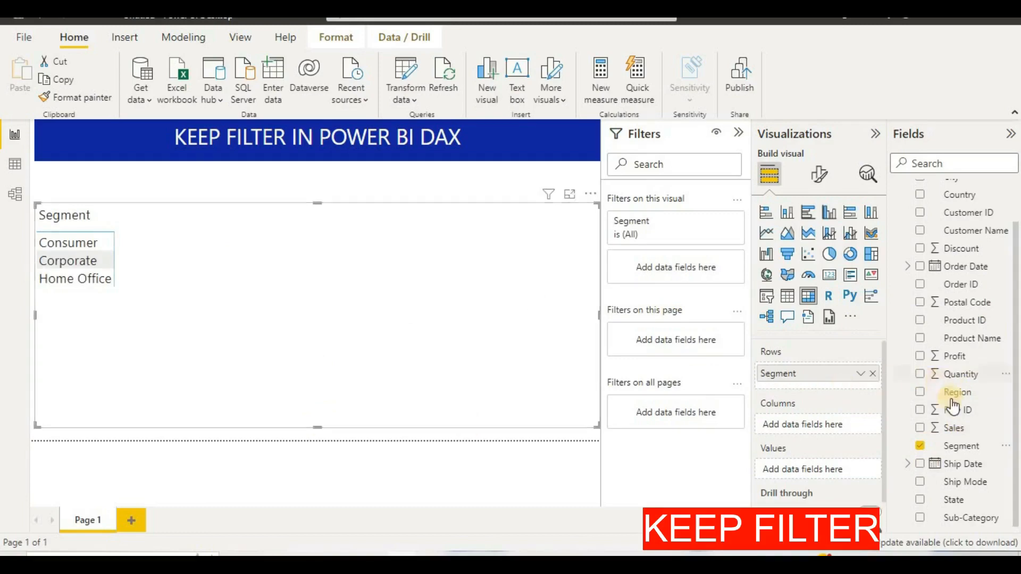
pyautogui.moveTo(952, 428); pyautogui.dragTo(332, 276)
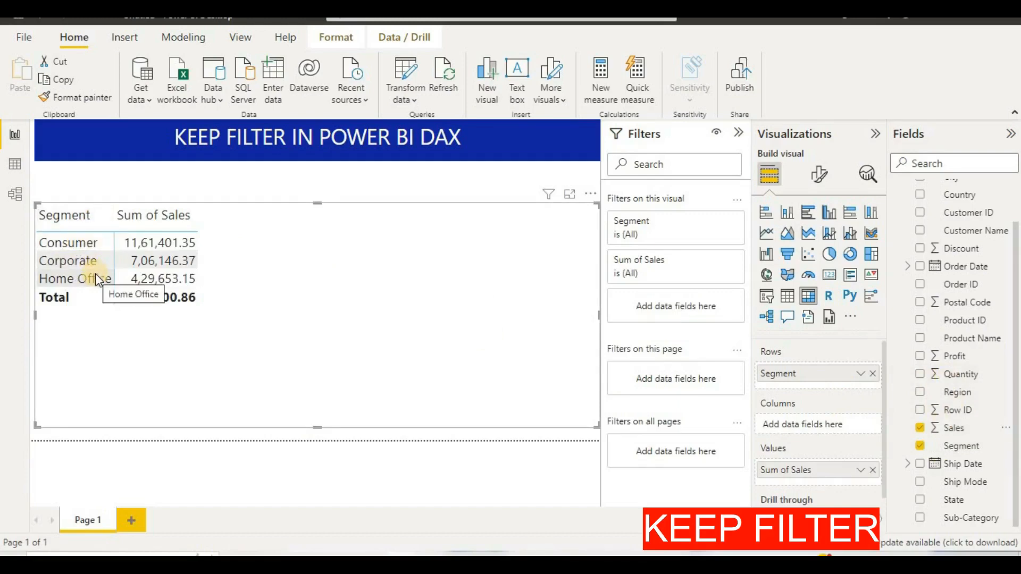
# Step: Create a new measure named SALESCORPORTE and start its formula with the CALCULATE function
pyautogui.click(607, 90)
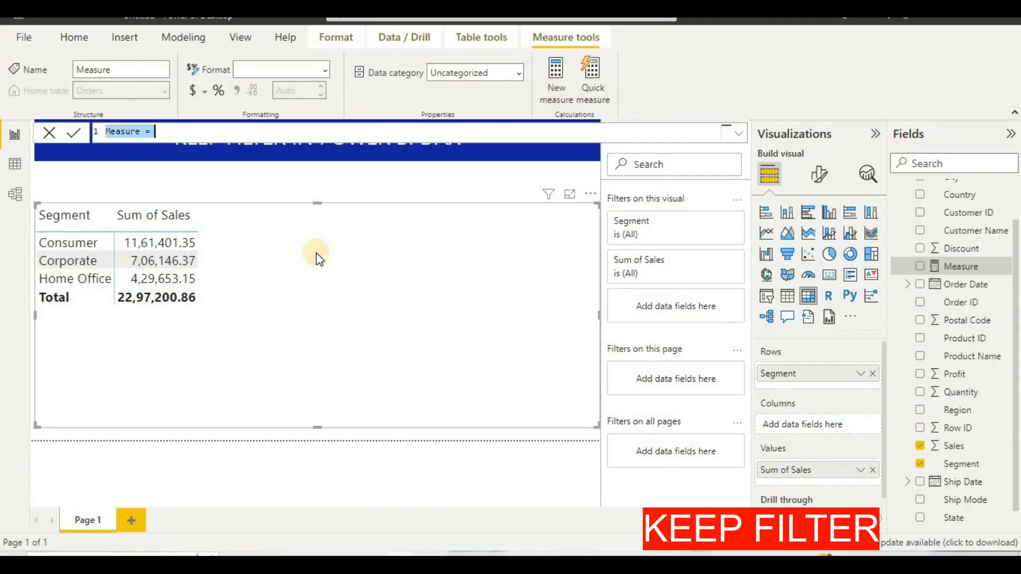
pyautogui.write('SAL')
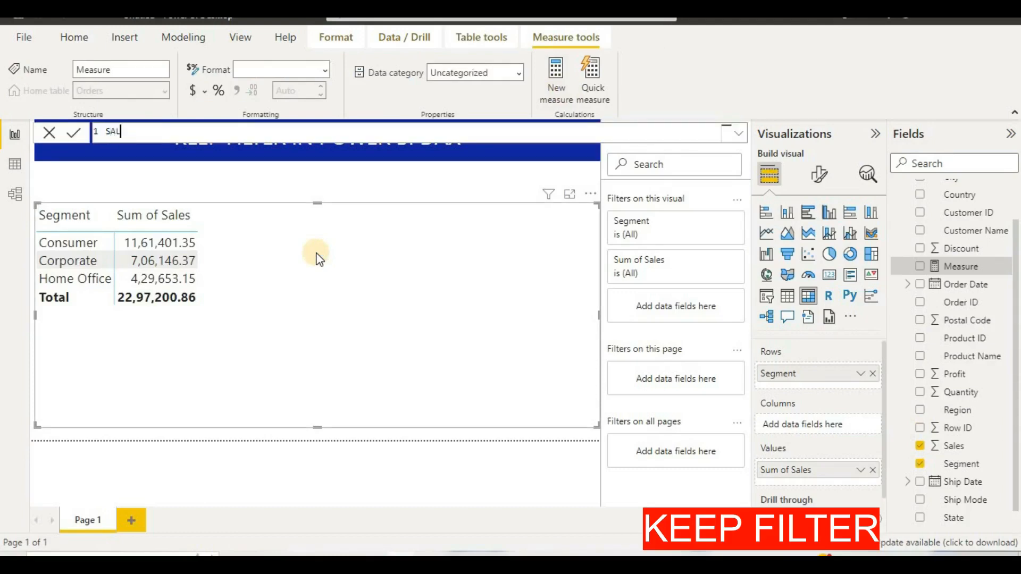
pyautogui.write('ESCORPORTE=CA')
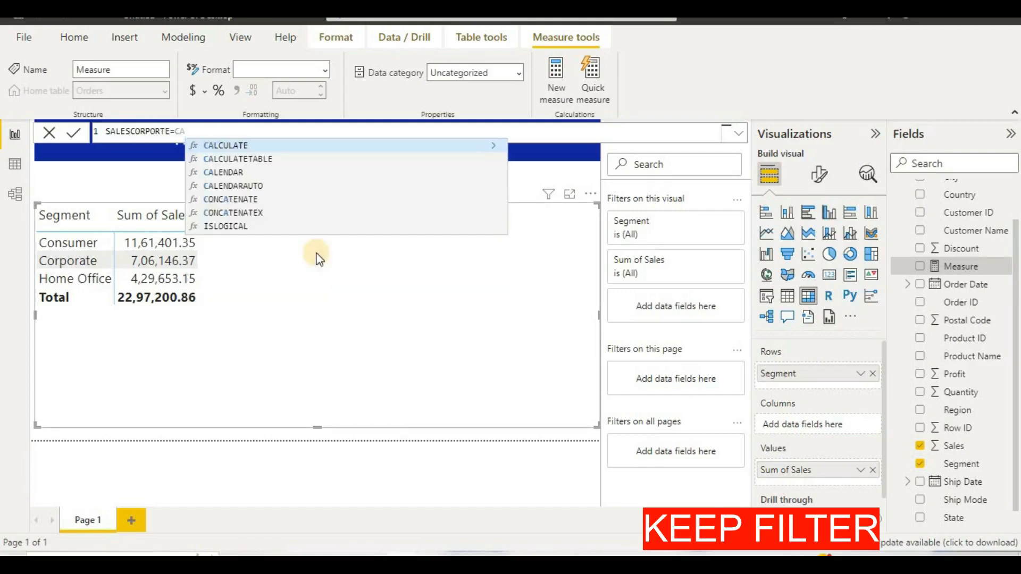
pyautogui.click(397, 144)
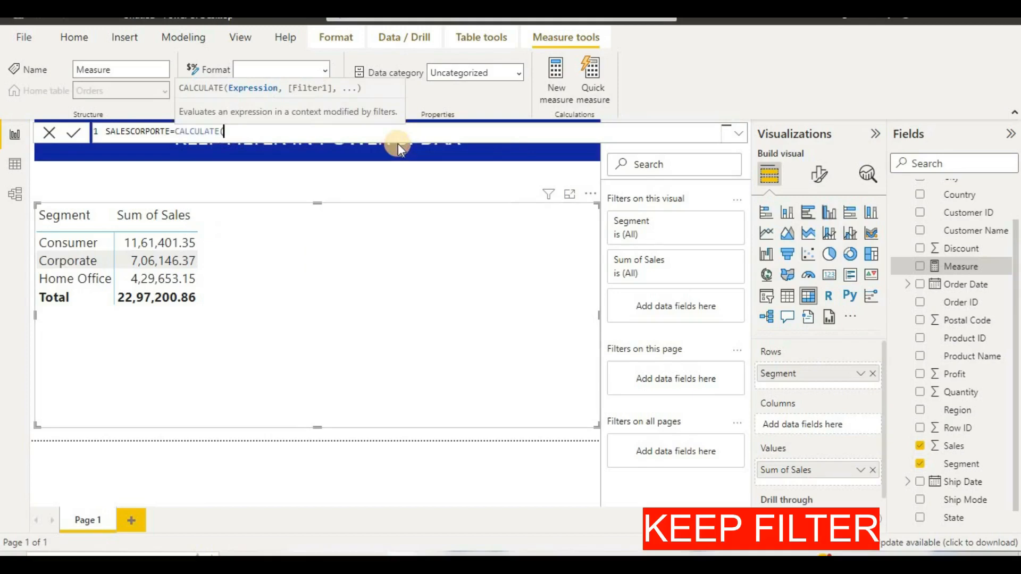
# Step: Enter SUM(Orders[Sales]) as the expression argument of CALCULATE in the SALESCORPORTE measure
pyautogui.write('SUM')
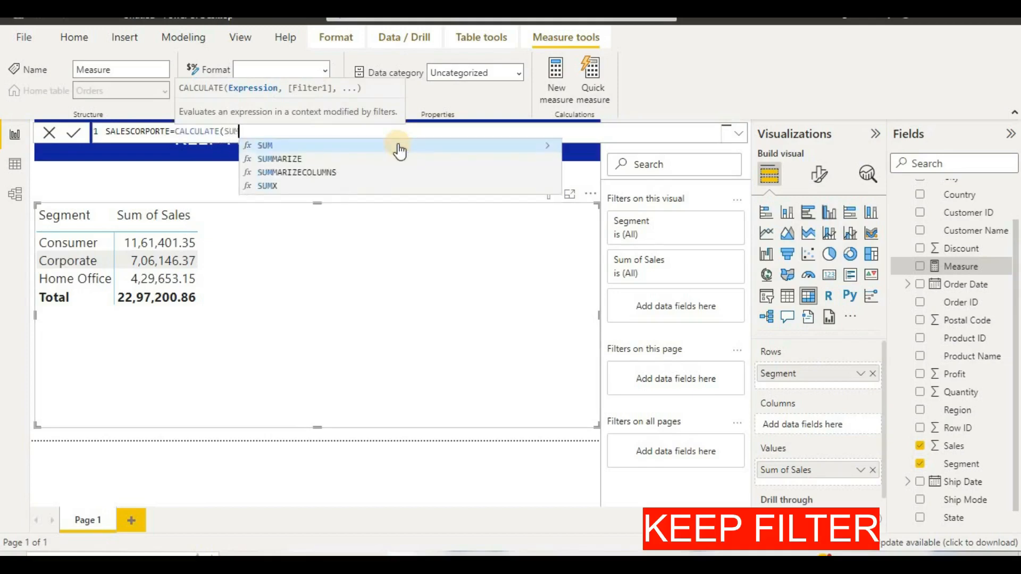
pyautogui.click(400, 147)
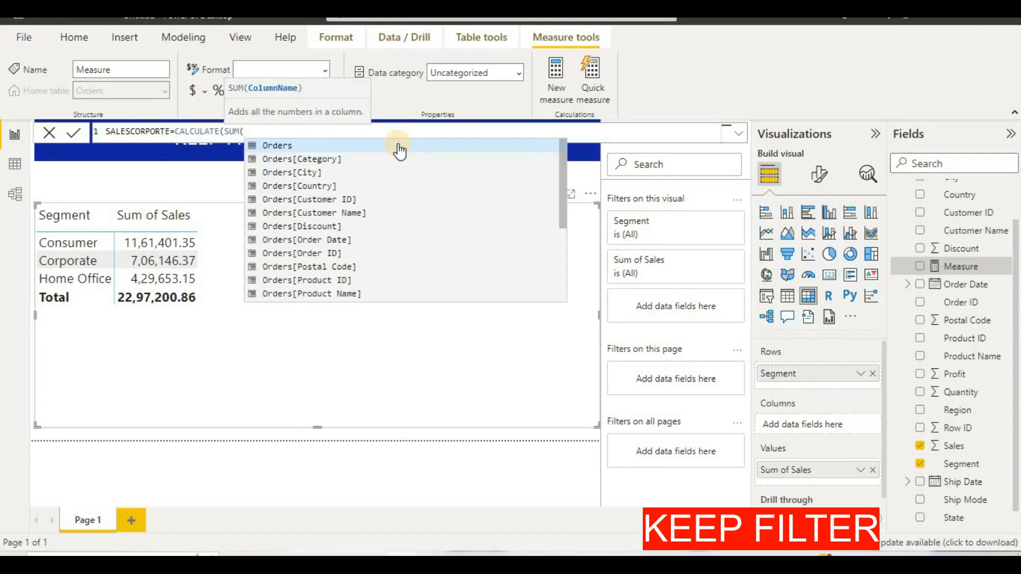
pyautogui.write('ORDER')
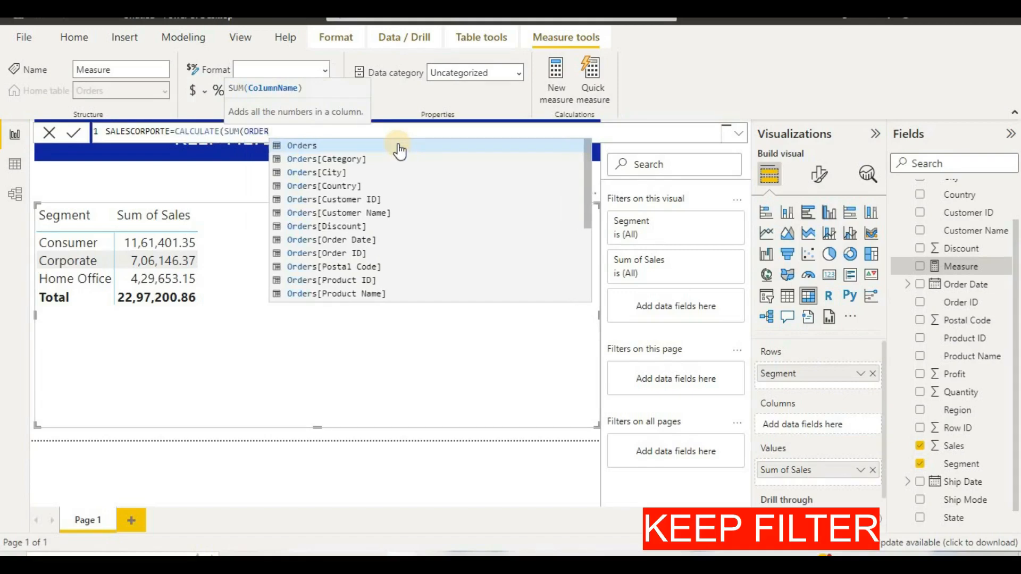
pyautogui.scroll(-2, 405, 162)
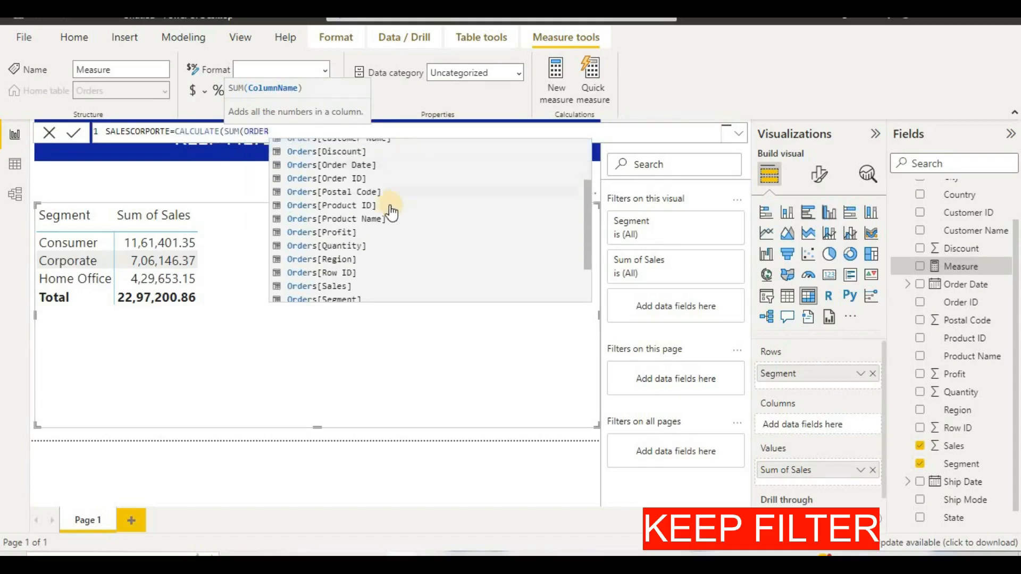
pyautogui.click(359, 288)
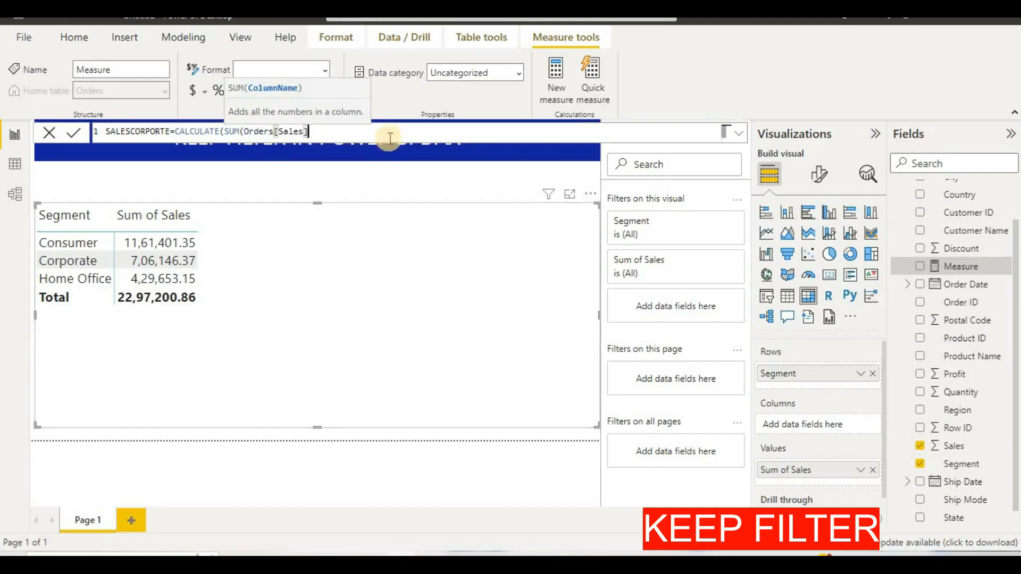
pyautogui.write('),')
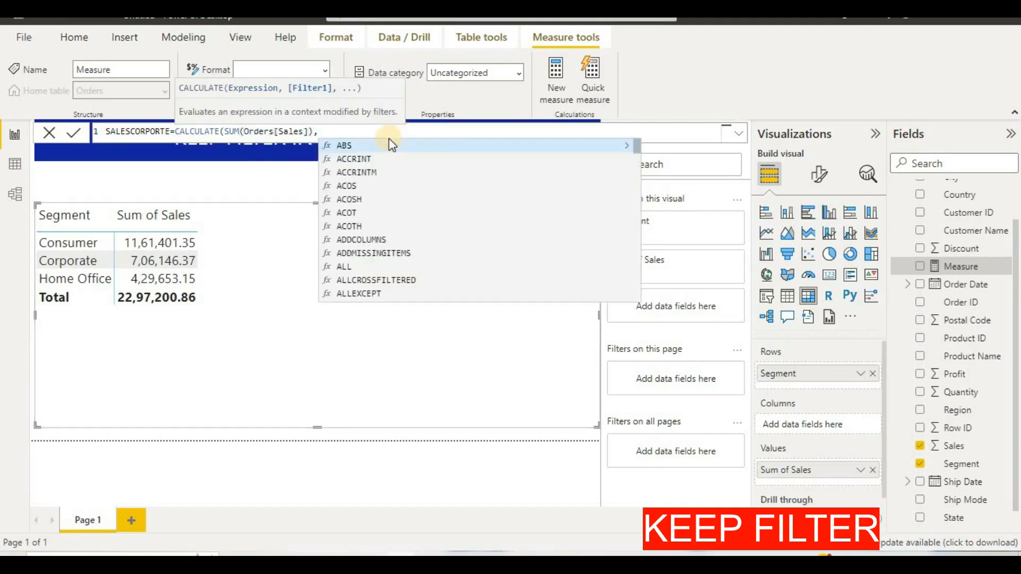
# Step: Add the Orders[Segment] column as the start of the filter argument in the CALCULATE formula
pyautogui.write('S')
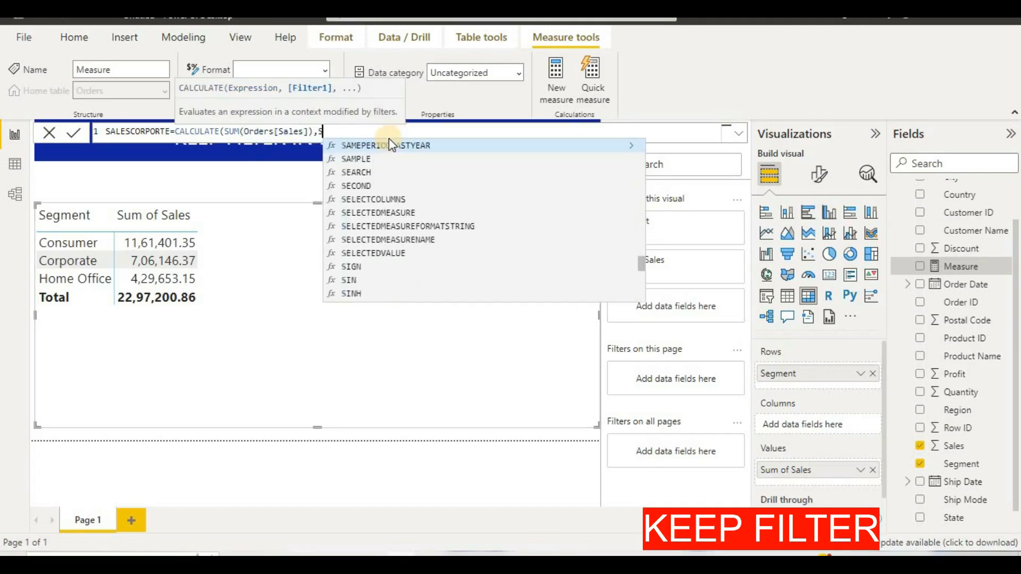
pyautogui.press('BackSpace')
pyautogui.write('O')
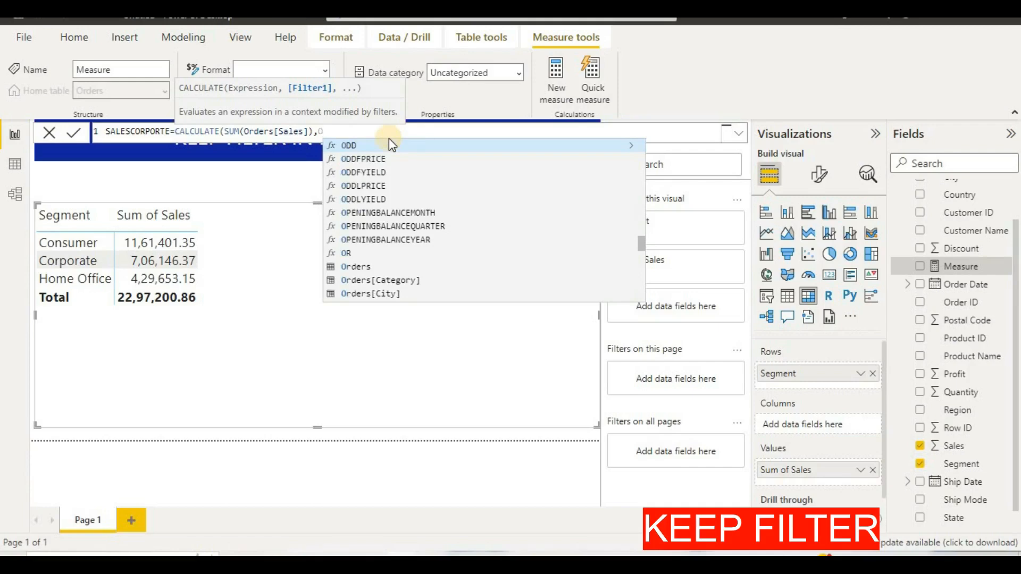
pyautogui.write('RDER')
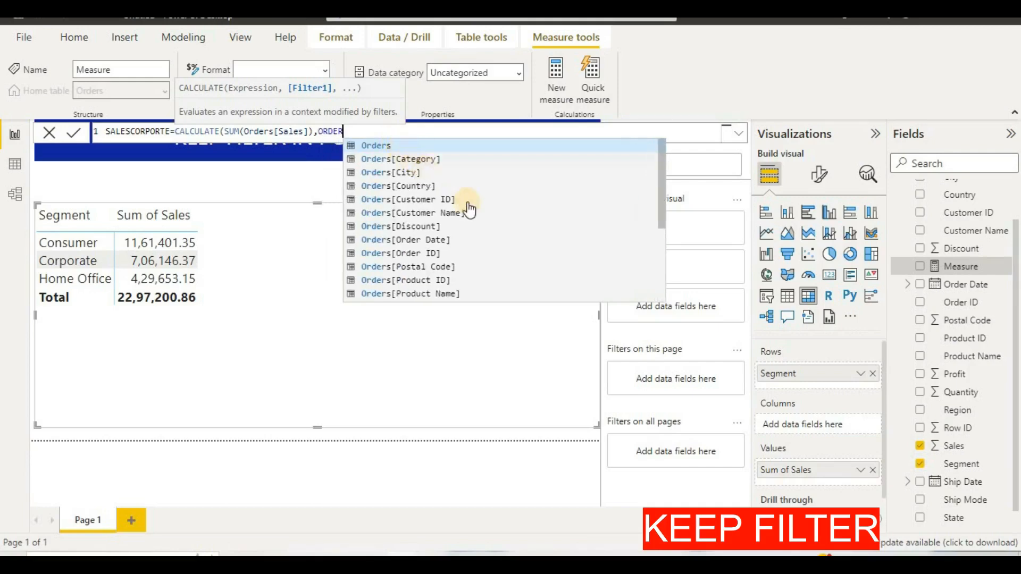
pyautogui.scroll(-1, 484, 229)
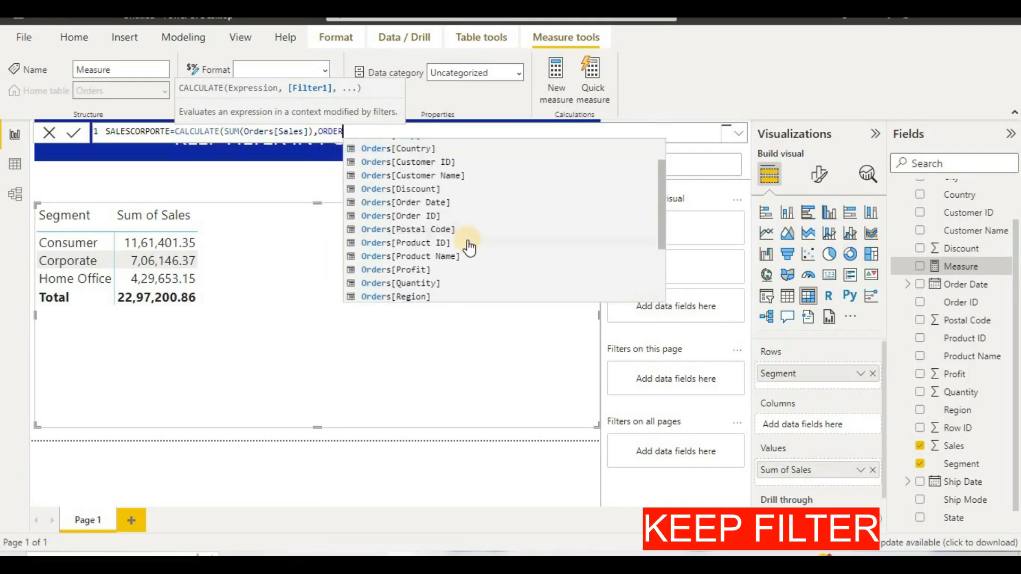
pyautogui.scroll(-2, 468, 242)
pyautogui.click(375, 266)
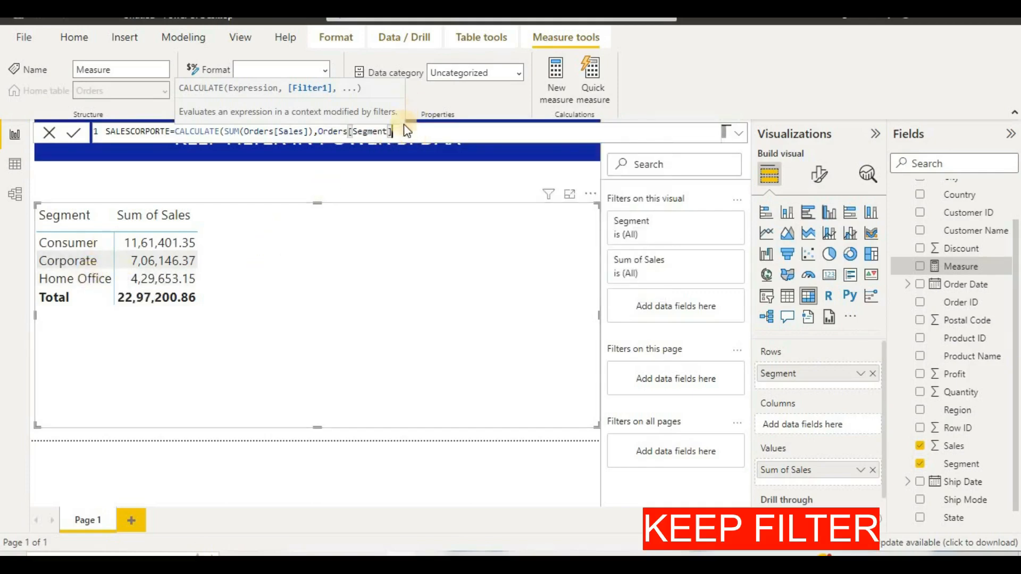
# Step: Complete the SALESCORPORTE measure's CALCULATE formula by filtering Orders[Segment] to Corporate, close the parenthesis, and commit it
pyautogui.write('=CO')
pyautogui.press('BackSpace')
pyautogui.press('BackSpace')
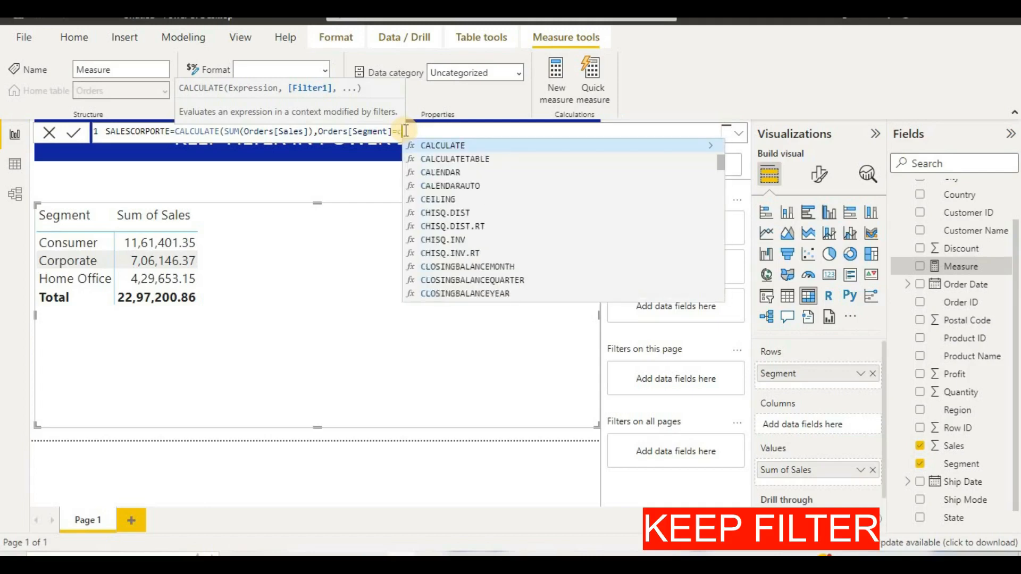
pyautogui.write('CO')
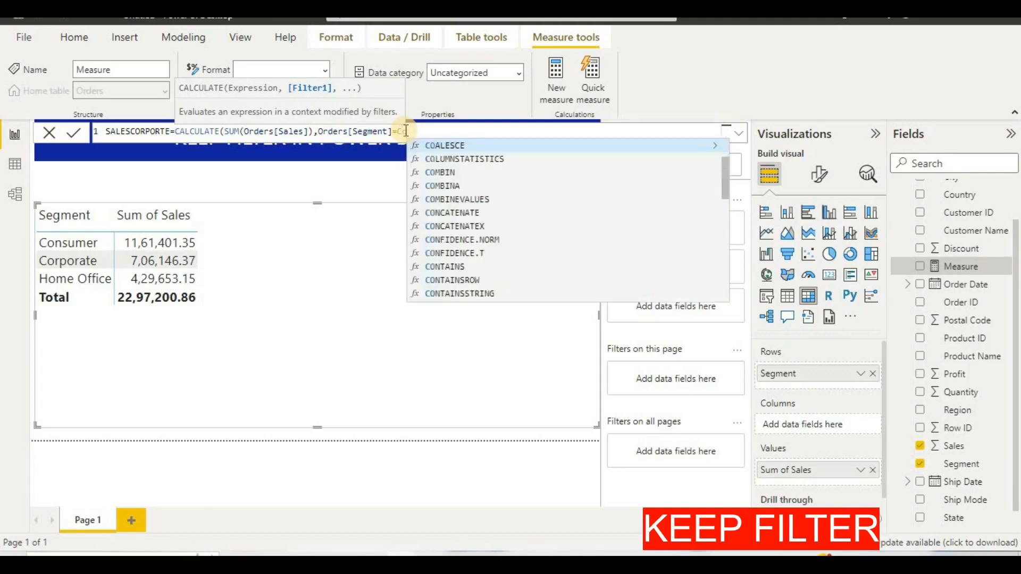
pyautogui.press('Escape')
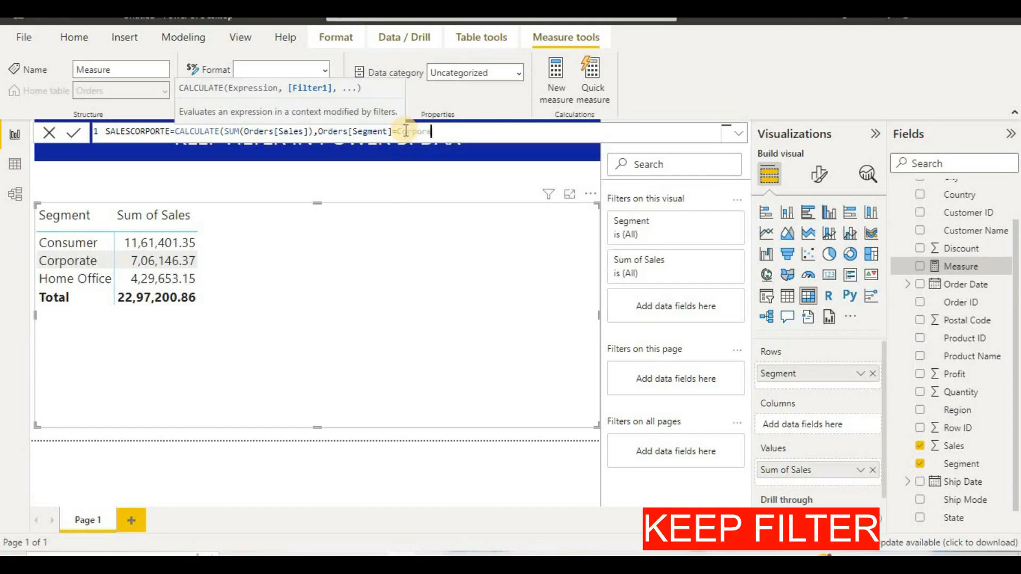
pyautogui.write('")')
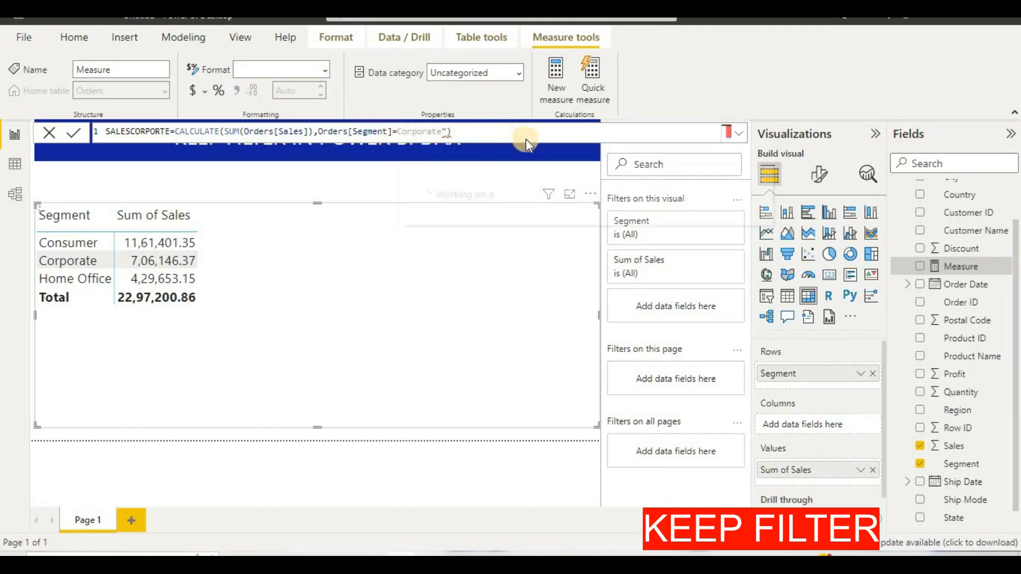
pyautogui.press('Return')
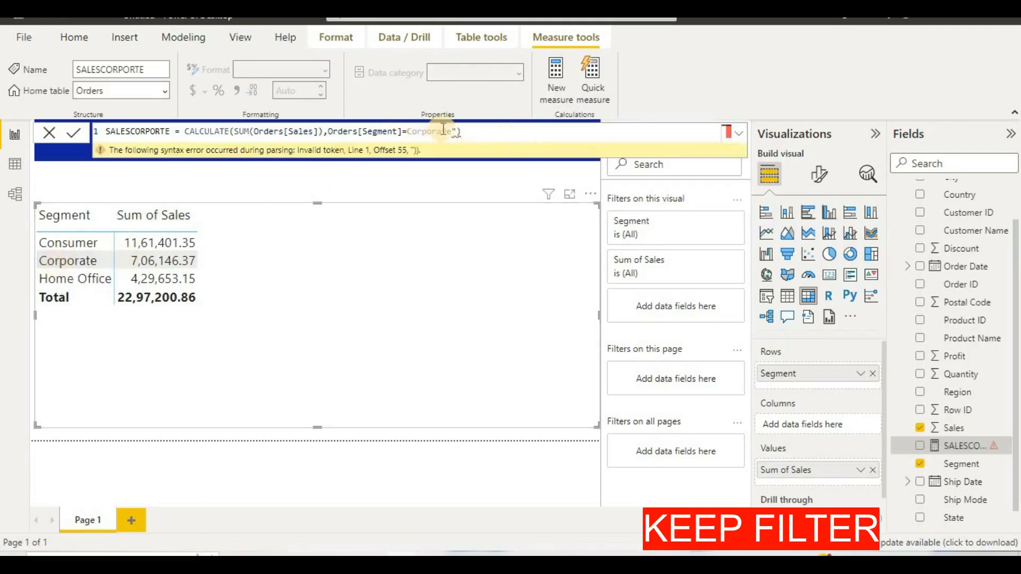
# Step: Insert the missing opening quotation mark before Corporate in the formula, commit the measure, and add SALESCORPORTE to the matrix
pyautogui.moveTo(460, 128)
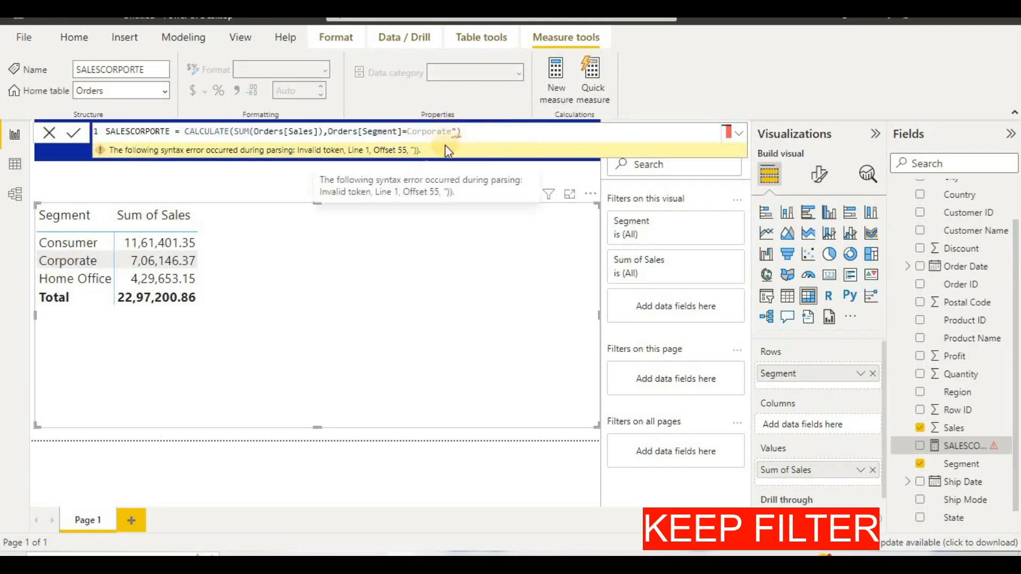
pyautogui.click(407, 132)
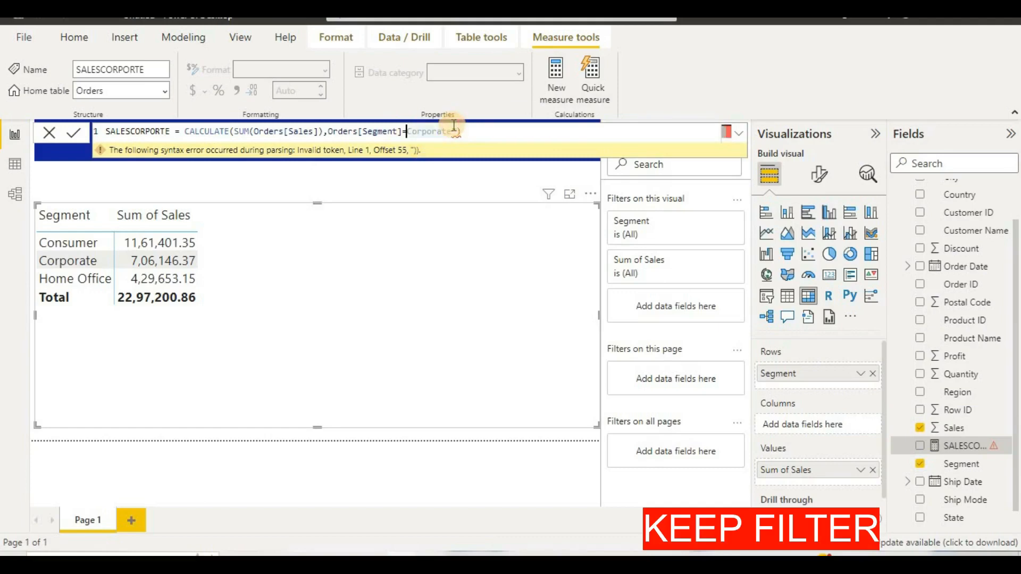
pyautogui.write('"')
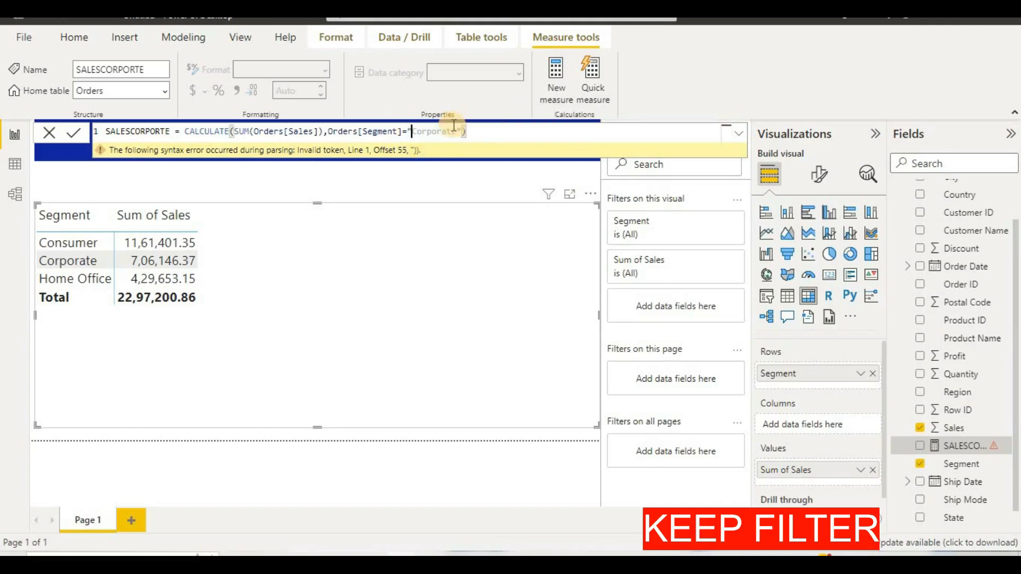
pyautogui.click(72, 133)
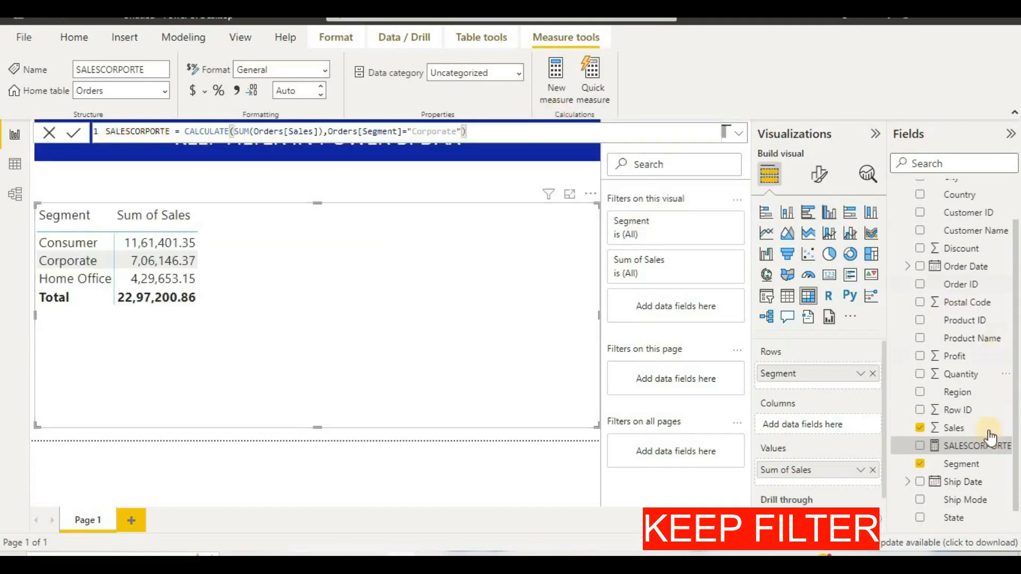
pyautogui.click(943, 450)
pyautogui.moveTo(387, 336); pyautogui.dragTo(221, 276)
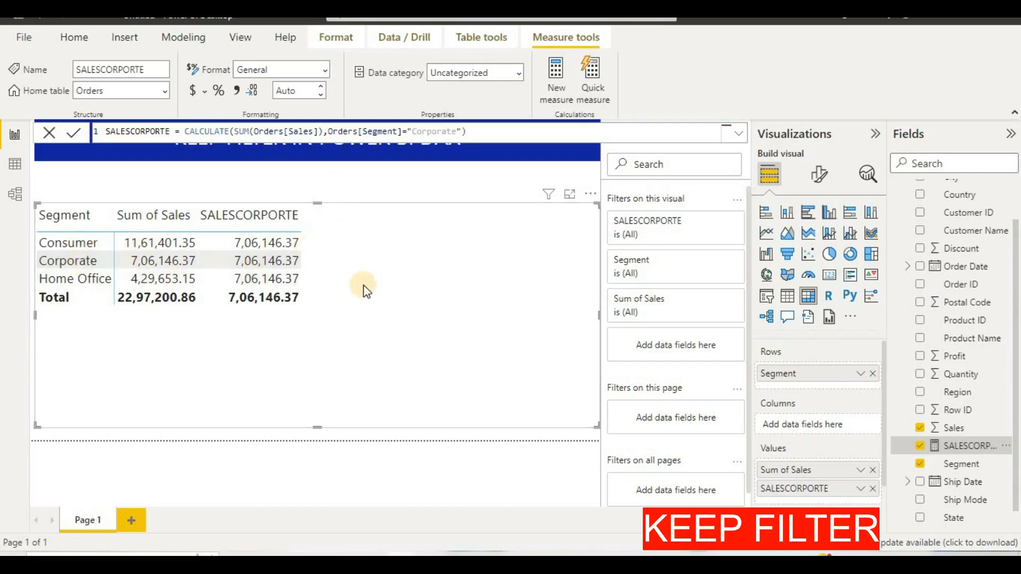
# Step: Rename the measure to "SALESCORPORTE filter" and wrap its Orders[Segment]="Corporate" condition in KEEPFILTERS
pyautogui.click(171, 131)
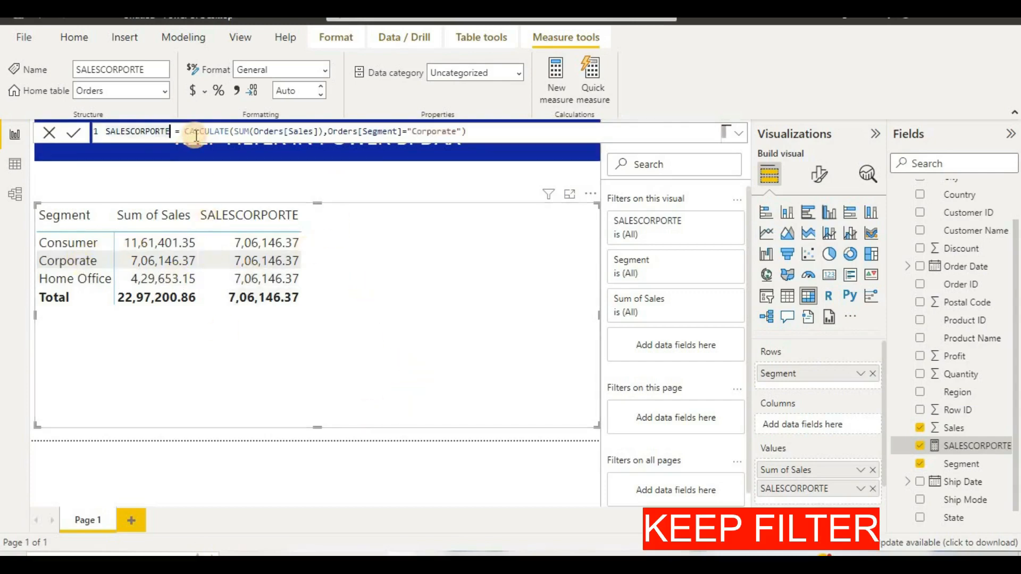
pyautogui.write('filter')
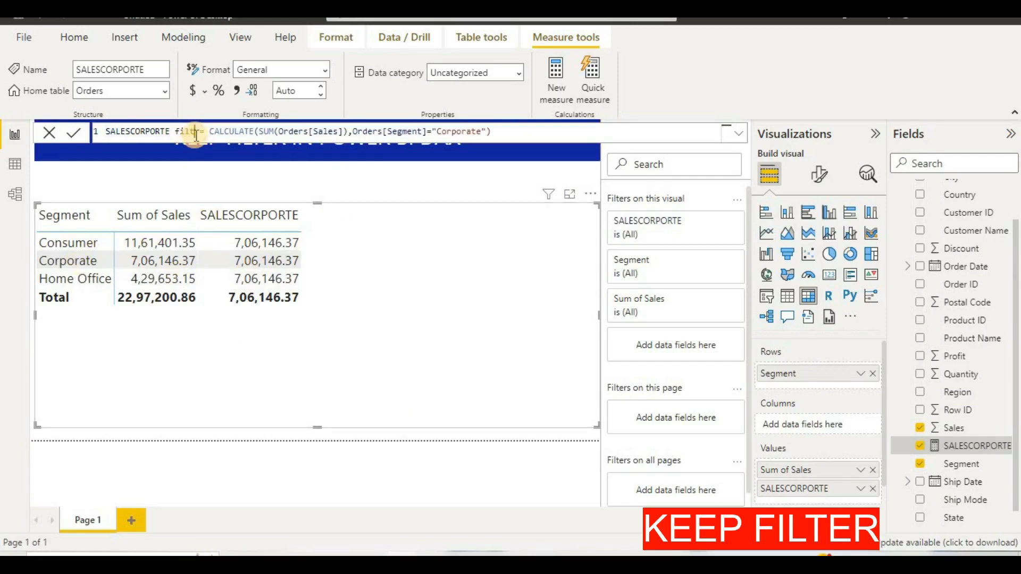
pyautogui.click(363, 131)
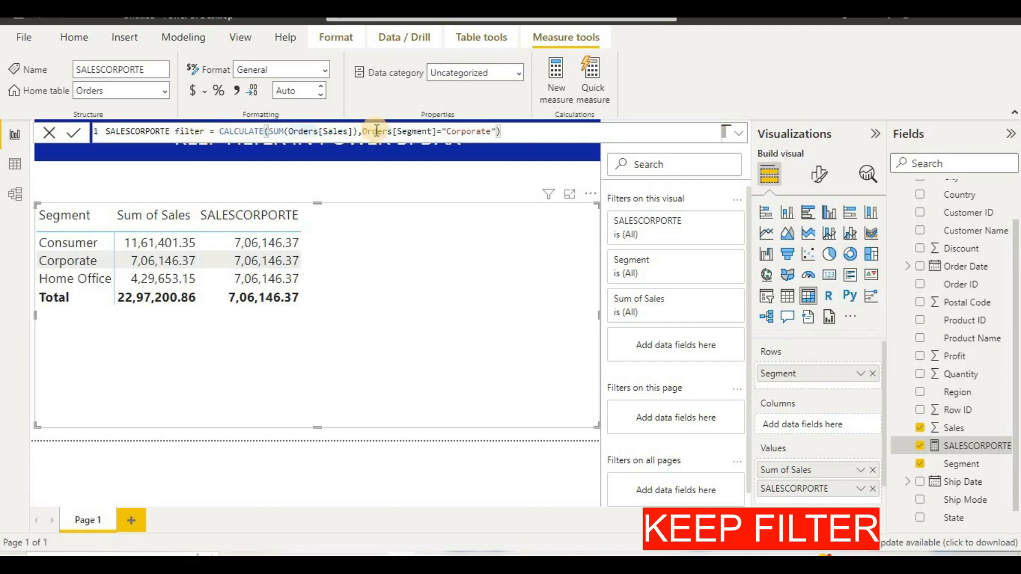
pyautogui.write('l')
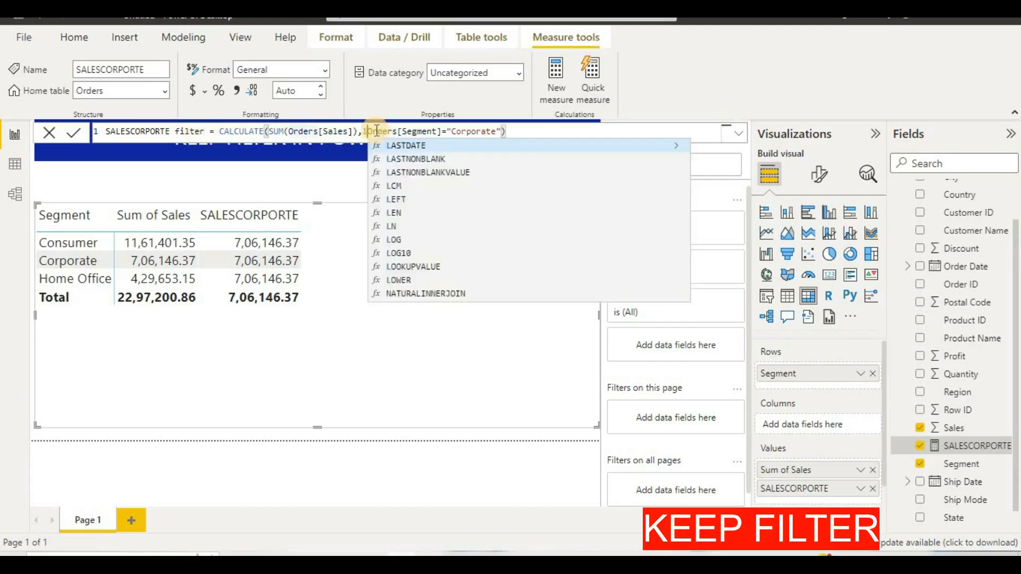
pyautogui.press('BackSpace')
pyautogui.write('keep')
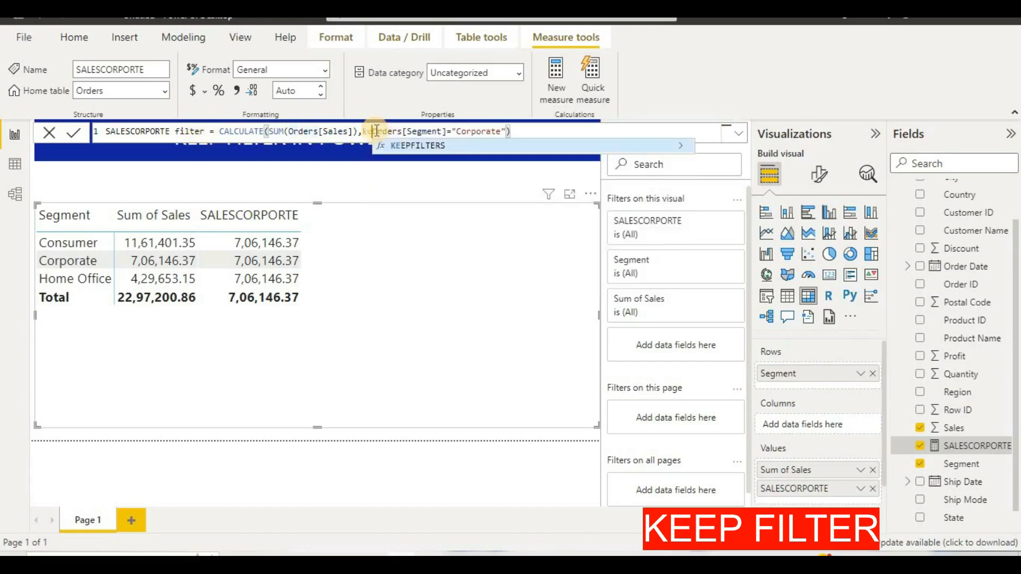
pyautogui.click(435, 147)
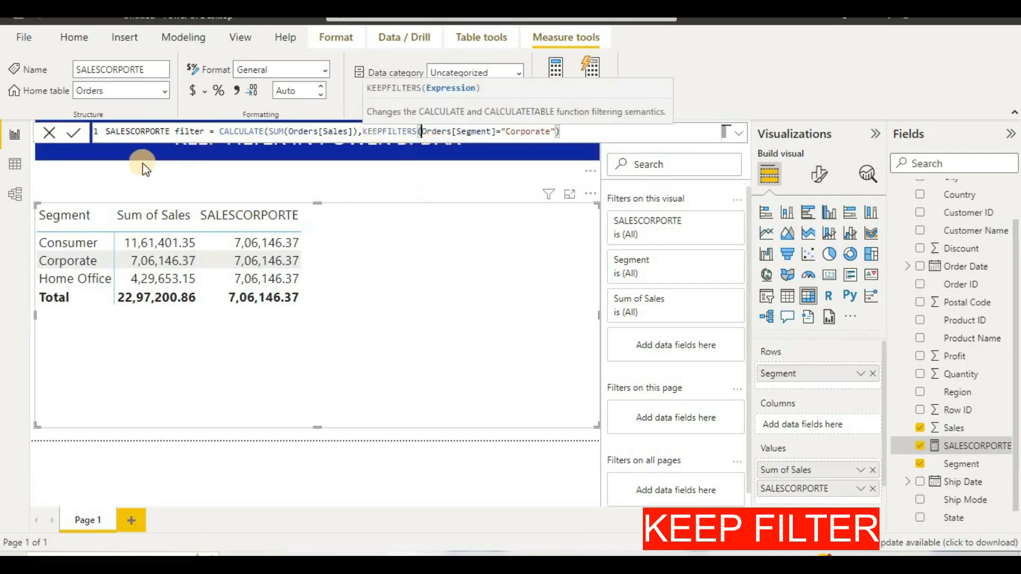
pyautogui.click(76, 133)
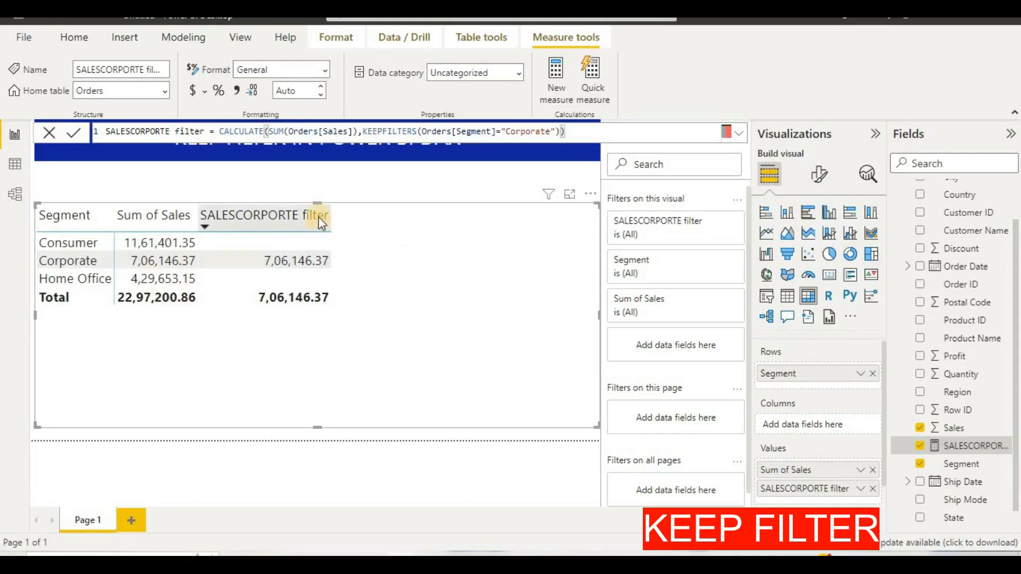
pyautogui.click(206, 227)
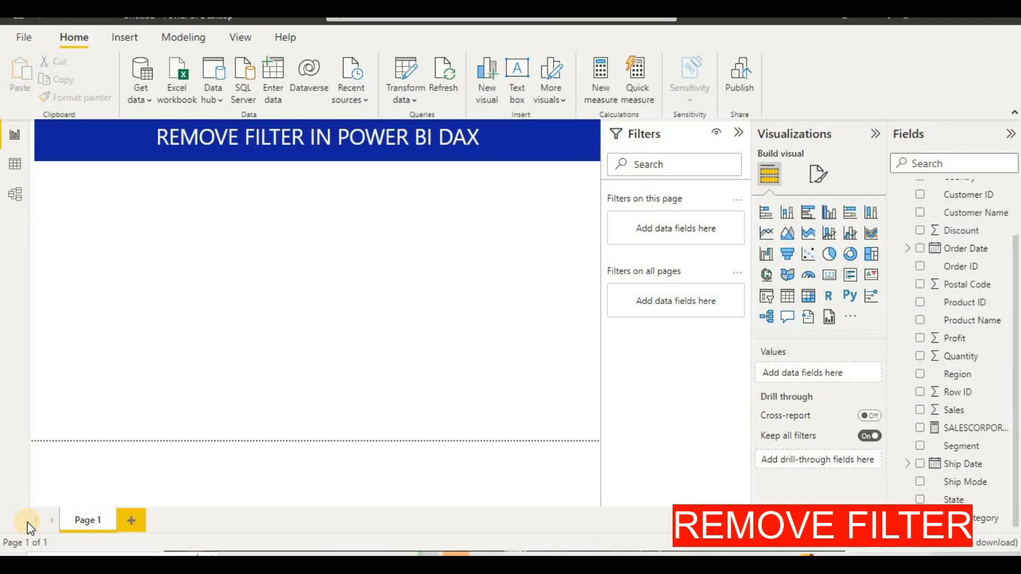
# Step: Add a card showing Sum of Sales beneath the page title and narrow it to under half the page width
pyautogui.click(832, 279)
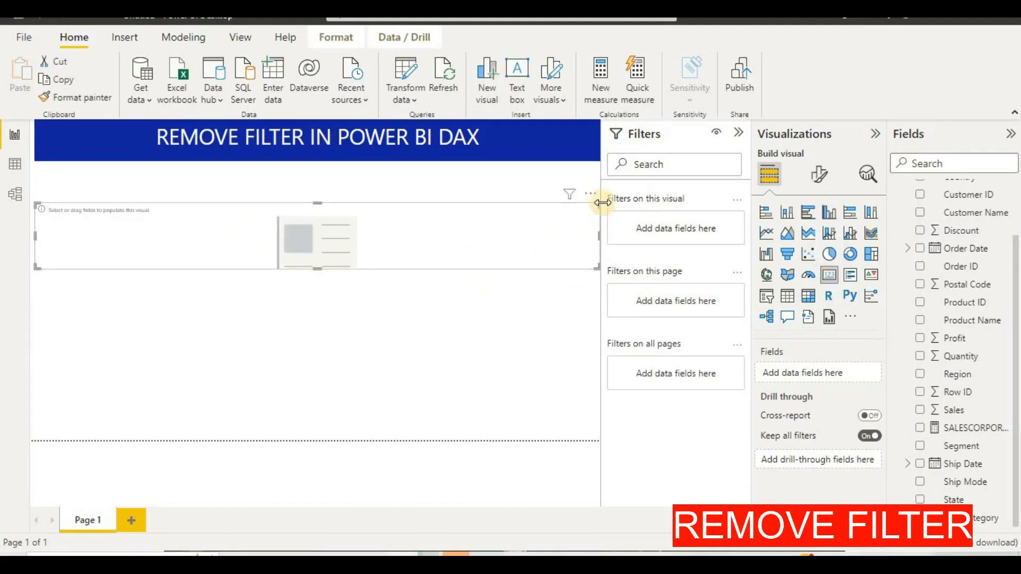
pyautogui.moveTo(603, 202); pyautogui.dragTo(413, 194)
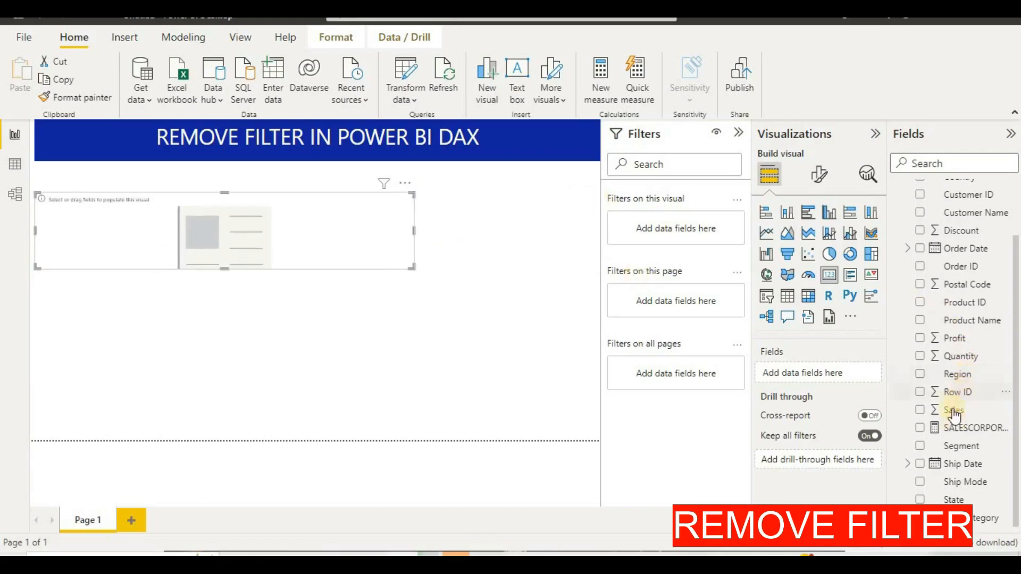
pyautogui.moveTo(954, 414); pyautogui.dragTo(435, 243)
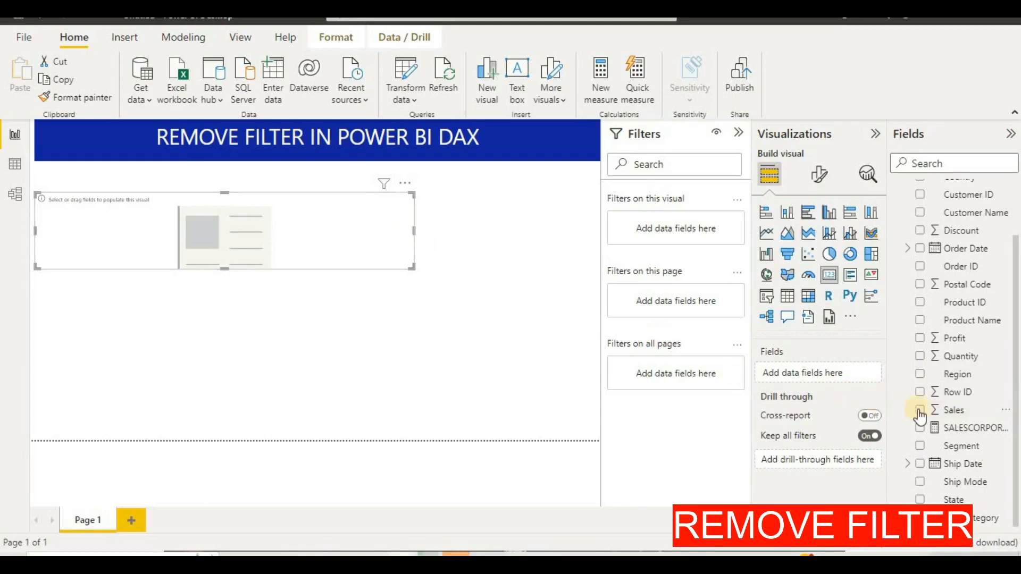
pyautogui.moveTo(917, 410); pyautogui.dragTo(267, 229)
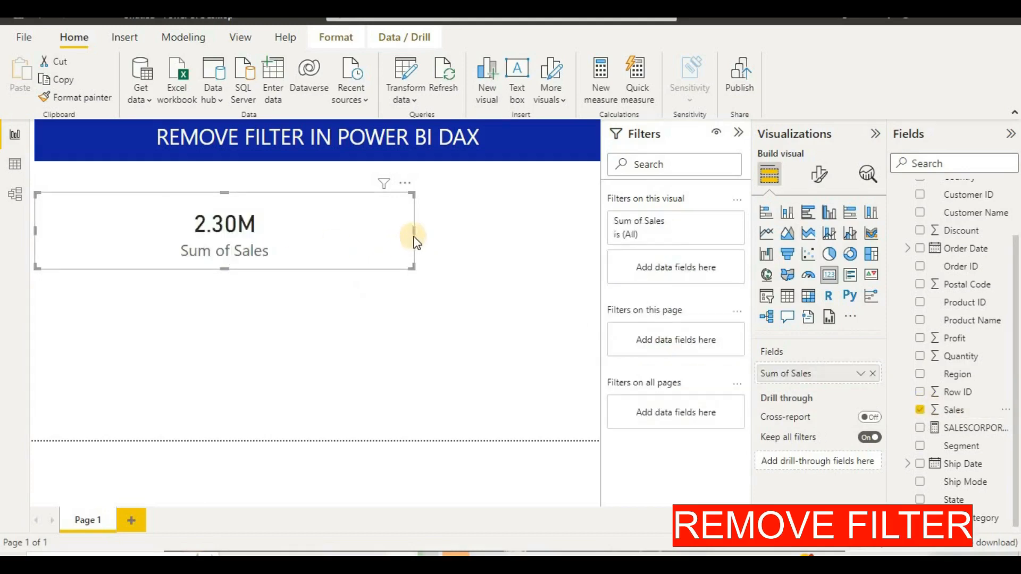
pyautogui.moveTo(411, 234); pyautogui.dragTo(247, 260)
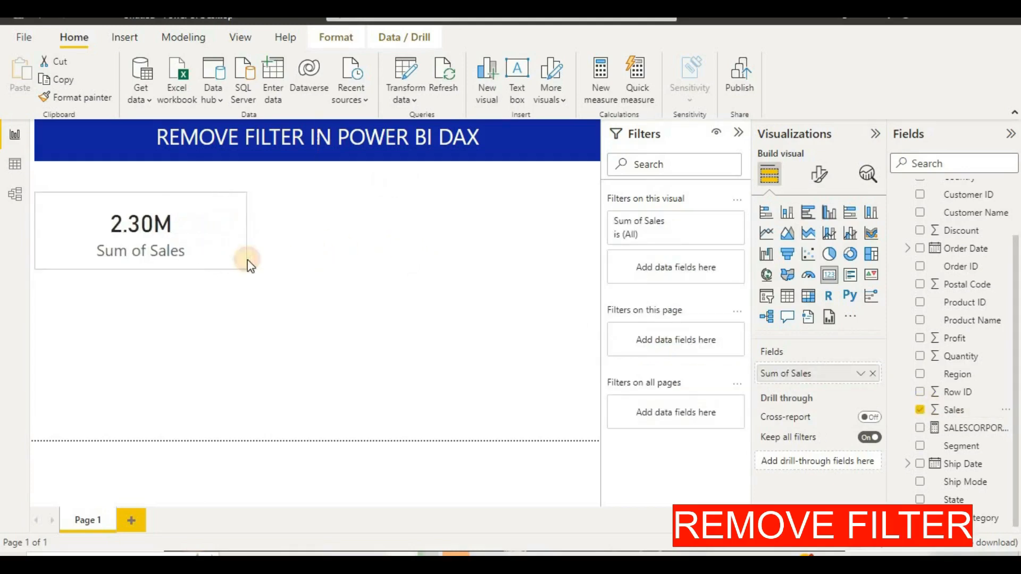
pyautogui.click(414, 259)
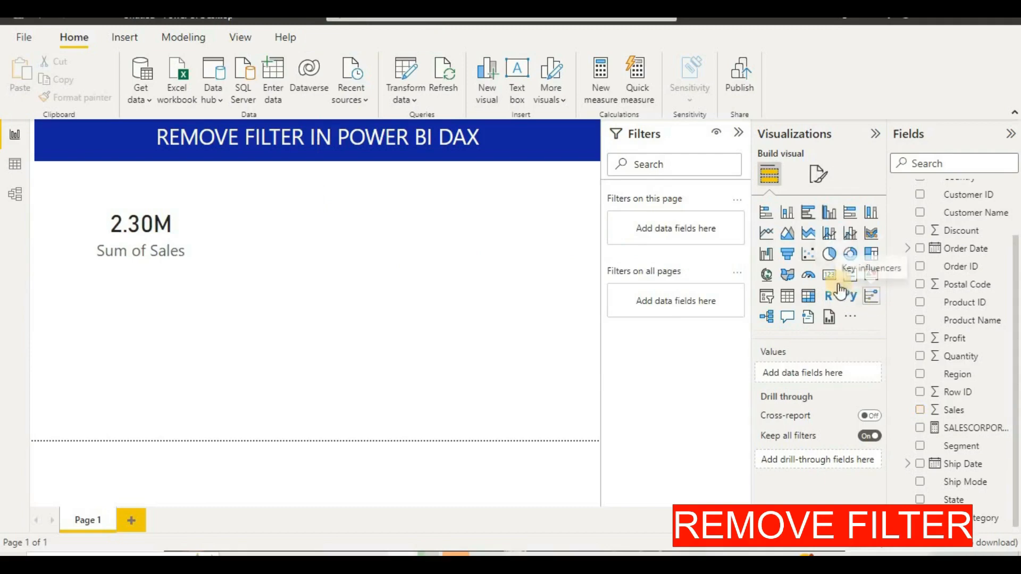
# Step: Add a slicer on the Category field beside the Sum of Sales card and make it tall enough for all its options
pyautogui.click(766, 297)
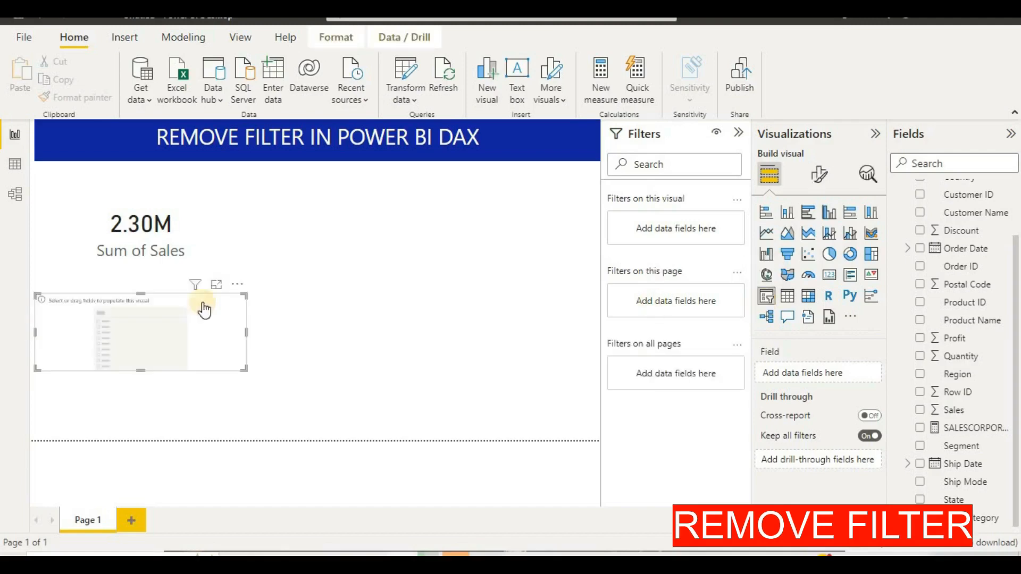
pyautogui.moveTo(137, 341); pyautogui.dragTo(408, 227)
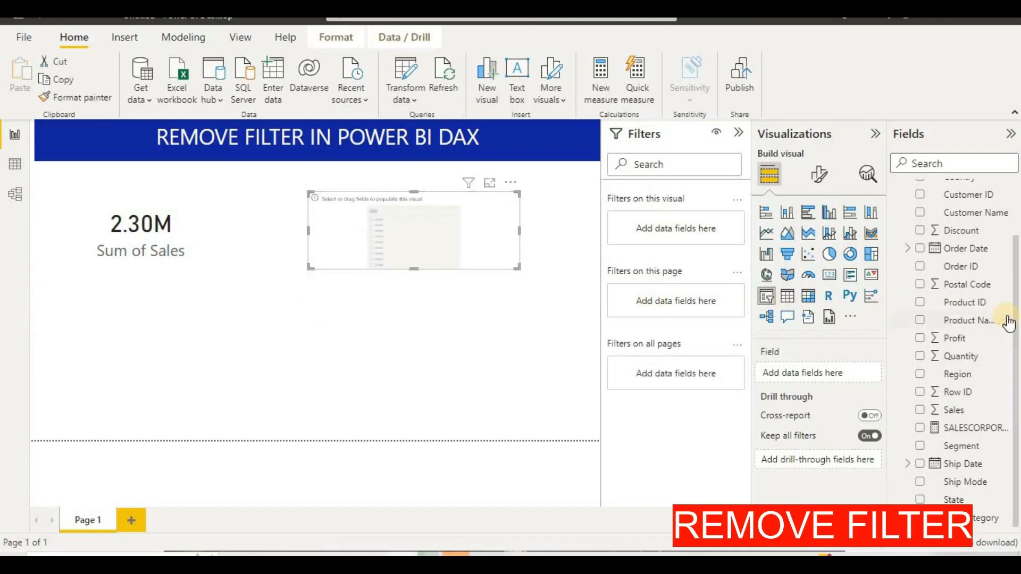
pyautogui.scroll(3, 1005, 317)
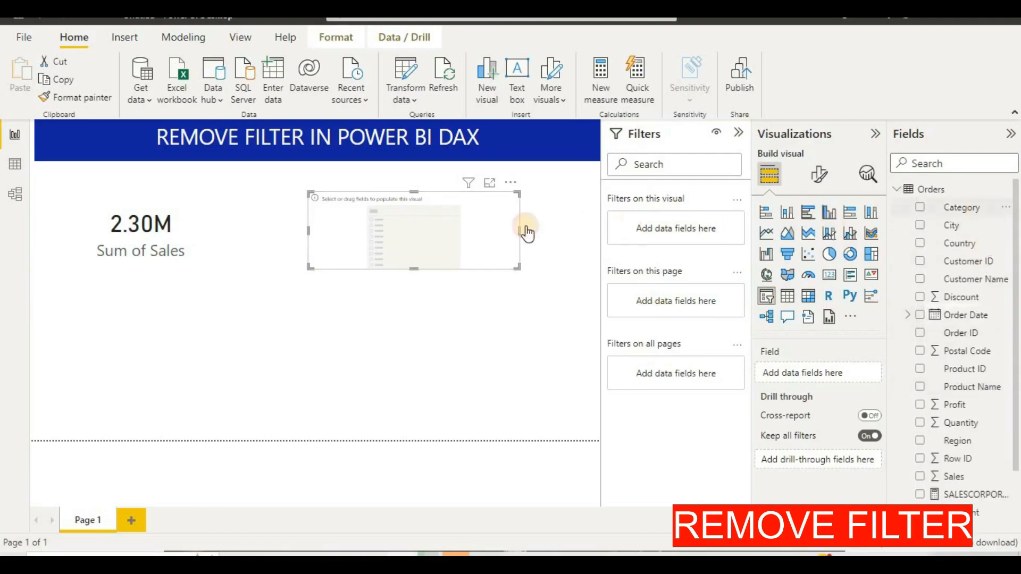
pyautogui.moveTo(924, 207); pyautogui.dragTo(418, 270)
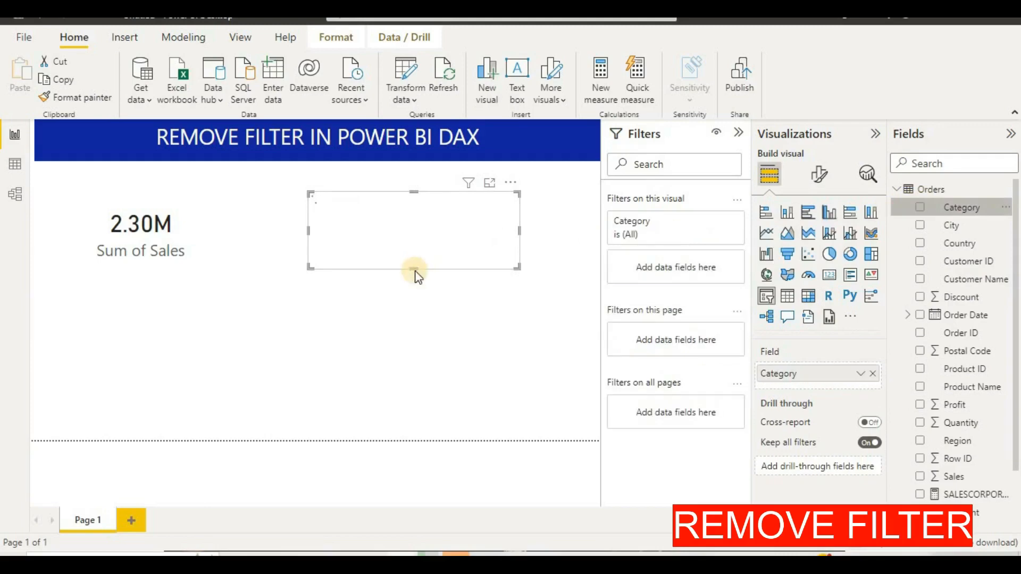
pyautogui.moveTo(416, 343); pyautogui.dragTo(416, 343)
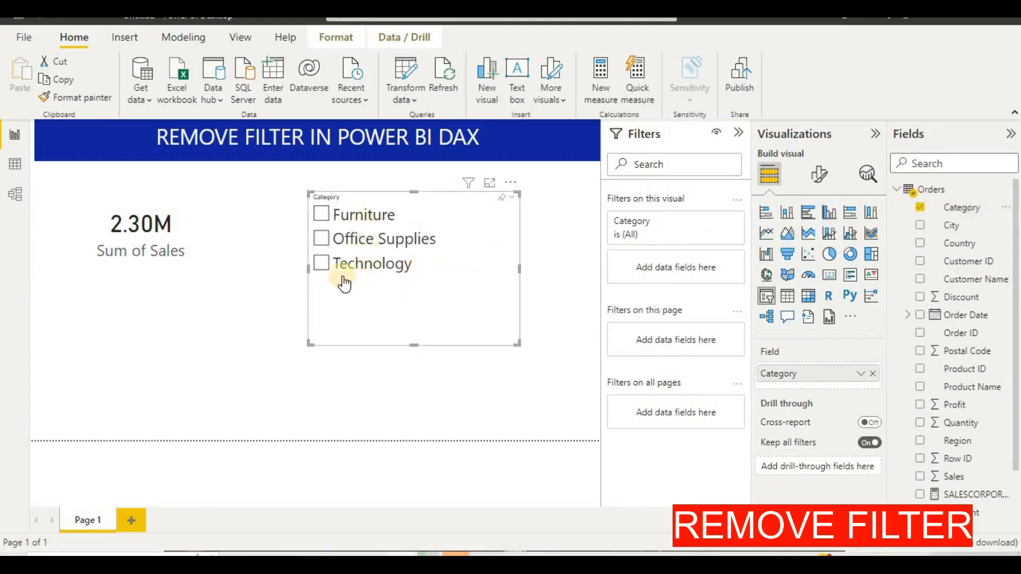
# Step: Check the Sum of Sales card with Furniture, Office Supplies and Technology selected in turn, and clear the slicer selection
pyautogui.click(323, 214)
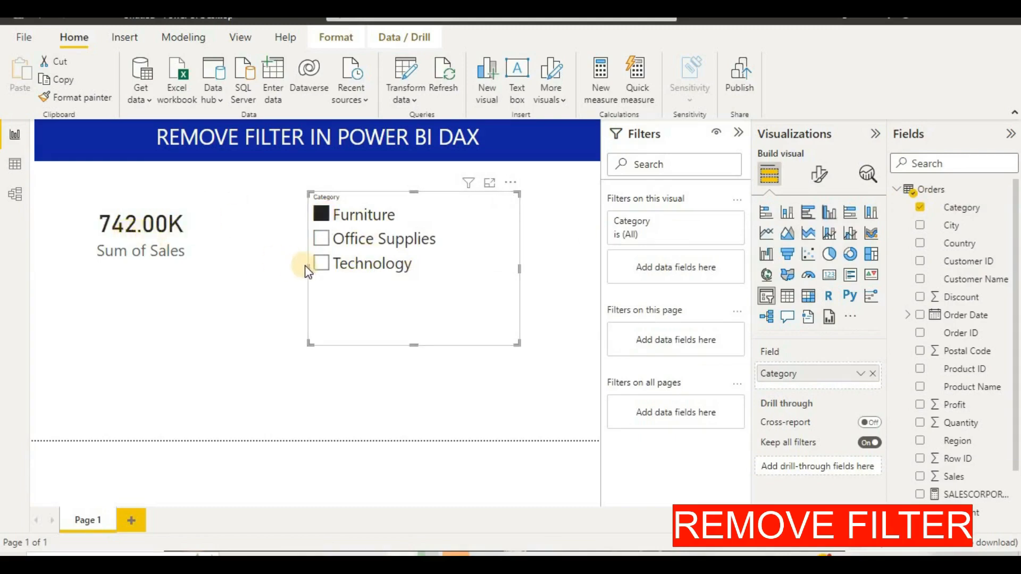
pyautogui.click(326, 242)
pyautogui.click(325, 271)
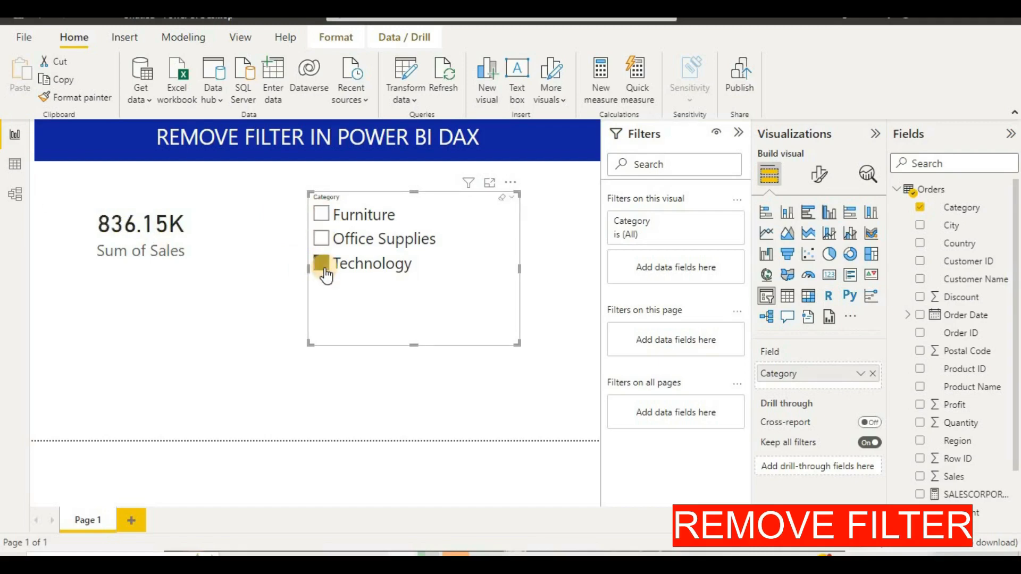
pyautogui.click(502, 199)
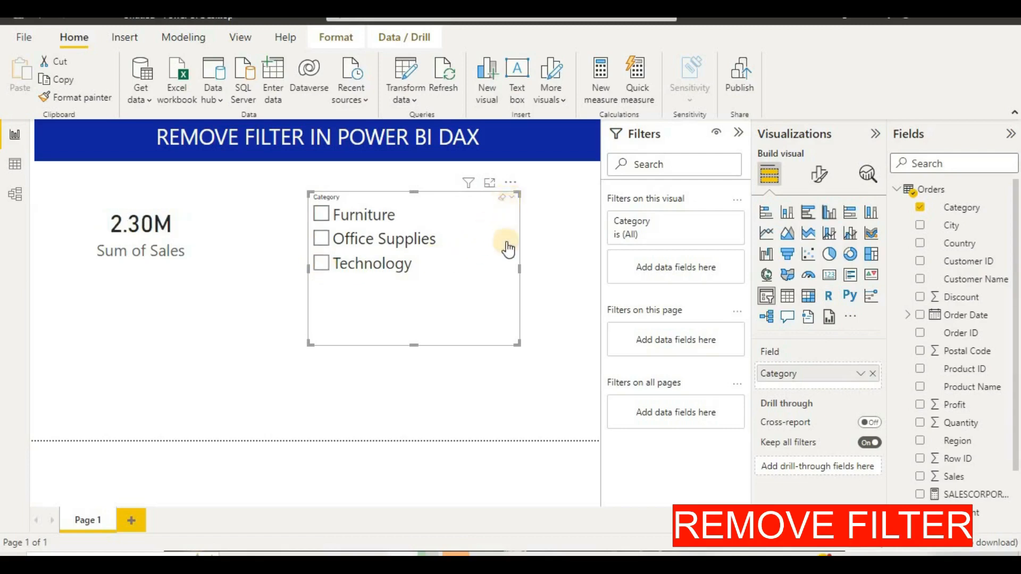
# Step: Widen the Category slicer and reduce its height to fit the three category options
pyautogui.moveTo(522, 268); pyautogui.dragTo(558, 268)
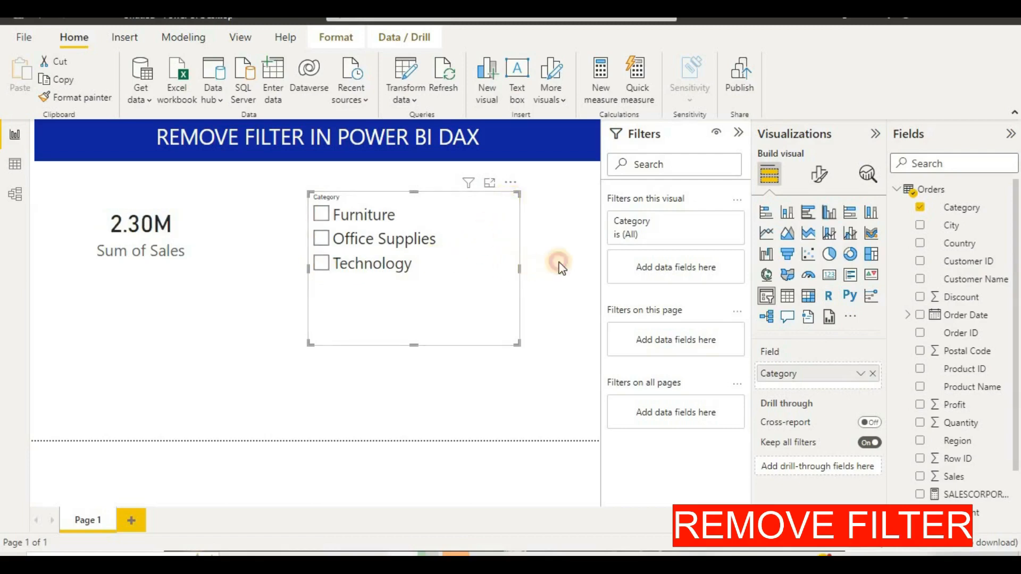
pyautogui.moveTo(434, 344); pyautogui.dragTo(440, 280)
pyautogui.click(403, 355)
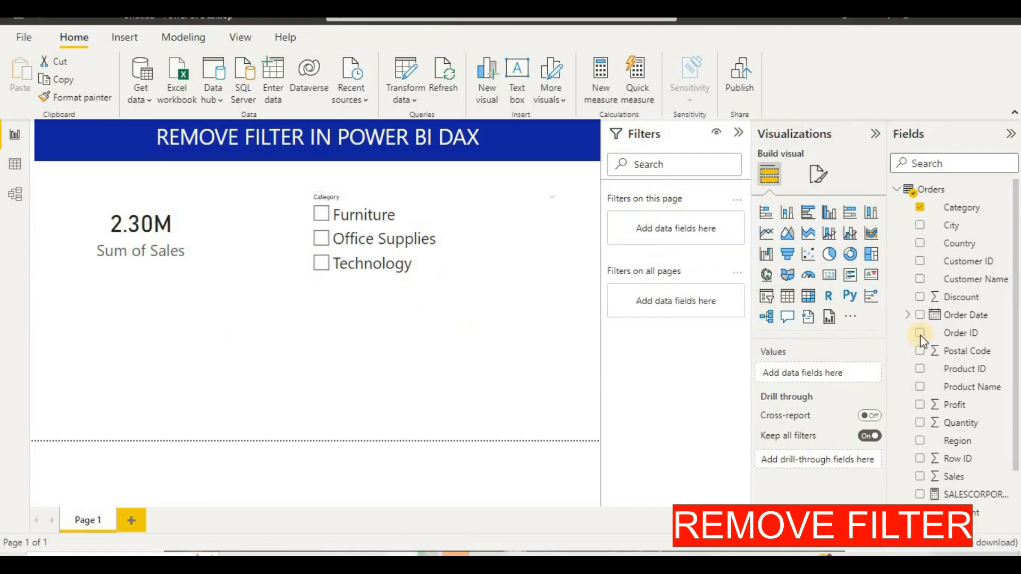
# Step: Add an empty card beneath the Sum of Sales card and start a new measure named TOTAL SALES with the CALCULATE function
pyautogui.click(837, 279)
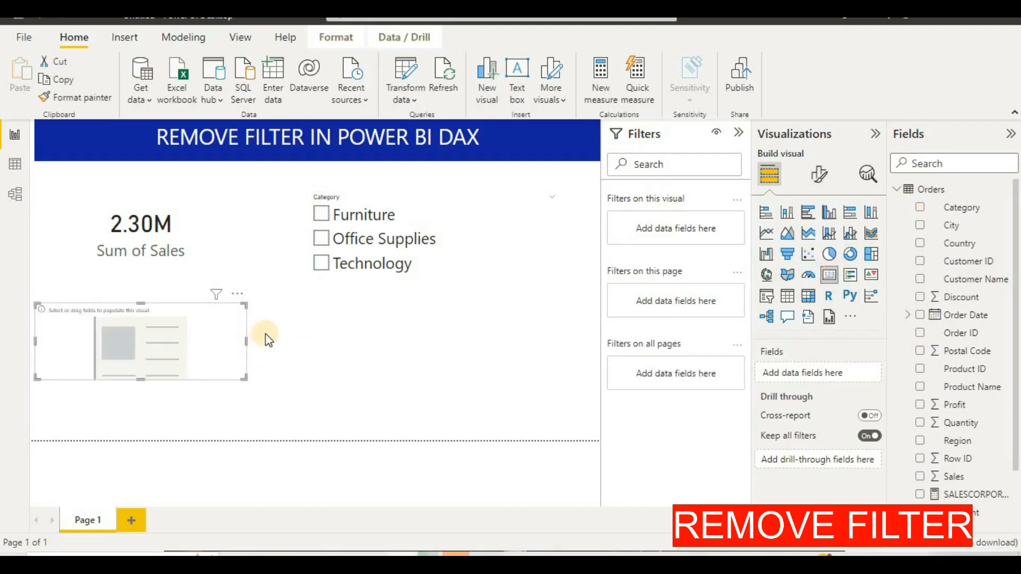
pyautogui.click(600, 91)
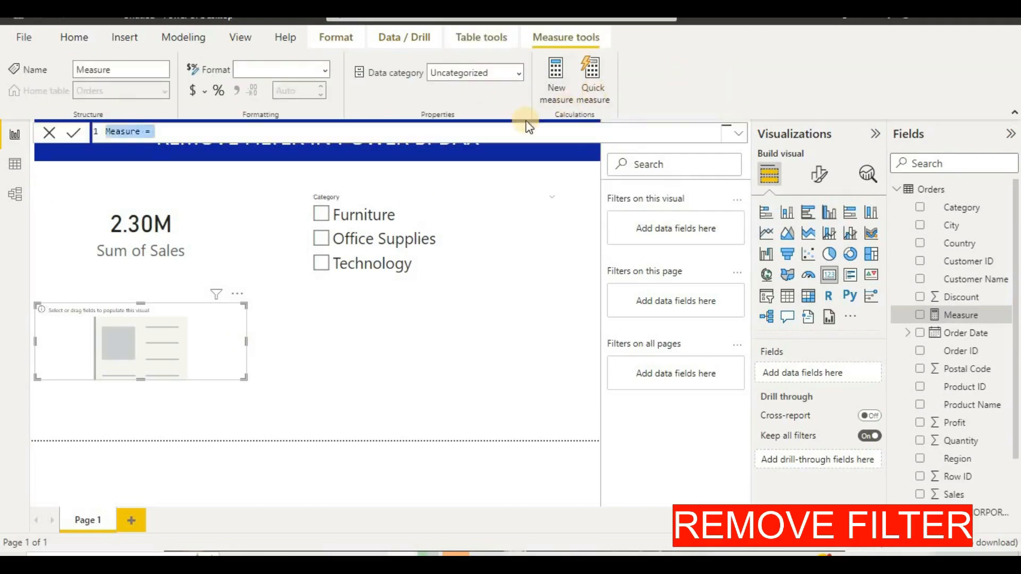
pyautogui.press('BackSpace')
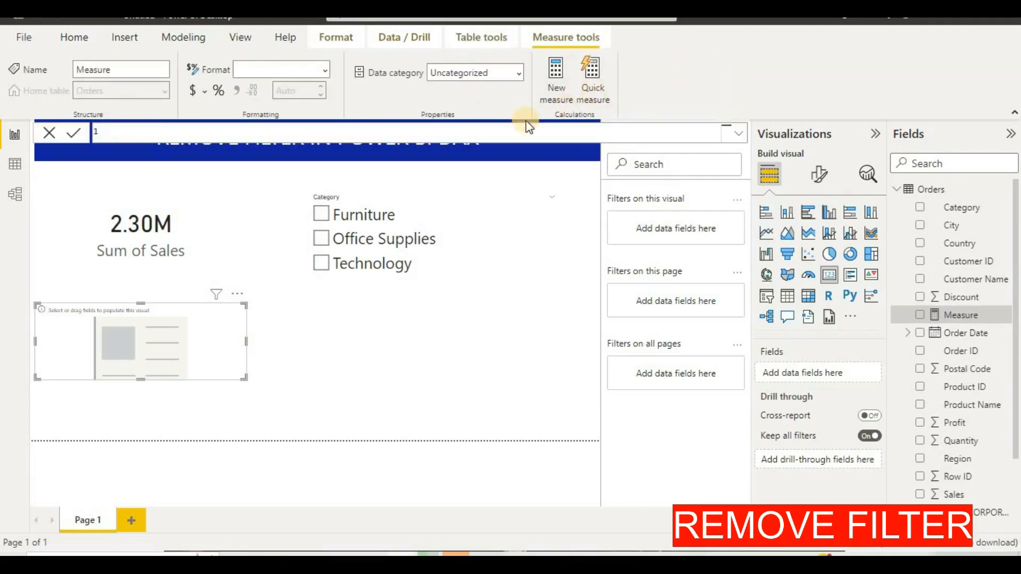
pyautogui.write('TOTAL SALES=CALU')
pyautogui.press('BackSpace')
pyautogui.click(386, 141)
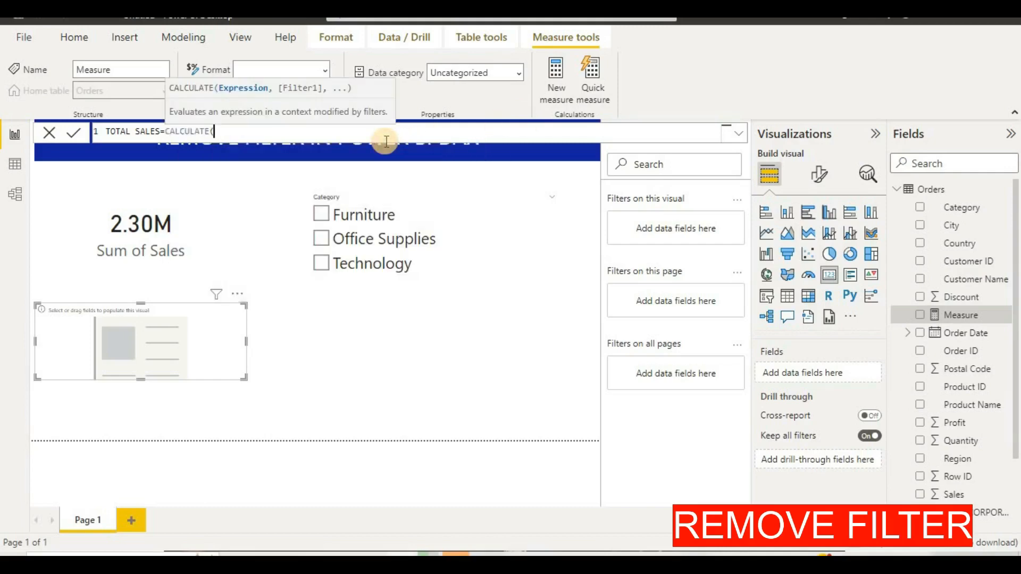
# Step: Enter SUM(Orders[Sales]) as the CALCULATE expression of the TOTAL SALES measure
pyautogui.write('SUM')
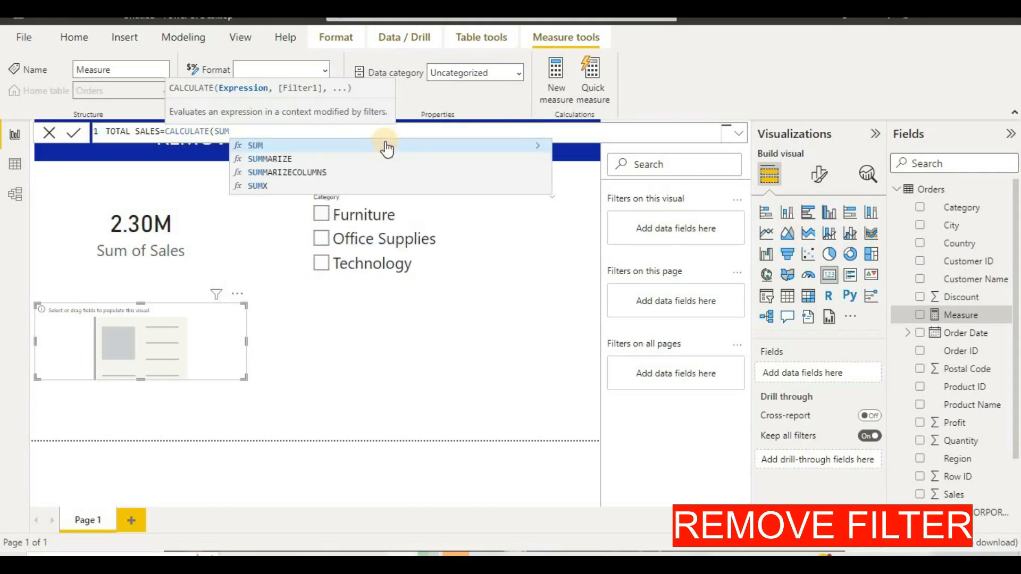
pyautogui.click(385, 145)
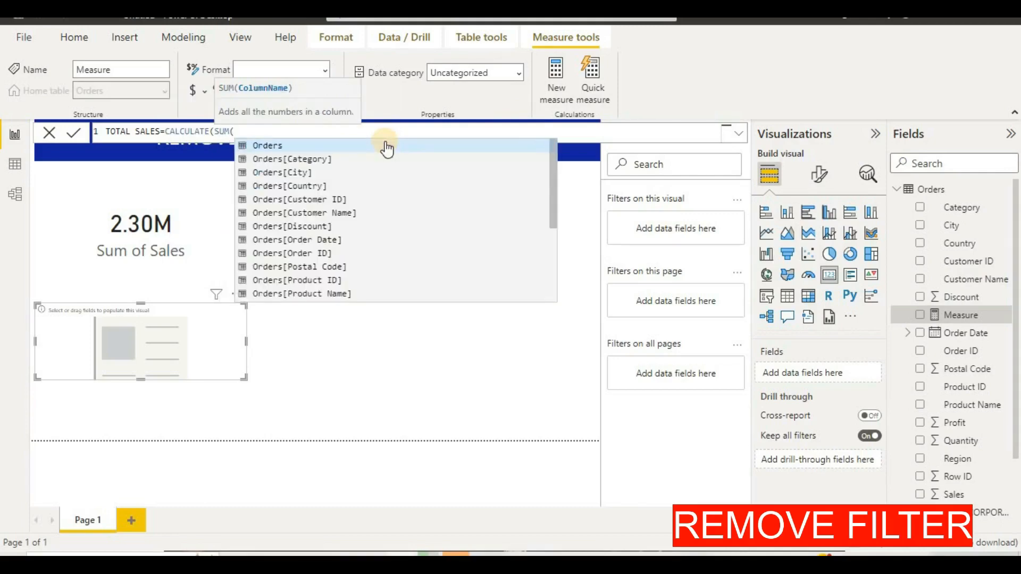
pyautogui.write('ORDER')
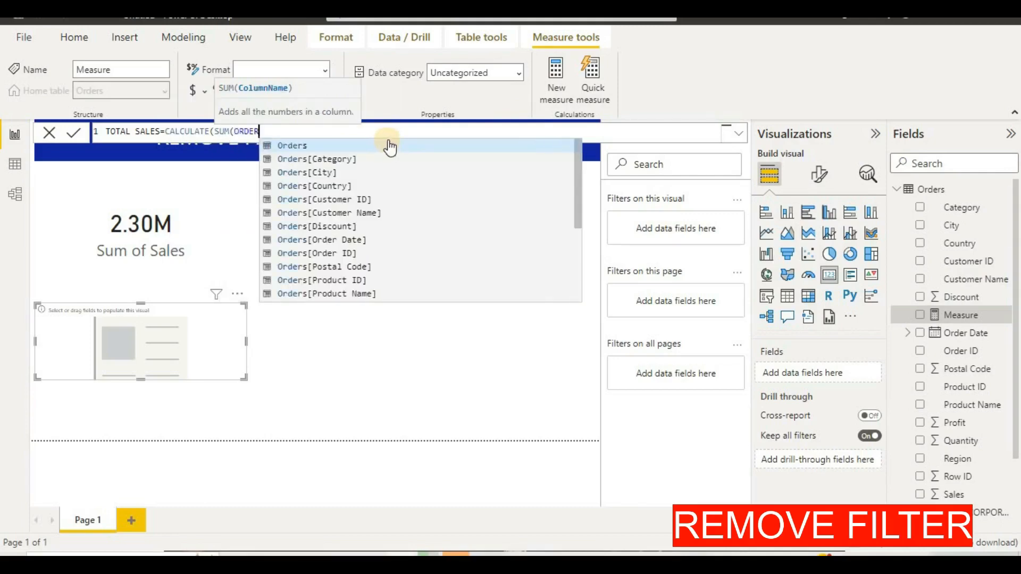
pyautogui.scroll(-1, 346, 228)
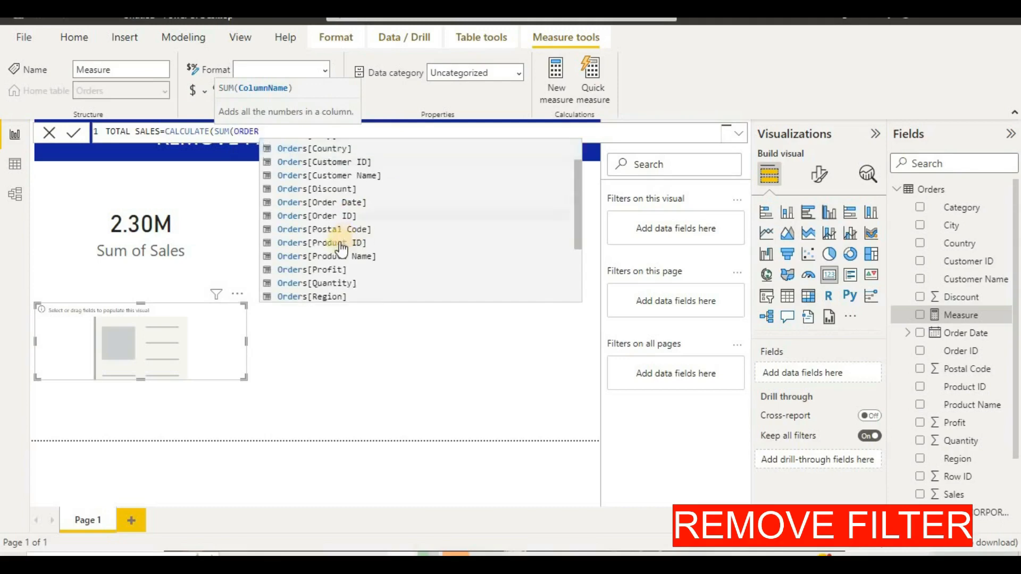
pyautogui.scroll(-2, 333, 298)
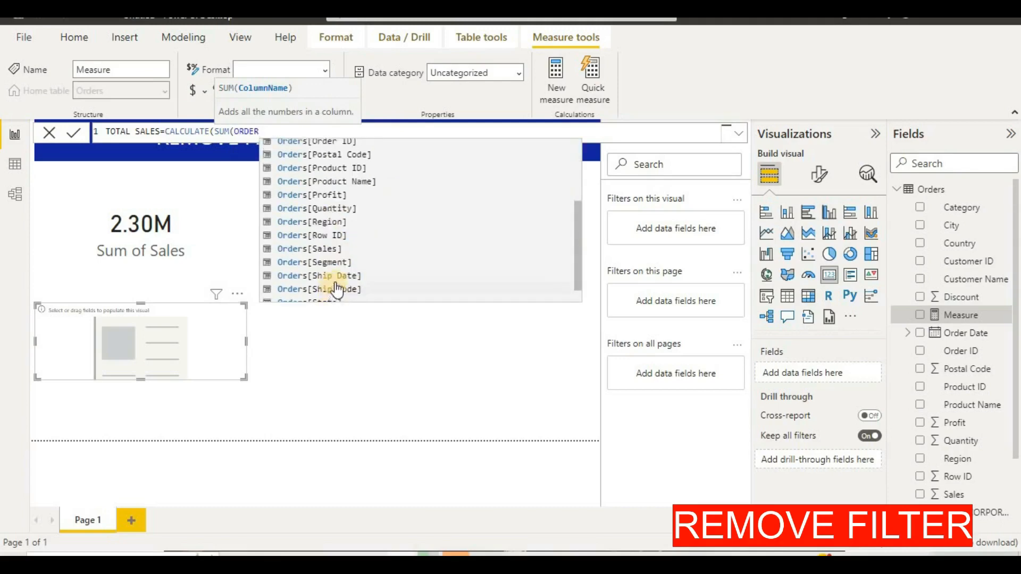
pyautogui.click(431, 250)
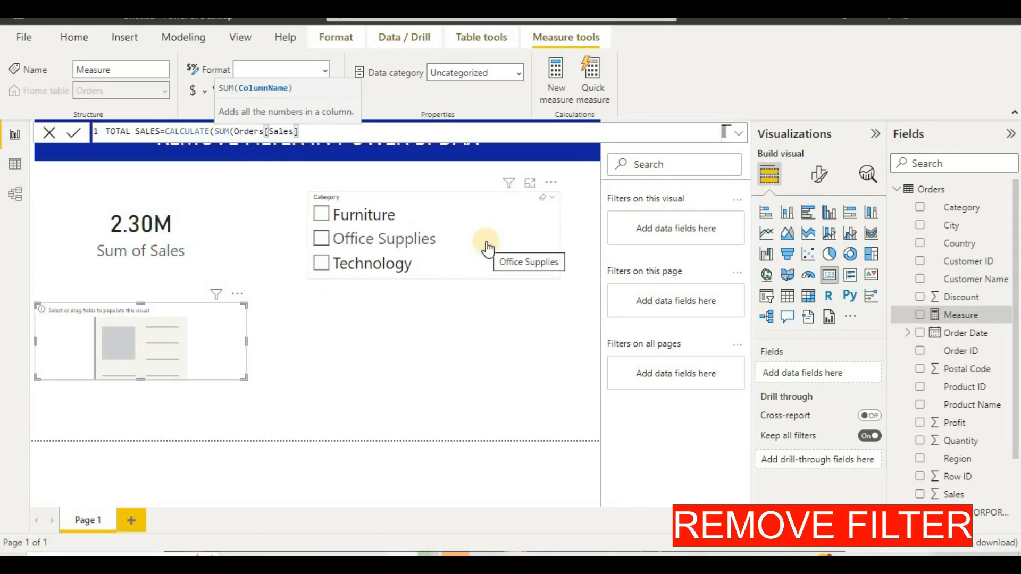
pyautogui.write(')')
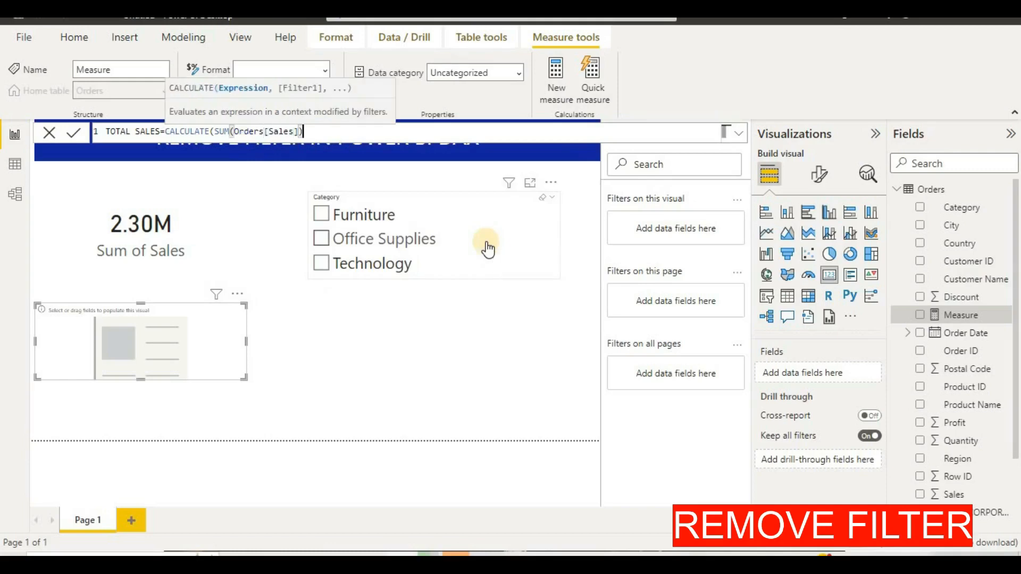
# Step: Complete the TOTAL SALES measure with REMOVEFILTERS() as its filter argument and show the measure in the empty card
pyautogui.write(',')
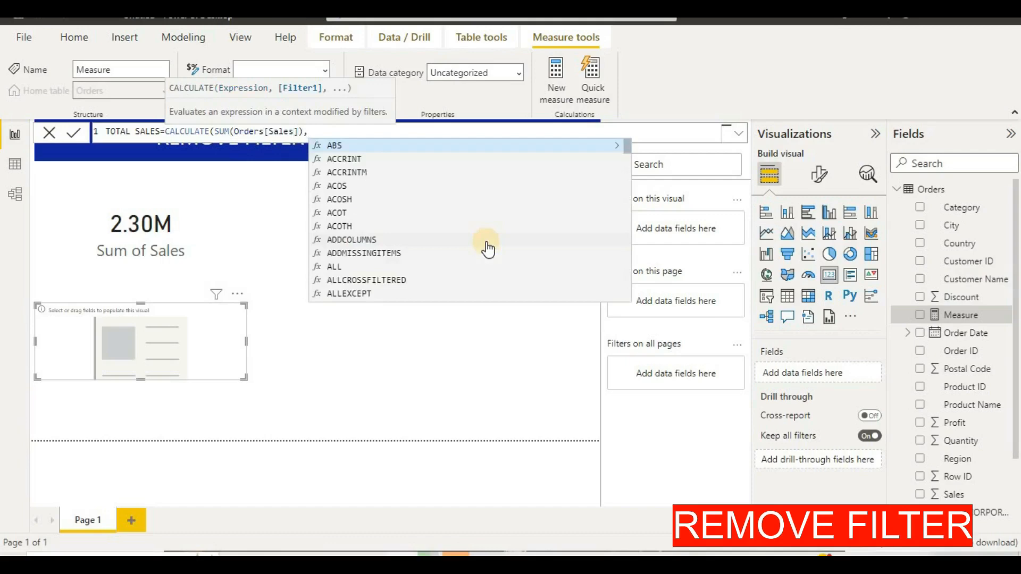
pyautogui.write('REM')
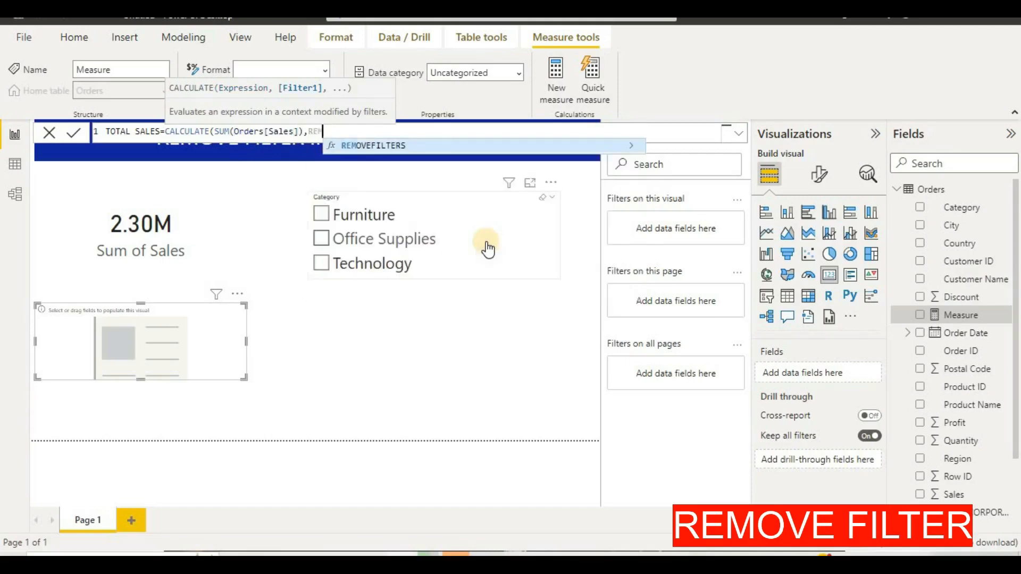
pyautogui.click(475, 148)
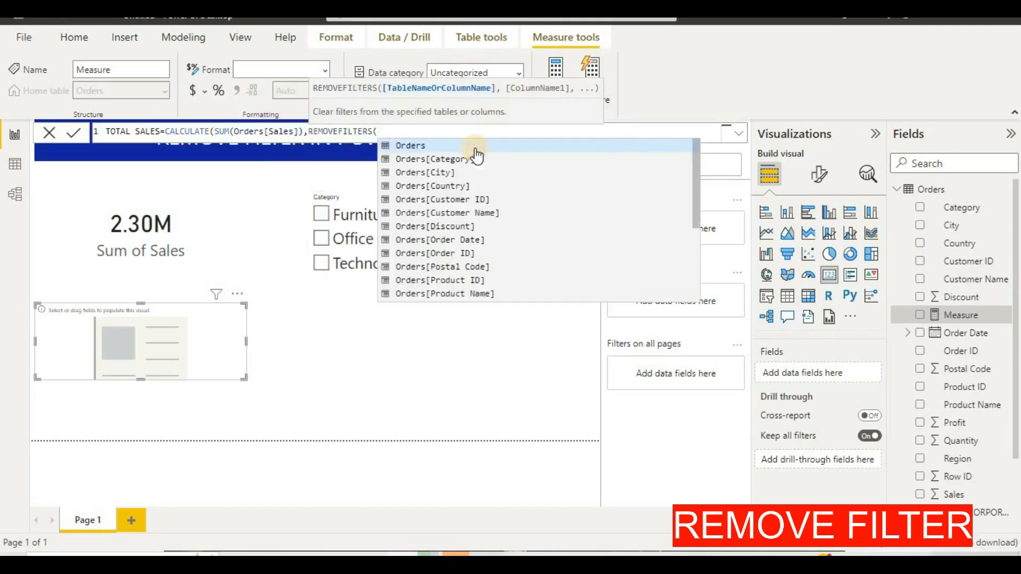
pyautogui.write('))')
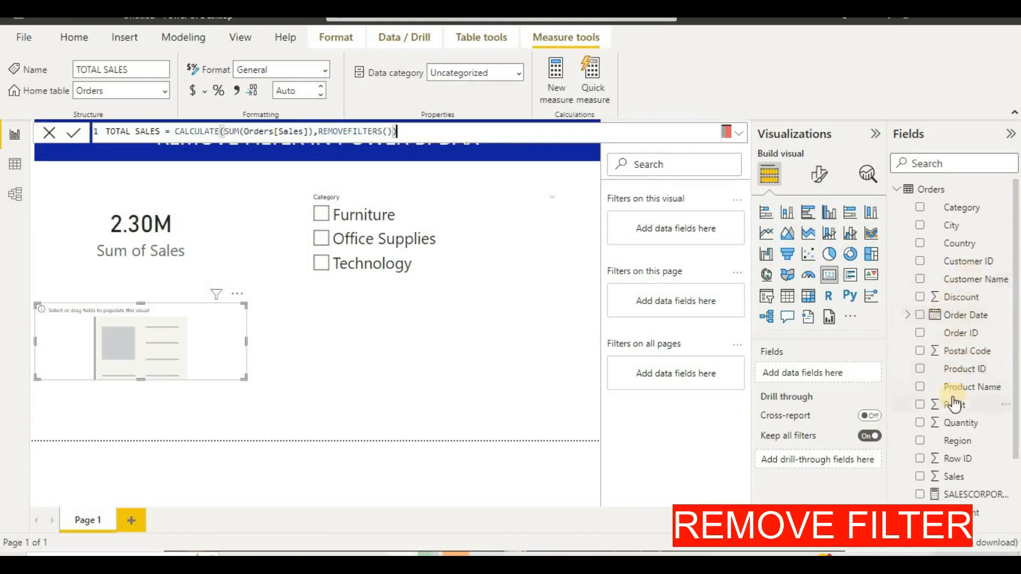
pyautogui.scroll(-2, 952, 405)
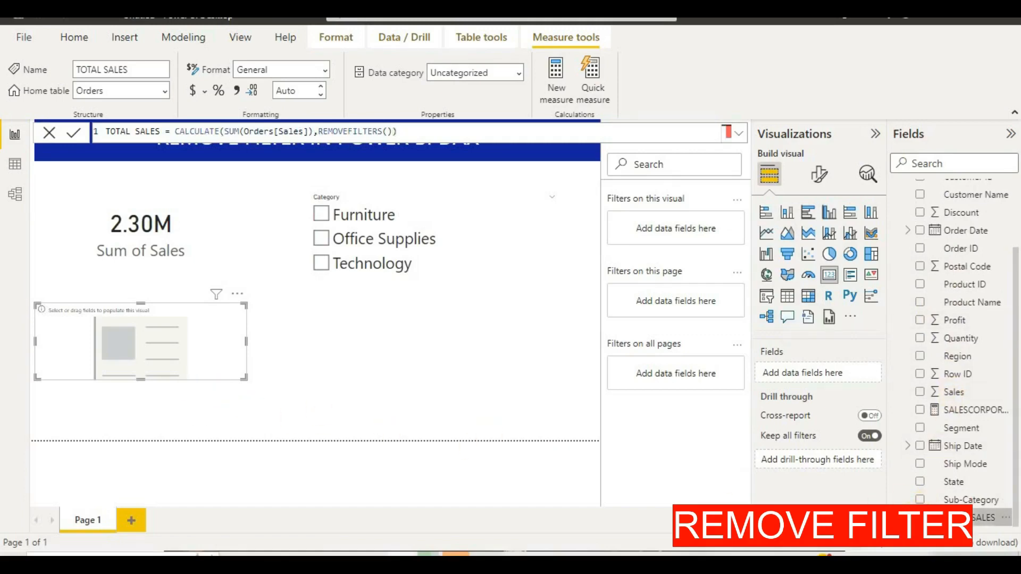
pyautogui.moveTo(984, 517); pyautogui.dragTo(165, 338)
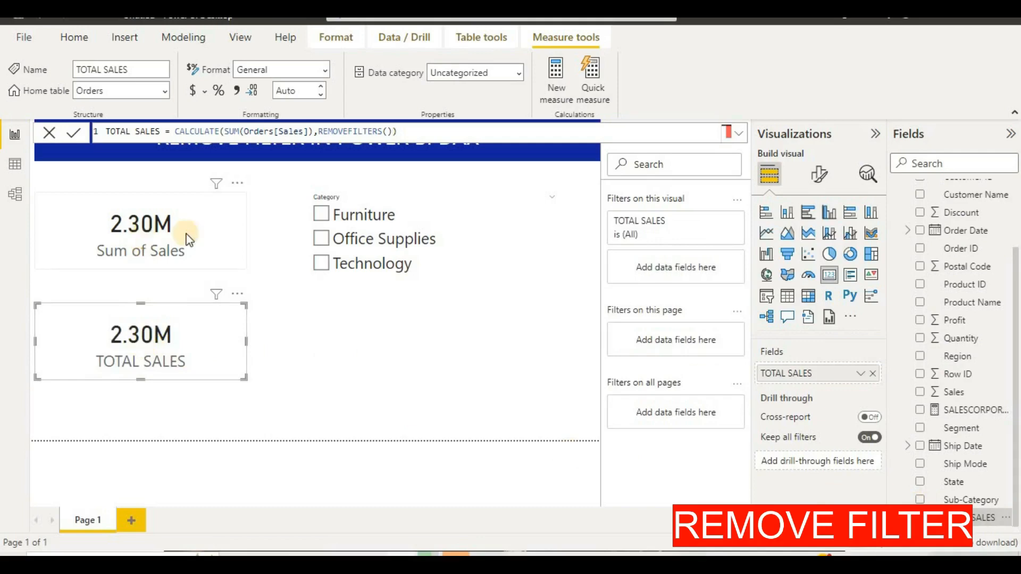
# Step: Compare the Sum of Sales and TOTAL SALES cards with Furniture, Office Supplies and Technology selected in turn in the Category slicer
pyautogui.click(324, 217)
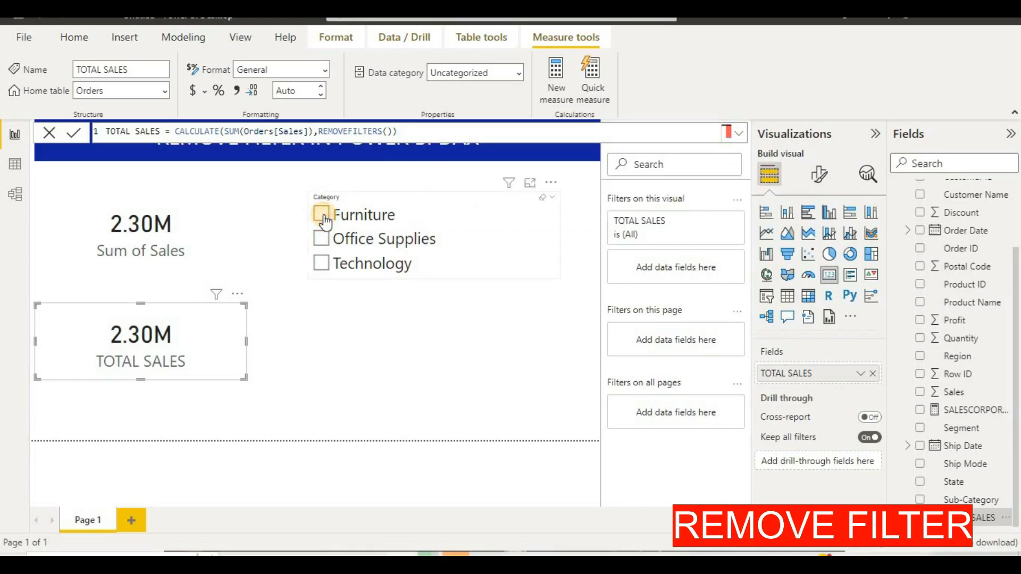
pyautogui.click(322, 215)
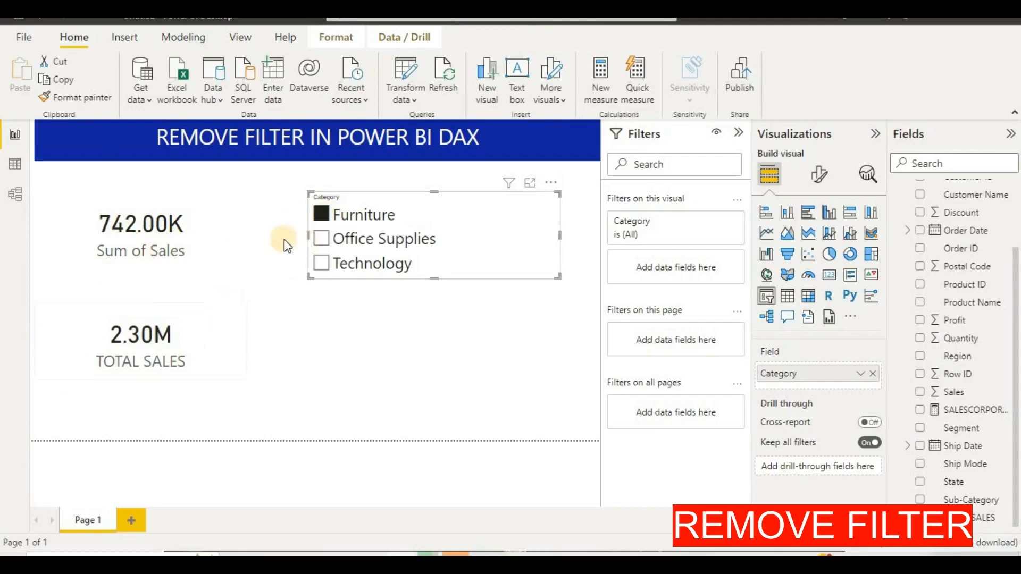
pyautogui.click(320, 239)
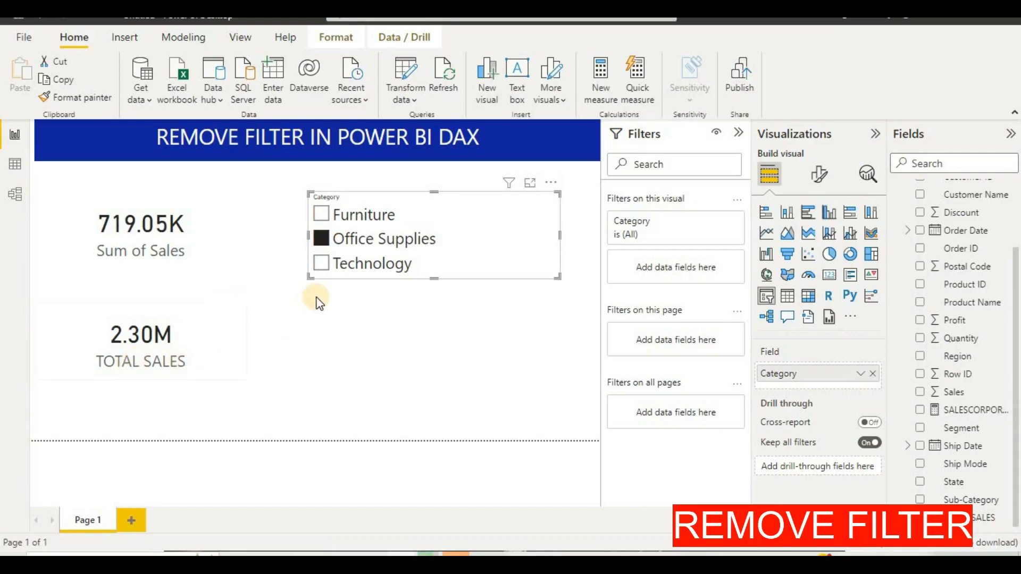
pyautogui.click(322, 264)
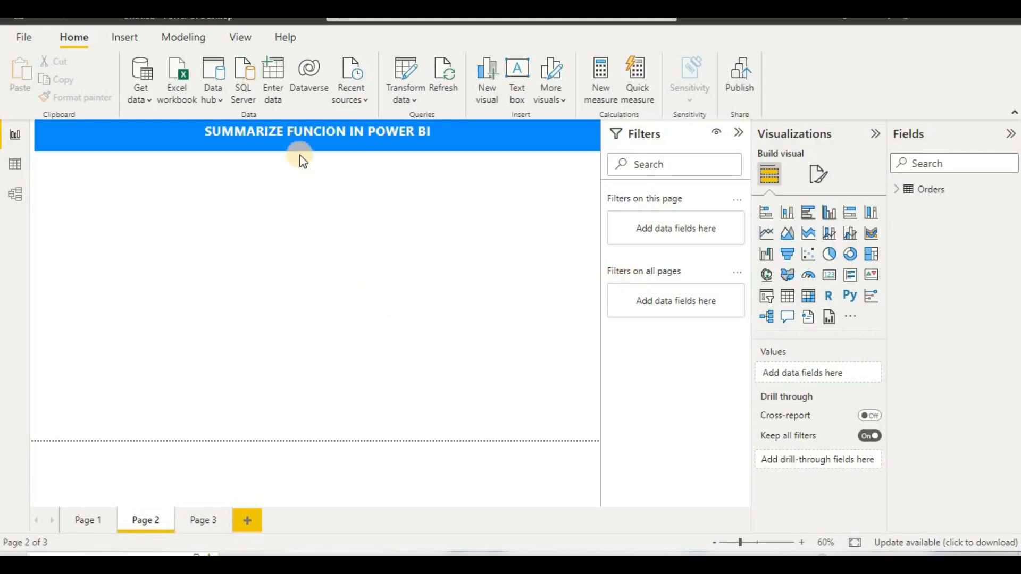
# Step: Start a new calculated table named SUMMARIZE with the SUMMARIZE function as its expression
pyautogui.click(165, 41)
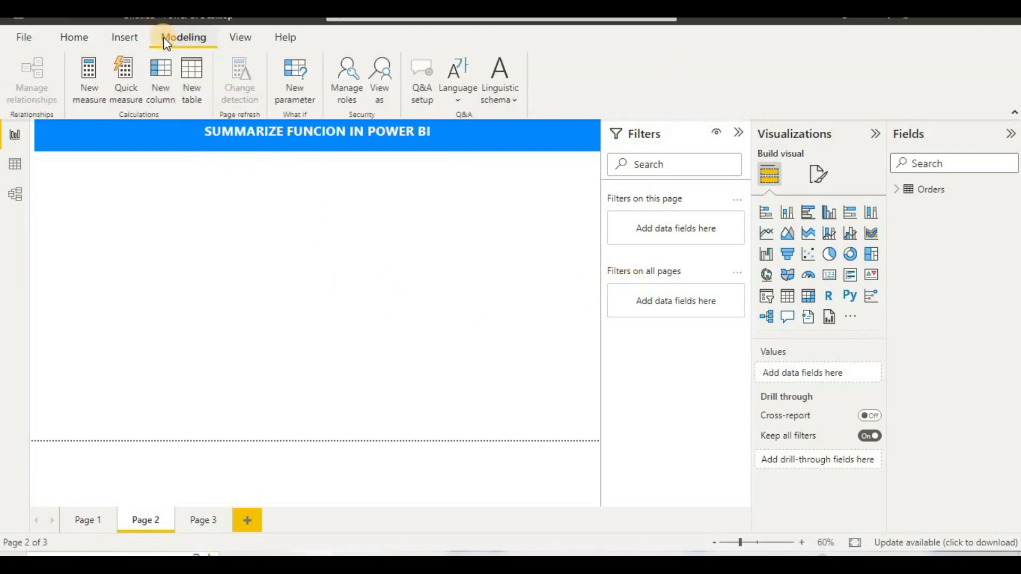
pyautogui.click(195, 93)
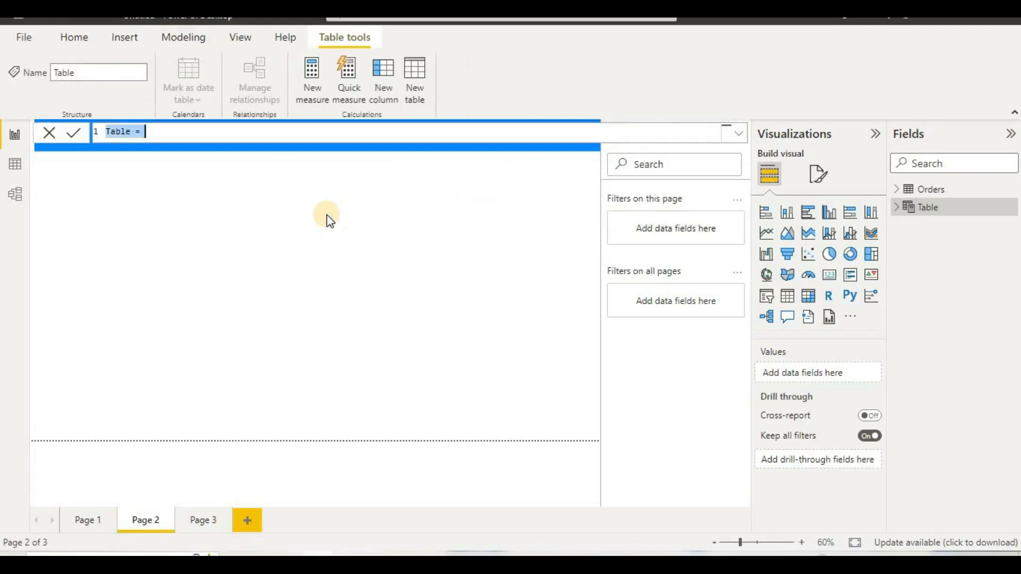
pyautogui.write('SUMMARIXE')
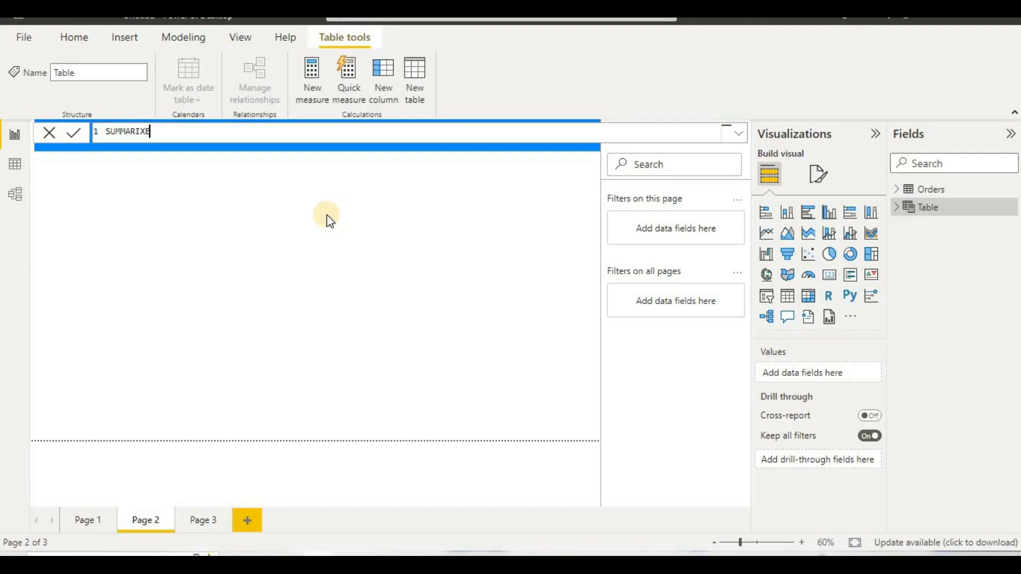
pyautogui.press('BackSpace')
pyautogui.press('BackSpace')
pyautogui.write('ZE=S')
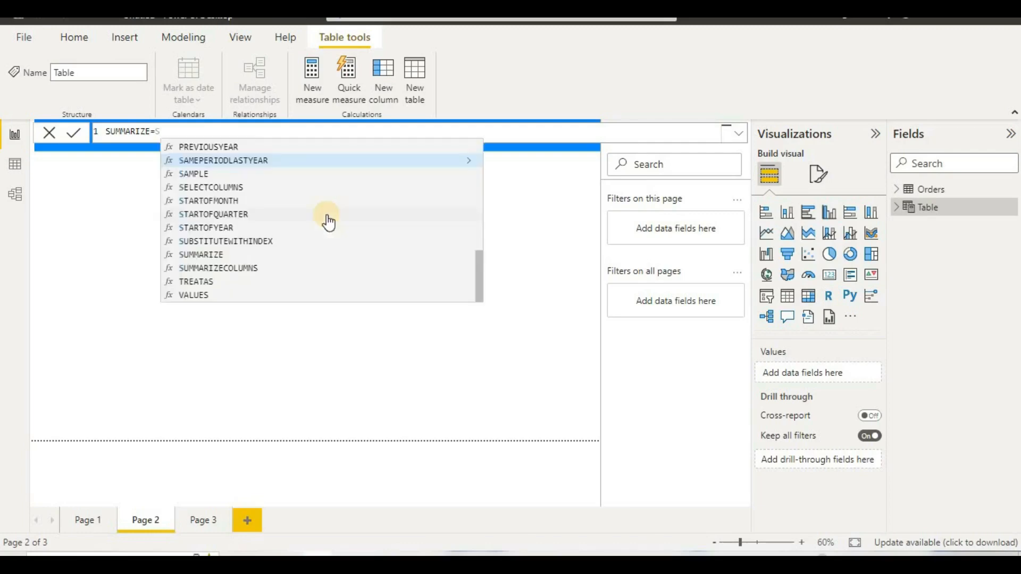
pyautogui.write('UMM')
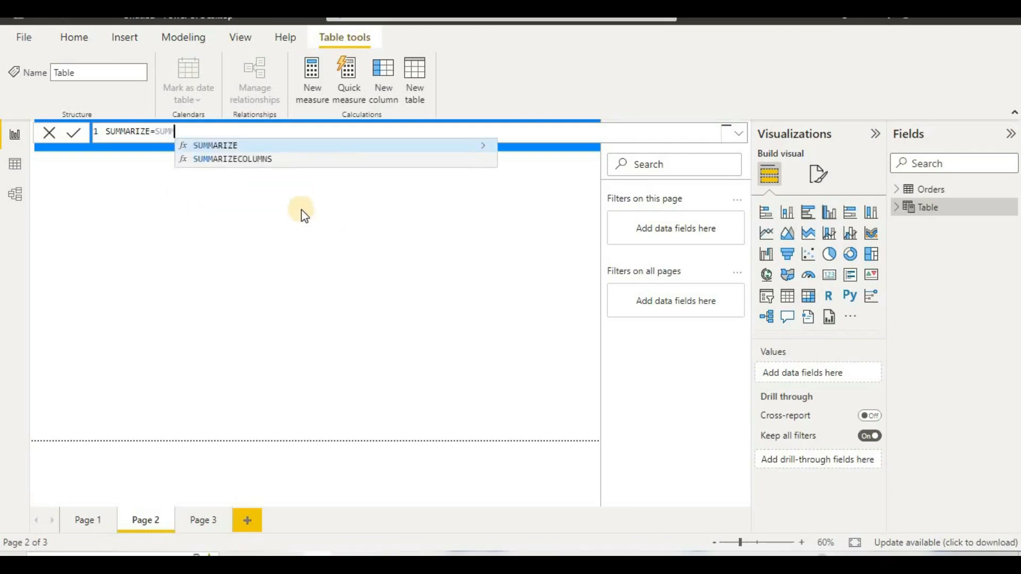
pyautogui.click(325, 148)
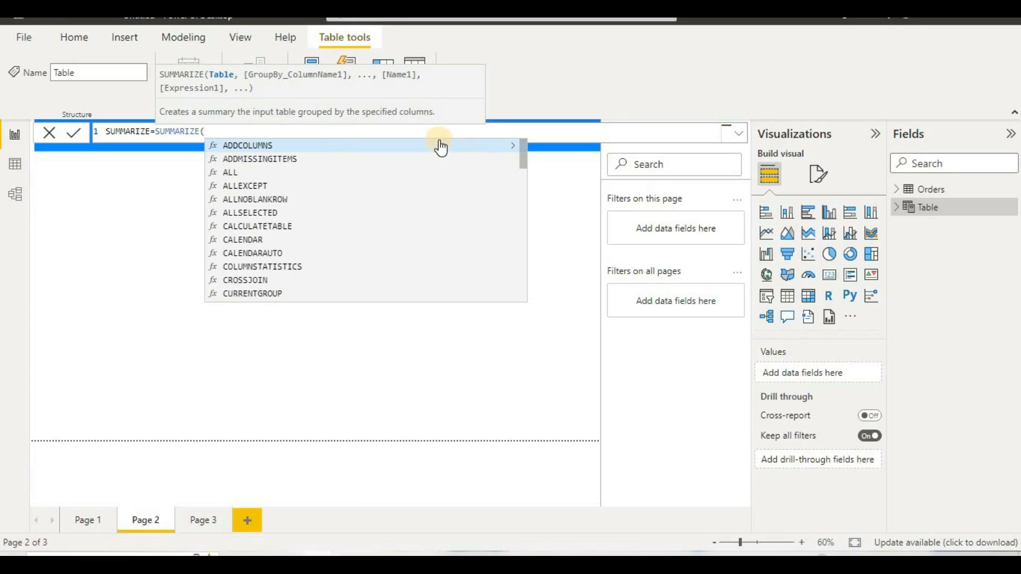
# Step: Complete the SUMMARIZE table formula with the Orders table and the columns Orders[City], Orders[Category] and Orders[Sales], and commit it
pyautogui.write('ORDER')
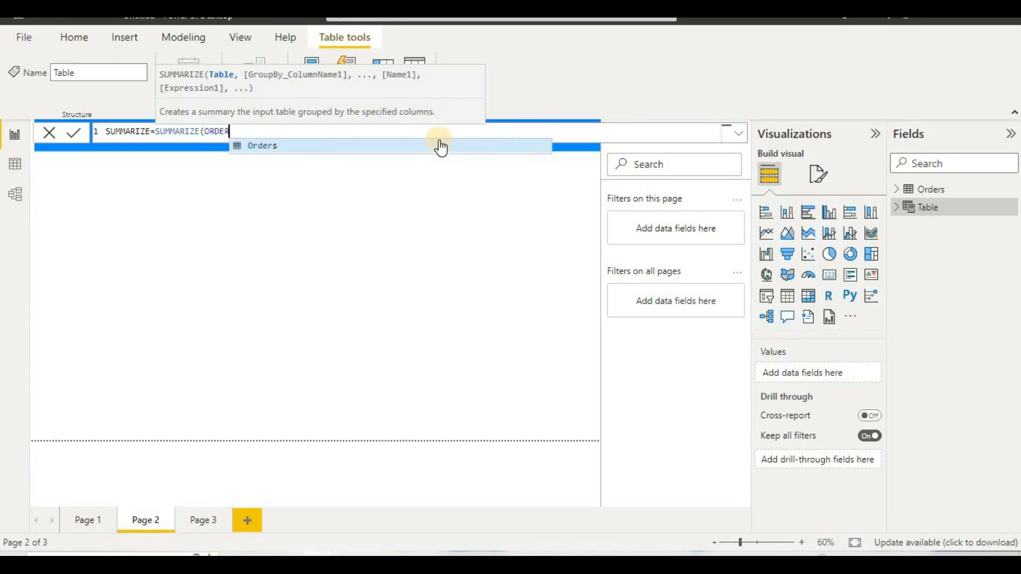
pyautogui.click(441, 147)
pyautogui.write(',')
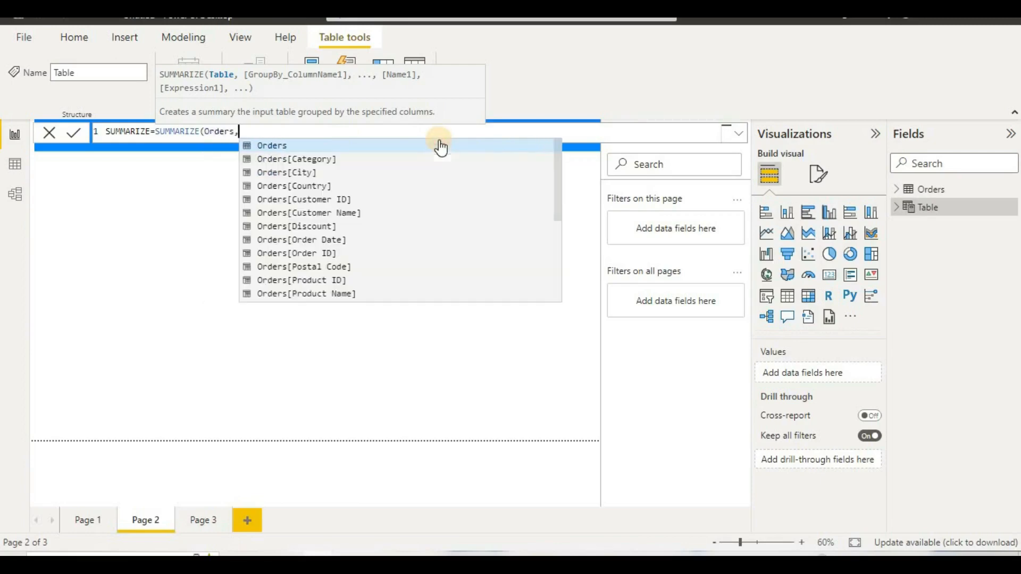
pyautogui.click(397, 174)
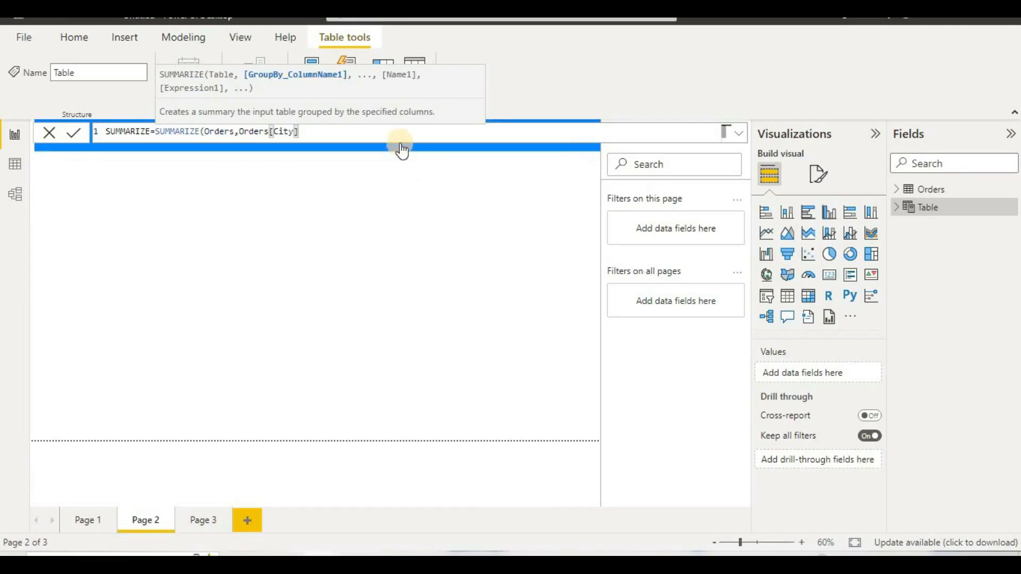
pyautogui.write(',')
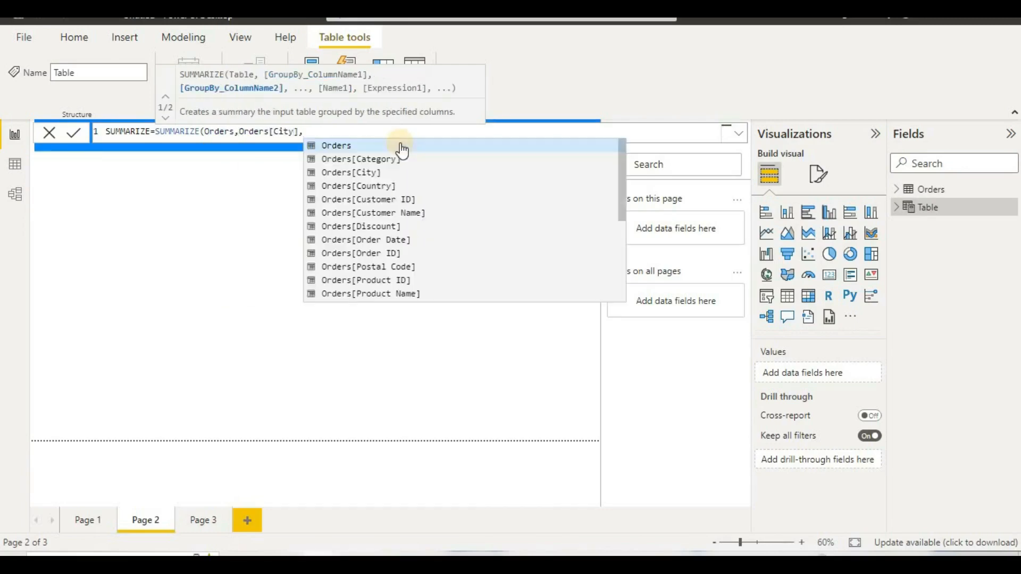
pyautogui.click(453, 161)
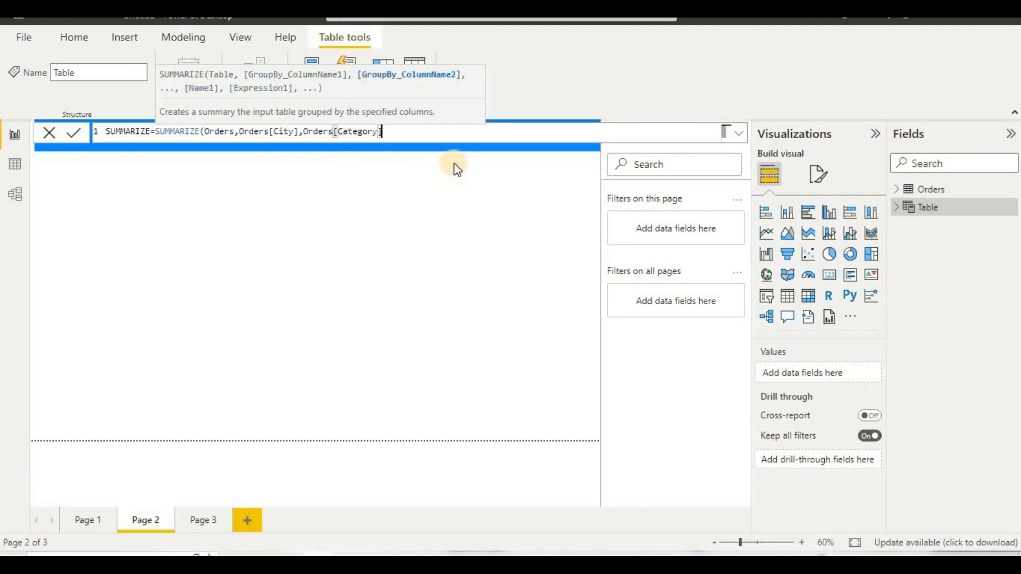
pyautogui.write(',')
pyautogui.scroll(-3, 457, 169)
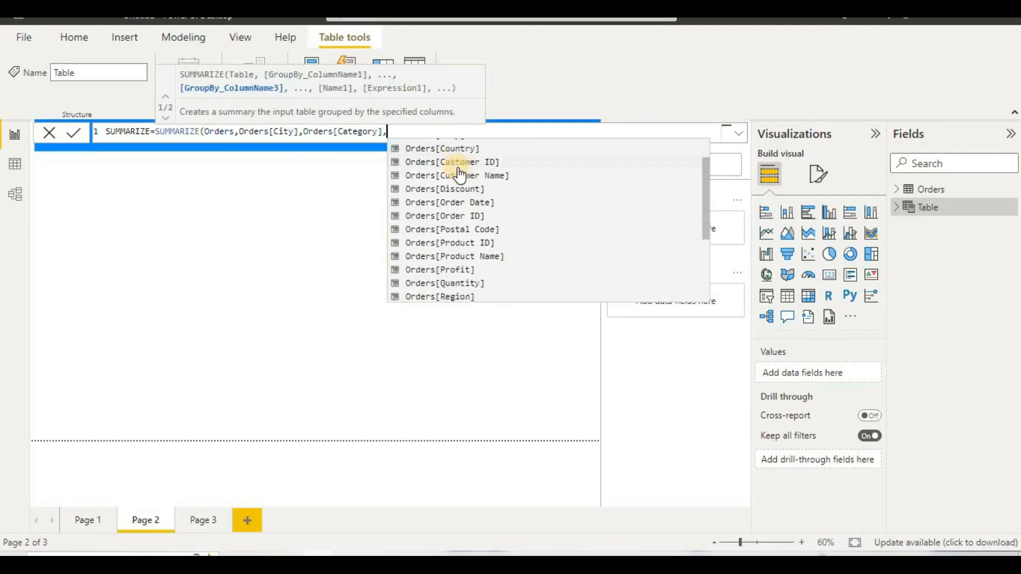
pyautogui.click(464, 288)
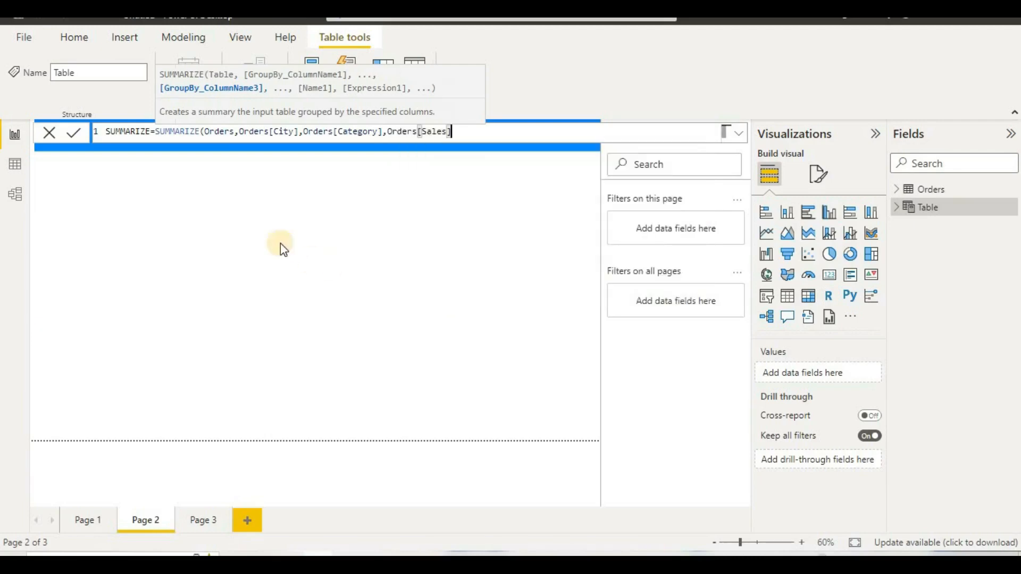
pyautogui.press('Return')
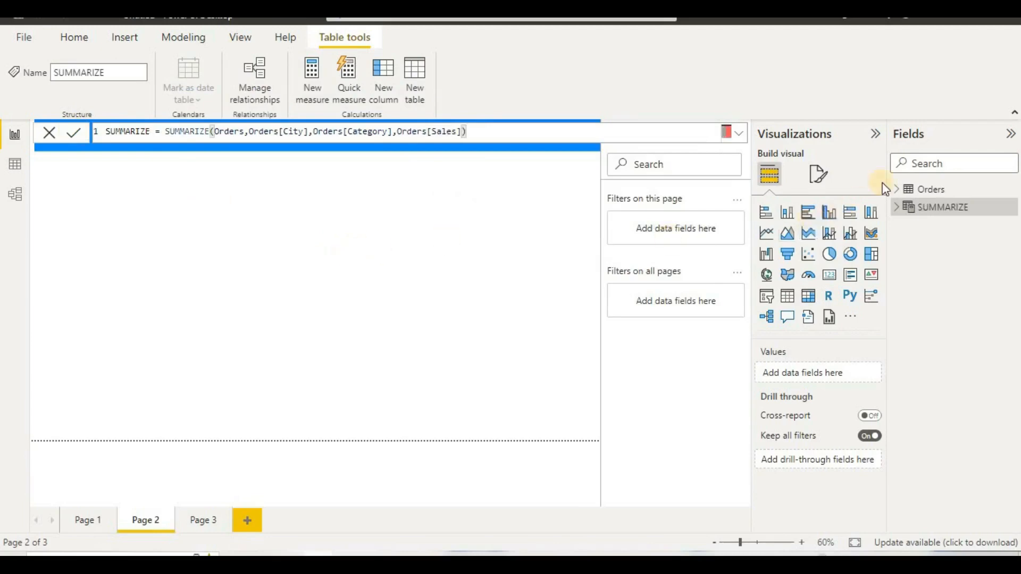
# Step: Add a table visual with Category, City and Sales from the SUMMARIZE table, enlarge it and look through its rows
pyautogui.click(792, 299)
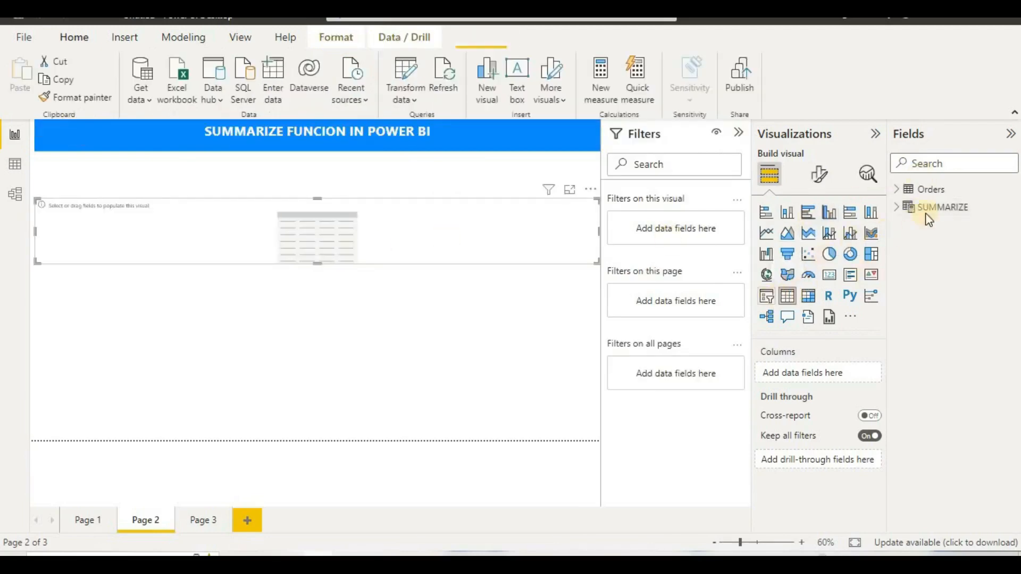
pyautogui.click(893, 208)
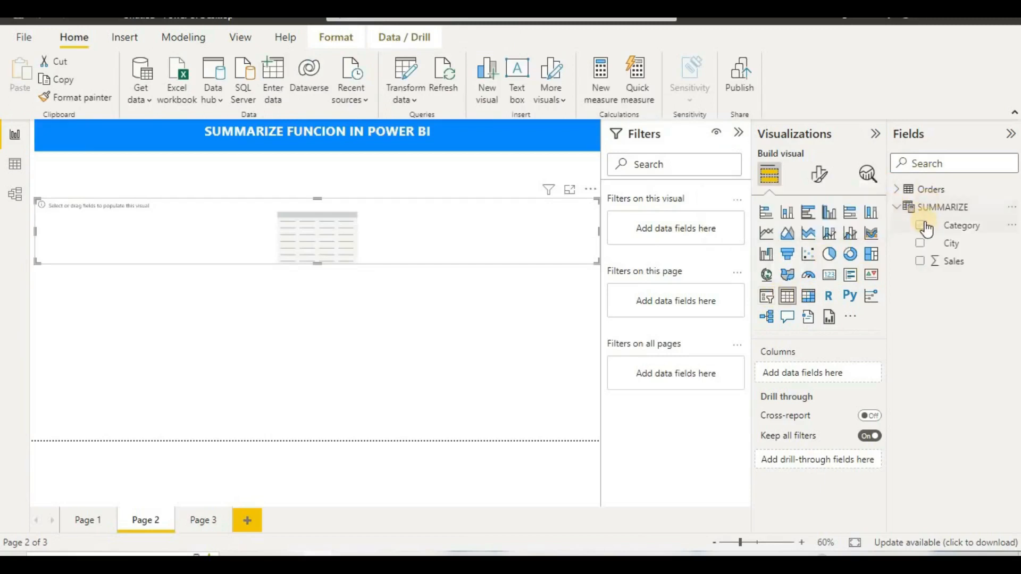
pyautogui.moveTo(923, 224); pyautogui.dragTo(339, 234)
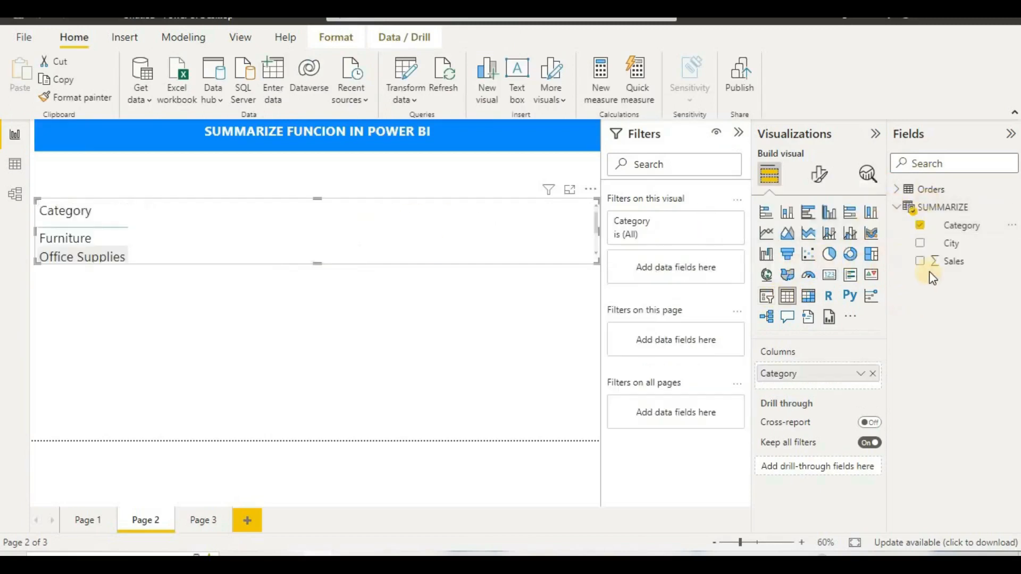
pyautogui.moveTo(926, 245); pyautogui.dragTo(360, 250)
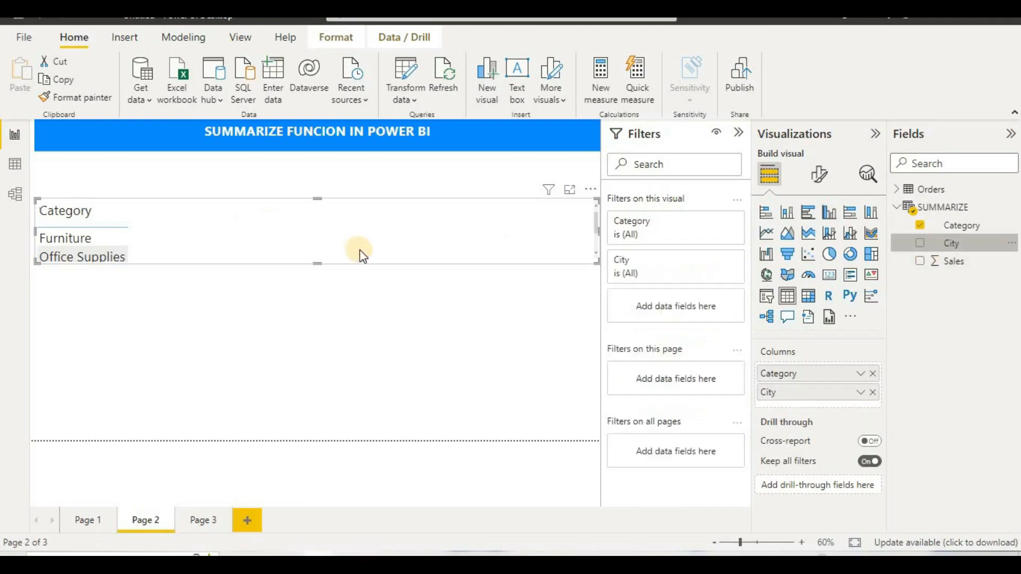
pyautogui.moveTo(949, 261); pyautogui.dragTo(317, 260)
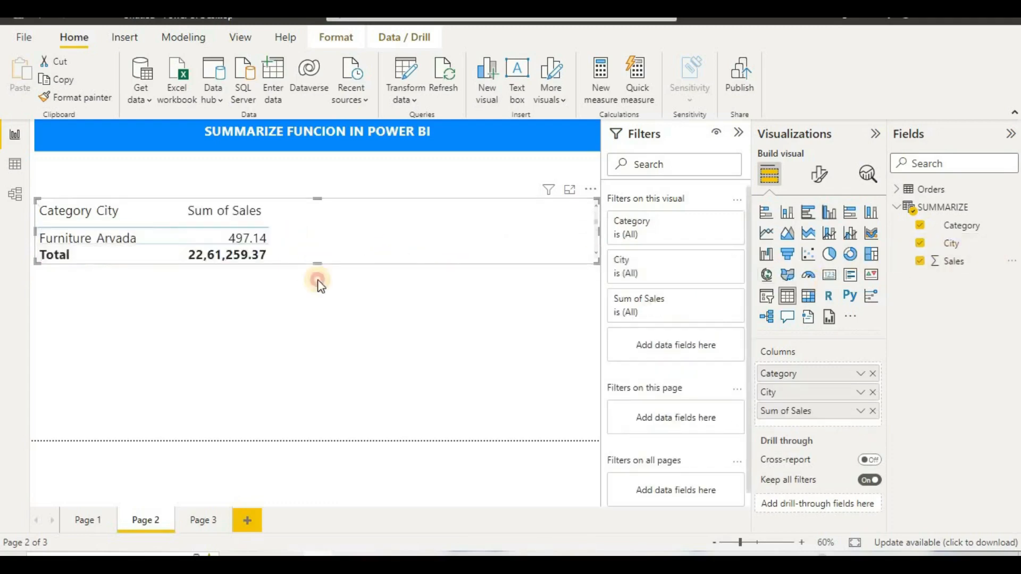
pyautogui.scroll(-6, 178, 293)
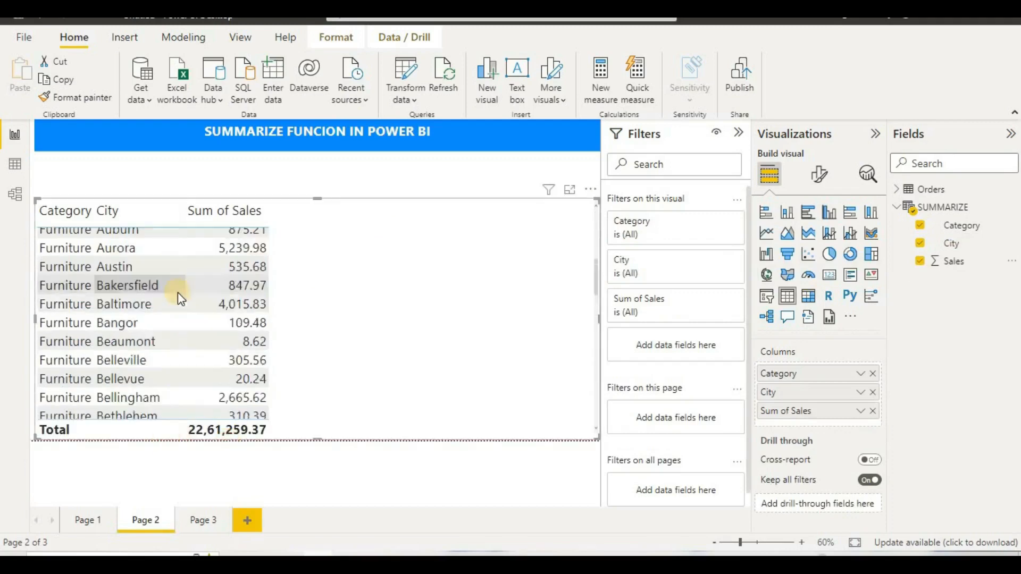
pyautogui.scroll(2, 177, 293)
pyautogui.scroll(7, 176, 293)
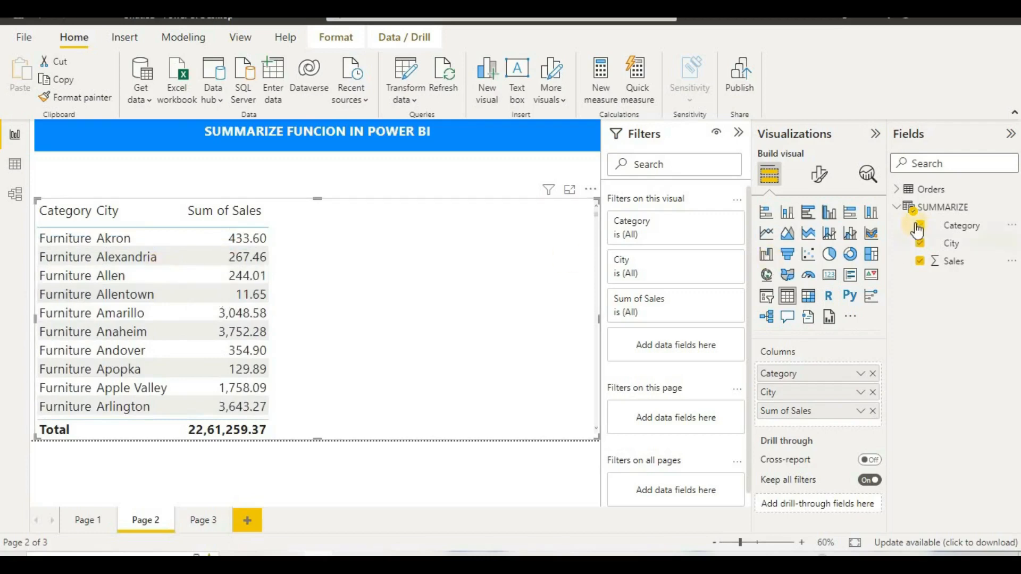
pyautogui.click(899, 210)
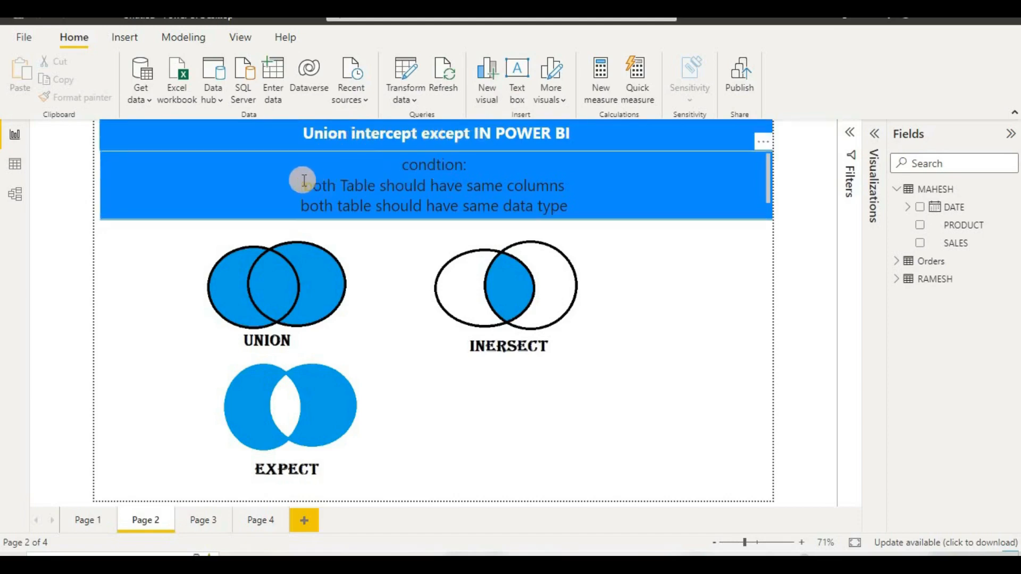
# Step: Highlight the text box conditions requiring both tables to have the same columns, data type and column order
pyautogui.moveTo(304, 181); pyautogui.dragTo(601, 175)
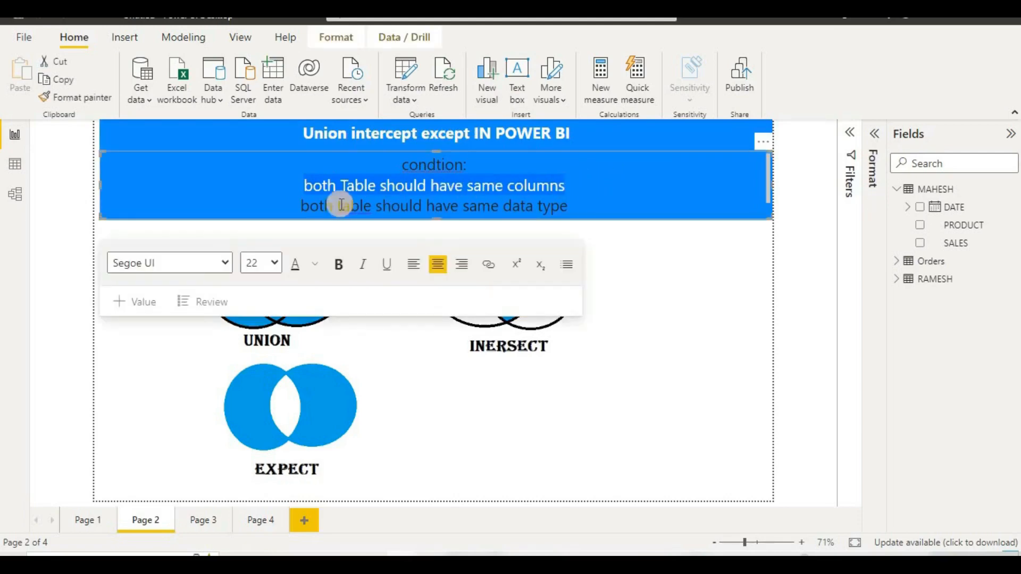
pyautogui.moveTo(299, 206); pyautogui.dragTo(510, 207)
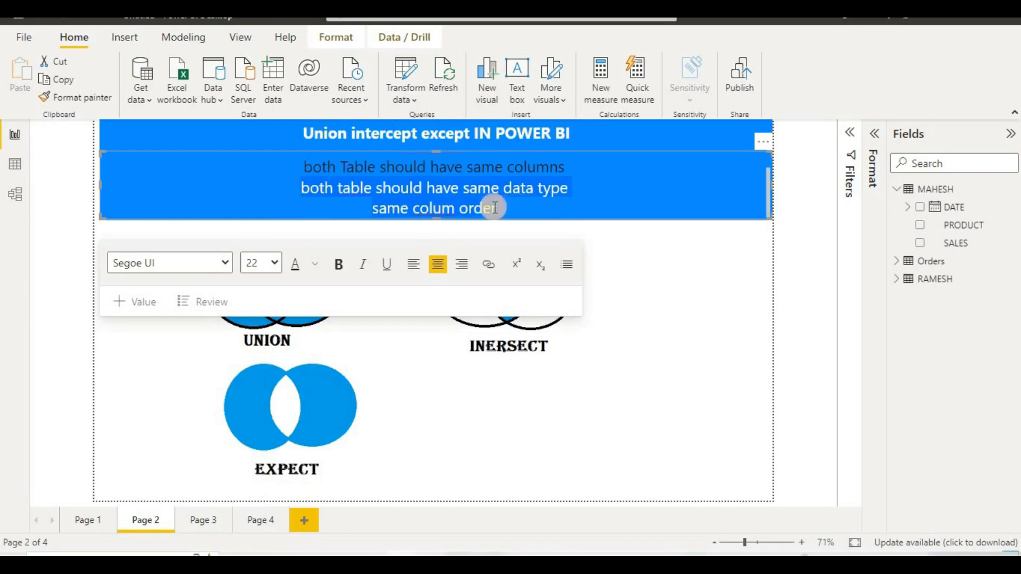
pyautogui.click(502, 203)
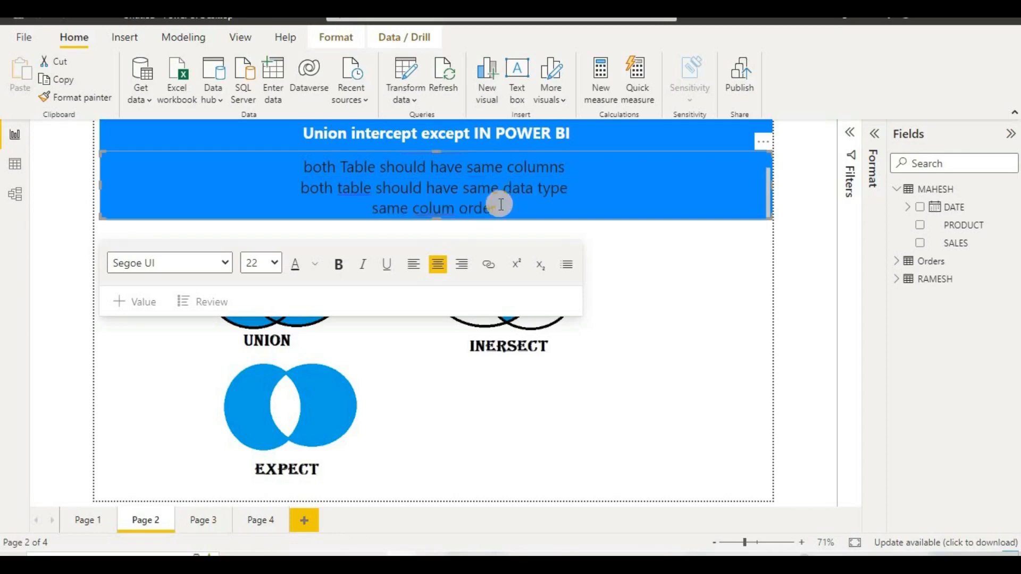
pyautogui.click(615, 389)
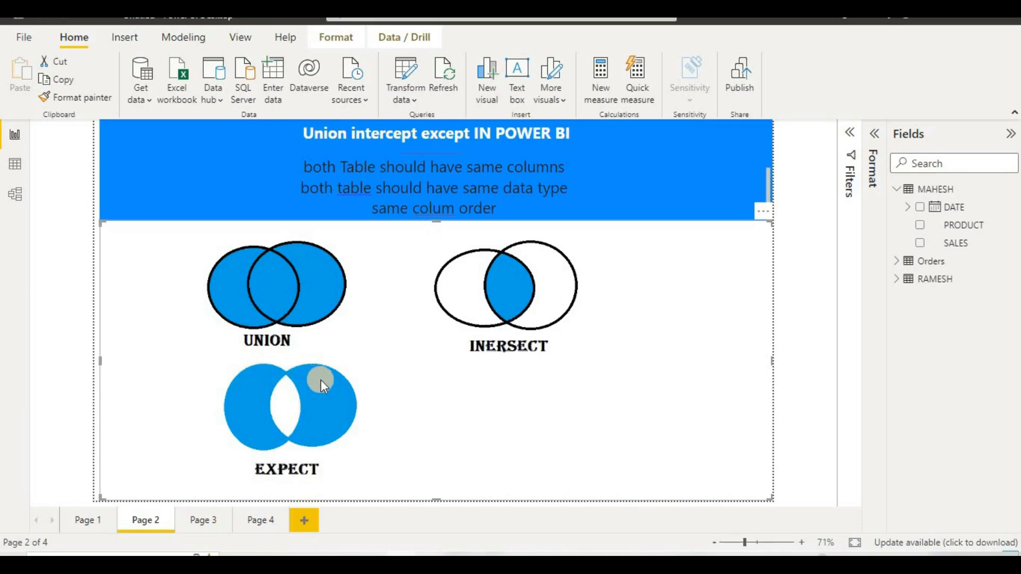
# Step: View the rows of the MAHESH and RAMESH tables in Data view to compare their columns
pyautogui.click(16, 167)
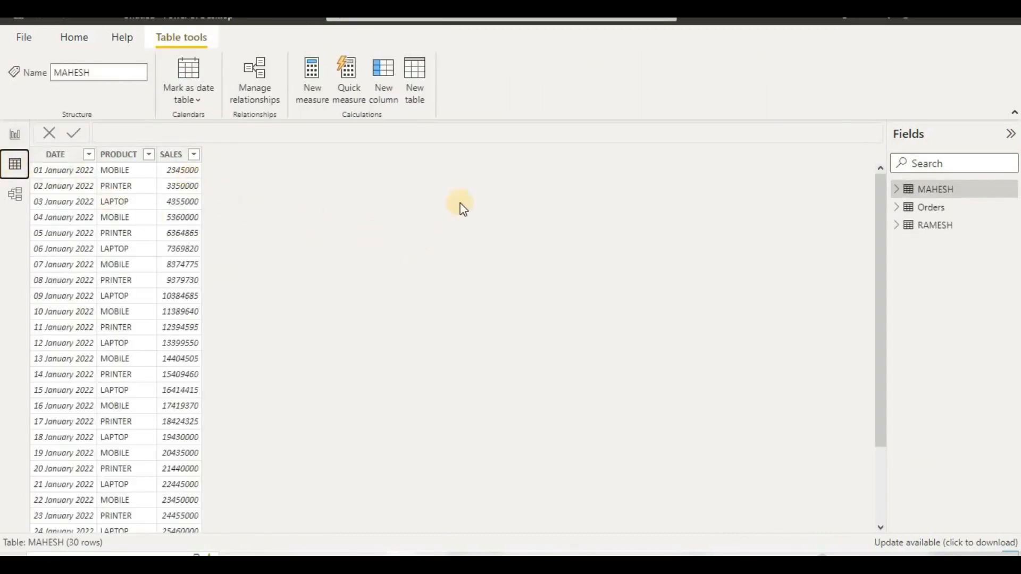
pyautogui.click(898, 228)
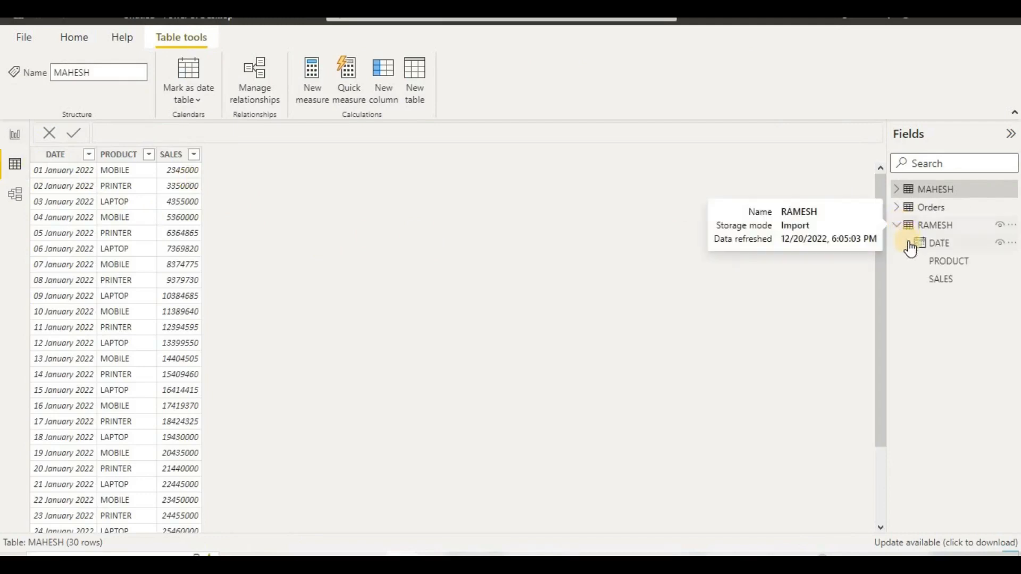
pyautogui.click(905, 228)
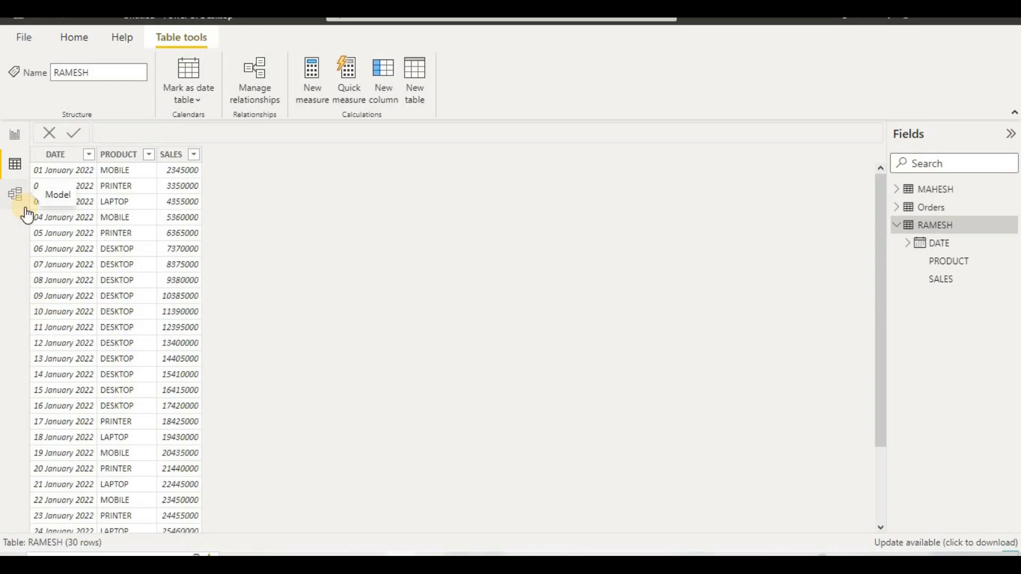
# Step: Return to the report and start a new calculated table named UNION with the UNION function as its expression
pyautogui.click(14, 137)
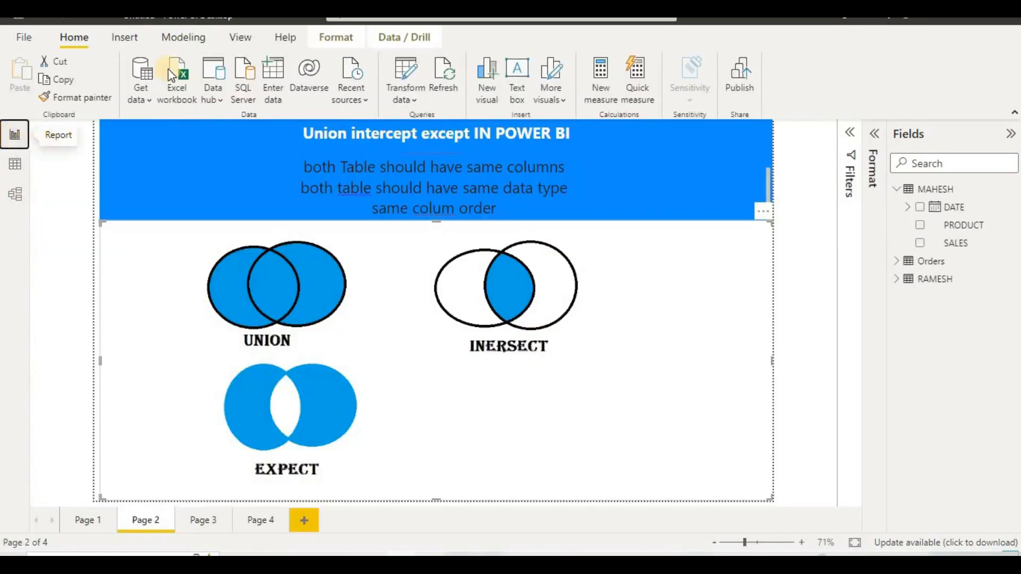
pyautogui.click(183, 37)
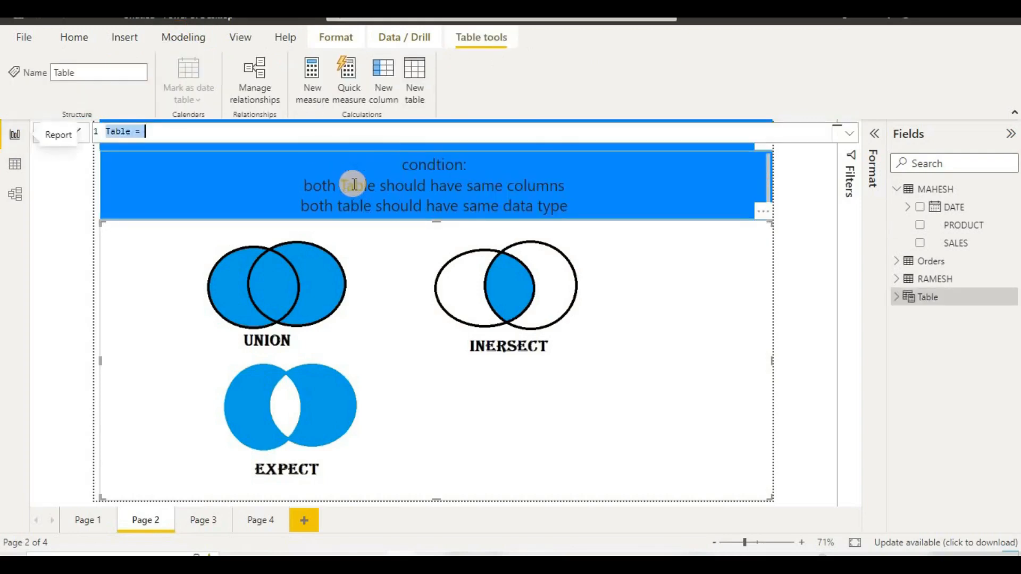
pyautogui.write('UNION=')
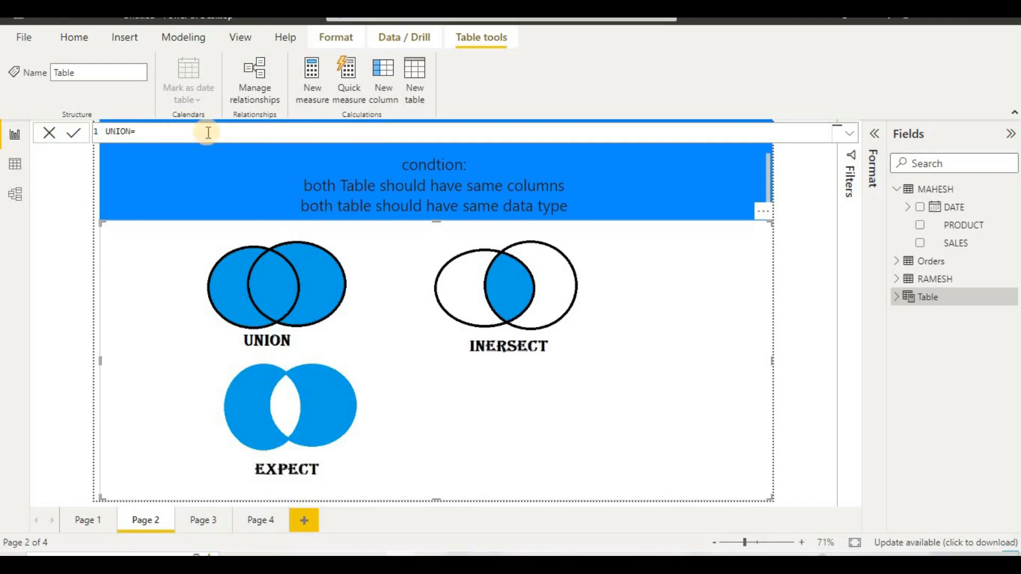
pyautogui.write('UNION')
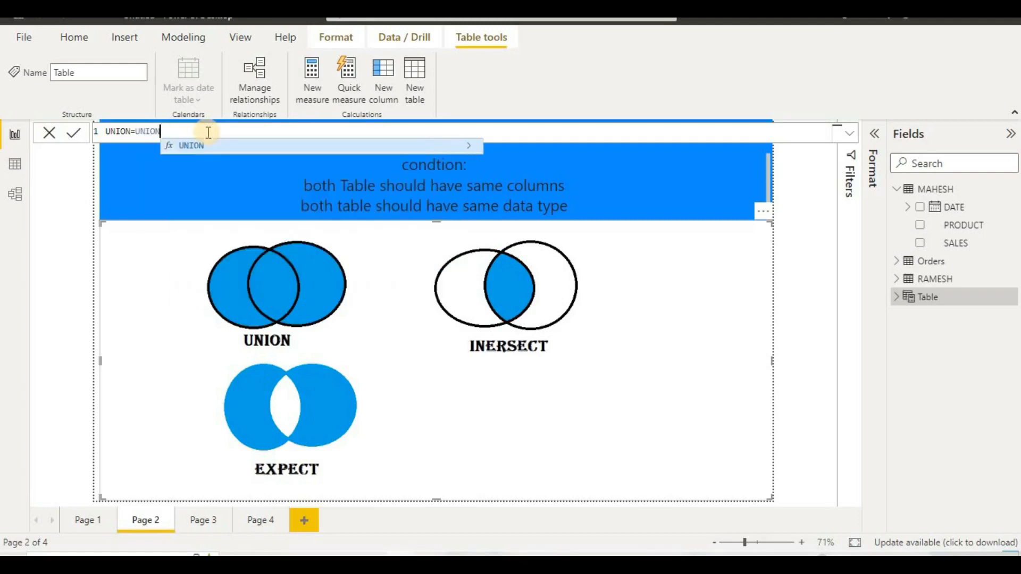
pyautogui.write('(')
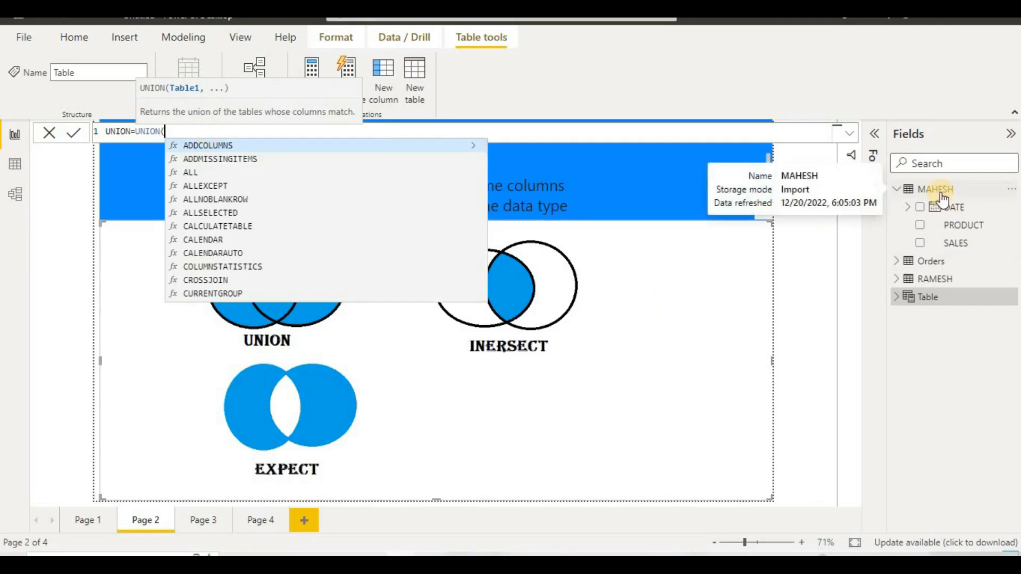
# Step: Complete the UNION table formula with the MAHESH and RAMESH tables as arguments and commit it
pyautogui.write('M')
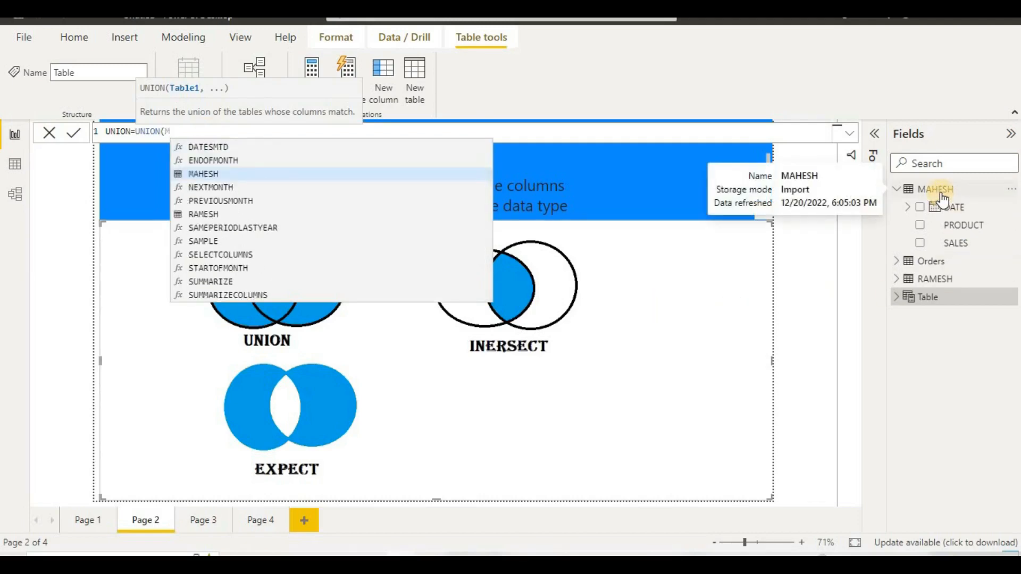
pyautogui.write('A')
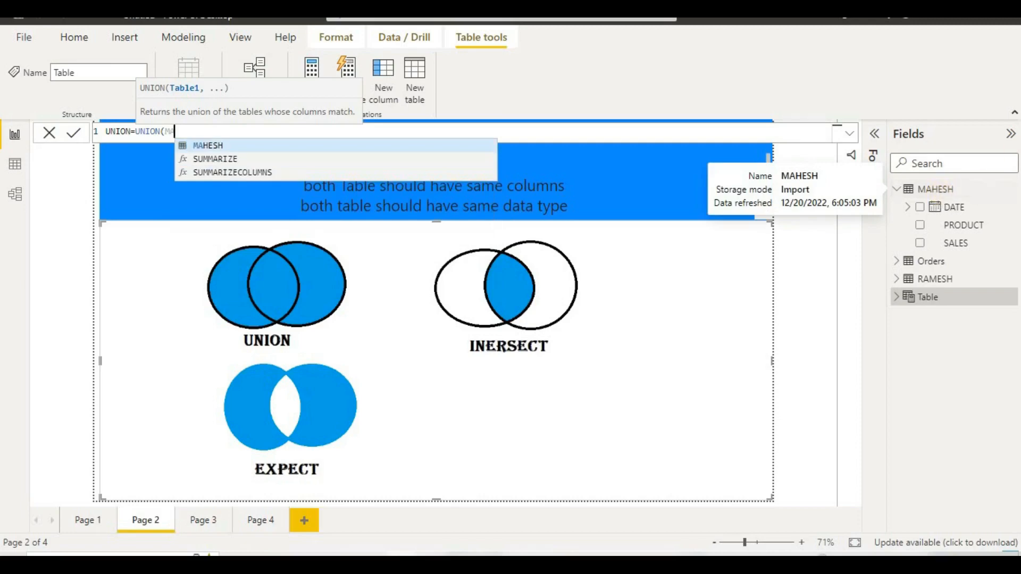
pyautogui.write('HESH')
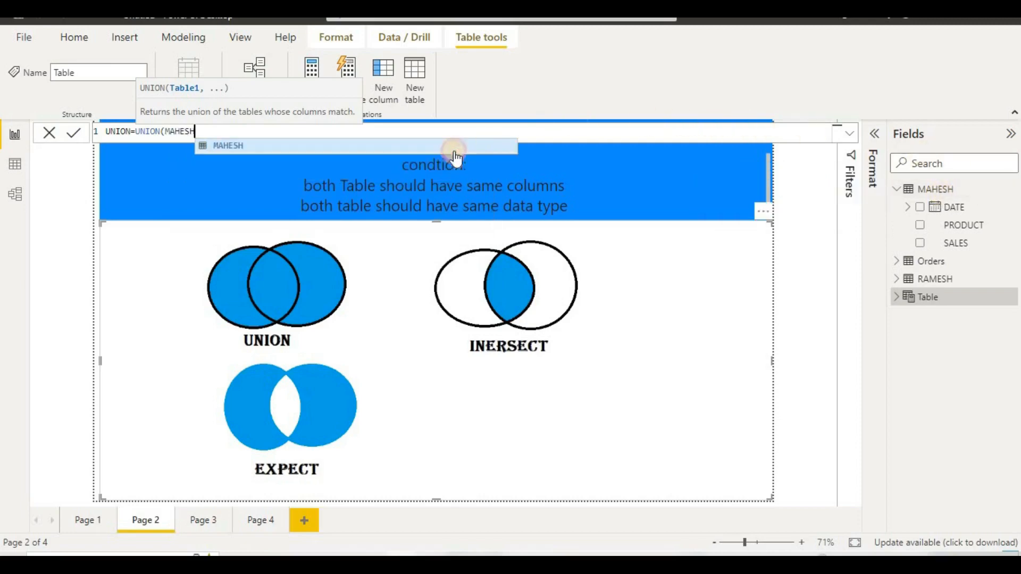
pyautogui.write(',RA')
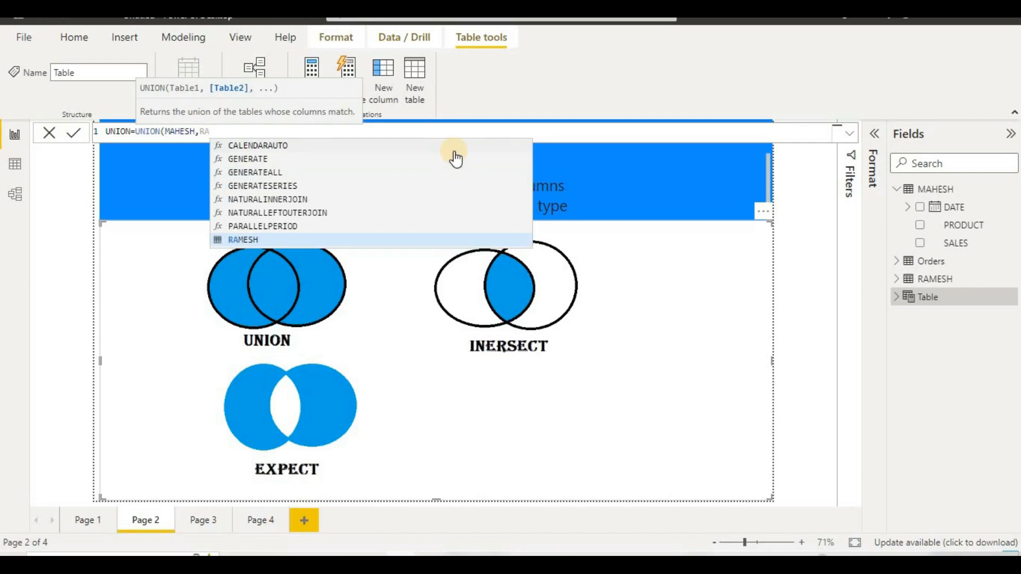
pyautogui.click(375, 239)
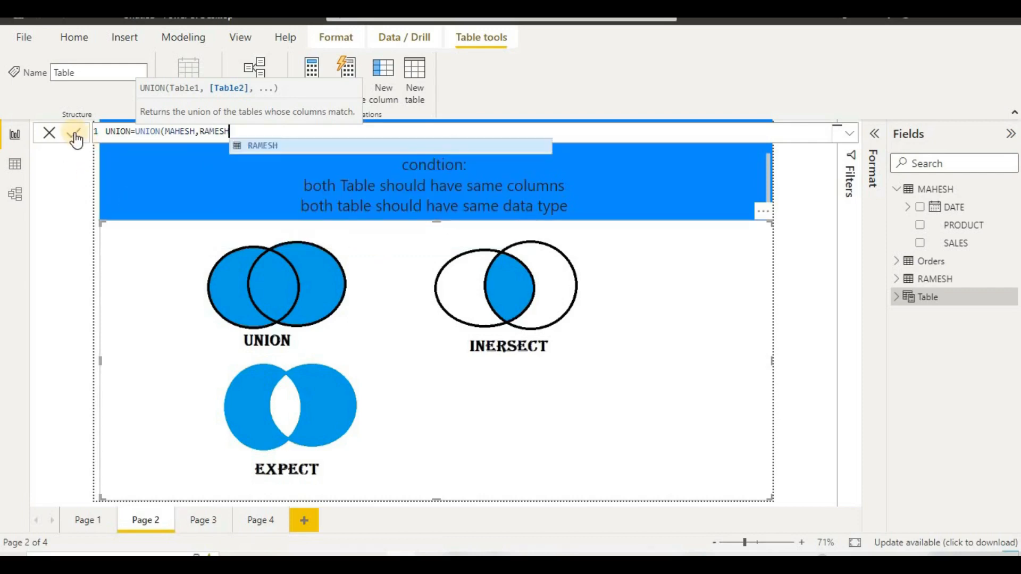
pyautogui.click(275, 174)
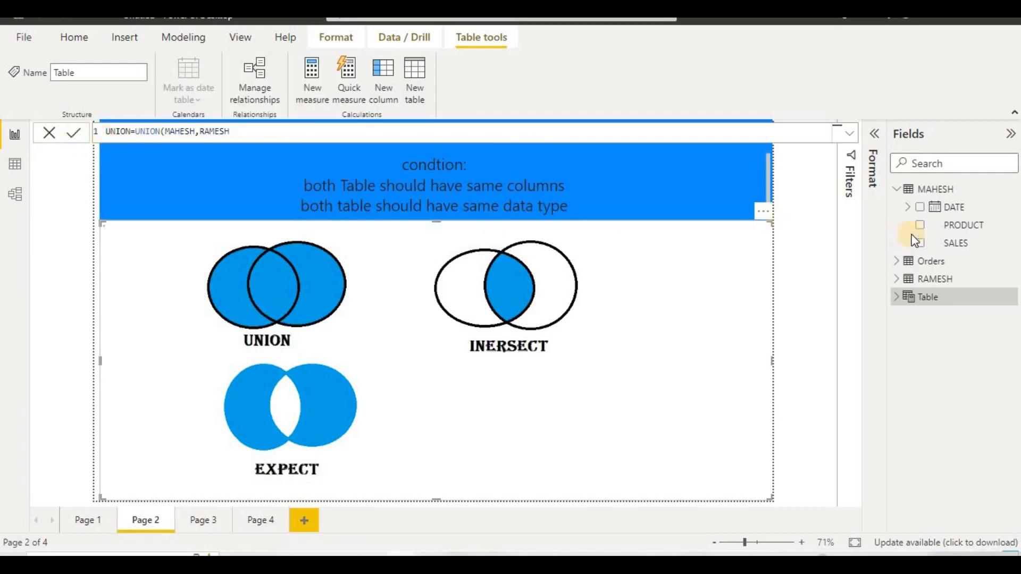
pyautogui.press('Return')
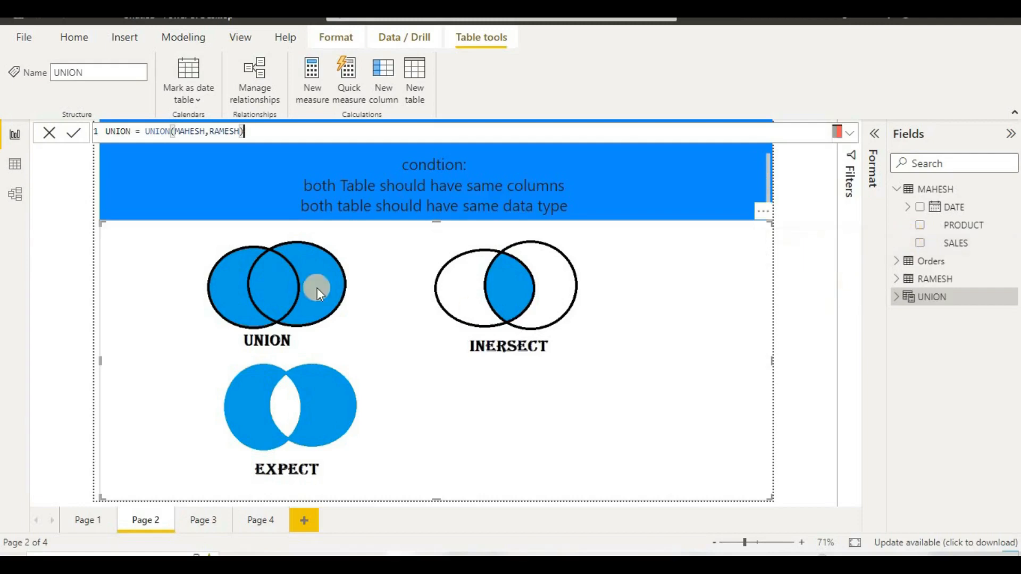
# Step: Examine the combined rows of the UNION table in Data view from start to end
pyautogui.click(18, 164)
pyautogui.scroll(-10, 122, 251)
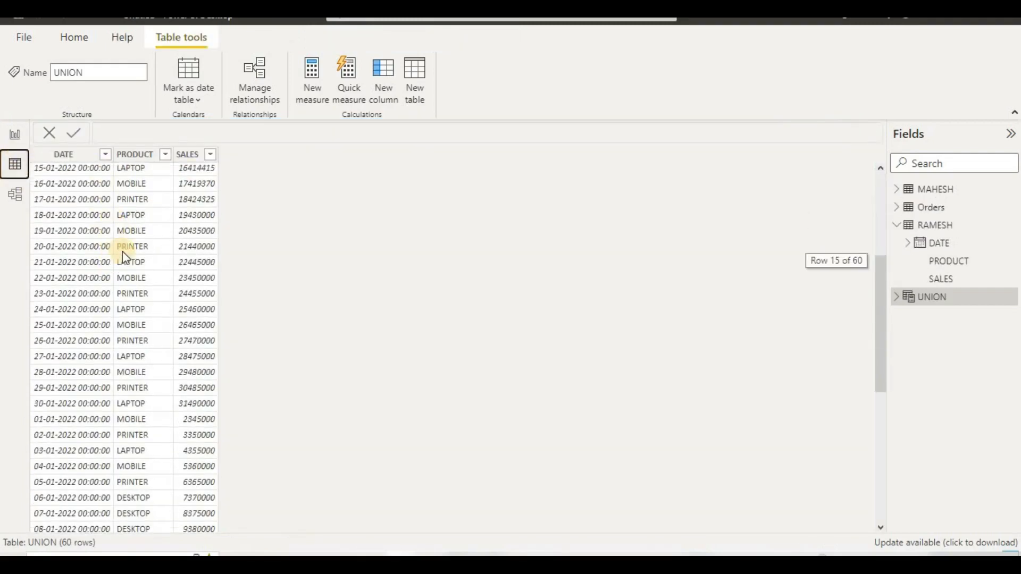
pyautogui.scroll(12, 130, 305)
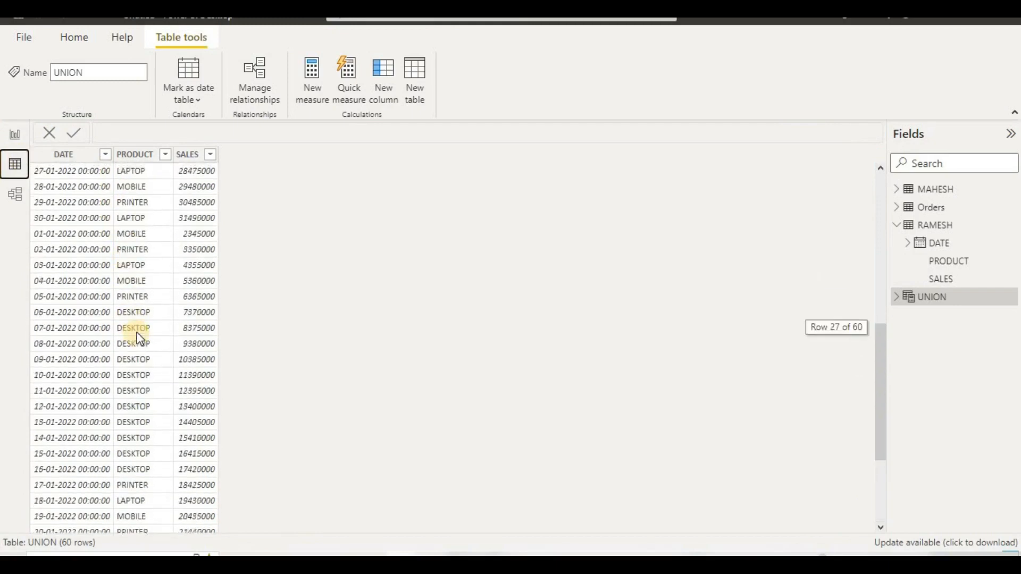
pyautogui.scroll(-10, 137, 266)
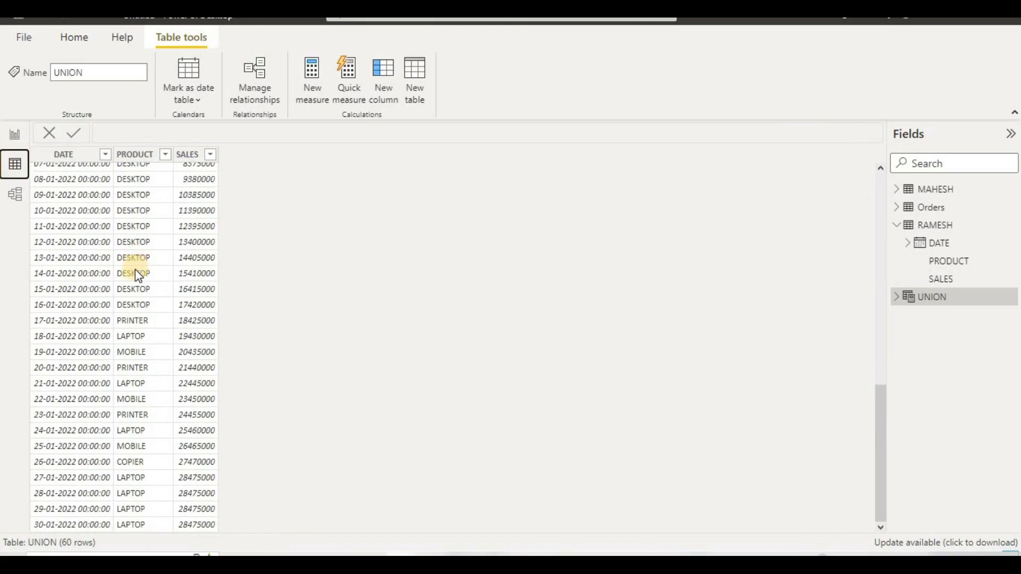
pyautogui.scroll(12, 137, 280)
pyautogui.scroll(-6, 137, 281)
pyautogui.scroll(-6, 138, 285)
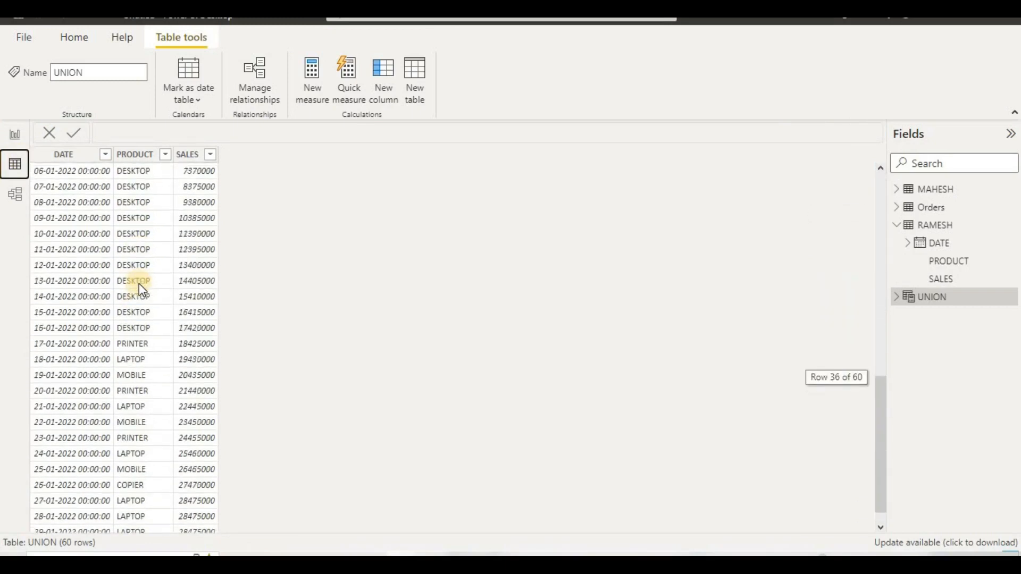
pyautogui.scroll(2, 139, 285)
pyautogui.scroll(-3, 140, 288)
pyautogui.scroll(12, 140, 290)
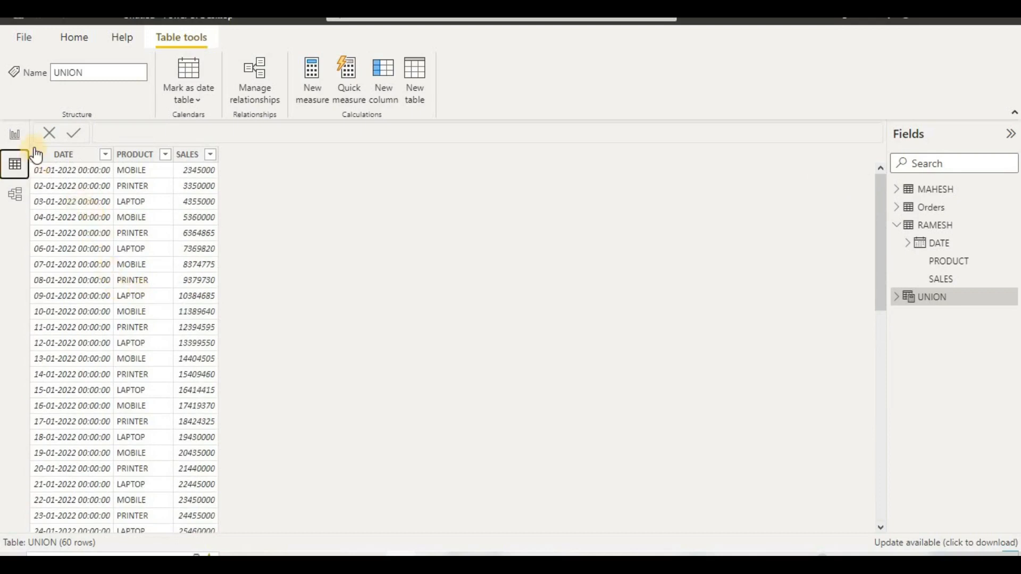
# Step: Return to the report and start a new calculated table named INTERSECT with the INTERSECT function as its expression
pyautogui.click(16, 135)
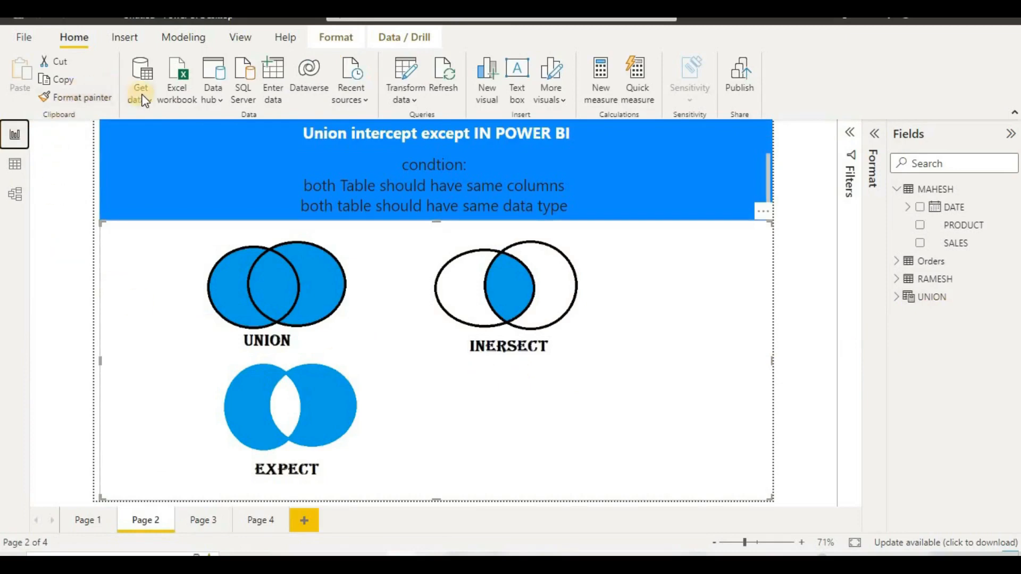
pyautogui.click(182, 45)
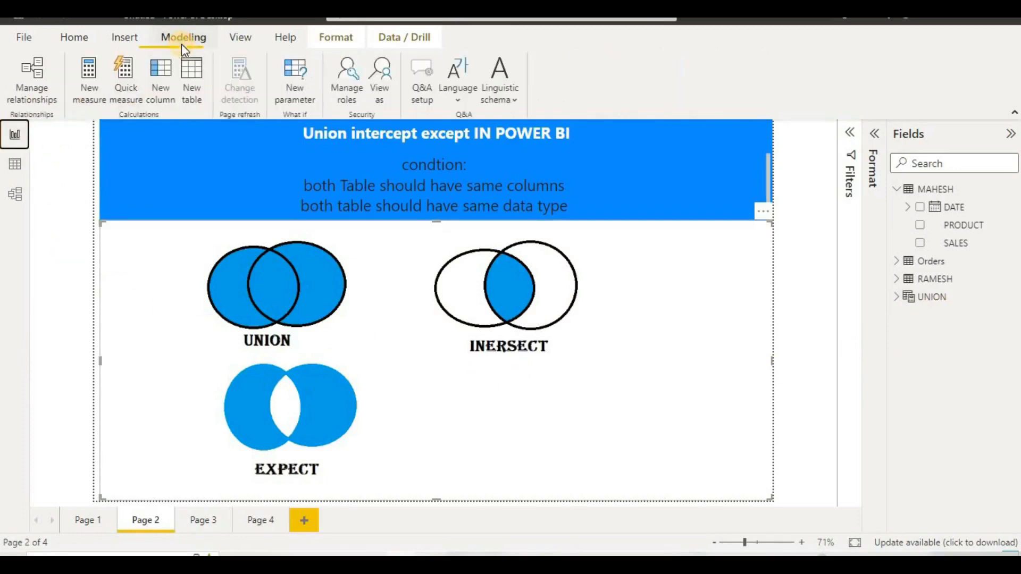
pyautogui.click(199, 84)
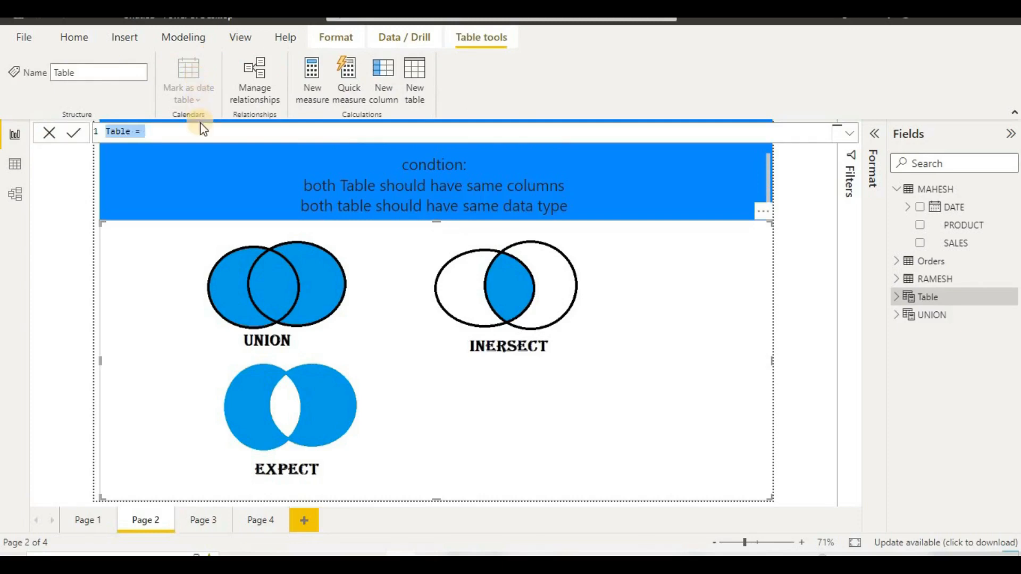
pyautogui.write('INTERSECT=INTER')
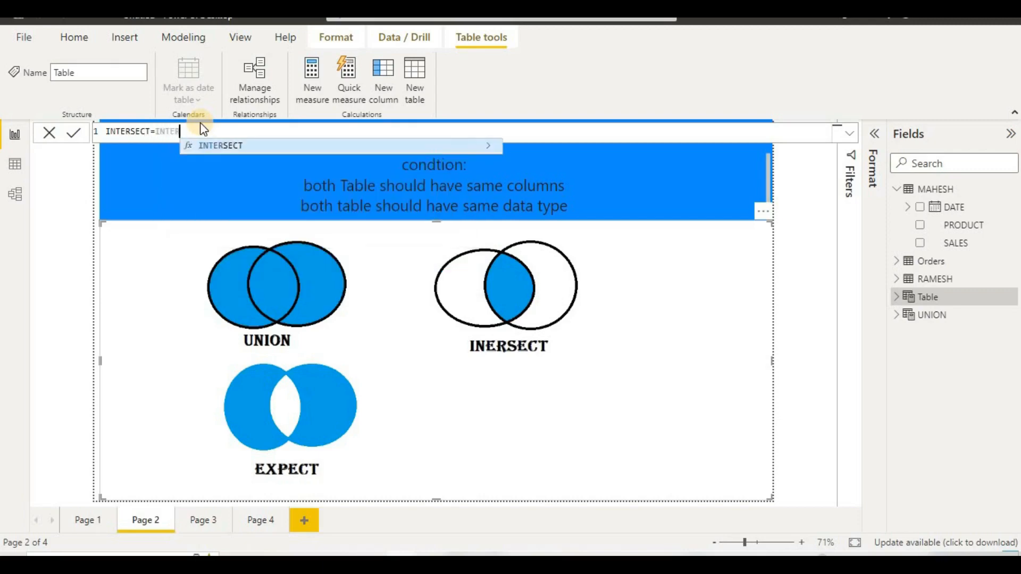
pyautogui.click(262, 145)
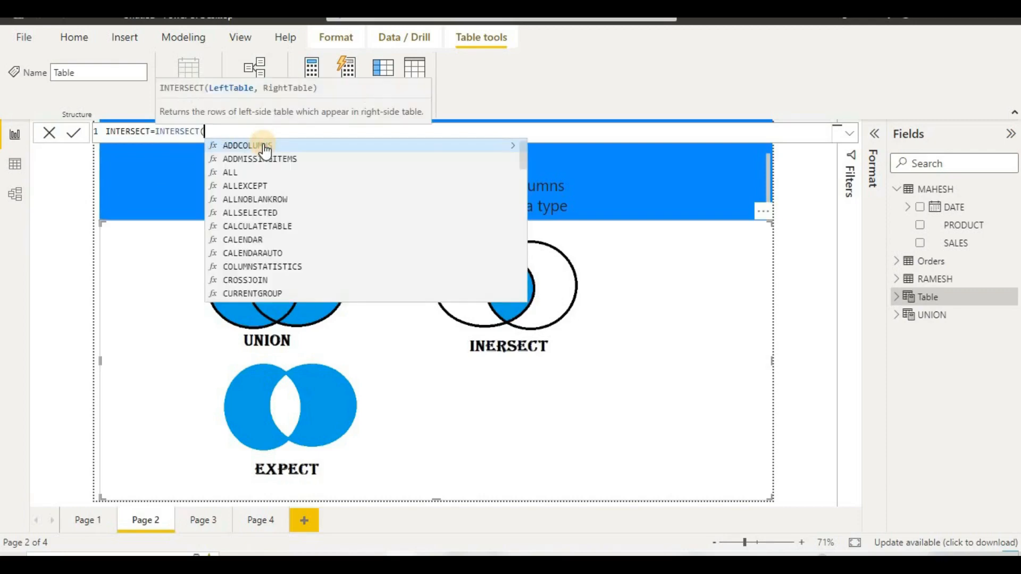
# Step: Complete the INTERSECT formula with the MAHESH and RAMESH tables as arguments, commit it, and show the table's rows in Data view
pyautogui.write('MA')
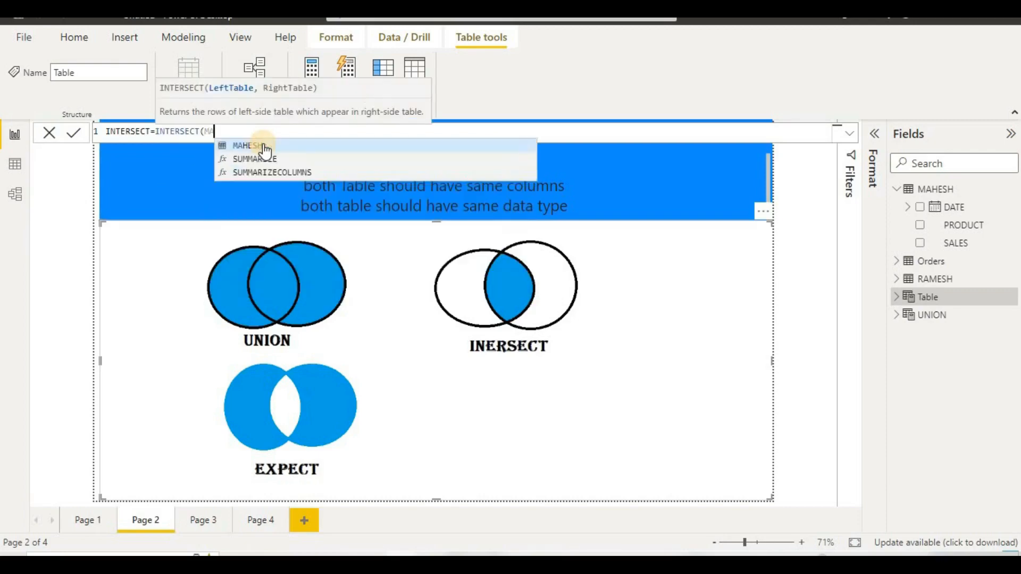
pyautogui.click(264, 147)
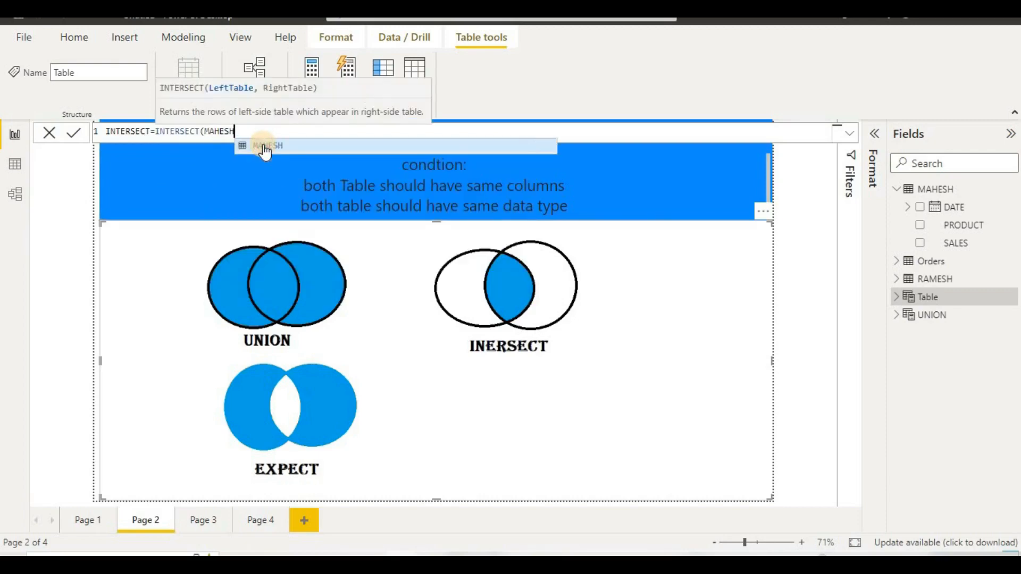
pyautogui.write(',R')
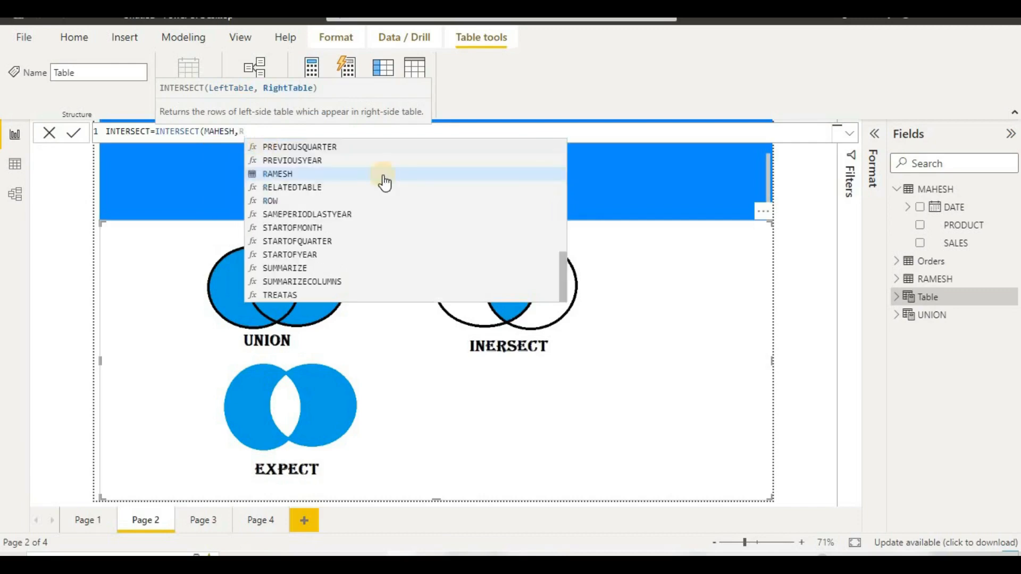
pyautogui.click(385, 176)
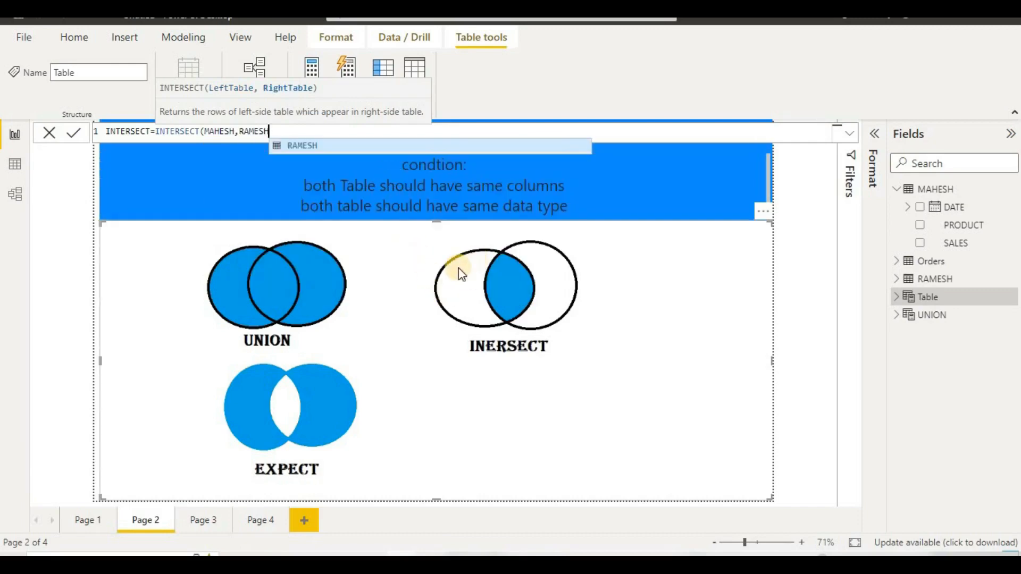
pyautogui.click(74, 132)
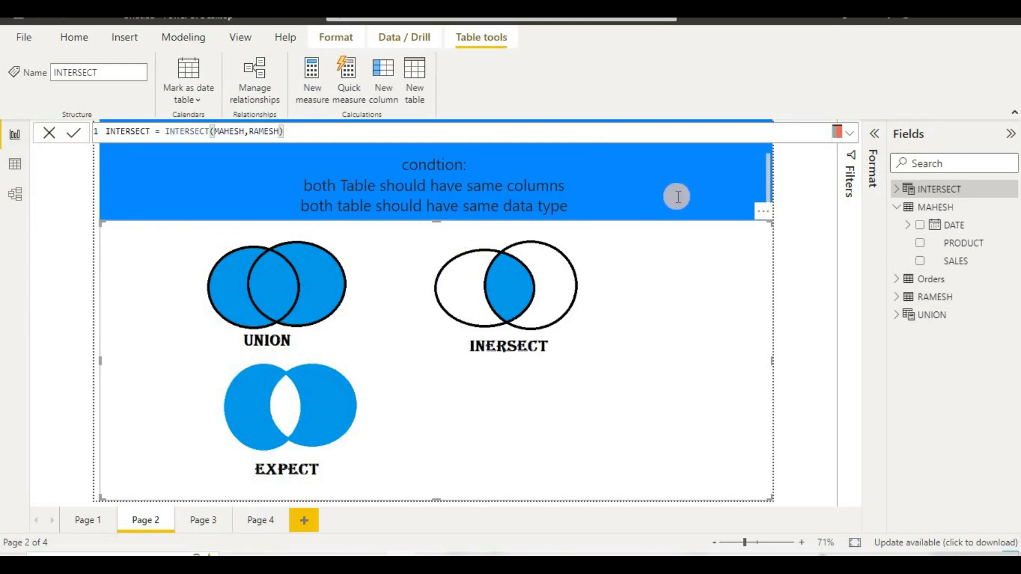
pyautogui.click(15, 164)
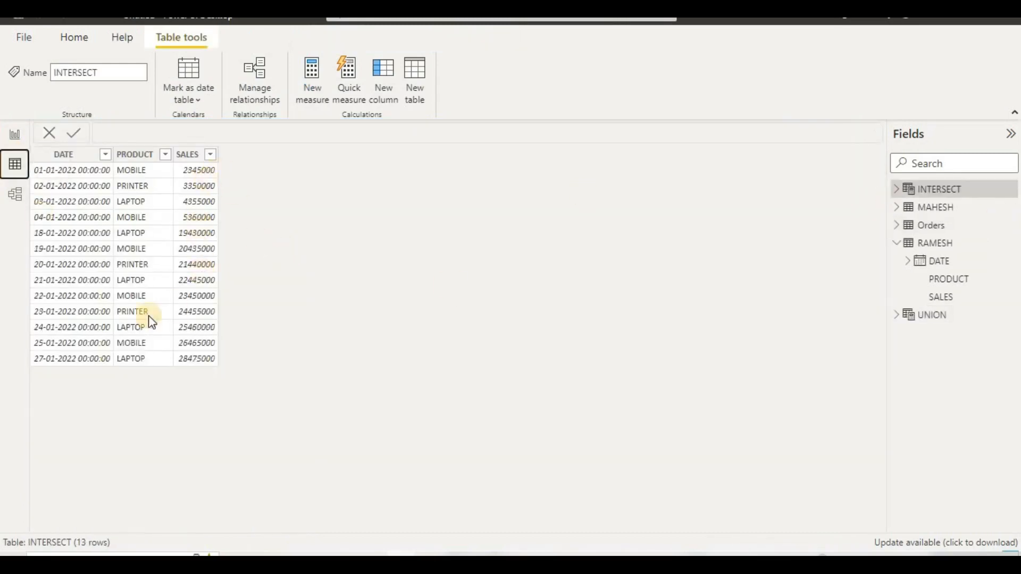
# Step: Return to the report and start a new calculated table named EXCEPT with the EXCEPT function as its expression
pyautogui.click(16, 137)
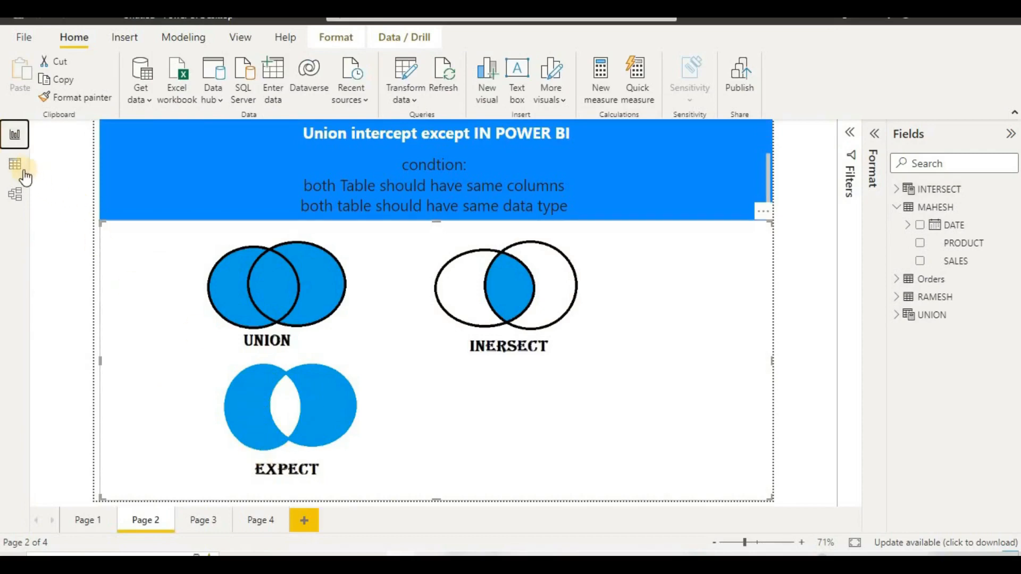
pyautogui.click(183, 47)
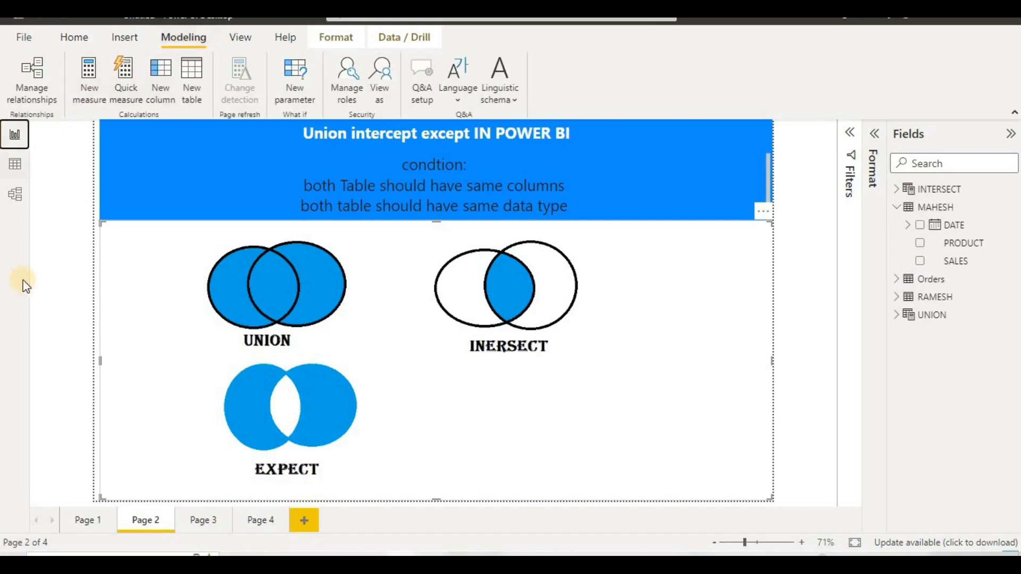
pyautogui.click(205, 82)
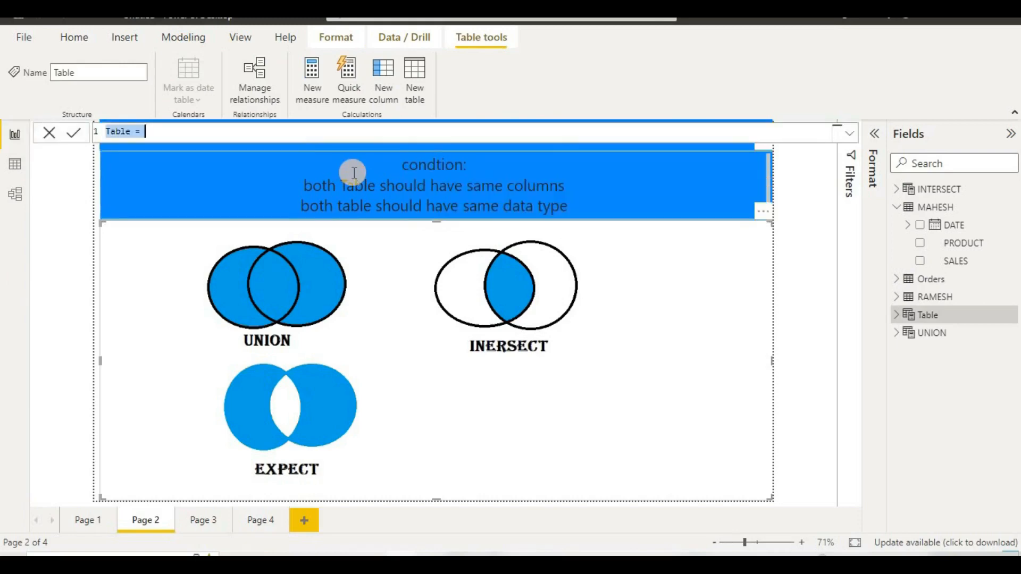
pyautogui.write('EXCE')
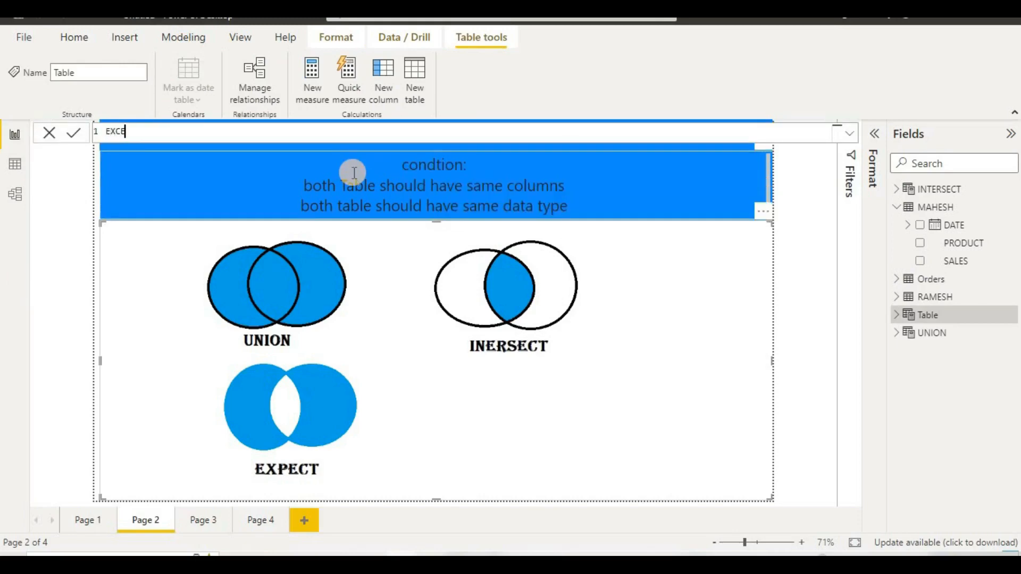
pyautogui.write('PT=EX')
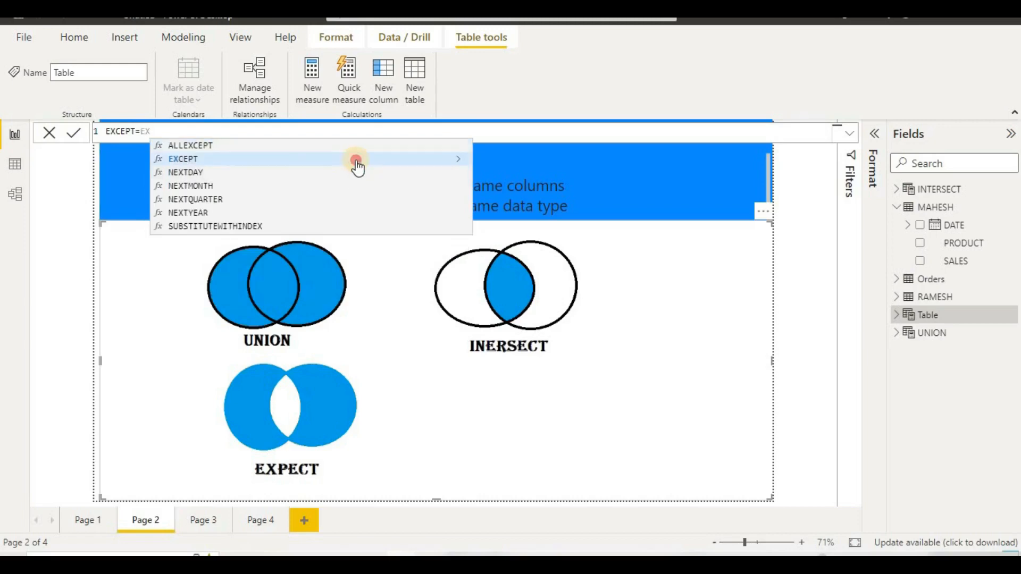
pyautogui.click(356, 160)
pyautogui.write('M')
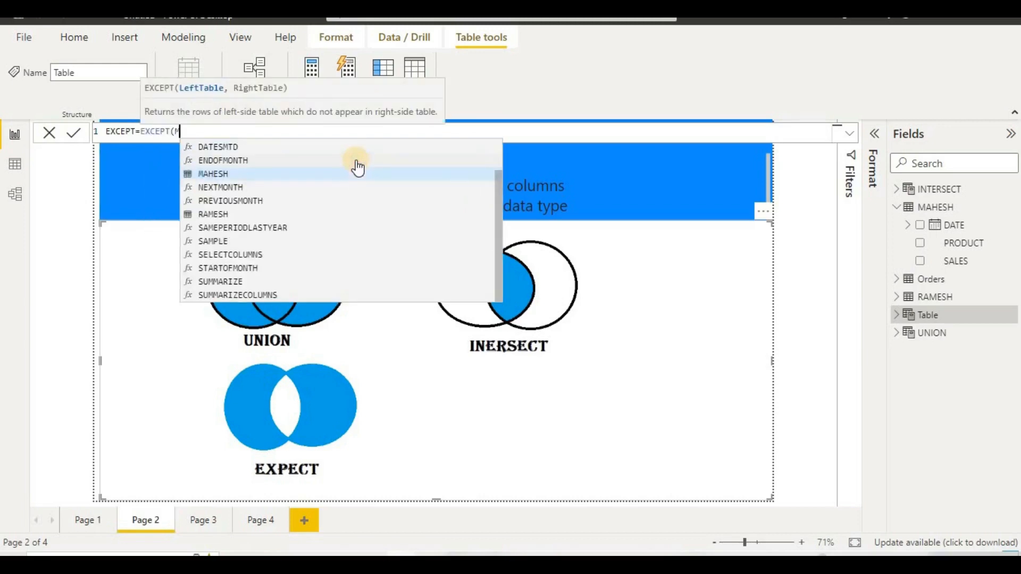
pyautogui.click(357, 161)
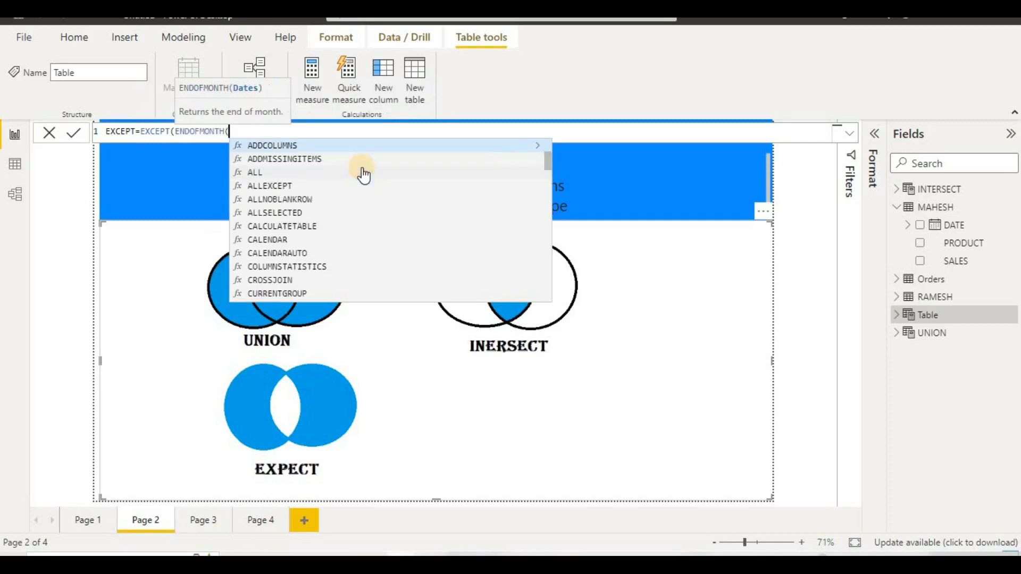
pyautogui.press('BackSpace')
pyautogui.press('BackSpace')
pyautogui.press('BackSpace')
pyautogui.press('BackSpace')
pyautogui.press('BackSpace')
pyautogui.press('BackSpace')
pyautogui.press('BackSpace')
pyautogui.press('BackSpace')
pyautogui.press('BackSpace')
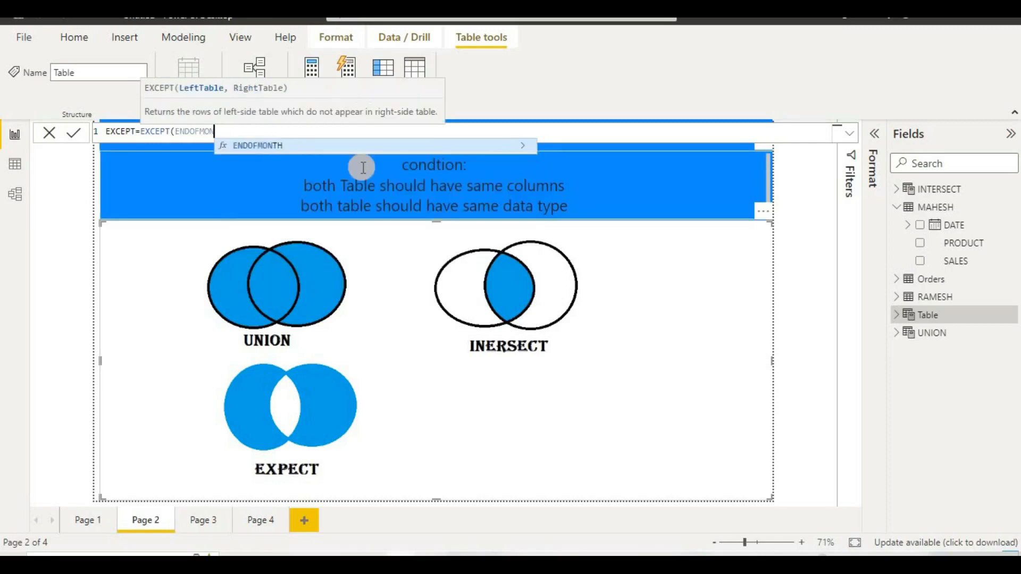
pyautogui.press('BackSpace')
pyautogui.press('BackSpace')
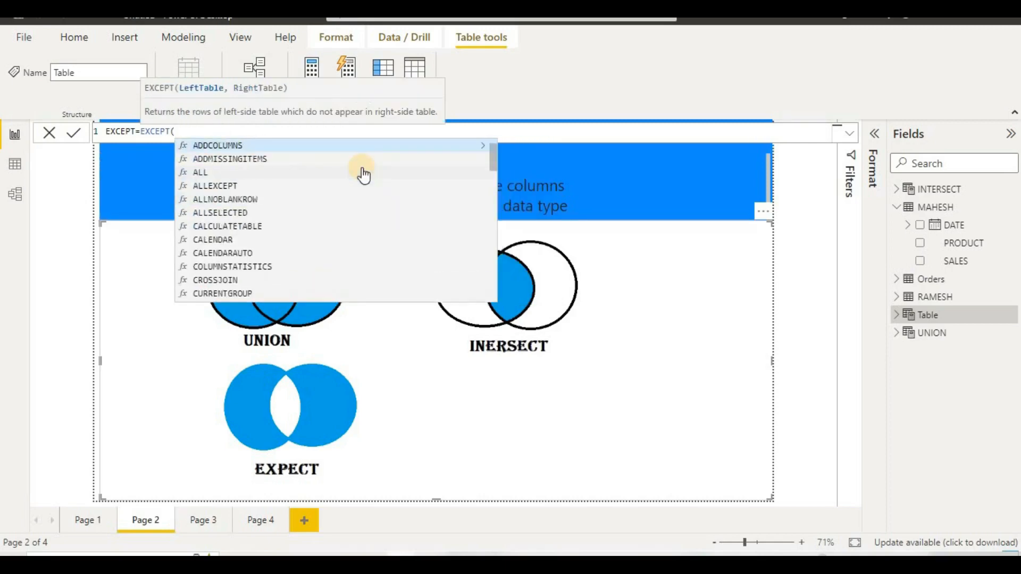
# Step: Complete the EXCEPT table formula with MAHESH as the left table and RAMESH as the right table, and commit it
pyautogui.write('M')
pyautogui.click(363, 174)
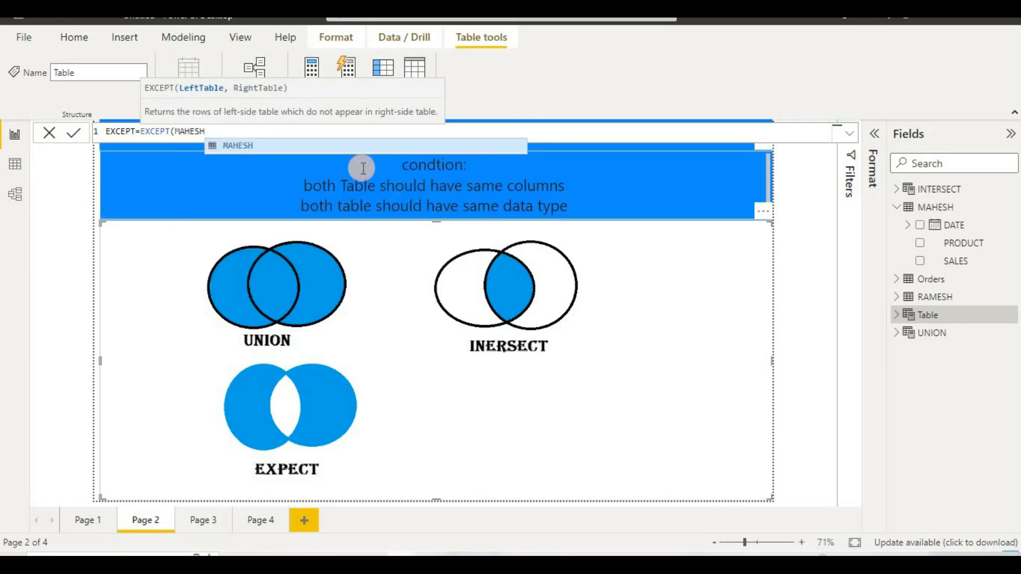
pyautogui.write(',R')
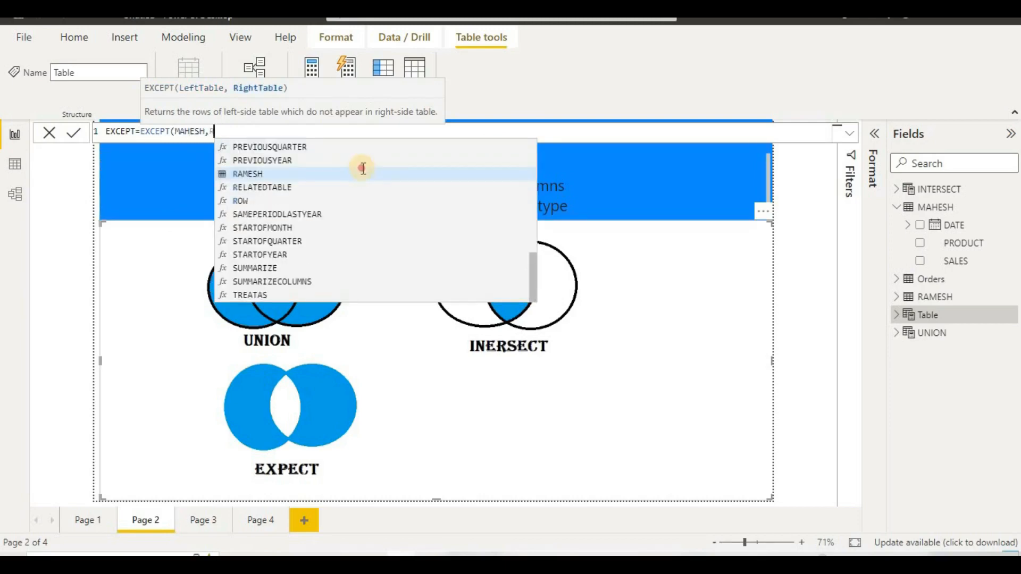
pyautogui.click(363, 174)
pyautogui.click(72, 143)
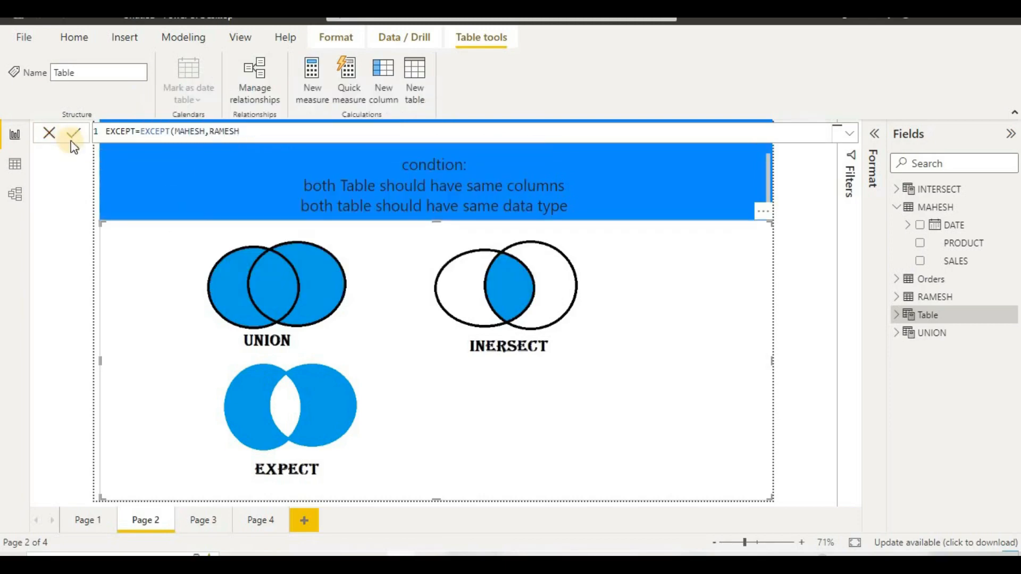
pyautogui.click(73, 145)
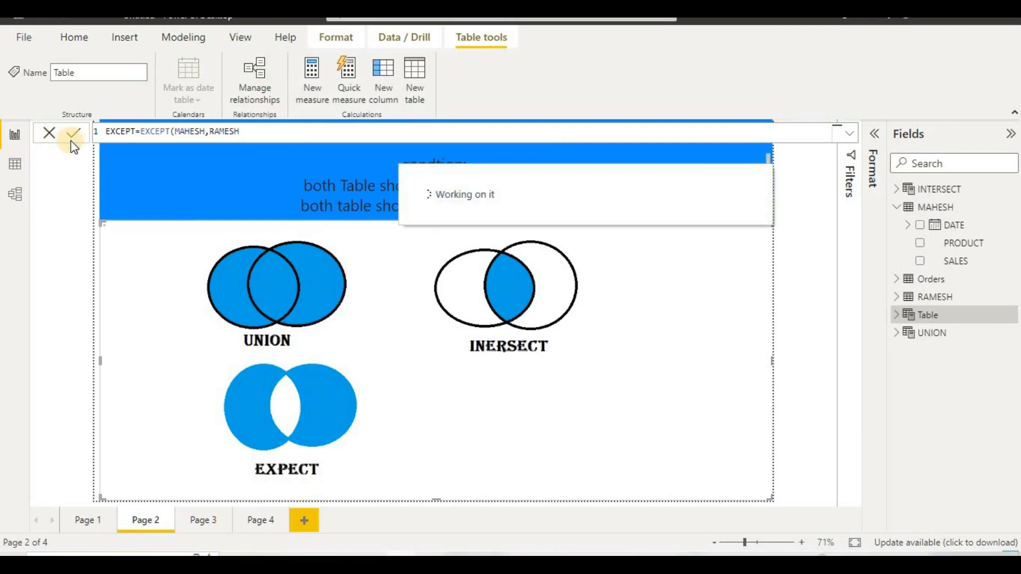
# Step: View the rows of the EXCEPT, INTERSECT and UNION tables in Data view to compare the results
pyautogui.click(22, 167)
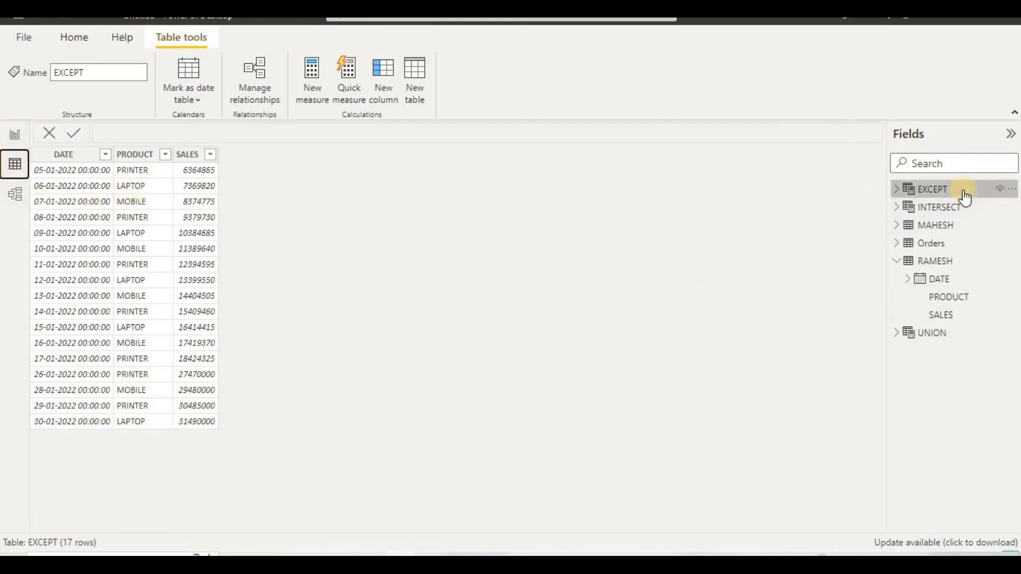
pyautogui.click(958, 216)
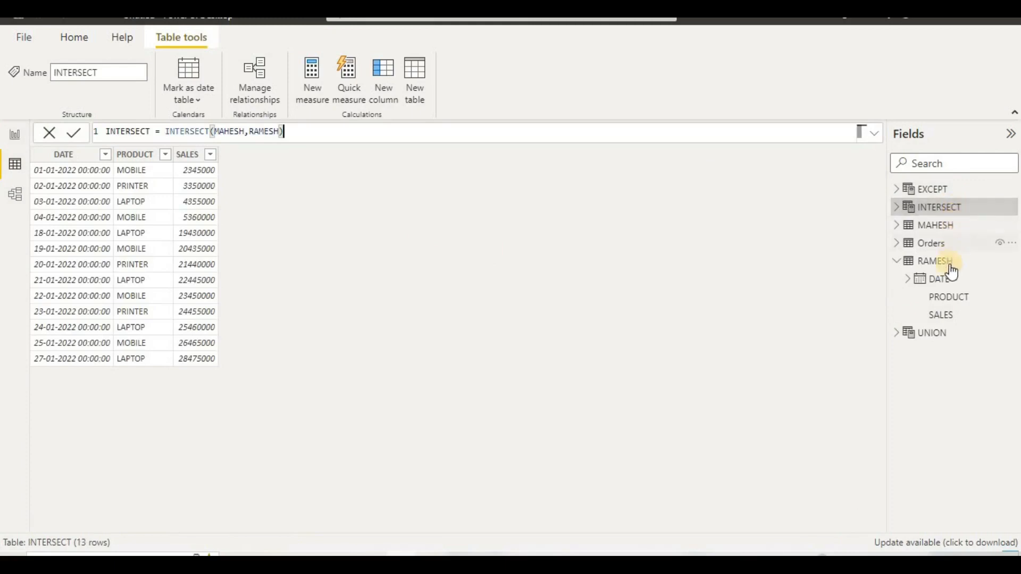
pyautogui.click(946, 338)
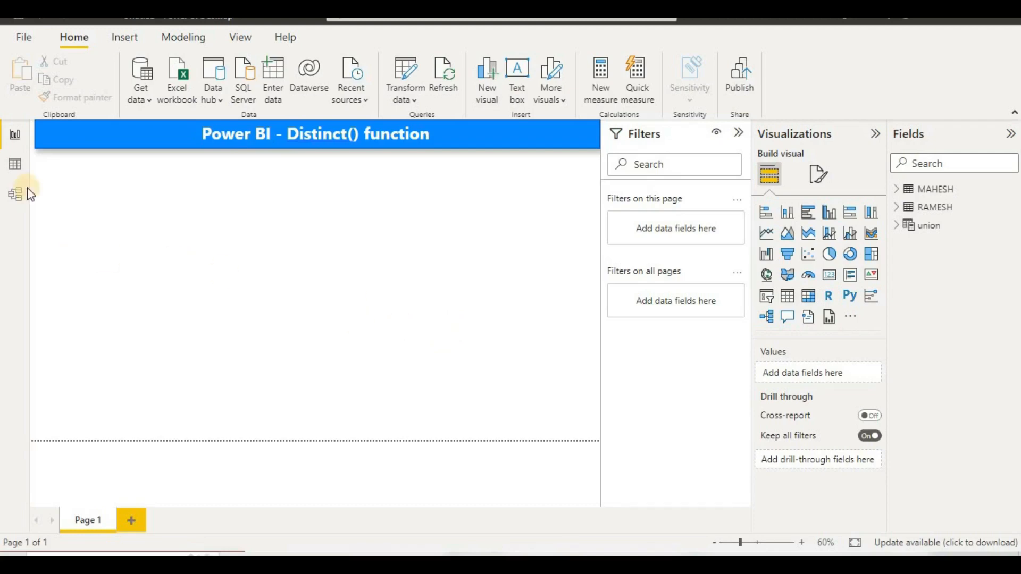
# Step: In the Distinct() function report, examine the MAHESH and RAMESH tables in Data view, checking the RAMESH rows for repeated products
pyautogui.click(16, 165)
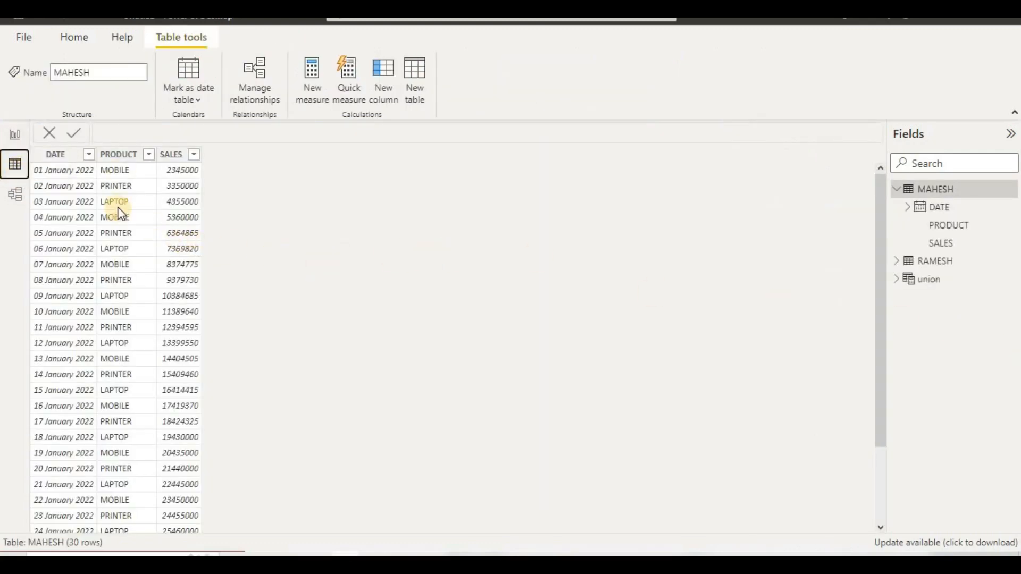
pyautogui.click(907, 208)
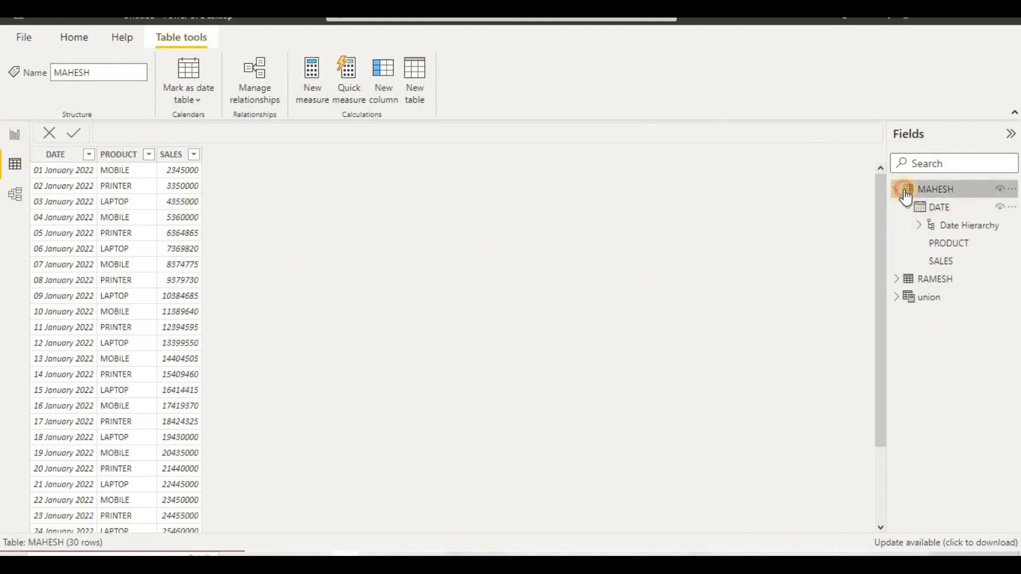
pyautogui.click(904, 279)
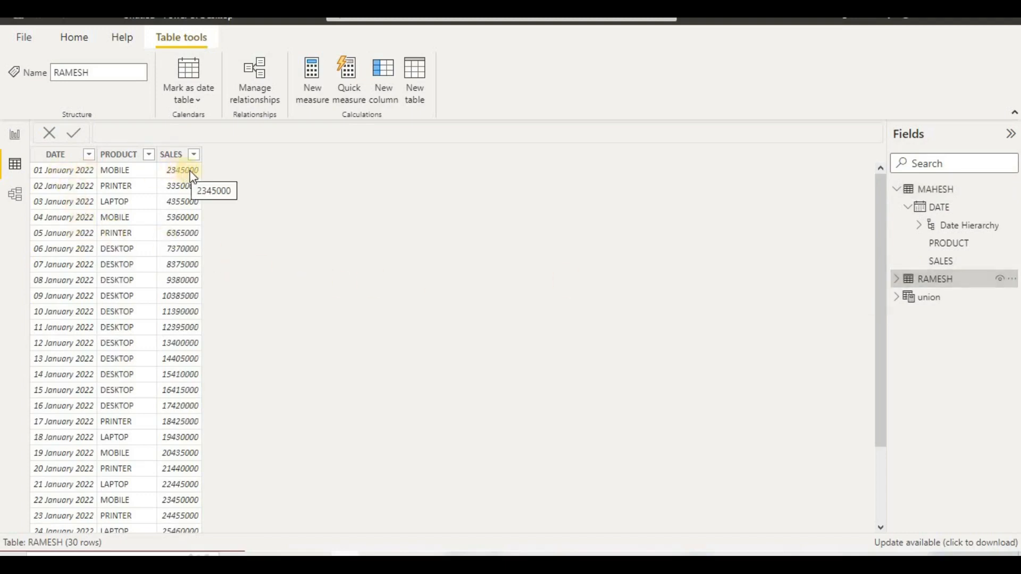
pyautogui.scroll(-2, 186, 197)
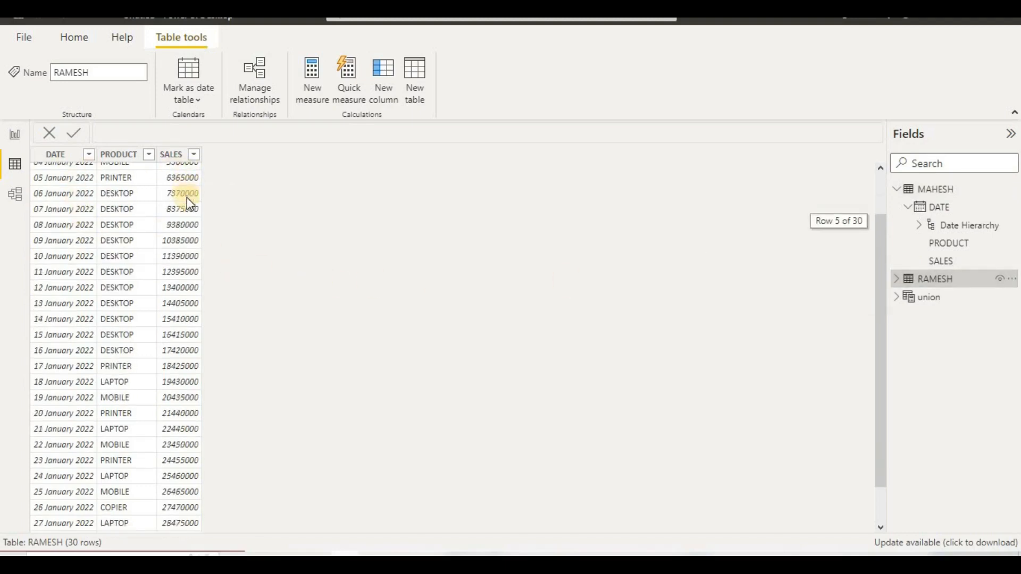
pyautogui.scroll(-1, 186, 196)
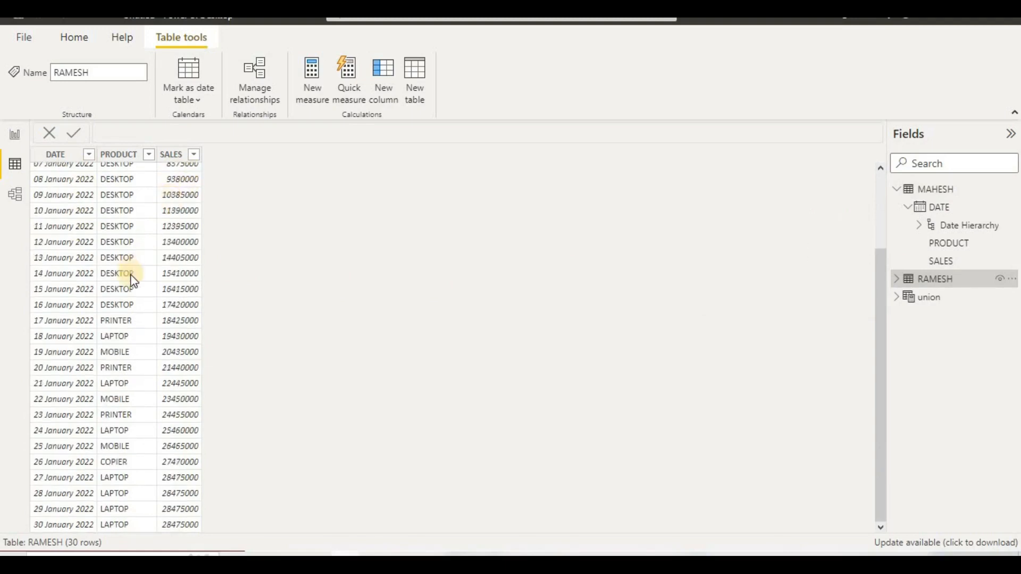
pyautogui.scroll(2, 133, 280)
pyautogui.scroll(-2, 133, 280)
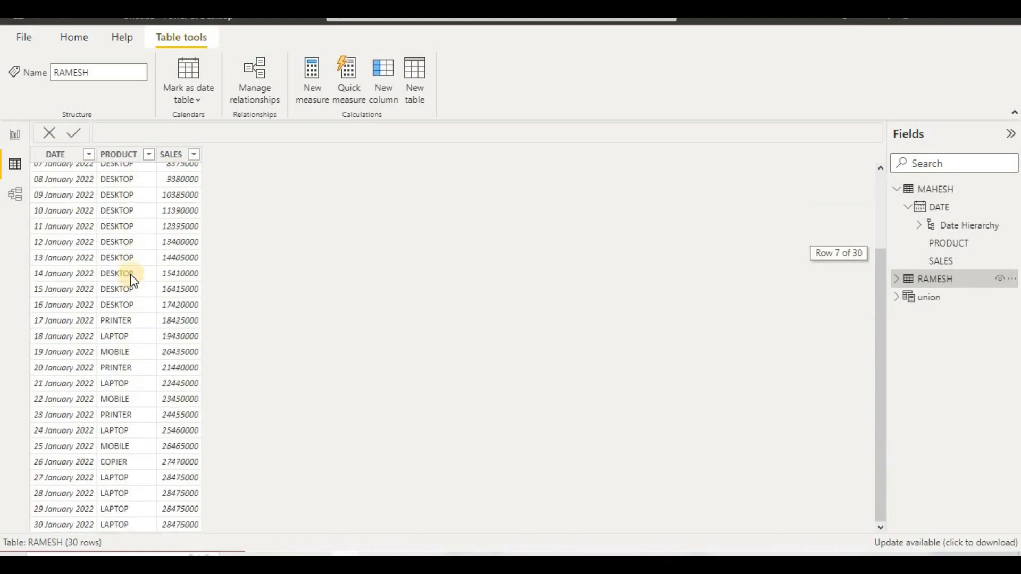
pyautogui.scroll(2, 99, 483)
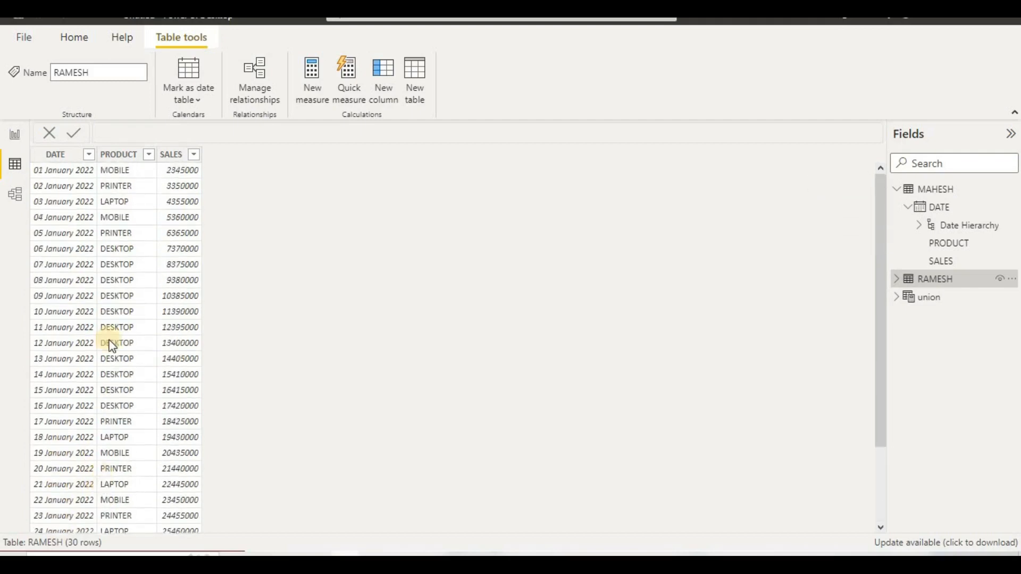
pyautogui.scroll(-2, 82, 289)
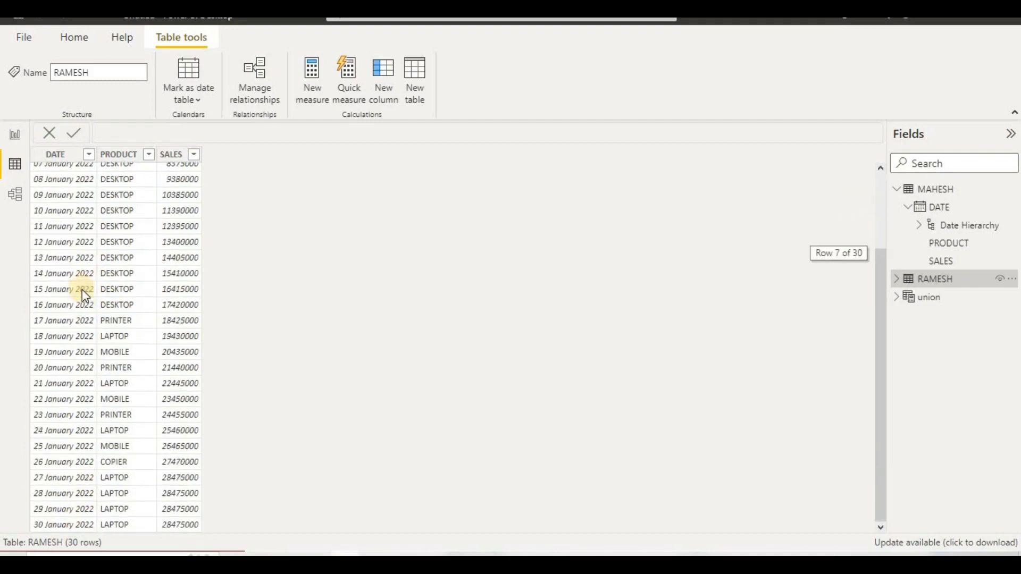
# Step: Examine the union table's rows in Data view, checking the SALES column for entries repeated between the MAHESH and RAMESH data
pyautogui.click(929, 297)
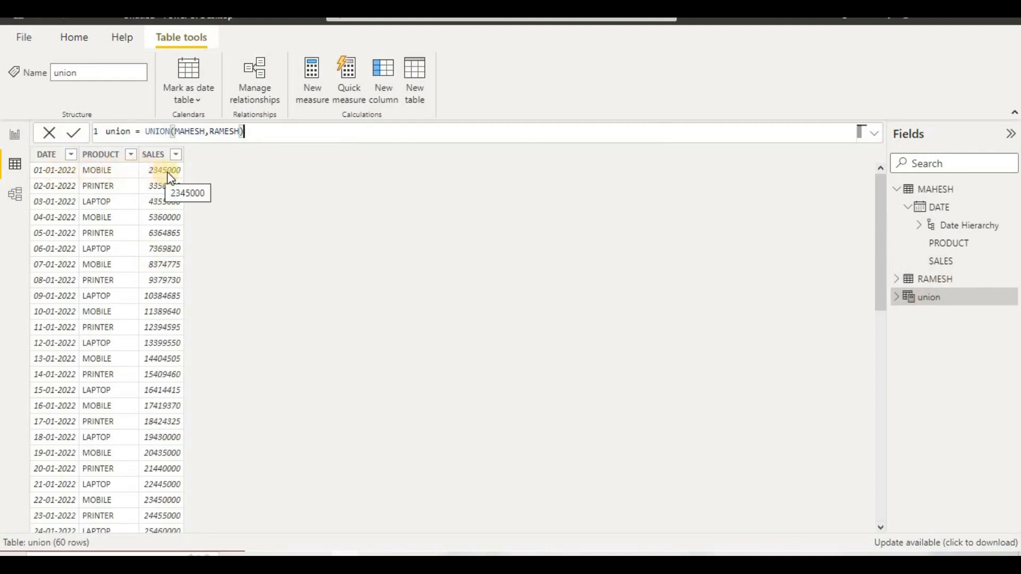
pyautogui.scroll(-4, 172, 180)
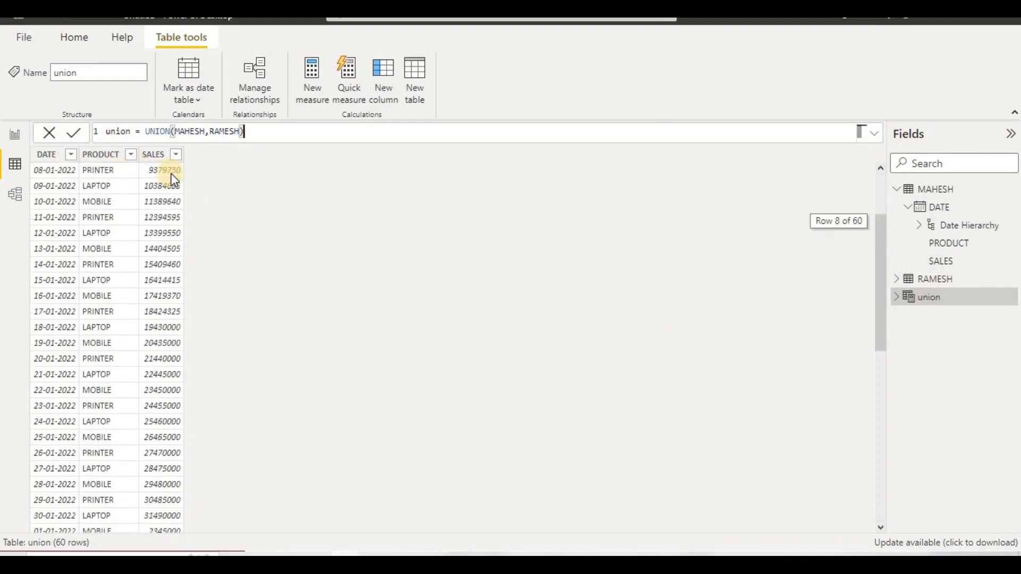
pyautogui.scroll(-2, 171, 181)
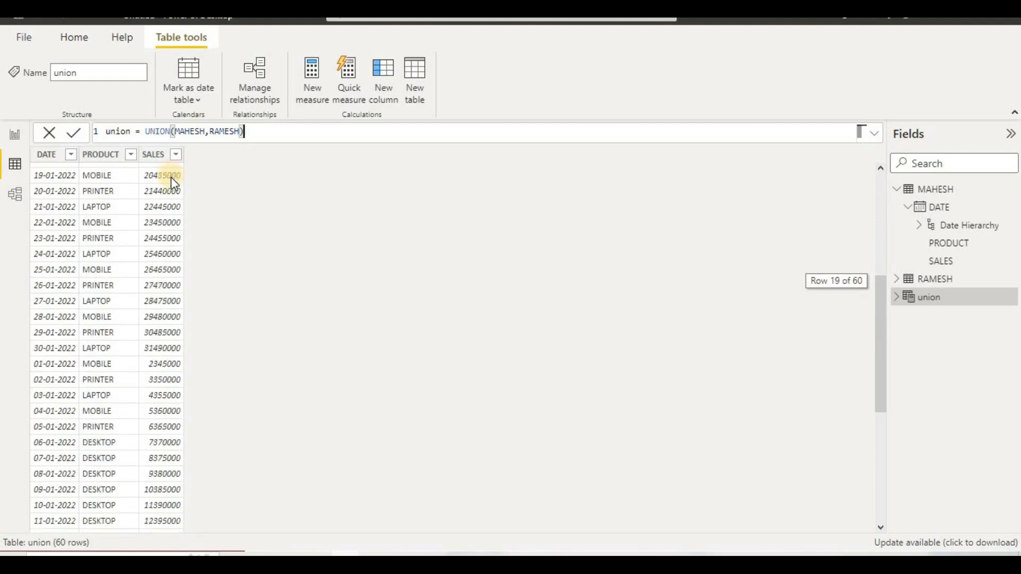
pyautogui.scroll(4, 98, 319)
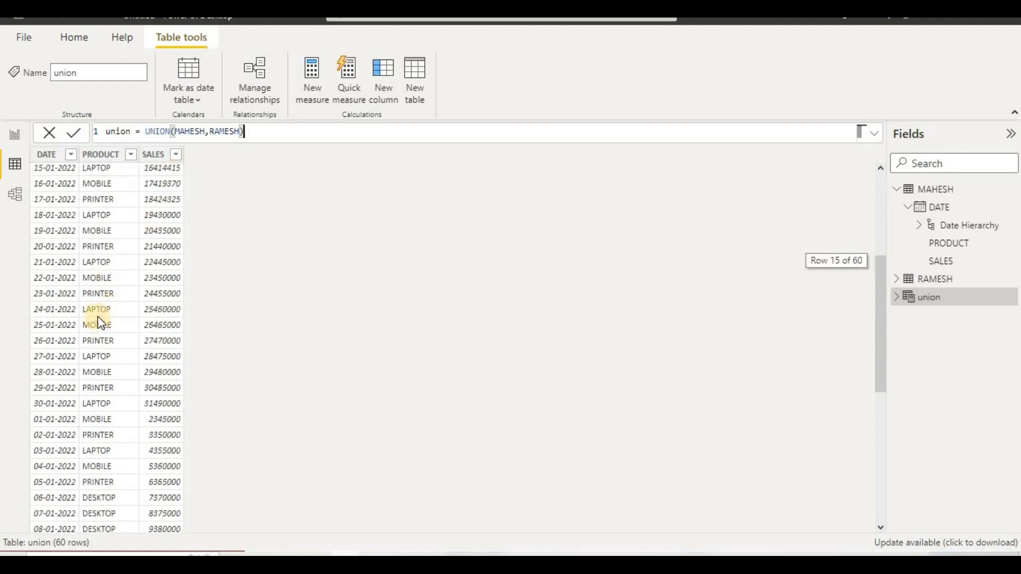
pyautogui.scroll(3, 97, 319)
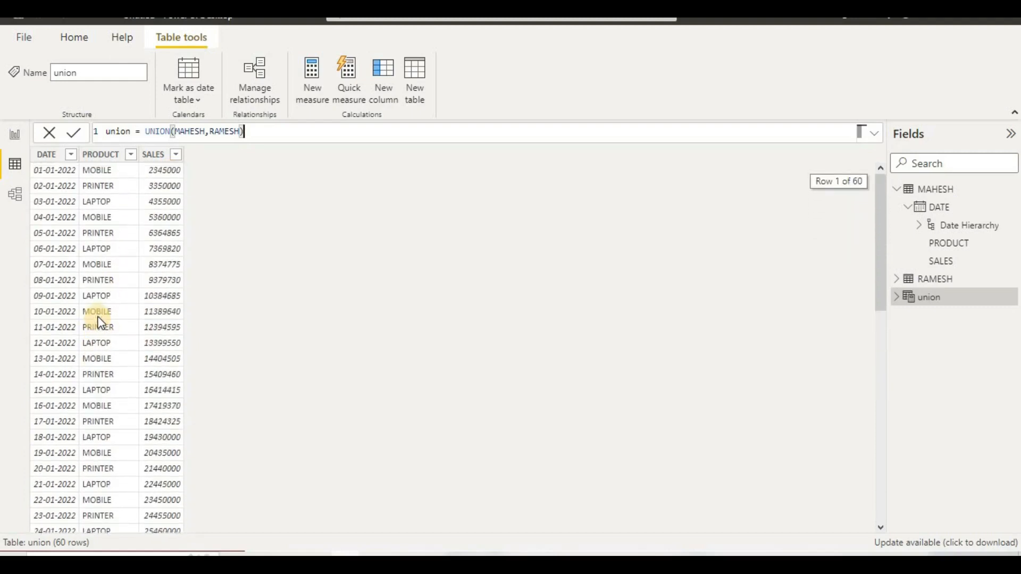
pyautogui.click(157, 171)
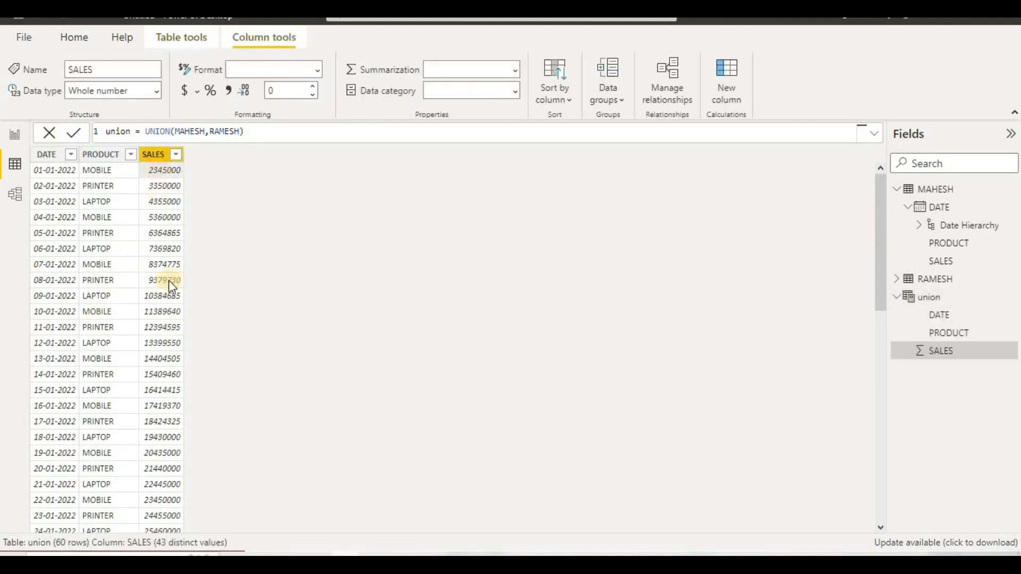
pyautogui.scroll(-5, 169, 287)
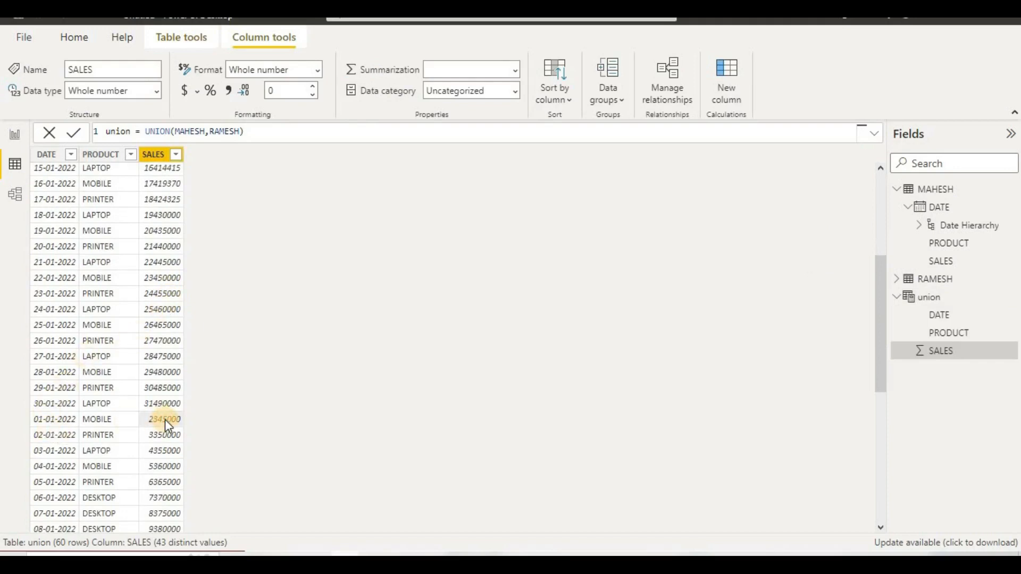
pyautogui.scroll(5, 165, 420)
pyautogui.scroll(-1, 143, 324)
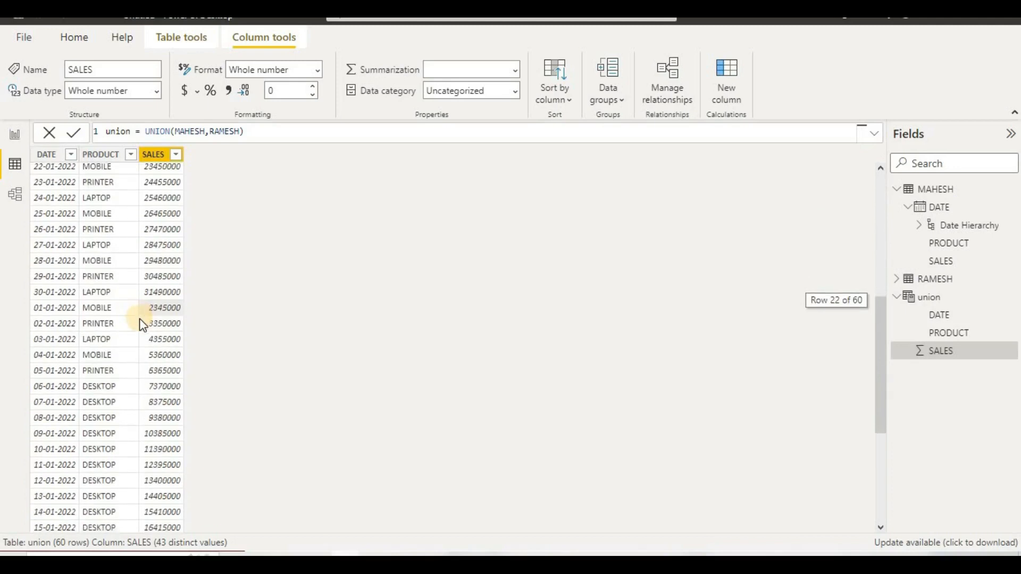
pyautogui.scroll(-5, 142, 324)
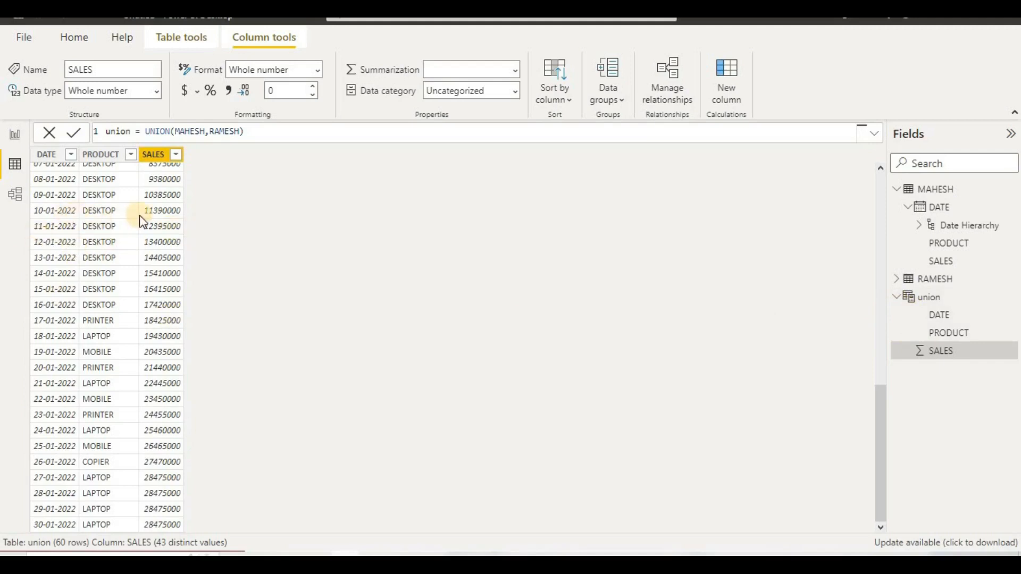
# Step: Create a calculated table named distinct with the formula DISTINCT(UNION(MAHESH,RAMESH)), reusing the union table's expression
pyautogui.click(15, 140)
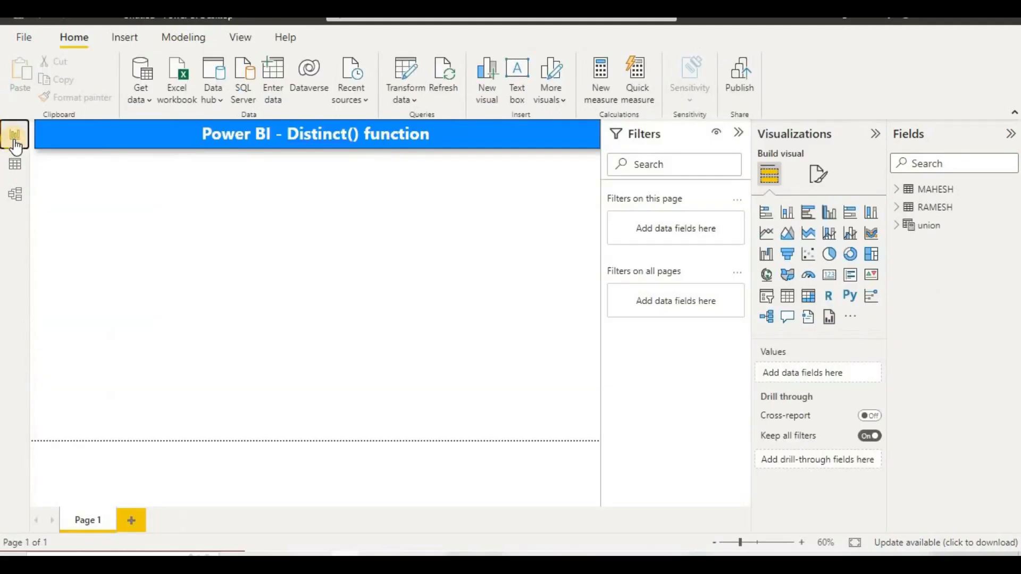
pyautogui.click(15, 164)
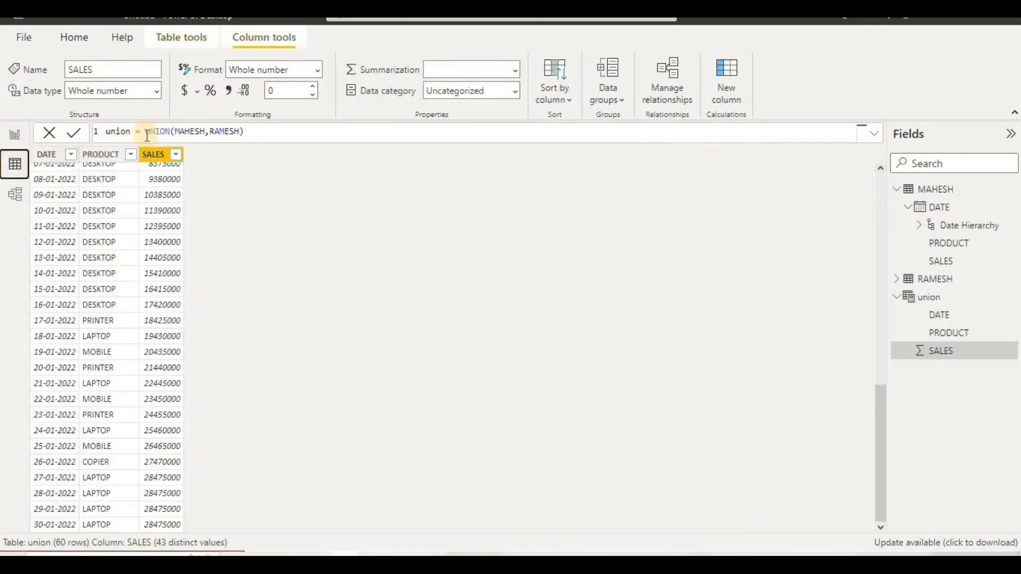
pyautogui.moveTo(147, 135); pyautogui.dragTo(316, 135)
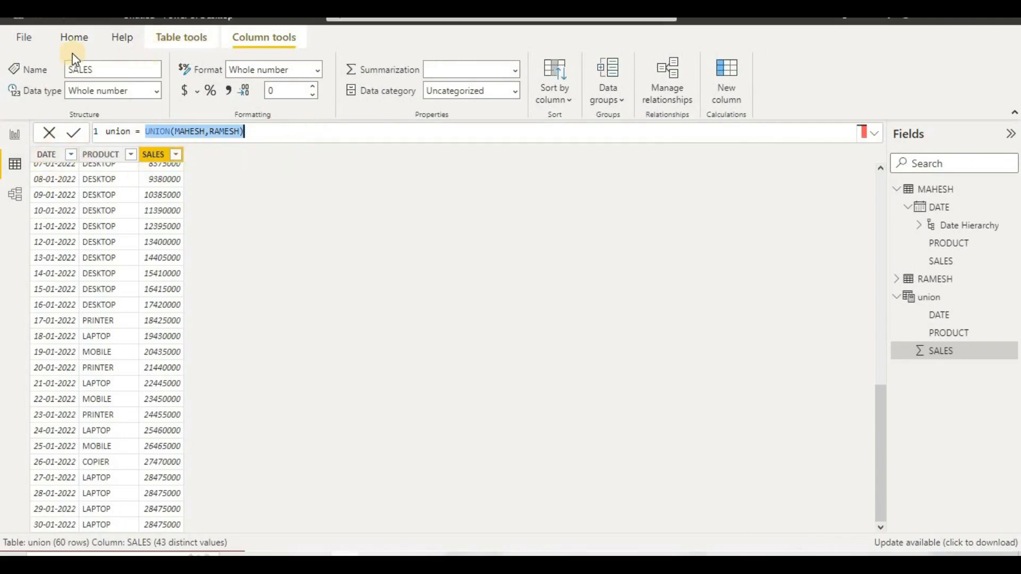
pyautogui.click(75, 39)
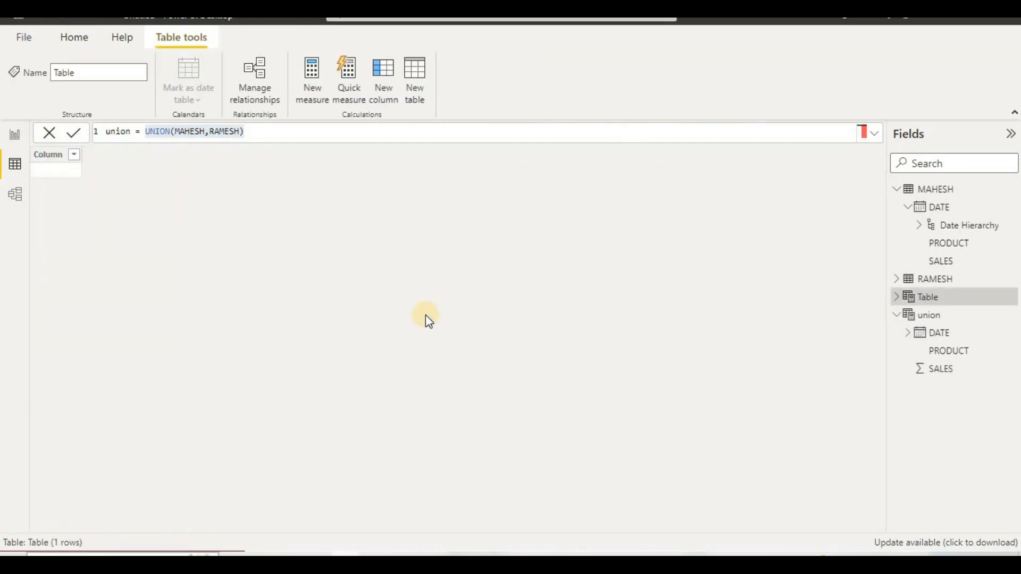
pyautogui.write('di')
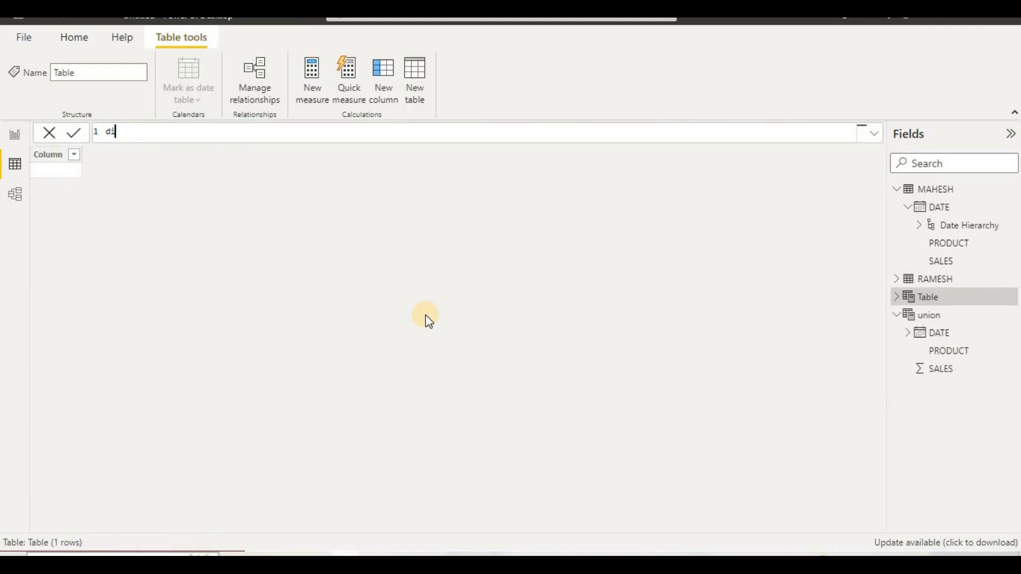
pyautogui.write('stinct=dis')
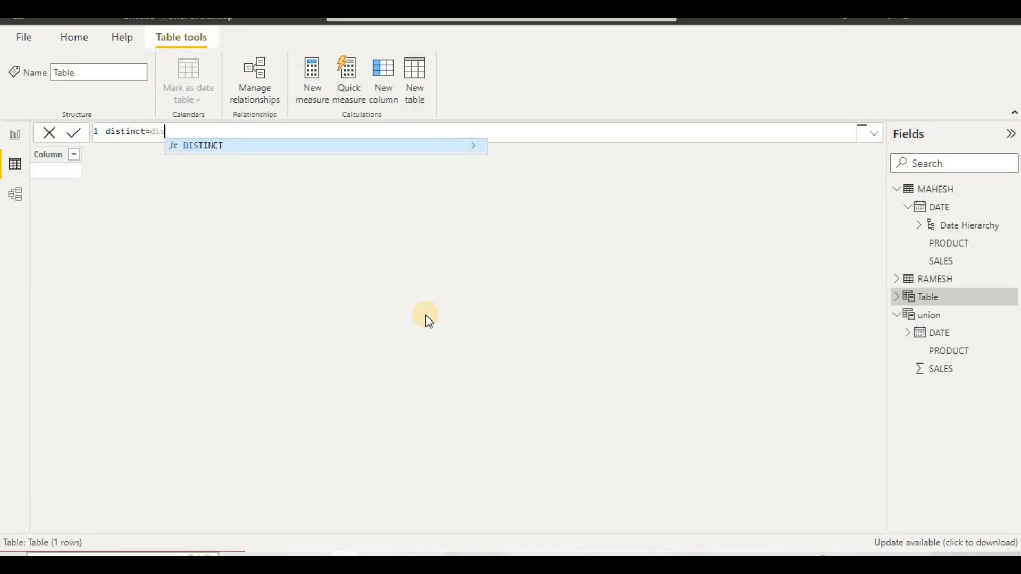
pyautogui.click(375, 150)
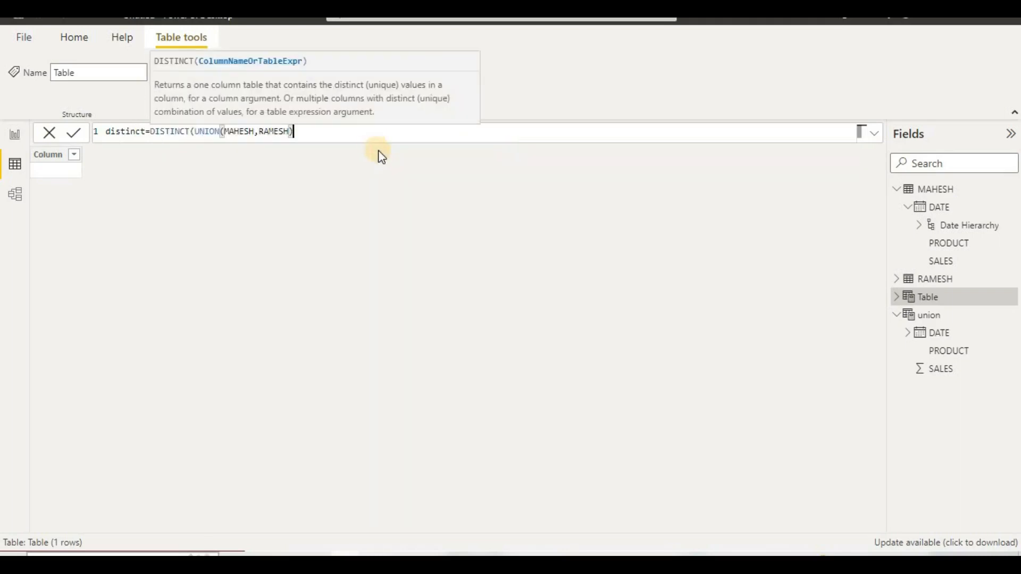
pyautogui.click(77, 140)
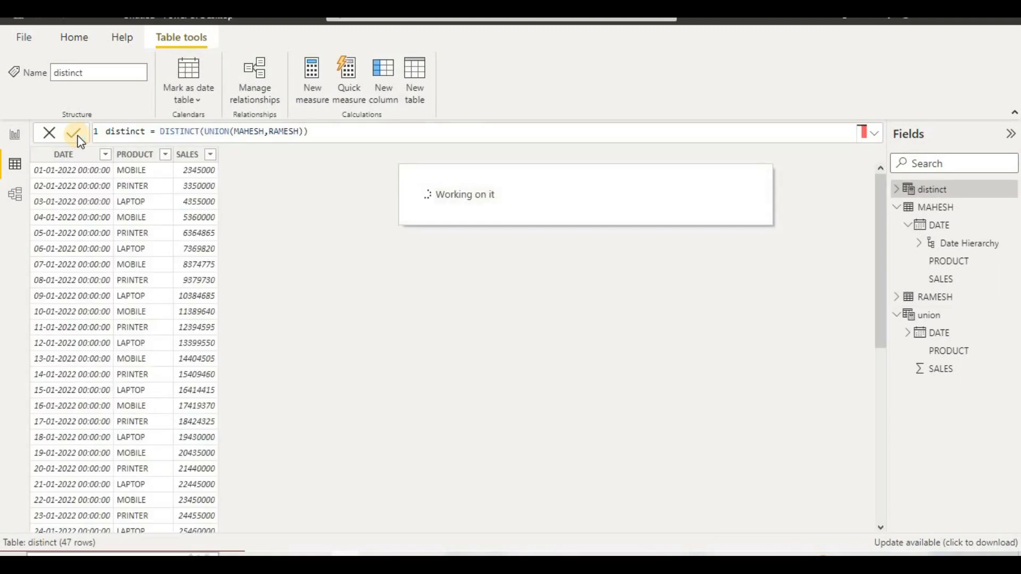
# Step: Review the rows of the distinct table and compare them with the rows of the union table
pyautogui.click(898, 193)
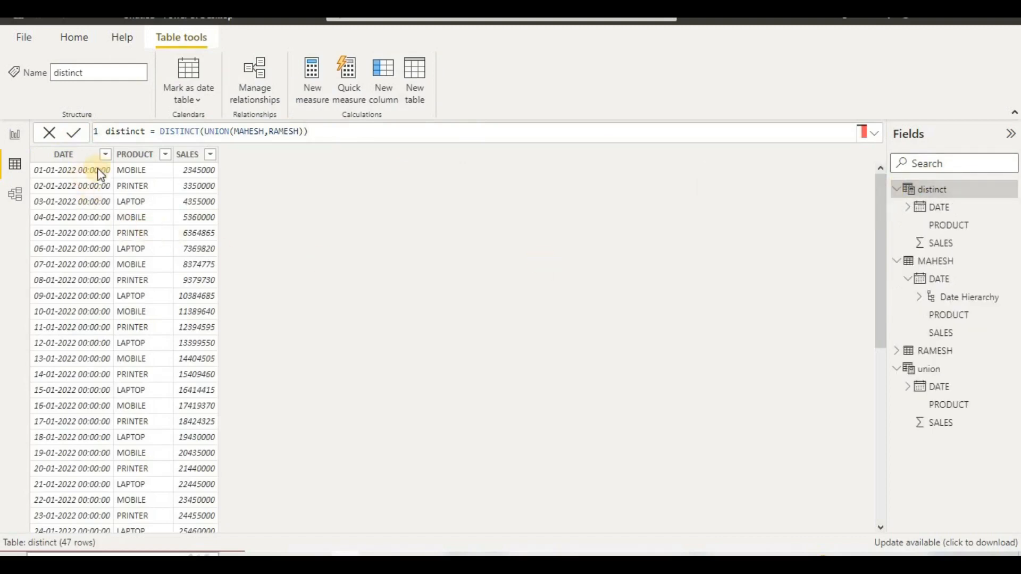
pyautogui.scroll(-5, 196, 346)
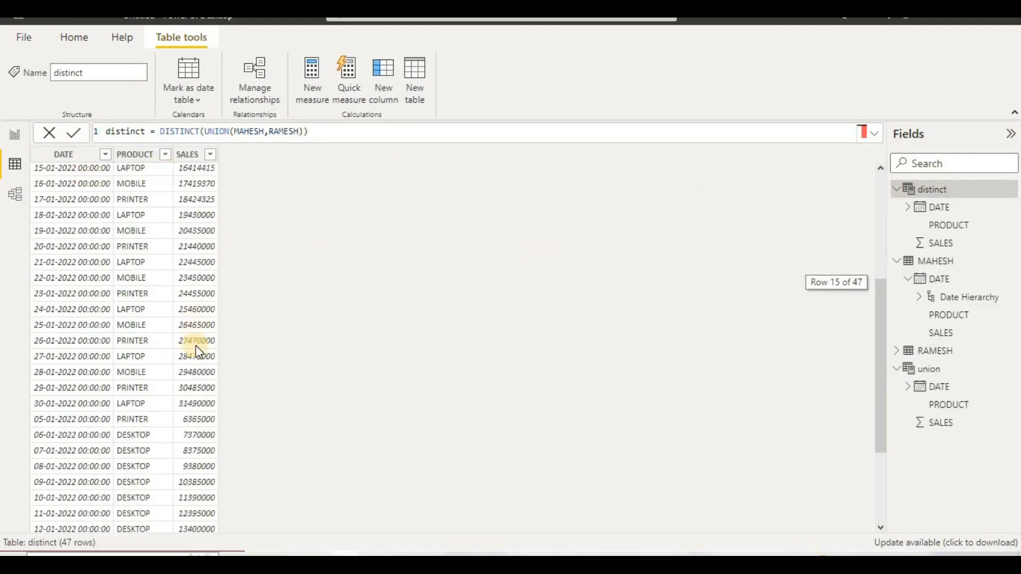
pyautogui.scroll(-3, 196, 346)
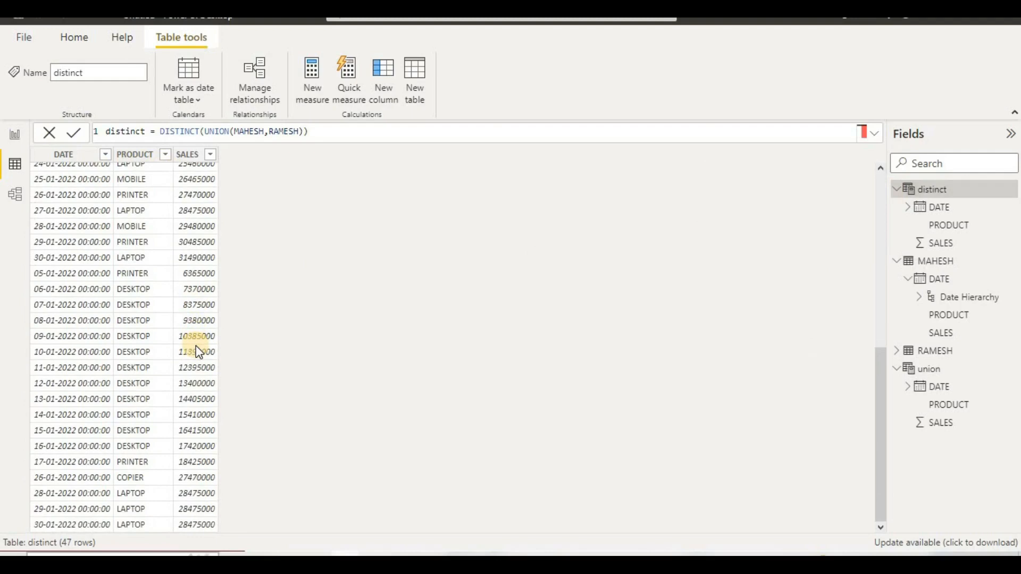
pyautogui.scroll(8, 196, 345)
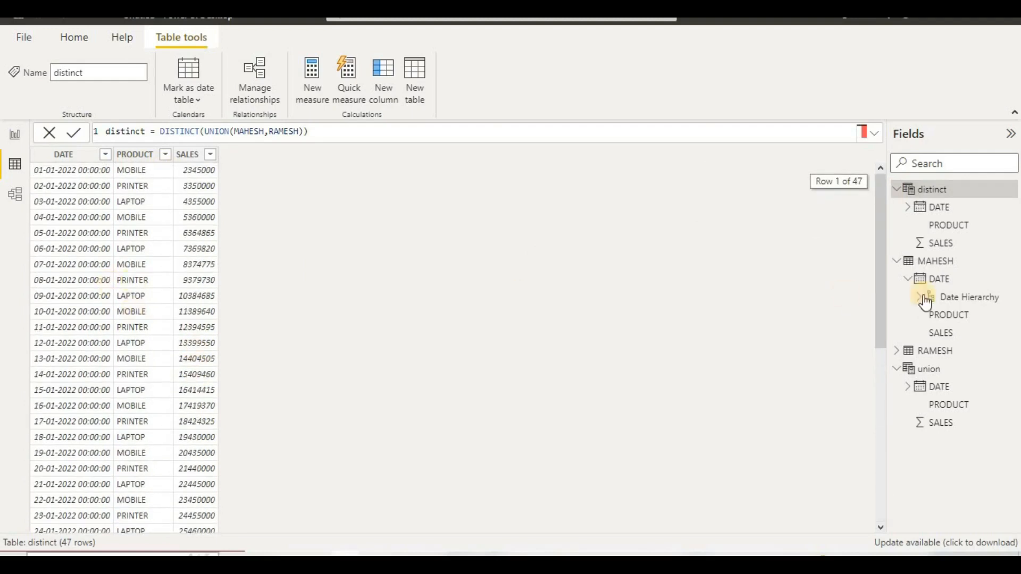
pyautogui.click(913, 369)
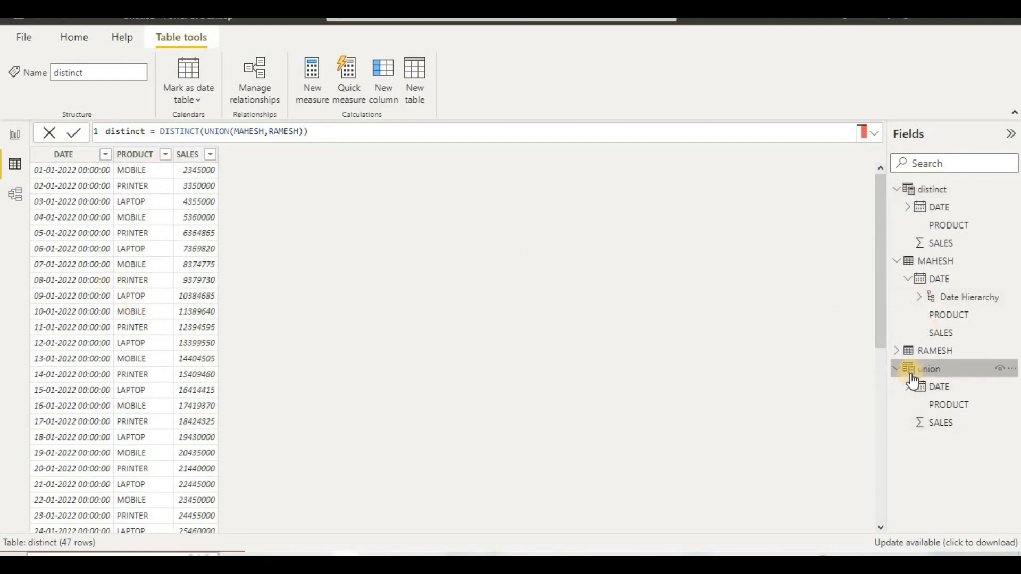
pyautogui.scroll(-12, 167, 274)
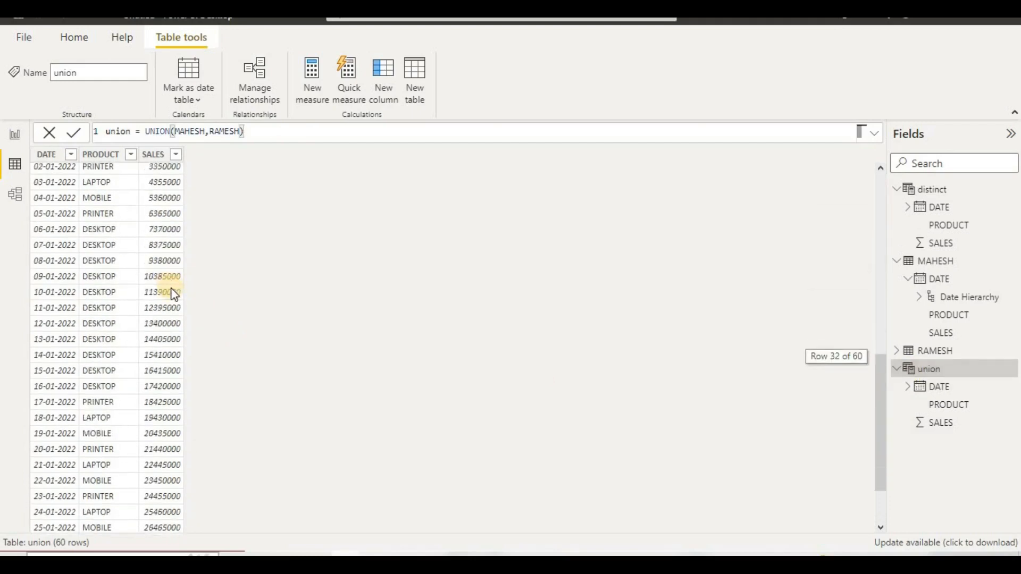
pyautogui.scroll(12, 173, 320)
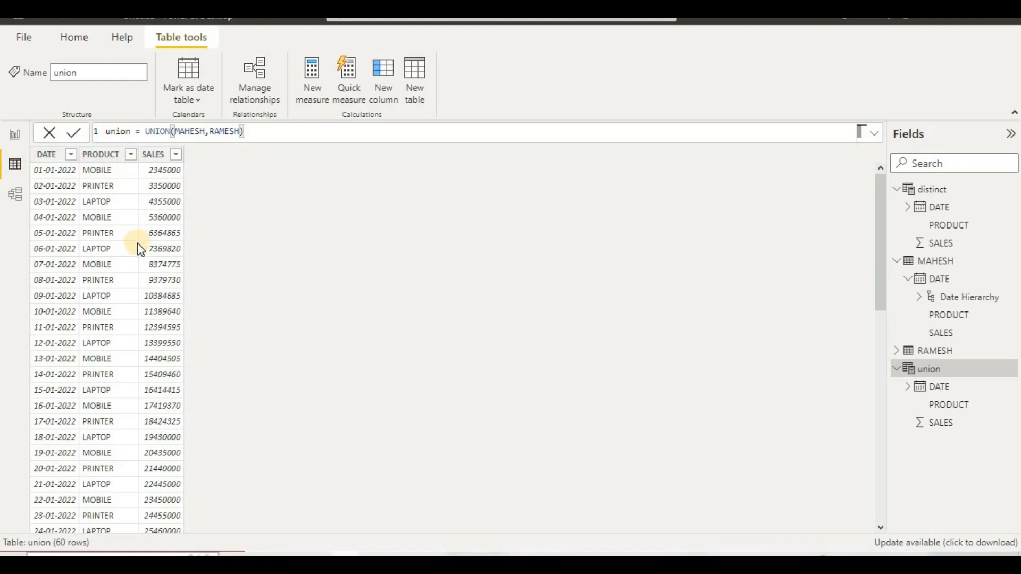
pyautogui.scroll(-3, 101, 287)
pyautogui.scroll(3, 109, 319)
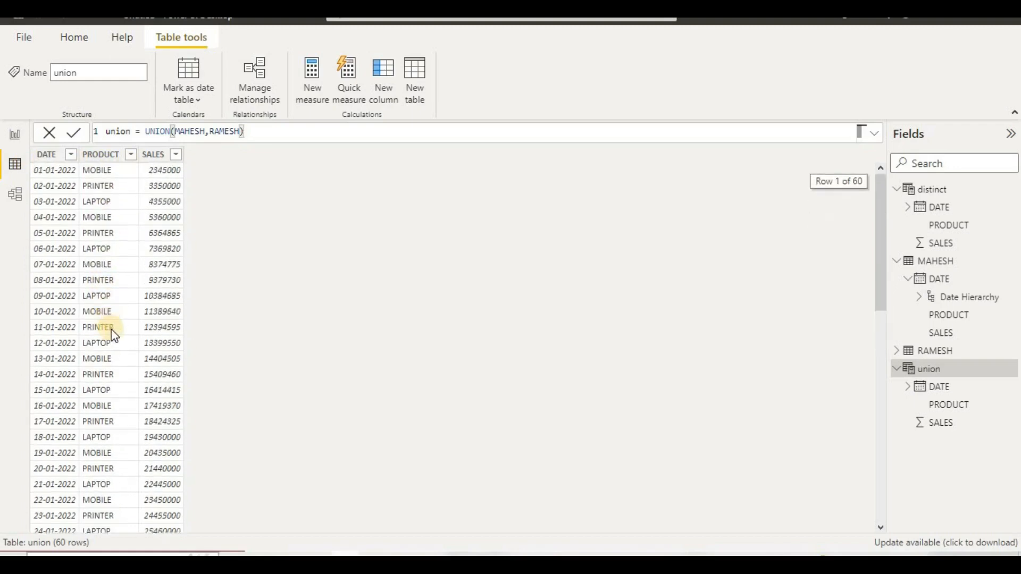
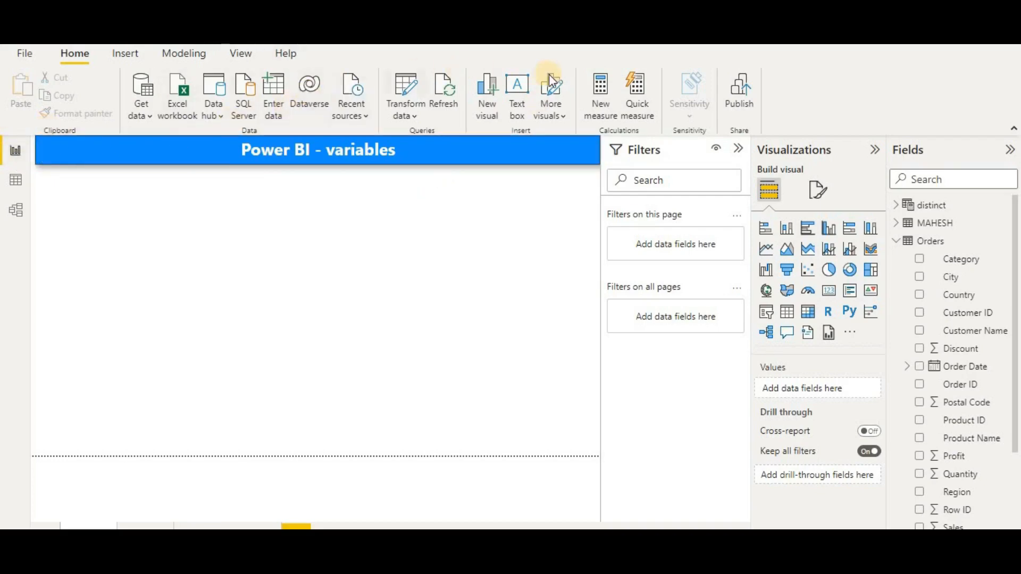
# Step: In the variables report, start a new measure named "add no" that declares var no1=23 and var no2=45, followed by RETURN
pyautogui.click(594, 106)
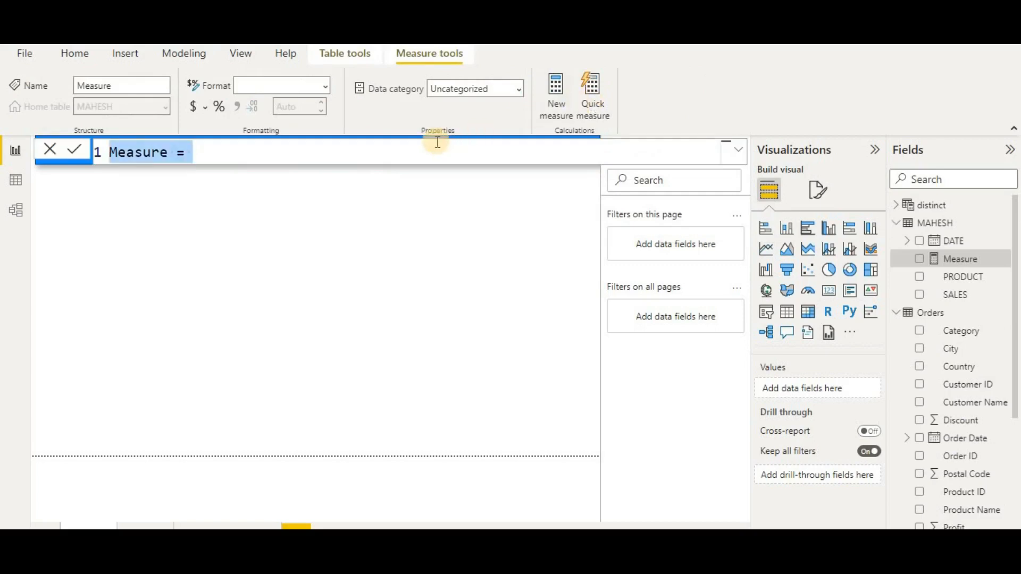
pyautogui.press('BackSpace')
pyautogui.write('add')
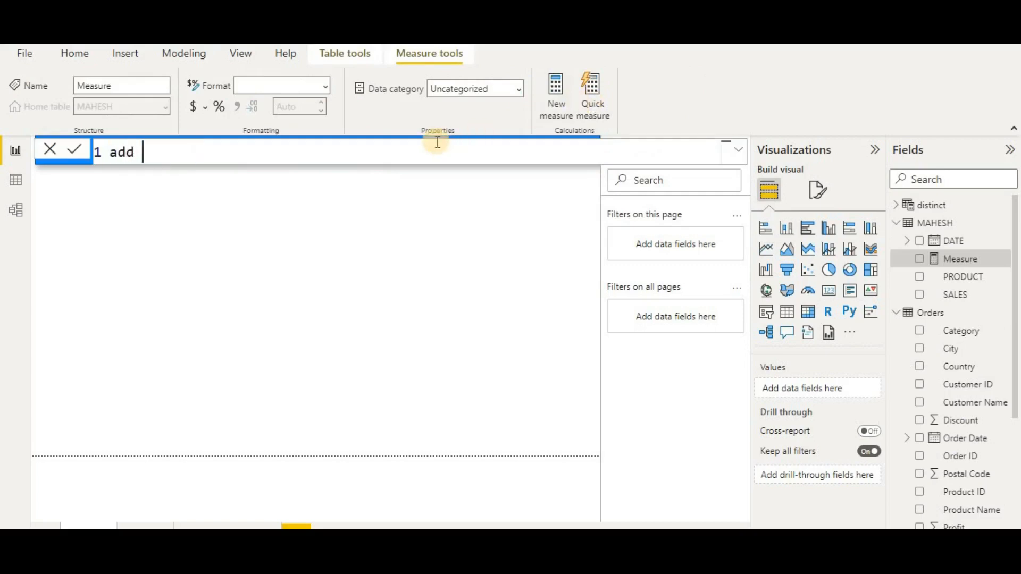
pyautogui.write(' no= var')
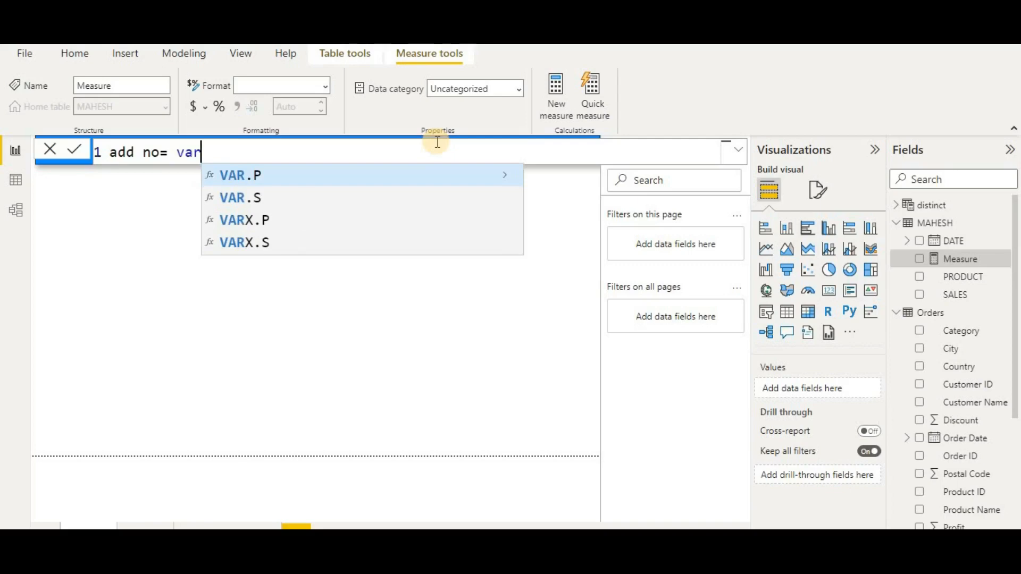
pyautogui.write(' no1')
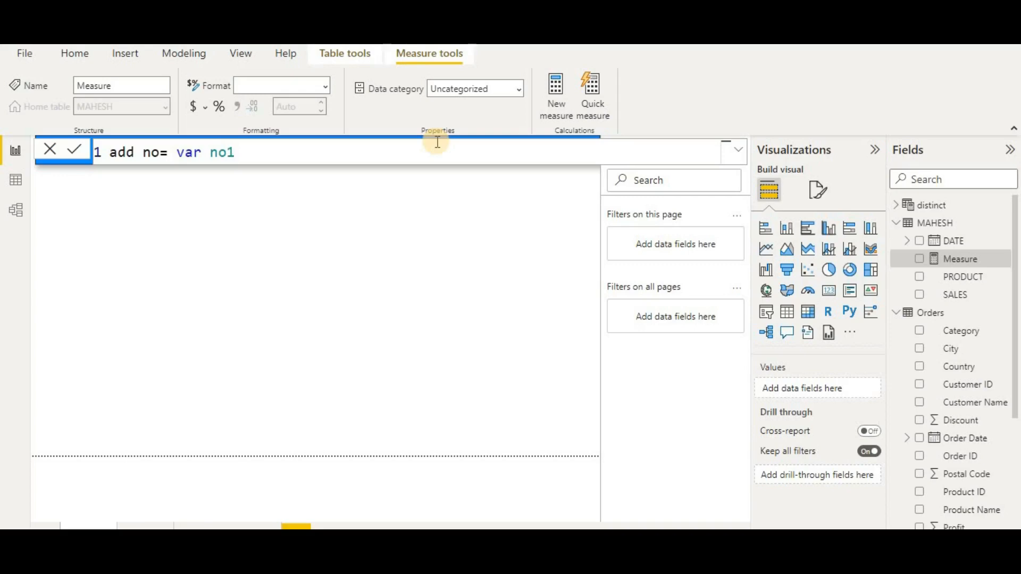
pyautogui.write('=23 var no2')
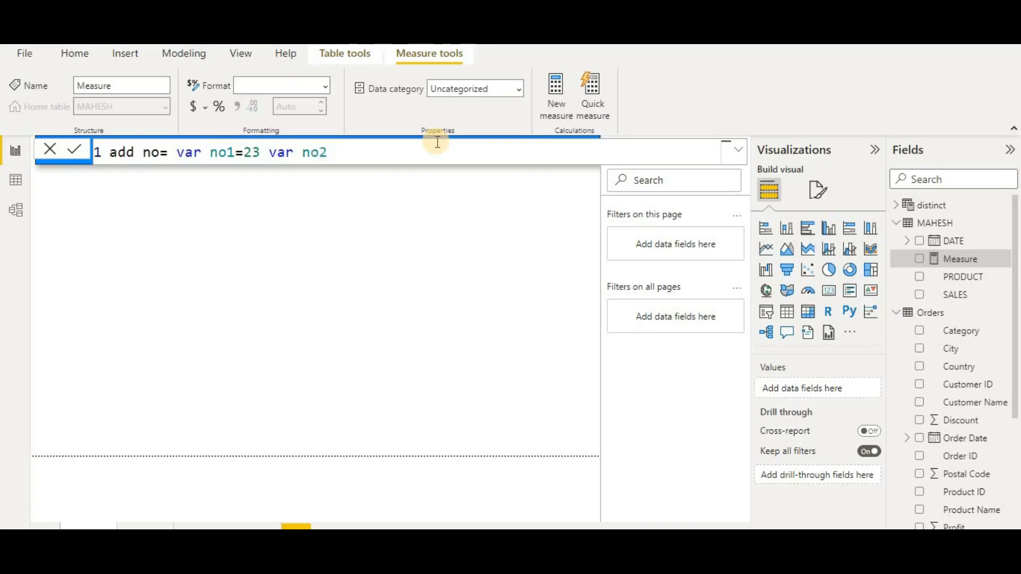
pyautogui.write('=45 RETURN ')
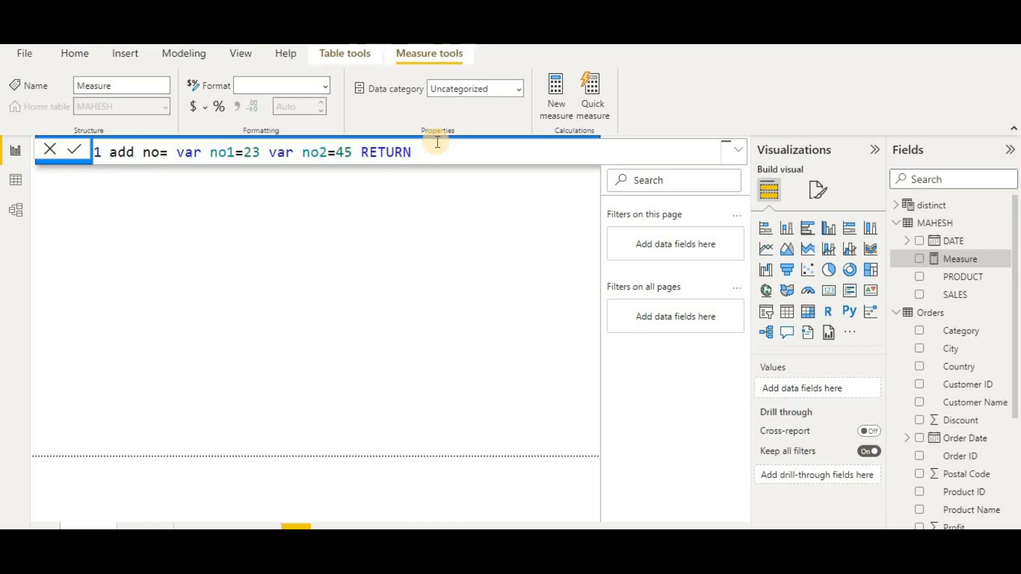
# Step: Complete the "add no" measure so that RETURN gives no1+no2, and commit the formula
pyautogui.write('no')
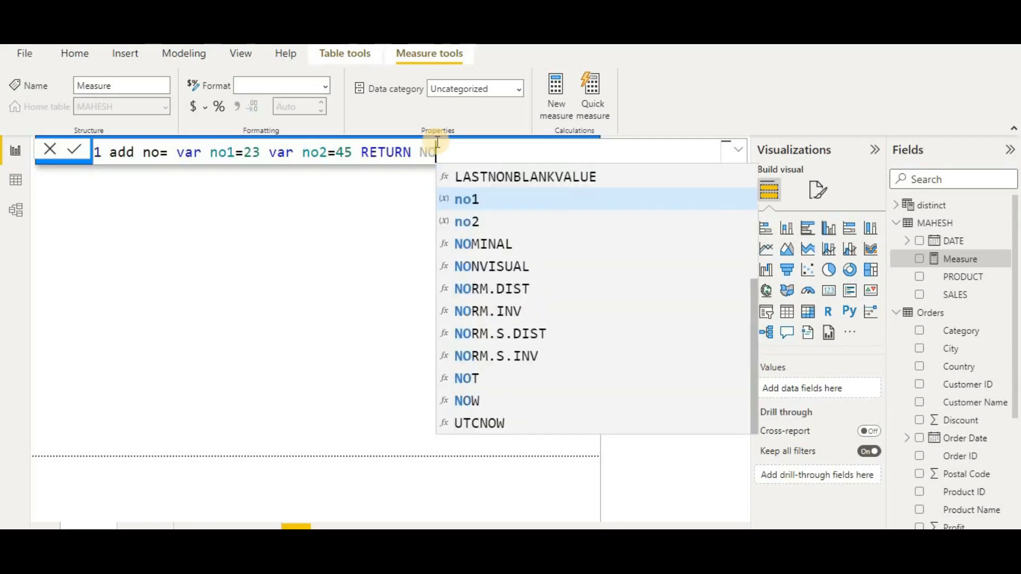
pyautogui.press('BackSpace')
pyautogui.press('BackSpace')
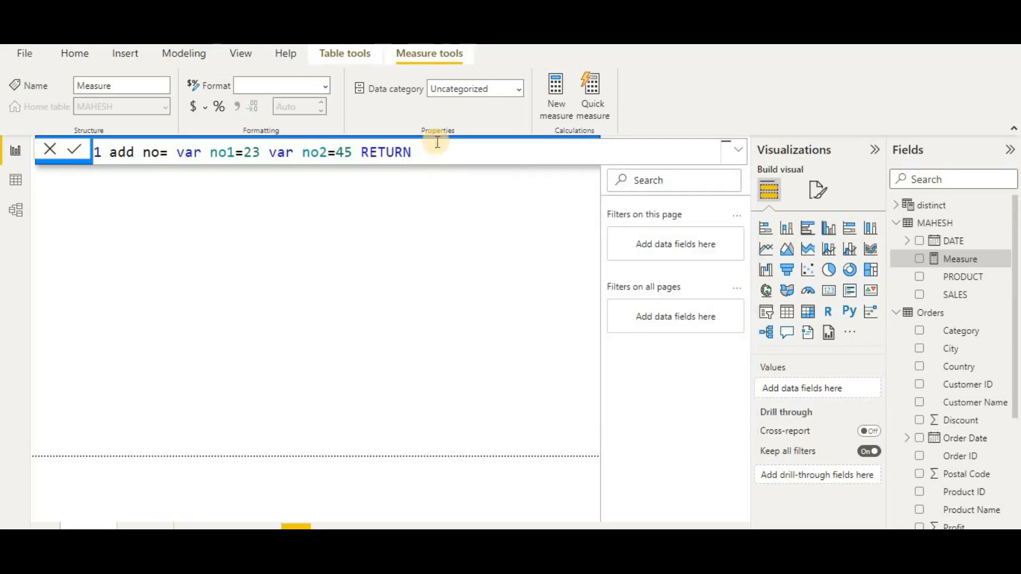
pyautogui.write('no1')
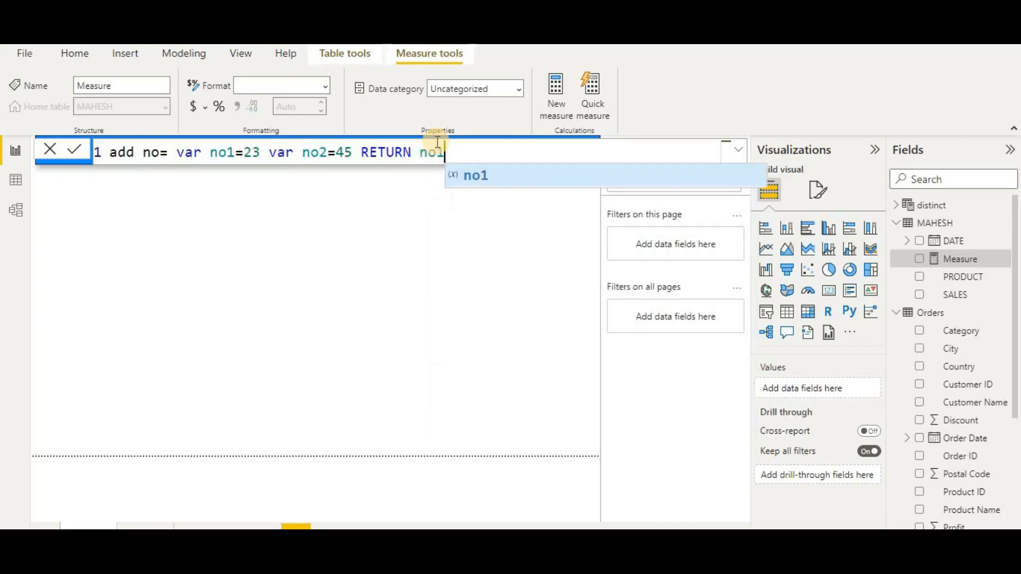
pyautogui.write('+')
pyautogui.write('no')
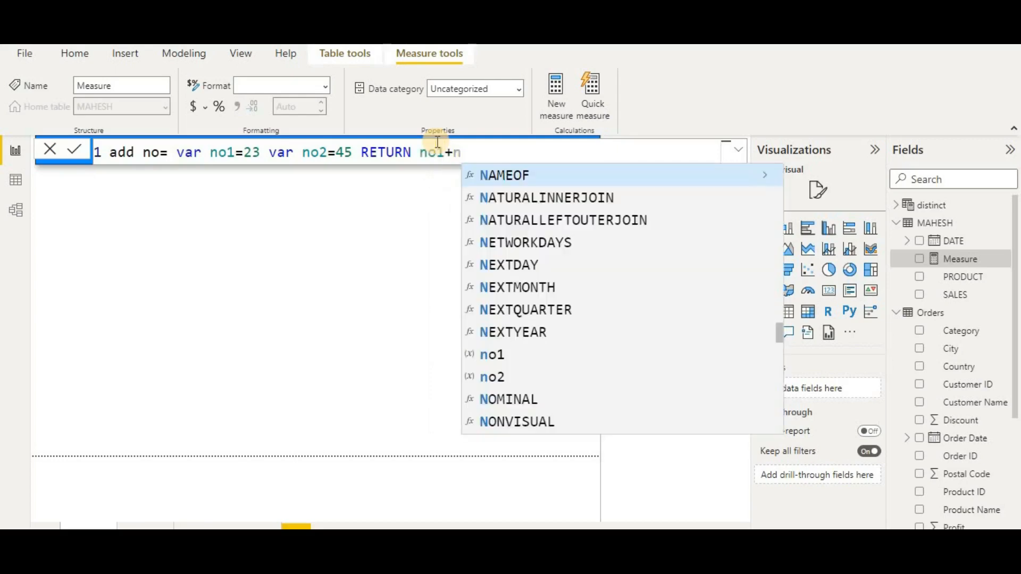
pyautogui.write('1')
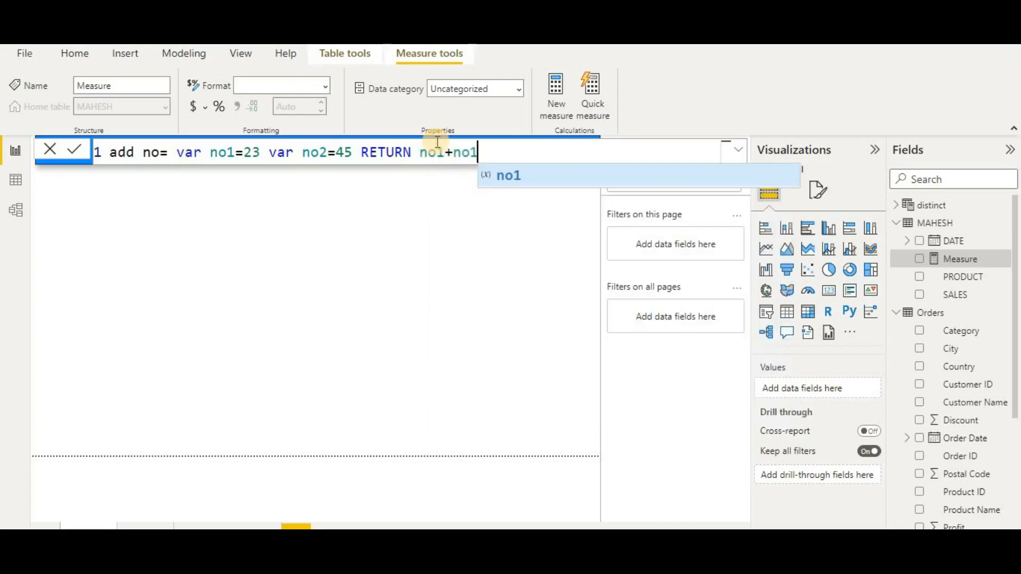
pyautogui.press('BackSpace')
pyautogui.write('2')
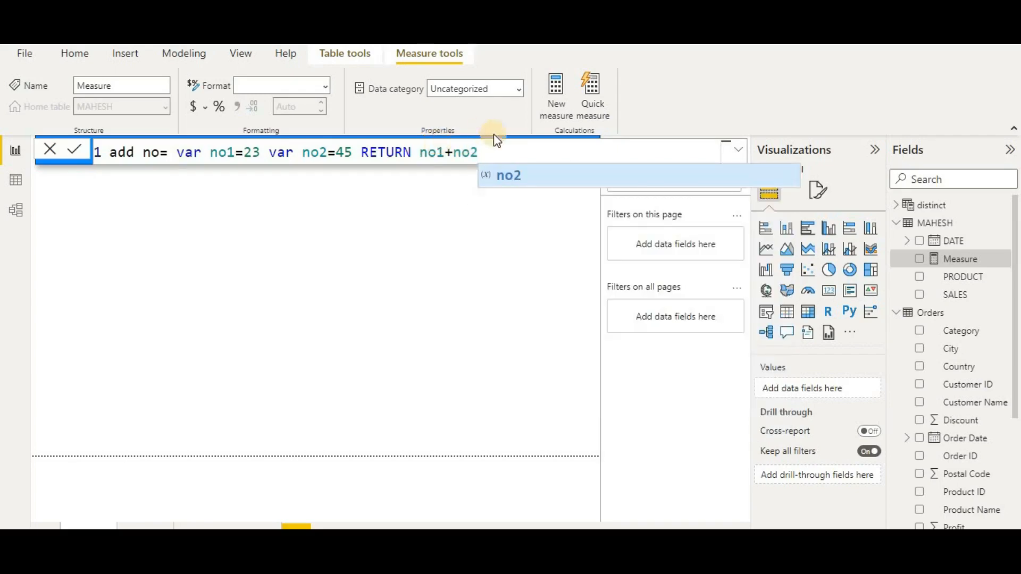
pyautogui.click(438, 207)
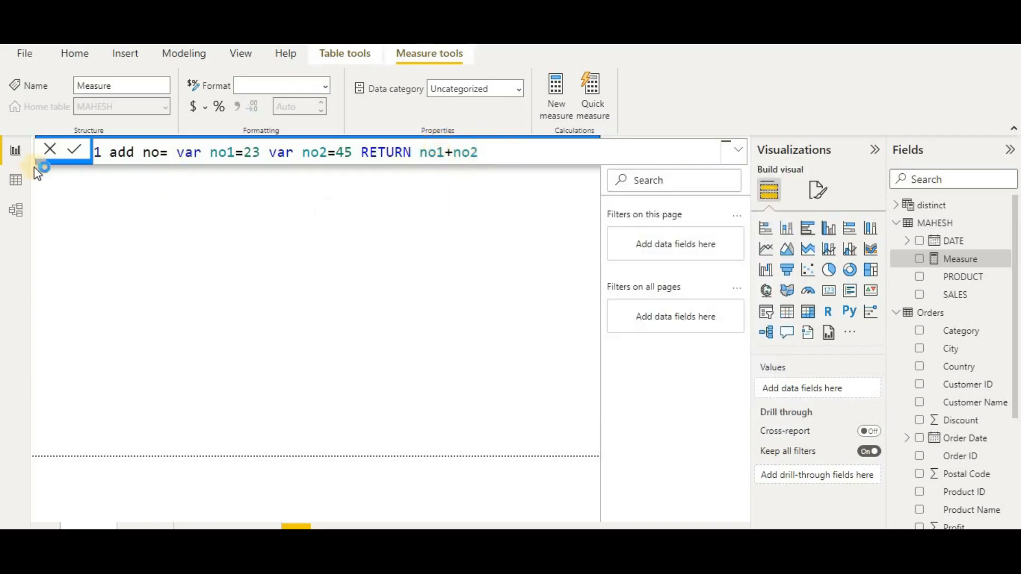
pyautogui.click(73, 150)
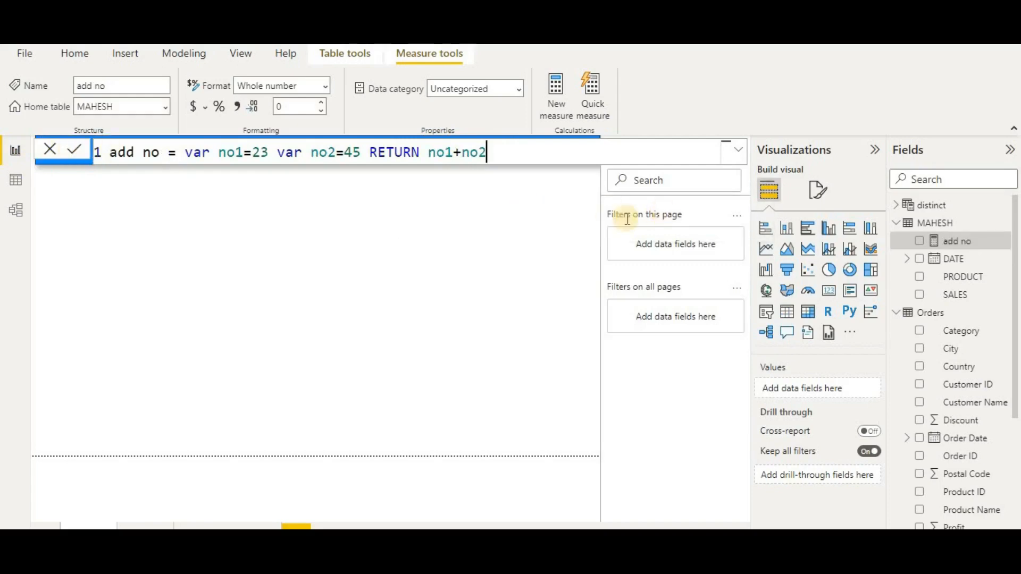
pyautogui.click(82, 147)
# Step: Add a card visual showing the "add no" measure and enlarge its height on the report page
pyautogui.click(828, 292)
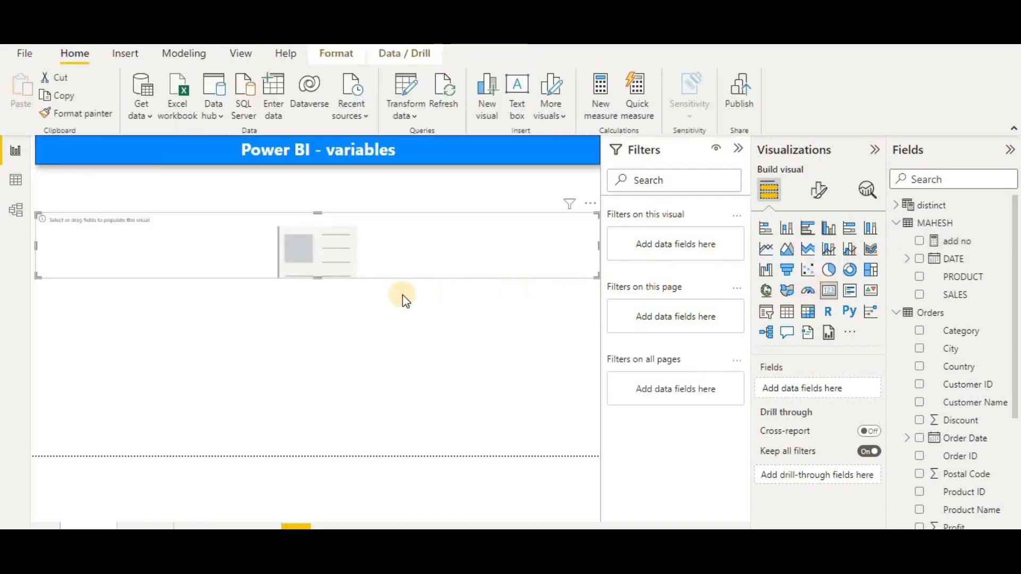
pyautogui.moveTo(957, 241); pyautogui.dragTo(493, 265)
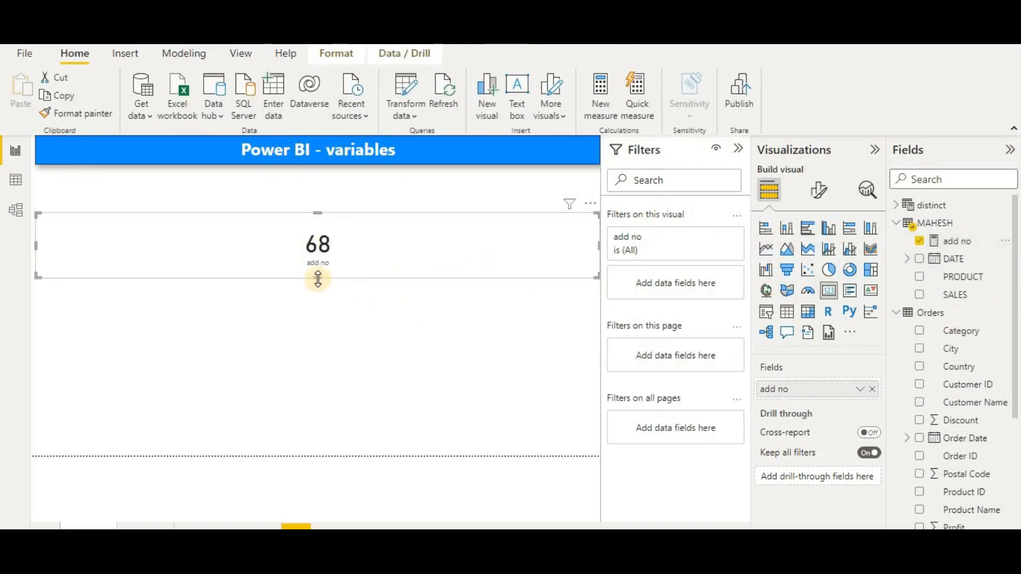
pyautogui.moveTo(318, 278); pyautogui.dragTo(306, 367)
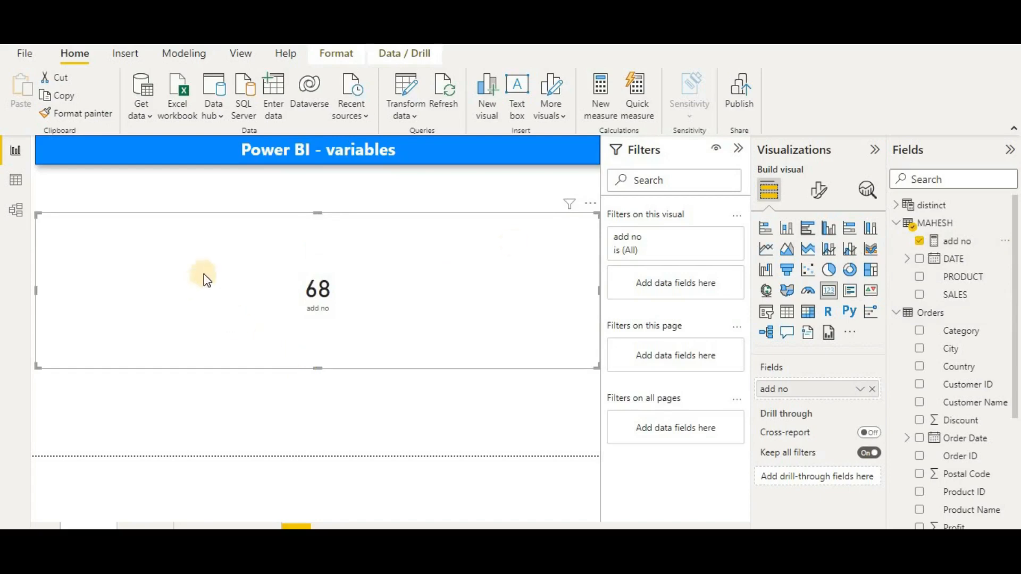
# Step: Show the "add no" measure's formula, and open the Orders table in Data view to examine its columns and rows
pyautogui.click(982, 245)
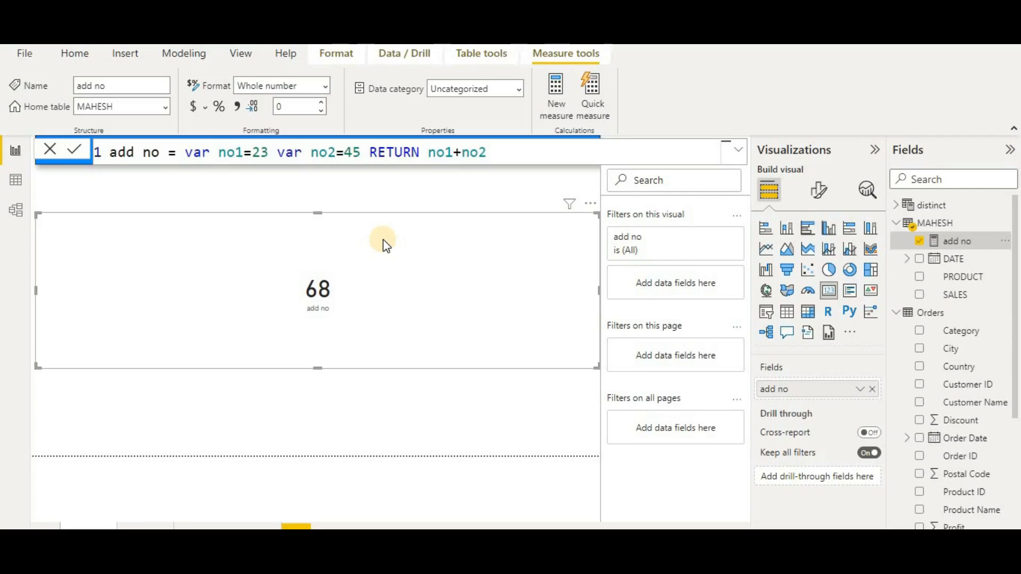
pyautogui.click(903, 225)
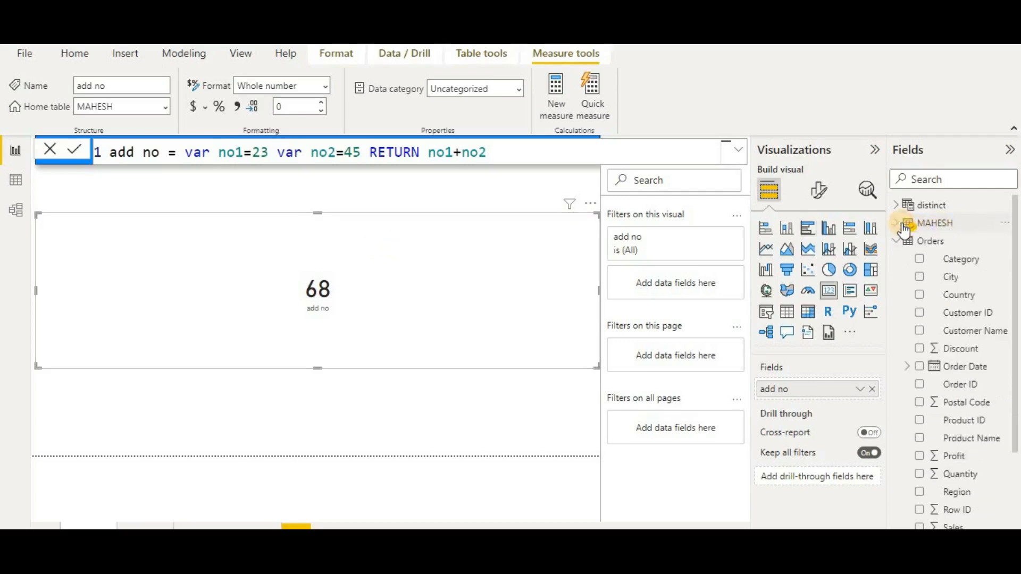
pyautogui.click(910, 367)
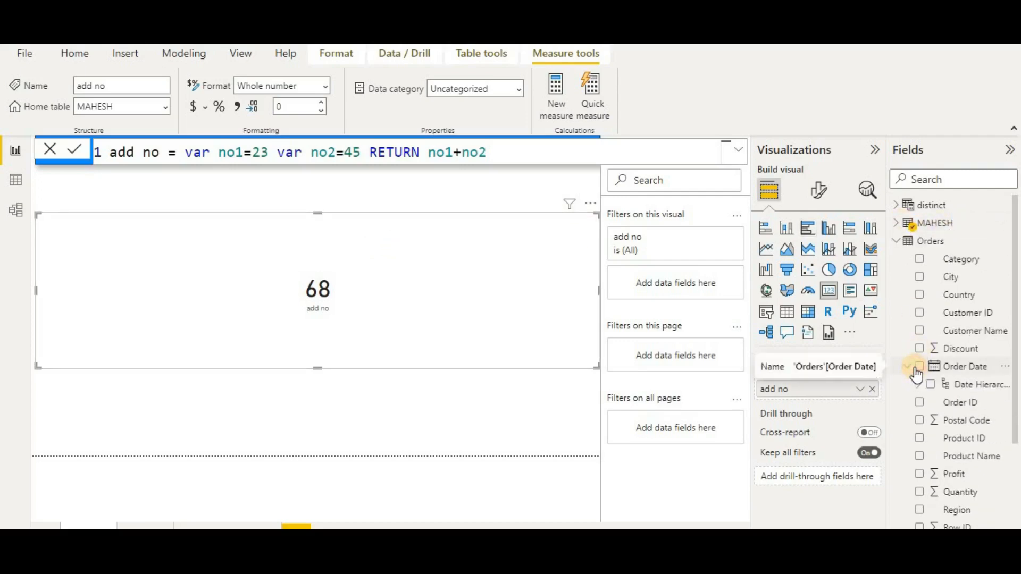
pyautogui.click(15, 192)
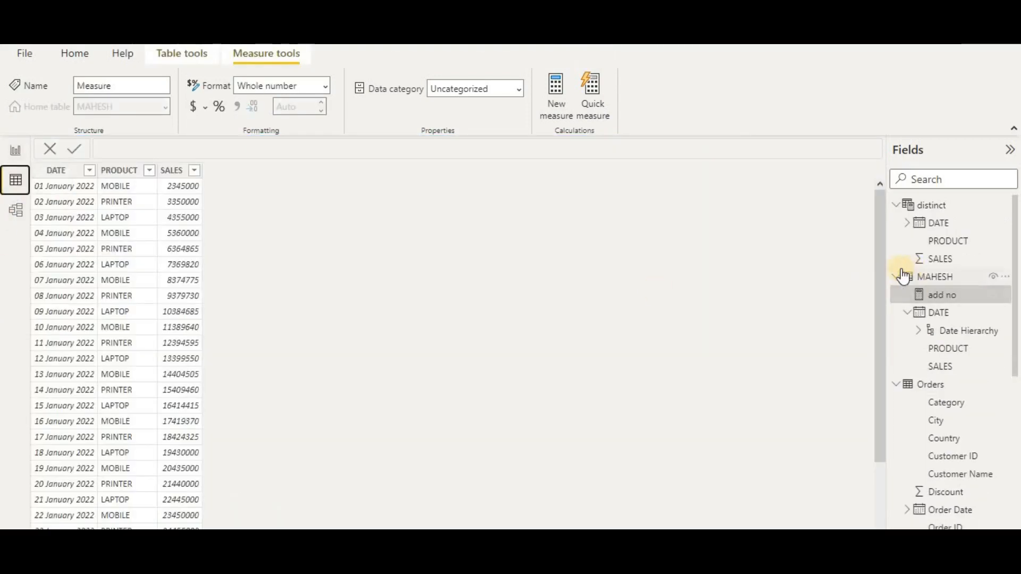
pyautogui.click(910, 386)
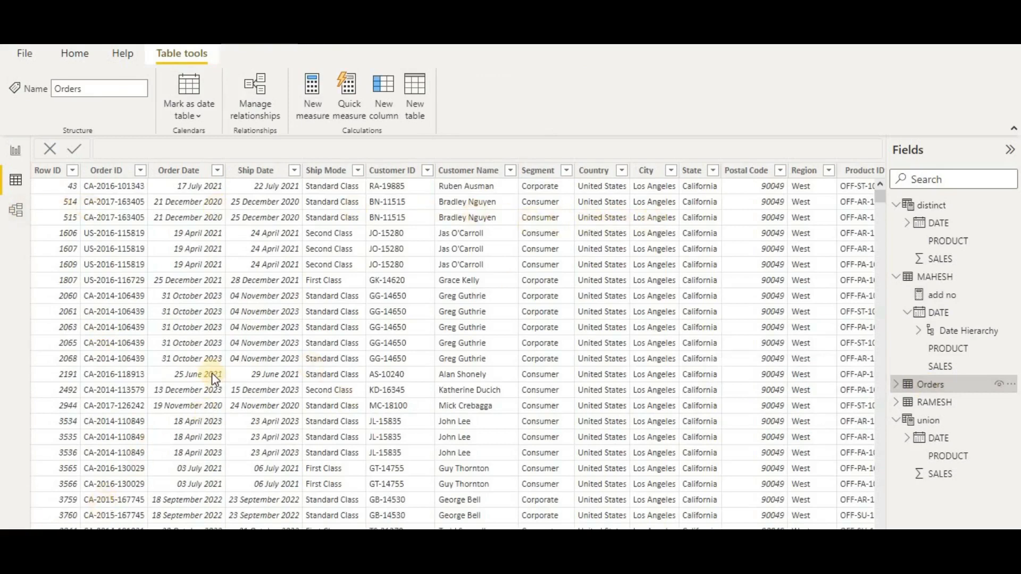
pyautogui.scroll(-1, 215, 371)
pyautogui.scroll(1, 216, 371)
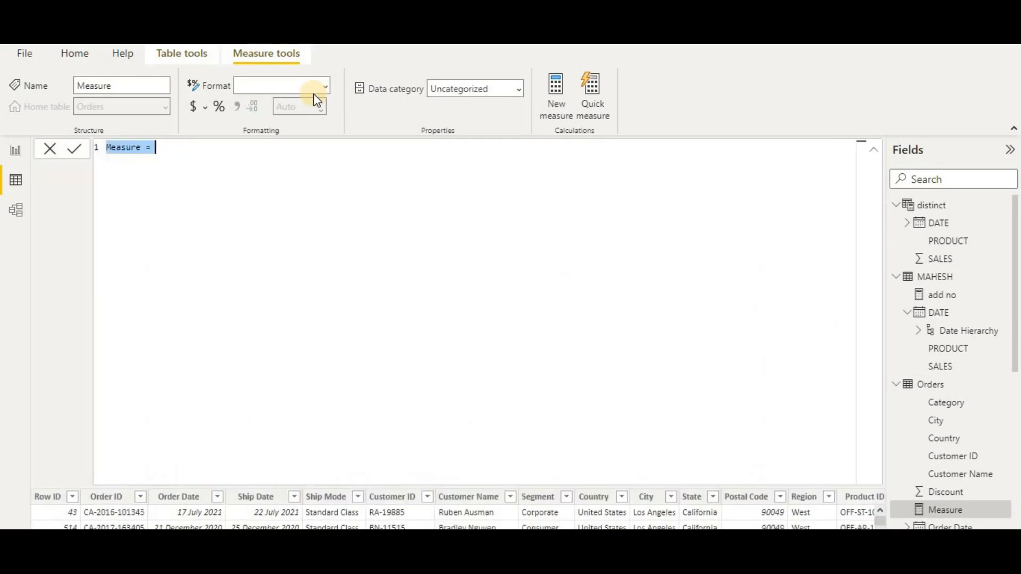
# Step: Start a new measure named "best sales" in the Orders table, enlarging the formula text and opening the expression with var
pyautogui.hotkey('ctrl', '+')
pyautogui.hotkey('ctrl', '+')
pyautogui.hotkey('ctrl', '+')
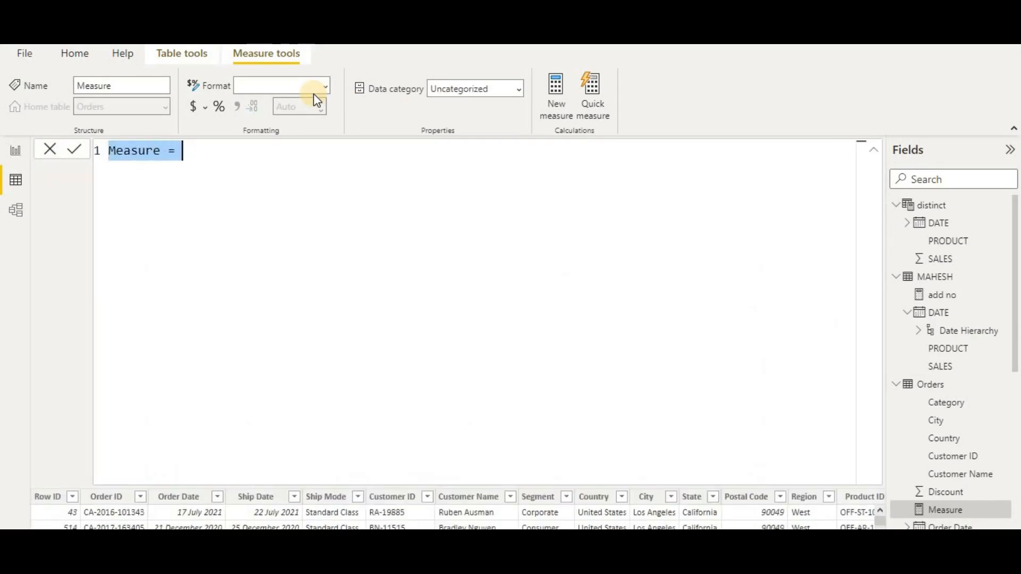
pyautogui.press('BackSpace')
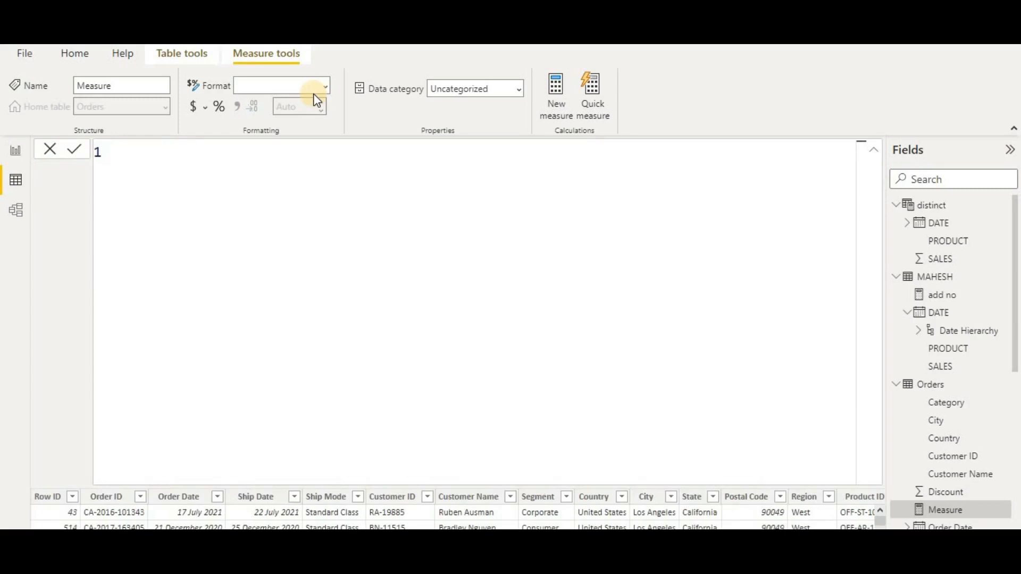
pyautogui.write('best sales =')
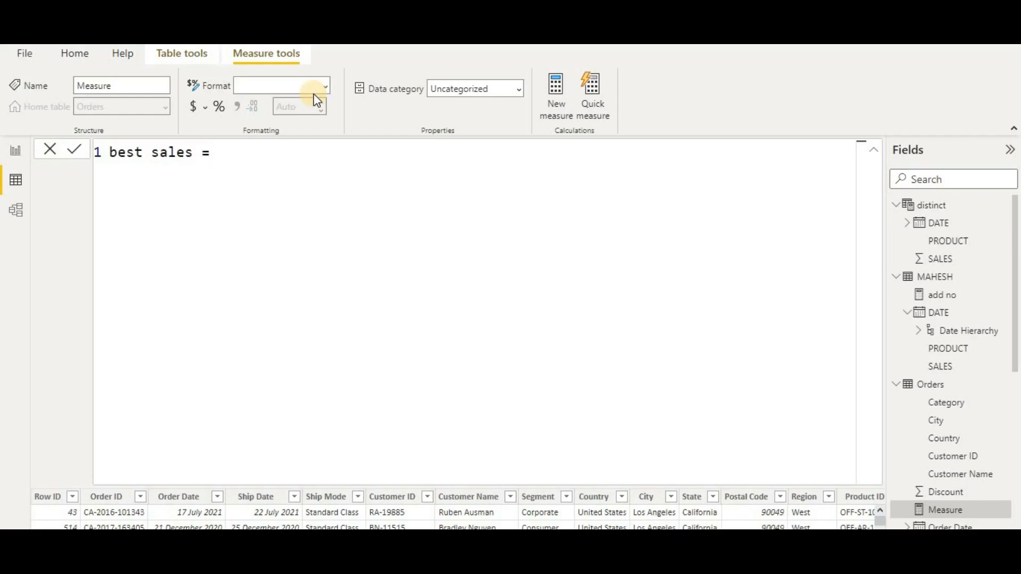
pyautogui.write('vr')
pyautogui.press('BackSpace')
pyautogui.write('s')
pyautogui.press('BackSpace')
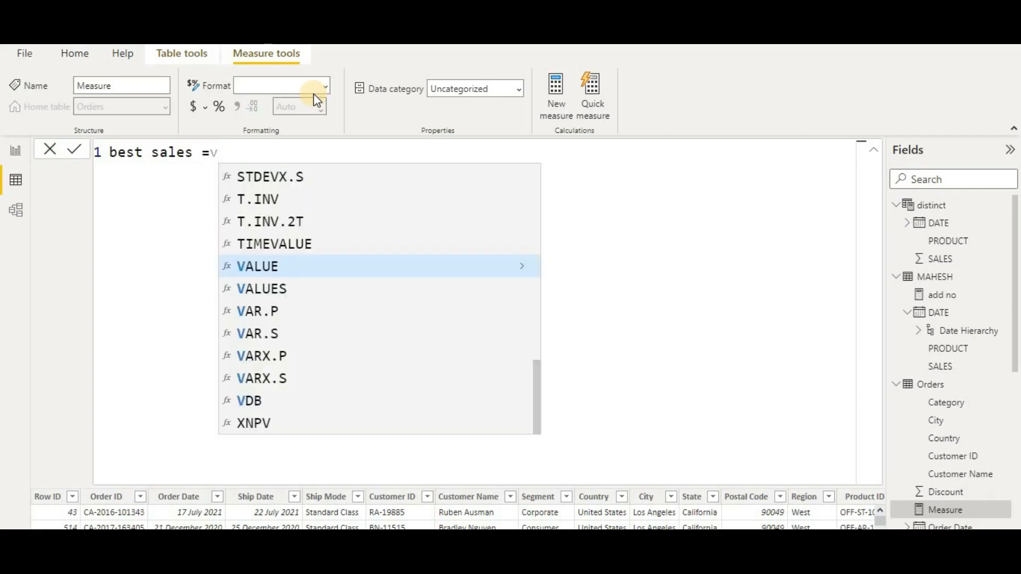
pyautogui.write('ar')
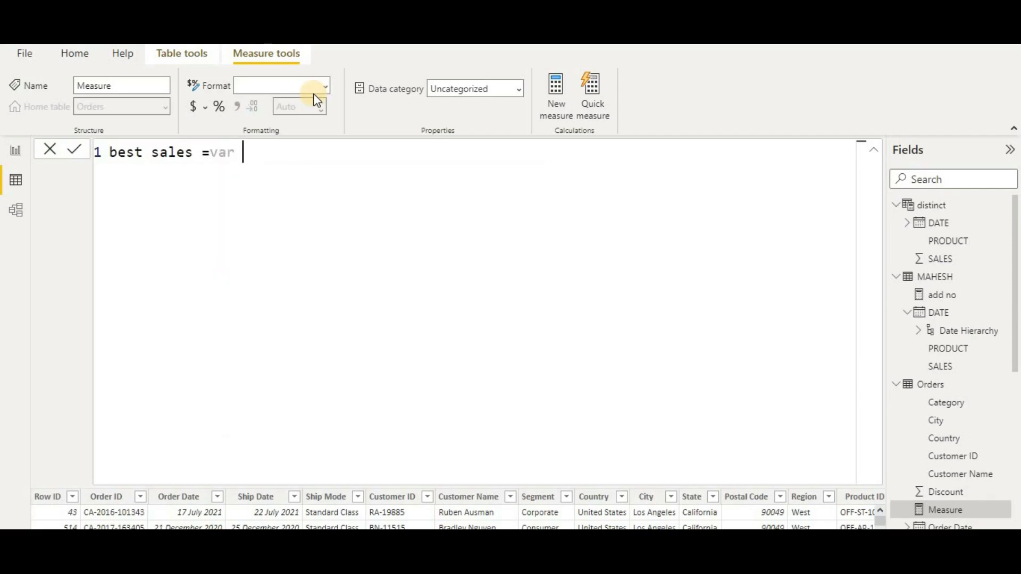
# Step: Name the first variable east and assign it CALCULATE with sum(Orders[Sales]) as the expression
pyautogui.write(' east =cal')
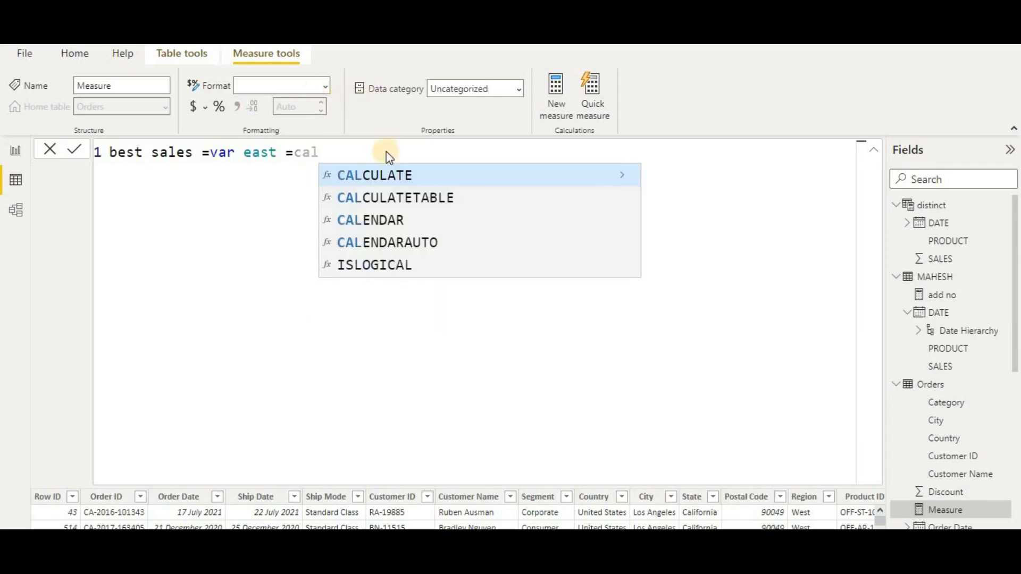
pyautogui.press('Tab')
pyautogui.write('su')
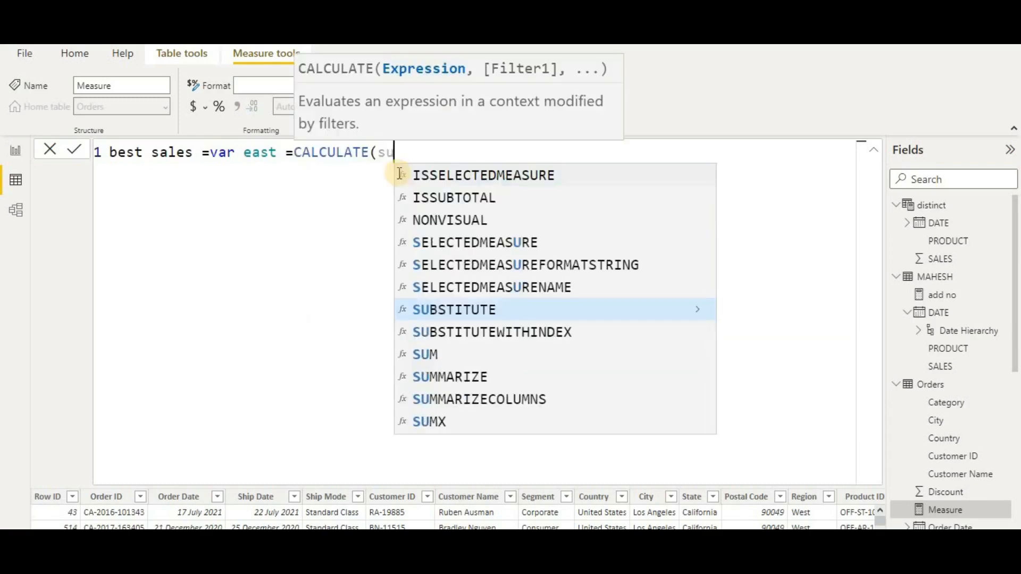
pyautogui.write('m(')
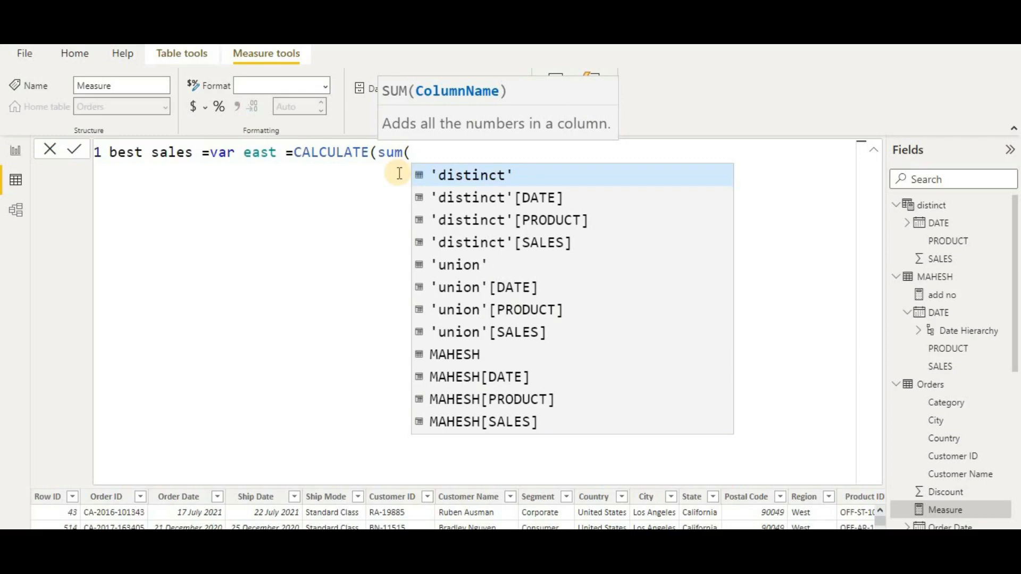
pyautogui.write('ord')
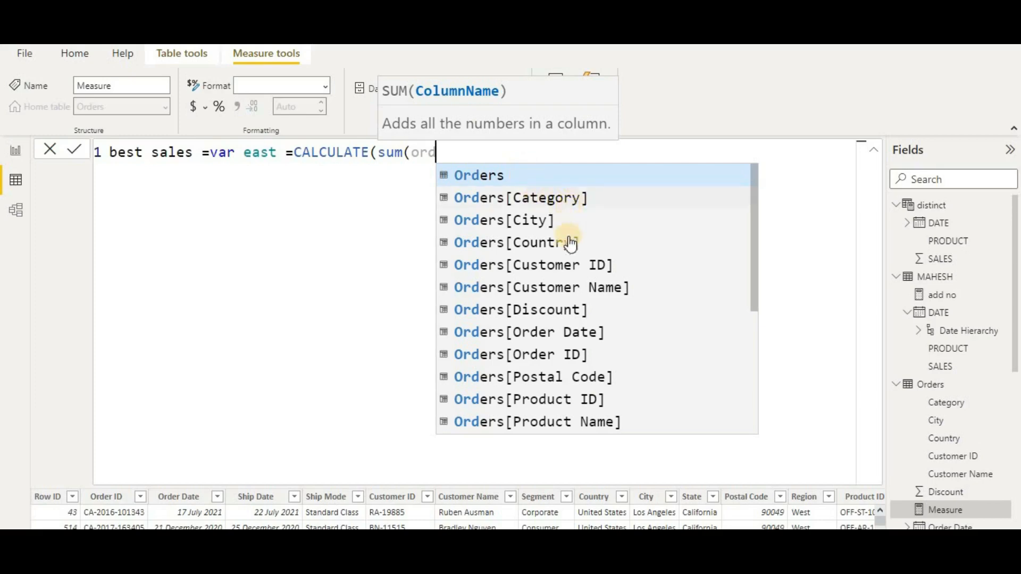
pyautogui.scroll(-1, 563, 293)
pyautogui.scroll(-1, 564, 293)
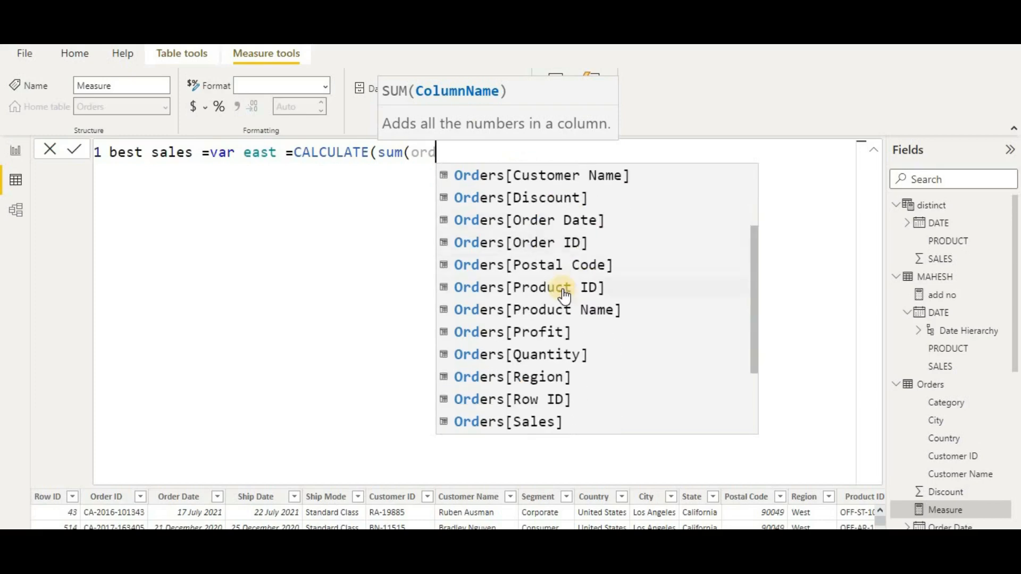
pyautogui.click(531, 420)
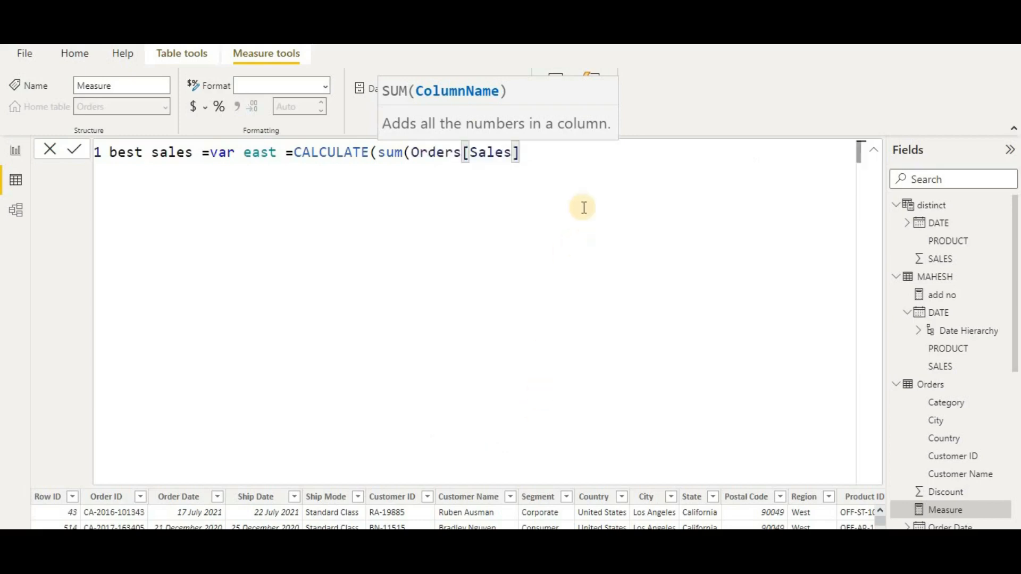
pyautogui.write(')')
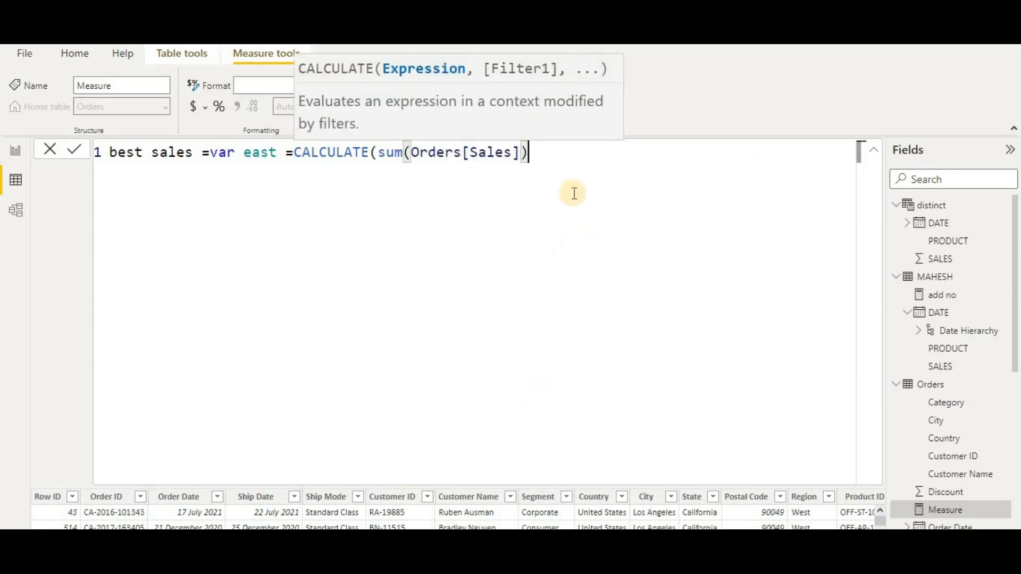
# Step: Complete the east variable's CALCULATE with the filter Orders[Region]="East" and begin a second var declaration
pyautogui.write(',')
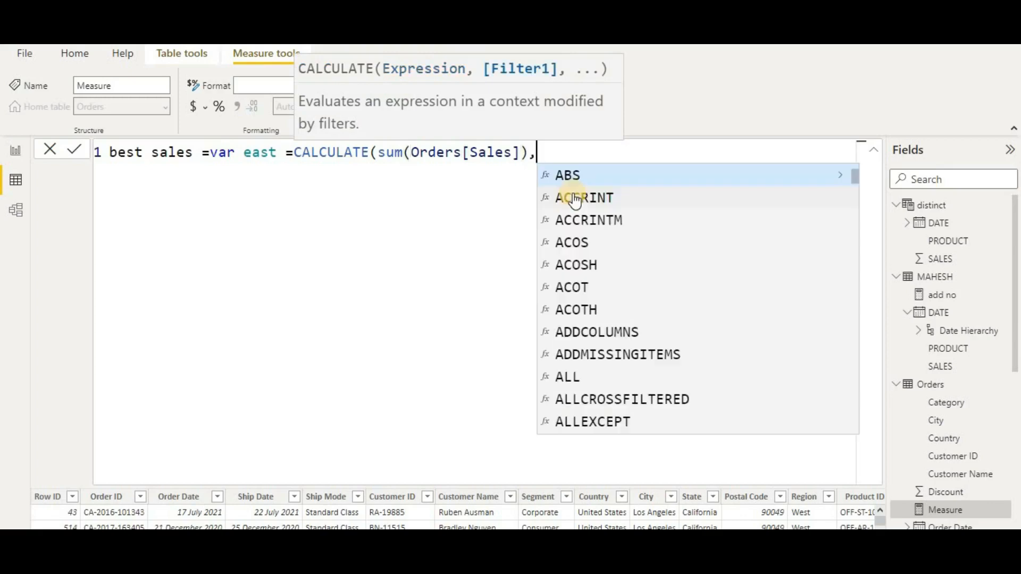
pyautogui.write('order')
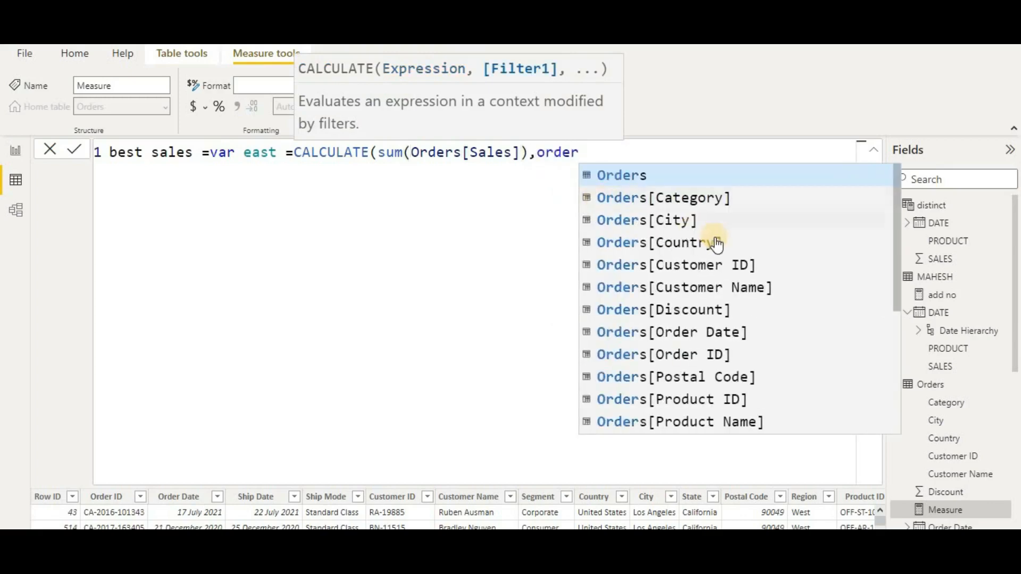
pyautogui.scroll(-2, 716, 243)
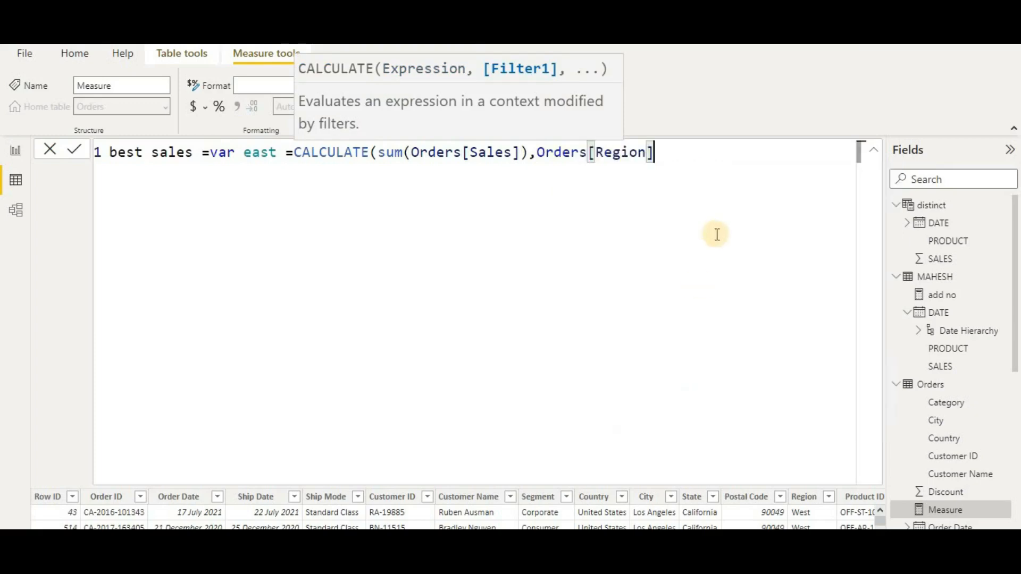
pyautogui.click(681, 414)
pyautogui.write('=')
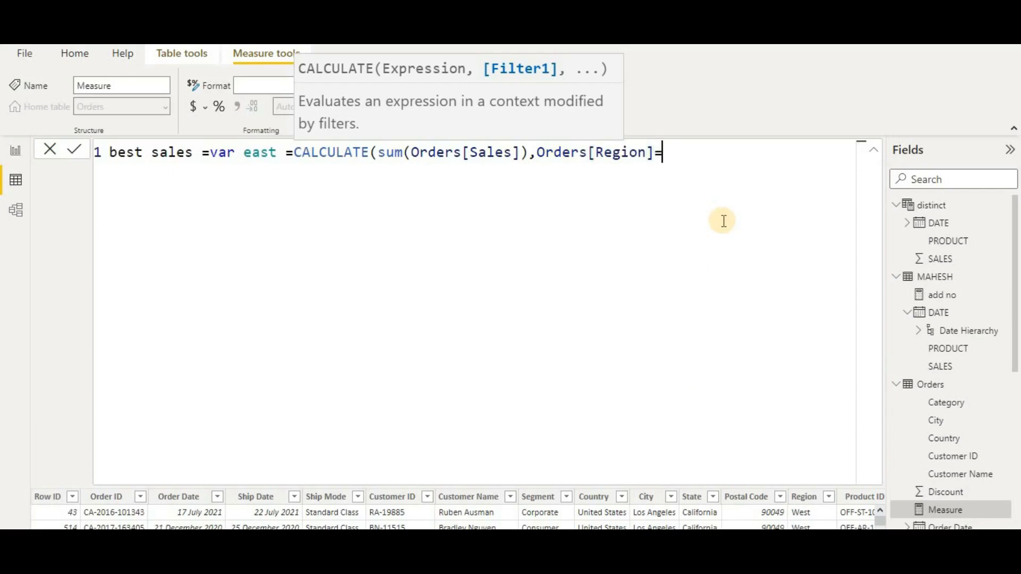
pyautogui.write('"East") va')
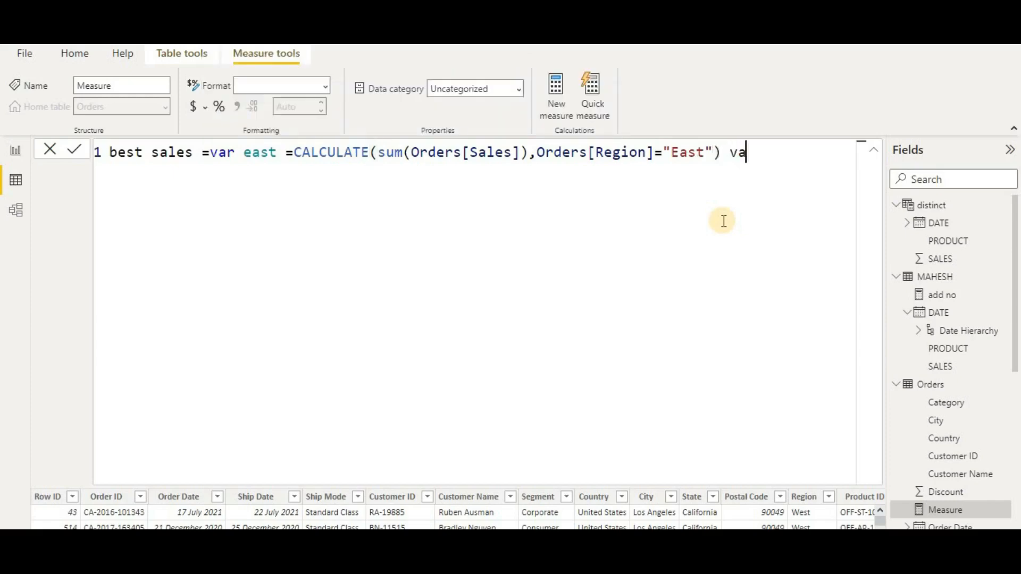
# Step: Name the second variable west and assign it CALCULATE with sum(Orders[Sales] as the start of its expression
pyautogui.write('r west =ca')
pyautogui.click(767, 177)
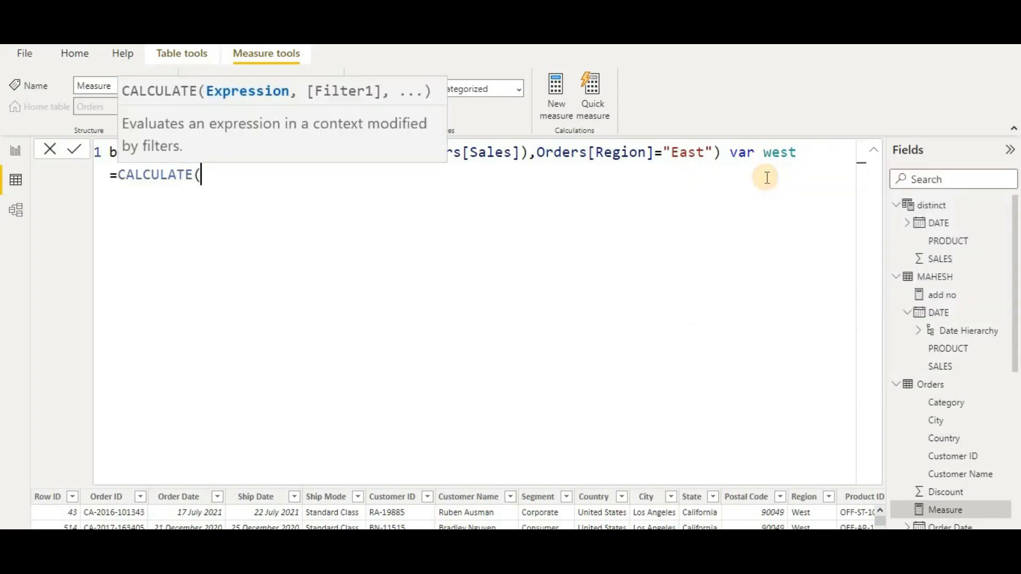
pyautogui.write('sum(')
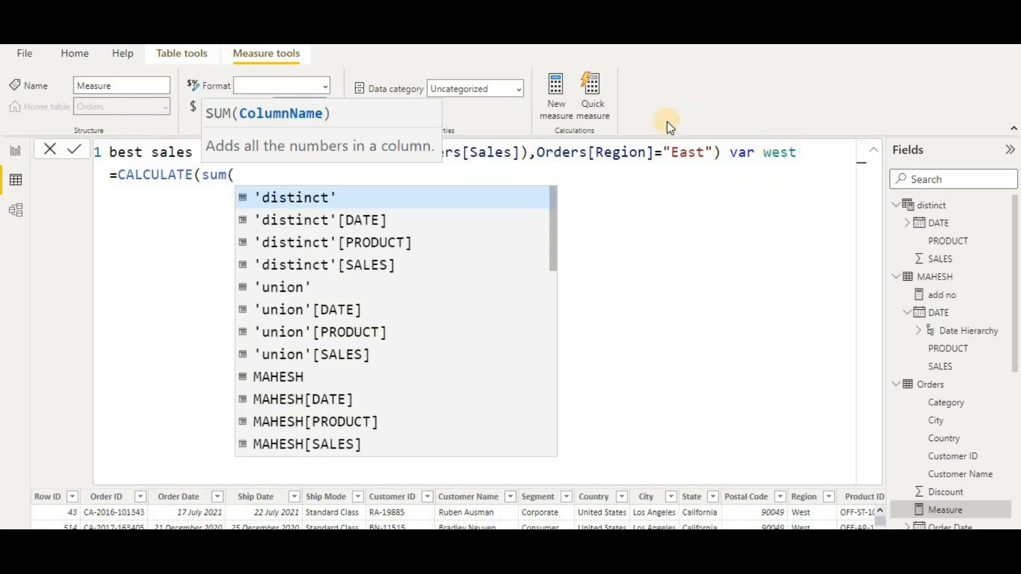
pyautogui.write('or')
pyautogui.scroll(-3, 391, 346)
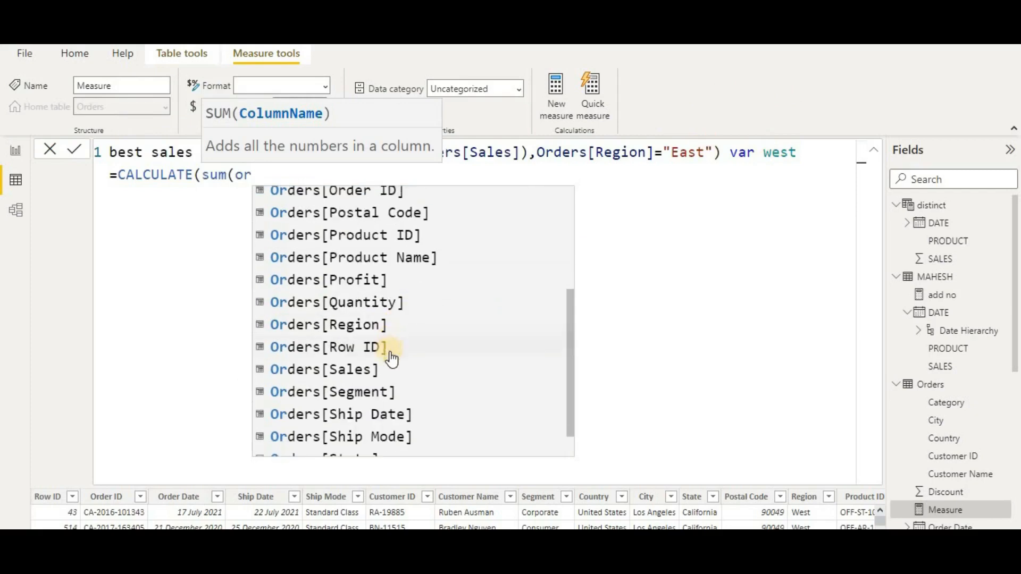
pyautogui.click(383, 367)
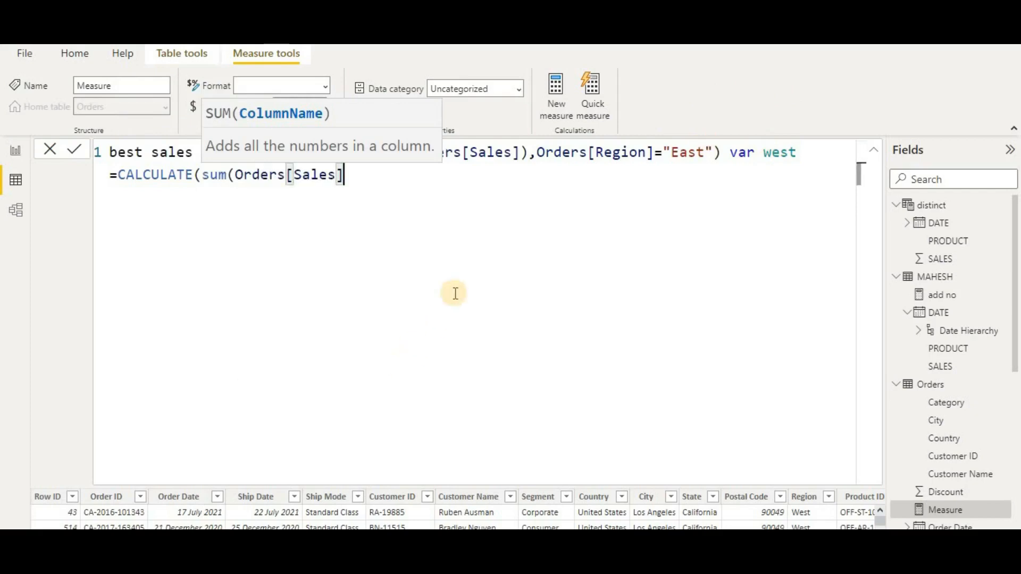
# Step: Complete the west variable's CALCULATE with the filter Orders[Region]="West"
pyautogui.write('),order')
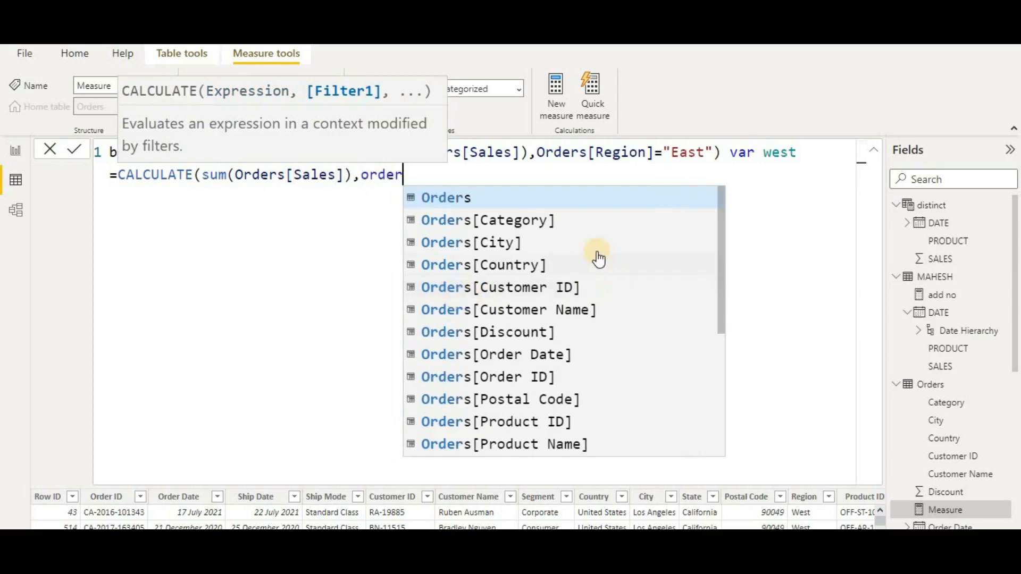
pyautogui.scroll(-1, 564, 287)
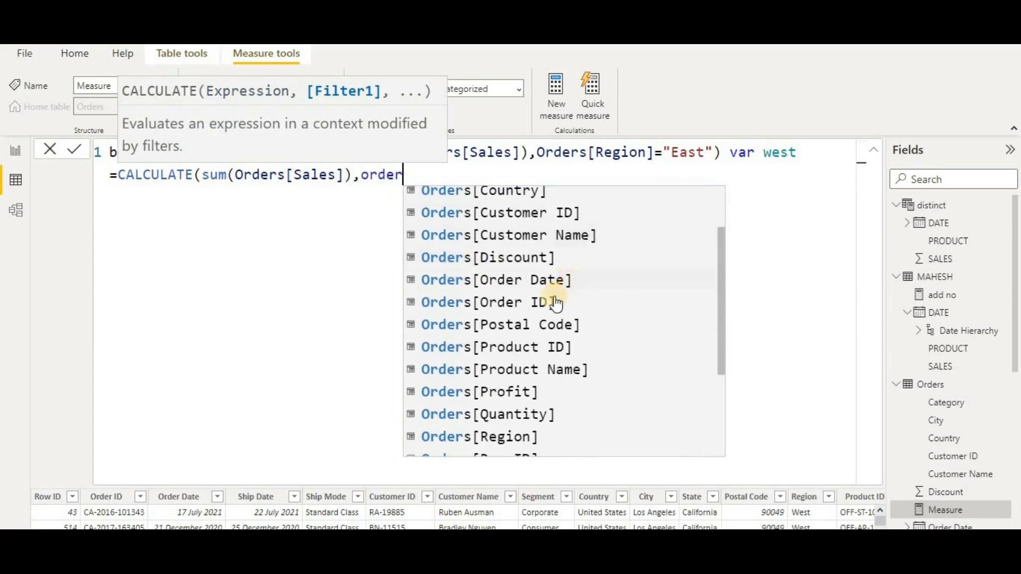
pyautogui.click(503, 435)
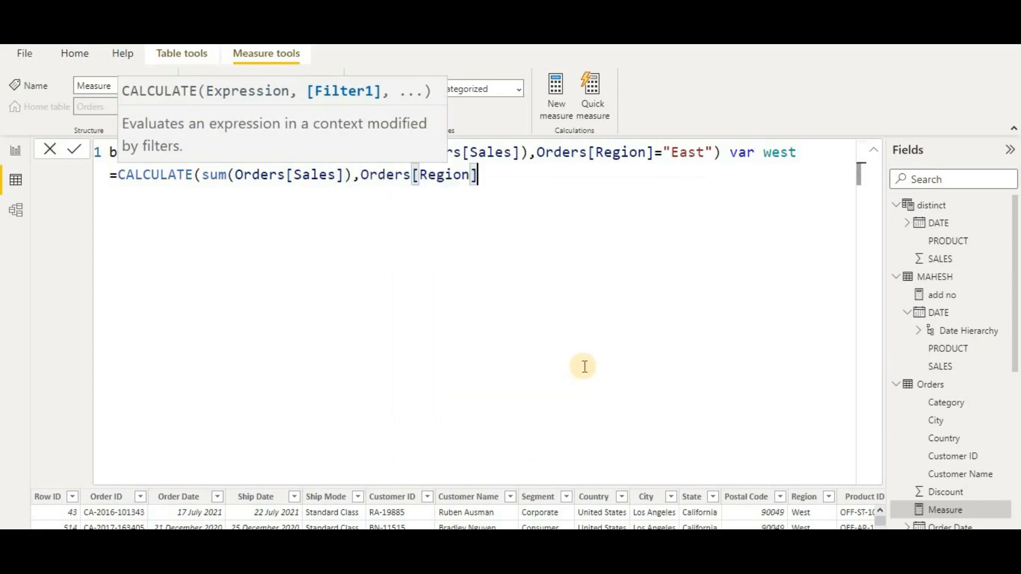
pyautogui.write('="')
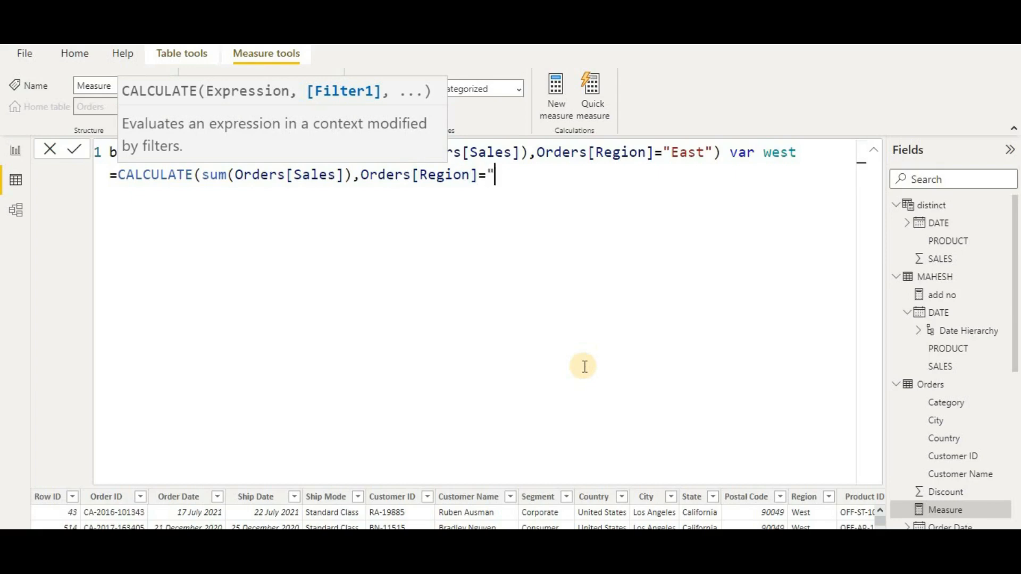
pyautogui.write('West"')
pyautogui.write(')')
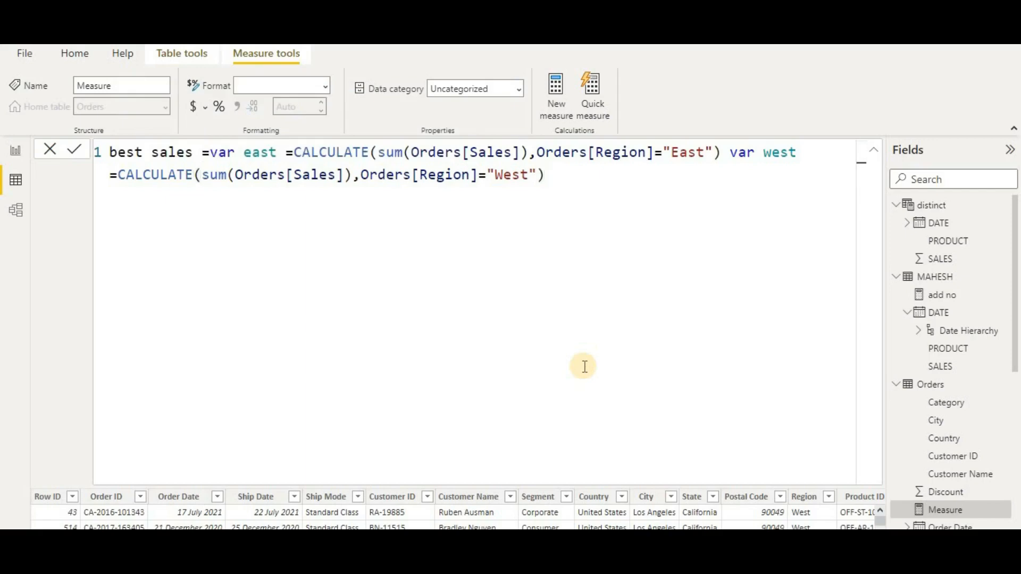
# Step: Add RETURN with an IF function that tests whether east>west
pyautogui.write(' RETURN IF')
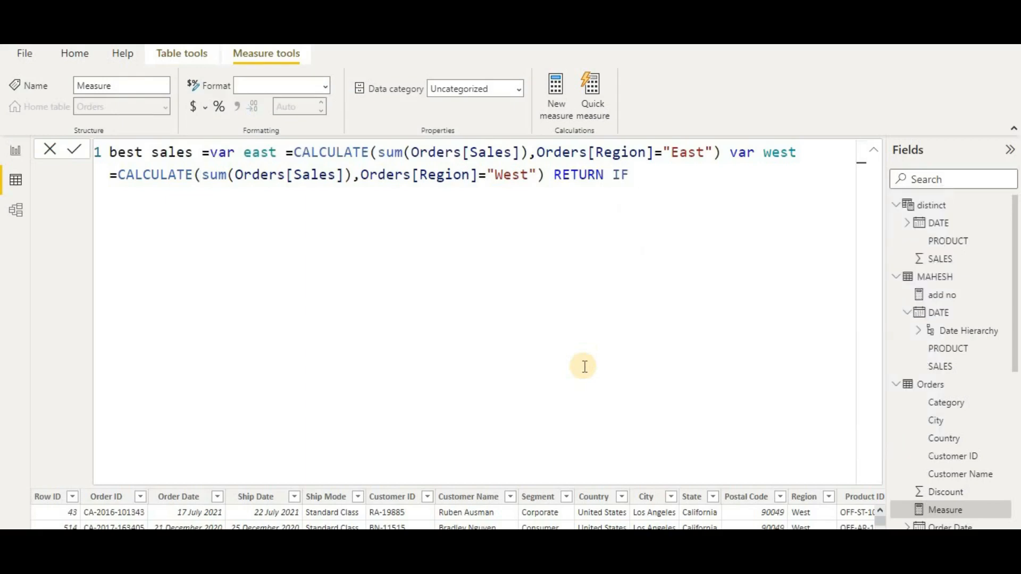
pyautogui.press('BackSpace')
pyautogui.press('BackSpace')
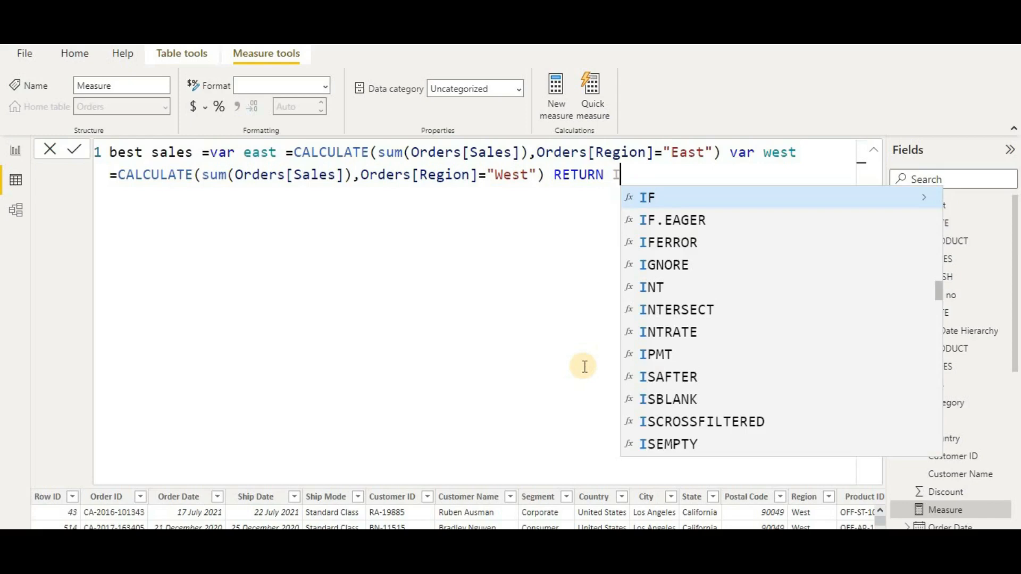
pyautogui.write('F(')
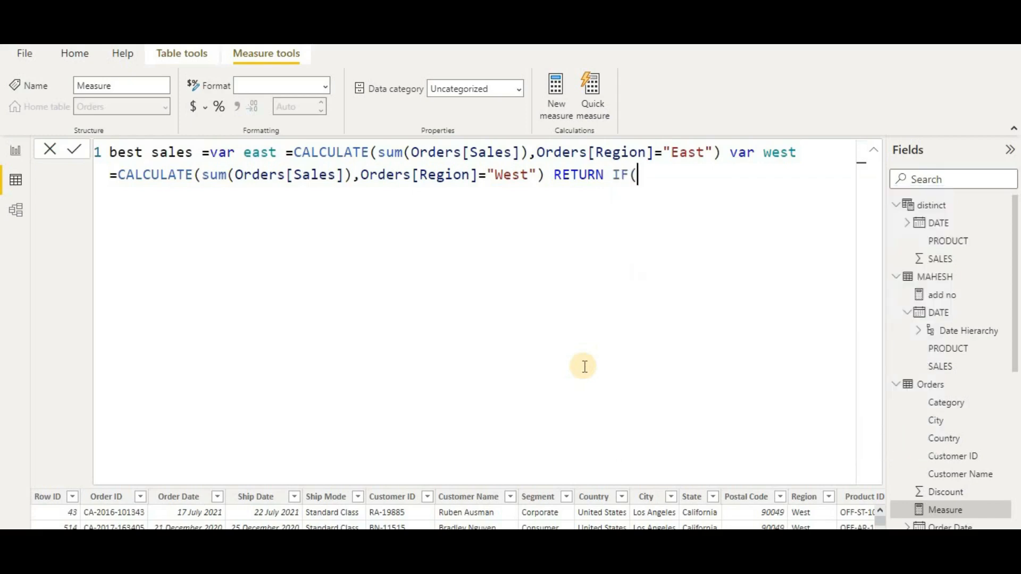
pyautogui.write('E')
pyautogui.press('BackSpace')
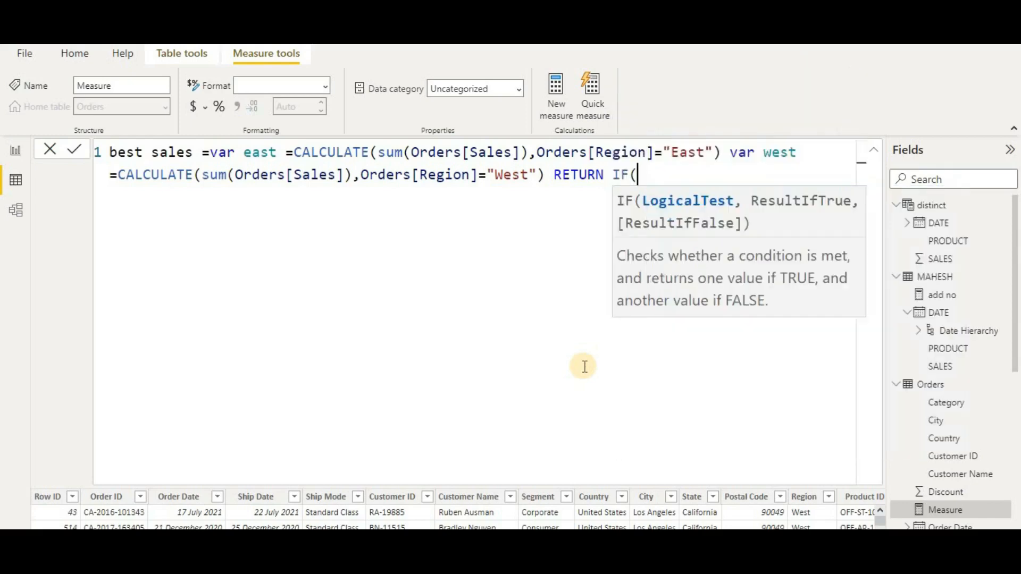
pyautogui.write('ea')
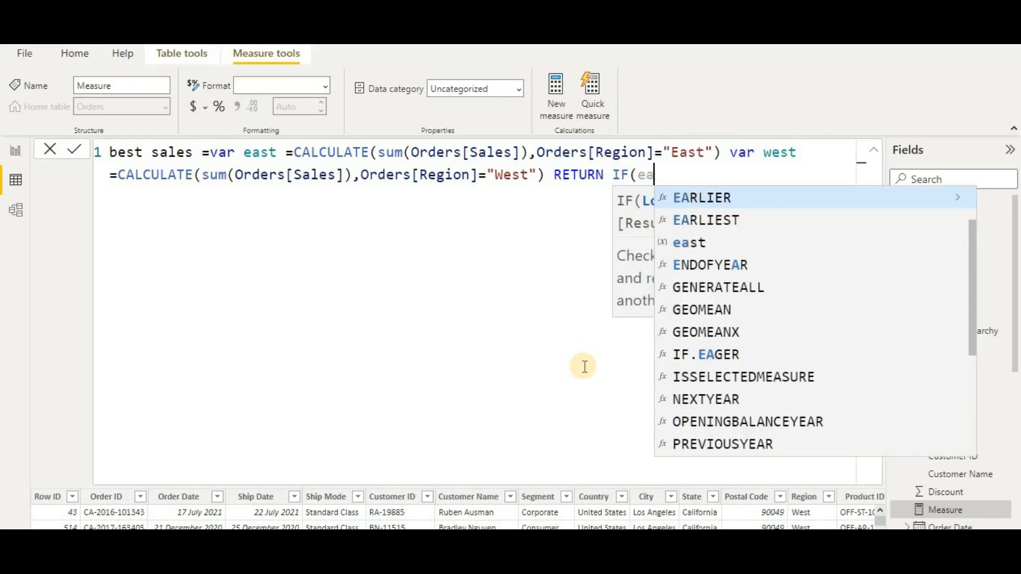
pyautogui.write('s')
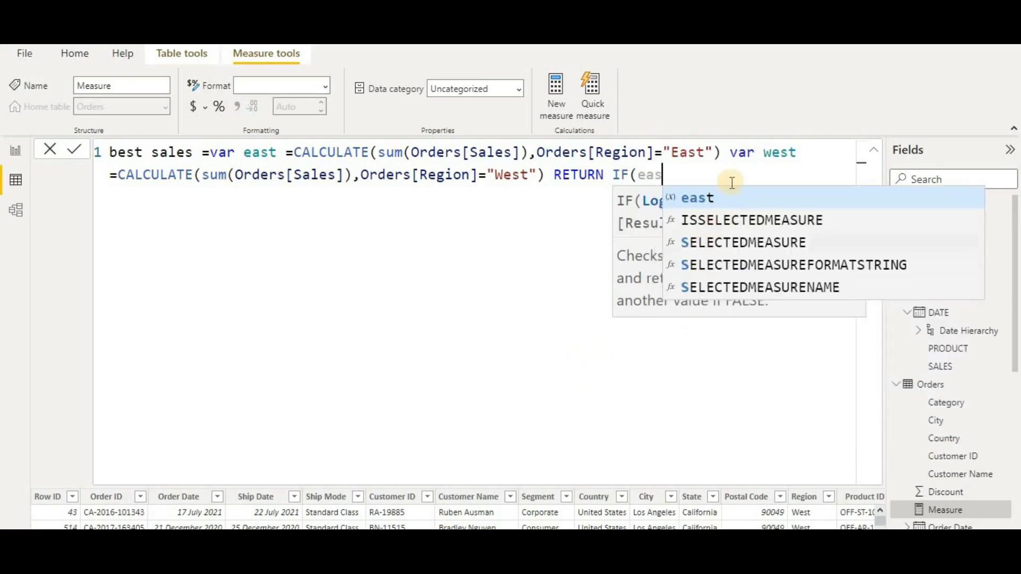
pyautogui.write('t')
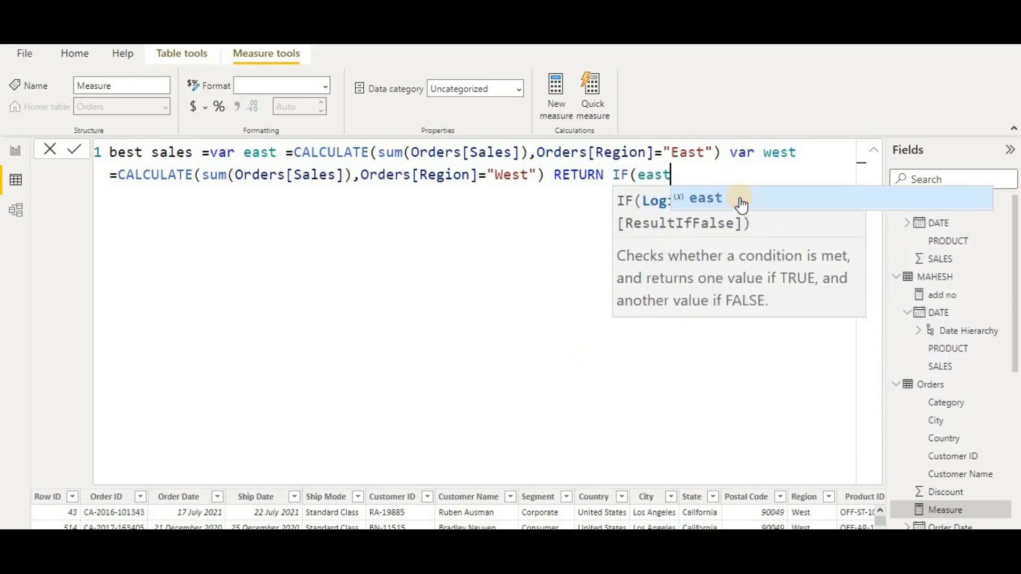
pyautogui.write('>we')
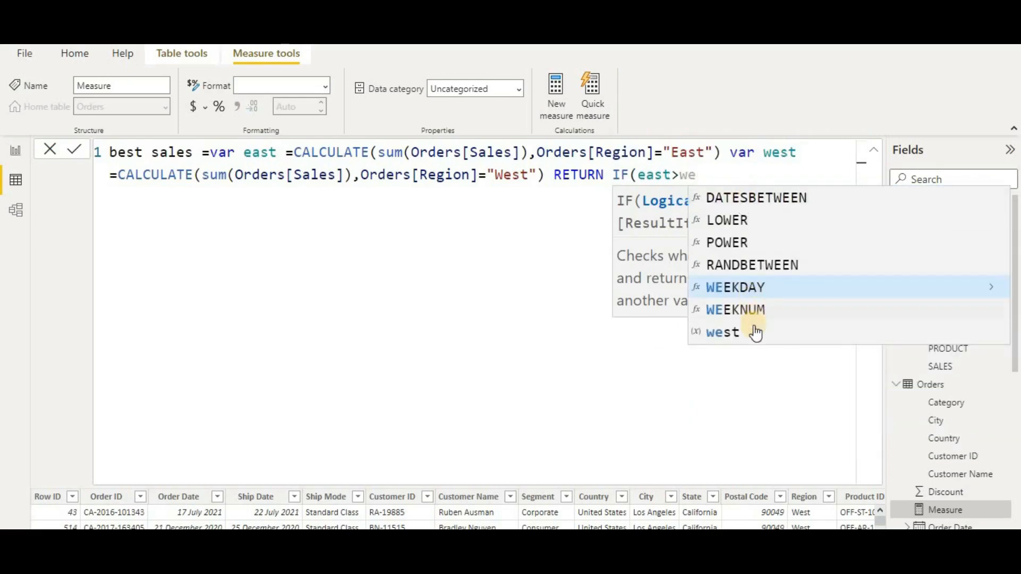
pyautogui.write('st')
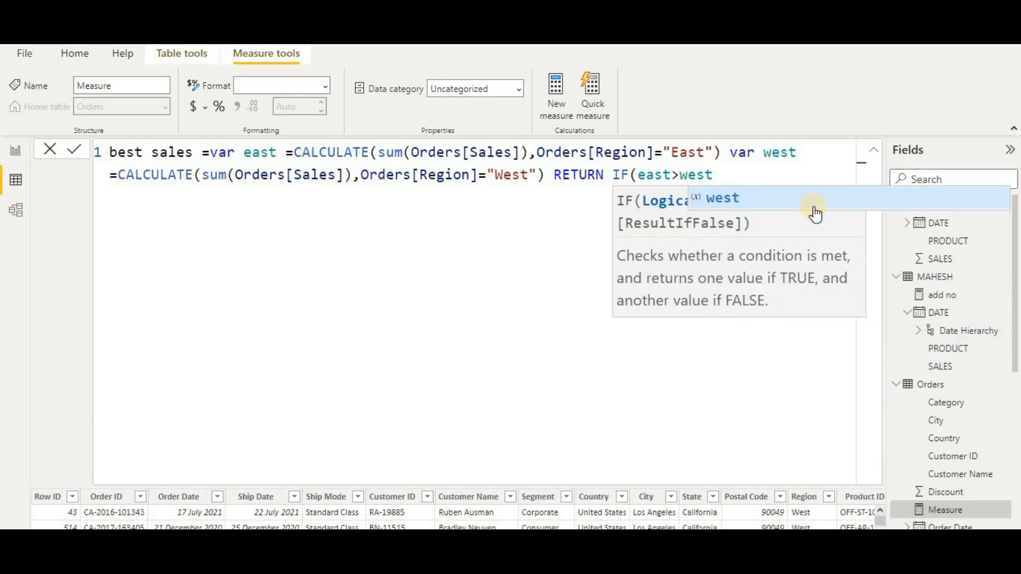
# Step: Finish the IF with "EAST" as the true result and "WEST" as the false result, and commit the best sales measure
pyautogui.write(',"')
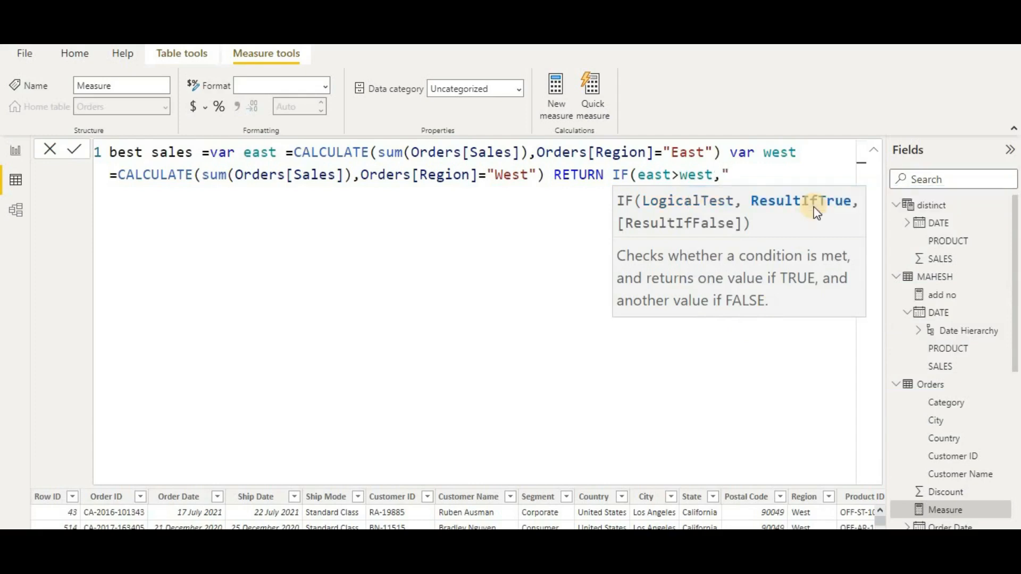
pyautogui.write('EAST",')
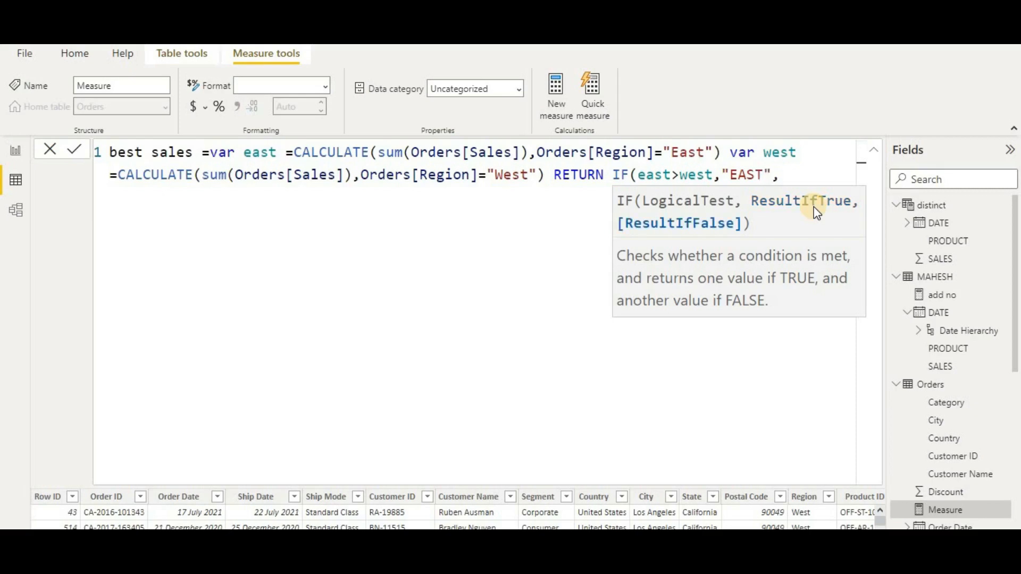
pyautogui.write('"WEST")')
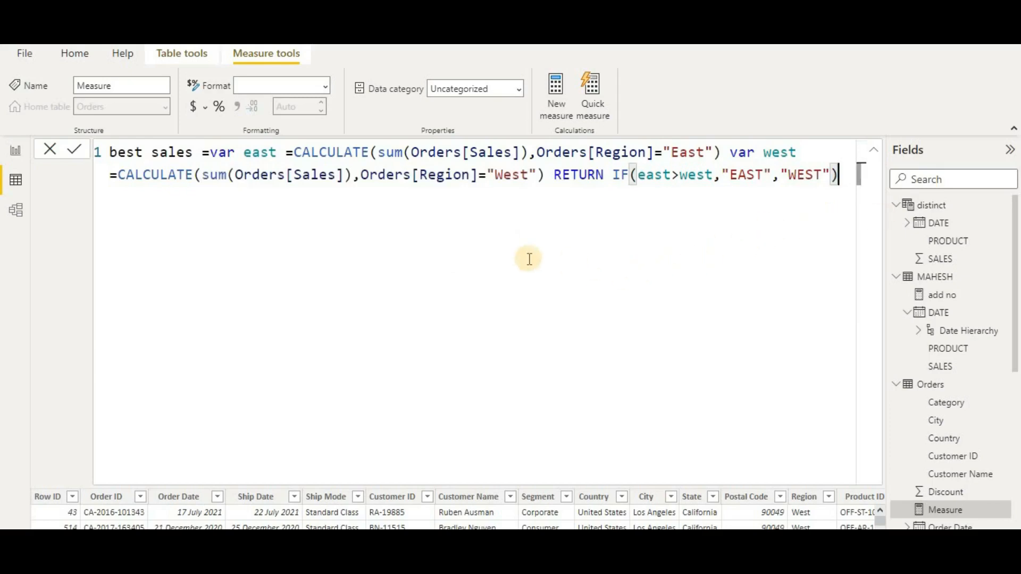
pyautogui.keyDown('ctrl'); pyautogui.scroll(3, 529, 259); pyautogui.keyUp('ctrl')
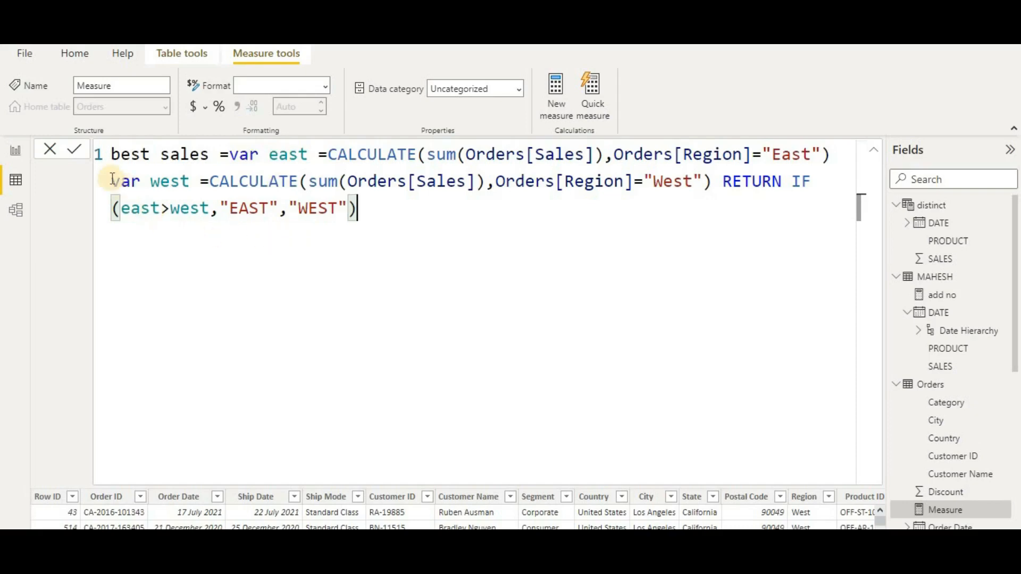
pyautogui.click(76, 152)
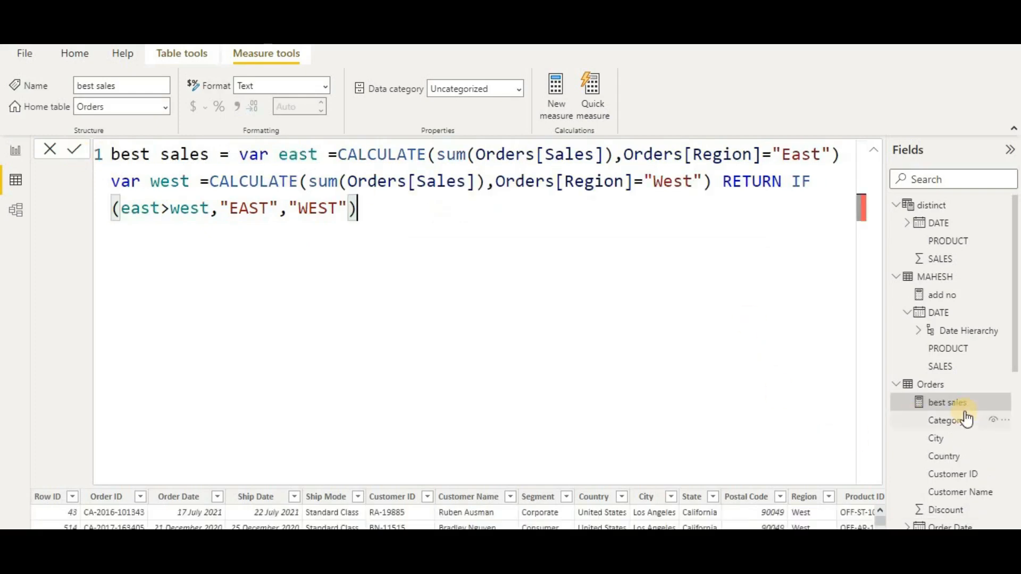
# Step: On the report page, shrink the add no card and add a taller second card beside it showing the best sales measure
pyautogui.click(16, 151)
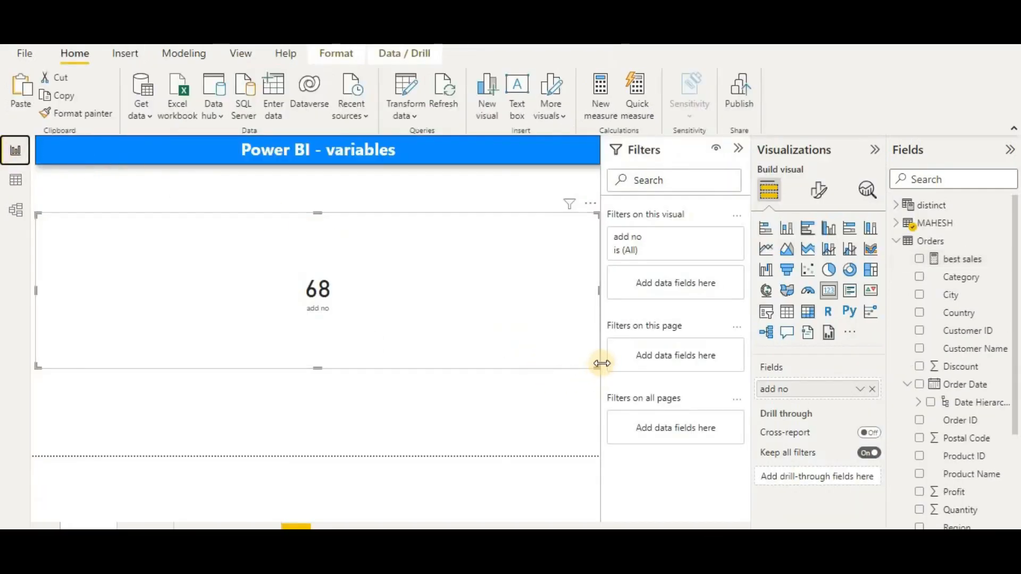
pyautogui.moveTo(601, 363); pyautogui.dragTo(220, 279)
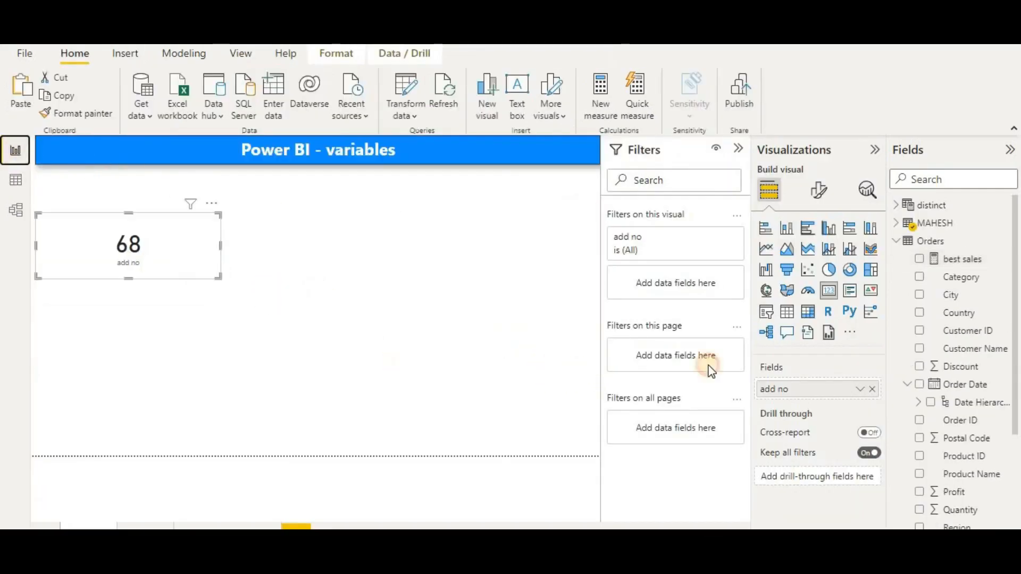
pyautogui.click(505, 300)
pyautogui.click(828, 290)
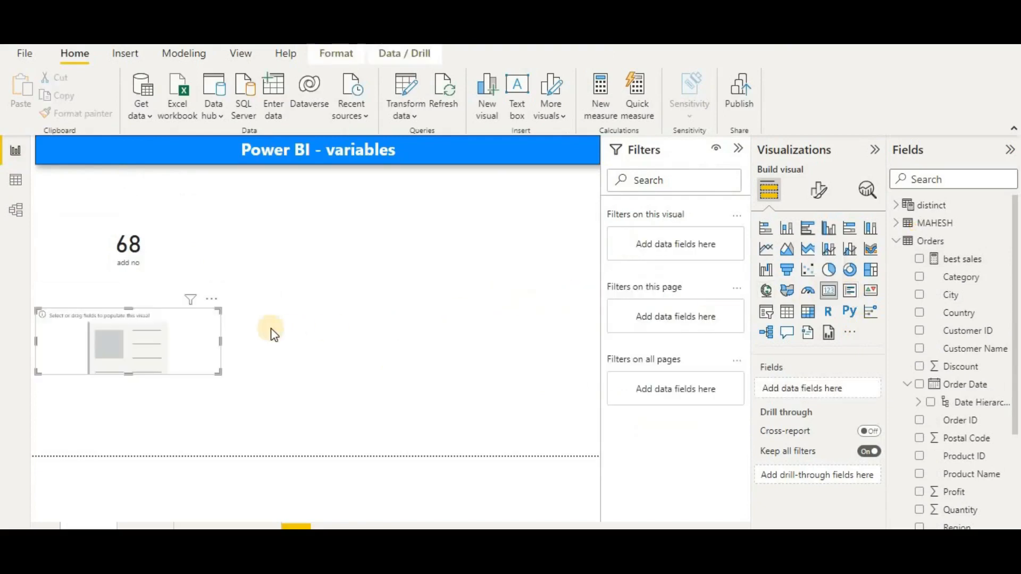
pyautogui.moveTo(175, 337); pyautogui.dragTo(543, 243)
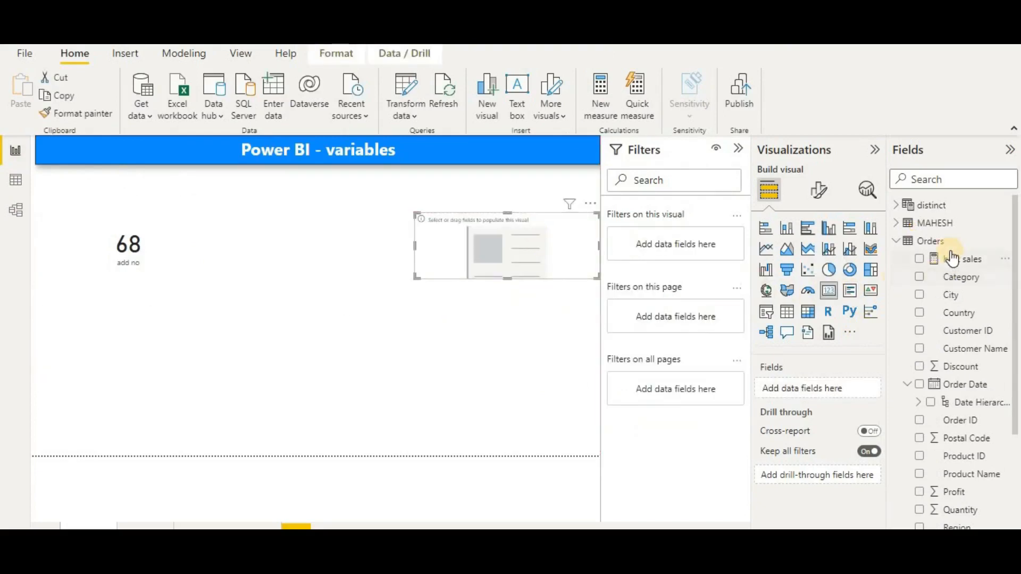
pyautogui.moveTo(952, 259); pyautogui.dragTo(532, 250)
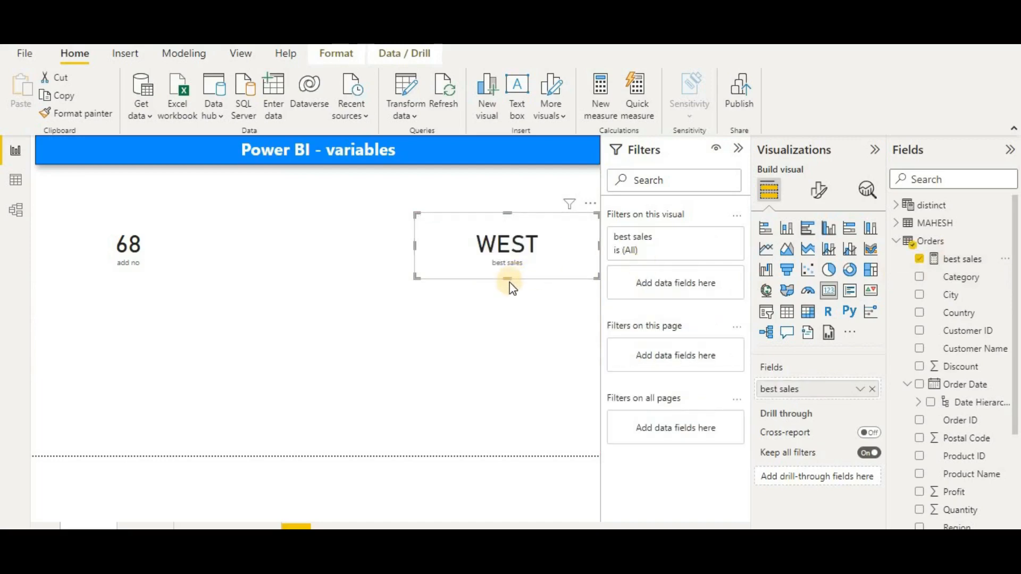
pyautogui.moveTo(510, 281); pyautogui.dragTo(497, 328)
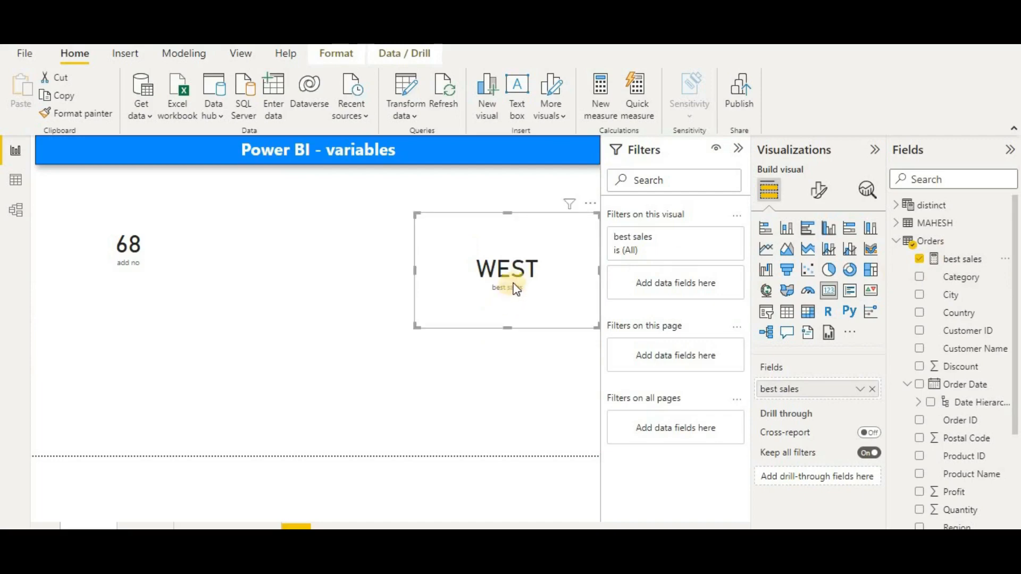
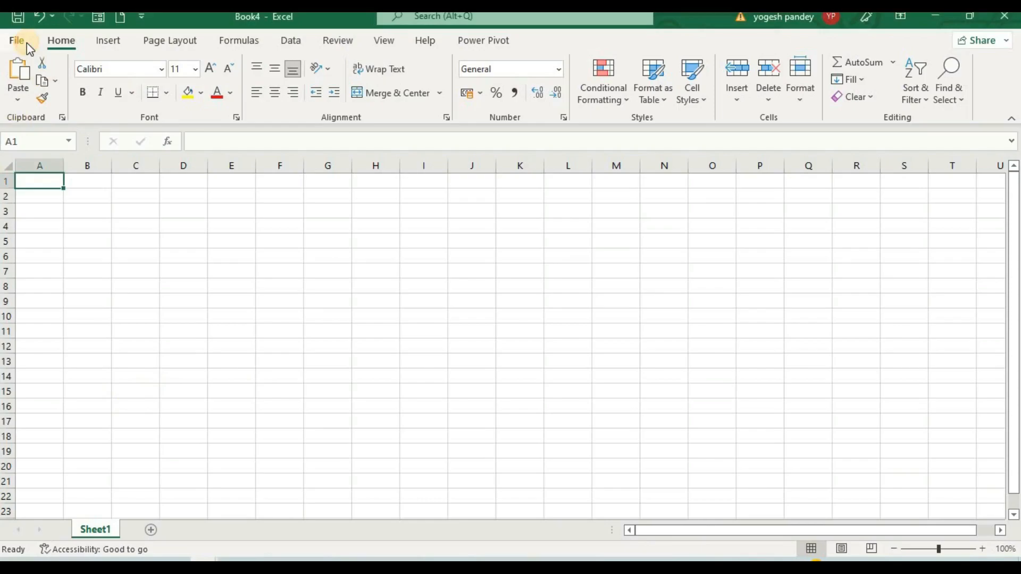
# Step: Enable the Microsoft Power Pivot for Excel COM add-in and display the Power Pivot commands
pyautogui.click(26, 44)
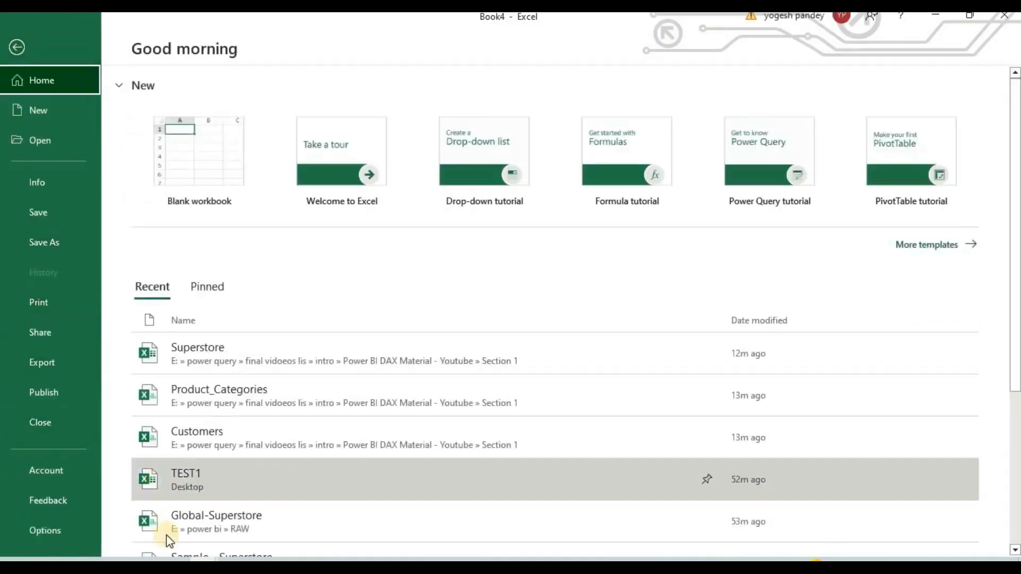
pyautogui.click(79, 520)
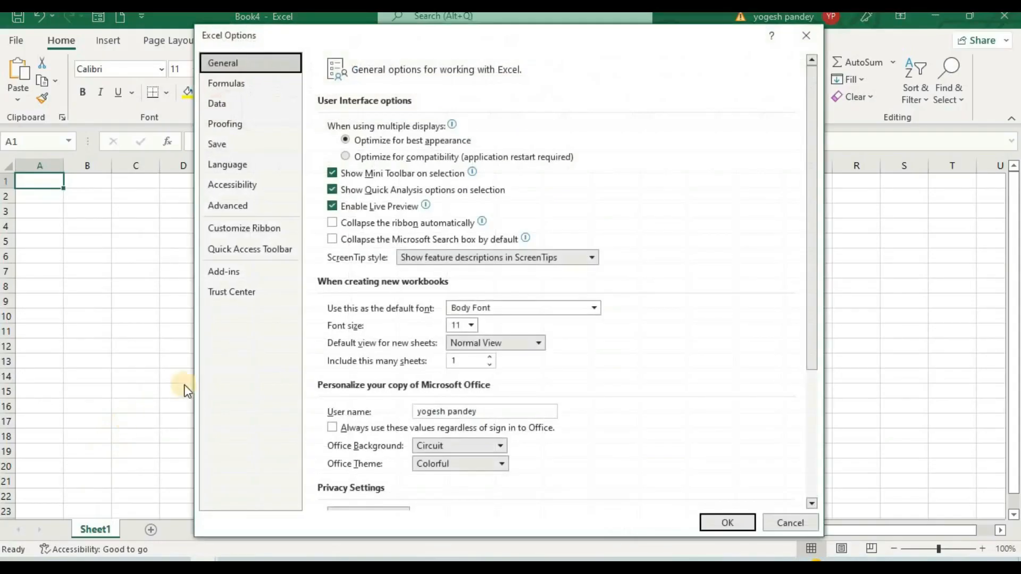
pyautogui.click(247, 274)
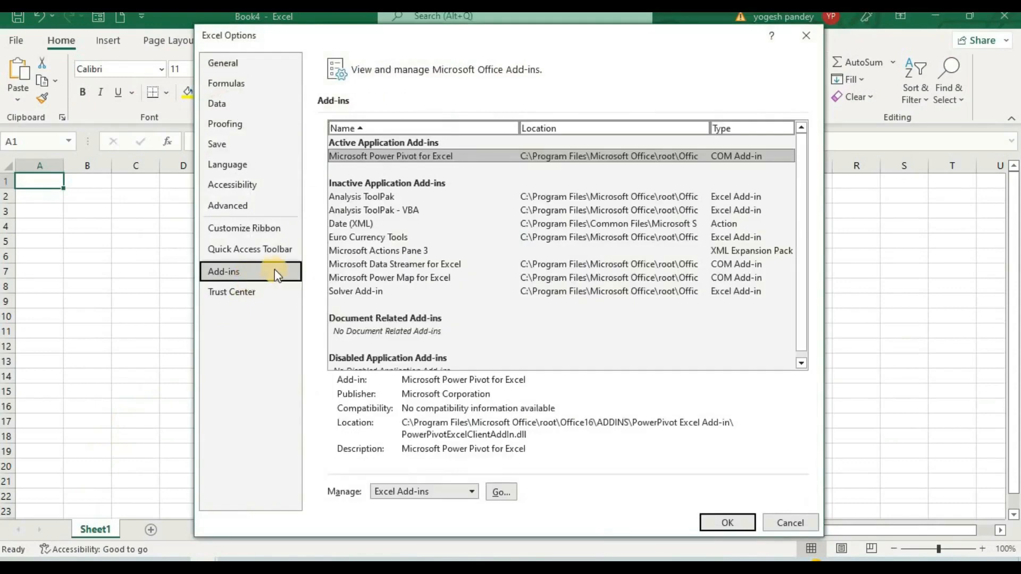
pyautogui.click(390, 493)
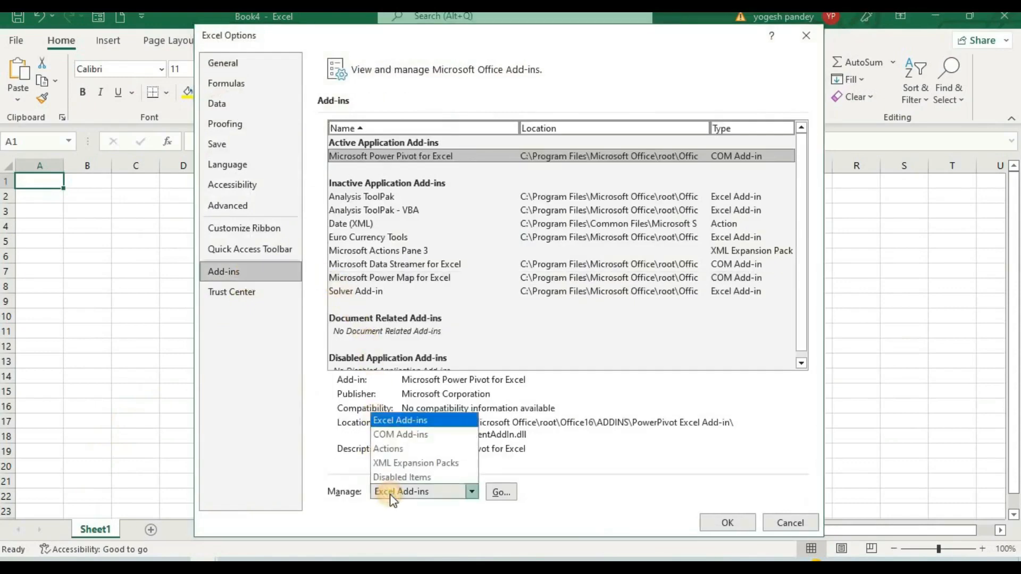
pyautogui.click(403, 436)
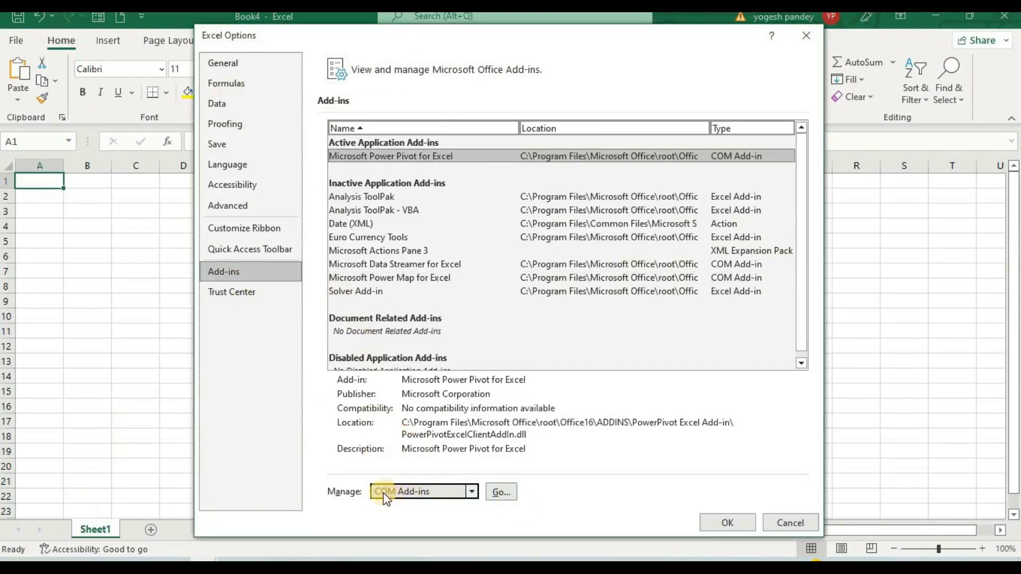
pyautogui.click(505, 495)
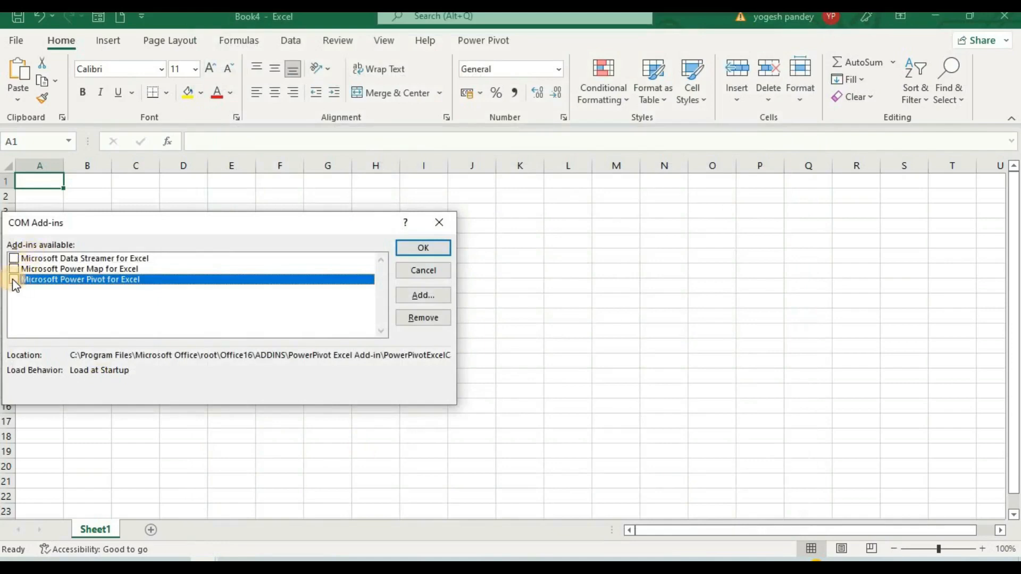
pyautogui.click(13, 280)
pyautogui.click(439, 251)
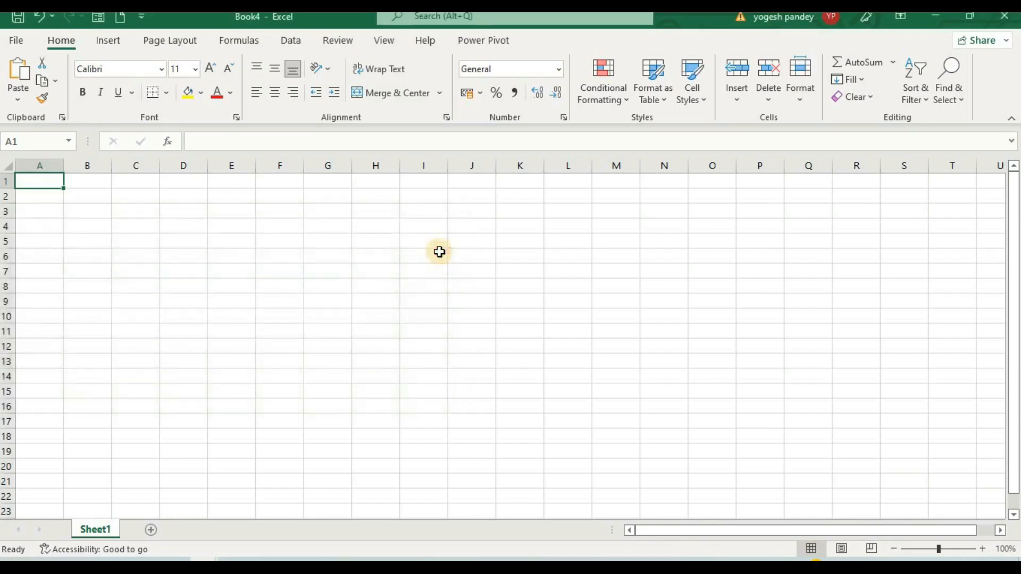
pyautogui.click(481, 47)
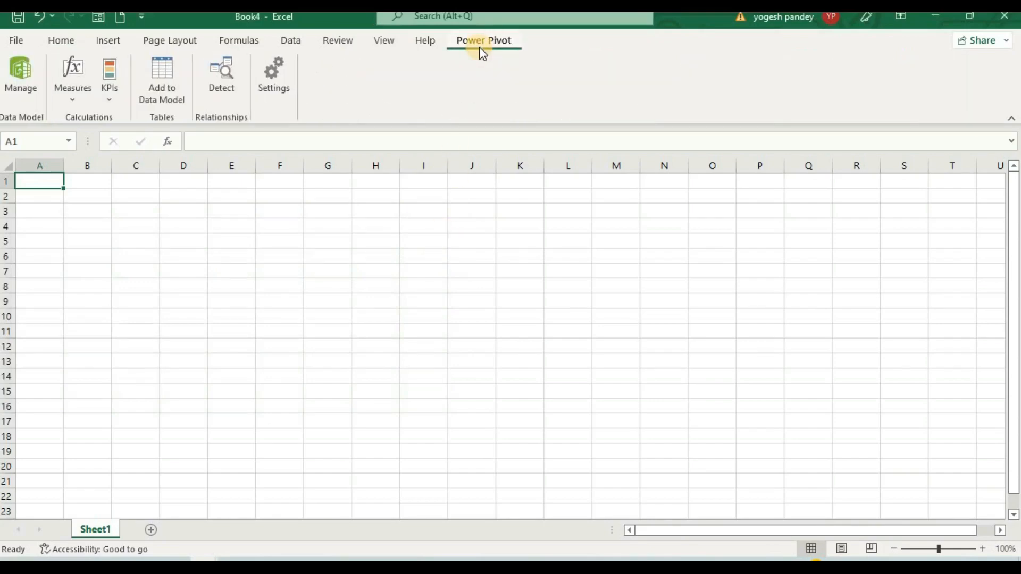
pyautogui.click(403, 229)
pyautogui.click(306, 241)
pyautogui.click(147, 259)
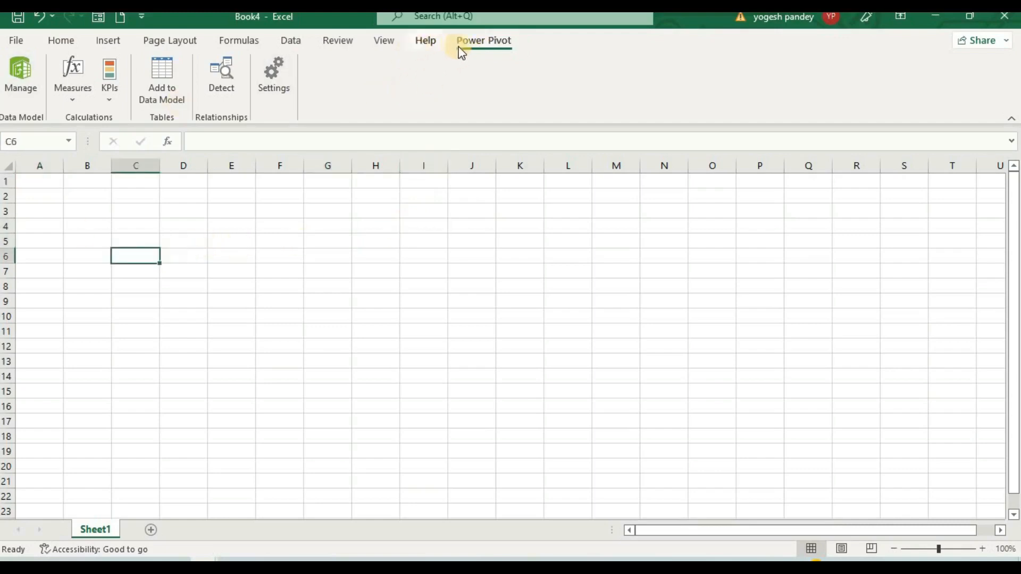
pyautogui.click(417, 372)
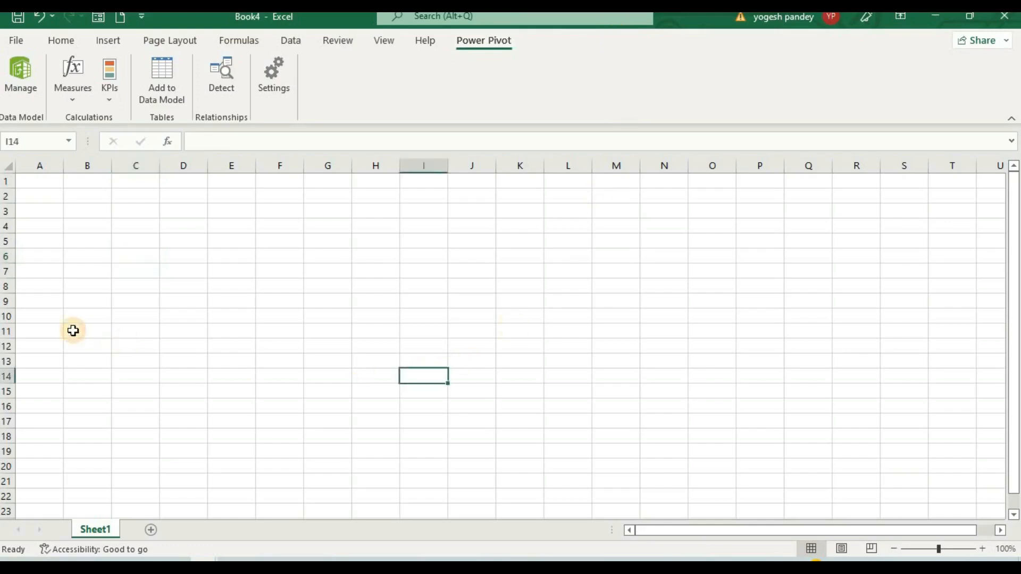
pyautogui.click(73, 330)
pyautogui.click(44, 257)
pyautogui.click(57, 213)
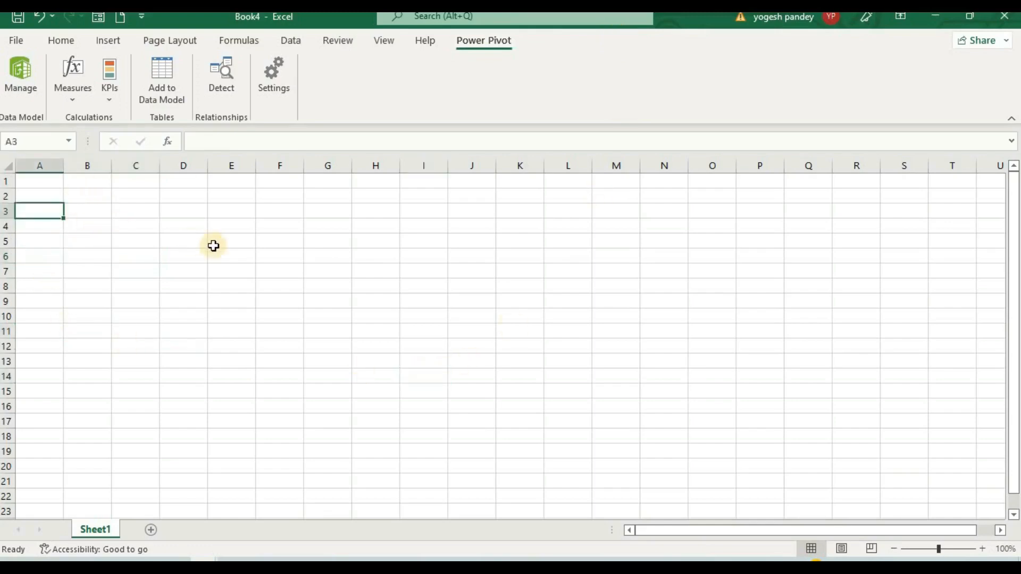
# Step: Start importing data from the Products Excel workbook in the Section 1 folder
pyautogui.click(304, 44)
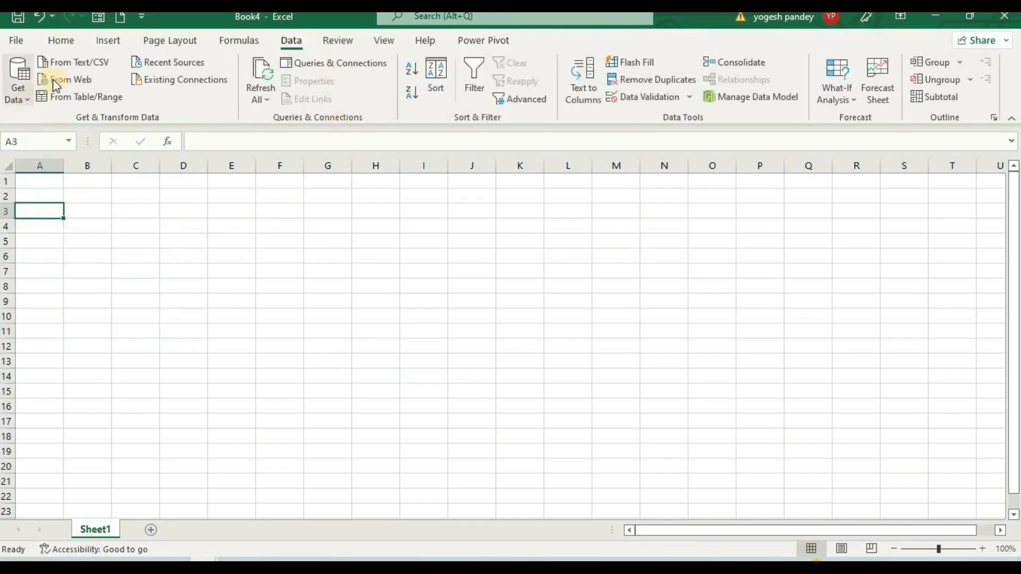
pyautogui.click(18, 100)
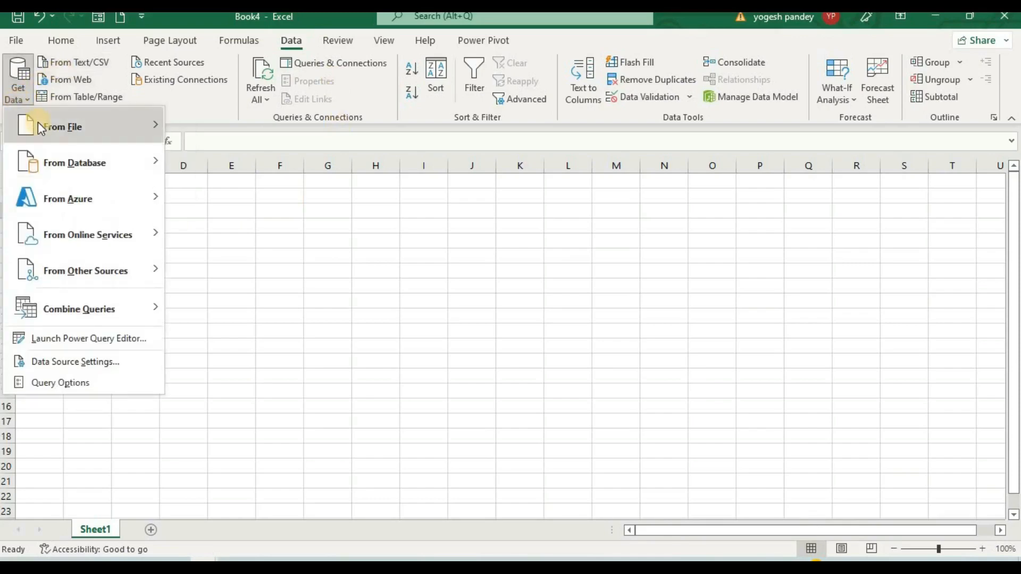
pyautogui.moveTo(38, 126)
pyautogui.click(214, 125)
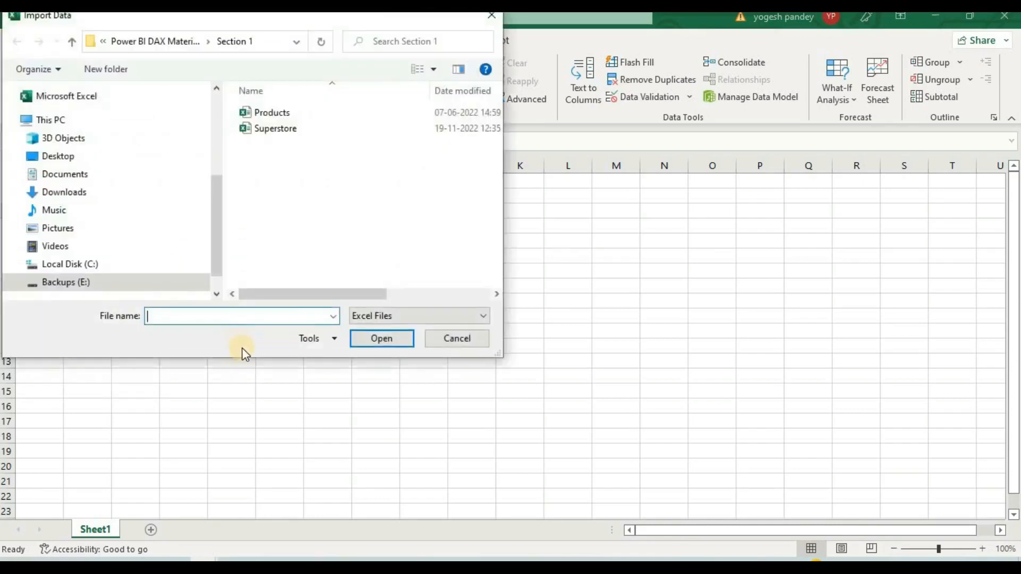
pyautogui.click(278, 113)
pyautogui.click(375, 339)
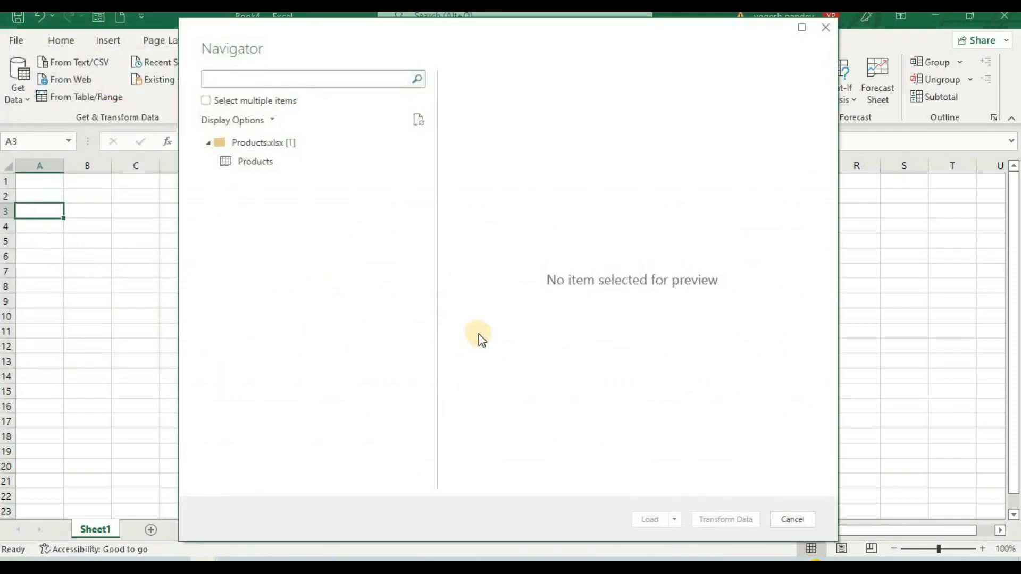
# Step: Select the Products table with multiple selection enabled and load it as a connection only, added to the Data Model
pyautogui.click(211, 100)
pyautogui.click(221, 165)
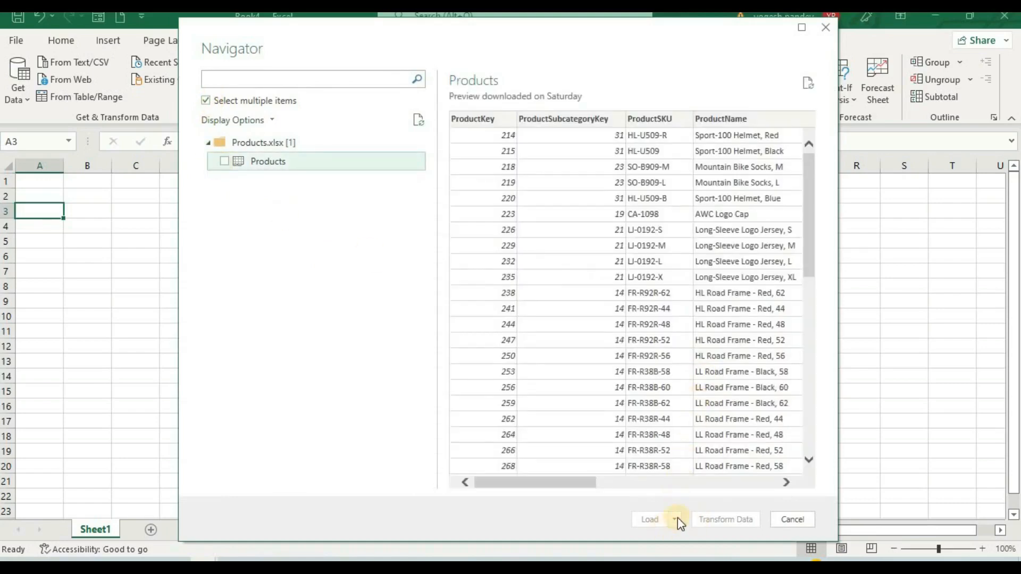
pyautogui.click(672, 519)
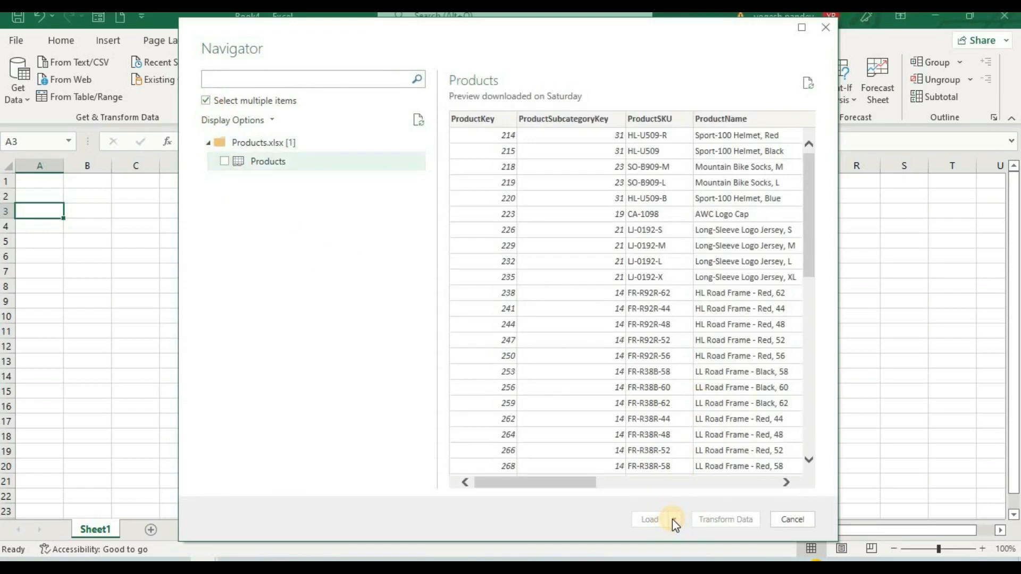
pyautogui.click(224, 162)
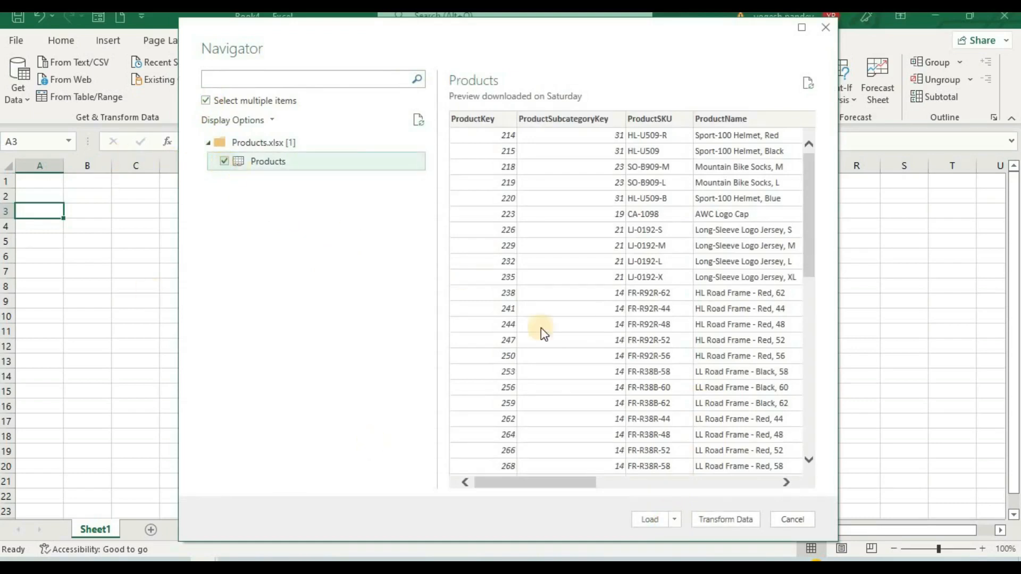
pyautogui.click(676, 519)
pyautogui.click(707, 546)
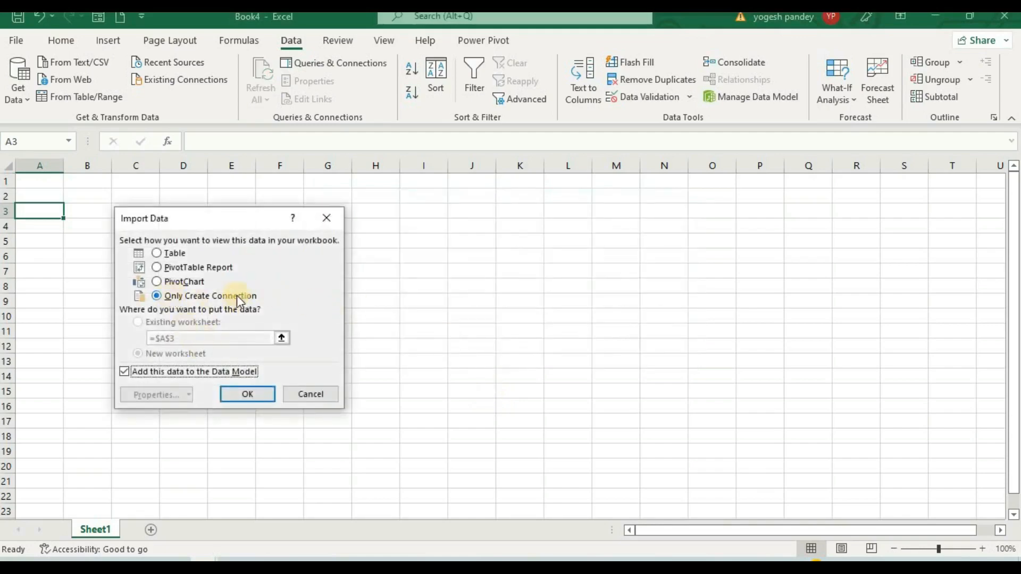
pyautogui.click(247, 393)
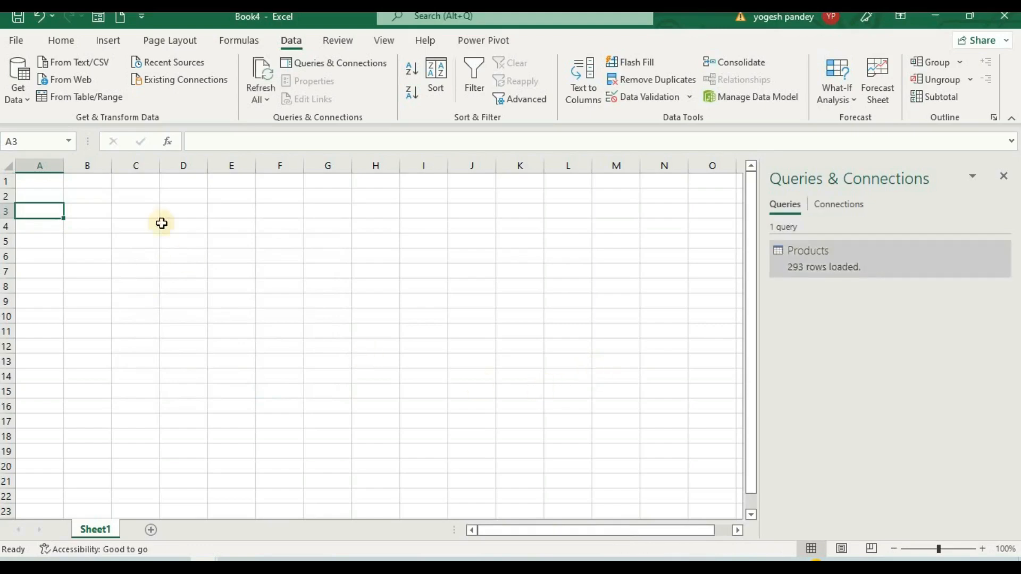
# Step: Start importing the Sales CSV file from the Section 1 folder
pyautogui.click(24, 94)
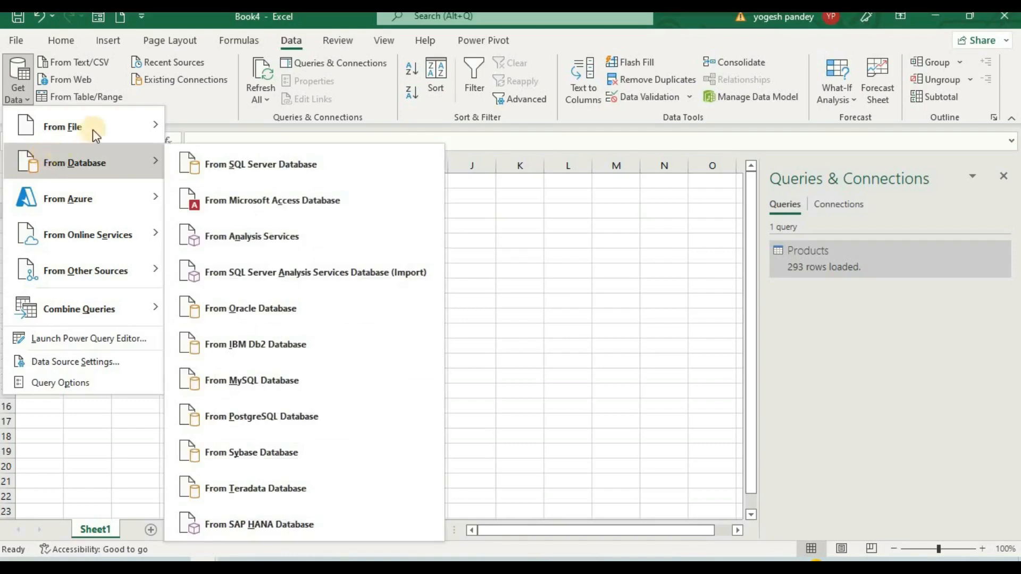
pyautogui.moveTo(98, 132)
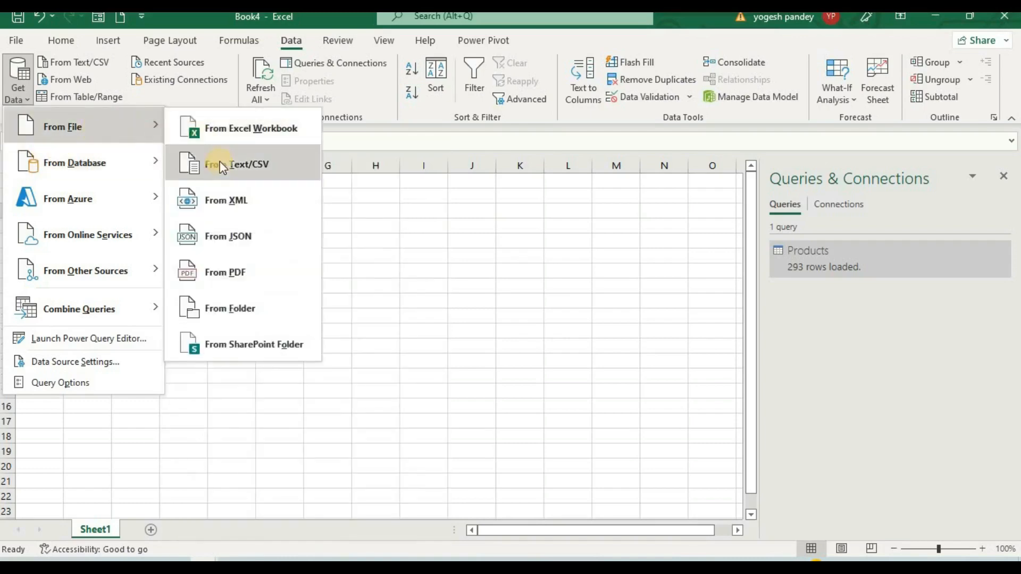
pyautogui.click(223, 175)
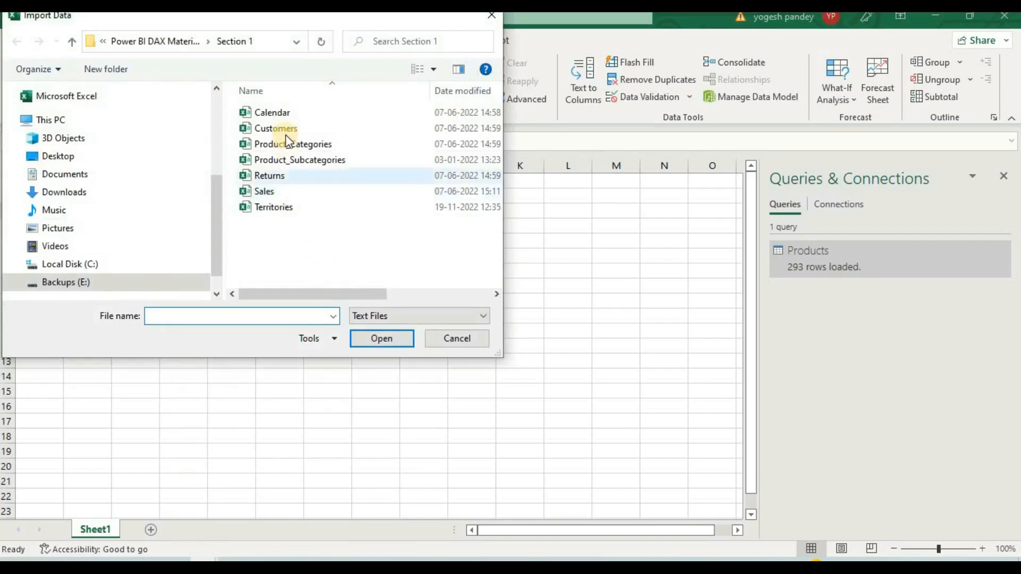
pyautogui.click(263, 197)
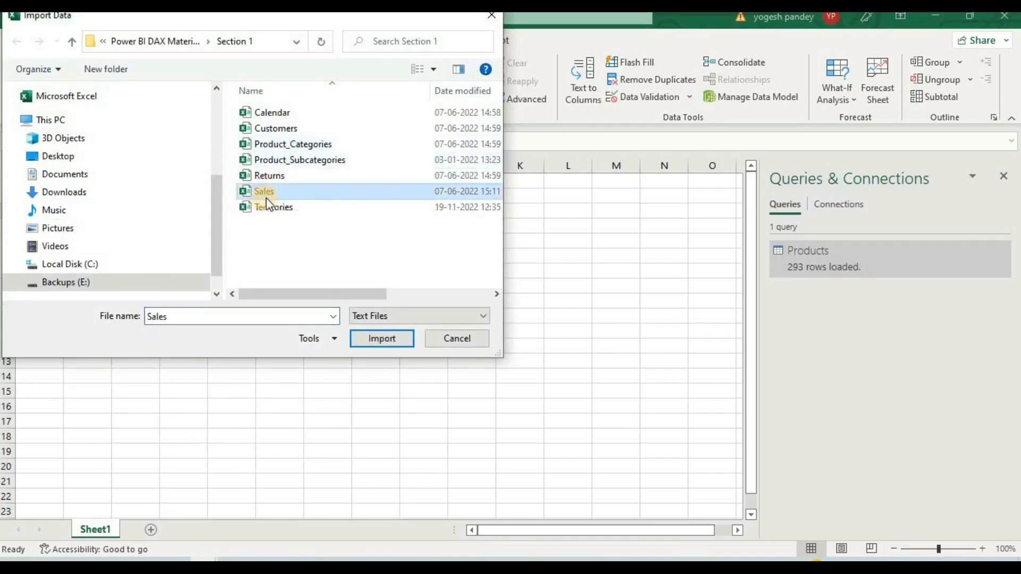
pyautogui.click(359, 338)
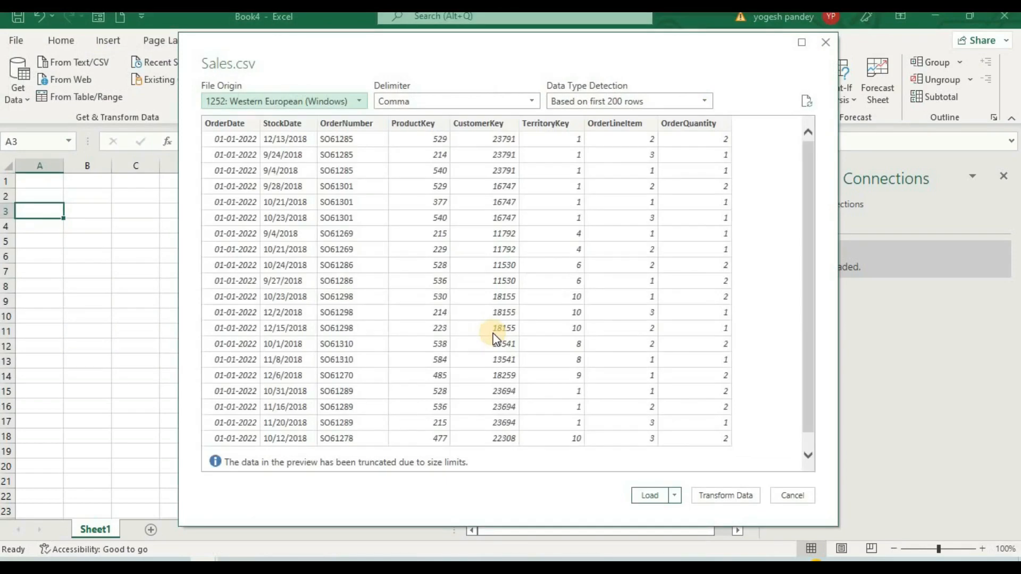
# Step: Load the Sales data as a connection only and add it to the Data Model
pyautogui.click(676, 496)
pyautogui.click(690, 533)
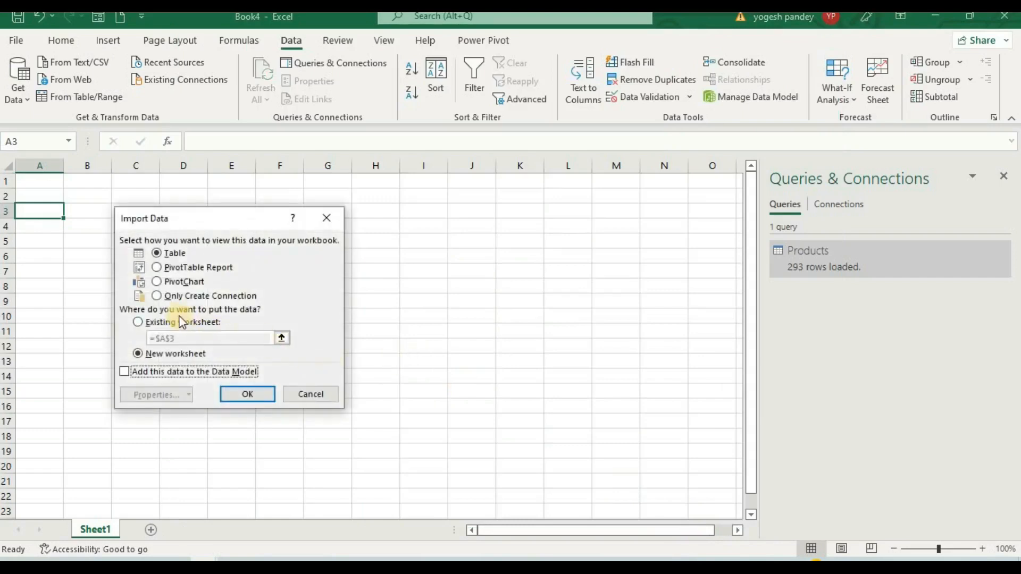
pyautogui.click(157, 295)
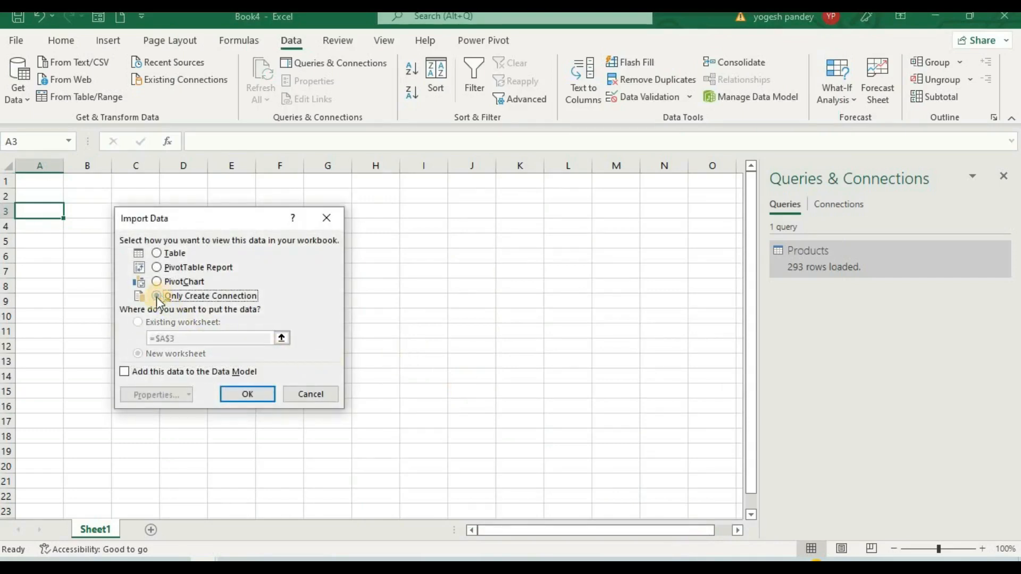
pyautogui.click(125, 372)
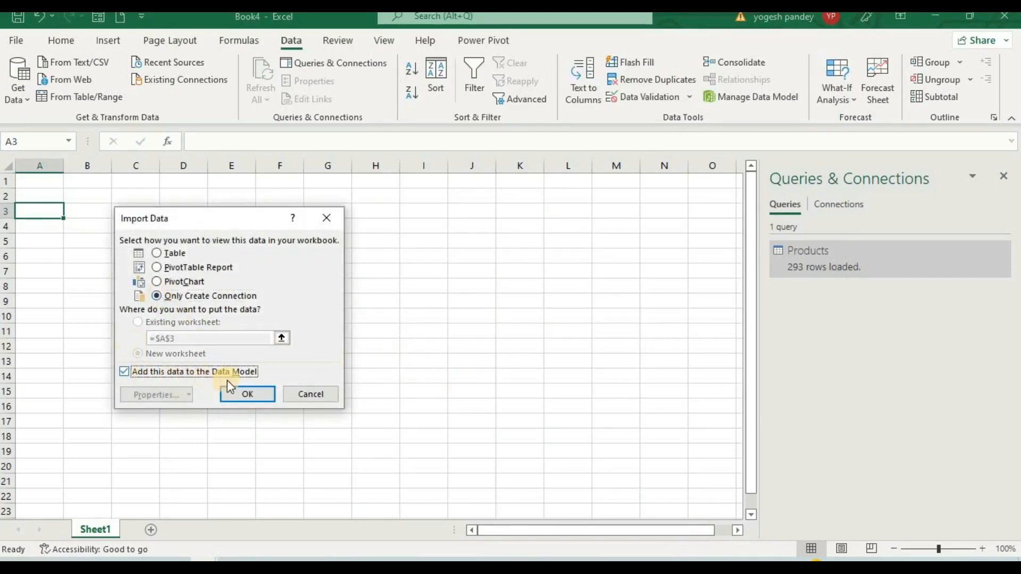
pyautogui.click(251, 397)
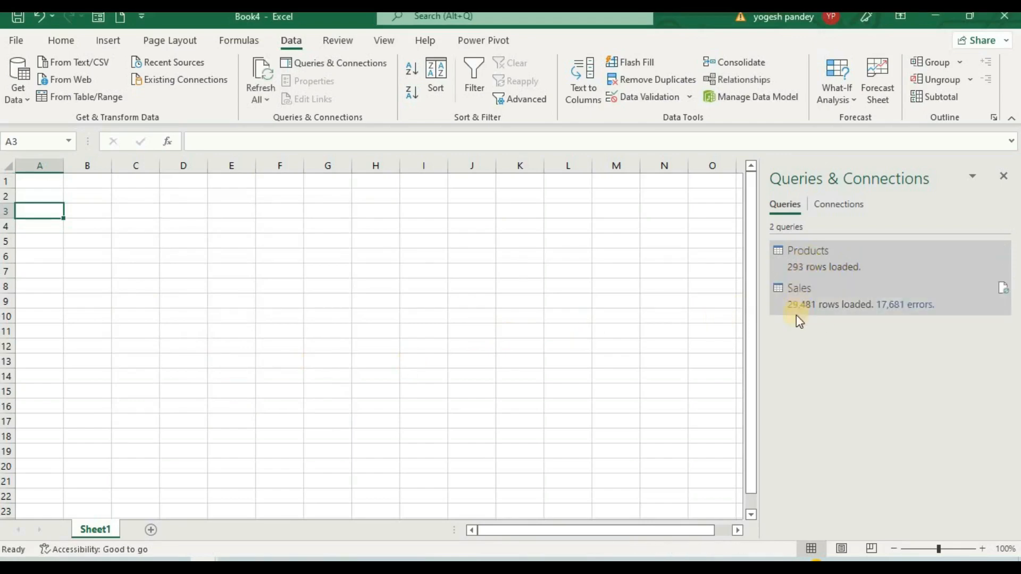
pyautogui.click(556, 319)
pyautogui.click(200, 318)
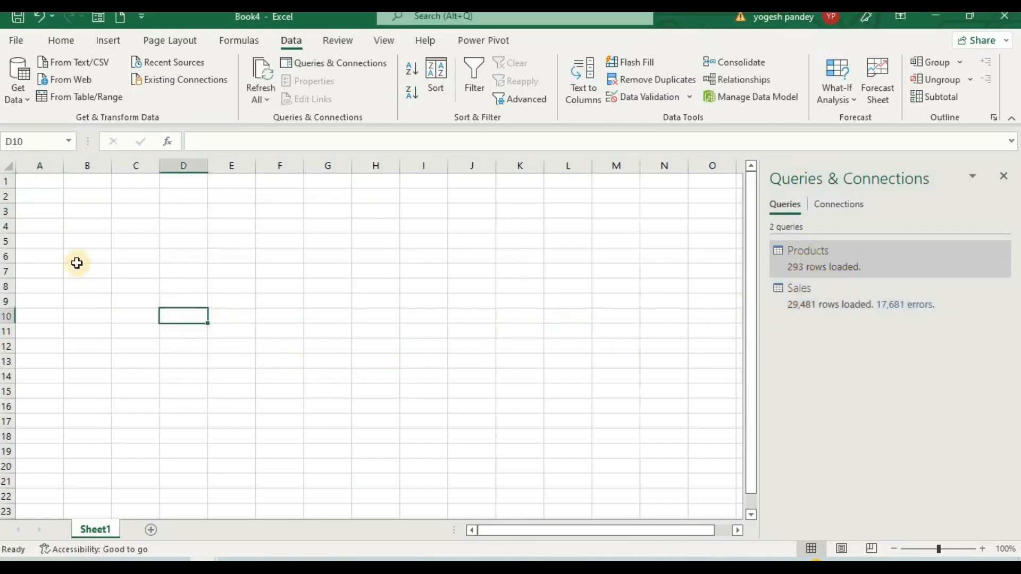
pyautogui.click(77, 263)
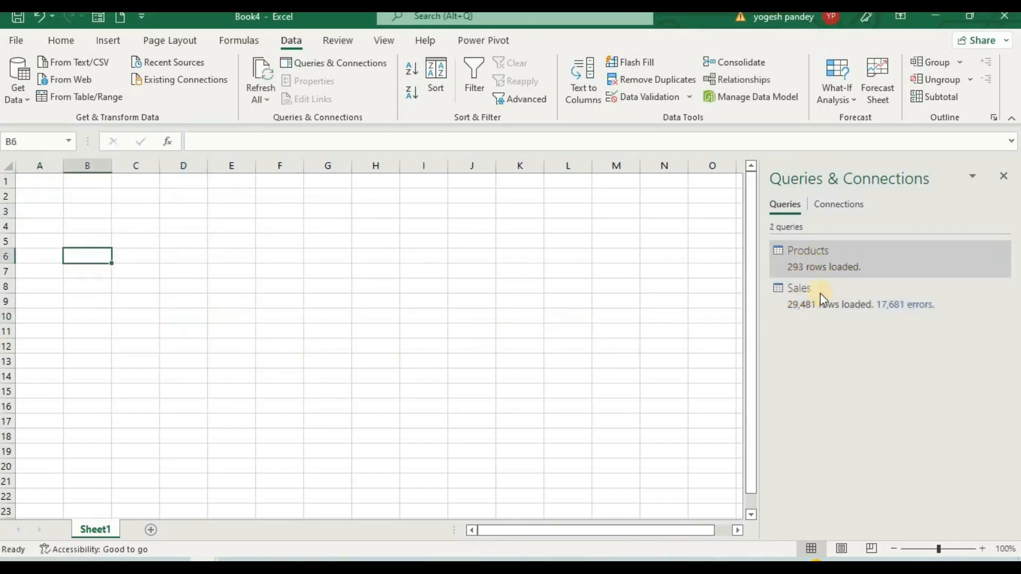
# Step: Open the Power Pivot data model and show its Products and Sales tables in Diagram View
pyautogui.click(485, 41)
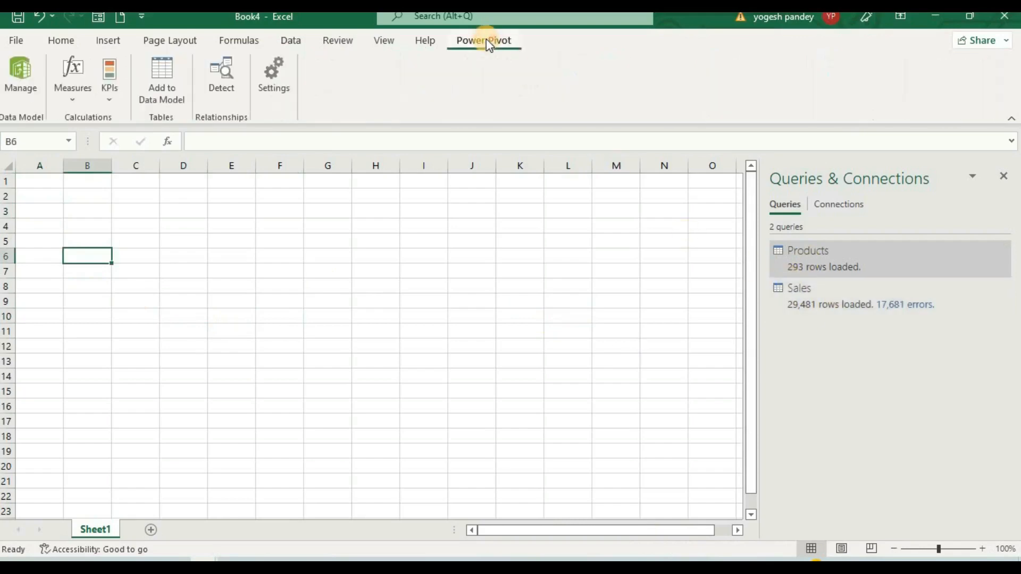
pyautogui.click(18, 90)
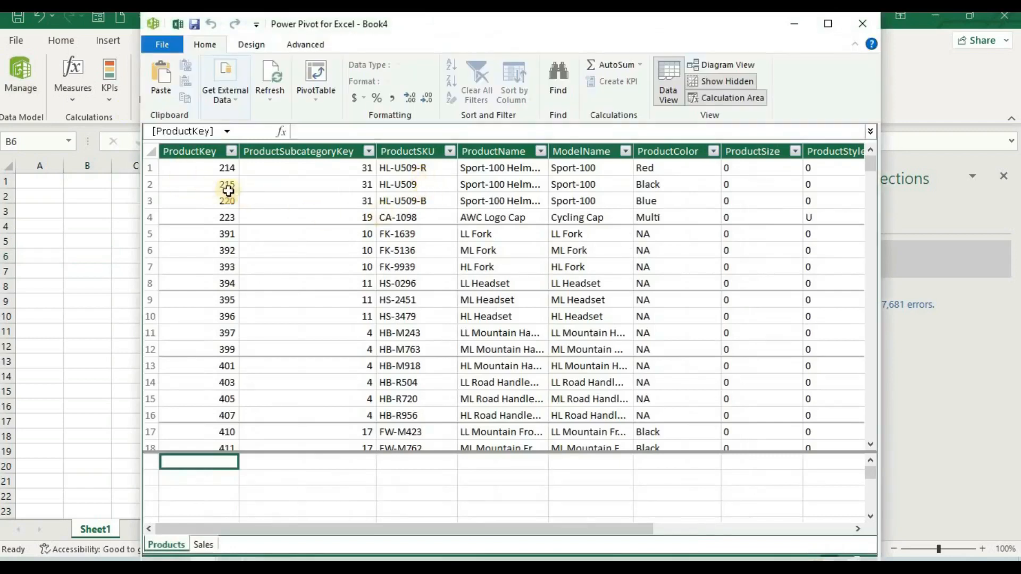
pyautogui.moveTo(232, 467); pyautogui.dragTo(341, 451)
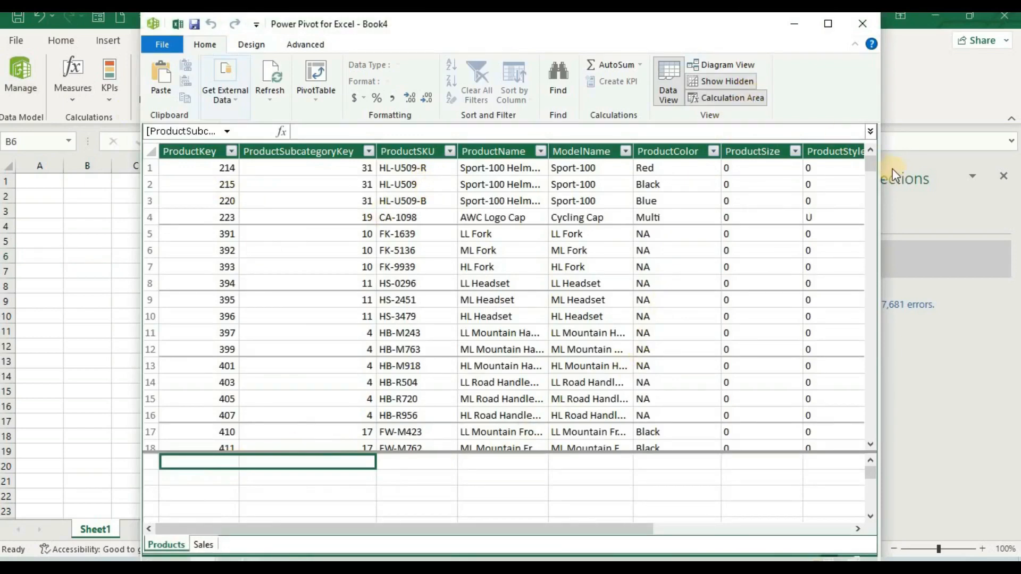
pyautogui.moveTo(876, 165); pyautogui.dragTo(882, 129)
pyautogui.click(734, 65)
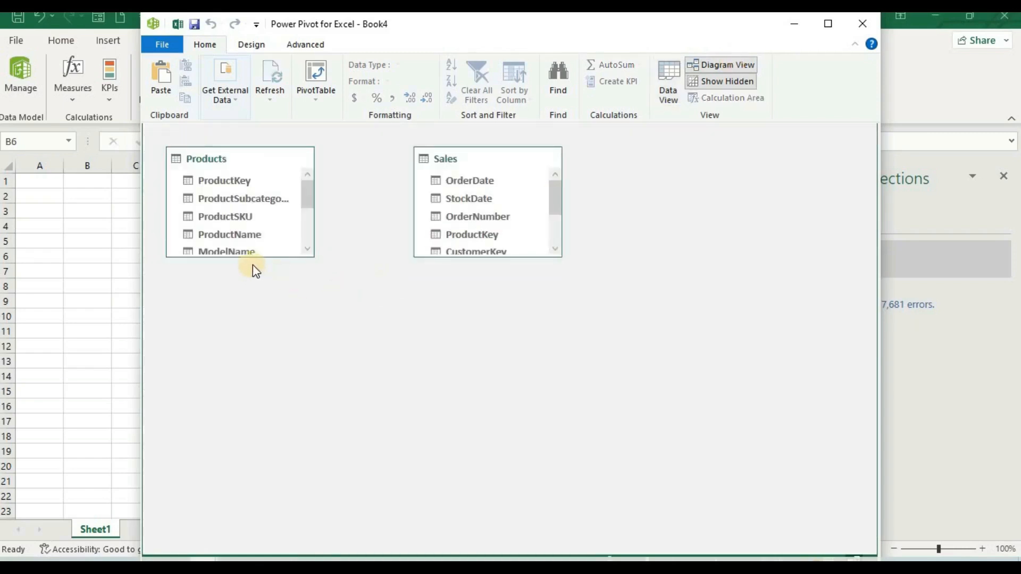
# Step: Lengthen the Products and Sales table boxes in the diagram so that all their fields fit
pyautogui.moveTo(255, 258); pyautogui.dragTo(273, 539)
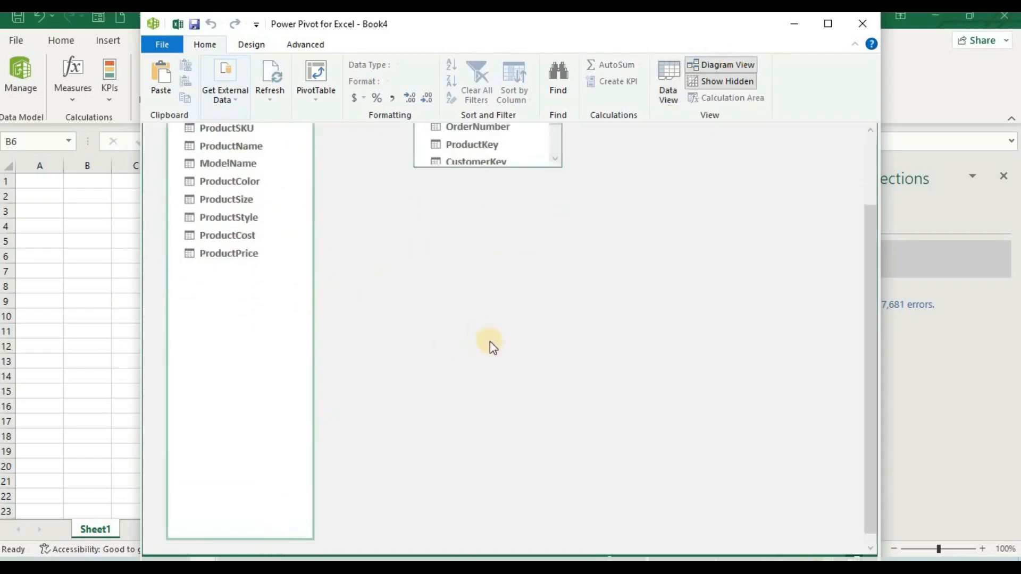
pyautogui.scroll(3, 490, 344)
pyautogui.moveTo(515, 257); pyautogui.dragTo(529, 480)
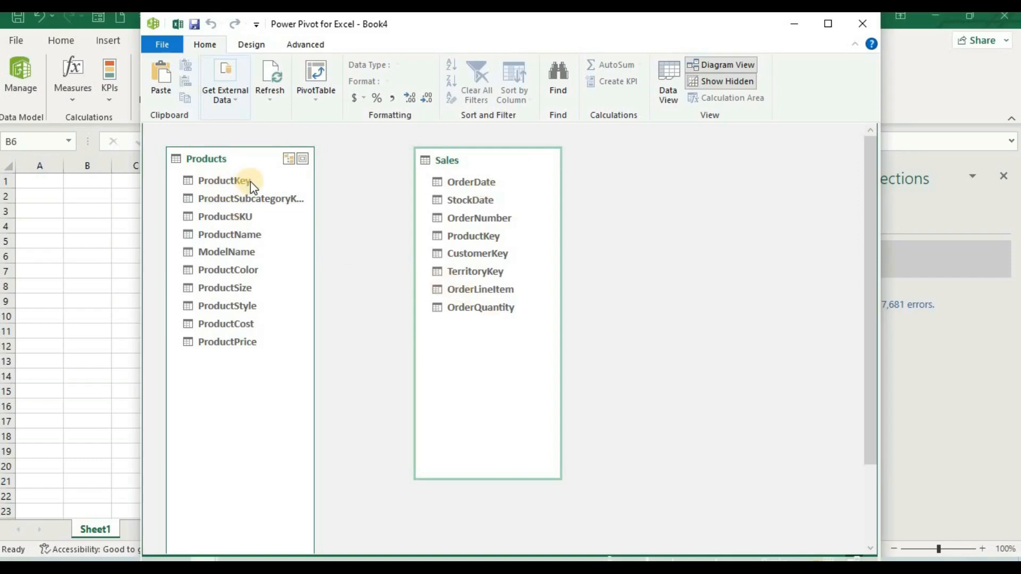
# Step: Create a relationship from ProductKey in Products to ProductKey in Sales, and return to the worksheet
pyautogui.moveTo(254, 181); pyautogui.dragTo(433, 231)
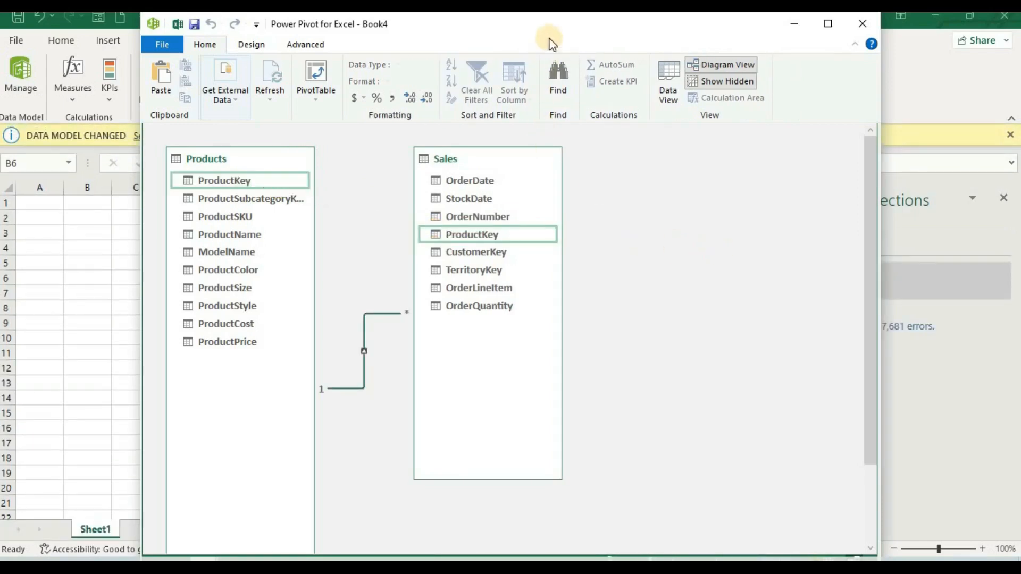
pyautogui.doubleClick(364, 352)
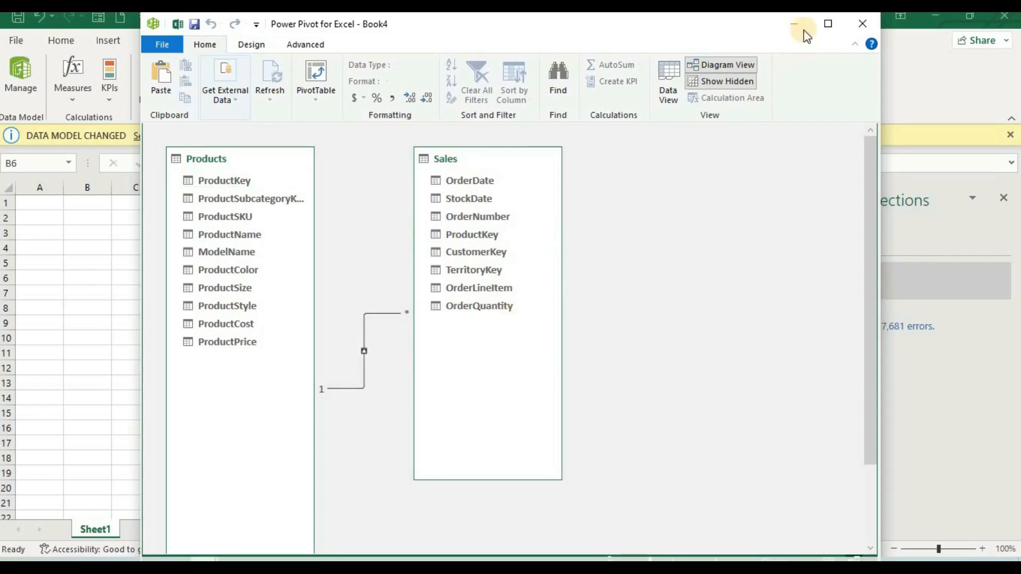
pyautogui.click(858, 23)
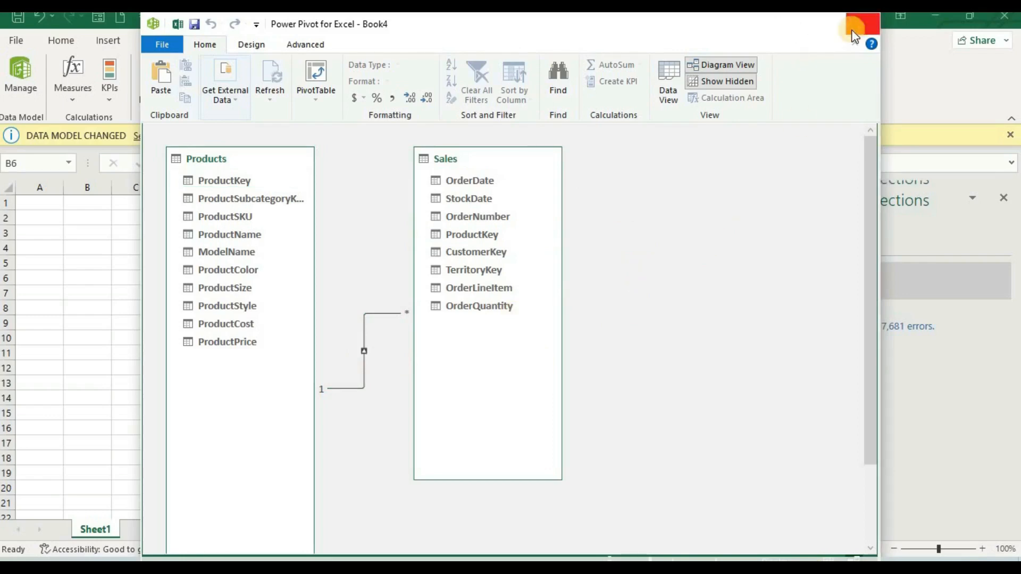
pyautogui.click(382, 301)
pyautogui.click(153, 298)
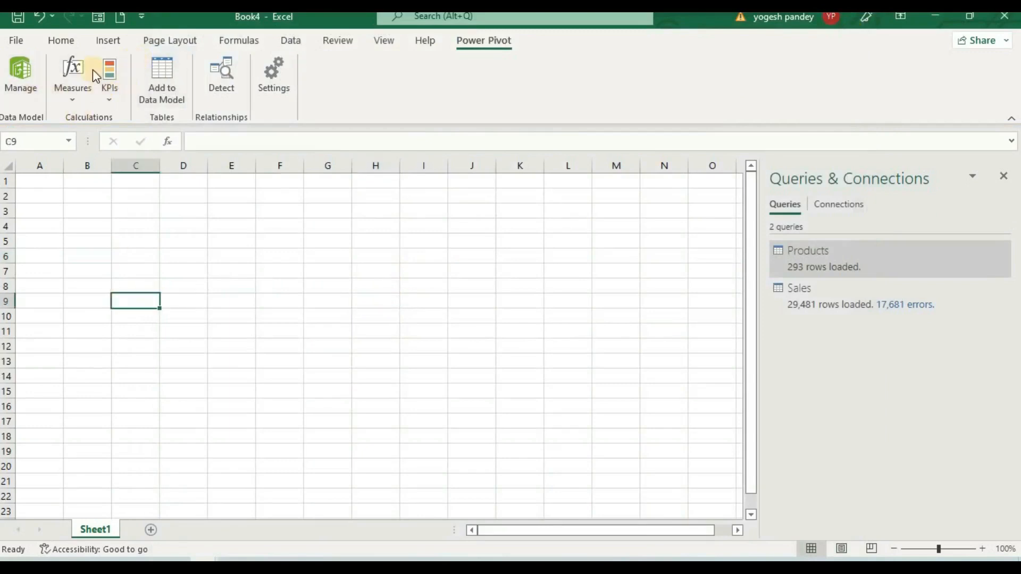
# Step: Start importing the Territories.csv file as a new data source
pyautogui.click(291, 42)
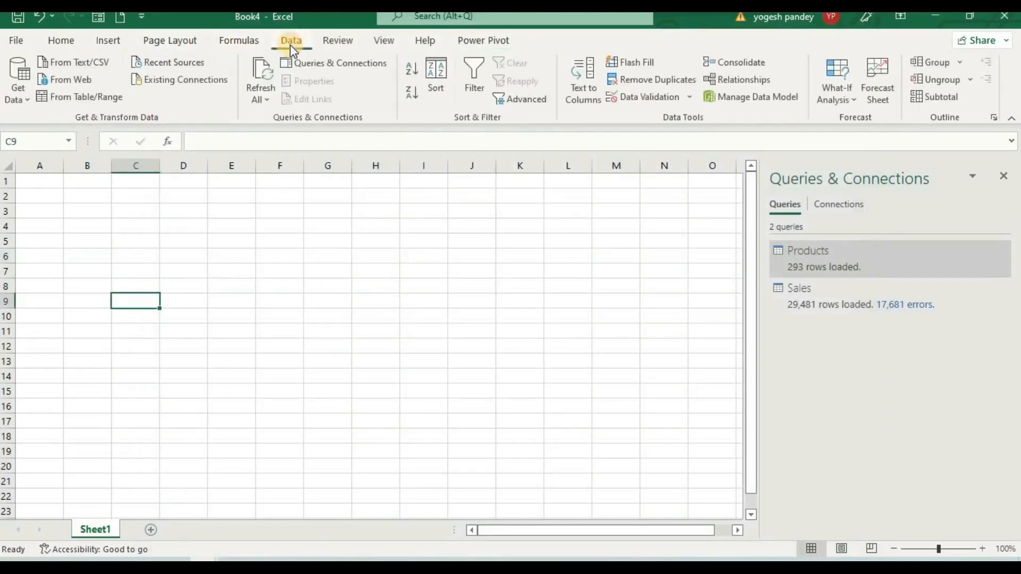
pyautogui.click(16, 88)
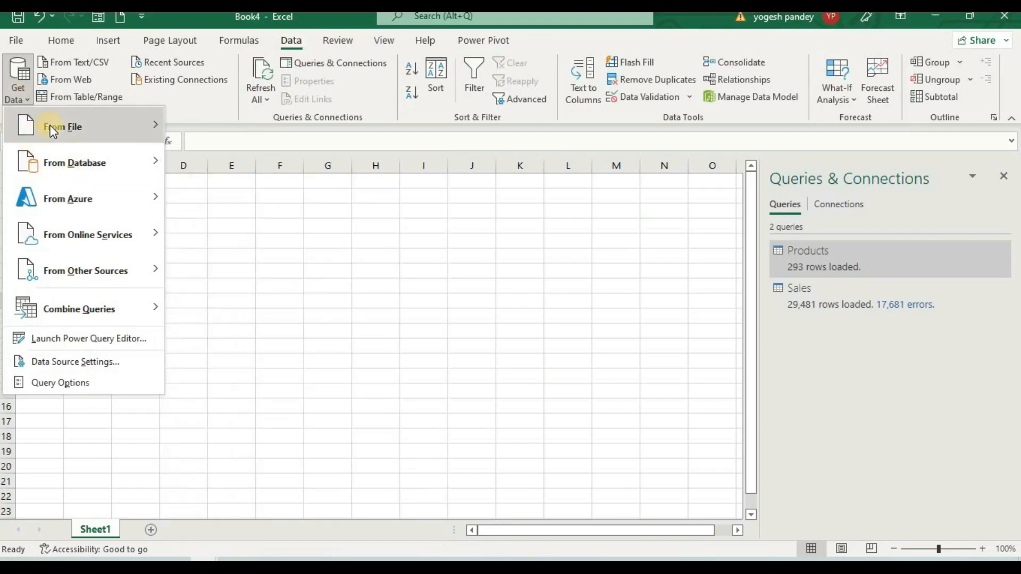
pyautogui.moveTo(50, 130)
pyautogui.click(231, 166)
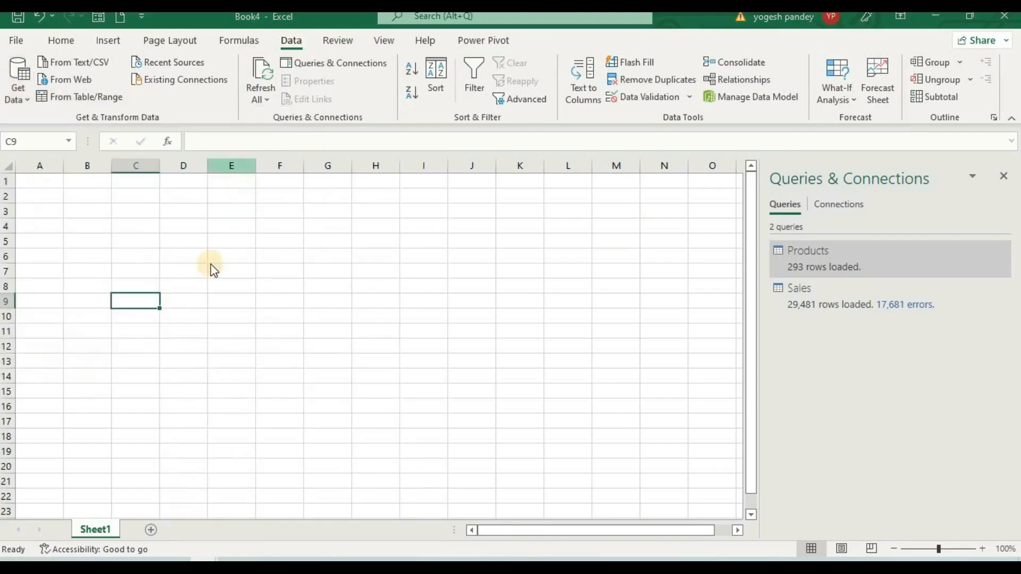
pyautogui.doubleClick(288, 212)
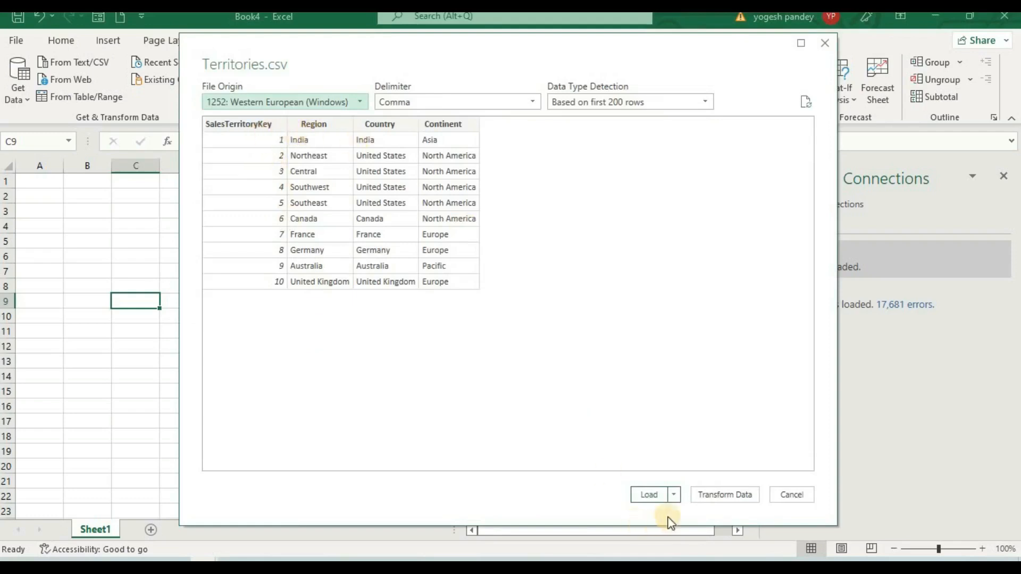
# Step: Load the Territories data as a connection only and add it to the Data Model
pyautogui.click(675, 495)
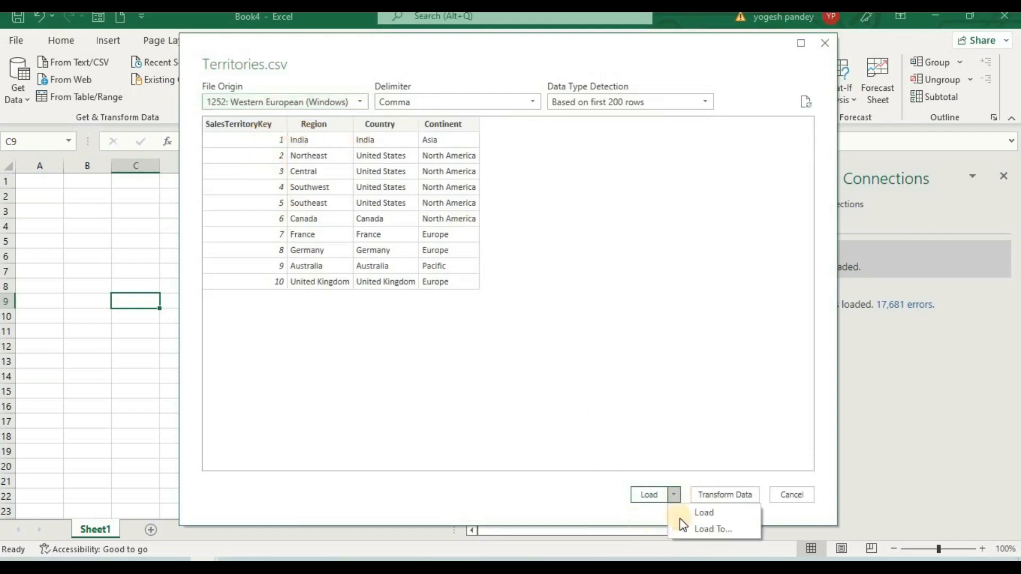
pyautogui.click(680, 528)
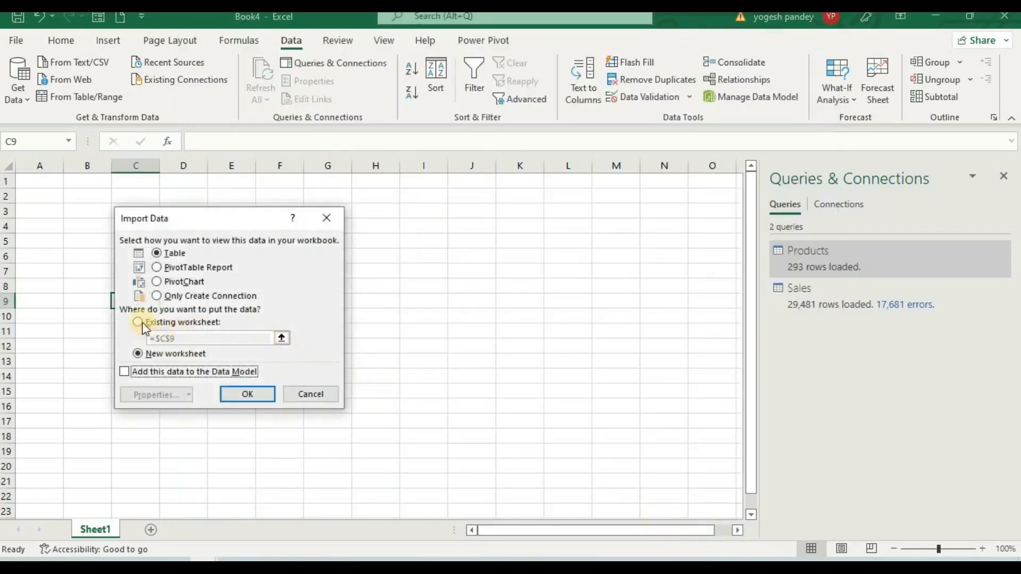
pyautogui.click(137, 354)
pyautogui.click(157, 297)
pyautogui.click(124, 371)
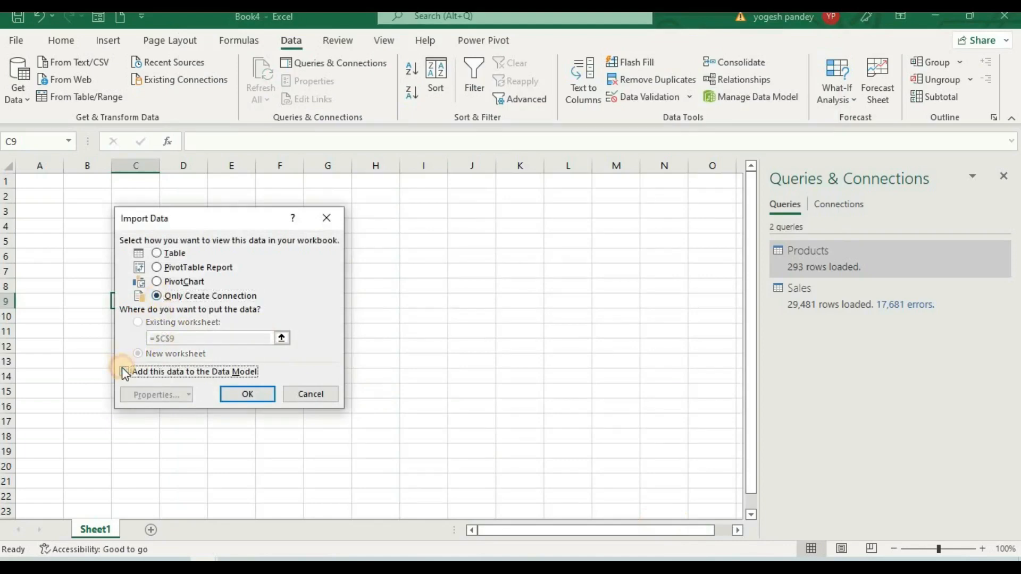
pyautogui.click(247, 396)
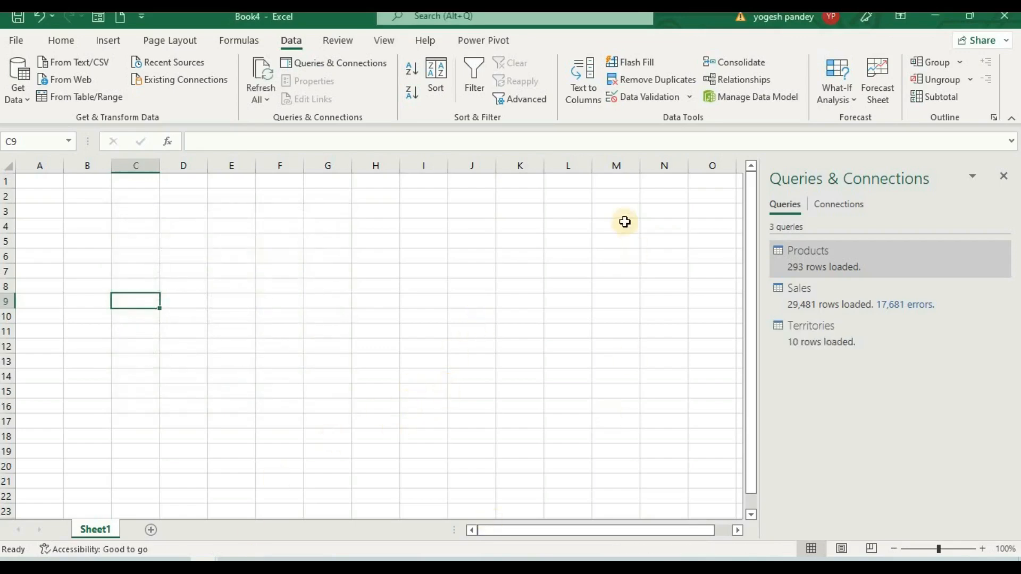
pyautogui.click(353, 296)
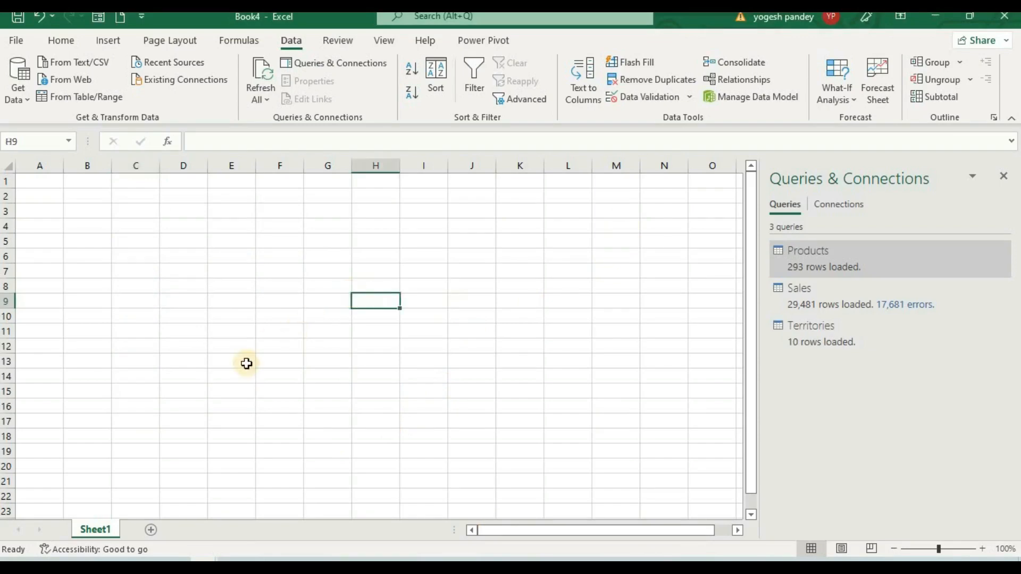
# Step: Reopen the data model in Diagram View, and place the Territories table beside Sales with a lengthened box
pyautogui.click(483, 43)
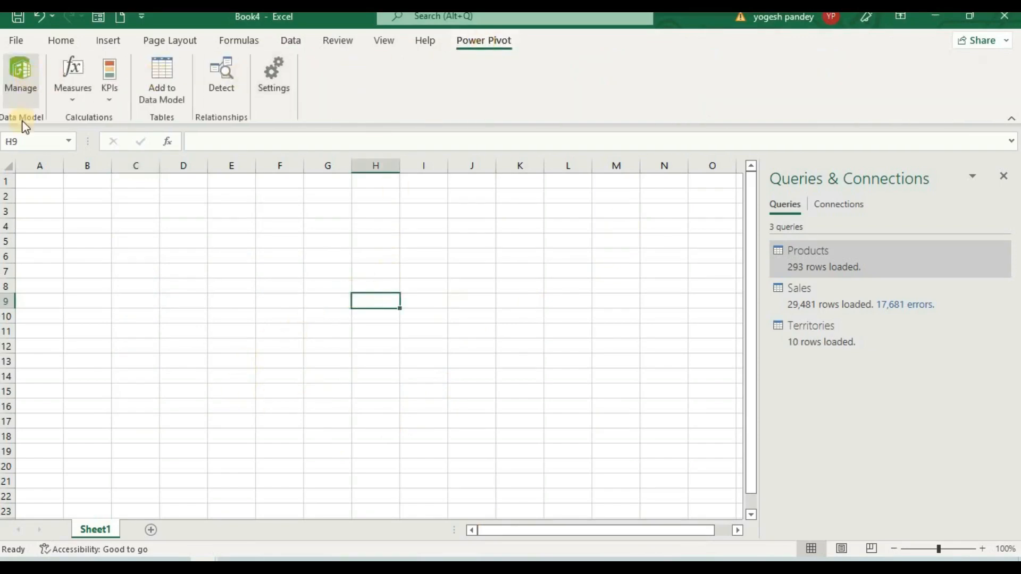
pyautogui.click(27, 76)
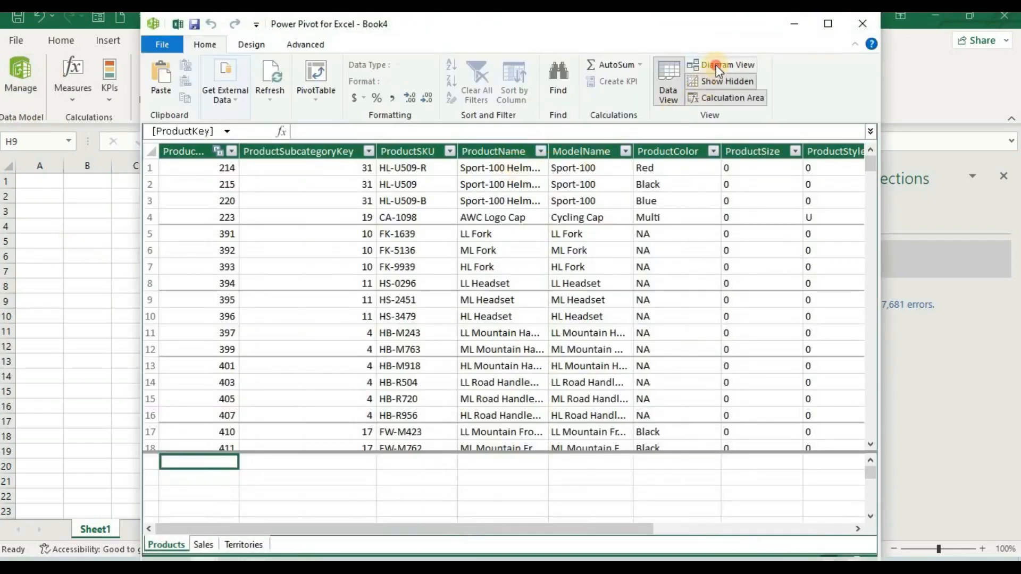
pyautogui.click(716, 65)
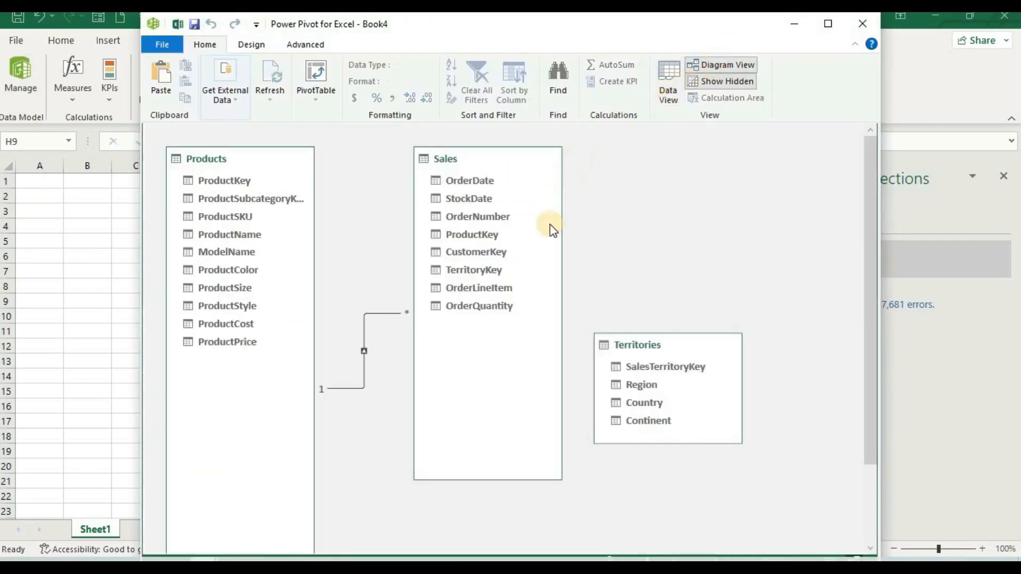
pyautogui.click(681, 355)
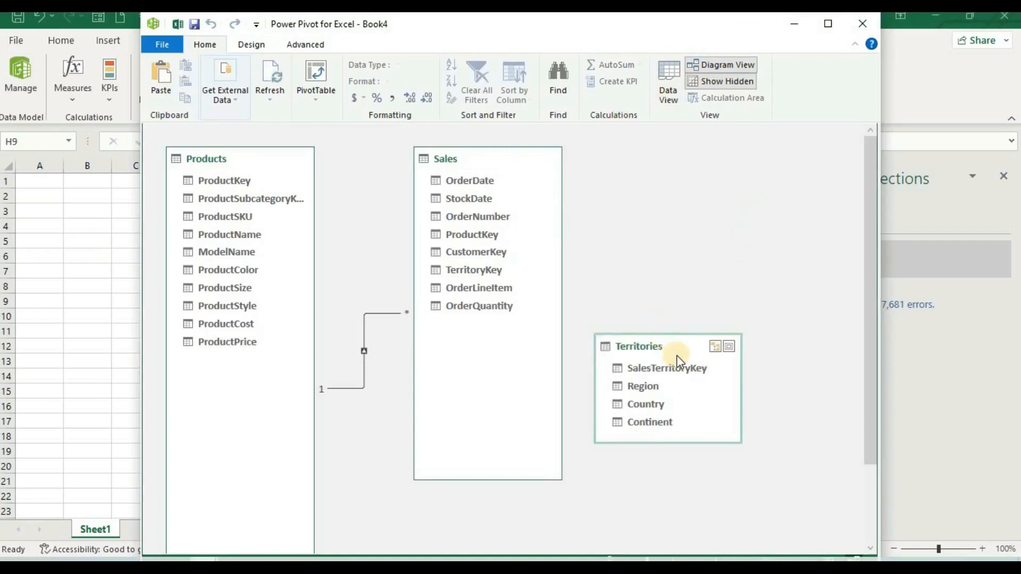
pyautogui.moveTo(676, 344); pyautogui.dragTo(741, 174)
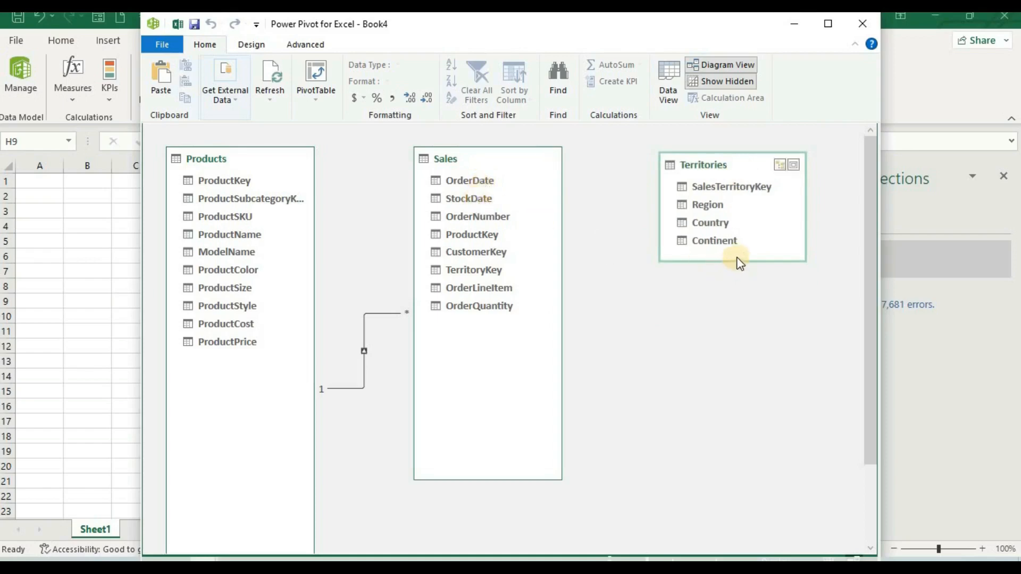
pyautogui.moveTo(738, 260); pyautogui.dragTo(737, 394)
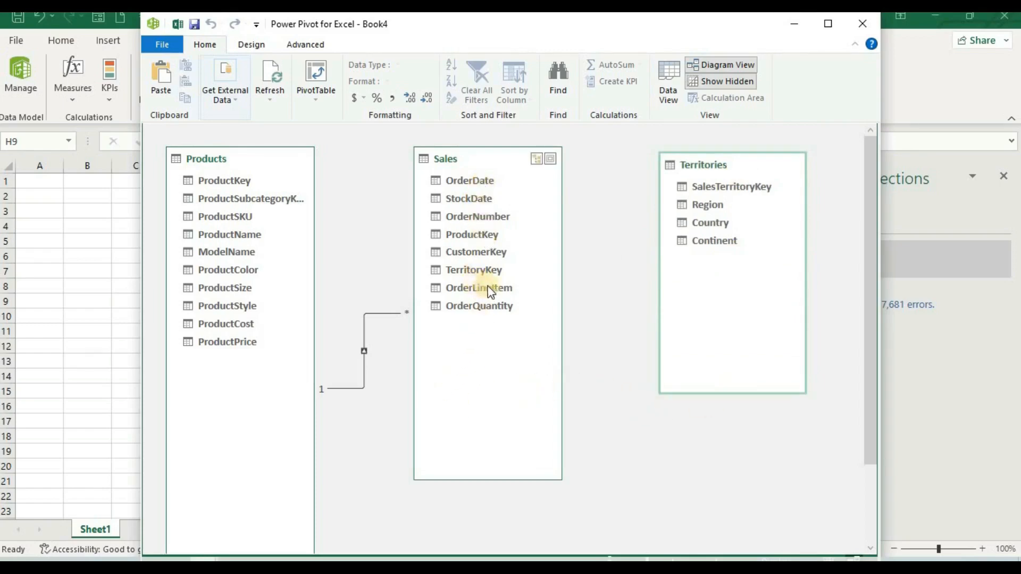
# Step: Relate TerritoryKey in Sales to SalesTerritoryKey in Territories, and close the Power Pivot window
pyautogui.moveTo(521, 269)
pyautogui.mouseDown()
pyautogui.moveTo(588, 267)
pyautogui.moveTo(686, 186)
pyautogui.mouseUp()
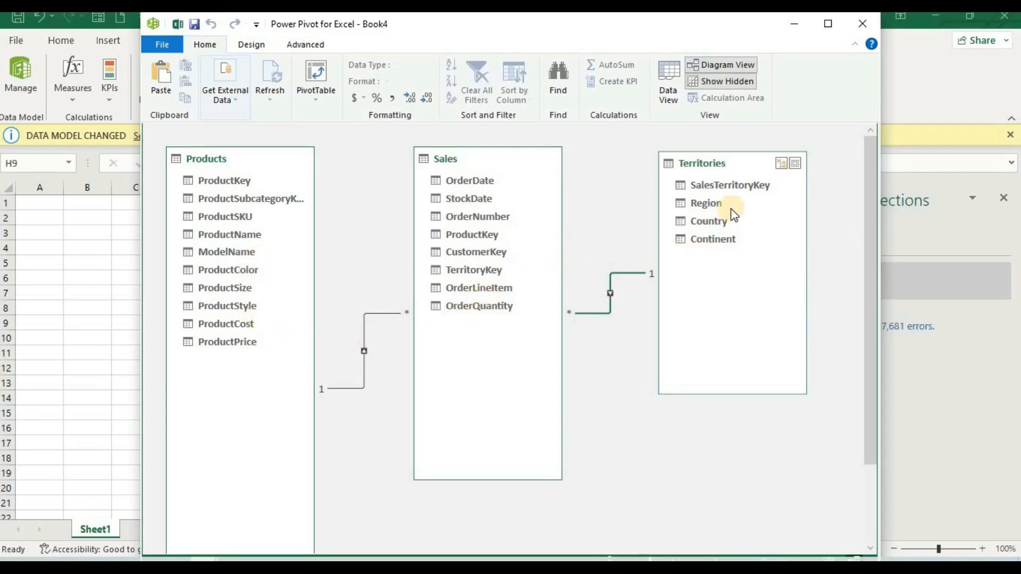
pyautogui.click(862, 24)
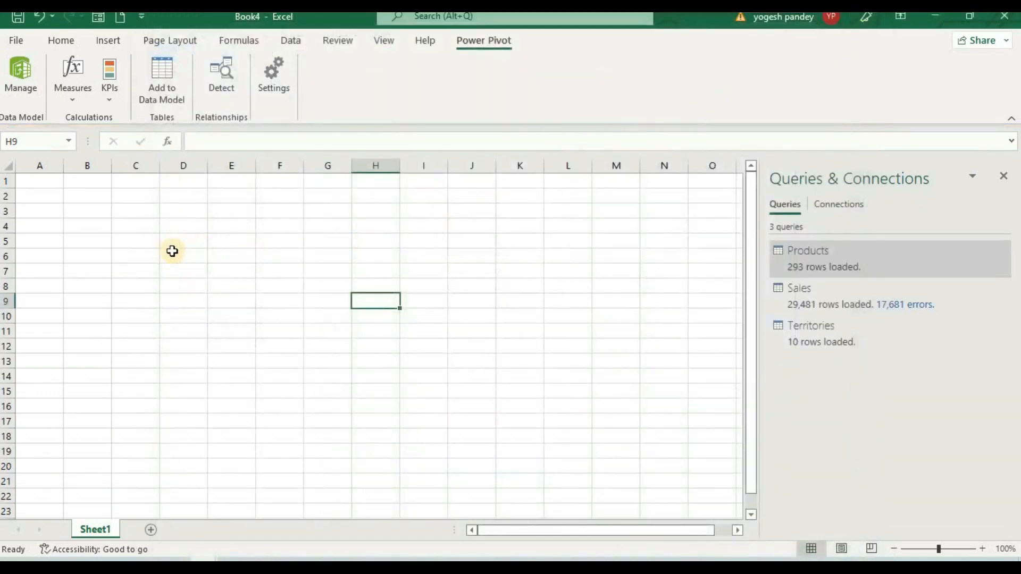
# Step: Create a PivotTable from the Power Pivot data model on a new worksheet
pyautogui.click(24, 80)
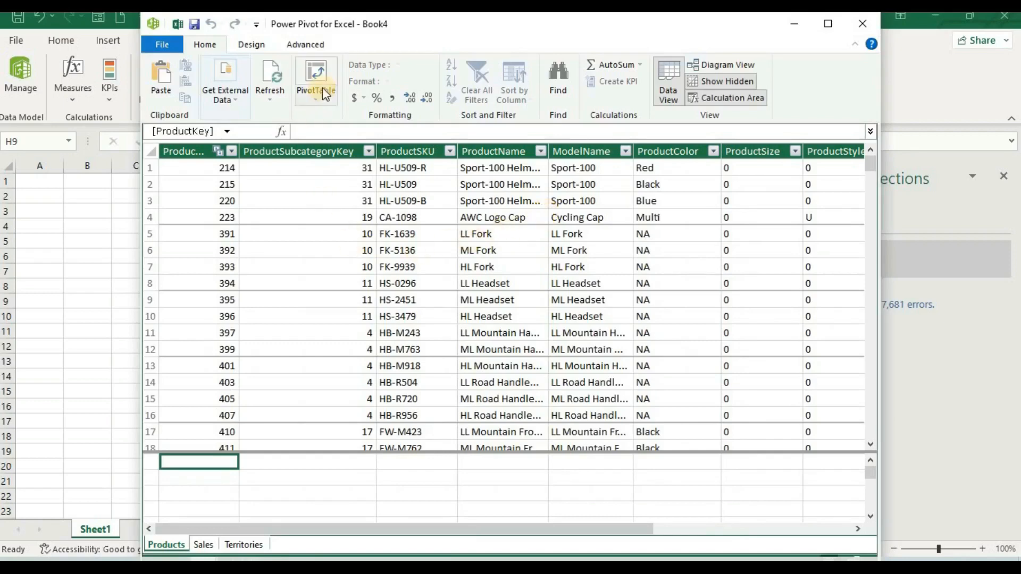
pyautogui.click(323, 84)
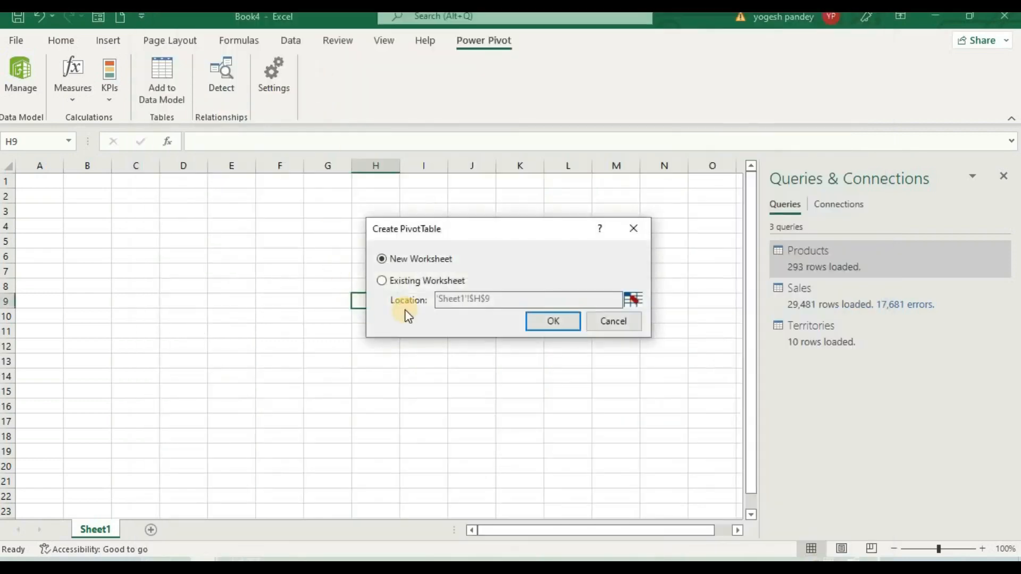
pyautogui.click(549, 320)
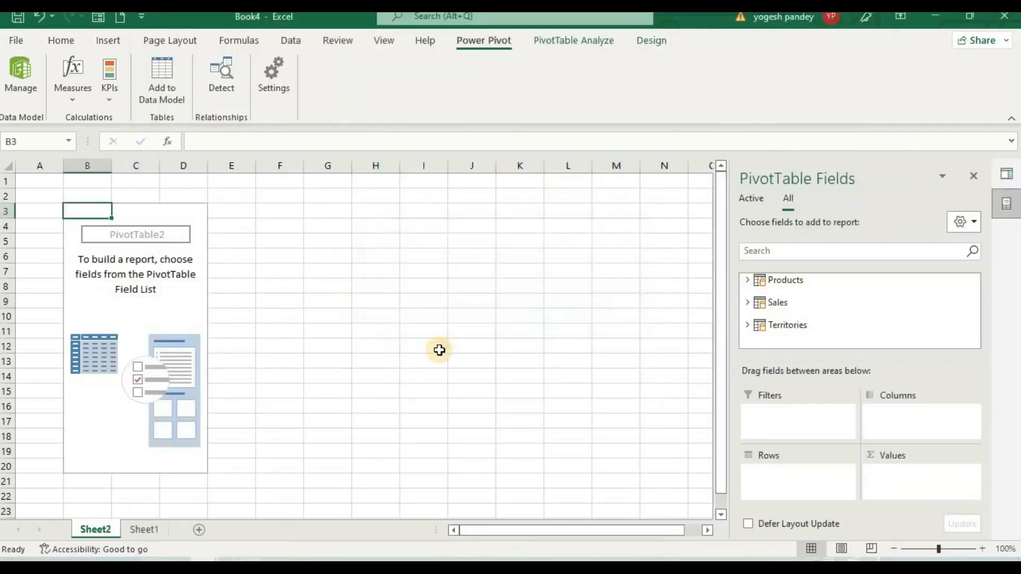
# Step: Add the ProductColor field from the Products table to the PivotTable's rows
pyautogui.click(746, 279)
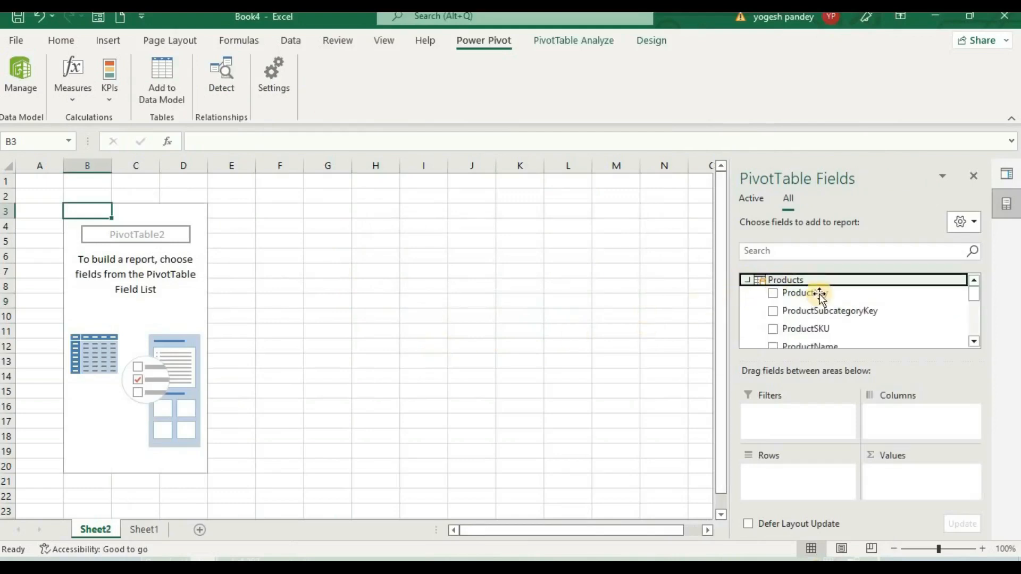
pyautogui.click(975, 299)
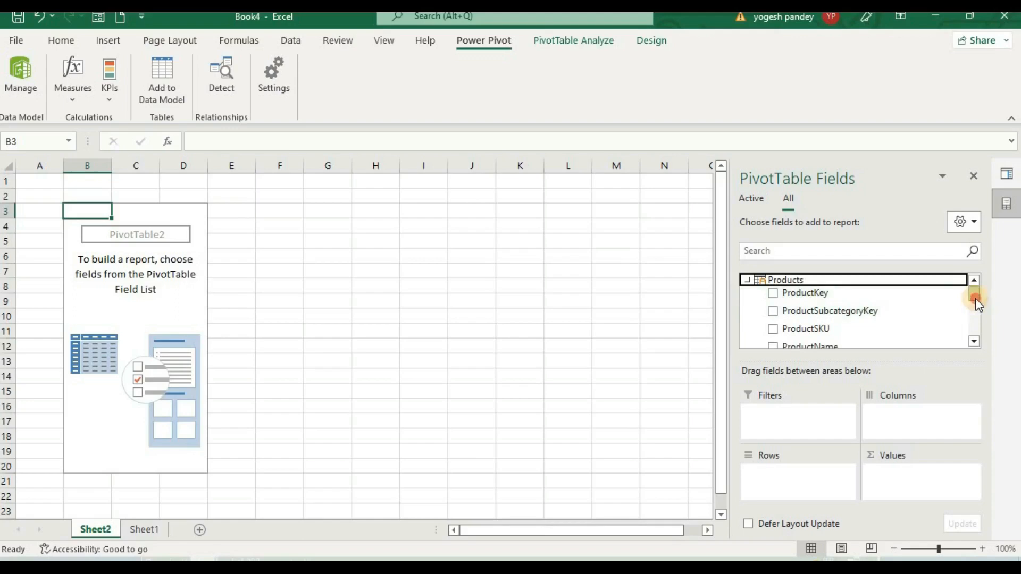
pyautogui.click(973, 337)
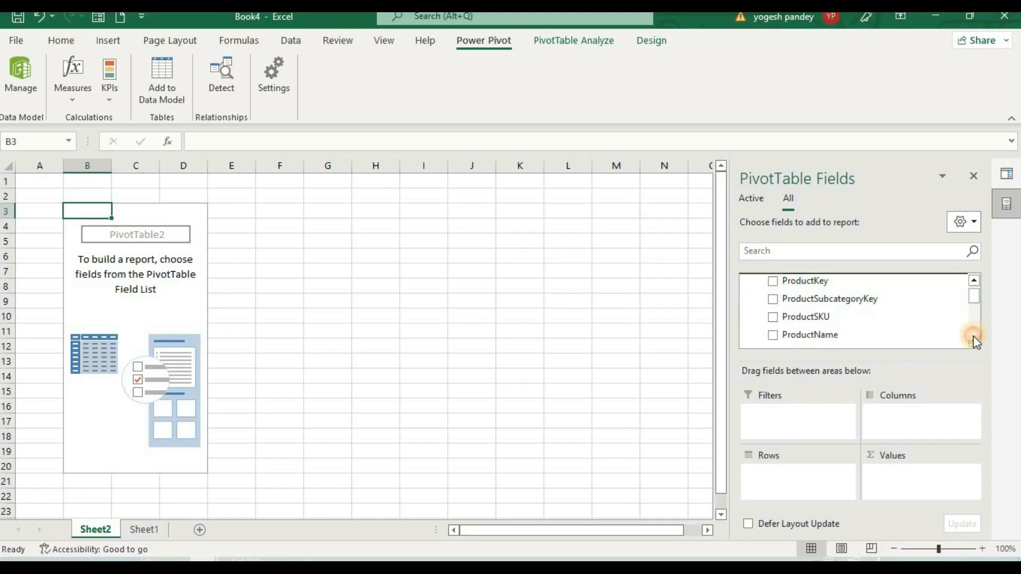
pyautogui.click(973, 337)
pyautogui.click(974, 337)
pyautogui.click(974, 337)
pyautogui.moveTo(774, 336); pyautogui.dragTo(767, 473)
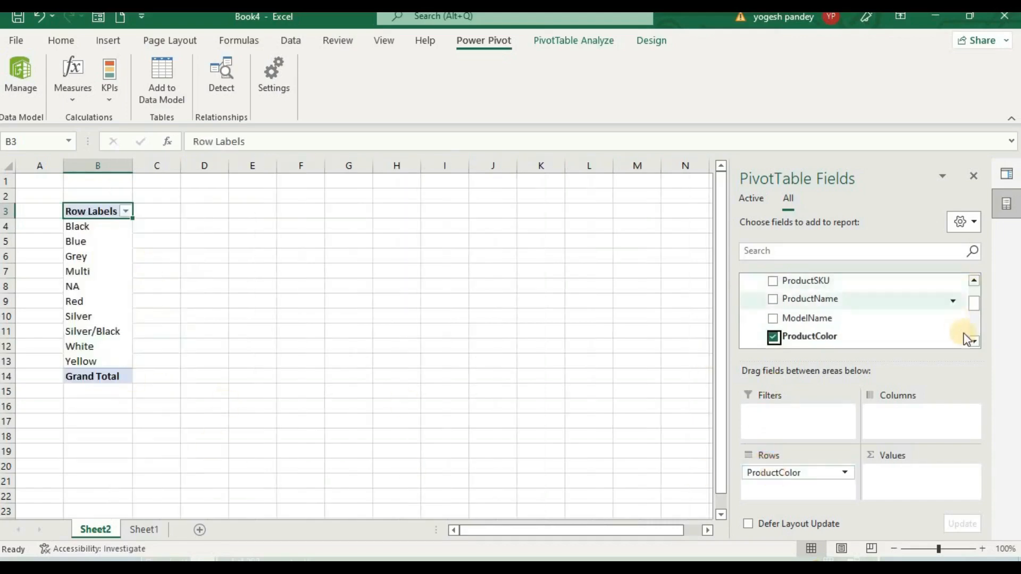
# Step: Add the OrderQuantity field from the Sales table to the PivotTable's values as a sum
pyautogui.moveTo(981, 310); pyautogui.dragTo(982, 332)
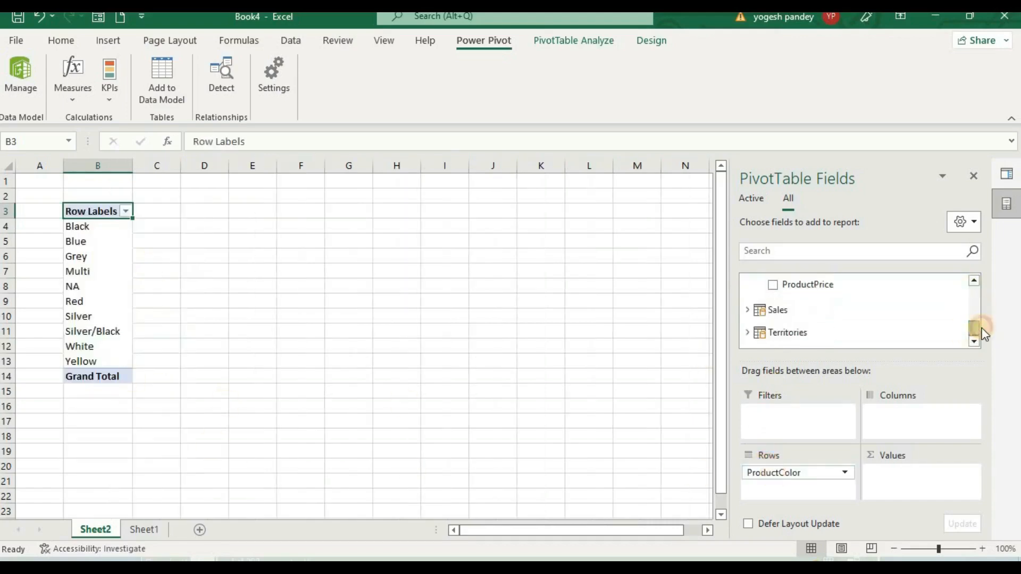
pyautogui.click(748, 309)
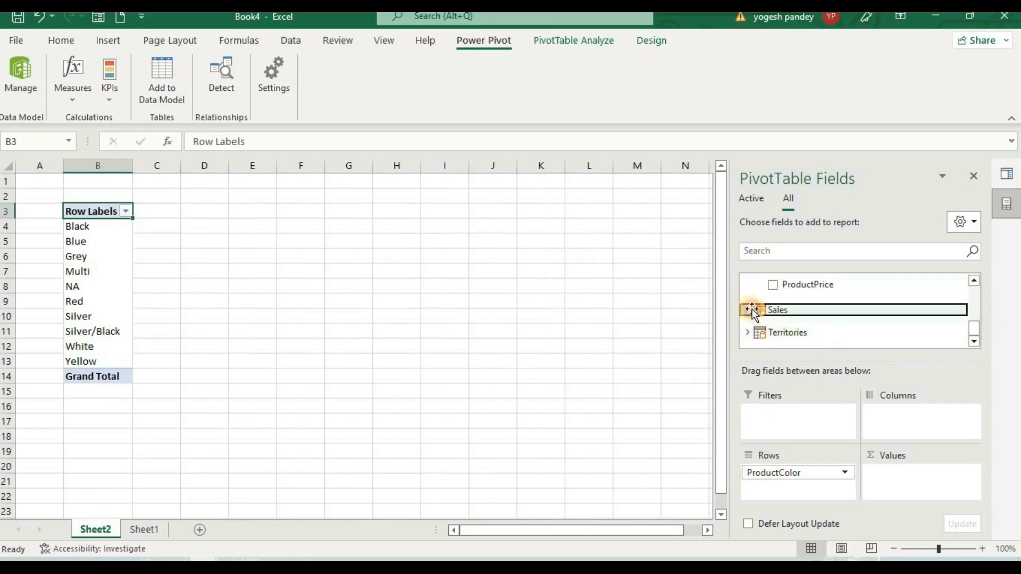
pyautogui.scroll(-5, 911, 302)
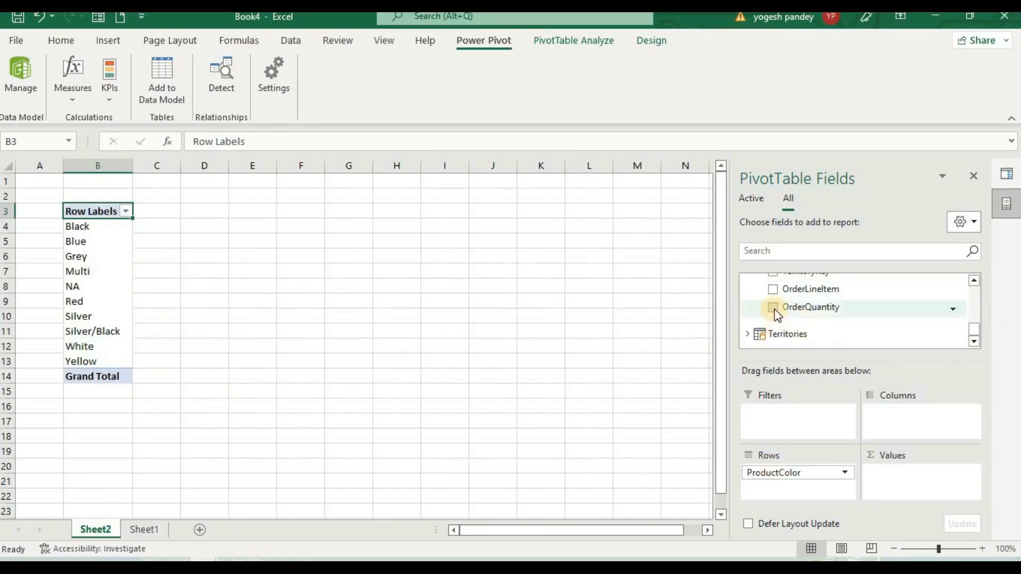
pyautogui.moveTo(775, 309); pyautogui.dragTo(921, 481)
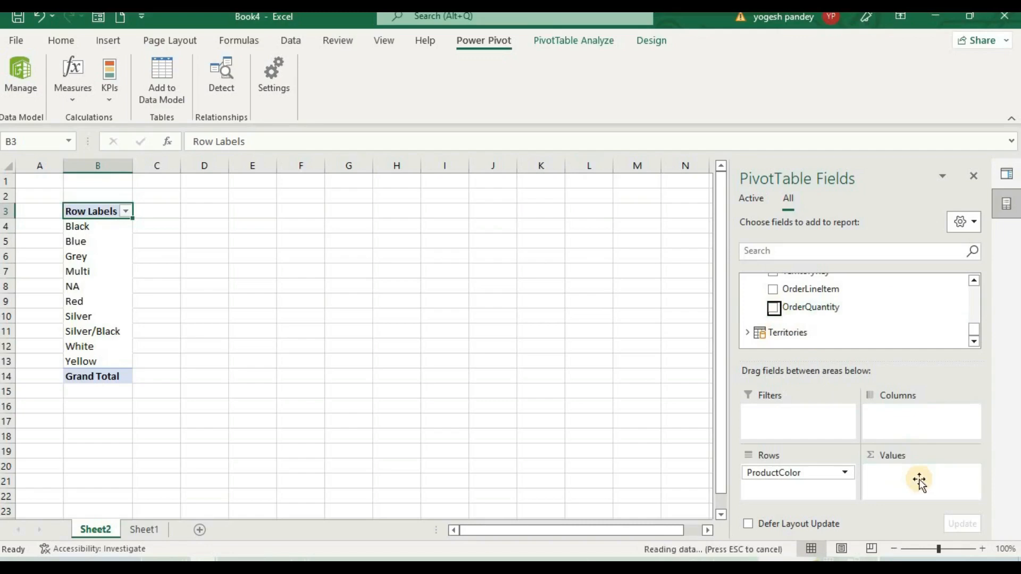
pyautogui.moveTo(977, 326)
pyautogui.mouseDown()
pyautogui.moveTo(963, 298)
pyautogui.moveTo(966, 342)
pyautogui.mouseUp()
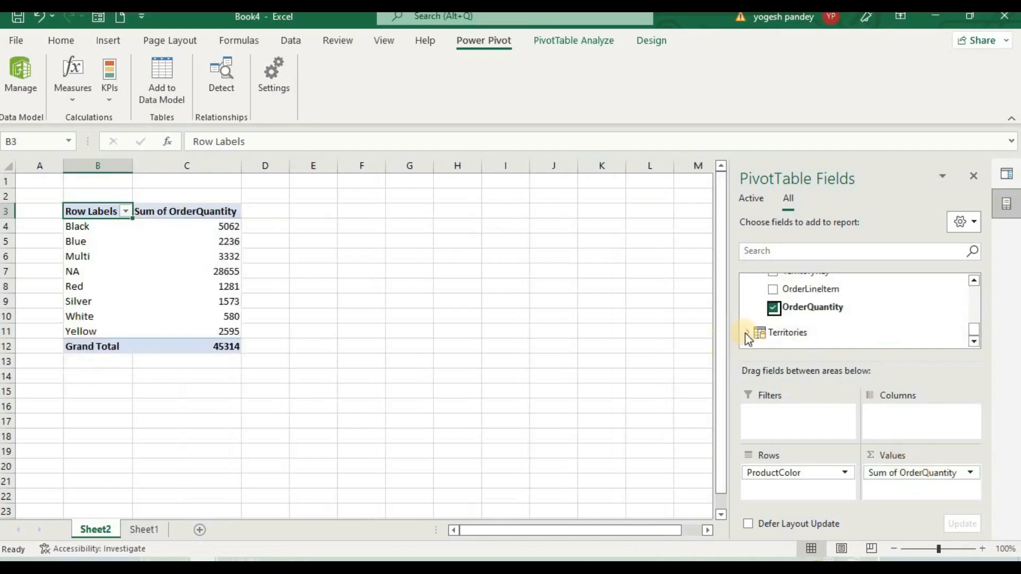
# Step: Add the Region field from the Territories table to the PivotTable's columns
pyautogui.click(746, 332)
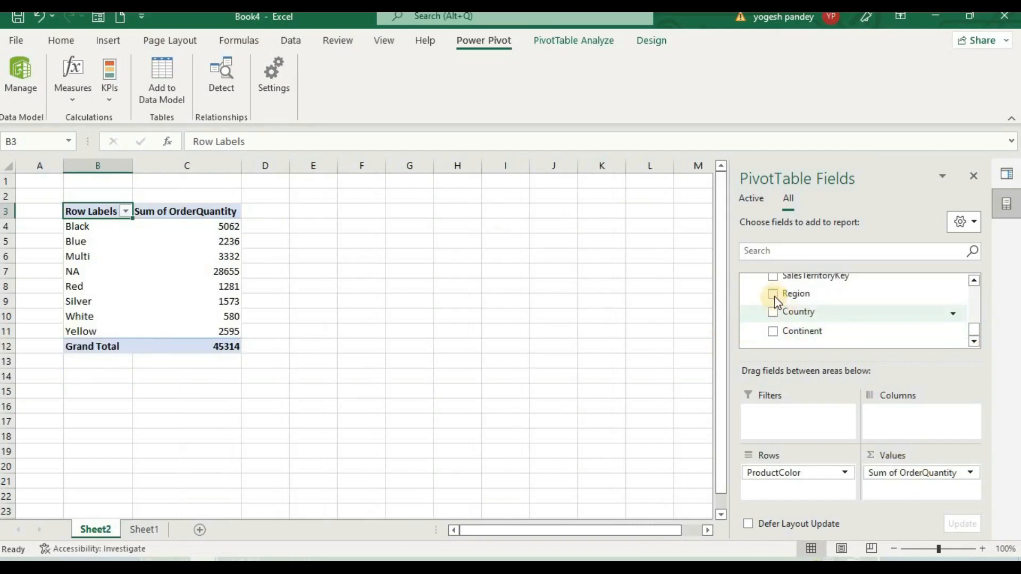
pyautogui.moveTo(776, 294); pyautogui.dragTo(895, 426)
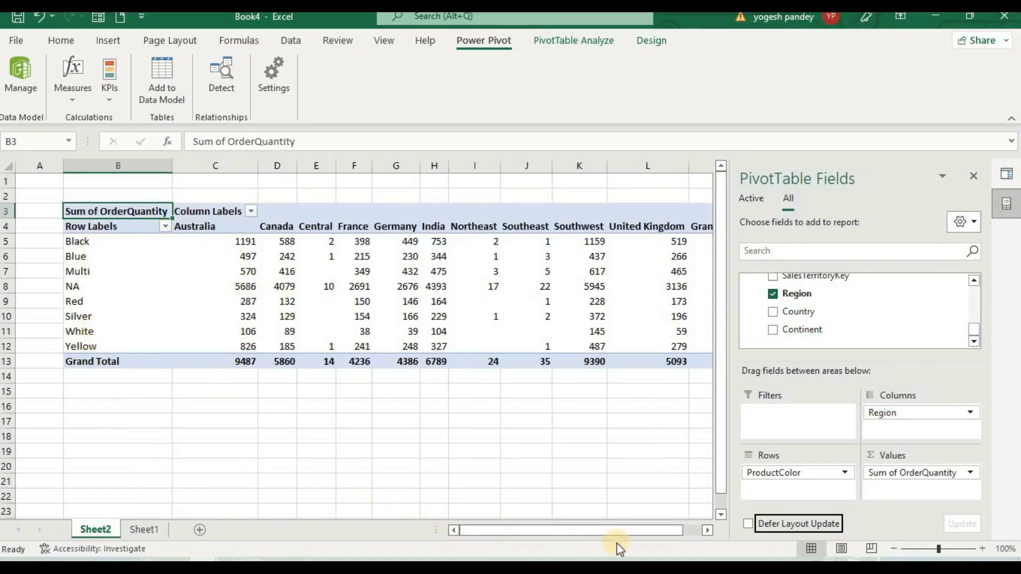
pyautogui.moveTo(627, 533); pyautogui.dragTo(520, 532)
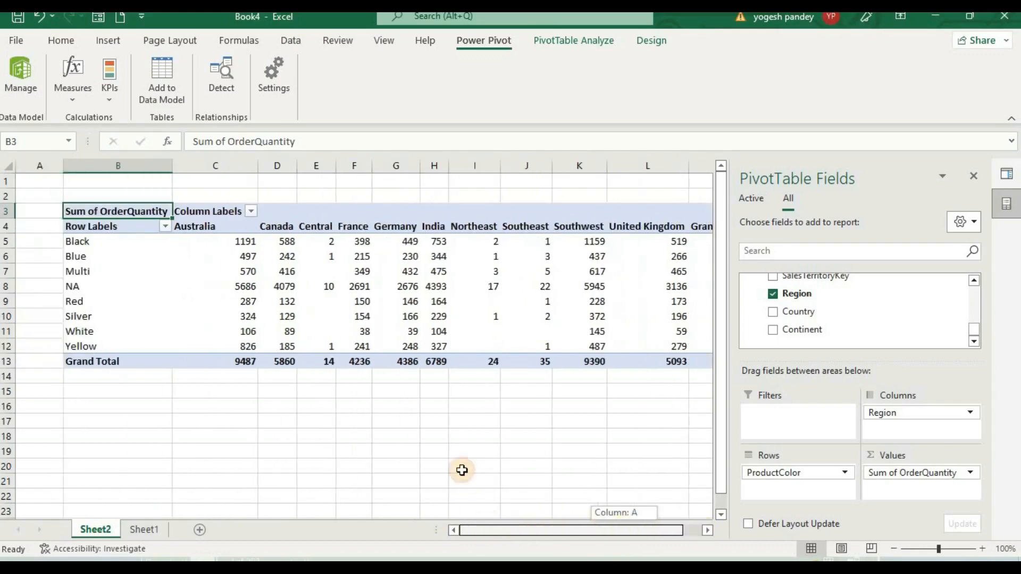
pyautogui.click(424, 426)
pyautogui.moveTo(424, 425); pyautogui.dragTo(80, 407)
pyautogui.click(45, 326)
pyautogui.click(38, 275)
pyautogui.click(41, 237)
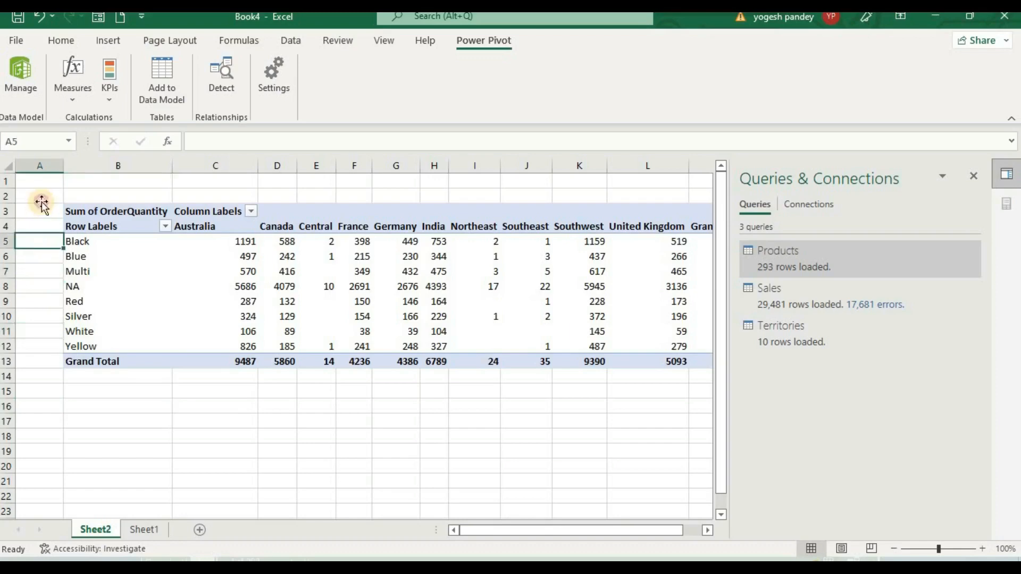
pyautogui.click(41, 201)
pyautogui.moveTo(116, 194); pyautogui.dragTo(485, 447)
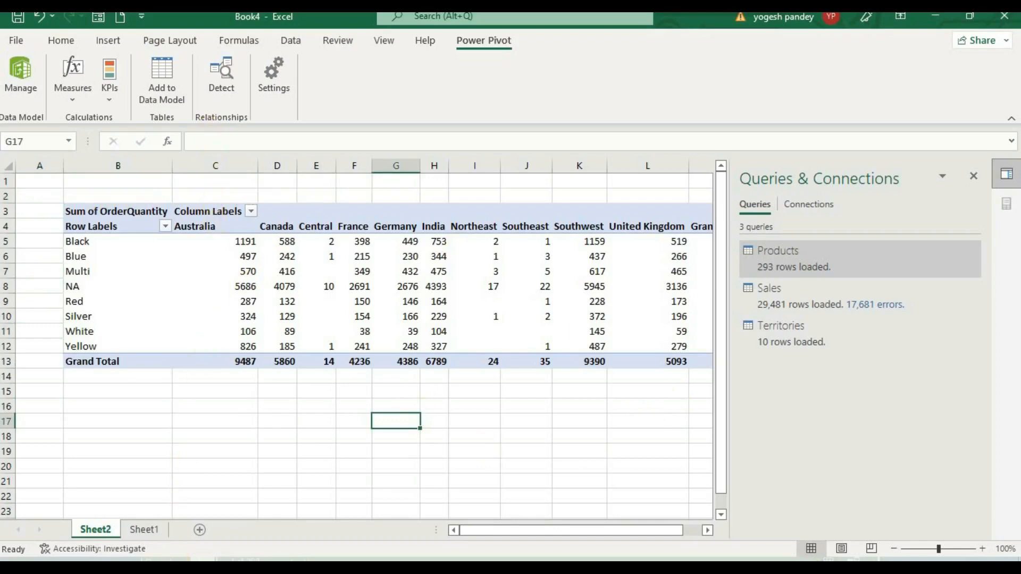
# Step: Switch to Power BI Desktop and start a new blank report, dismissing the start screen
pyautogui.moveTo(176, 560)
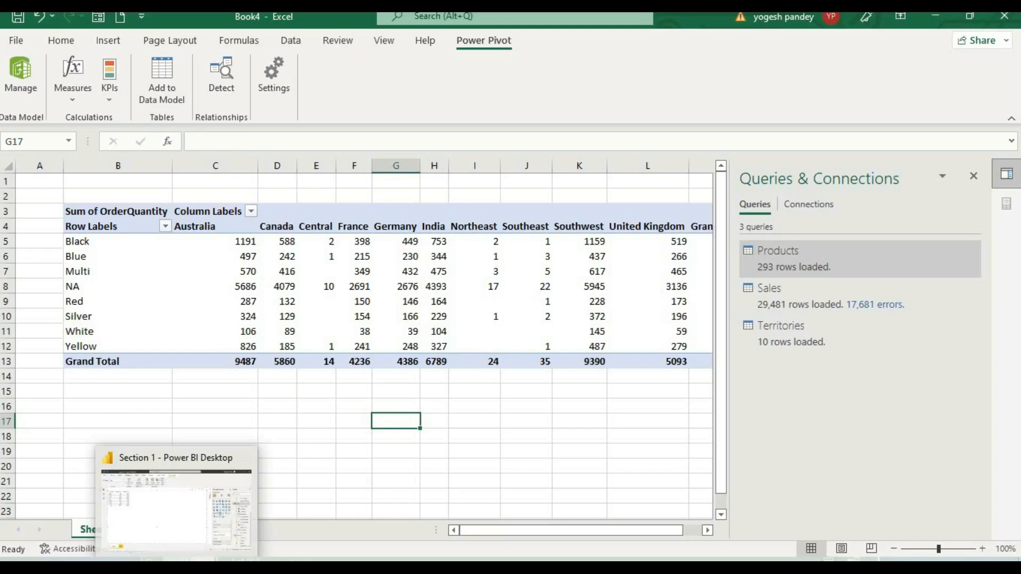
pyautogui.click(181, 546)
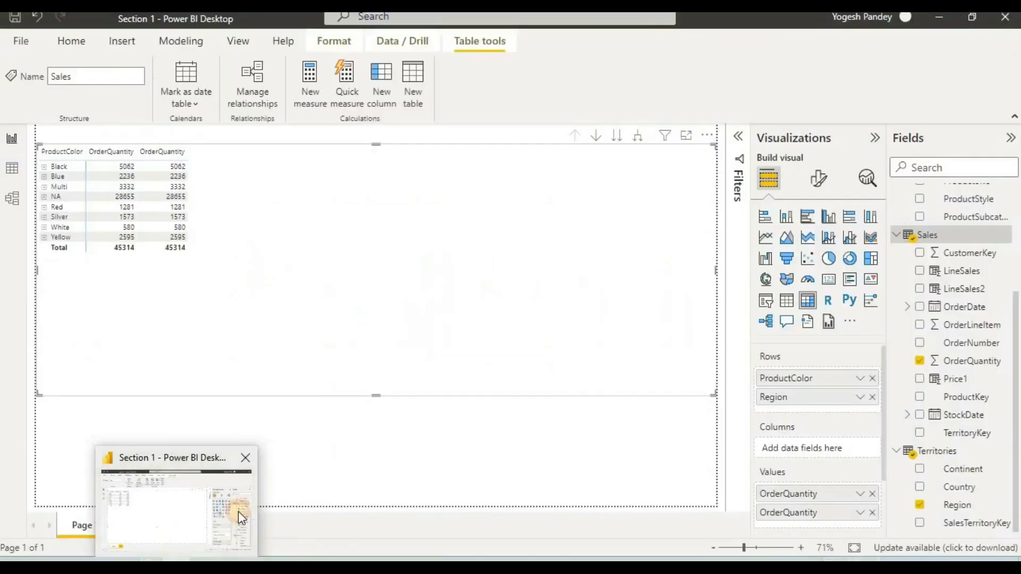
pyautogui.click(20, 43)
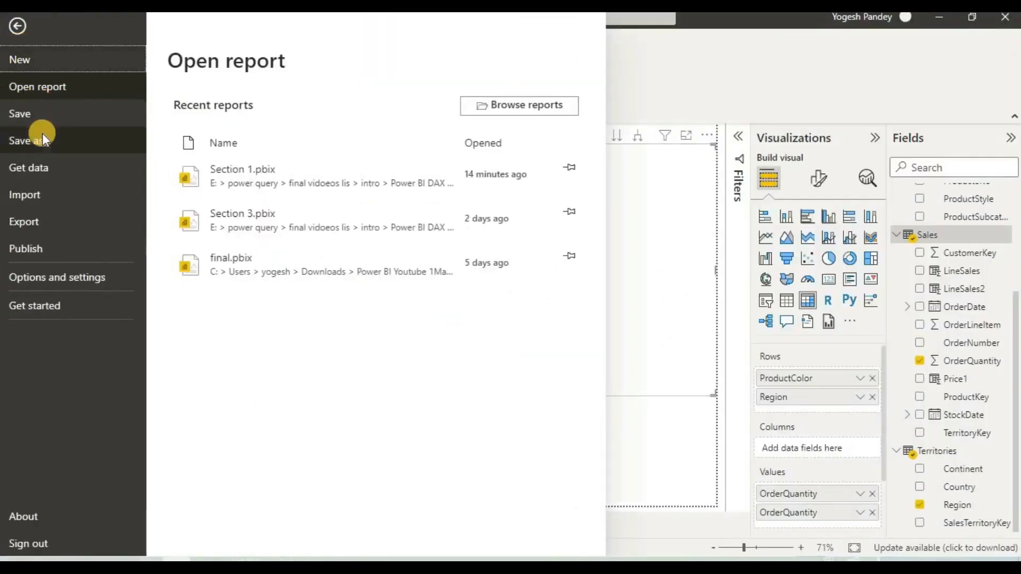
pyautogui.press('Escape')
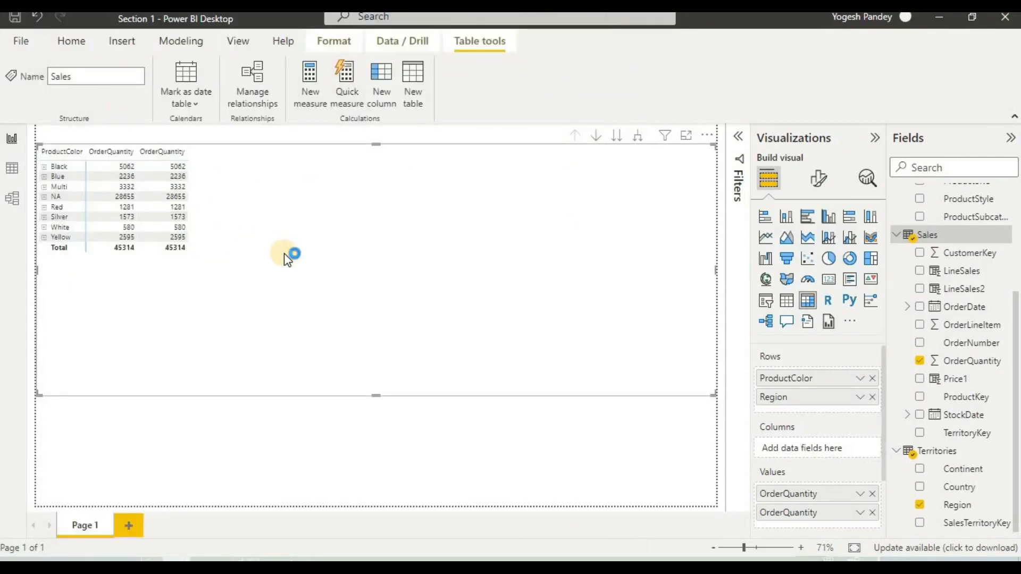
pyautogui.click(938, 16)
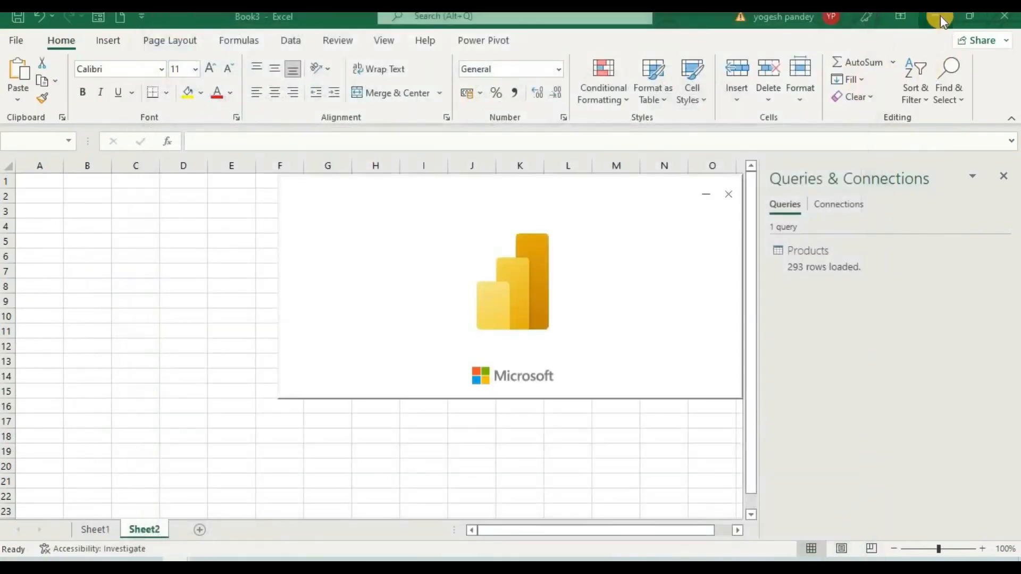
pyautogui.click(939, 16)
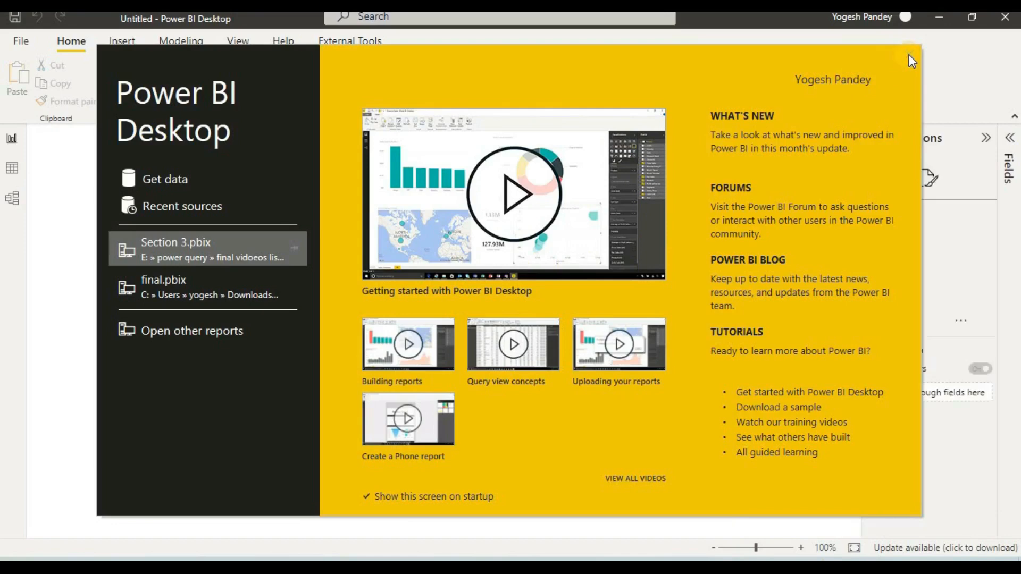
pyautogui.click(909, 56)
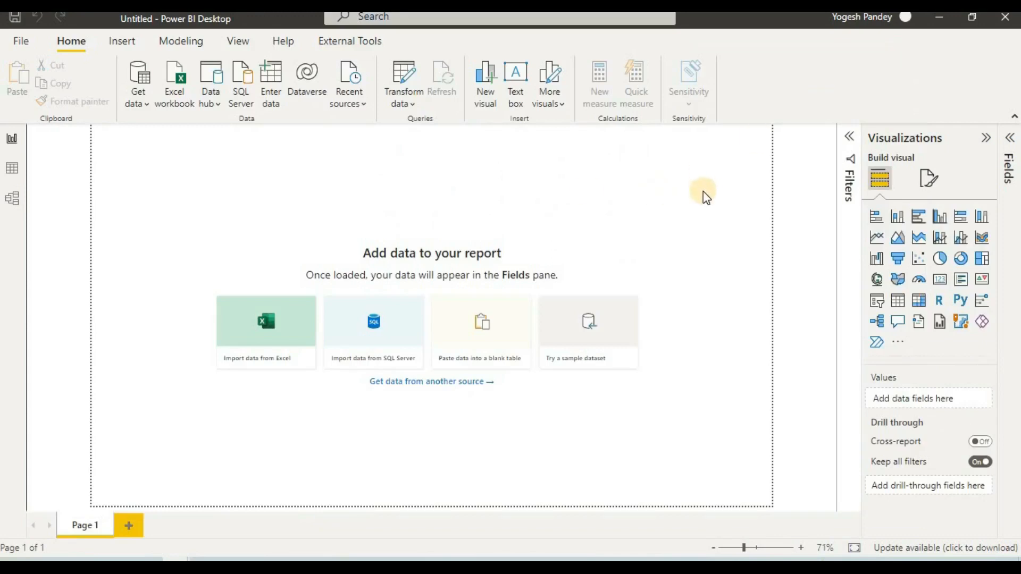
# Step: Load the Products table from the Products Excel workbook in the Section 1 folder
pyautogui.click(146, 104)
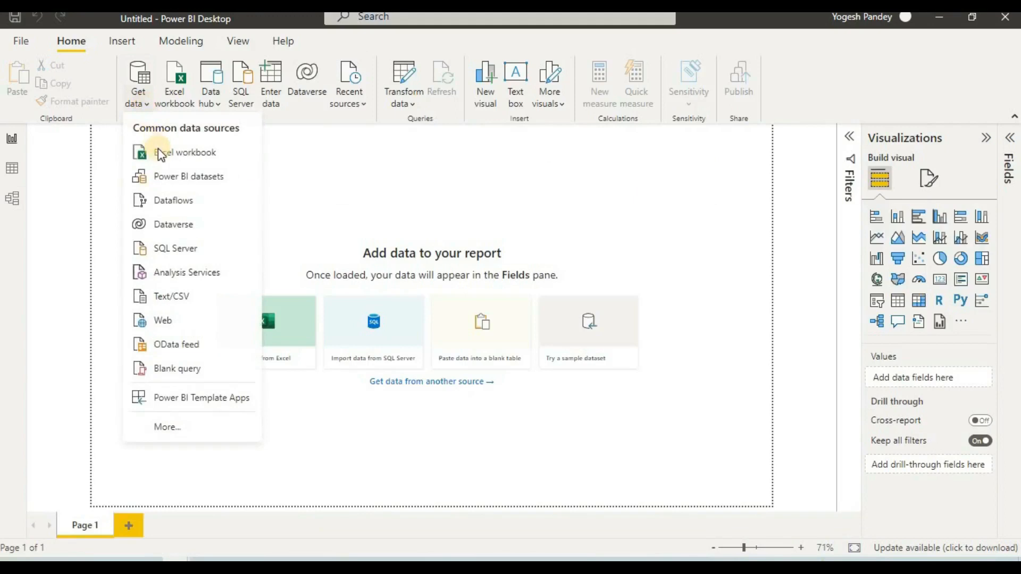
pyautogui.click(157, 149)
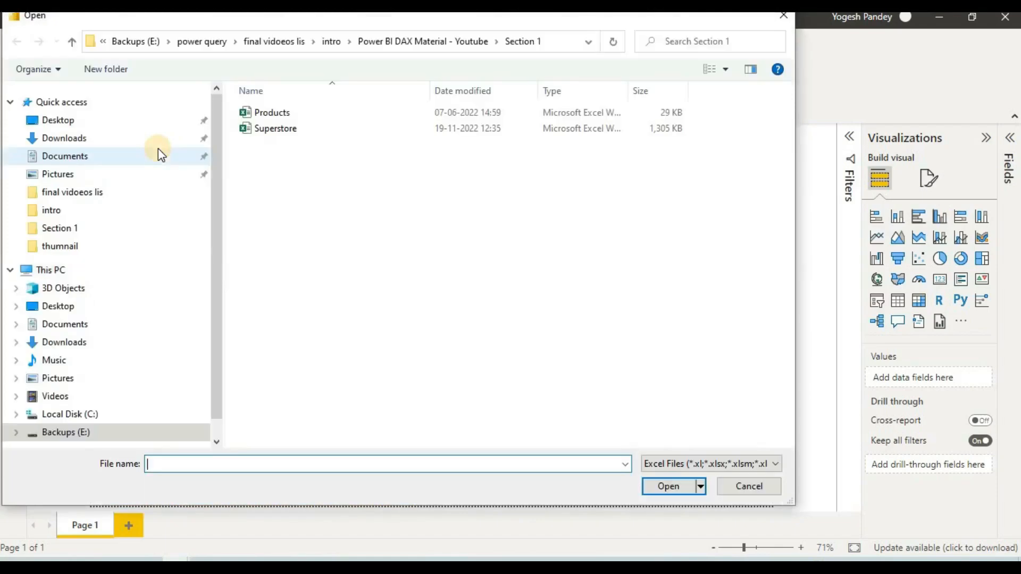
pyautogui.click(312, 113)
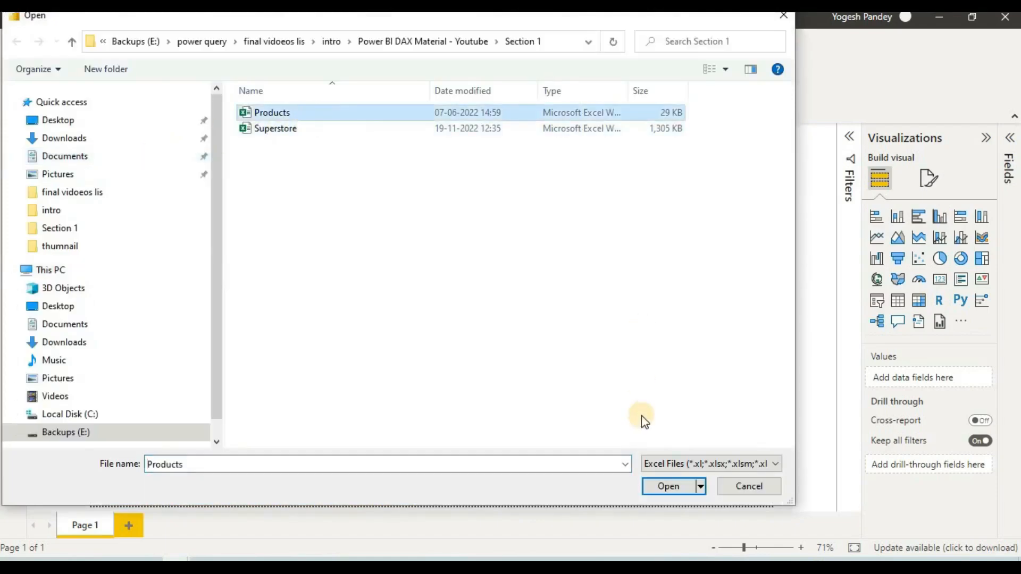
pyautogui.click(689, 489)
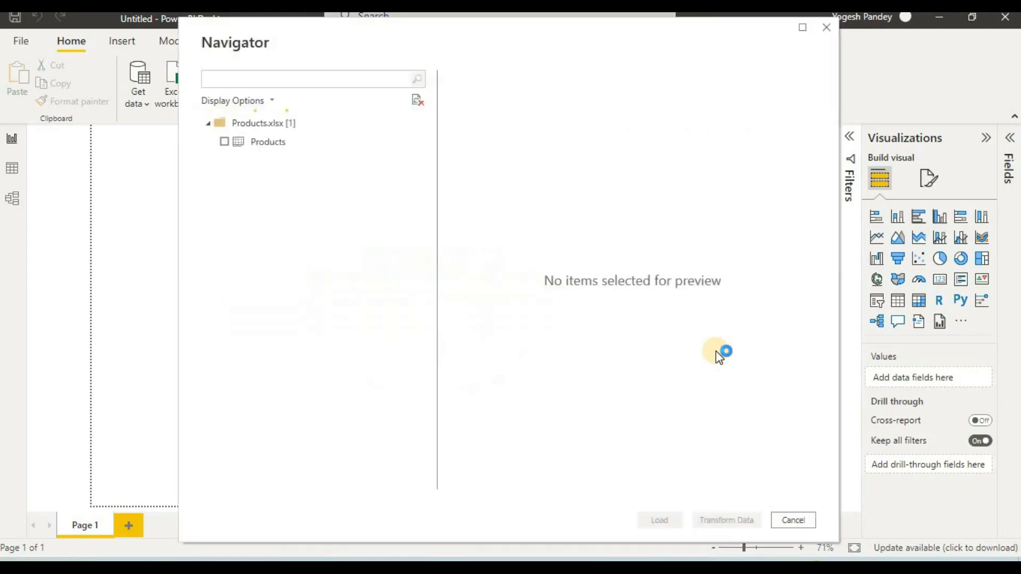
pyautogui.click(224, 142)
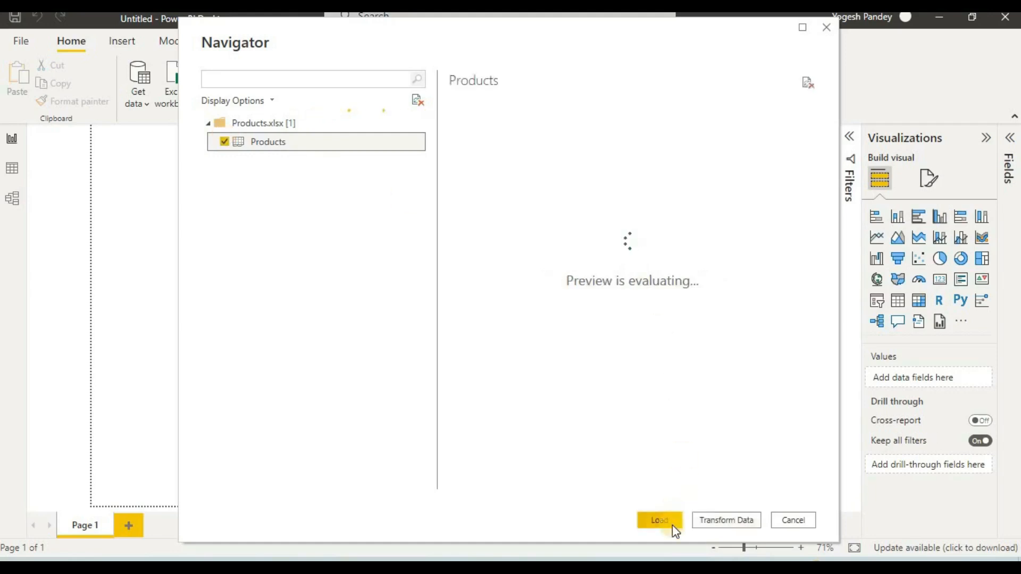
pyautogui.click(659, 520)
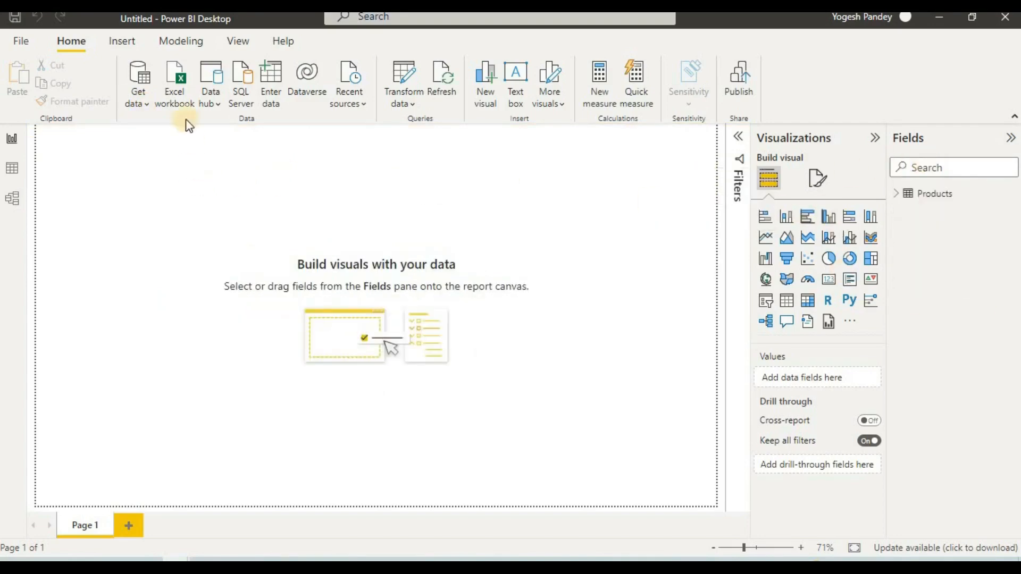
# Step: Load the Sales CSV file from the Section 1 folder as comma-delimited data and view its load errors
pyautogui.click(141, 101)
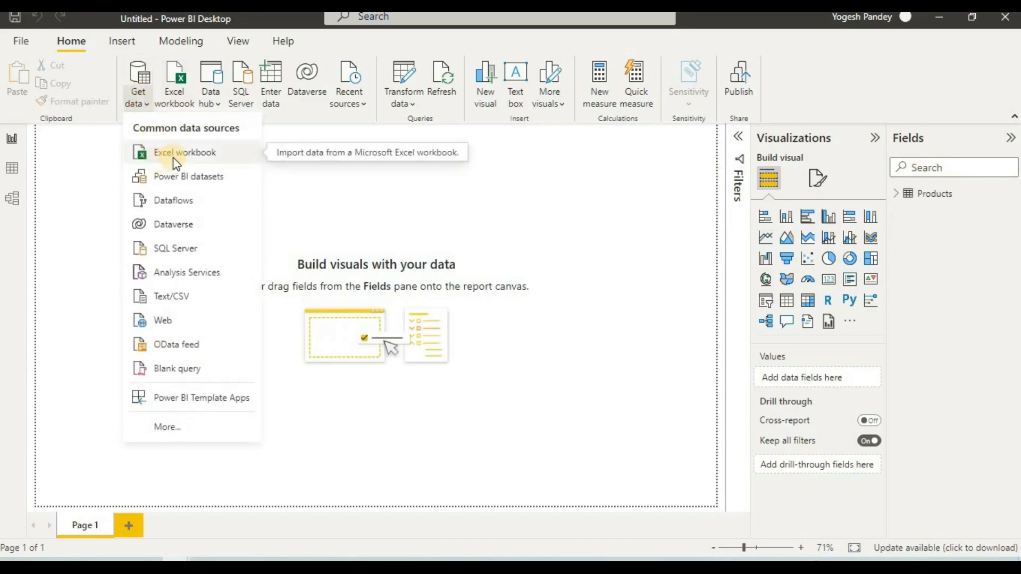
pyautogui.click(261, 293)
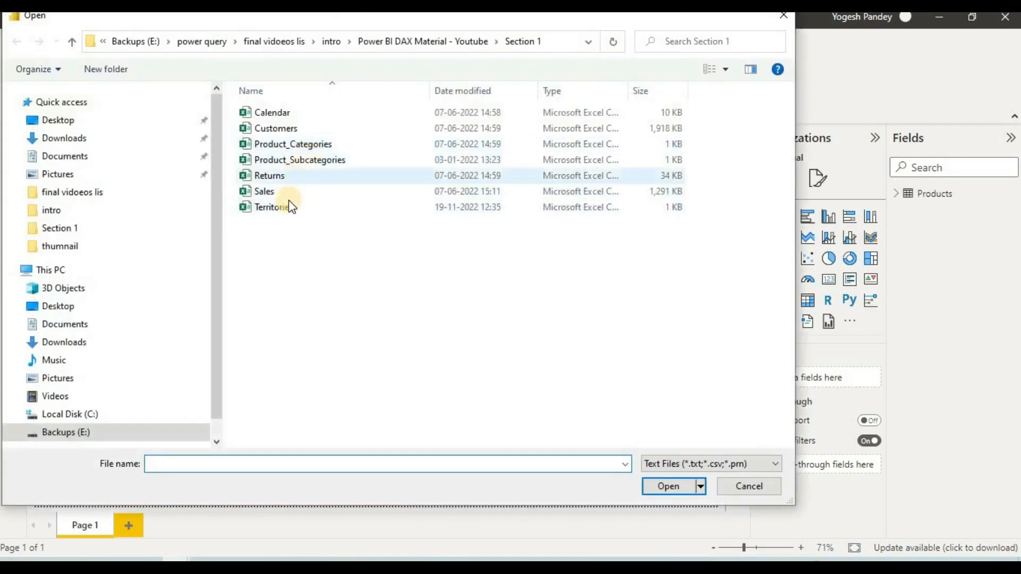
pyautogui.click(290, 193)
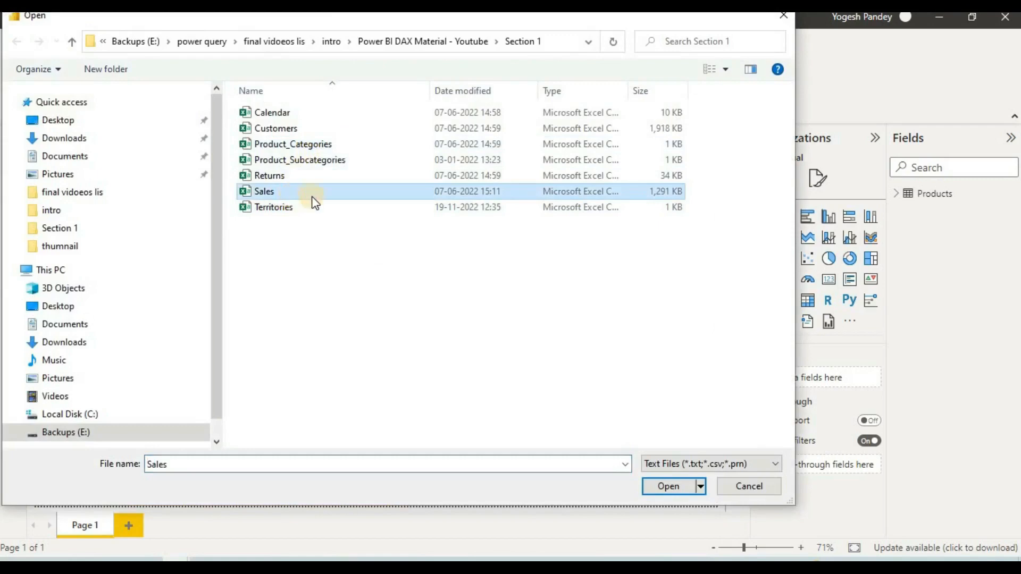
pyautogui.click(666, 485)
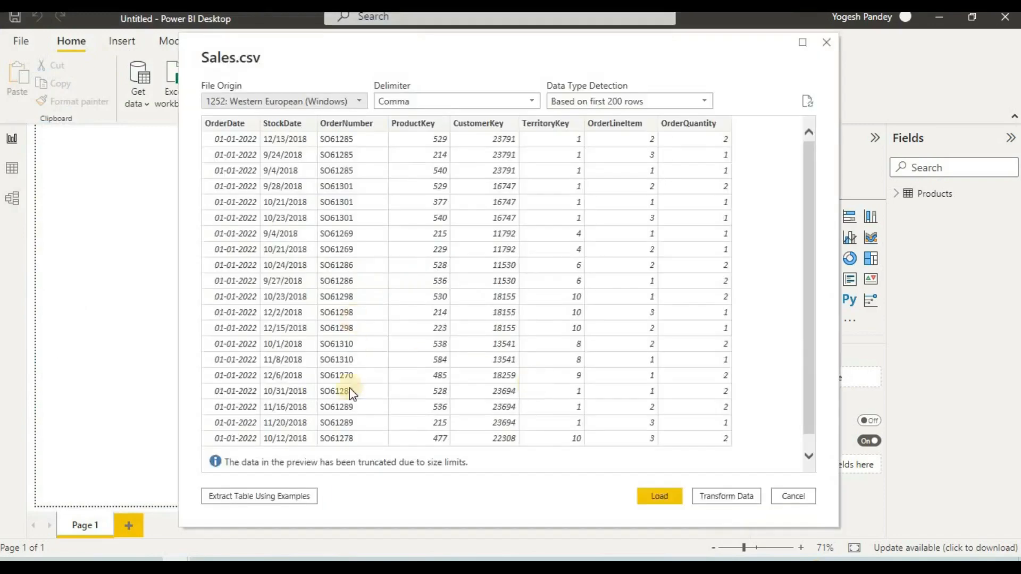
pyautogui.click(650, 500)
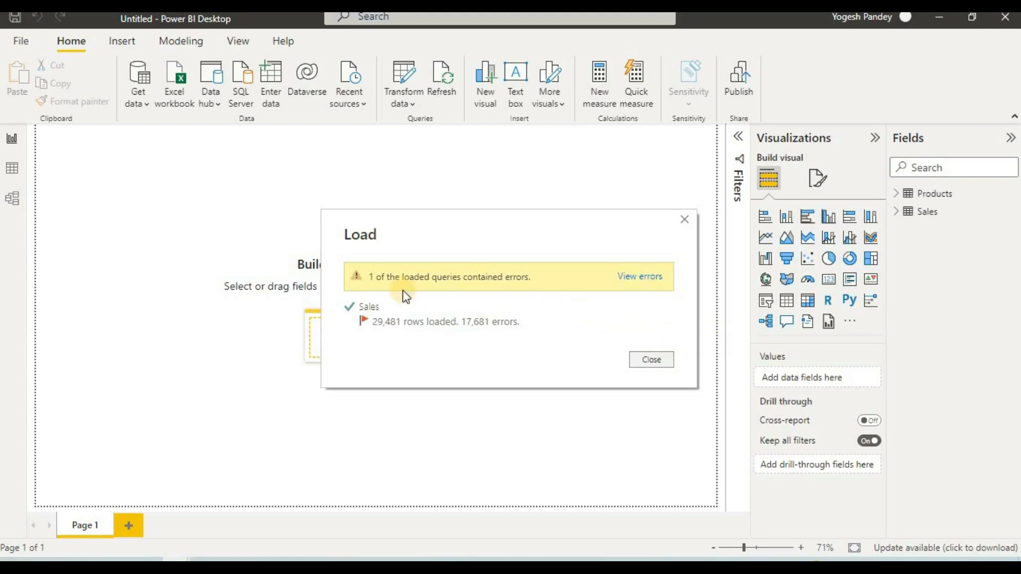
pyautogui.click(650, 279)
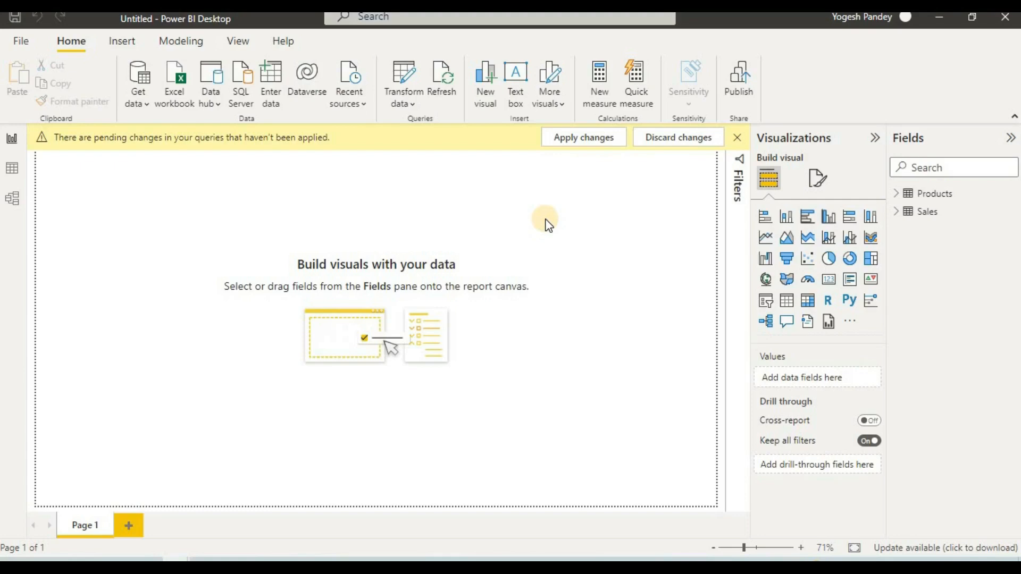
# Step: Load the Territories CSV file and apply the pending query changes, closing the Power Query Editor
pyautogui.click(141, 106)
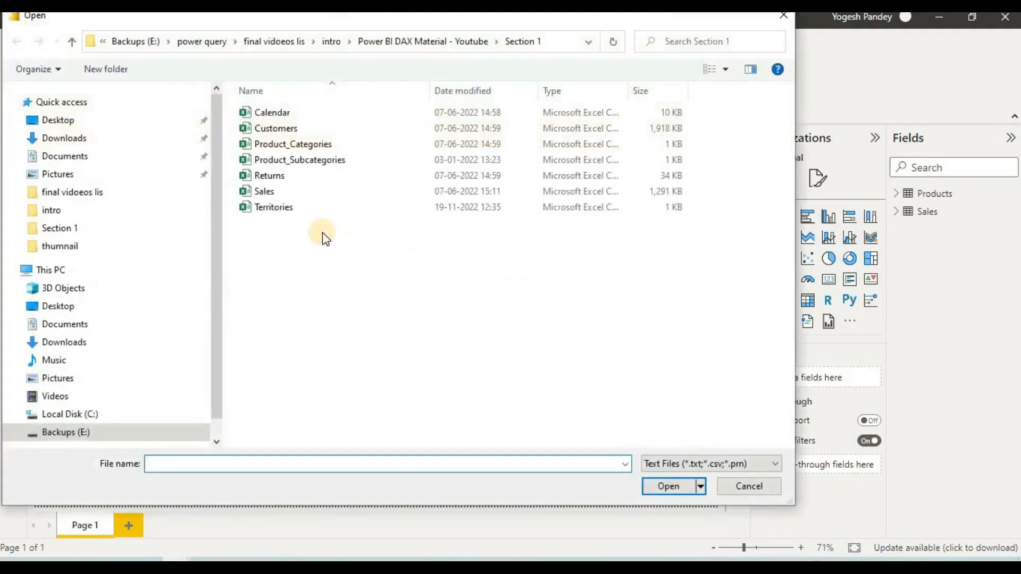
pyautogui.click(276, 210)
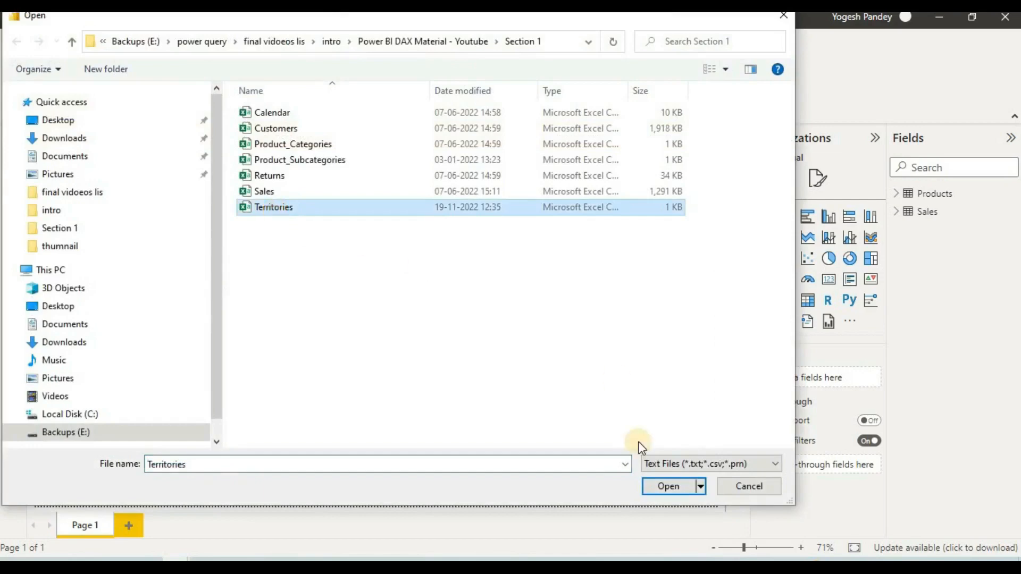
pyautogui.click(668, 486)
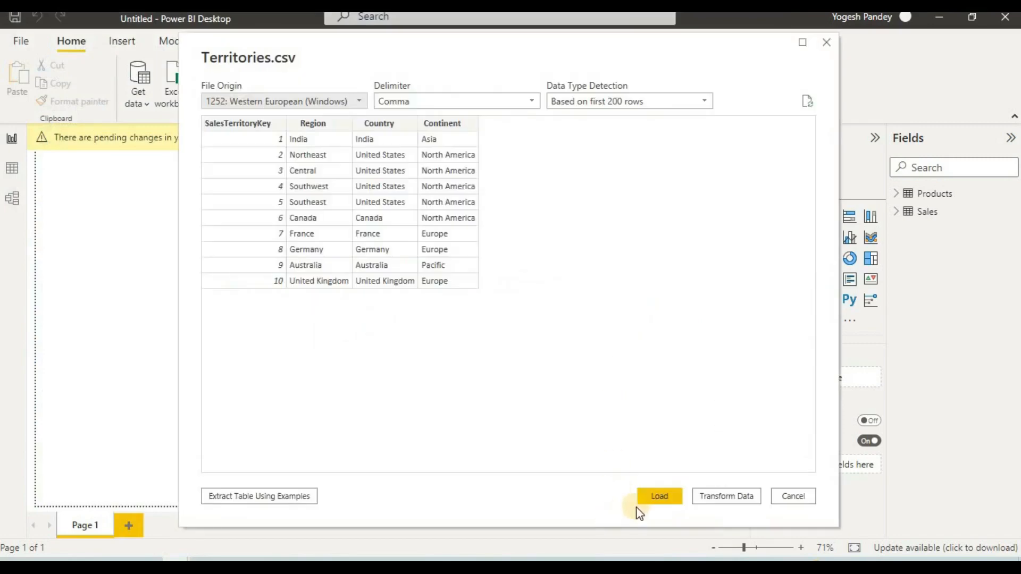
pyautogui.click(656, 500)
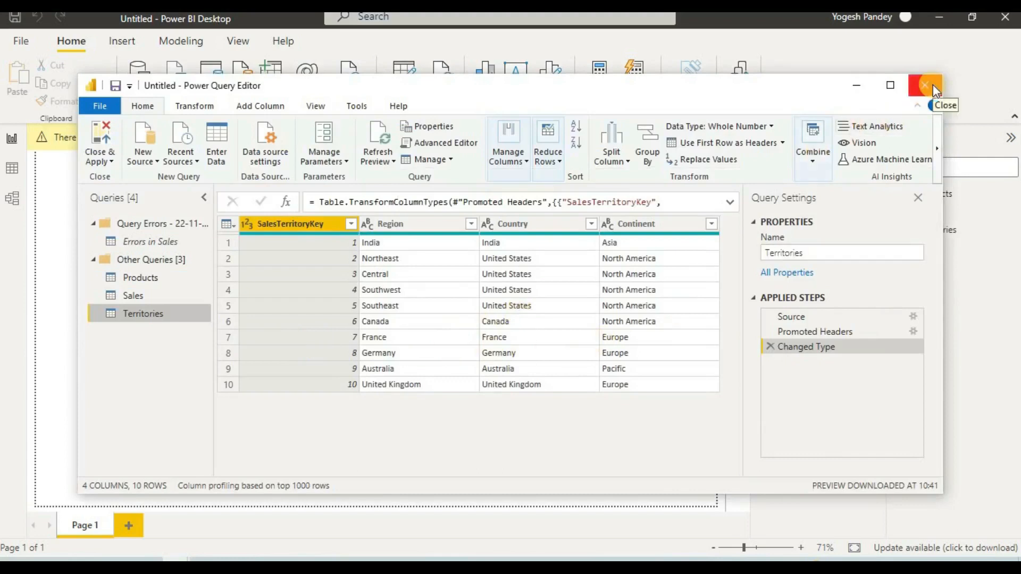
pyautogui.click(100, 141)
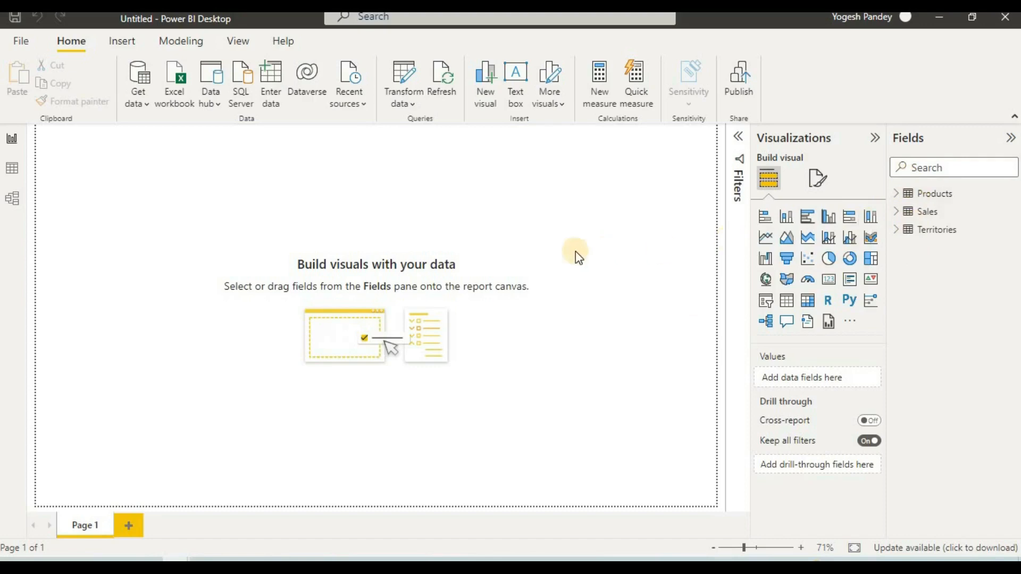
# Step: Examine the loaded tables and their fields in Data view, and check their relationships in Model view
pyautogui.click(10, 152)
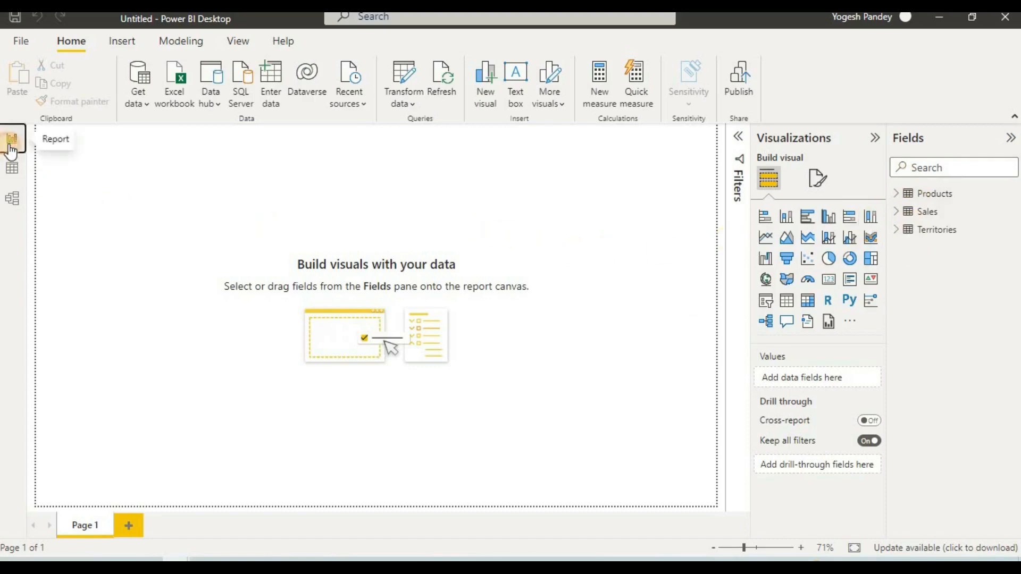
pyautogui.click(12, 169)
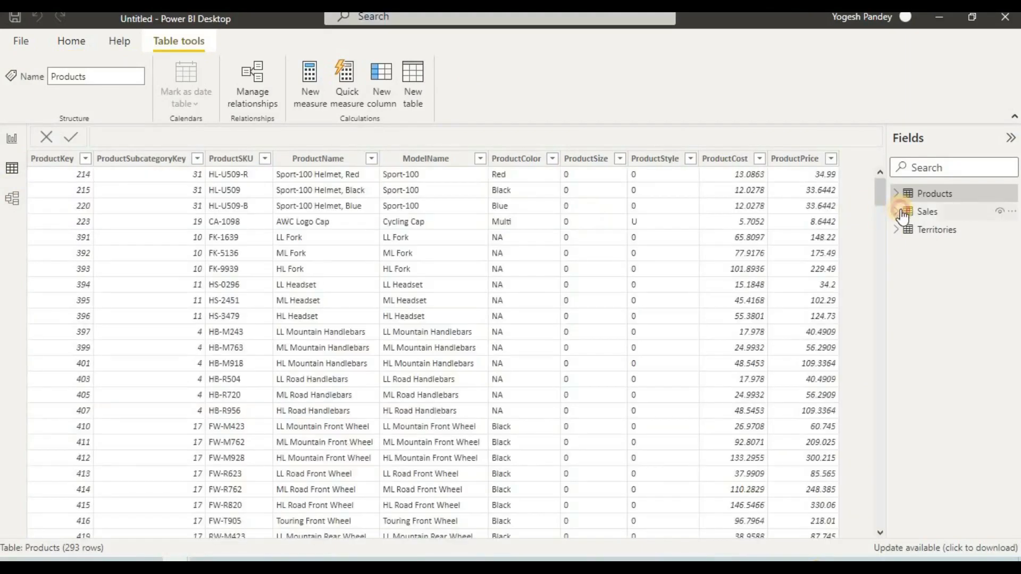
pyautogui.click(903, 214)
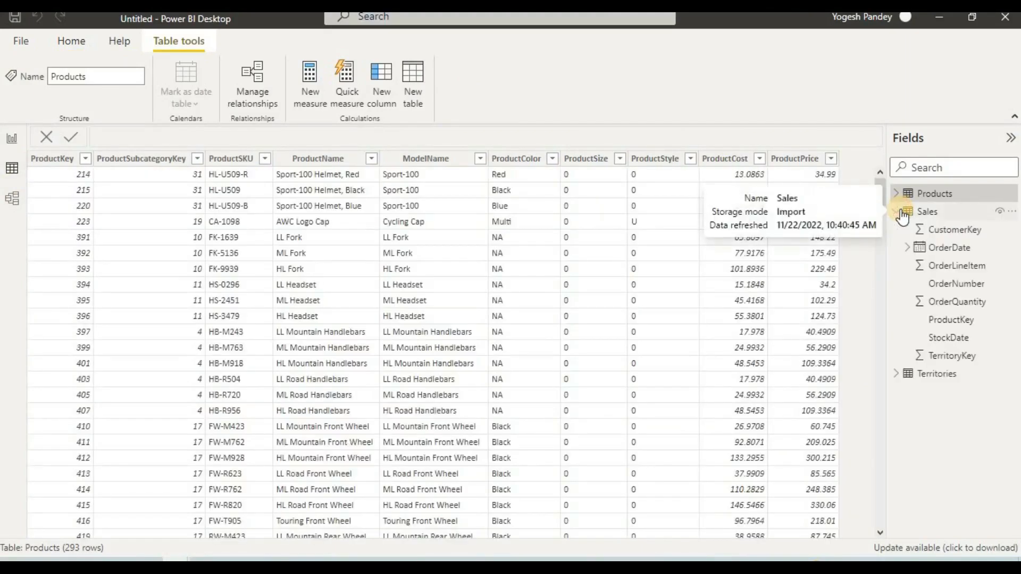
pyautogui.click(897, 212)
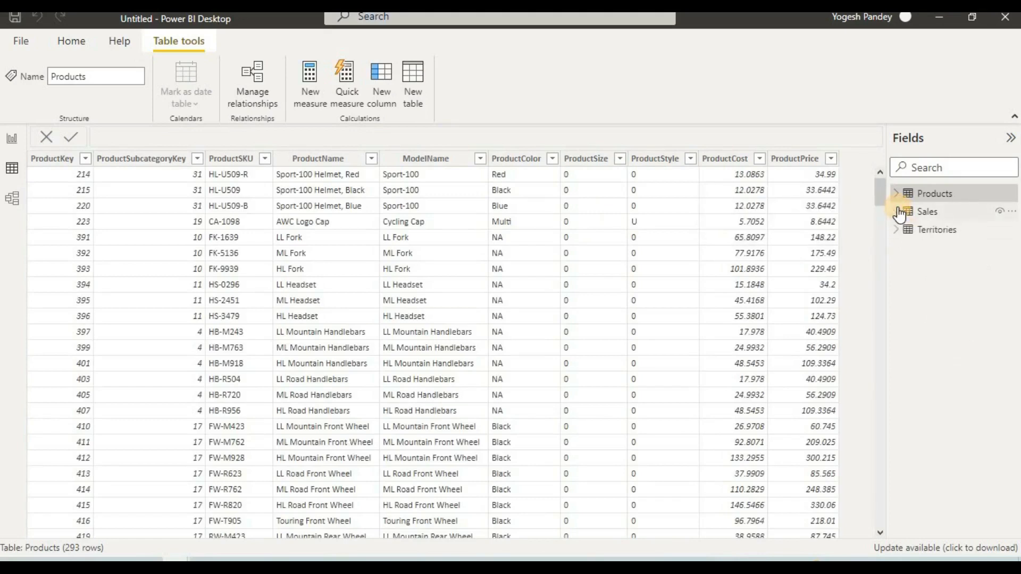
pyautogui.click(895, 232)
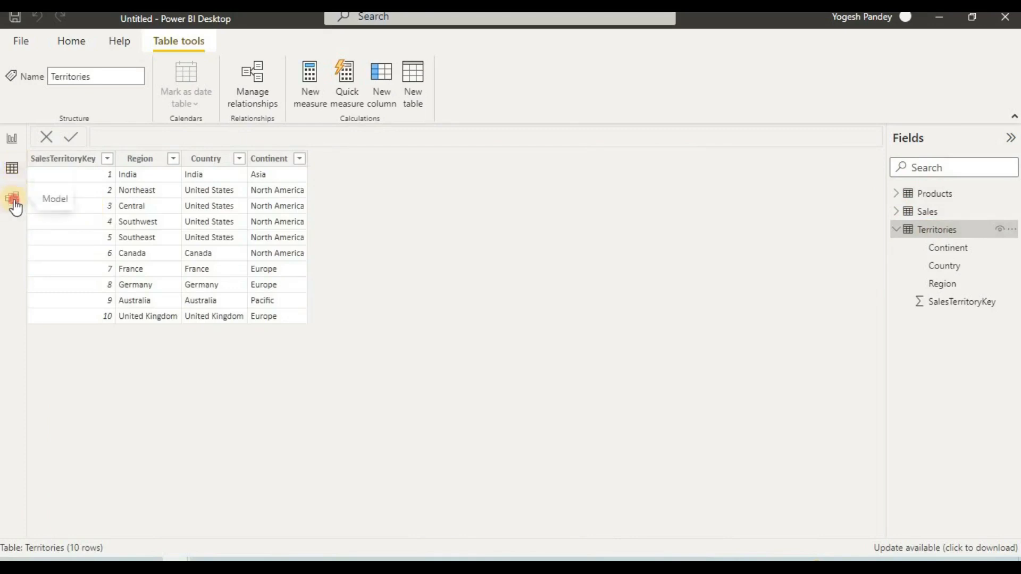
pyautogui.click(13, 201)
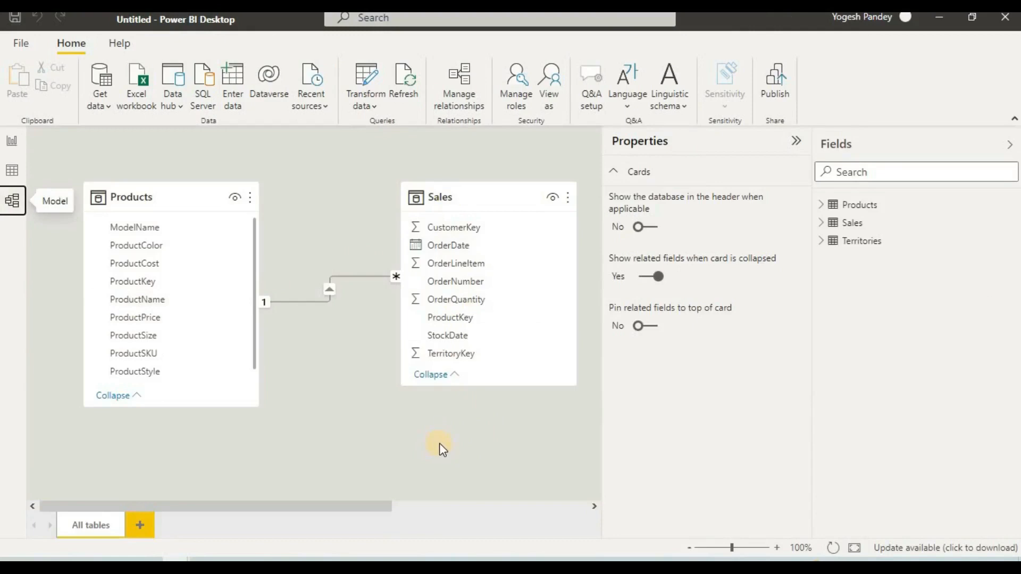
# Step: Enlarge the Sales and Products table cards in the model diagram so that all their fields fit
pyautogui.moveTo(309, 505); pyautogui.dragTo(538, 485)
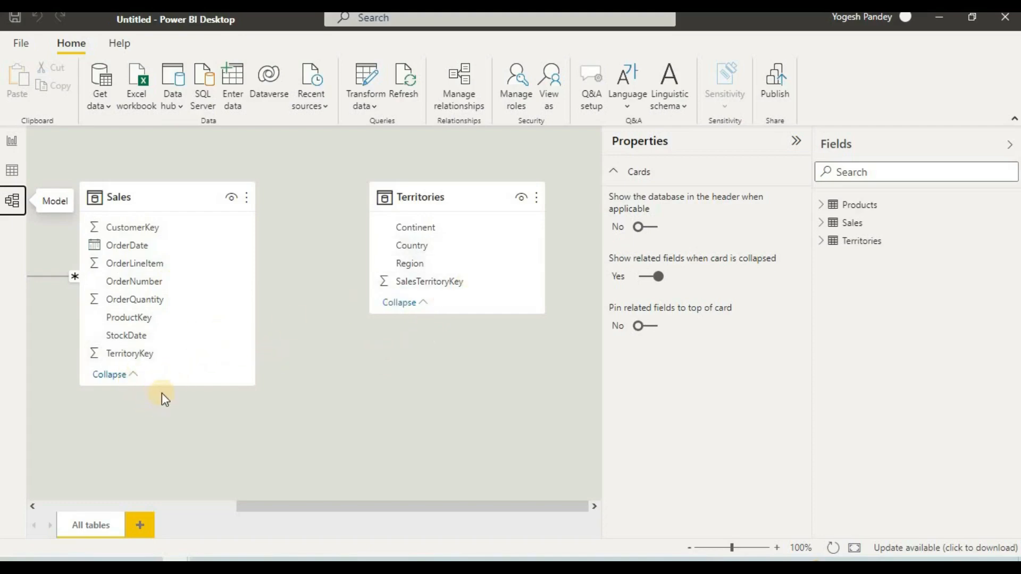
pyautogui.moveTo(164, 385); pyautogui.dragTo(153, 472)
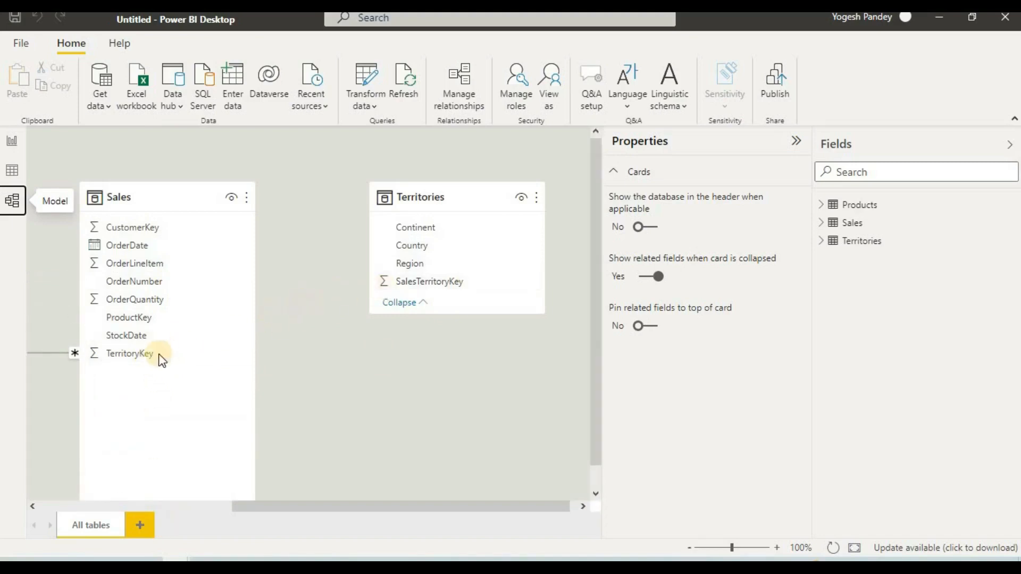
pyautogui.moveTo(321, 506); pyautogui.dragTo(44, 502)
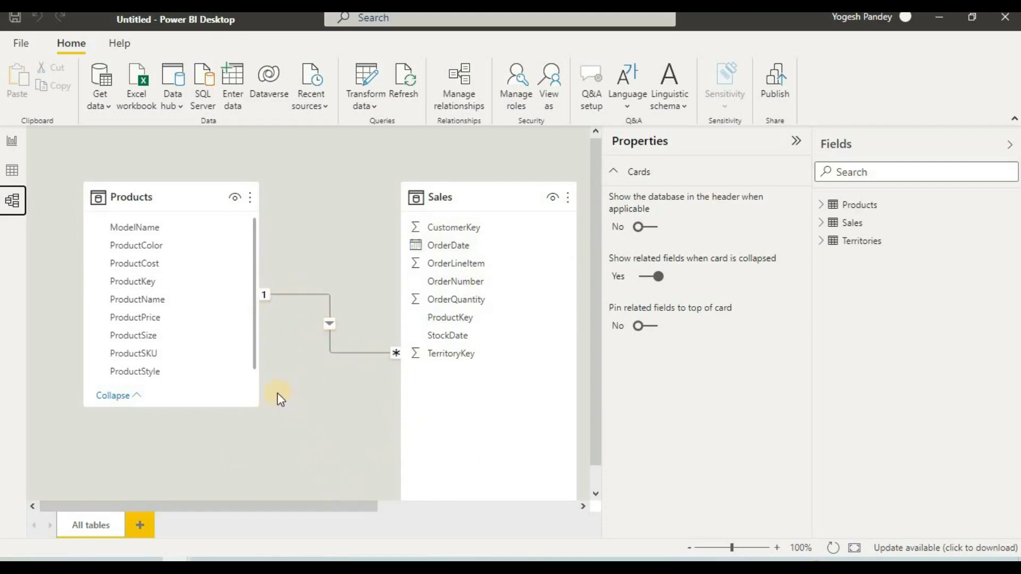
pyautogui.moveTo(194, 410); pyautogui.dragTo(274, 506)
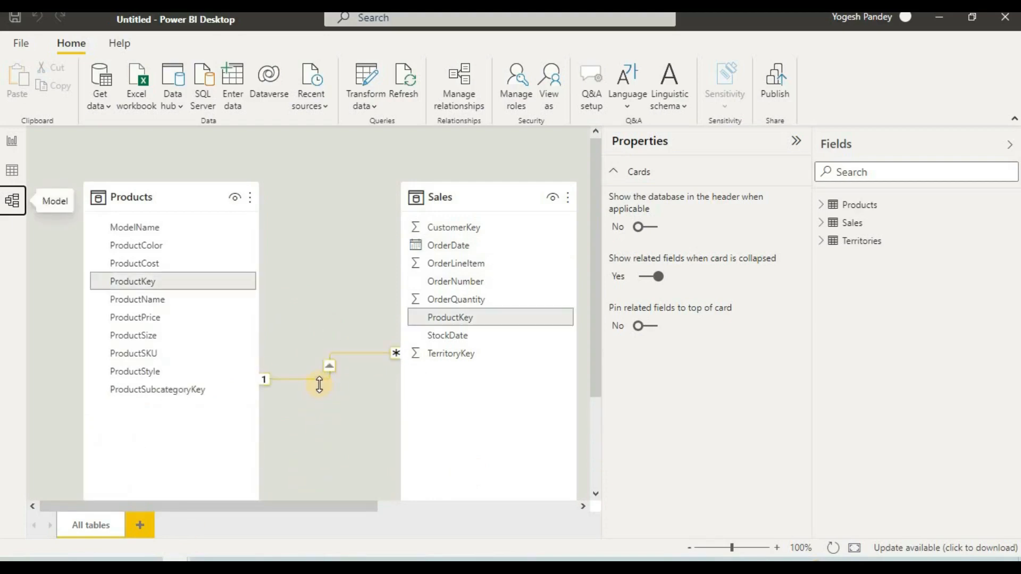
# Step: Create a relationship from TerritoryKey in the Sales table to SalesTerritoryKey in the Territories table
pyautogui.moveTo(267, 507); pyautogui.dragTo(467, 506)
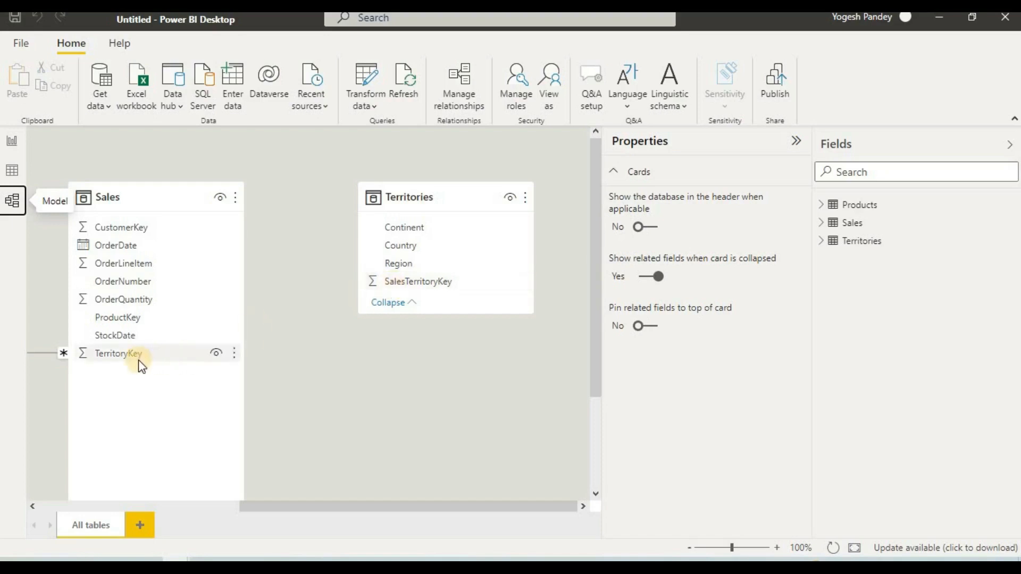
pyautogui.moveTo(140, 361); pyautogui.dragTo(388, 289)
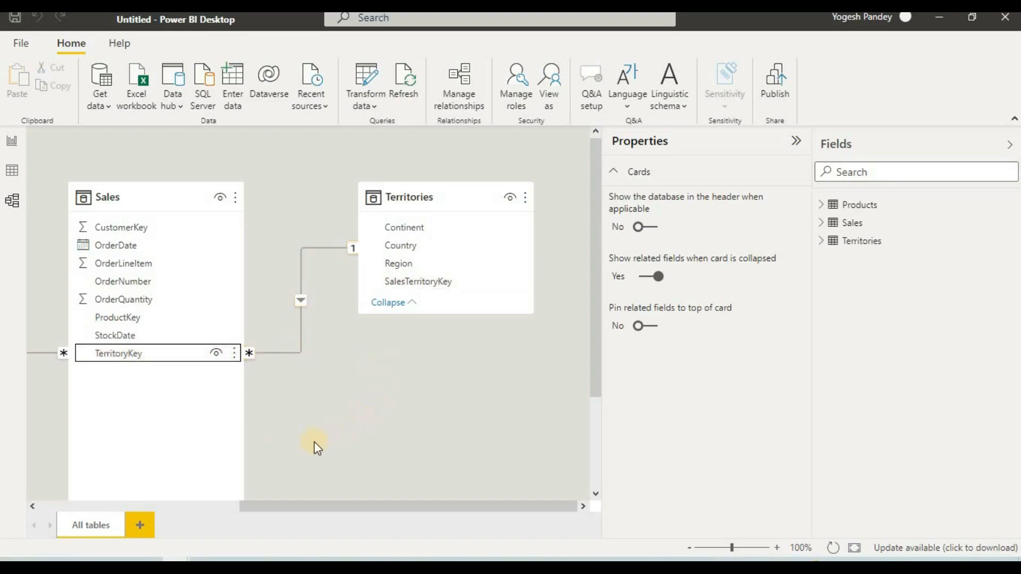
# Step: Add a matrix visual to the report page, enlarge it, and use ProductColor from Products as its rows
pyautogui.click(12, 142)
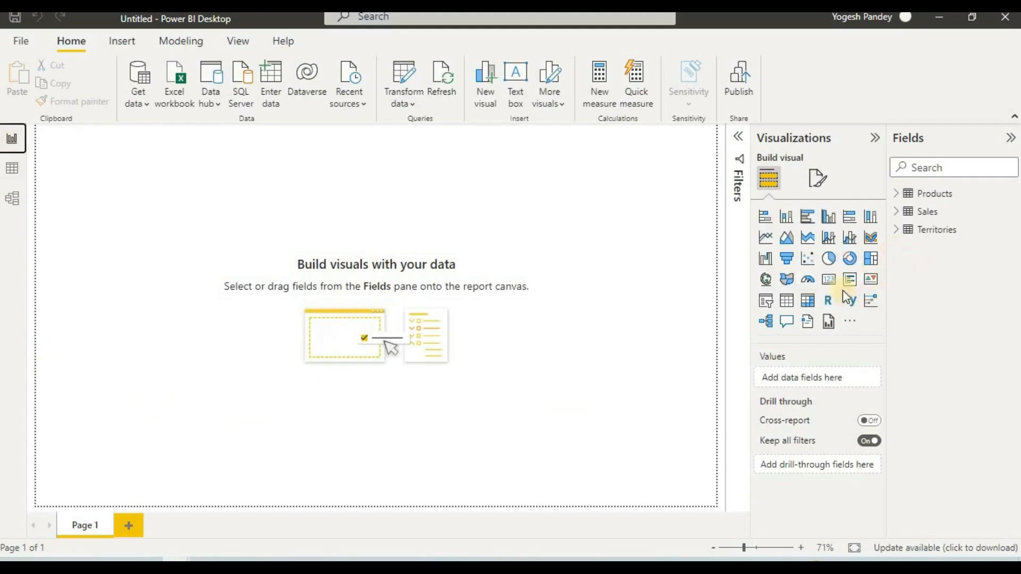
pyautogui.click(808, 304)
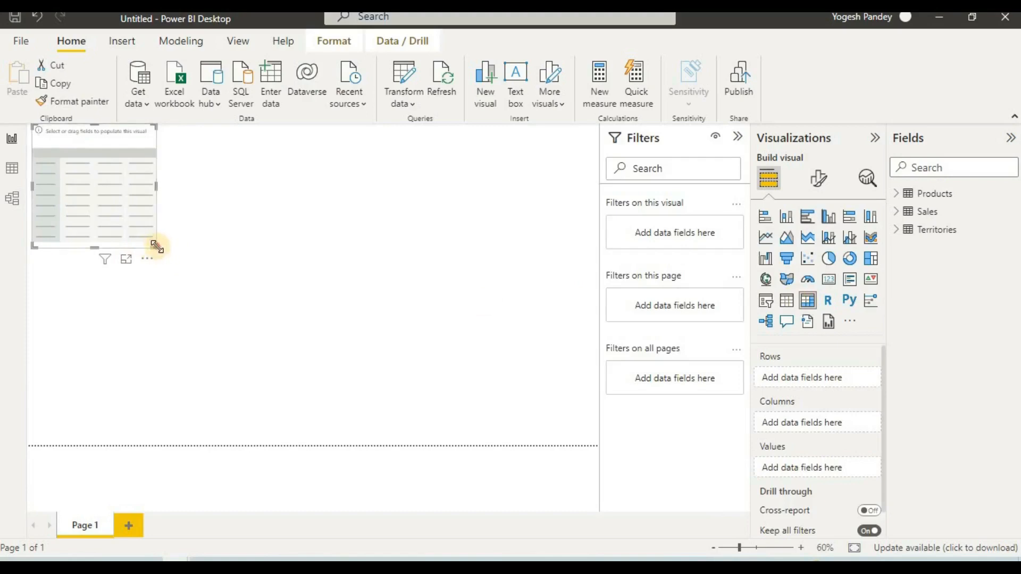
pyautogui.moveTo(156, 246); pyautogui.dragTo(529, 393)
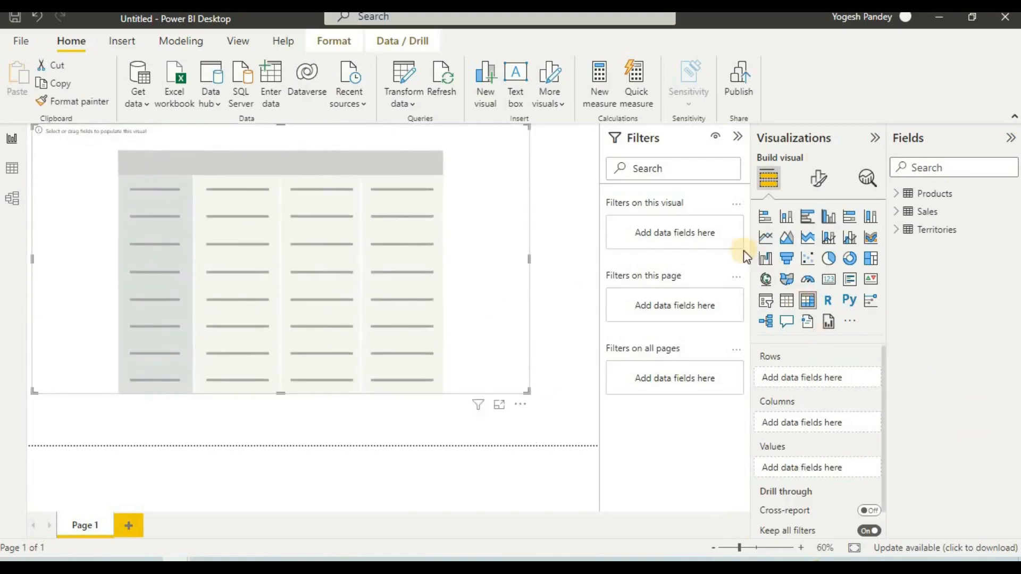
pyautogui.click(898, 196)
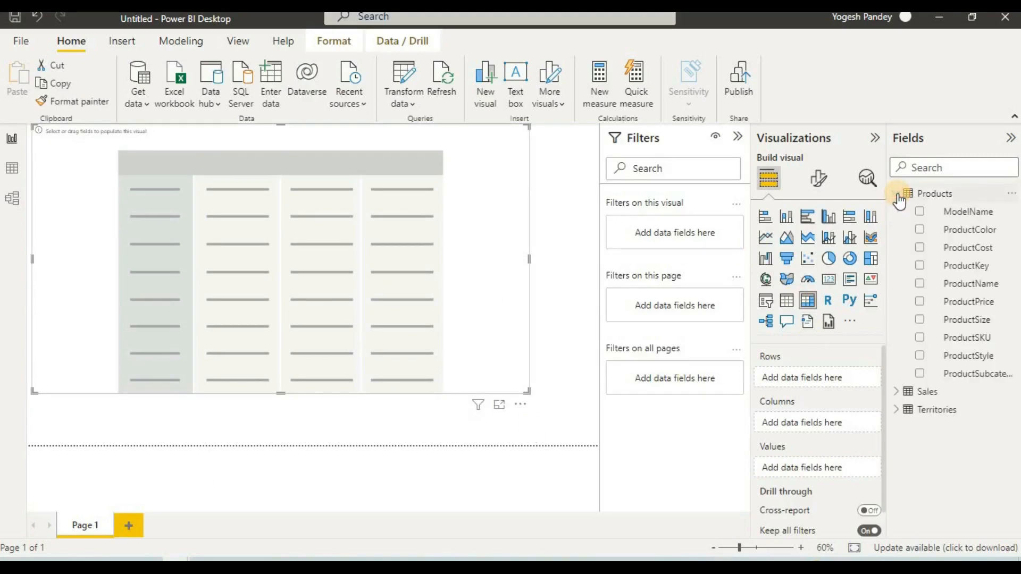
pyautogui.moveTo(965, 230); pyautogui.dragTo(821, 372)
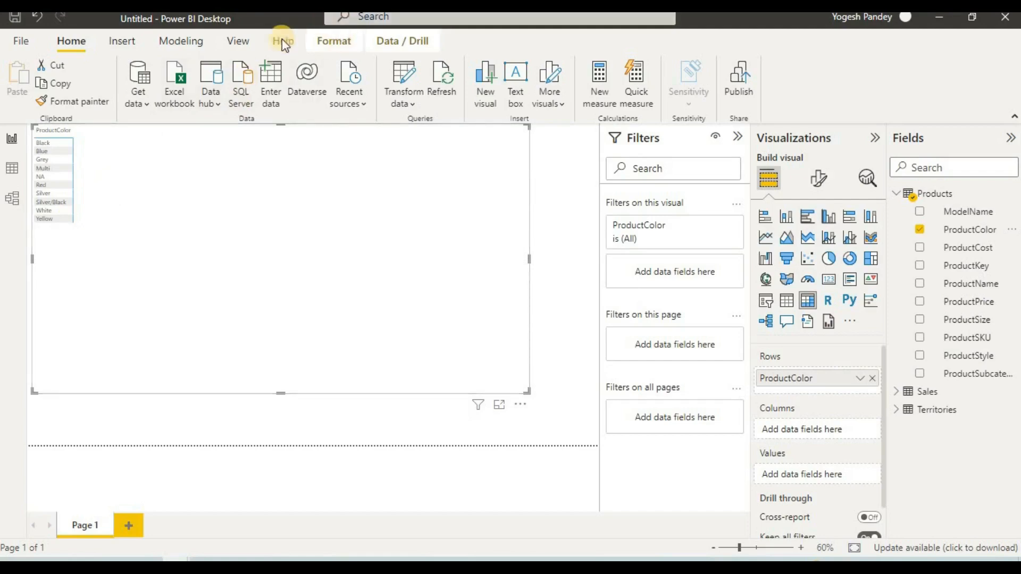
pyautogui.click(239, 43)
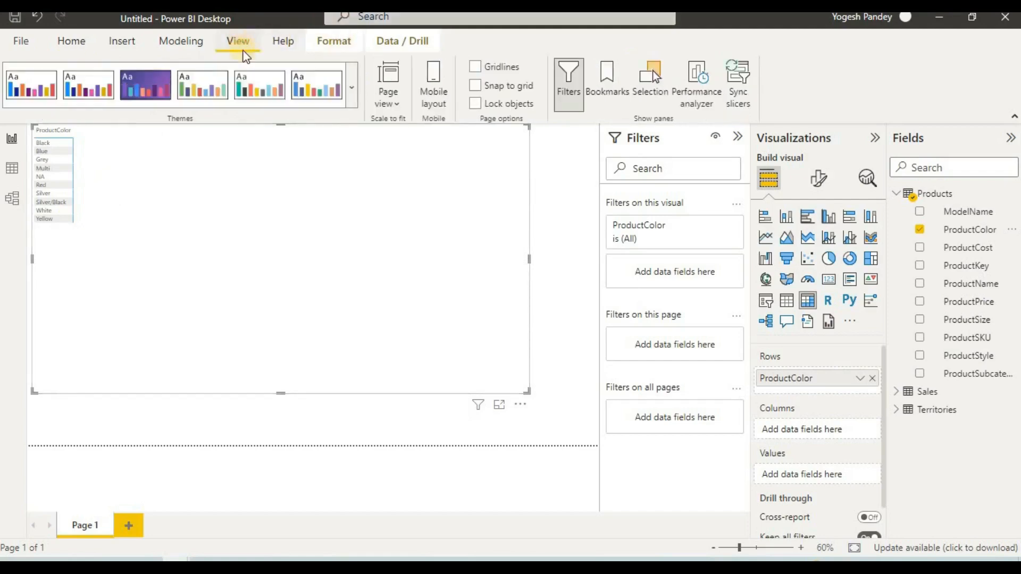
pyautogui.click(353, 102)
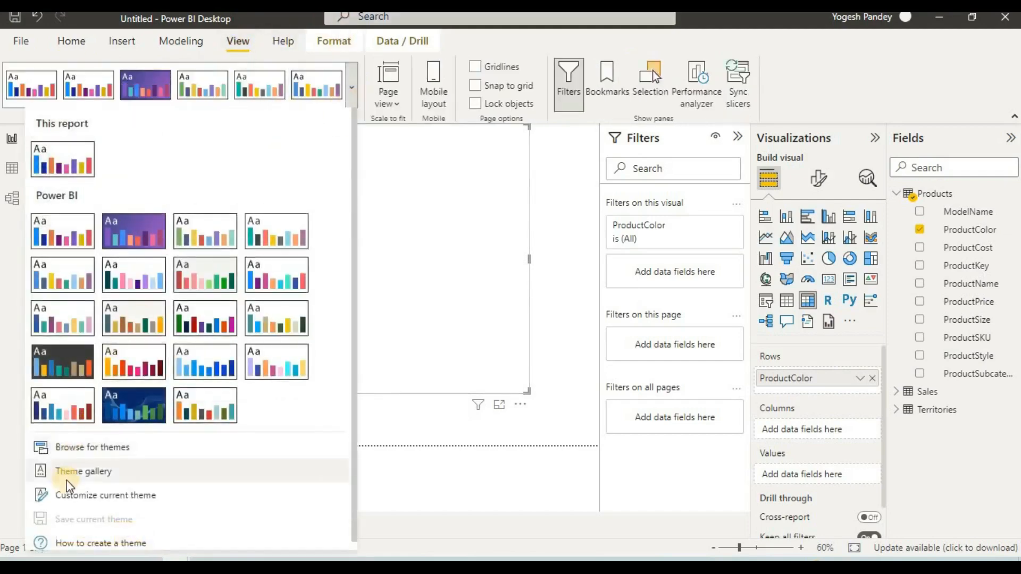
pyautogui.scroll(-1, 88, 468)
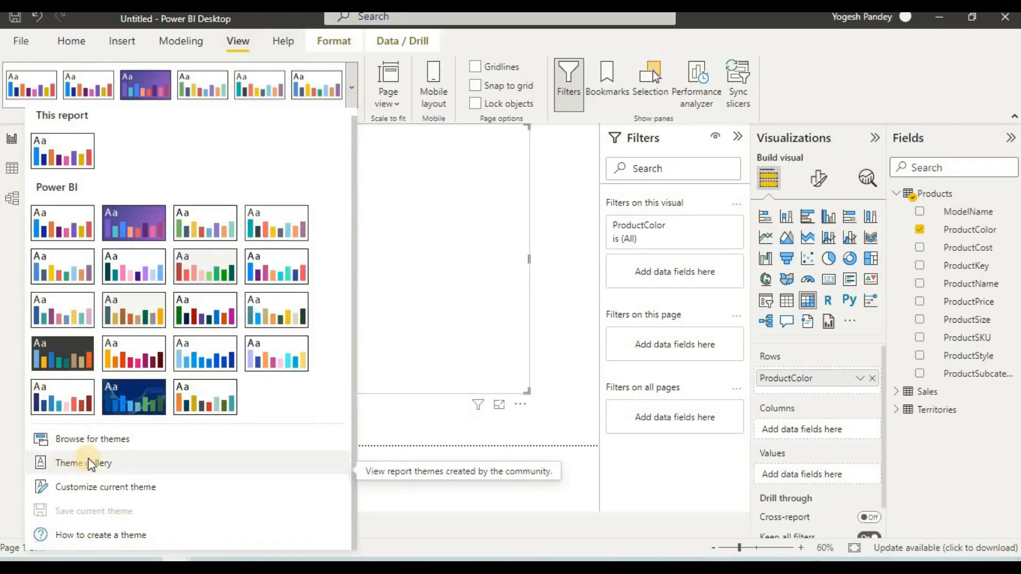
pyautogui.click(91, 461)
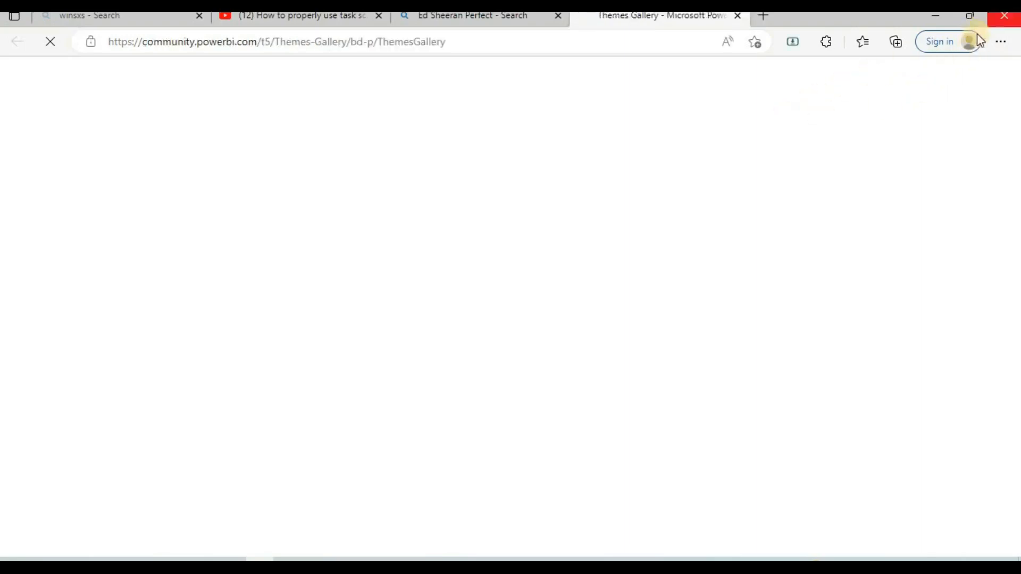
pyautogui.click(1001, 20)
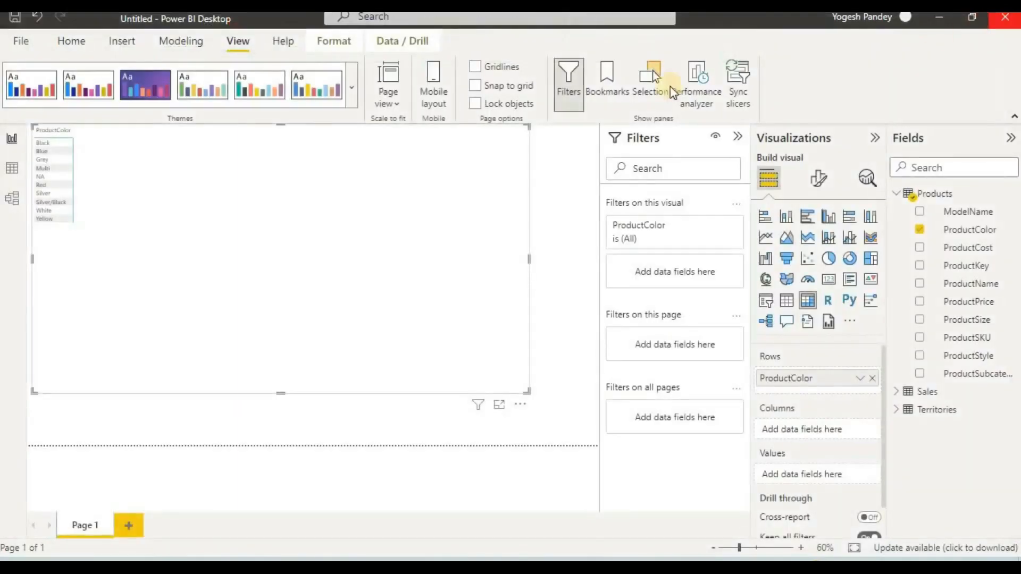
# Step: Customize the current report theme with a larger general text font size and apply it
pyautogui.click(355, 101)
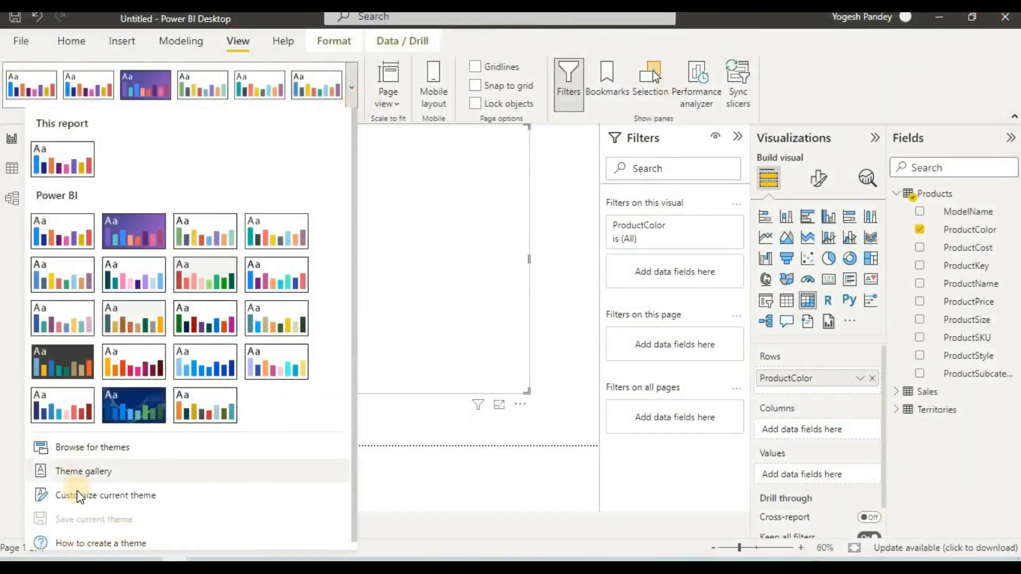
pyautogui.click(77, 496)
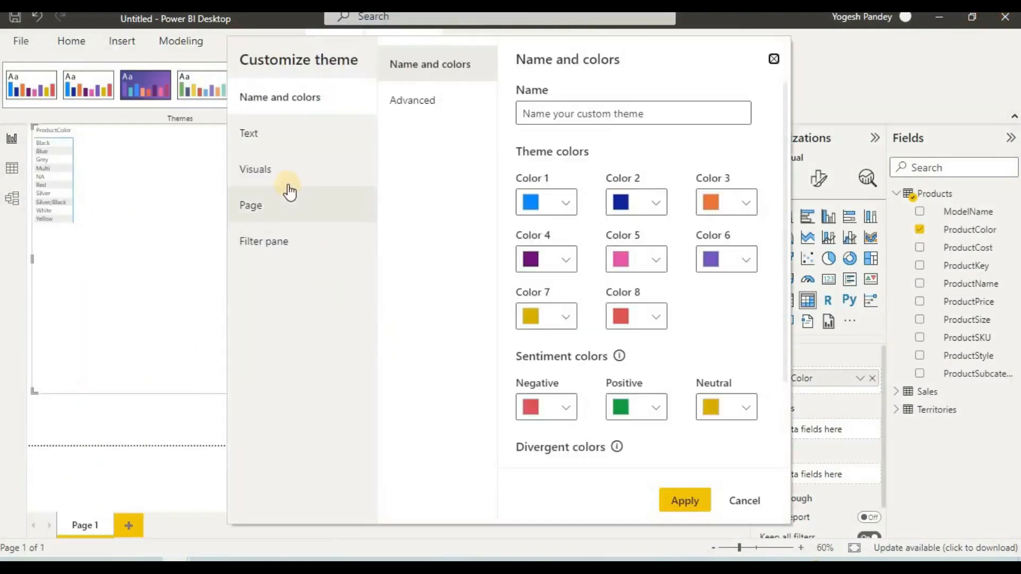
pyautogui.click(251, 143)
pyautogui.doubleClick(523, 203)
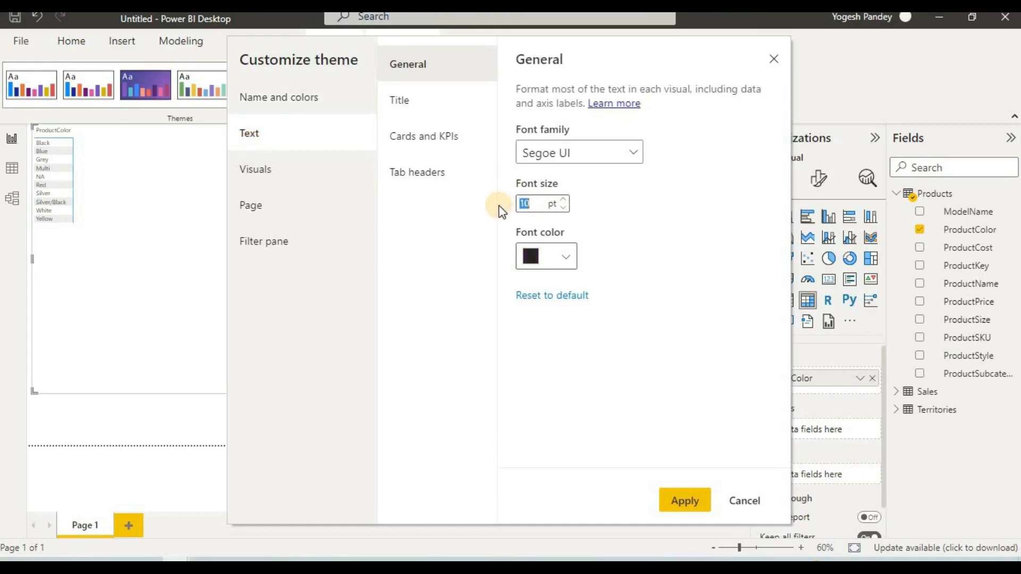
pyautogui.click(681, 498)
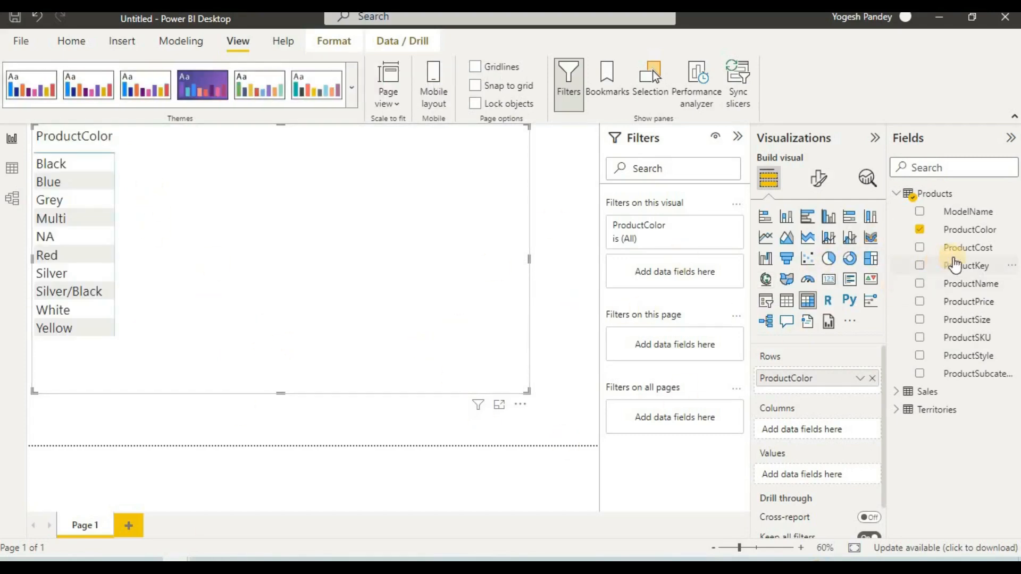
# Step: Add OrderQuantity from the Sales table to the matrix and place it as the summed value
pyautogui.click(896, 195)
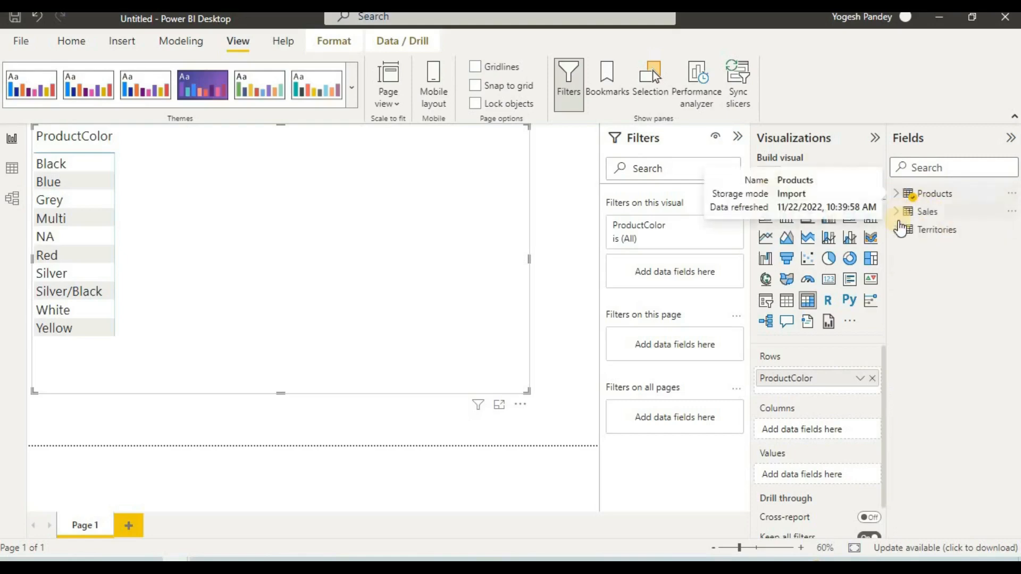
pyautogui.click(896, 212)
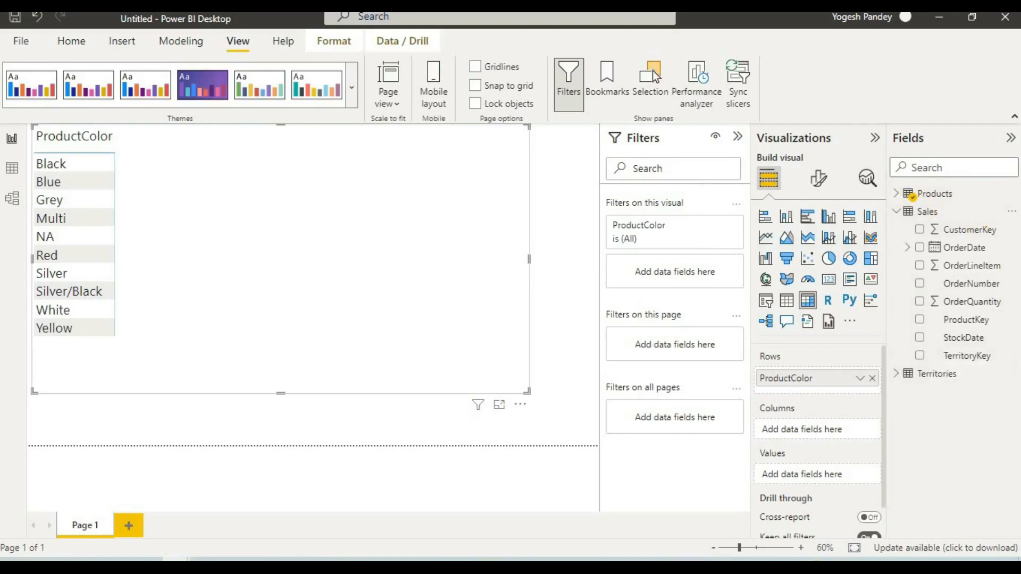
pyautogui.moveTo(929, 309); pyautogui.dragTo(821, 429)
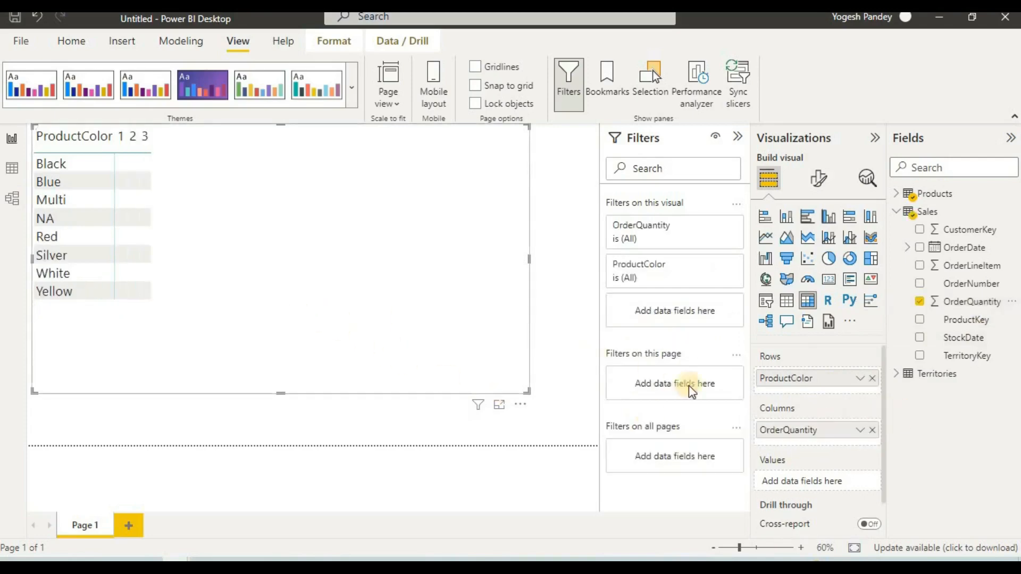
pyautogui.moveTo(831, 430); pyautogui.dragTo(828, 487)
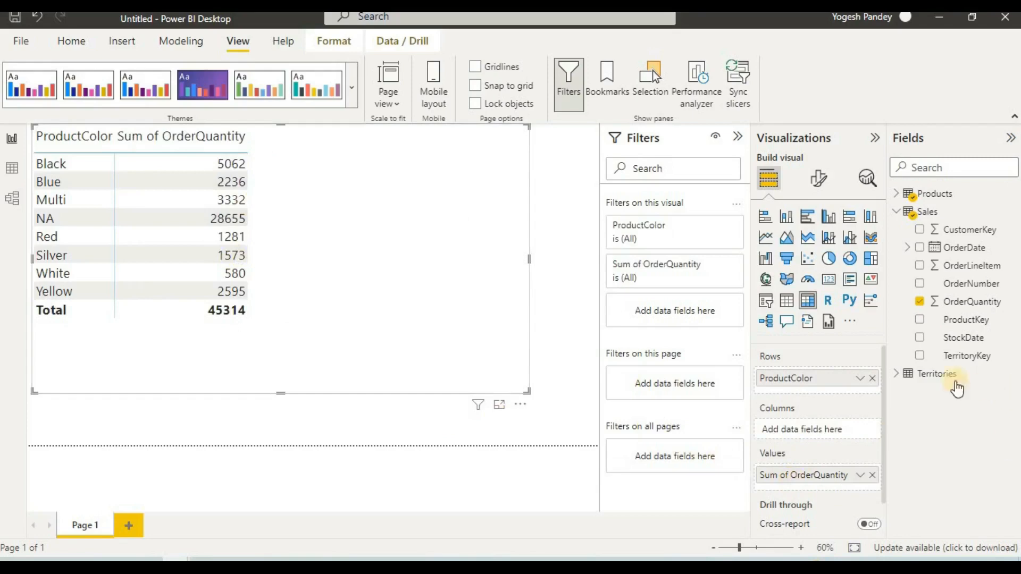
# Step: Use Country from the Territories table as the matrix columns, and collapse the Territories and Sales field lists
pyautogui.click(913, 379)
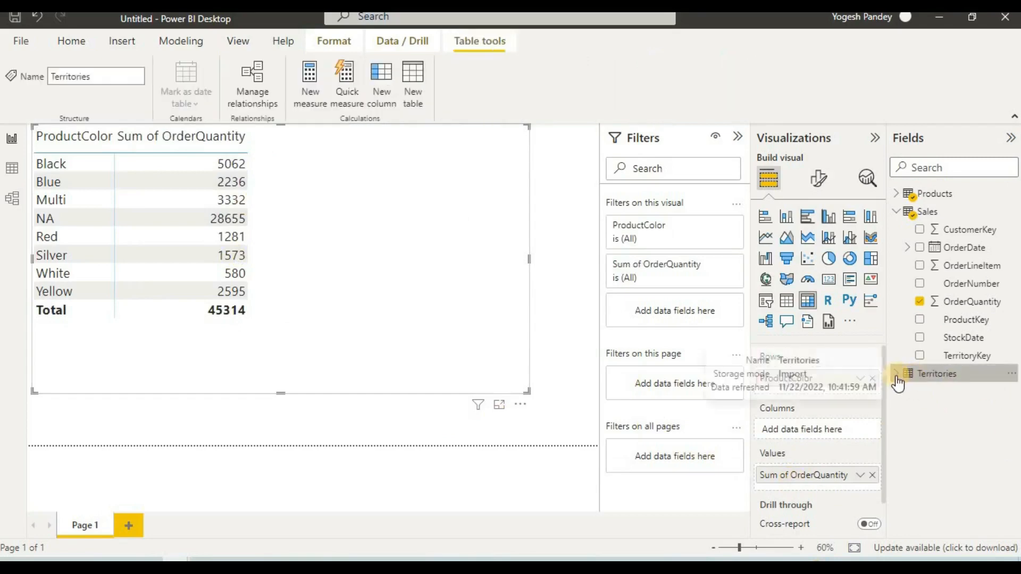
pyautogui.click(907, 377)
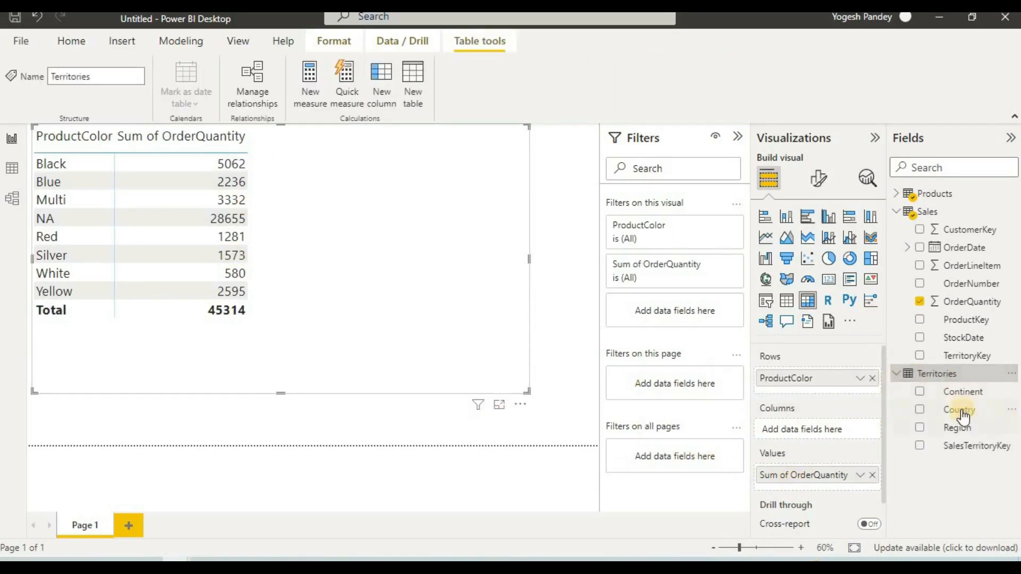
pyautogui.moveTo(960, 411); pyautogui.dragTo(841, 429)
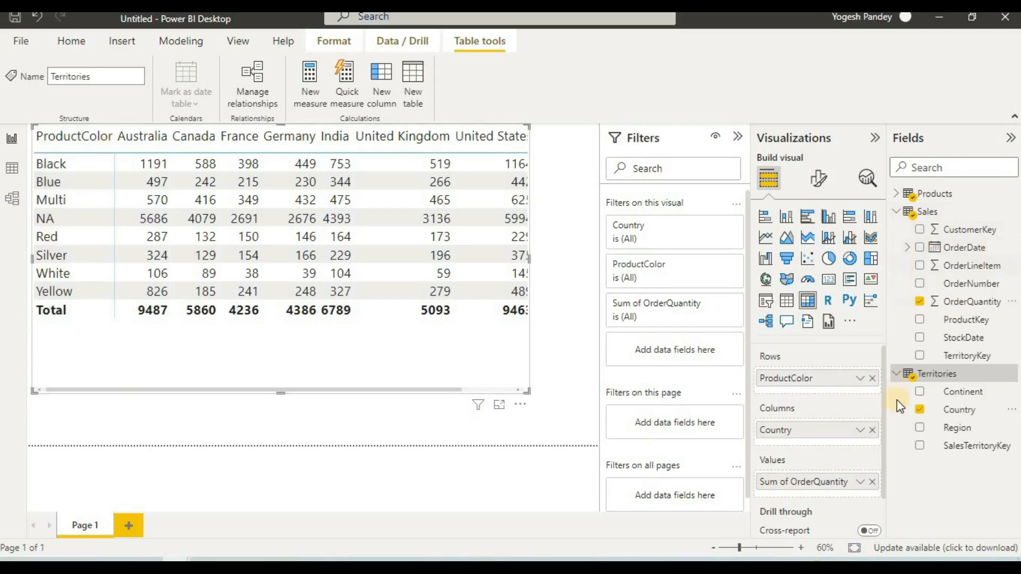
pyautogui.click(902, 378)
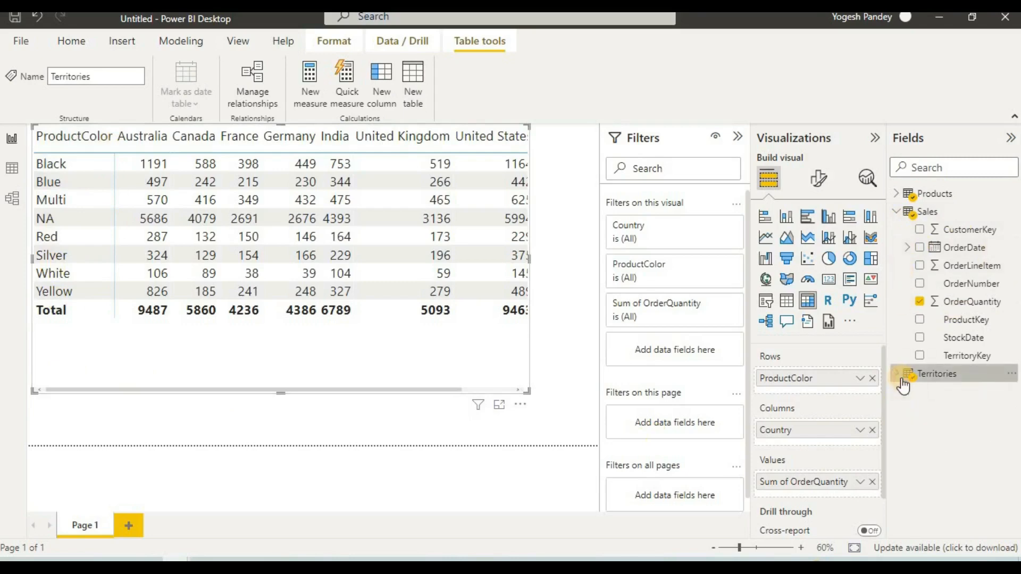
pyautogui.click(900, 214)
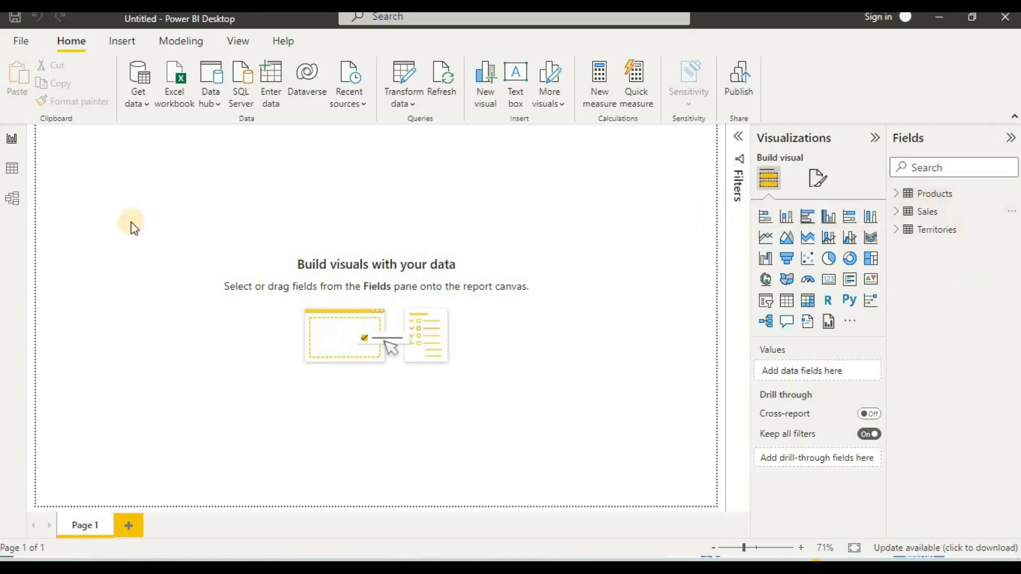
# Step: Review the records of the Sales, Products and Territories tables in Data view
pyautogui.click(16, 145)
pyautogui.click(7, 179)
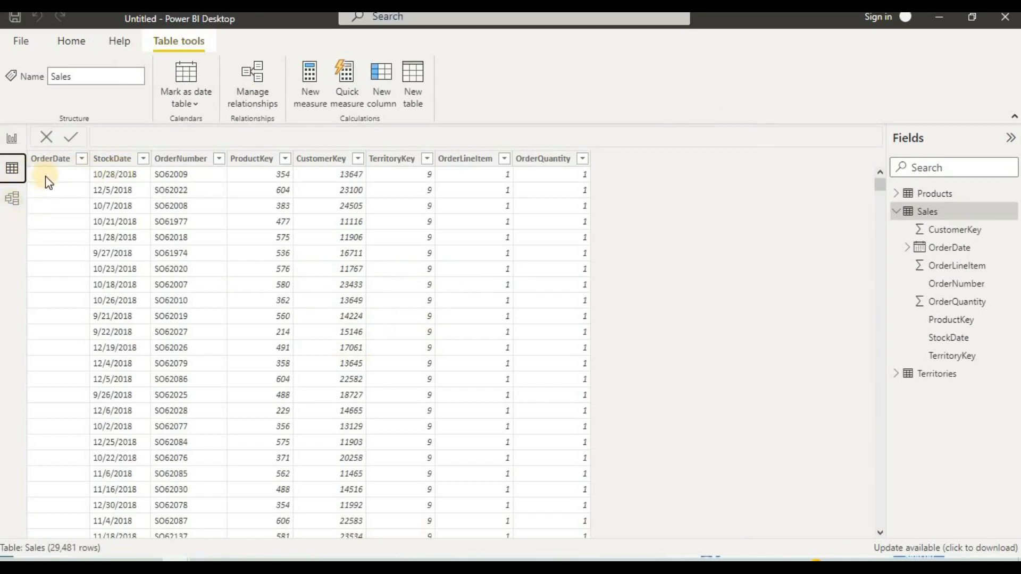
pyautogui.click(926, 202)
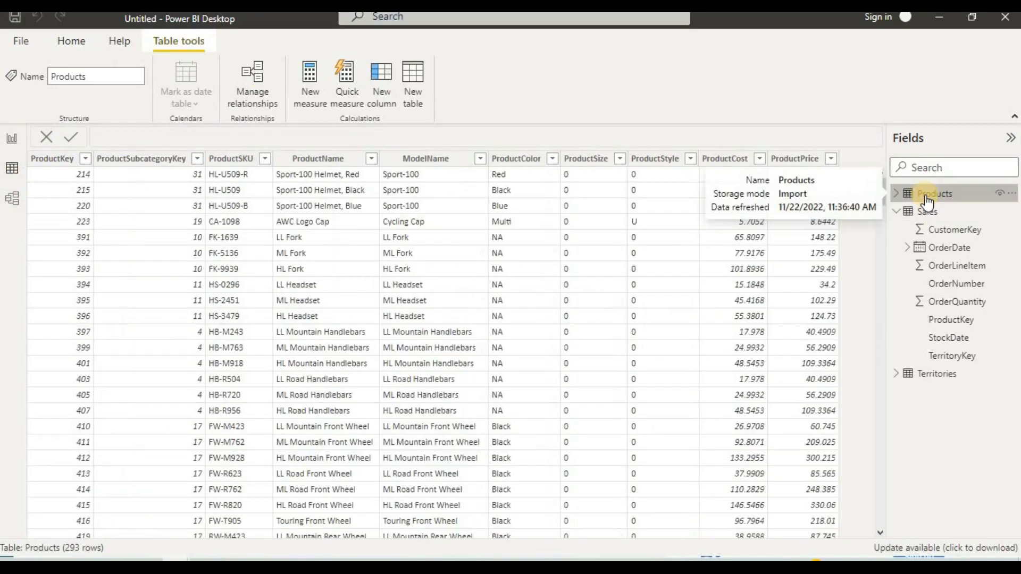
pyautogui.click(934, 375)
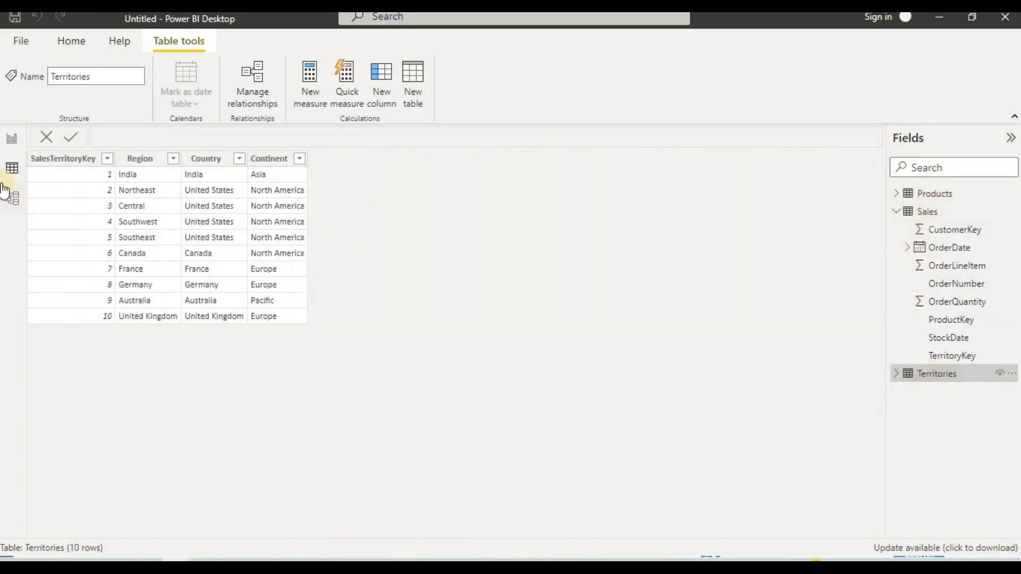
# Step: View the relationships between the three tables in Model view with the properties hidden to widen the diagram
pyautogui.click(8, 199)
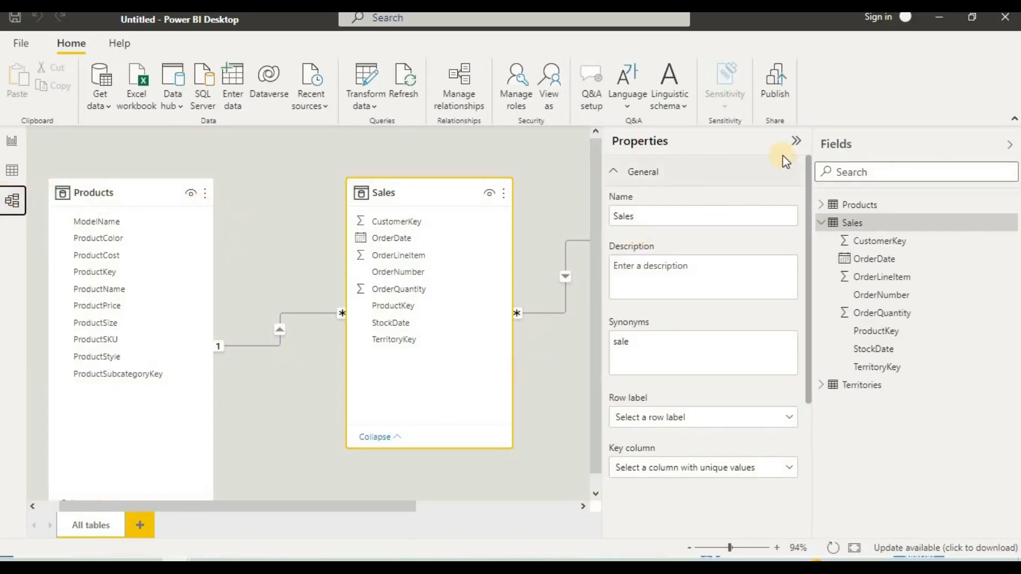
pyautogui.click(564, 143)
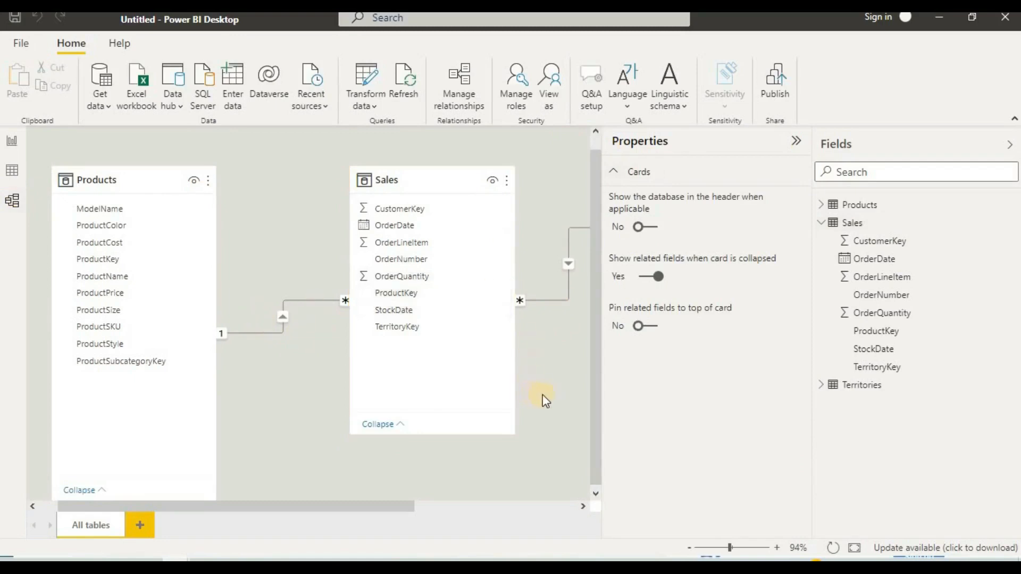
pyautogui.click(797, 141)
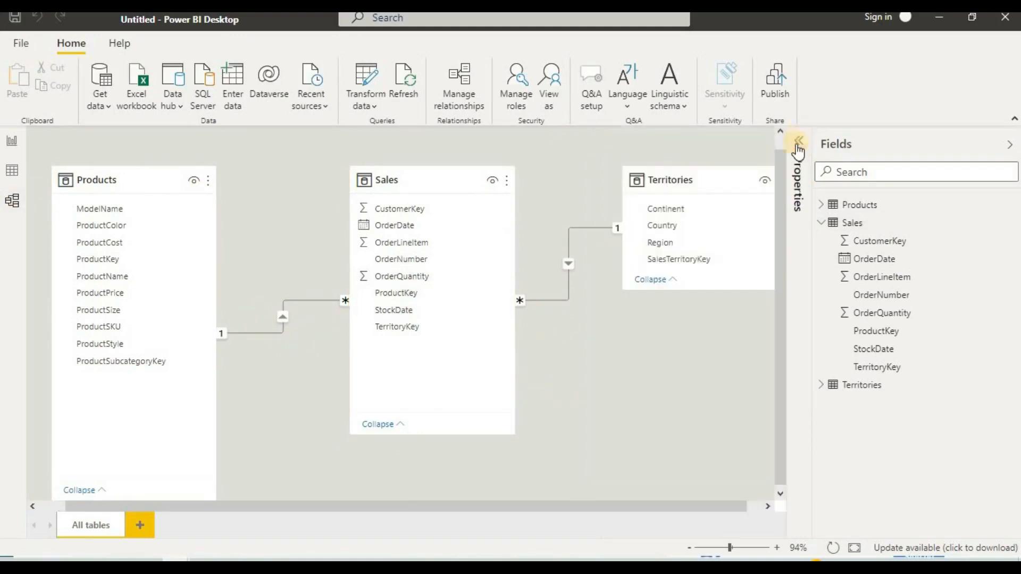
# Step: Delete the relationship between Sales and Territories, and recreate it by linking TerritoryKey in Sales to SalesTerritoryKey in Territories
pyautogui.rightClick(570, 247)
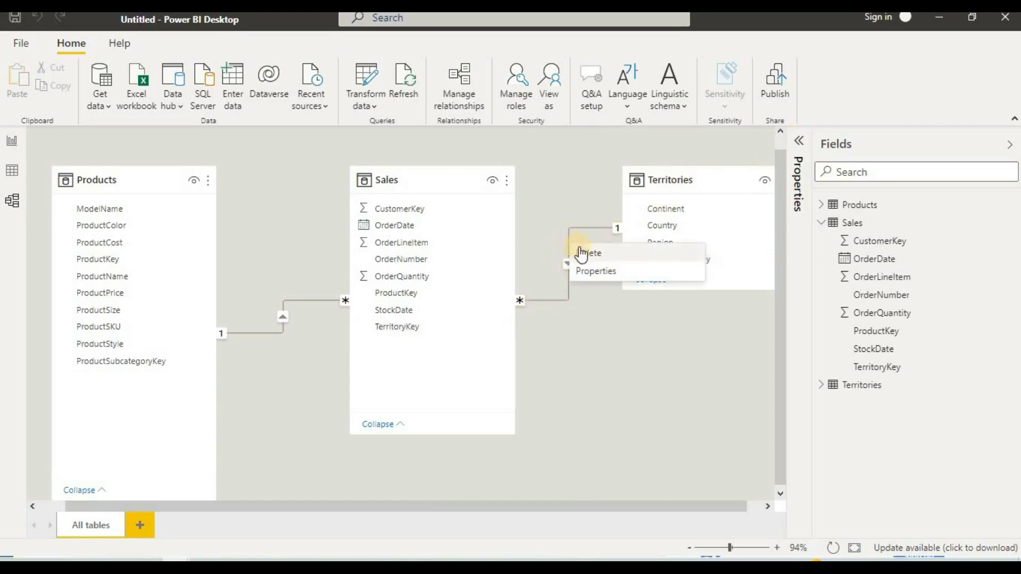
pyautogui.click(588, 253)
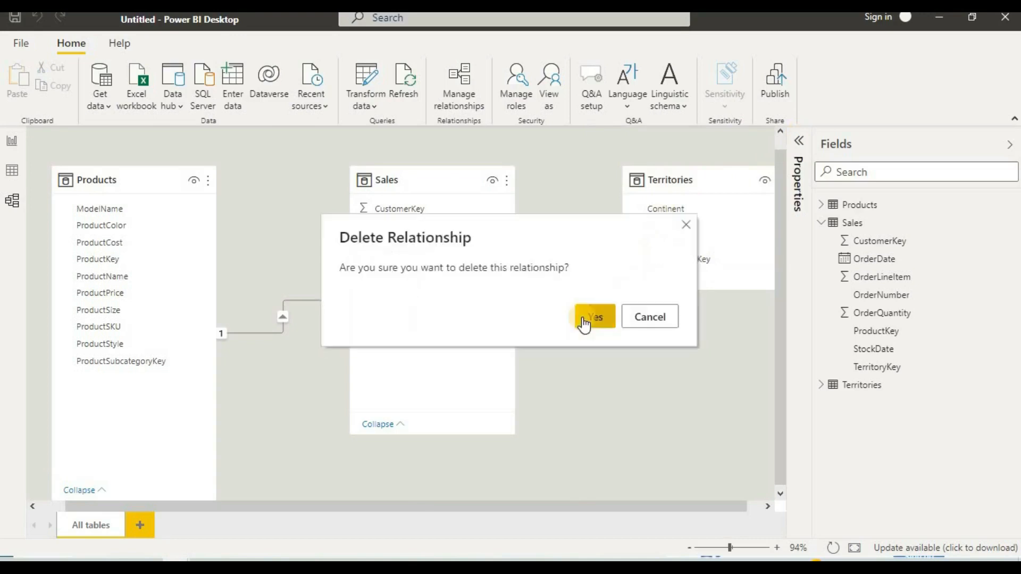
pyautogui.click(631, 319)
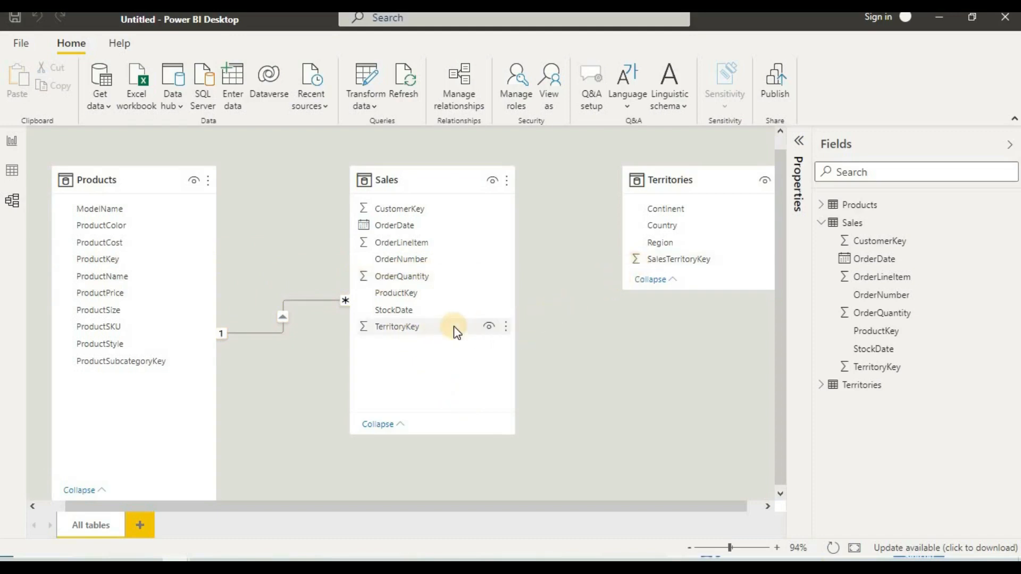
pyautogui.moveTo(456, 329); pyautogui.dragTo(700, 262)
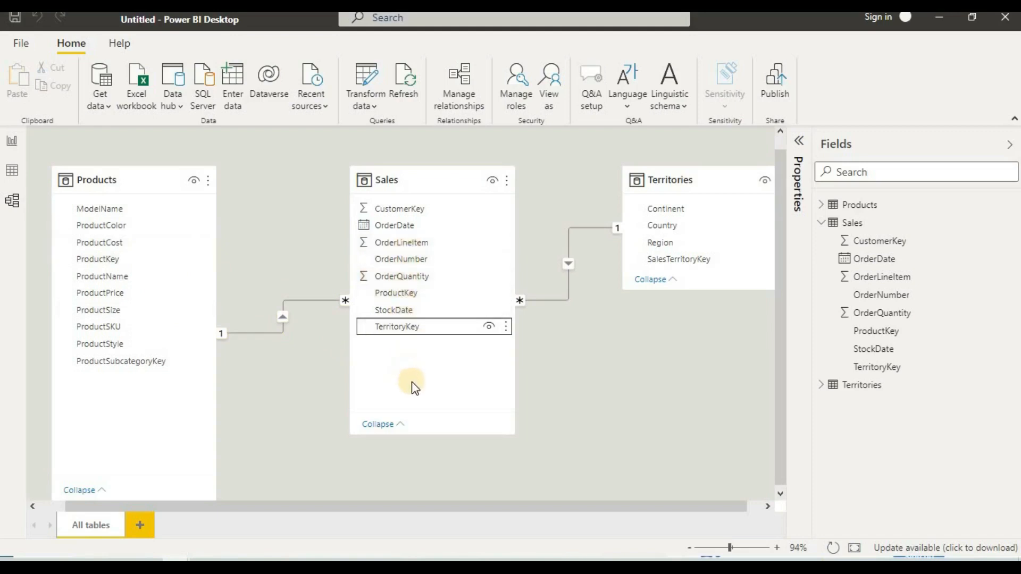
pyautogui.click(426, 338)
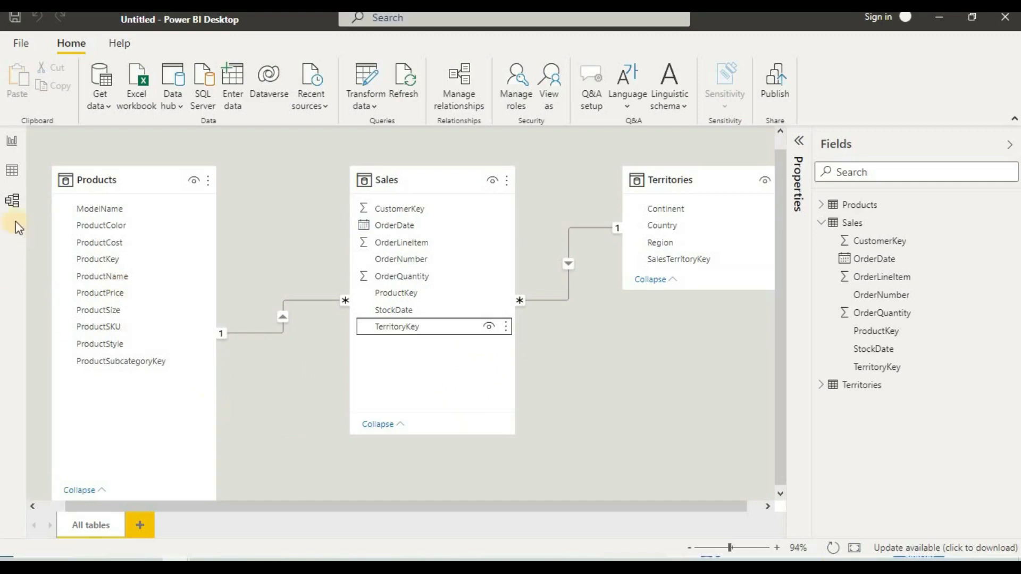
# Step: Add a calculated column to the Sales table in Data view and begin its formula with PRICE 1=RELAT
pyautogui.click(12, 175)
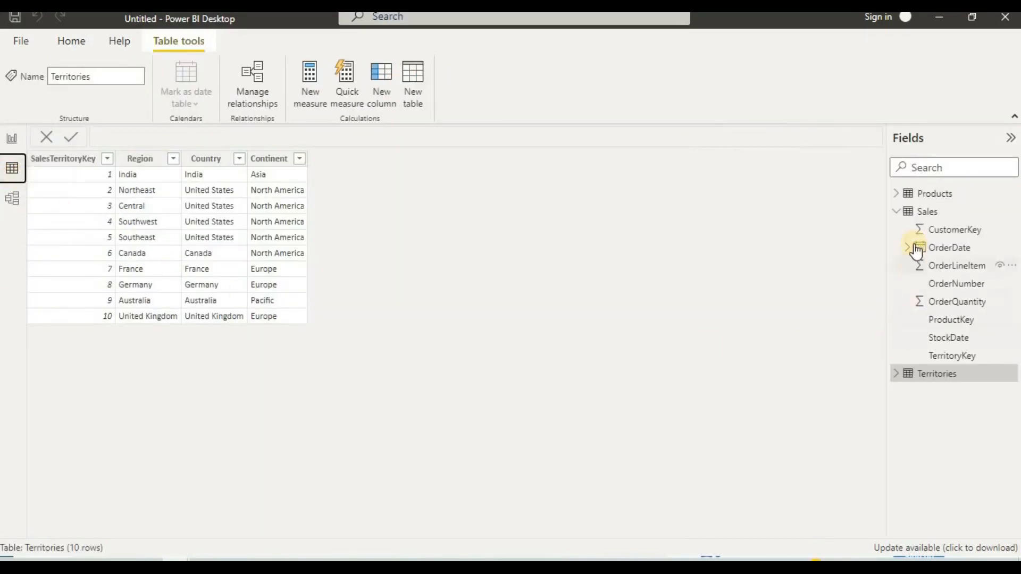
pyautogui.click(911, 213)
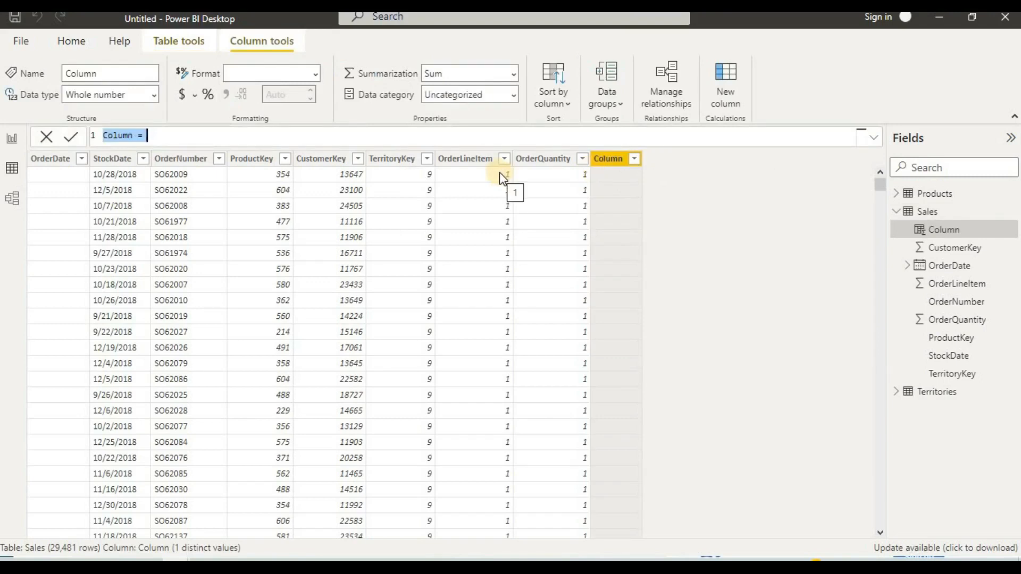
pyautogui.press('BackSpace')
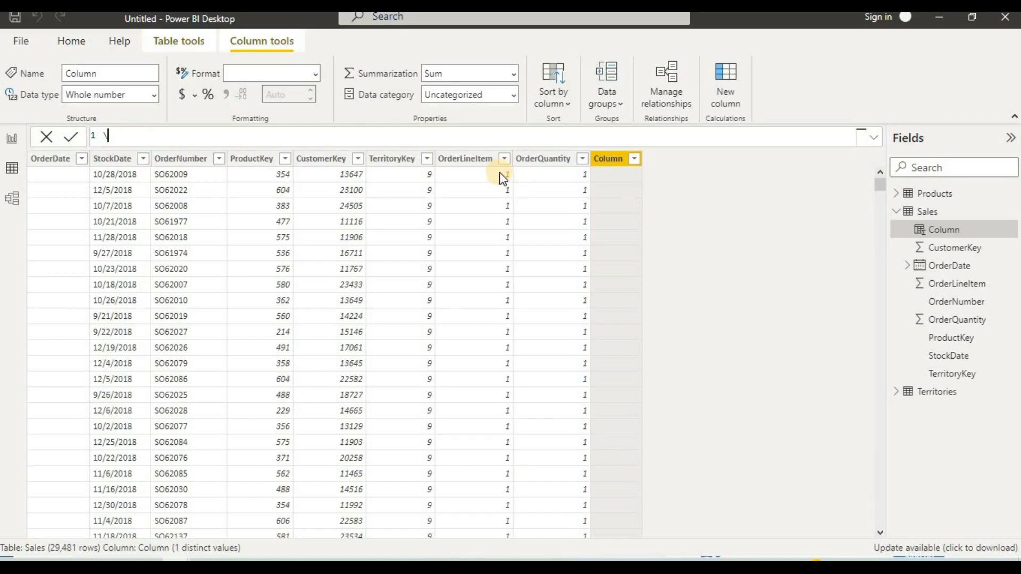
pyautogui.write('V')
pyautogui.write('PRICE ')
pyautogui.write('1')
pyautogui.write('=')
pyautogui.write('RELAT')
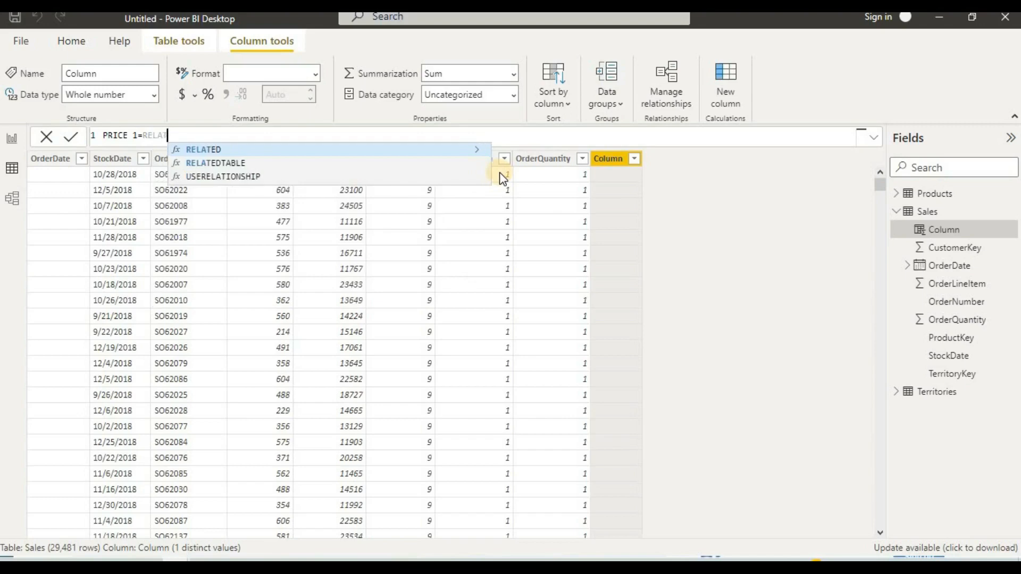
pyautogui.write('ION')
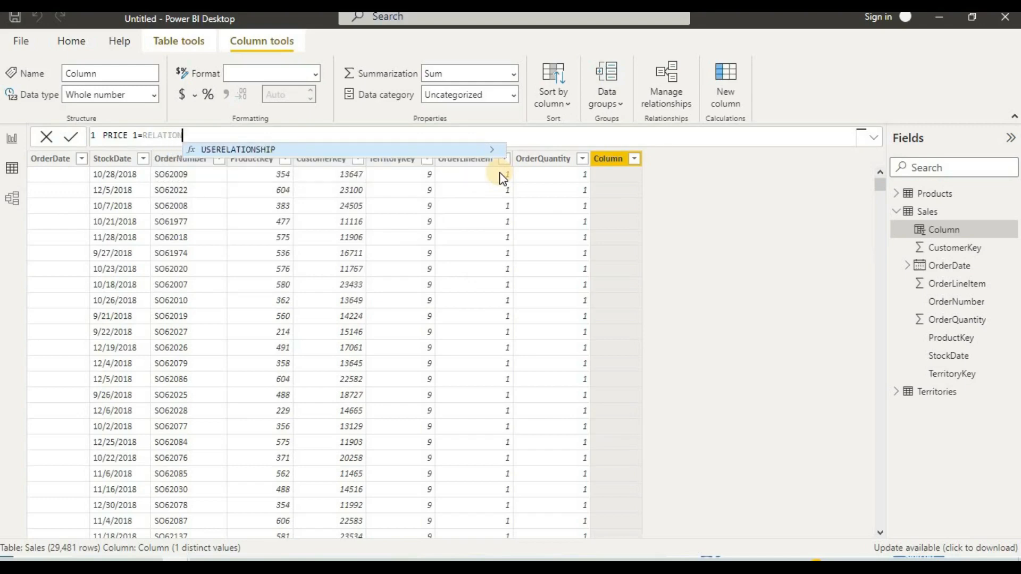
pyautogui.write('(')
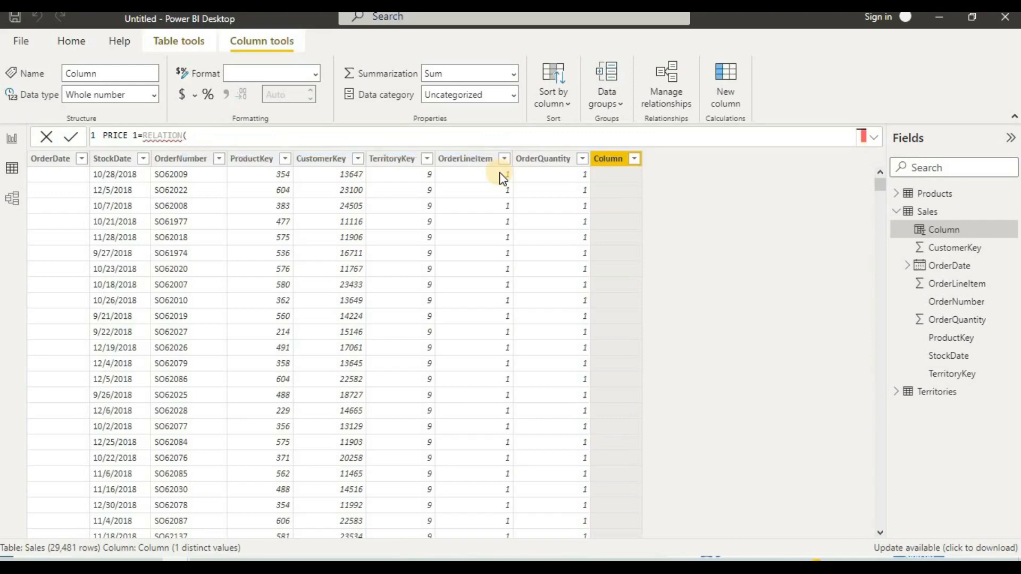
pyautogui.write('PR')
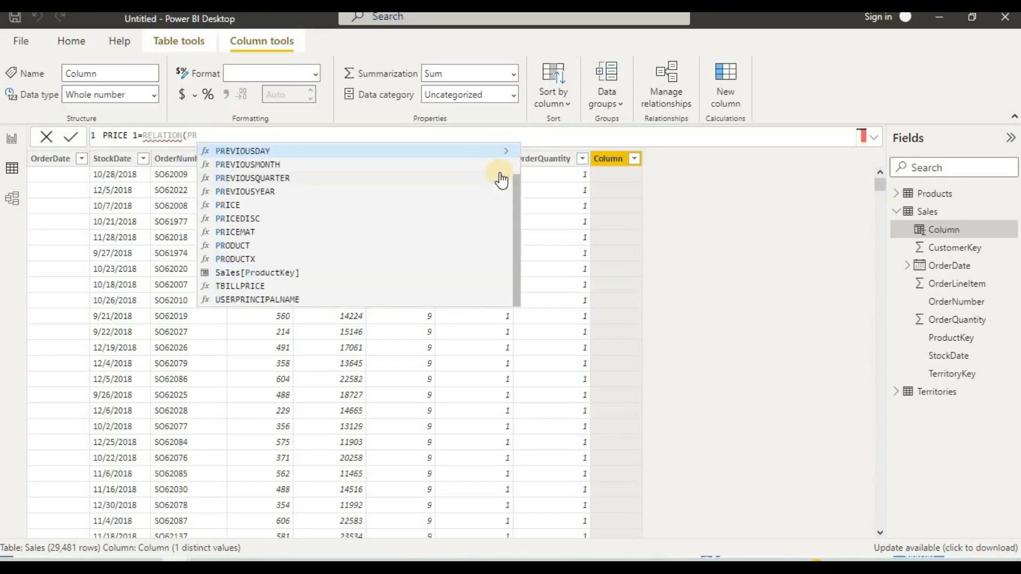
pyautogui.press('BackSpace')
pyautogui.press('BackSpace')
pyautogui.press('BackSpace')
pyautogui.press('BackSpace')
pyautogui.press('BackSpace')
pyautogui.press('BackSpace')
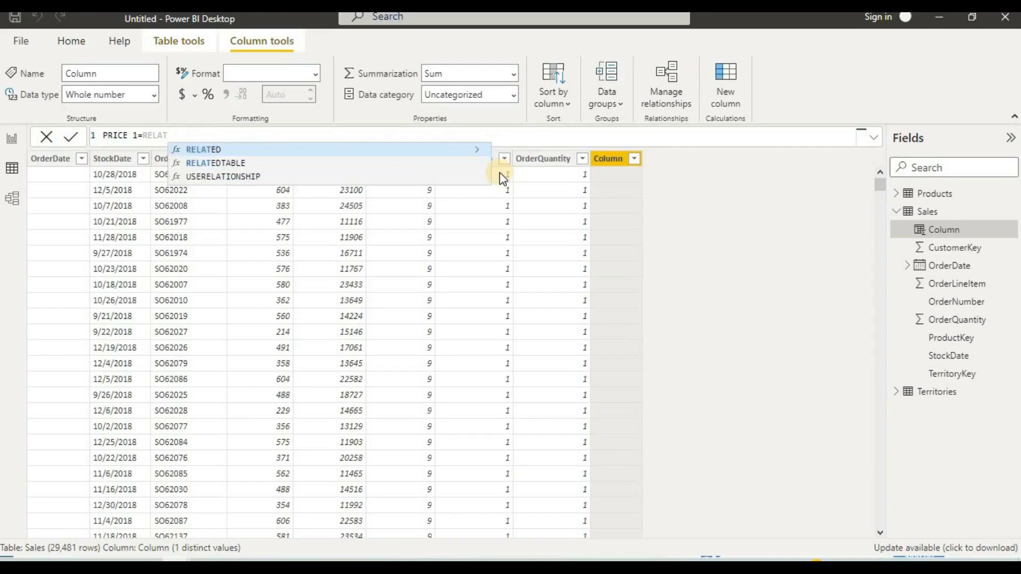
# Step: Complete the PRICE 1 formula as RELATED(Products[ProductPrice]) and commit it
pyautogui.click(353, 150)
pyautogui.write('Products')
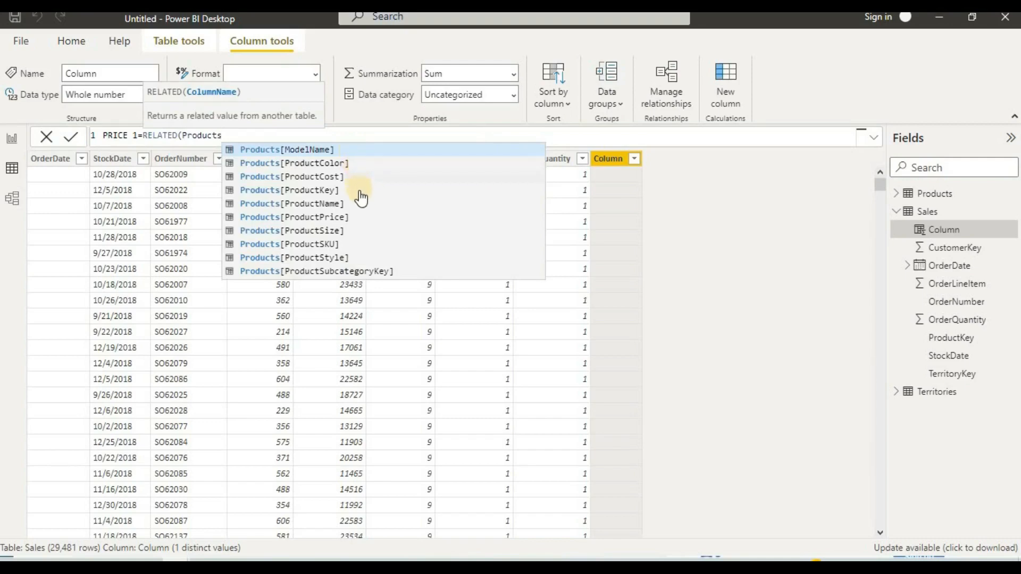
pyautogui.click(359, 217)
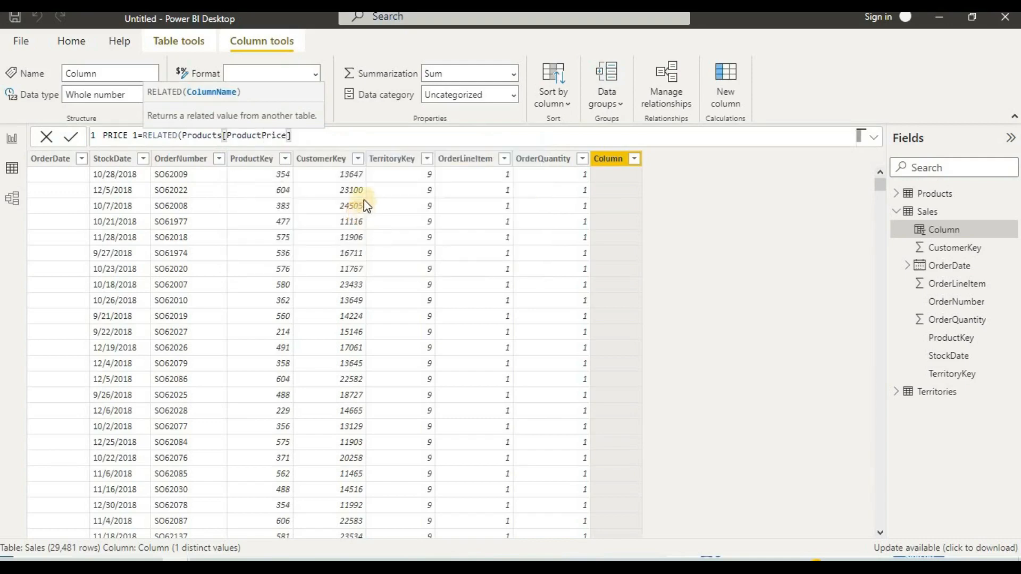
pyautogui.click(74, 138)
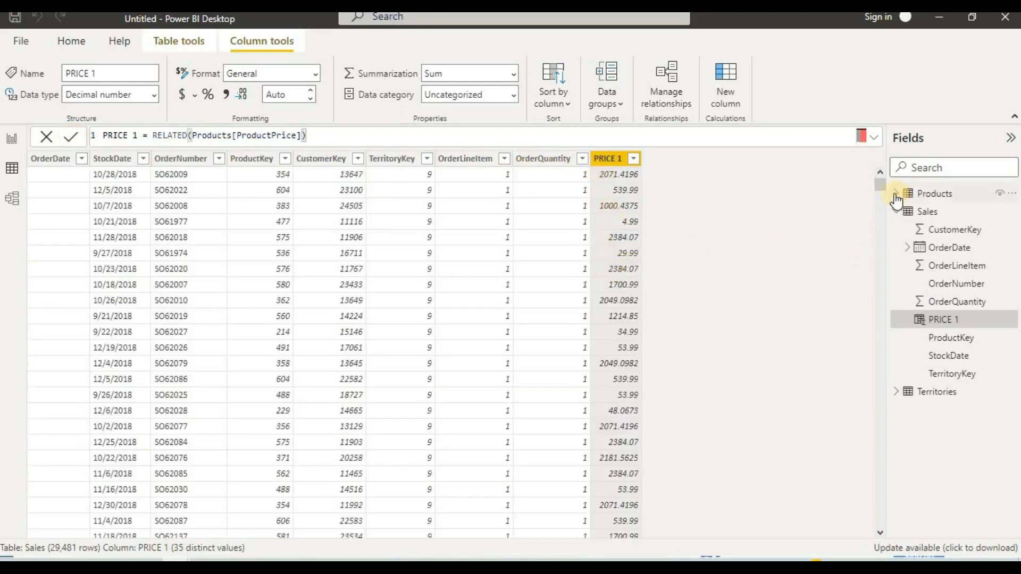
# Step: Add another calculated column to the Sales table and clear its default formula text
pyautogui.click(13, 201)
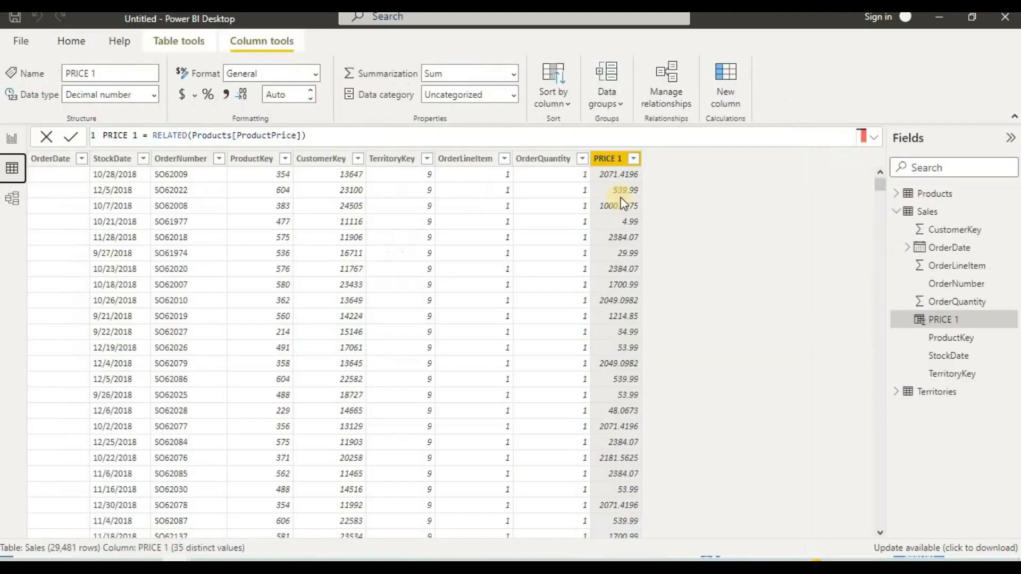
pyautogui.click(12, 169)
pyautogui.click(415, 222)
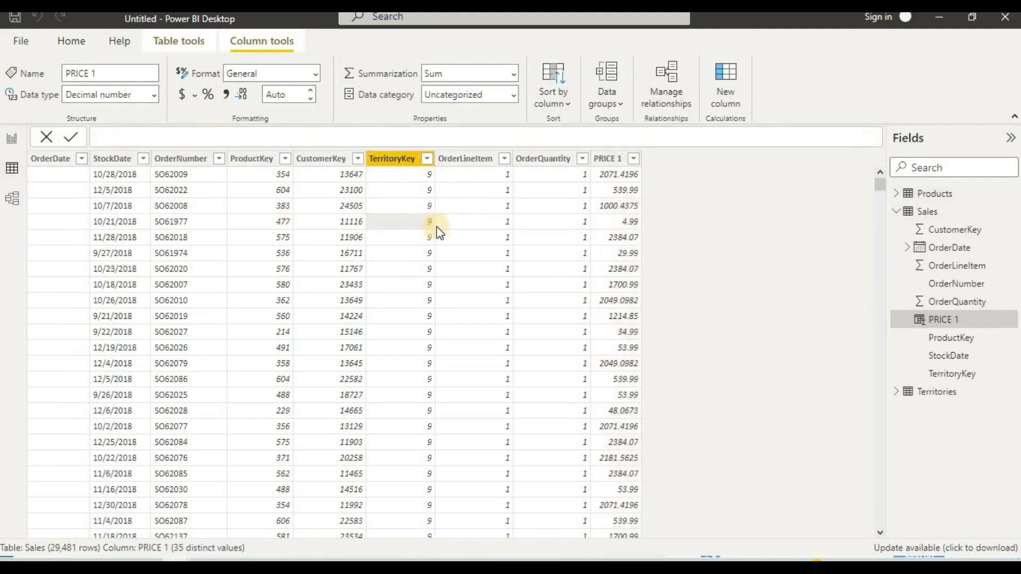
pyautogui.click(71, 41)
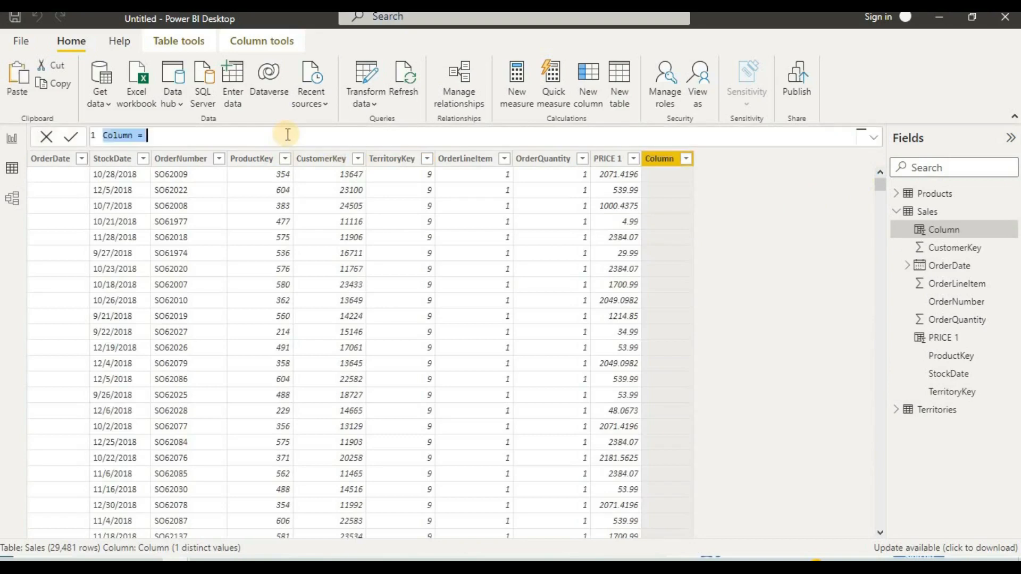
pyautogui.press('BackSpace')
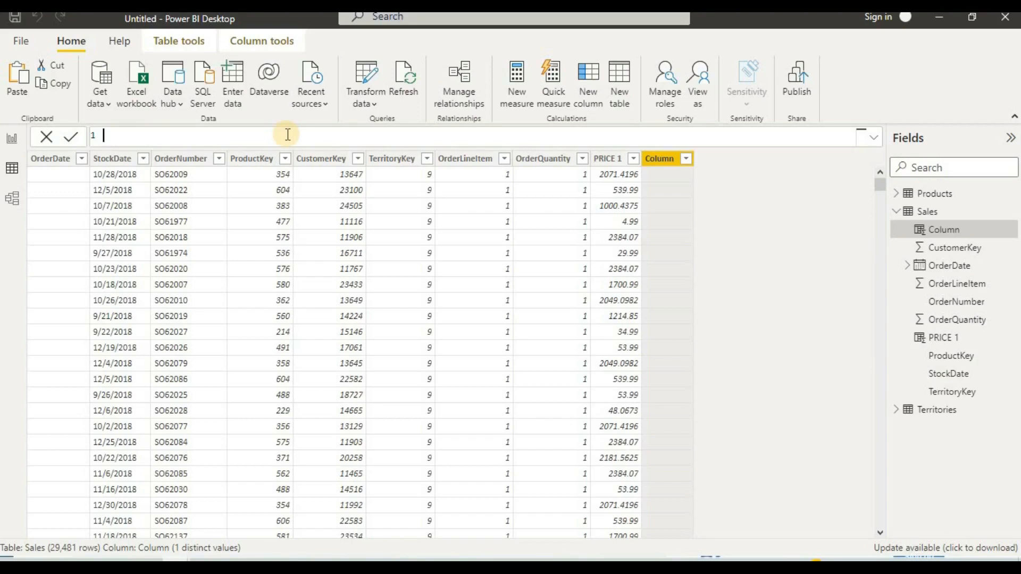
pyautogui.write('TIAL')
pyautogui.press('BackSpace')
pyautogui.press('BackSpace')
pyautogui.press('BackSpace')
pyautogui.press('BackSpace')
pyautogui.press('BackSpace')
# Step: Begin the new column's formula with the name SALES
pyautogui.write('SALES =')
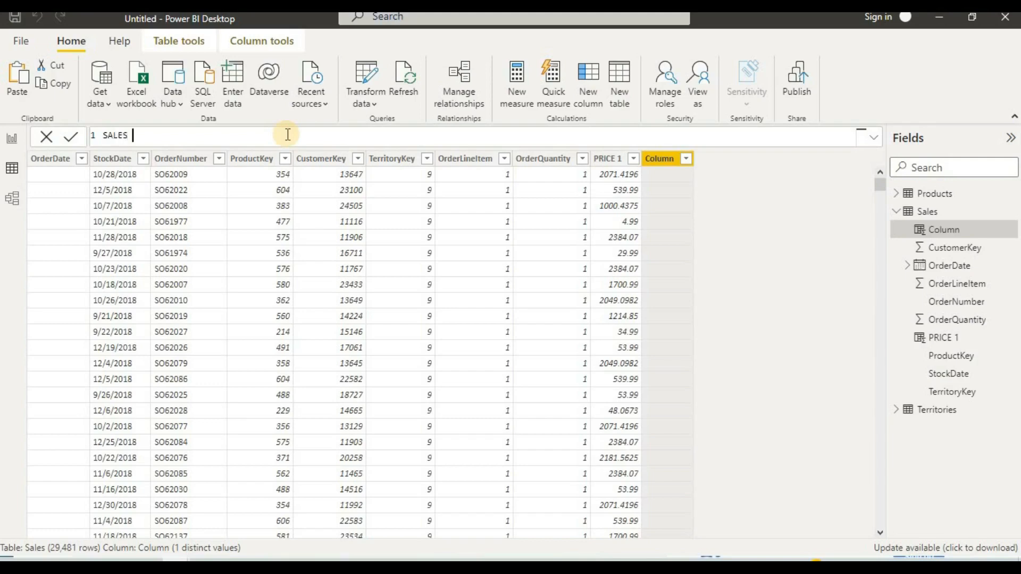